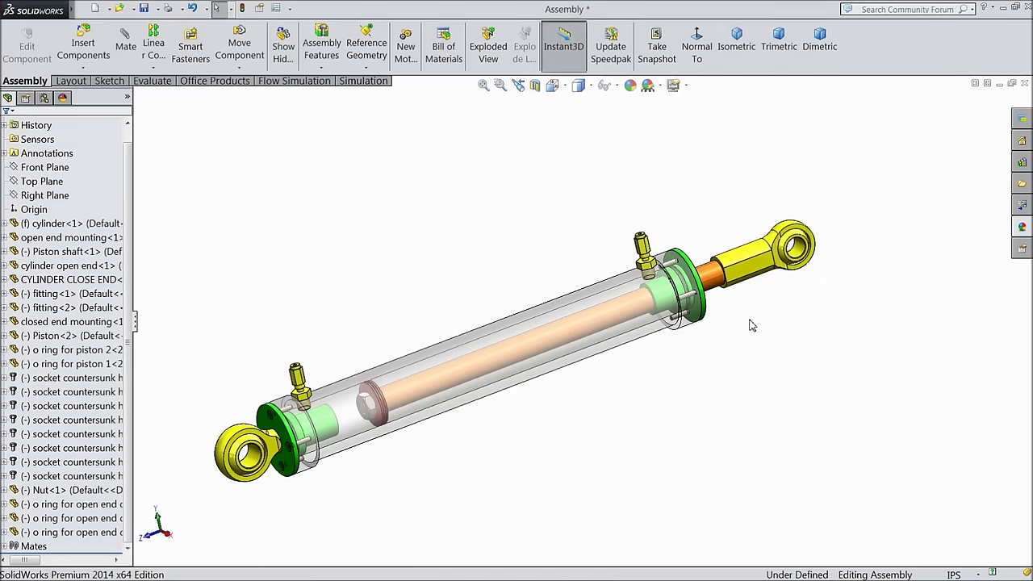
Extend the hydraulic cylinder's rod, orbit the assembly, and select the Front Plane in the new part
{"action": "scroll", "coordinate": [541, 404], "scroll_direction": "down", "scroll_amount": 2}
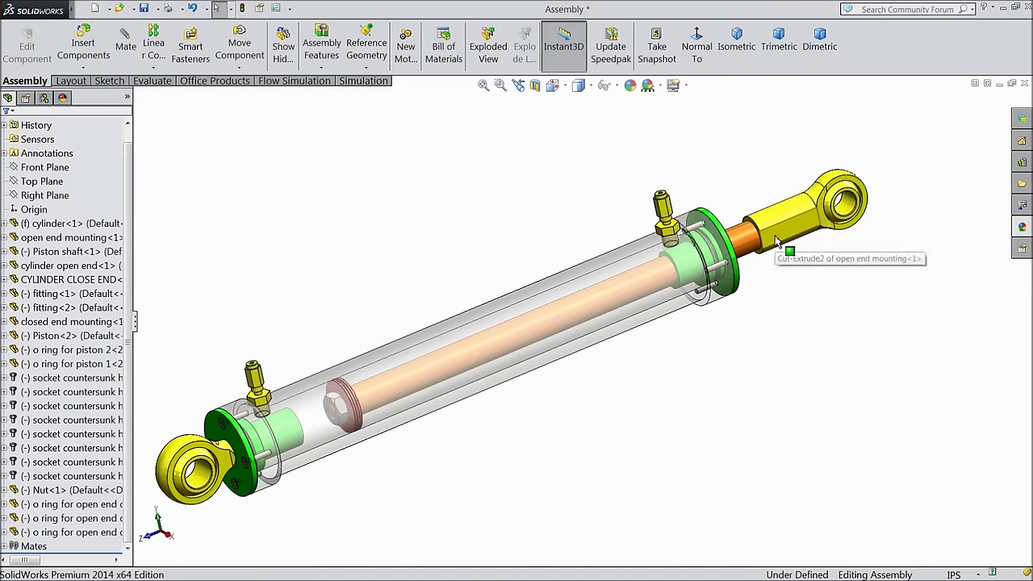
{"action": "left_click_drag", "start_coordinate": [767, 252], "coordinate": [734, 261]}
{"action": "middle_click_drag", "start_coordinate": [589, 417], "coordinate": [595, 392]}
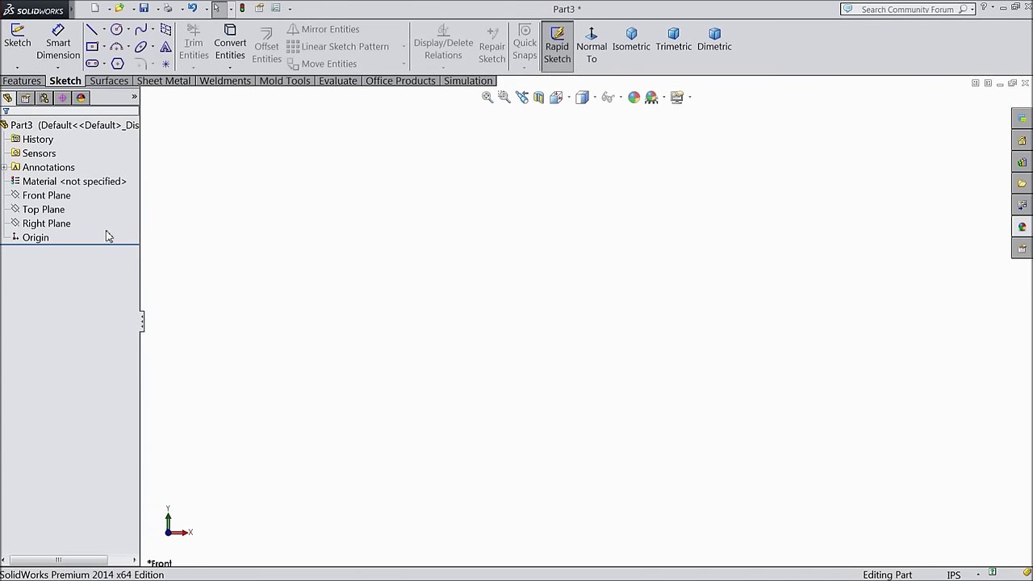
{"action": "left_click", "coordinate": [47, 195]}
Start a Front Plane sketch and draw two concentric circles centred on the origin
{"action": "left_click", "coordinate": [73, 181]}
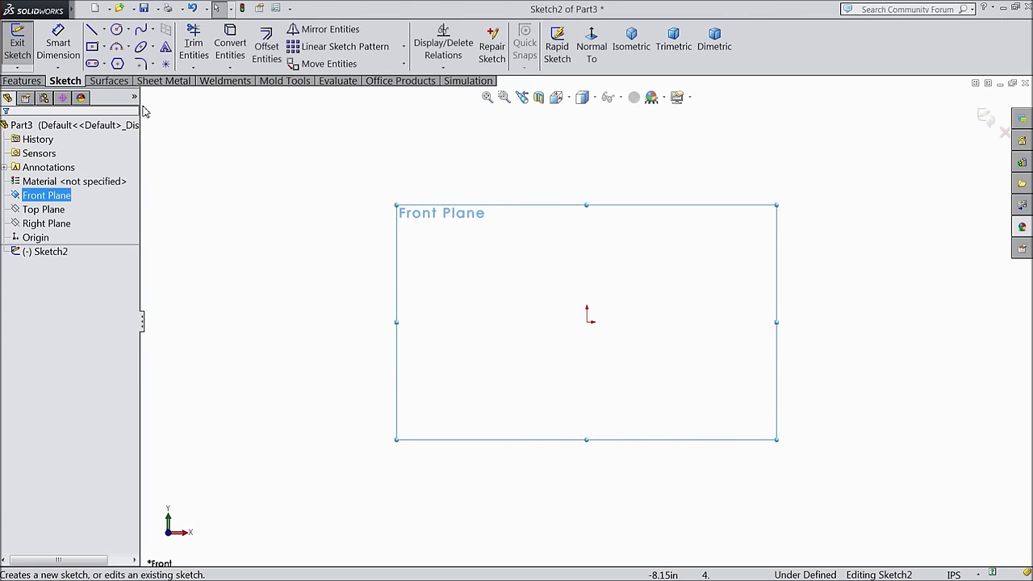
{"action": "left_click", "coordinate": [117, 29]}
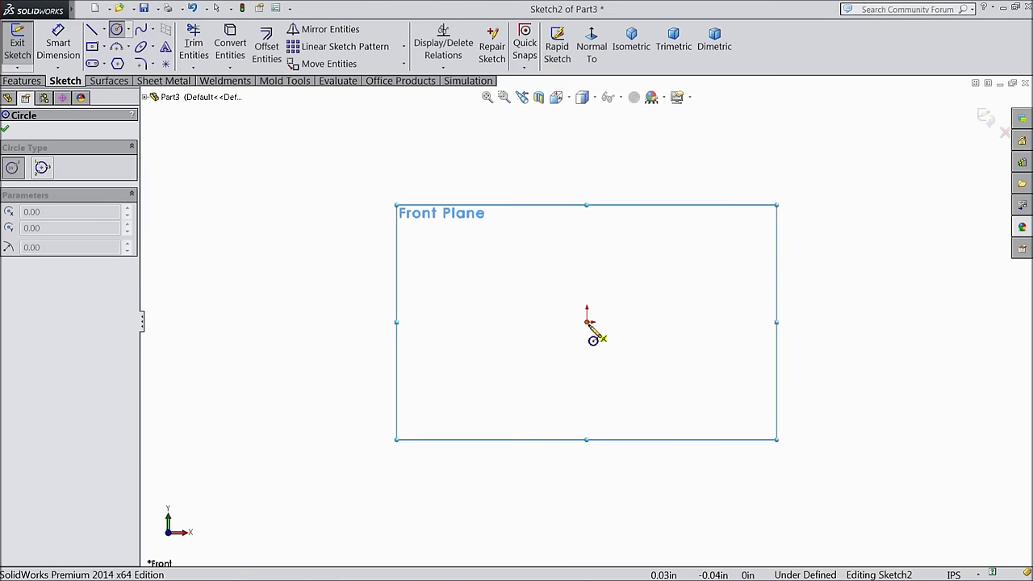
{"action": "left_click", "coordinate": [587, 322]}
{"action": "left_click", "coordinate": [458, 269]}
{"action": "left_click", "coordinate": [587, 322]}
{"action": "left_click", "coordinate": [341, 277]}
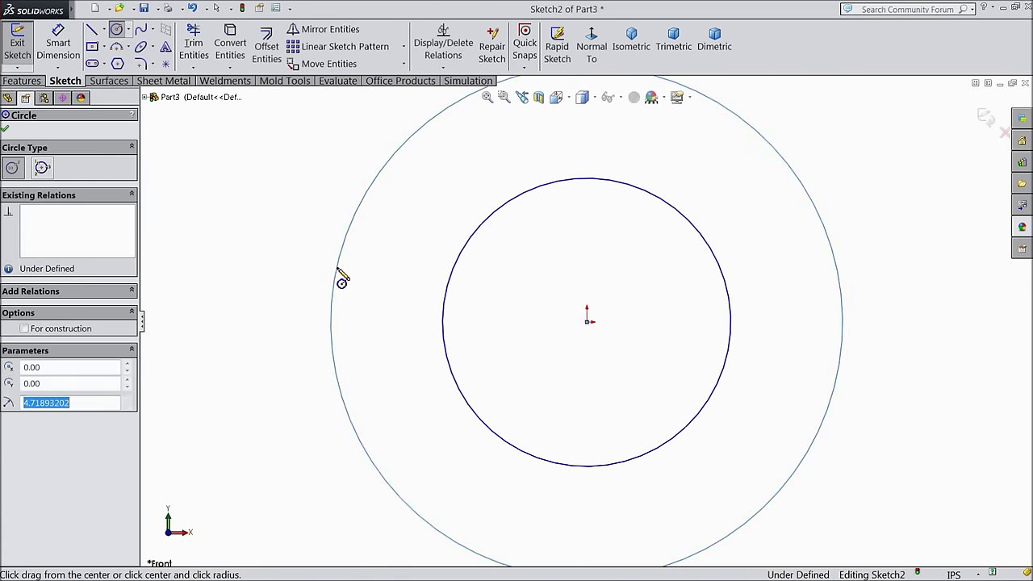
Dimension the outer circle to Ø2.3 in and the inner circle to Ø1.4048 in
{"action": "left_click", "coordinate": [65, 55]}
{"action": "key", "text": "f"}
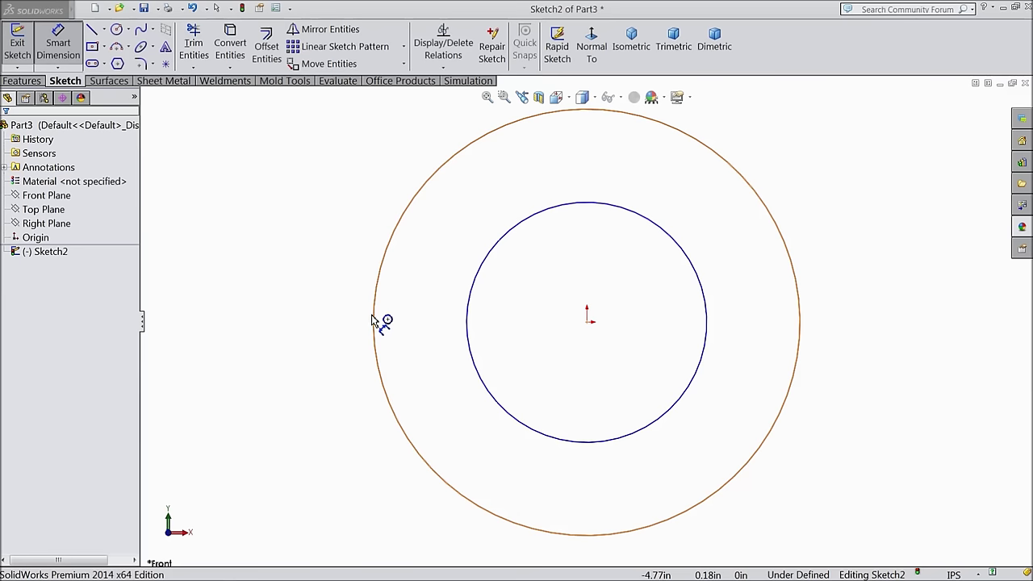
{"action": "left_click", "coordinate": [374, 321]}
{"action": "left_click", "coordinate": [292, 318]}
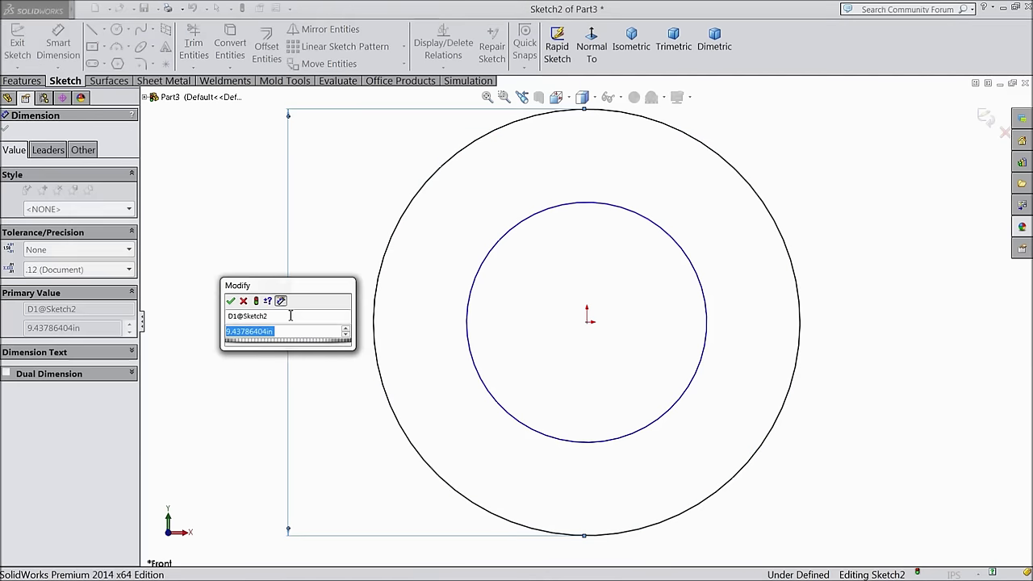
{"action": "type", "text": "2"}
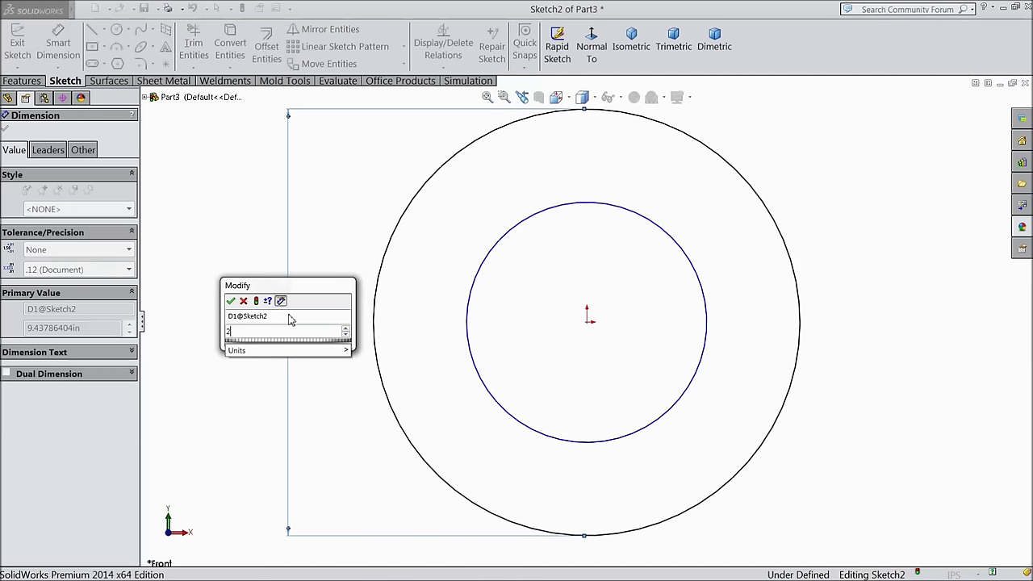
{"action": "type", "text": ".3"}
{"action": "left_click", "coordinate": [230, 302]}
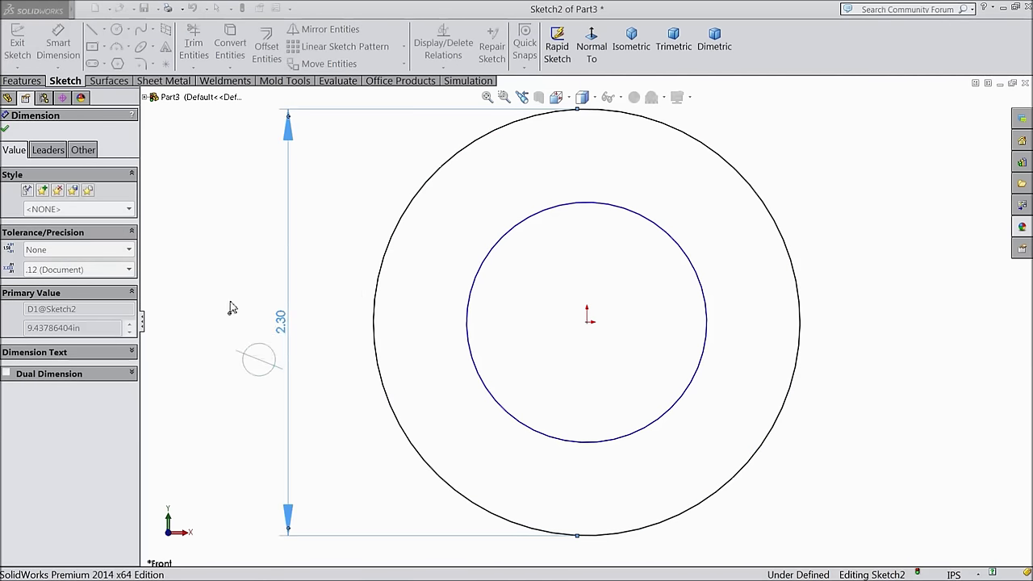
{"action": "left_click", "coordinate": [472, 323]}
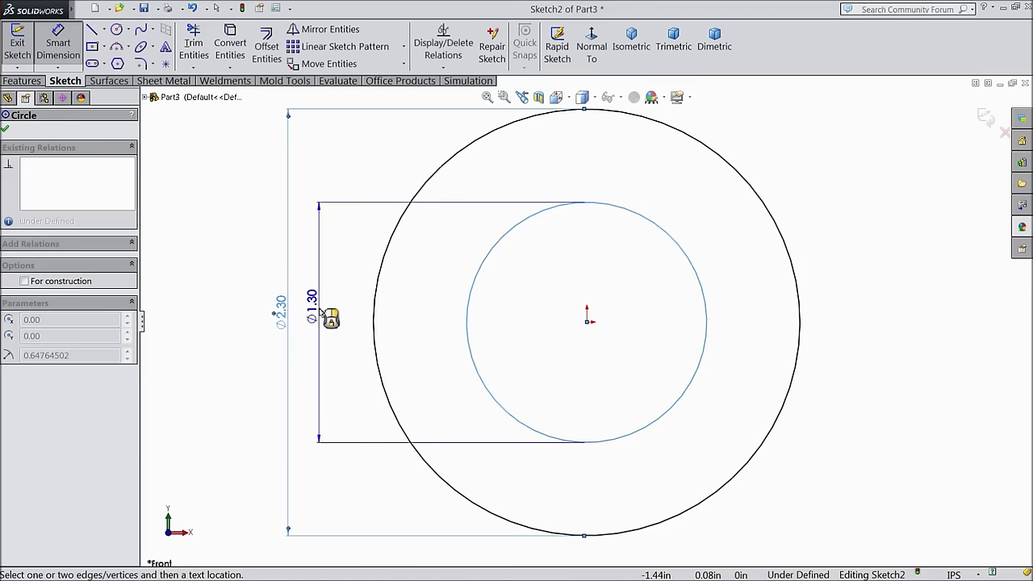
{"action": "left_click", "coordinate": [327, 313]}
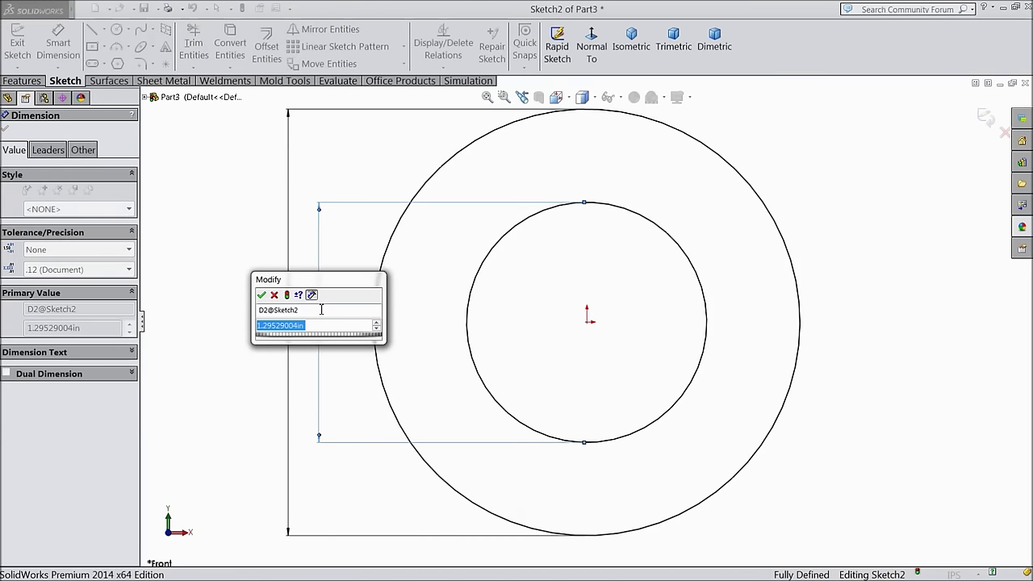
{"action": "type", "text": "1.40482"}
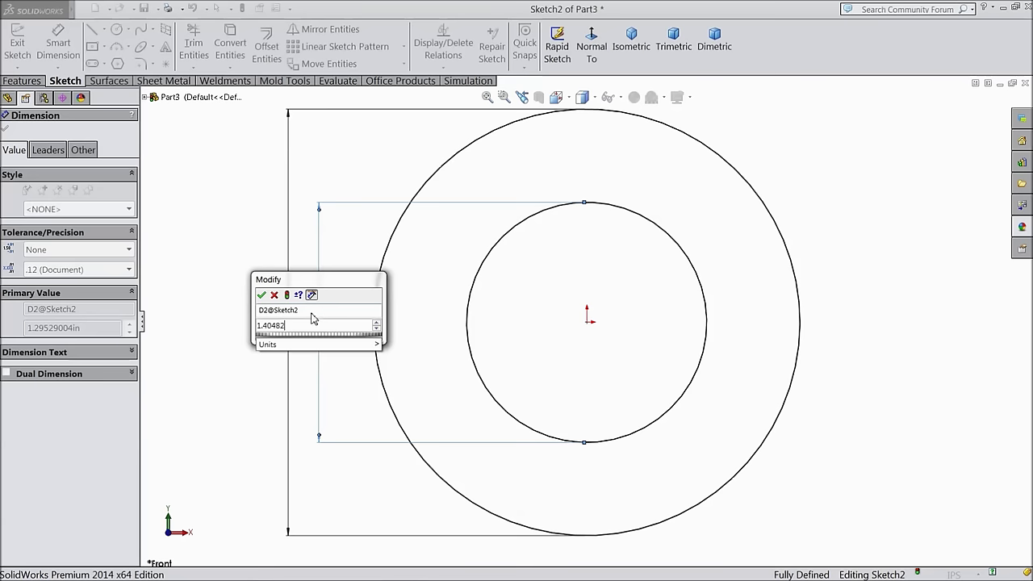
{"action": "left_click", "coordinate": [262, 297]}
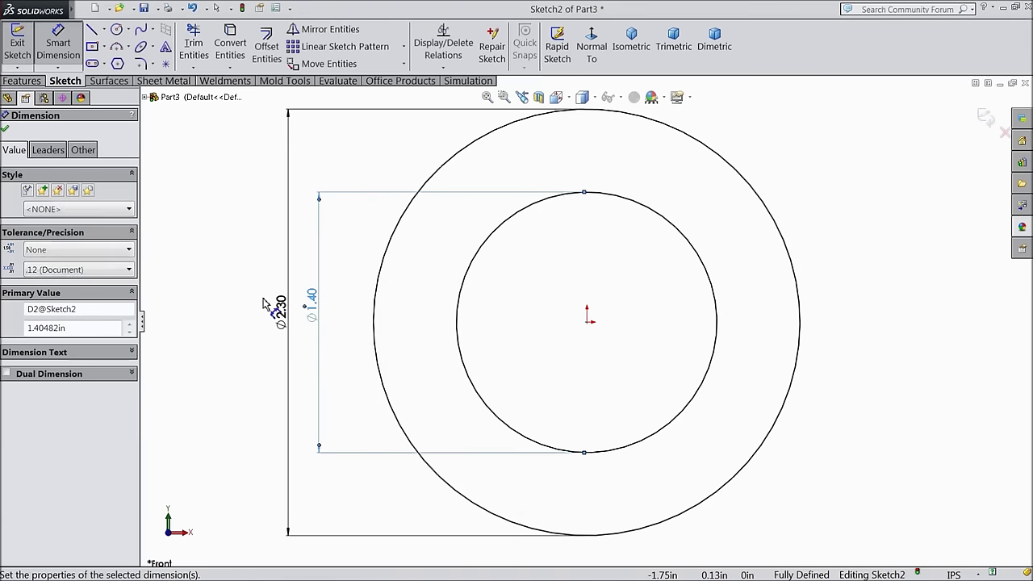
{"action": "left_click", "coordinate": [7, 129]}
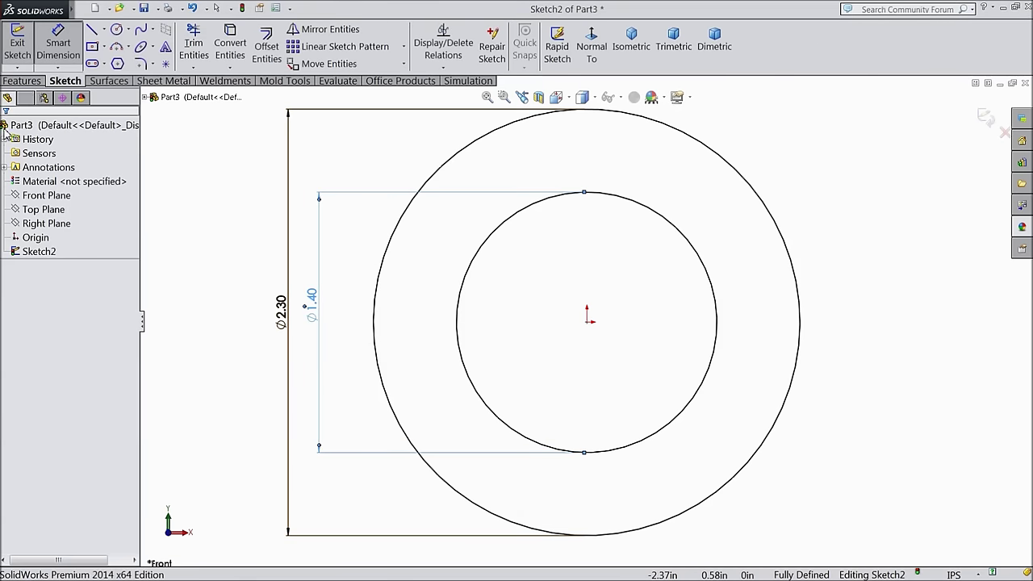
{"action": "left_click", "coordinate": [23, 80]}
Extrude the ring sketch 14 in with a Mid Plane end condition
{"action": "left_click", "coordinate": [25, 51]}
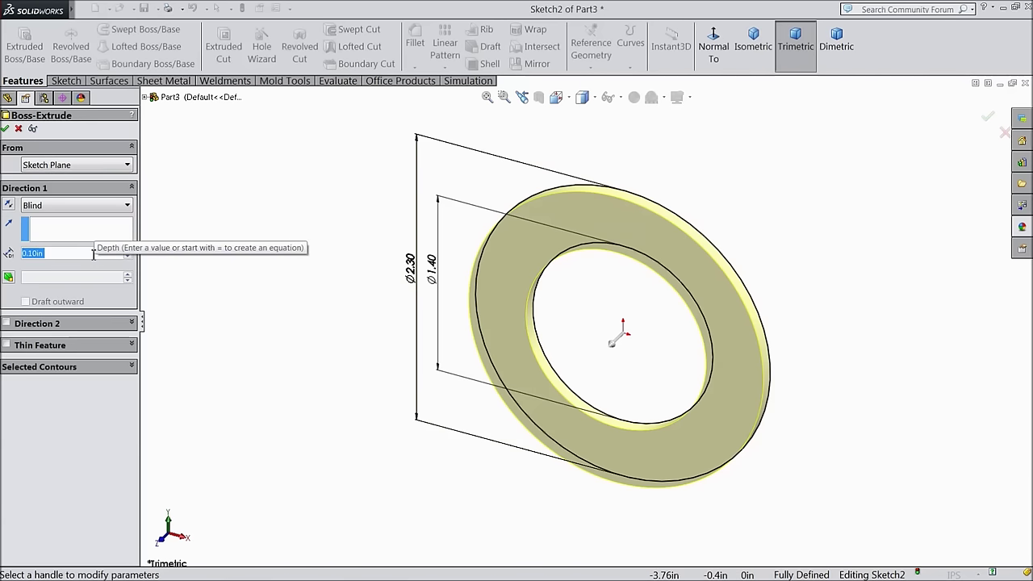
{"action": "type", "text": "14"}
{"action": "key", "text": "Return"}
{"action": "left_click", "coordinate": [56, 206]}
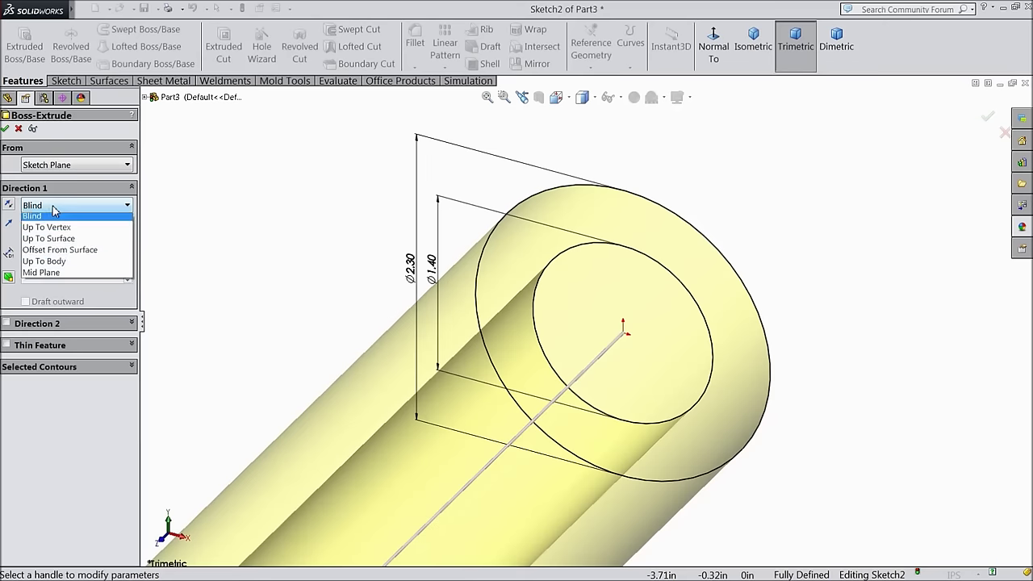
{"action": "left_click", "coordinate": [50, 277]}
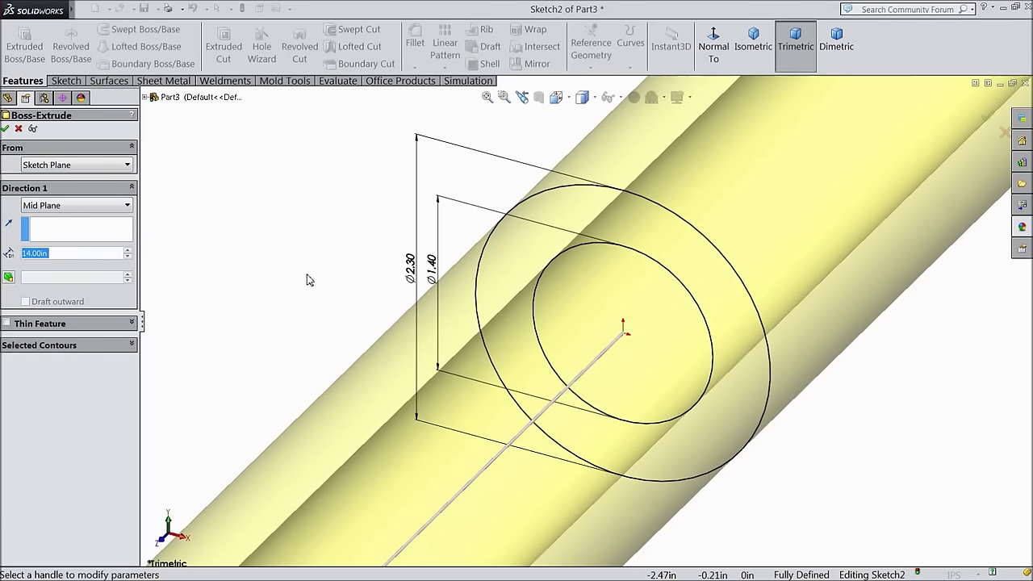
{"action": "key", "text": "f"}
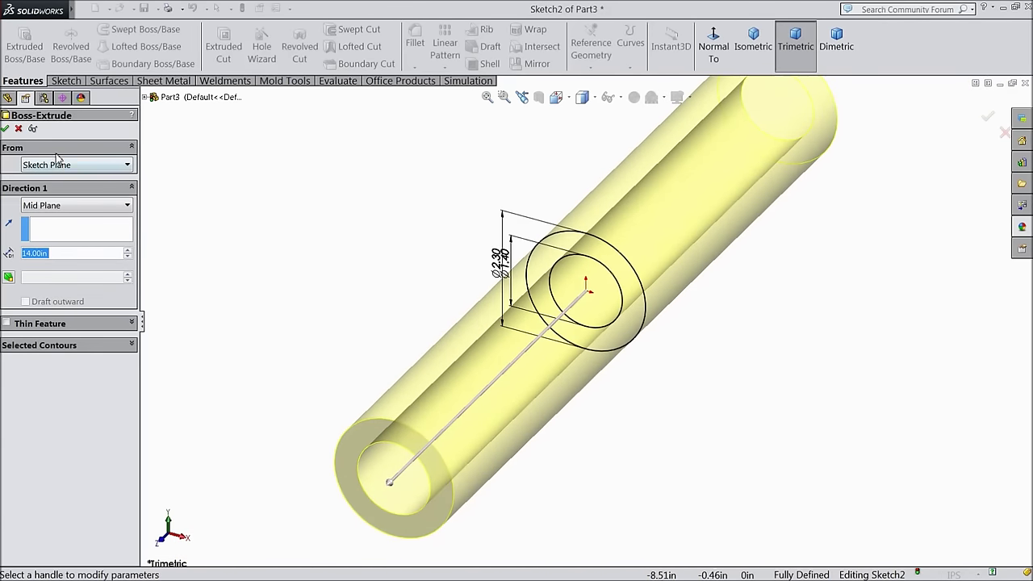
{"action": "left_click", "coordinate": [6, 130]}
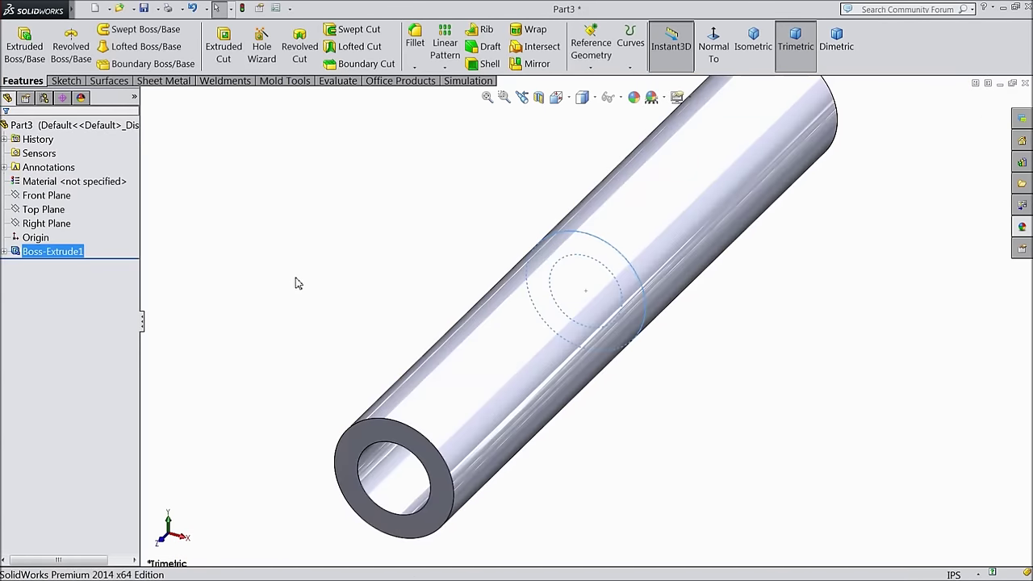
In a Top Plane sketch, draw two small circles near the tube's upper and lower ends
{"action": "left_click", "coordinate": [47, 209]}
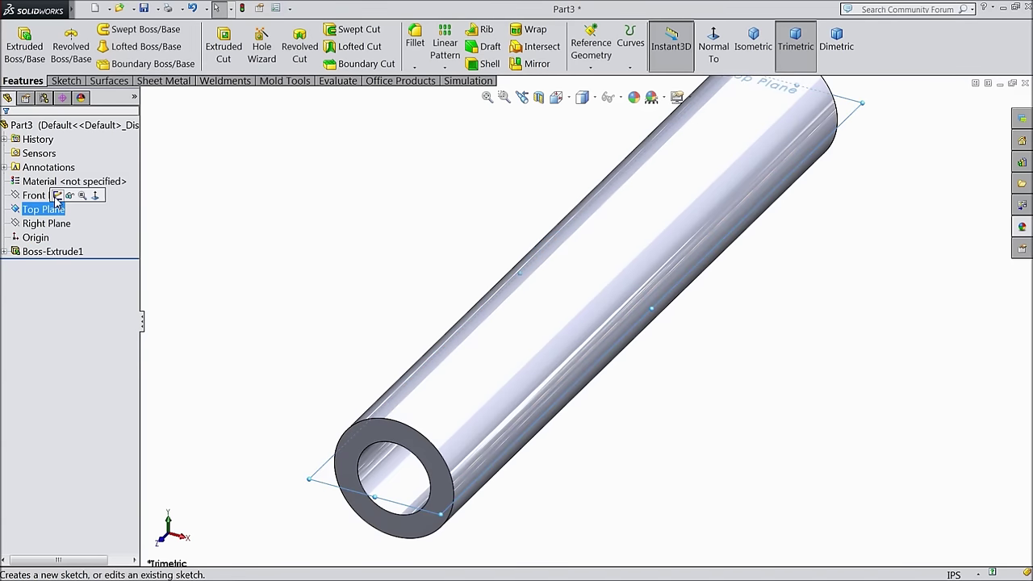
{"action": "left_click", "coordinate": [58, 199]}
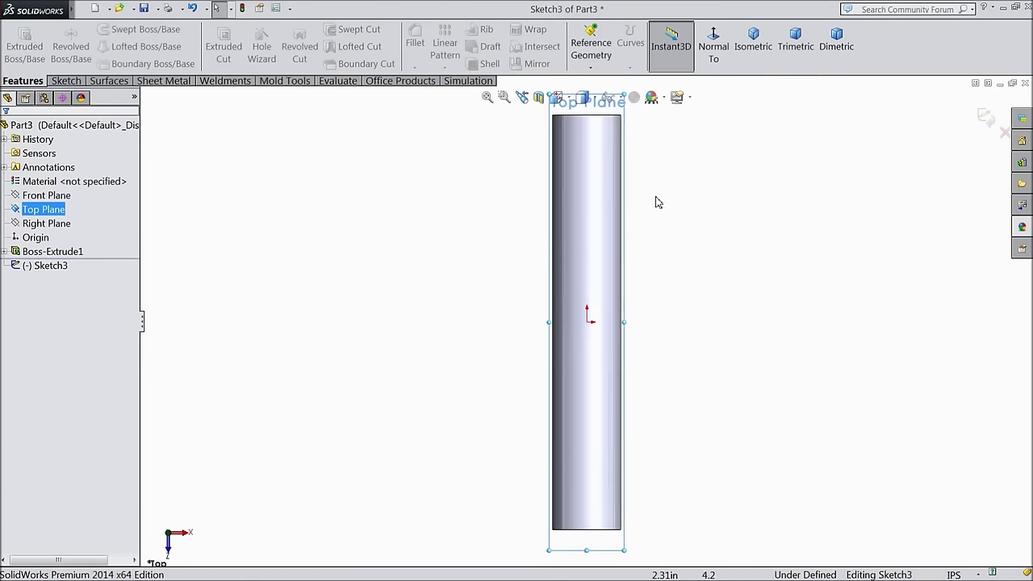
{"action": "left_click", "coordinate": [68, 82]}
{"action": "left_click", "coordinate": [117, 30]}
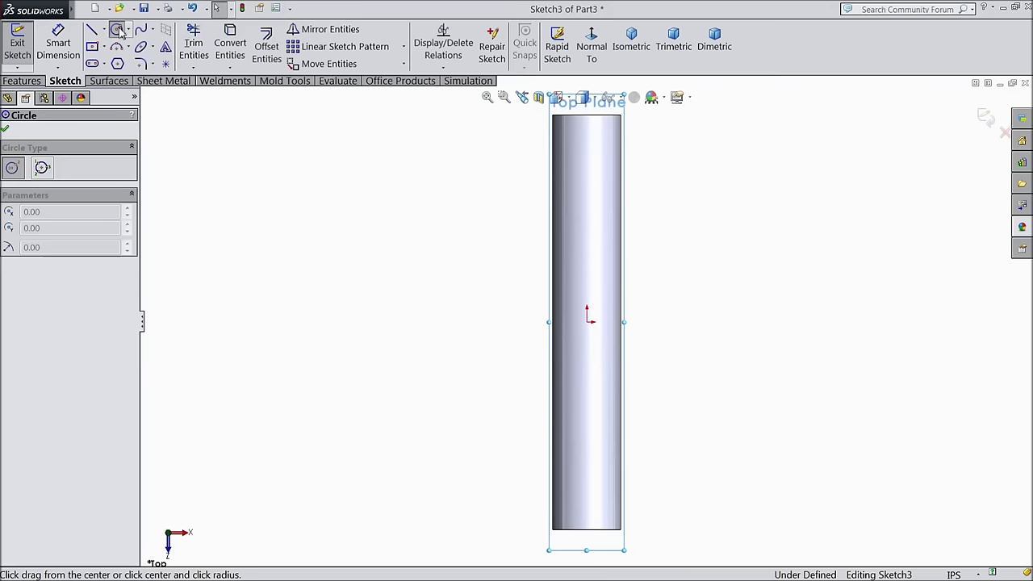
{"action": "left_click", "coordinate": [587, 159]}
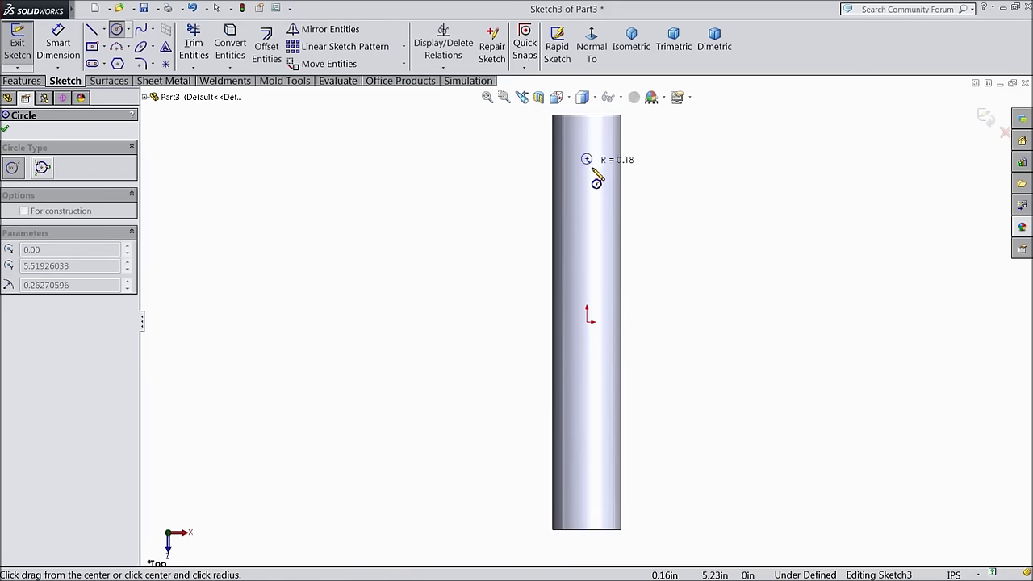
{"action": "left_click", "coordinate": [593, 175]}
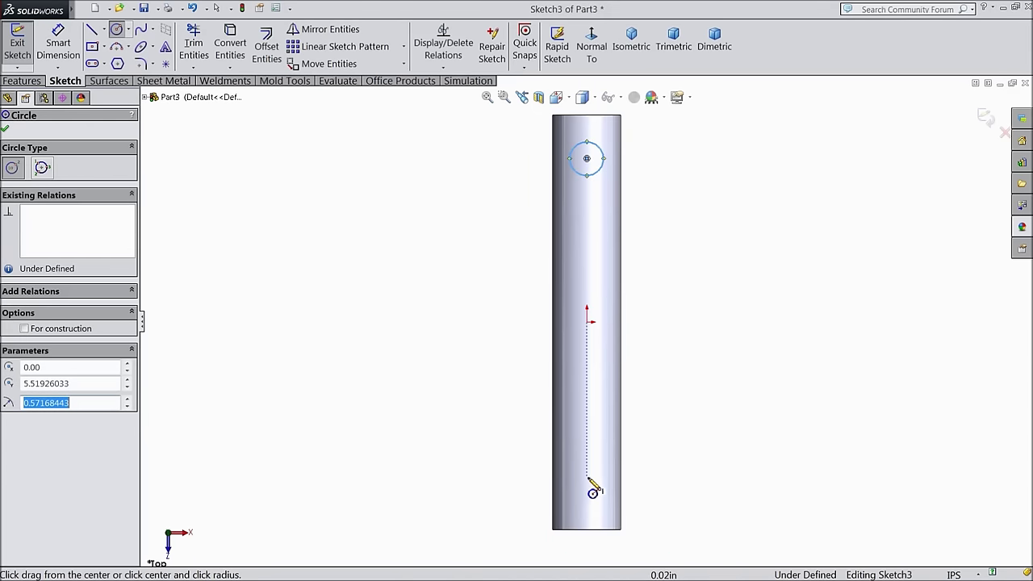
{"action": "left_click", "coordinate": [587, 476]}
{"action": "left_click", "coordinate": [594, 491]}
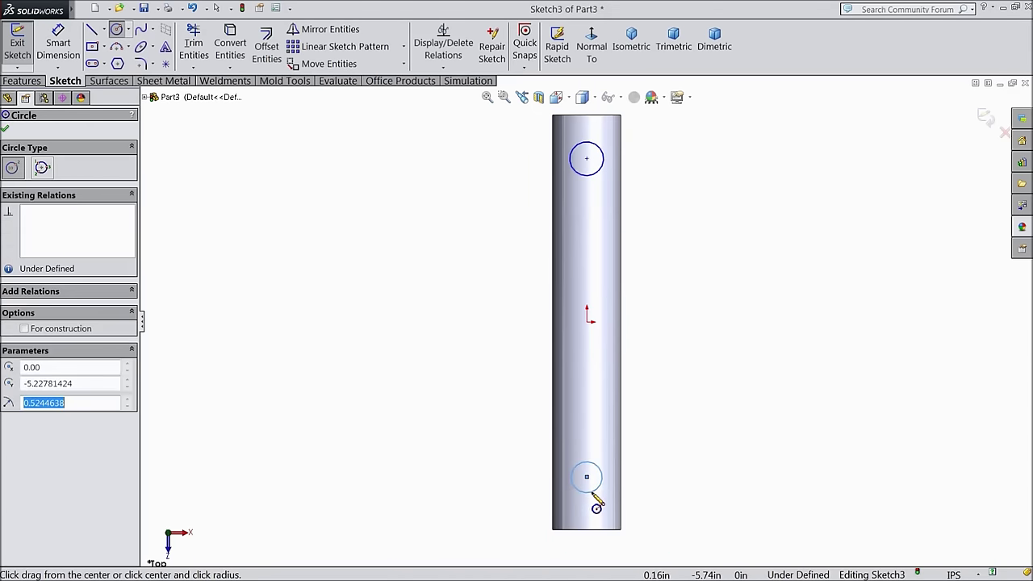
{"action": "left_click", "coordinate": [5, 131]}
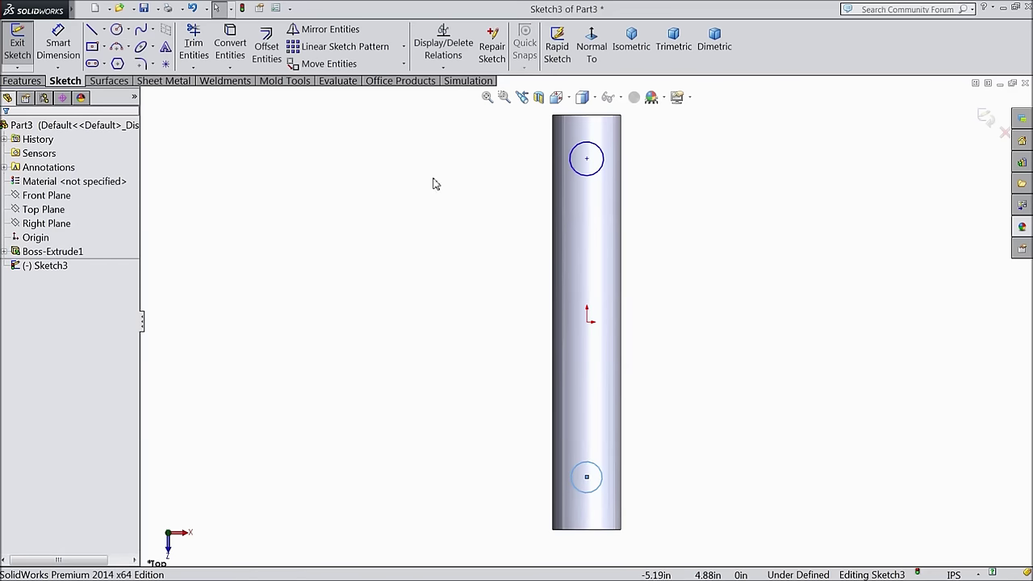
Align both circle centres vertically with the origin and begin sizing the top circle
{"action": "left_click", "coordinate": [587, 159]}
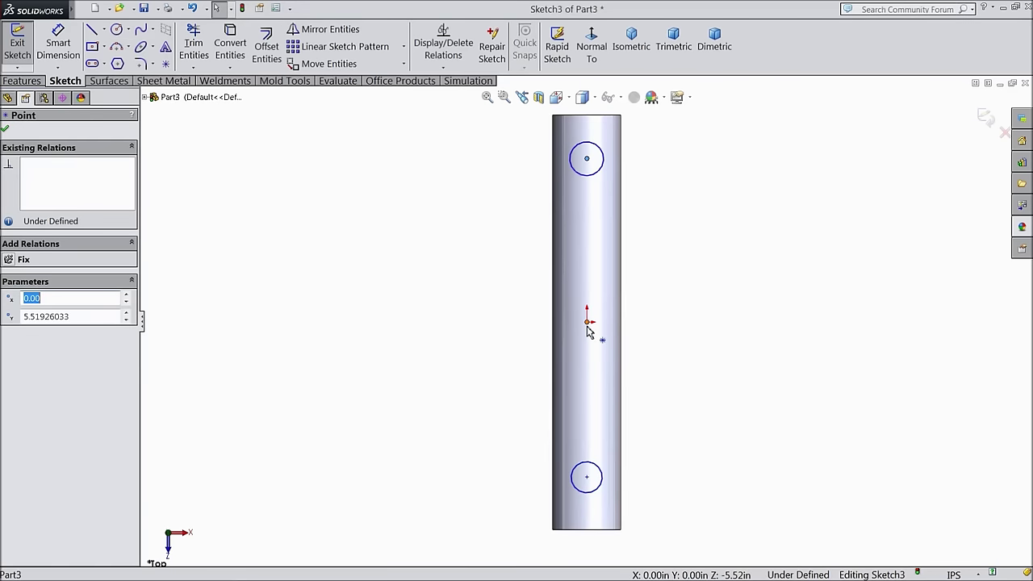
{"action": "left_click", "coordinate": [588, 329]}
{"action": "left_click", "coordinate": [586, 477], "text": "ctrl"}
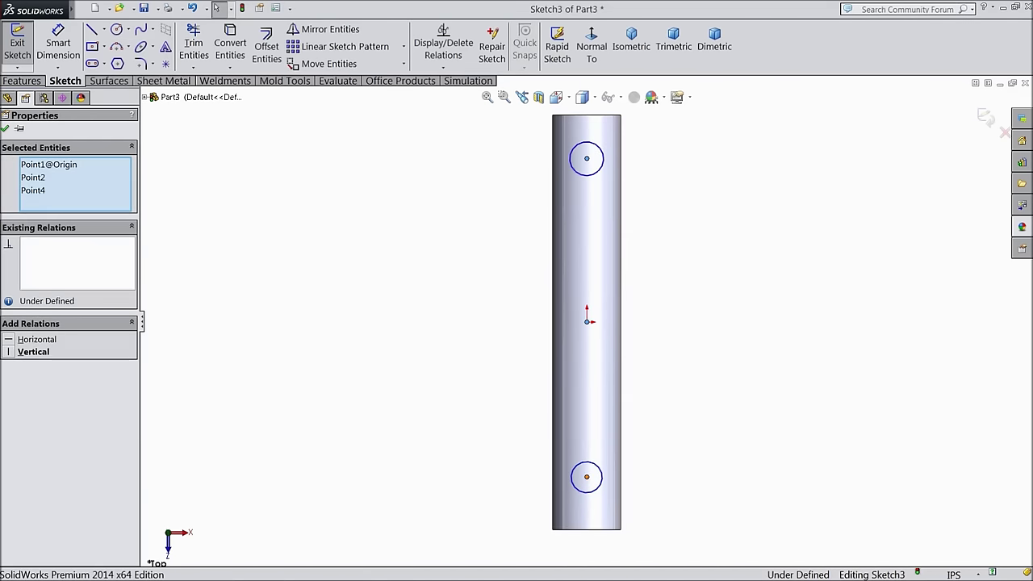
{"action": "left_click", "coordinate": [631, 433]}
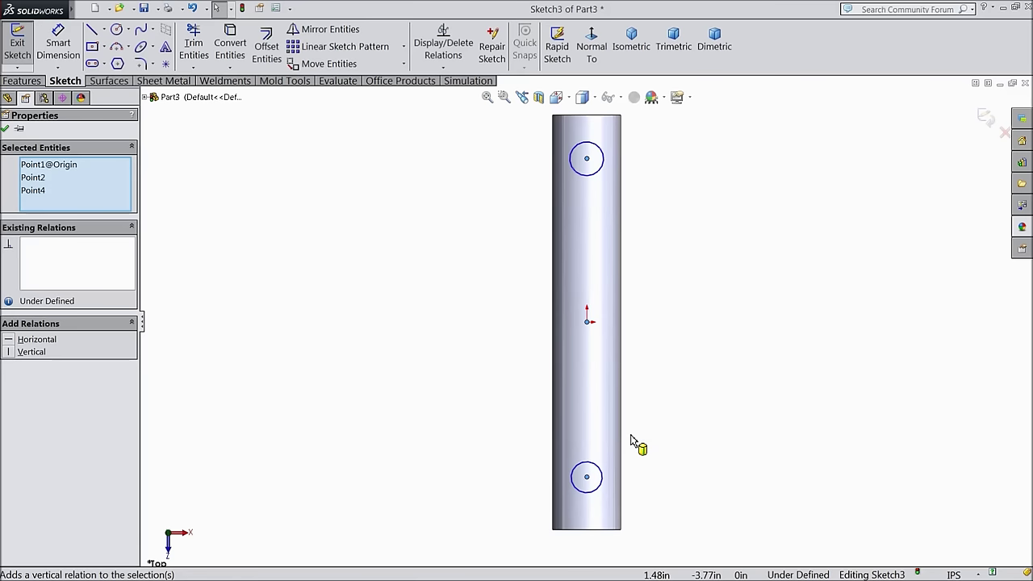
{"action": "left_click", "coordinate": [60, 46]}
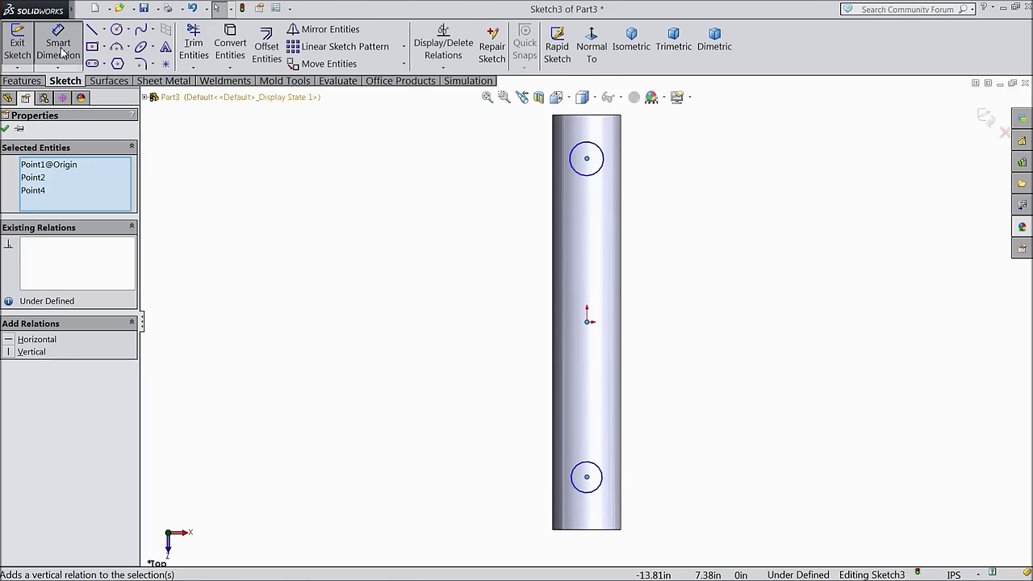
{"action": "left_click", "coordinate": [595, 181]}
Give the top circle Ø0.4 and place its centre 1 in from the tube's top edge
{"action": "left_click", "coordinate": [680, 211]}
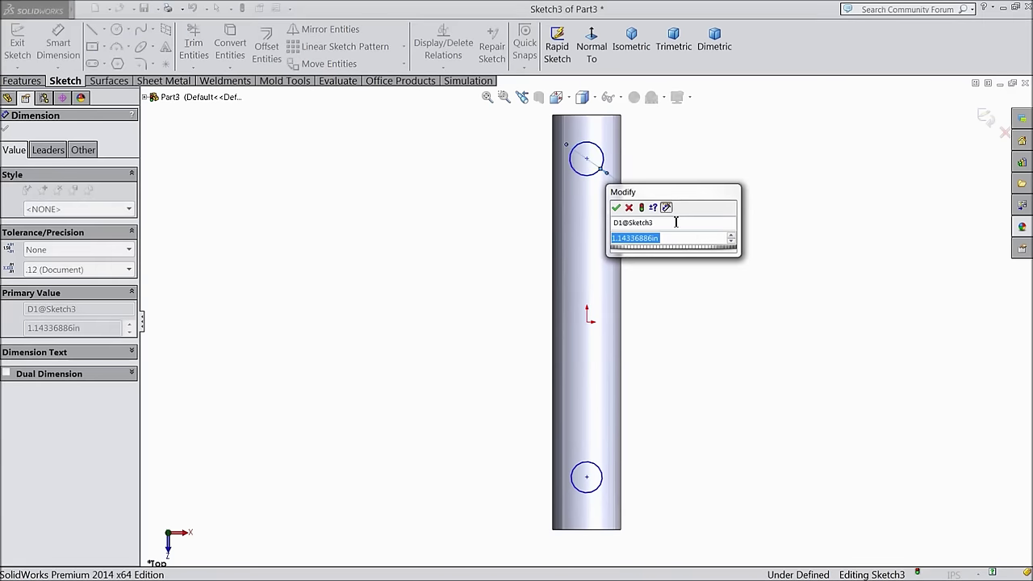
{"action": "type", "text": "0"}
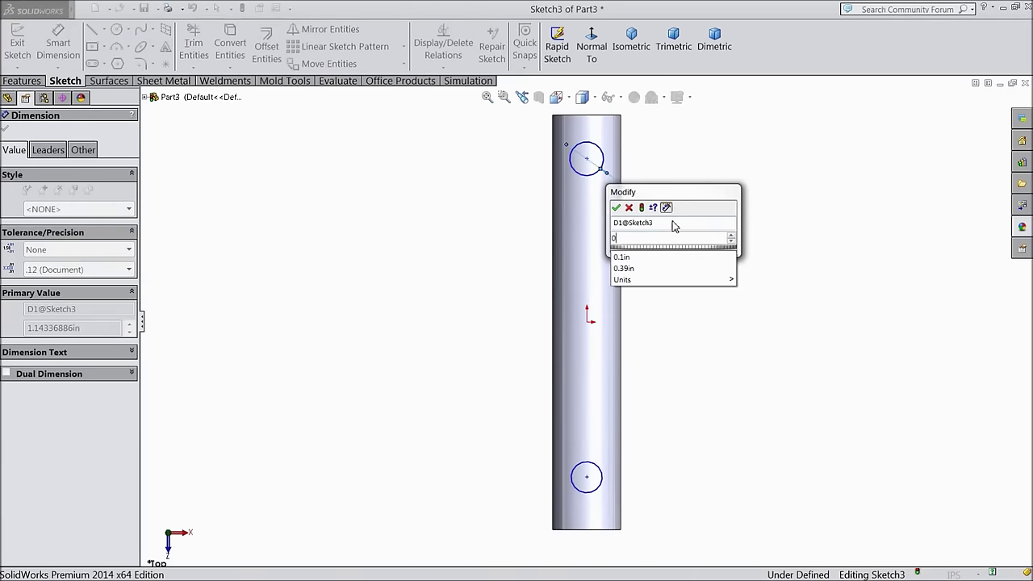
{"action": "type", "text": ".4"}
{"action": "key", "text": "Return"}
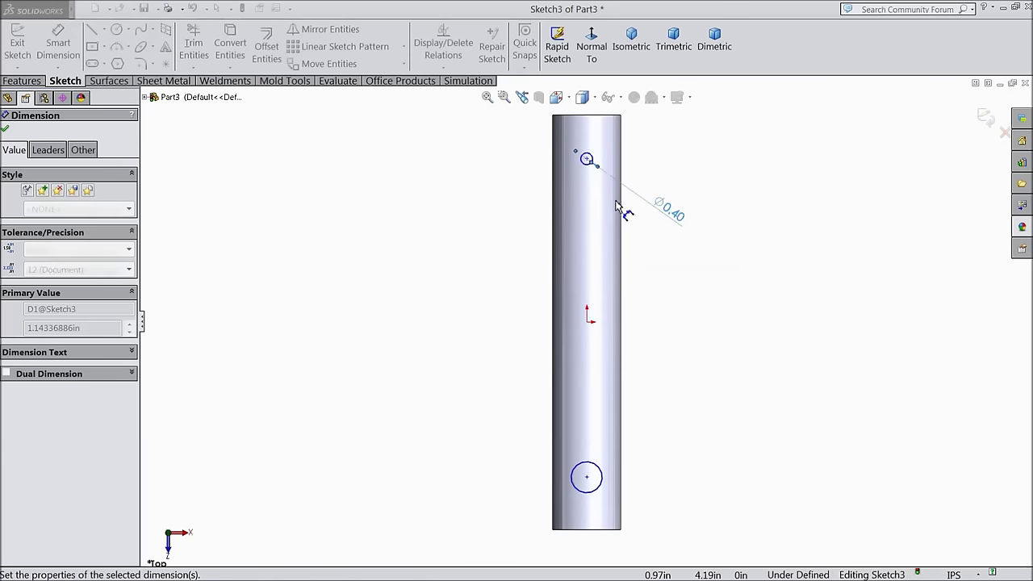
{"action": "left_click", "coordinate": [587, 159]}
{"action": "left_click", "coordinate": [588, 116]}
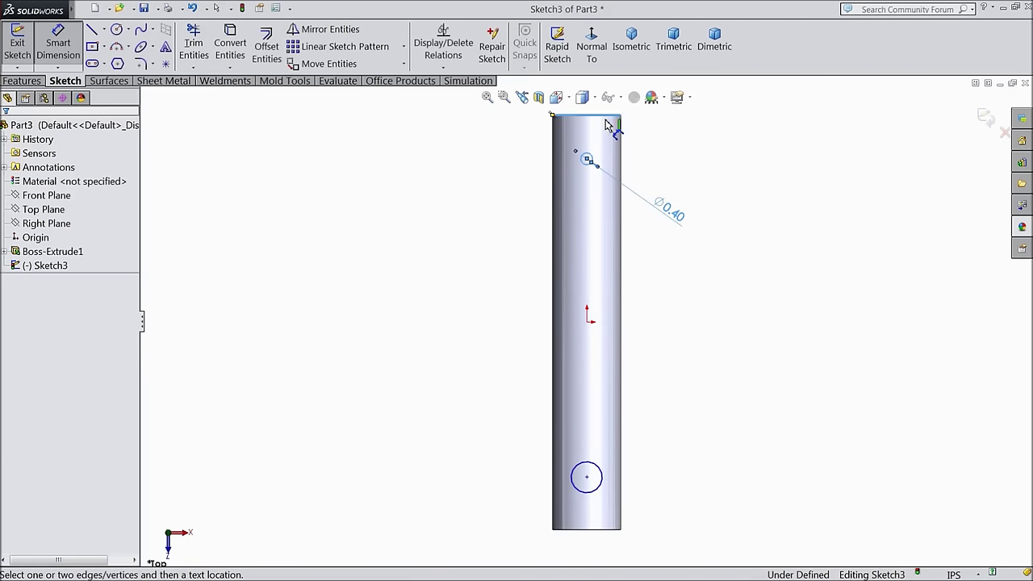
{"action": "left_click", "coordinate": [674, 144]}
{"action": "type", "text": "1"}
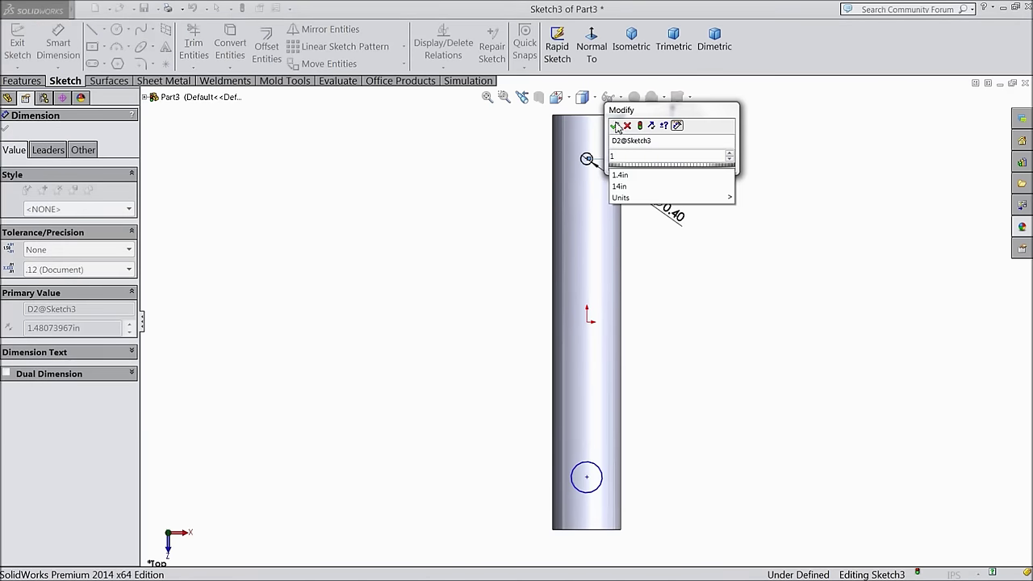
{"action": "left_click", "coordinate": [615, 126]}
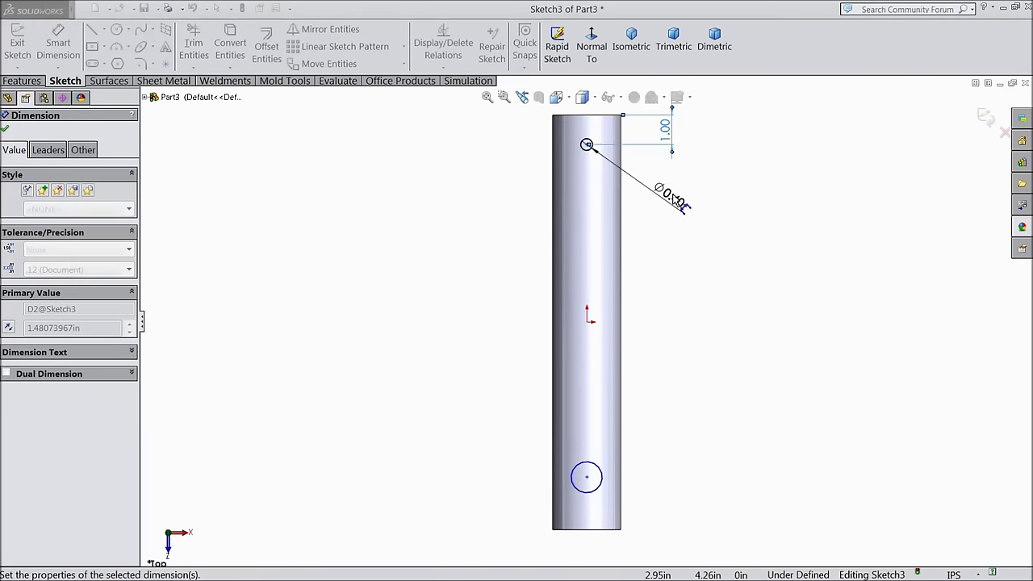
Place the lower circle 1 in from the bottom edge, size it Ø0.4, and close the sketch
{"action": "left_click", "coordinate": [588, 478]}
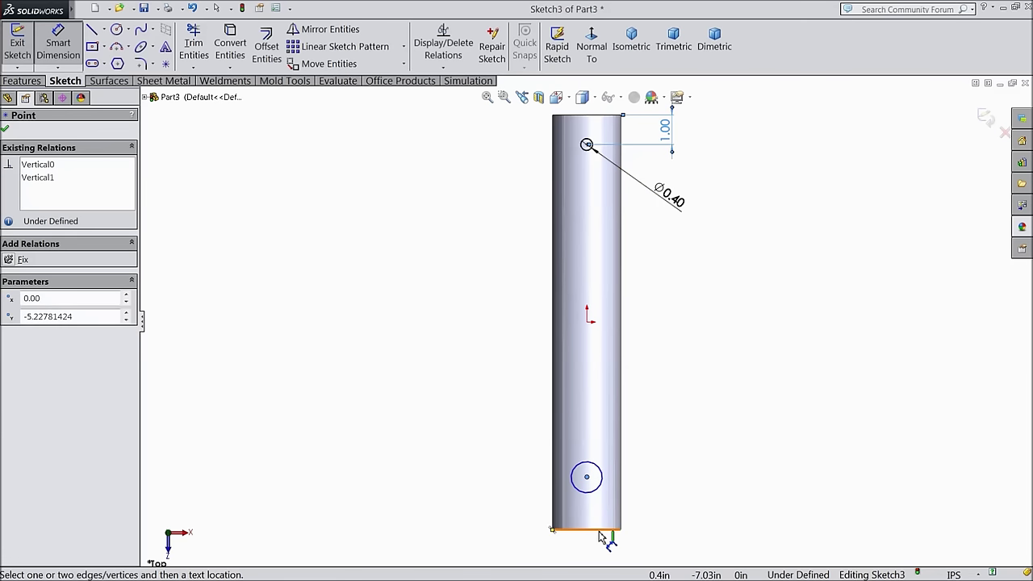
{"action": "left_click", "coordinate": [605, 528]}
{"action": "left_click", "coordinate": [637, 488]}
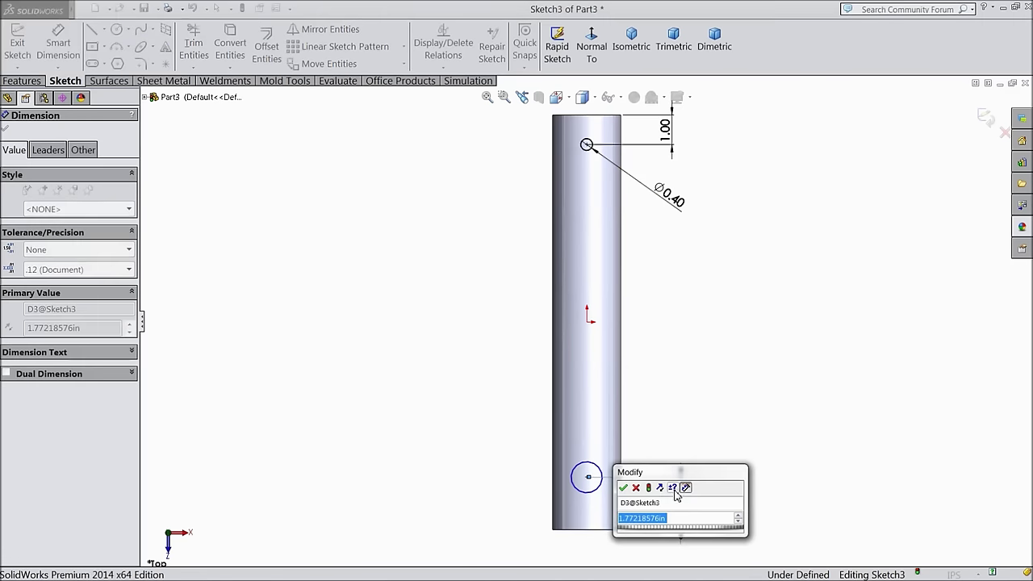
{"action": "type", "text": "1"}
{"action": "left_click", "coordinate": [624, 489]}
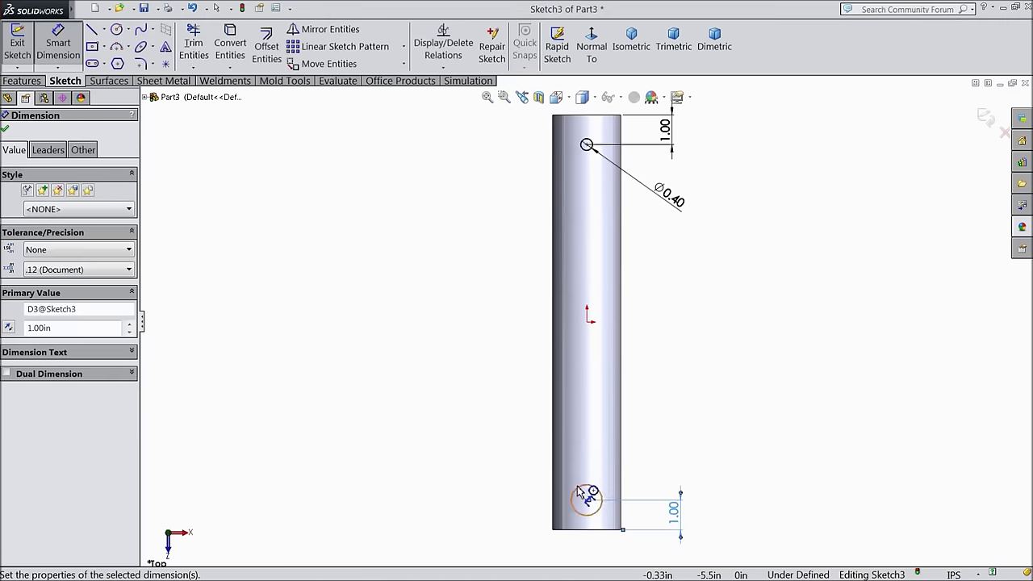
{"action": "left_click", "coordinate": [581, 496]}
{"action": "left_click", "coordinate": [480, 448]}
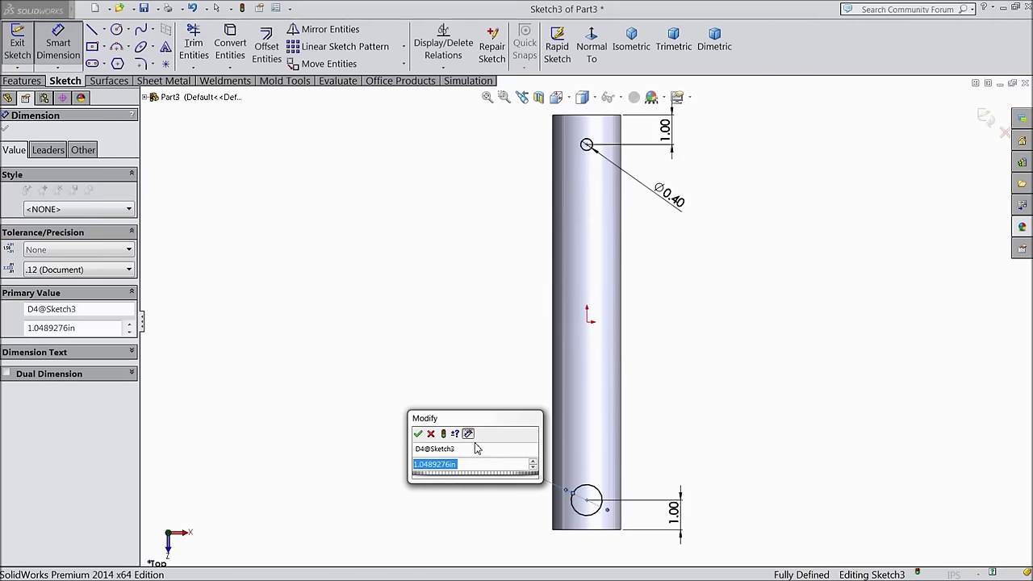
{"action": "type", "text": "0.4"}
{"action": "left_click", "coordinate": [418, 434]}
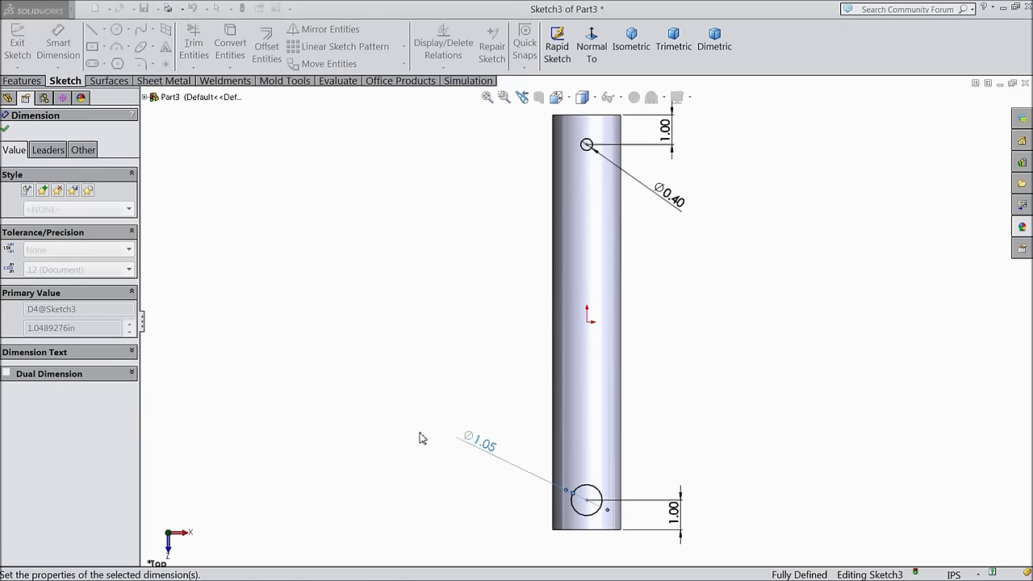
{"action": "left_click", "coordinate": [6, 131]}
{"action": "left_click", "coordinate": [21, 80]}
Cut the two circles into the tube with a reversed Blind 14 in extruded cut
{"action": "left_click", "coordinate": [224, 48]}
{"action": "left_click", "coordinate": [755, 47]}
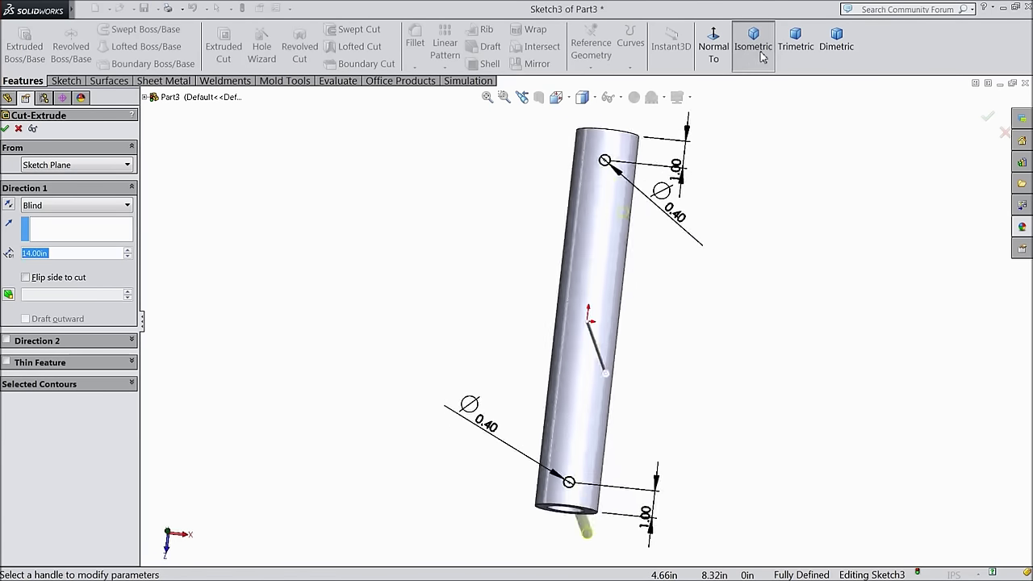
{"action": "left_click", "coordinate": [7, 206]}
{"action": "scroll", "coordinate": [638, 258], "scroll_direction": "down", "scroll_amount": 3}
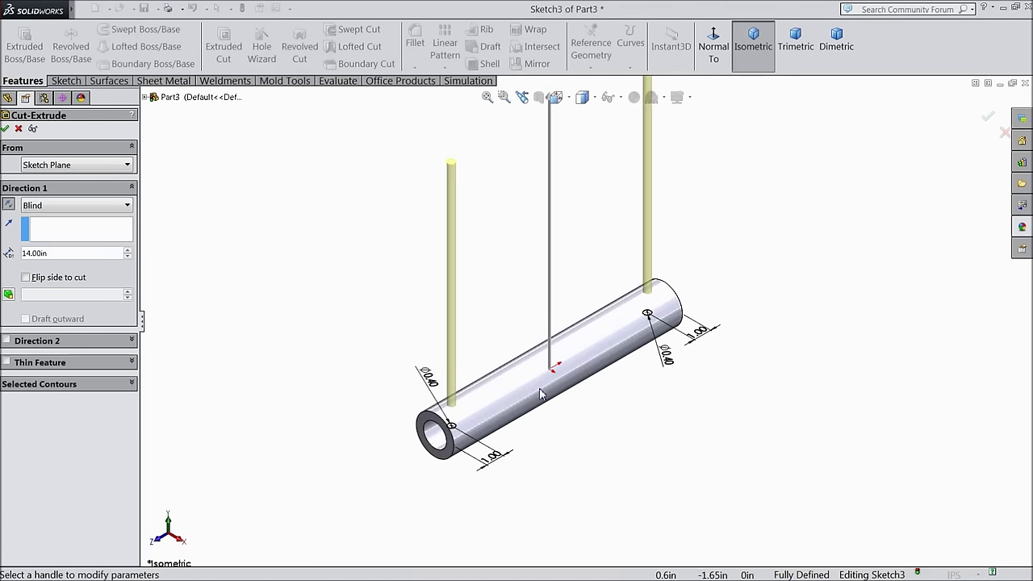
{"action": "scroll", "coordinate": [484, 419], "scroll_direction": "down", "scroll_amount": 3}
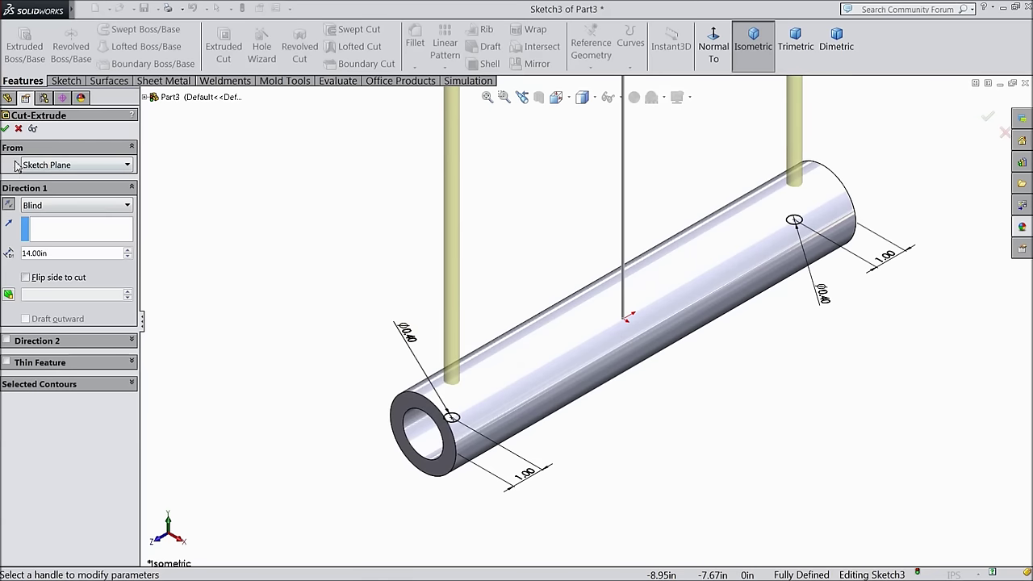
{"action": "left_click", "coordinate": [6, 129]}
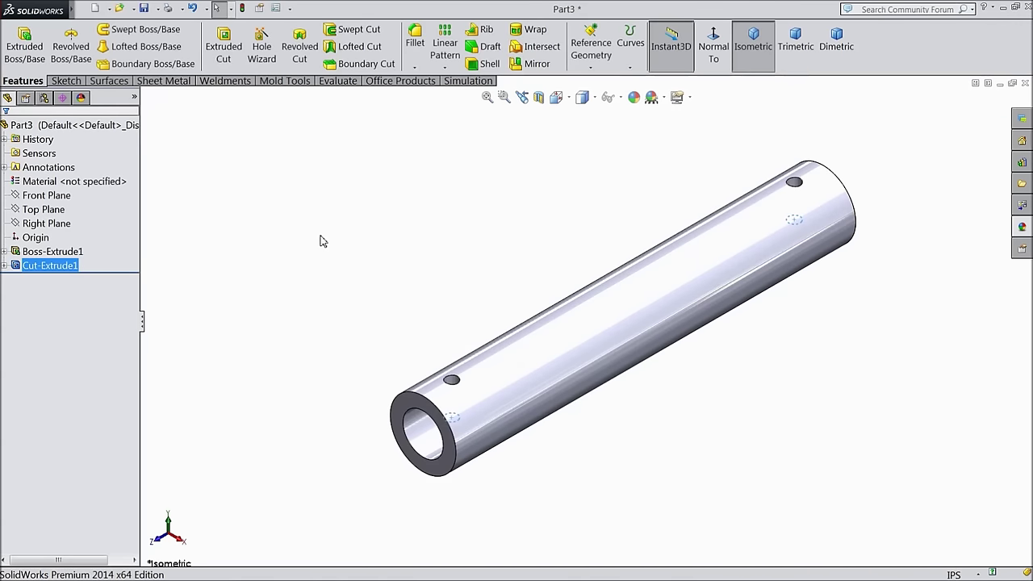
Select the tube's ring-shaped end face and view it Normal To
{"action": "mouse_move", "coordinate": [352, 277]}
{"action": "middle_mouse_down"}
{"action": "mouse_move", "coordinate": [358, 374]}
{"action": "mouse_move", "coordinate": [387, 277]}
{"action": "mouse_move", "coordinate": [406, 279]}
{"action": "mouse_move", "coordinate": [360, 294]}
{"action": "middle_mouse_up"}
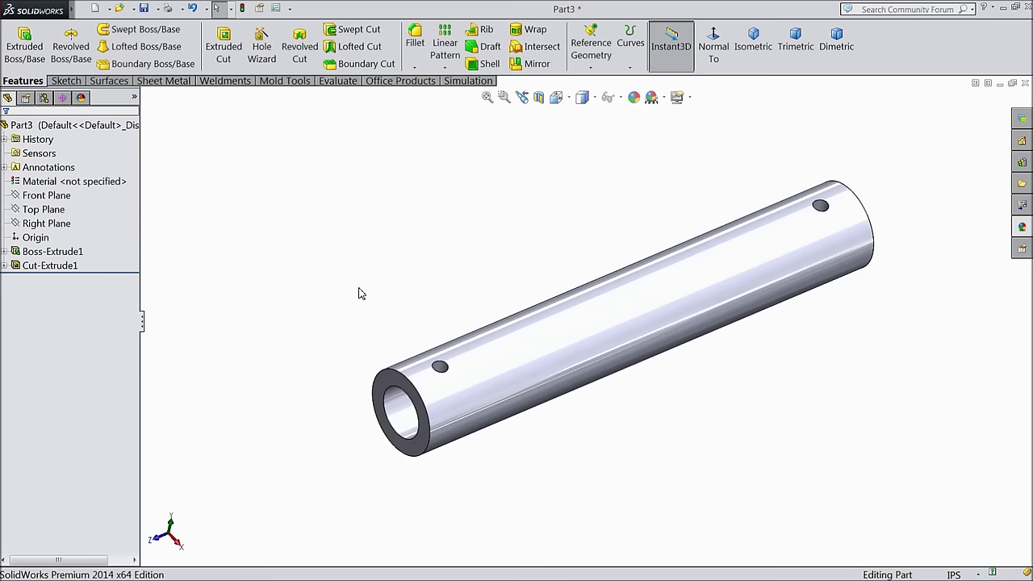
{"action": "scroll", "coordinate": [461, 418], "scroll_direction": "down", "scroll_amount": 5}
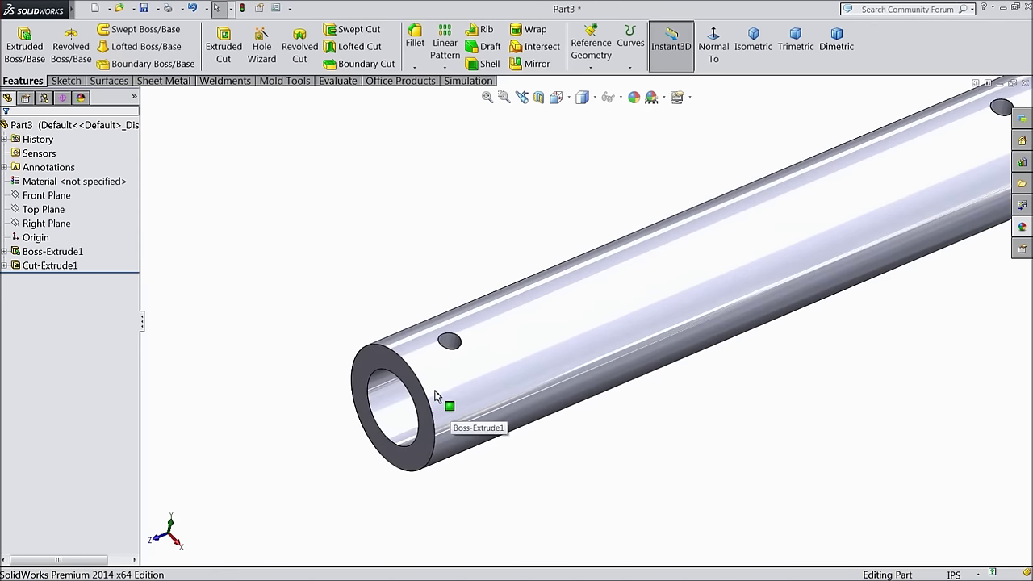
{"action": "left_click", "coordinate": [428, 368]}
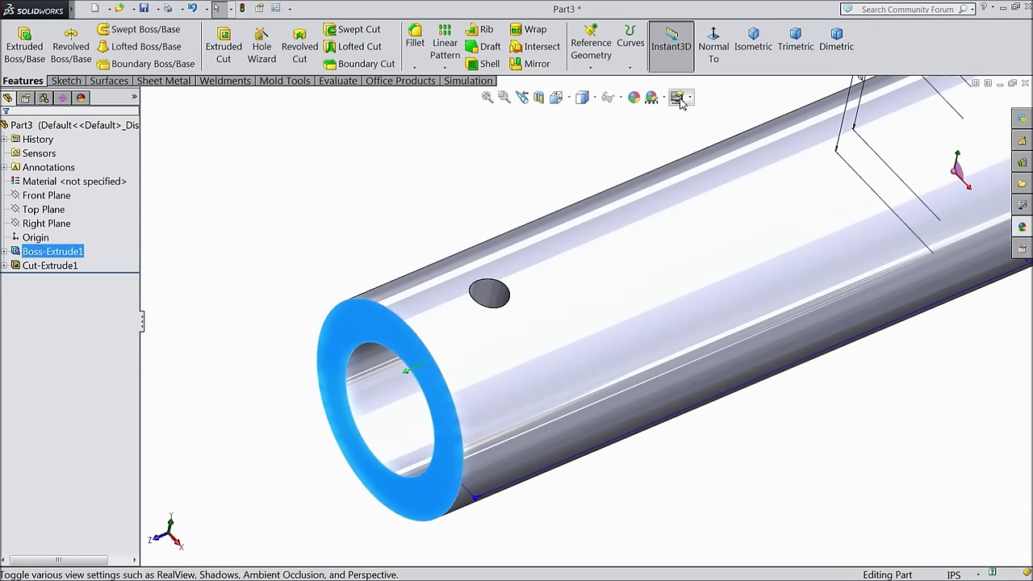
{"action": "left_click", "coordinate": [715, 57]}
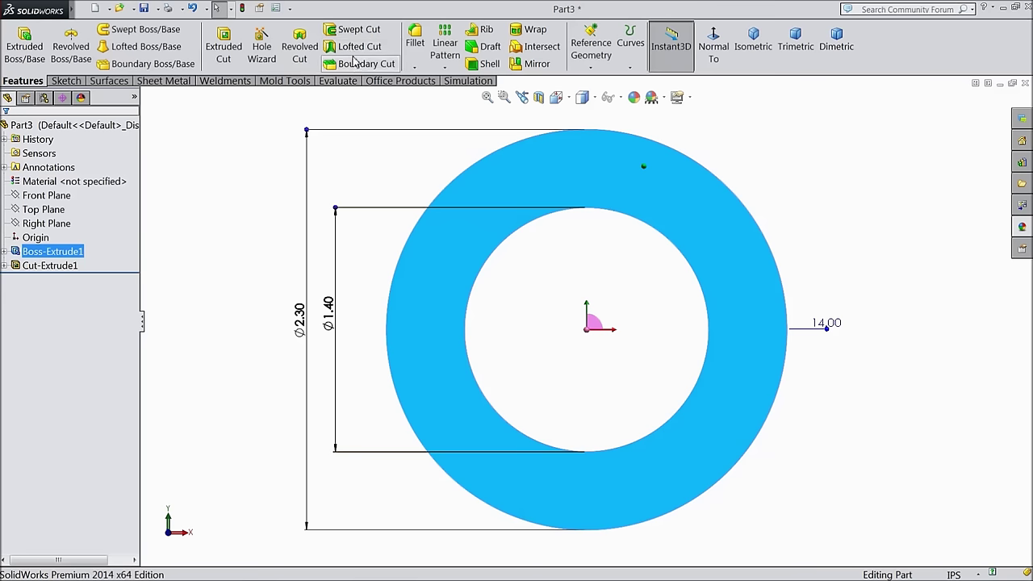
{"action": "left_click", "coordinate": [262, 48]}
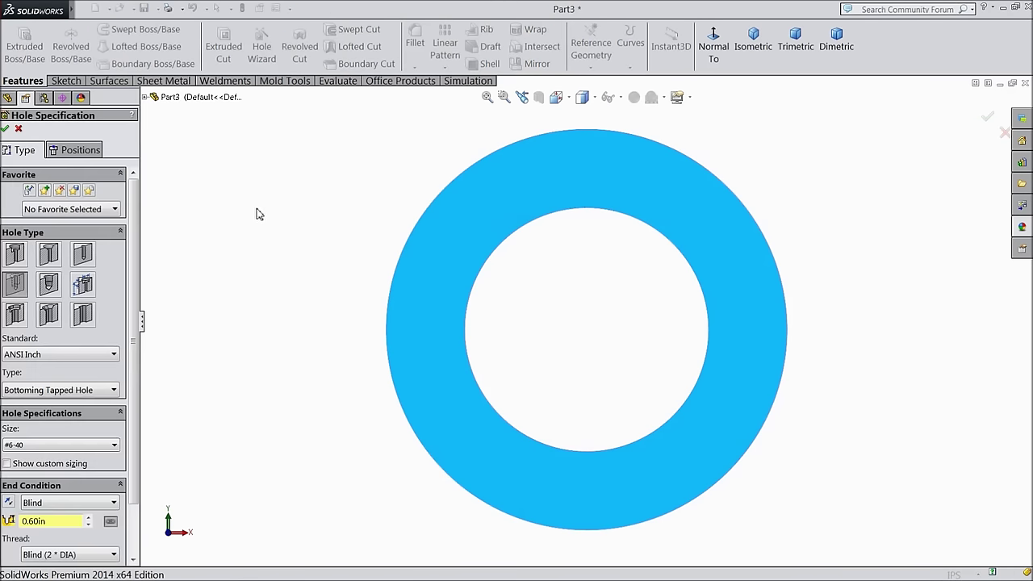
Keep the hole as ANSI Inch, Bottoming Tapped Hole, size #6-40
{"action": "left_click", "coordinate": [30, 360]}
{"action": "left_click", "coordinate": [33, 368]}
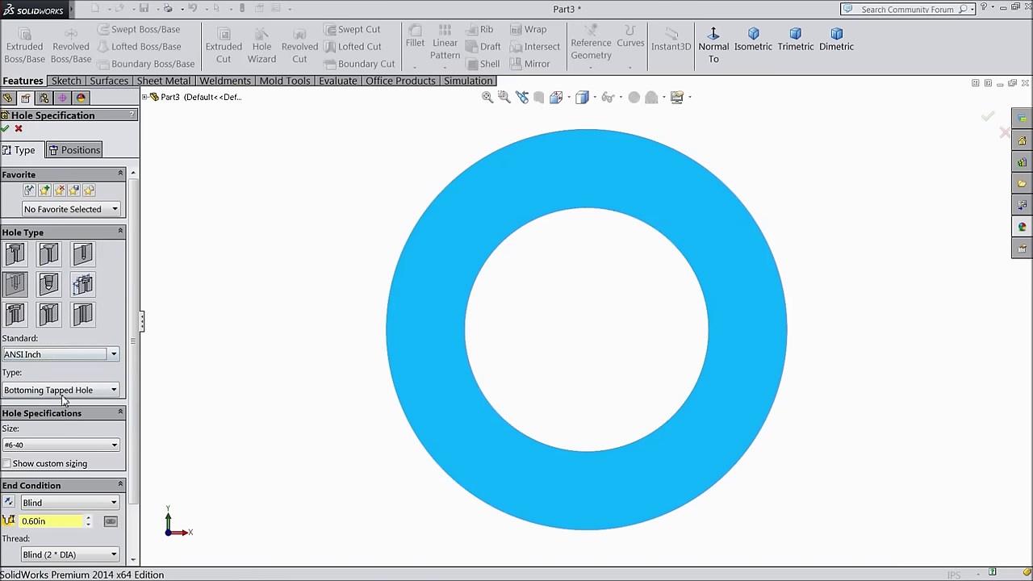
{"action": "left_click", "coordinate": [72, 392]}
{"action": "left_click", "coordinate": [71, 404]}
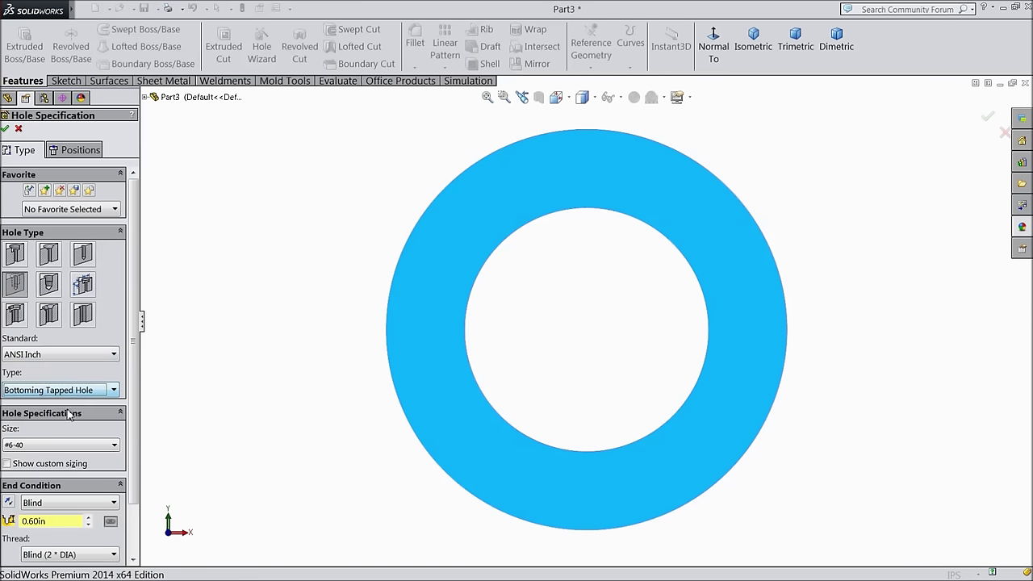
{"action": "left_click", "coordinate": [21, 448]}
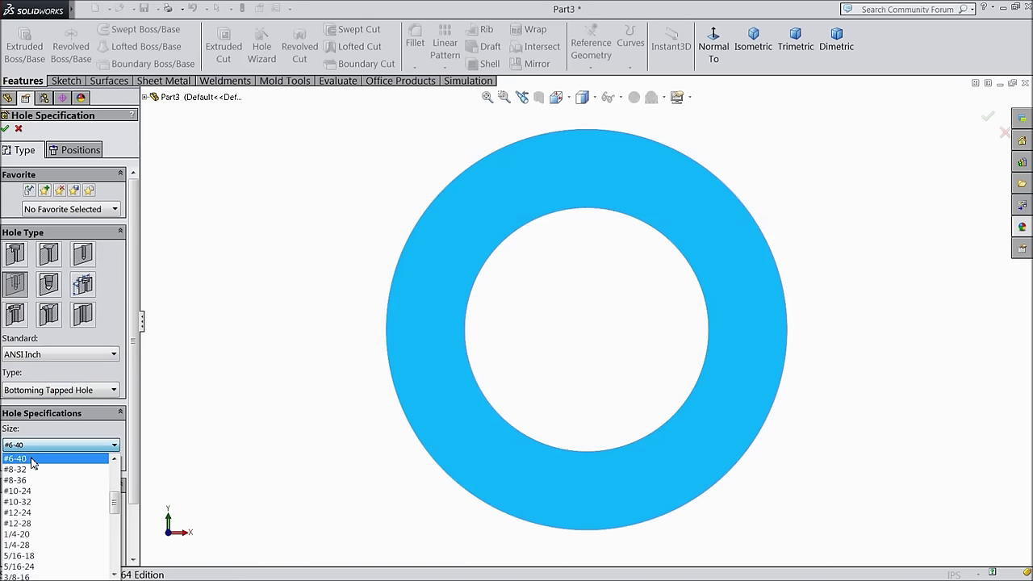
{"action": "left_click", "coordinate": [36, 455]}
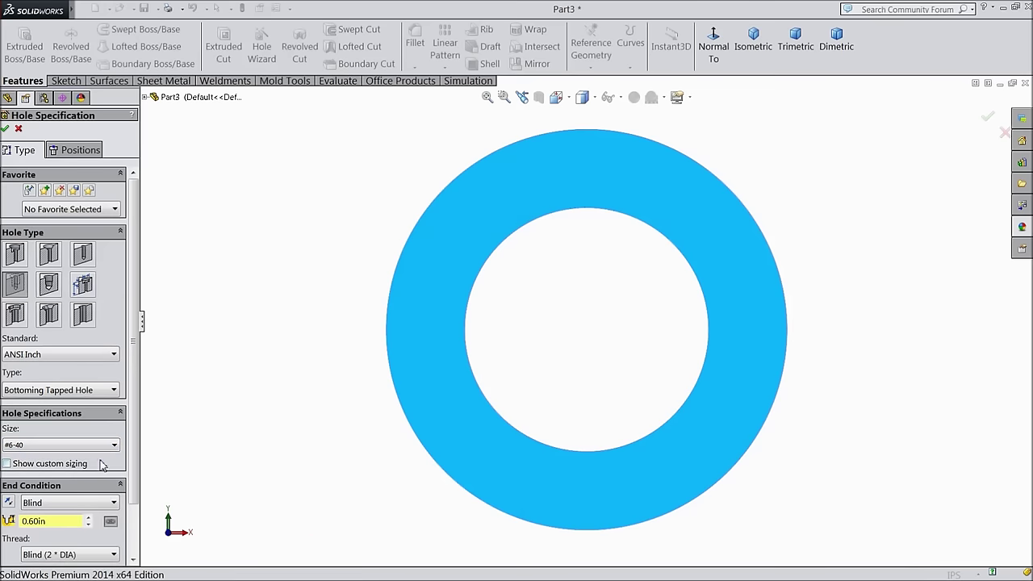
{"action": "scroll", "coordinate": [103, 465], "scroll_direction": "down", "scroll_amount": 2}
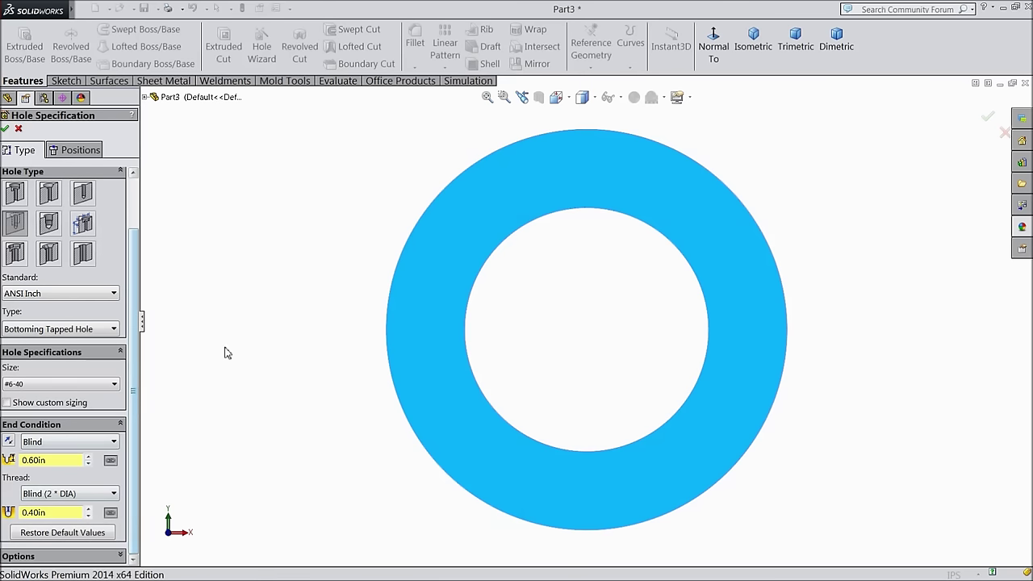
{"action": "left_click", "coordinate": [71, 151]}
Place a hole point on the ring right of centre, 0.84 in from the origin
{"action": "left_click", "coordinate": [731, 329]}
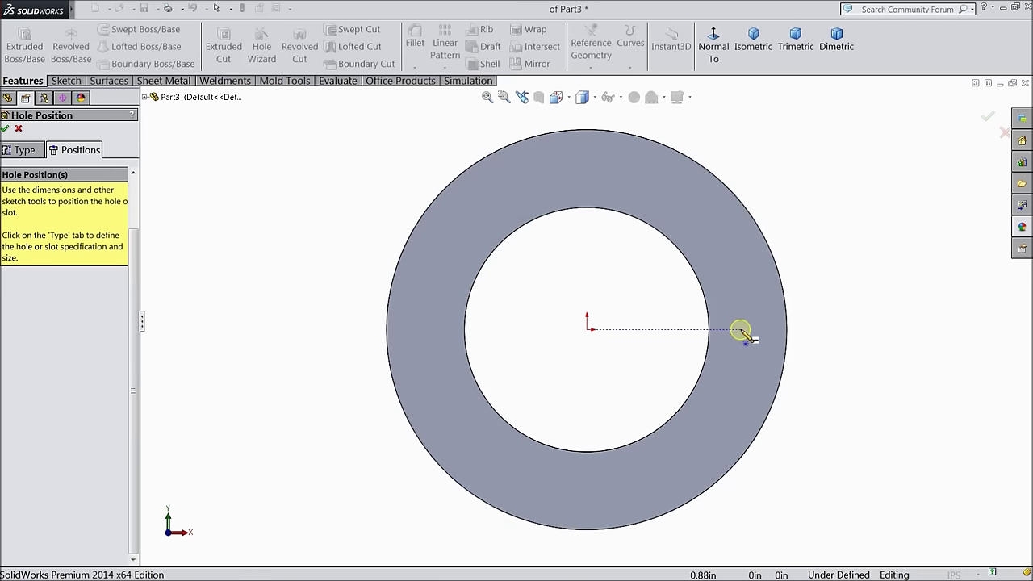
{"action": "left_click", "coordinate": [742, 329]}
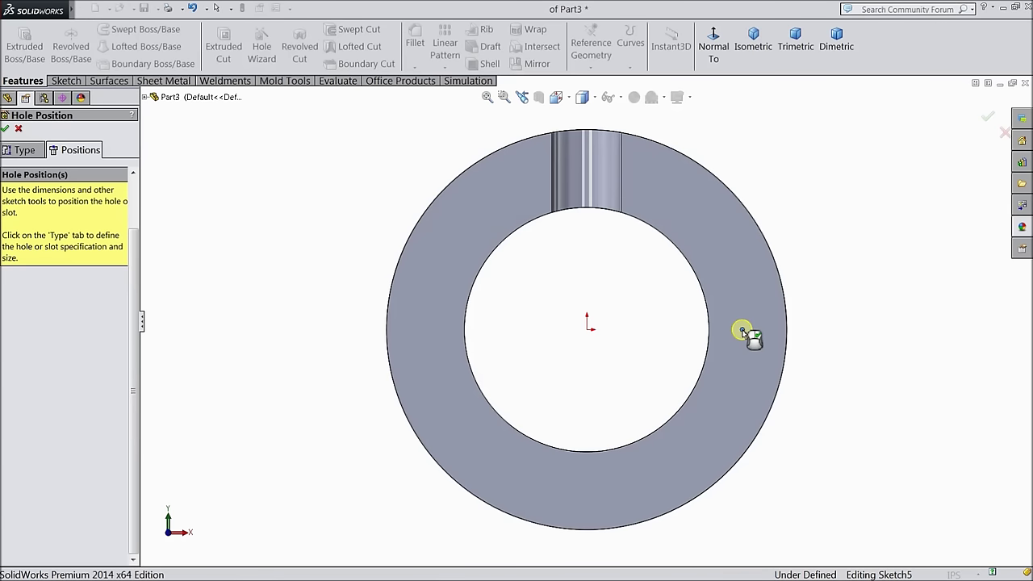
{"action": "key", "text": "Escape"}
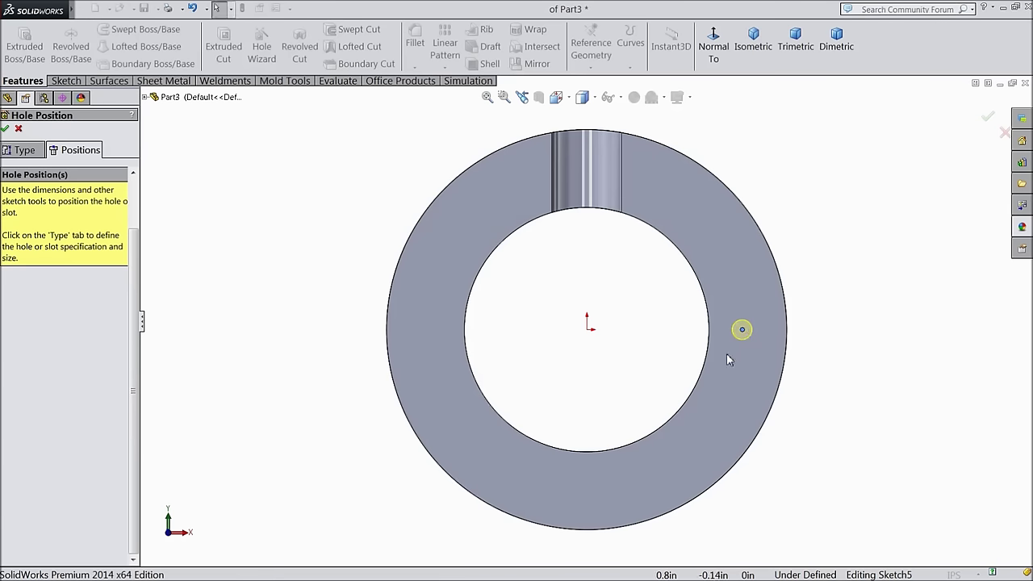
{"action": "left_click", "coordinate": [66, 81]}
{"action": "left_click", "coordinate": [58, 45]}
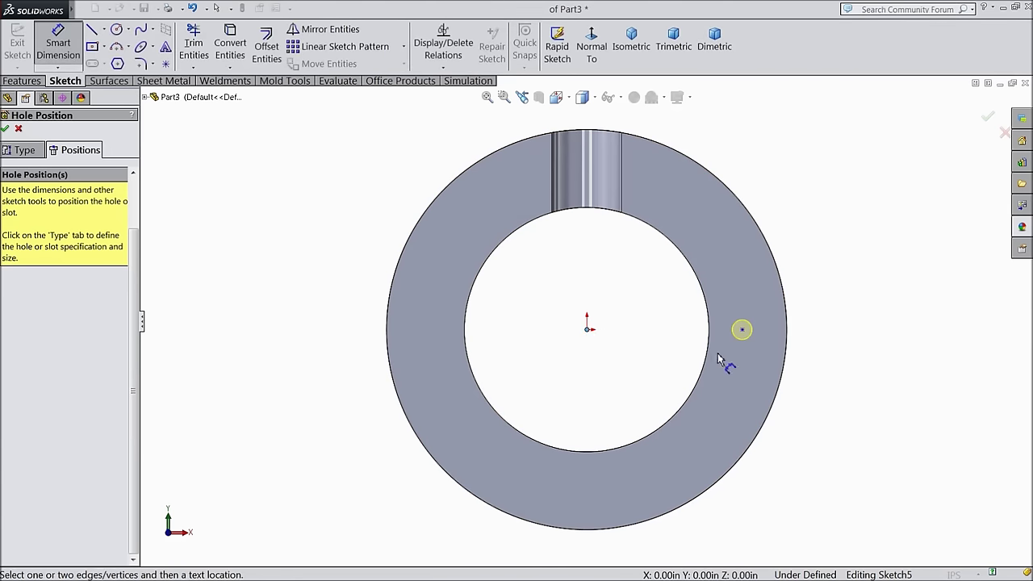
{"action": "left_click", "coordinate": [741, 331]}
{"action": "left_click", "coordinate": [664, 360]}
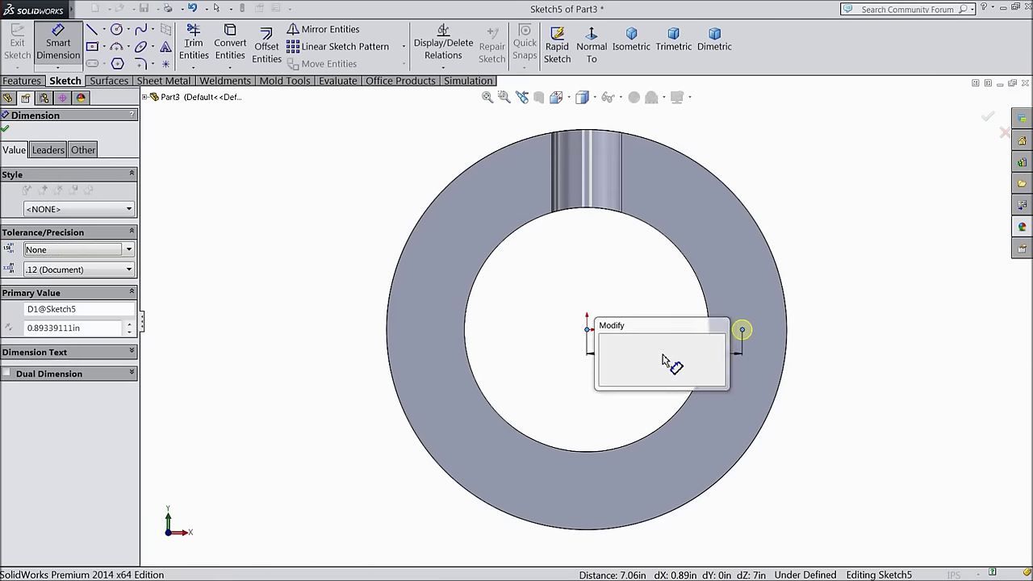
{"action": "type", "text": "0.8"}
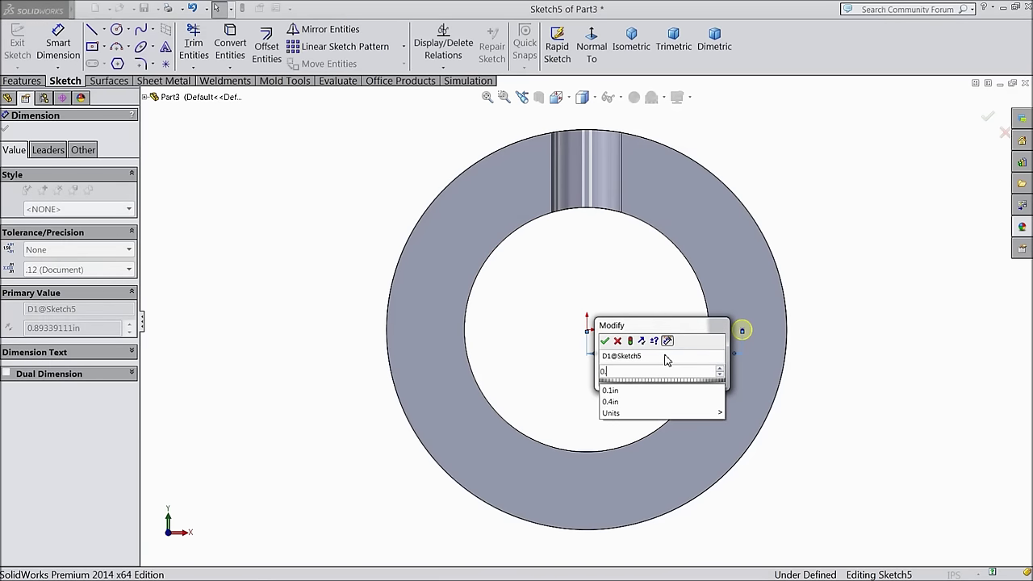
{"action": "type", "text": "4"}
{"action": "left_click", "coordinate": [605, 343]}
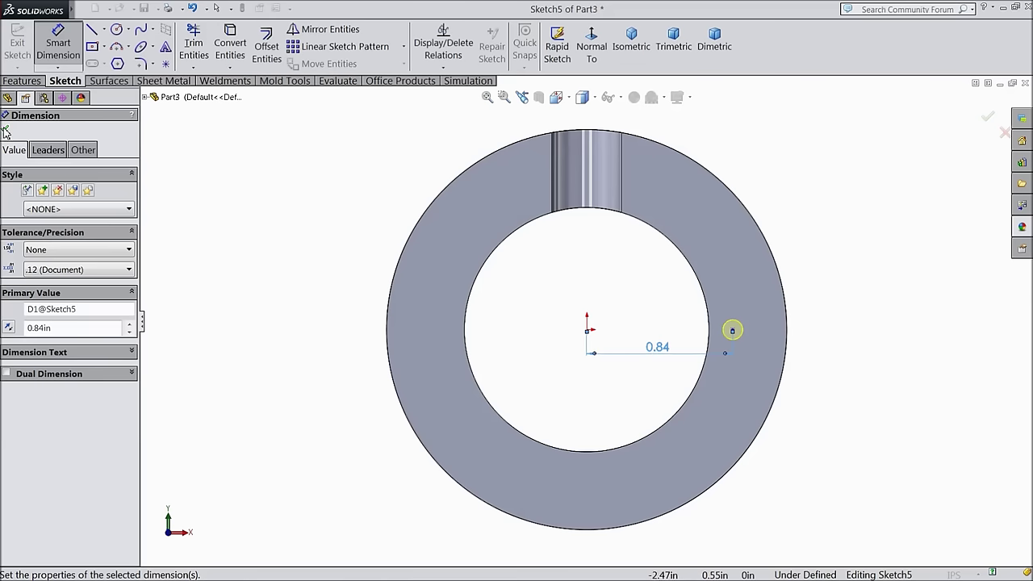
{"action": "left_click", "coordinate": [6, 130]}
Make the hole point horizontal with the origin and finish the tapped hole
{"action": "left_click", "coordinate": [733, 332]}
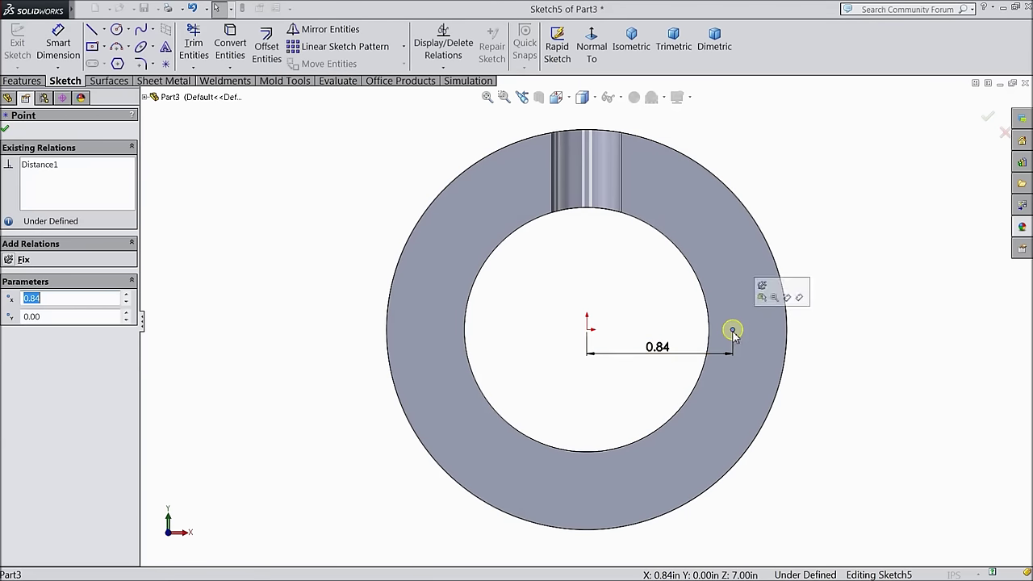
{"action": "left_click", "coordinate": [587, 329], "text": "ctrl"}
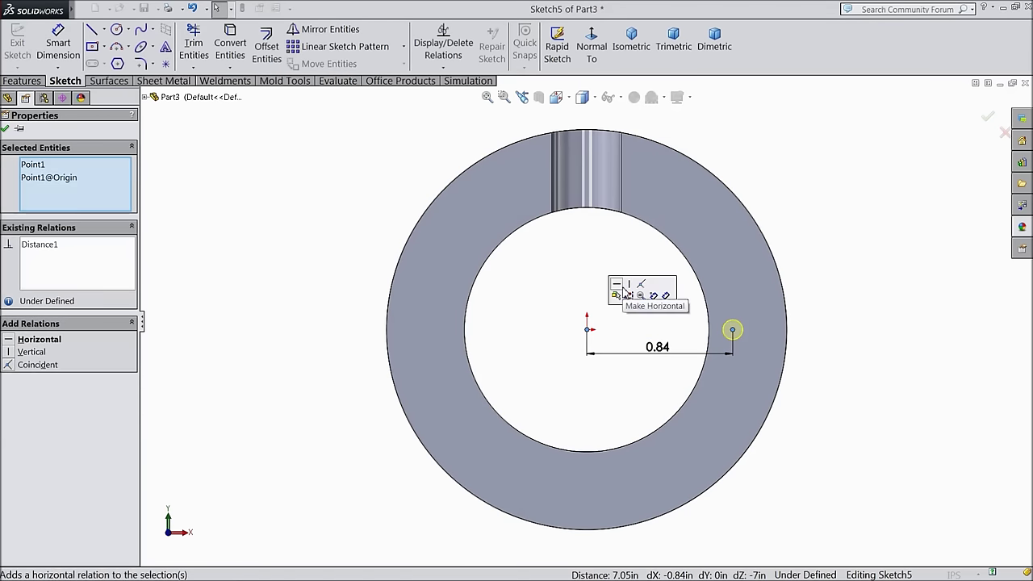
{"action": "left_click", "coordinate": [616, 286]}
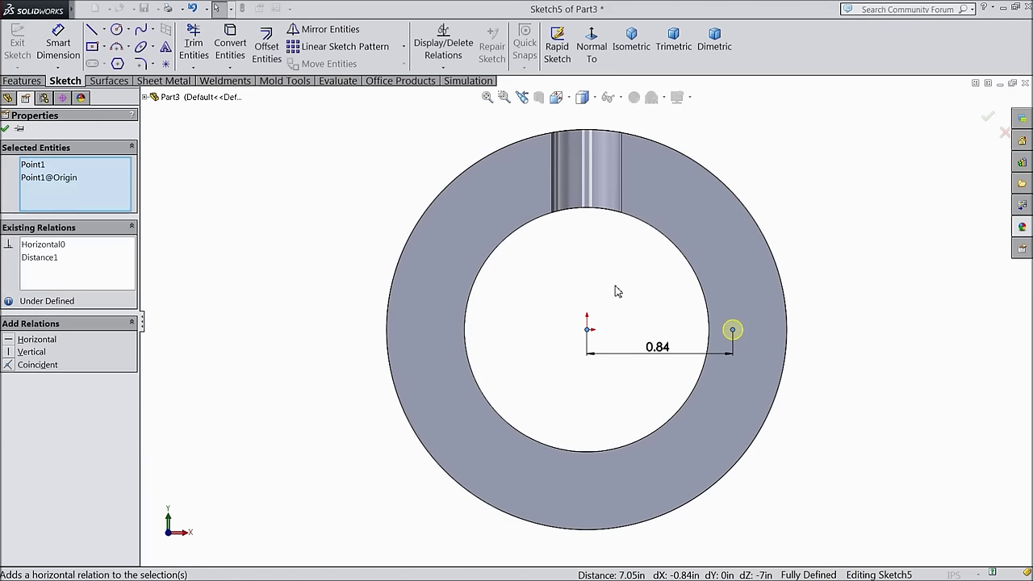
{"action": "left_click", "coordinate": [7, 130]}
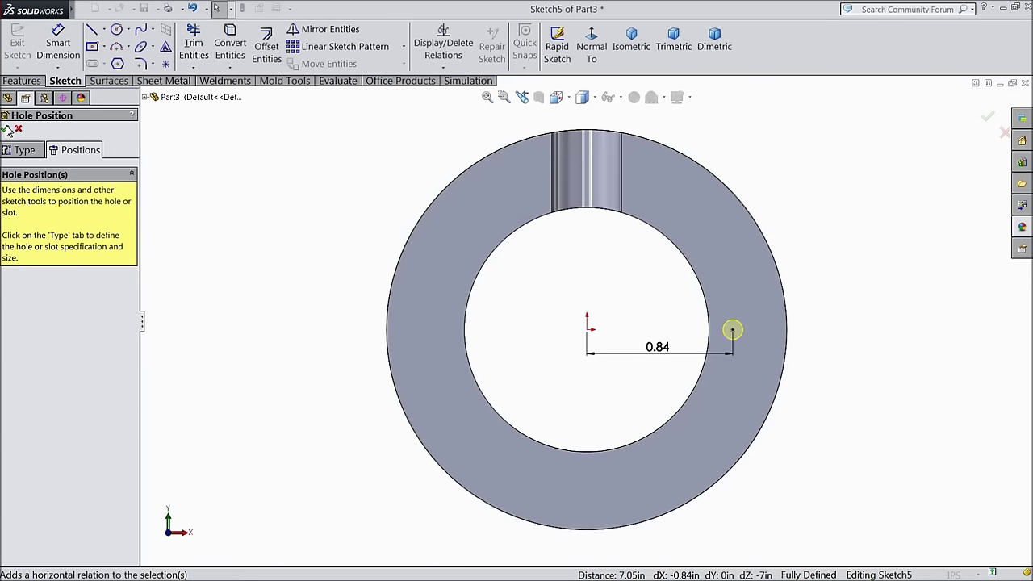
{"action": "left_click", "coordinate": [8, 130]}
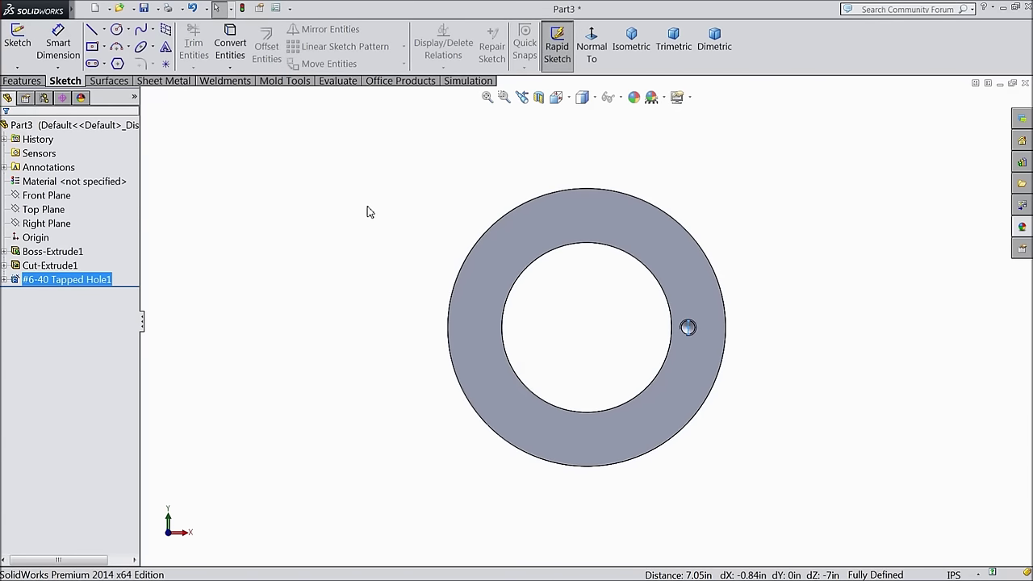
Circular-pattern the tapped hole into four equally spaced instances around the bore edge
{"action": "middle_click_drag", "start_coordinate": [428, 230], "coordinate": [508, 419]}
{"action": "scroll", "coordinate": [497, 412], "scroll_direction": "down", "scroll_amount": 3}
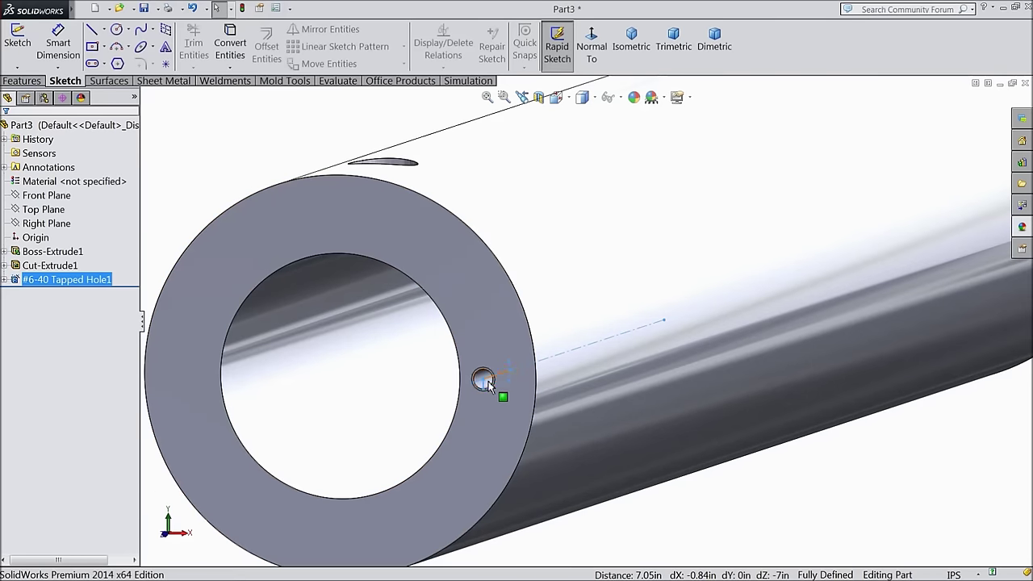
{"action": "scroll", "coordinate": [444, 363], "scroll_direction": "up", "scroll_amount": 5}
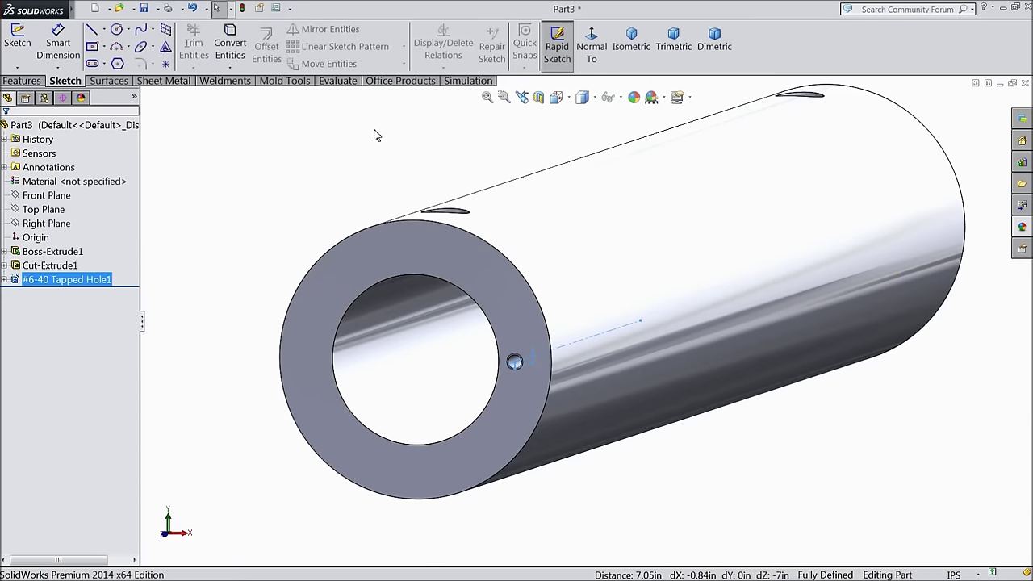
{"action": "left_click", "coordinate": [34, 82]}
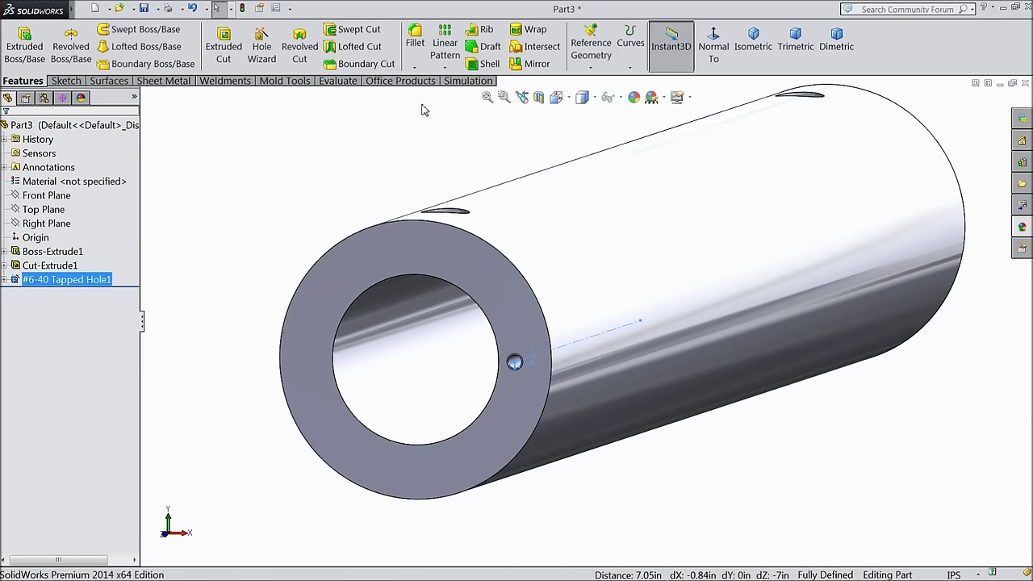
{"action": "left_click", "coordinate": [444, 68]}
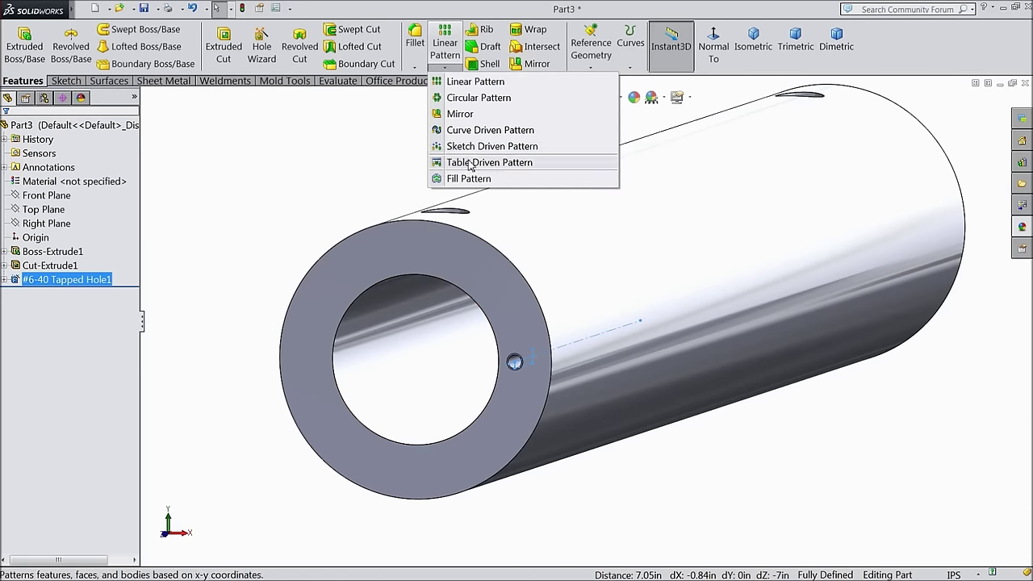
{"action": "left_click", "coordinate": [465, 98]}
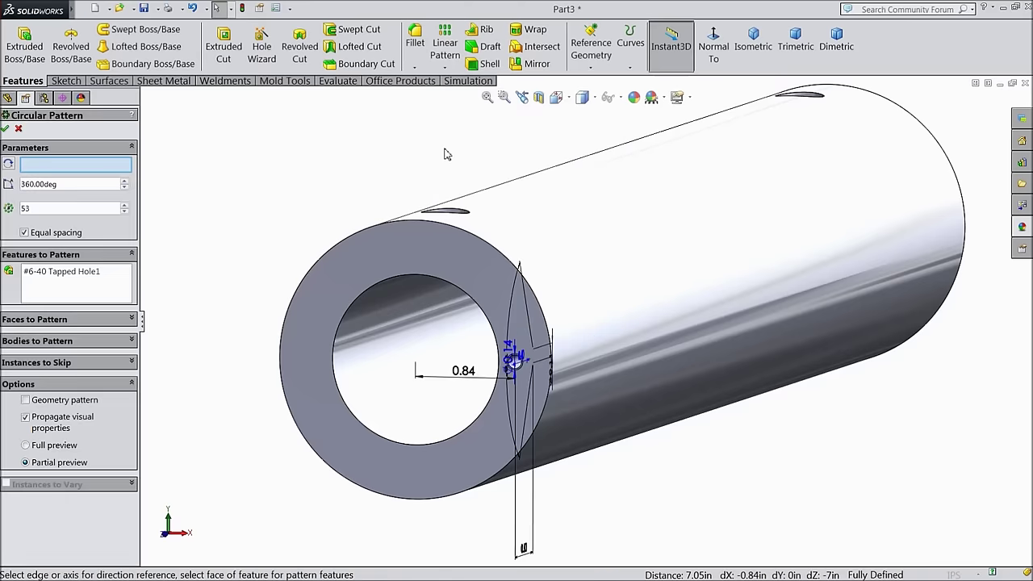
{"action": "left_click", "coordinate": [339, 335]}
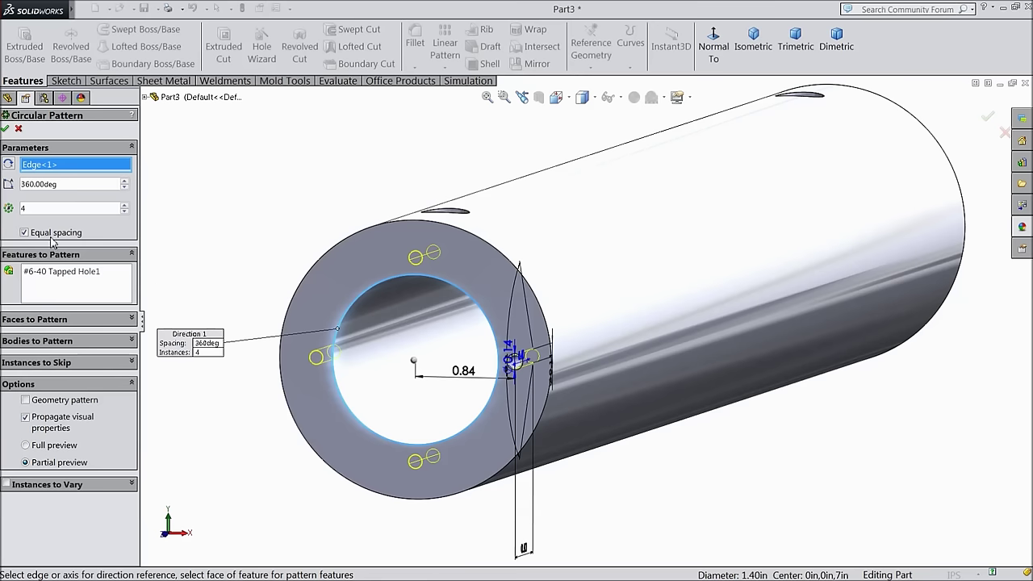
{"action": "key", "text": "Return"}
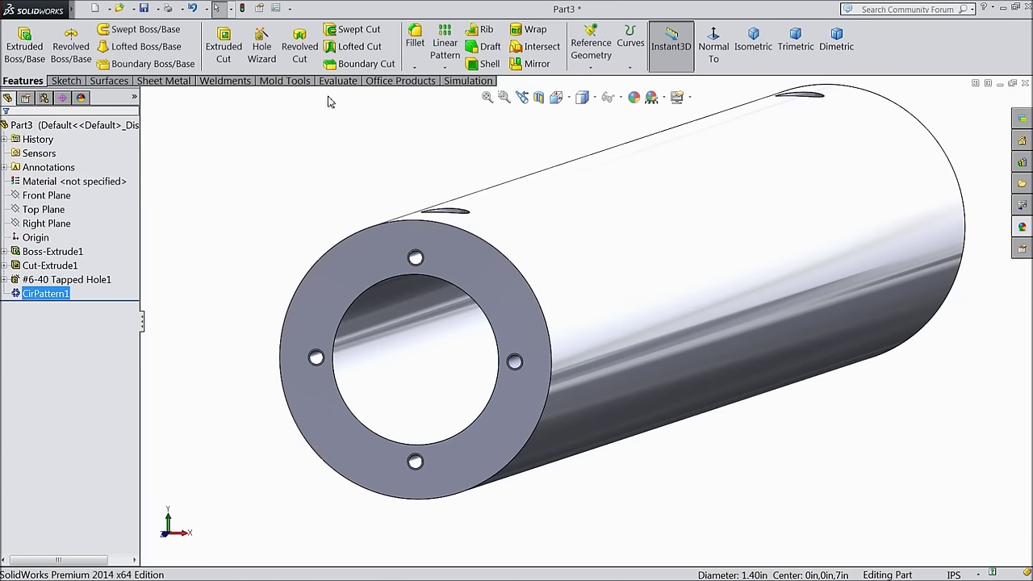
{"action": "left_click", "coordinate": [275, 8]}
Turn on Shaded cosmetic threads in the part's Document Properties > Detailing
{"action": "left_click", "coordinate": [582, 91]}
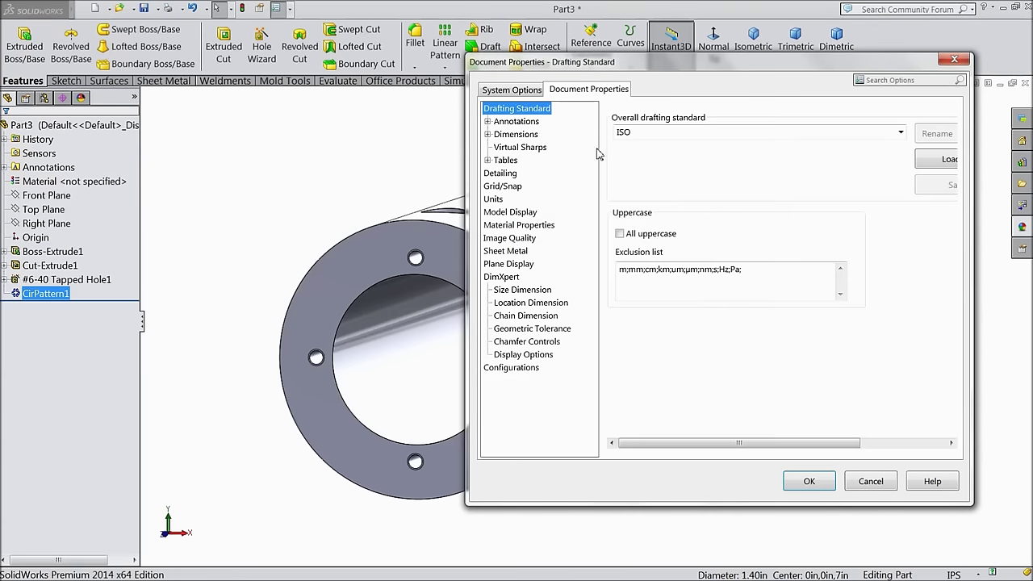
{"action": "left_click", "coordinate": [501, 174]}
{"action": "left_click", "coordinate": [735, 136]}
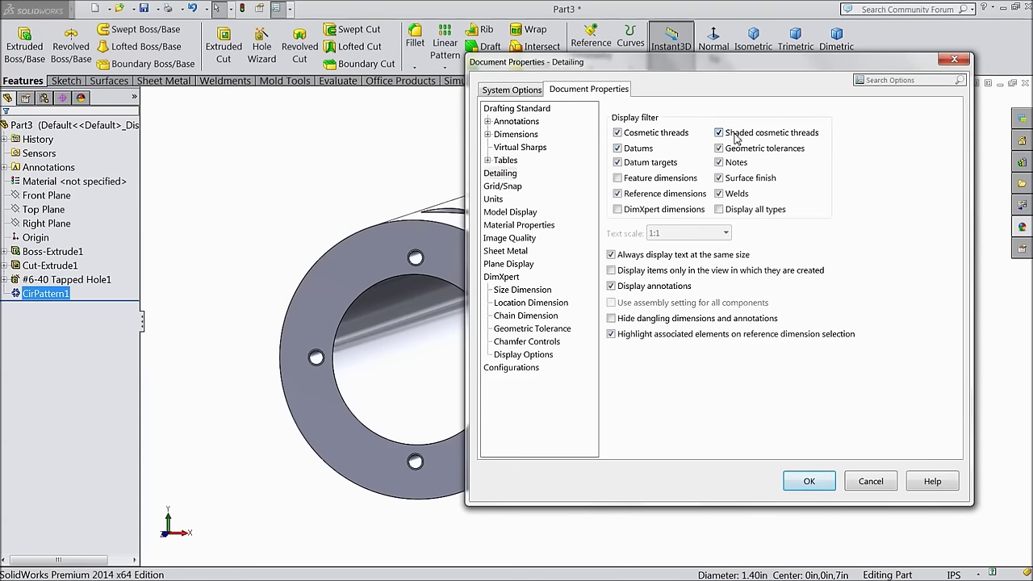
{"action": "left_click", "coordinate": [809, 481]}
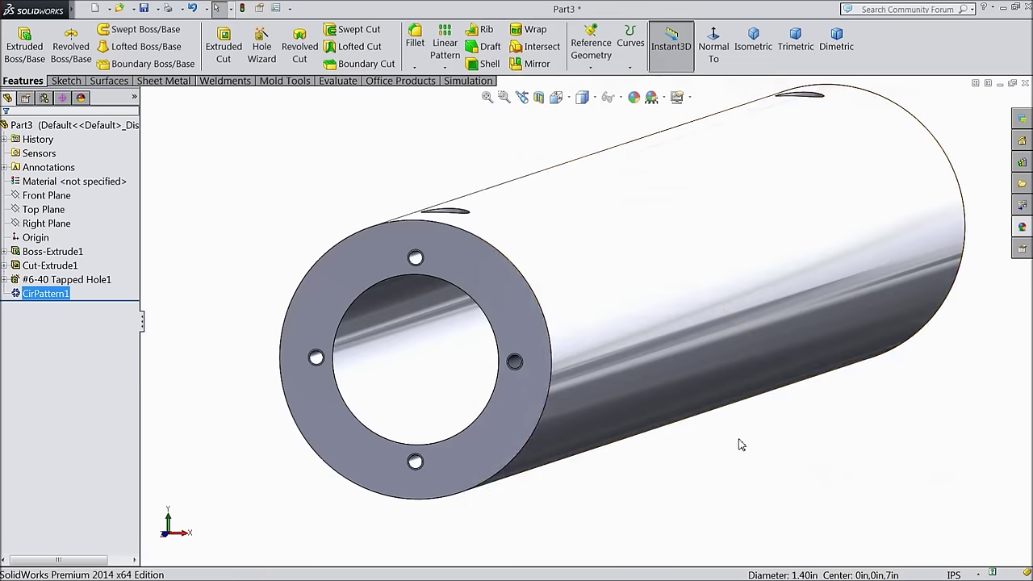
Orbit and zoom toward the end face to inspect the thread shading on the holes
{"action": "middle_click_drag", "start_coordinate": [477, 357], "coordinate": [521, 378]}
{"action": "scroll", "coordinate": [557, 339], "scroll_direction": "down", "scroll_amount": 10}
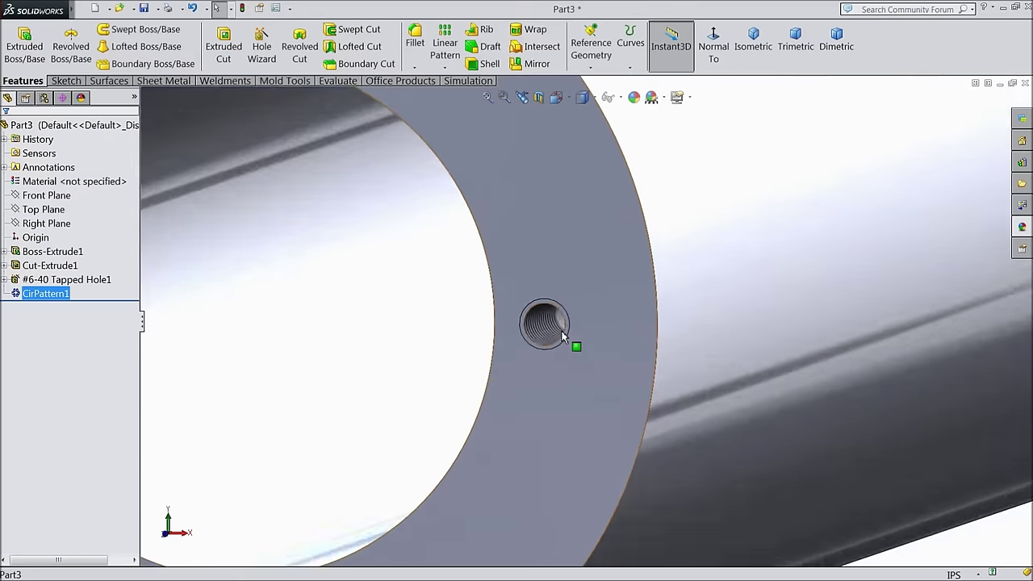
{"action": "scroll", "coordinate": [510, 334], "scroll_direction": "up", "scroll_amount": 10}
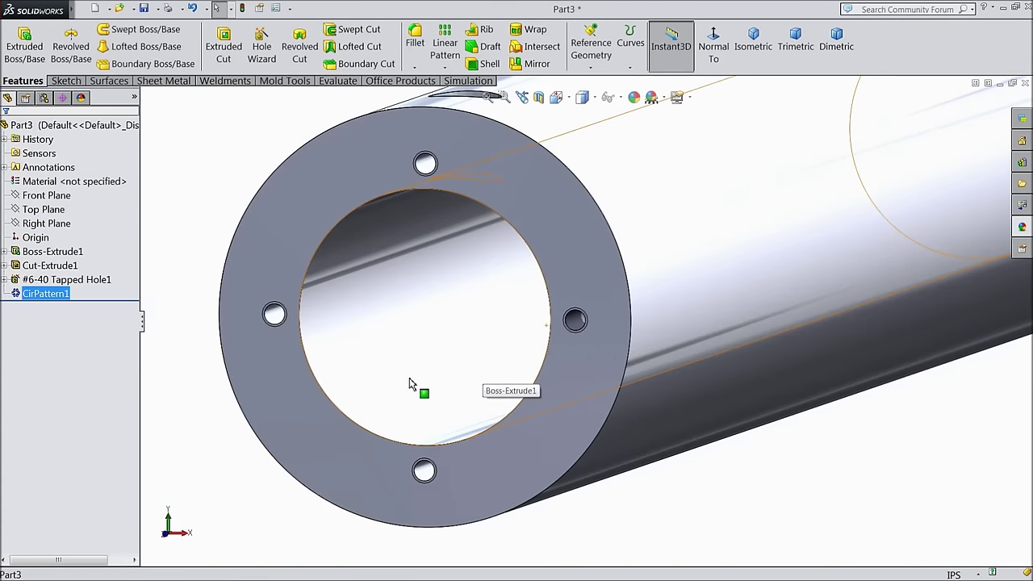
{"action": "left_click", "coordinate": [184, 232]}
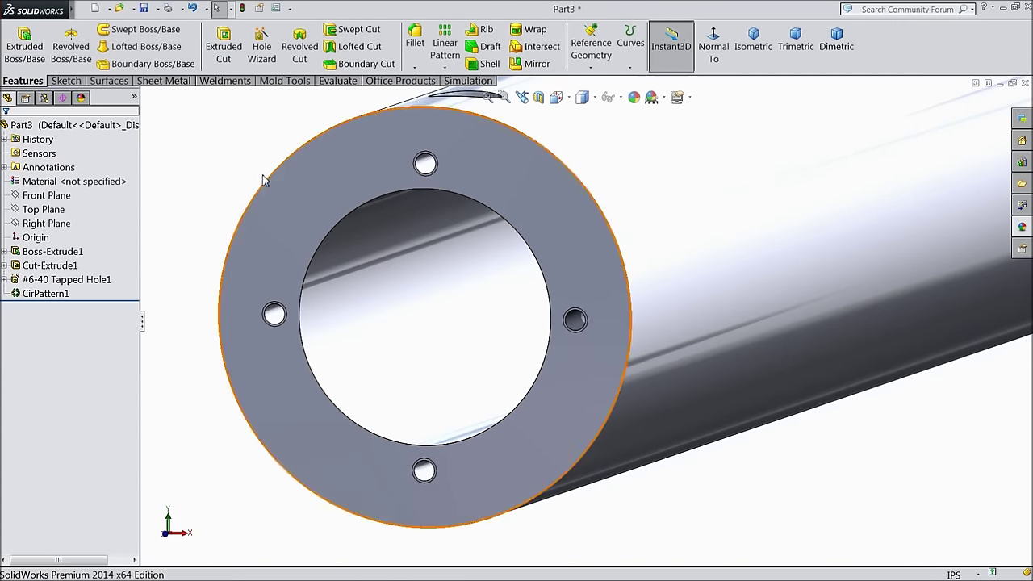
{"action": "scroll", "coordinate": [243, 220], "scroll_direction": "up", "scroll_amount": 6}
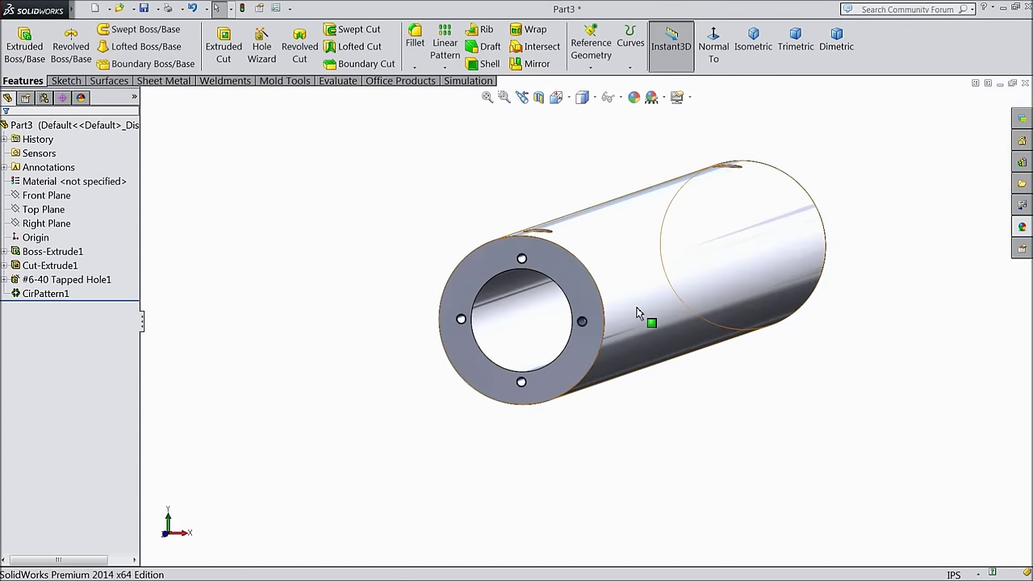
{"action": "scroll", "coordinate": [638, 315], "scroll_direction": "down", "scroll_amount": 2}
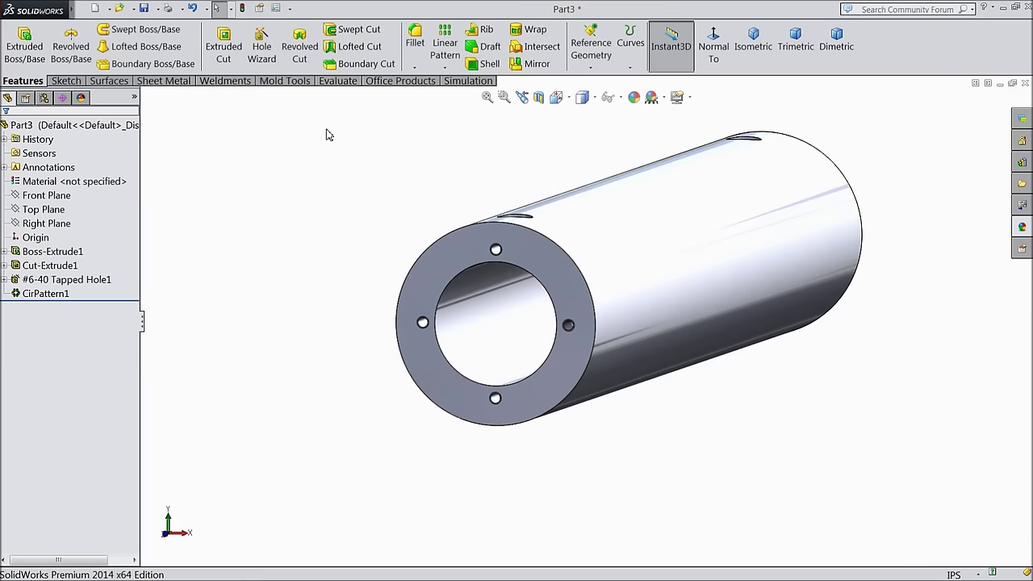
Select the Front Plane as the mirror plane and start a Mirror feature
{"action": "left_click", "coordinate": [48, 225]}
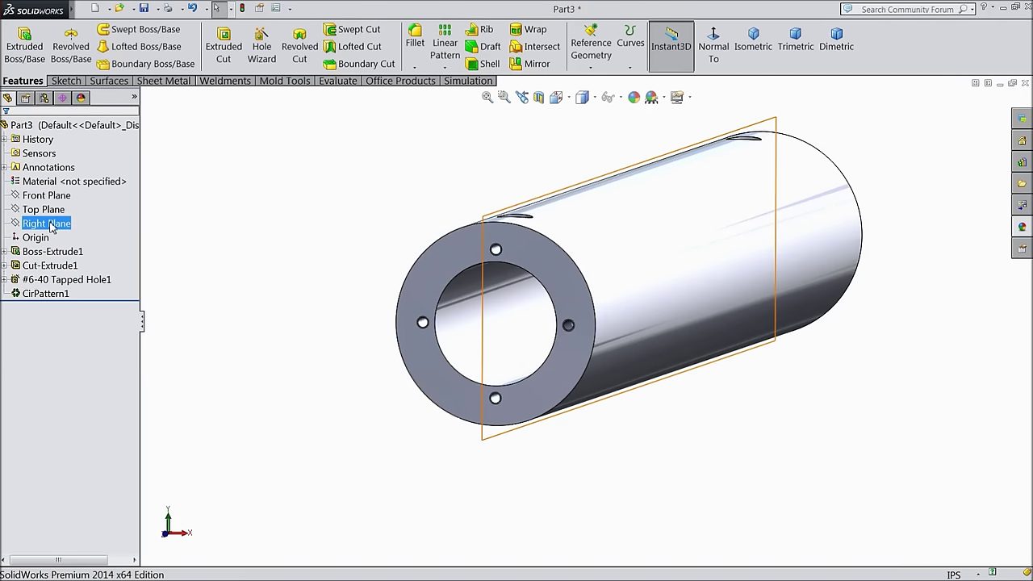
{"action": "left_click", "coordinate": [44, 210]}
{"action": "left_click", "coordinate": [46, 197]}
{"action": "middle_click_drag", "start_coordinate": [284, 226], "coordinate": [249, 250]}
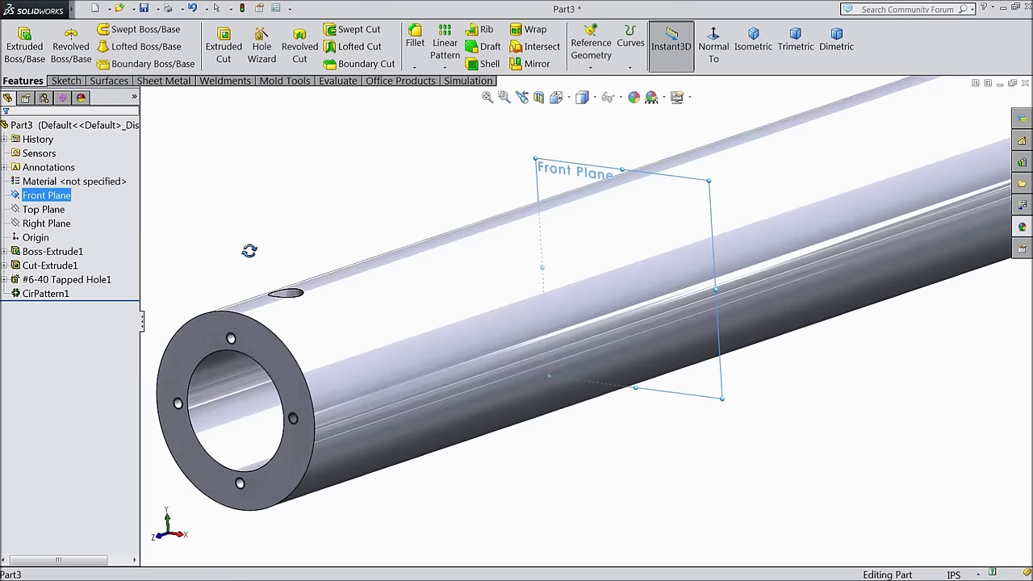
{"action": "key", "text": "f"}
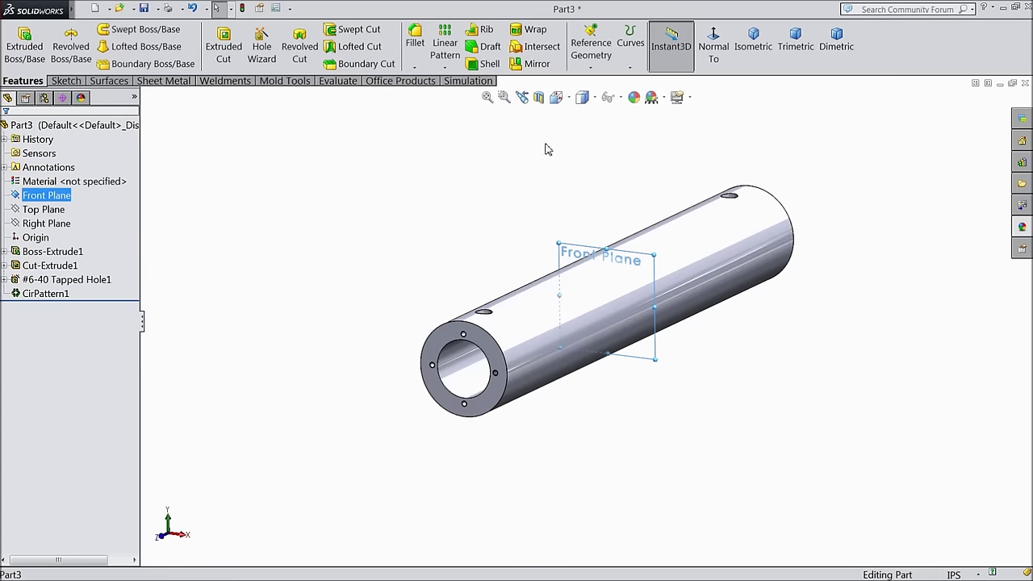
{"action": "left_click", "coordinate": [444, 67]}
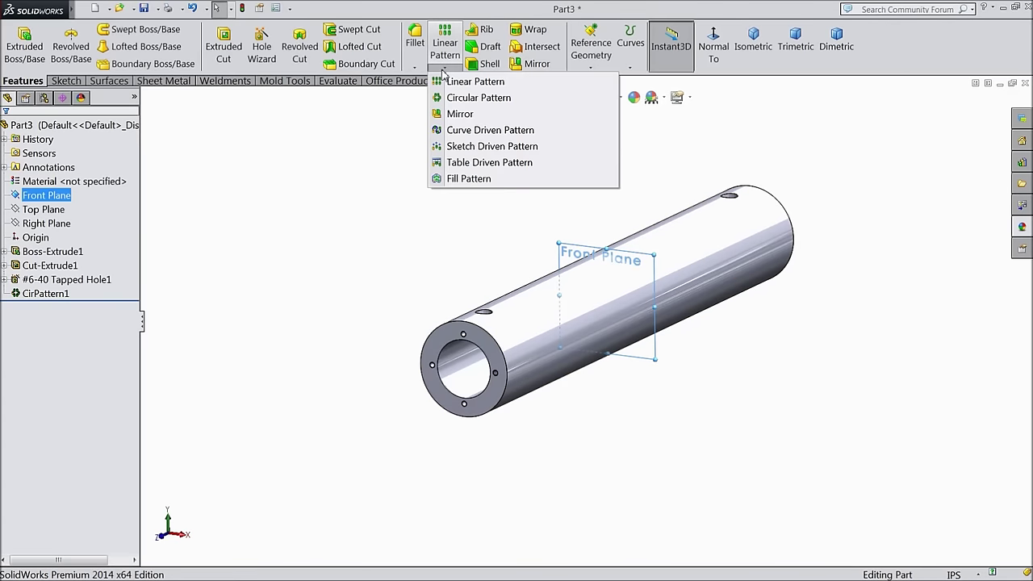
{"action": "left_click", "coordinate": [460, 115]}
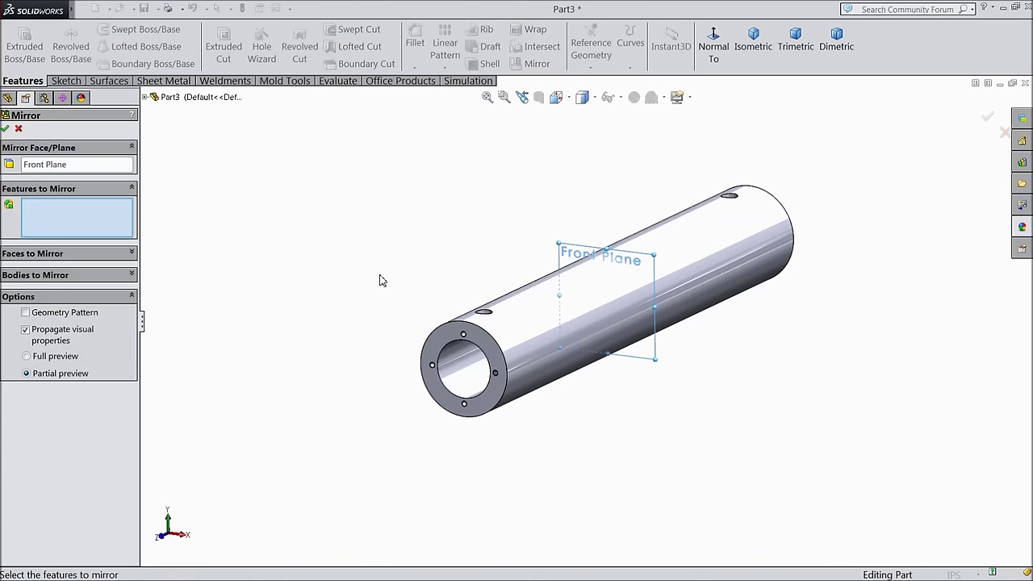
Mirror #6-40 Tapped Hole1 and CirPattern1 across the Front Plane to create Mirror1
{"action": "left_click", "coordinate": [144, 97]}
{"action": "left_click", "coordinate": [206, 251]}
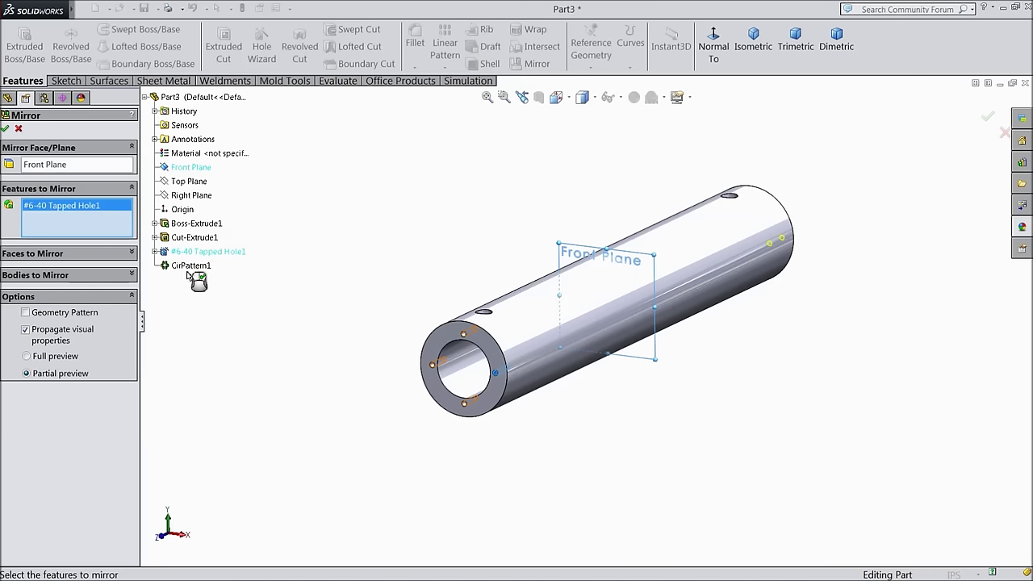
{"action": "left_click", "coordinate": [190, 266]}
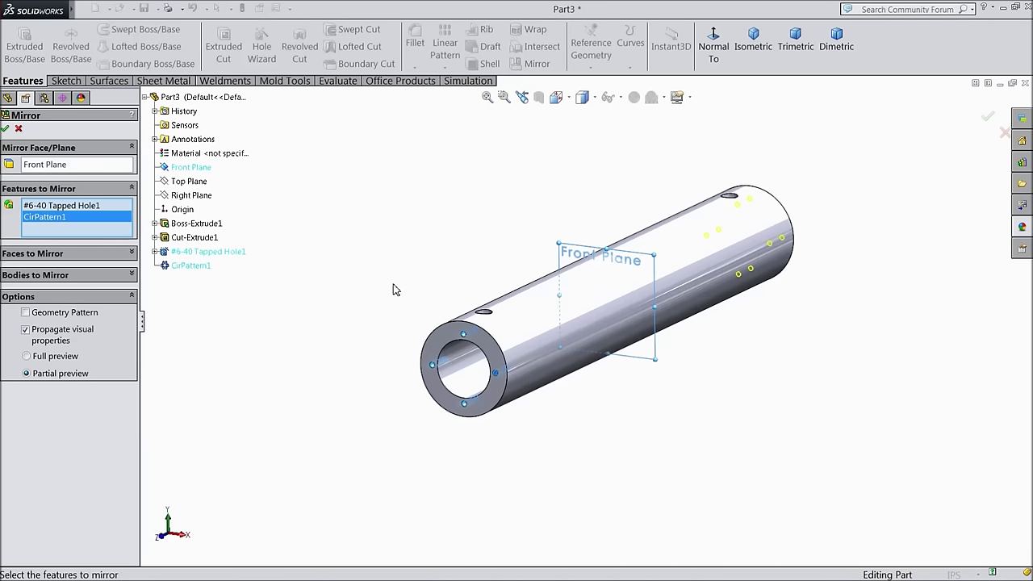
{"action": "scroll", "coordinate": [517, 240], "scroll_direction": "up", "scroll_amount": 2}
{"action": "middle_click_drag", "start_coordinate": [517, 240], "coordinate": [406, 385]}
{"action": "scroll", "coordinate": [527, 359], "scroll_direction": "down", "scroll_amount": 3}
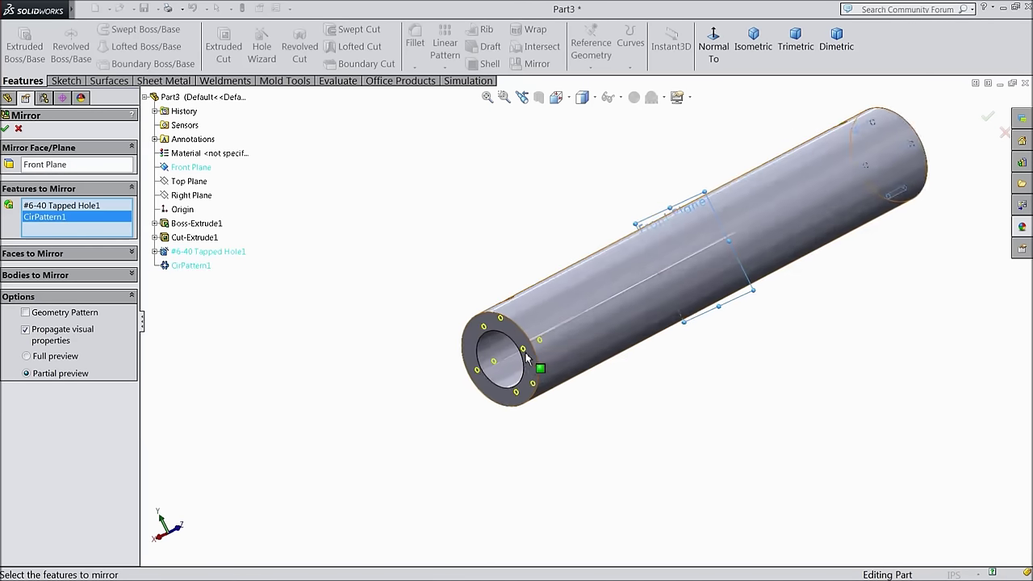
{"action": "scroll", "coordinate": [526, 359], "scroll_direction": "down", "scroll_amount": 4}
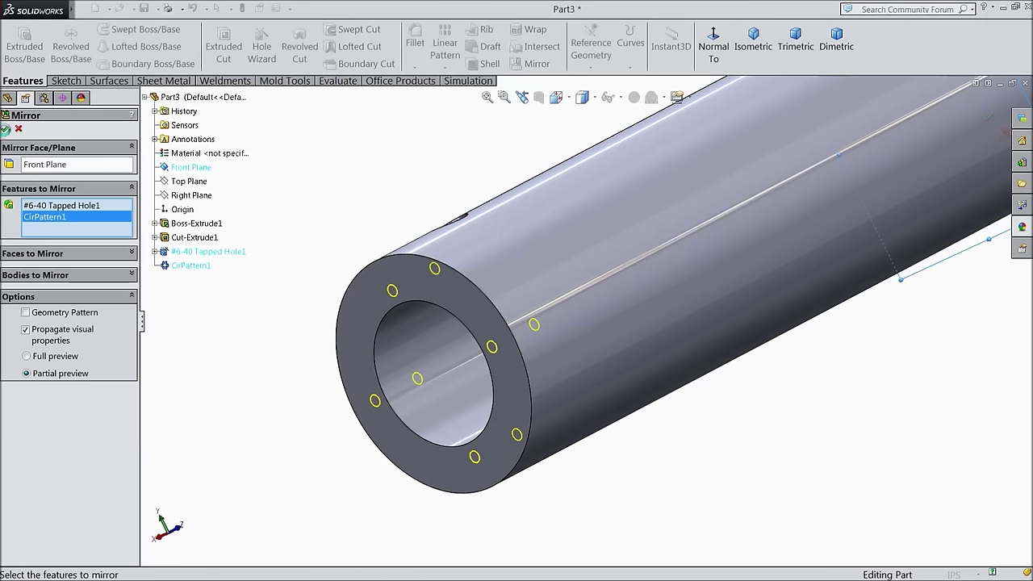
{"action": "left_click", "coordinate": [5, 129]}
Orbit and zoom along the tube to check the mirrored holes against the Front Plane
{"action": "scroll", "coordinate": [452, 301], "scroll_direction": "up", "scroll_amount": 2}
{"action": "scroll", "coordinate": [485, 323], "scroll_direction": "down", "scroll_amount": 3}
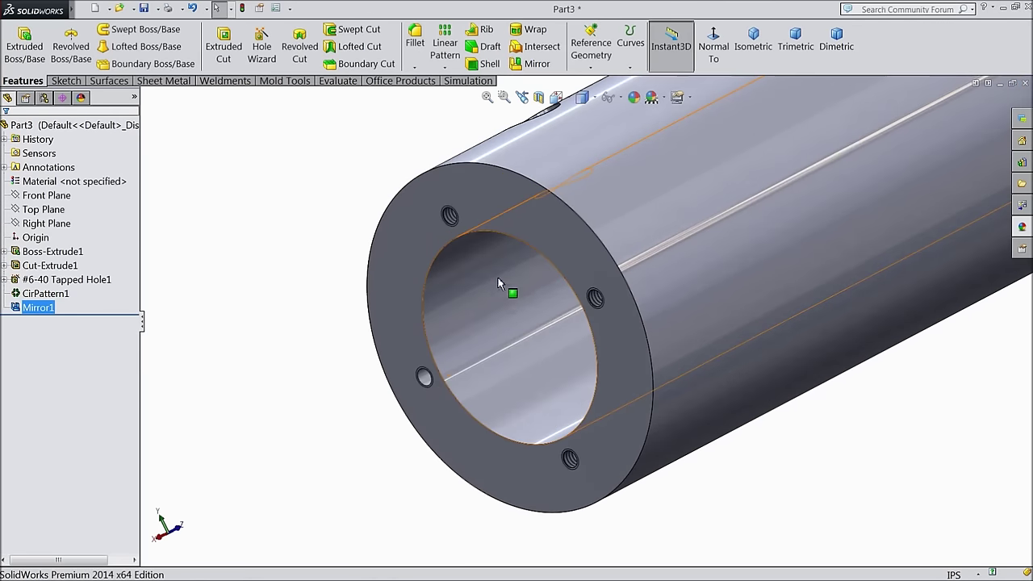
{"action": "scroll", "coordinate": [392, 383], "scroll_direction": "up", "scroll_amount": 4}
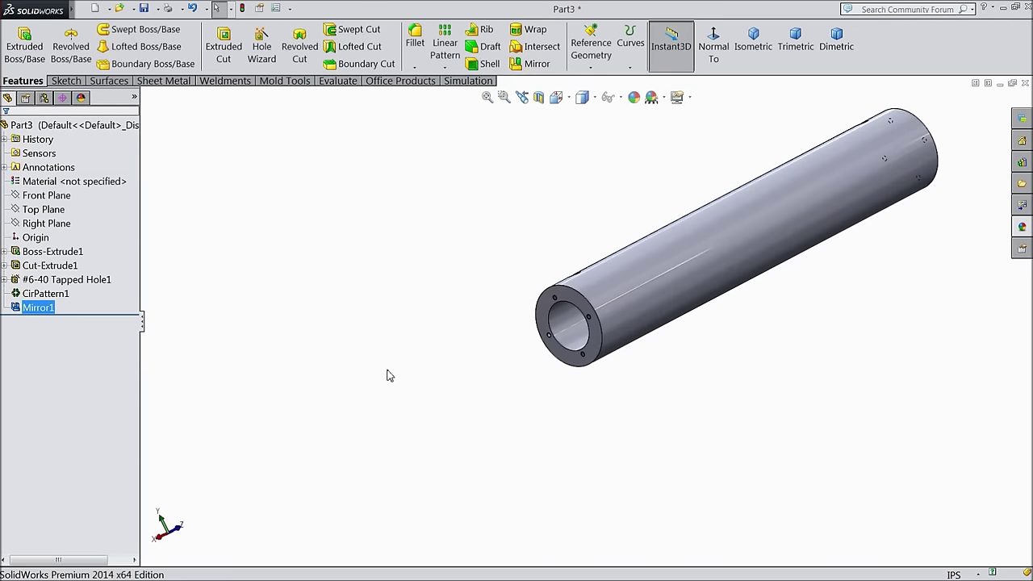
{"action": "middle_click_drag", "start_coordinate": [389, 376], "coordinate": [604, 407]}
{"action": "scroll", "coordinate": [768, 267], "scroll_direction": "down", "scroll_amount": 2}
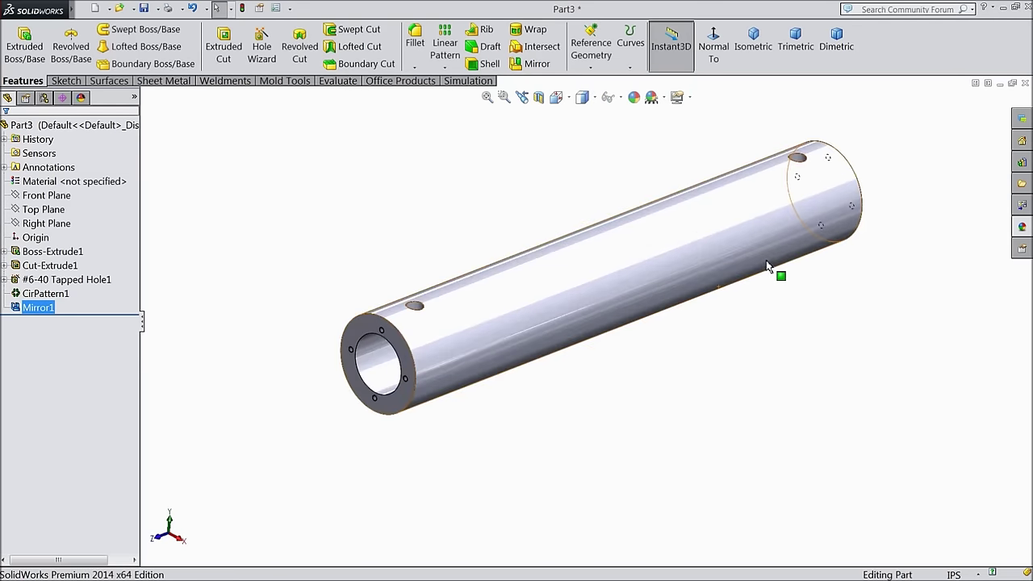
{"action": "left_click", "coordinate": [53, 196]}
{"action": "key", "text": "Escape"}
Turn the isometric view toward the holed end and select the tube's end face
{"action": "middle_click_drag", "start_coordinate": [397, 129], "coordinate": [524, 163]}
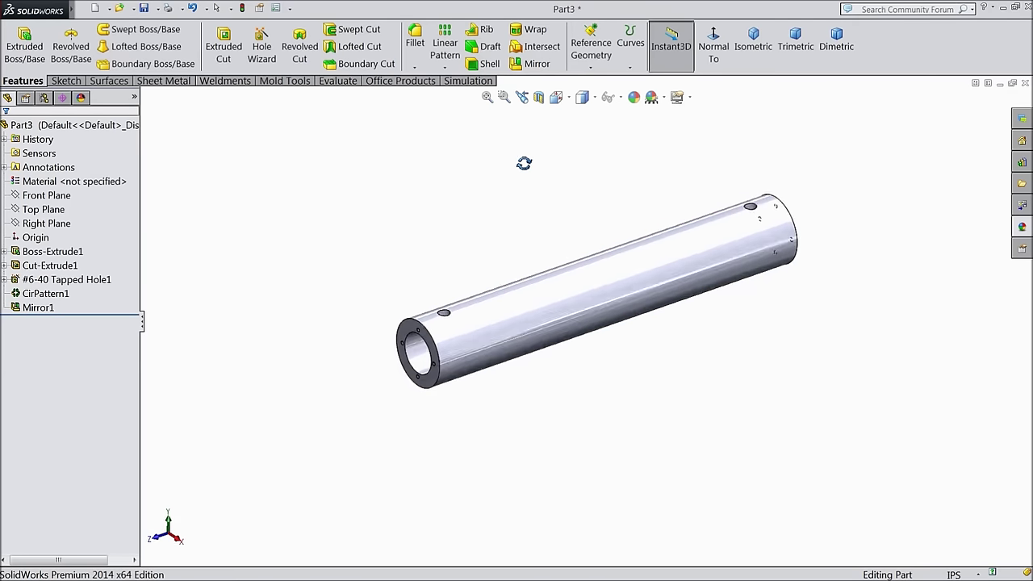
{"action": "left_click", "coordinate": [754, 46]}
{"action": "middle_click_drag", "start_coordinate": [748, 121], "coordinate": [491, 280]}
{"action": "scroll", "coordinate": [707, 314], "scroll_direction": "down", "scroll_amount": 3}
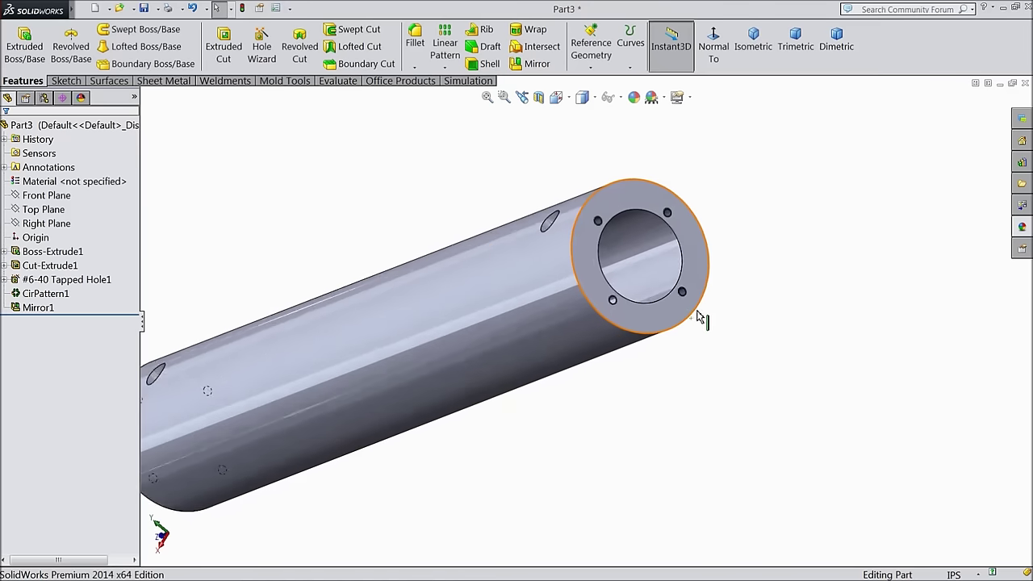
{"action": "left_click", "coordinate": [652, 321]}
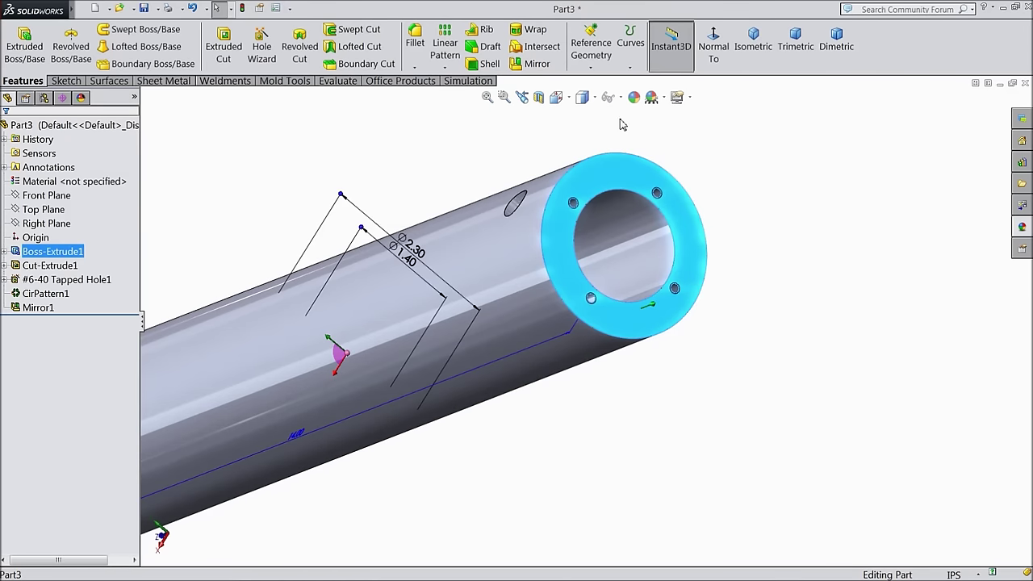
{"action": "left_click", "coordinate": [591, 49]}
Create Plane1 offset 0.70 in from the end face, flipped inward along the tube
{"action": "left_click", "coordinate": [595, 80]}
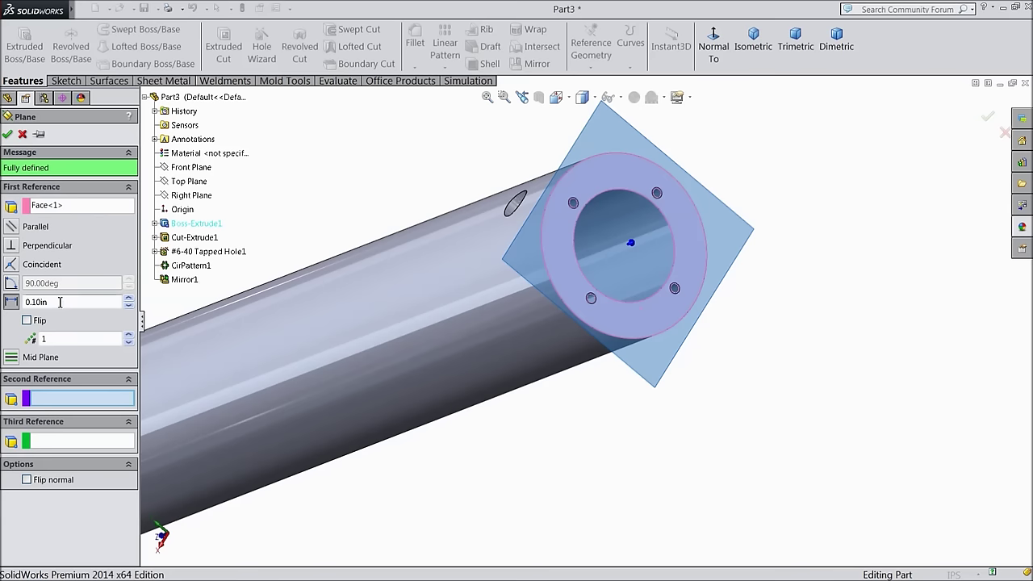
{"action": "left_click_drag", "start_coordinate": [60, 302], "coordinate": [21, 300]}
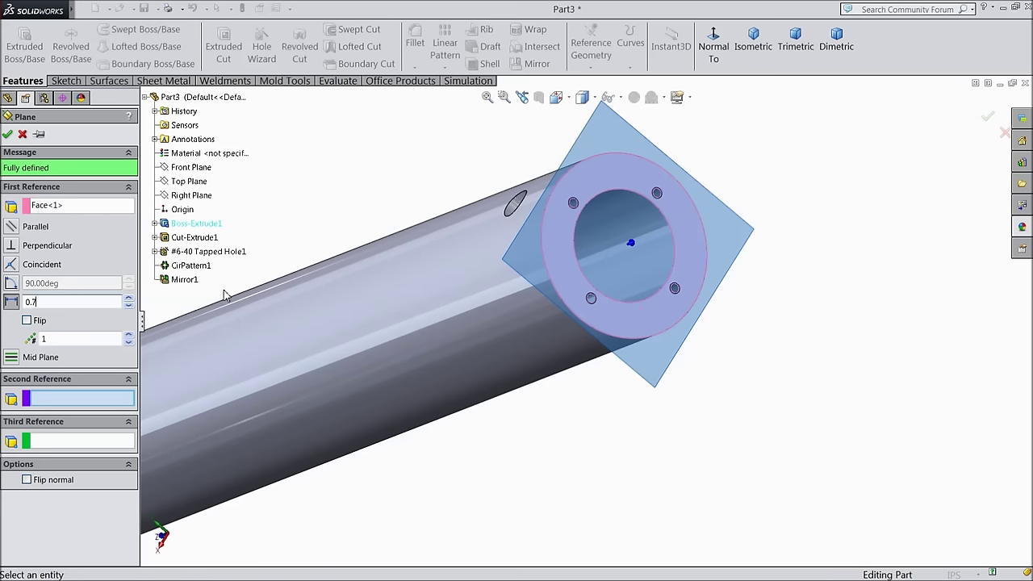
{"action": "key", "text": "Return"}
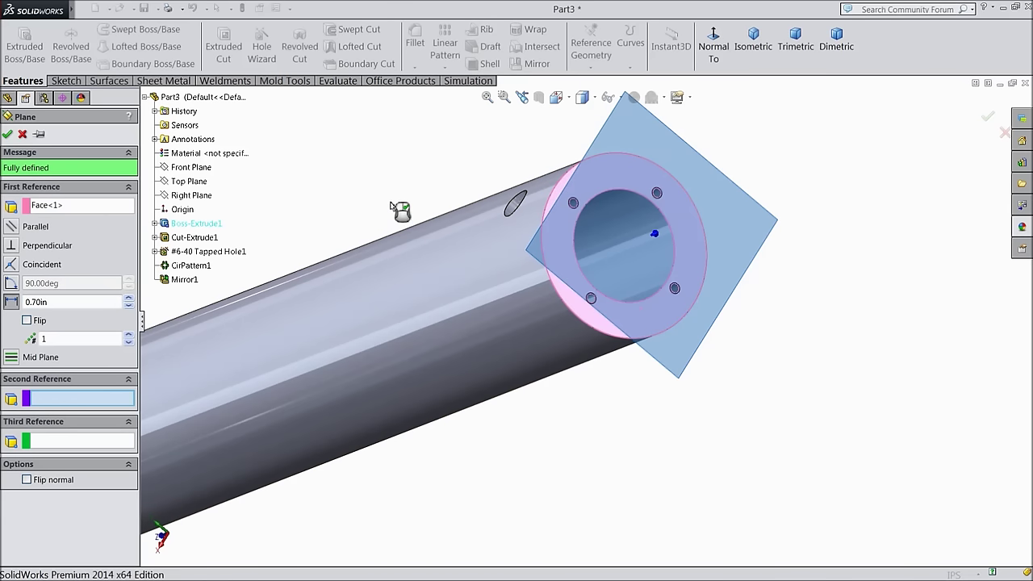
{"action": "left_click", "coordinate": [27, 321]}
{"action": "middle_click_drag", "start_coordinate": [484, 314], "coordinate": [519, 325]}
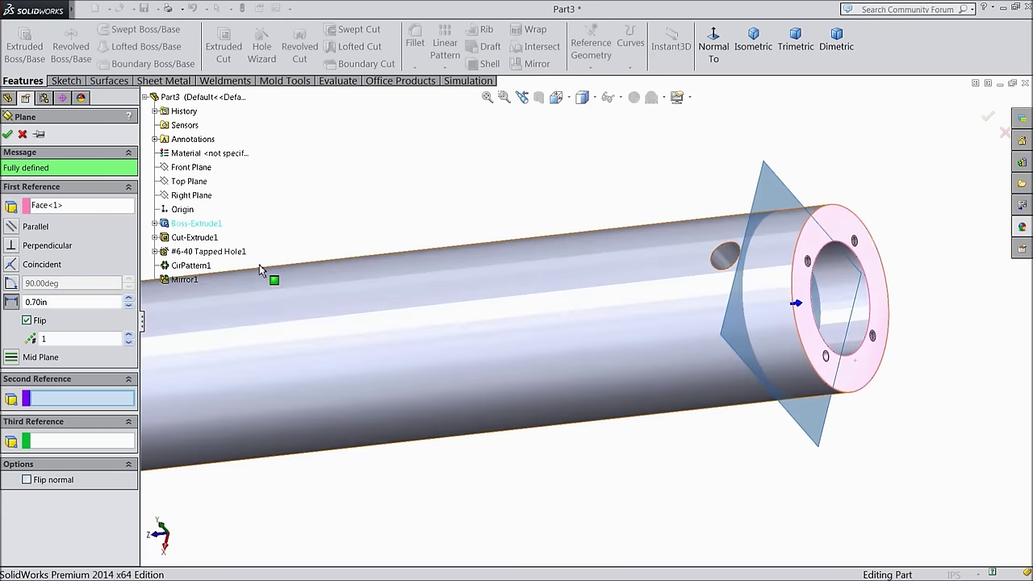
{"action": "key", "text": "Return"}
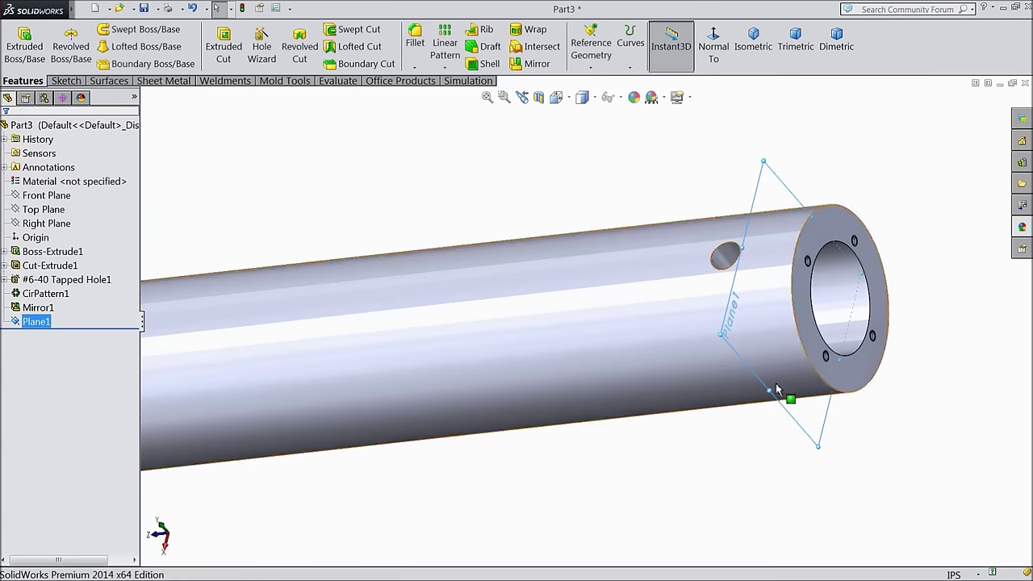
Start a sketch on Plane1 viewed face-on and draw a circle centred on the origin
{"action": "left_click", "coordinate": [65, 81]}
{"action": "left_click", "coordinate": [18, 44]}
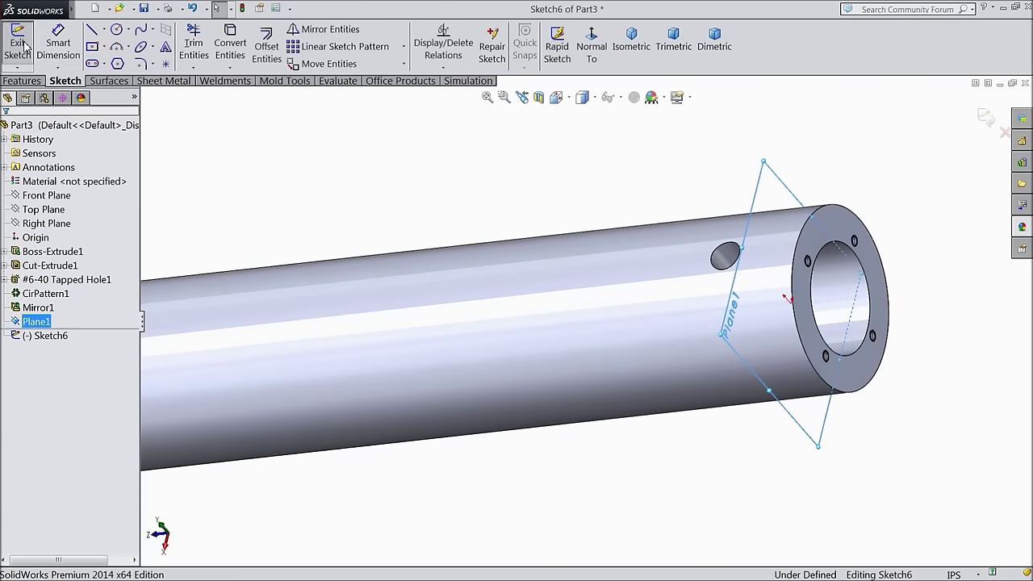
{"action": "left_click", "coordinate": [592, 47]}
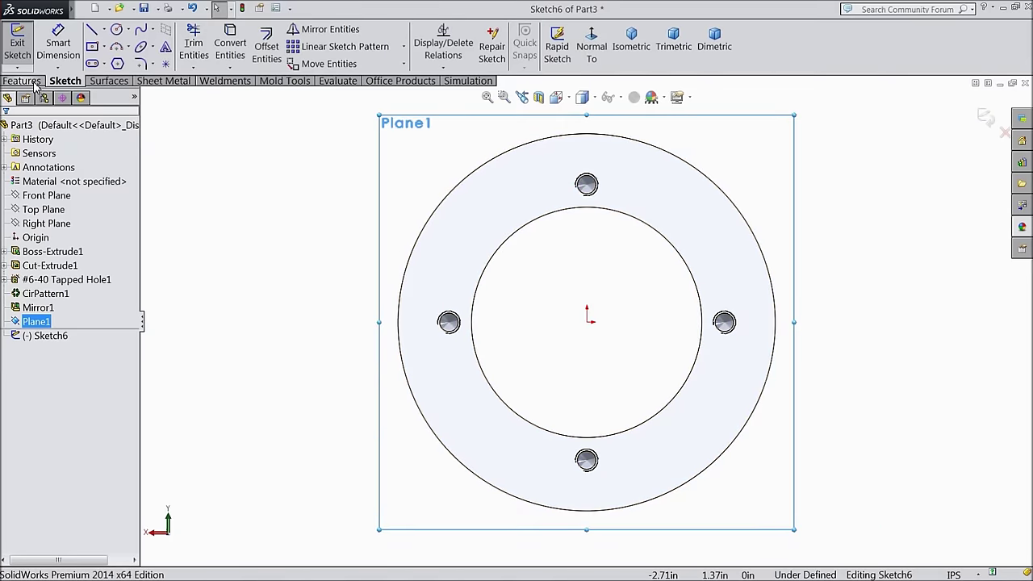
{"action": "left_click", "coordinate": [116, 29]}
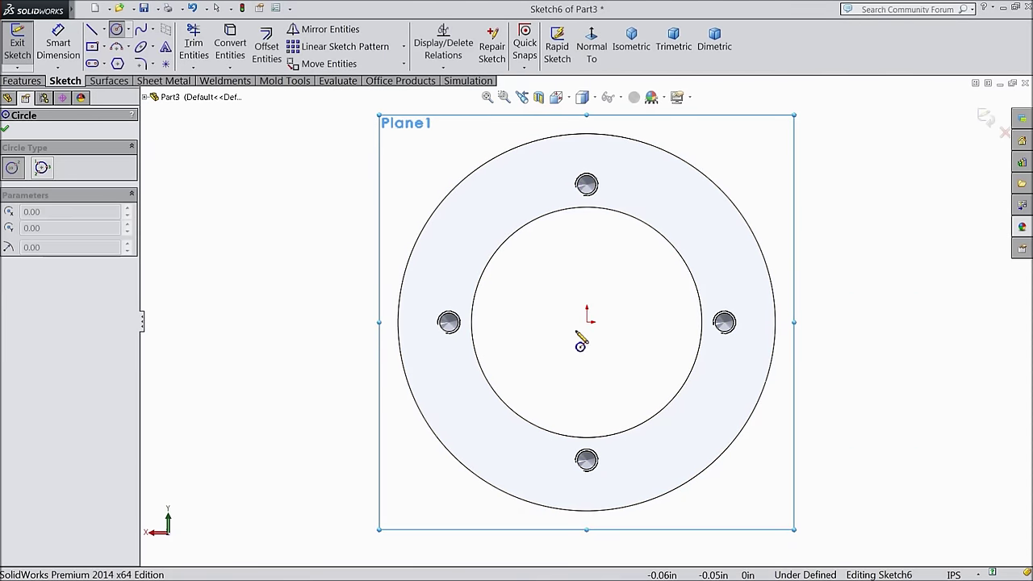
{"action": "left_click", "coordinate": [592, 332]}
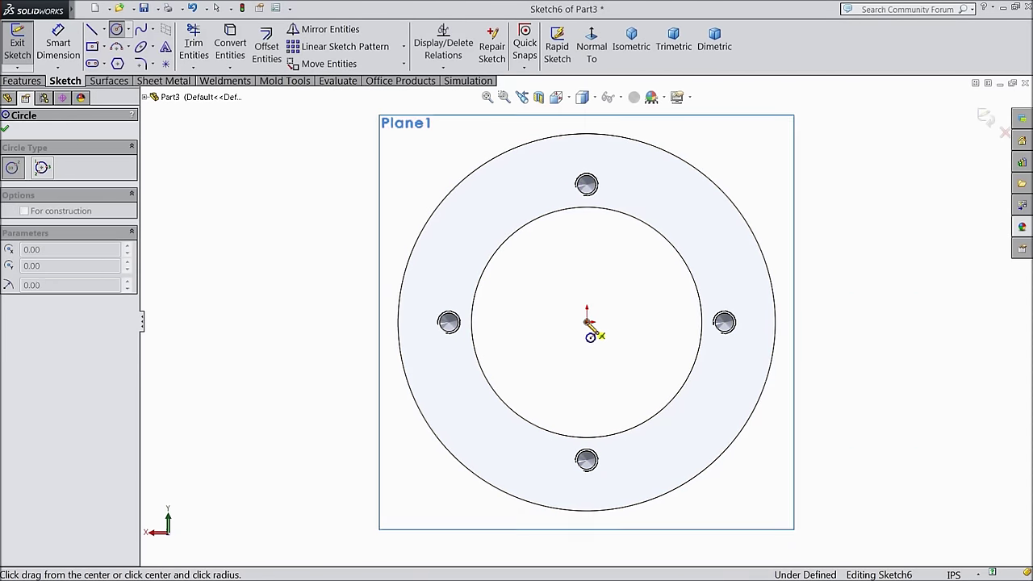
{"action": "left_click", "coordinate": [427, 281]}
Dimension the circle to Ø2.00 and convert the tube's outer edge into the sketch
{"action": "left_click", "coordinate": [59, 45]}
{"action": "left_click", "coordinate": [424, 321]}
{"action": "left_click", "coordinate": [297, 340]}
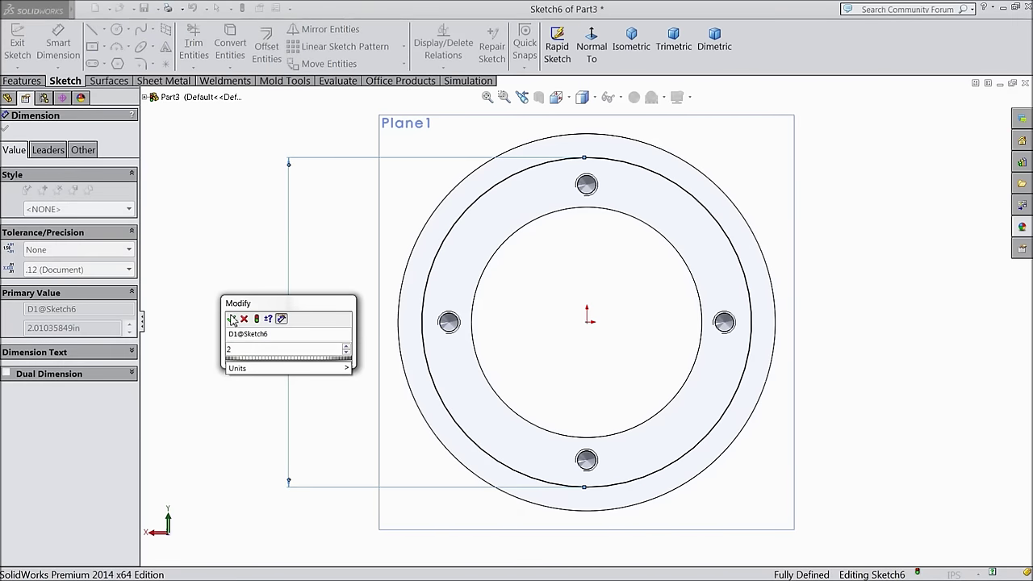
{"action": "left_click", "coordinate": [233, 319]}
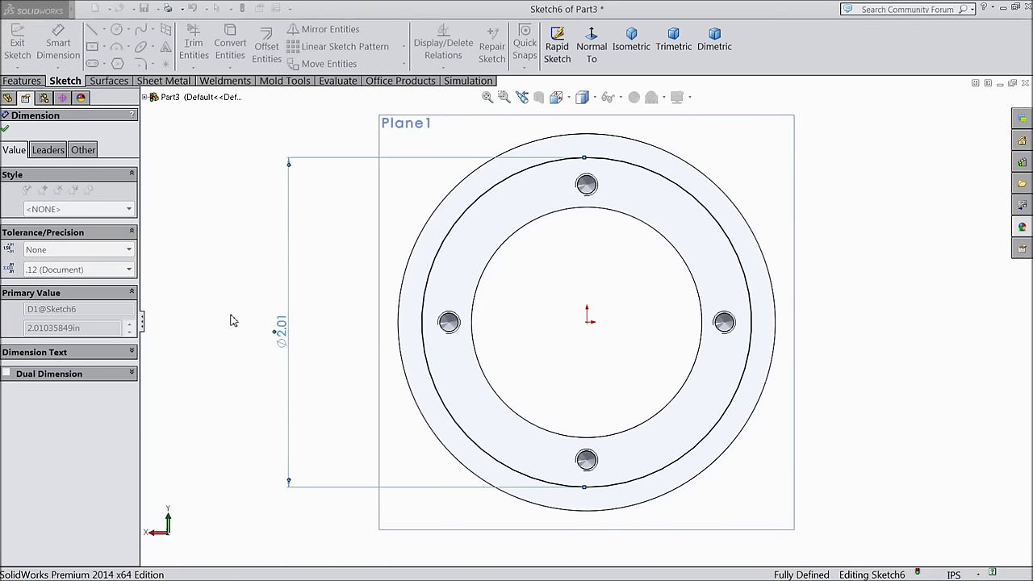
{"action": "left_click", "coordinate": [421, 232]}
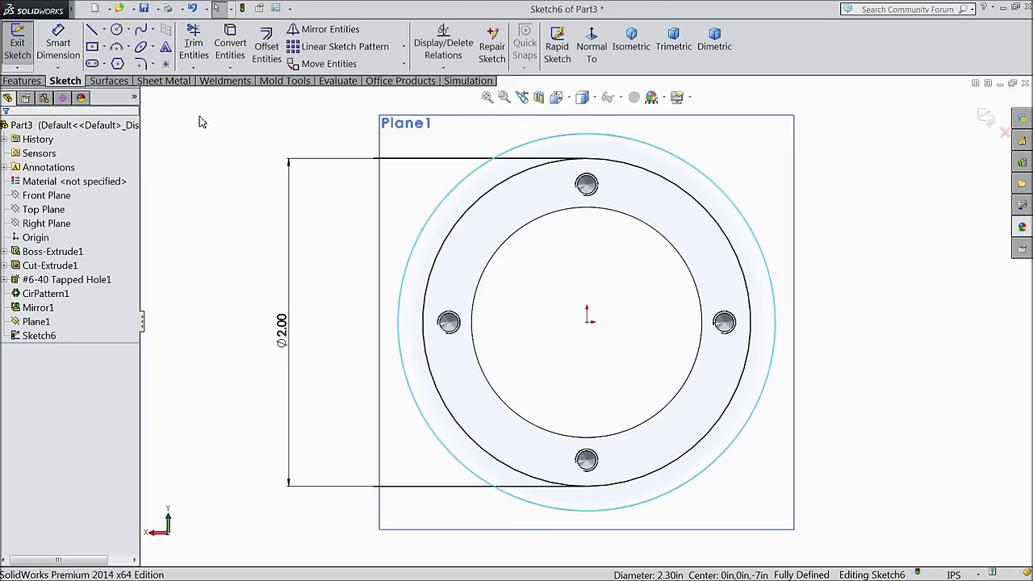
{"action": "key", "text": "z"}
{"action": "key", "text": "z"}
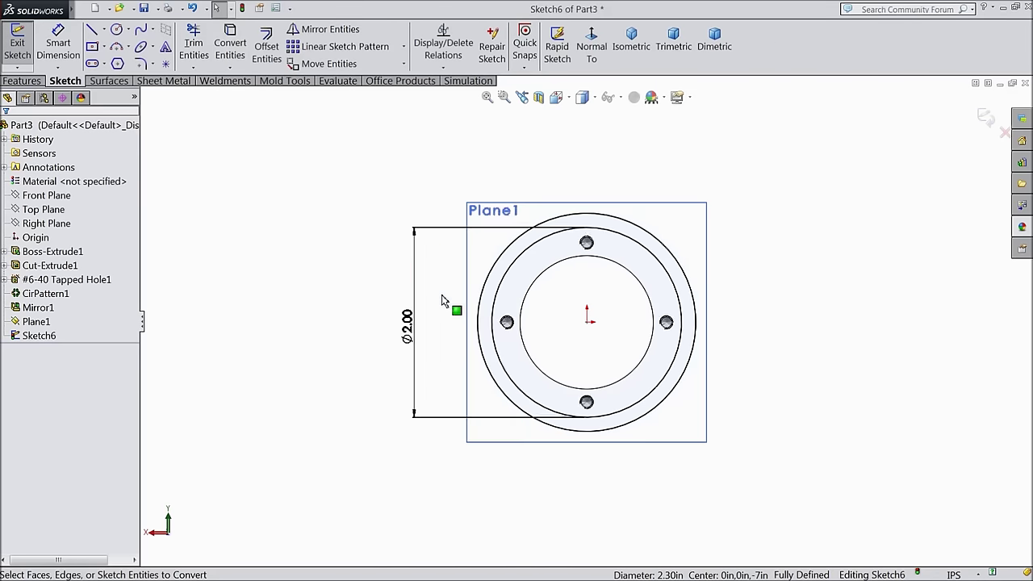
{"action": "middle_click_drag", "start_coordinate": [349, 290], "coordinate": [721, 374]}
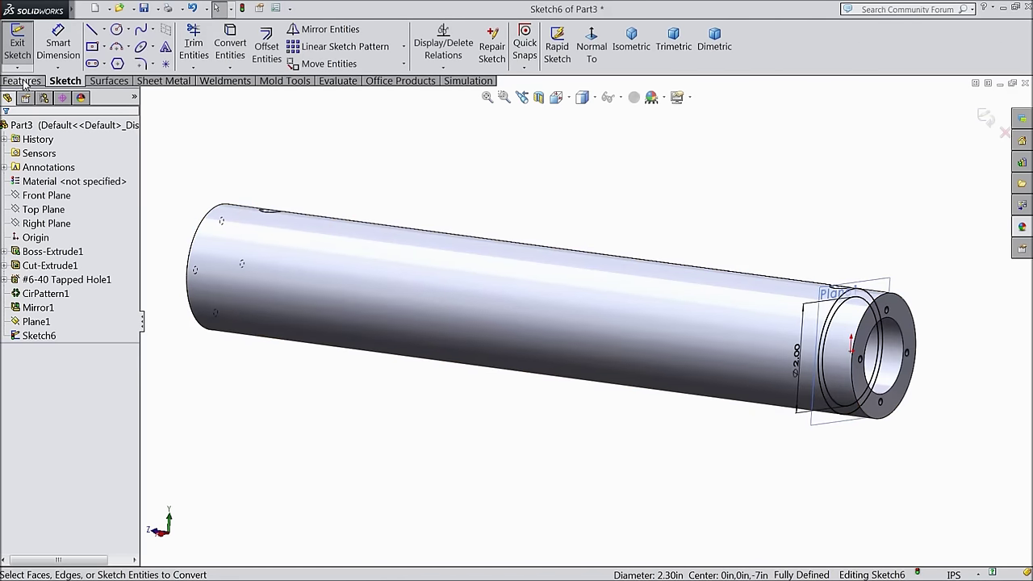
Make an Extruded Cut, Cut-Extrude2, 12.60 in deep from the Plane1 sketch
{"action": "left_click", "coordinate": [23, 80]}
{"action": "left_click", "coordinate": [224, 52]}
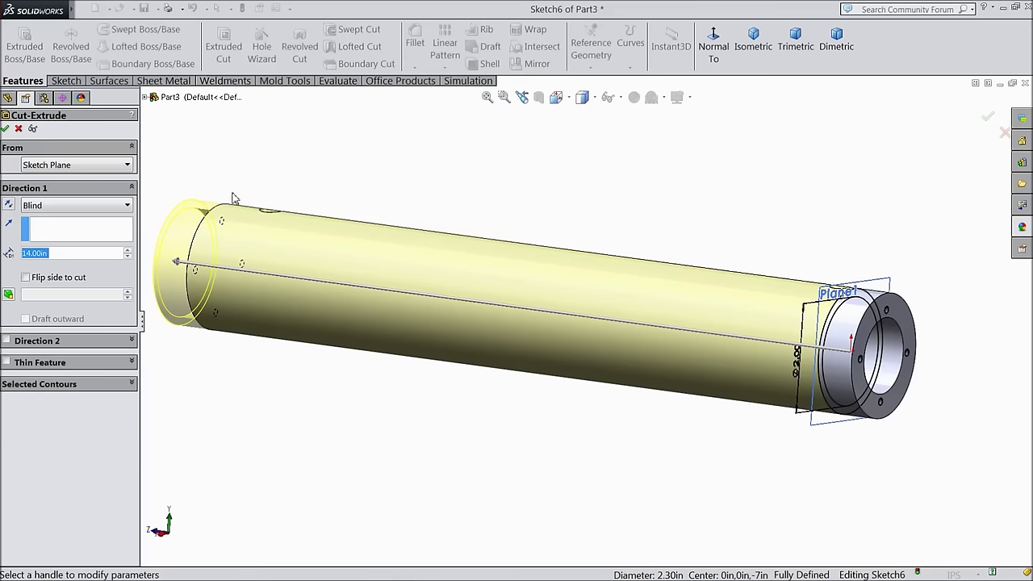
{"action": "type", "text": "12.6"}
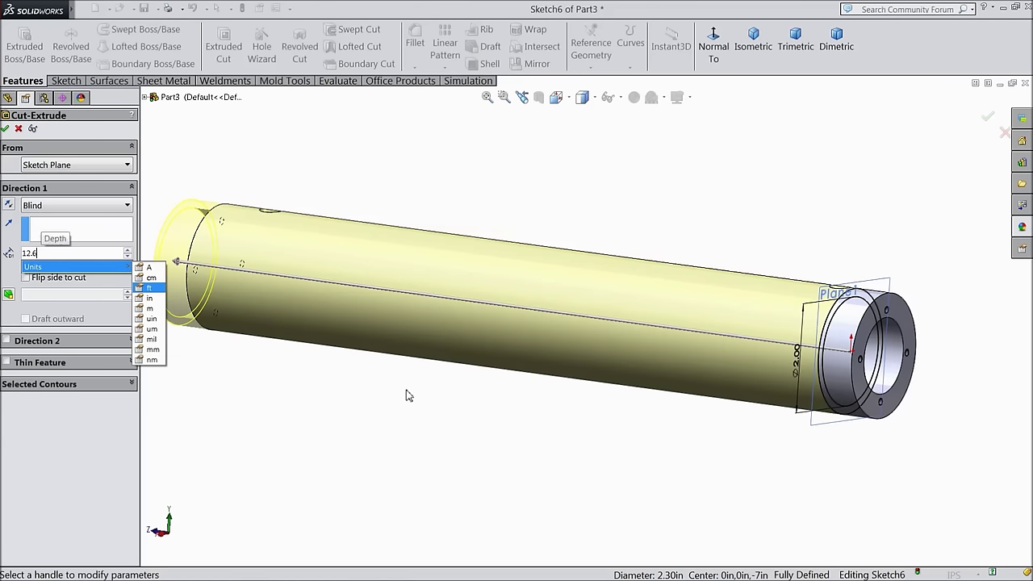
{"action": "key", "text": "Return"}
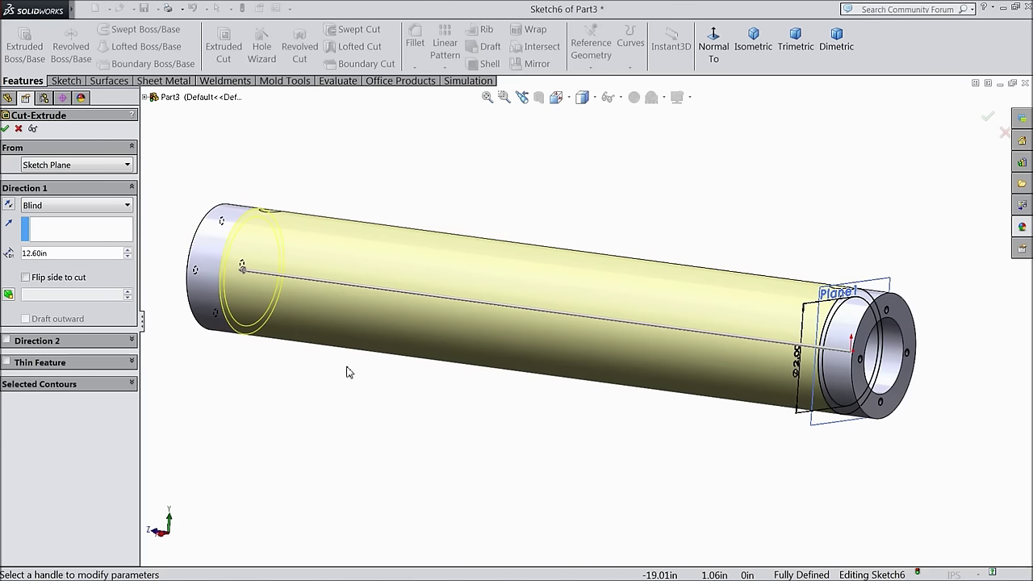
{"action": "left_click", "coordinate": [6, 129]}
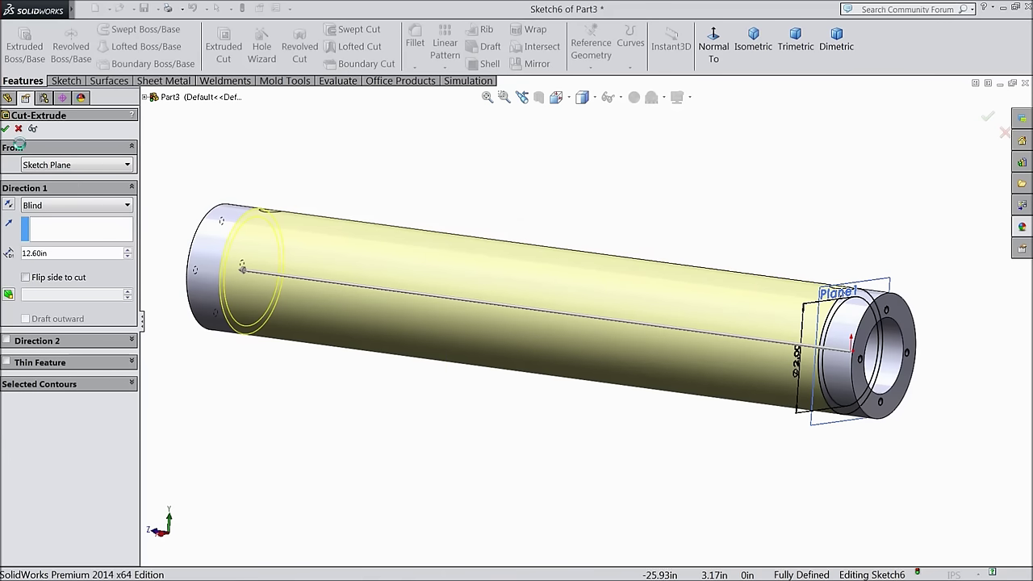
Hide Plane1, then orbit and zoom to inspect the cut at both ends
{"action": "scroll", "coordinate": [375, 210], "scroll_direction": "up", "scroll_amount": 3}
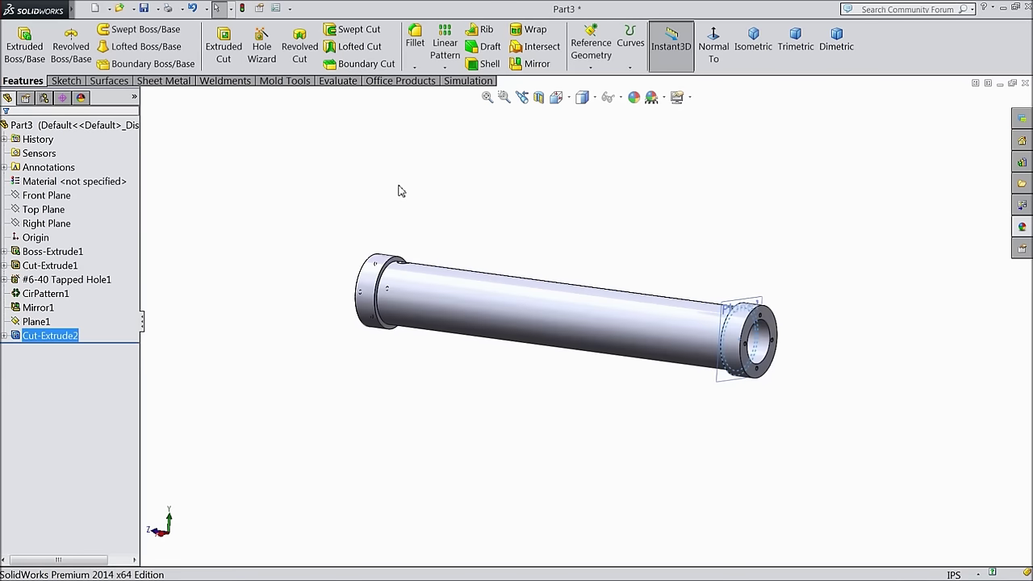
{"action": "left_click", "coordinate": [24, 321]}
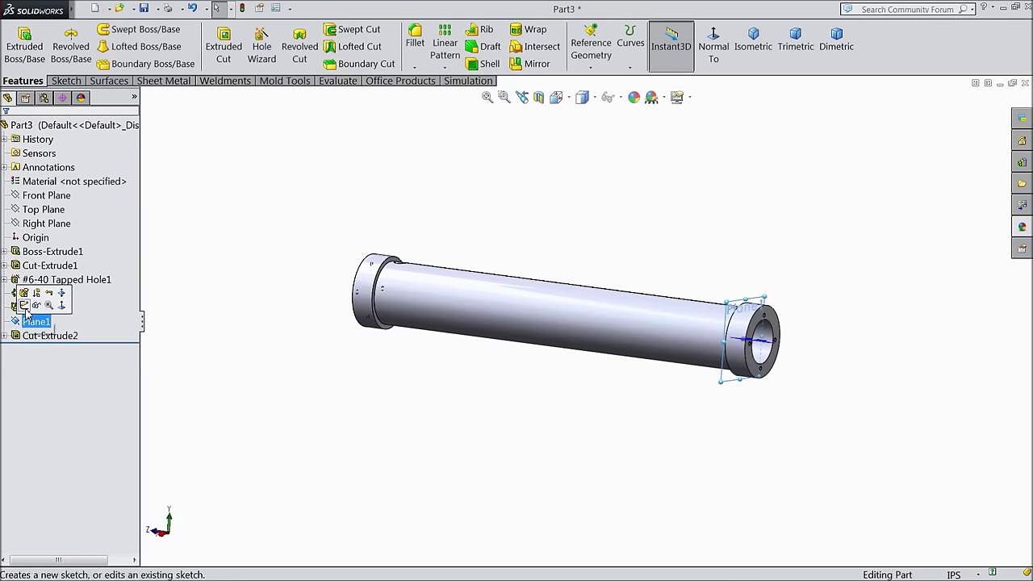
{"action": "left_click", "coordinate": [36, 311]}
{"action": "middle_click_drag", "start_coordinate": [265, 233], "coordinate": [350, 364]}
{"action": "scroll", "coordinate": [618, 334], "scroll_direction": "down", "scroll_amount": 2}
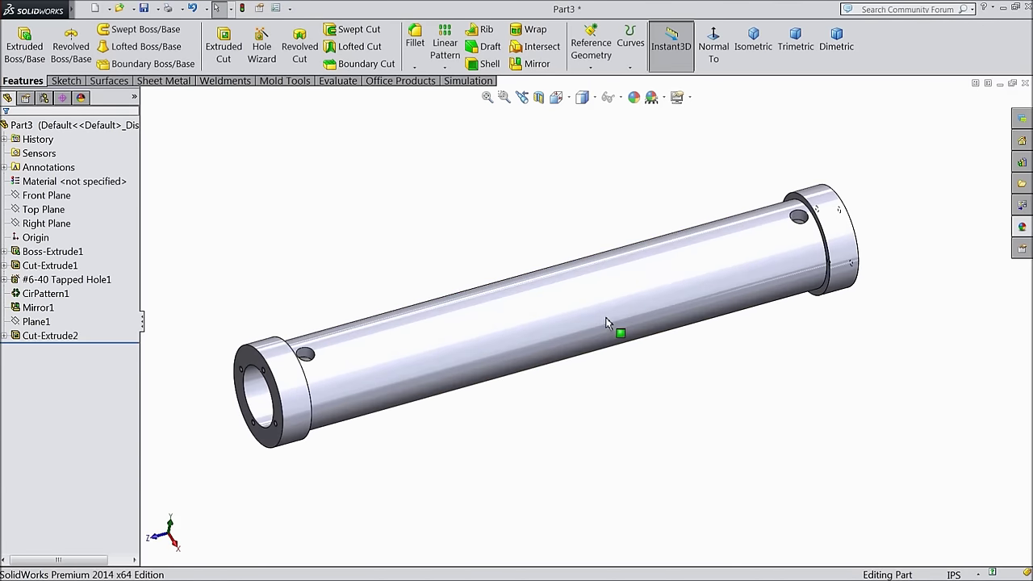
{"action": "middle_click_drag", "start_coordinate": [618, 334], "coordinate": [595, 352]}
{"action": "scroll", "coordinate": [594, 352], "scroll_direction": "down", "scroll_amount": 2}
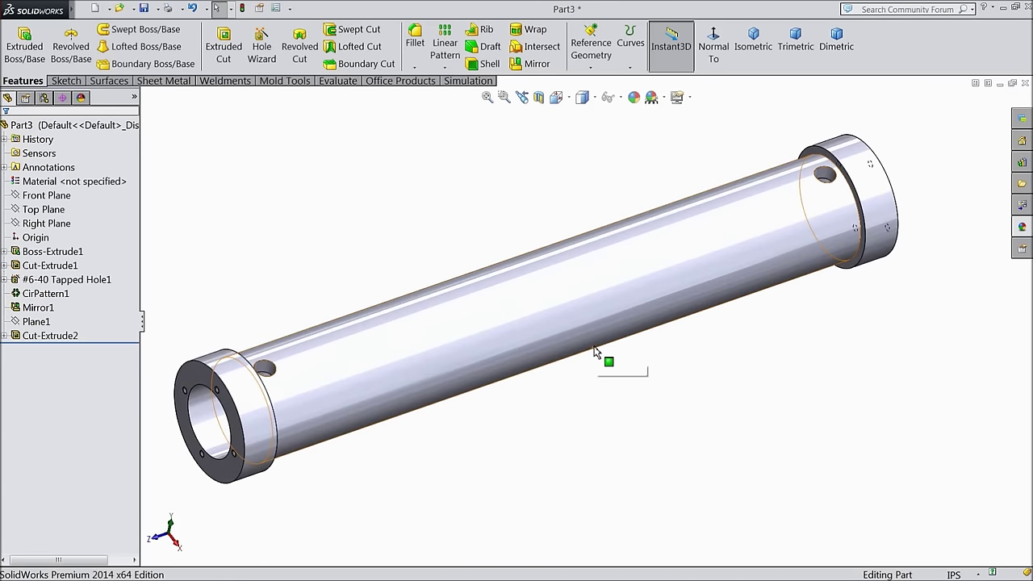
{"action": "scroll", "coordinate": [494, 323], "scroll_direction": "up", "scroll_amount": 1}
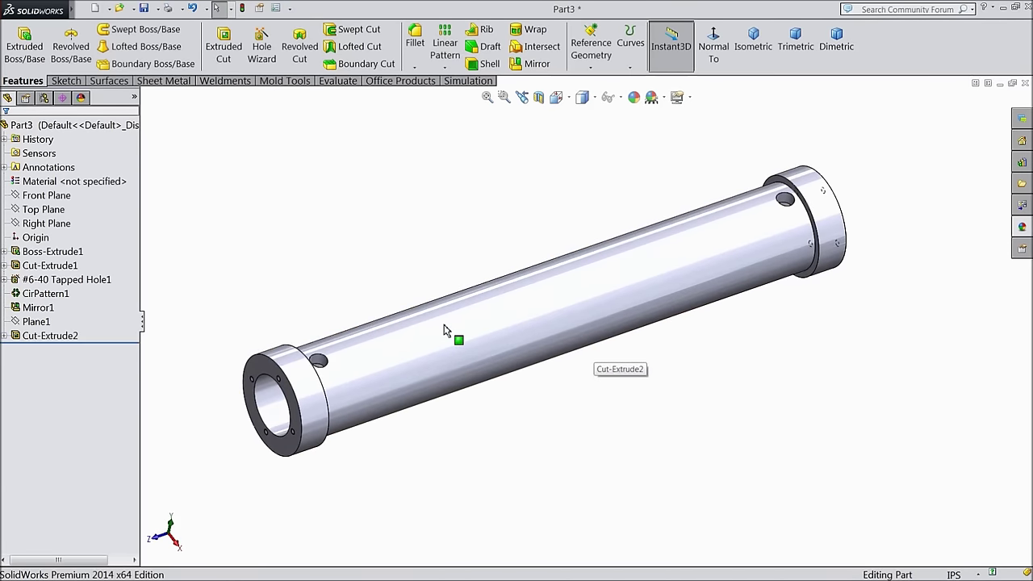
{"action": "scroll", "coordinate": [444, 331], "scroll_direction": "down", "scroll_amount": 1}
Give the whole tube the clear glass appearance and orbit to view it lengthwise
{"action": "left_click", "coordinate": [1023, 230]}
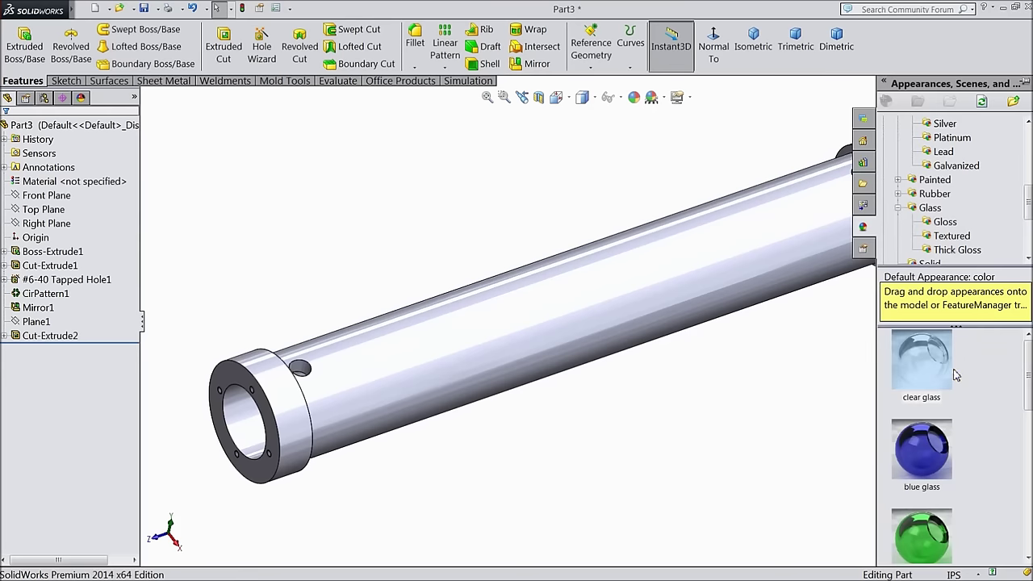
{"action": "double_click", "coordinate": [939, 380]}
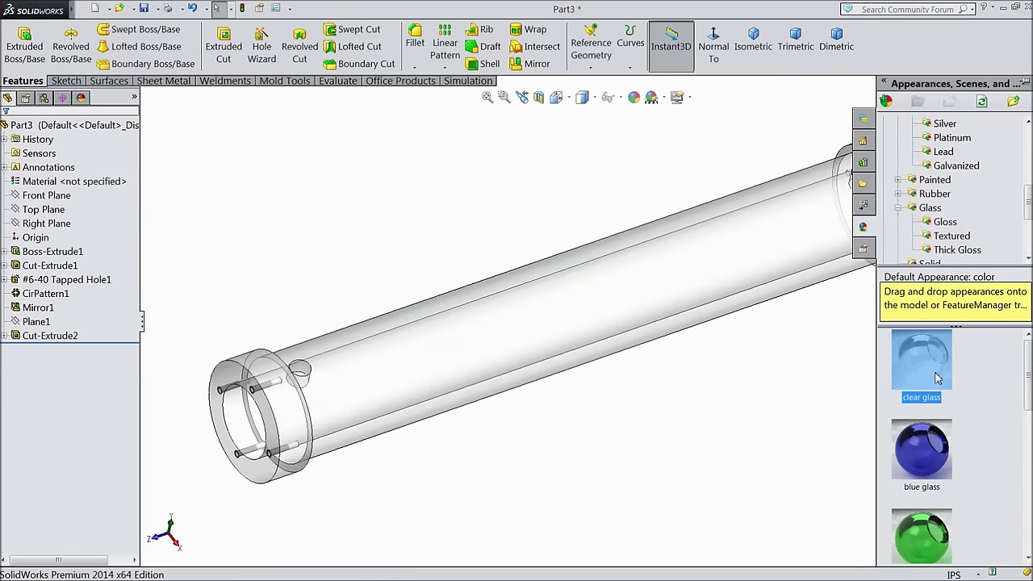
{"action": "middle_click_drag", "start_coordinate": [769, 381], "coordinate": [743, 351]}
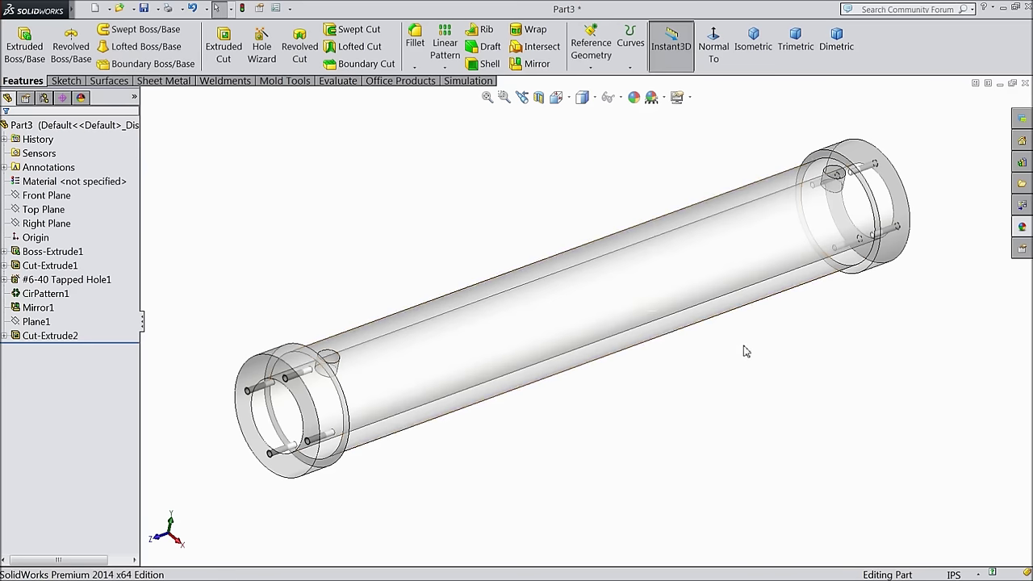
{"action": "middle_click_drag", "start_coordinate": [625, 368], "coordinate": [517, 337]}
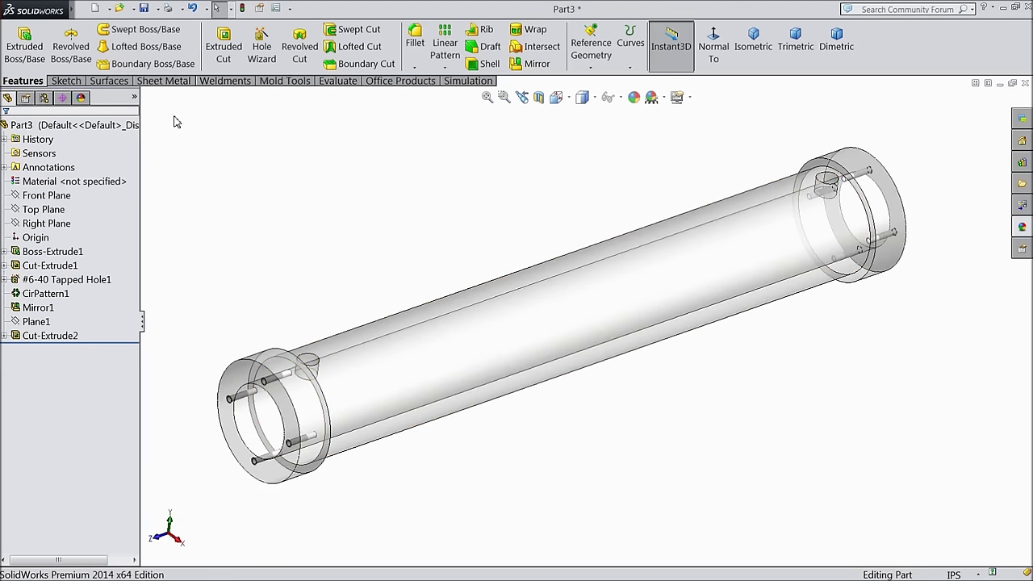
Create a Hydraulic Cylinder folder on the Desktop and save the part there as 'cylinder'
{"action": "left_click", "coordinate": [146, 9]}
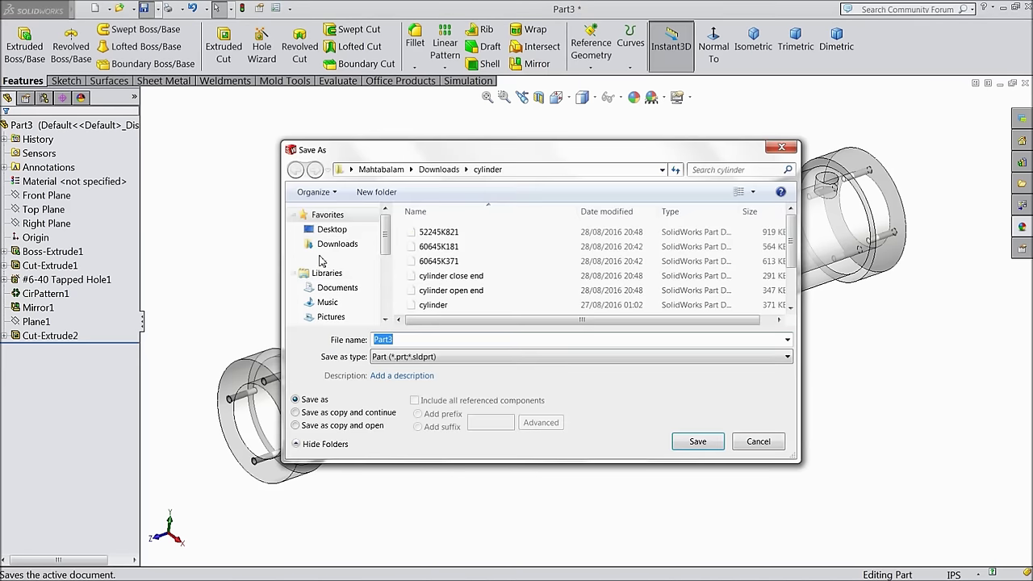
{"action": "left_click", "coordinate": [331, 229]}
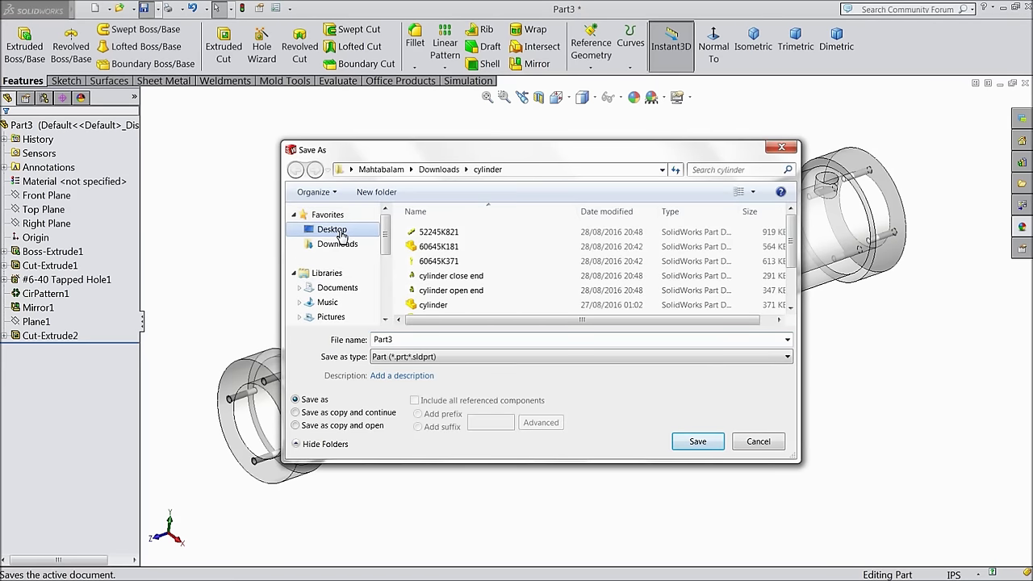
{"action": "left_click", "coordinate": [378, 192]}
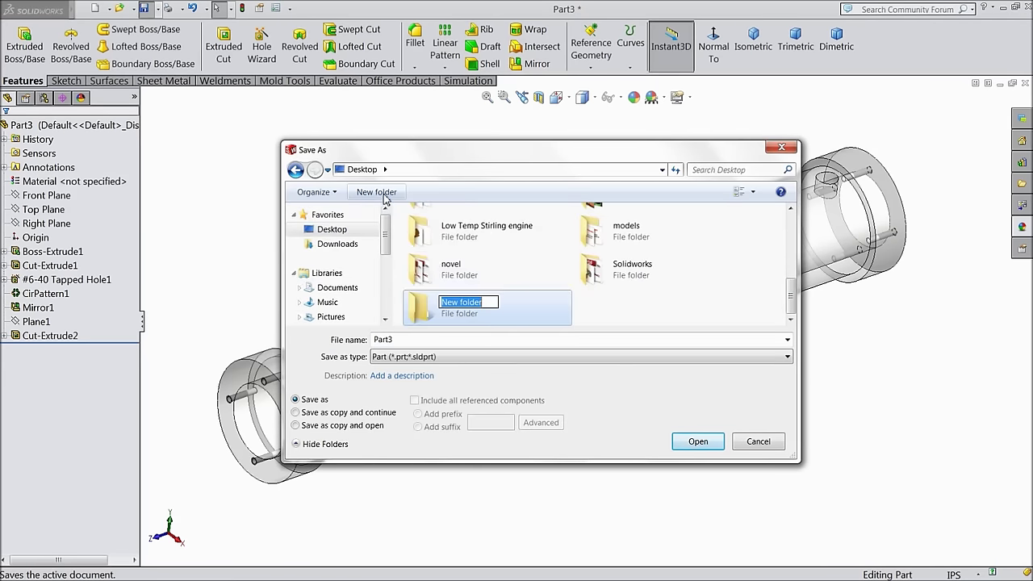
{"action": "type", "text": "Hydraulic"}
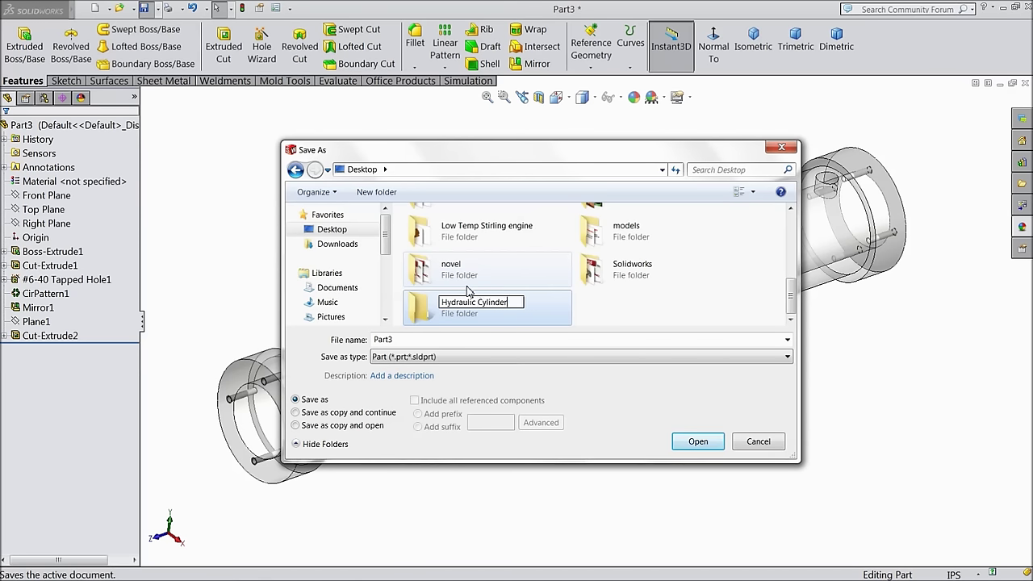
{"action": "key", "text": "Return"}
{"action": "double_click", "coordinate": [428, 316]}
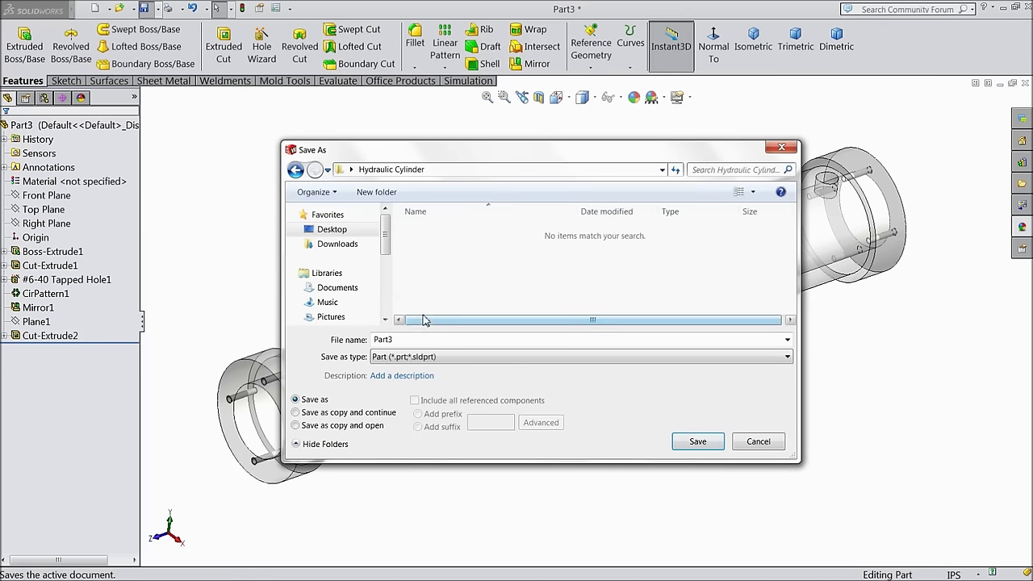
{"action": "double_click", "coordinate": [410, 339]}
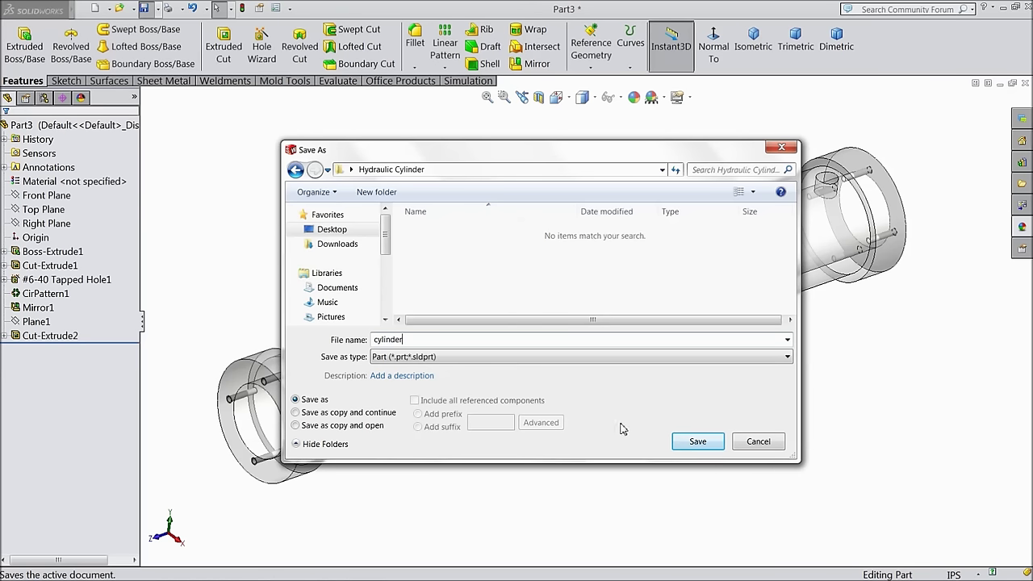
{"action": "left_click", "coordinate": [698, 442]}
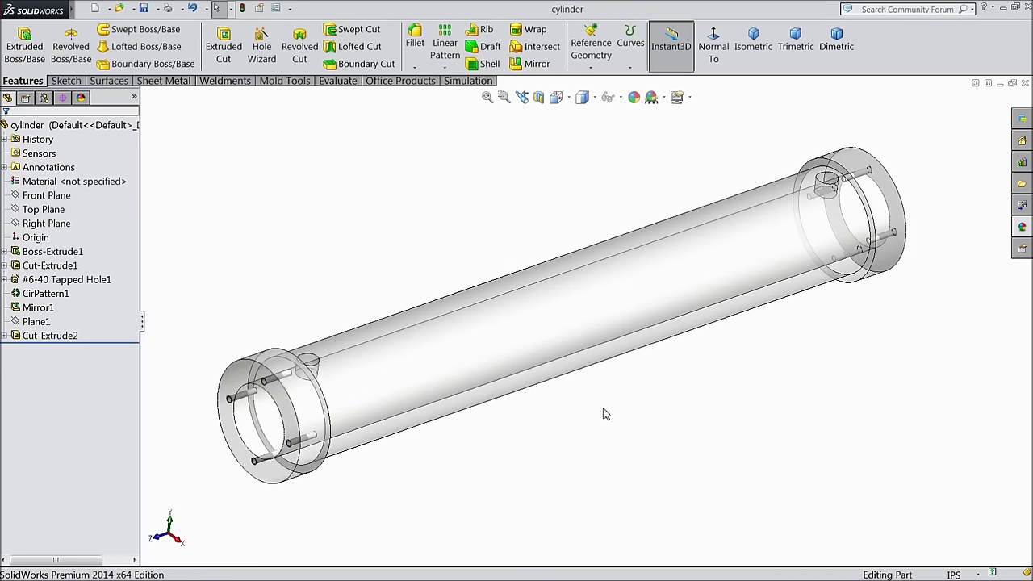
Orbit the saved cylinder model for a final look
{"action": "mouse_move", "coordinate": [600, 411]}
{"action": "middle_mouse_down"}
{"action": "mouse_move", "coordinate": [648, 388]}
{"action": "mouse_move", "coordinate": [586, 431]}
{"action": "mouse_move", "coordinate": [560, 406]}
{"action": "mouse_move", "coordinate": [595, 410]}
{"action": "middle_mouse_up"}
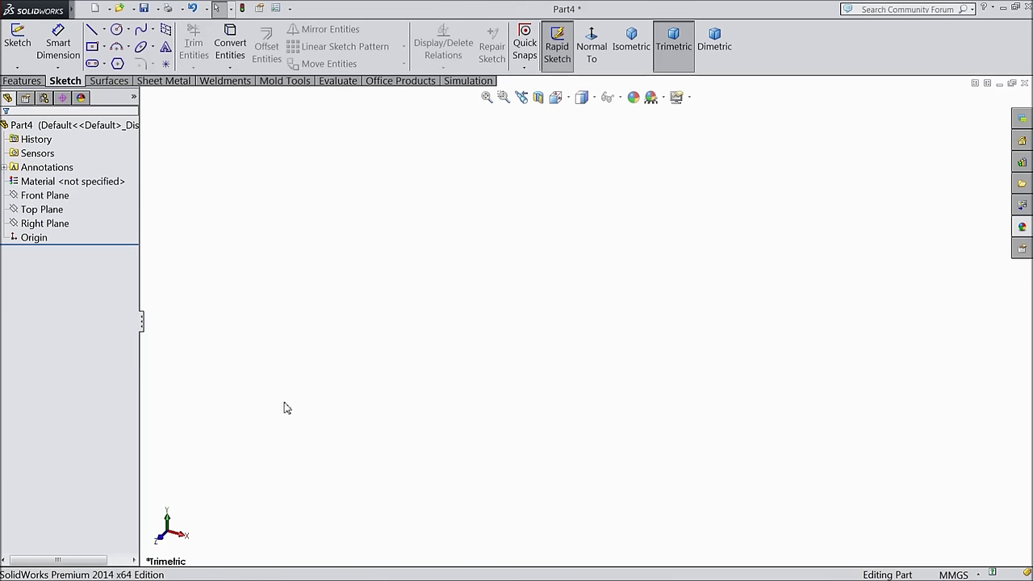
Switch Part4 to IPS units and start a sketch on the Front Plane
{"action": "left_click", "coordinate": [56, 197]}
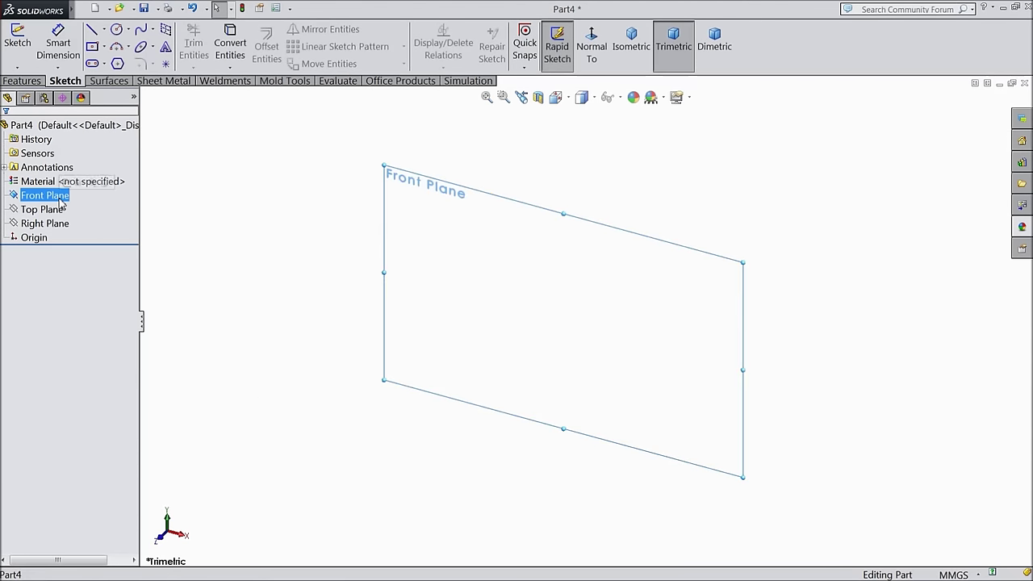
{"action": "left_click", "coordinate": [953, 574]}
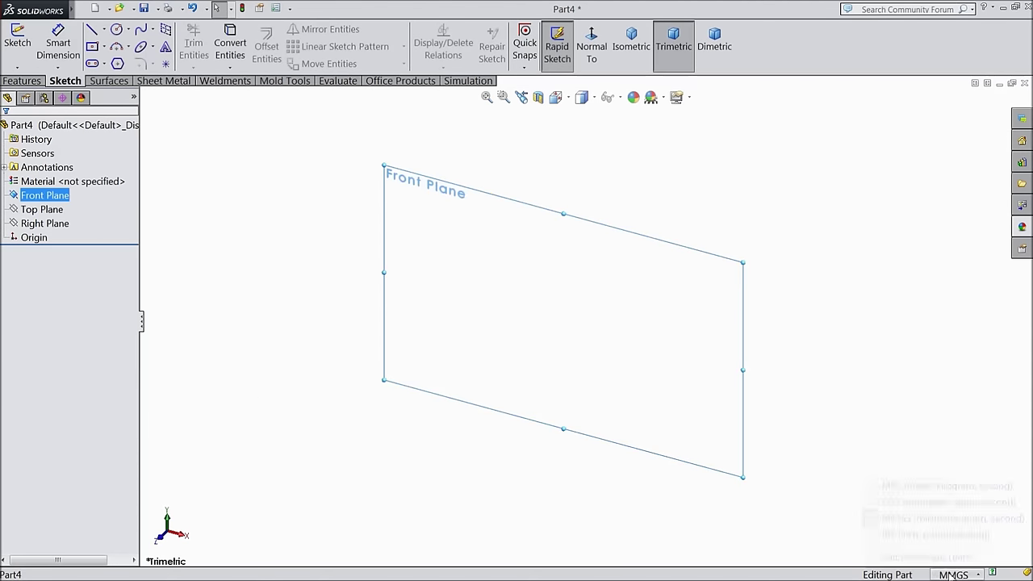
{"action": "left_click", "coordinate": [911, 534]}
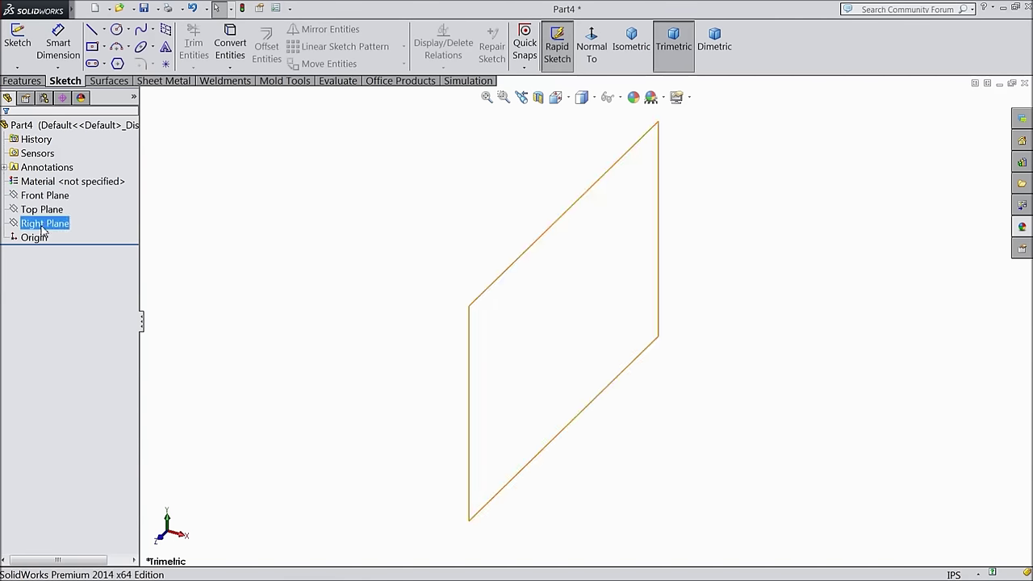
{"action": "left_click", "coordinate": [46, 197]}
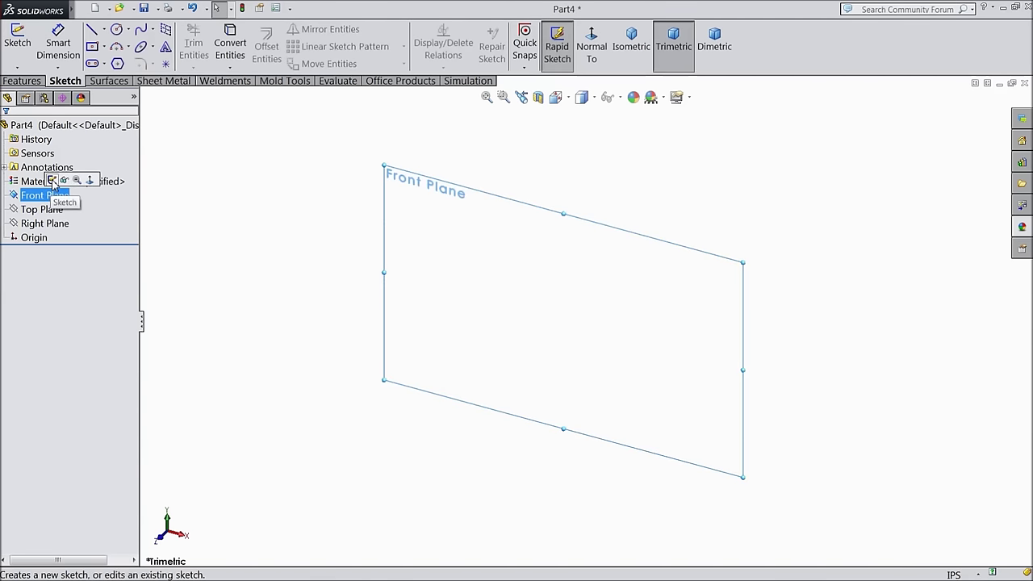
{"action": "left_click", "coordinate": [51, 181]}
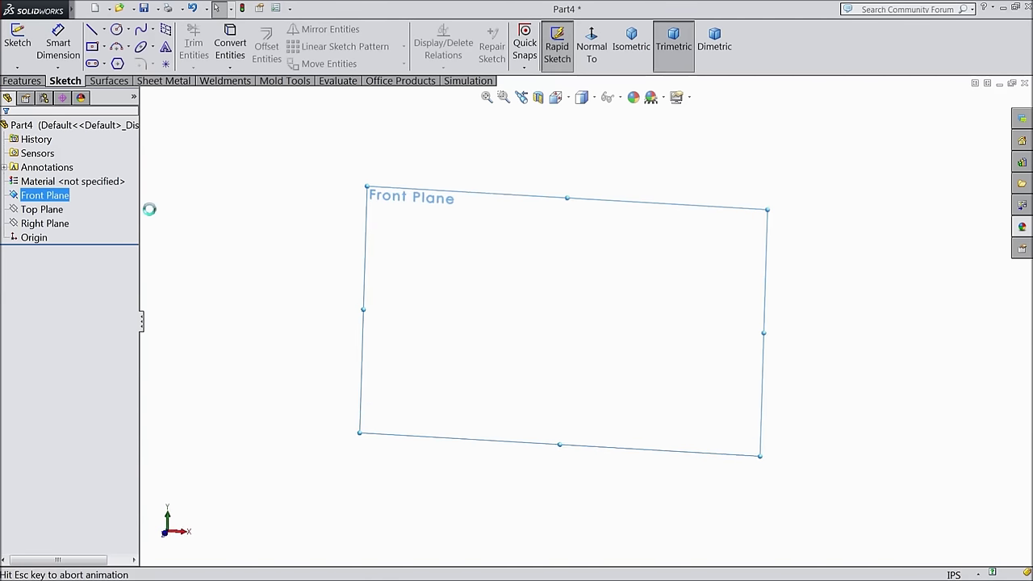
Draw a horizontal centerline running left from the origin
{"action": "left_click", "coordinate": [104, 30]}
{"action": "left_click", "coordinate": [113, 61]}
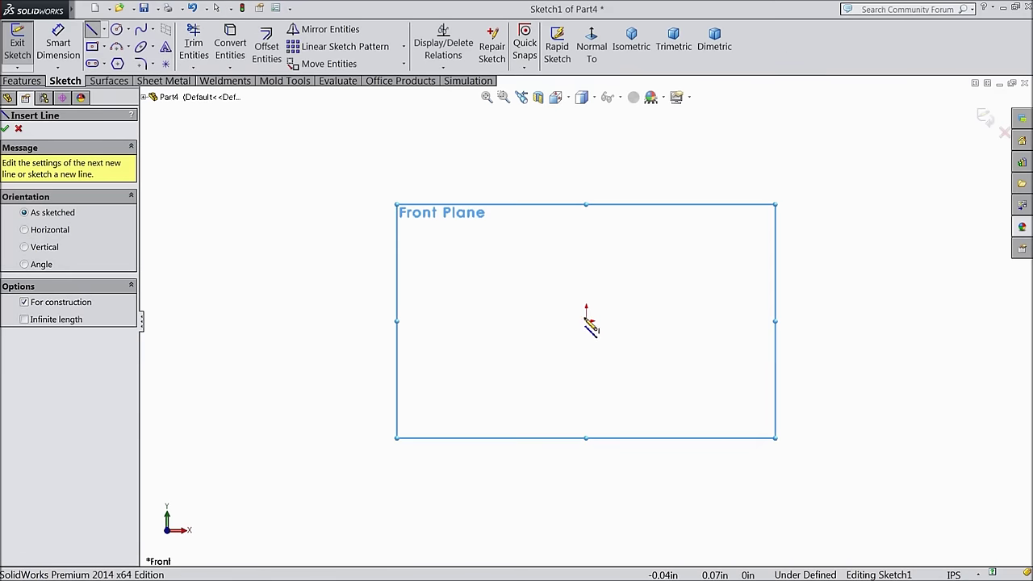
{"action": "left_click", "coordinate": [587, 322]}
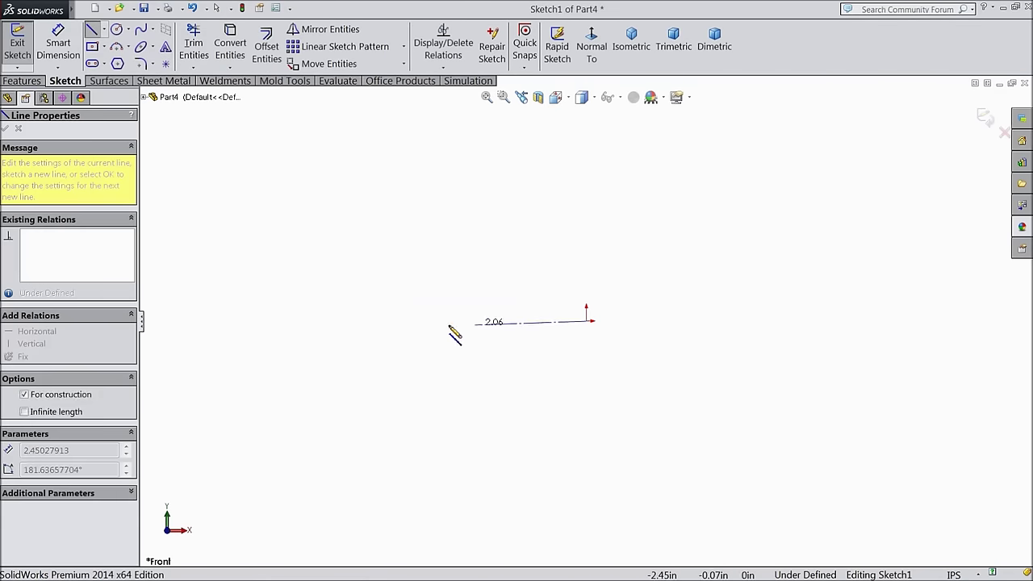
{"action": "left_click", "coordinate": [258, 318]}
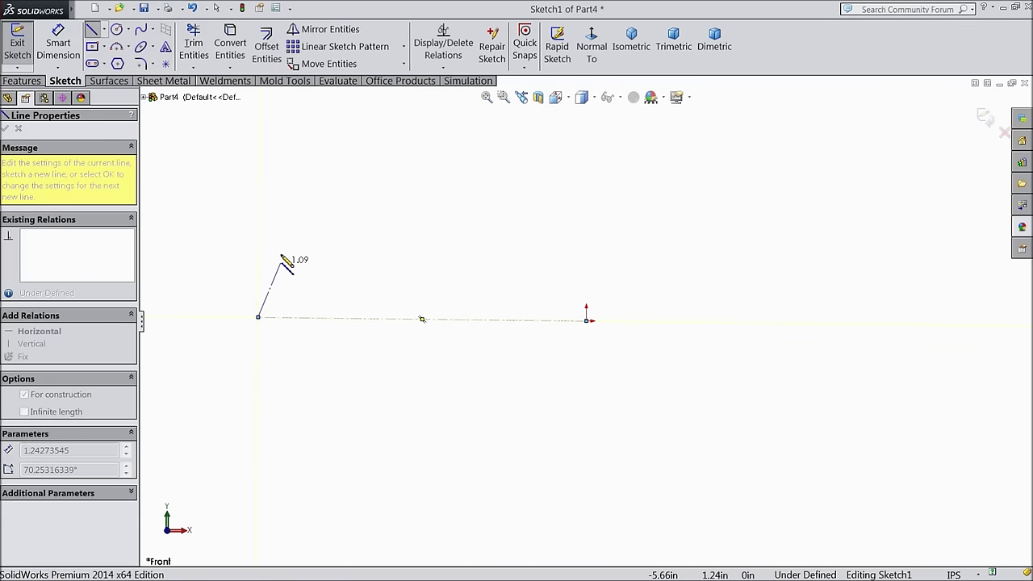
{"action": "right_click", "coordinate": [282, 269]}
{"action": "left_click", "coordinate": [288, 104]}
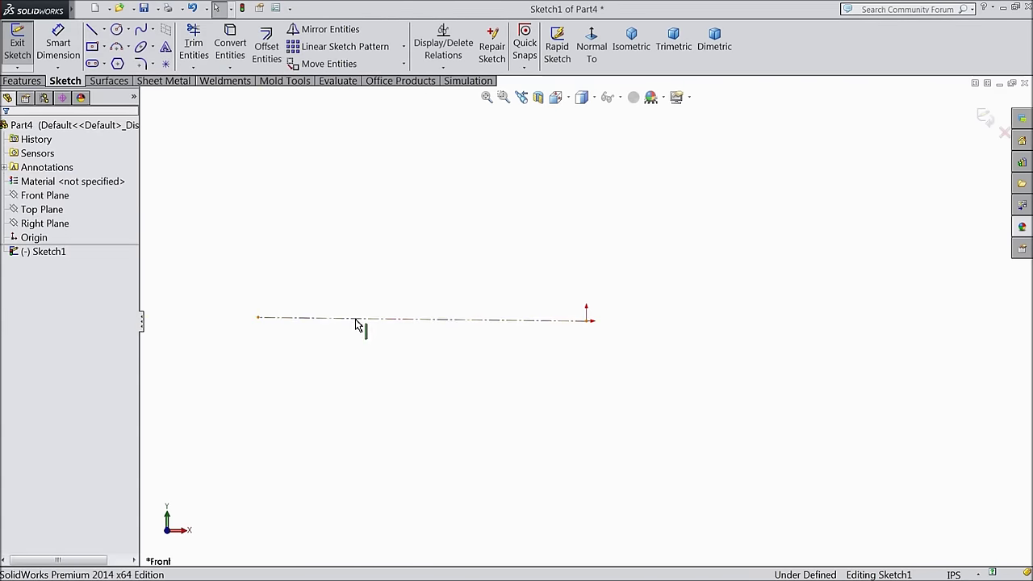
{"action": "left_click", "coordinate": [356, 321]}
{"action": "left_click", "coordinate": [390, 281]}
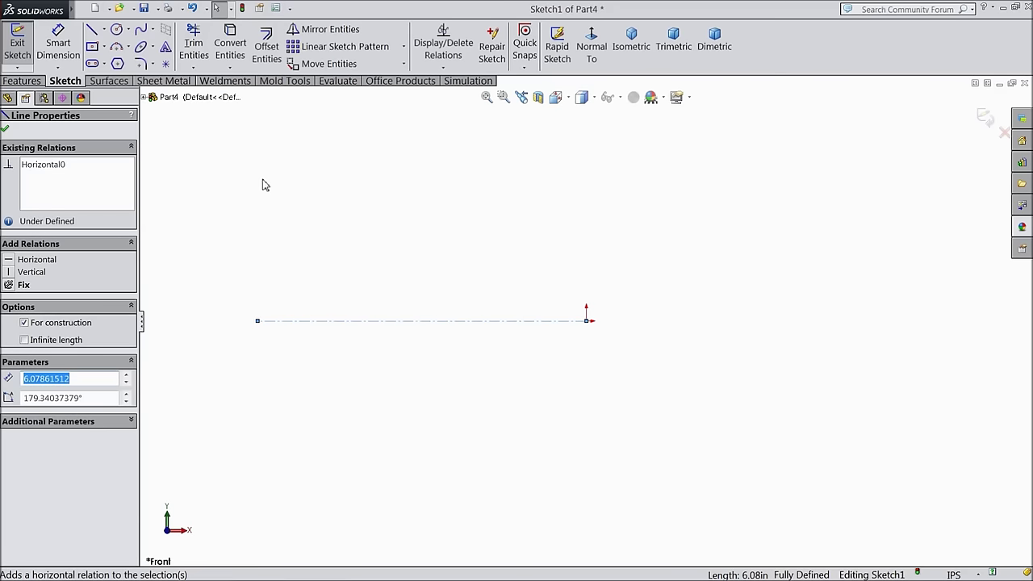
Draw the closed three-step line profile above the centerline, starting and ending at the origin
{"action": "left_click", "coordinate": [92, 30]}
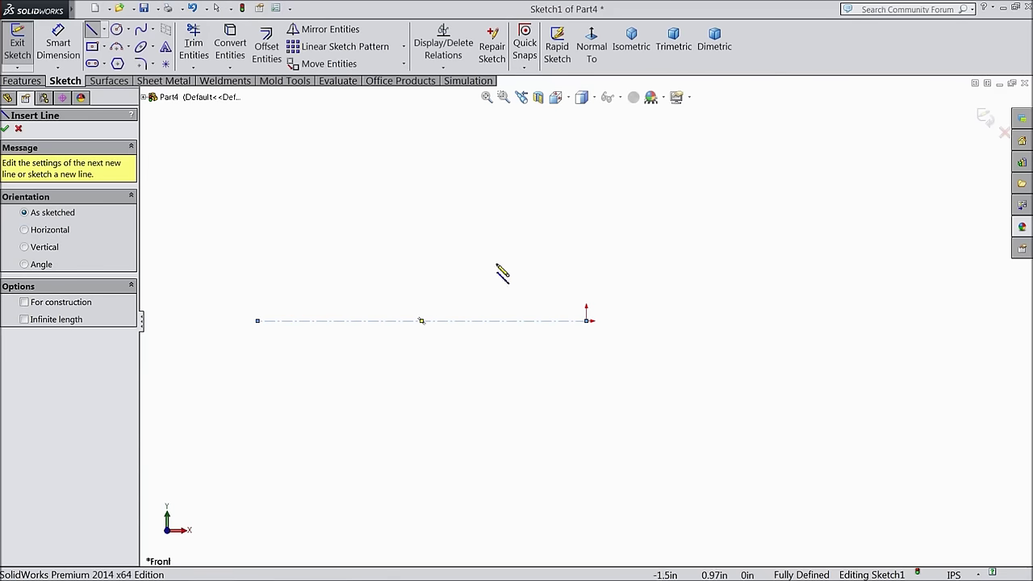
{"action": "left_click", "coordinate": [587, 321]}
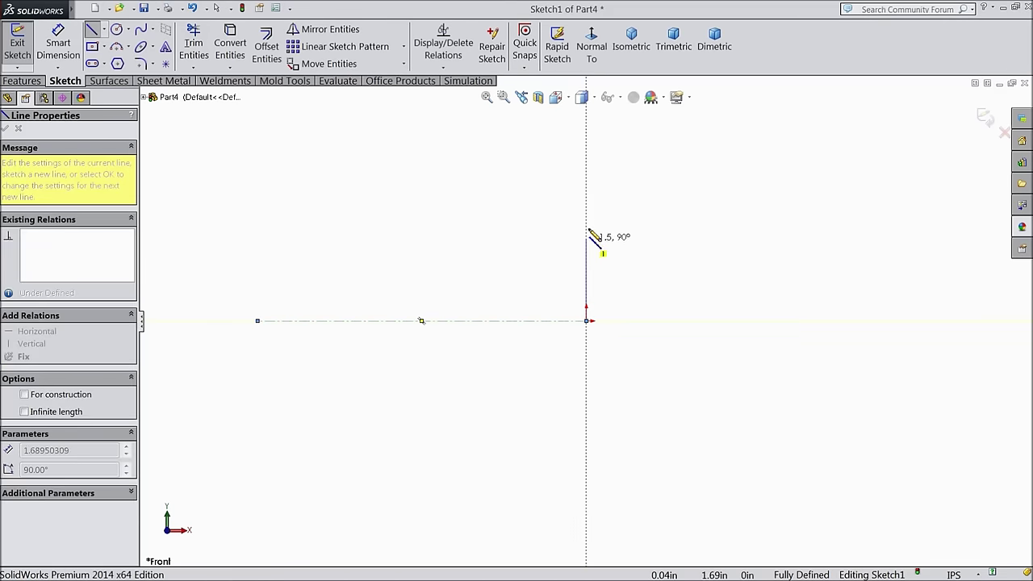
{"action": "left_click", "coordinate": [587, 159]}
{"action": "left_click", "coordinate": [549, 159]}
{"action": "left_click", "coordinate": [549, 201]}
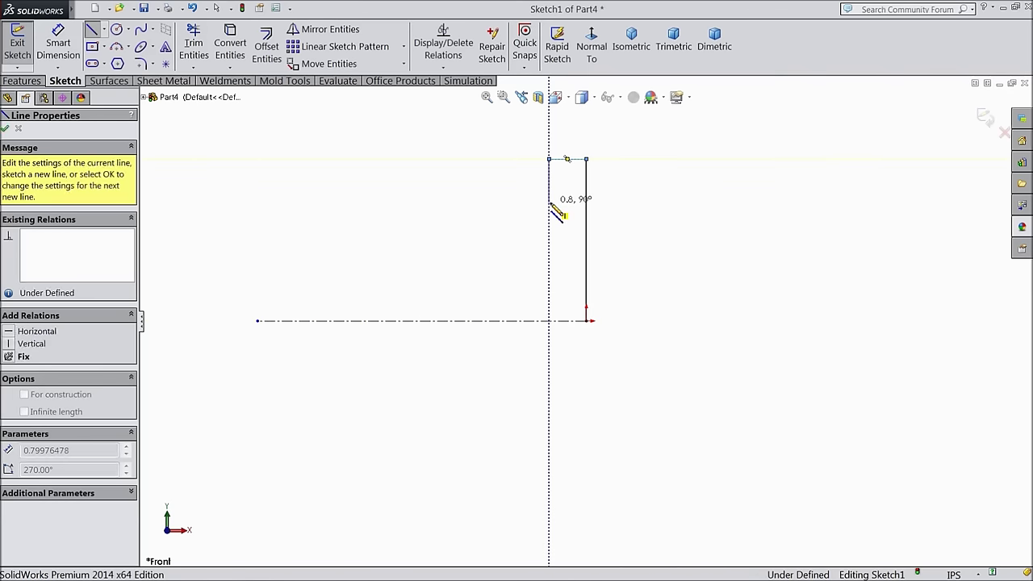
{"action": "left_click", "coordinate": [437, 202]}
{"action": "left_click", "coordinate": [438, 240]}
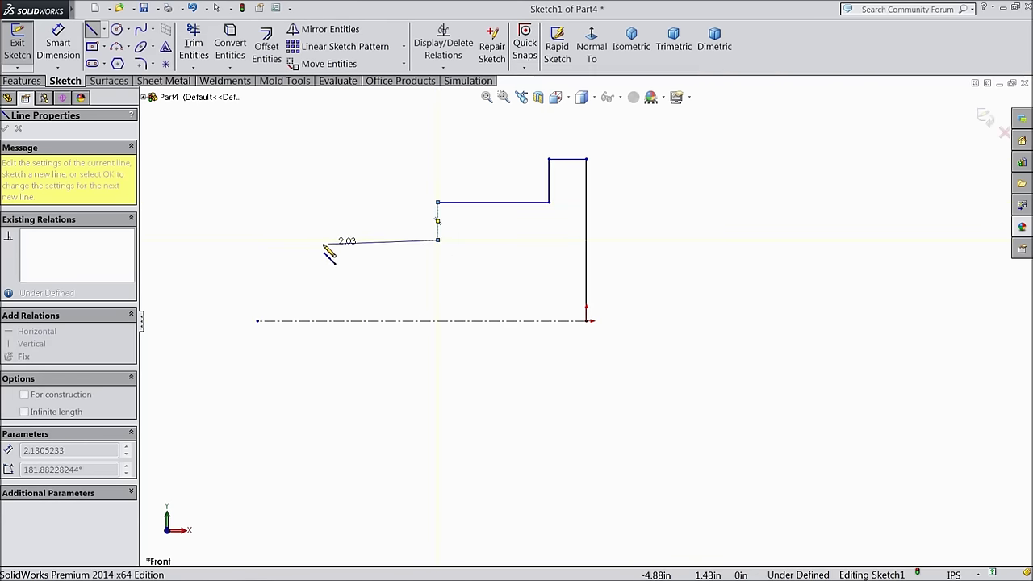
{"action": "left_click", "coordinate": [274, 240]}
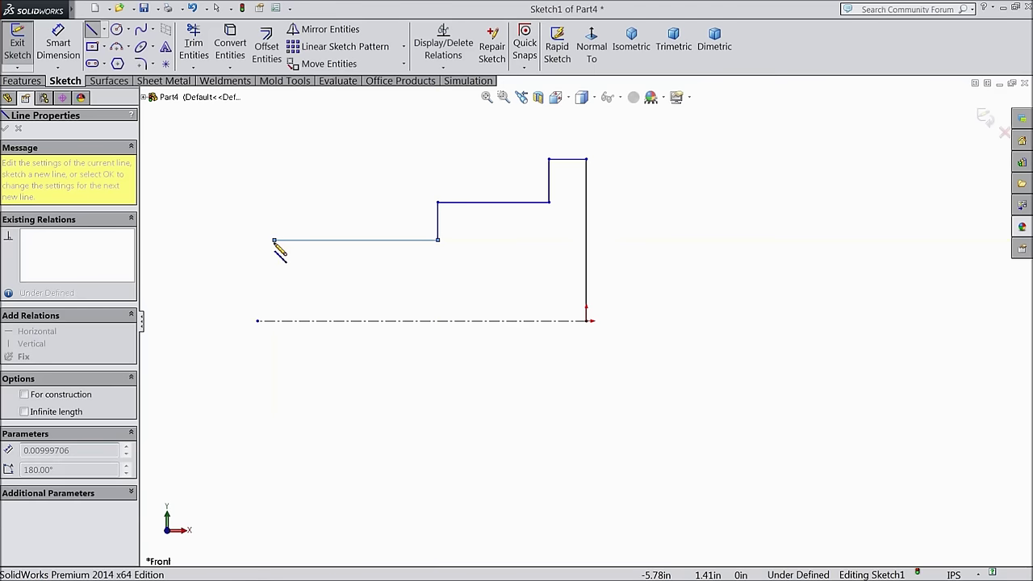
{"action": "left_click", "coordinate": [275, 321]}
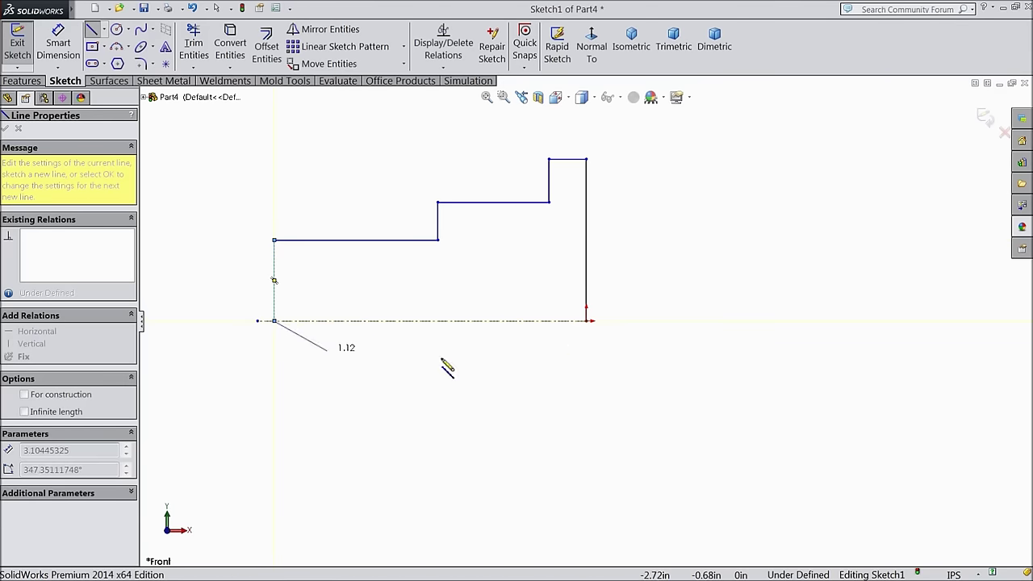
{"action": "left_click", "coordinate": [586, 321]}
{"action": "right_click", "coordinate": [641, 256]}
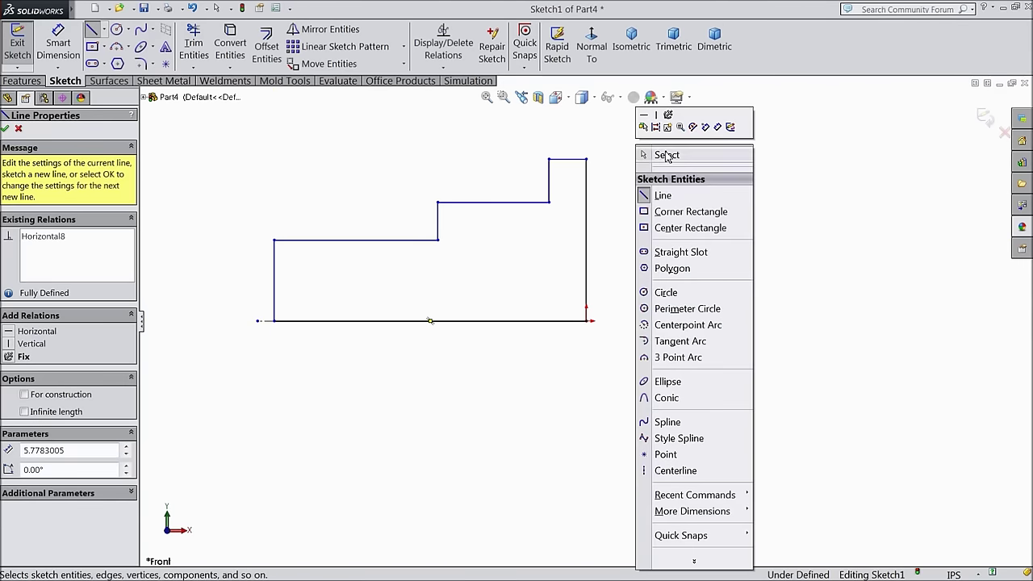
{"action": "left_click", "coordinate": [653, 154]}
Dimension the right side to 1.15, the top flange to 0.15 and the upper step to 0.50
{"action": "left_click", "coordinate": [589, 254]}
{"action": "left_click", "coordinate": [650, 259]}
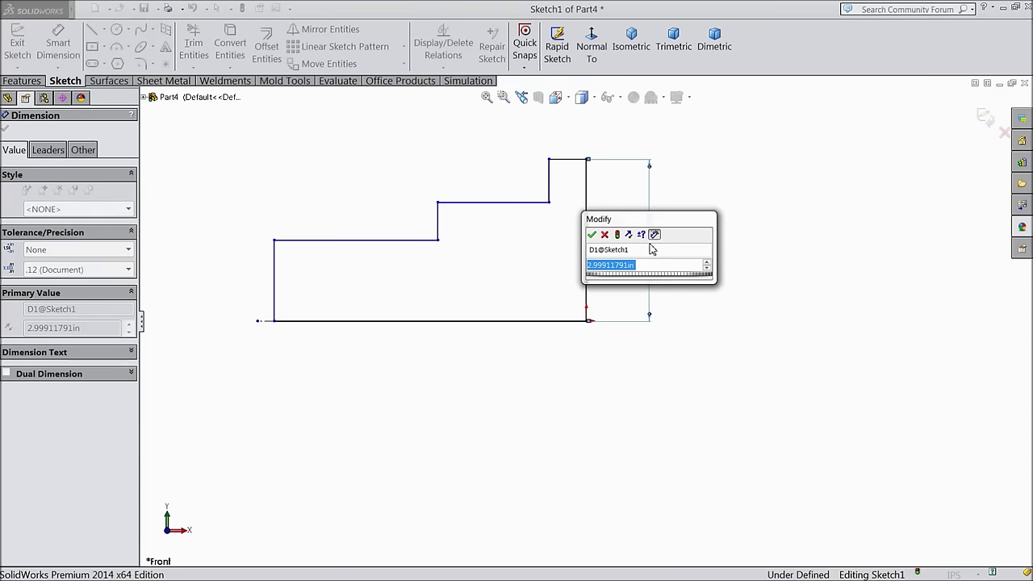
{"action": "type", "text": "1.15"}
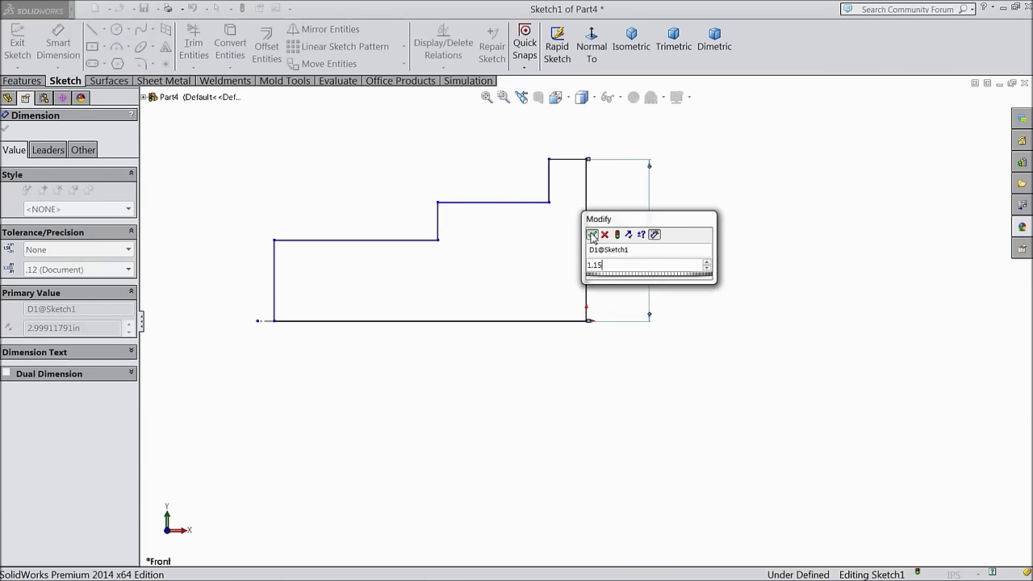
{"action": "left_click", "coordinate": [594, 235]}
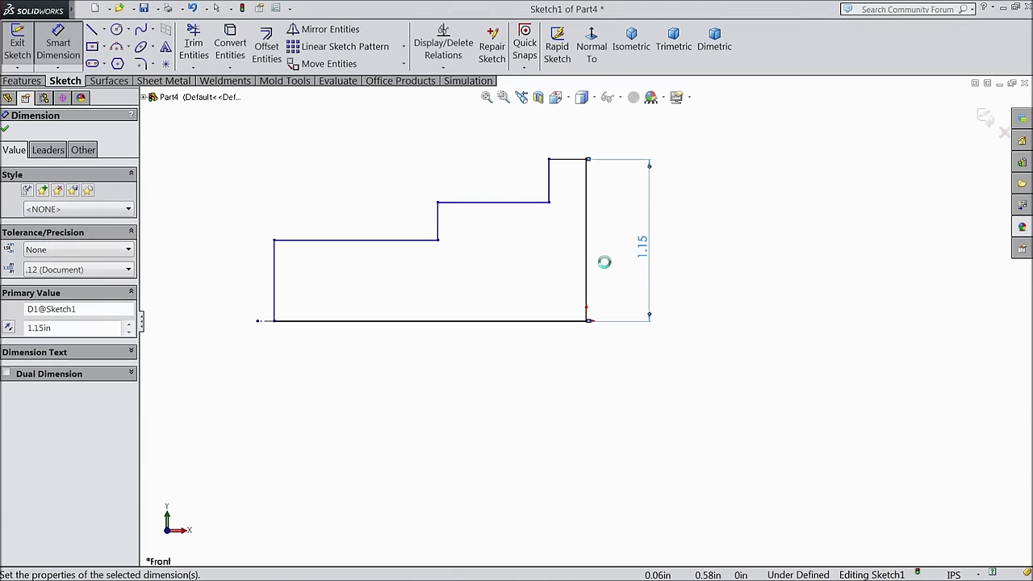
{"action": "left_click", "coordinate": [570, 162]}
{"action": "left_click", "coordinate": [576, 145]}
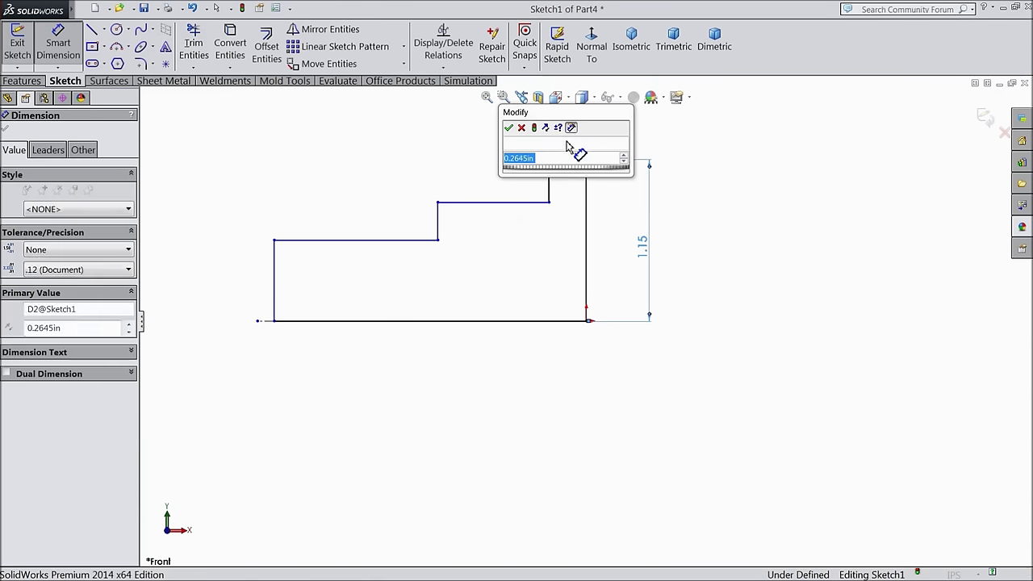
{"action": "type", "text": "0.15"}
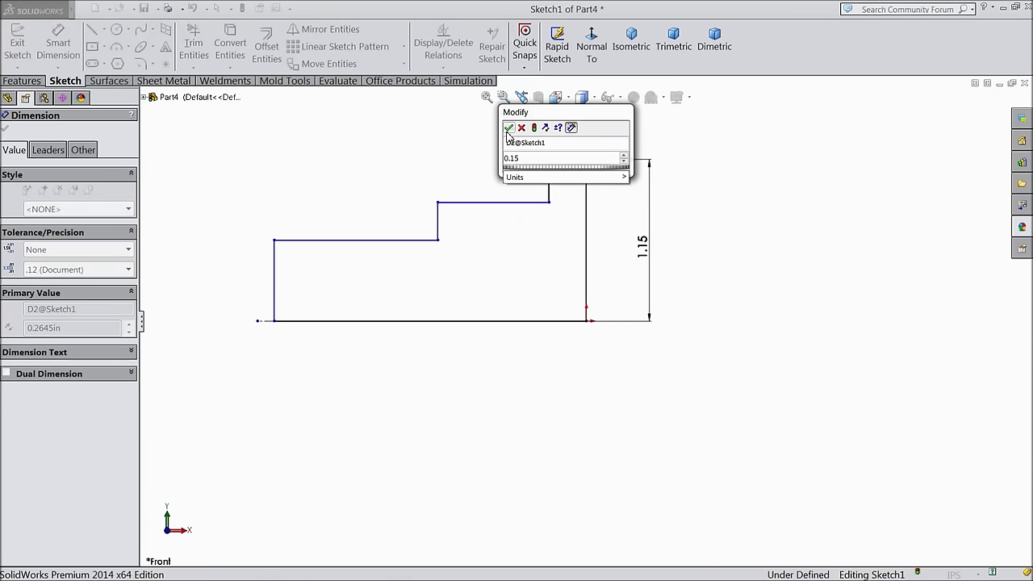
{"action": "left_click", "coordinate": [508, 128]}
{"action": "left_click", "coordinate": [510, 203]}
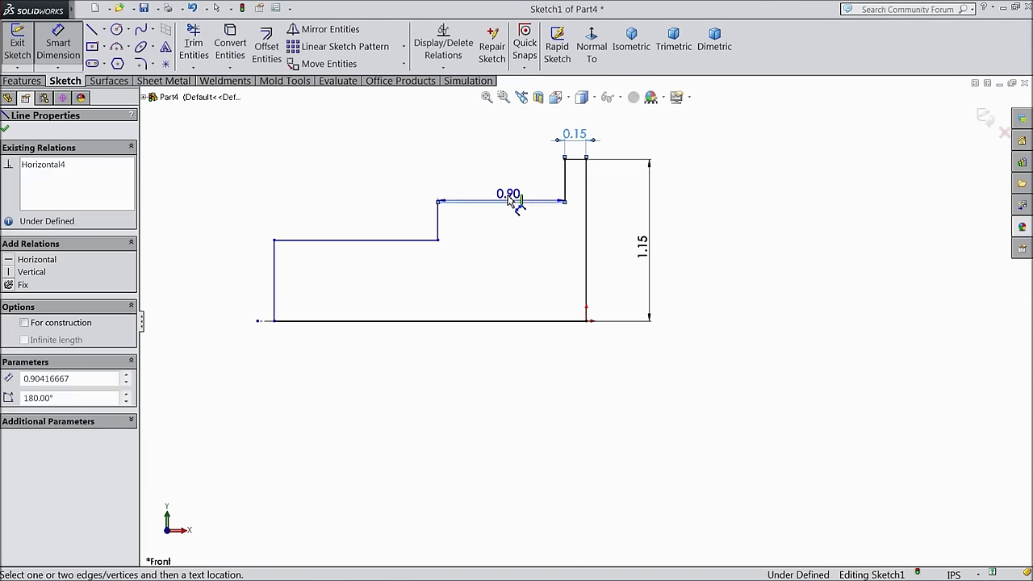
{"action": "left_click", "coordinate": [512, 193]}
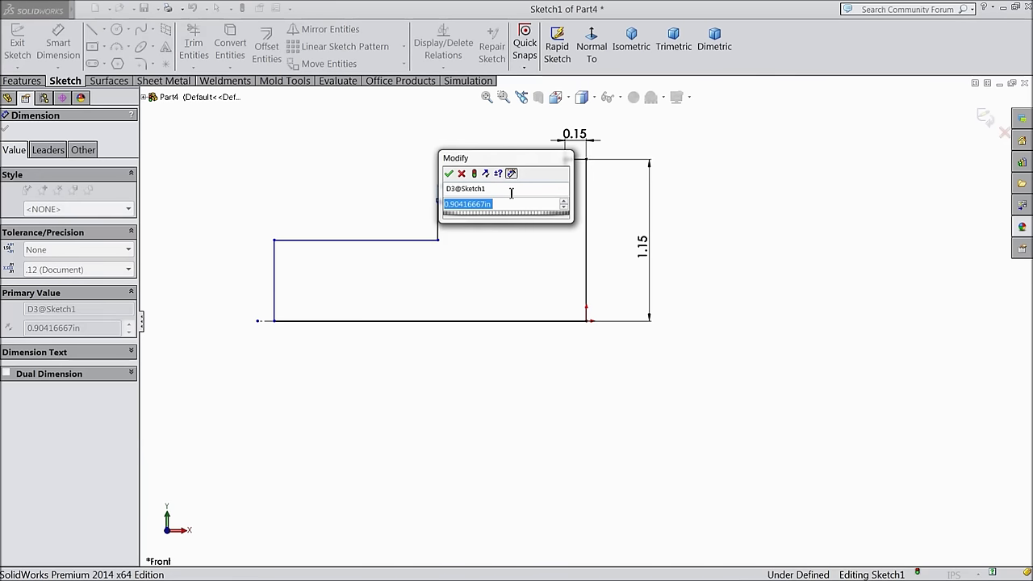
{"action": "type", "text": "0.5"}
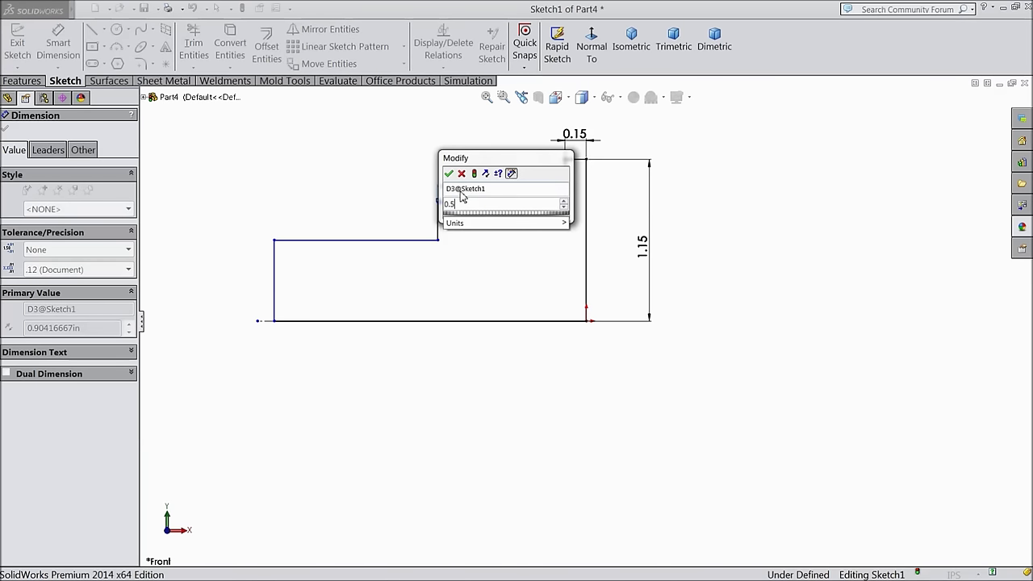
{"action": "left_click", "coordinate": [450, 174]}
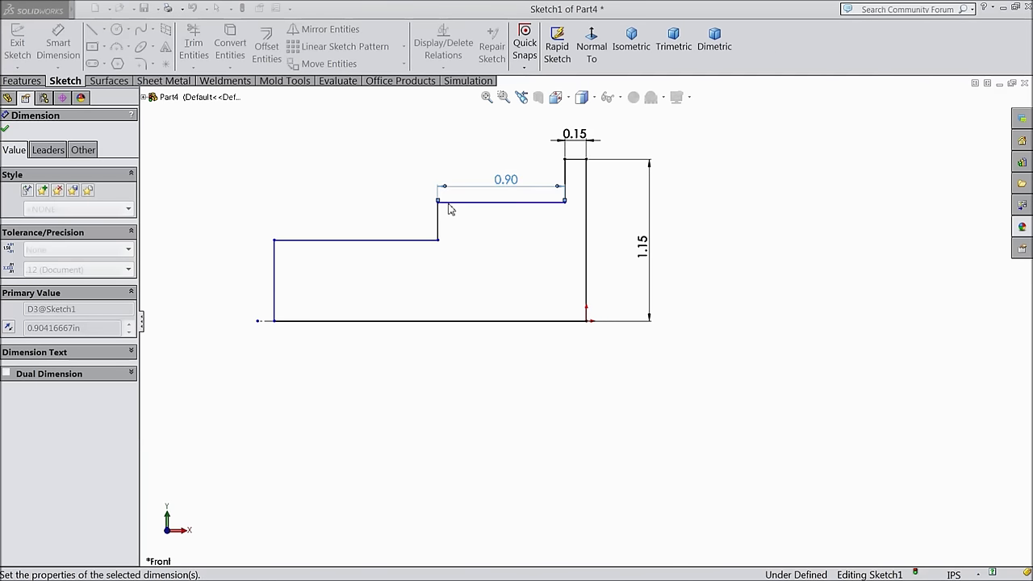
Dimension the step height to 1.40482/2 (0.70), shaft height to 0.50 and shaft length to 1.25
{"action": "left_click", "coordinate": [539, 202]}
{"action": "left_click", "coordinate": [542, 321]}
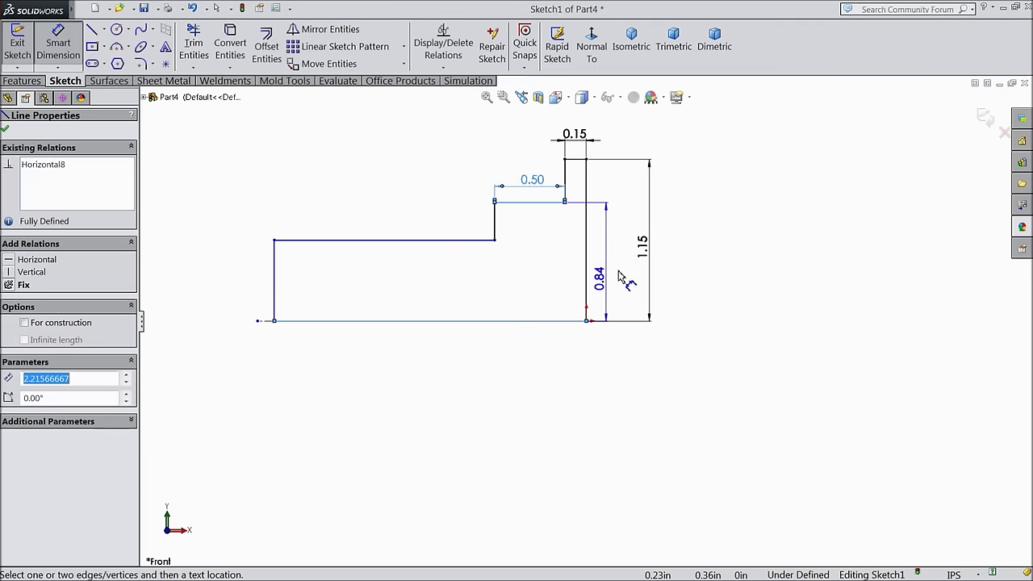
{"action": "left_click", "coordinate": [622, 273]}
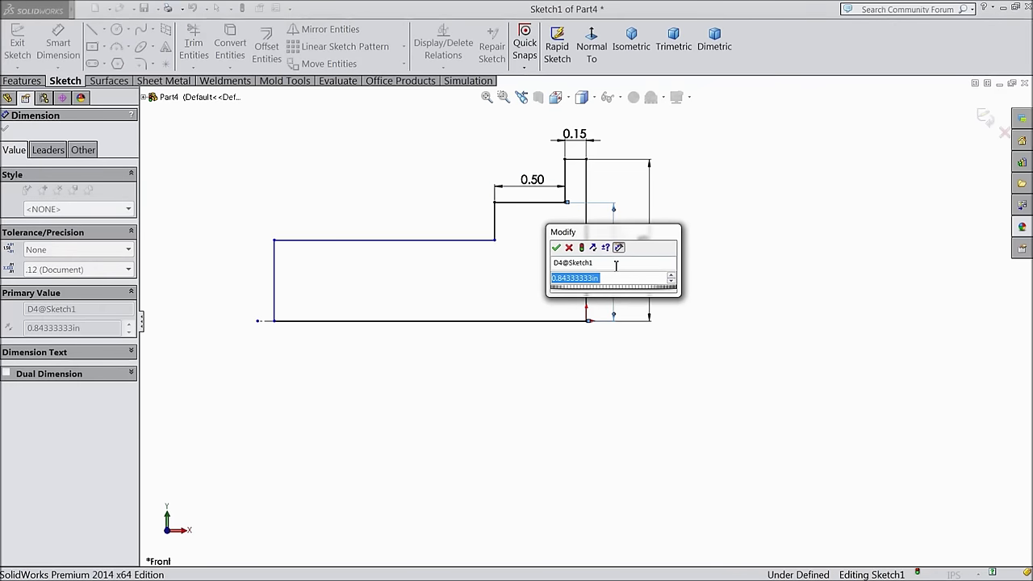
{"action": "type", "text": "1"}
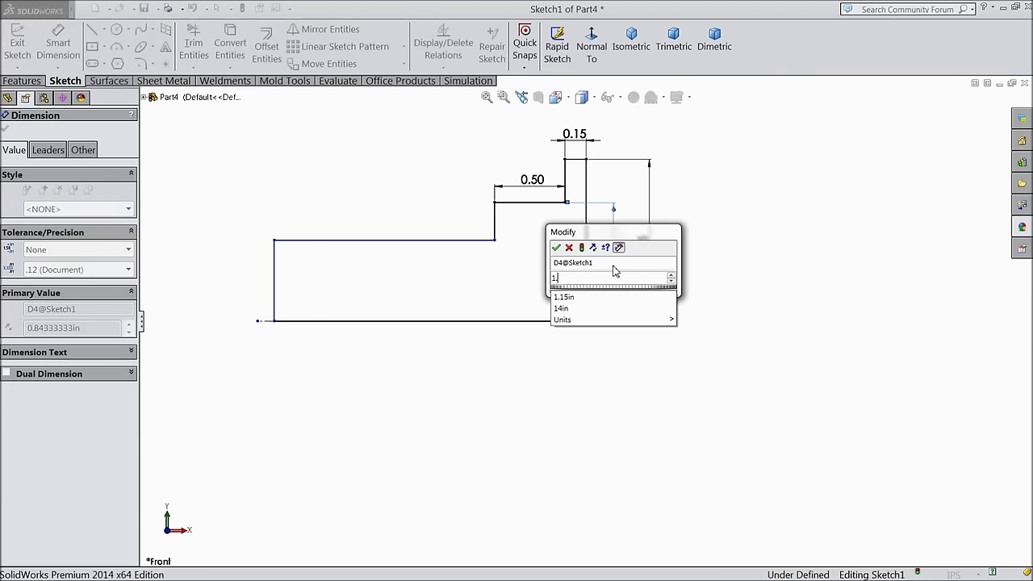
{"action": "type", "text": ".4"}
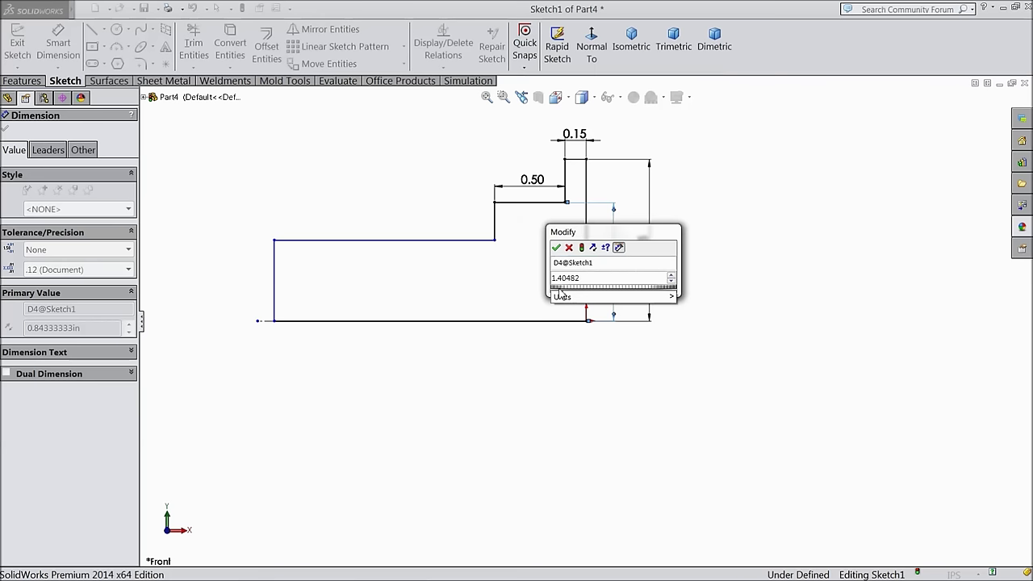
{"action": "type", "text": "0482/2"}
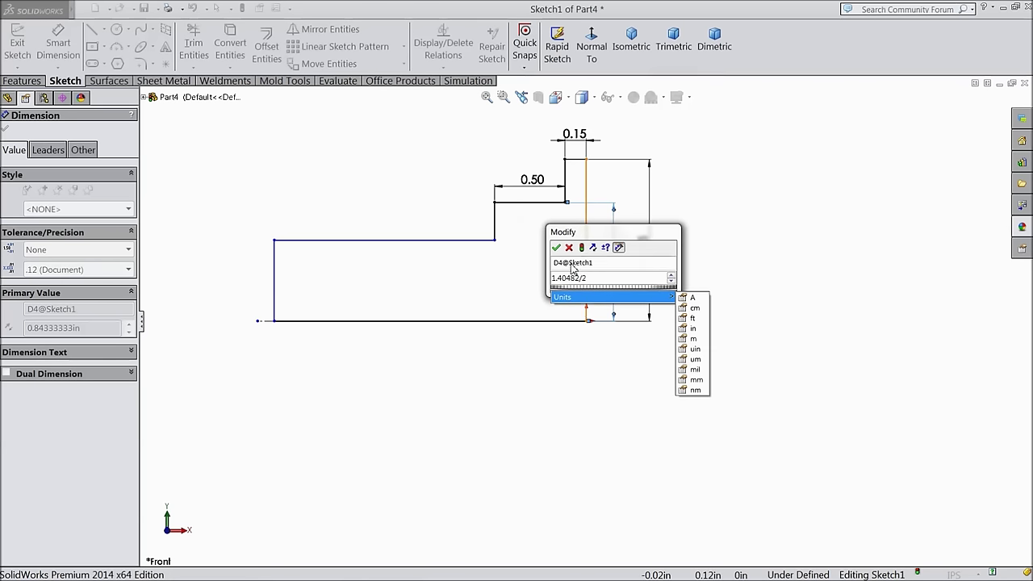
{"action": "left_click", "coordinate": [557, 249]}
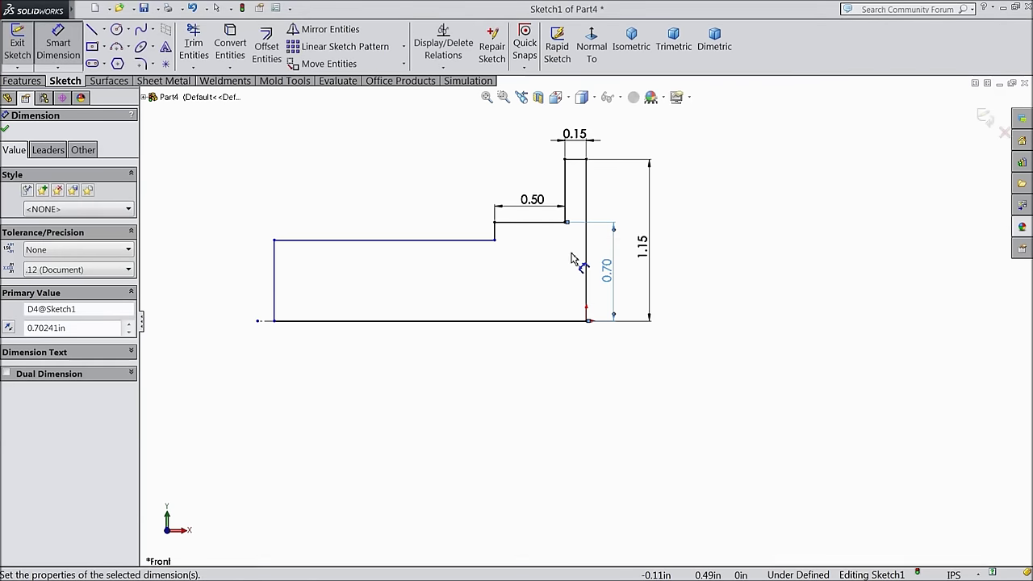
{"action": "left_click", "coordinate": [416, 241]}
{"action": "left_click", "coordinate": [414, 320]}
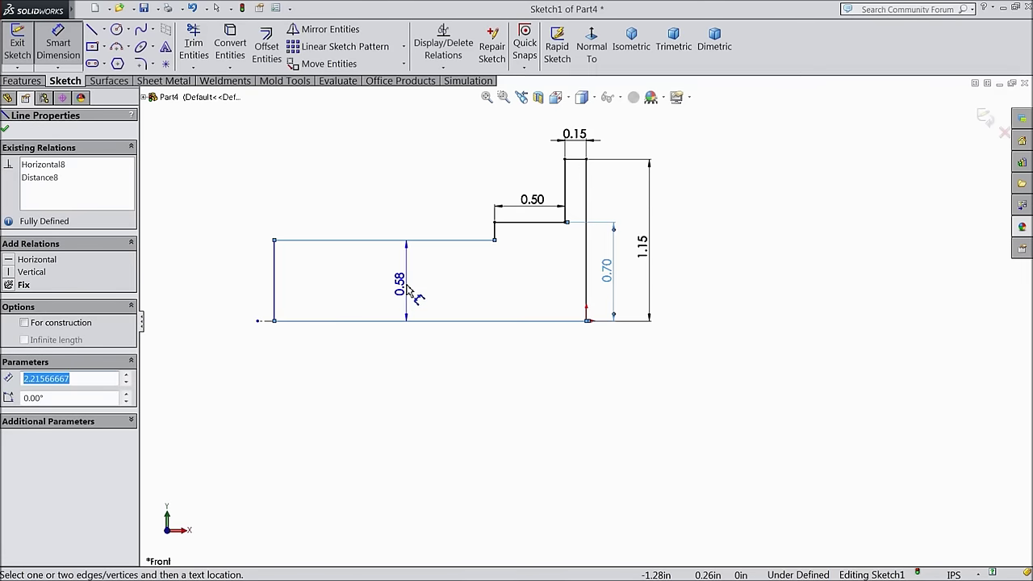
{"action": "left_click", "coordinate": [207, 291]}
{"action": "type", "text": "0.5"}
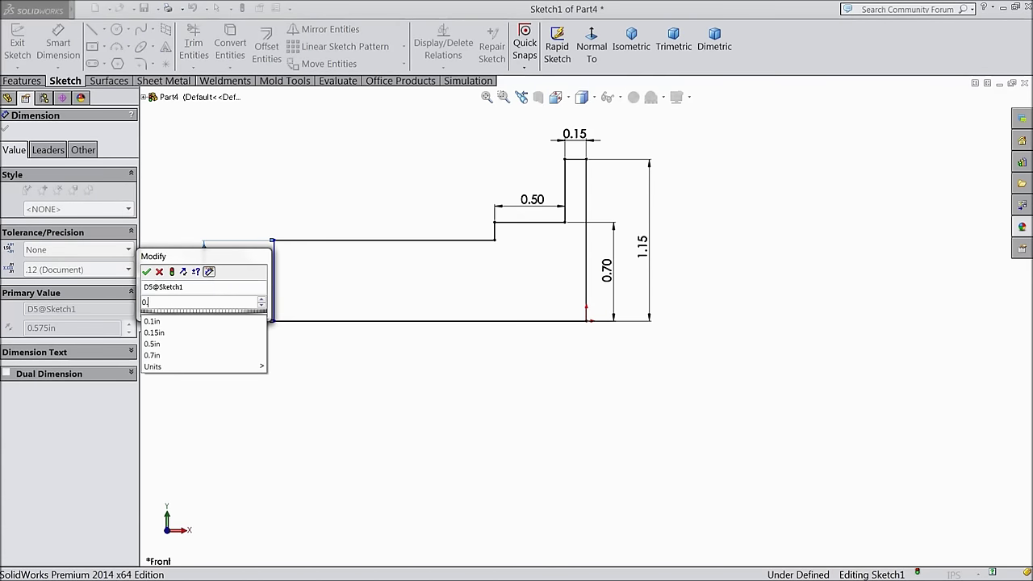
{"action": "left_click", "coordinate": [146, 272]}
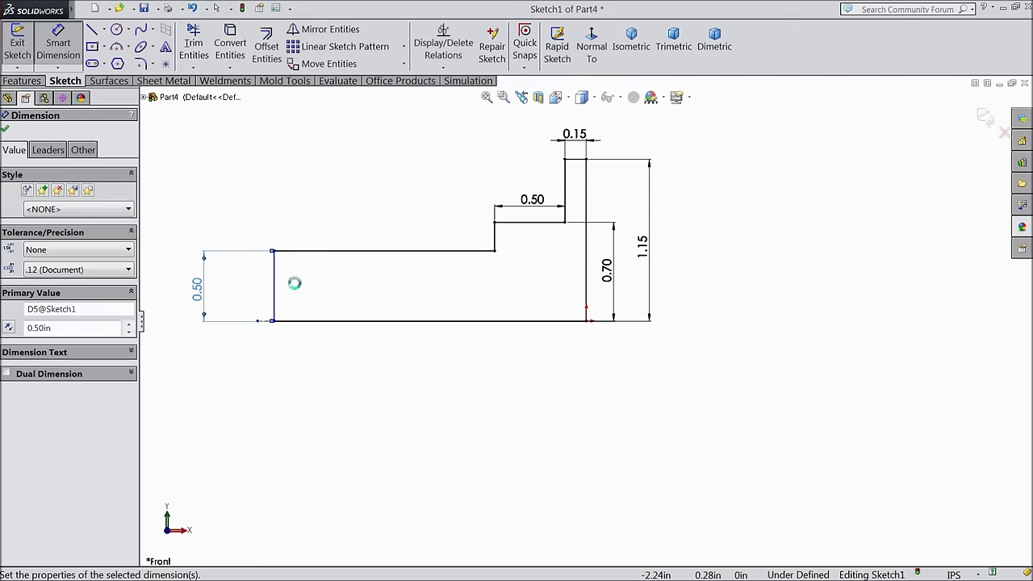
{"action": "left_click", "coordinate": [367, 250]}
{"action": "left_click", "coordinate": [368, 233]}
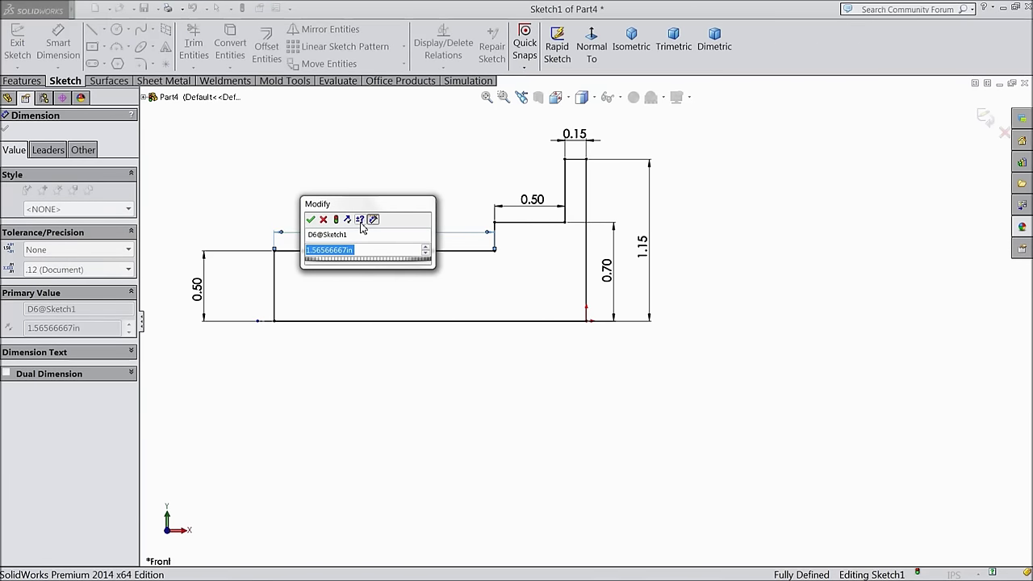
{"action": "type", "text": "1.25"}
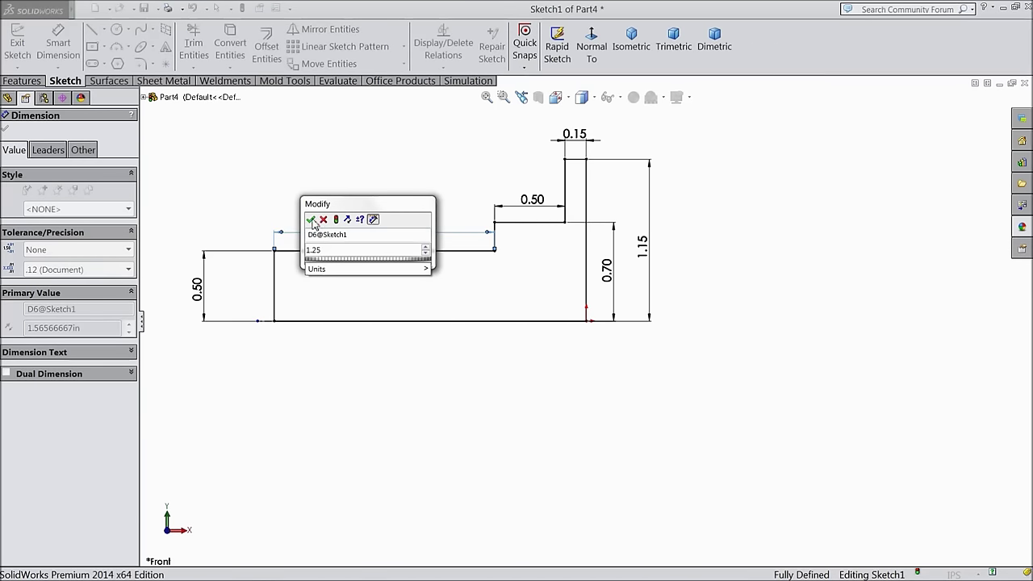
{"action": "left_click", "coordinate": [311, 220]}
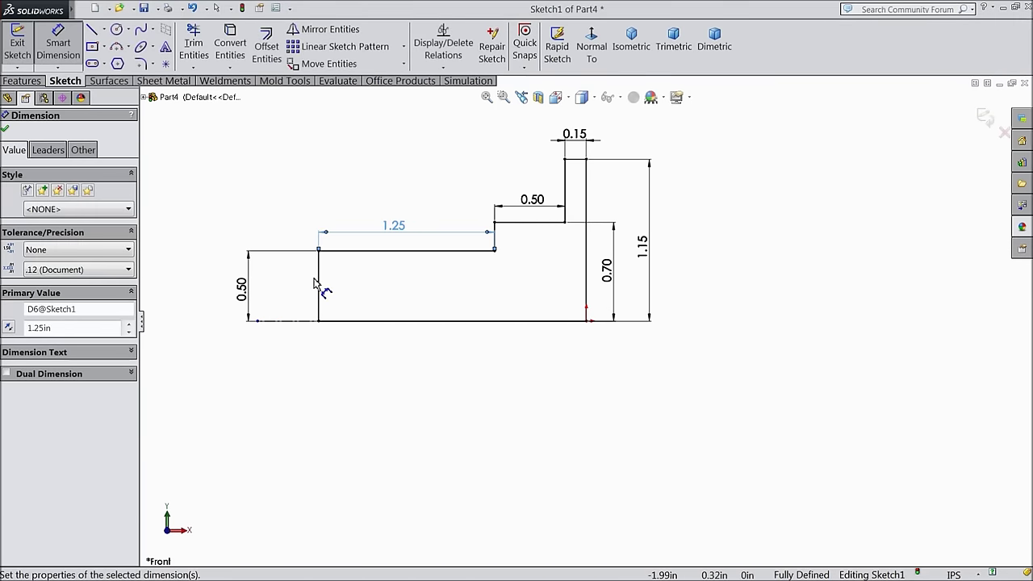
{"action": "left_click", "coordinate": [5, 131]}
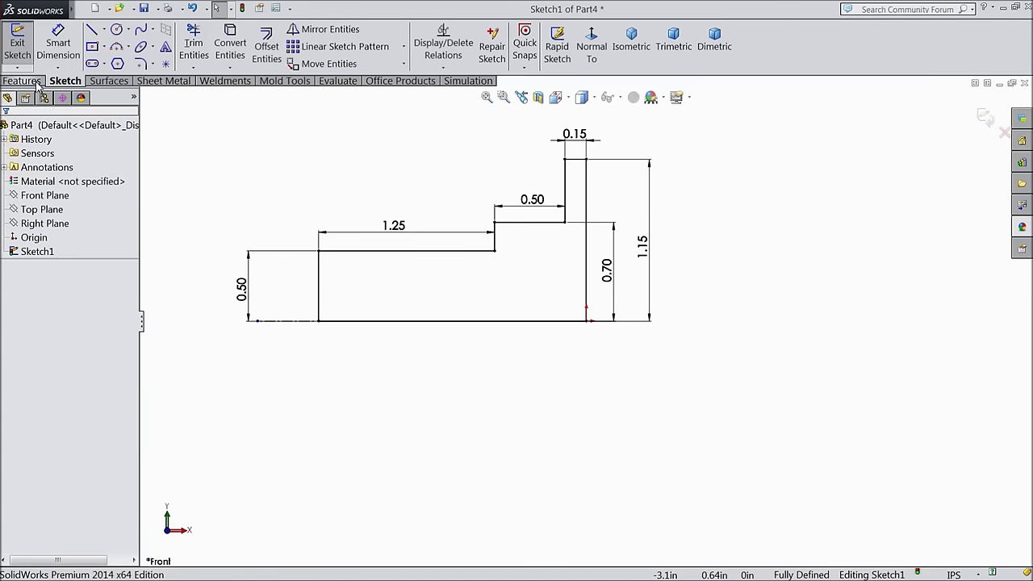
{"action": "left_click", "coordinate": [22, 81]}
Revolve the stepped profile a full 360° about its bottom line to create Revolve1
{"action": "left_click", "coordinate": [415, 321]}
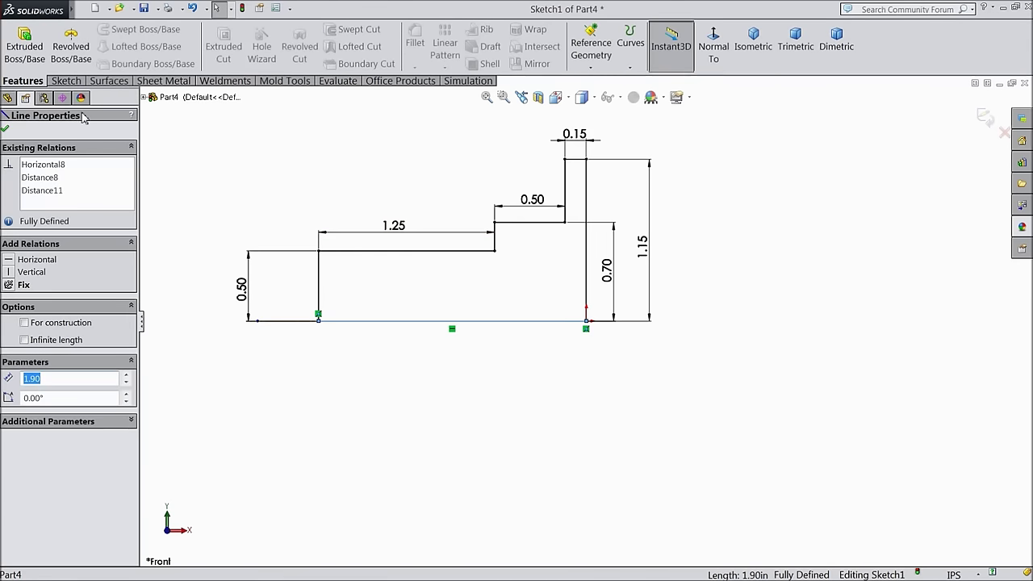
{"action": "left_click", "coordinate": [71, 46]}
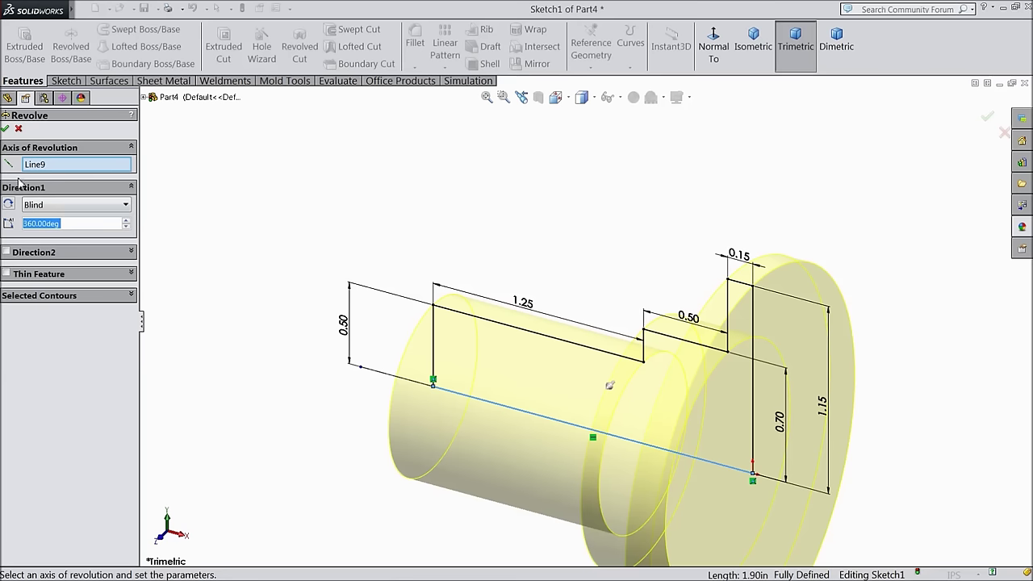
{"action": "left_click", "coordinate": [5, 132]}
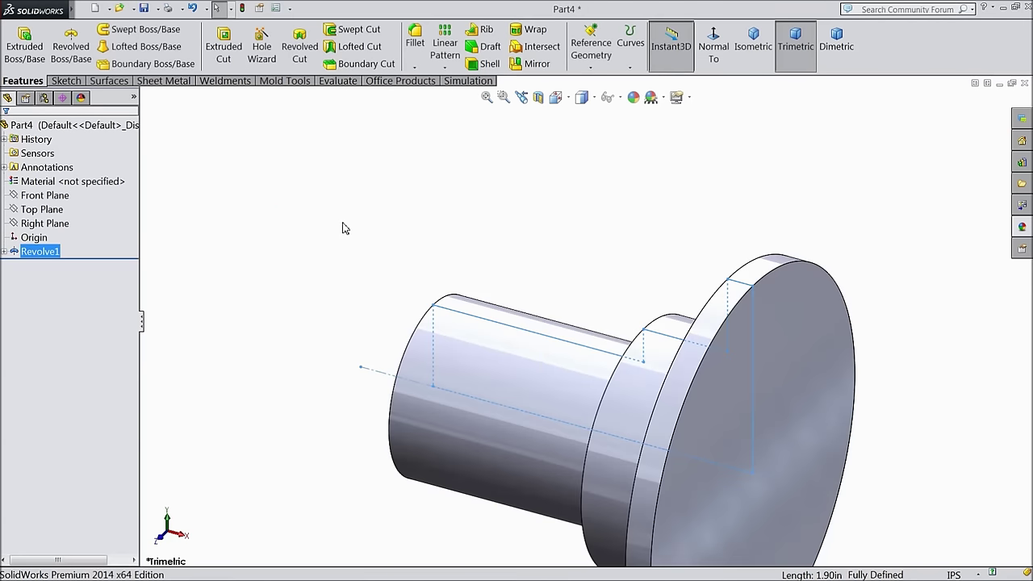
{"action": "scroll", "coordinate": [343, 226], "scroll_direction": "up", "scroll_amount": 5}
{"action": "left_click", "coordinate": [368, 294]}
{"action": "scroll", "coordinate": [652, 367], "scroll_direction": "down", "scroll_amount": 3}
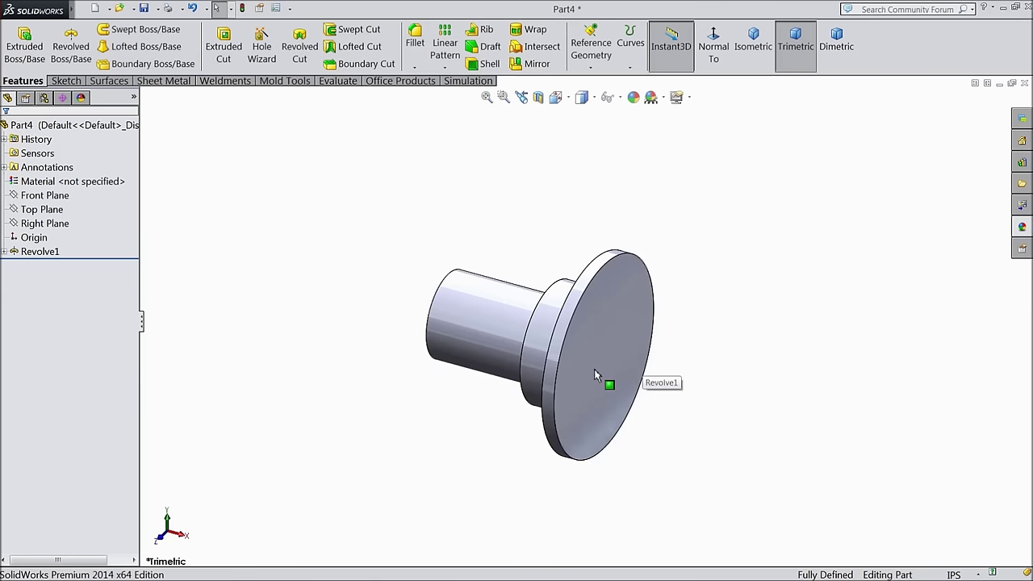
{"action": "left_click", "coordinate": [27, 197]}
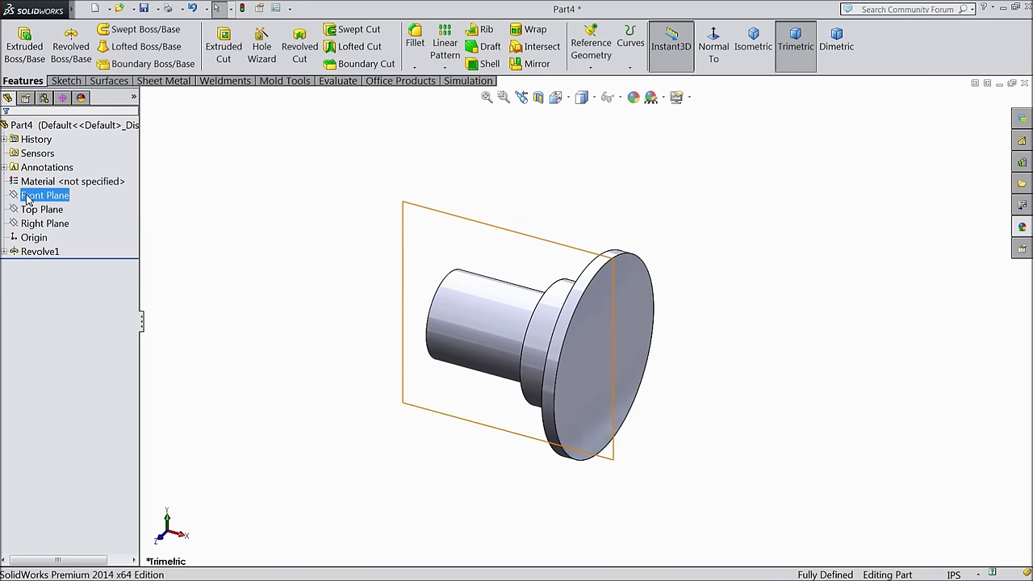
Sketch on the Front Plane a corner rectangle sitting on the middle step's top edge
{"action": "left_click", "coordinate": [34, 180]}
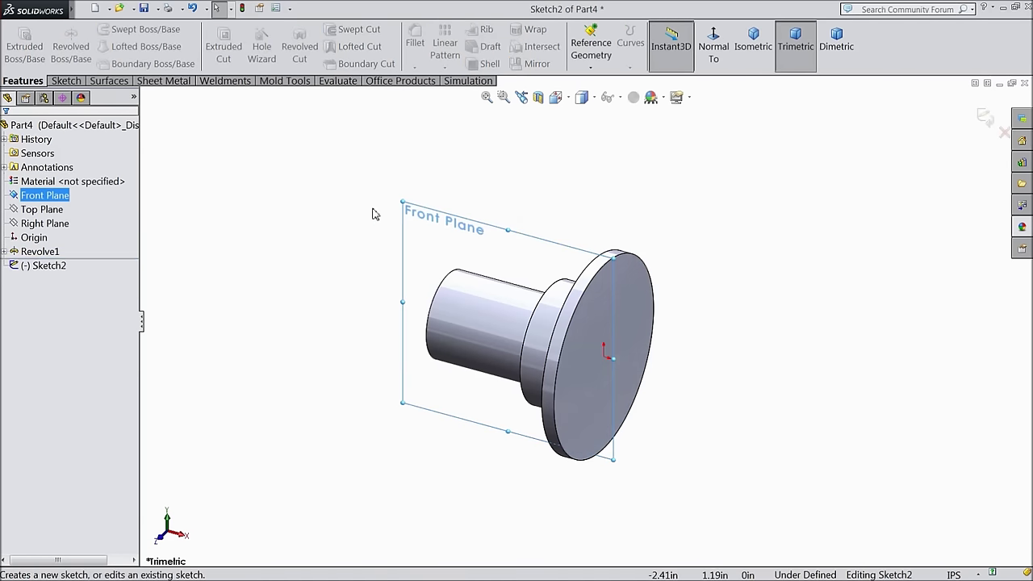
{"action": "left_click", "coordinate": [713, 46]}
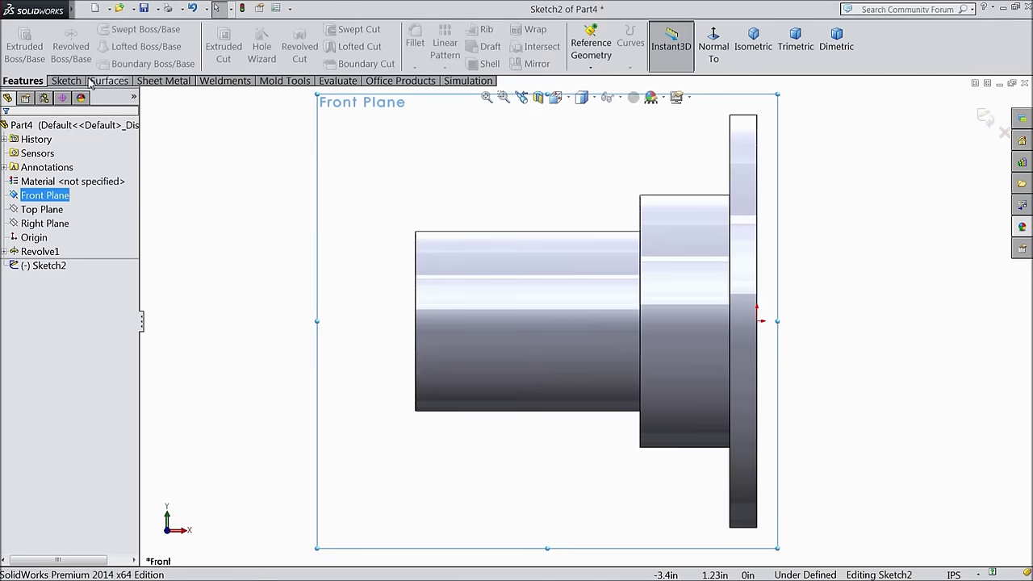
{"action": "left_click", "coordinate": [68, 81]}
{"action": "left_click", "coordinate": [104, 47]}
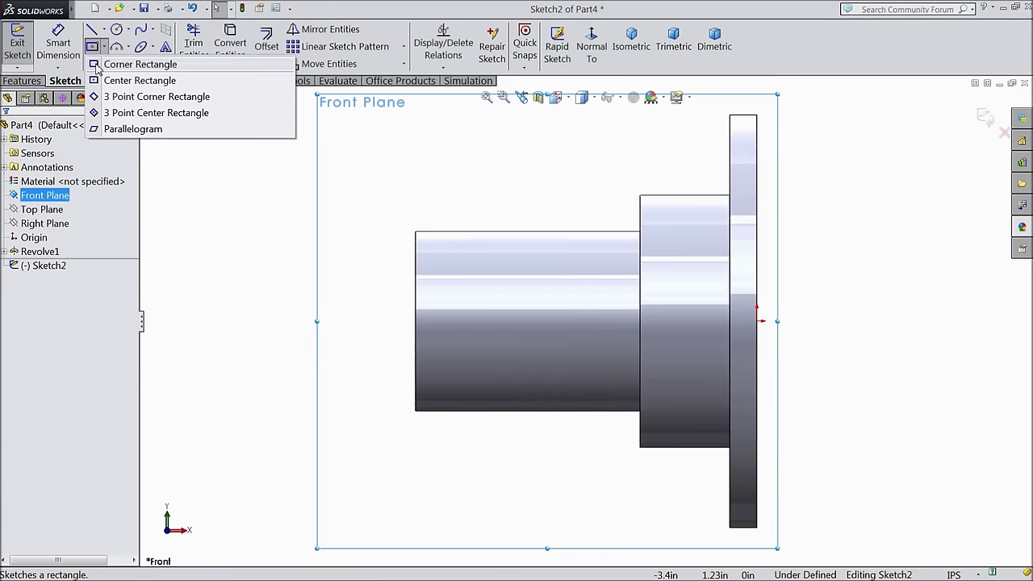
{"action": "left_click", "coordinate": [128, 63]}
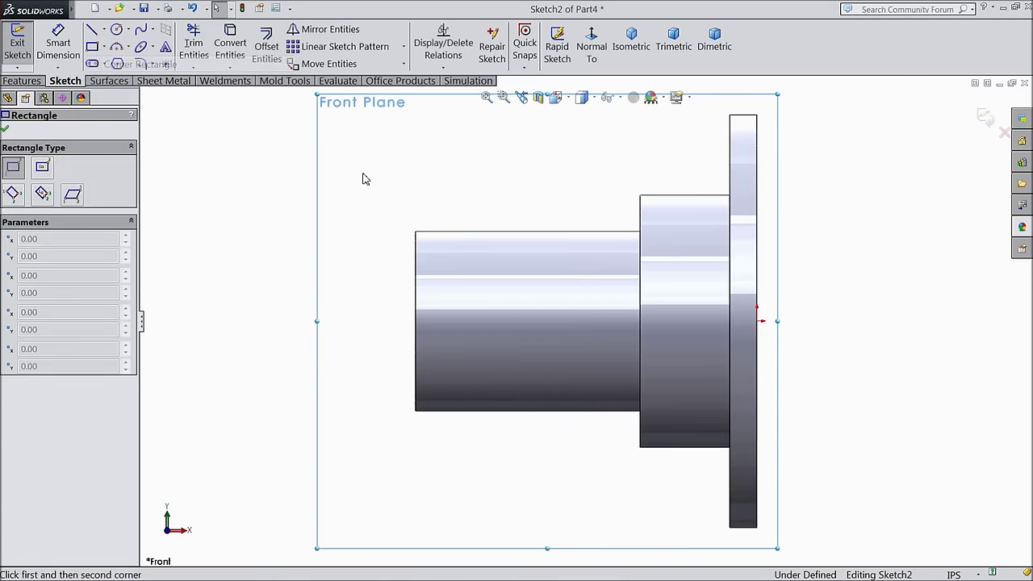
{"action": "left_click", "coordinate": [659, 196]}
{"action": "left_click", "coordinate": [696, 214]}
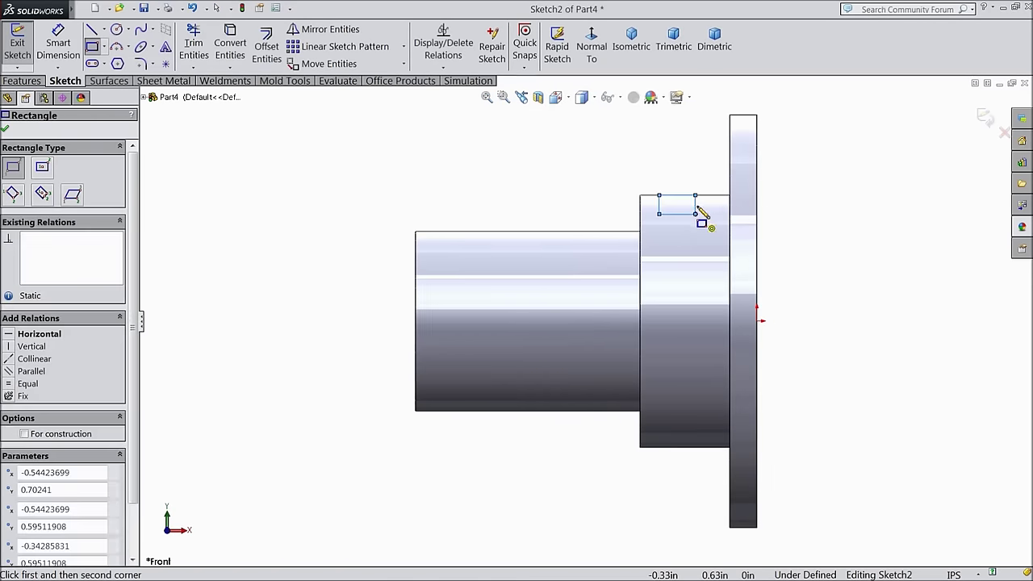
{"action": "scroll", "coordinate": [700, 212], "scroll_direction": "up", "scroll_amount": 5}
Dimension the rectangle 0.1 wide and 0.05 tall
{"action": "left_click", "coordinate": [58, 49]}
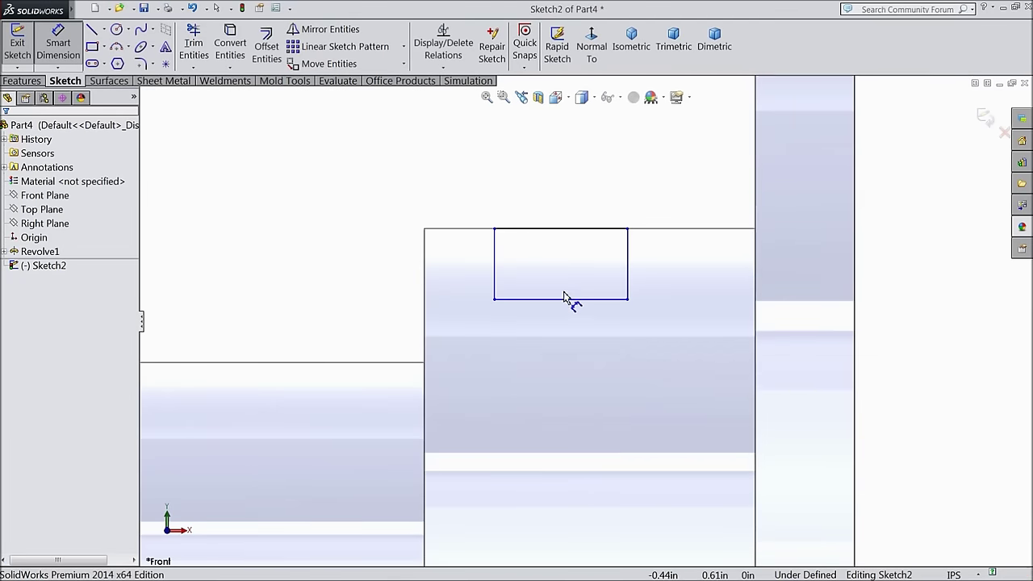
{"action": "left_click", "coordinate": [563, 234]}
{"action": "left_click", "coordinate": [555, 196]}
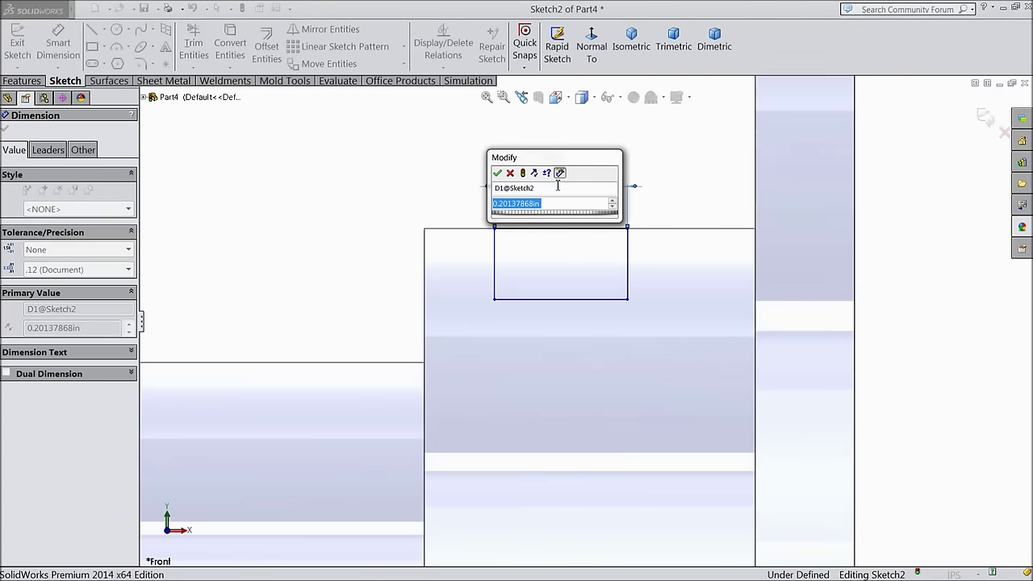
{"action": "type", "text": "0."}
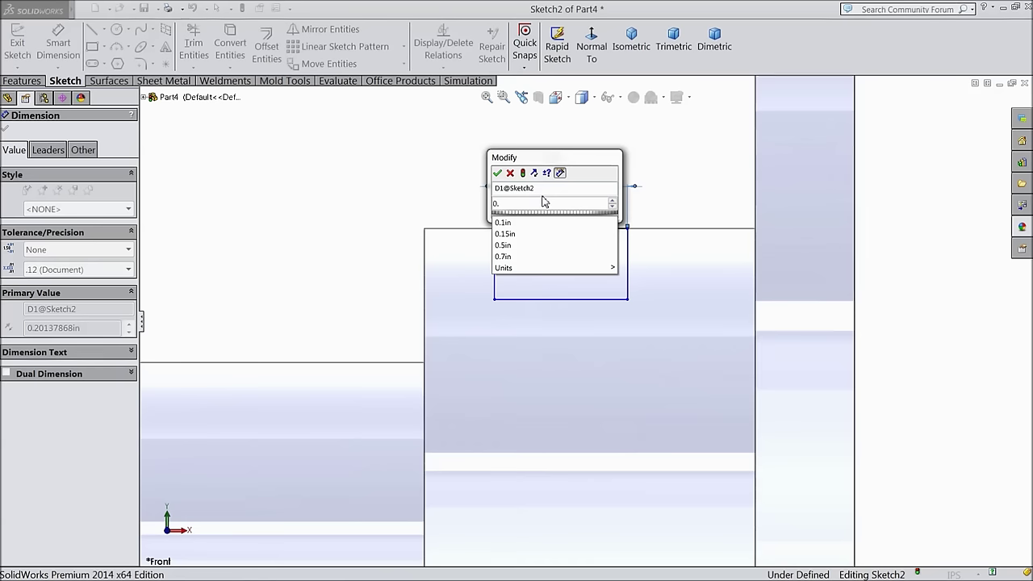
{"action": "type", "text": "1"}
{"action": "left_click", "coordinate": [497, 172]}
{"action": "left_click", "coordinate": [562, 267]}
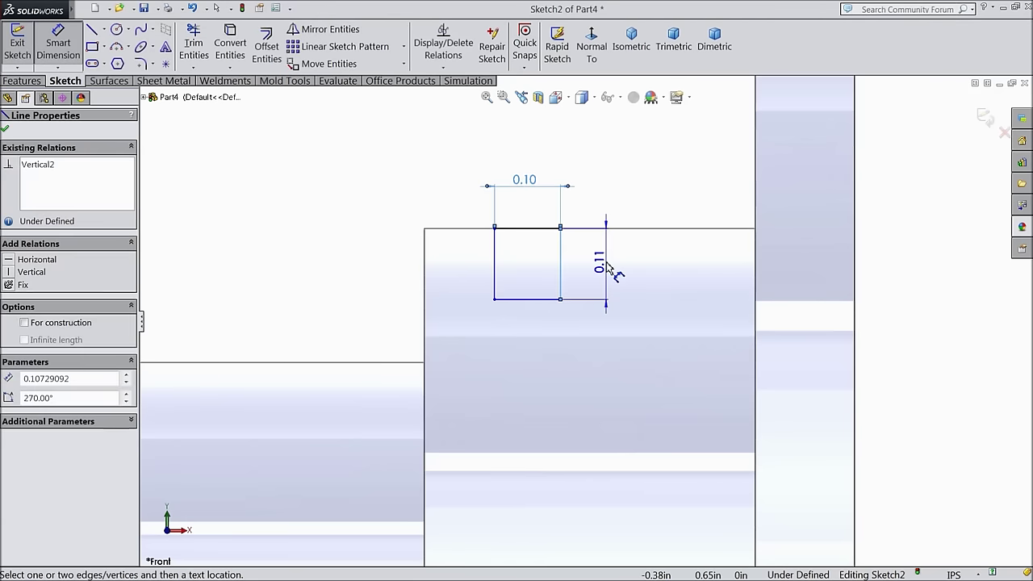
{"action": "left_click", "coordinate": [611, 270]}
{"action": "type", "text": "0.05"}
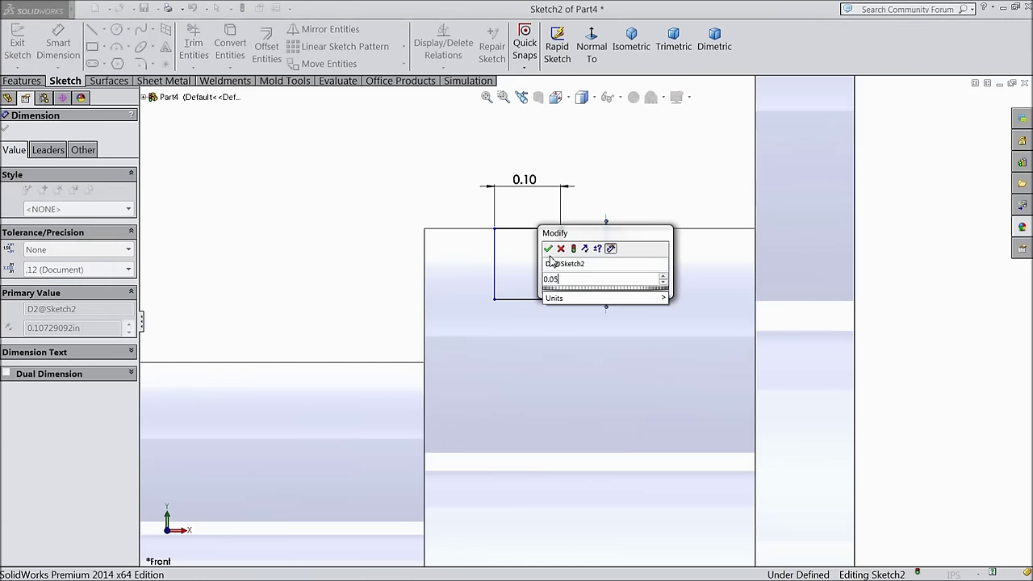
{"action": "left_click", "coordinate": [548, 251]}
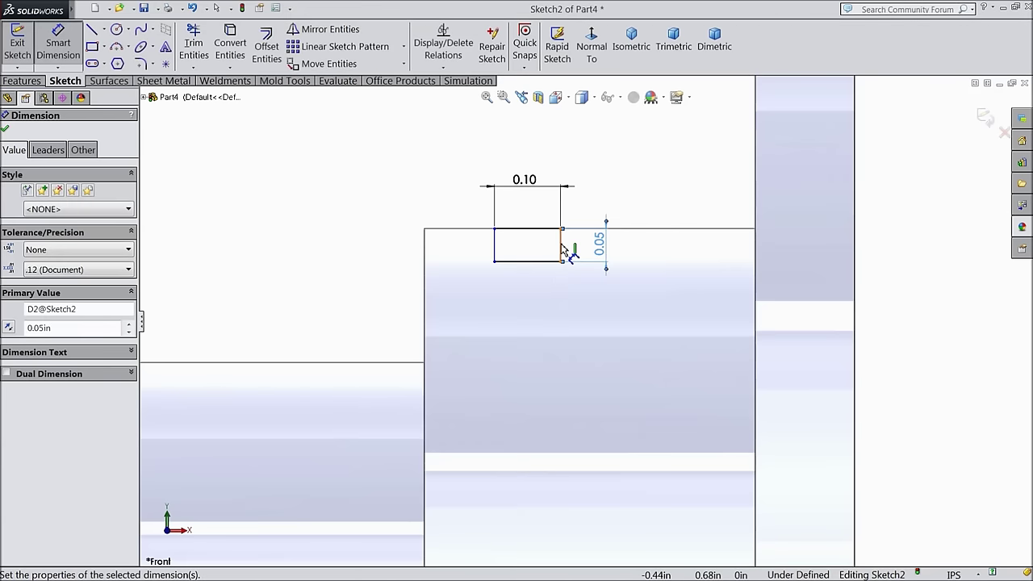
Locate the rectangle 0.3 from the flange's outer face, fully defining the sketch
{"action": "left_click", "coordinate": [562, 250]}
{"action": "left_click", "coordinate": [856, 268]}
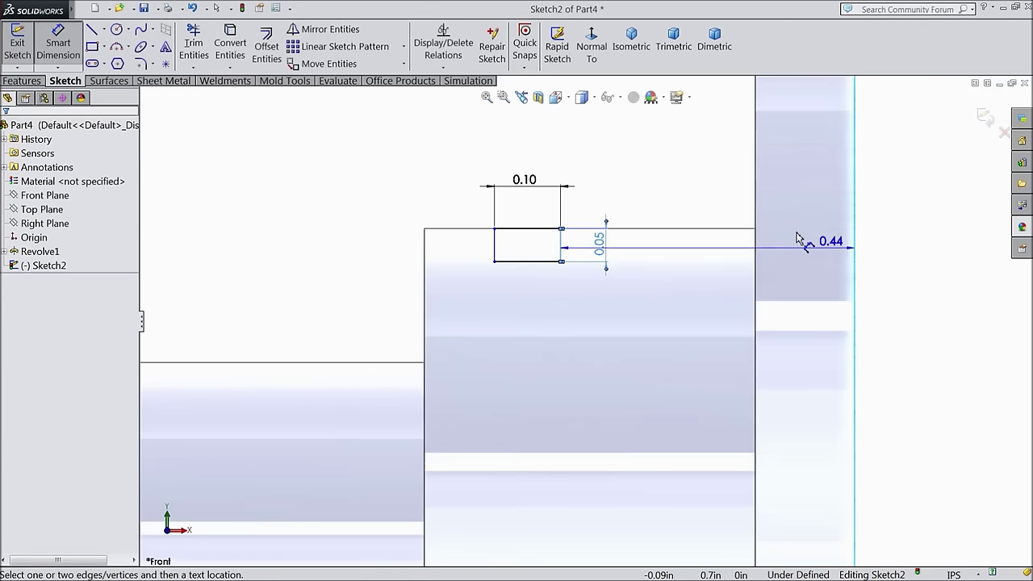
{"action": "left_click", "coordinate": [704, 155]}
{"action": "type", "text": "0.3"}
{"action": "left_click", "coordinate": [637, 129]}
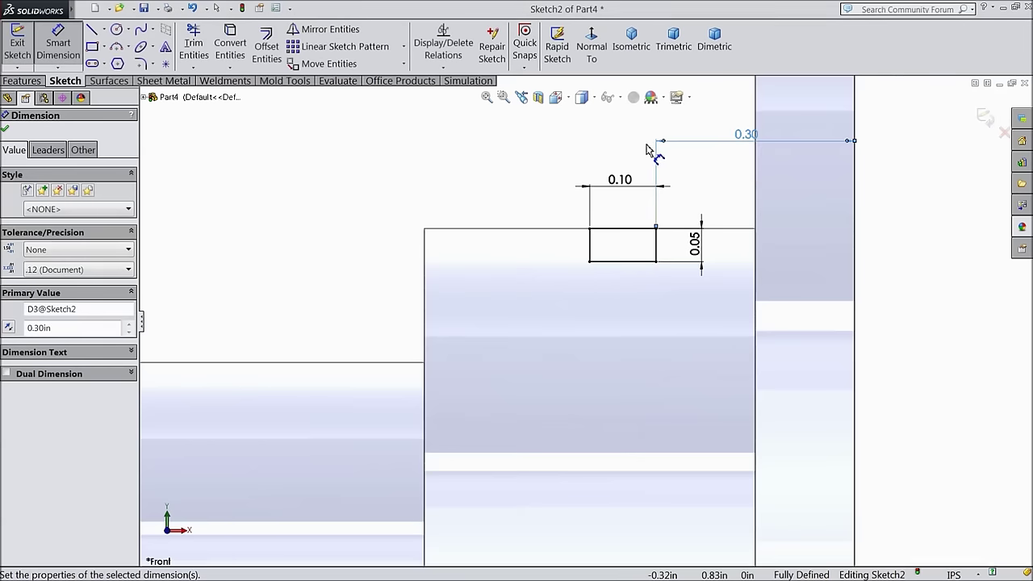
{"action": "left_click", "coordinate": [6, 132]}
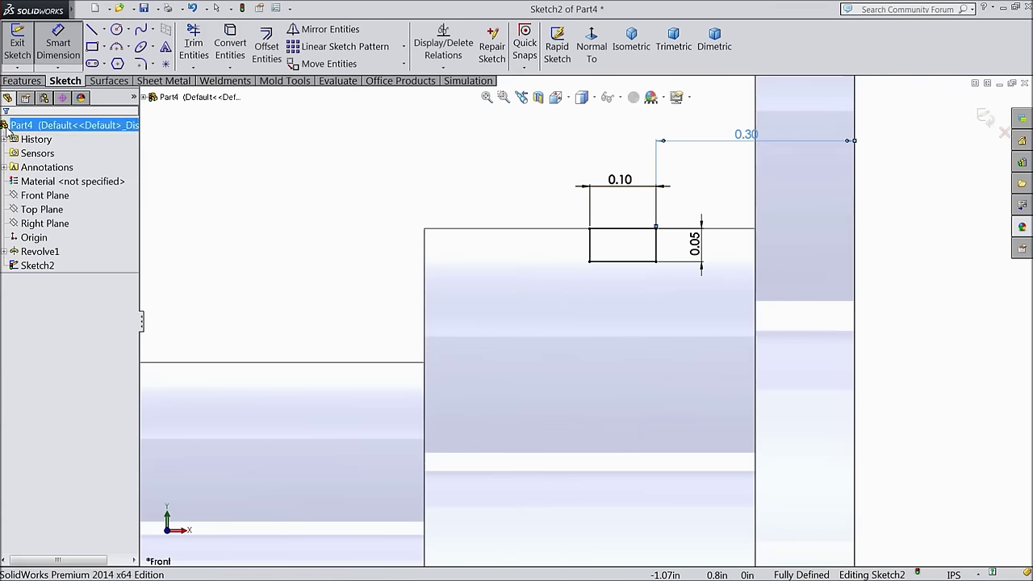
Draw a horizontal centerline along the part's axis past its left end
{"action": "left_click", "coordinate": [104, 29]}
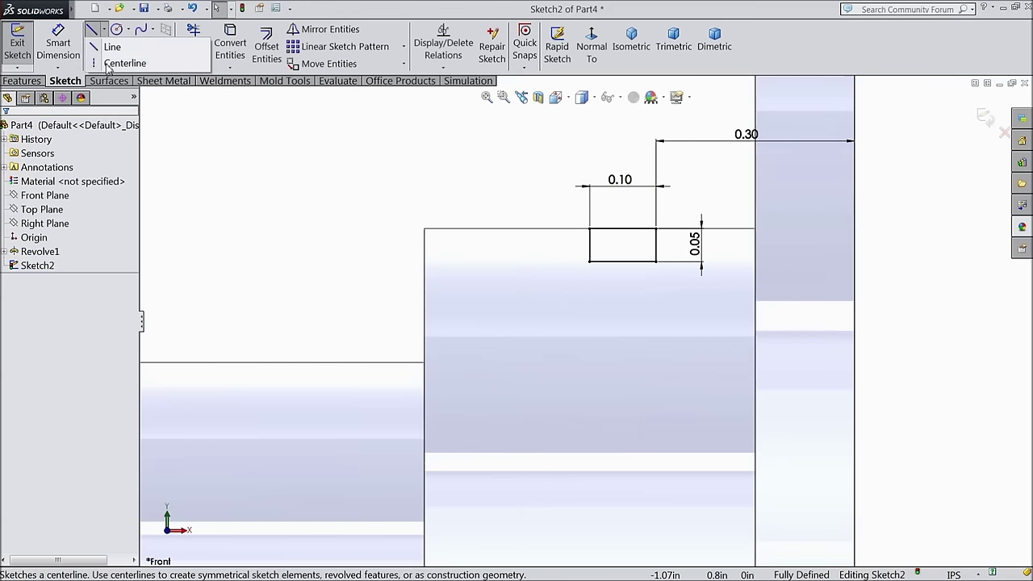
{"action": "left_click", "coordinate": [113, 63]}
{"action": "scroll", "coordinate": [293, 169], "scroll_direction": "up", "scroll_amount": 4}
{"action": "scroll", "coordinate": [548, 396], "scroll_direction": "down", "scroll_amount": 3}
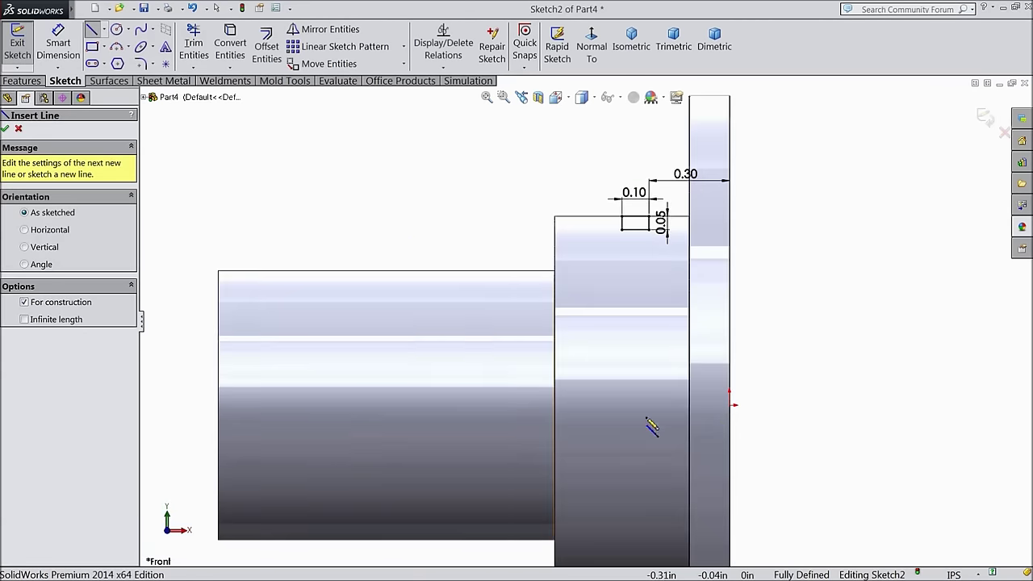
{"action": "left_click", "coordinate": [733, 403]}
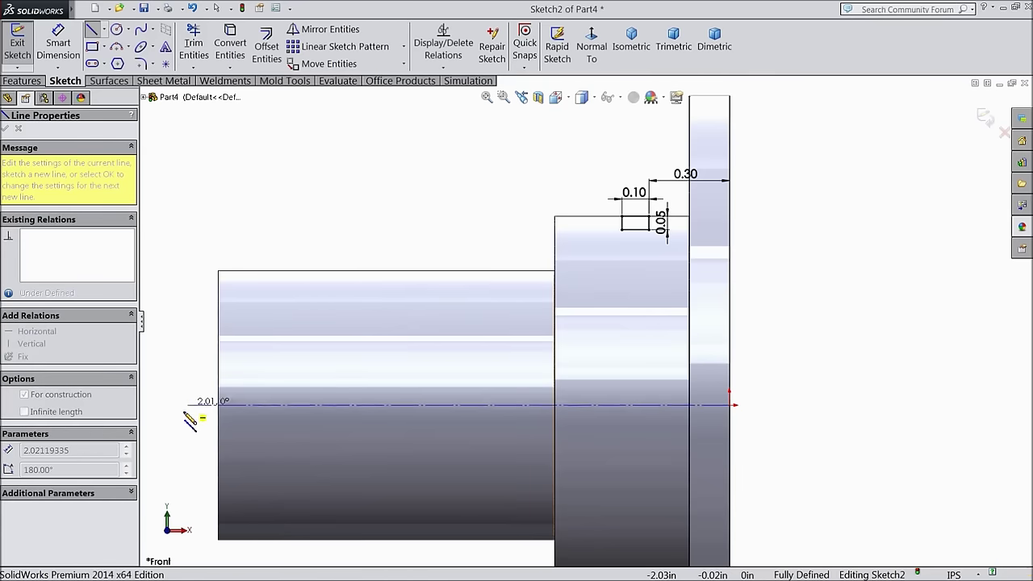
{"action": "left_click", "coordinate": [182, 404]}
{"action": "right_click", "coordinate": [190, 387]}
{"action": "left_click", "coordinate": [212, 105]}
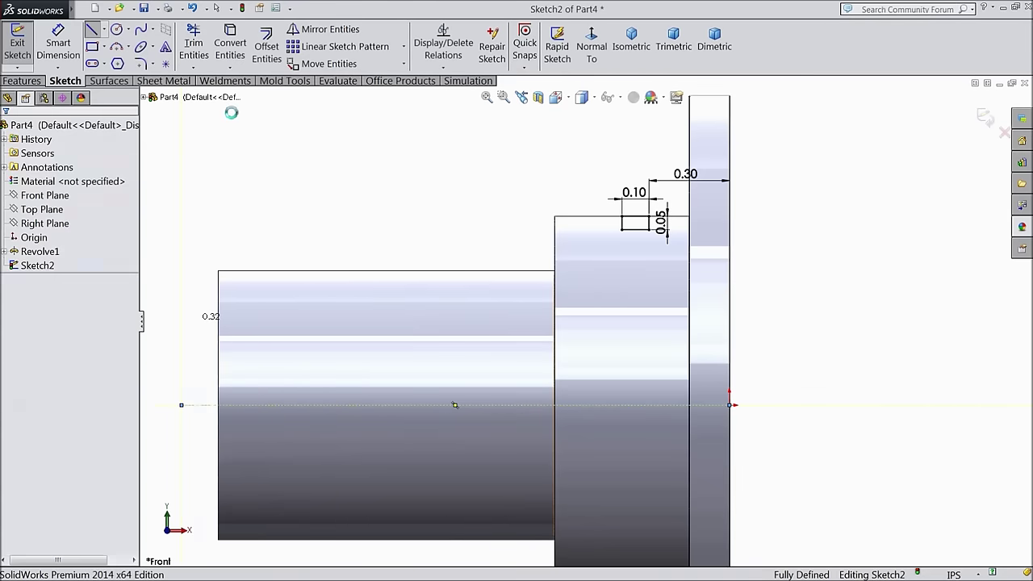
{"action": "left_click", "coordinate": [317, 404]}
{"action": "left_click", "coordinate": [342, 363]}
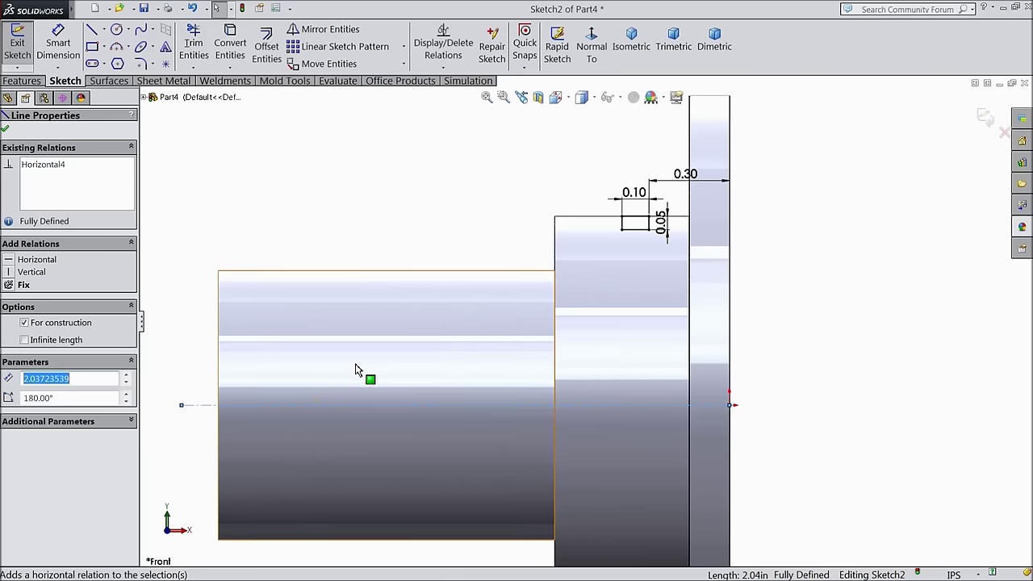
{"action": "left_click", "coordinate": [4, 129]}
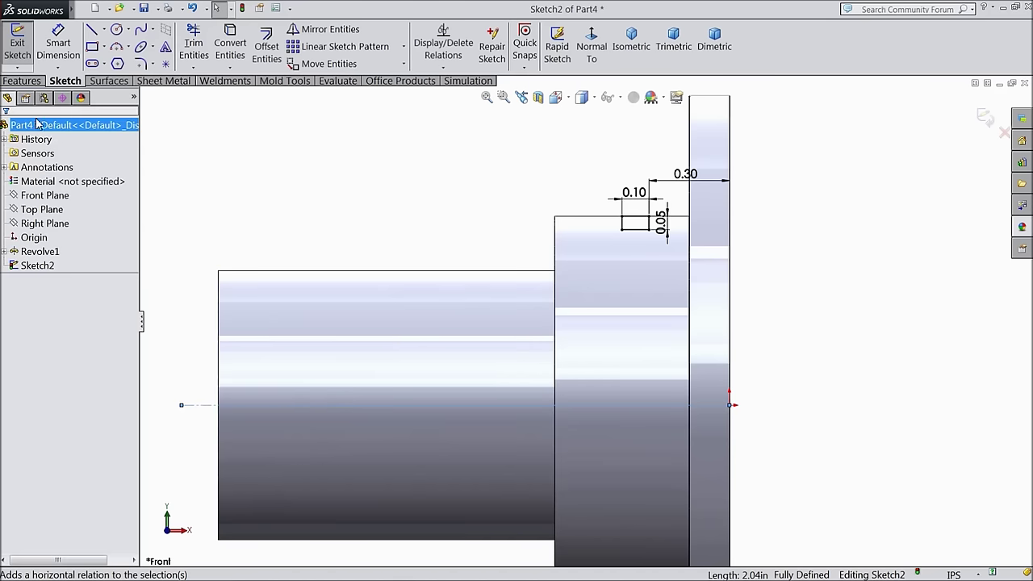
Revolve-cut the rectangle 360° about the centerline to form the groove Cut-Revolve1
{"action": "left_click", "coordinate": [22, 81]}
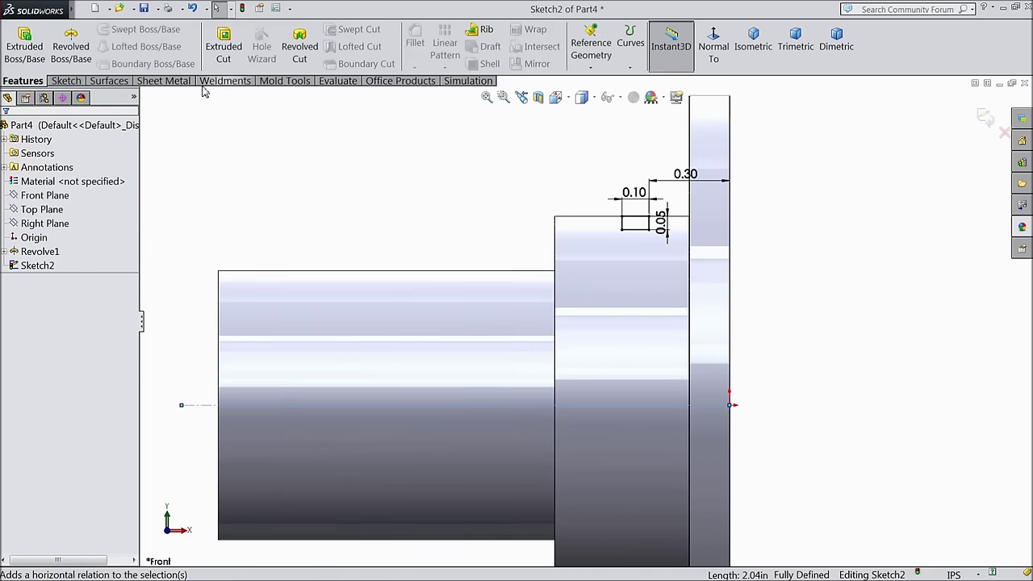
{"action": "left_click", "coordinate": [301, 53]}
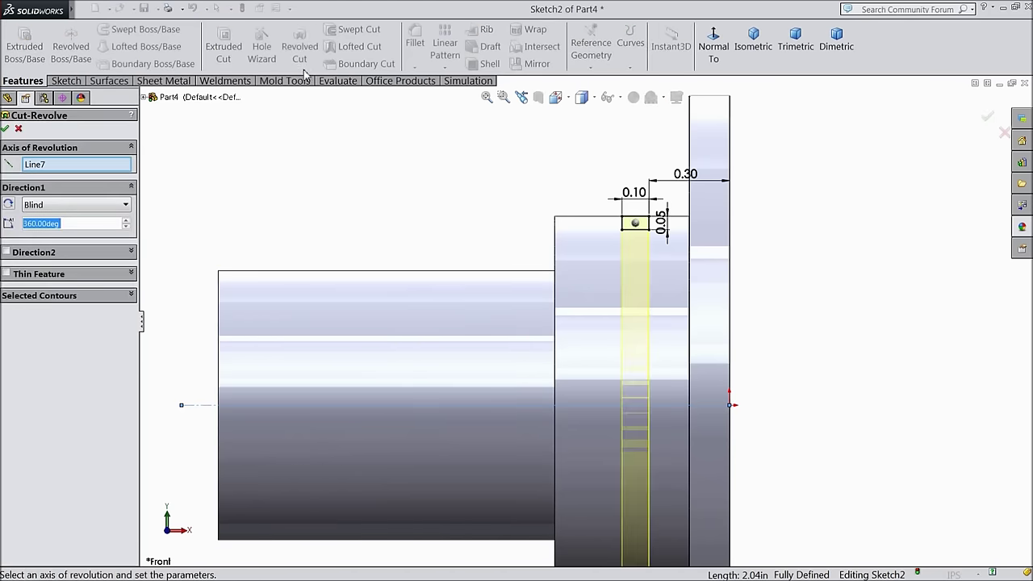
{"action": "scroll", "coordinate": [677, 371], "scroll_direction": "up", "scroll_amount": 3}
{"action": "scroll", "coordinate": [613, 299], "scroll_direction": "down", "scroll_amount": 3}
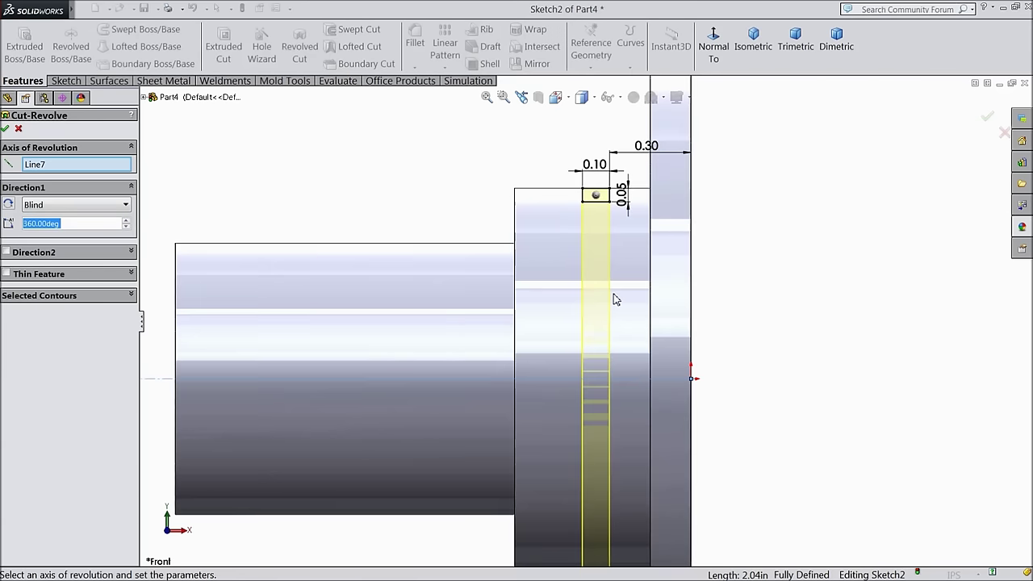
{"action": "scroll", "coordinate": [595, 348], "scroll_direction": "up", "scroll_amount": 2}
{"action": "scroll", "coordinate": [595, 323], "scroll_direction": "down", "scroll_amount": 3}
{"action": "scroll", "coordinate": [343, 289], "scroll_direction": "up", "scroll_amount": 2}
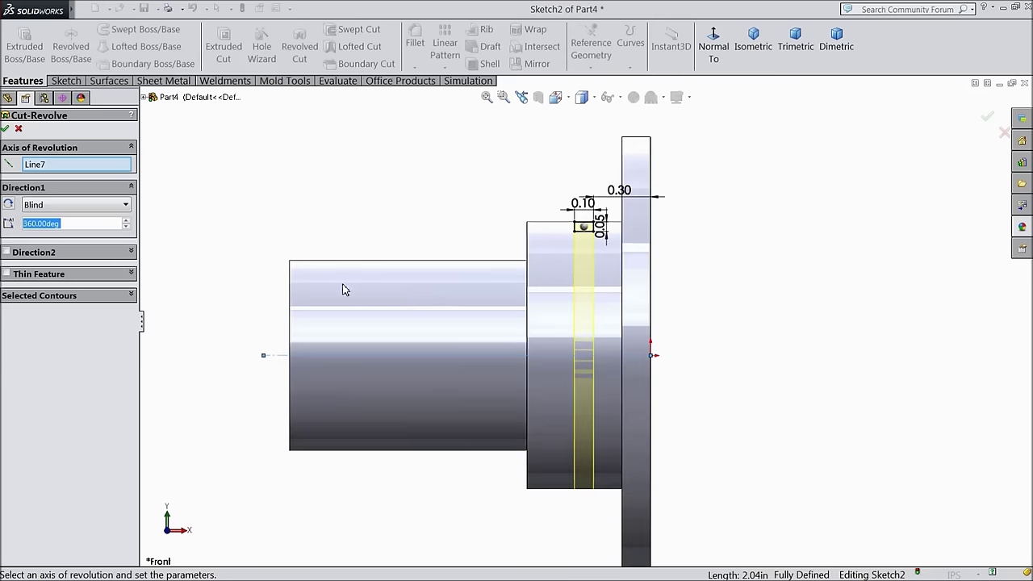
{"action": "left_click", "coordinate": [7, 129]}
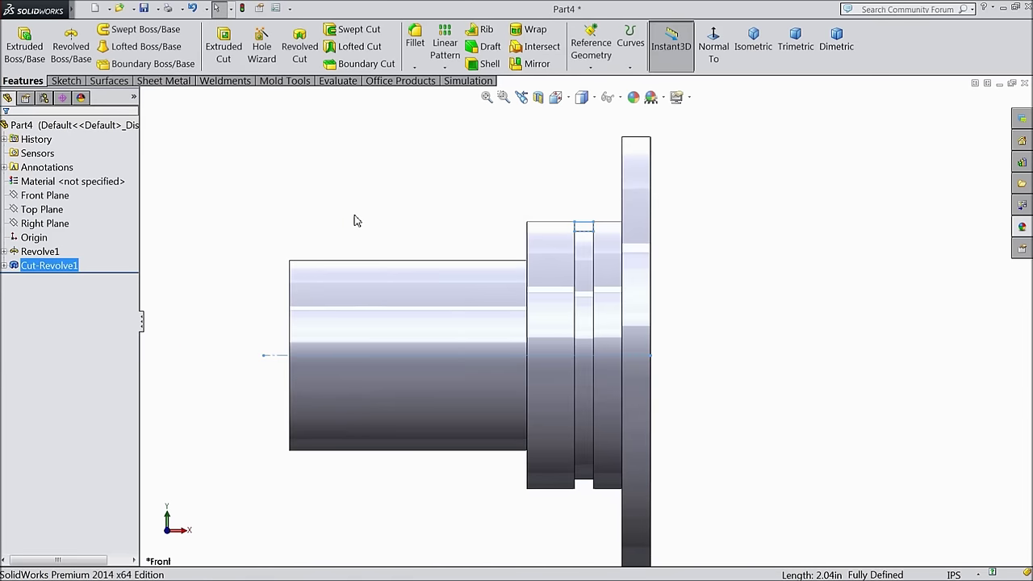
Fillet the groove's two side faces with a 0.01 in radius
{"action": "middle_click_drag", "start_coordinate": [398, 235], "coordinate": [418, 247]}
{"action": "scroll", "coordinate": [590, 267], "scroll_direction": "down", "scroll_amount": 3}
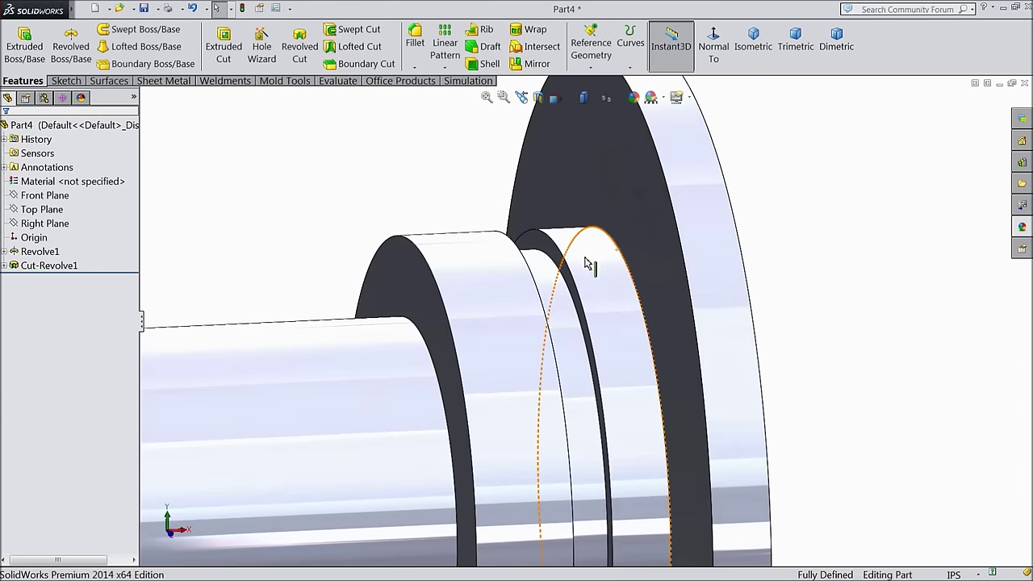
{"action": "scroll", "coordinate": [567, 278], "scroll_direction": "up", "scroll_amount": 1}
{"action": "scroll", "coordinate": [567, 278], "scroll_direction": "down", "scroll_amount": 4}
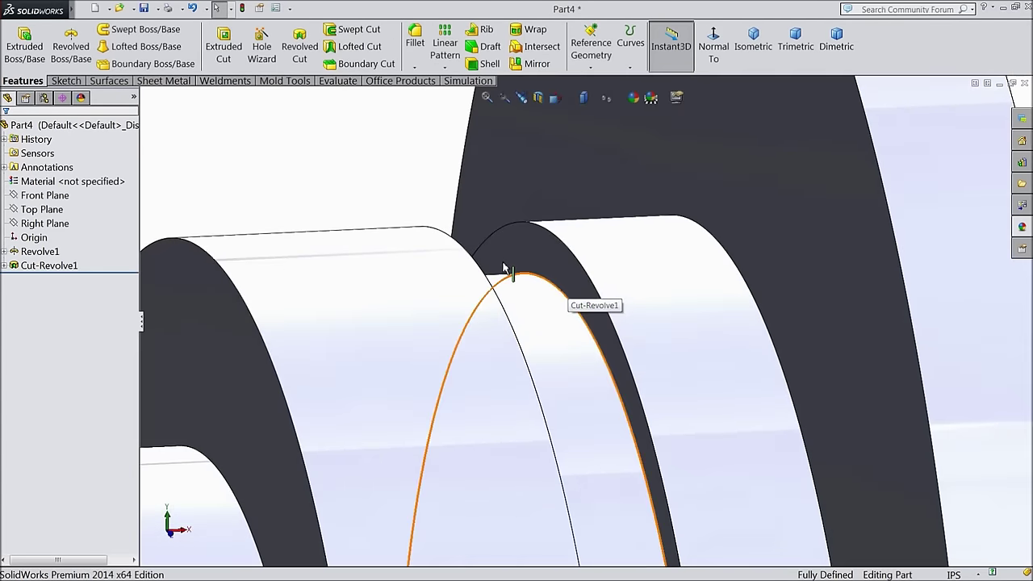
{"action": "left_click", "coordinate": [415, 44]}
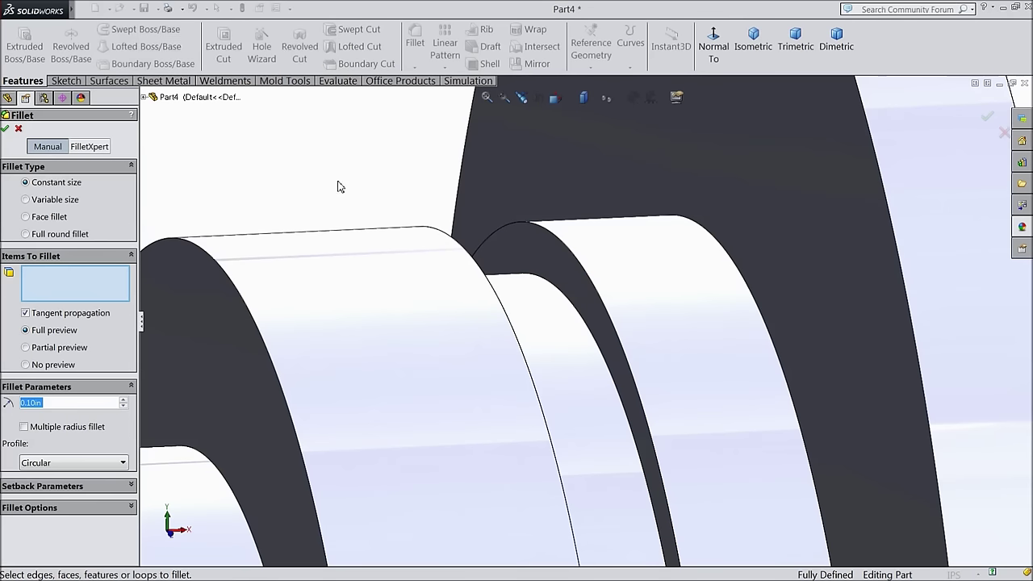
{"action": "type", "text": "0.01"}
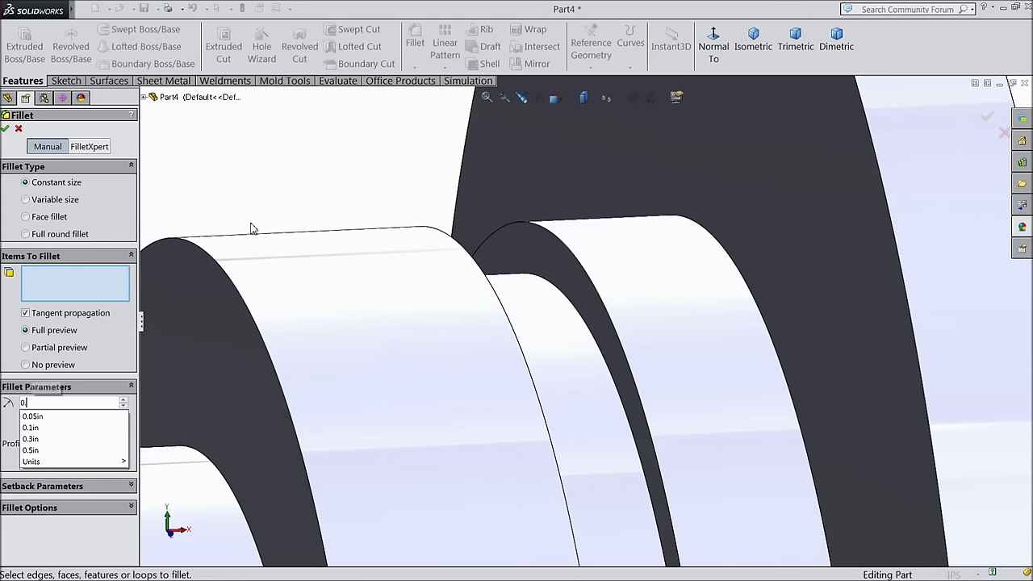
{"action": "left_click", "coordinate": [568, 271]}
{"action": "middle_click_drag", "start_coordinate": [572, 293], "coordinate": [521, 323]}
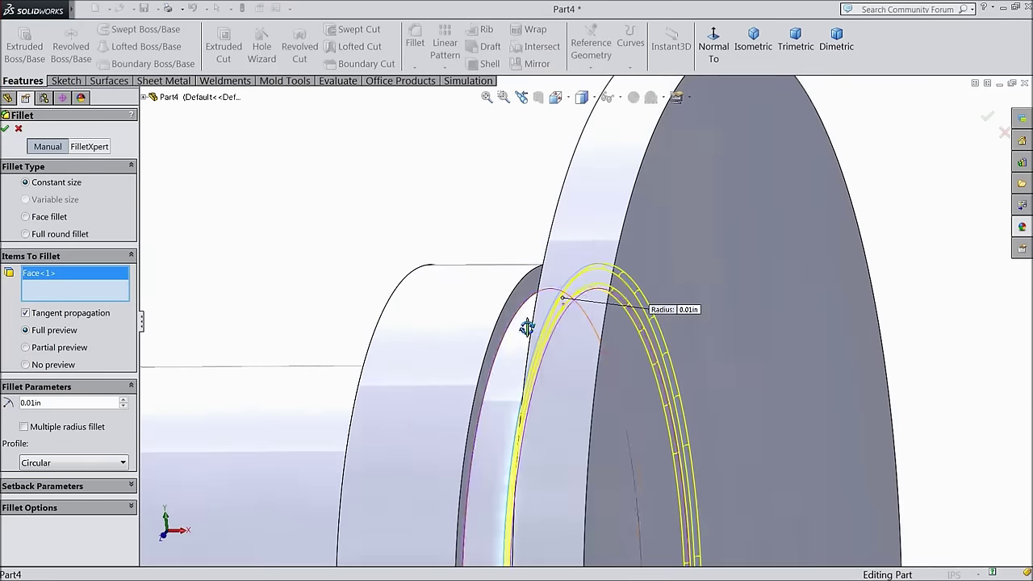
{"action": "left_click", "coordinate": [508, 315]}
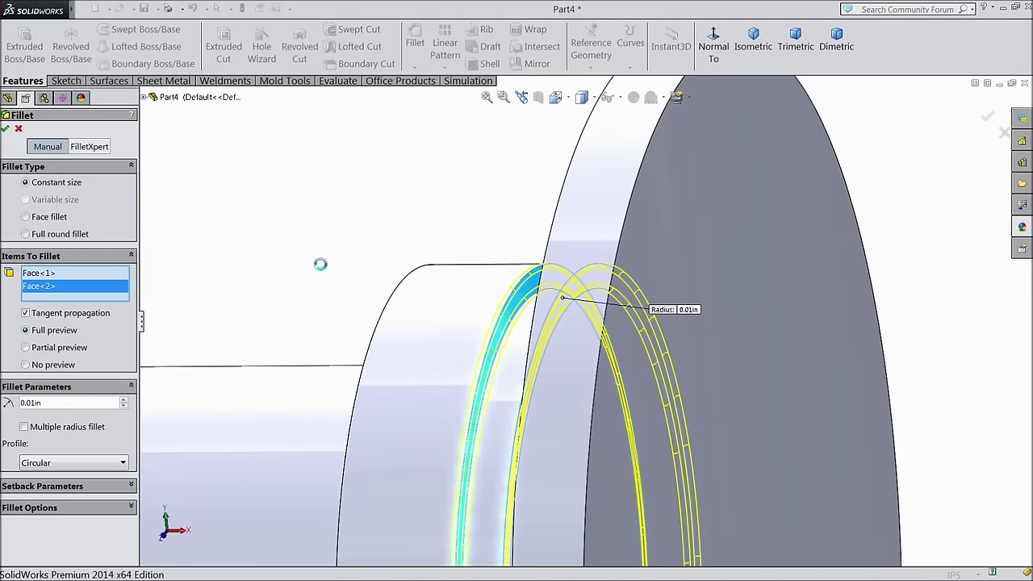
{"action": "key", "text": "Return"}
{"action": "scroll", "coordinate": [319, 271], "scroll_direction": "up", "scroll_amount": 8}
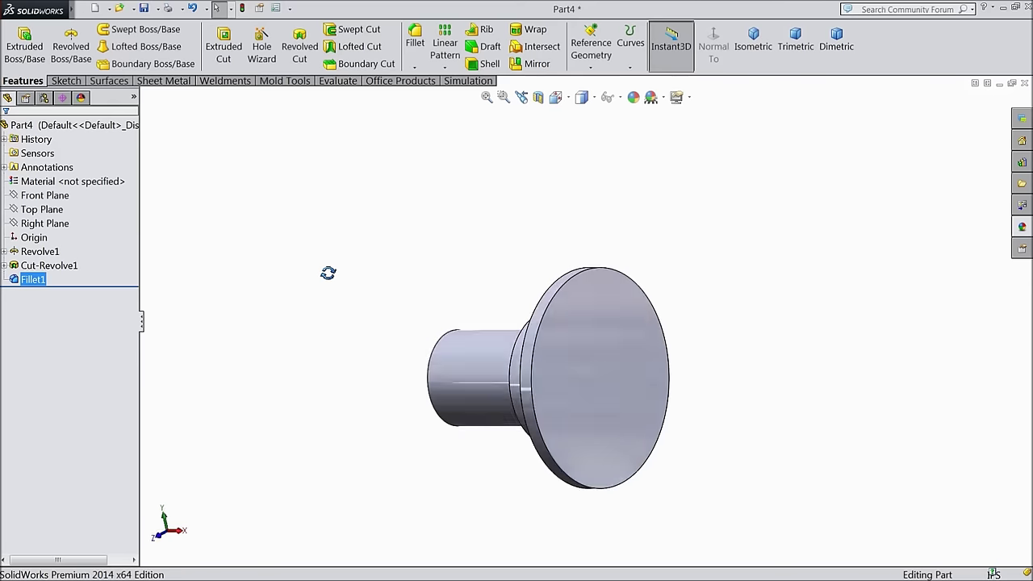
{"action": "middle_click_drag", "start_coordinate": [508, 390], "coordinate": [600, 388]}
Start a sketch on the flange's large face and draw a circle centred on the origin
{"action": "left_click", "coordinate": [609, 375]}
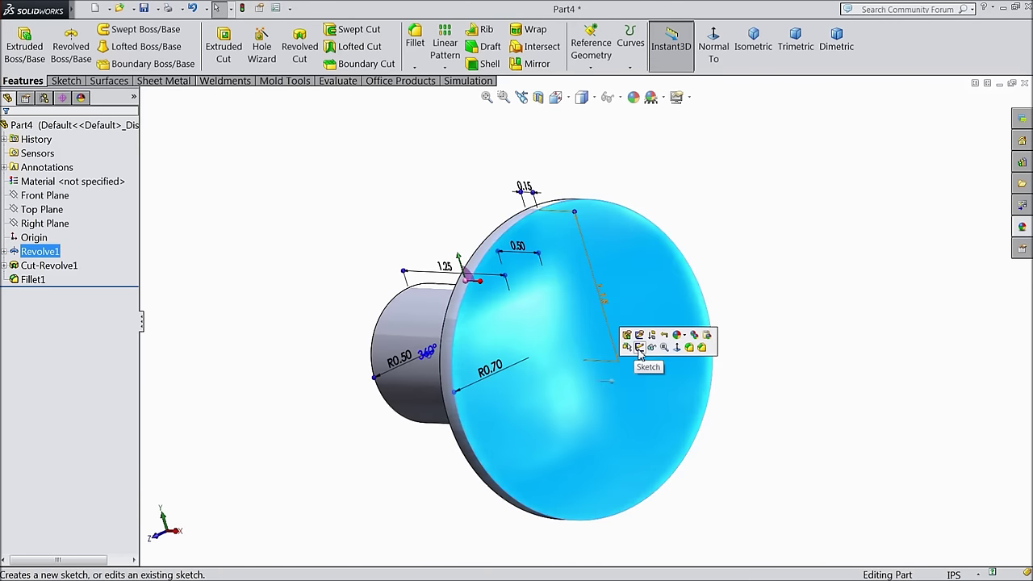
{"action": "left_click", "coordinate": [640, 362]}
{"action": "left_click", "coordinate": [713, 40]}
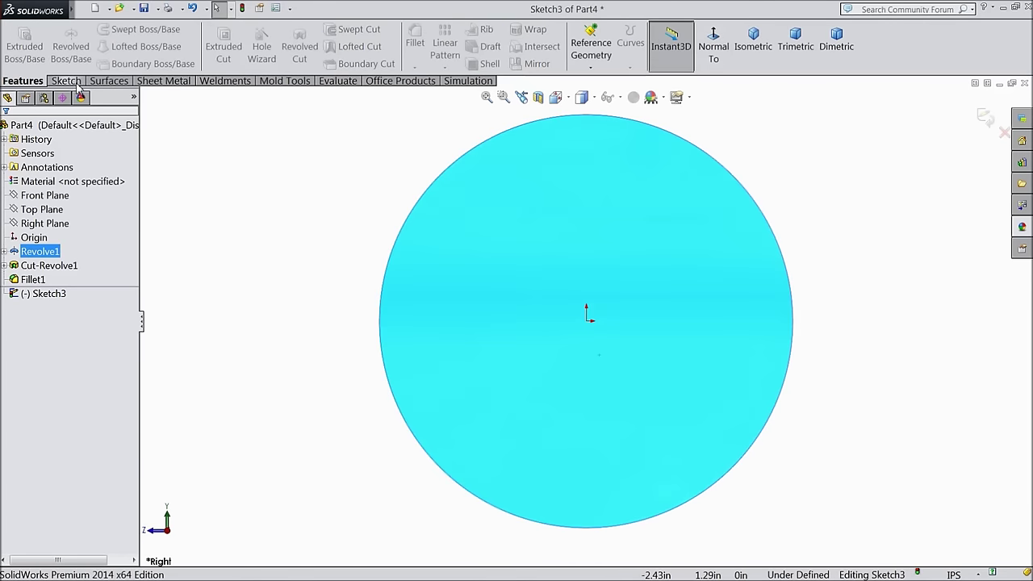
{"action": "left_click", "coordinate": [84, 82]}
{"action": "left_click", "coordinate": [116, 31]}
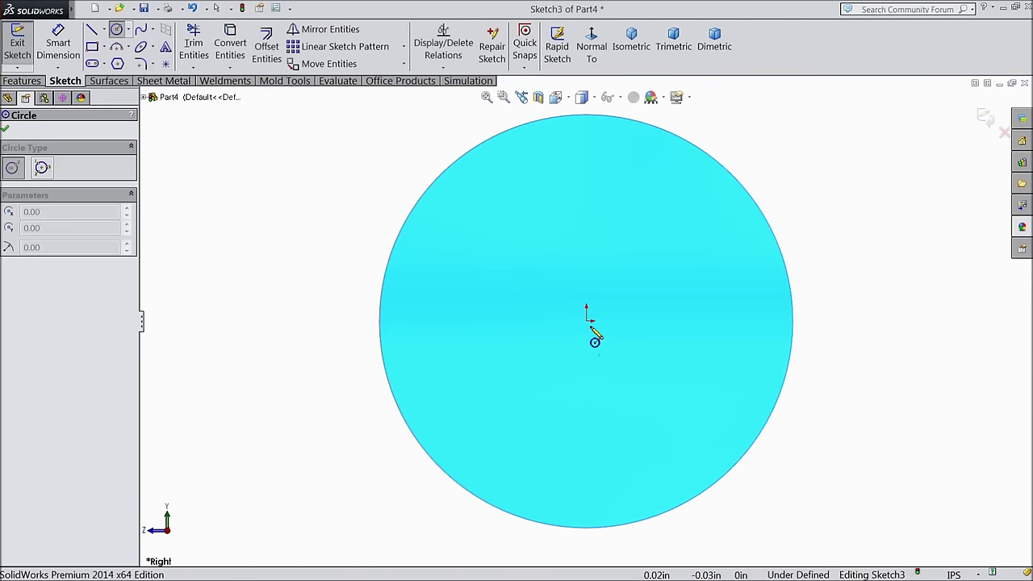
{"action": "left_click", "coordinate": [586, 320]}
{"action": "left_click", "coordinate": [471, 273]}
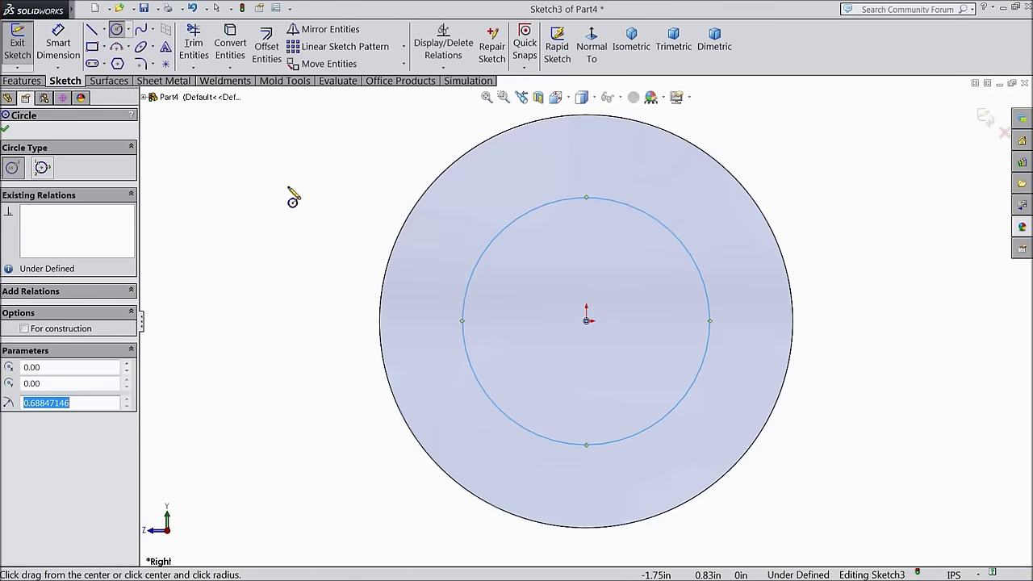
Dimension the circle's diameter to 0.75
{"action": "left_click", "coordinate": [58, 47]}
{"action": "left_click", "coordinate": [473, 320]}
{"action": "left_click", "coordinate": [334, 319]}
{"action": "type", "text": "0.75"}
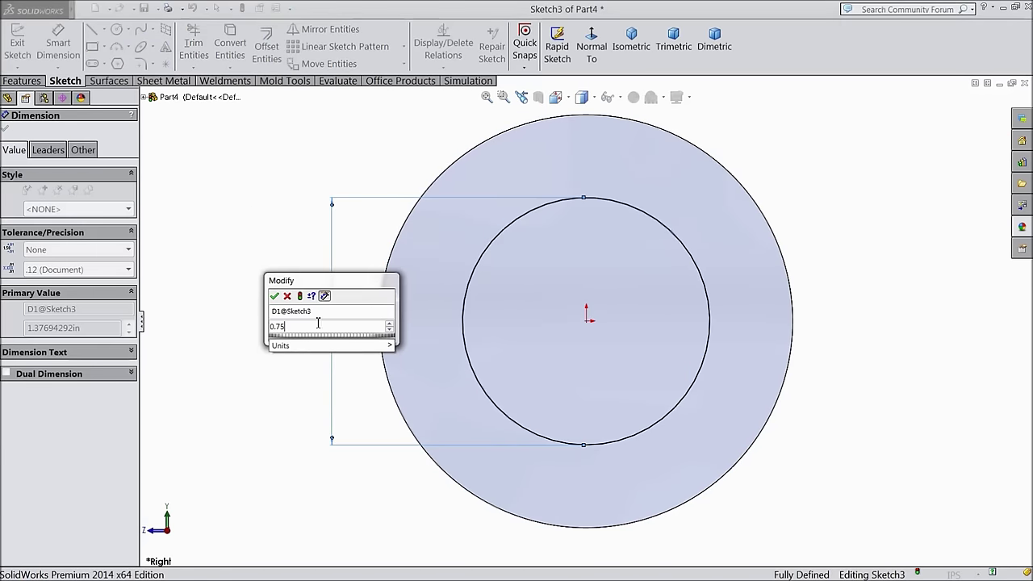
{"action": "left_click", "coordinate": [274, 297]}
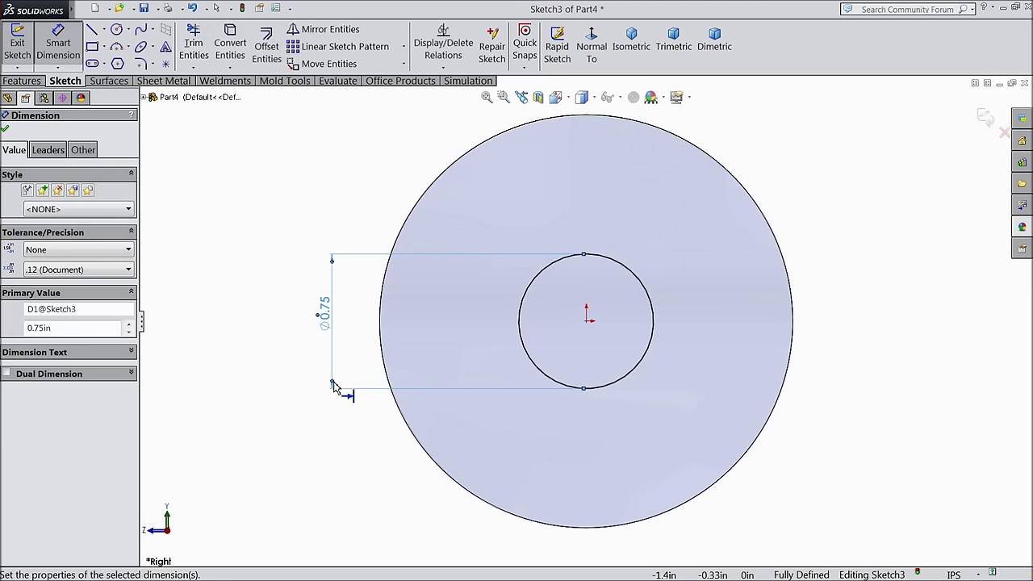
Change the diameter to 1.5, then restore it to 0.75 and close the sketch dimensioning
{"action": "double_click", "coordinate": [325, 316]}
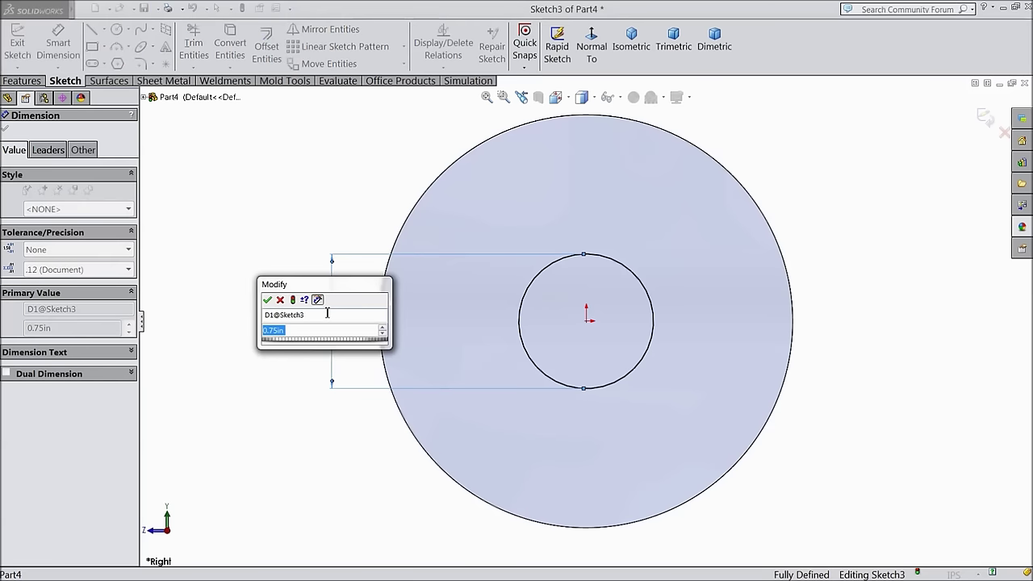
{"action": "type", "text": "1."}
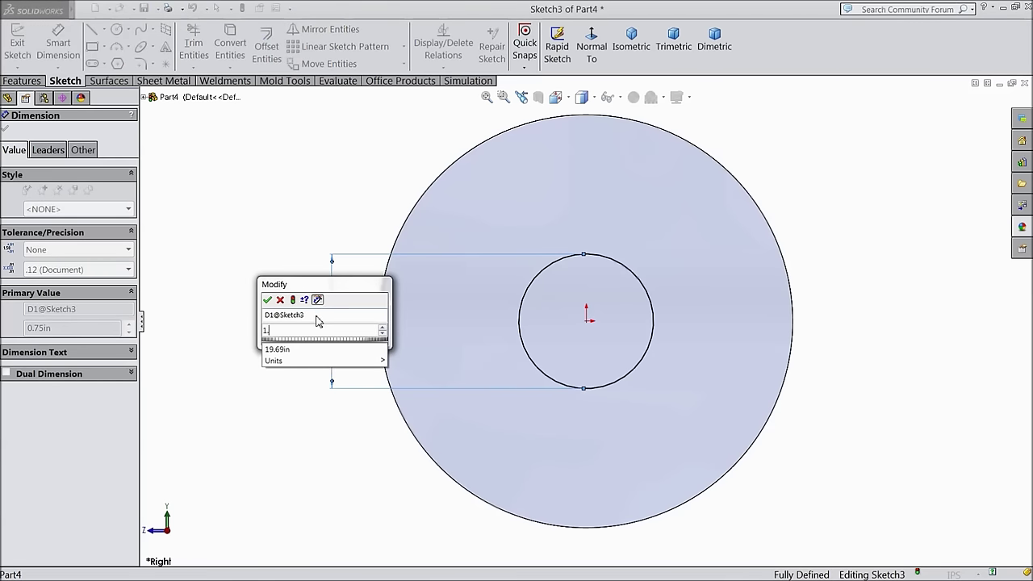
{"action": "type", "text": "5"}
{"action": "left_click", "coordinate": [267, 301]}
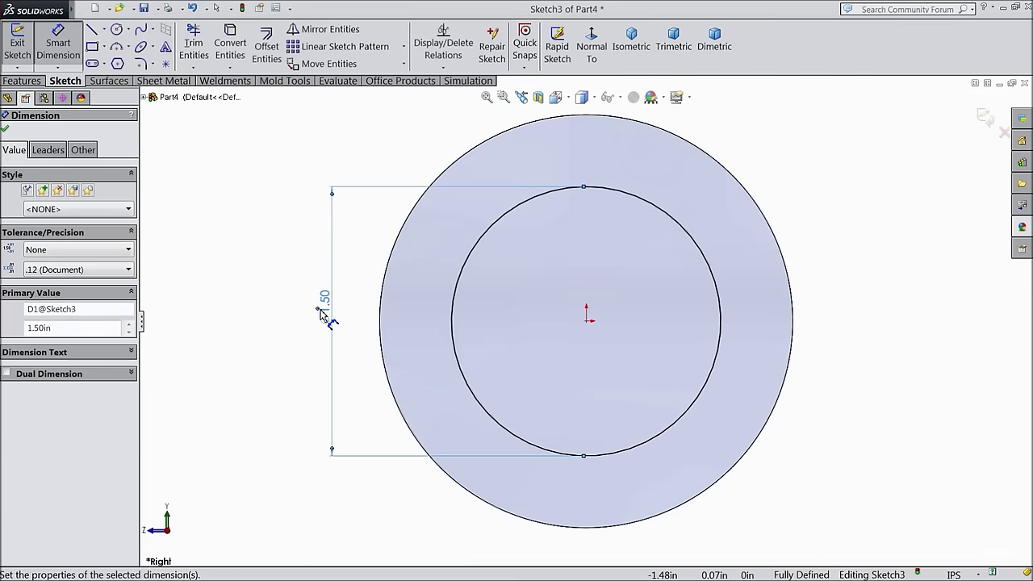
{"action": "mouse_move", "coordinate": [309, 314]}
{"action": "middle_mouse_down"}
{"action": "mouse_move", "coordinate": [415, 336]}
{"action": "mouse_move", "coordinate": [327, 312]}
{"action": "middle_mouse_up"}
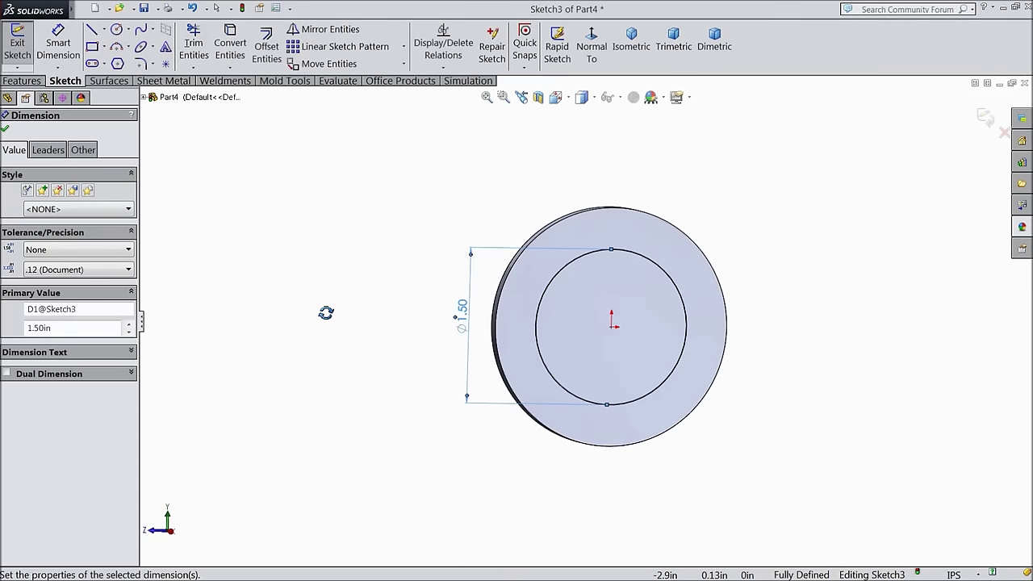
{"action": "double_click", "coordinate": [464, 311]}
{"action": "type", "text": "0.75"}
{"action": "left_click", "coordinate": [411, 296]}
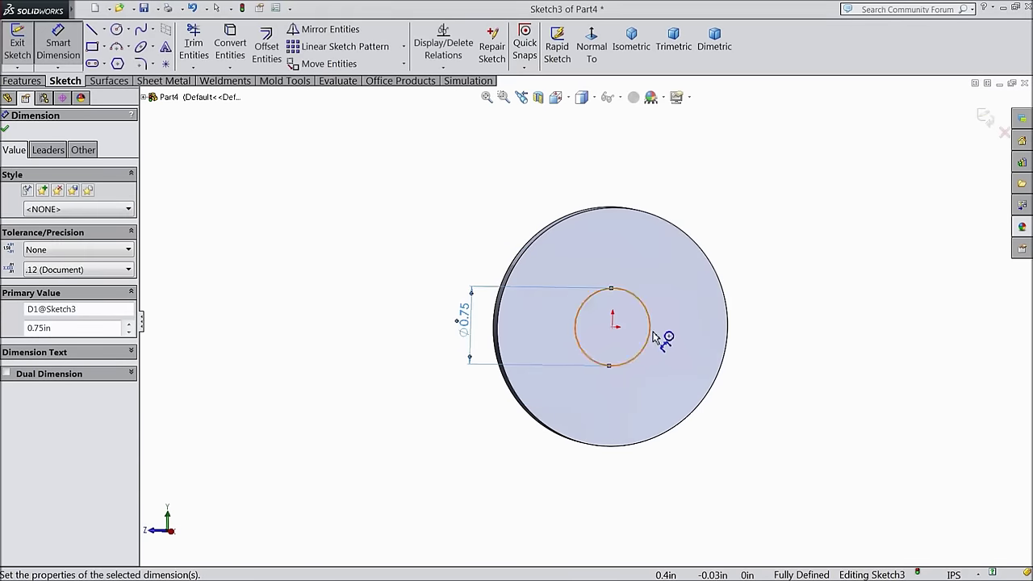
{"action": "scroll", "coordinate": [656, 339], "scroll_direction": "down", "scroll_amount": 3}
{"action": "left_click", "coordinate": [7, 131]}
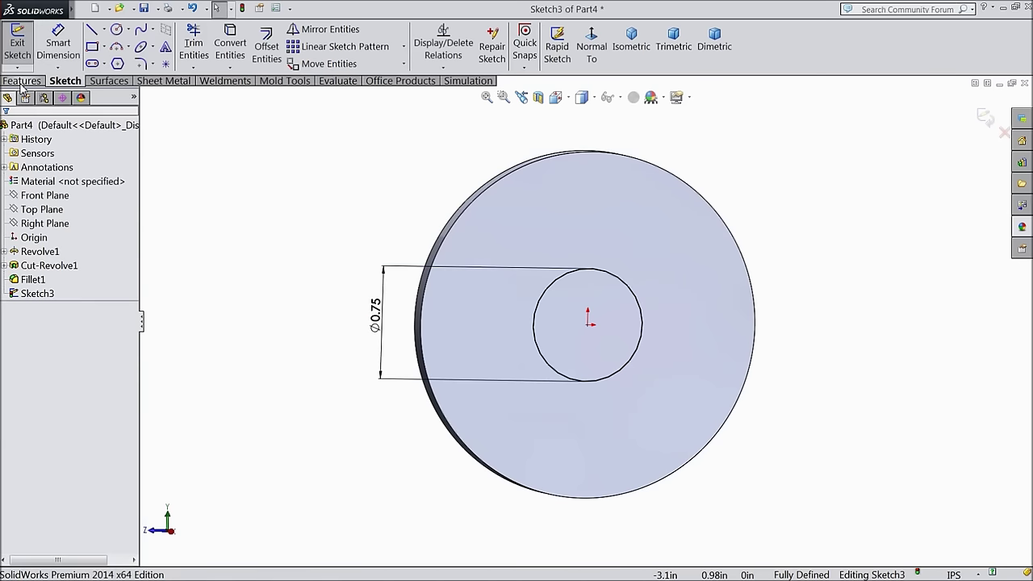
Cut the Ø0.75 circle 1.75 in deep (Blind) into the flange face
{"action": "left_click", "coordinate": [22, 81]}
{"action": "left_click", "coordinate": [224, 49]}
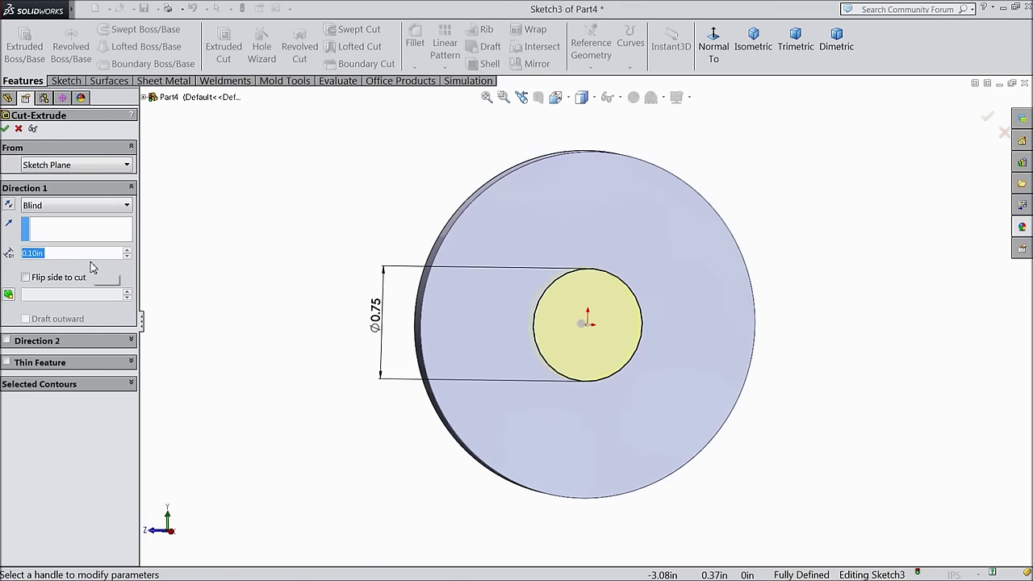
{"action": "type", "text": "1.75"}
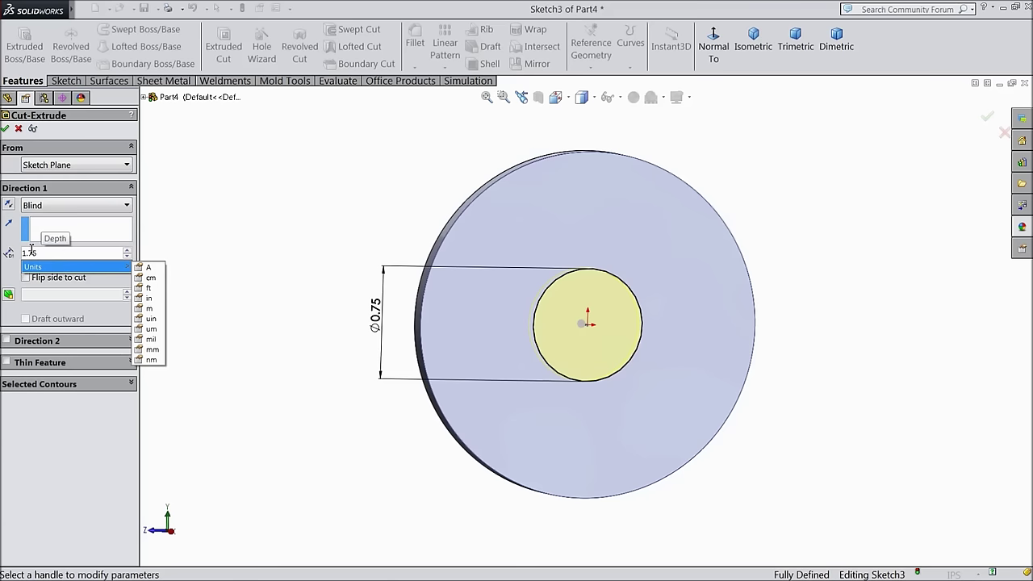
{"action": "key", "text": "Return"}
{"action": "middle_click_drag", "start_coordinate": [277, 253], "coordinate": [354, 280]}
{"action": "left_click", "coordinate": [6, 129]}
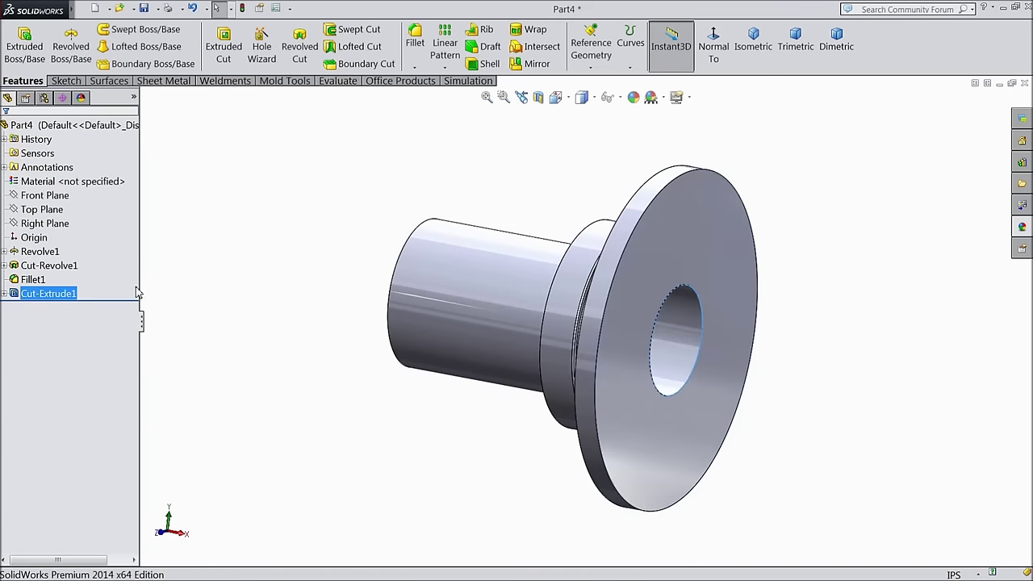
Chamfer the bore's circular edge 0.10 in at 45°
{"action": "left_click", "coordinate": [415, 39]}
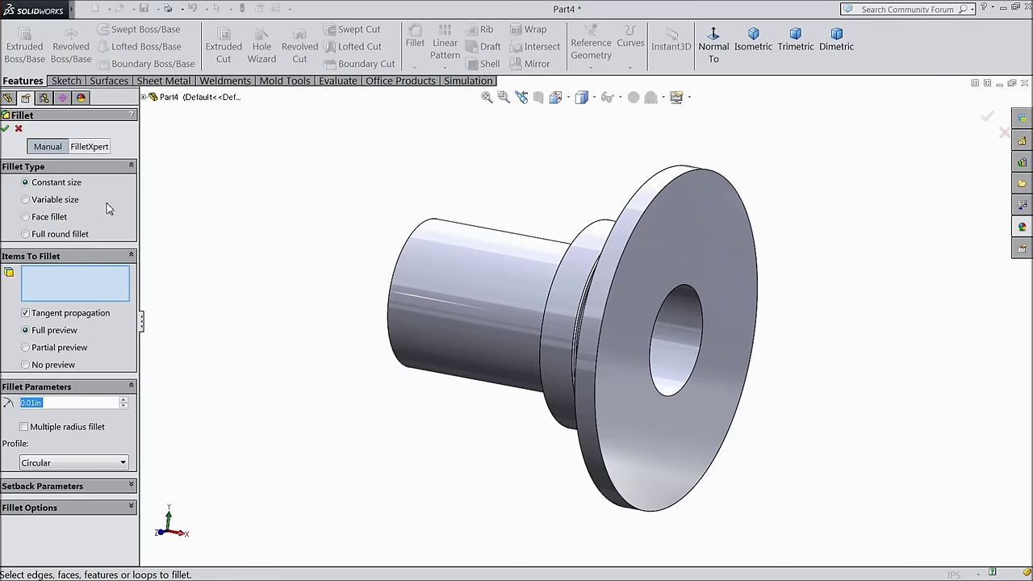
{"action": "left_click", "coordinate": [18, 129]}
{"action": "left_click", "coordinate": [415, 67]}
{"action": "left_click", "coordinate": [432, 98]}
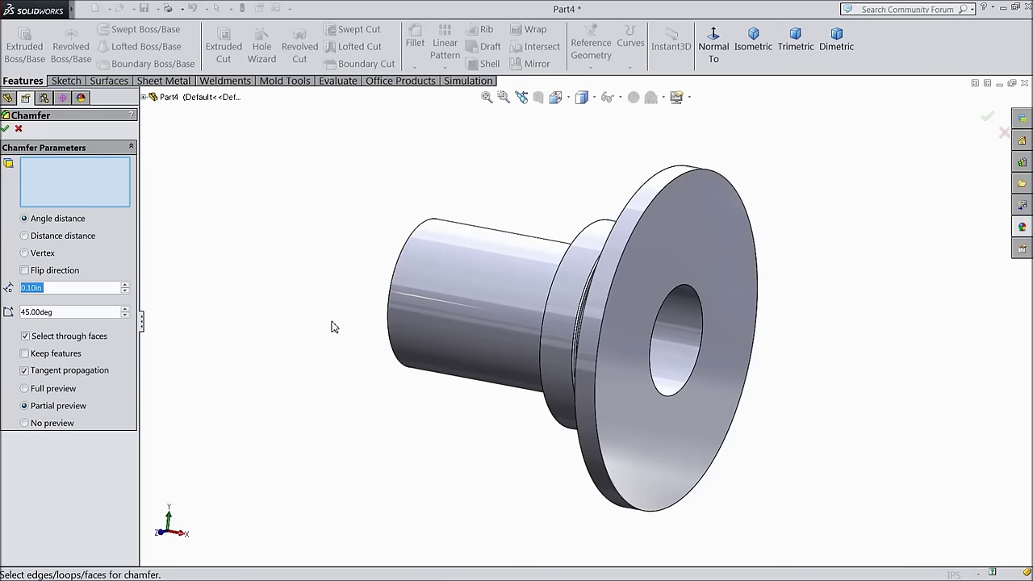
{"action": "key", "text": "ctrl+4"}
{"action": "scroll", "coordinate": [509, 342], "scroll_direction": "up", "scroll_amount": 3}
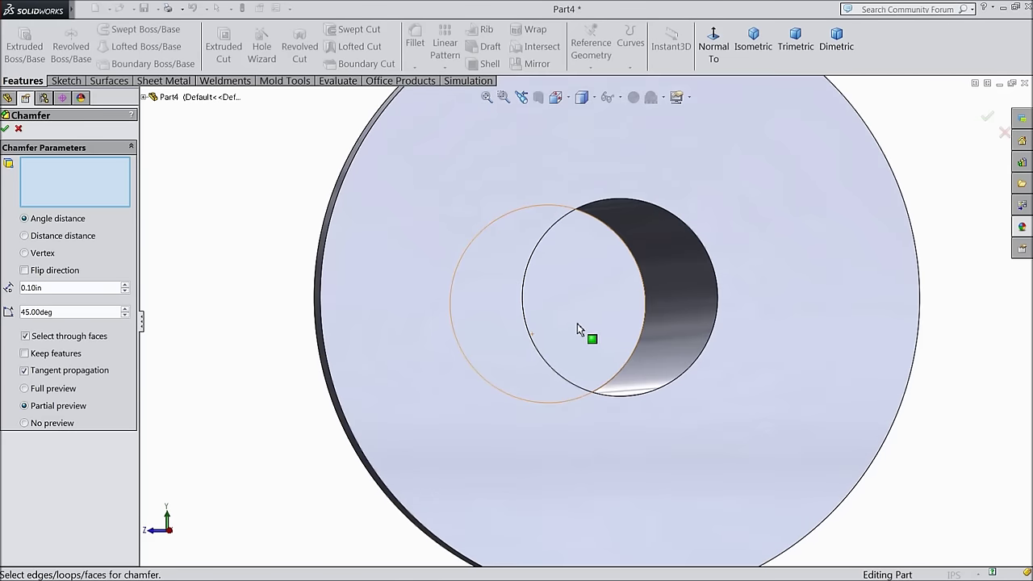
{"action": "left_click", "coordinate": [641, 338]}
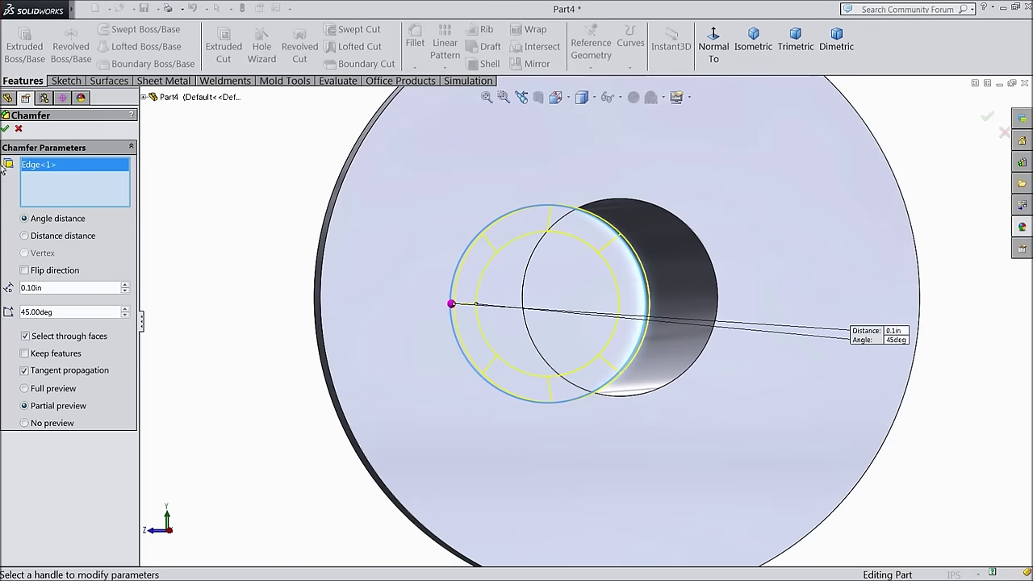
{"action": "left_click", "coordinate": [6, 129]}
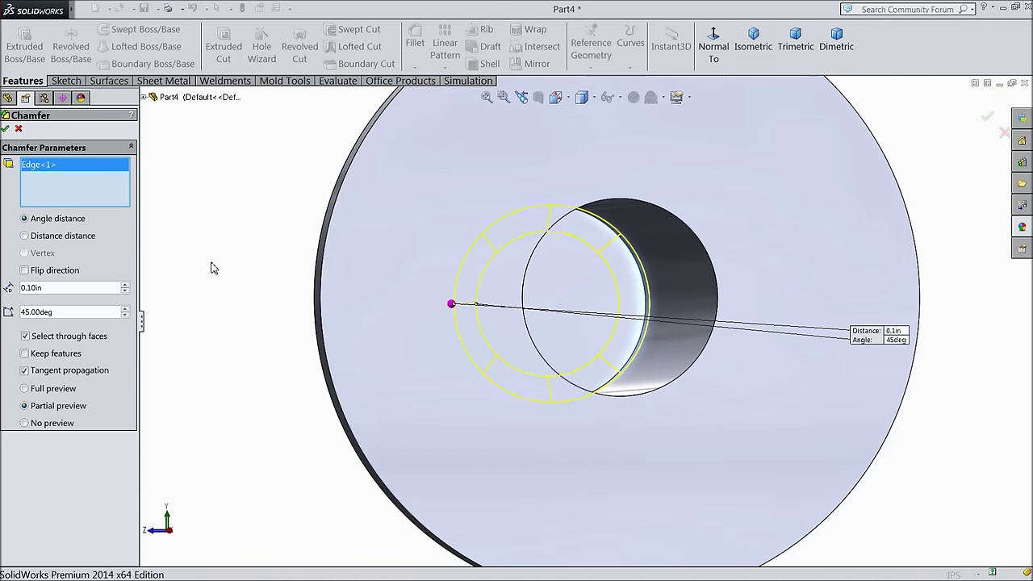
Zoom to fit and turn the selected flange face toward the viewer
{"action": "key", "text": "f"}
{"action": "left_click", "coordinate": [500, 331]}
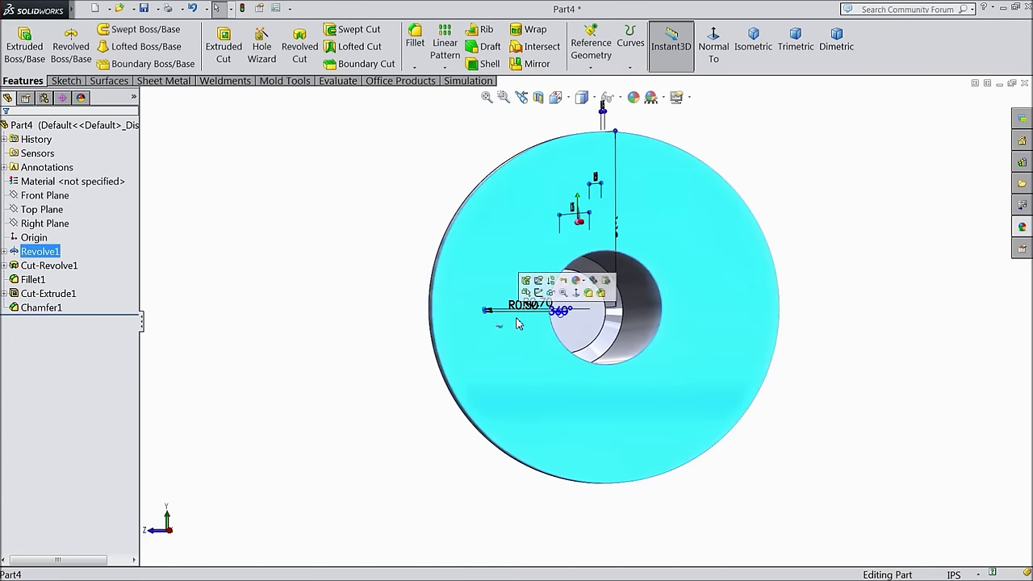
{"action": "left_click", "coordinate": [718, 61]}
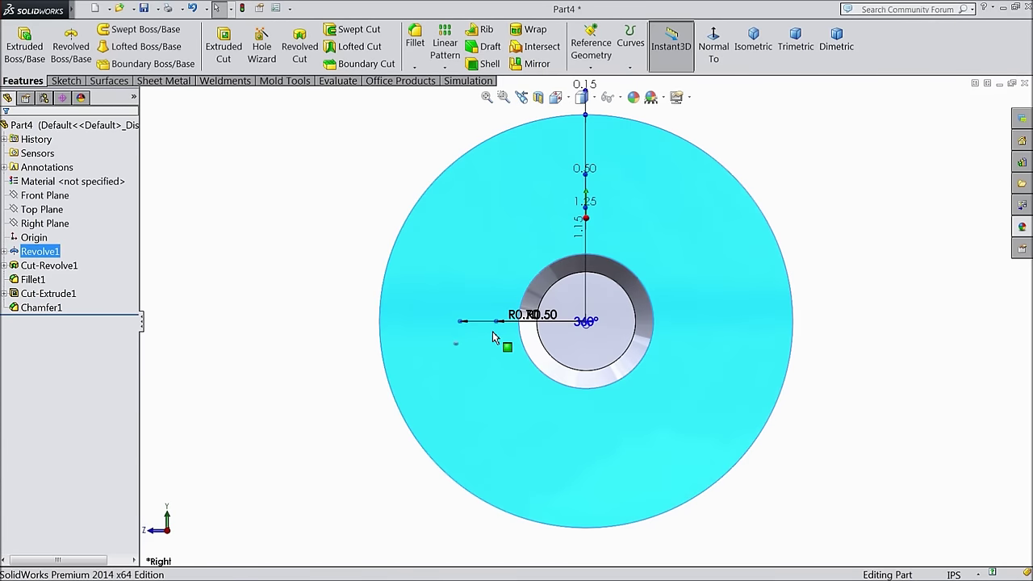
Define an ANSI Inch #6 Socket Countersunk Head Cap hole, Close fit, Through All, on the flange face
{"action": "left_click", "coordinate": [261, 57]}
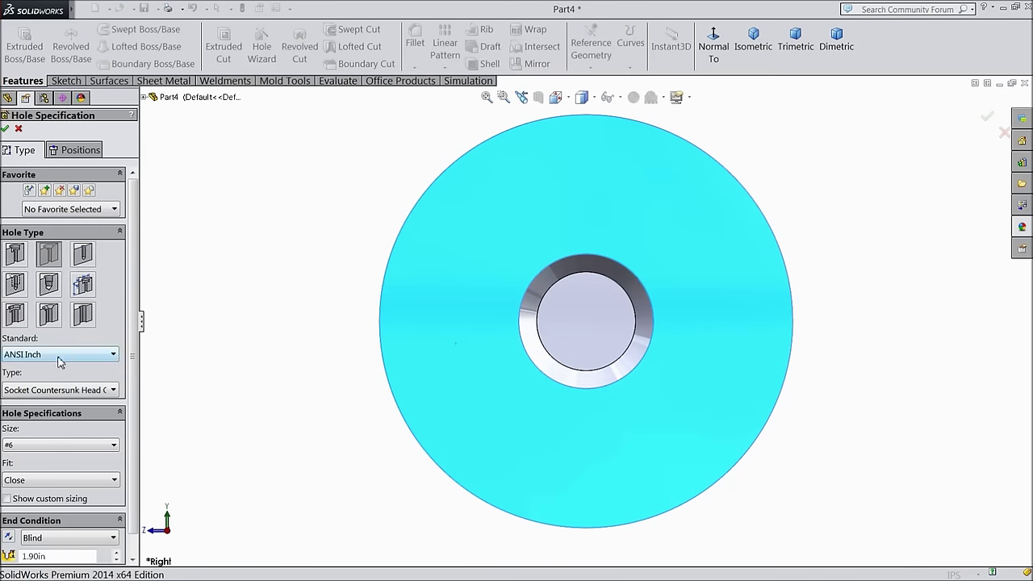
{"action": "left_click", "coordinate": [91, 391]}
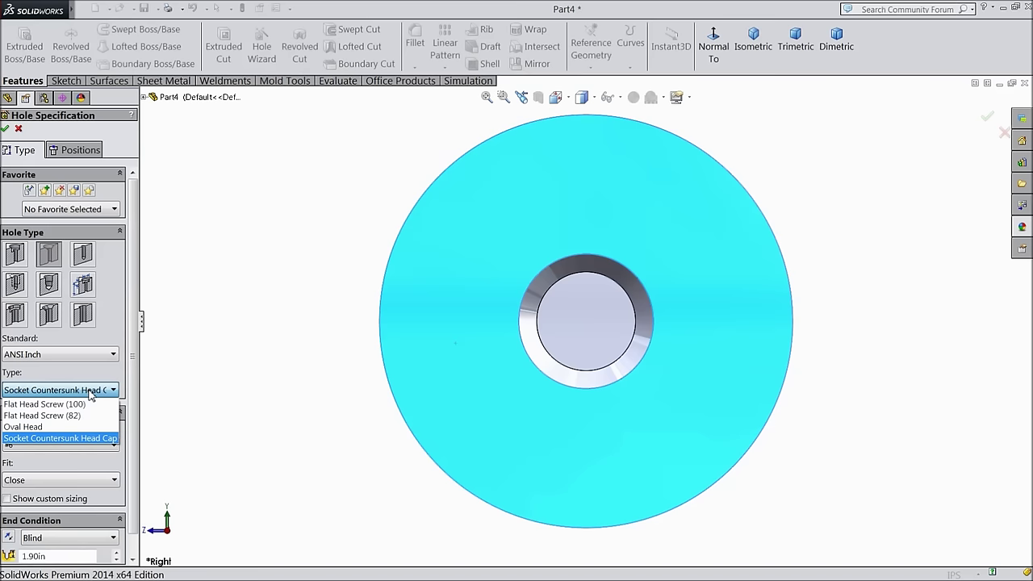
{"action": "left_click", "coordinate": [90, 391]}
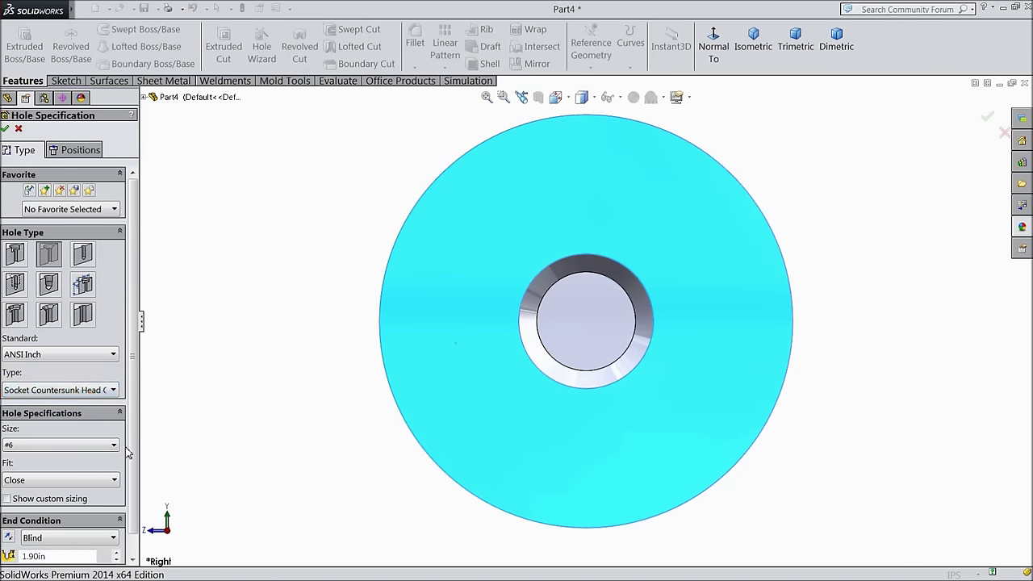
{"action": "scroll", "coordinate": [126, 455], "scroll_direction": "down", "scroll_amount": 1}
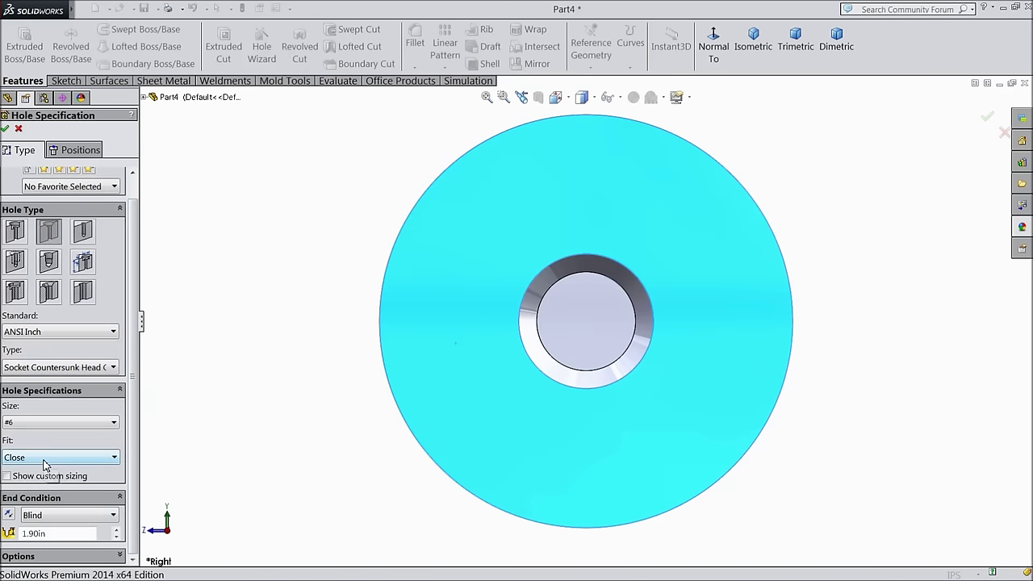
{"action": "left_click", "coordinate": [38, 520]}
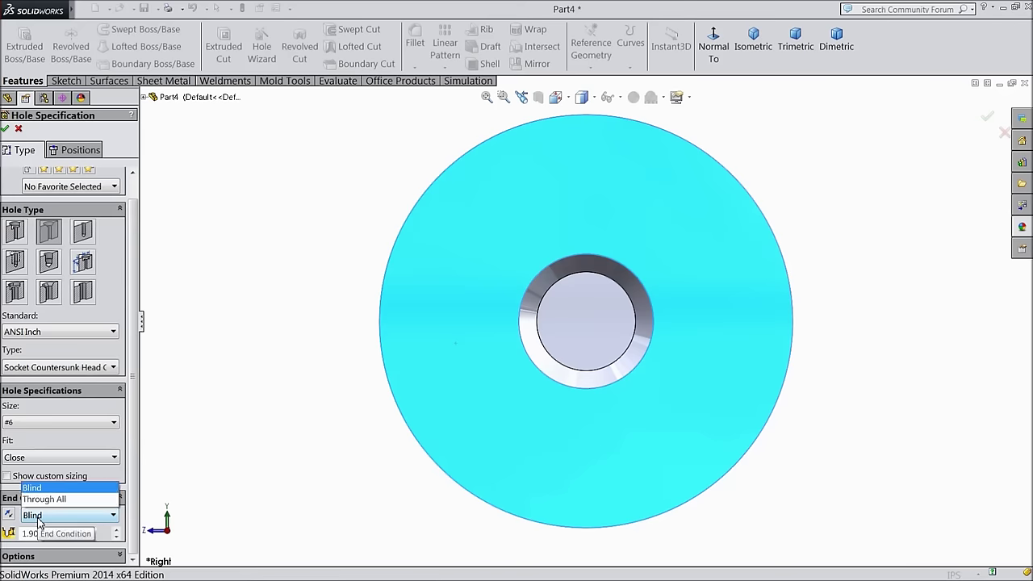
{"action": "left_click", "coordinate": [51, 460]}
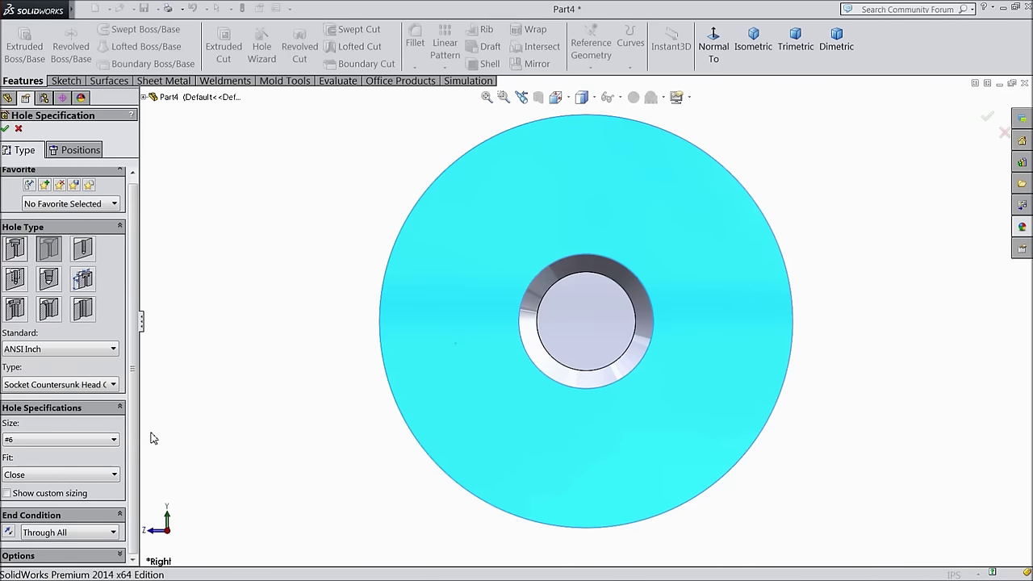
{"action": "left_click", "coordinate": [72, 152]}
{"action": "left_click", "coordinate": [458, 323]}
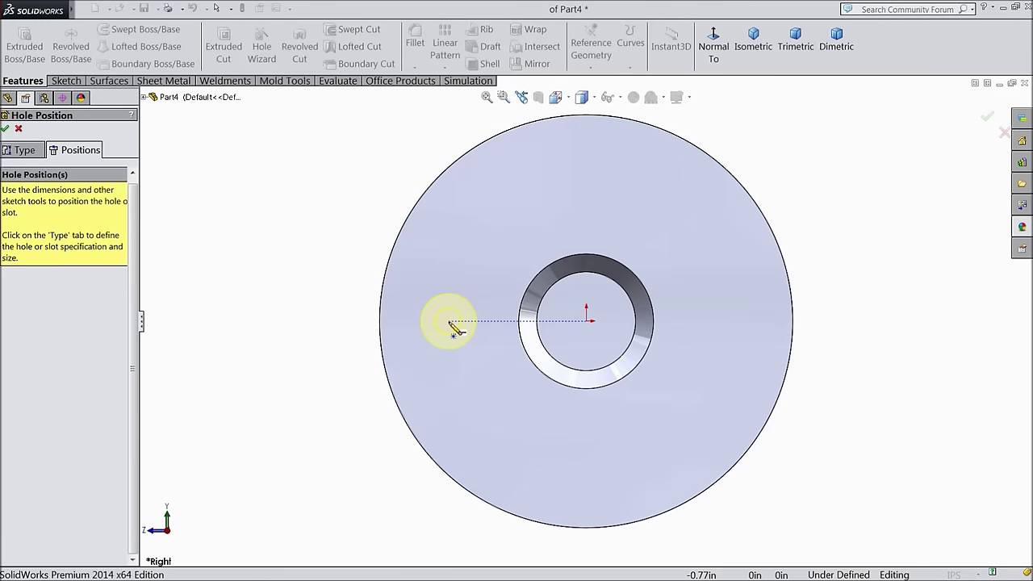
Place the hole point left of the bore and dimension it 0.84 in from the origin
{"action": "left_click", "coordinate": [449, 322]}
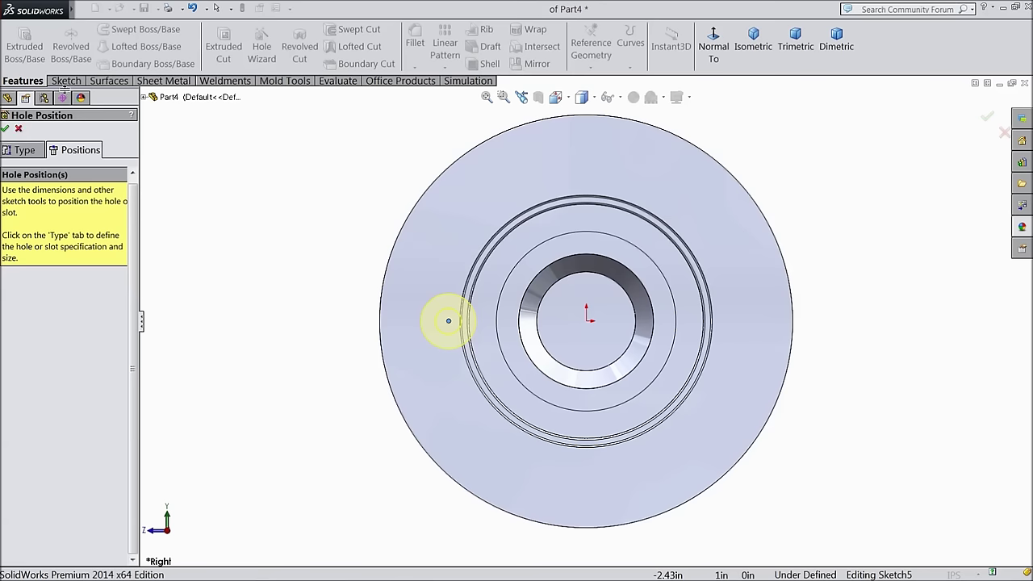
{"action": "left_click", "coordinate": [66, 81]}
{"action": "left_click", "coordinate": [58, 44]}
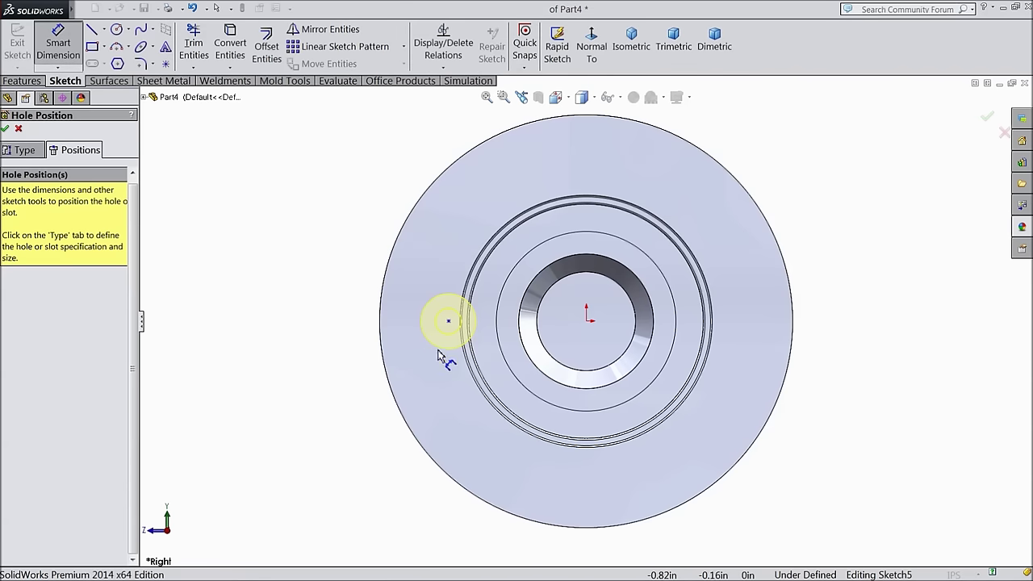
{"action": "left_click", "coordinate": [450, 321]}
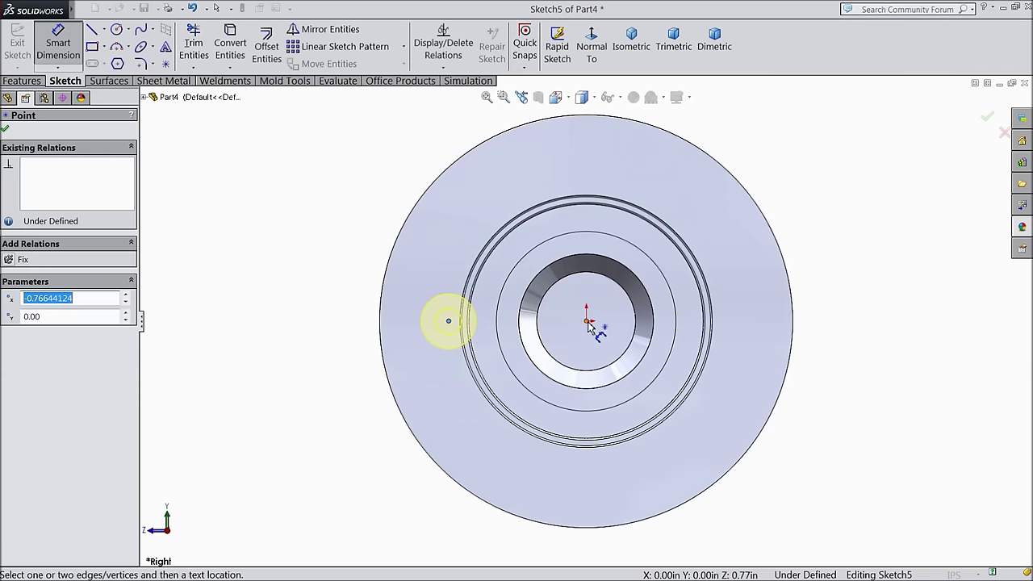
{"action": "left_click", "coordinate": [586, 322]}
{"action": "key", "text": "z"}
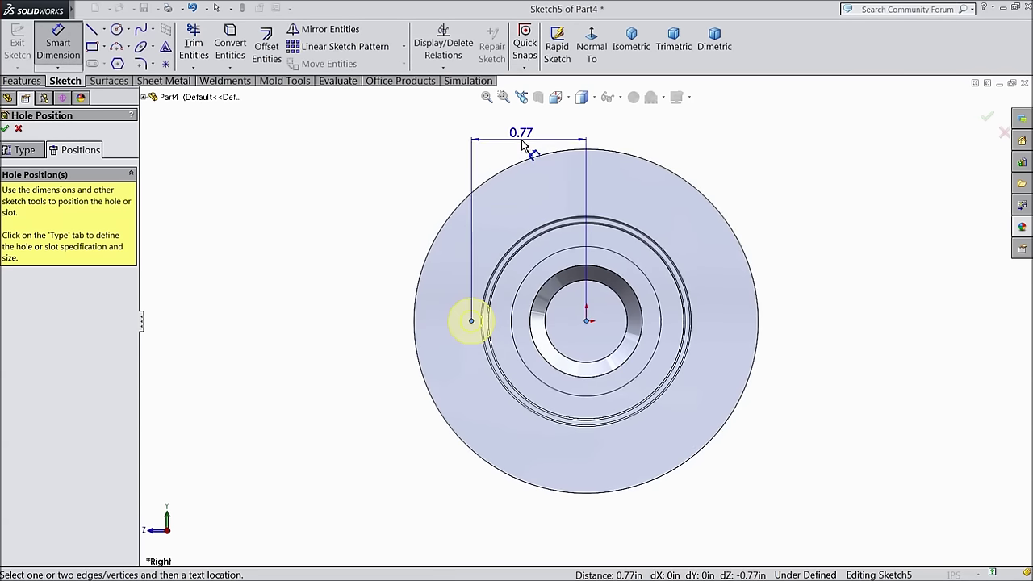
{"action": "left_click", "coordinate": [523, 145]}
{"action": "type", "text": "0.84"}
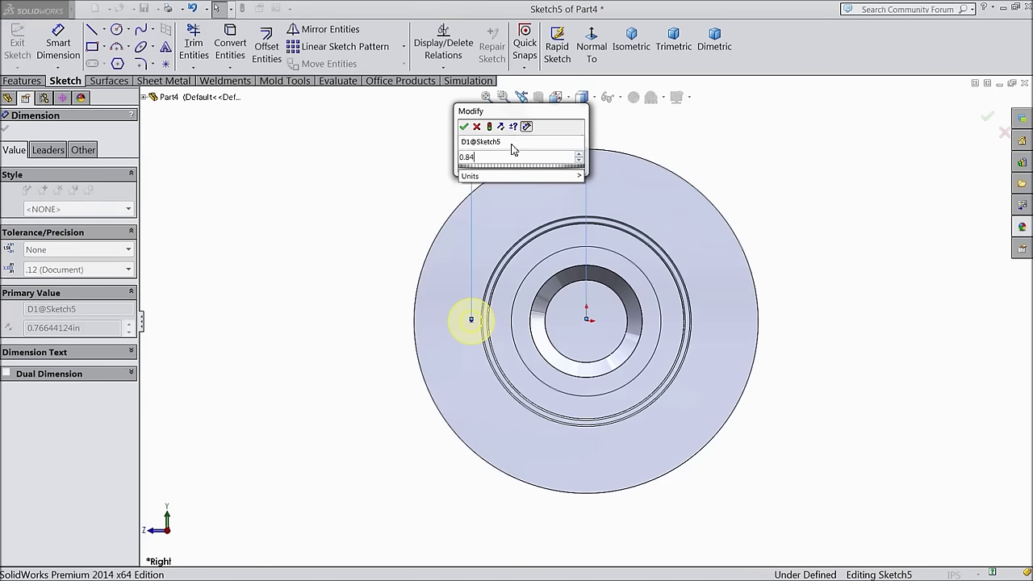
{"action": "left_click", "coordinate": [464, 126]}
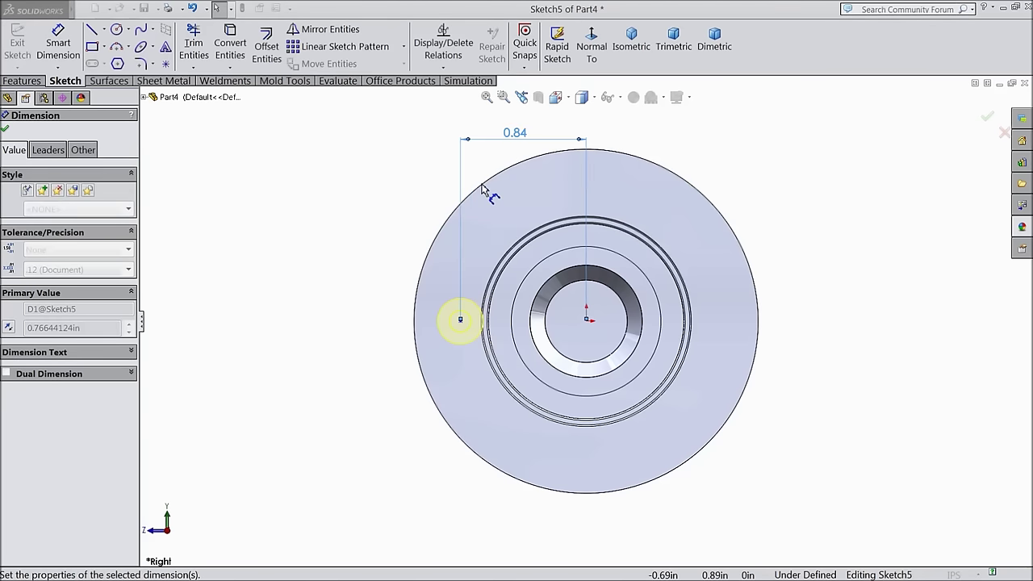
{"action": "left_click", "coordinate": [5, 128]}
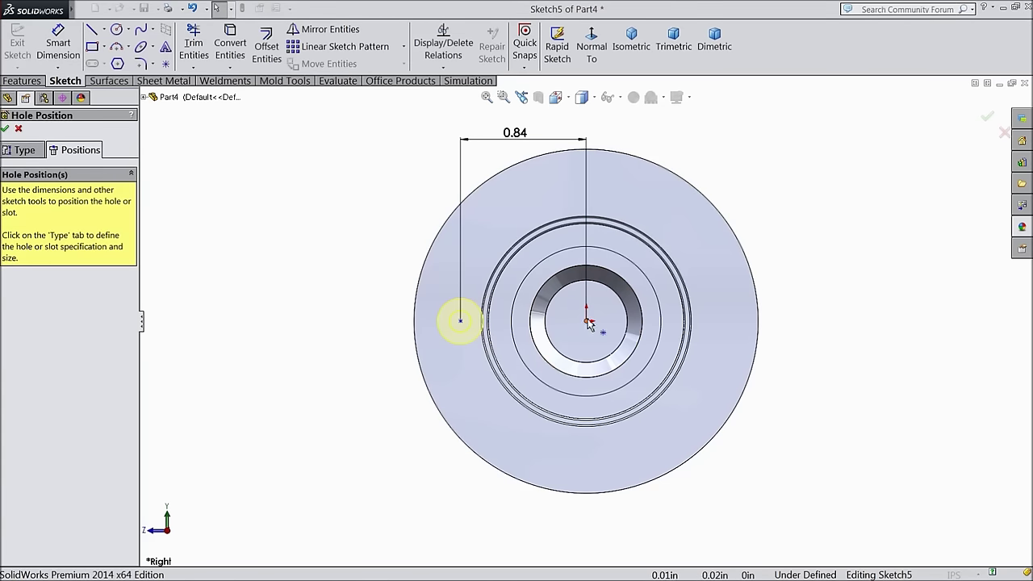
Align the hole point horizontally with the origin and finish the countersunk hole
{"action": "key", "text": "Caps_Lock"}
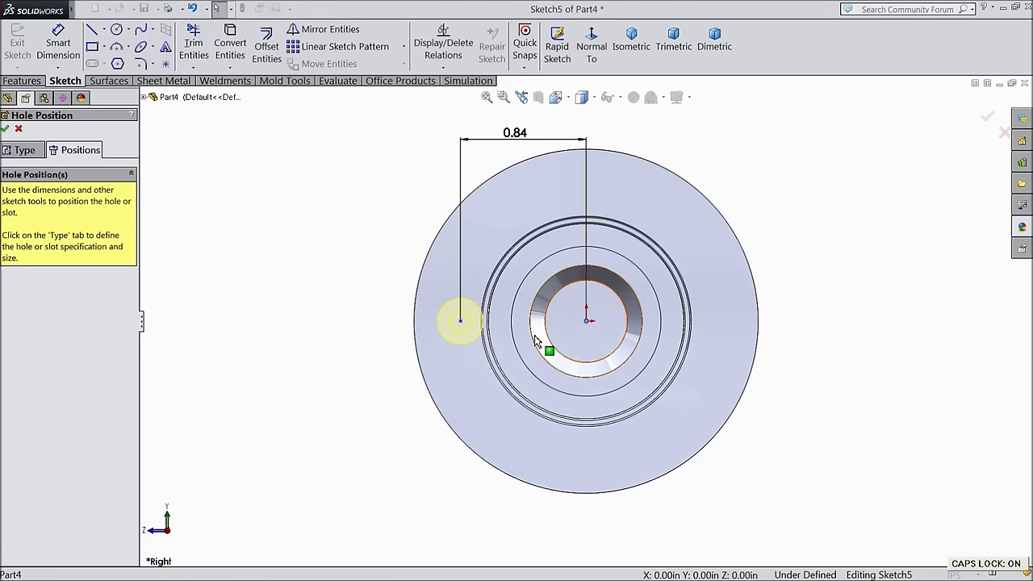
{"action": "left_click", "coordinate": [461, 322], "text": "ctrl"}
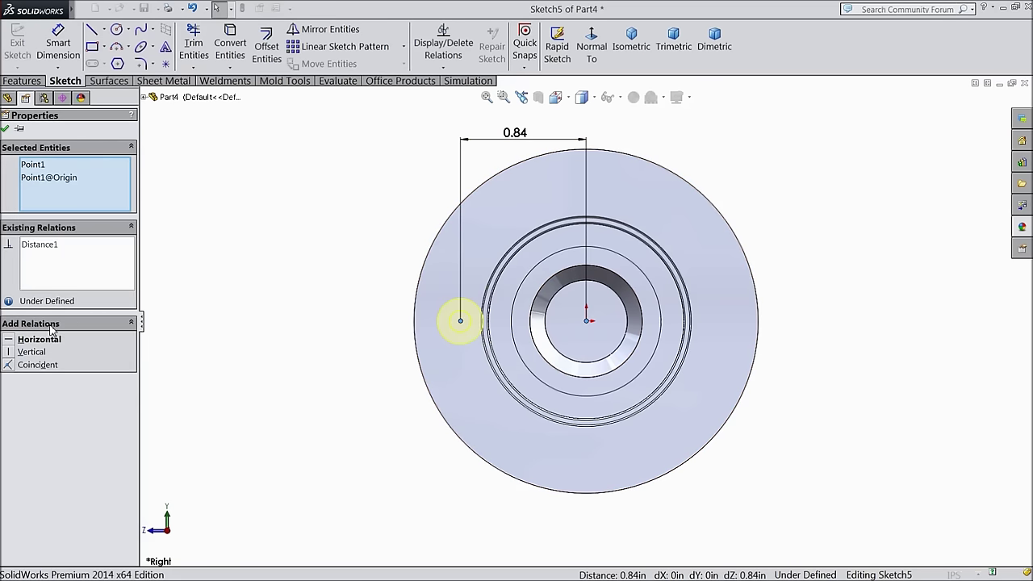
{"action": "left_click", "coordinate": [27, 342]}
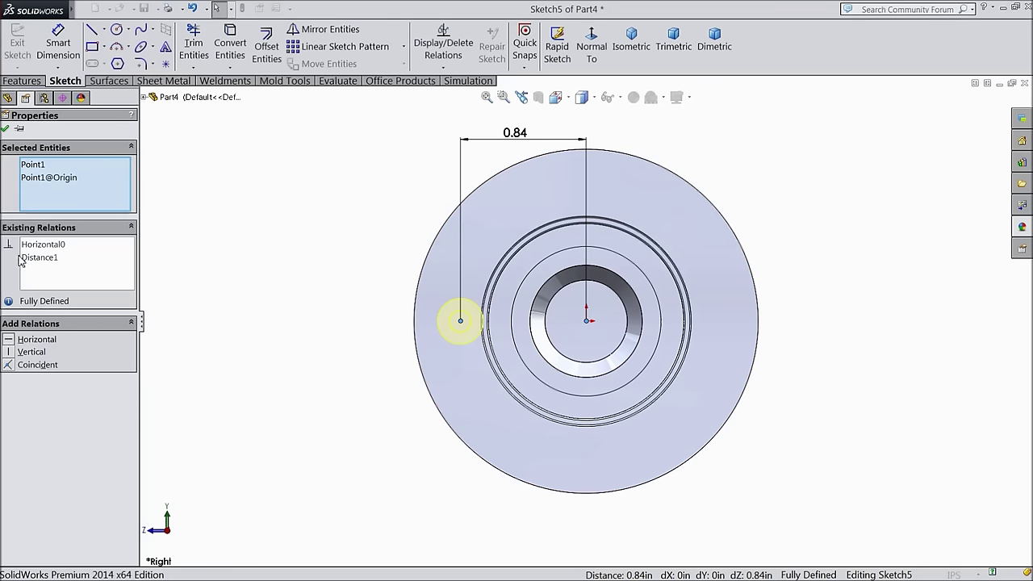
{"action": "left_click", "coordinate": [4, 129]}
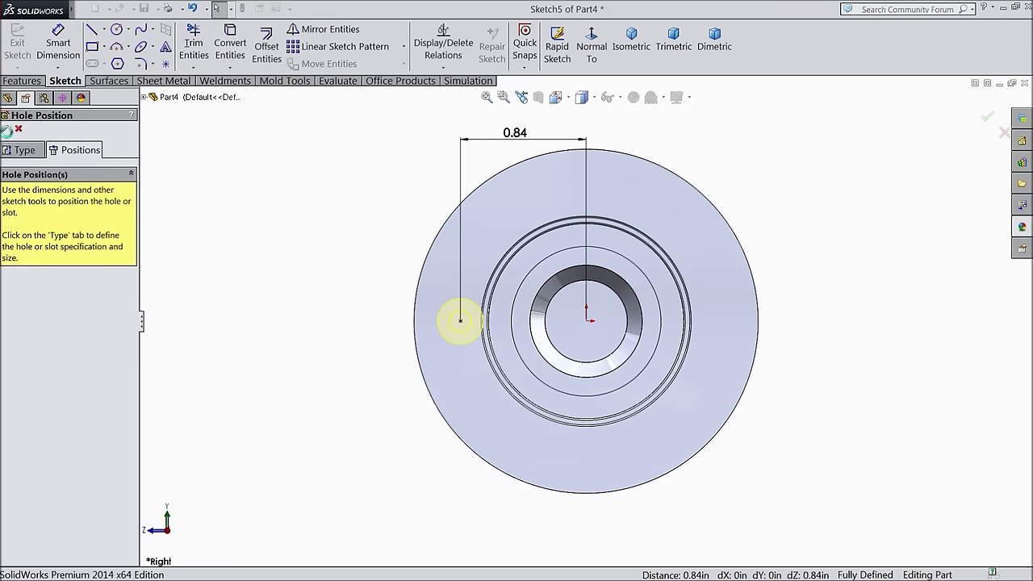
{"action": "left_click", "coordinate": [6, 129]}
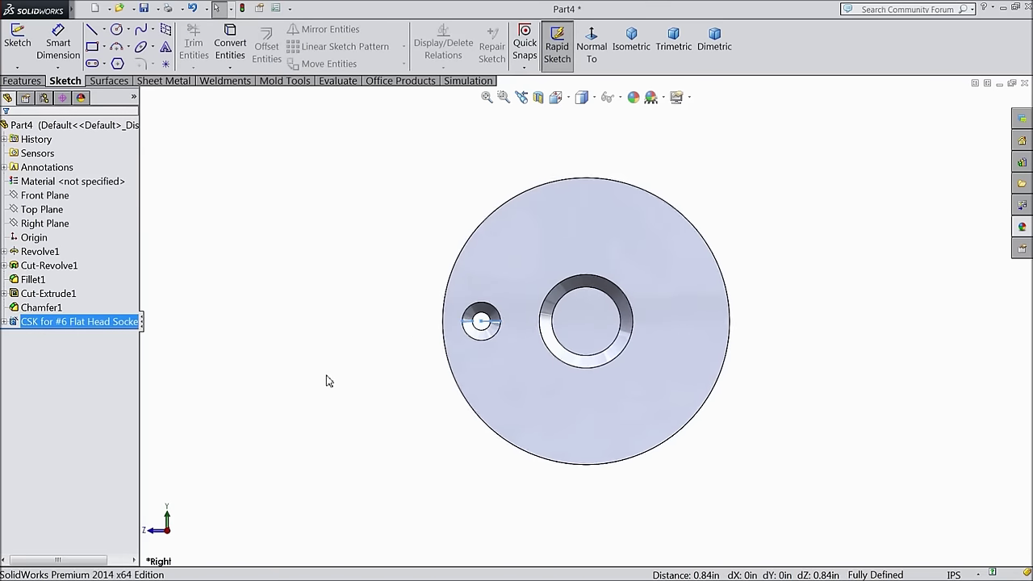
Circular-pattern the countersunk hole into 4 equally spaced instances, 360° around the bore edge
{"action": "middle_click_drag", "start_coordinate": [327, 378], "coordinate": [337, 414]}
{"action": "scroll", "coordinate": [619, 369], "scroll_direction": "down", "scroll_amount": 3}
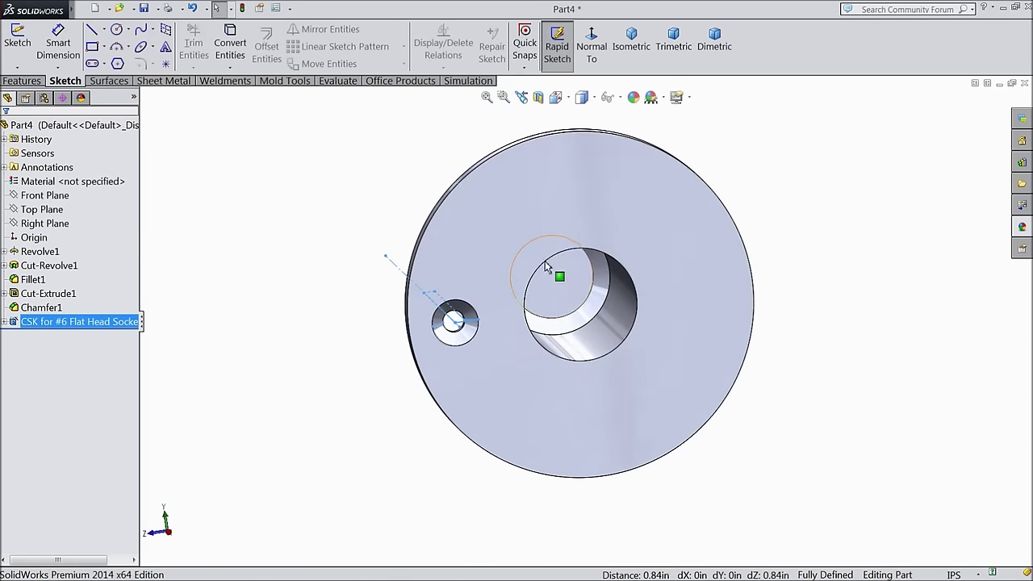
{"action": "left_click", "coordinate": [23, 80]}
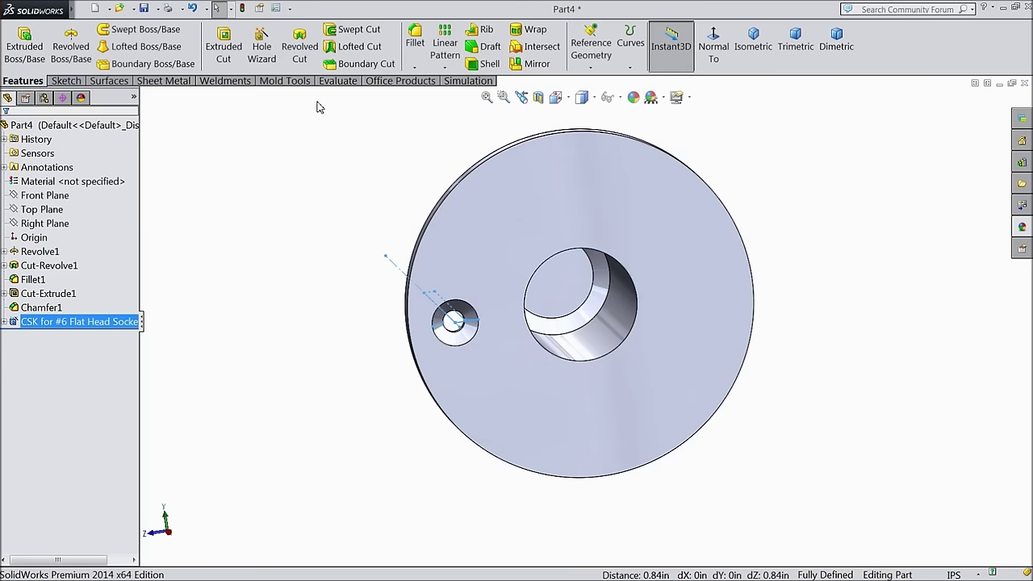
{"action": "left_click", "coordinate": [444, 67]}
{"action": "left_click", "coordinate": [476, 97]}
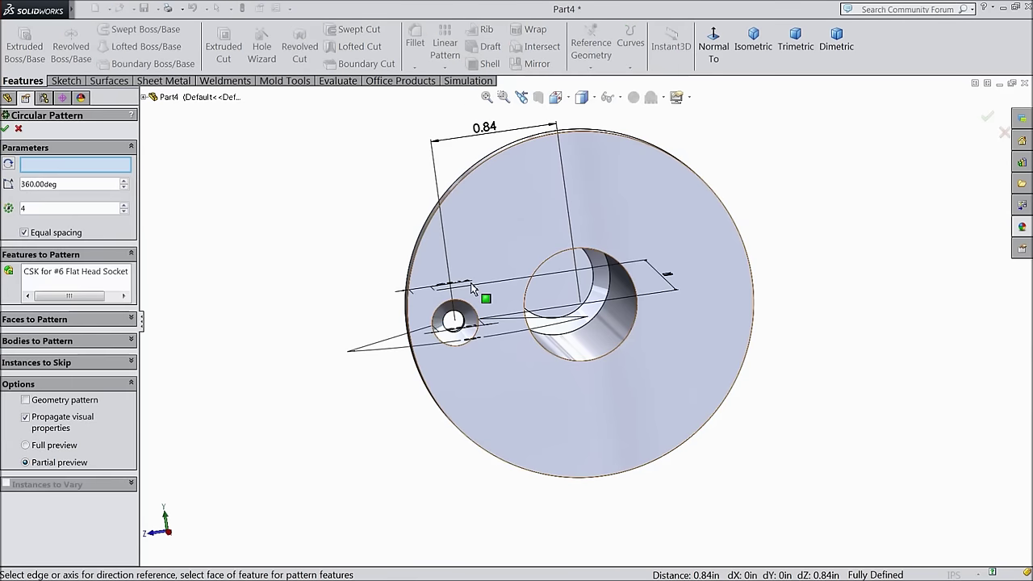
{"action": "left_click", "coordinate": [615, 367]}
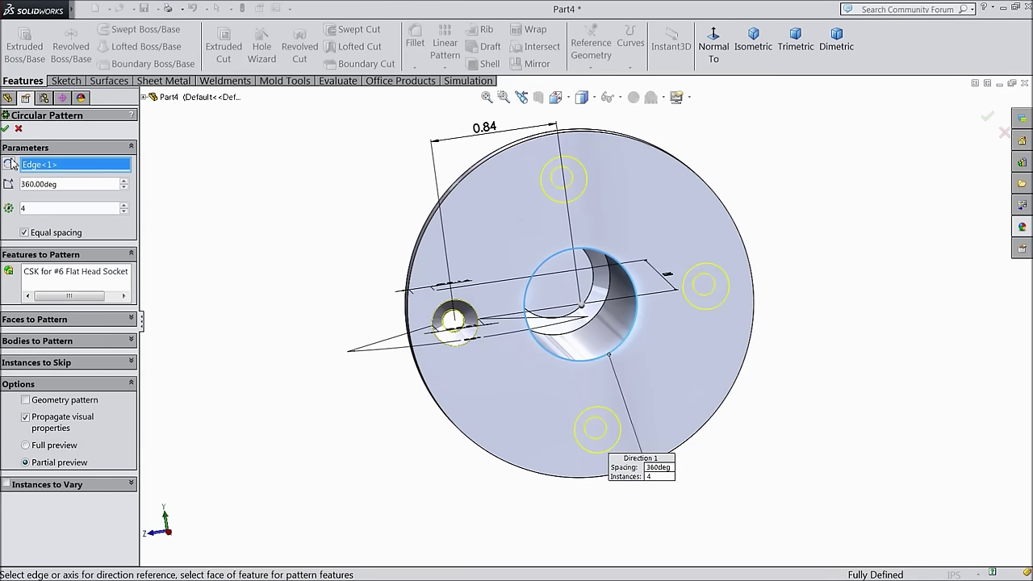
{"action": "left_click", "coordinate": [7, 131]}
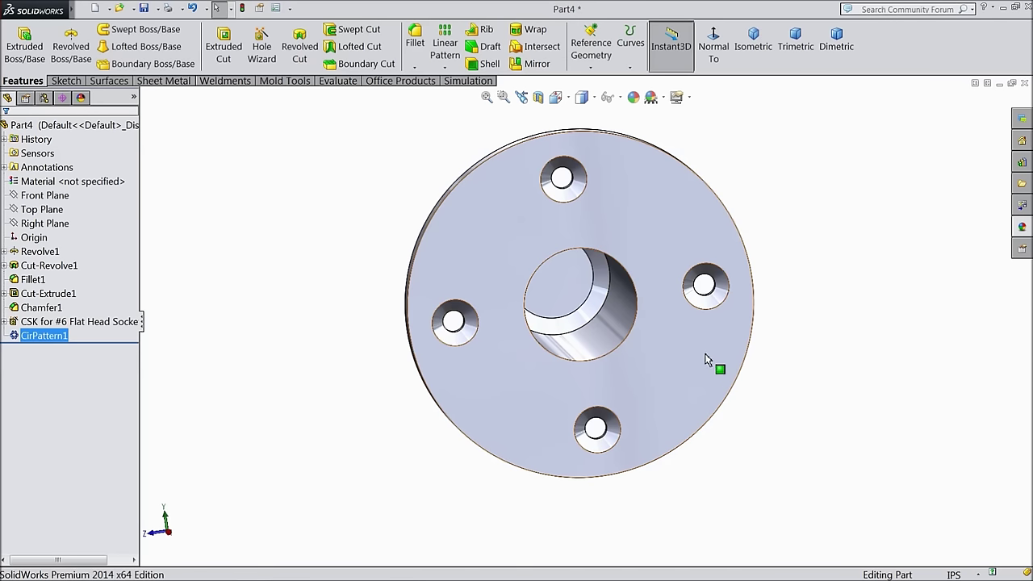
Give the whole part, Part4, a bright green appearance (RGB 0, 255, 0)
{"action": "key", "text": "z"}
{"action": "middle_click_drag", "start_coordinate": [616, 339], "coordinate": [716, 318]}
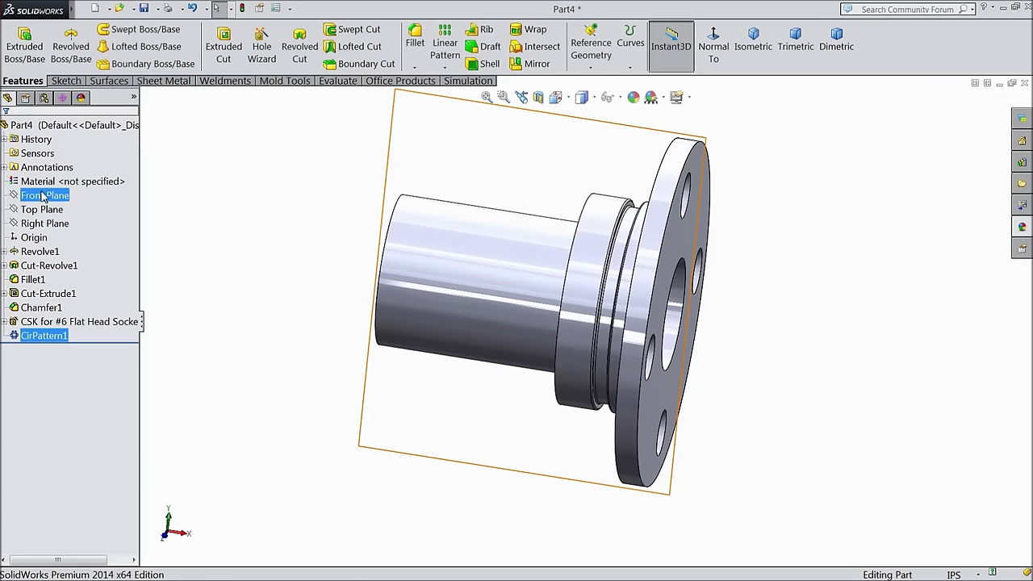
{"action": "left_click", "coordinate": [32, 125]}
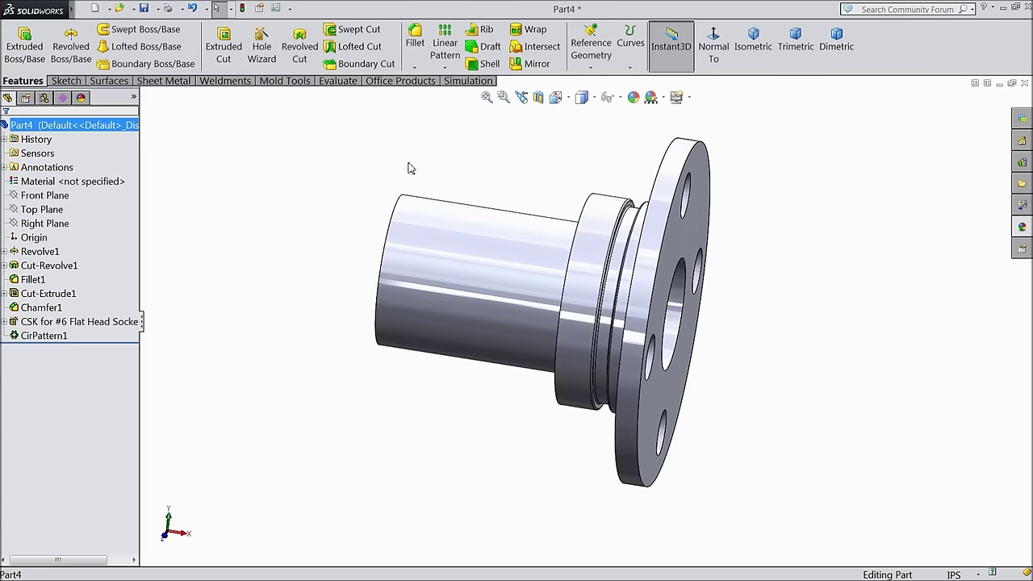
{"action": "left_click", "coordinate": [636, 99]}
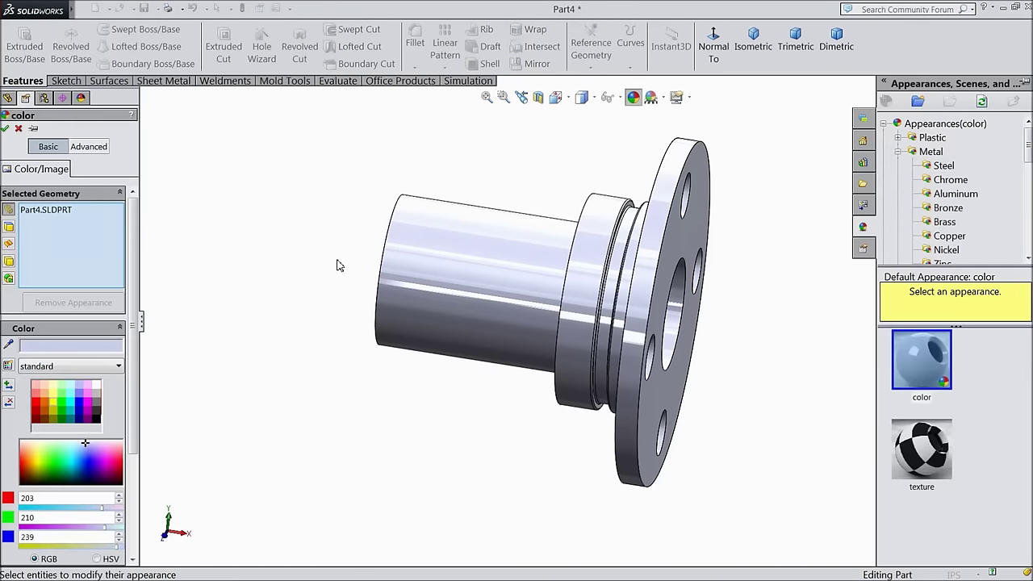
{"action": "left_click", "coordinate": [57, 409]}
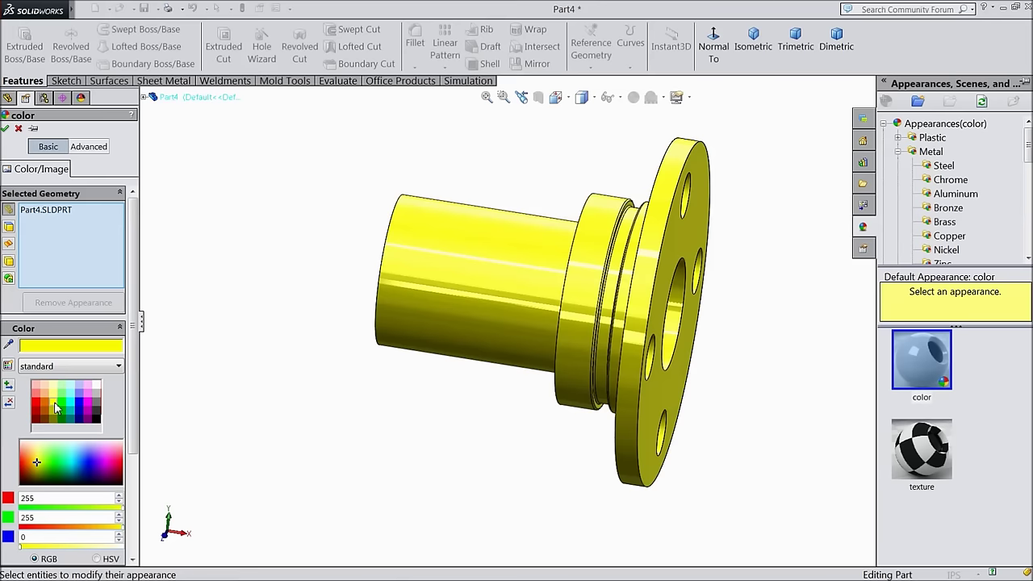
{"action": "middle_click_drag", "start_coordinate": [217, 326], "coordinate": [510, 267]}
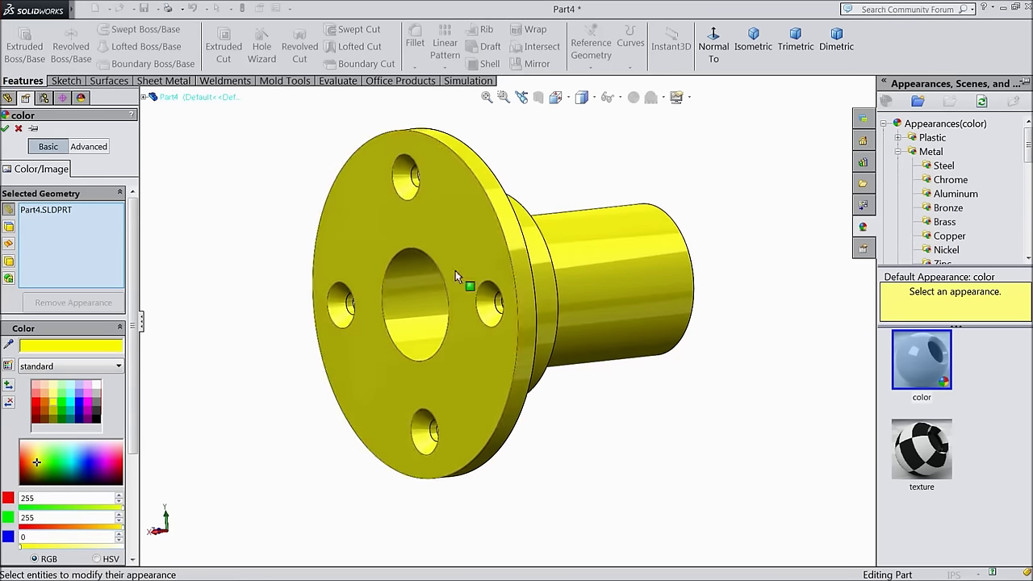
{"action": "left_click", "coordinate": [65, 406]}
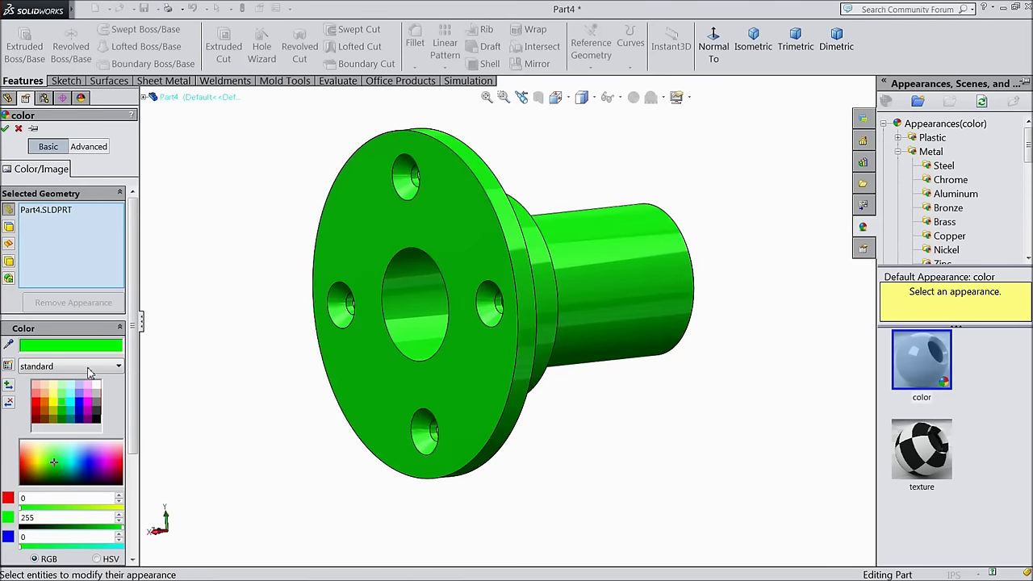
{"action": "left_click", "coordinate": [7, 130]}
Orbit and zoom the green part, then begin saving it as a file
{"action": "middle_click_drag", "start_coordinate": [611, 267], "coordinate": [618, 293]}
{"action": "scroll", "coordinate": [607, 229], "scroll_direction": "down", "scroll_amount": 2}
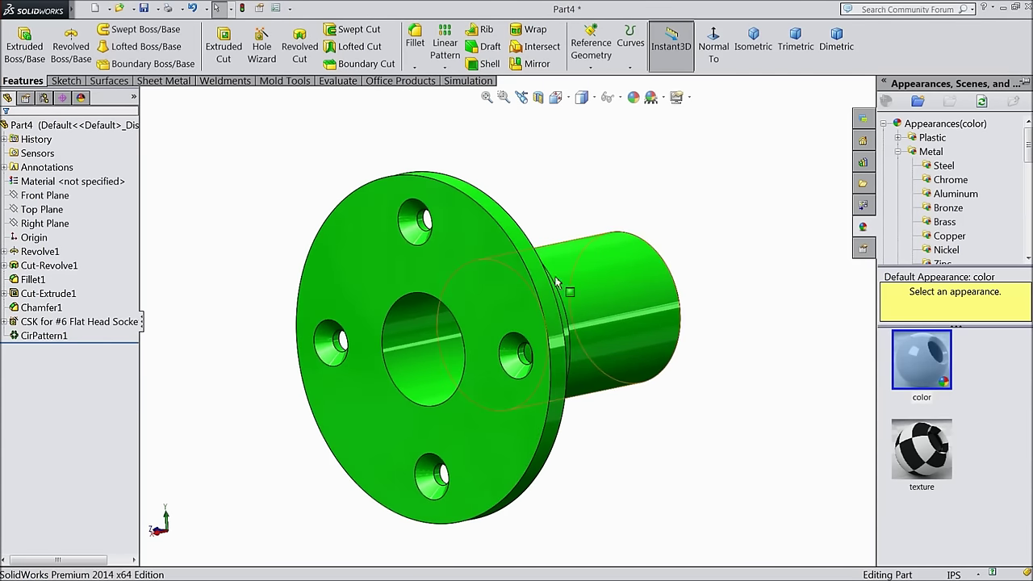
{"action": "left_click", "coordinate": [144, 8]}
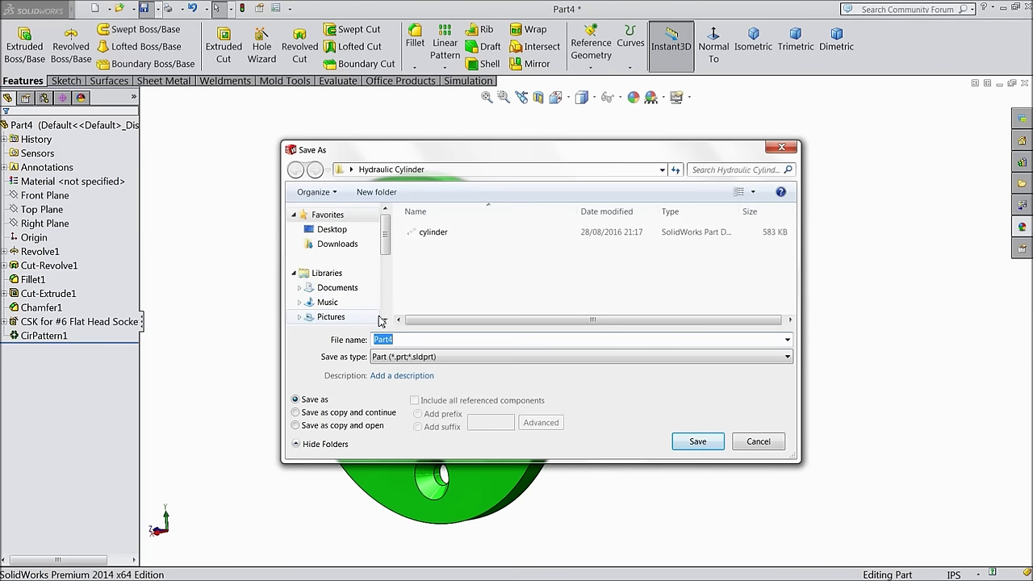
Save the part as 'CYLINDER CLOSE END' in the Hydraulic Cylinder folder
{"action": "type", "text": "c"}
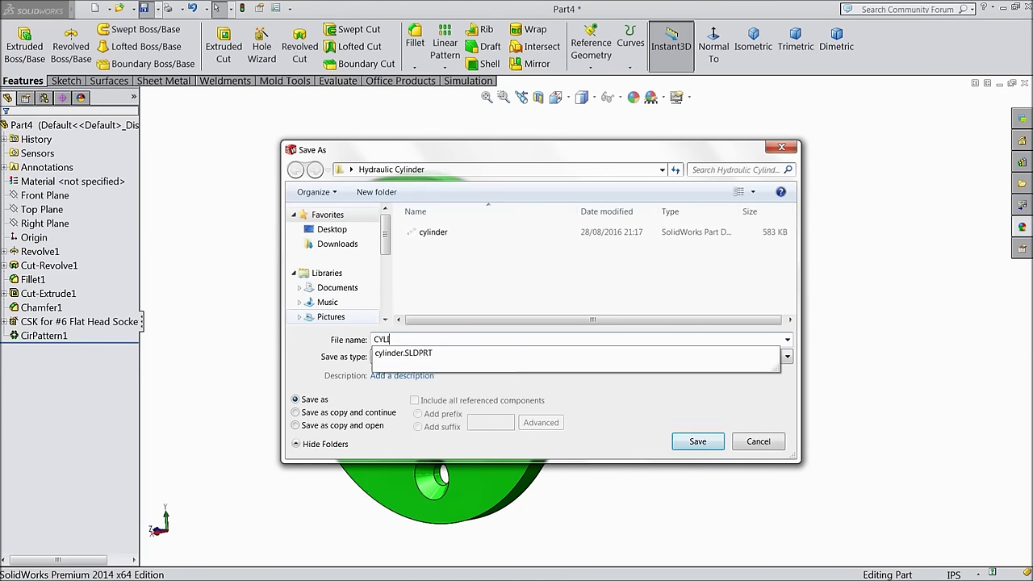
{"action": "type", "text": "YLINDER CLOSE END"}
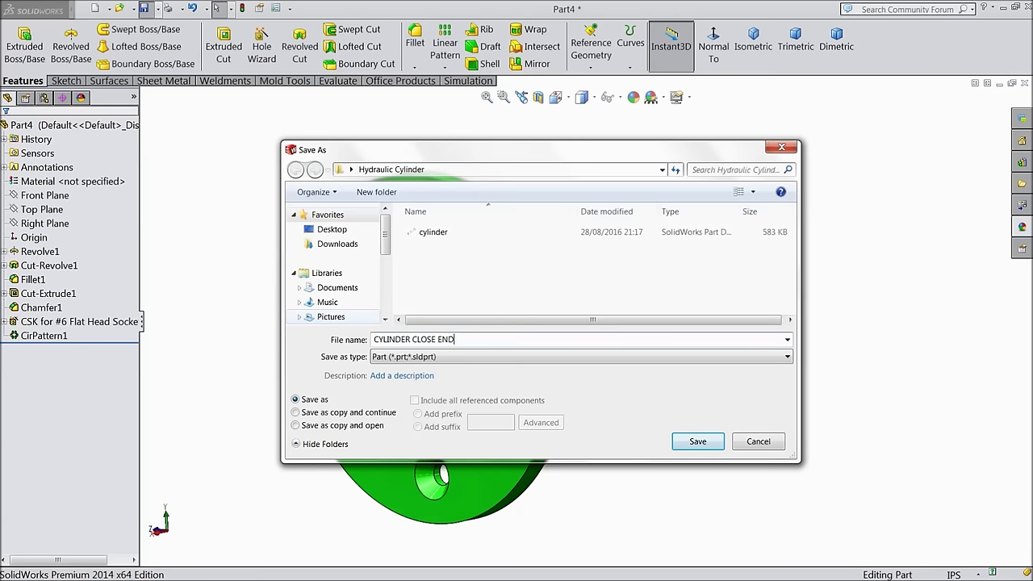
{"action": "left_click", "coordinate": [692, 449]}
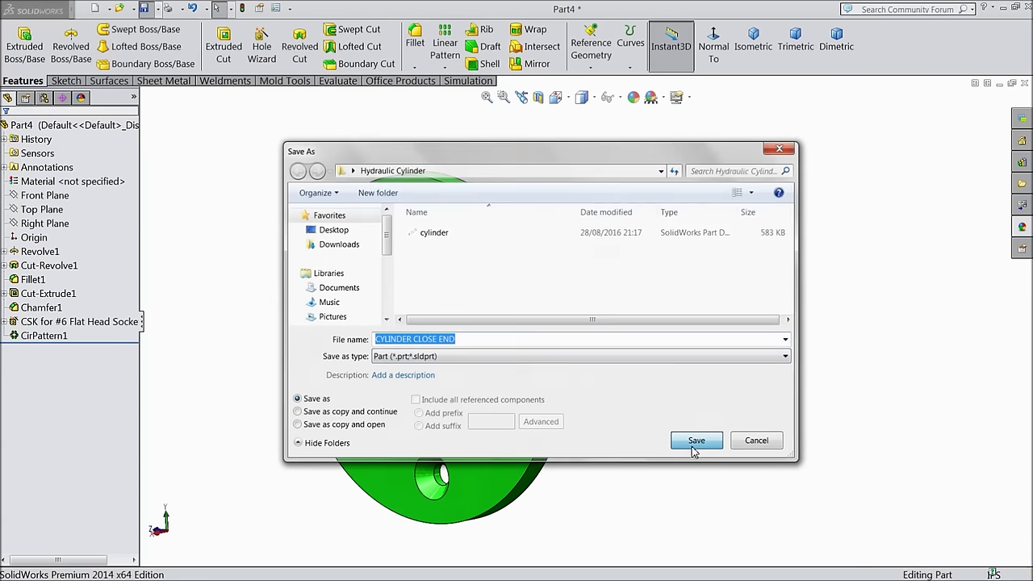
{"action": "middle_click_drag", "start_coordinate": [638, 434], "coordinate": [607, 397]}
{"action": "scroll", "coordinate": [564, 385], "scroll_direction": "down", "scroll_amount": 3}
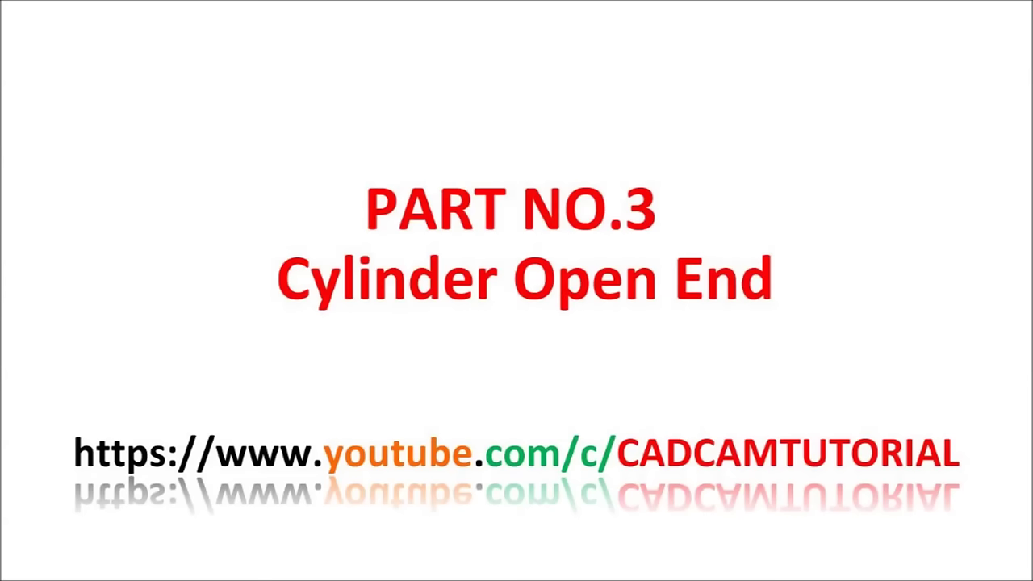
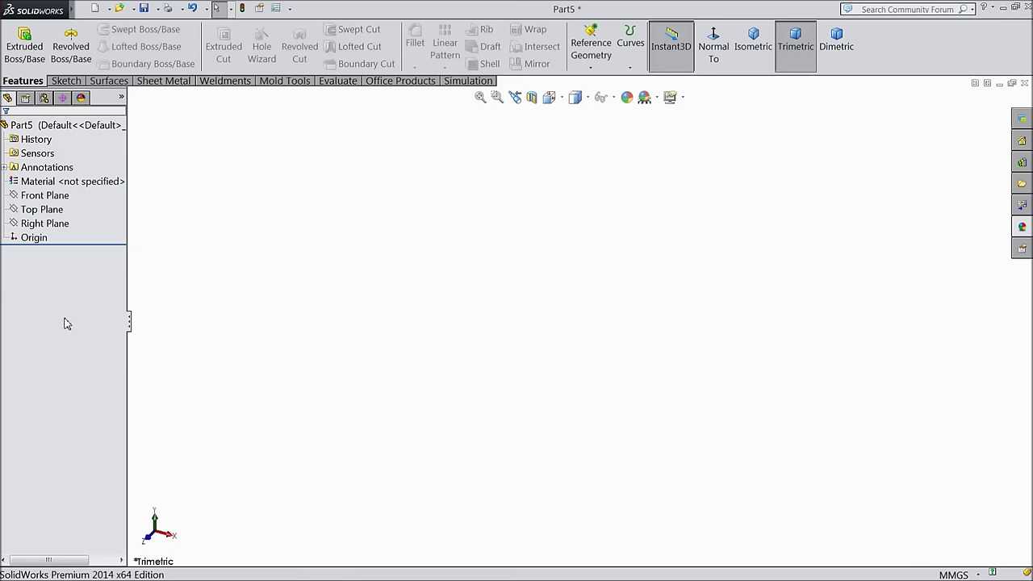
Switch the part's document units to IPS (inches)
{"action": "left_click", "coordinate": [60, 196]}
{"action": "left_click", "coordinate": [937, 573]}
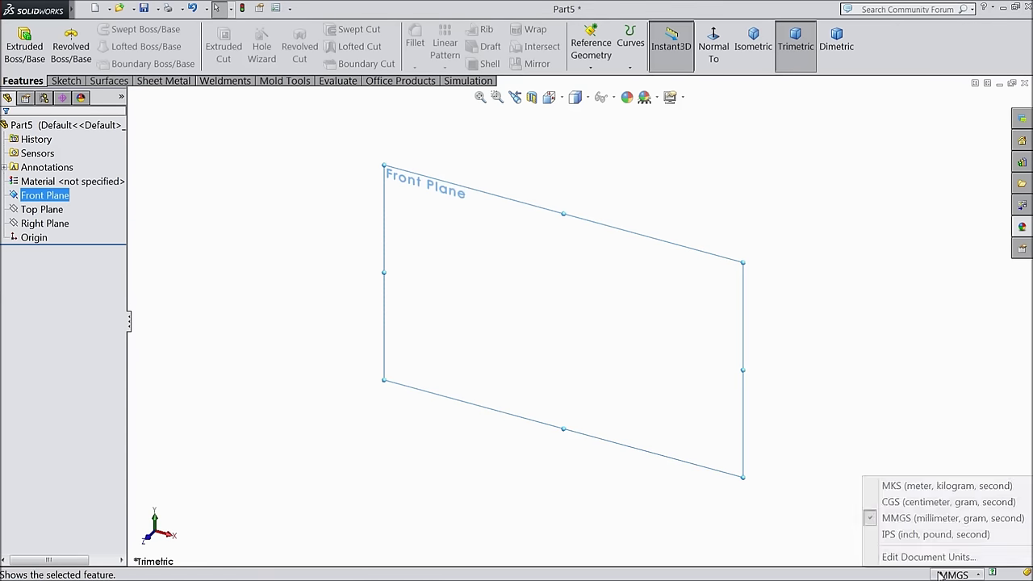
{"action": "left_click", "coordinate": [928, 534]}
Sketch on the Front Plane a horizontal centerline running left from the origin
{"action": "left_click", "coordinate": [46, 195]}
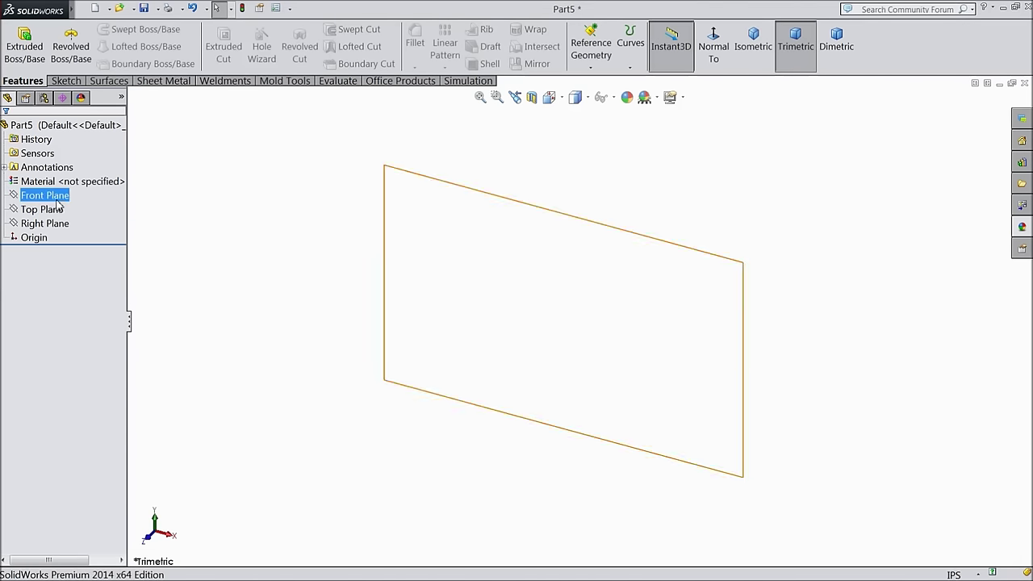
{"action": "left_click", "coordinate": [98, 179]}
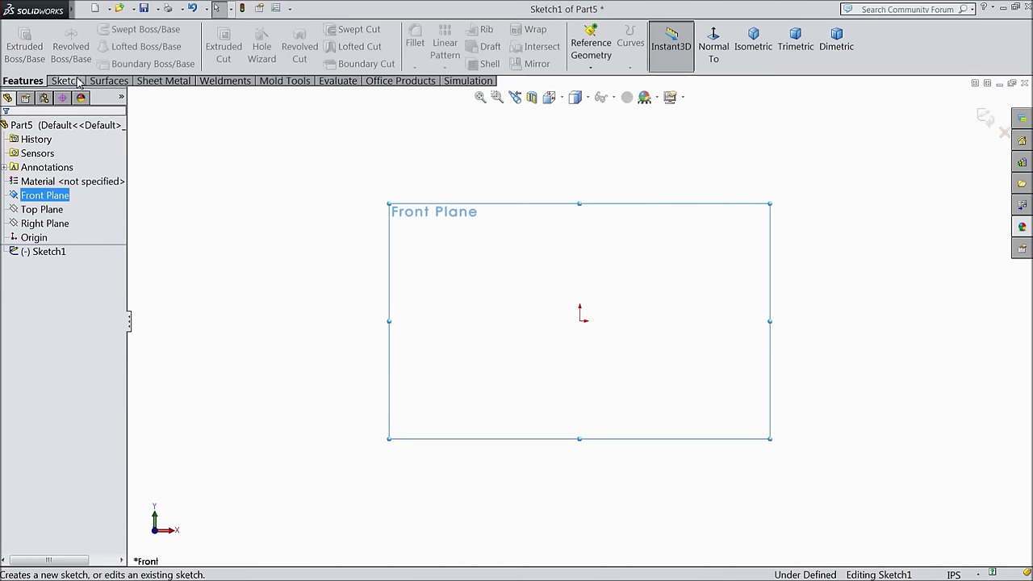
{"action": "left_click", "coordinate": [105, 30]}
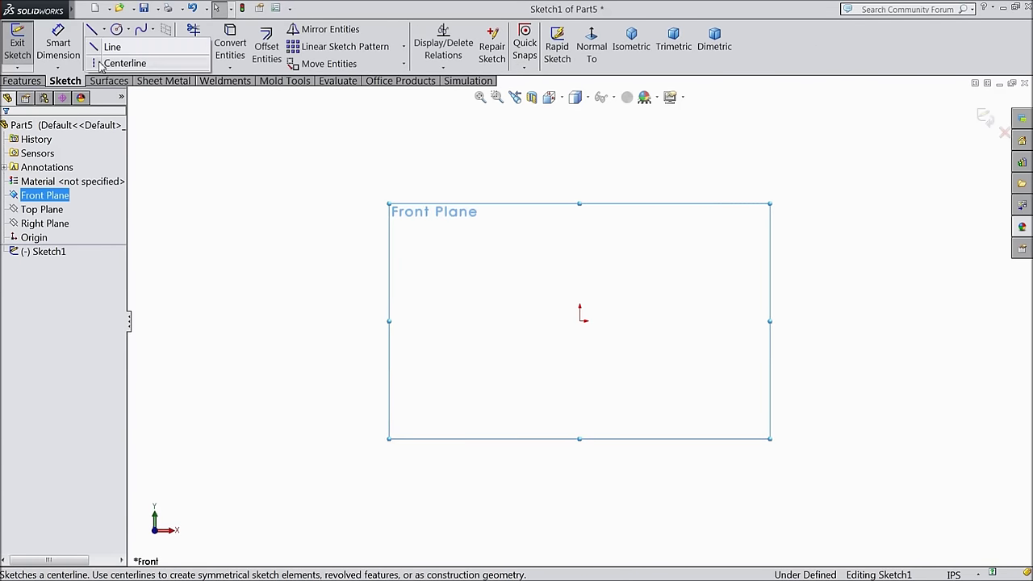
{"action": "left_click", "coordinate": [123, 62]}
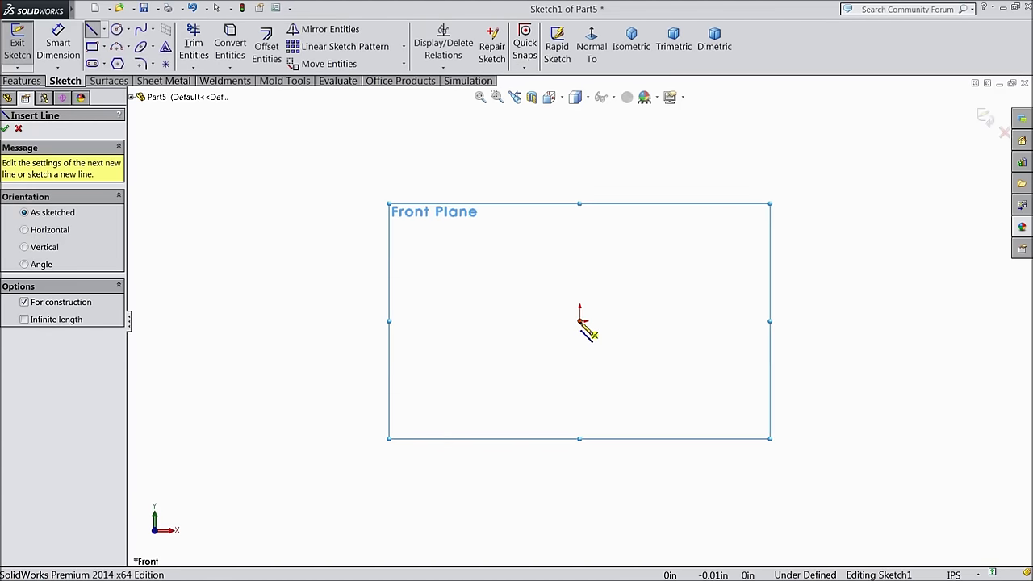
{"action": "left_click", "coordinate": [580, 321]}
{"action": "left_click", "coordinate": [291, 321]}
{"action": "right_click", "coordinate": [283, 294]}
{"action": "left_click", "coordinate": [302, 119]}
{"action": "key", "text": "Escape"}
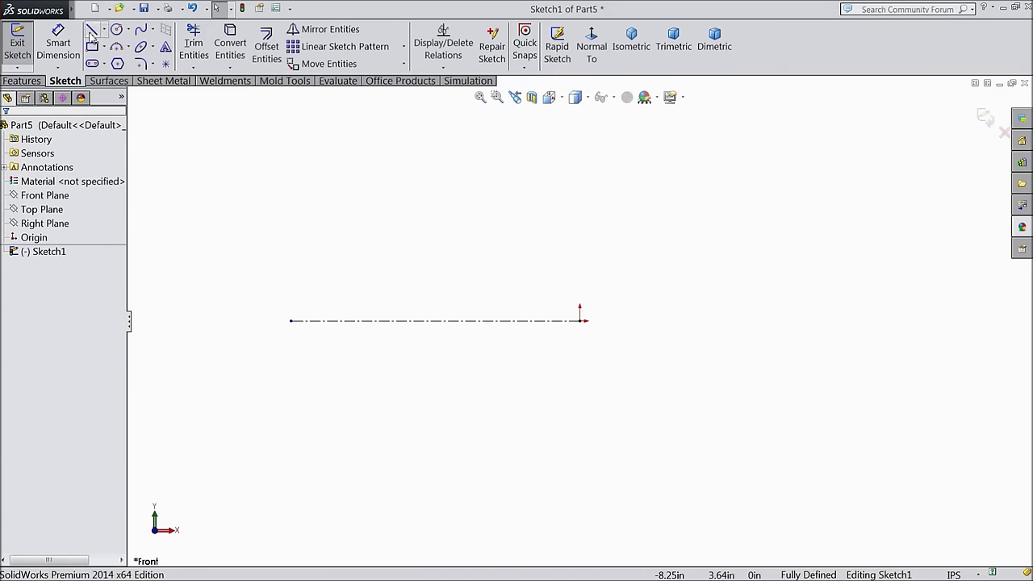
Draw lines from the origin: the tall right edge, the top step and the middle step
{"action": "left_click", "coordinate": [373, 322]}
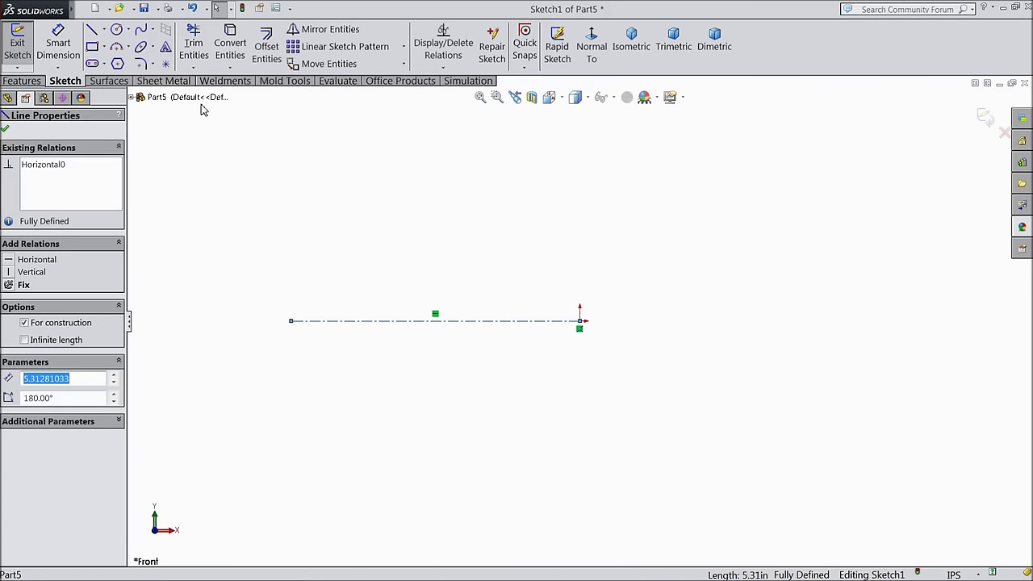
{"action": "left_click", "coordinate": [91, 29]}
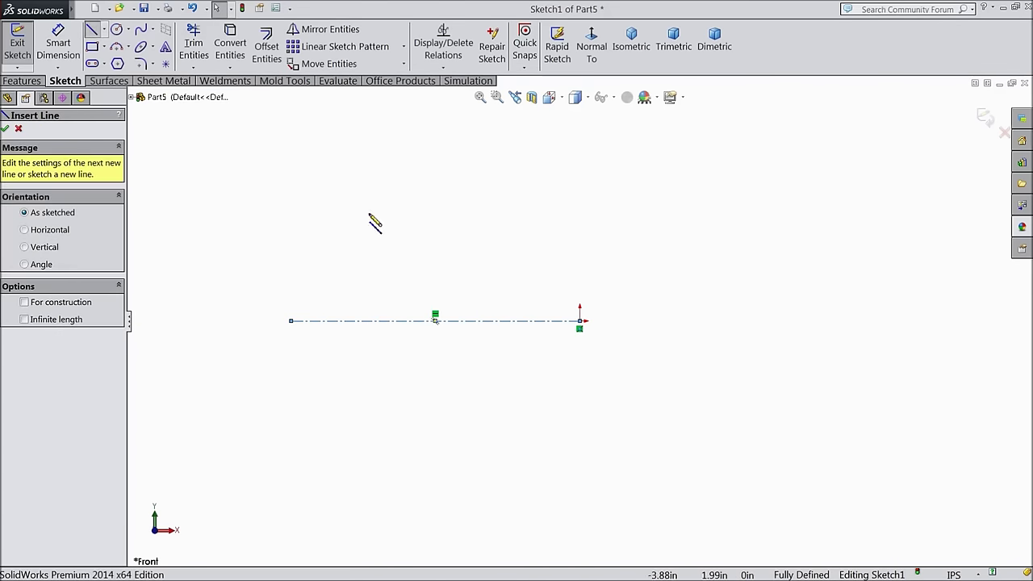
{"action": "left_click", "coordinate": [580, 321]}
{"action": "left_click", "coordinate": [580, 172]}
{"action": "left_click", "coordinate": [550, 172]}
{"action": "left_click", "coordinate": [551, 222]}
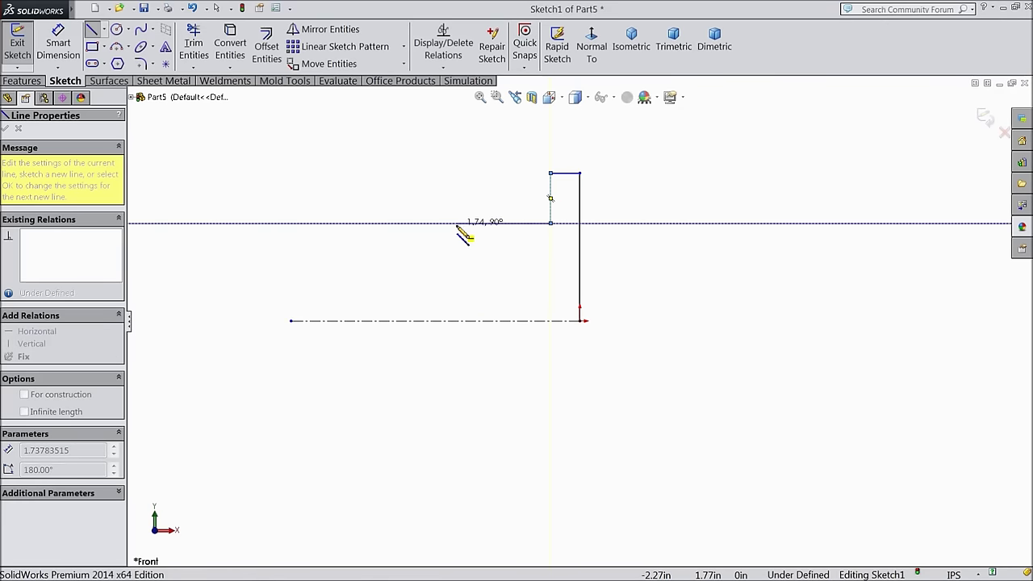
{"action": "left_click", "coordinate": [457, 223]}
Add the lowest step and close the outline along the centerline back to the origin
{"action": "left_click", "coordinate": [456, 246]}
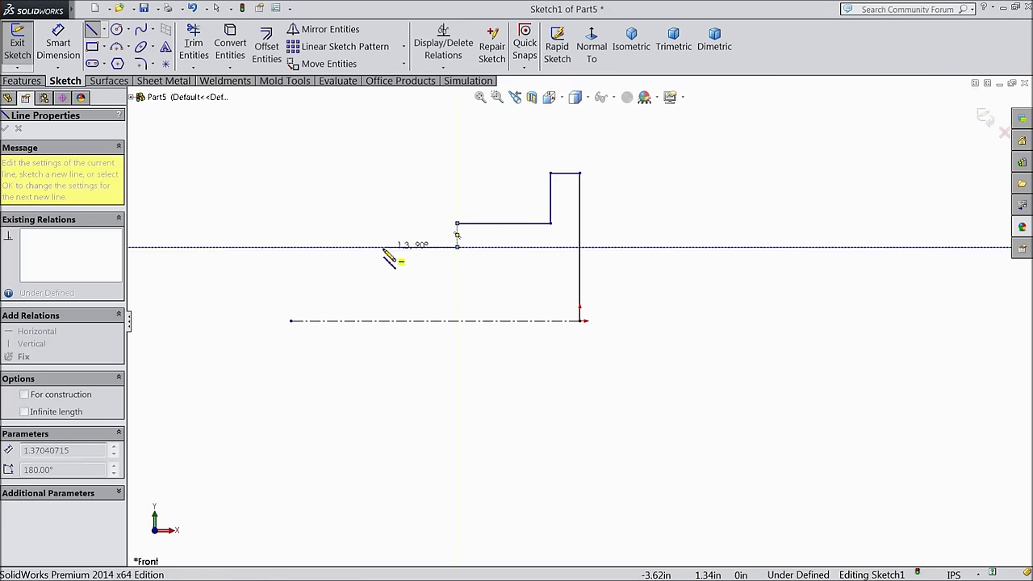
{"action": "left_click", "coordinate": [337, 246]}
{"action": "left_click", "coordinate": [336, 321]}
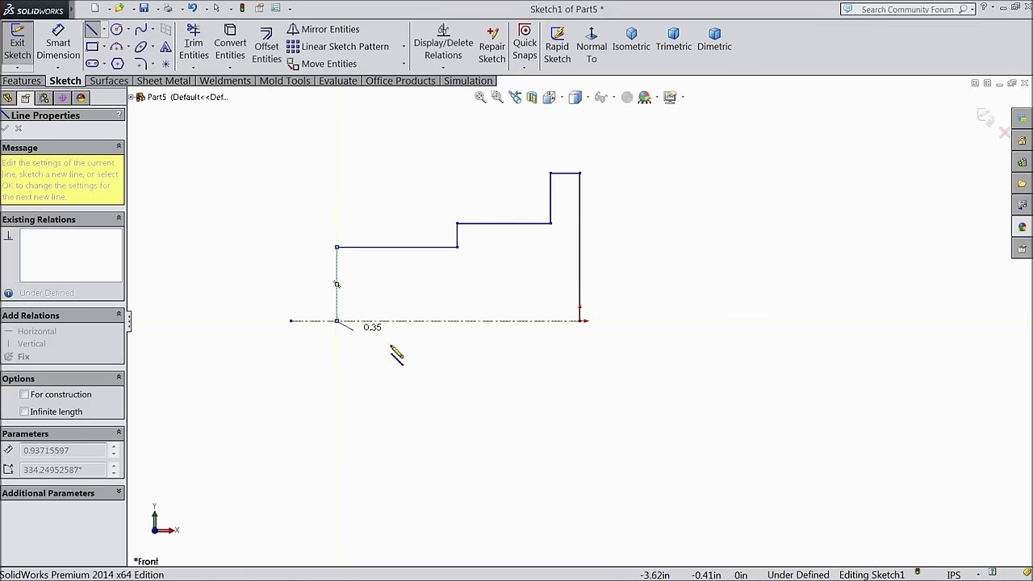
{"action": "left_click", "coordinate": [579, 320]}
{"action": "right_click", "coordinate": [635, 272]}
{"action": "left_click", "coordinate": [664, 152]}
{"action": "scroll", "coordinate": [413, 242], "scroll_direction": "down", "scroll_amount": 2}
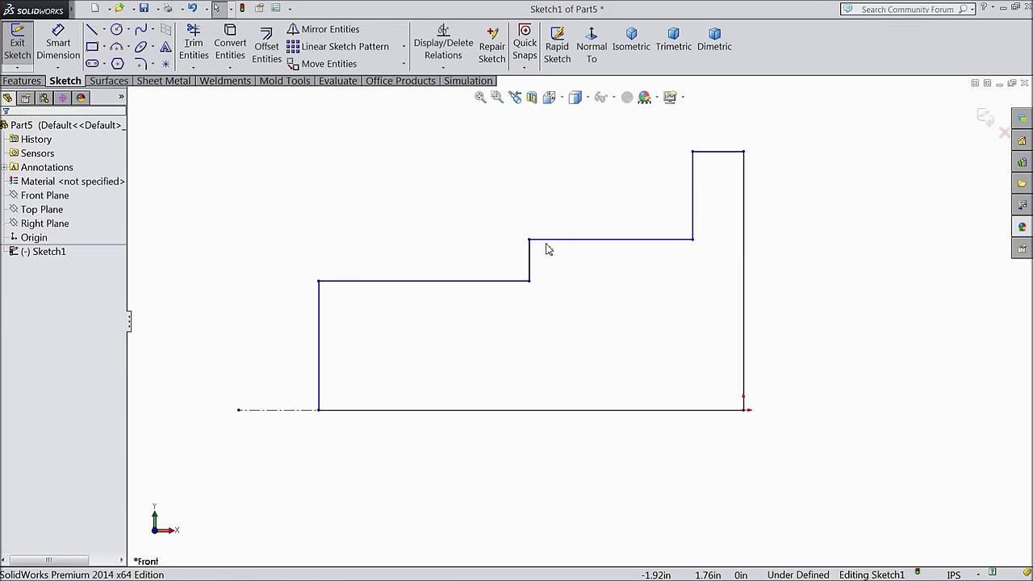
Dimension the right edge height to 1.15 and the top step width to 0.15
{"action": "left_click", "coordinate": [58, 54]}
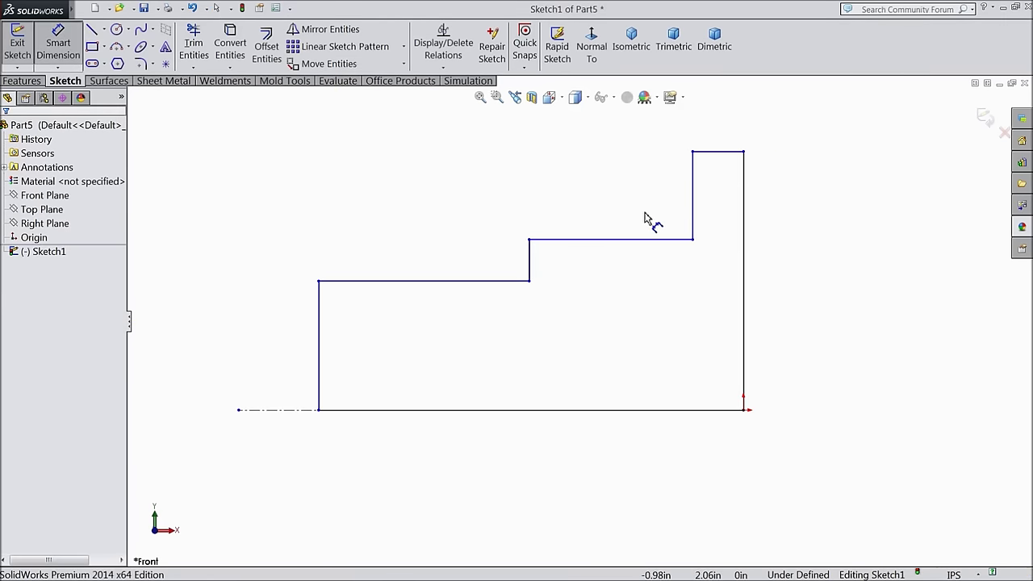
{"action": "left_click", "coordinate": [745, 260]}
{"action": "left_click", "coordinate": [794, 269]}
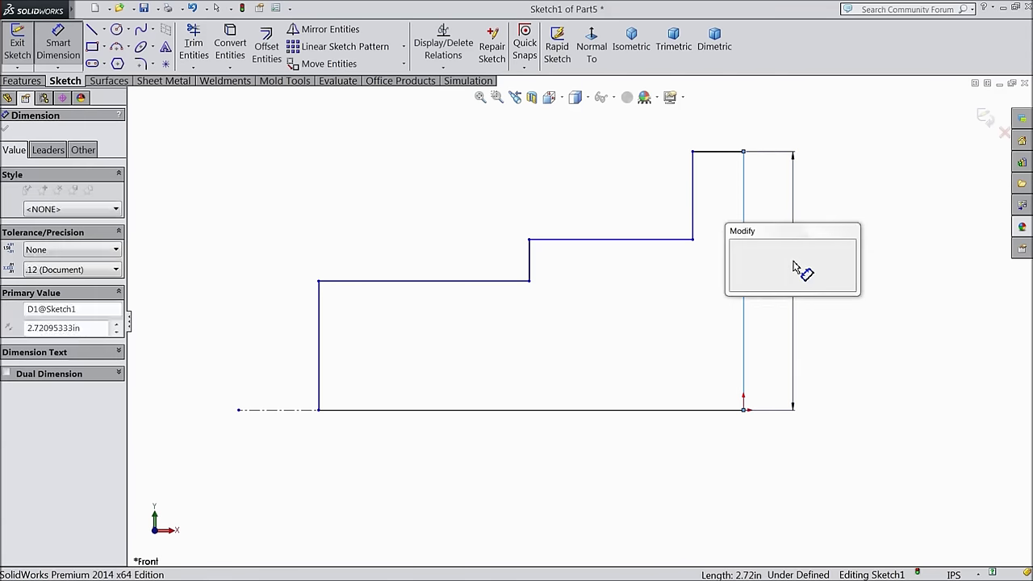
{"action": "type", "text": "1.15"}
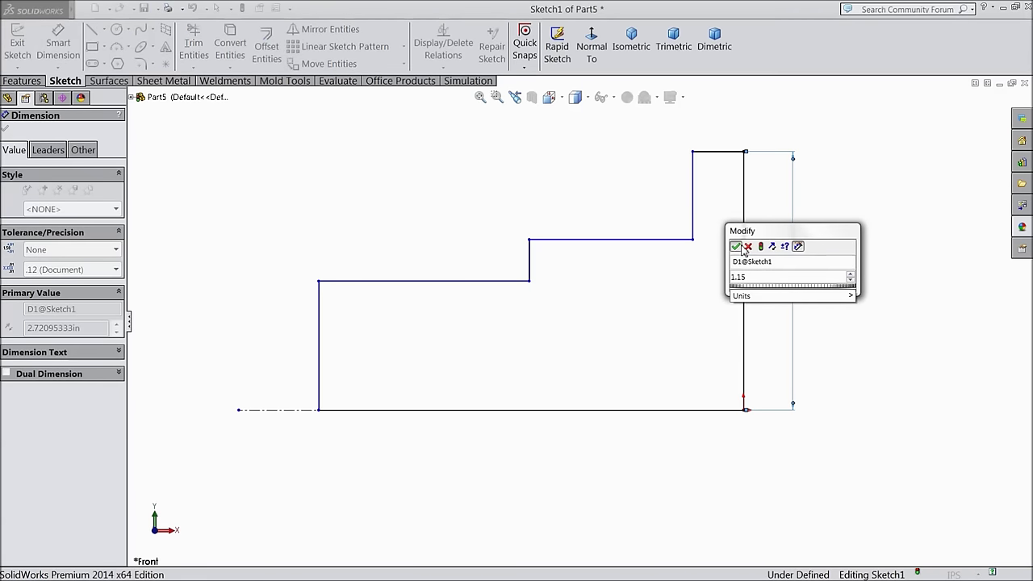
{"action": "left_click", "coordinate": [736, 247]}
{"action": "left_click", "coordinate": [720, 151]}
{"action": "left_click", "coordinate": [718, 144]}
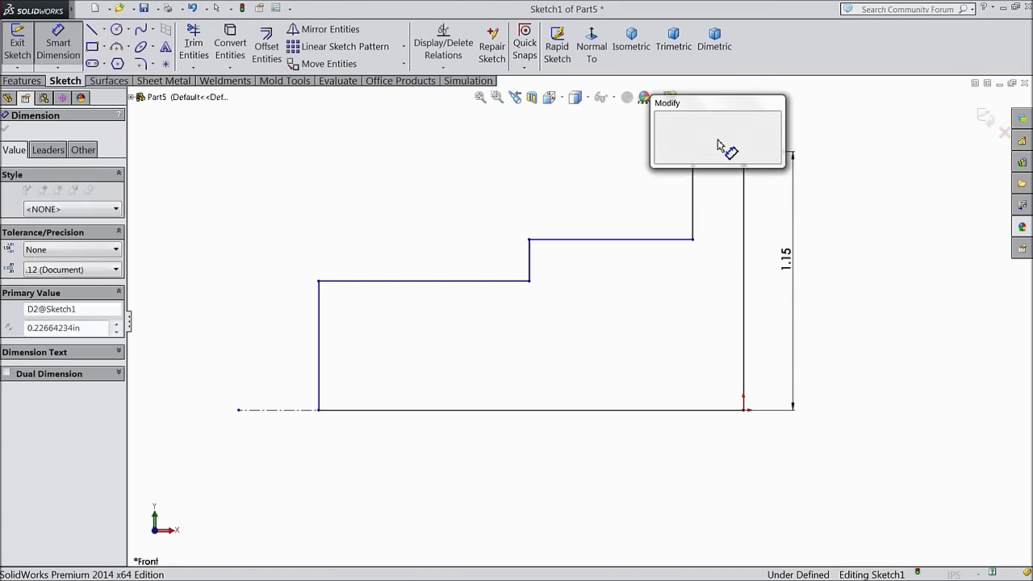
{"action": "type", "text": "0.15"}
{"action": "mouse_move", "coordinate": [676, 165]}
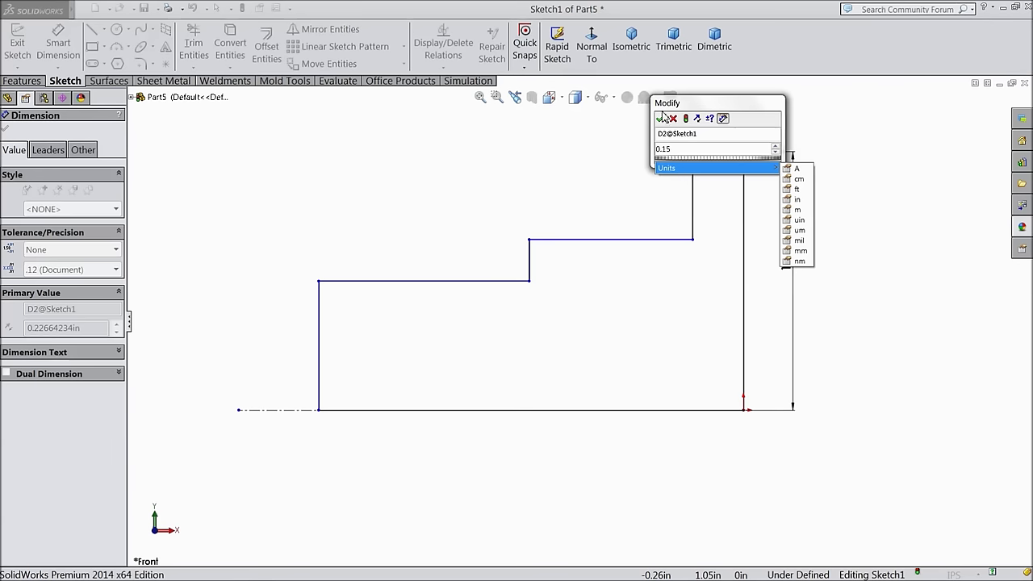
{"action": "left_click", "coordinate": [660, 118]}
Dimension the middle step height to 0.70 (1.40482/2) and its length to 0.5
{"action": "left_click", "coordinate": [645, 240]}
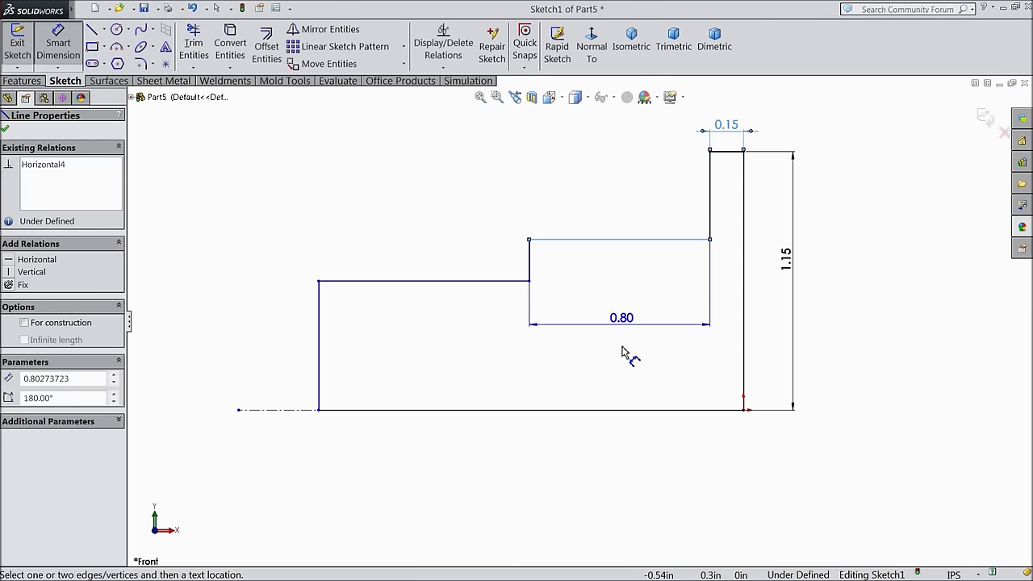
{"action": "left_click", "coordinate": [628, 410]}
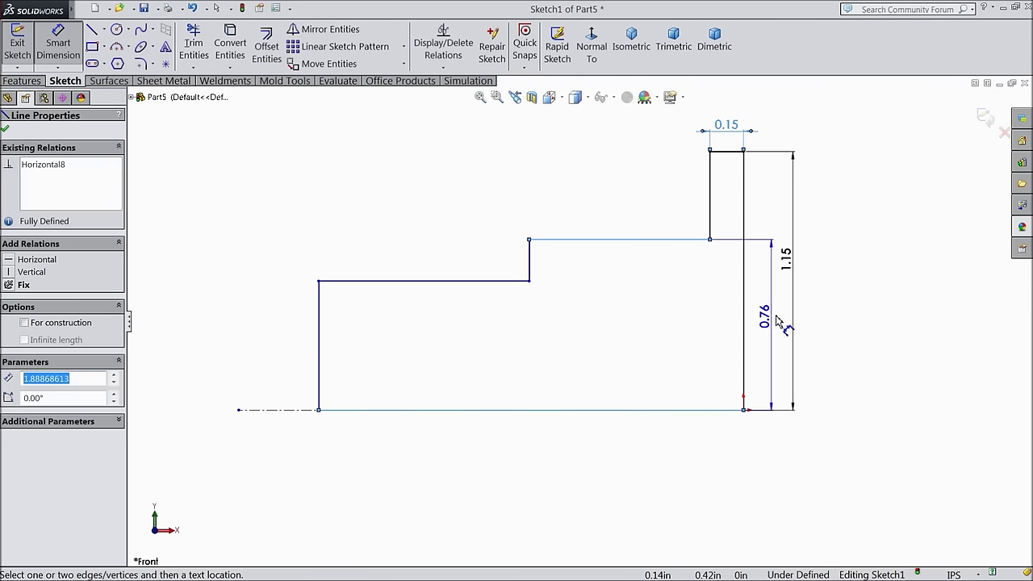
{"action": "left_click", "coordinate": [779, 321]}
{"action": "type", "text": "1"}
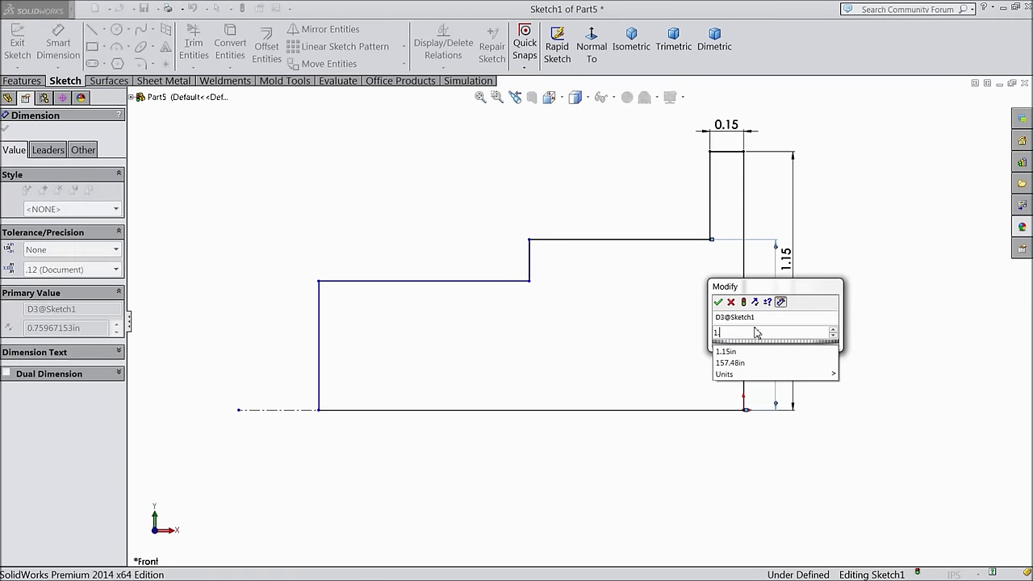
{"action": "type", "text": ".40482/2"}
{"action": "left_click", "coordinate": [727, 352]}
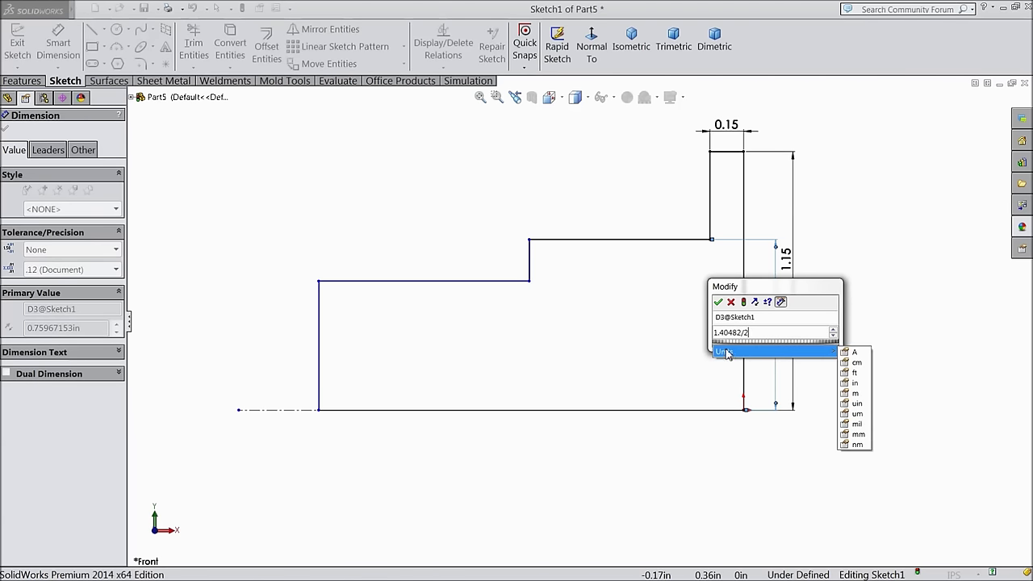
{"action": "left_click", "coordinate": [718, 303]}
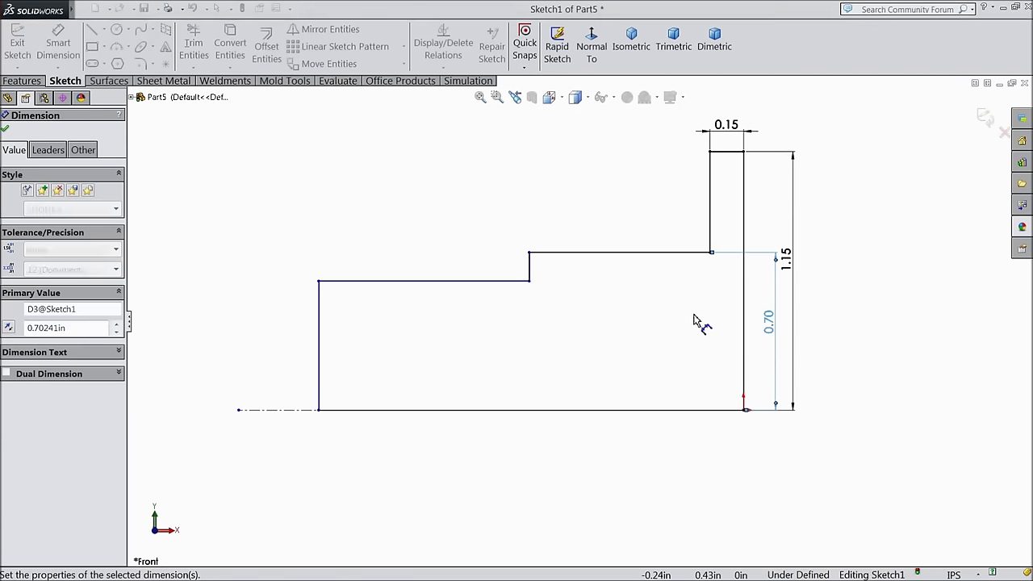
{"action": "left_click", "coordinate": [621, 253]}
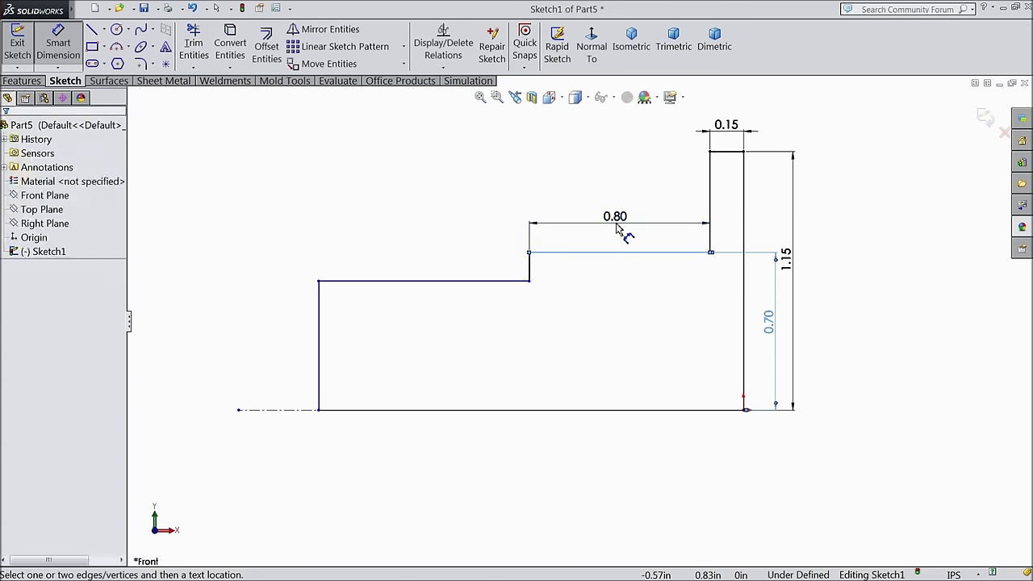
{"action": "left_click", "coordinate": [618, 234]}
{"action": "type", "text": "0.5"}
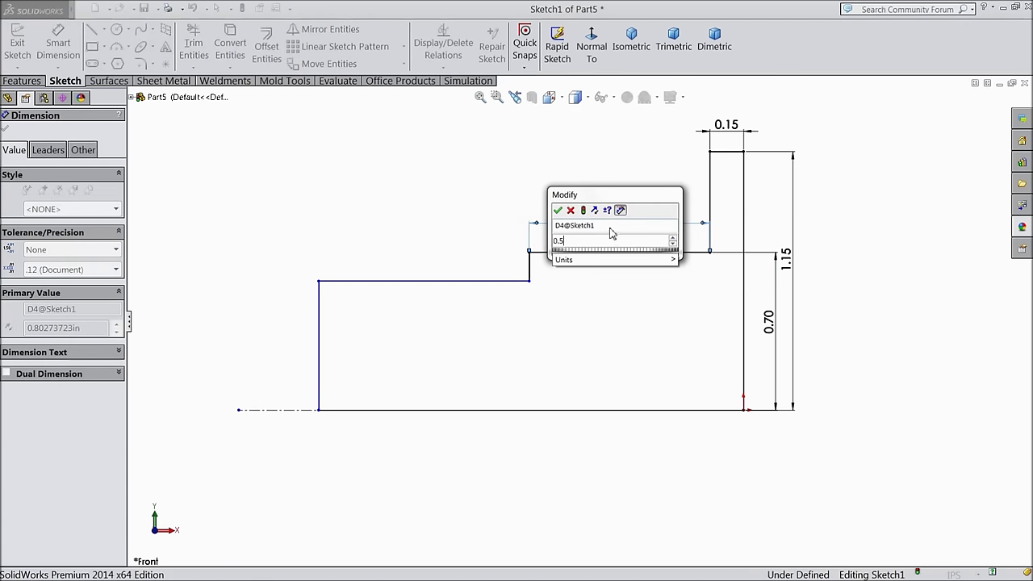
{"action": "left_click", "coordinate": [558, 212]}
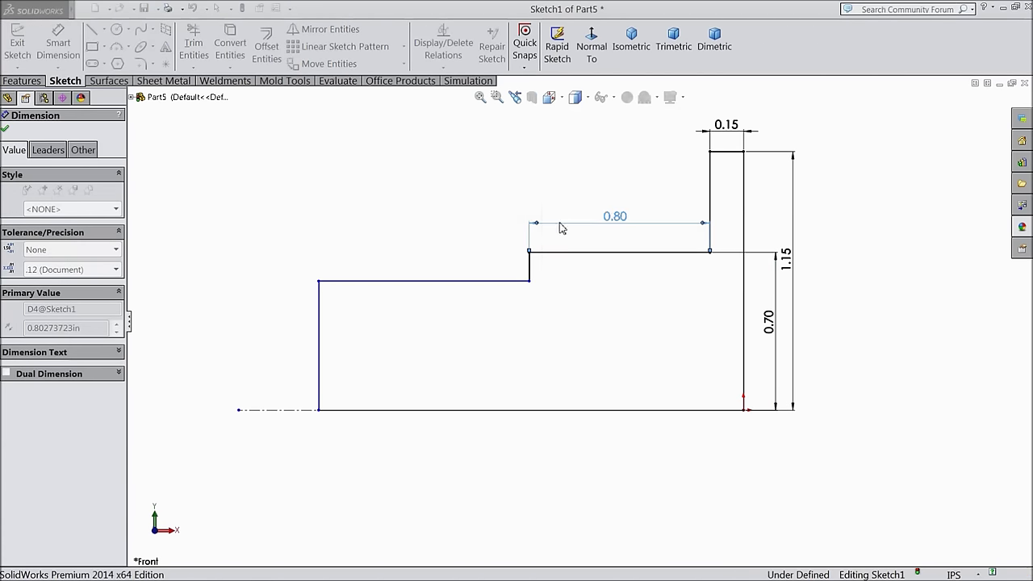
Dimension the lowest step height to 0.5 and its length to 0.70, fully defining the sketch
{"action": "left_click", "coordinate": [474, 283]}
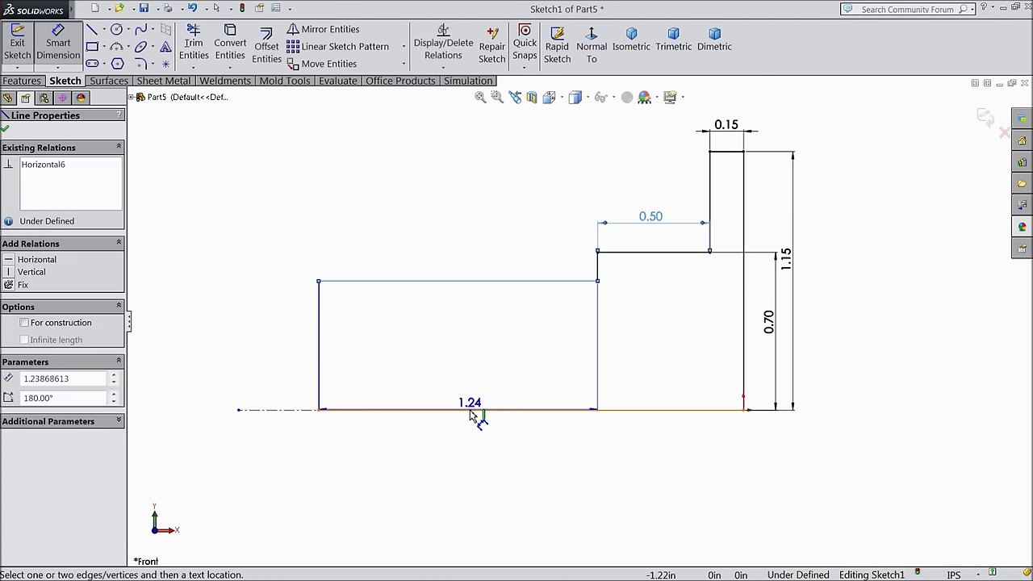
{"action": "left_click", "coordinate": [473, 410]}
{"action": "left_click", "coordinate": [226, 346]}
{"action": "type", "text": "0.8"}
{"action": "key", "text": "BackSpace"}
{"action": "type", "text": "5"}
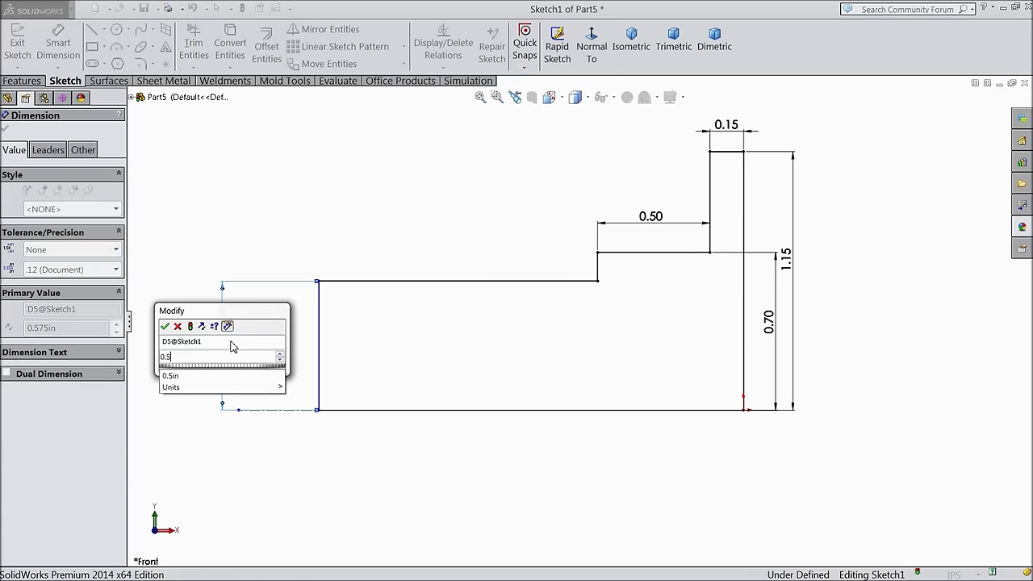
{"action": "left_click", "coordinate": [166, 327]}
{"action": "left_click", "coordinate": [440, 298]}
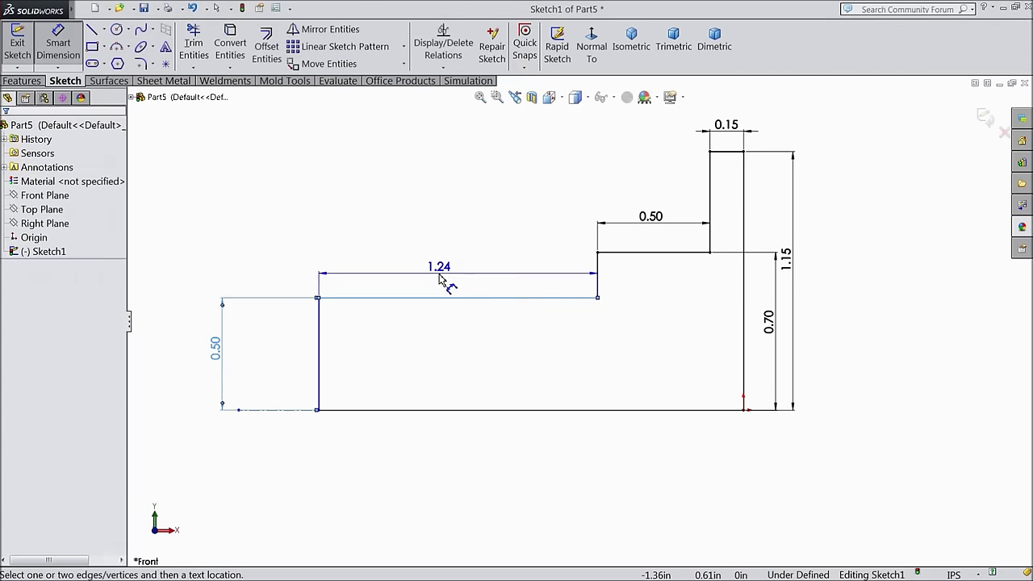
{"action": "left_click", "coordinate": [441, 278]}
{"action": "type", "text": "0"}
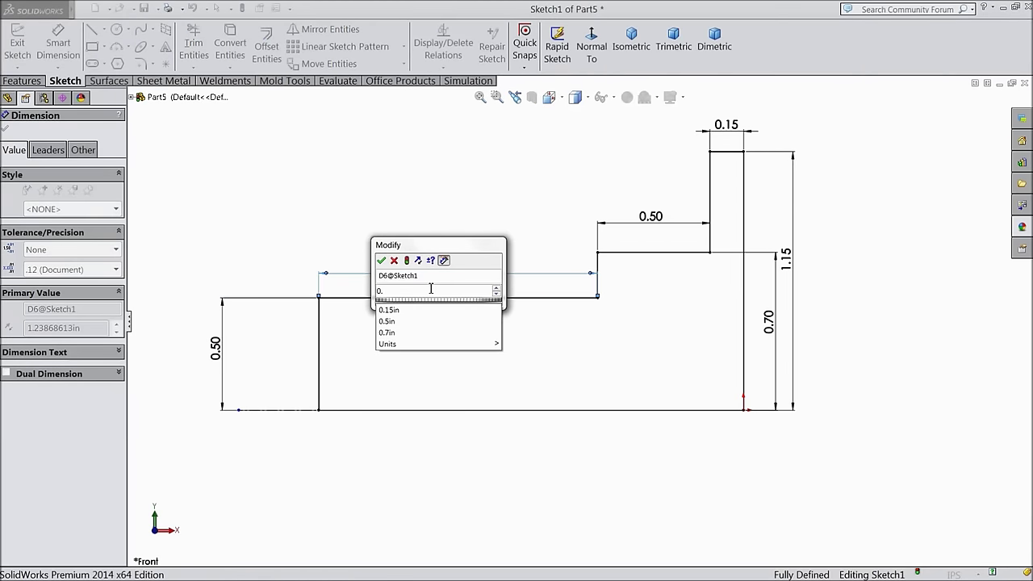
{"action": "type", "text": "."}
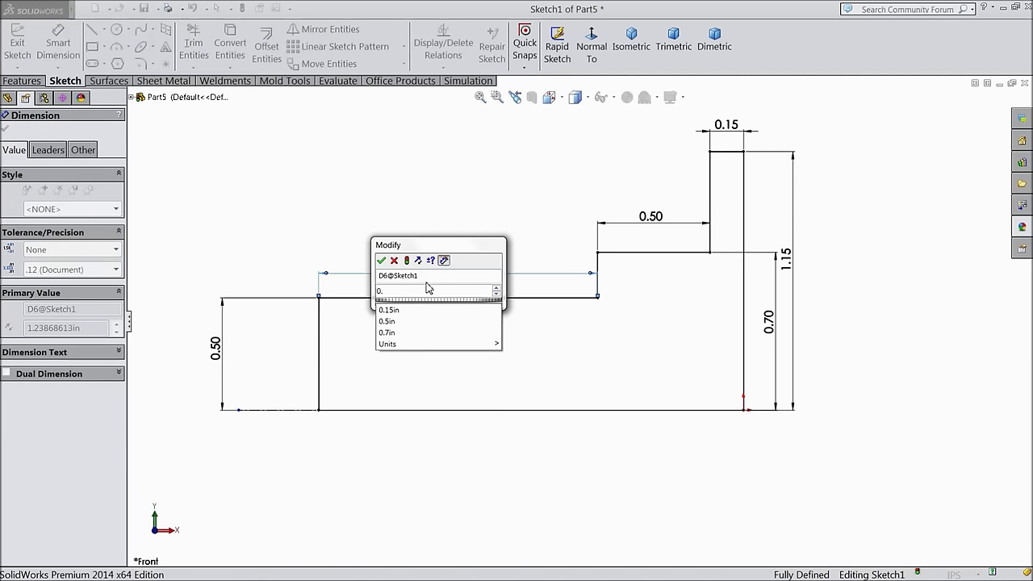
{"action": "type", "text": "7"}
{"action": "left_click", "coordinate": [383, 260]}
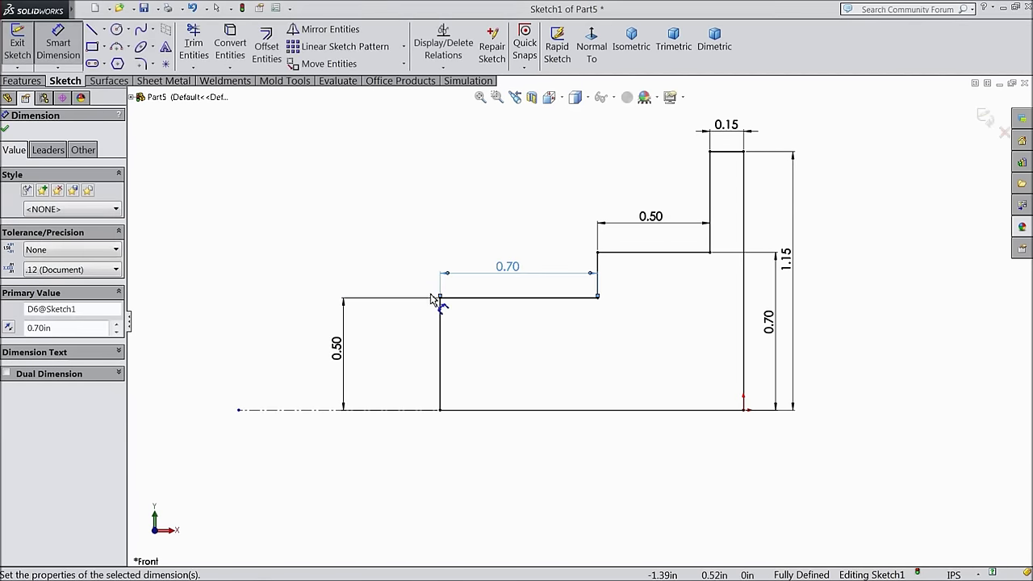
{"action": "left_click", "coordinate": [4, 131]}
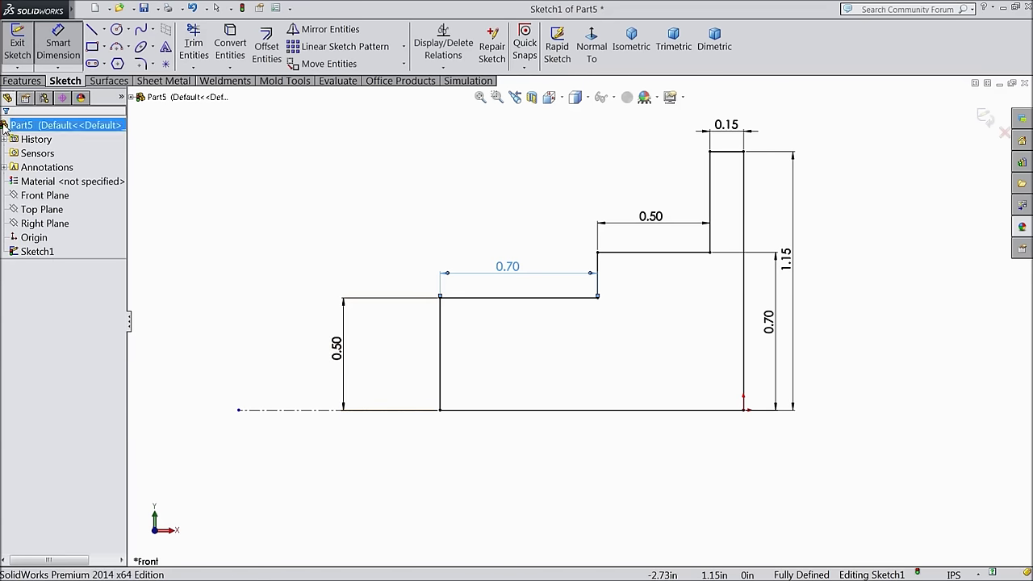
{"action": "left_click", "coordinate": [33, 81]}
Revolve the profile 360° about its bottom line (Line9) to create Revolve1
{"action": "left_click", "coordinate": [537, 409]}
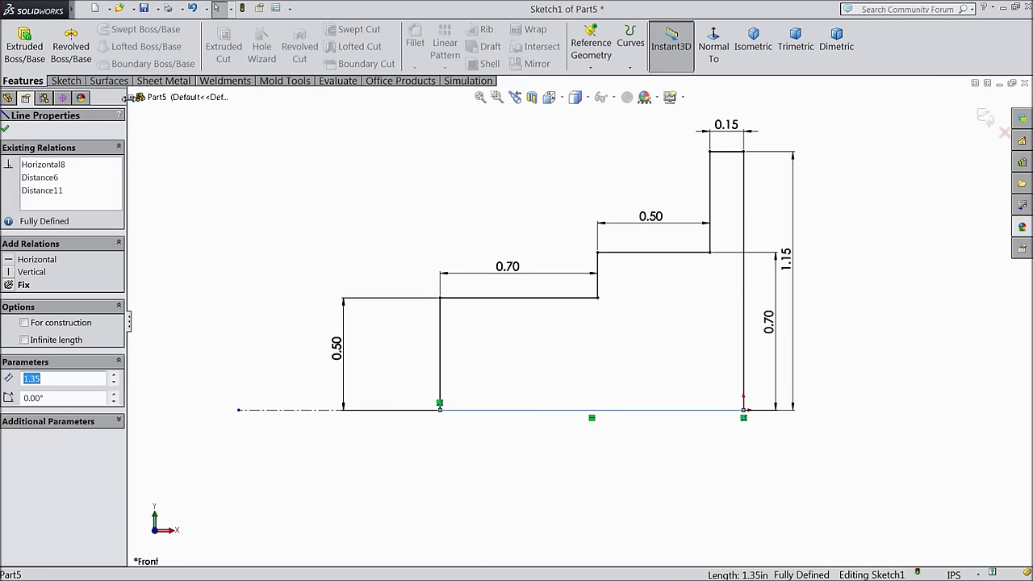
{"action": "left_click", "coordinate": [71, 46]}
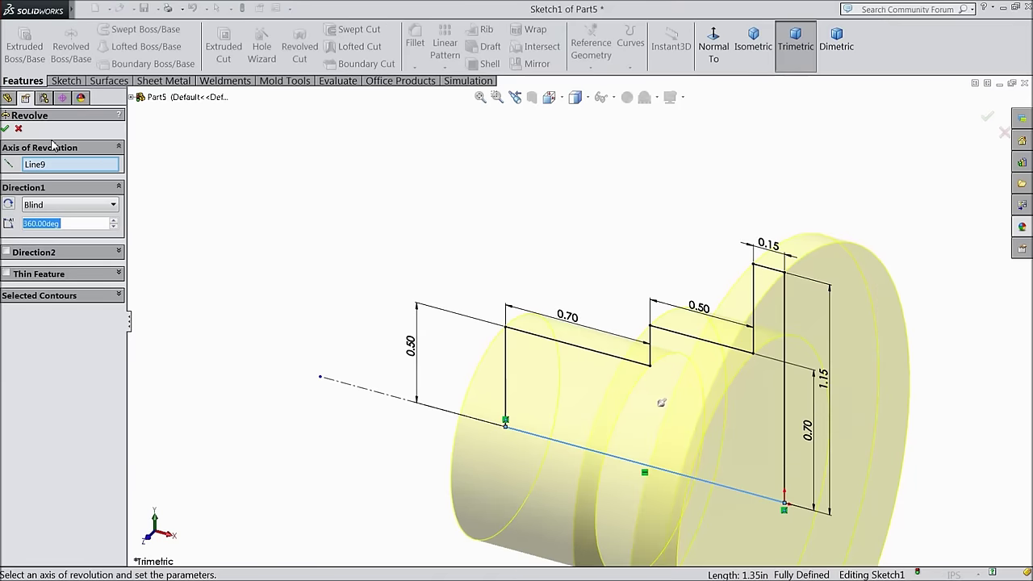
{"action": "left_click", "coordinate": [5, 129]}
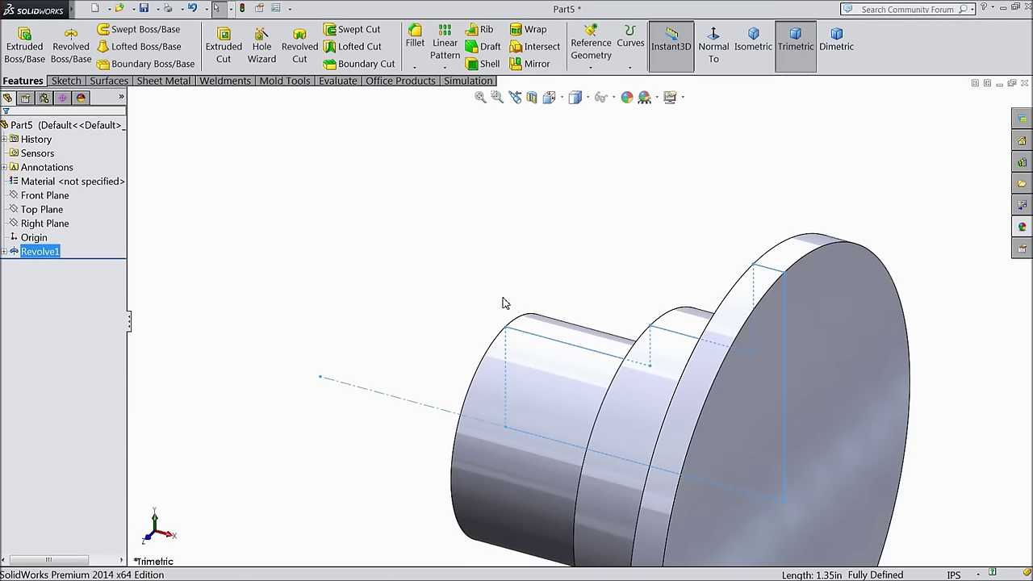
{"action": "scroll", "coordinate": [507, 301], "scroll_direction": "up", "scroll_amount": 2}
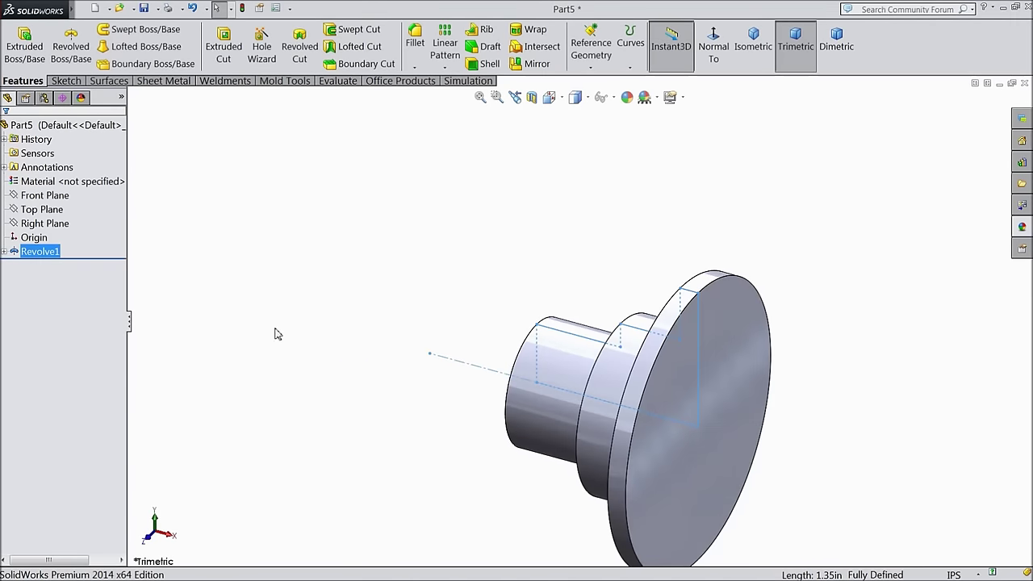
{"action": "left_click", "coordinate": [46, 196]}
Start a sketch on Front Plane, view it normal, and draw a centerline along the shaft axis
{"action": "left_click", "coordinate": [58, 180]}
{"action": "left_click", "coordinate": [714, 51]}
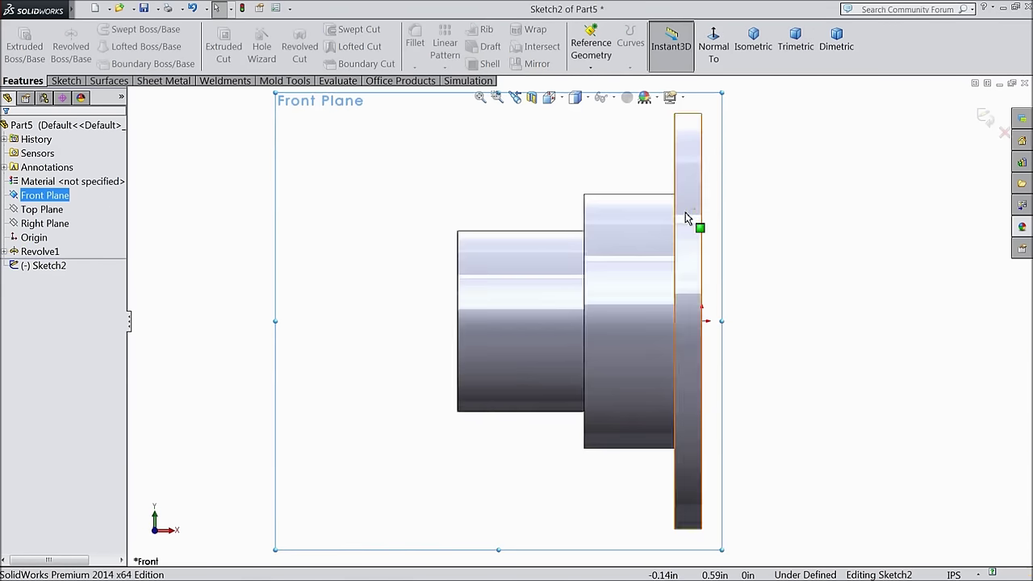
{"action": "left_click", "coordinate": [77, 84]}
{"action": "left_click", "coordinate": [104, 29]}
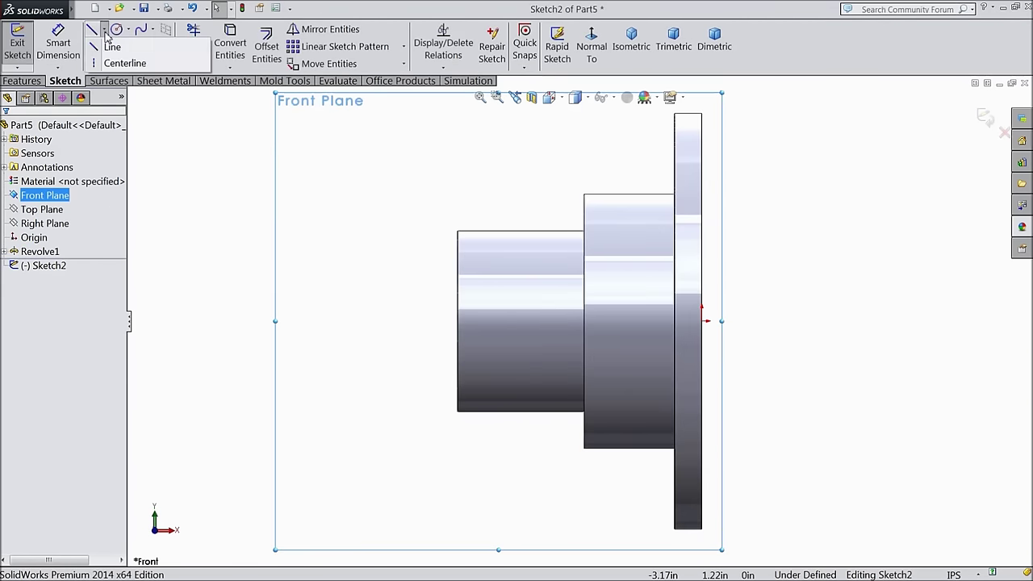
{"action": "left_click", "coordinate": [104, 63]}
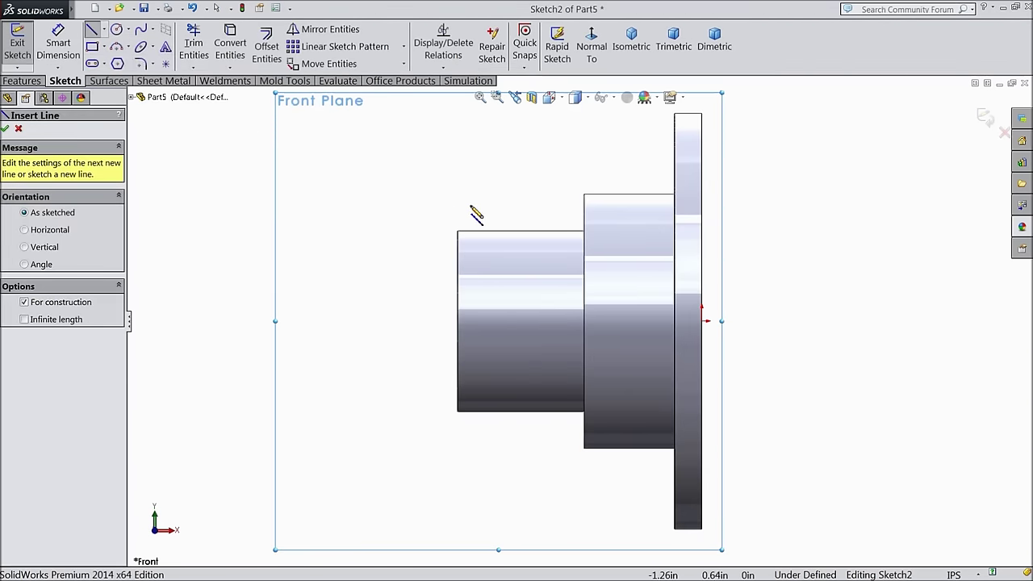
{"action": "left_click", "coordinate": [702, 321]}
{"action": "left_click", "coordinate": [352, 320]}
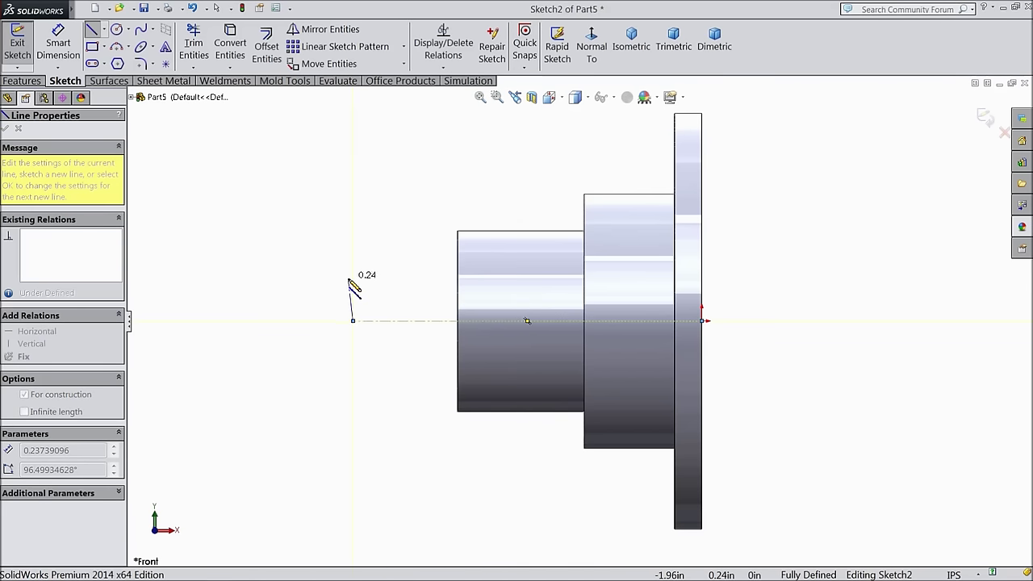
{"action": "right_click", "coordinate": [351, 281]}
{"action": "left_click", "coordinate": [373, 104]}
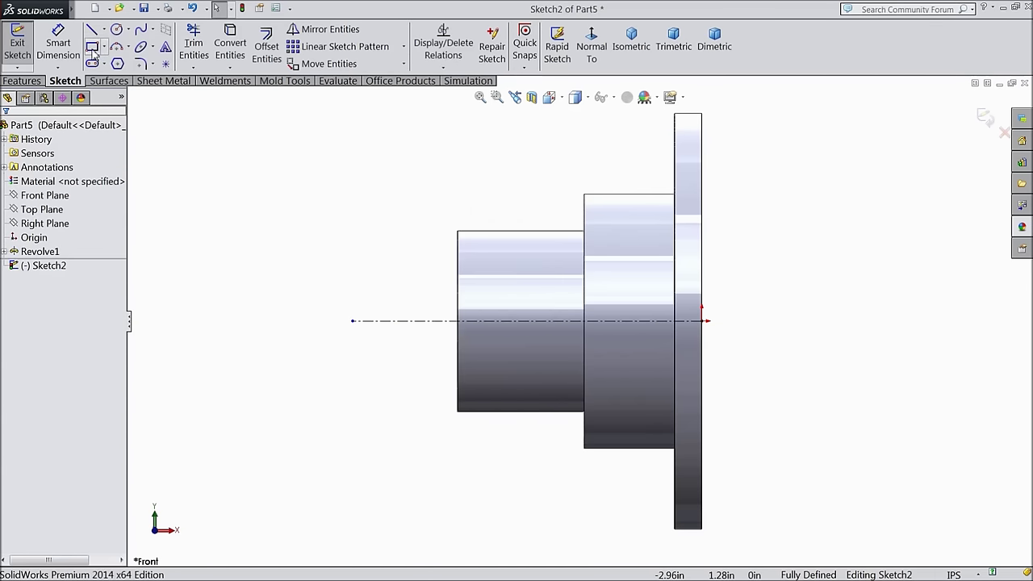
Draw a small corner rectangle hanging below the middle step's top edge
{"action": "left_click", "coordinate": [92, 47]}
{"action": "scroll", "coordinate": [655, 223], "scroll_direction": "down", "scroll_amount": 5}
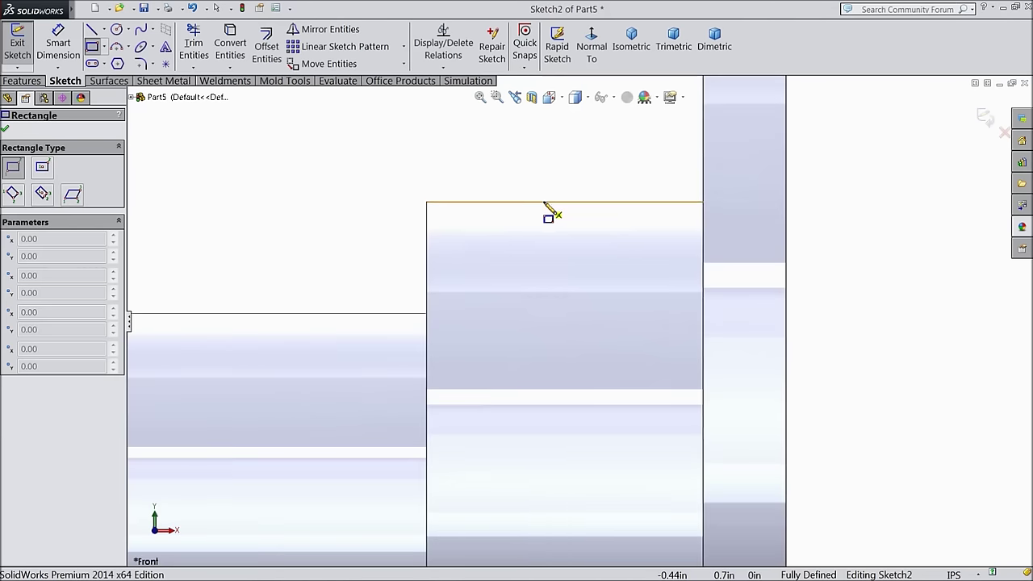
{"action": "left_click", "coordinate": [542, 202]}
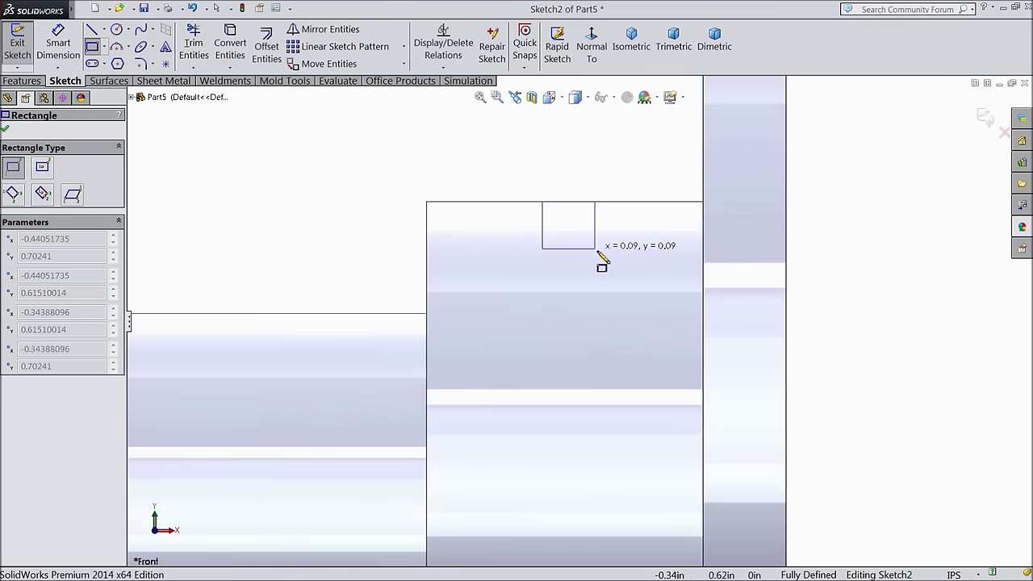
{"action": "left_click", "coordinate": [630, 256]}
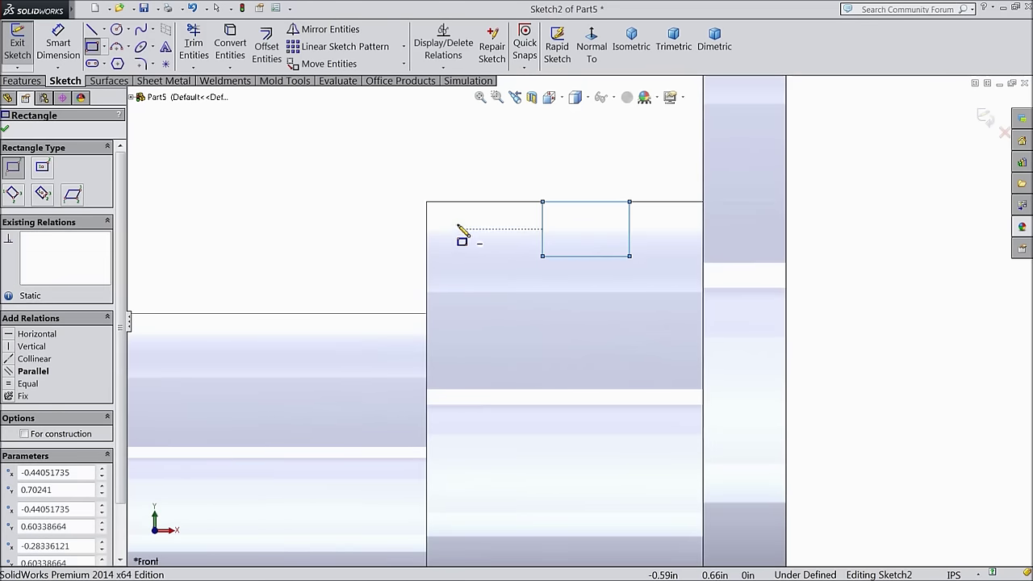
{"action": "left_click", "coordinate": [58, 47]}
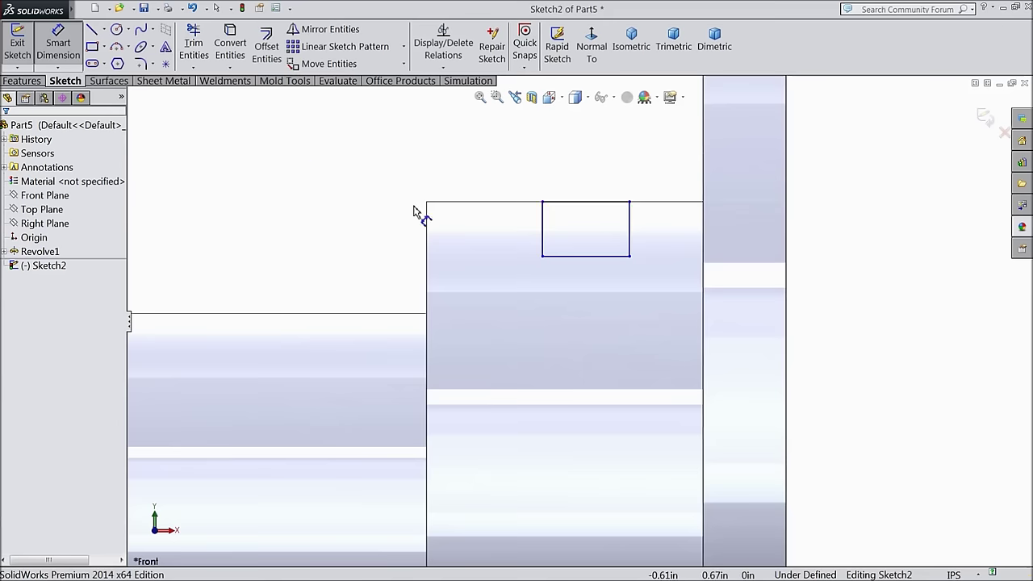
Dimension the rectangle 0.10 wide, 0.05 deep and 0.30 from the flange's far edge
{"action": "left_click", "coordinate": [594, 202]}
{"action": "left_click", "coordinate": [589, 184]}
{"action": "type", "text": "0.1"}
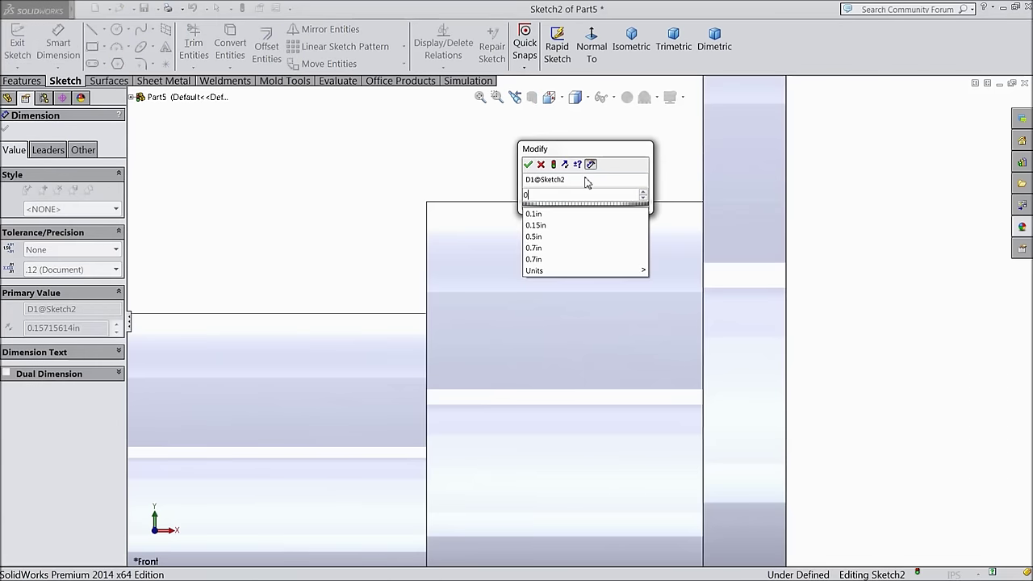
{"action": "left_click", "coordinate": [529, 165]}
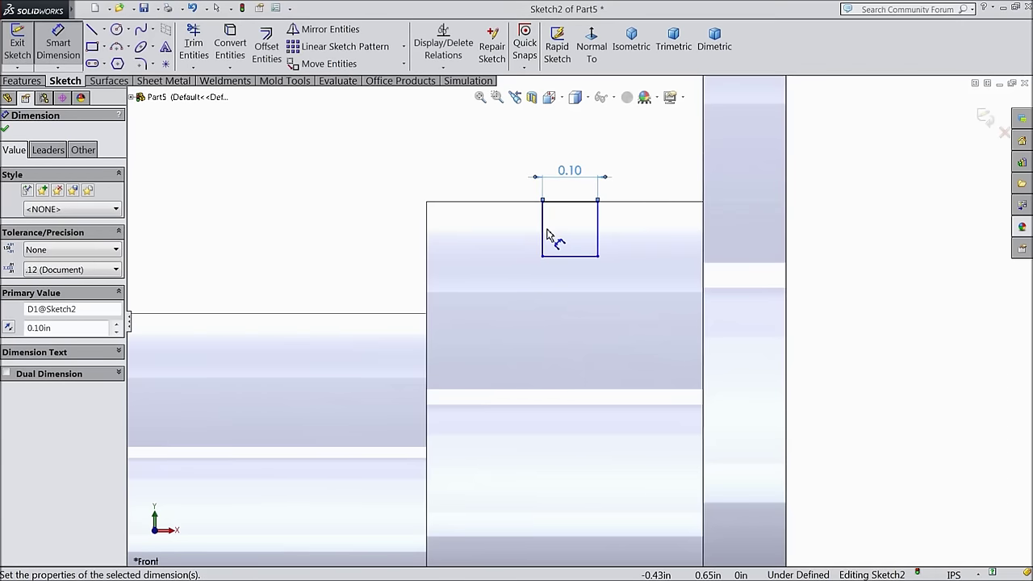
{"action": "left_click", "coordinate": [542, 233]}
{"action": "left_click", "coordinate": [515, 230]}
{"action": "type", "text": "0.05"}
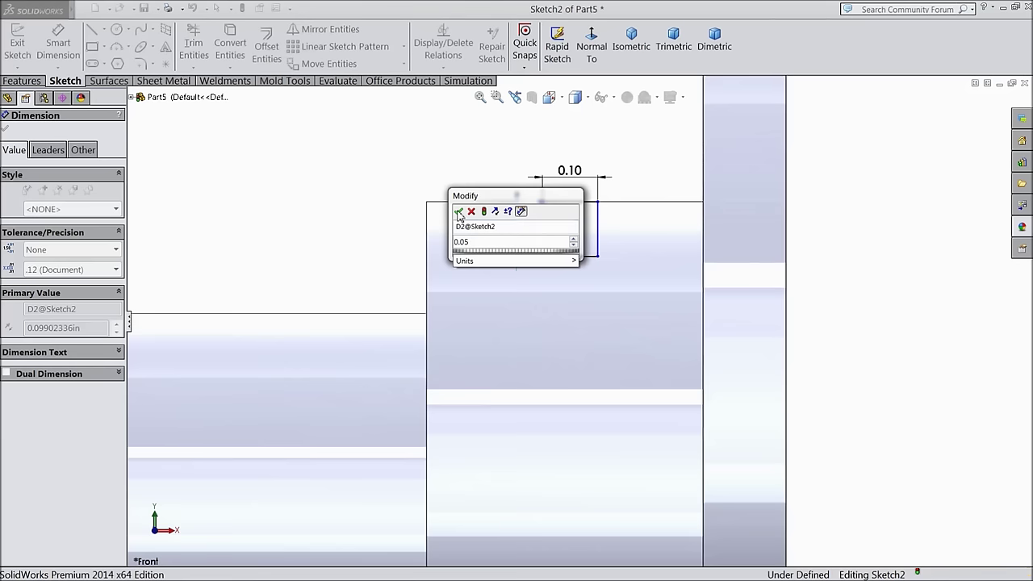
{"action": "left_click", "coordinate": [458, 211]}
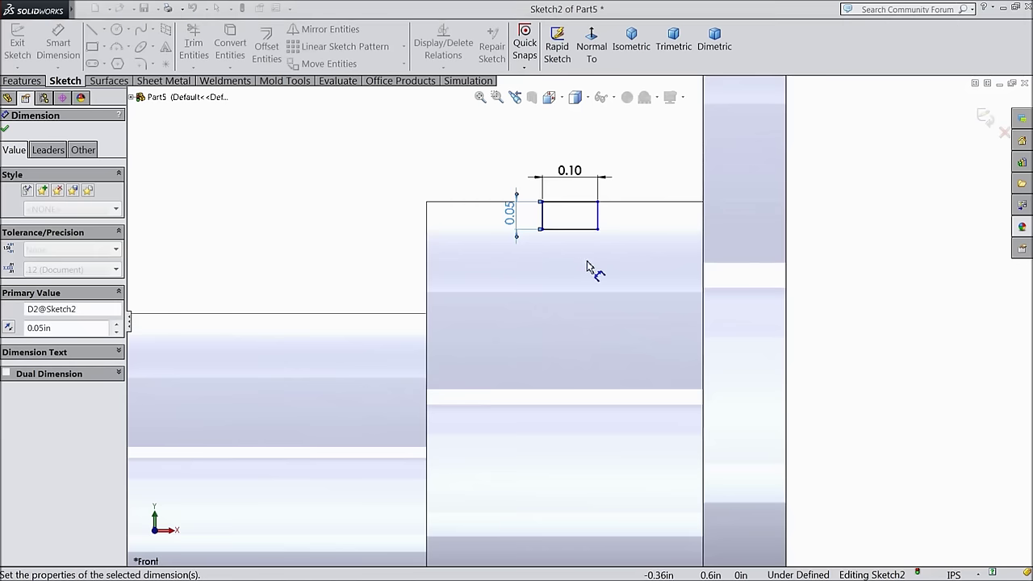
{"action": "left_click", "coordinate": [599, 225]}
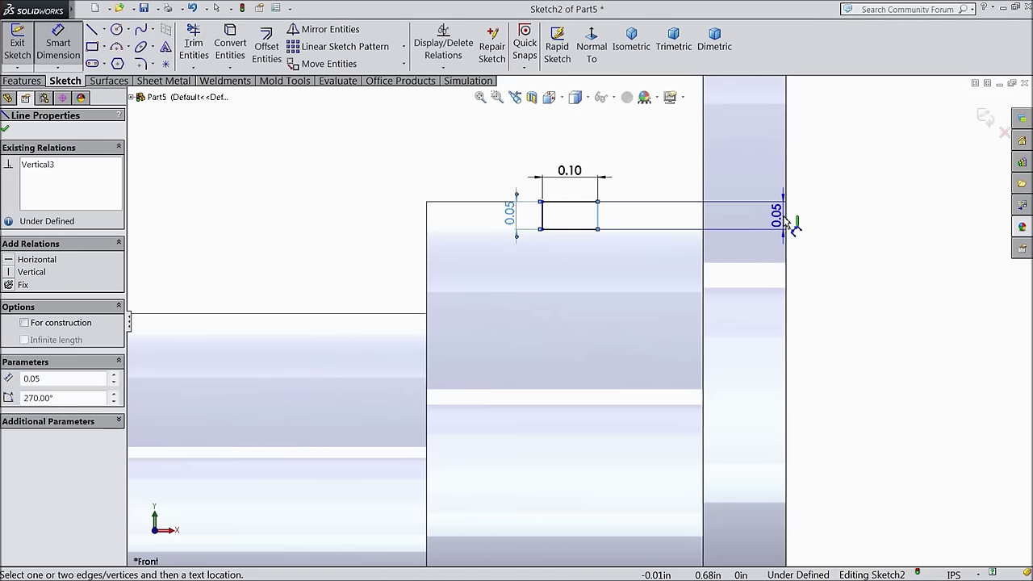
{"action": "left_click", "coordinate": [787, 223]}
{"action": "left_click", "coordinate": [678, 137]}
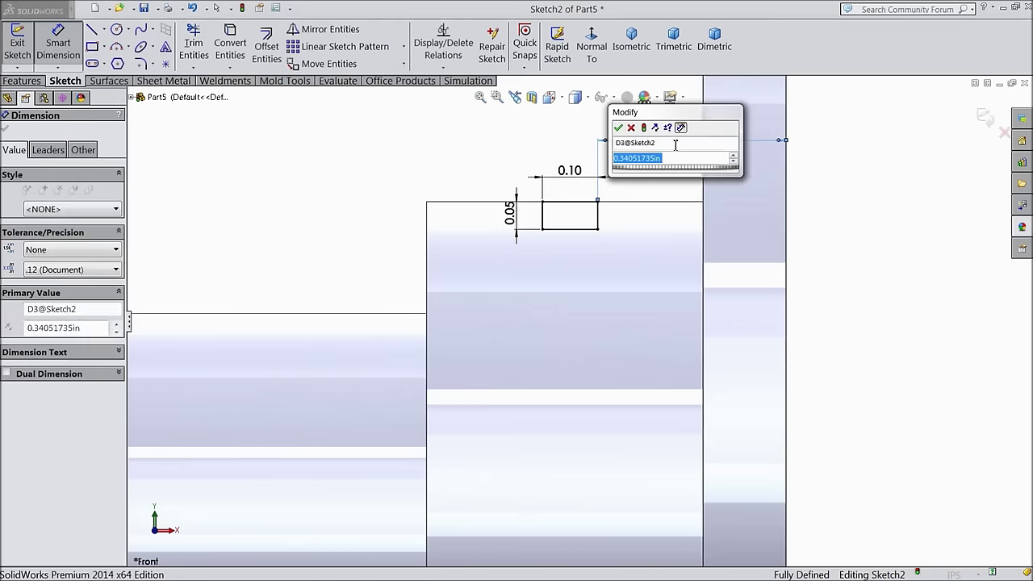
{"action": "type", "text": "0.3"}
{"action": "key", "text": "Return"}
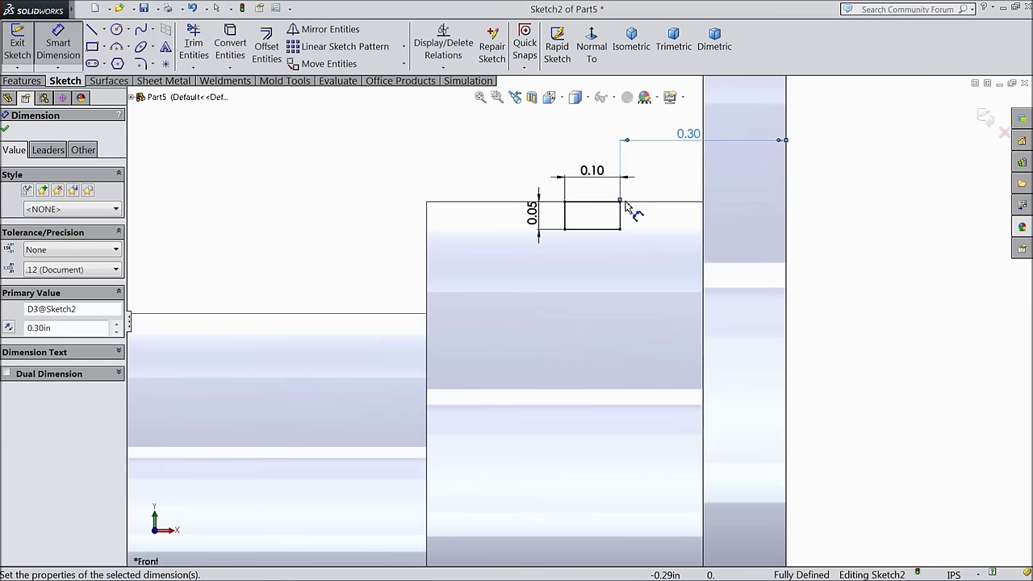
{"action": "left_click", "coordinate": [5, 130]}
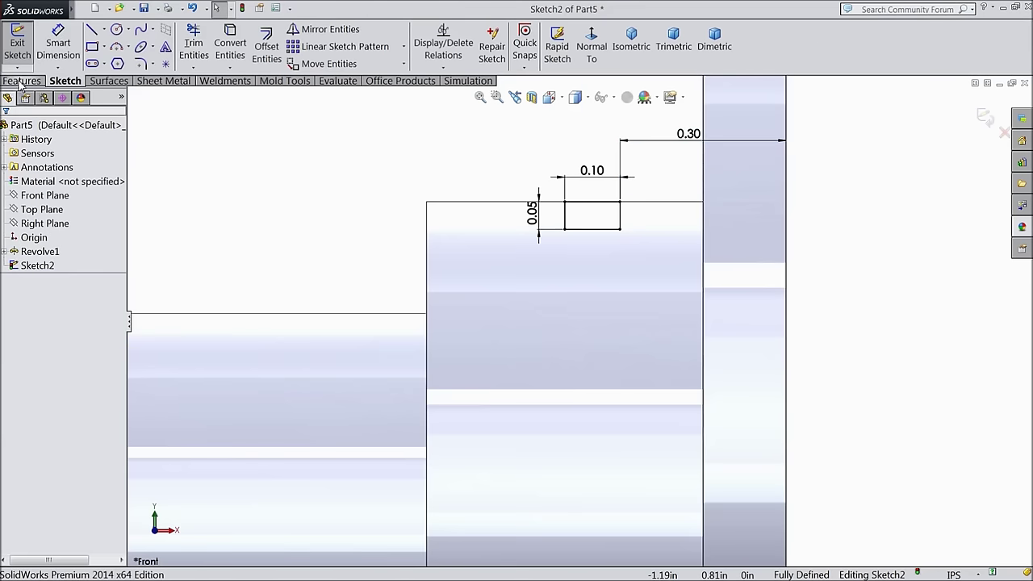
Revolve-cut the rectangle around the centerline to create the groove Cut-Revolve1
{"action": "left_click", "coordinate": [22, 80]}
{"action": "left_click", "coordinate": [299, 56]}
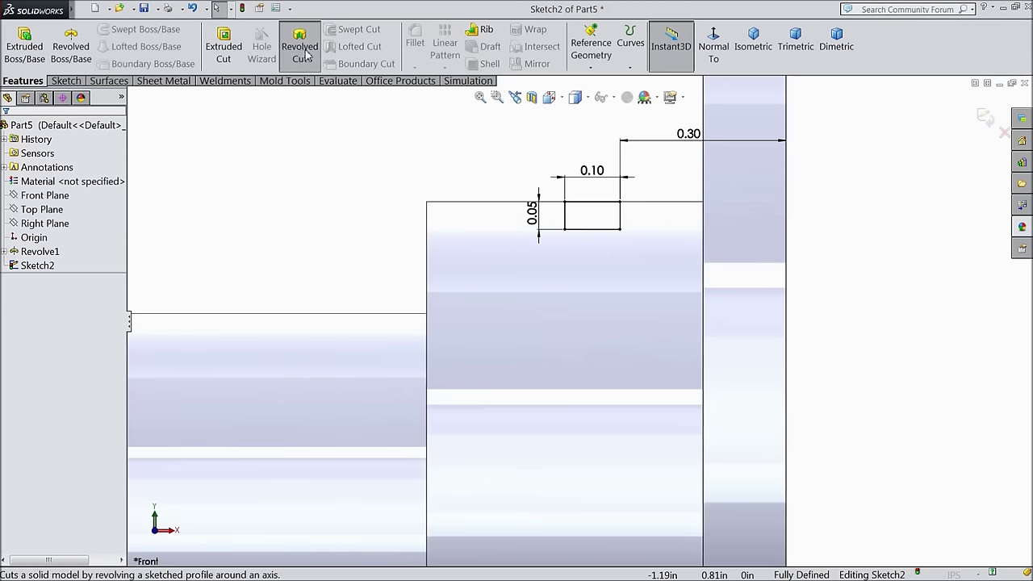
{"action": "scroll", "coordinate": [473, 385], "scroll_direction": "down", "scroll_amount": 4}
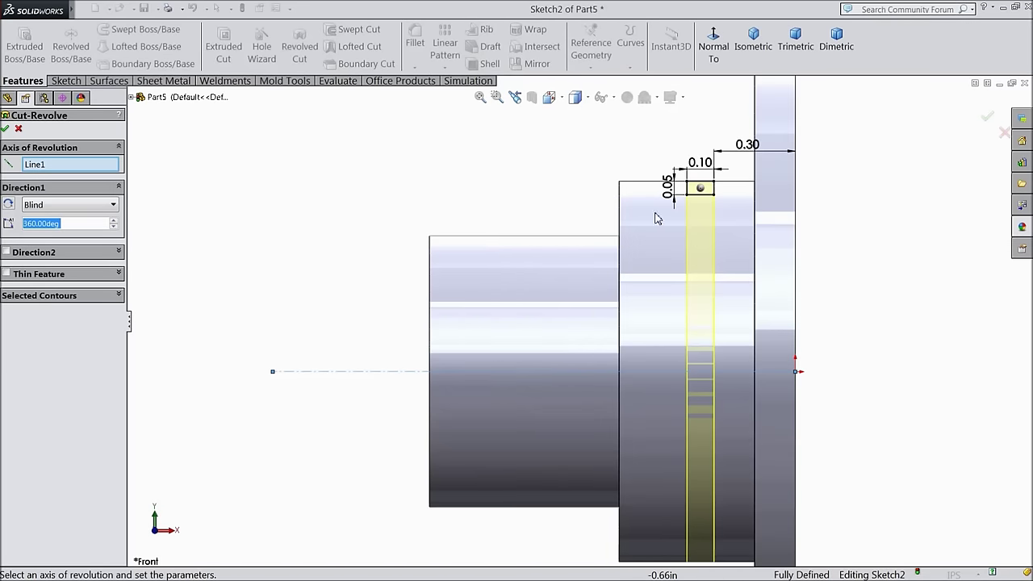
{"action": "left_click", "coordinate": [5, 130]}
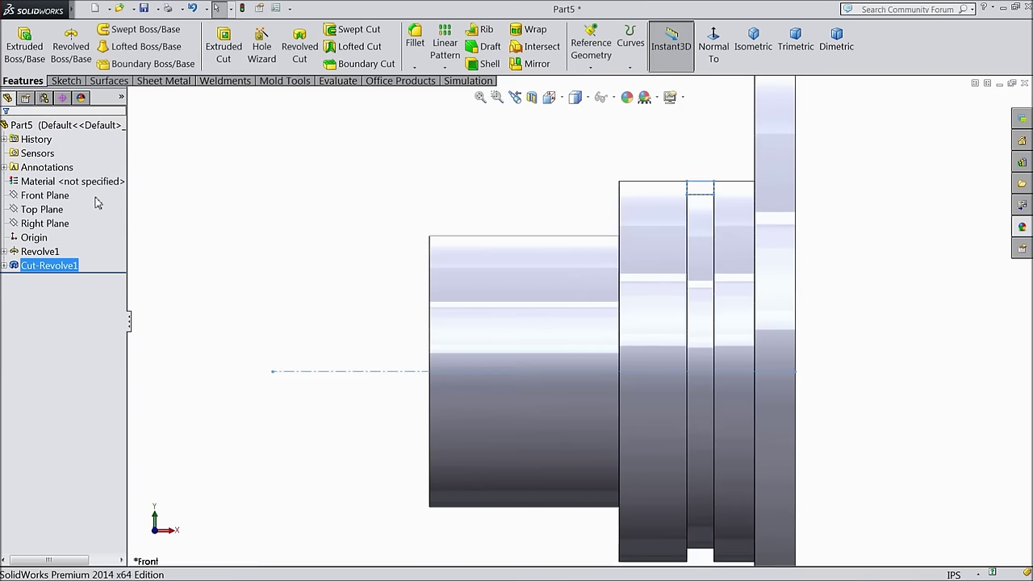
Add a 0.01in fillet to the two adjacent groove faces
{"action": "left_click", "coordinate": [418, 48]}
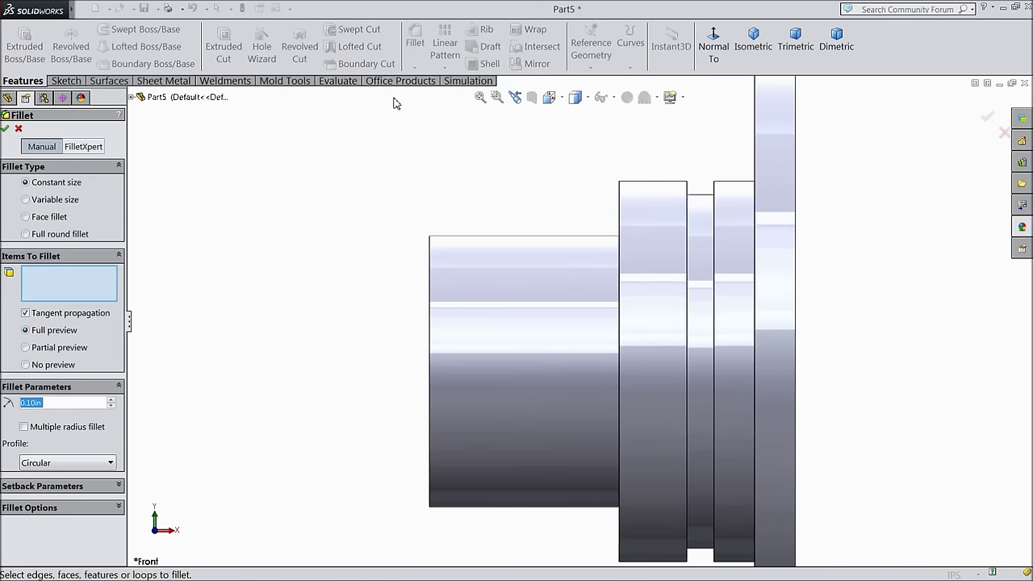
{"action": "type", "text": "0.01in"}
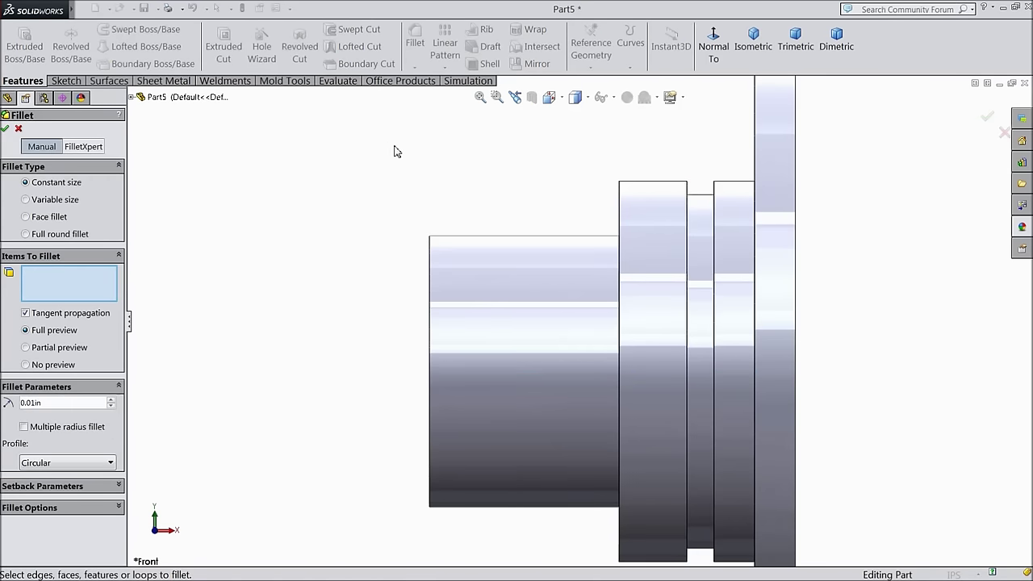
{"action": "middle_click_drag", "start_coordinate": [392, 138], "coordinate": [439, 174]}
{"action": "scroll", "coordinate": [669, 196], "scroll_direction": "down", "scroll_amount": 5}
{"action": "scroll", "coordinate": [512, 215], "scroll_direction": "down", "scroll_amount": 5}
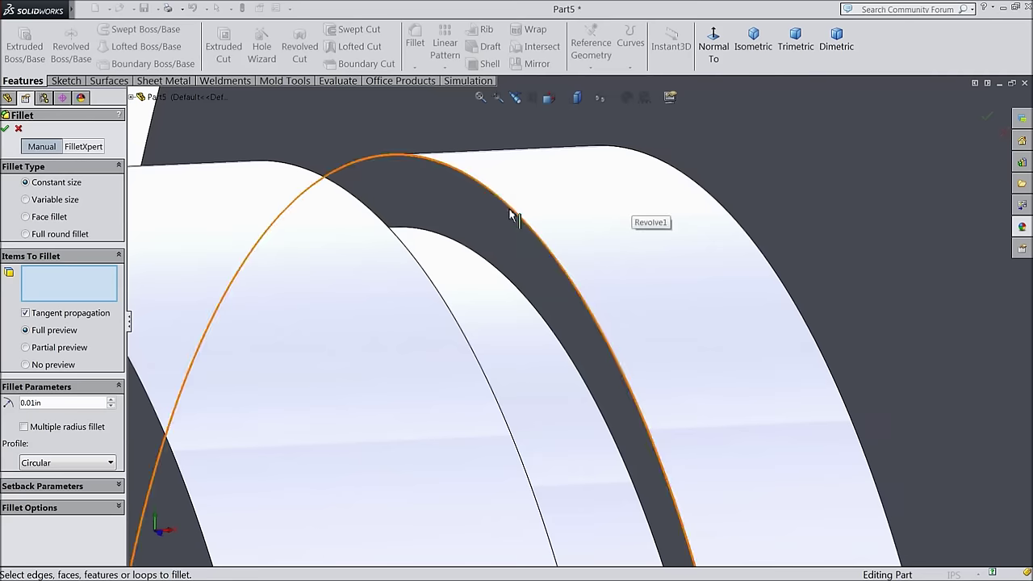
{"action": "left_click", "coordinate": [502, 232]}
{"action": "scroll", "coordinate": [502, 233], "scroll_direction": "up", "scroll_amount": 5}
{"action": "middle_click_drag", "start_coordinate": [502, 232], "coordinate": [456, 266]}
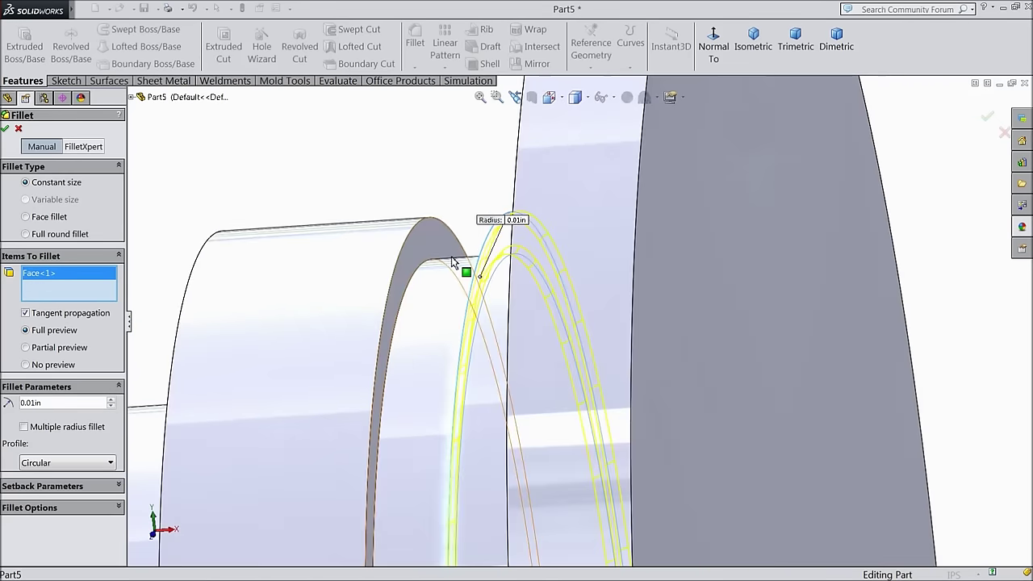
{"action": "left_click", "coordinate": [412, 251]}
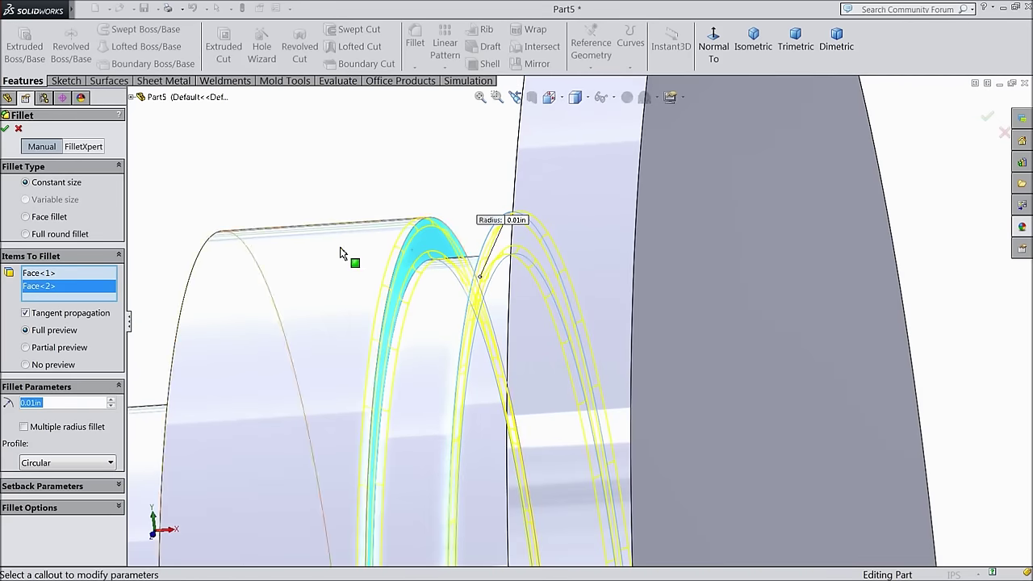
{"action": "left_click", "coordinate": [6, 129]}
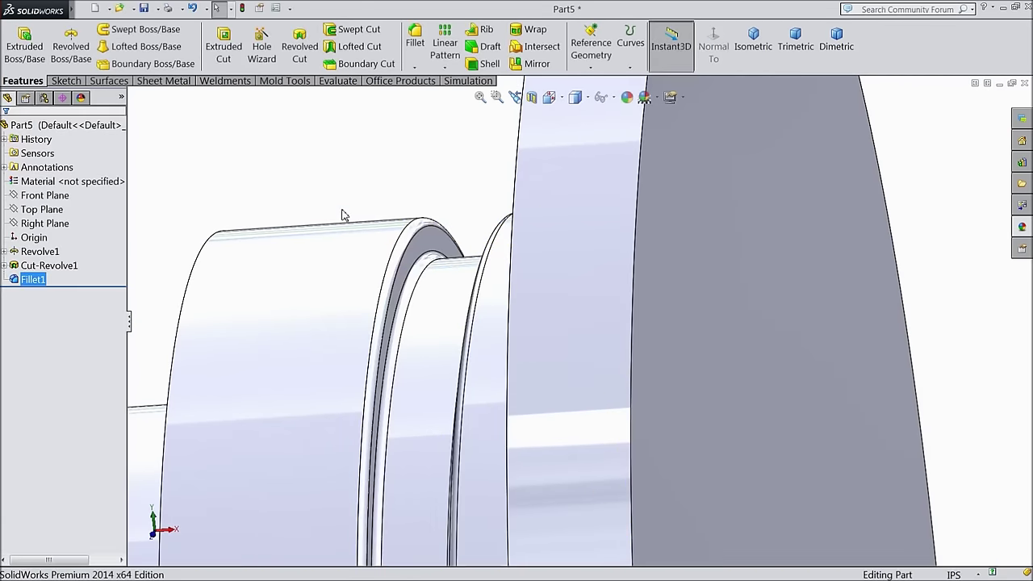
Zoom to fit, orbit the flange face forward and select it
{"action": "key", "text": "f"}
{"action": "middle_click_drag", "start_coordinate": [440, 331], "coordinate": [554, 404]}
{"action": "left_click", "coordinate": [577, 384]}
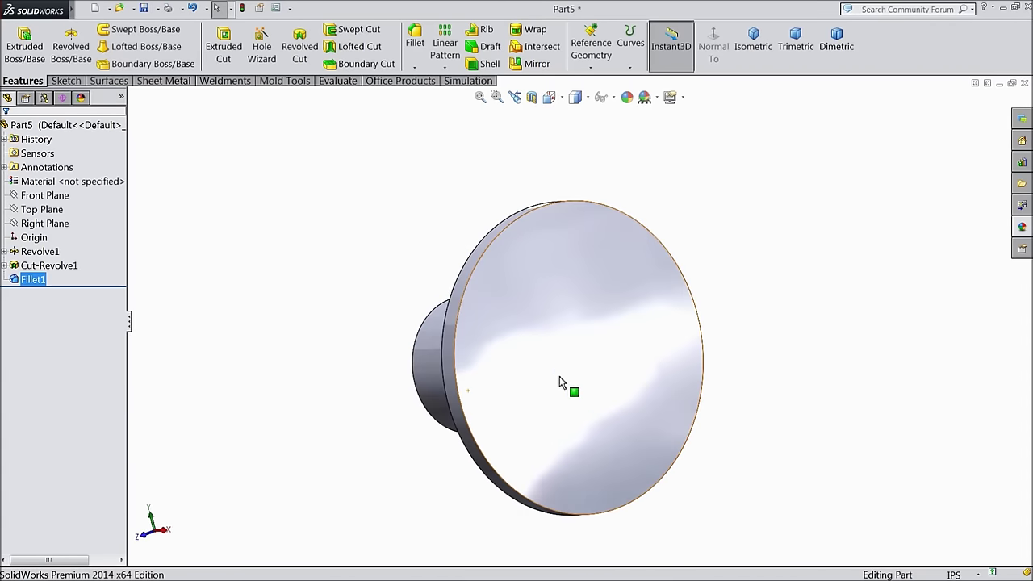
Sketch a circle centred on the origin on the flange face with diameter 0.767452
{"action": "left_click", "coordinate": [610, 347]}
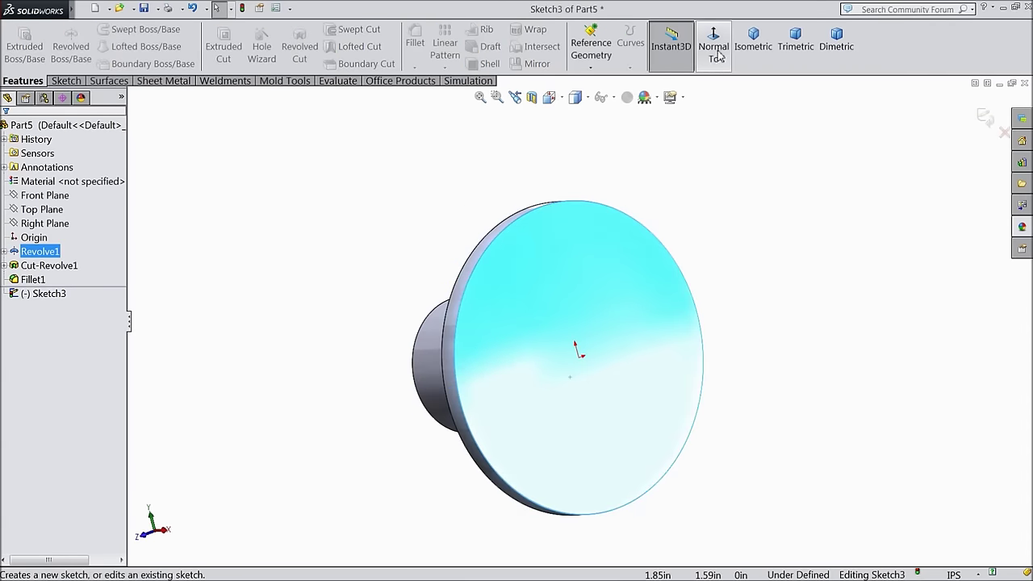
{"action": "left_click", "coordinate": [66, 81]}
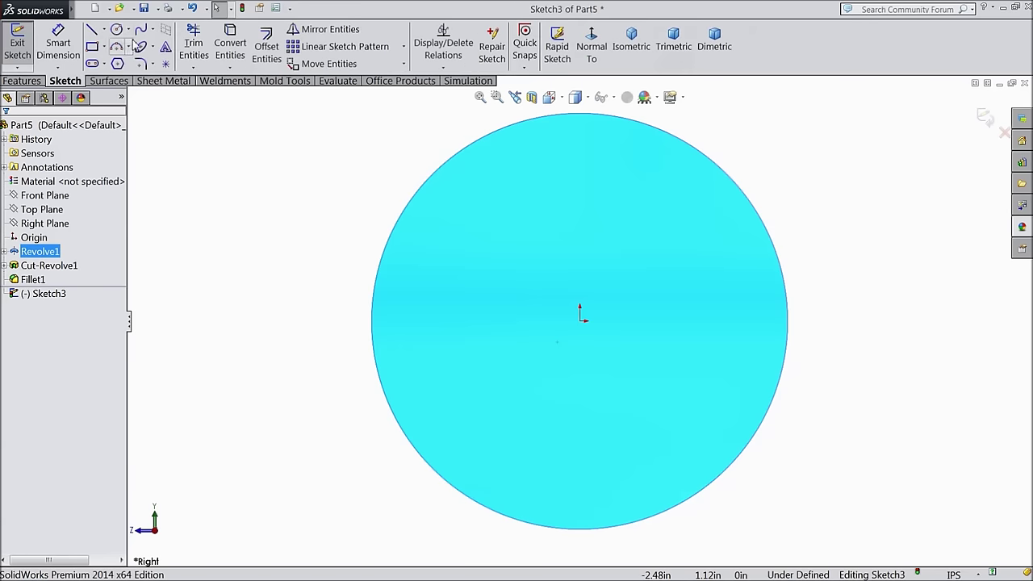
{"action": "left_click", "coordinate": [117, 30]}
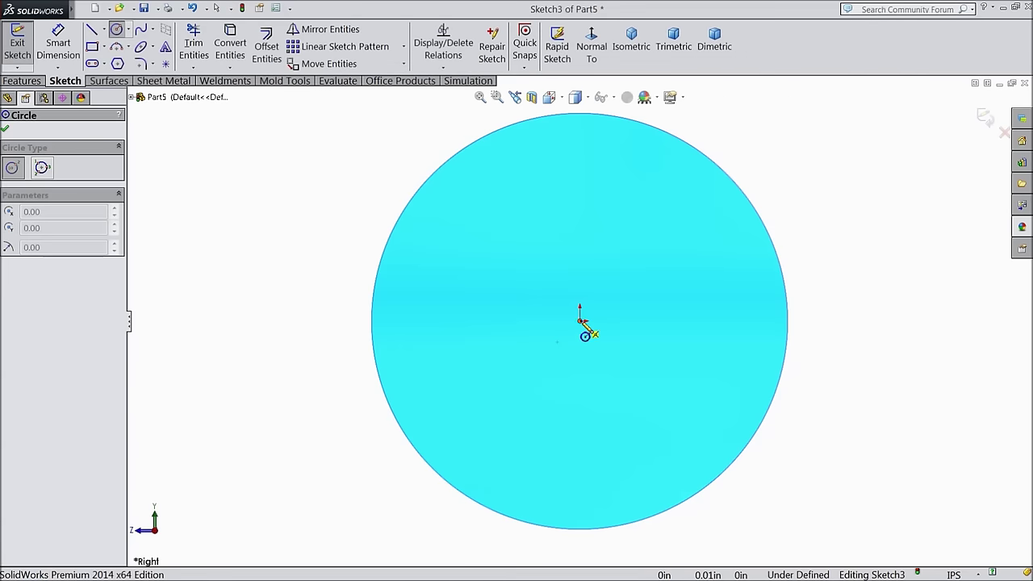
{"action": "left_click", "coordinate": [580, 321]}
{"action": "left_click", "coordinate": [520, 283]}
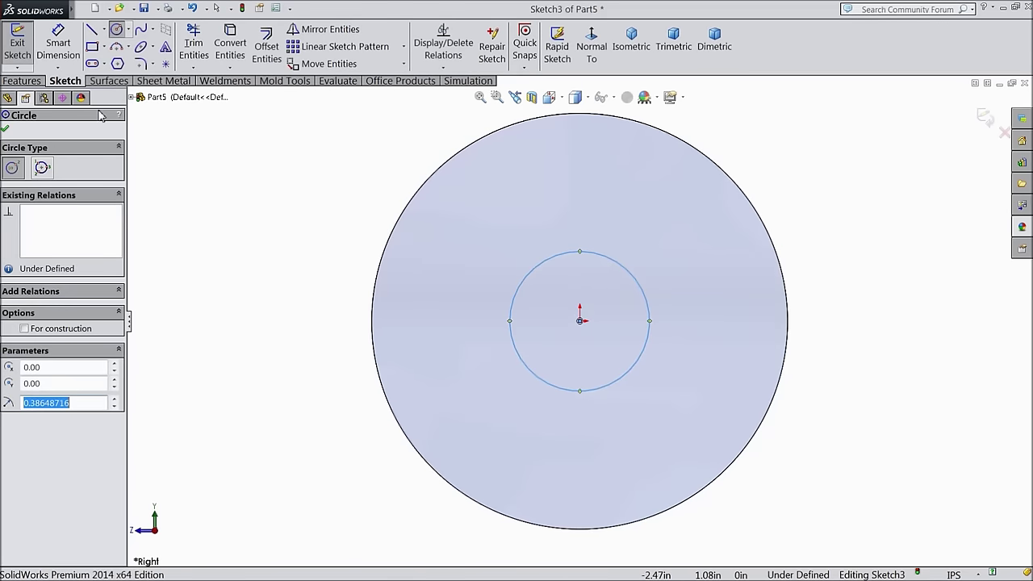
{"action": "left_click", "coordinate": [55, 47]}
{"action": "left_click", "coordinate": [648, 337]}
{"action": "left_click", "coordinate": [699, 325]}
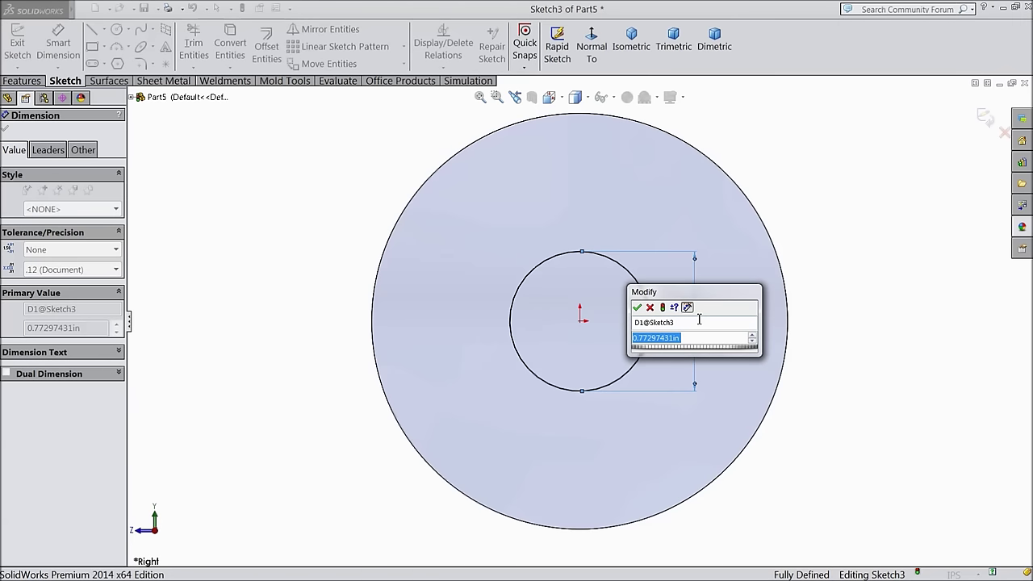
{"action": "type", "text": "0.76"}
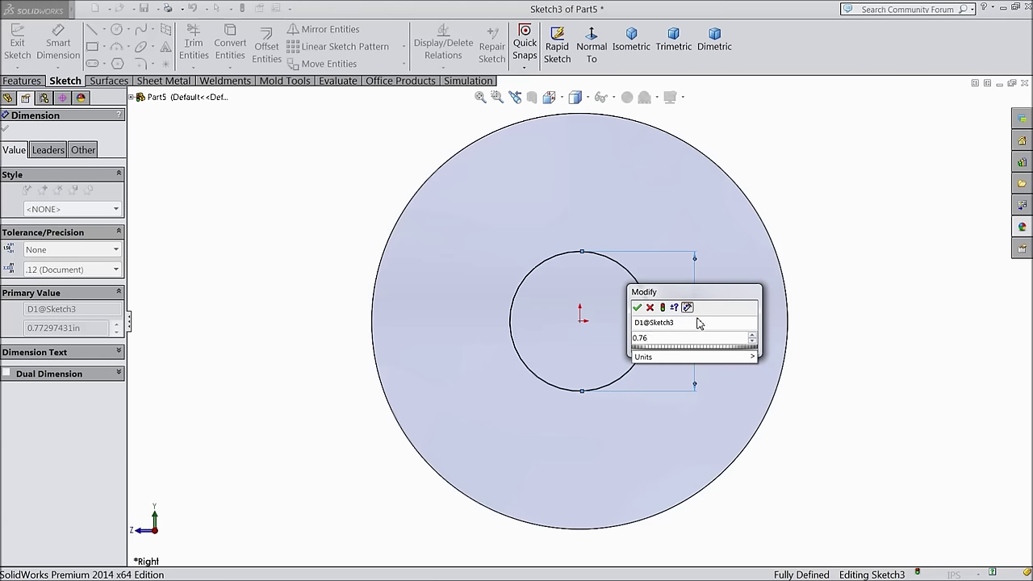
{"action": "type", "text": "7"}
{"action": "type", "text": "452"}
{"action": "left_click", "coordinate": [637, 307]}
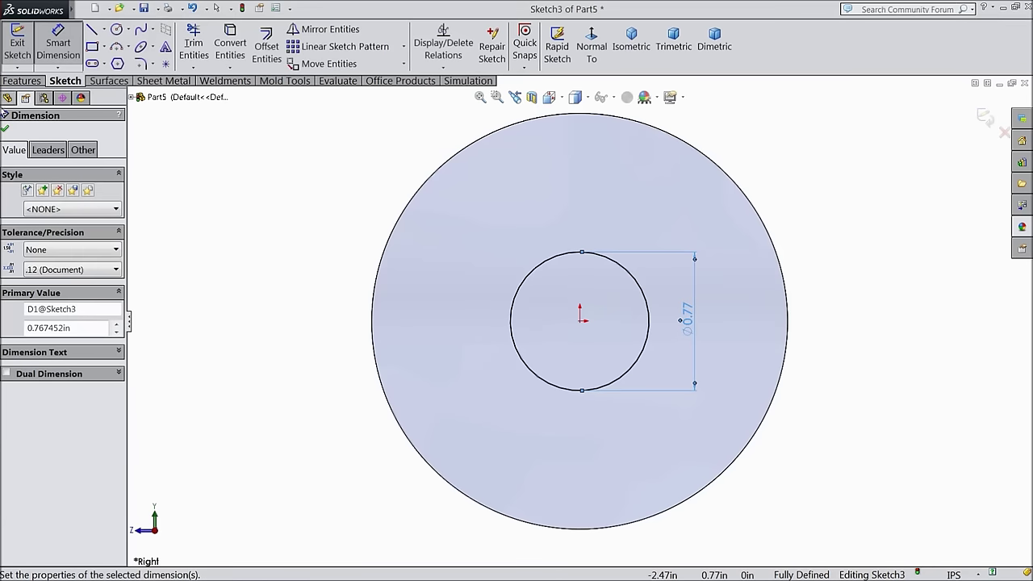
Extruded-cut the circle Through All to bore the shaft as Cut-Extrude1
{"action": "left_click", "coordinate": [5, 131]}
{"action": "left_click", "coordinate": [21, 81]}
{"action": "left_click", "coordinate": [223, 48]}
{"action": "left_click", "coordinate": [753, 46]}
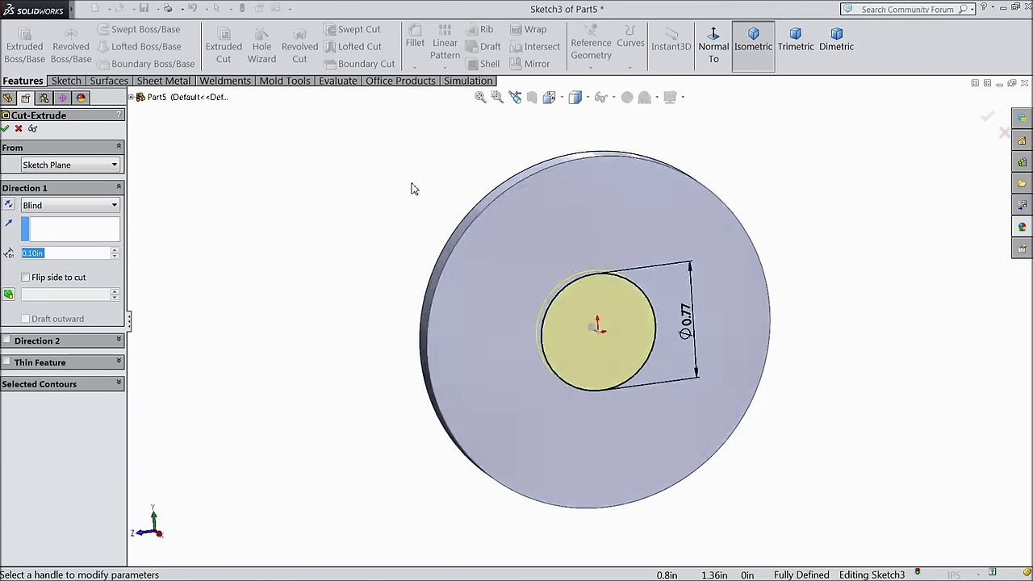
{"action": "left_click", "coordinate": [69, 205]}
{"action": "left_click", "coordinate": [45, 231]}
{"action": "left_click", "coordinate": [63, 233]}
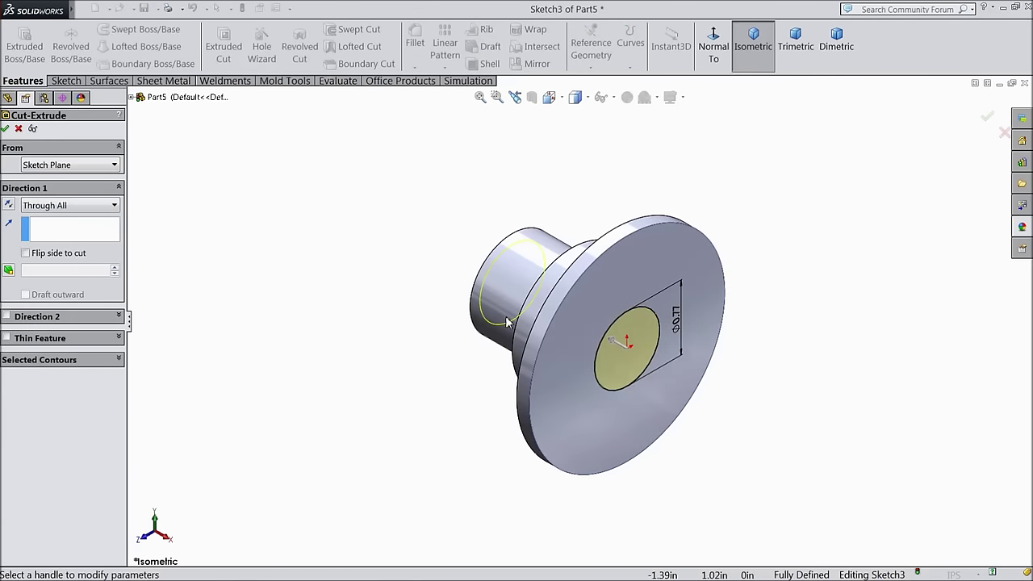
{"action": "scroll", "coordinate": [545, 325], "scroll_direction": "down", "scroll_amount": 2}
{"action": "left_click", "coordinate": [5, 128]}
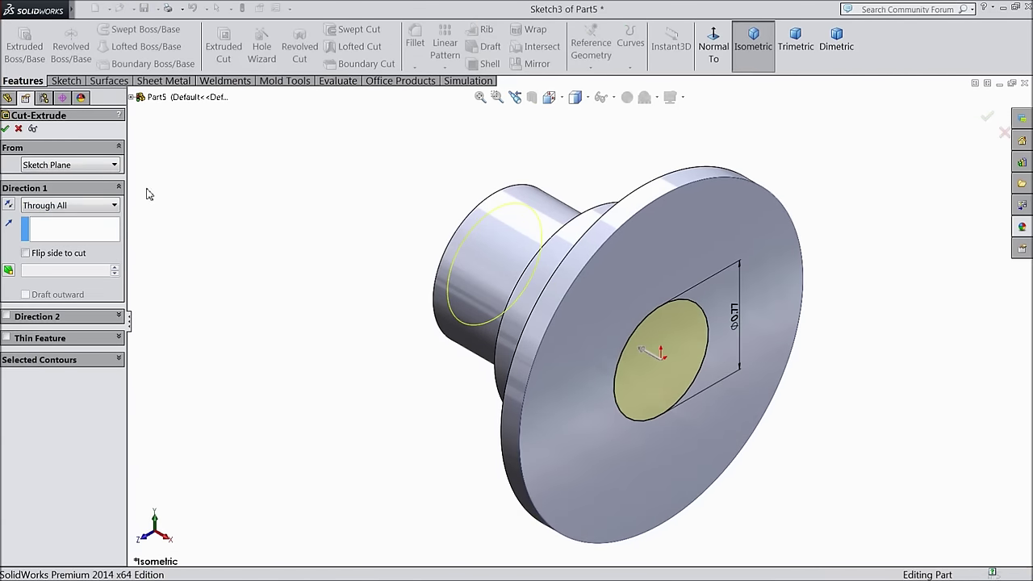
{"action": "left_click", "coordinate": [343, 288]}
Orbit to the front boss, select its end ring face, and open Reference Geometry choices
{"action": "middle_click_drag", "start_coordinate": [347, 288], "coordinate": [297, 342]}
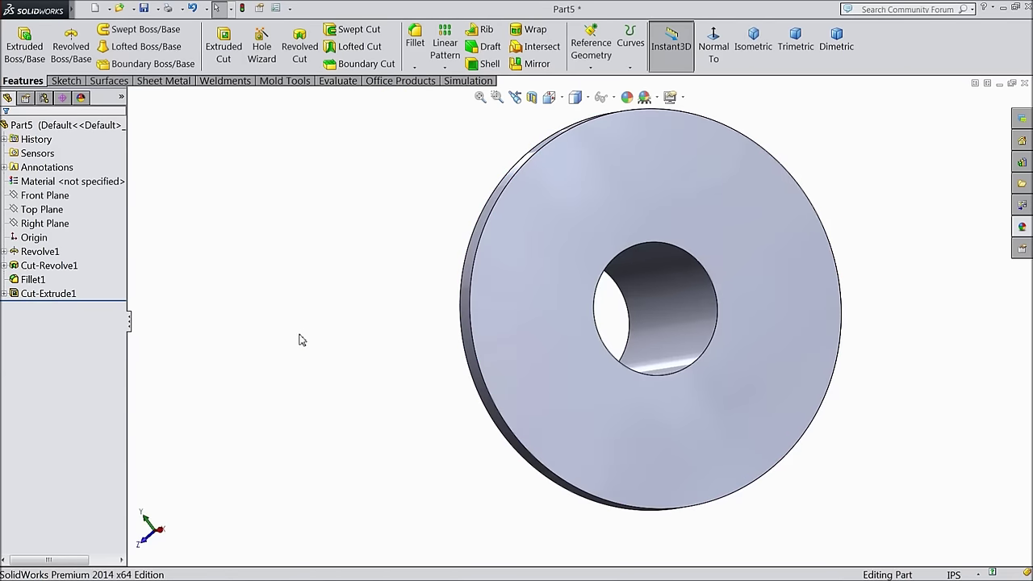
{"action": "middle_click_drag", "start_coordinate": [322, 317], "coordinate": [459, 363]}
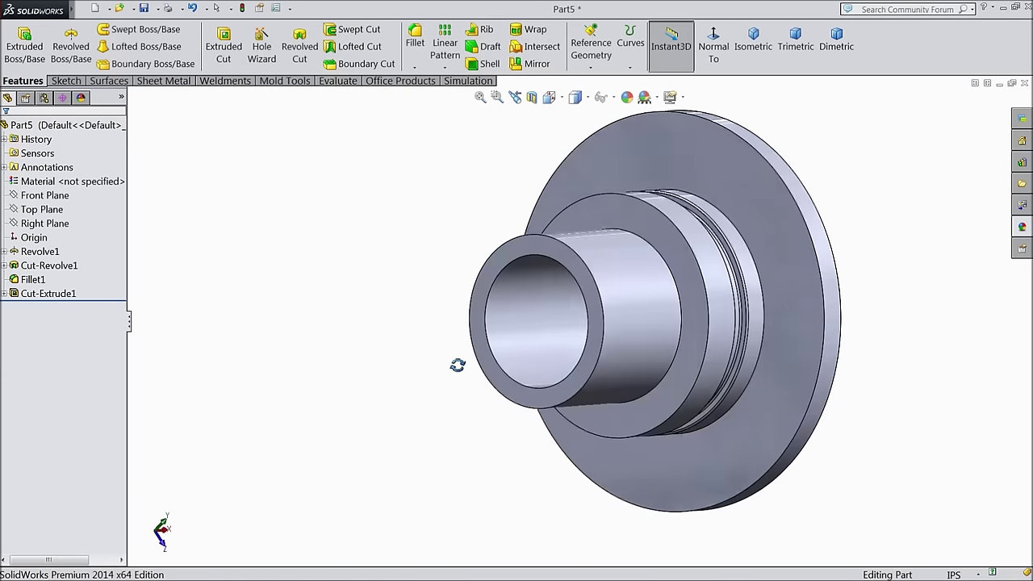
{"action": "scroll", "coordinate": [652, 332], "scroll_direction": "down", "scroll_amount": 5}
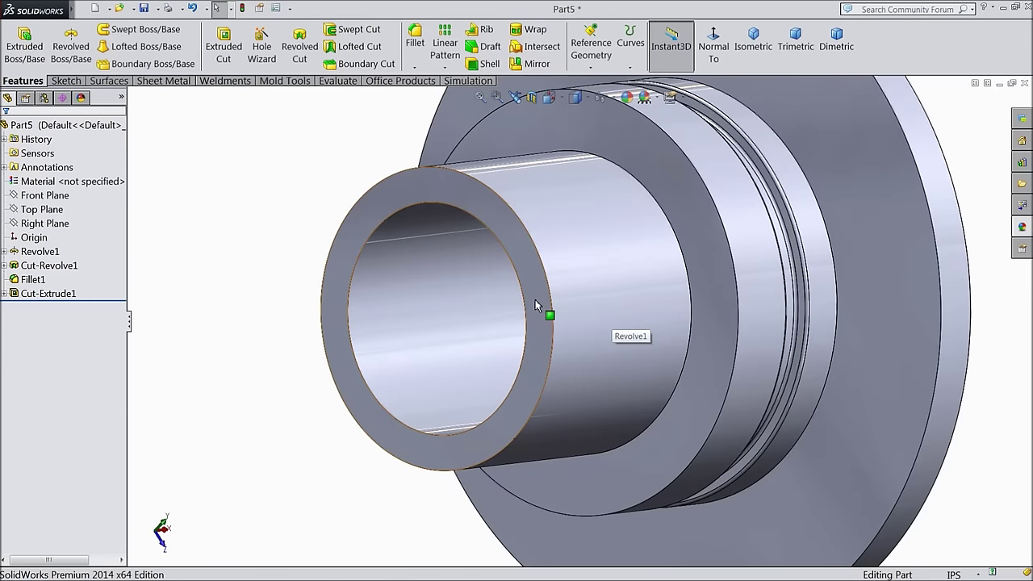
{"action": "left_click", "coordinate": [541, 303]}
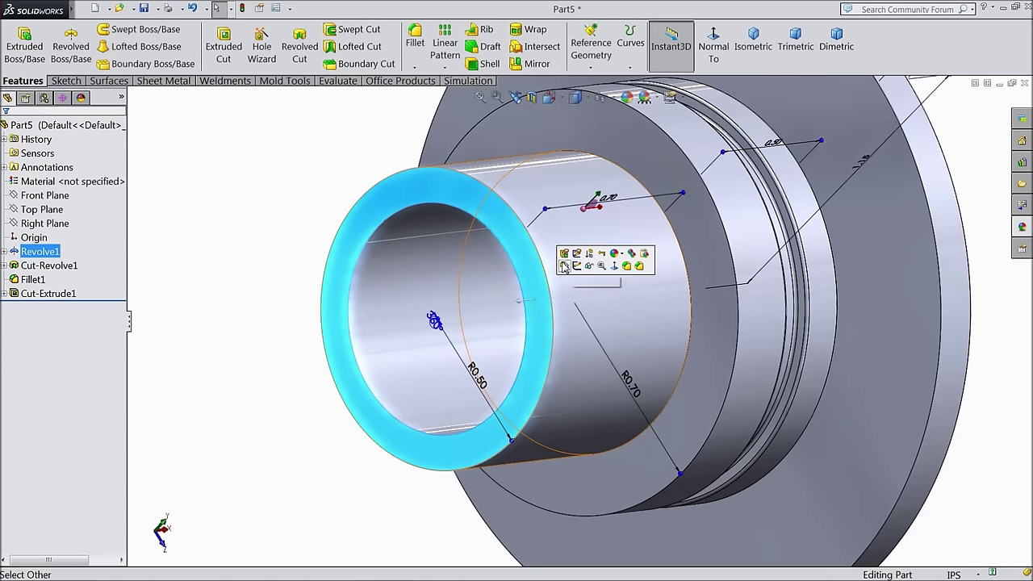
{"action": "left_click", "coordinate": [594, 69]}
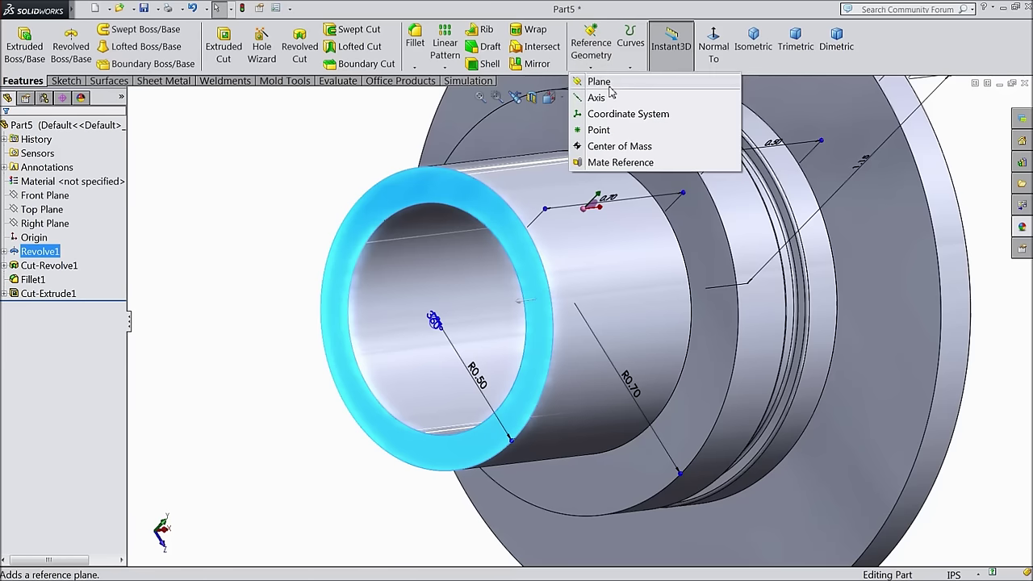
Create Plane1 offset 0.19 in from the boss's front ring face, flipped into the boss
{"action": "left_click", "coordinate": [605, 82]}
{"action": "left_click_drag", "start_coordinate": [59, 303], "coordinate": [29, 302]}
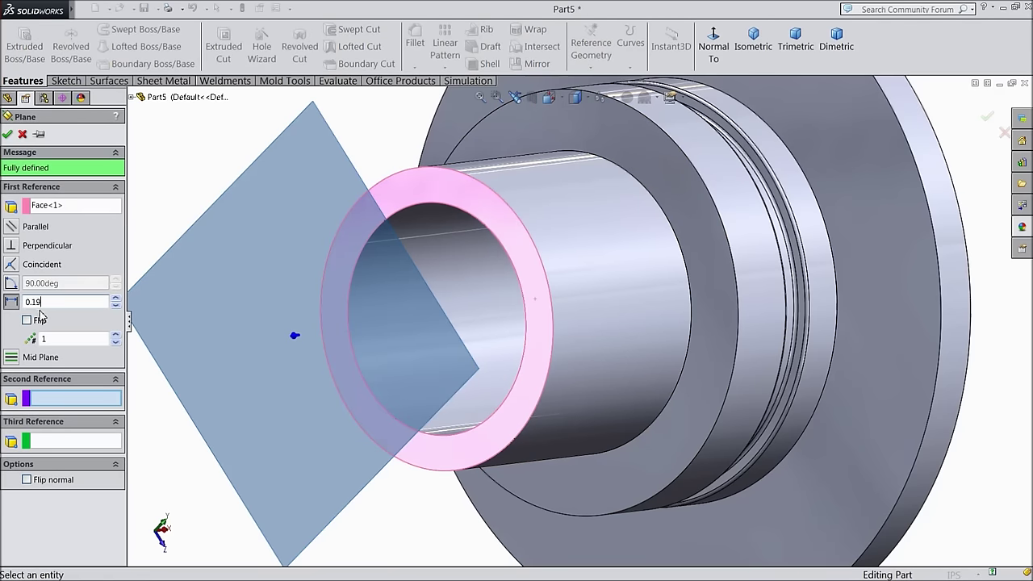
{"action": "key", "text": "Return"}
{"action": "middle_click_drag", "start_coordinate": [269, 207], "coordinate": [218, 218]}
{"action": "left_click", "coordinate": [27, 321]}
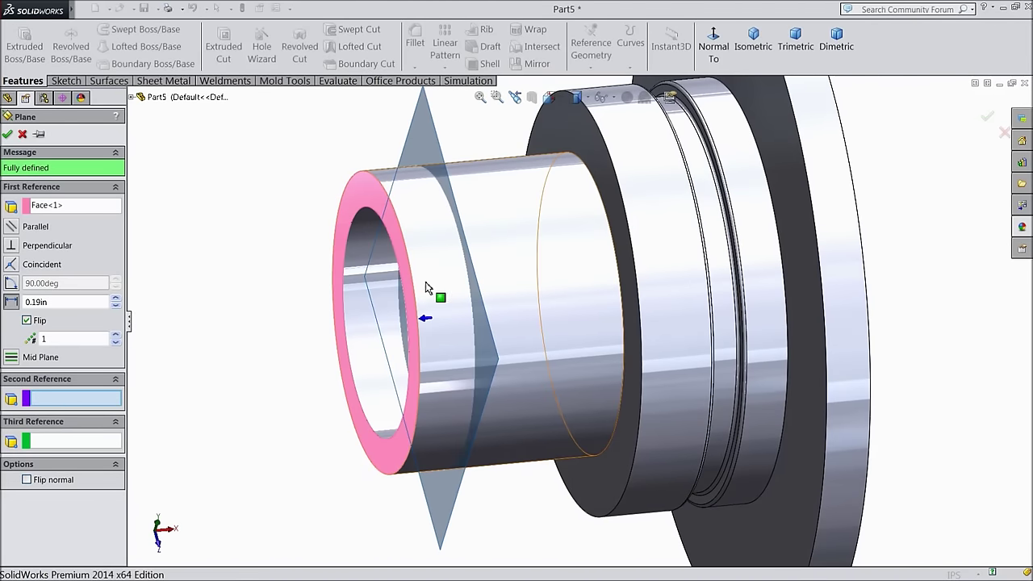
{"action": "left_click", "coordinate": [8, 134]}
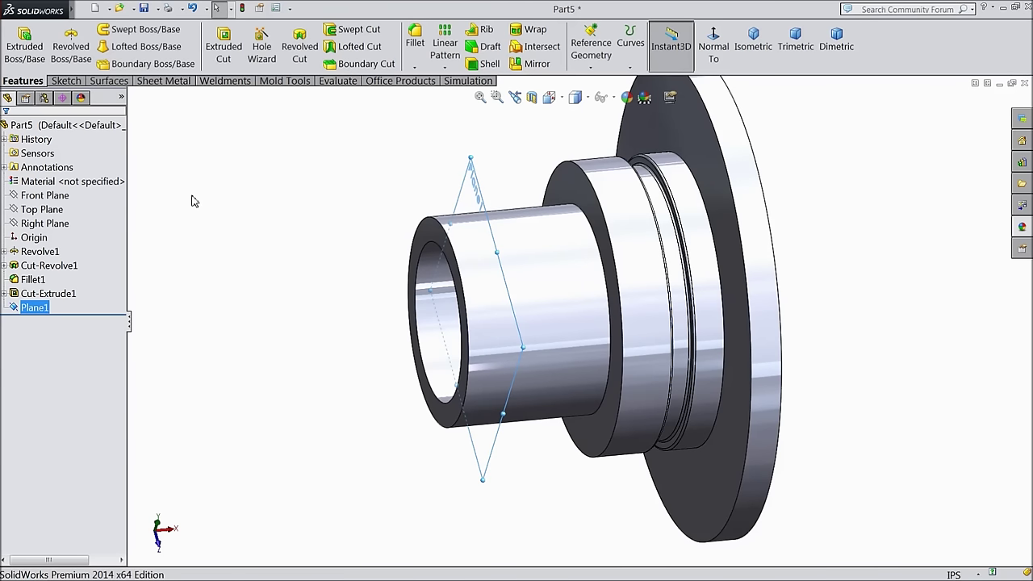
Inspect Plane1 on the part from a few angles and begin a sketch on it
{"action": "scroll", "coordinate": [396, 201], "scroll_direction": "down", "scroll_amount": 2}
{"action": "middle_click_drag", "start_coordinate": [431, 208], "coordinate": [456, 242]}
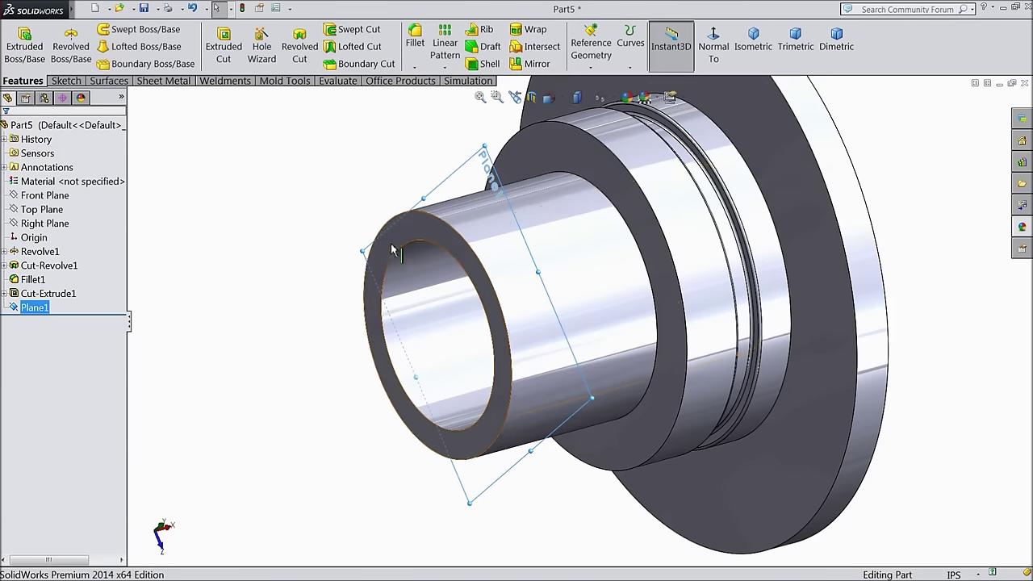
{"action": "key", "text": "z"}
{"action": "middle_click_drag", "start_coordinate": [374, 230], "coordinate": [376, 247]}
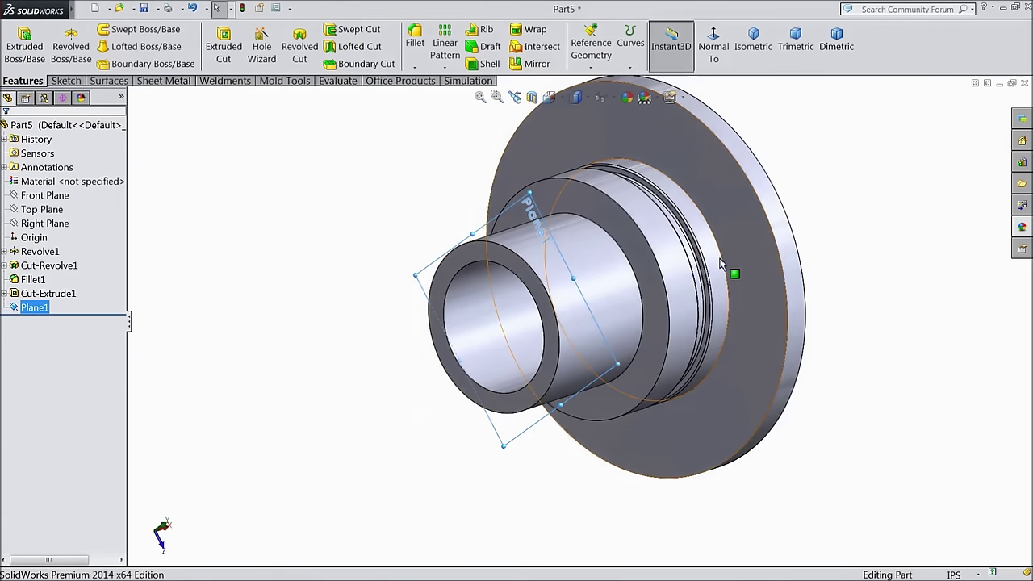
{"action": "left_click", "coordinate": [21, 63]}
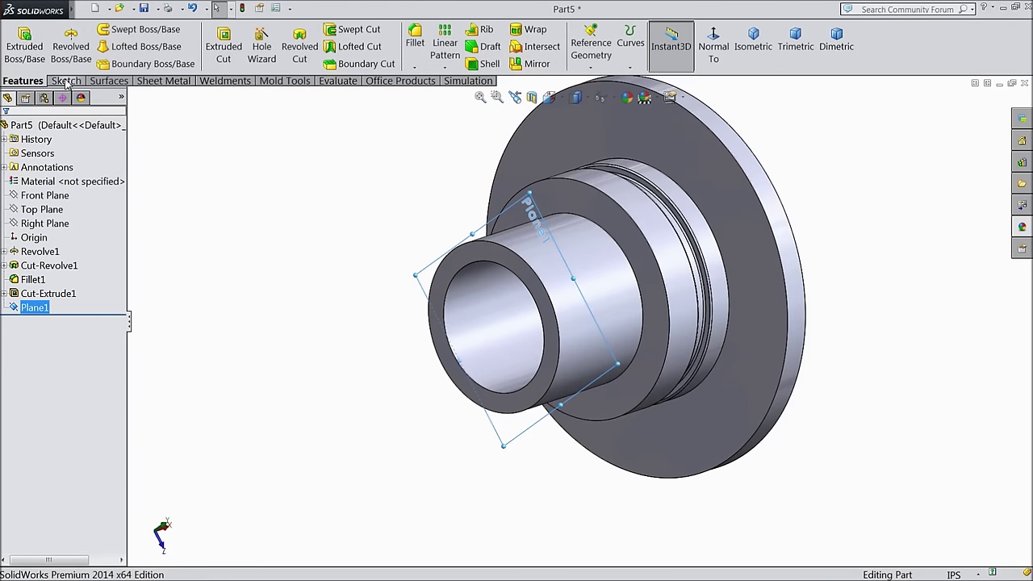
Viewing Plane1 face-on, draw a circle centred on the origin
{"action": "left_click", "coordinate": [592, 46]}
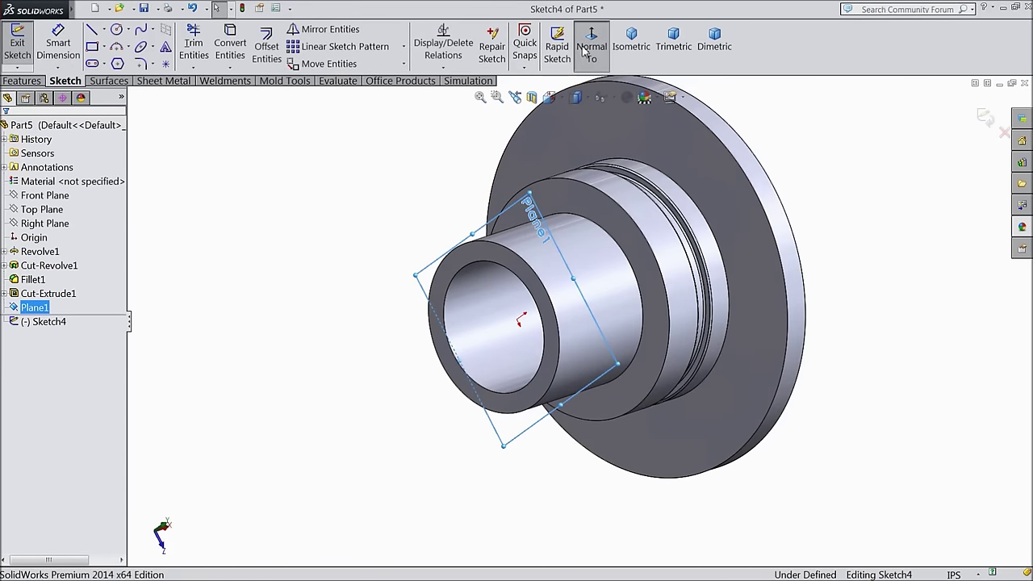
{"action": "left_click", "coordinate": [116, 31]}
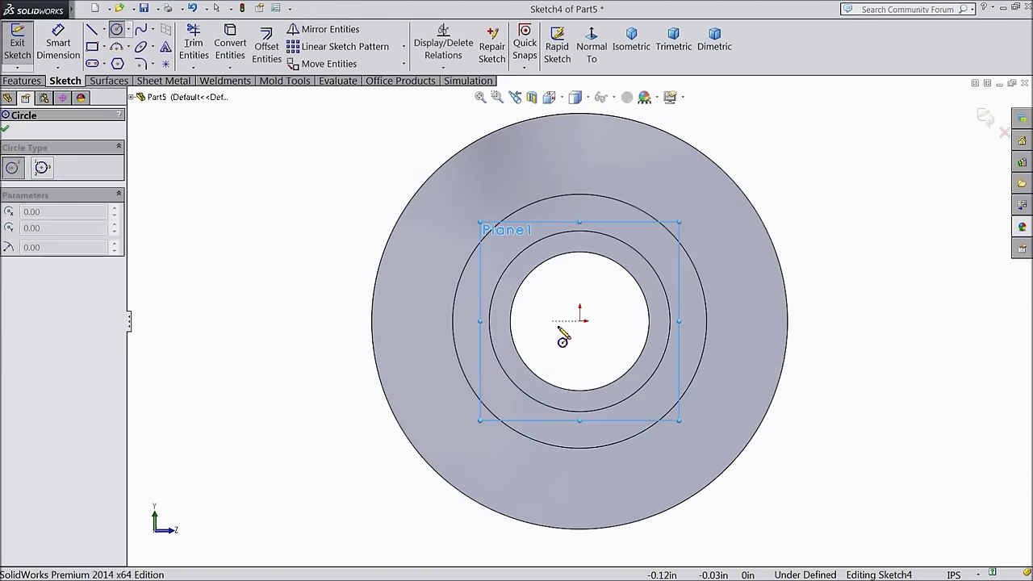
{"action": "scroll", "coordinate": [565, 330], "scroll_direction": "down", "scroll_amount": 2}
{"action": "left_click", "coordinate": [592, 317]}
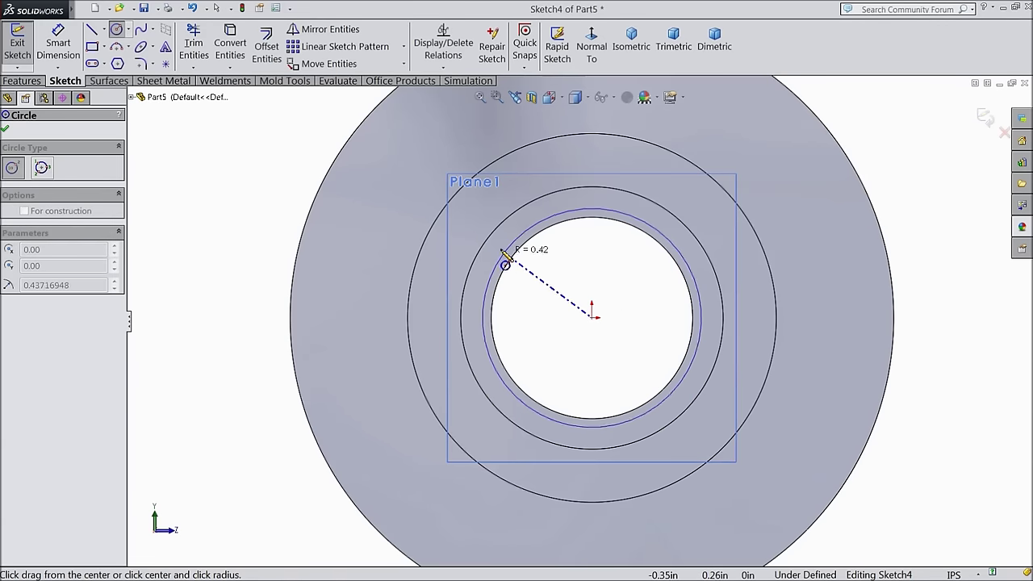
{"action": "left_click", "coordinate": [497, 256]}
Dimension the circle's diameter to 0.926 in
{"action": "left_click", "coordinate": [47, 58]}
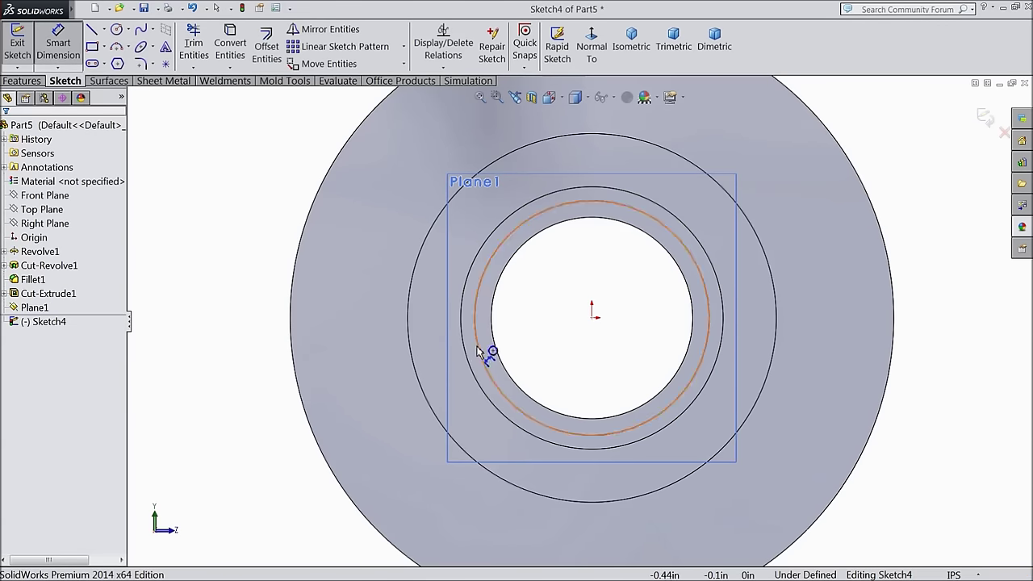
{"action": "left_click", "coordinate": [476, 329]}
{"action": "left_click", "coordinate": [272, 315]}
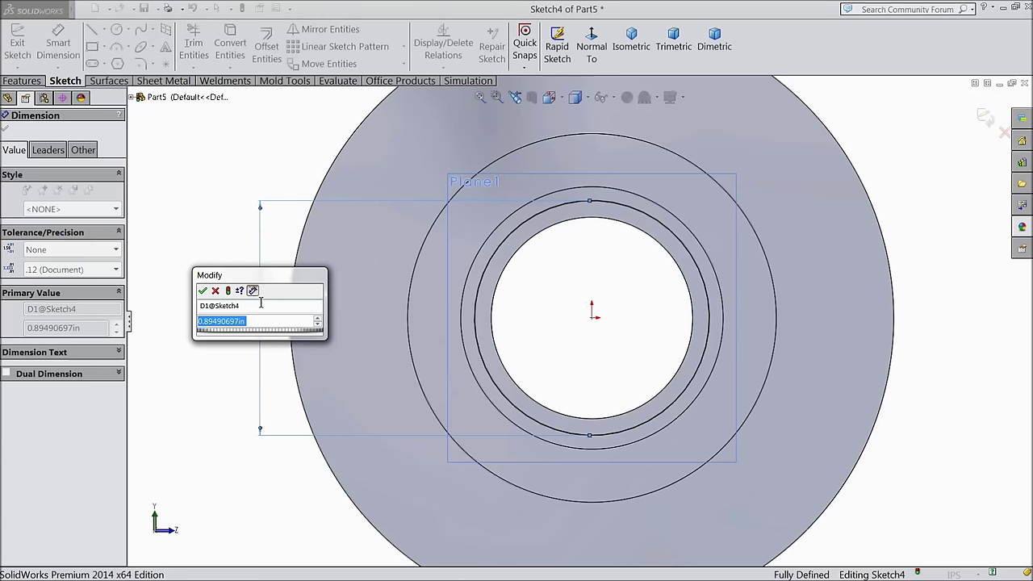
{"action": "type", "text": "0."}
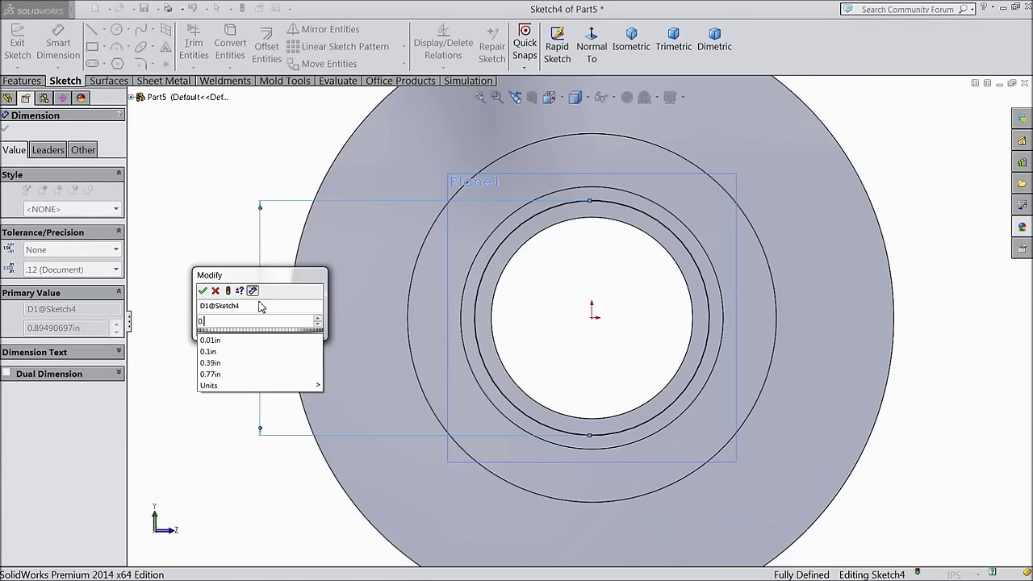
{"action": "type", "text": "926"}
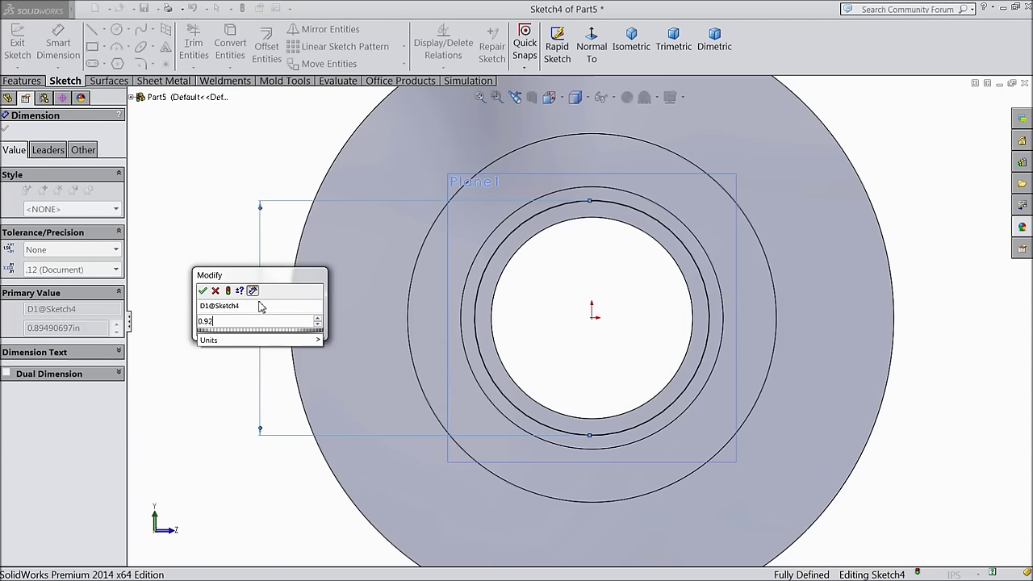
{"action": "left_click", "coordinate": [203, 292]}
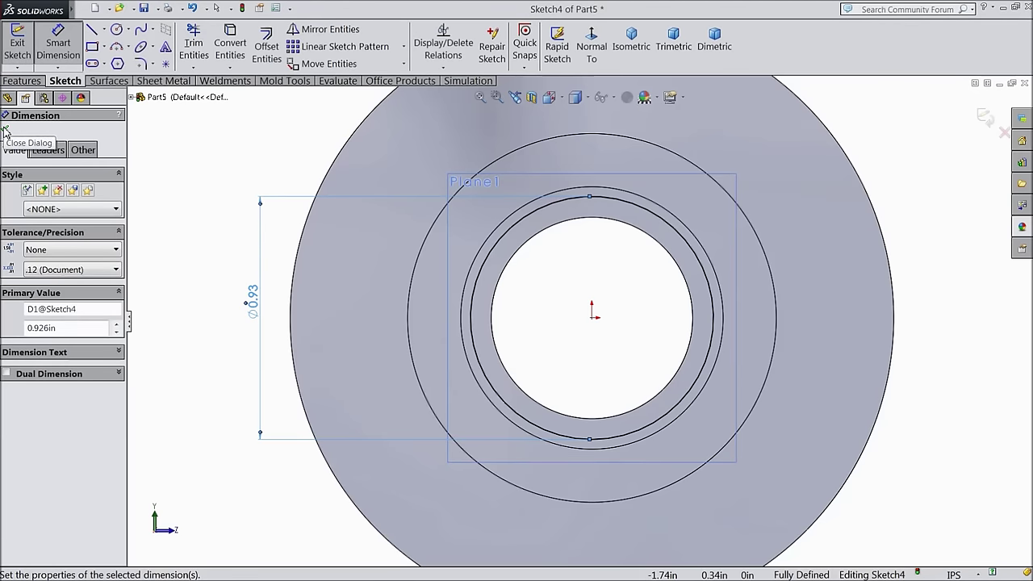
{"action": "left_click", "coordinate": [5, 129]}
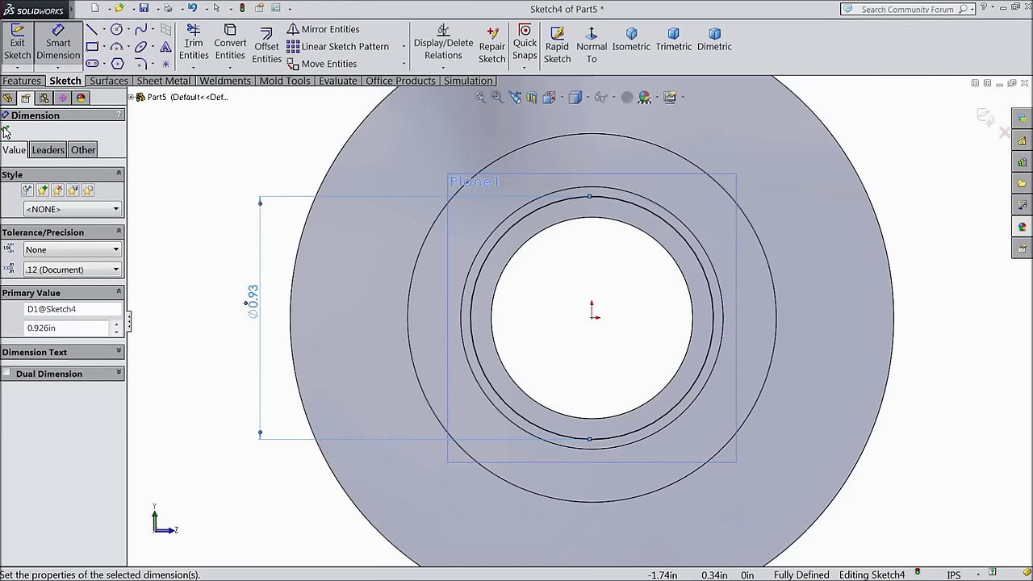
Extrude-cut the Ø0.93 circle 0.108 in deep (Blind) into the shaft end
{"action": "left_click", "coordinate": [17, 81]}
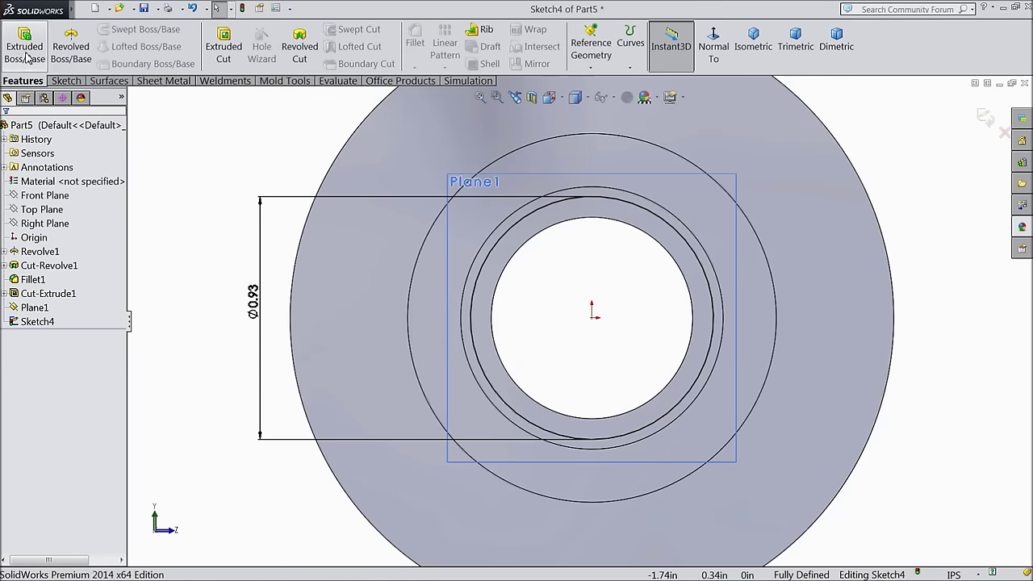
{"action": "left_click", "coordinate": [224, 50]}
{"action": "middle_click_drag", "start_coordinate": [328, 167], "coordinate": [358, 202]}
{"action": "scroll", "coordinate": [560, 312], "scroll_direction": "down", "scroll_amount": 3}
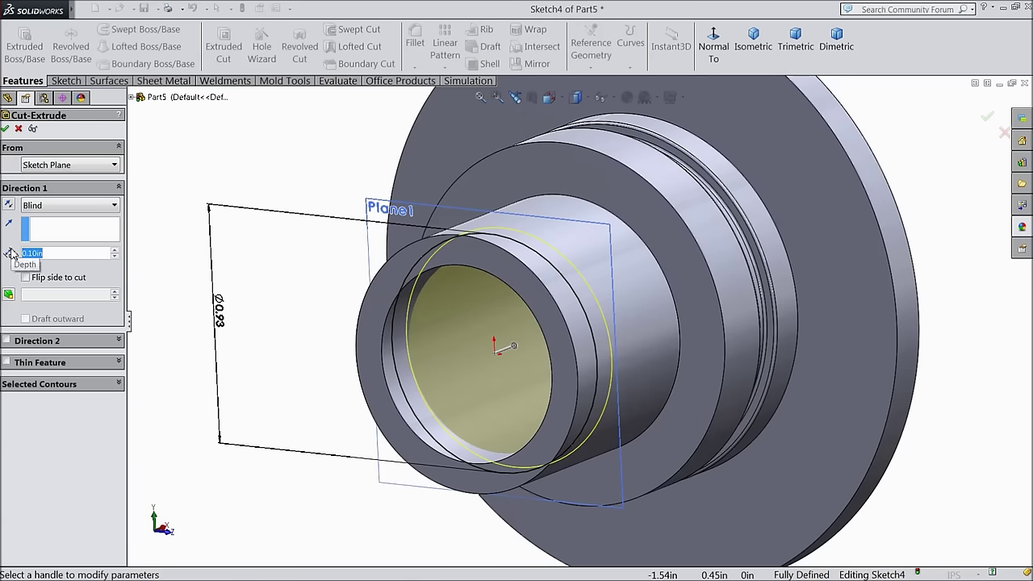
{"action": "type", "text": "0."}
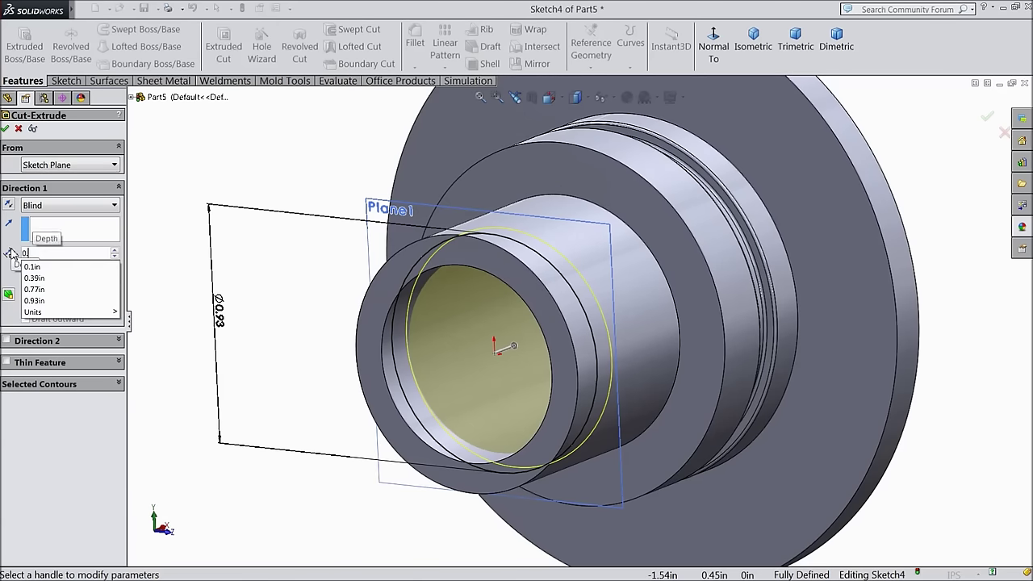
{"action": "type", "text": "108"}
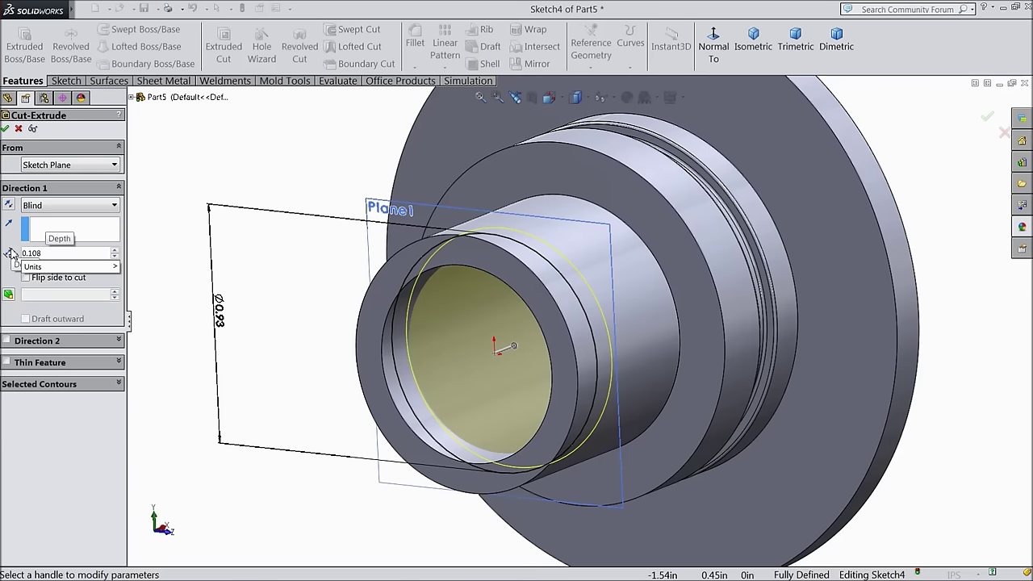
{"action": "left_click", "coordinate": [139, 270]}
{"action": "left_click", "coordinate": [5, 129]}
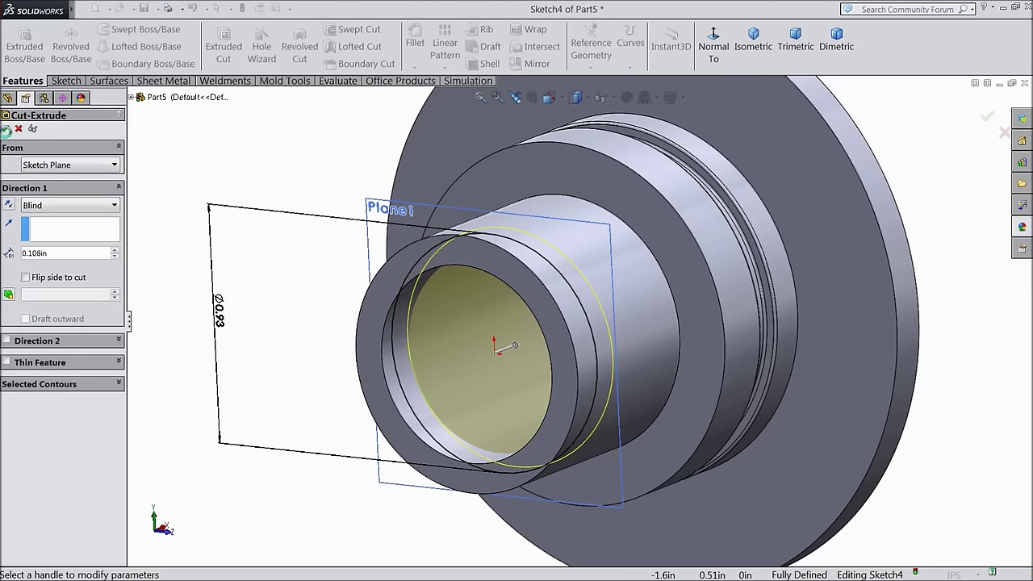
{"action": "left_click", "coordinate": [227, 166]}
Fillet both groove faces inside the bore with a 0.01 in radius
{"action": "middle_click_drag", "start_coordinate": [227, 167], "coordinate": [248, 209]}
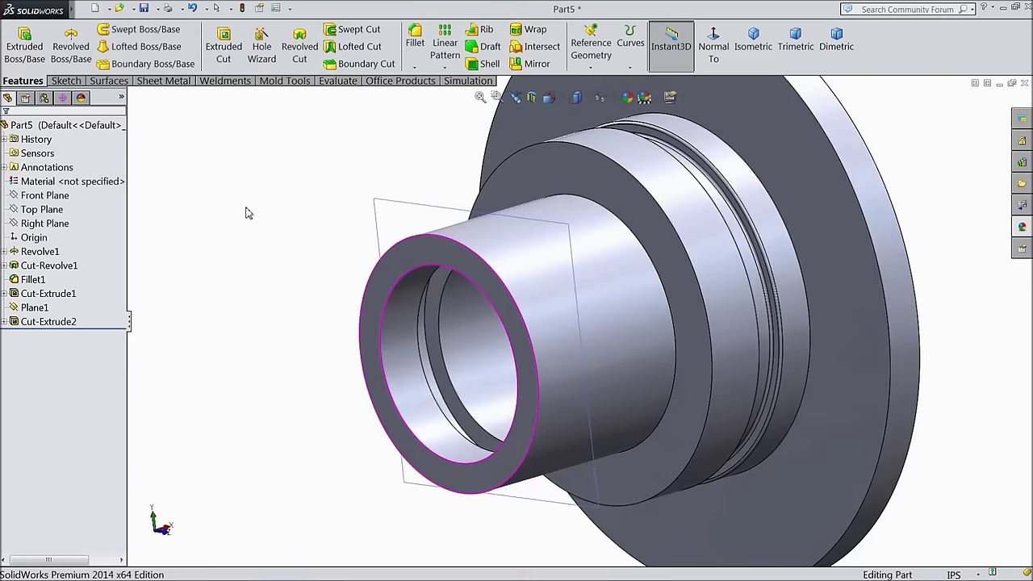
{"action": "scroll", "coordinate": [468, 342], "scroll_direction": "down", "scroll_amount": 5}
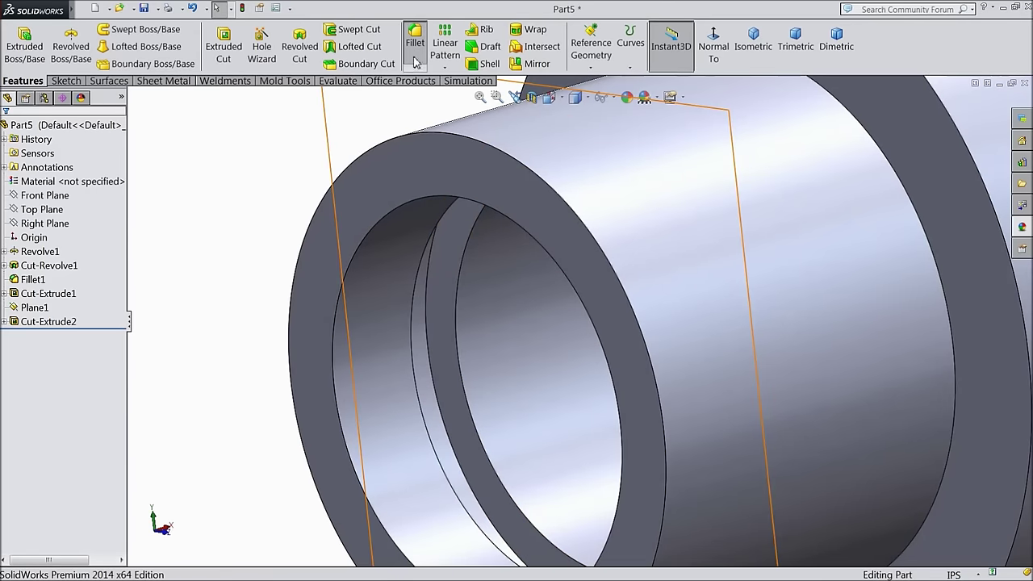
{"action": "left_click", "coordinate": [415, 58]}
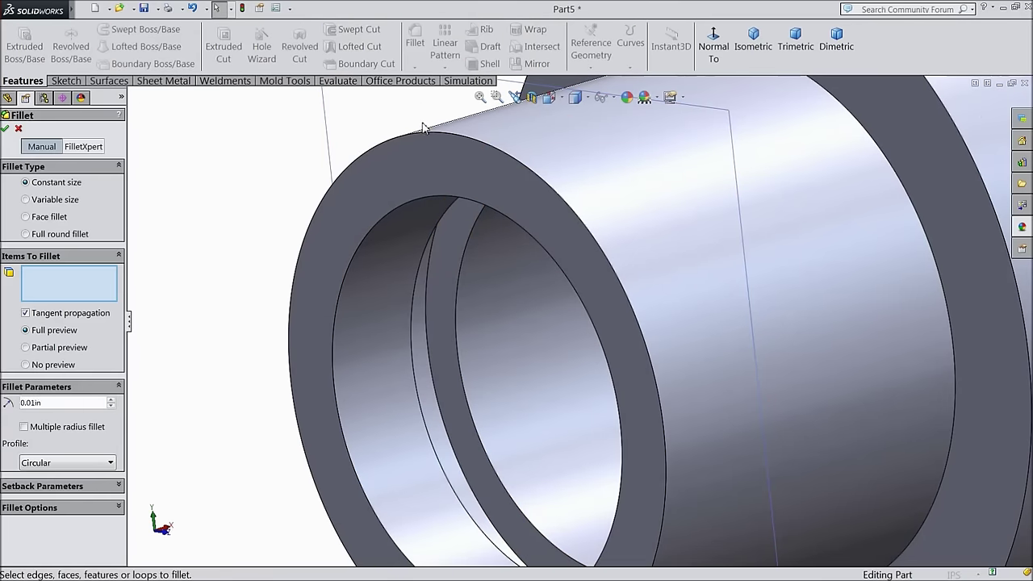
{"action": "left_click", "coordinate": [456, 337]}
{"action": "middle_click_drag", "start_coordinate": [457, 338], "coordinate": [450, 392]}
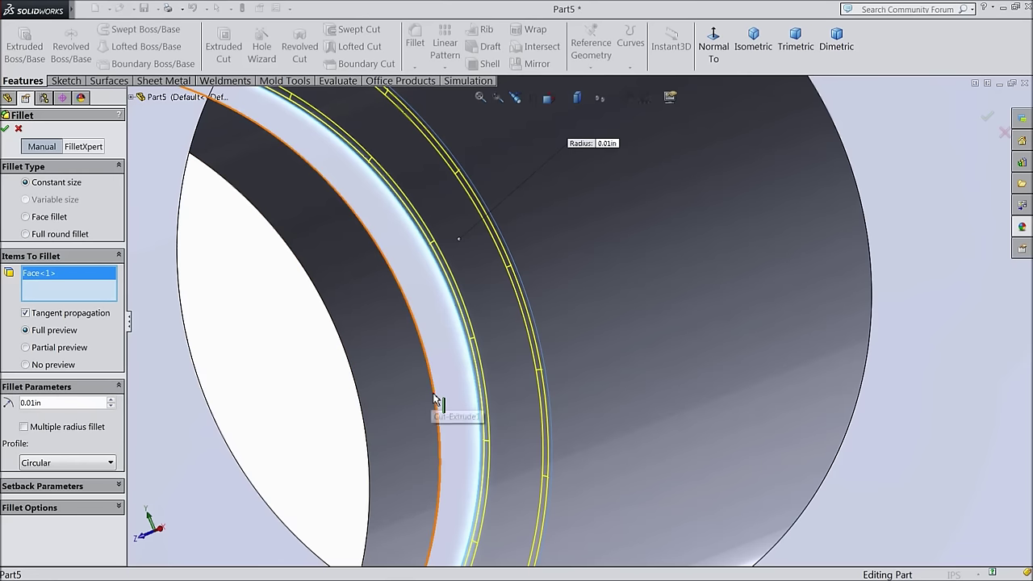
{"action": "left_click", "coordinate": [442, 396]}
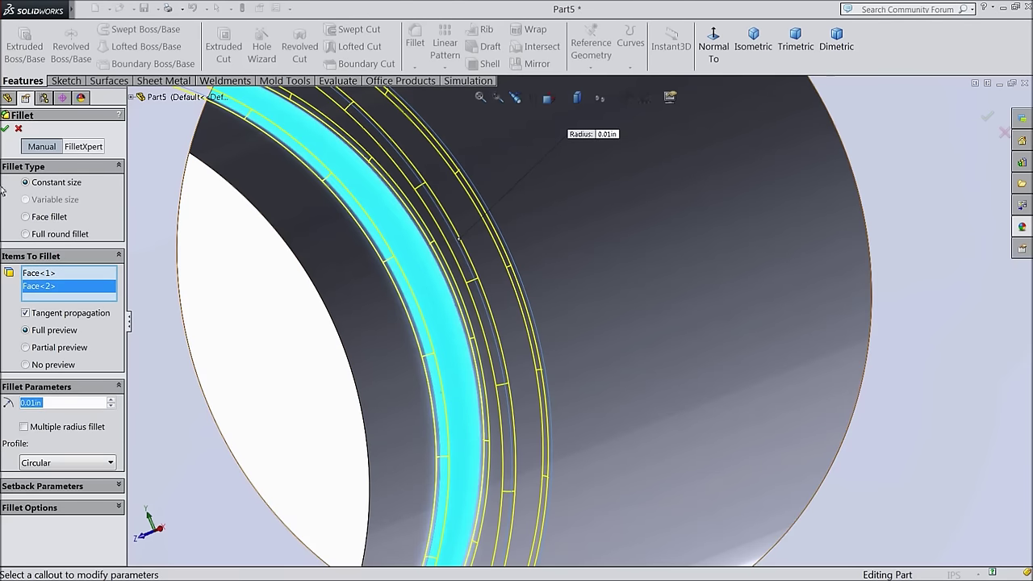
{"action": "left_click", "coordinate": [5, 129]}
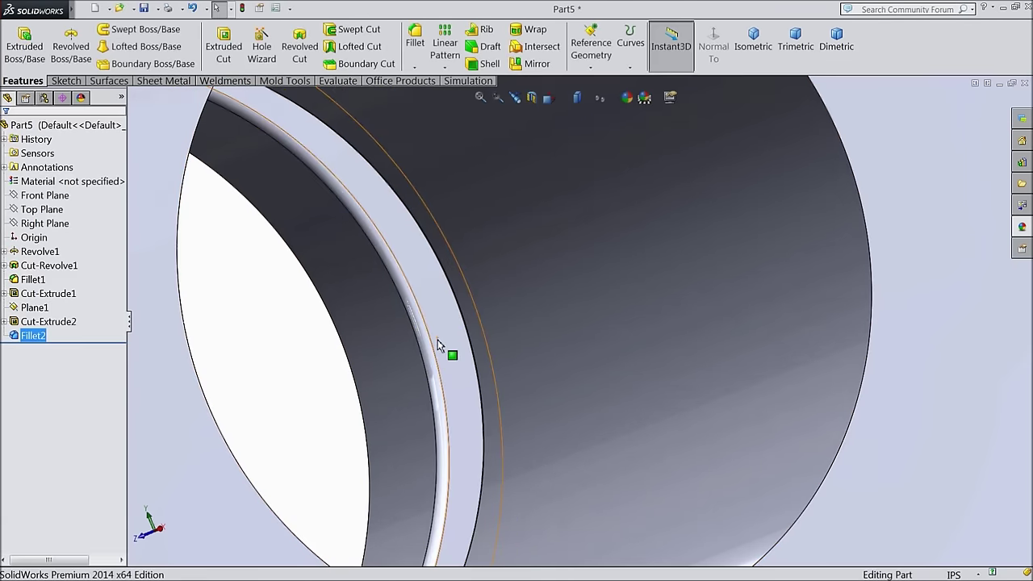
{"action": "scroll", "coordinate": [440, 343], "scroll_direction": "up", "scroll_amount": 5}
{"action": "scroll", "coordinate": [436, 351], "scroll_direction": "up", "scroll_amount": 5}
Select the flat back face of the part and view it face-on
{"action": "middle_click_drag", "start_coordinate": [395, 357], "coordinate": [295, 376]}
{"action": "left_click", "coordinate": [314, 362]}
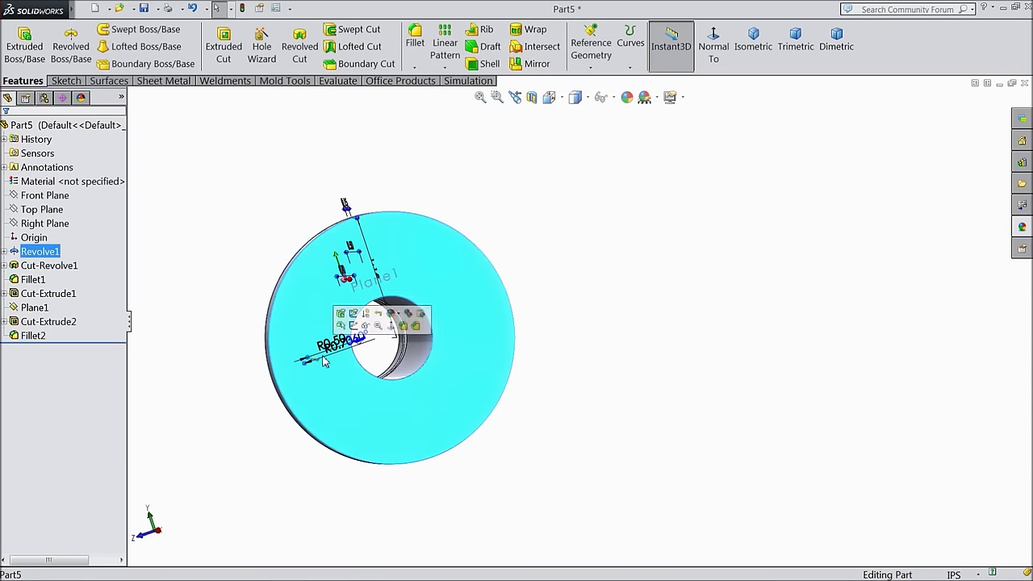
{"action": "left_click", "coordinate": [702, 64]}
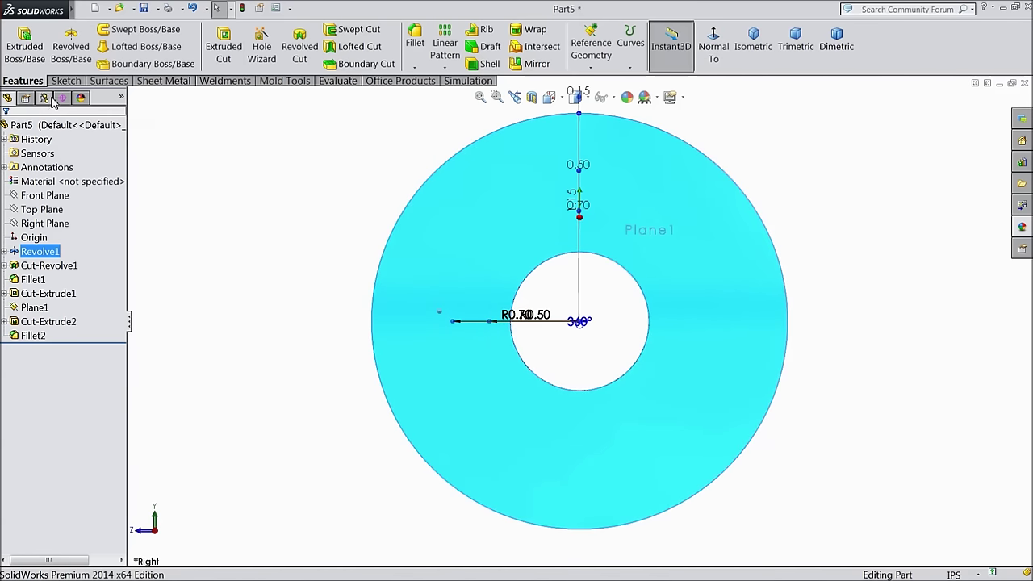
Define a #6 Socket Countersunk Head ANSI Inch through-all countersink, placed left of the bore
{"action": "left_click", "coordinate": [261, 49]}
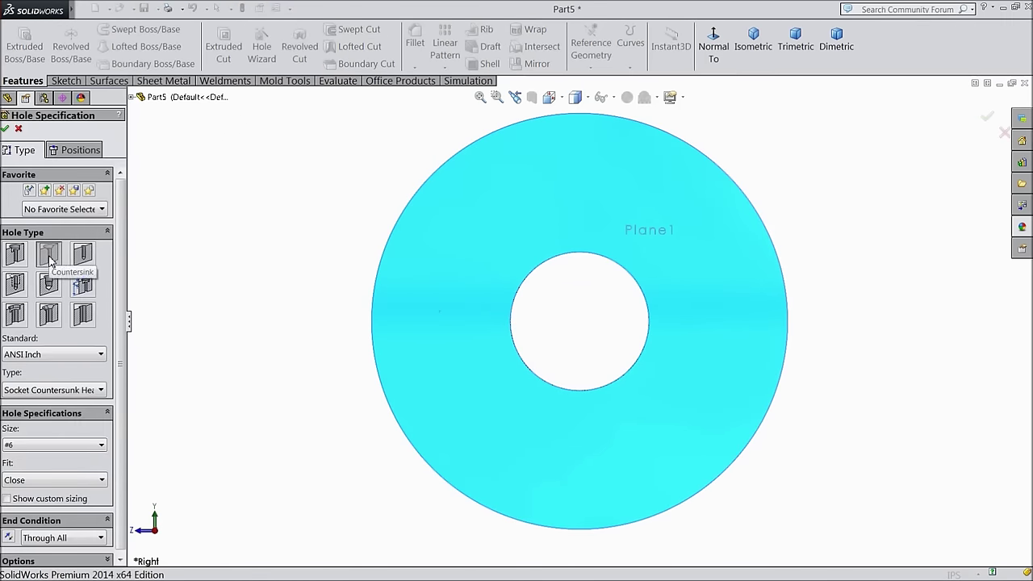
{"action": "left_click", "coordinate": [49, 255]}
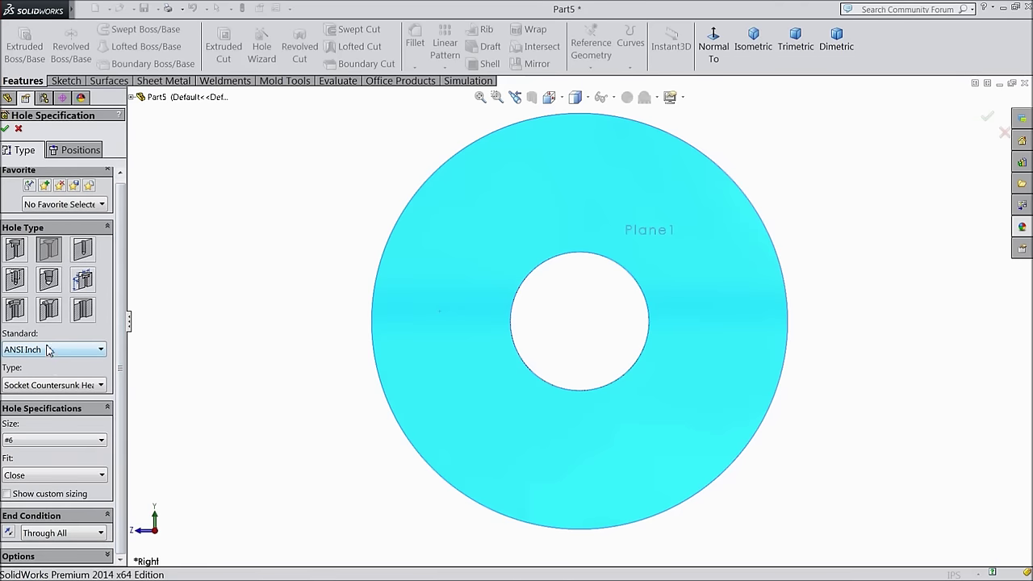
{"action": "left_click", "coordinate": [63, 388]}
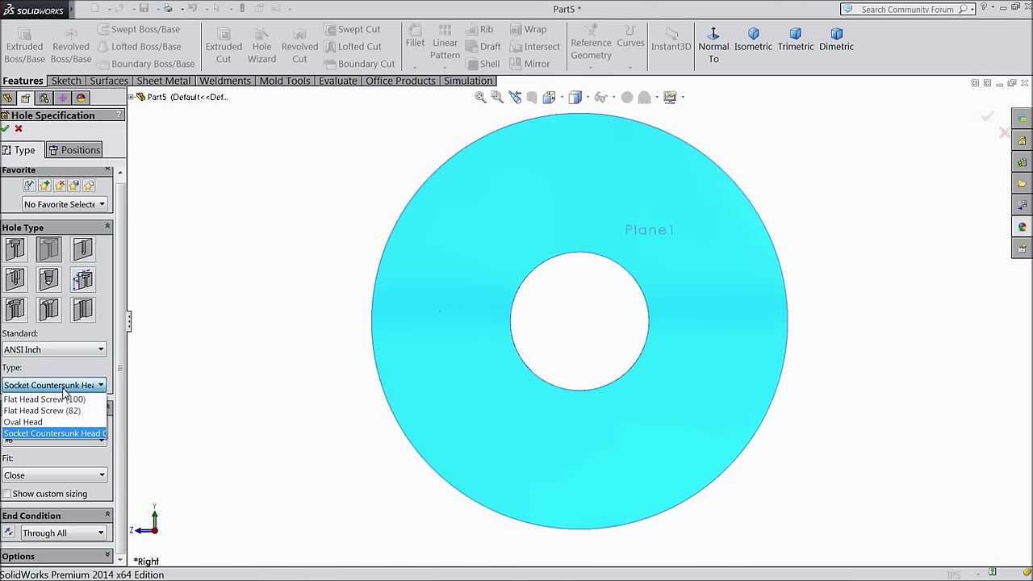
{"action": "left_click", "coordinate": [61, 434]}
{"action": "left_click", "coordinate": [21, 444]}
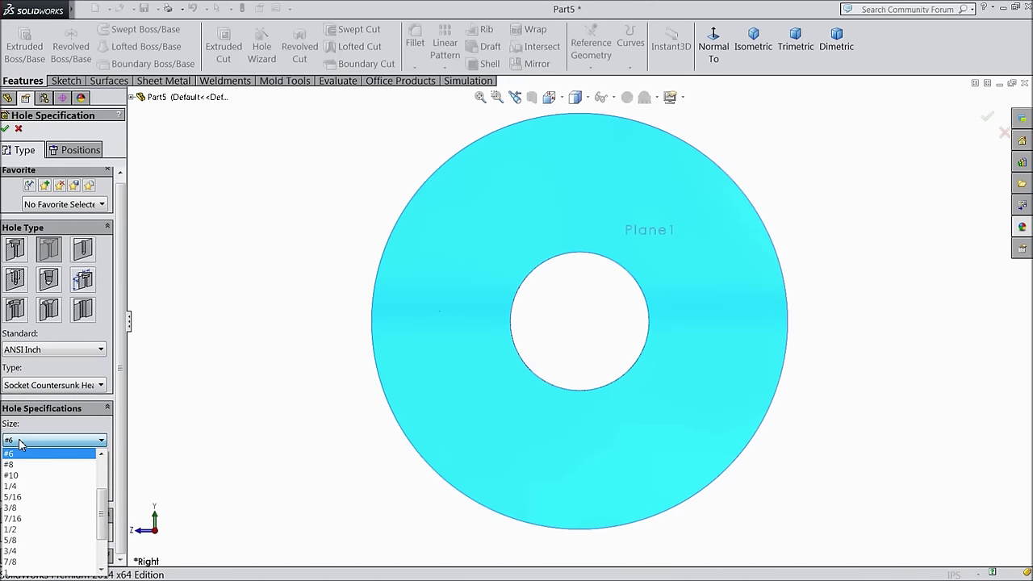
{"action": "left_click", "coordinate": [16, 442]}
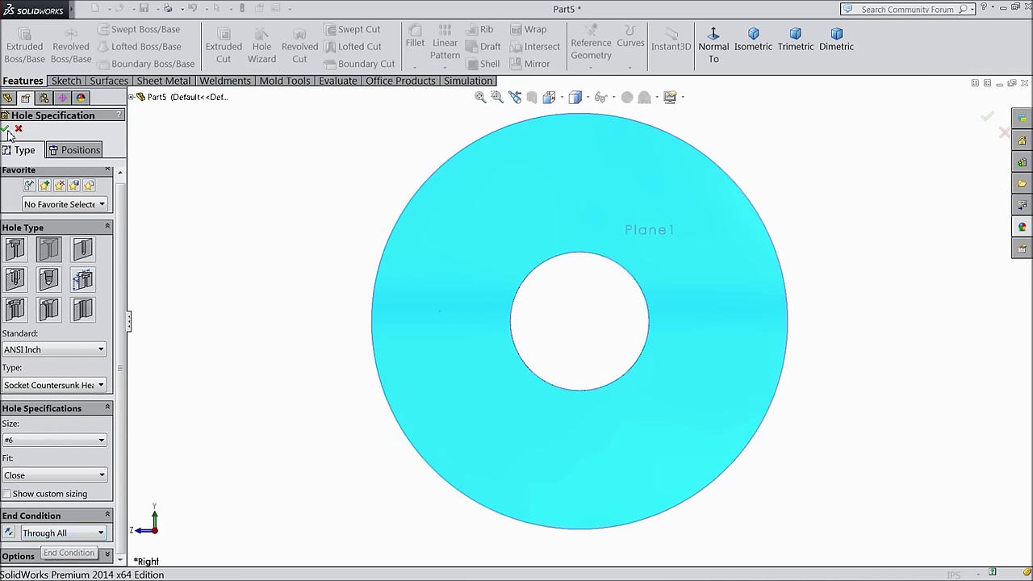
{"action": "left_click", "coordinate": [78, 150]}
{"action": "mouse_move", "coordinate": [432, 329]}
{"action": "left_mouse_down"}
{"action": "mouse_move", "coordinate": [452, 324]}
{"action": "mouse_move", "coordinate": [433, 321]}
{"action": "left_mouse_up"}
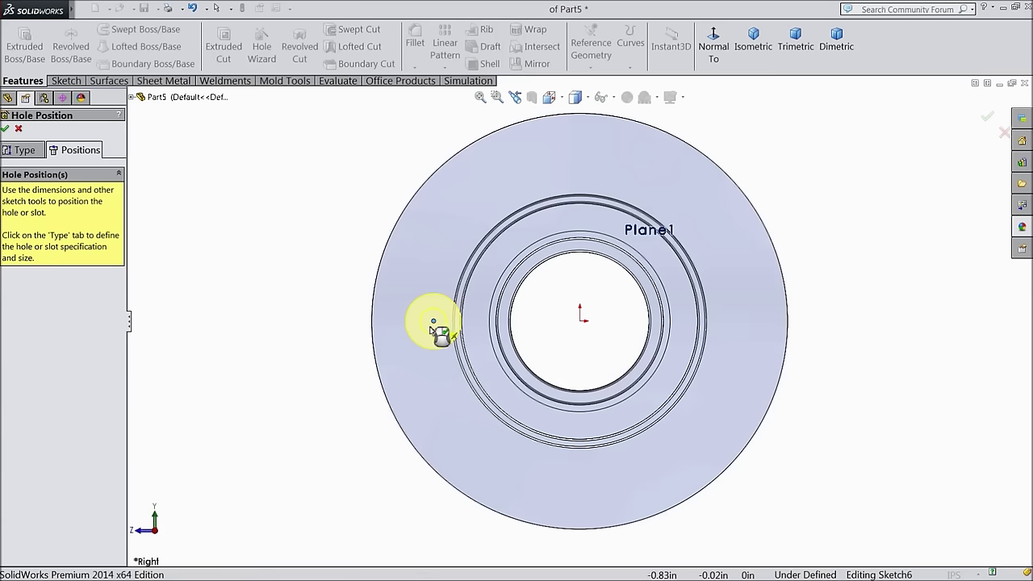
Locate the hole centre 0.84 in horizontally from the part's centre and create the hole
{"action": "left_click", "coordinate": [65, 81]}
{"action": "left_click", "coordinate": [58, 44]}
{"action": "left_click", "coordinate": [434, 321]}
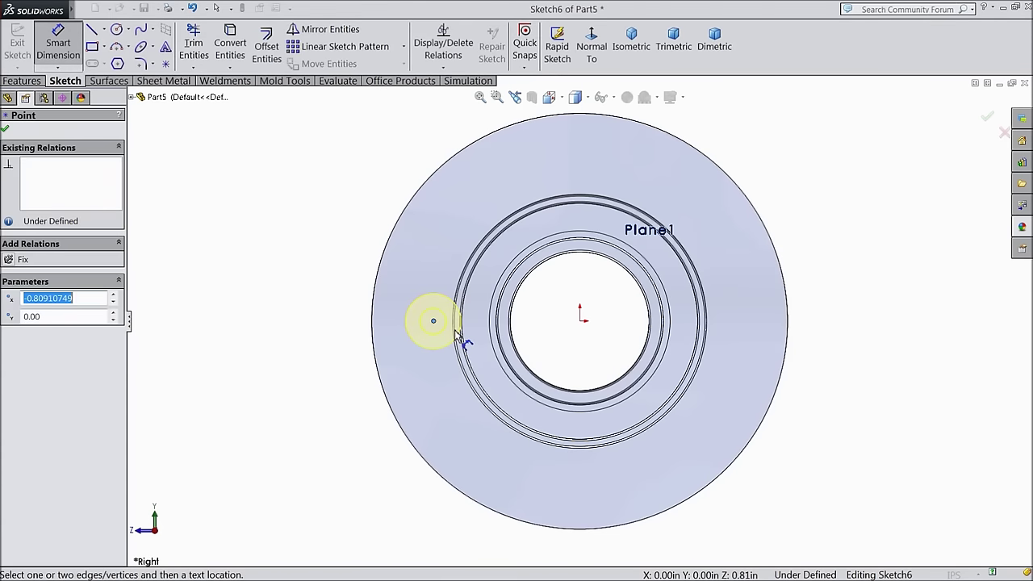
{"action": "left_click", "coordinate": [580, 322]}
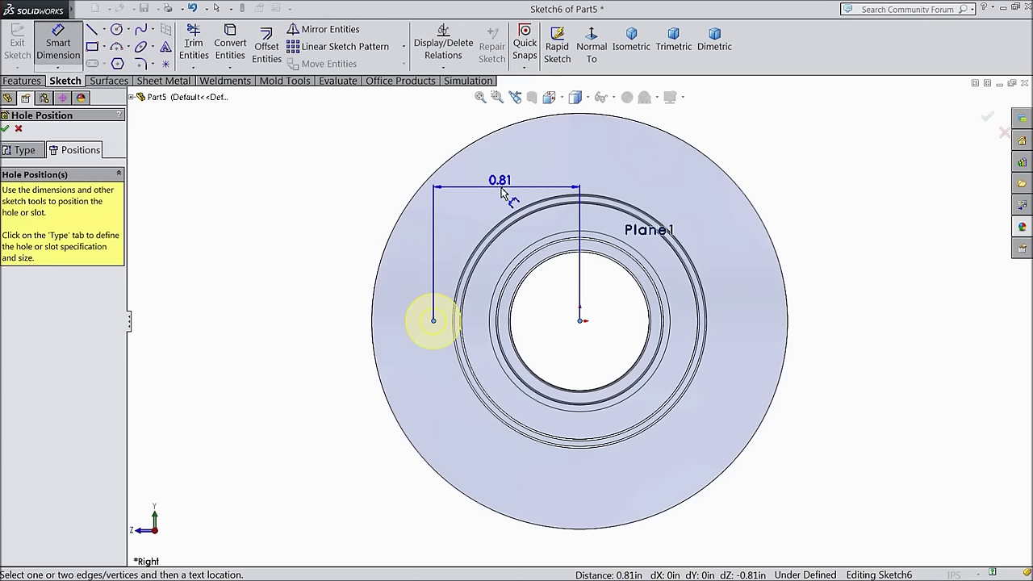
{"action": "left_click", "coordinate": [506, 189]}
{"action": "type", "text": "0.84"}
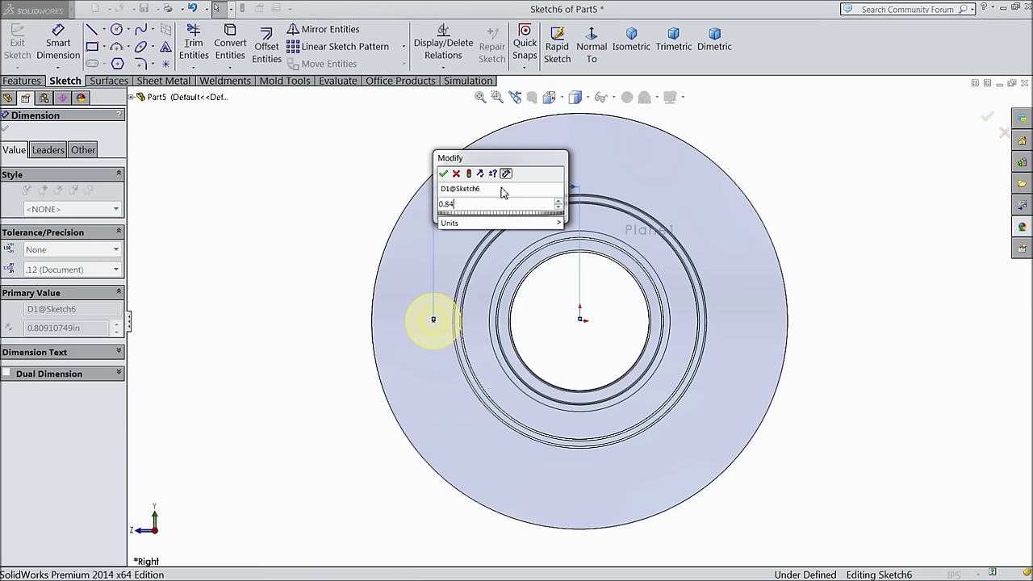
{"action": "left_click", "coordinate": [443, 175]}
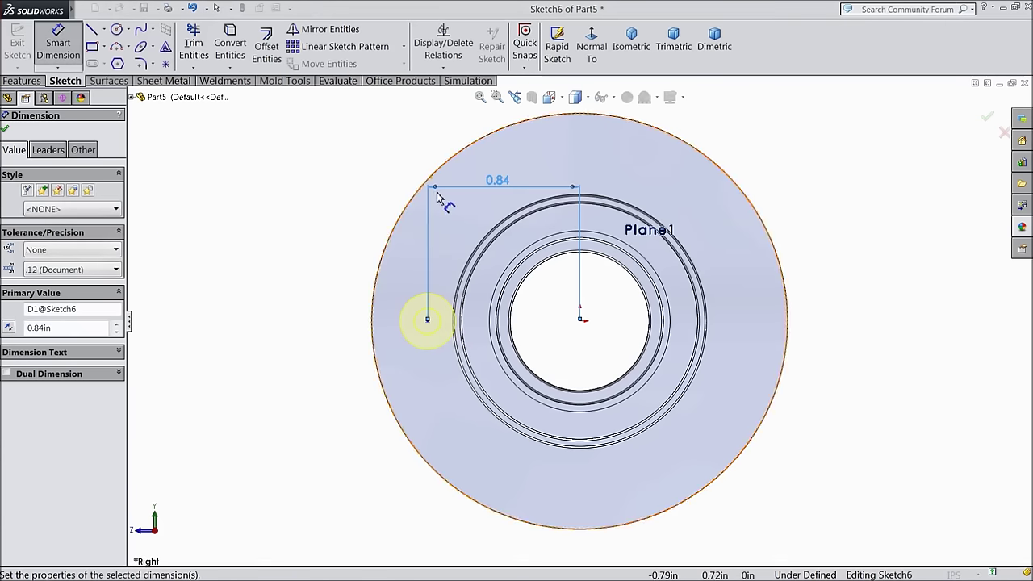
{"action": "left_click", "coordinate": [6, 130]}
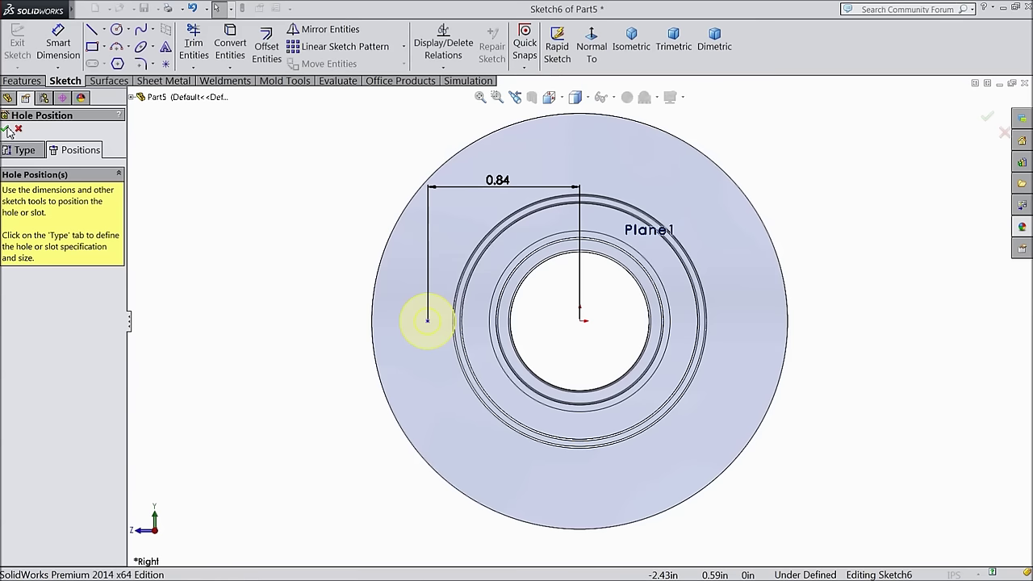
{"action": "left_click", "coordinate": [6, 128]}
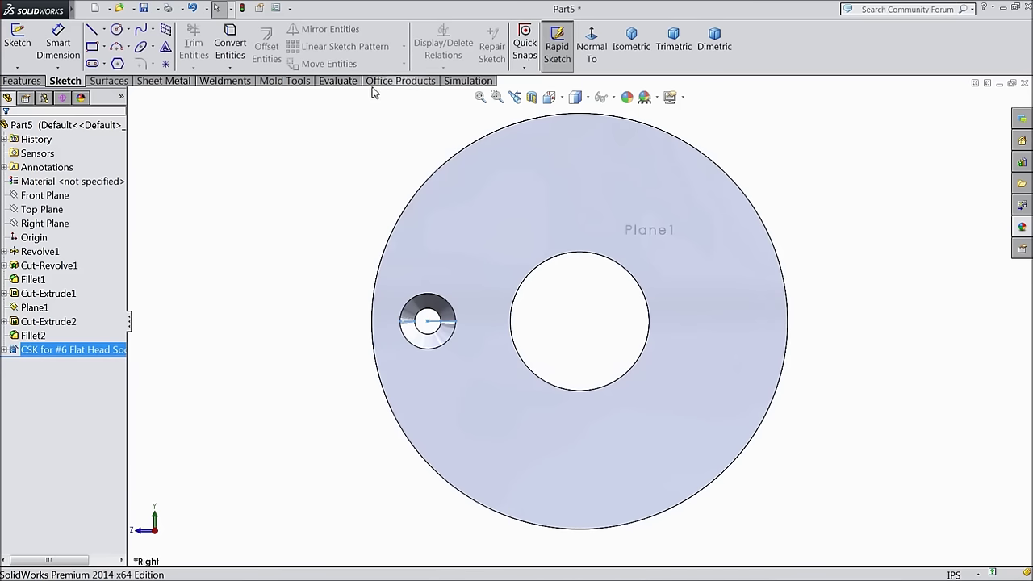
Circular-pattern the countersunk hole four times, equally spaced, around the central bore edge
{"action": "left_click", "coordinate": [22, 80]}
{"action": "left_click", "coordinate": [445, 68]}
{"action": "left_click", "coordinate": [470, 99]}
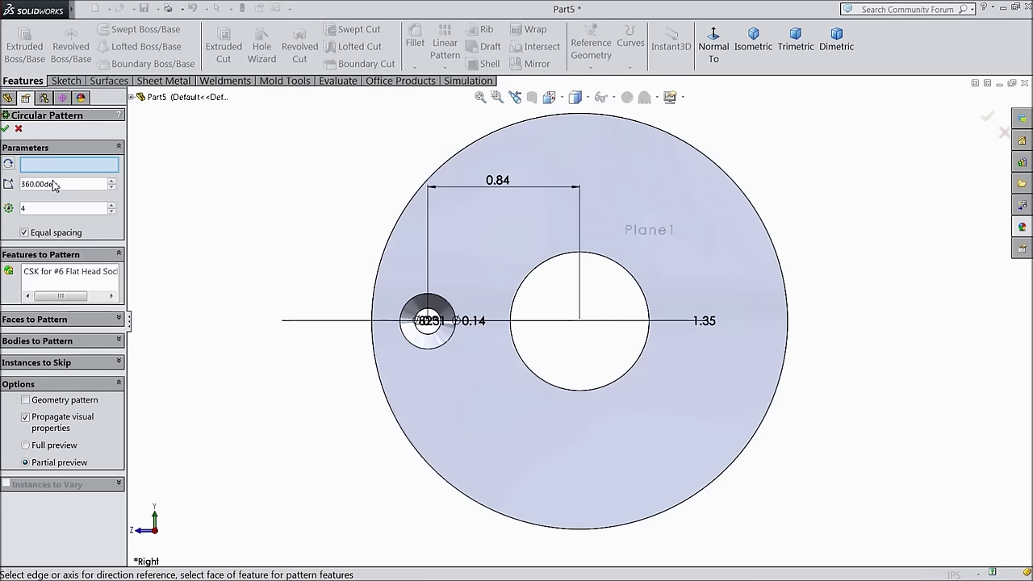
{"action": "left_click", "coordinate": [540, 384]}
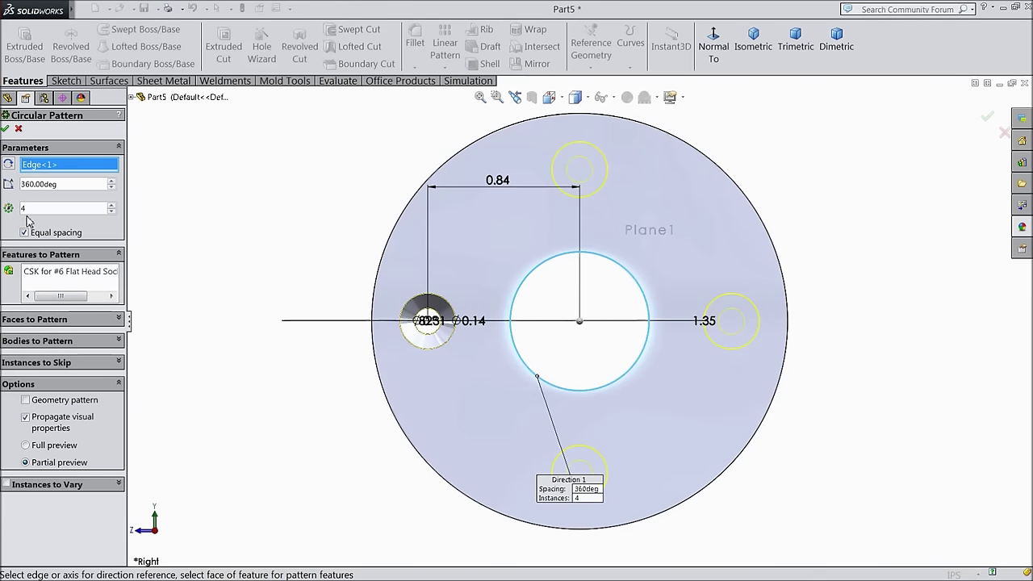
{"action": "left_click", "coordinate": [5, 129]}
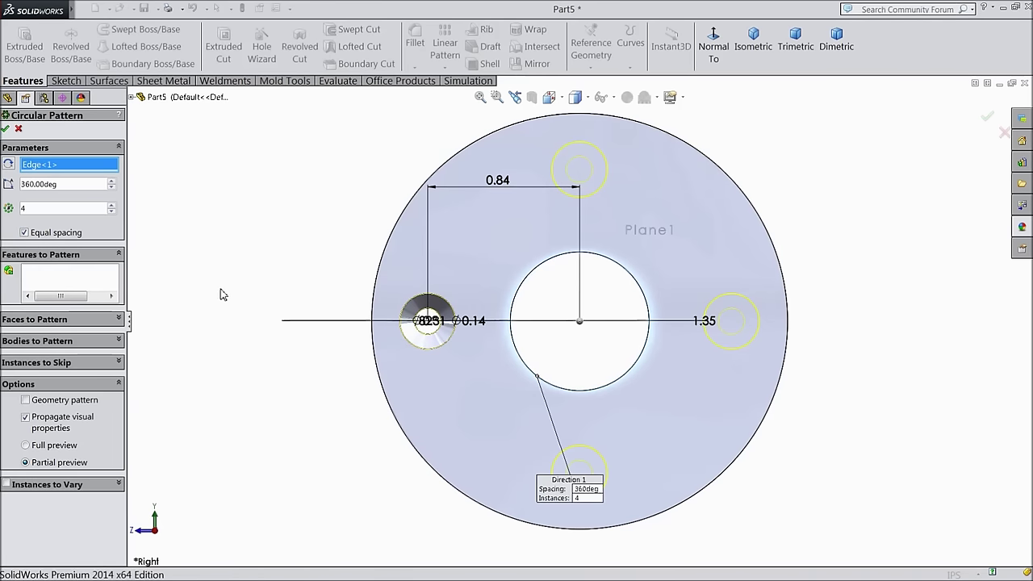
{"action": "middle_click_drag", "start_coordinate": [214, 312], "coordinate": [347, 367]}
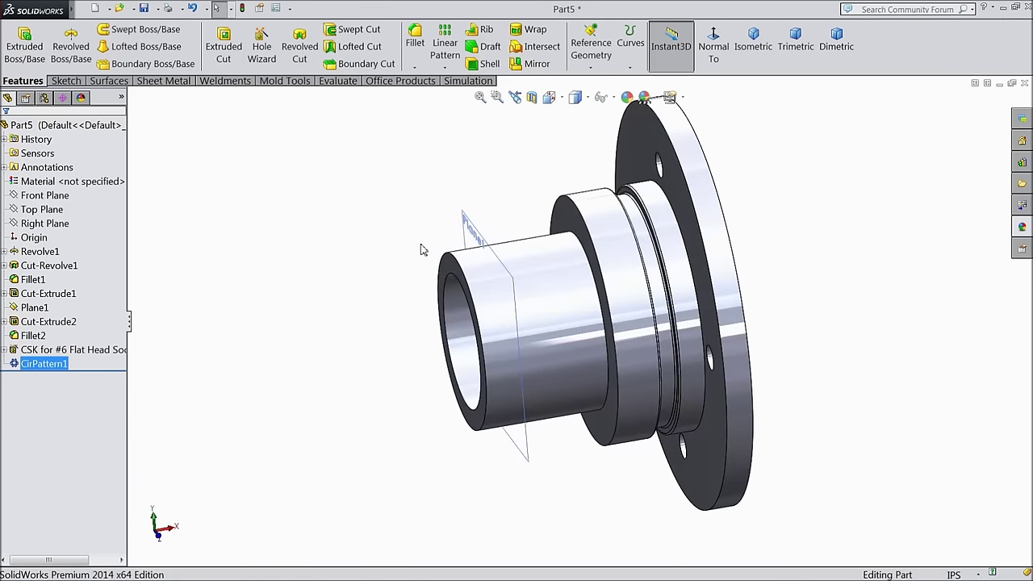
{"action": "left_click", "coordinate": [474, 230]}
Hide Plane1 and show the part in isometric view
{"action": "left_click", "coordinate": [525, 196]}
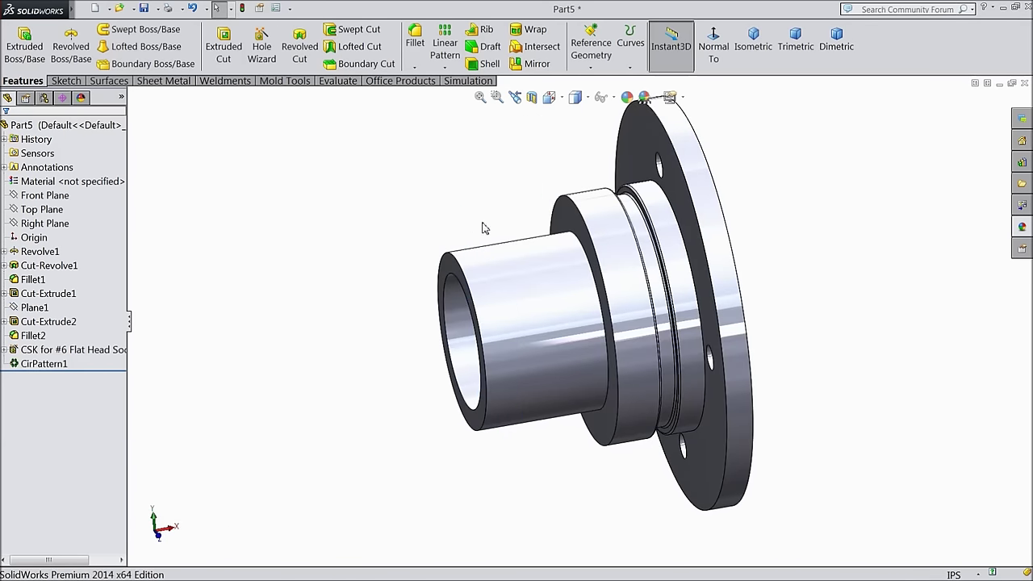
{"action": "left_click", "coordinate": [753, 46]}
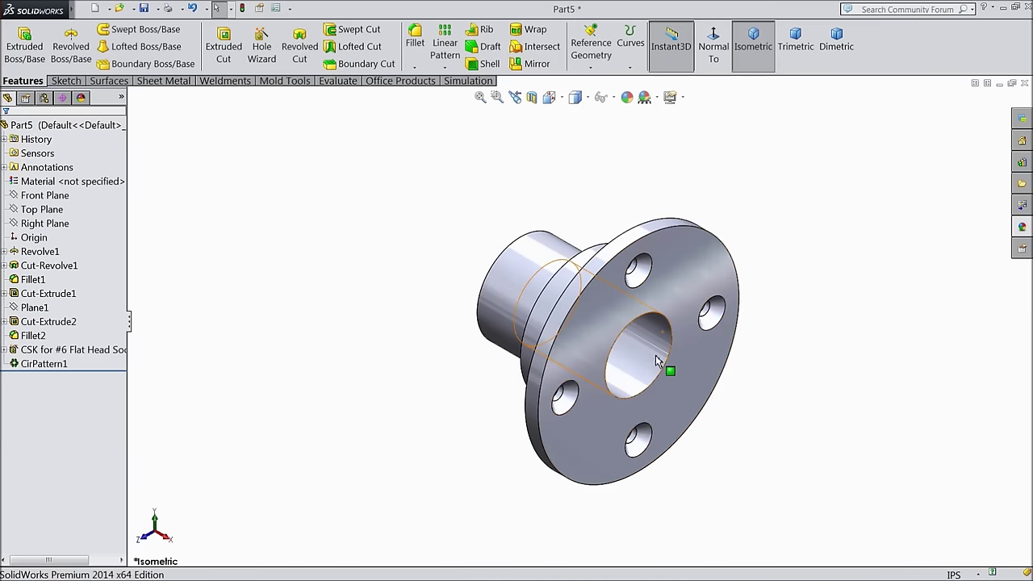
{"action": "middle_click_drag", "start_coordinate": [589, 396], "coordinate": [530, 473]}
{"action": "scroll", "coordinate": [638, 266], "scroll_direction": "down", "scroll_amount": 3}
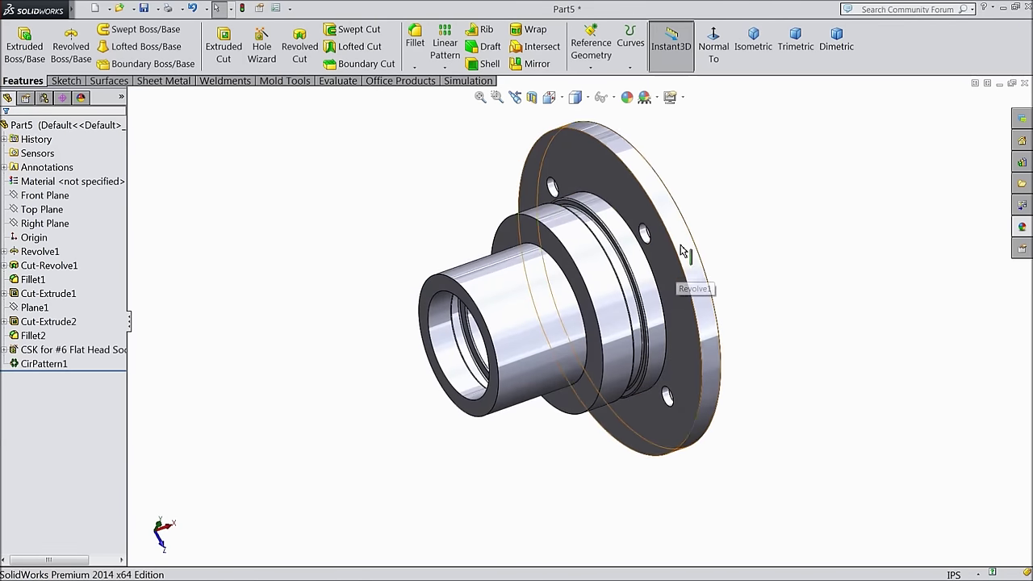
Apply a bright green (0, 255, 0) appearance to the whole of Part5
{"action": "left_click", "coordinate": [37, 125]}
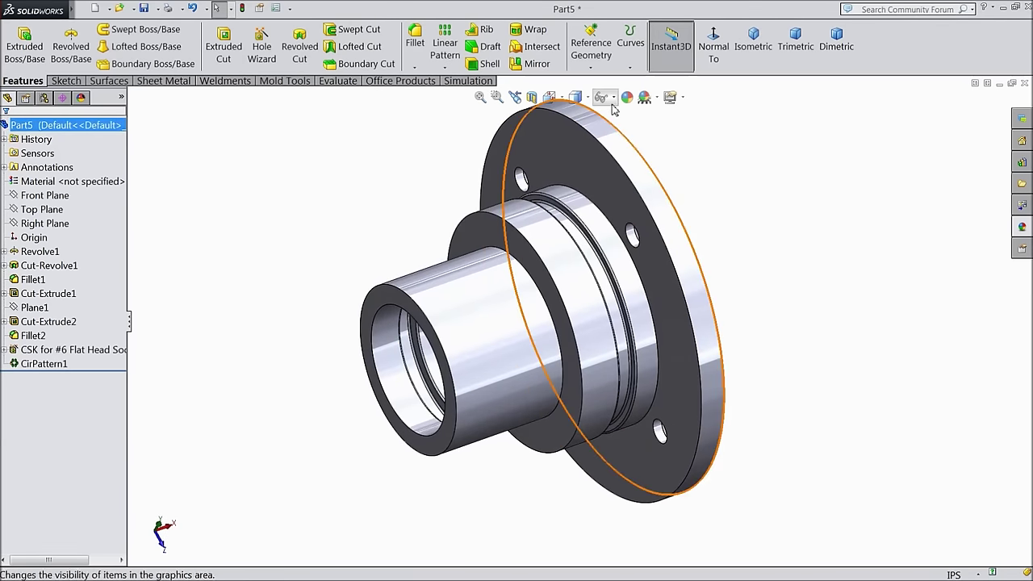
{"action": "left_click", "coordinate": [629, 98]}
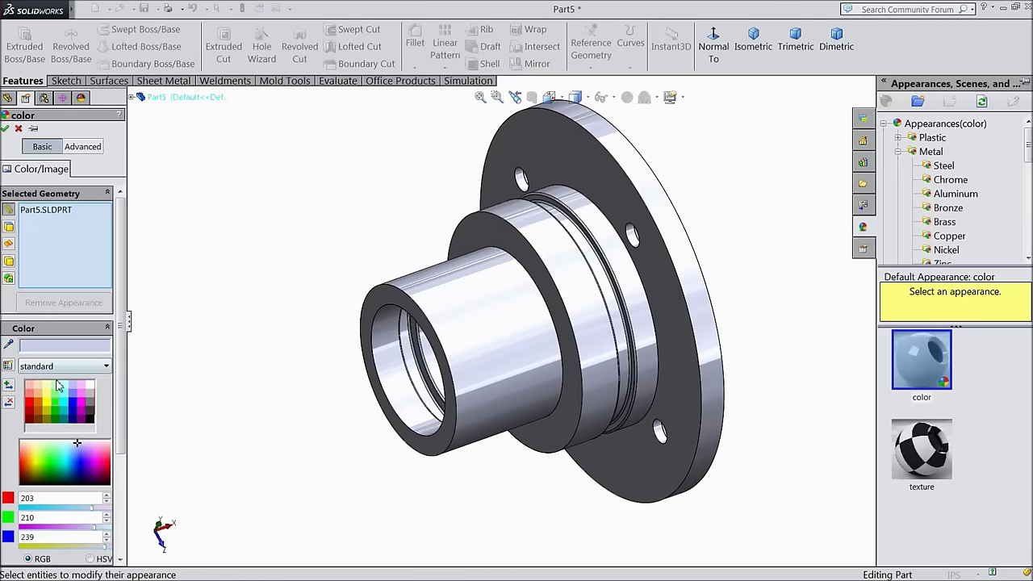
{"action": "left_click", "coordinate": [55, 407]}
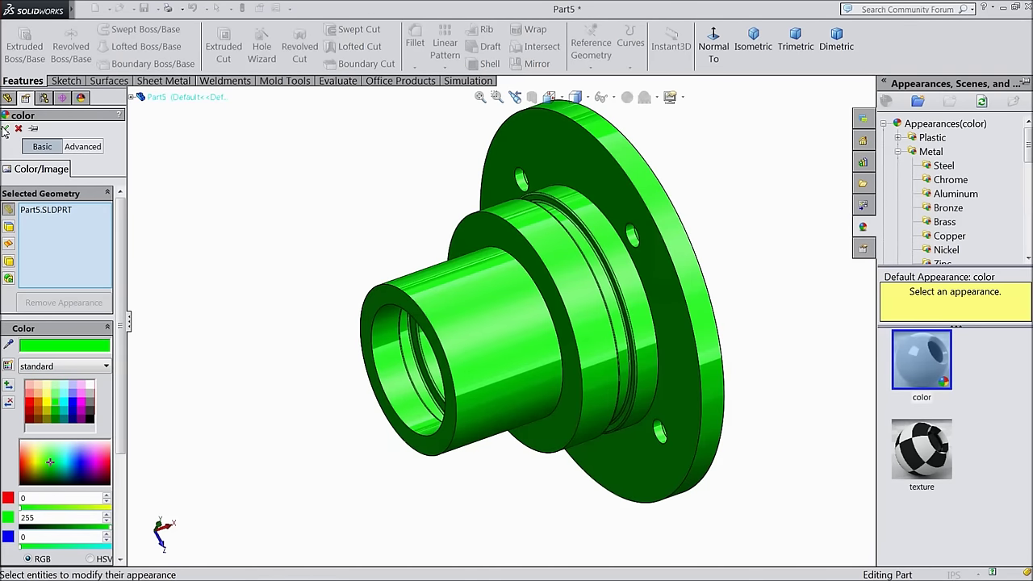
{"action": "left_click", "coordinate": [5, 129]}
{"action": "mouse_move", "coordinate": [309, 261]}
{"action": "middle_mouse_down"}
{"action": "mouse_move", "coordinate": [346, 237]}
{"action": "mouse_move", "coordinate": [317, 249]}
{"action": "middle_mouse_up"}
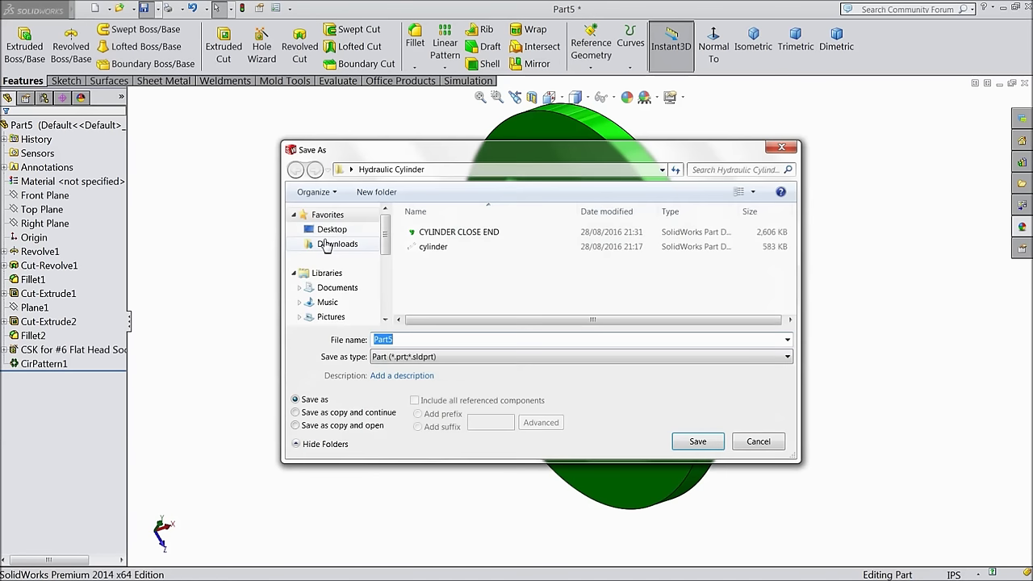
Save the part as 'cylinder open end', then select Top Plane in the new Part6
{"action": "type", "text": "cy"}
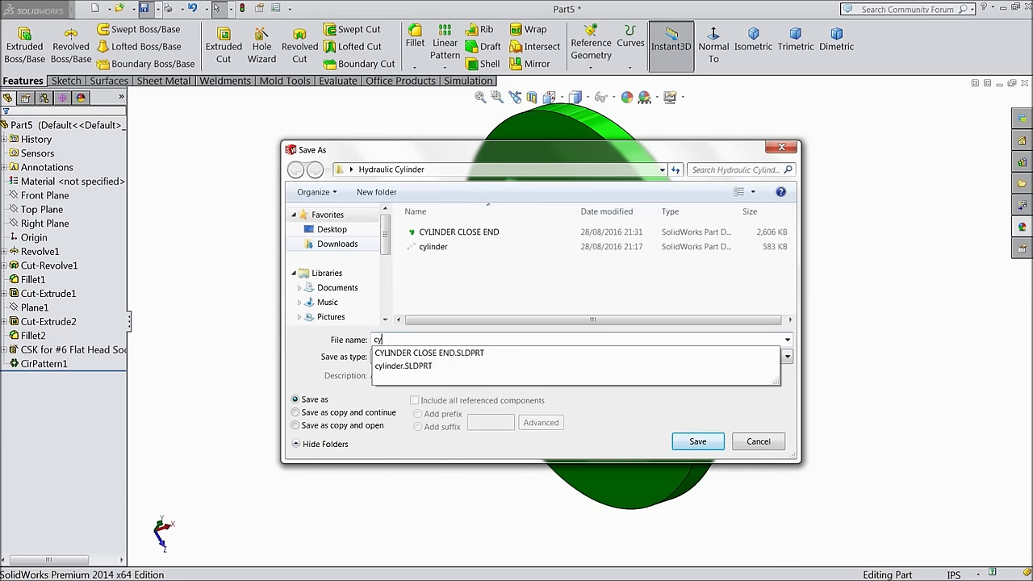
{"action": "type", "text": "linder "}
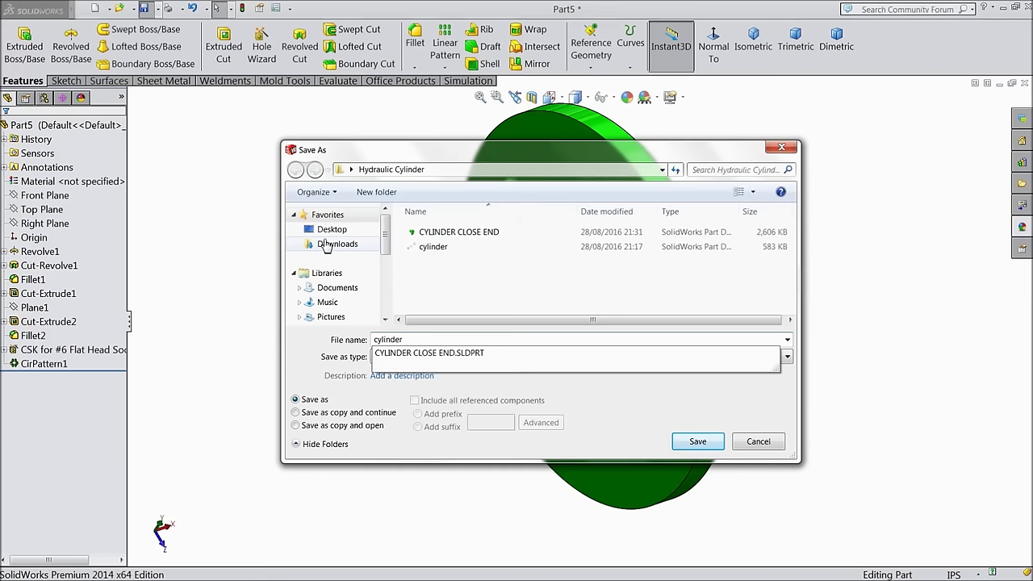
{"action": "type", "text": "open end"}
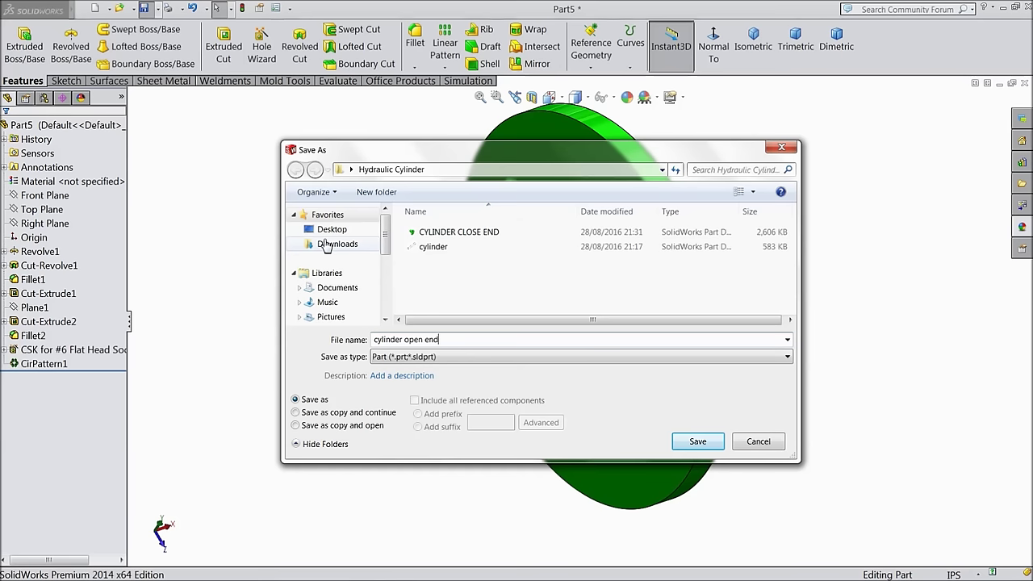
{"action": "left_click", "coordinate": [699, 441]}
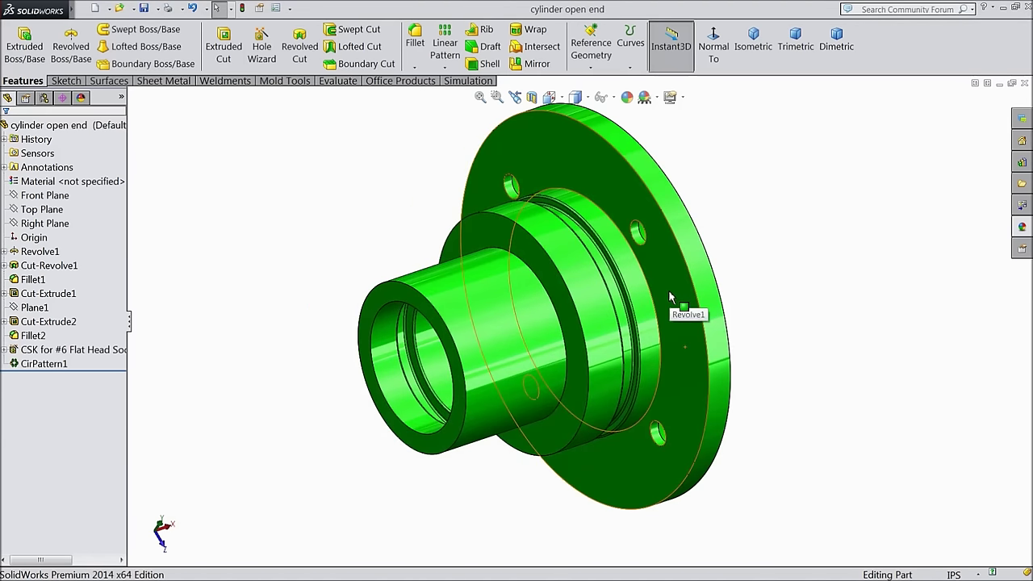
{"action": "middle_click_drag", "start_coordinate": [773, 273], "coordinate": [796, 346]}
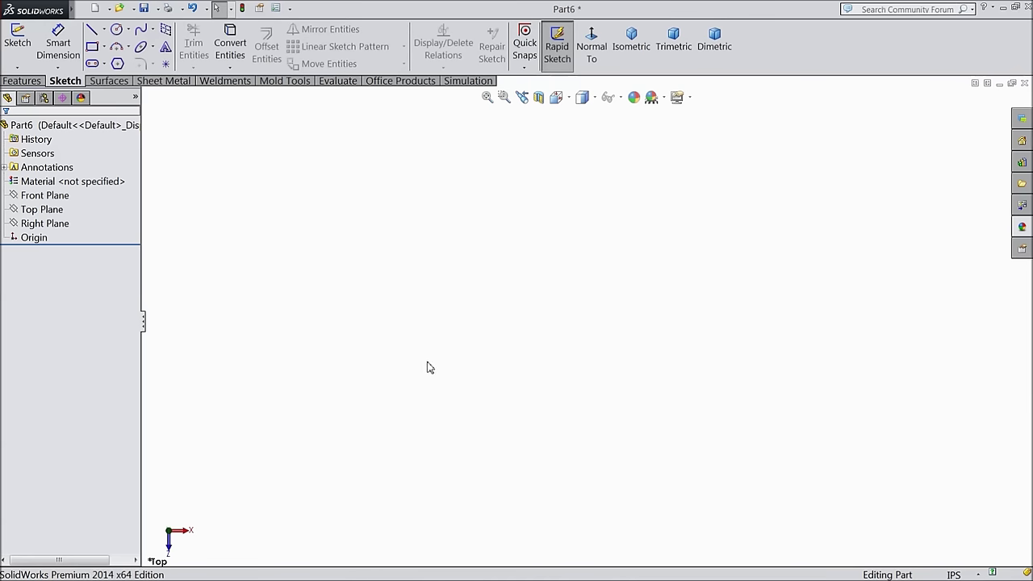
{"action": "left_click", "coordinate": [44, 211]}
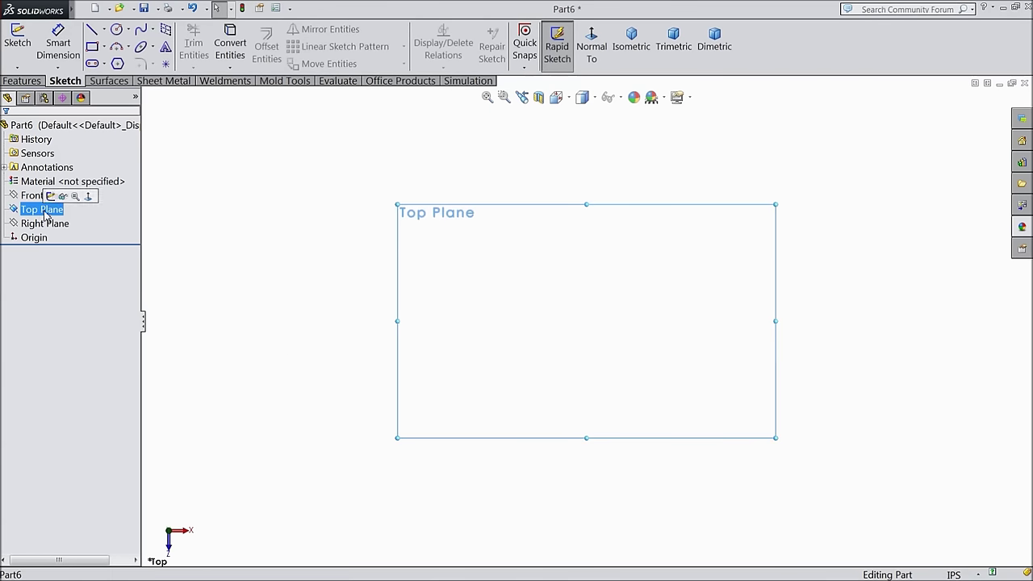
Sketch two concentric circles centred on the origin on Top Plane
{"action": "left_click", "coordinate": [80, 197]}
{"action": "left_click", "coordinate": [117, 29]}
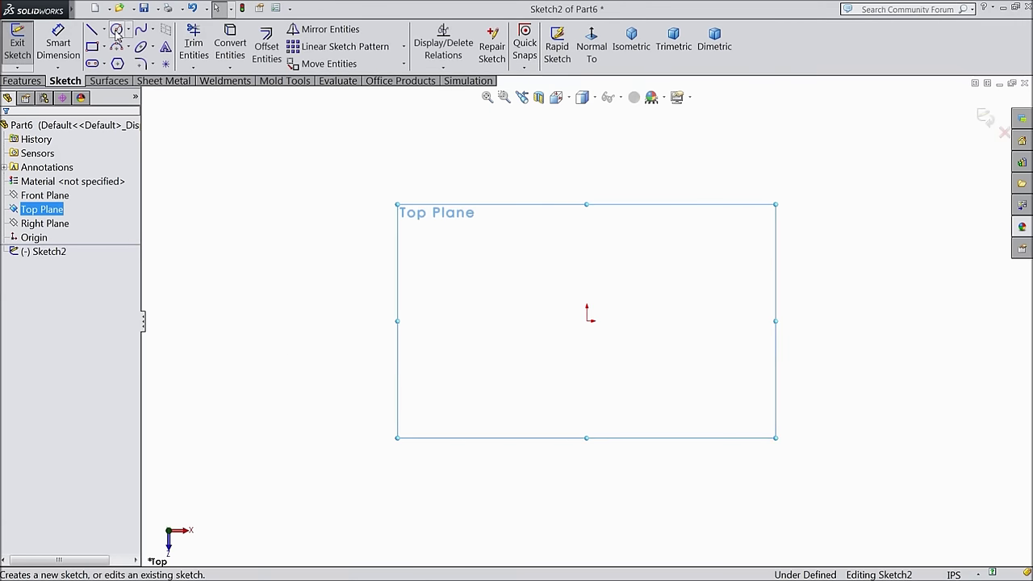
{"action": "left_click_drag", "start_coordinate": [588, 322], "coordinate": [505, 282]}
{"action": "left_click_drag", "start_coordinate": [588, 321], "coordinate": [430, 286]}
Dimension the circle diameters to 0.68 and 1.4
{"action": "left_click", "coordinate": [58, 44]}
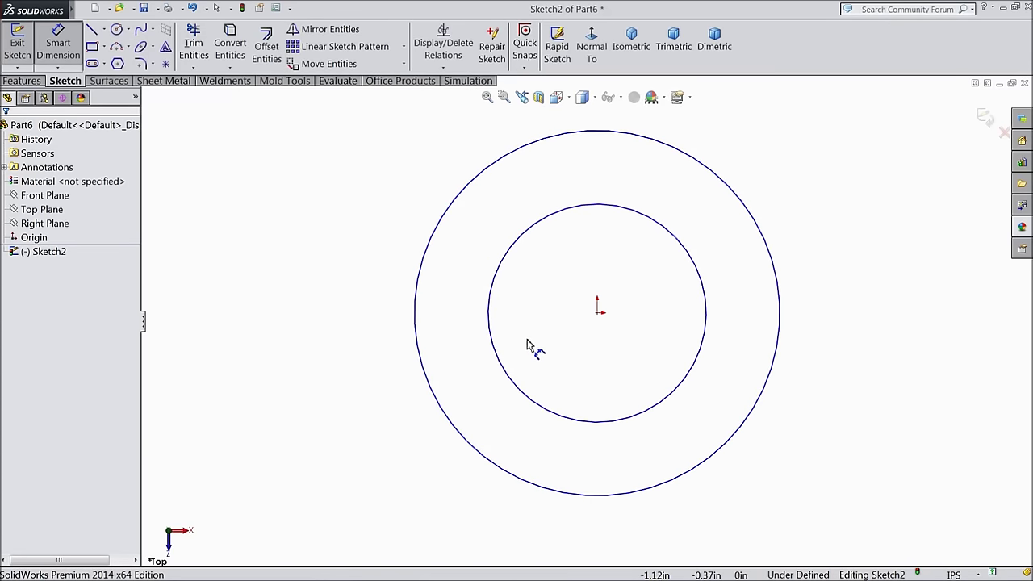
{"action": "left_click", "coordinate": [416, 302]}
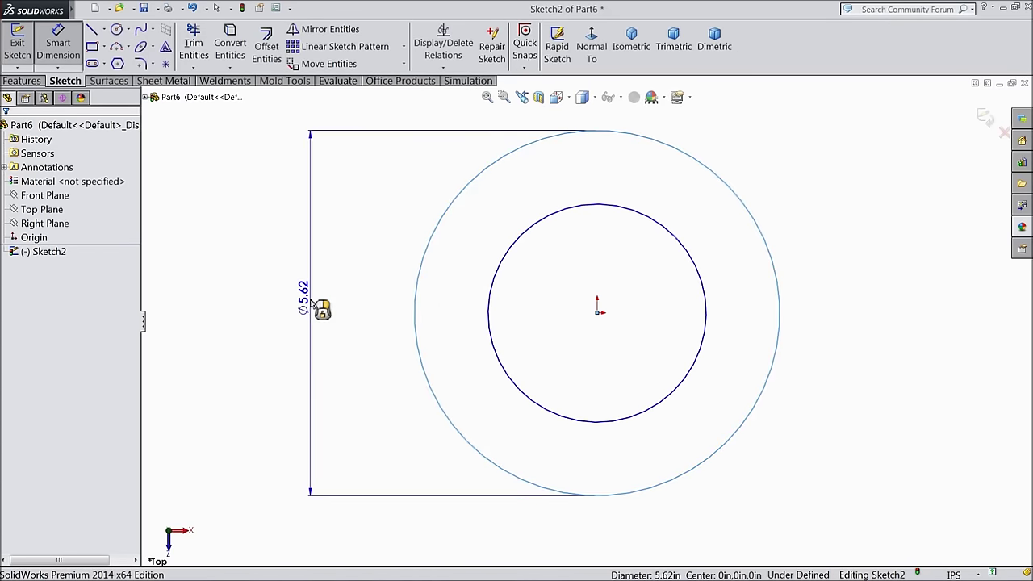
{"action": "left_click", "coordinate": [314, 303]}
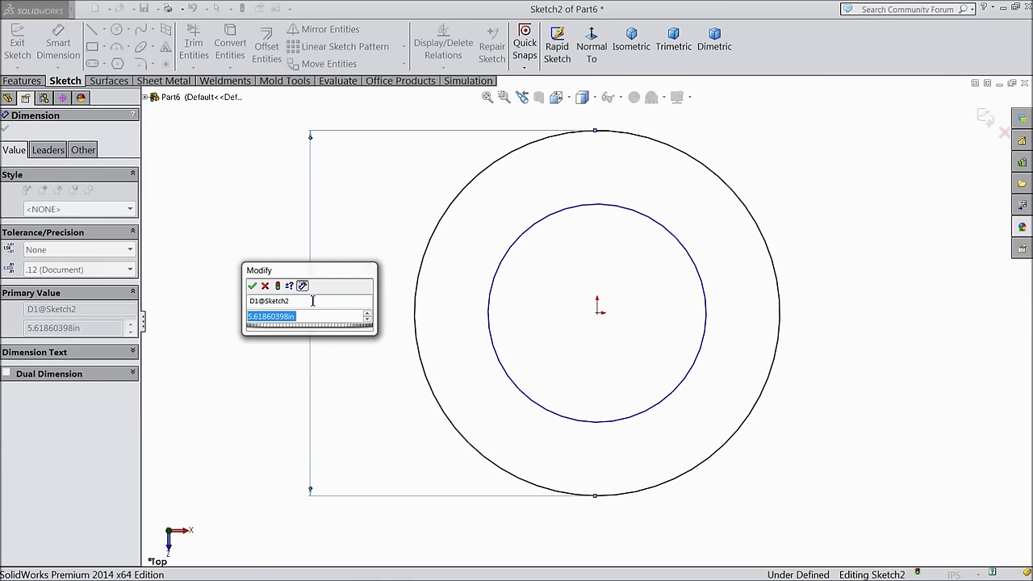
{"action": "type", "text": "0.6"}
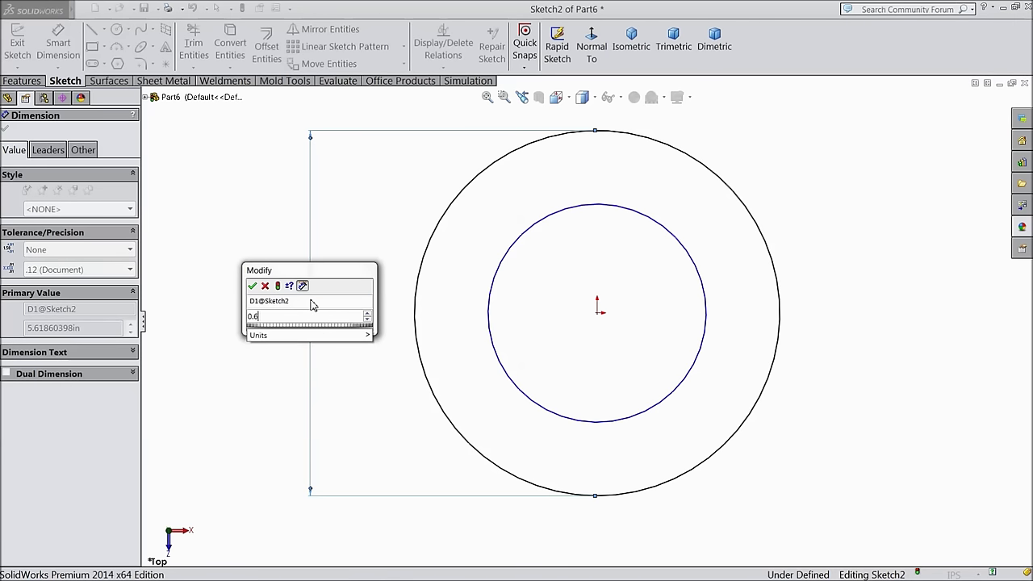
{"action": "type", "text": "8"}
{"action": "left_click", "coordinate": [252, 286]}
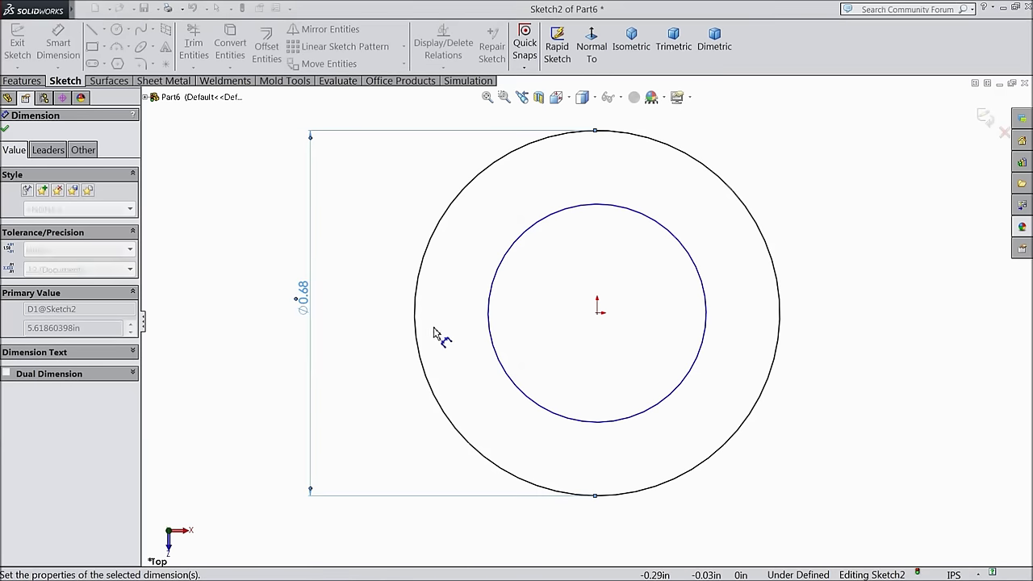
{"action": "left_click", "coordinate": [365, 313]}
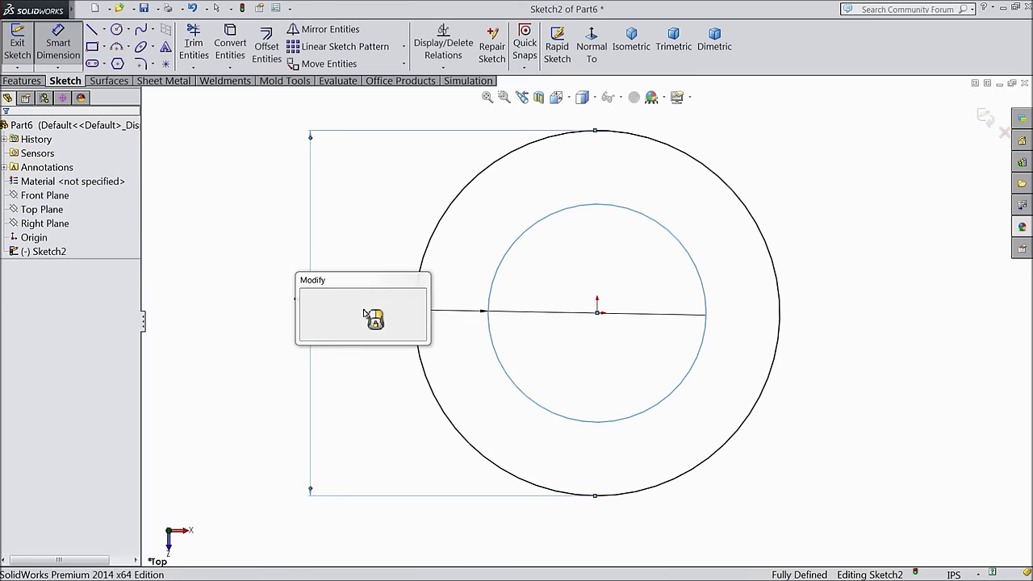
{"action": "type", "text": "1.40482"}
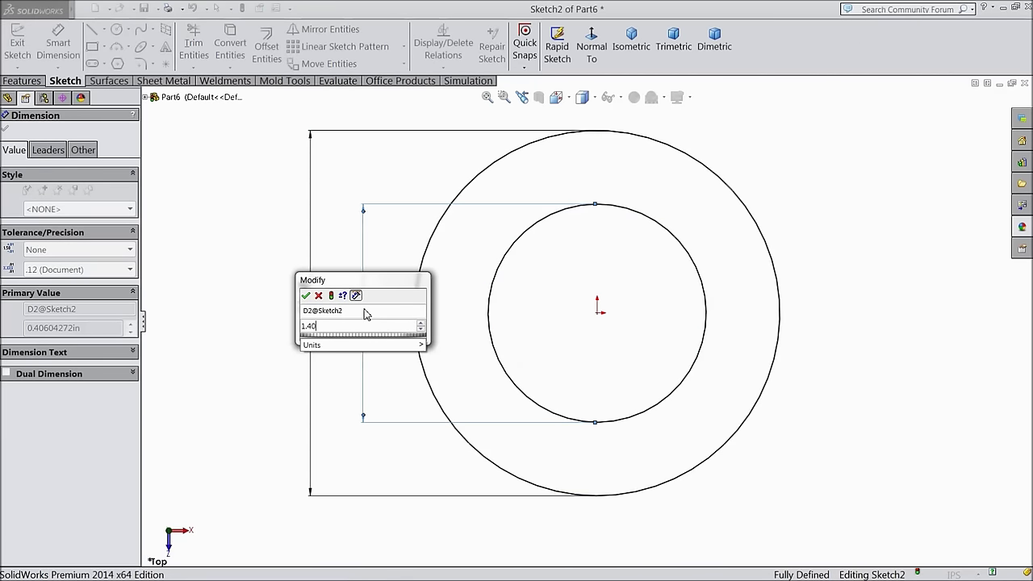
{"action": "left_click", "coordinate": [305, 295]}
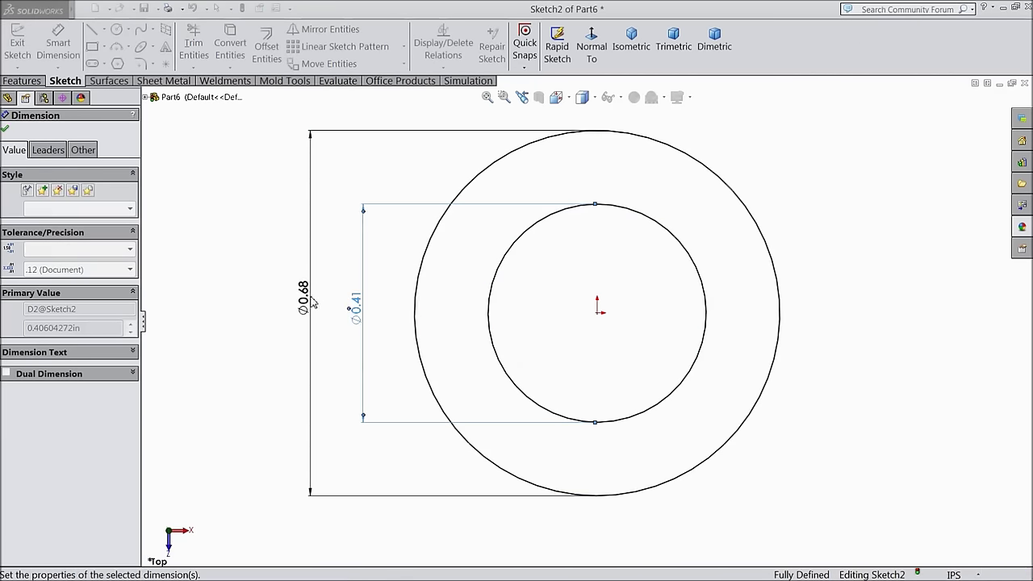
Recheck the Ø1.40 value and move its dimension left of the outer circle
{"action": "double_click", "coordinate": [359, 299]}
{"action": "left_click", "coordinate": [351, 311]}
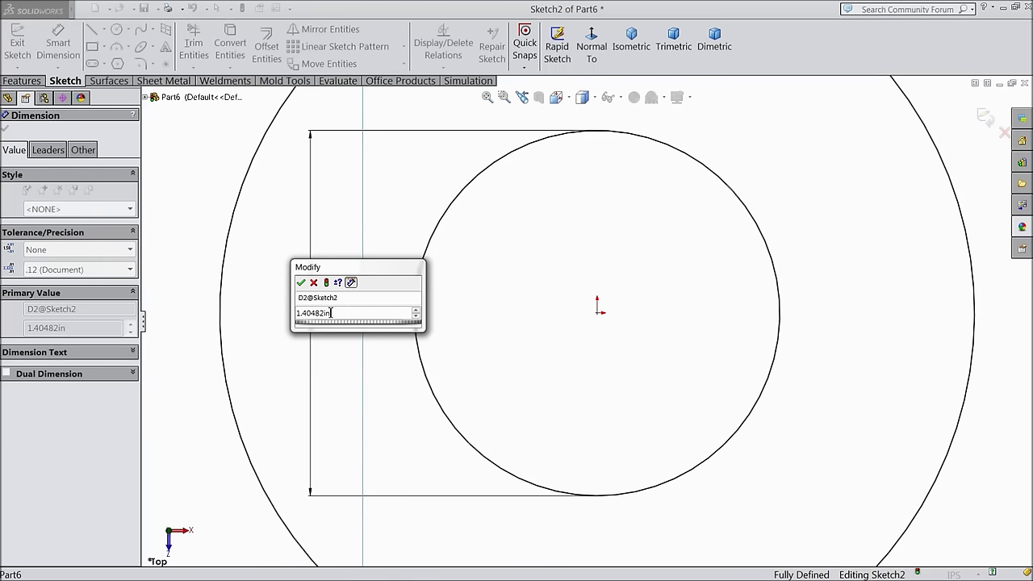
{"action": "left_click", "coordinate": [300, 282]}
{"action": "left_click", "coordinate": [410, 312]}
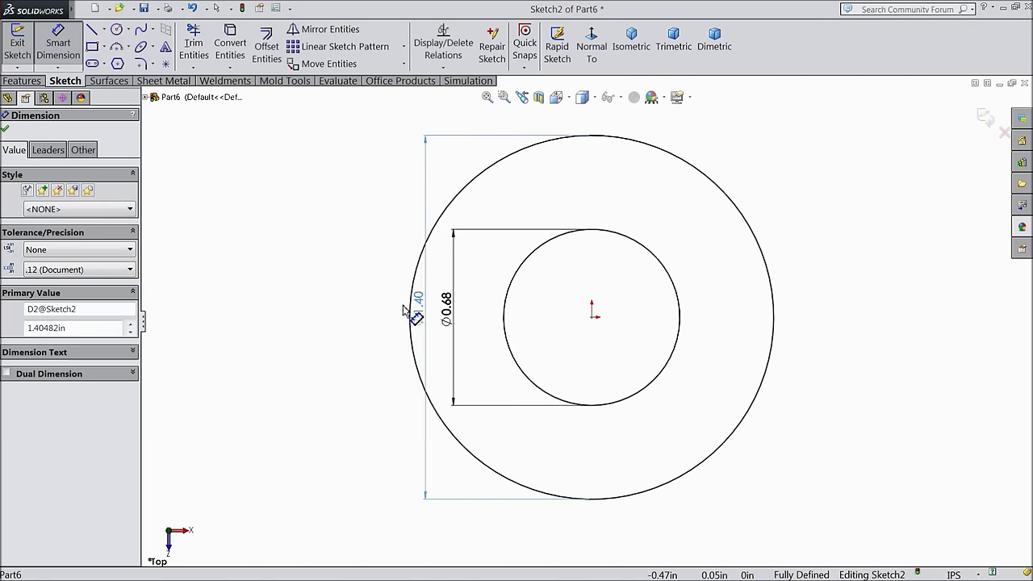
{"action": "left_click", "coordinate": [364, 308]}
{"action": "scroll", "coordinate": [598, 315], "scroll_direction": "up", "scroll_amount": 2}
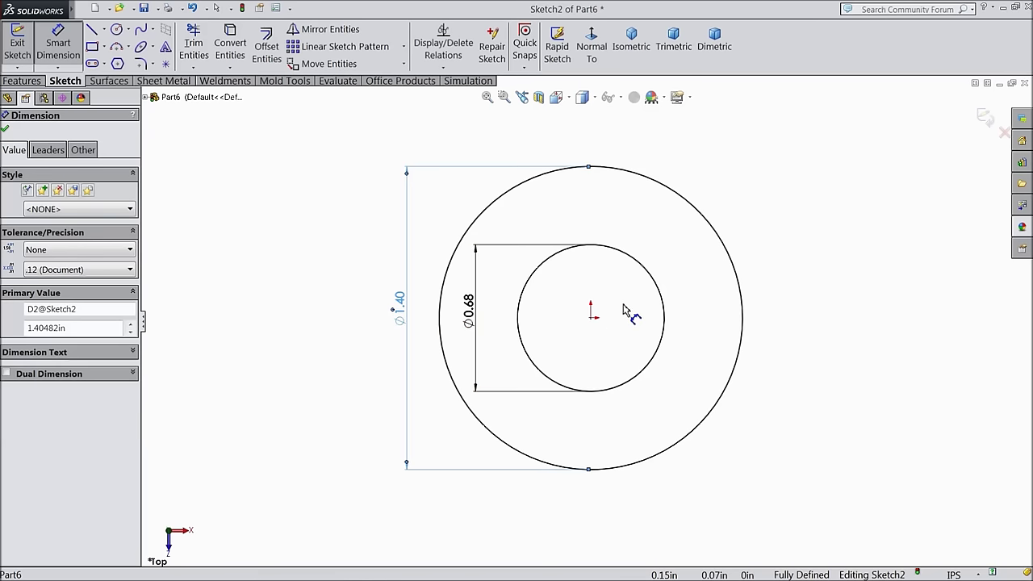
{"action": "scroll", "coordinate": [627, 311], "scroll_direction": "down", "scroll_amount": 1}
{"action": "left_click", "coordinate": [6, 130]}
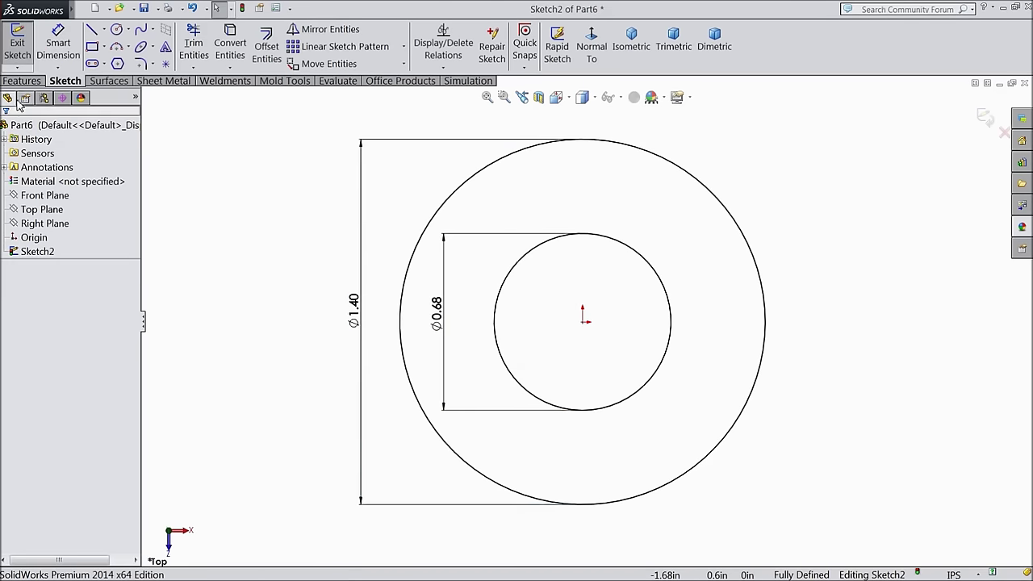
{"action": "left_click", "coordinate": [22, 81]}
{"action": "left_click", "coordinate": [24, 46]}
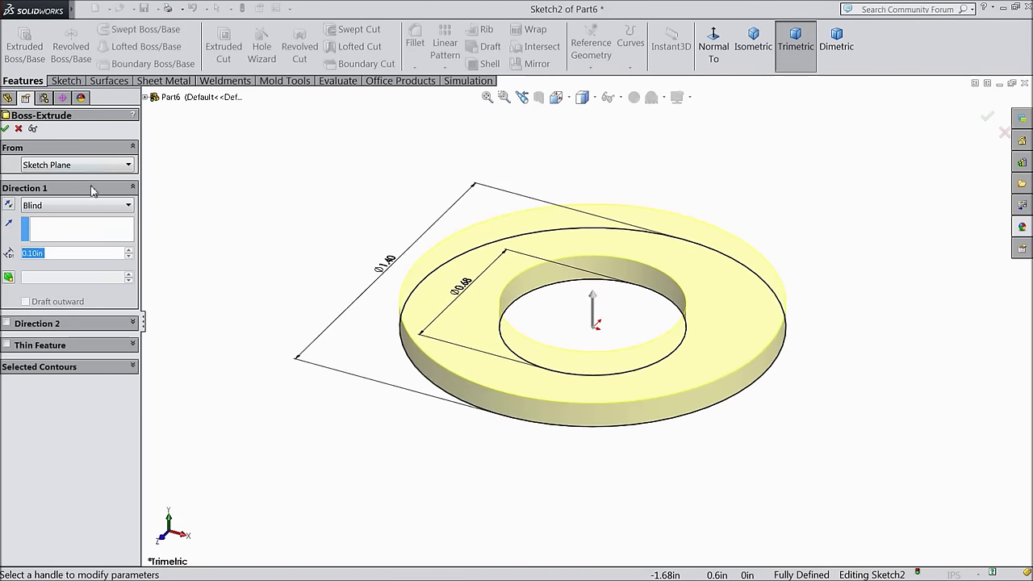
Extrude the ring 0.20in deep as Boss-Extrude1, then select the Right Plane
{"action": "type", "text": "0.2"}
{"action": "key", "text": "Return"}
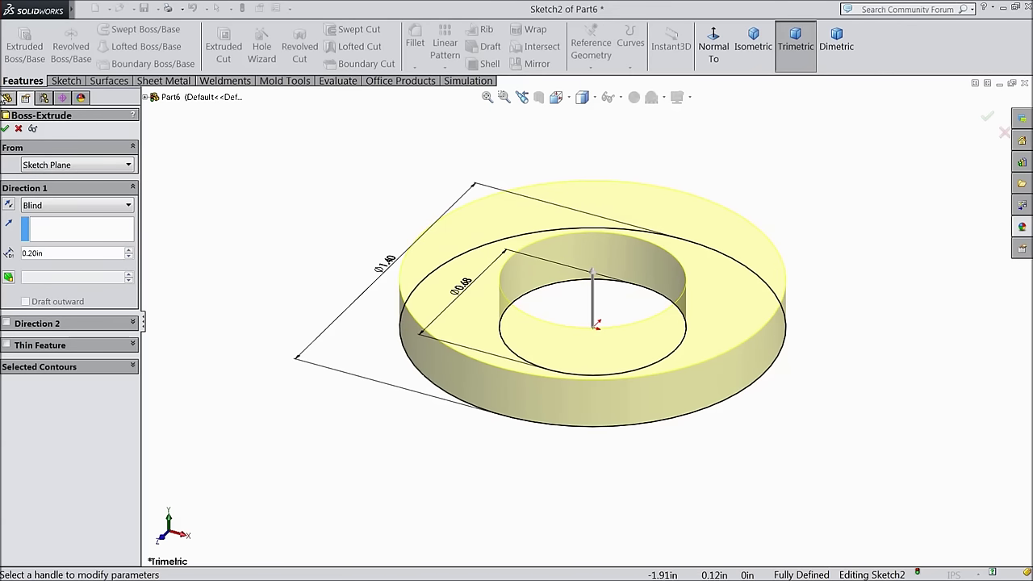
{"action": "left_click", "coordinate": [6, 129]}
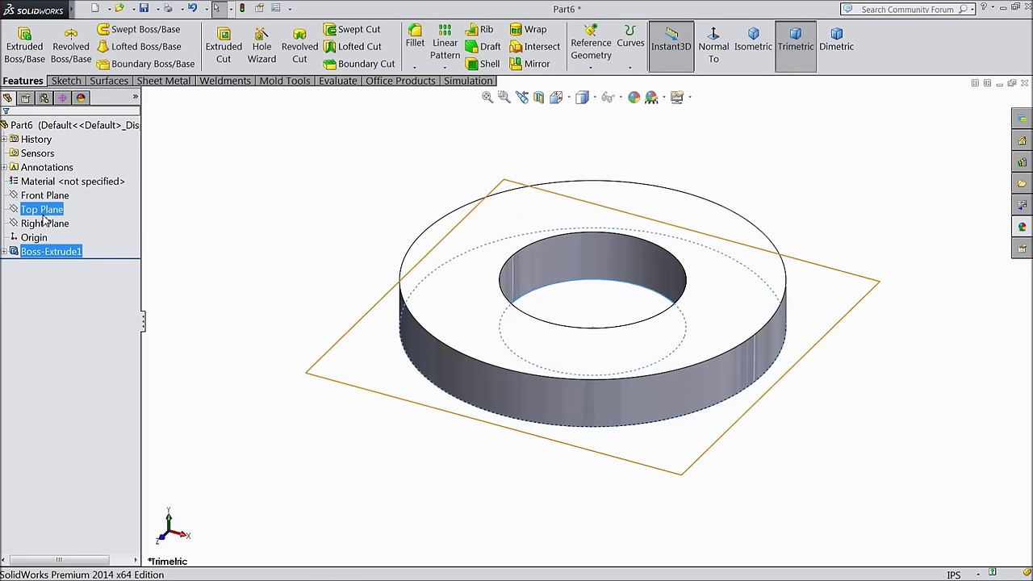
{"action": "left_click", "coordinate": [44, 225]}
Start a sketch on the Right Plane, view it Normal To, and switch to wireframe display
{"action": "left_click", "coordinate": [49, 205]}
{"action": "left_click", "coordinate": [713, 44]}
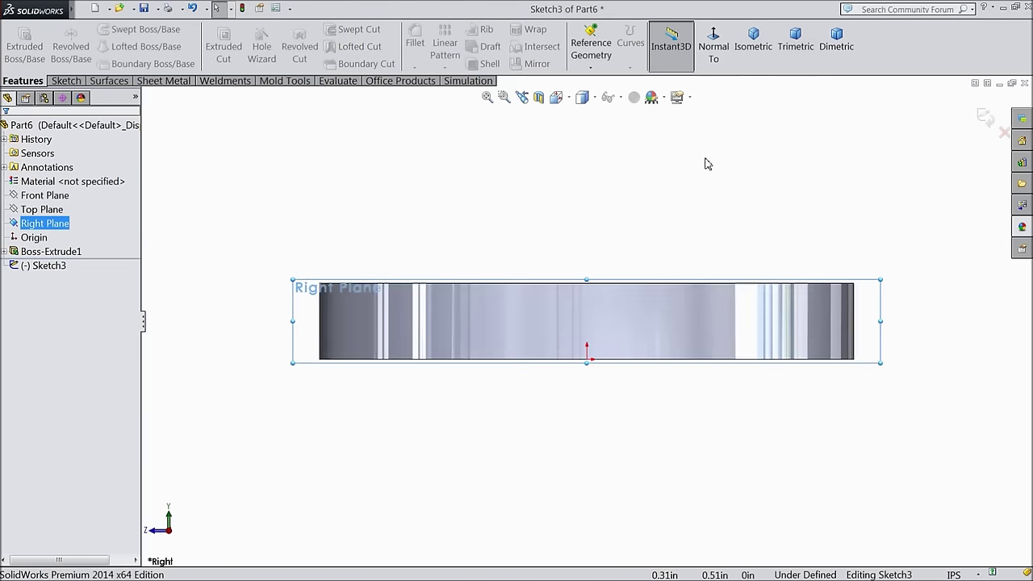
{"action": "scroll", "coordinate": [722, 339], "scroll_direction": "down", "scroll_amount": 1}
{"action": "left_click", "coordinate": [595, 97]}
{"action": "left_click", "coordinate": [586, 192]}
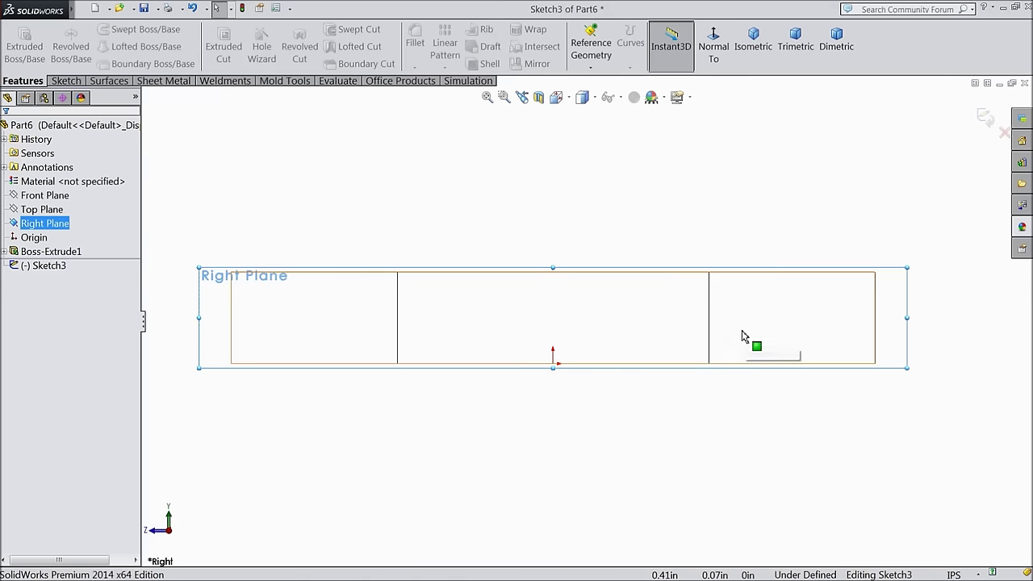
Draw a horizontal centerline from the left edge's midpoint to the right edge's midpoint
{"action": "left_click", "coordinate": [66, 81]}
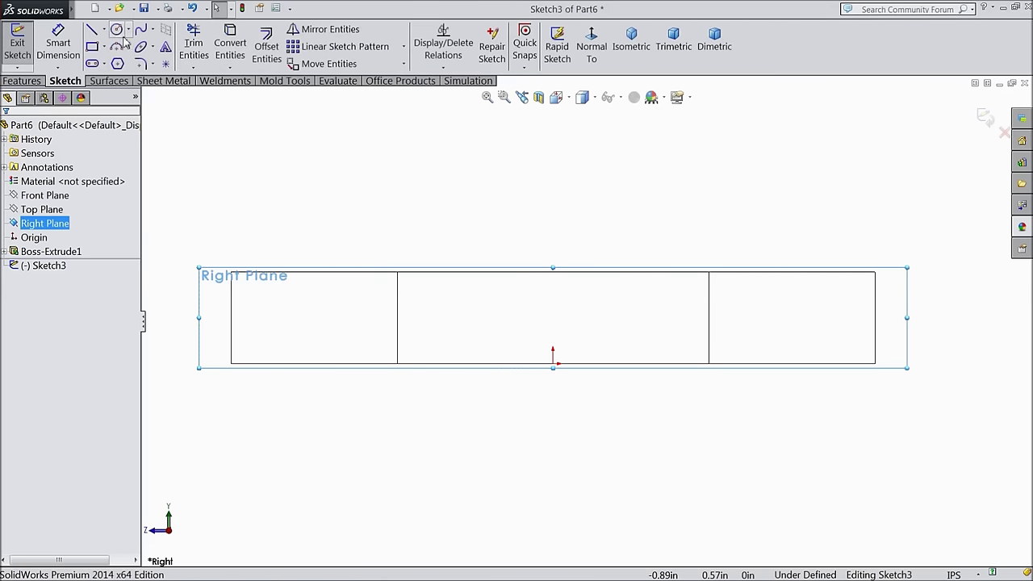
{"action": "left_click", "coordinate": [104, 30]}
{"action": "left_click", "coordinate": [119, 63]}
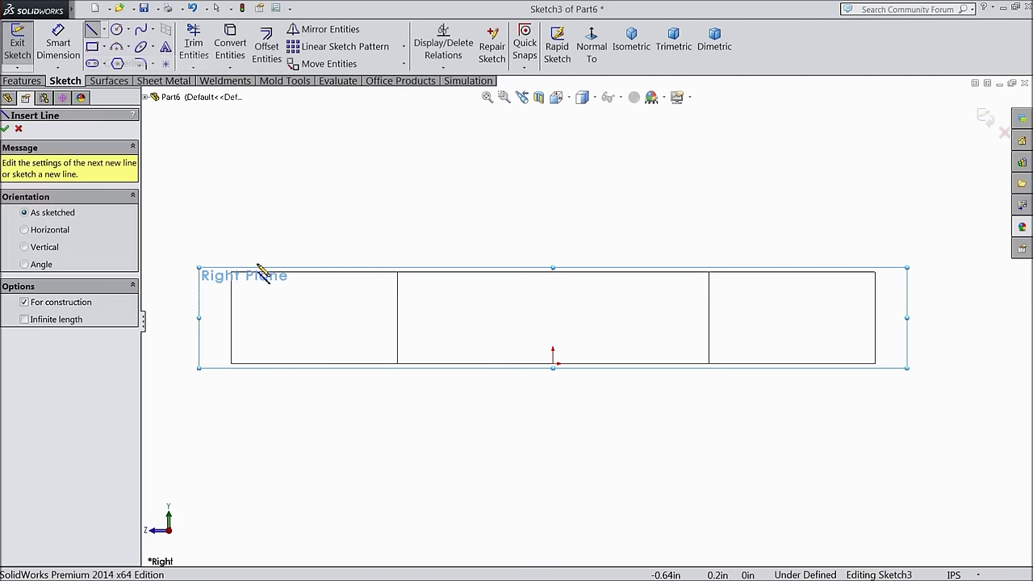
{"action": "left_click", "coordinate": [231, 317]}
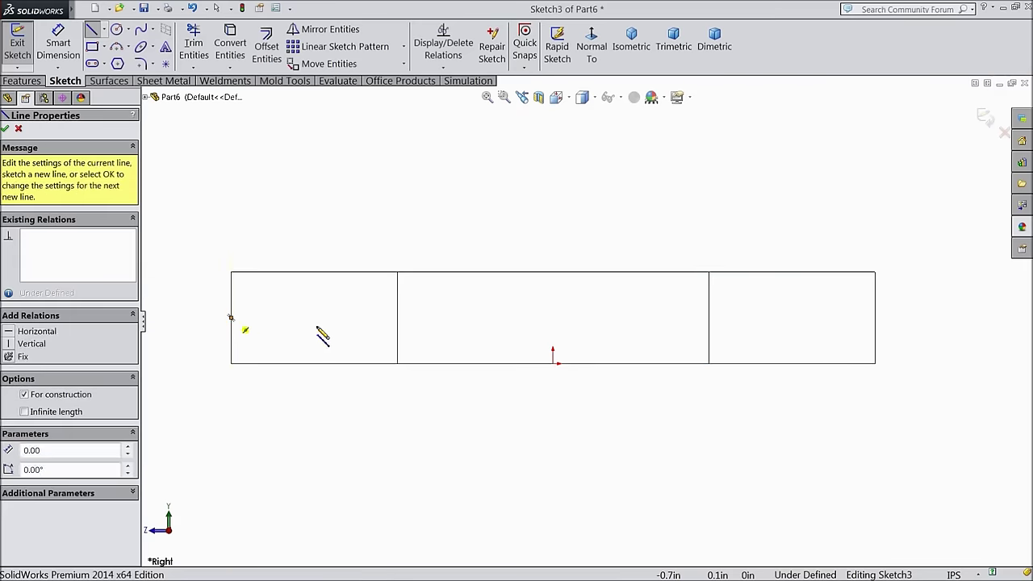
{"action": "left_click", "coordinate": [875, 317]}
{"action": "right_click", "coordinate": [814, 143]}
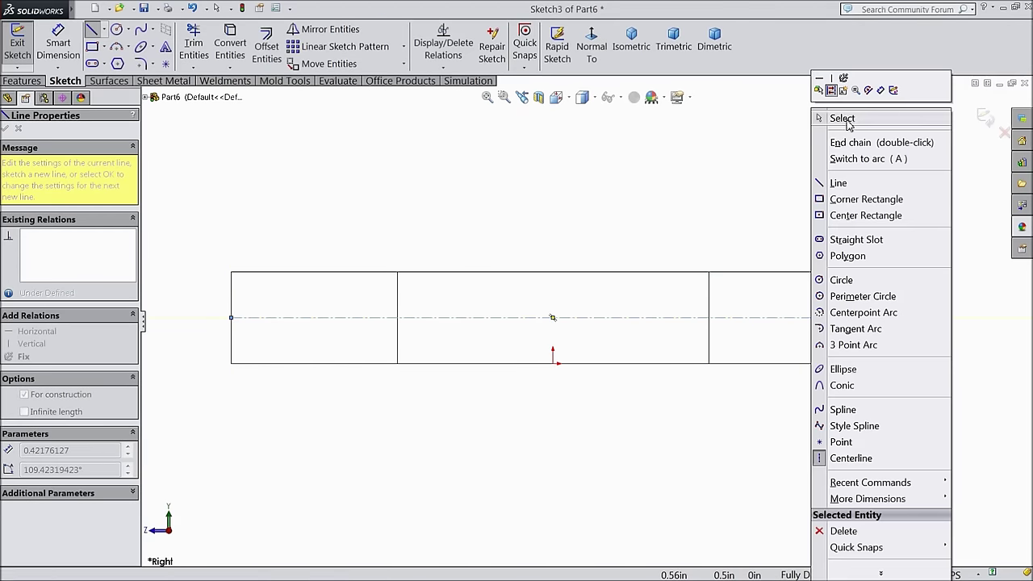
{"action": "left_click", "coordinate": [835, 115]}
{"action": "scroll", "coordinate": [901, 309], "scroll_direction": "down", "scroll_amount": 1}
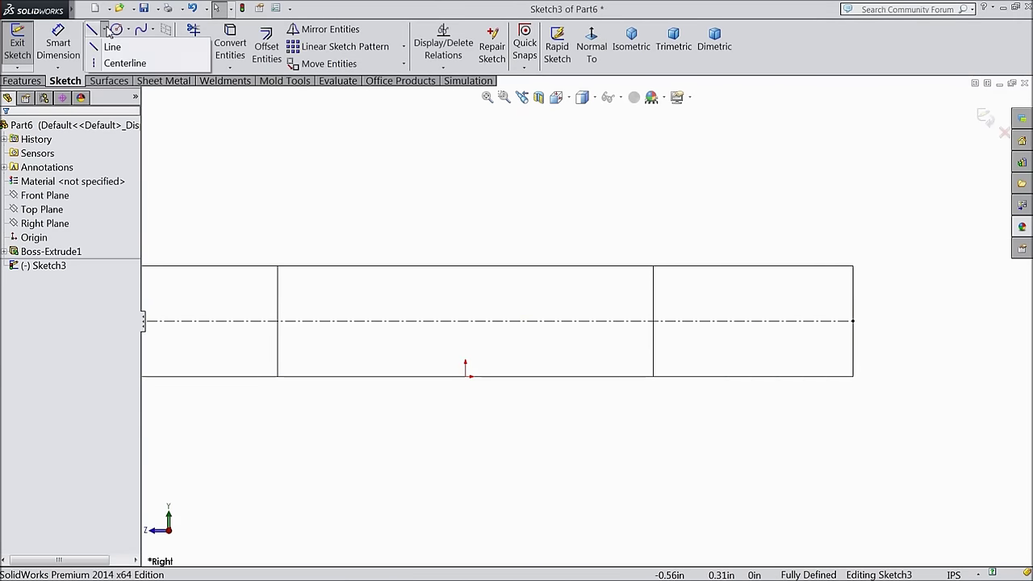
Draw a vertical centerline rising 0.35in from the origin and check its properties
{"action": "left_click", "coordinate": [101, 47]}
{"action": "left_click", "coordinate": [107, 60]}
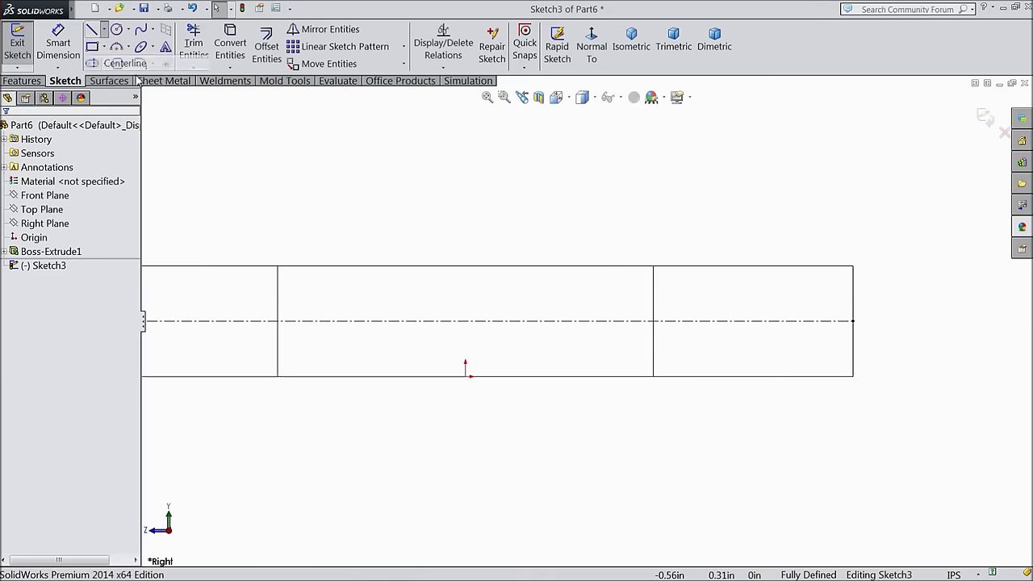
{"action": "left_click", "coordinate": [466, 376]}
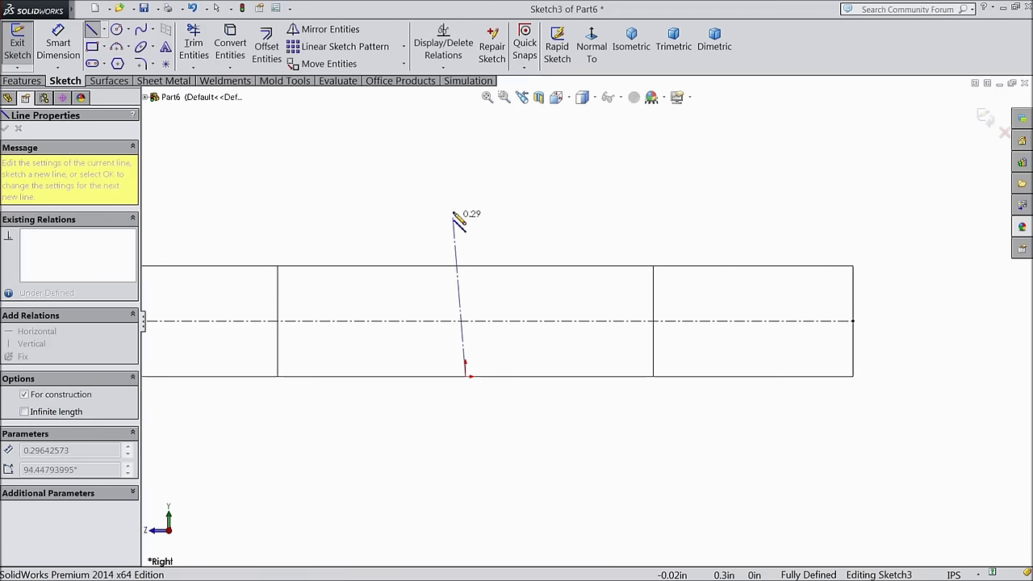
{"action": "left_click", "coordinate": [465, 183]}
{"action": "right_click", "coordinate": [466, 183]}
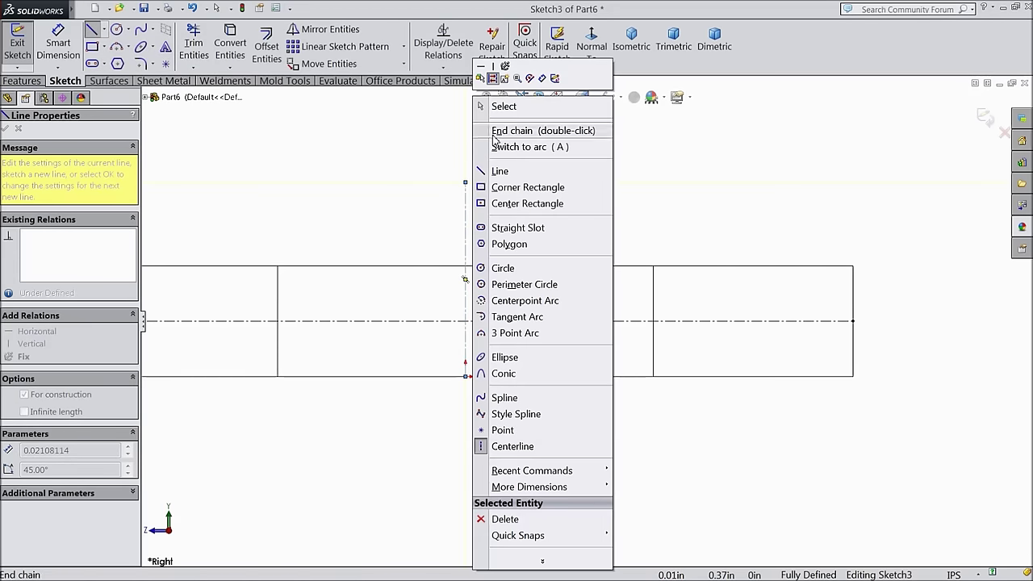
{"action": "left_click", "coordinate": [494, 104]}
{"action": "left_click", "coordinate": [465, 301]}
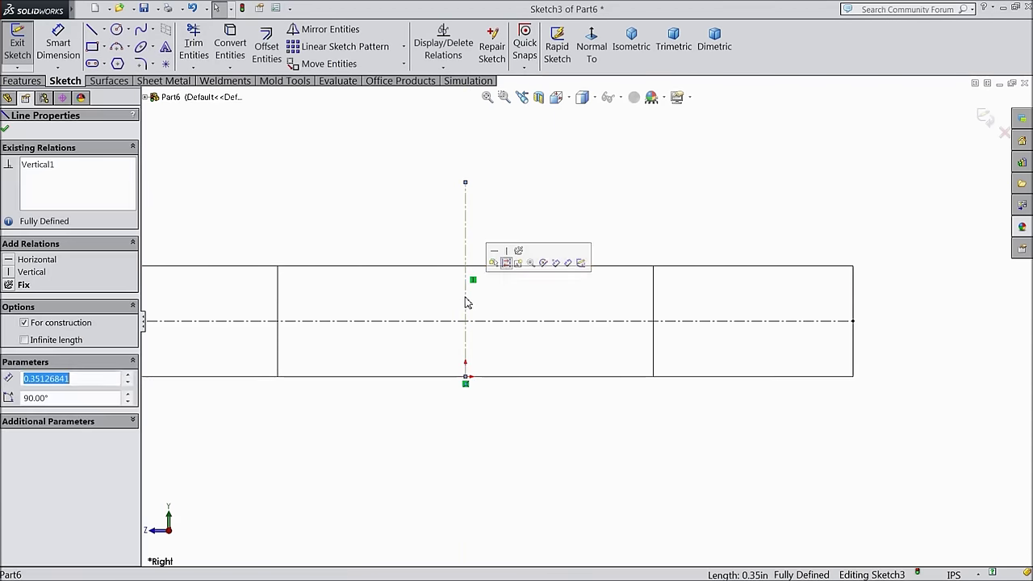
{"action": "left_click", "coordinate": [93, 49]}
{"action": "scroll", "coordinate": [799, 383], "scroll_direction": "down", "scroll_amount": 2}
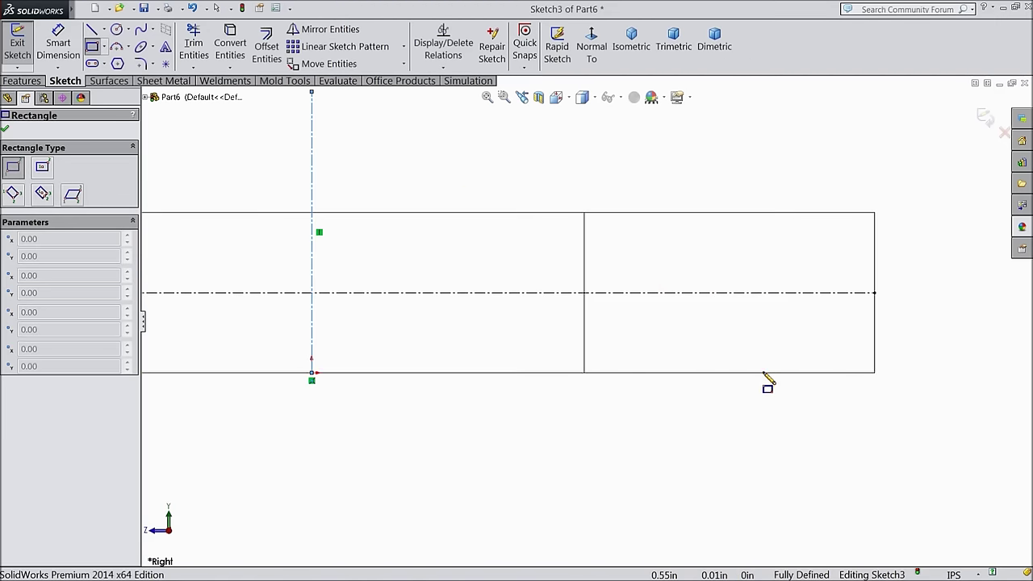
Draw two corner rectangles straddling the centerline, one at the right end and one near the middle
{"action": "left_click", "coordinate": [875, 266]}
{"action": "left_click", "coordinate": [791, 326]}
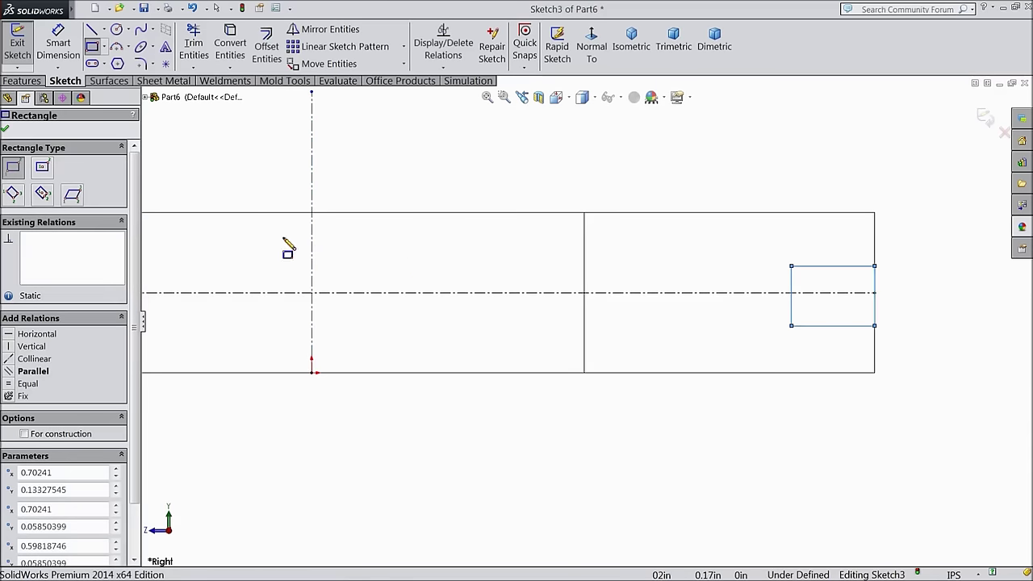
{"action": "left_click", "coordinate": [558, 272]}
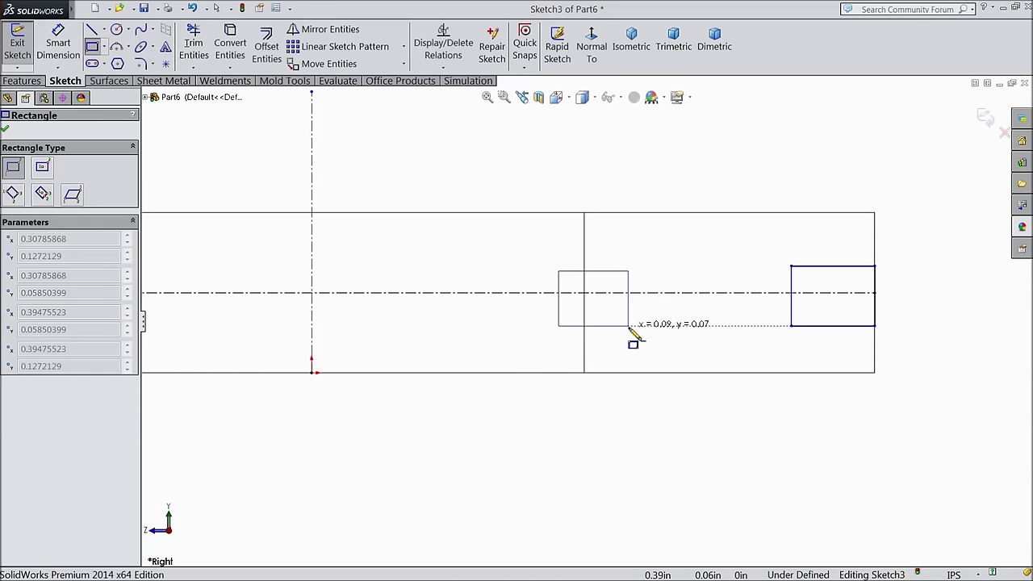
{"action": "left_click", "coordinate": [628, 327]}
{"action": "key", "text": "Escape"}
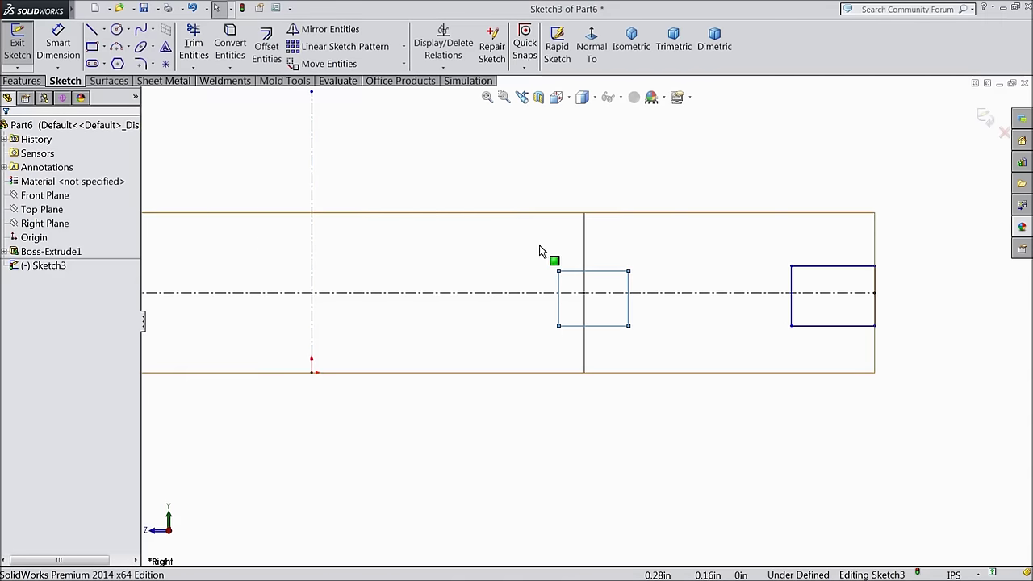
{"action": "scroll", "coordinate": [794, 284], "scroll_direction": "down", "scroll_amount": 1}
{"action": "scroll", "coordinate": [946, 307], "scroll_direction": "down", "scroll_amount": 1}
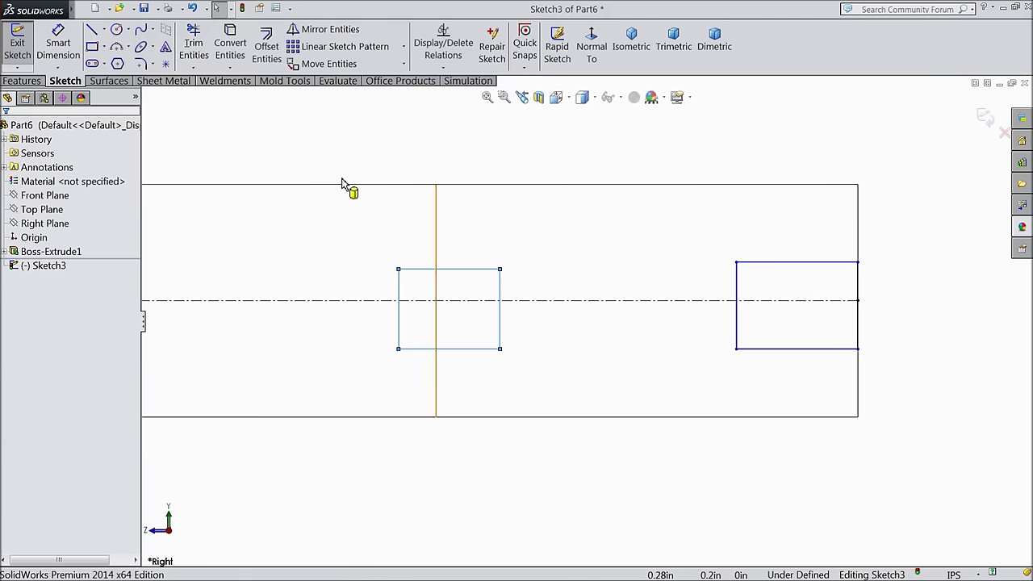
Dimension the right rectangle 0.057in wide and 0.075in high
{"action": "left_click", "coordinate": [58, 45]}
{"action": "left_click", "coordinate": [809, 264]}
{"action": "left_click", "coordinate": [784, 155]}
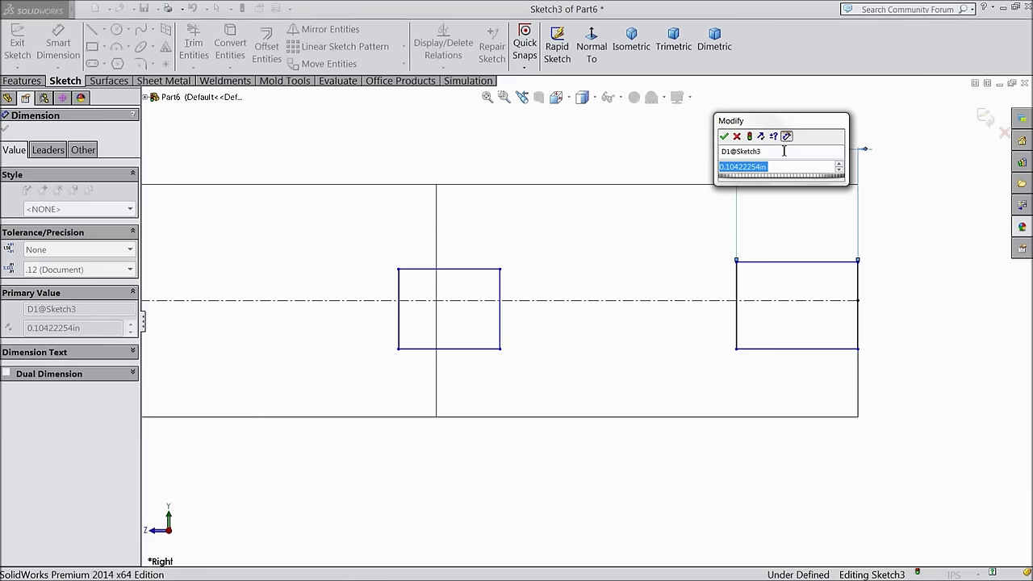
{"action": "type", "text": "0.057"}
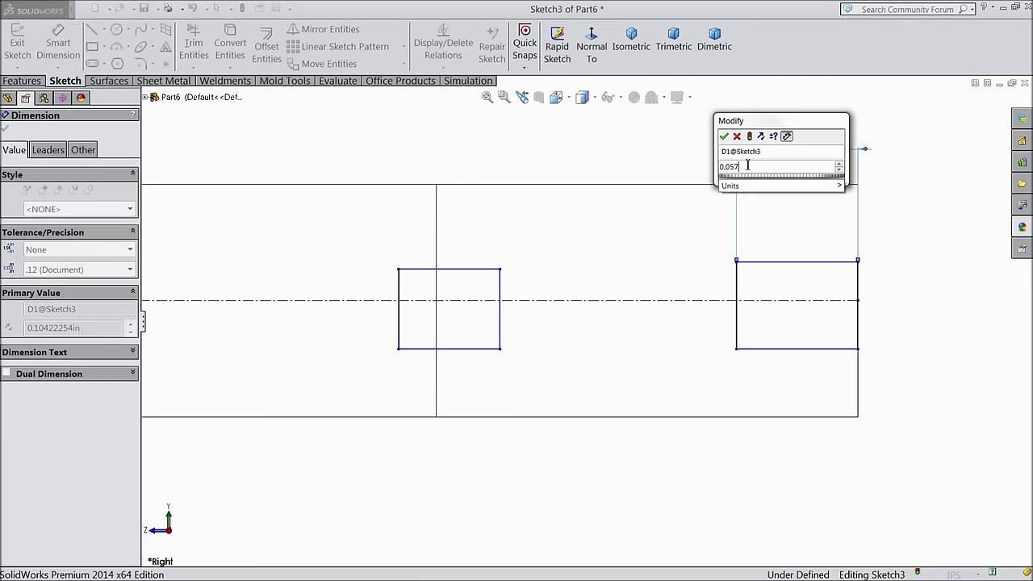
{"action": "left_click", "coordinate": [726, 139]}
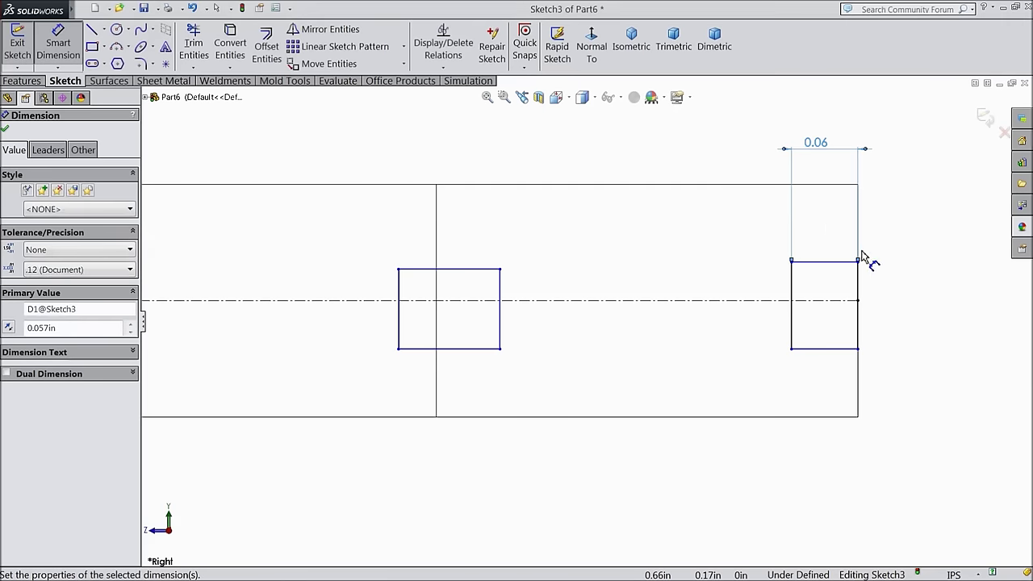
{"action": "left_click", "coordinate": [859, 296]}
{"action": "left_click", "coordinate": [913, 300]}
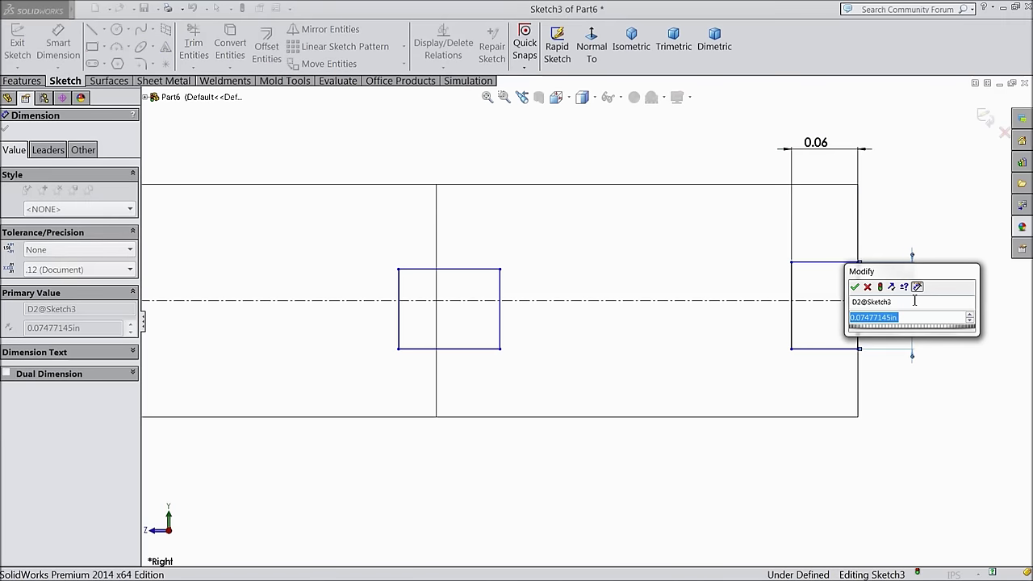
{"action": "type", "text": "0.07"}
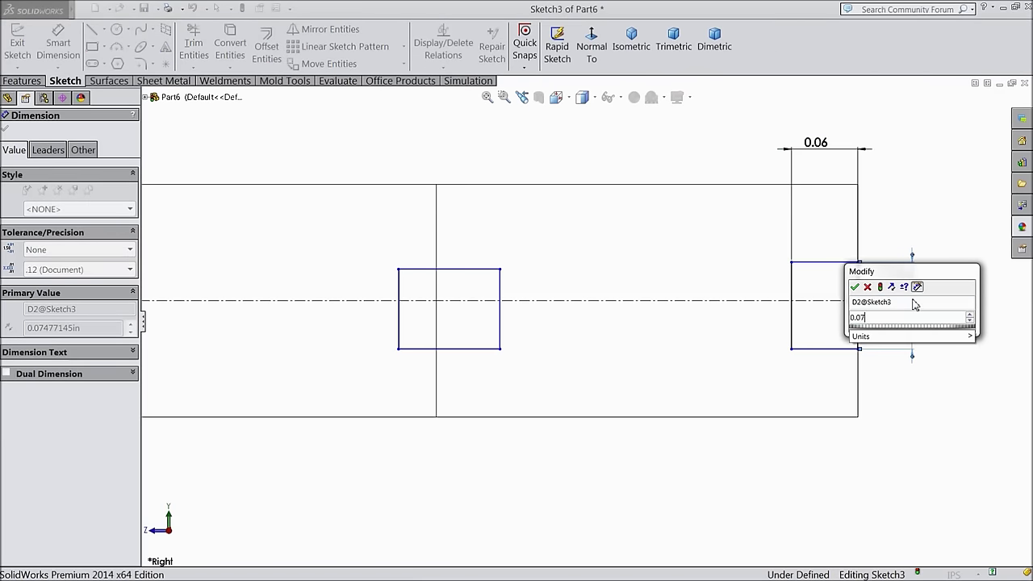
{"action": "type", "text": "5"}
{"action": "key", "text": "Return"}
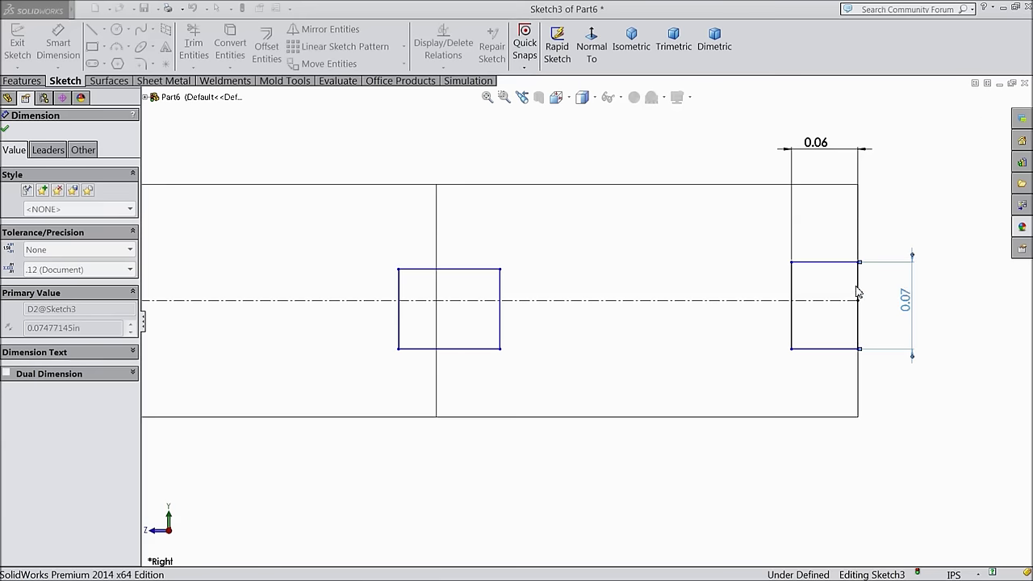
{"action": "left_click", "coordinate": [6, 131]}
Make the right rectangle symmetric about the centerline and the rectangles' top and bottom edges collinear
{"action": "left_click_drag", "start_coordinate": [836, 244], "coordinate": [812, 370]}
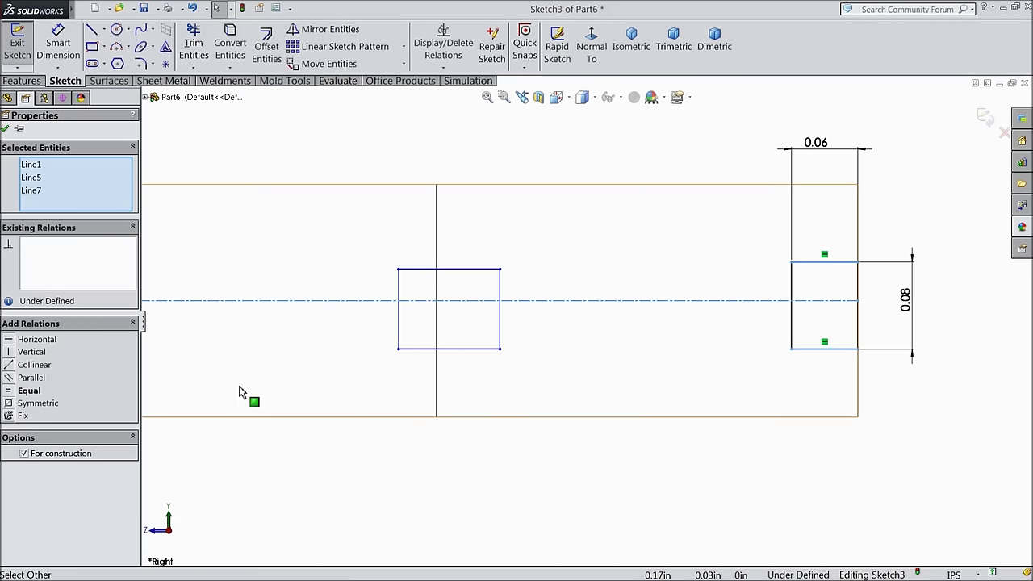
{"action": "left_click", "coordinate": [45, 406]}
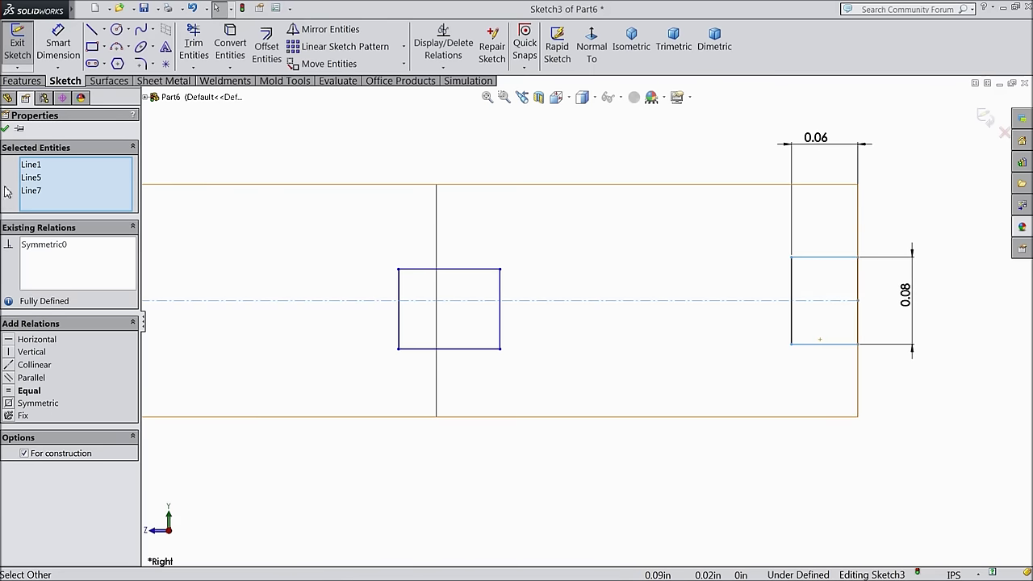
{"action": "left_click", "coordinate": [5, 129]}
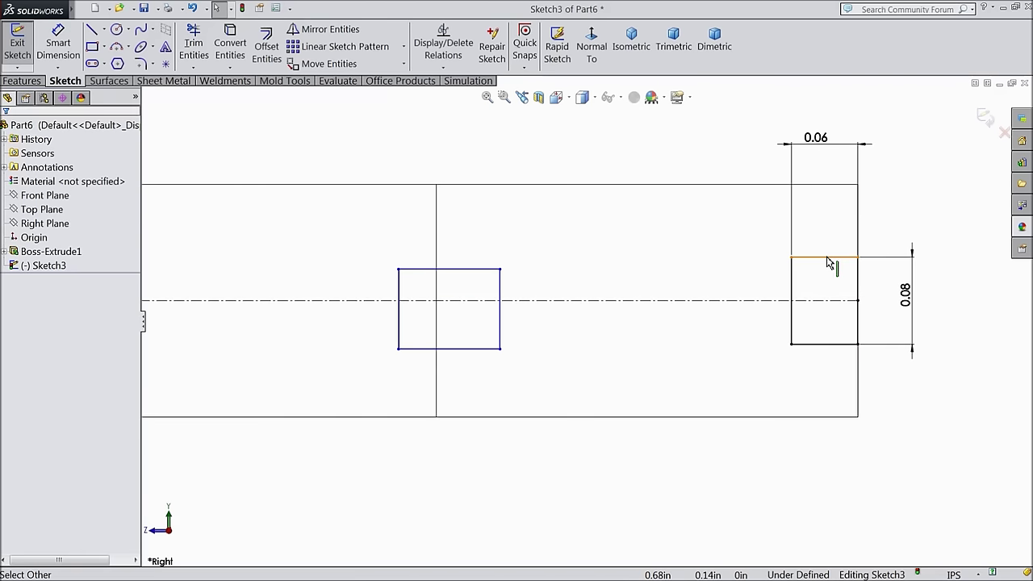
{"action": "left_click", "coordinate": [458, 269]}
{"action": "left_click", "coordinate": [817, 257], "text": "ctrl"}
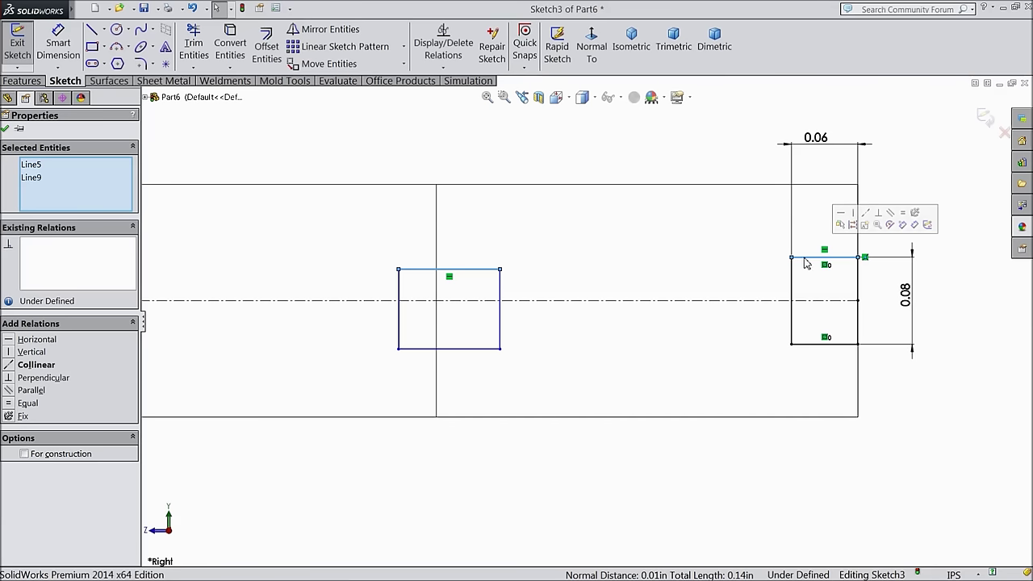
{"action": "left_click", "coordinate": [866, 213]}
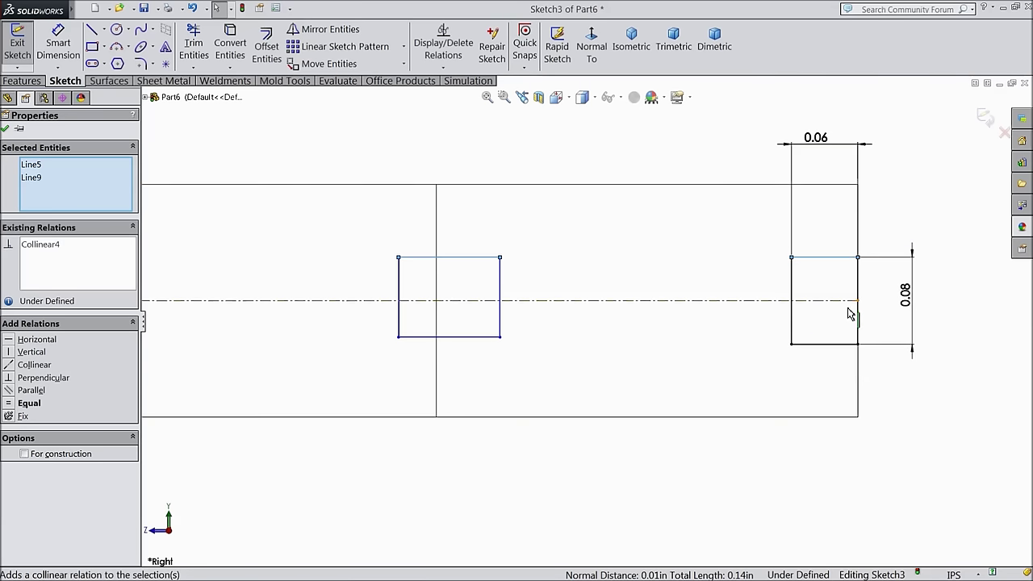
{"action": "left_click", "coordinate": [824, 345]}
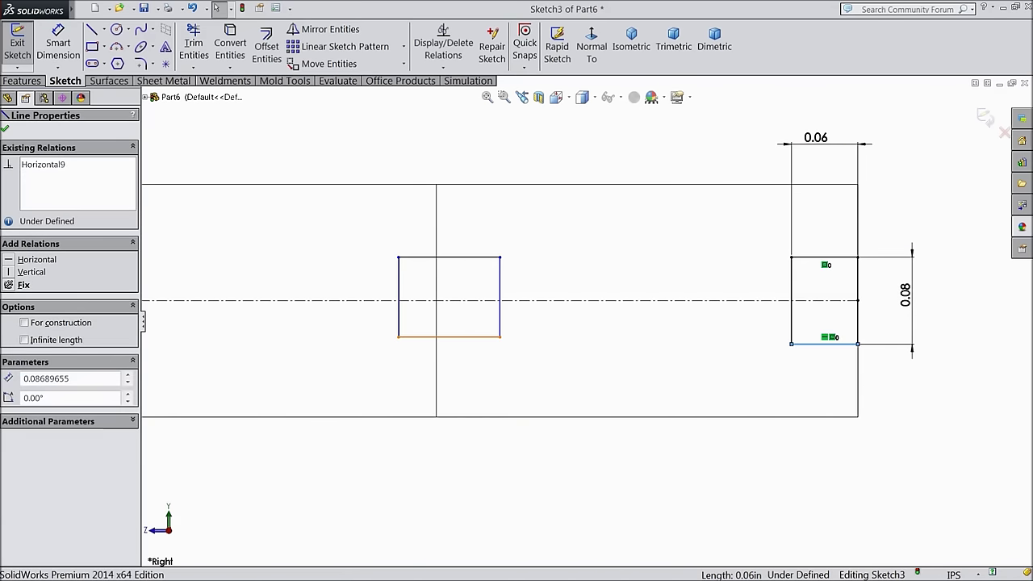
{"action": "left_click", "coordinate": [482, 337], "text": "ctrl"}
{"action": "left_click", "coordinate": [532, 291]}
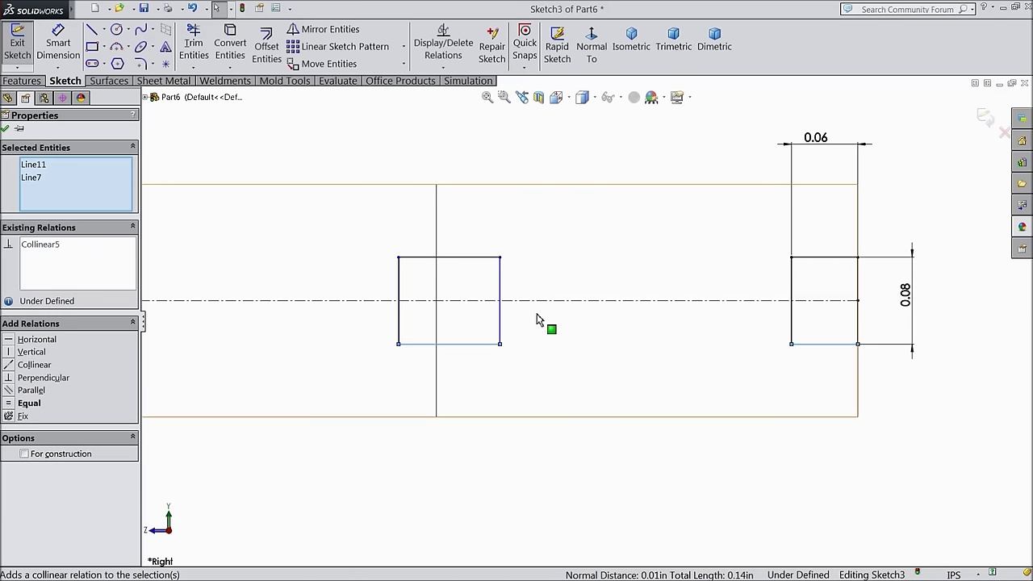
Dimension the left rectangle's top edge to 0.107in wide
{"action": "left_click", "coordinate": [55, 51]}
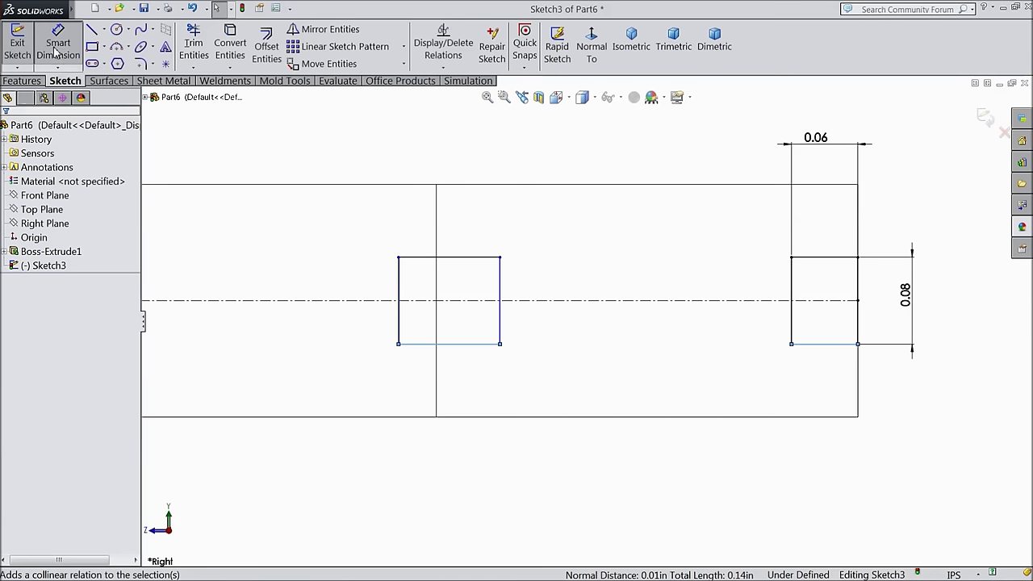
{"action": "left_click", "coordinate": [456, 259]}
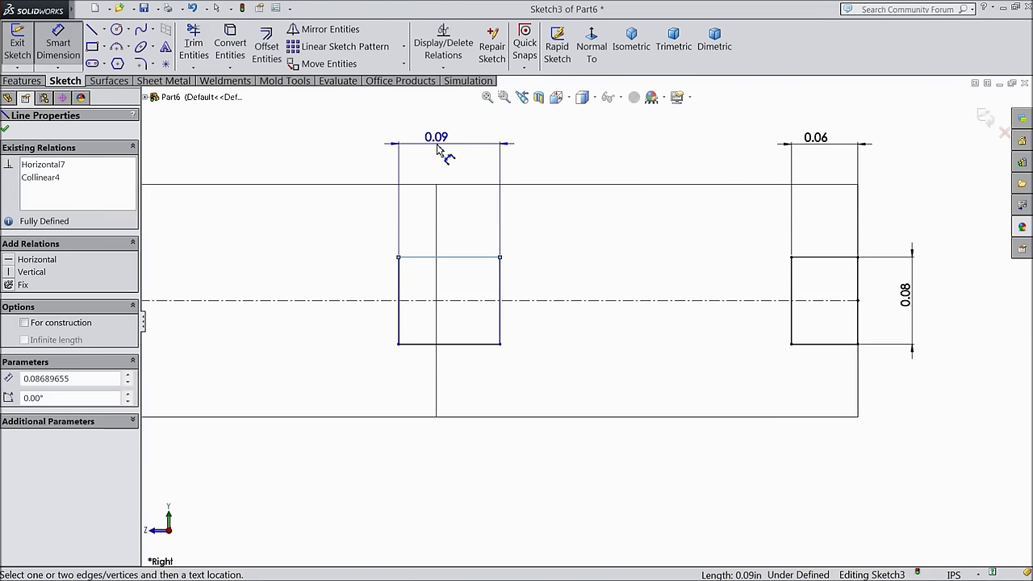
{"action": "left_click", "coordinate": [439, 143]}
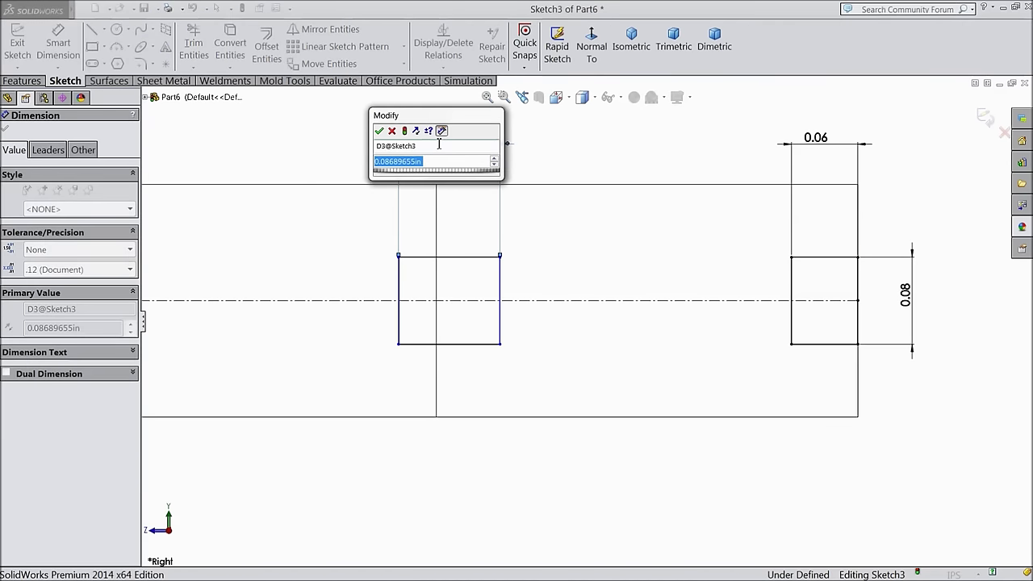
{"action": "type", "text": "0.107"}
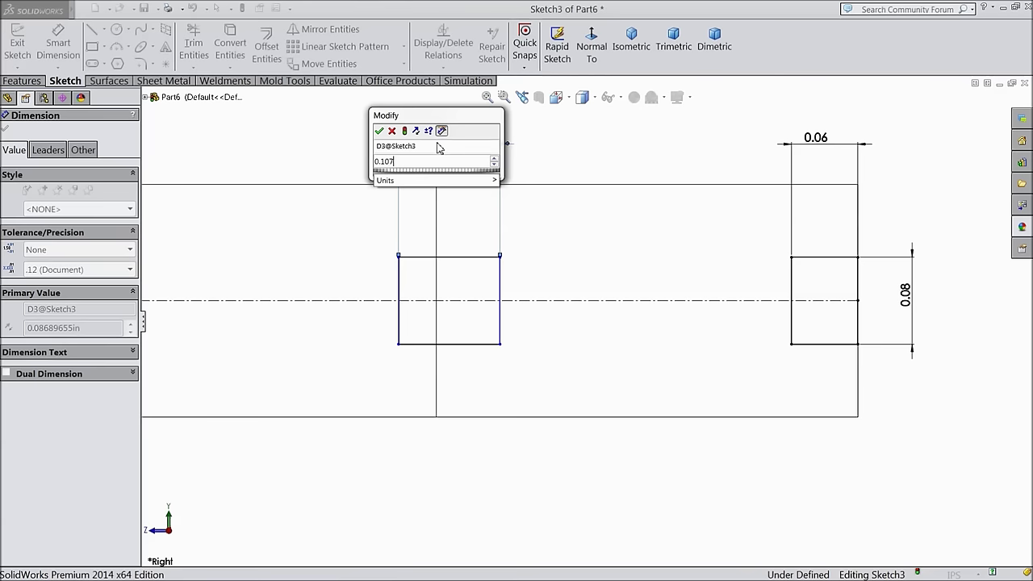
{"action": "key", "text": "Return"}
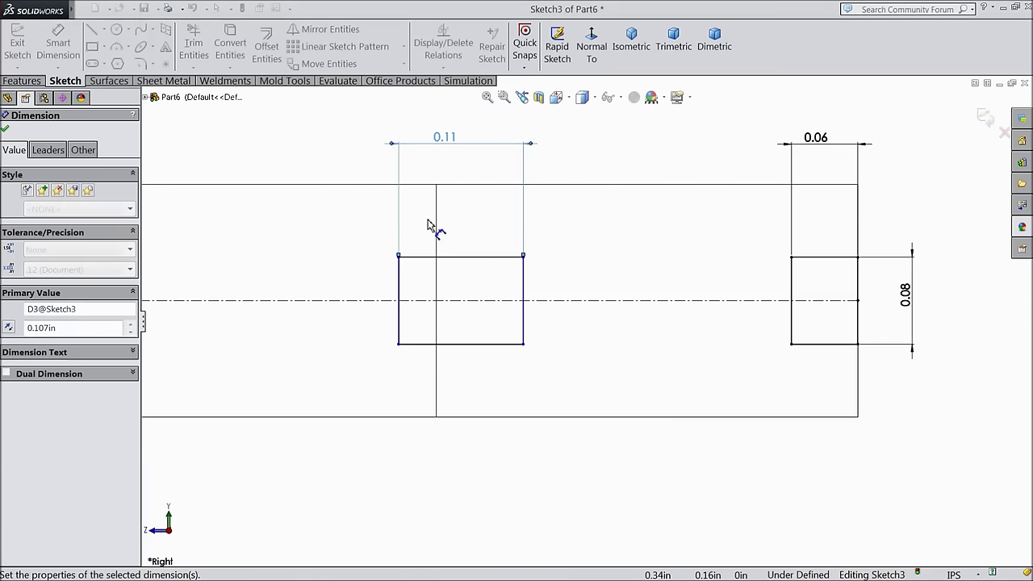
Set the left rectangle 0.29in from the vertical centerline, fully defining the sketch
{"action": "scroll", "coordinate": [482, 306], "scroll_direction": "up", "scroll_amount": 3}
{"action": "left_click", "coordinate": [478, 306]}
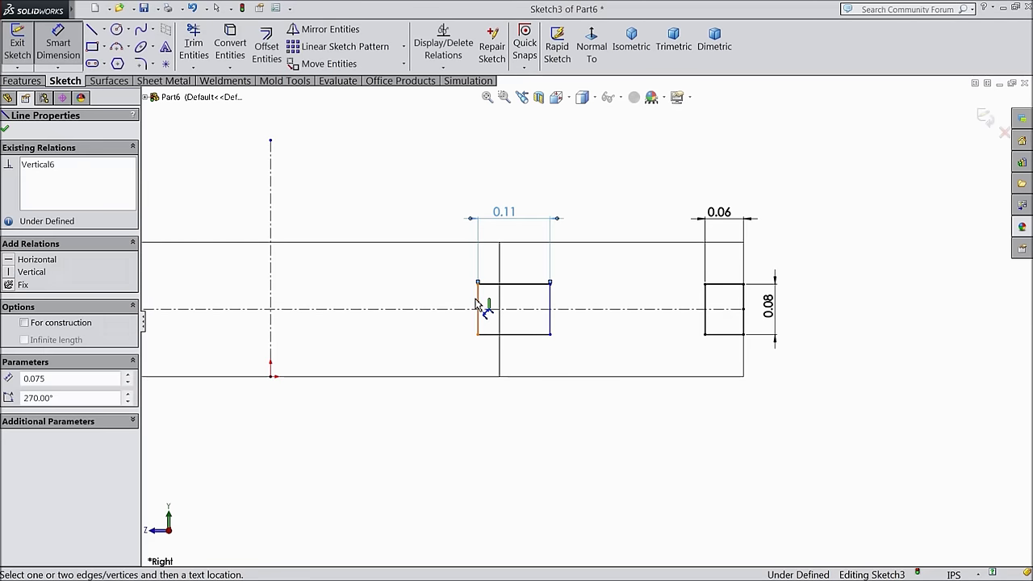
{"action": "left_click", "coordinate": [271, 202]}
{"action": "left_click", "coordinate": [355, 202]}
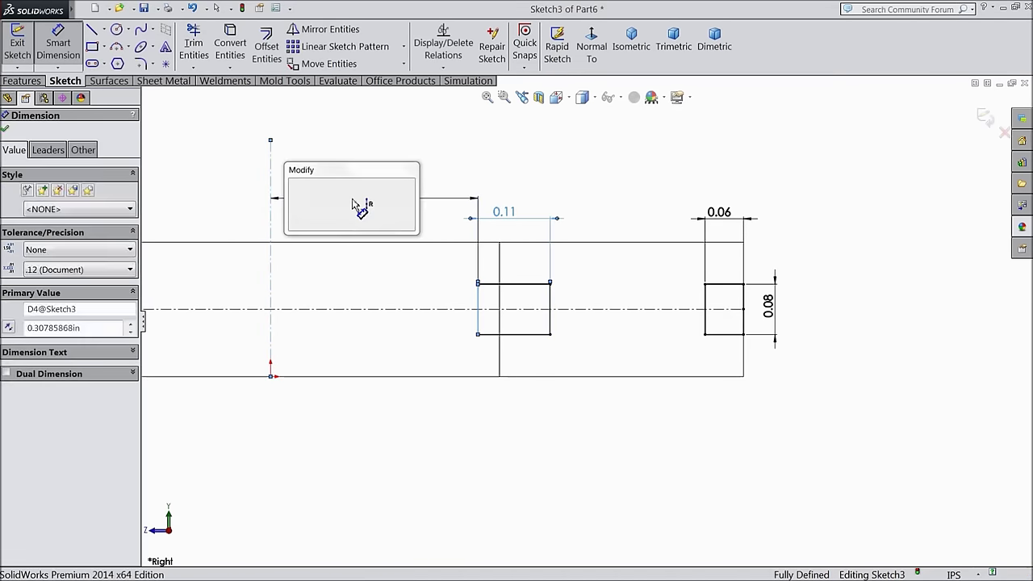
{"action": "type", "text": "0.25"}
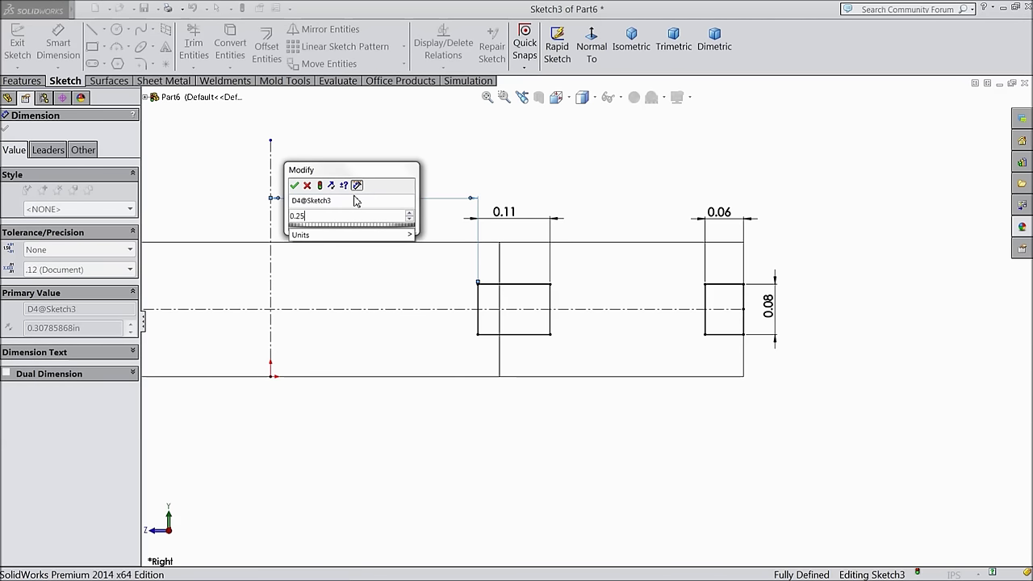
{"action": "key", "text": "BackSpace"}
{"action": "type", "text": "9"}
{"action": "left_click", "coordinate": [294, 186]}
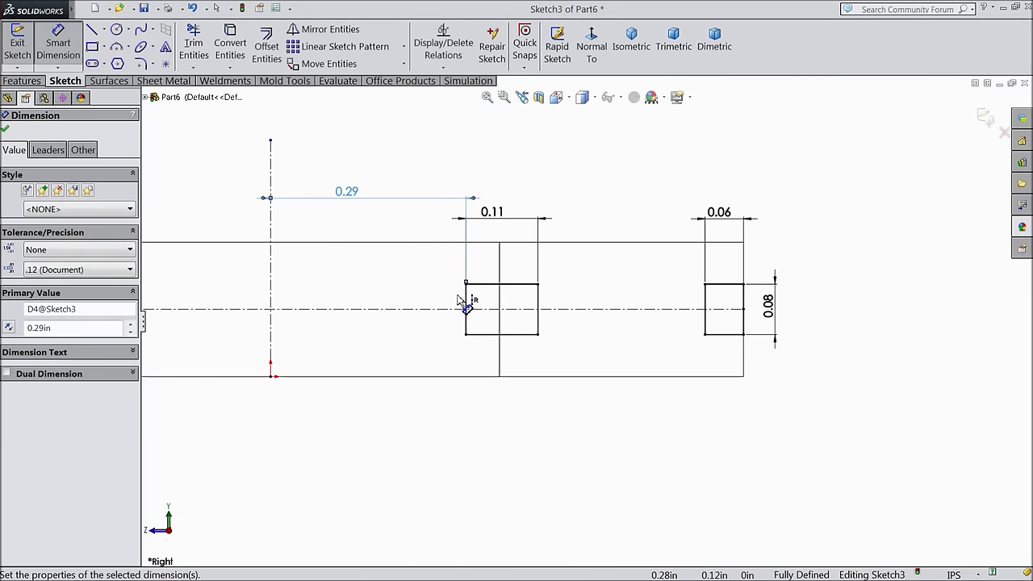
{"action": "left_click", "coordinate": [4, 130]}
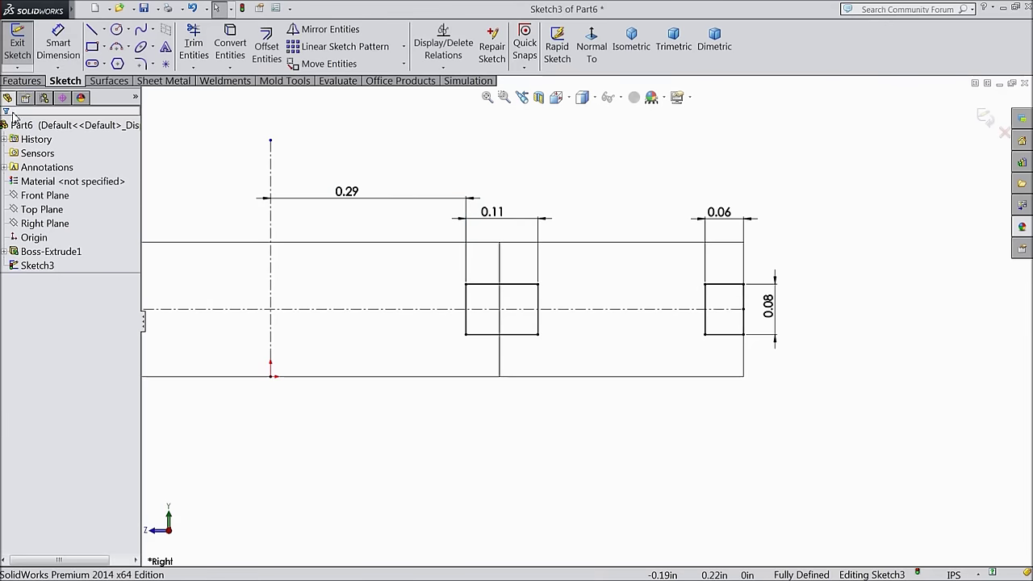
{"action": "left_click", "coordinate": [23, 81]}
Revolve-cut both rectangles 360° around the horizontal centerline, carving two grooves as Cut-Revolve1
{"action": "left_click", "coordinate": [299, 60]}
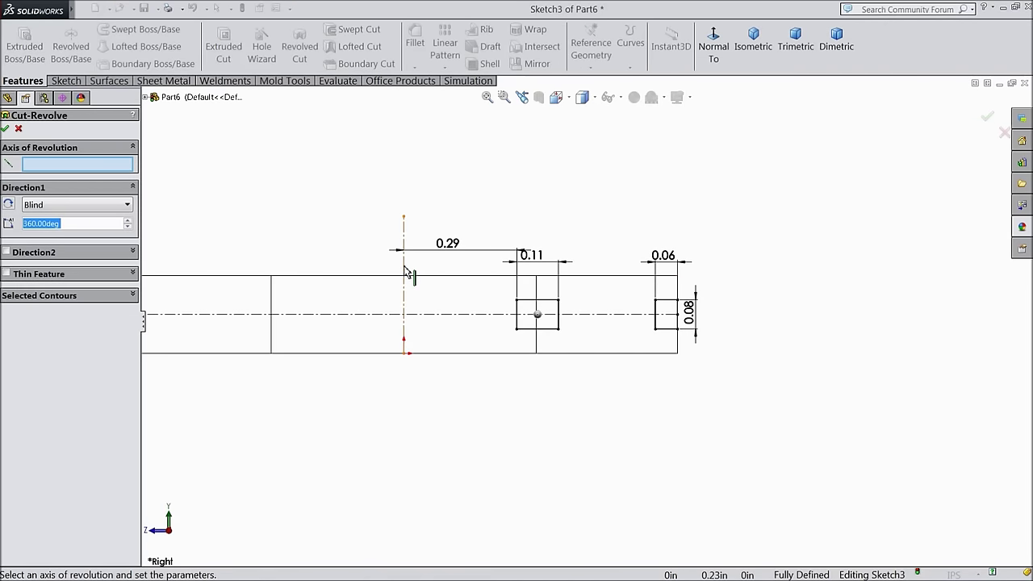
{"action": "left_click", "coordinate": [406, 270]}
{"action": "scroll", "coordinate": [429, 288], "scroll_direction": "up", "scroll_amount": 4}
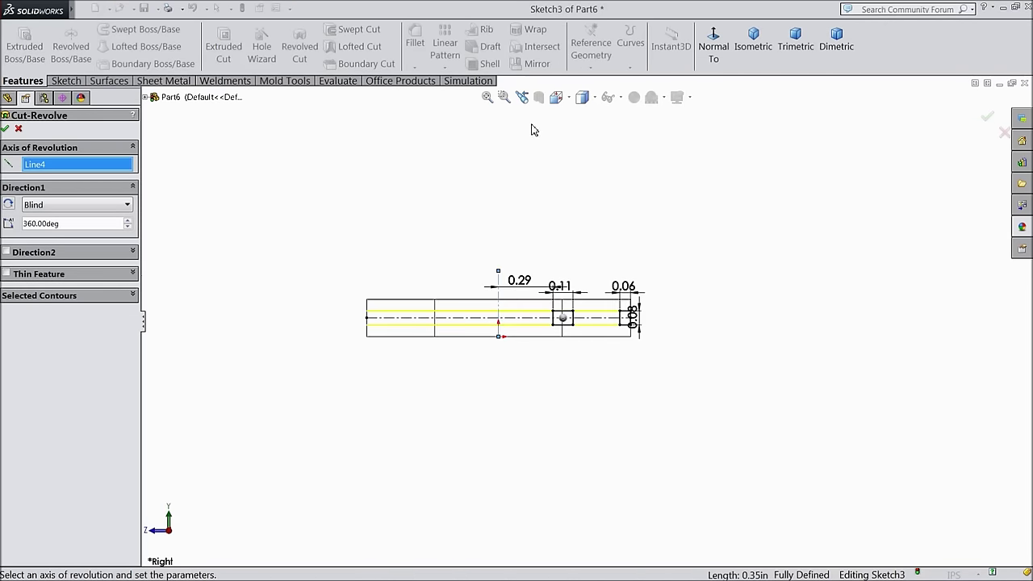
{"action": "left_click", "coordinate": [573, 97]}
{"action": "mouse_move", "coordinate": [575, 130]}
{"action": "middle_mouse_down"}
{"action": "mouse_move", "coordinate": [494, 208]}
{"action": "mouse_move", "coordinate": [565, 323]}
{"action": "middle_mouse_up"}
{"action": "scroll", "coordinate": [582, 335], "scroll_direction": "down", "scroll_amount": 3}
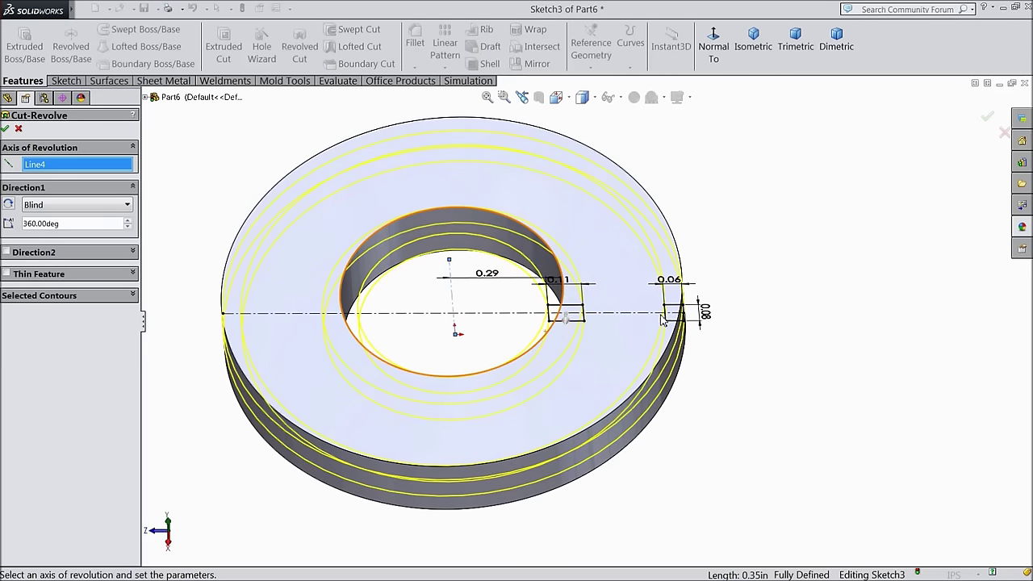
{"action": "left_click", "coordinate": [6, 130]}
{"action": "middle_click_drag", "start_coordinate": [751, 258], "coordinate": [722, 210]}
{"action": "scroll", "coordinate": [500, 242], "scroll_direction": "up", "scroll_amount": 3}
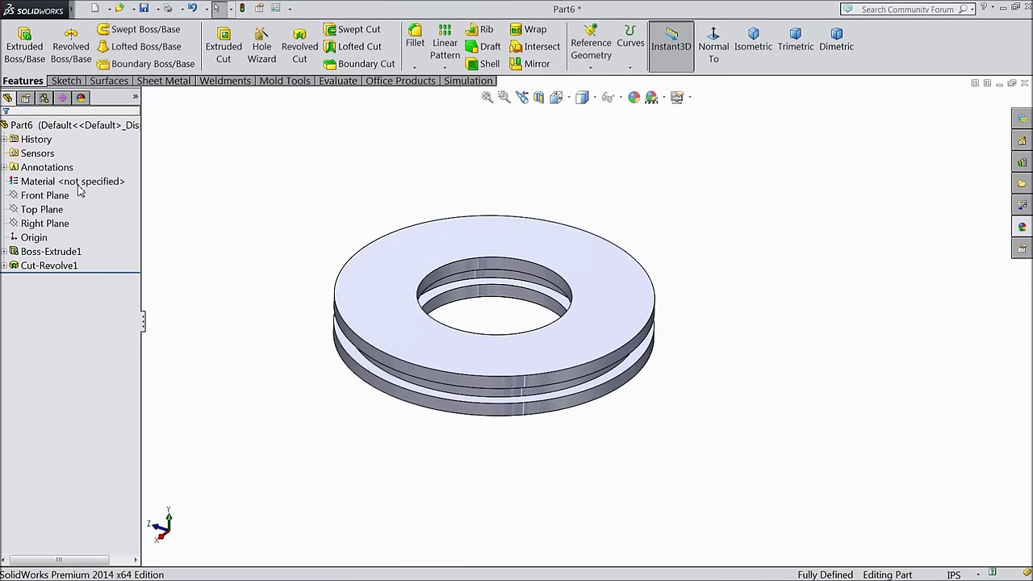
{"action": "left_click", "coordinate": [89, 126]}
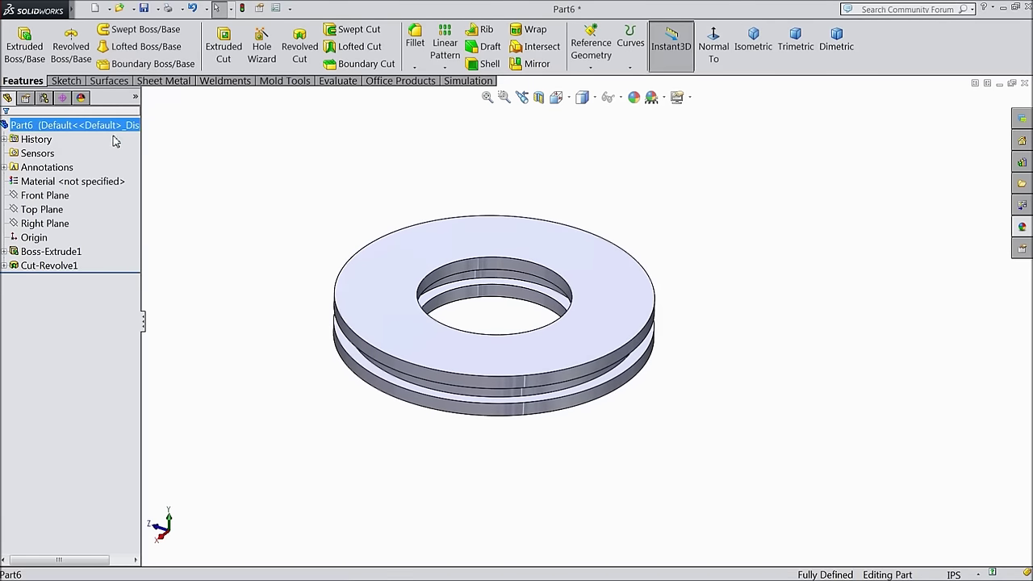
Colour the ring red (255, 0, 0) and begin saving it as Piston in Hydraulic Cylinder
{"action": "left_click", "coordinate": [635, 97]}
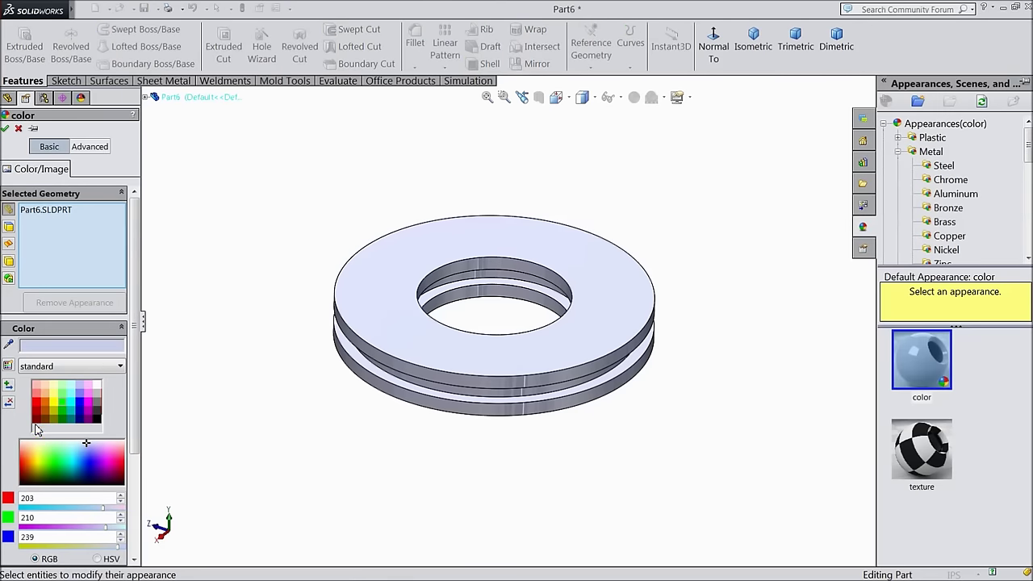
{"action": "left_click", "coordinate": [43, 409]}
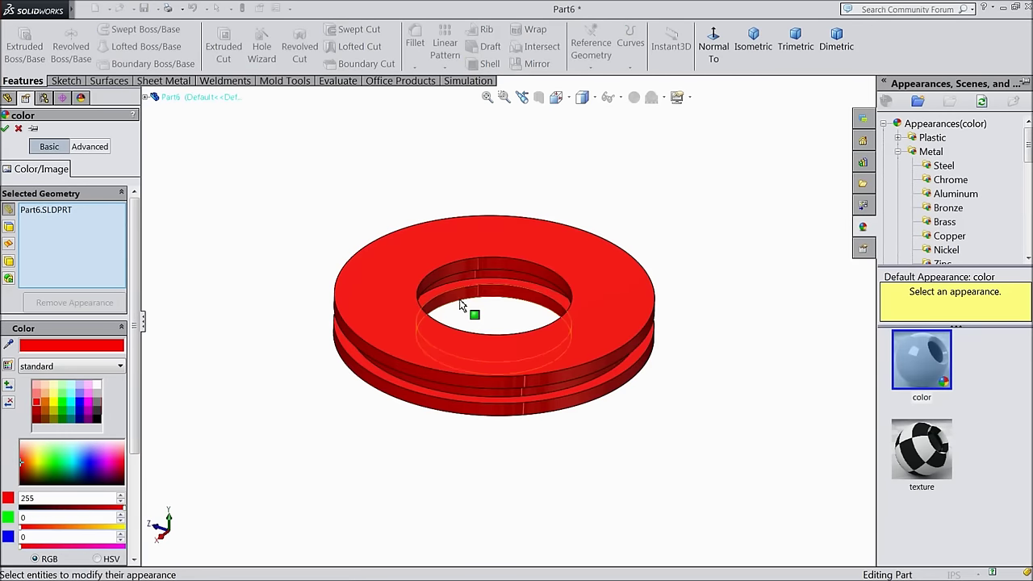
{"action": "scroll", "coordinate": [468, 311], "scroll_direction": "down", "scroll_amount": 2}
{"action": "left_click", "coordinate": [6, 129]}
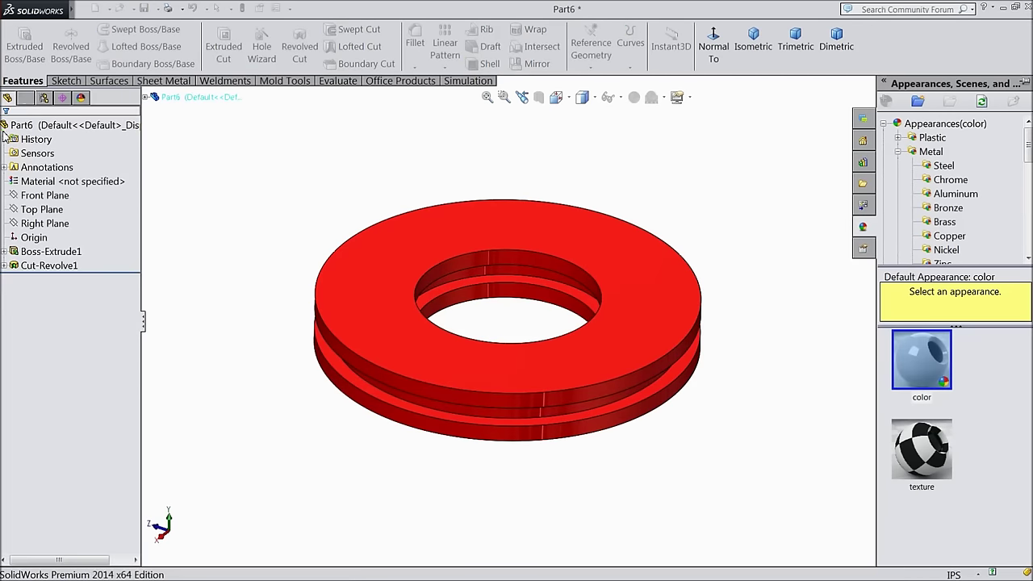
{"action": "middle_click_drag", "start_coordinate": [256, 178], "coordinate": [272, 198]}
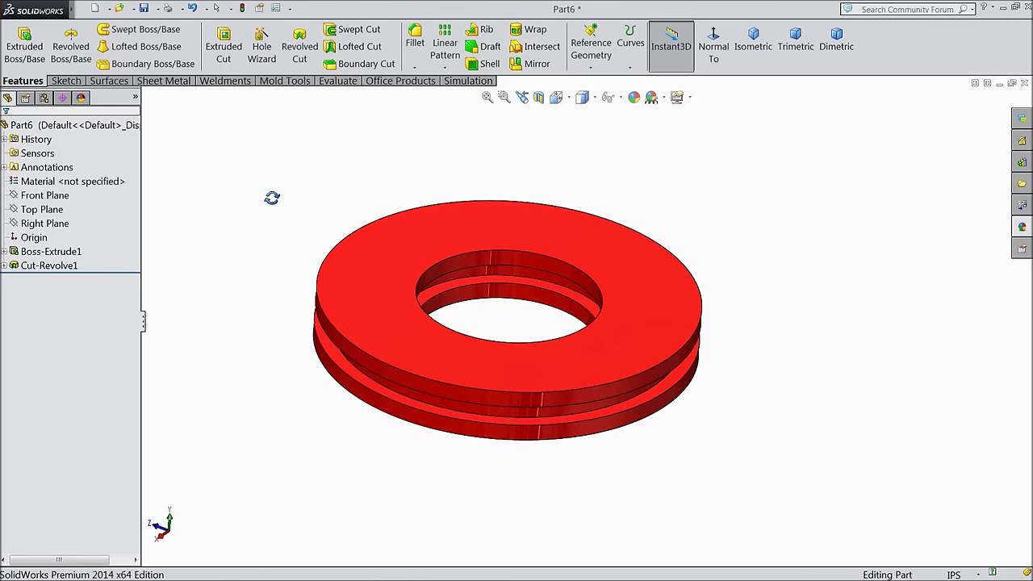
{"action": "left_click", "coordinate": [144, 9]}
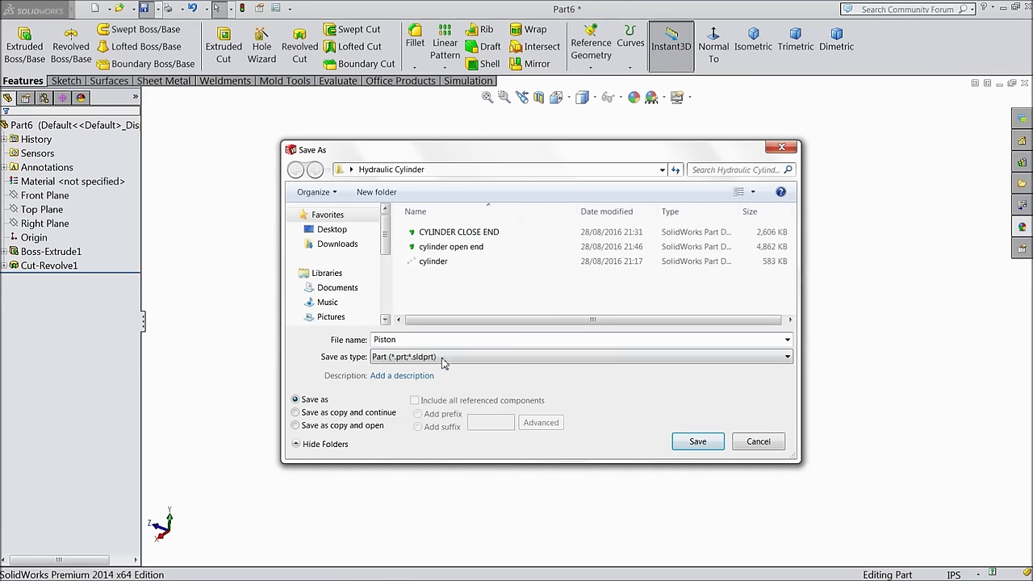
Save the red ring as Piston and look over the saved part
{"action": "left_click", "coordinate": [676, 443]}
{"action": "middle_click_drag", "start_coordinate": [449, 473], "coordinate": [417, 492]}
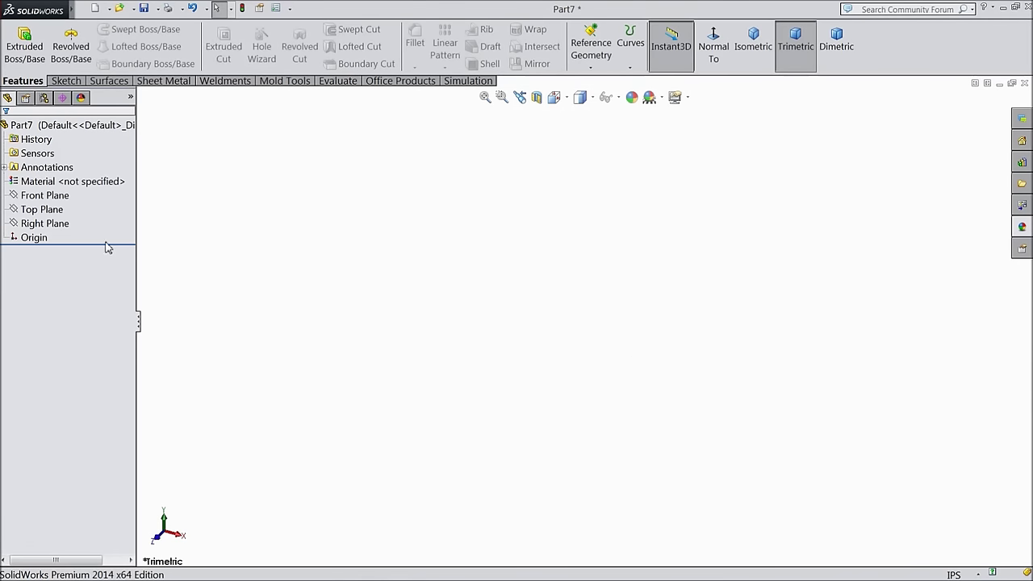
Start a Front Plane sketch with a horizontal centerline running left from the origin
{"action": "left_click", "coordinate": [45, 196]}
{"action": "left_click", "coordinate": [67, 188]}
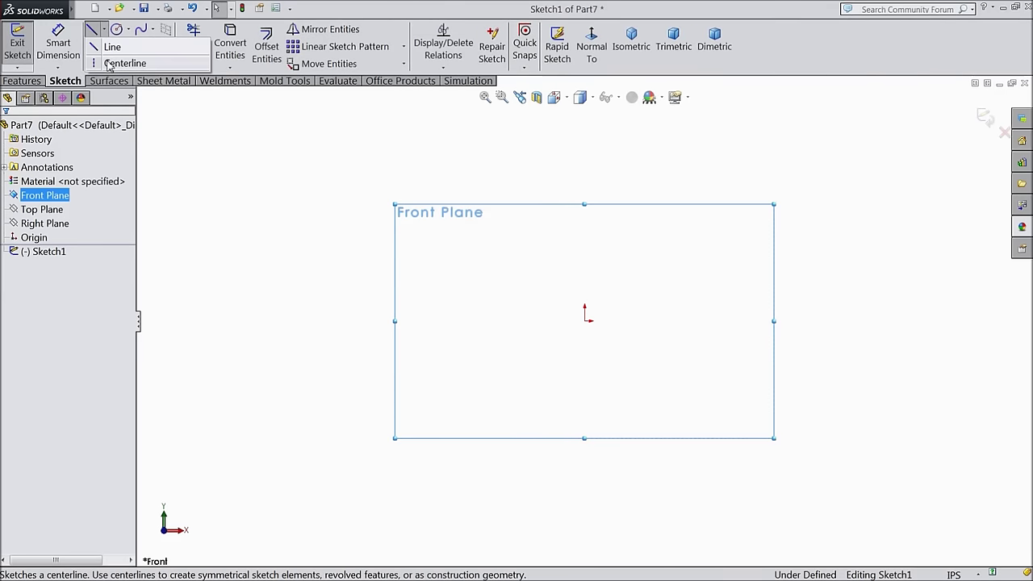
{"action": "left_click", "coordinate": [124, 63]}
{"action": "left_click", "coordinate": [586, 320]}
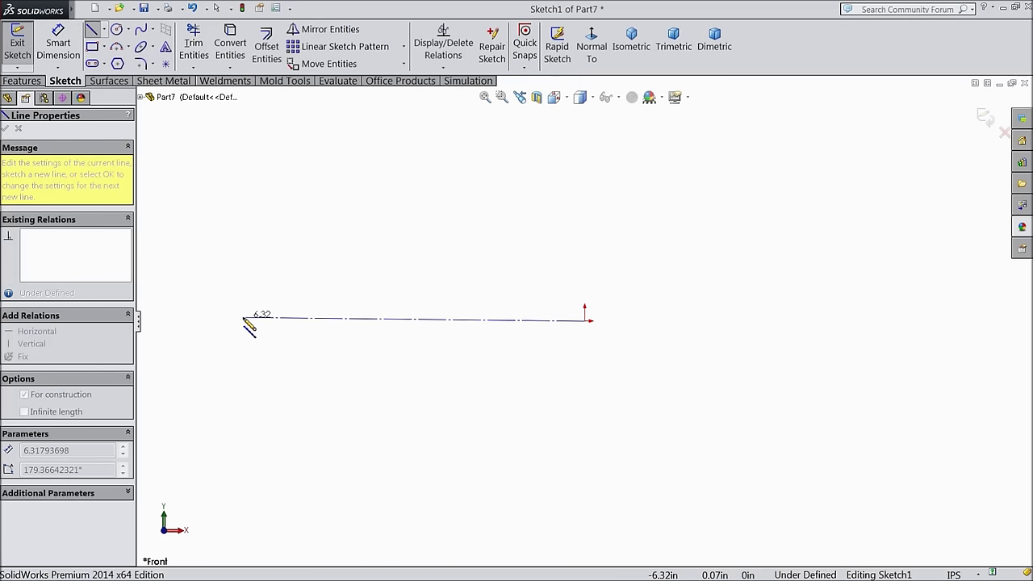
{"action": "left_click", "coordinate": [242, 320]}
{"action": "right_click", "coordinate": [242, 321]}
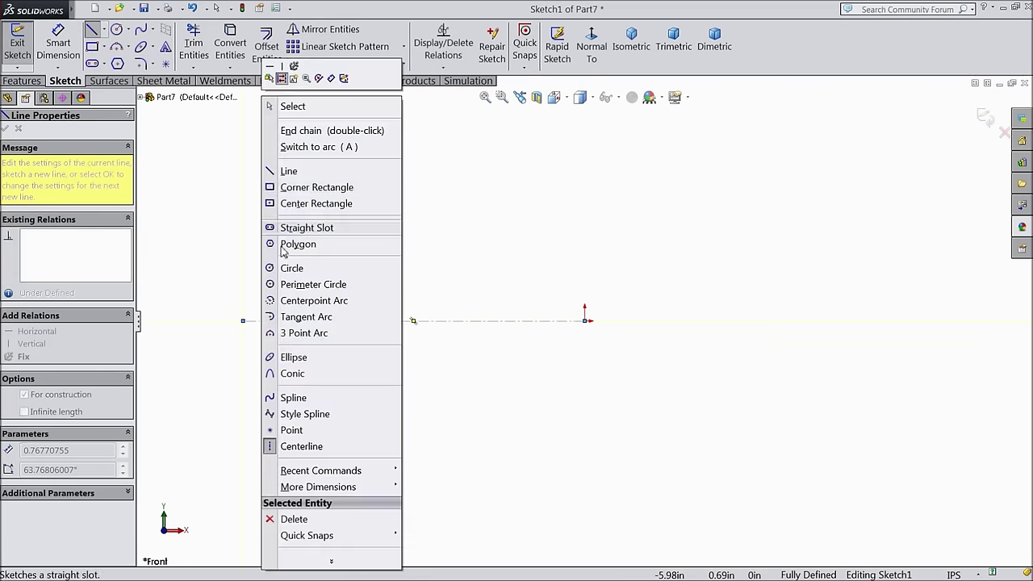
{"action": "left_click", "coordinate": [295, 108]}
{"action": "left_click", "coordinate": [316, 327]}
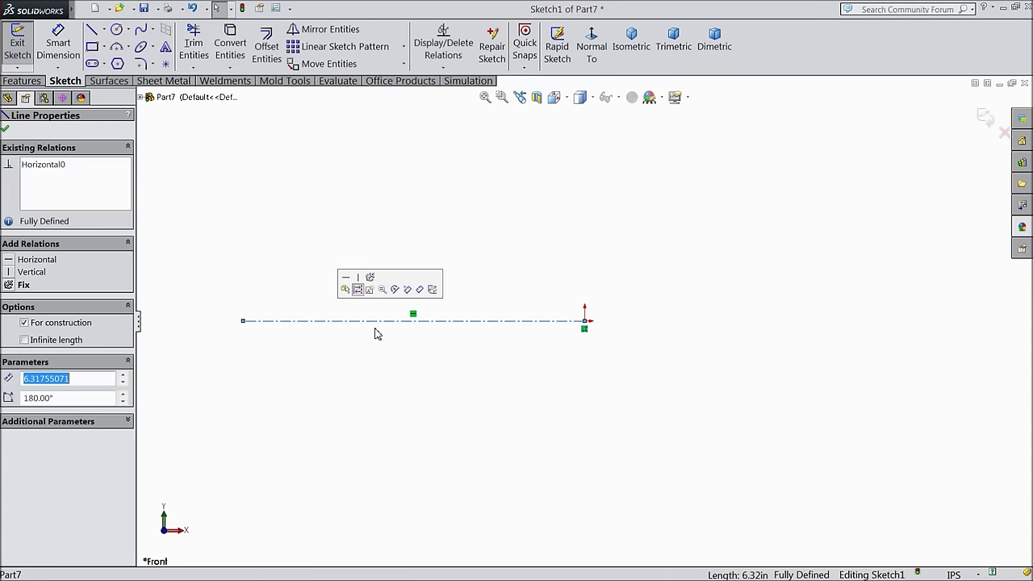
Draw the stepped shaft outline with lines and close it along the centerline
{"action": "left_click", "coordinate": [97, 32]}
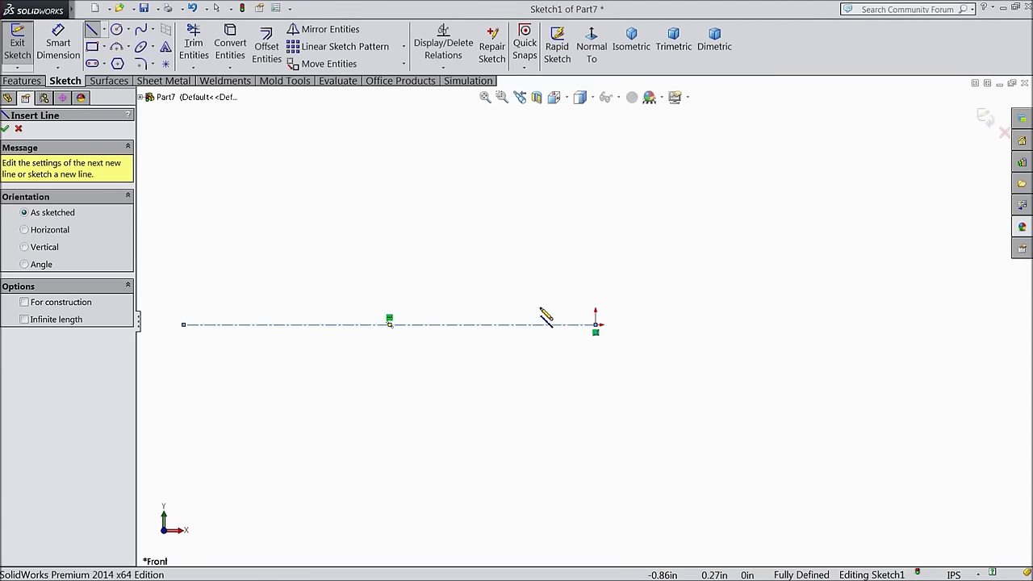
{"action": "scroll", "coordinate": [589, 380], "scroll_direction": "down", "scroll_amount": 2}
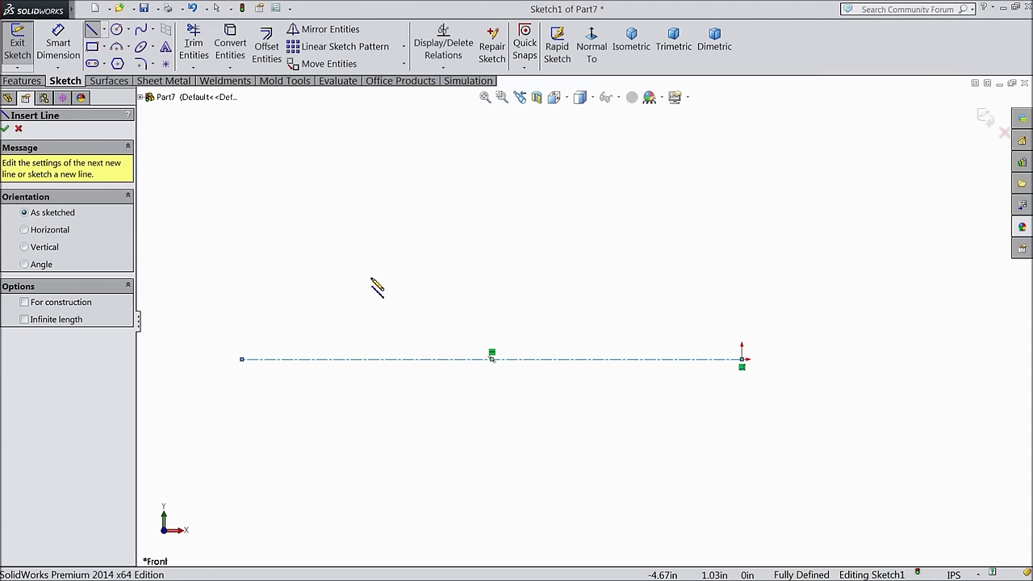
{"action": "left_click", "coordinate": [743, 359]}
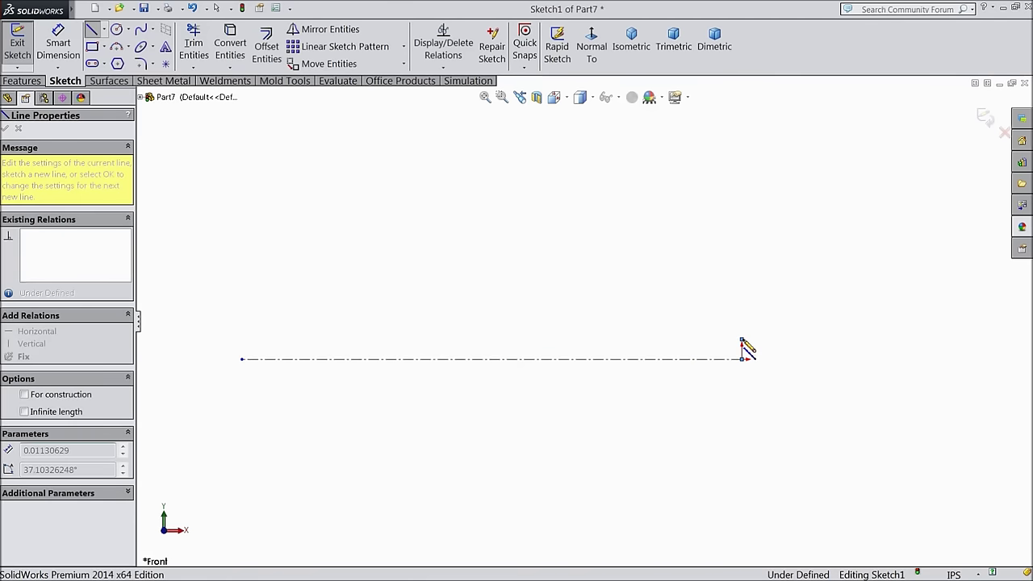
{"action": "left_click", "coordinate": [699, 339]}
{"action": "left_click", "coordinate": [699, 319]}
{"action": "left_click", "coordinate": [328, 319]}
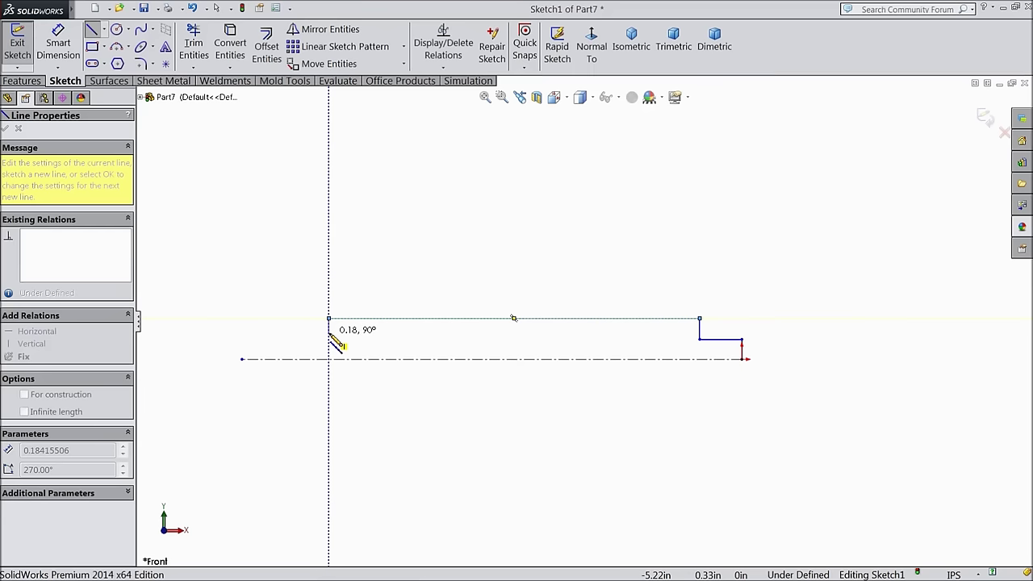
{"action": "left_click", "coordinate": [329, 332]}
{"action": "left_click", "coordinate": [301, 339]}
{"action": "left_click", "coordinate": [257, 343]}
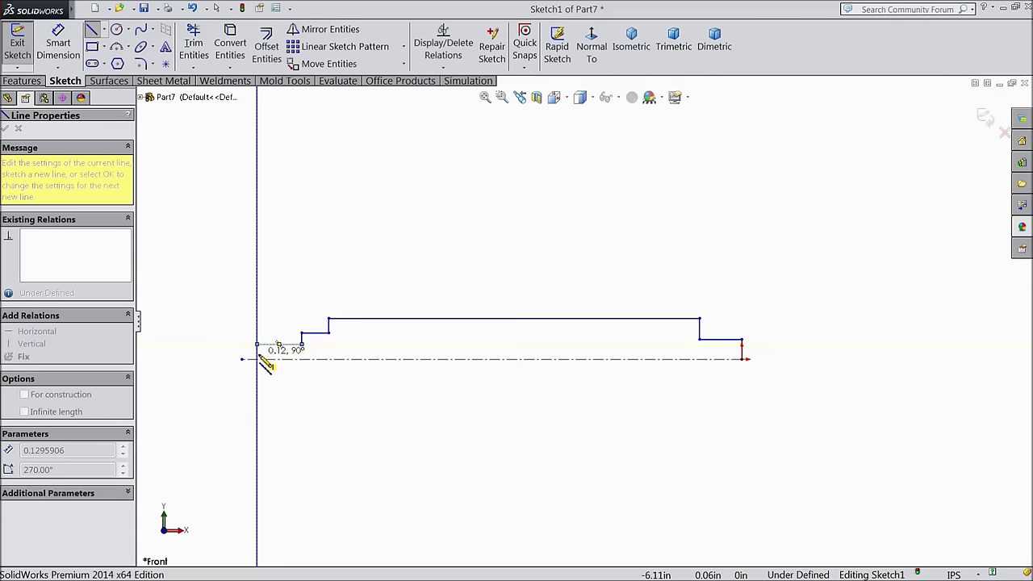
{"action": "left_click", "coordinate": [257, 358]}
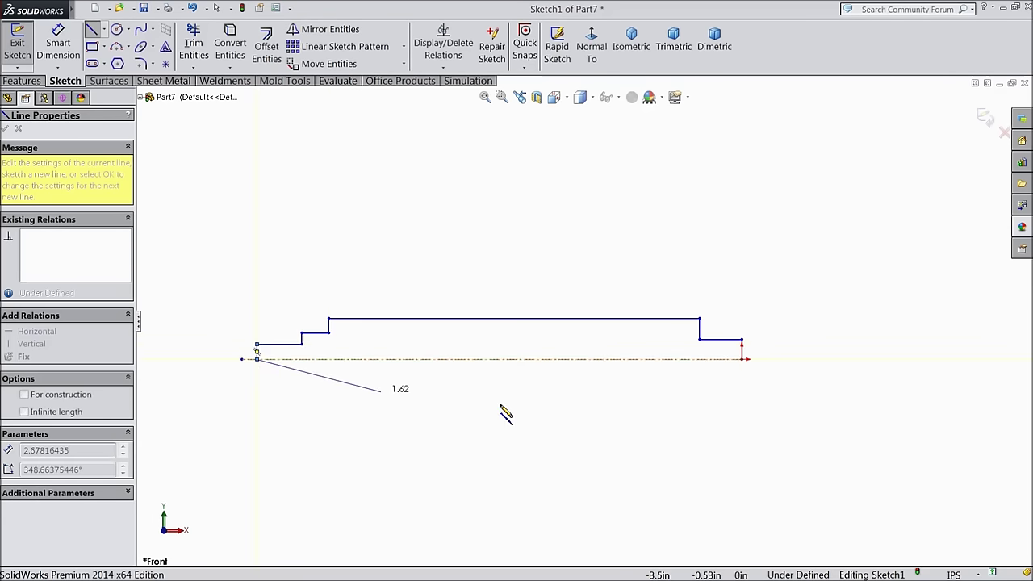
{"action": "left_click", "coordinate": [742, 359]}
{"action": "scroll", "coordinate": [743, 358], "scroll_direction": "down", "scroll_amount": 1}
{"action": "right_click", "coordinate": [775, 89]}
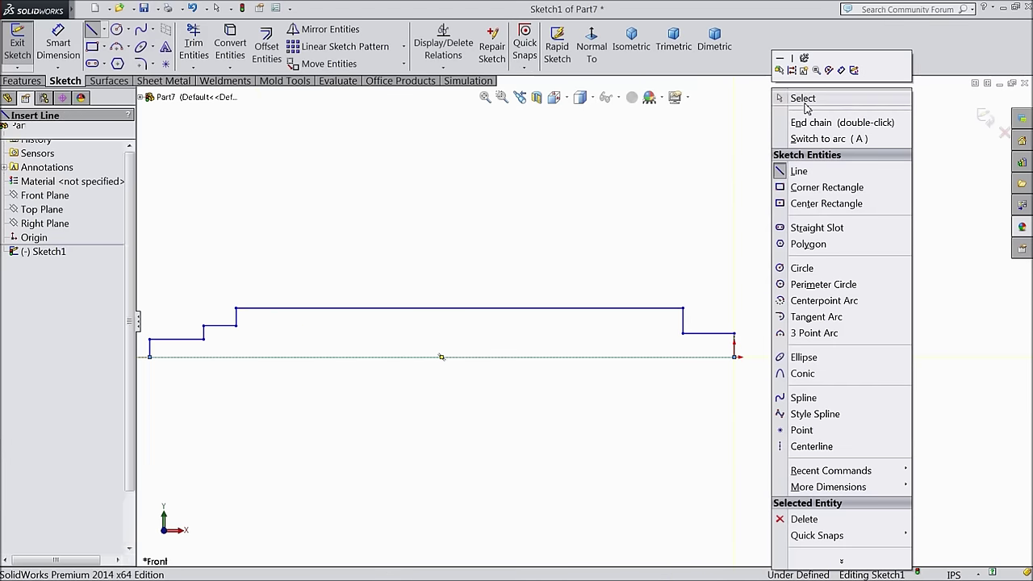
{"action": "left_click", "coordinate": [803, 99]}
{"action": "left_click", "coordinate": [58, 41]}
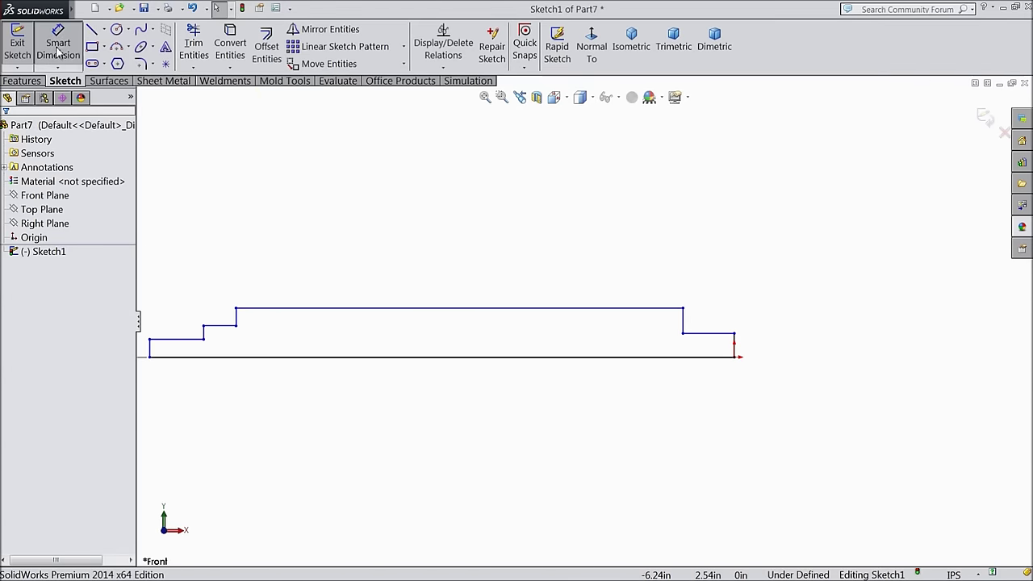
Dimension the right end step to 0.3125in high and 1.375in long
{"action": "scroll", "coordinate": [807, 367], "scroll_direction": "down", "scroll_amount": 3}
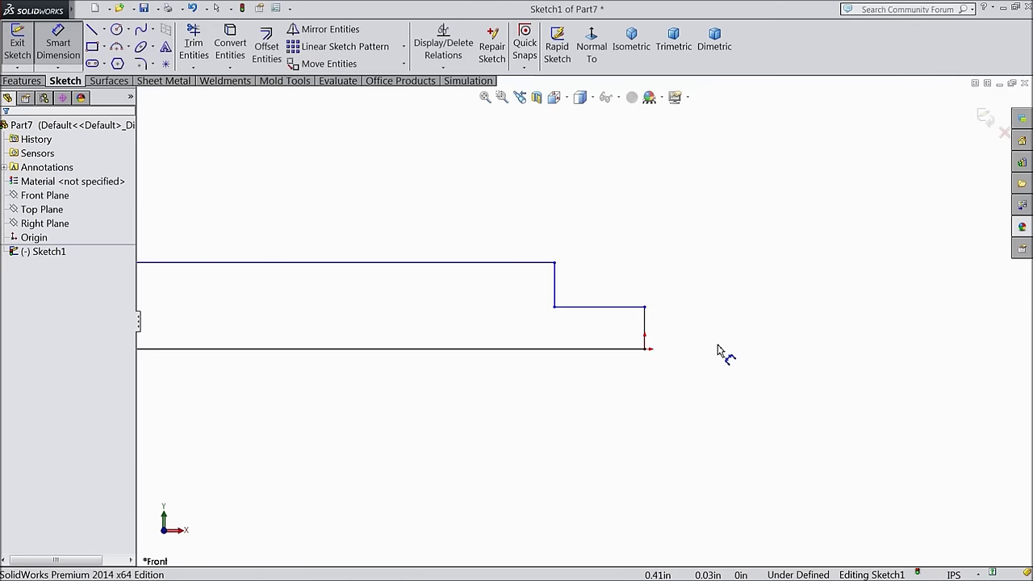
{"action": "left_click", "coordinate": [646, 329]}
{"action": "left_click", "coordinate": [734, 333]}
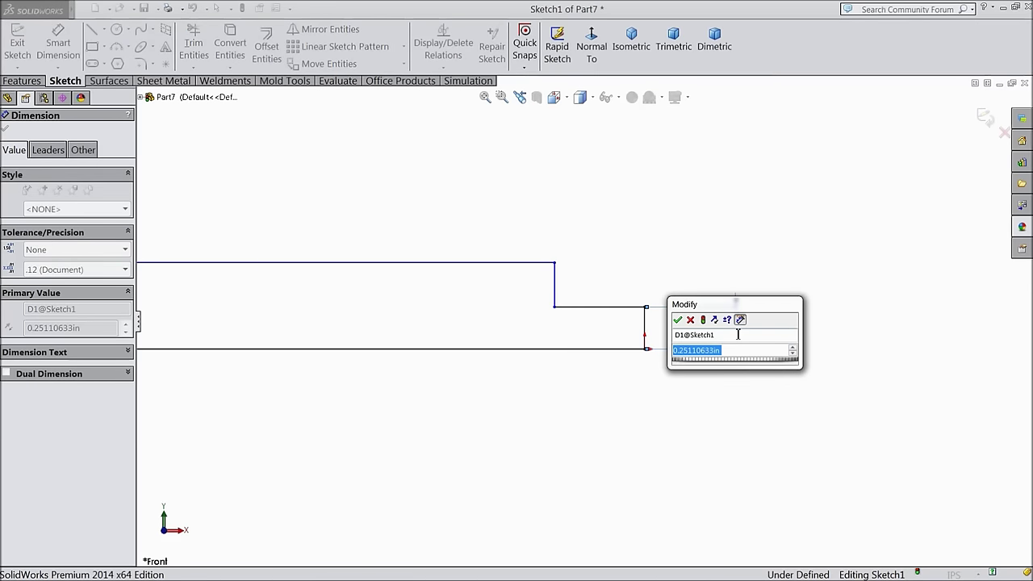
{"action": "type", "text": "0.3125"}
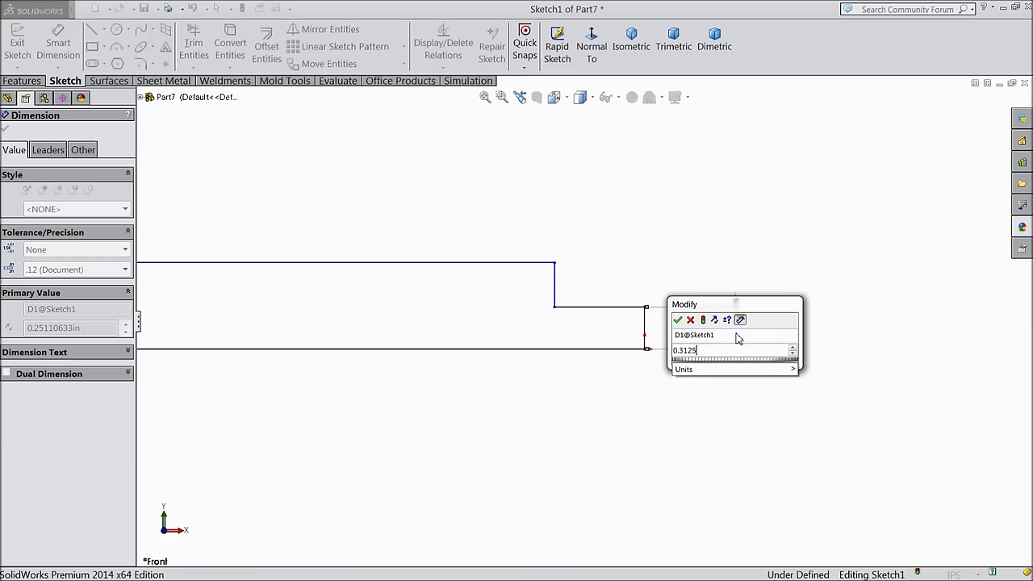
{"action": "key", "text": "Return"}
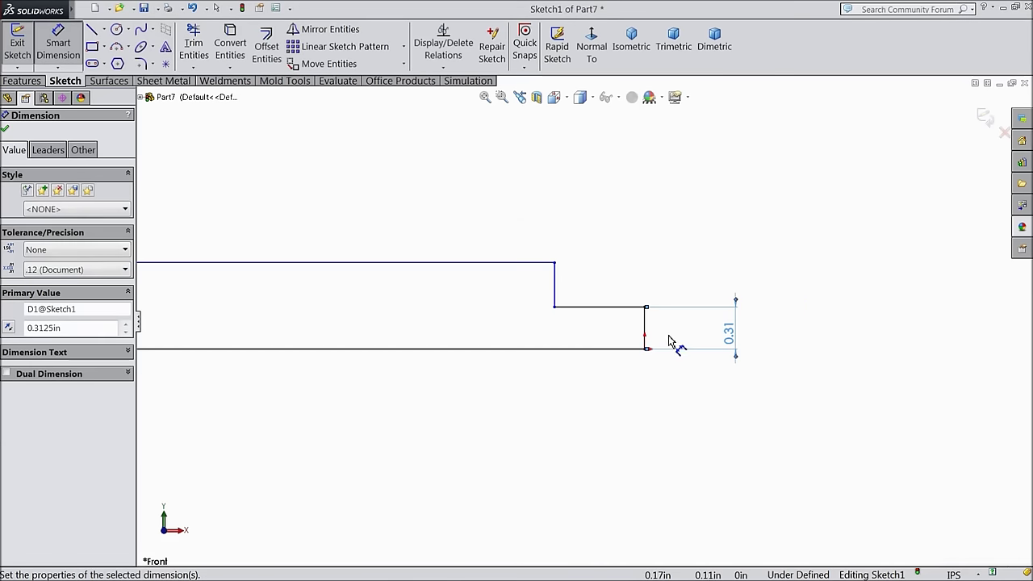
{"action": "left_click", "coordinate": [602, 312]}
{"action": "left_click", "coordinate": [611, 234]}
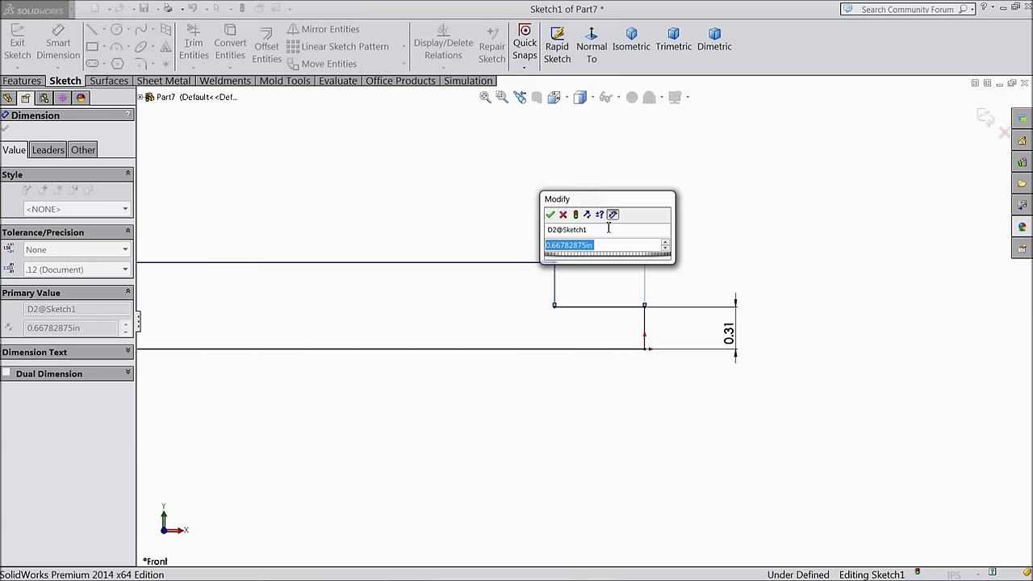
{"action": "type", "text": "1.375"}
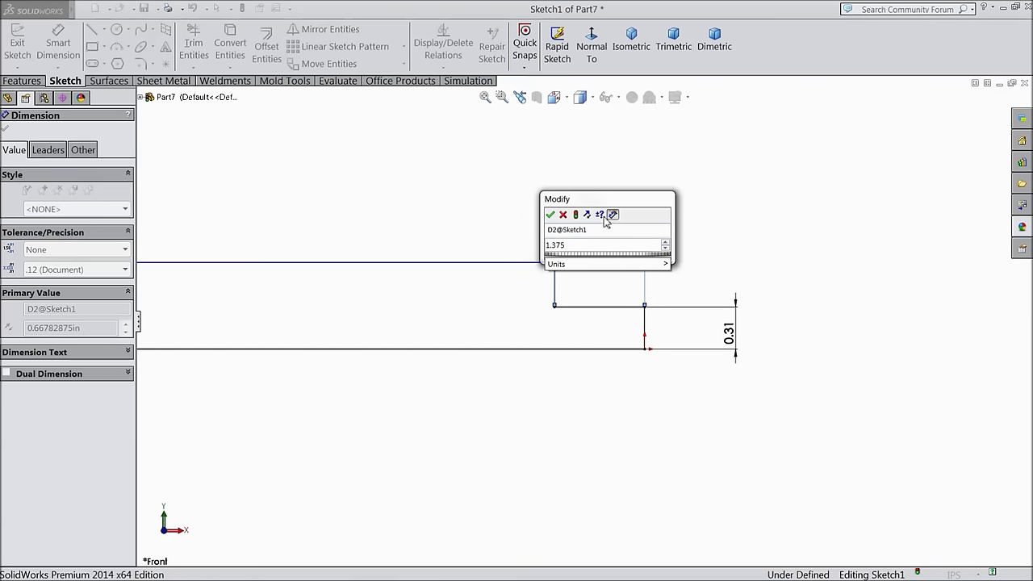
{"action": "left_click", "coordinate": [550, 215]}
Set the main section's height above the centerline to 0.7694528/2 and its length to 11.9in
{"action": "scroll", "coordinate": [606, 307], "scroll_direction": "up", "scroll_amount": 5}
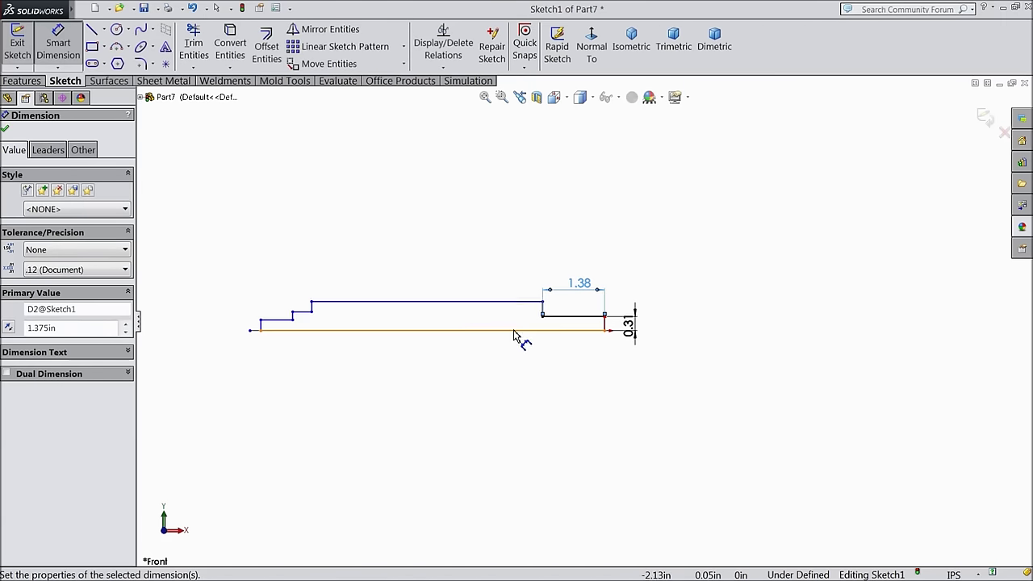
{"action": "left_click", "coordinate": [530, 303]}
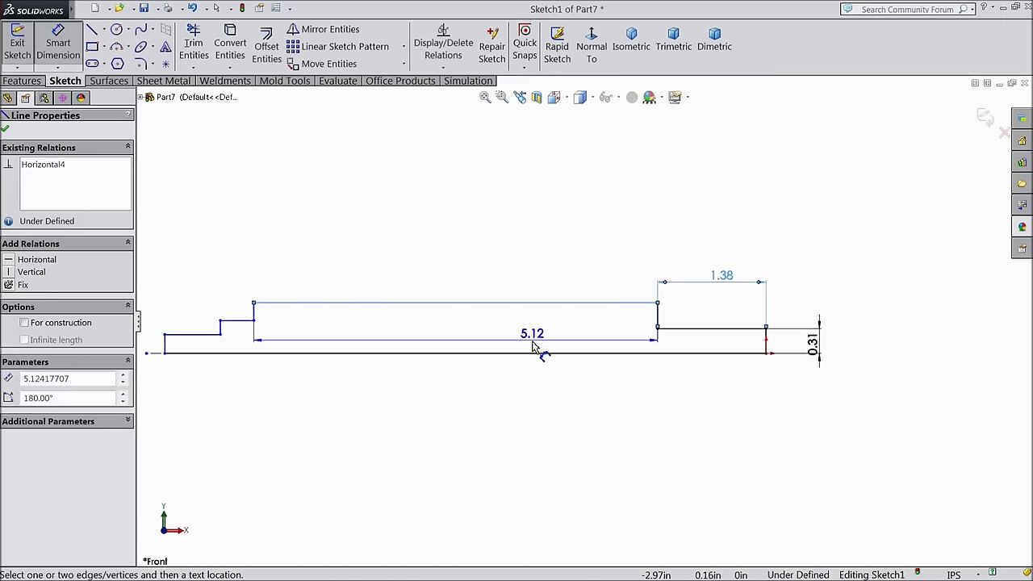
{"action": "left_click", "coordinate": [533, 354]}
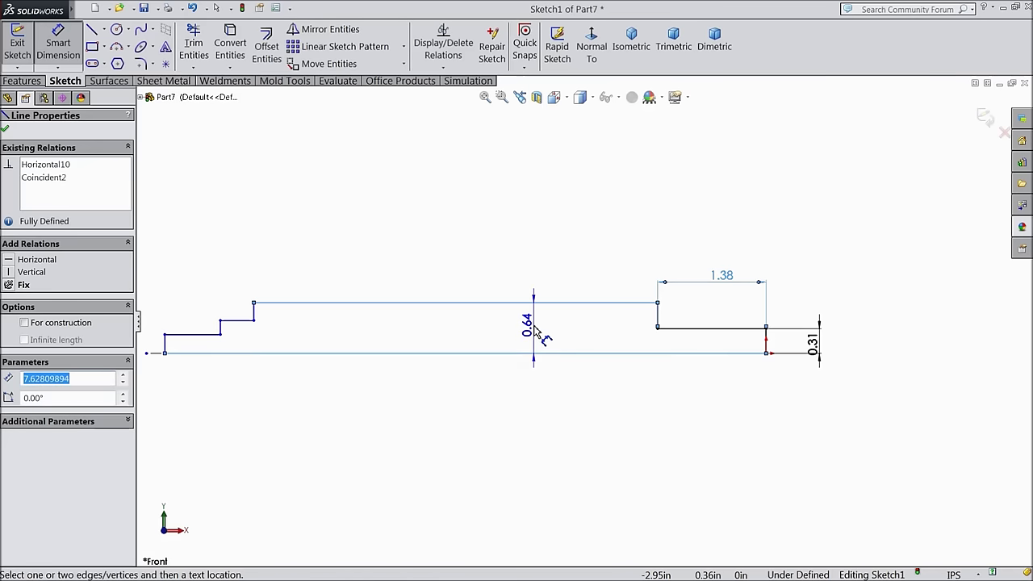
{"action": "left_click", "coordinate": [537, 392]}
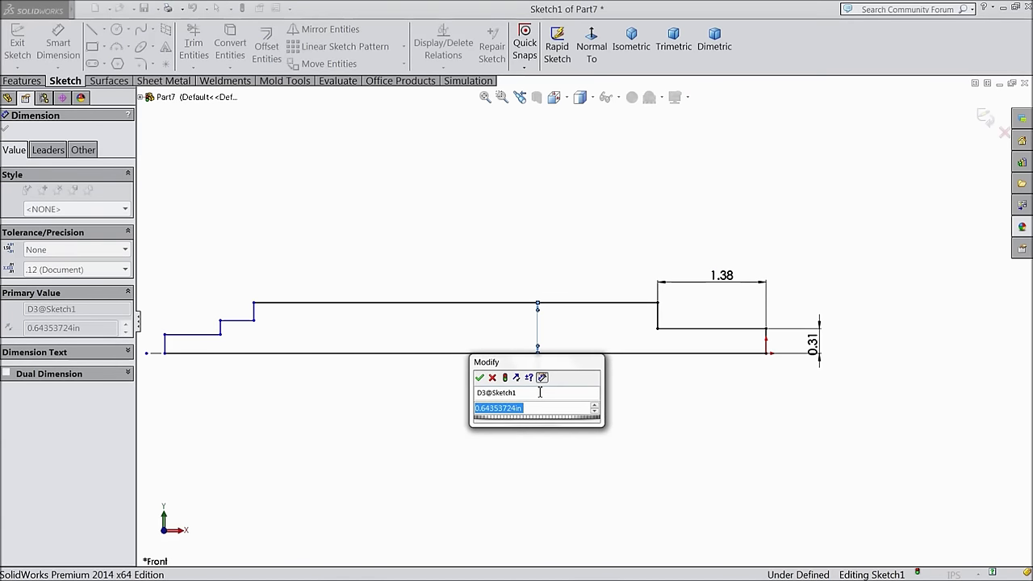
{"action": "type", "text": "0.7694"}
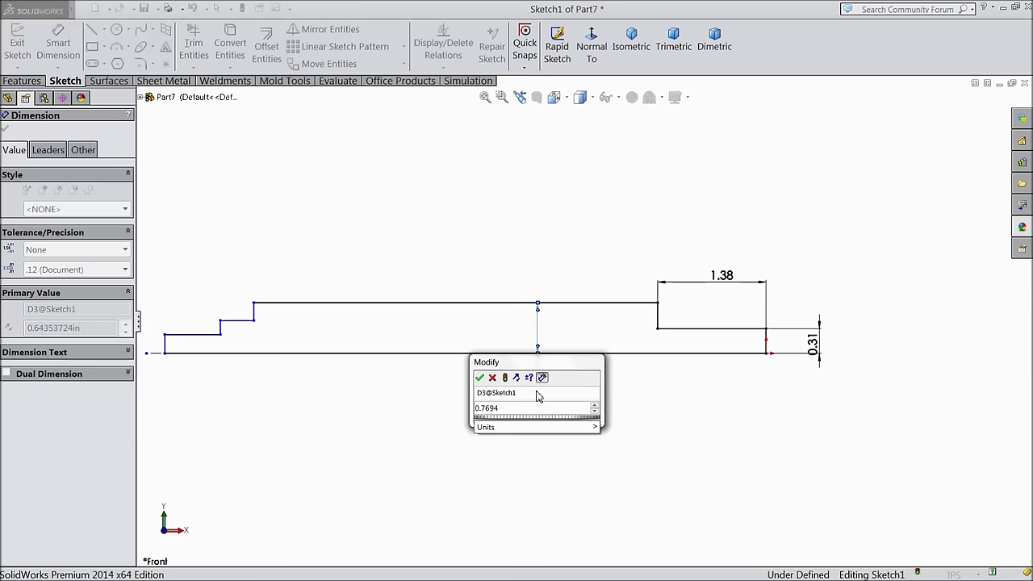
{"action": "type", "text": "528/2"}
{"action": "left_click", "coordinate": [479, 378]}
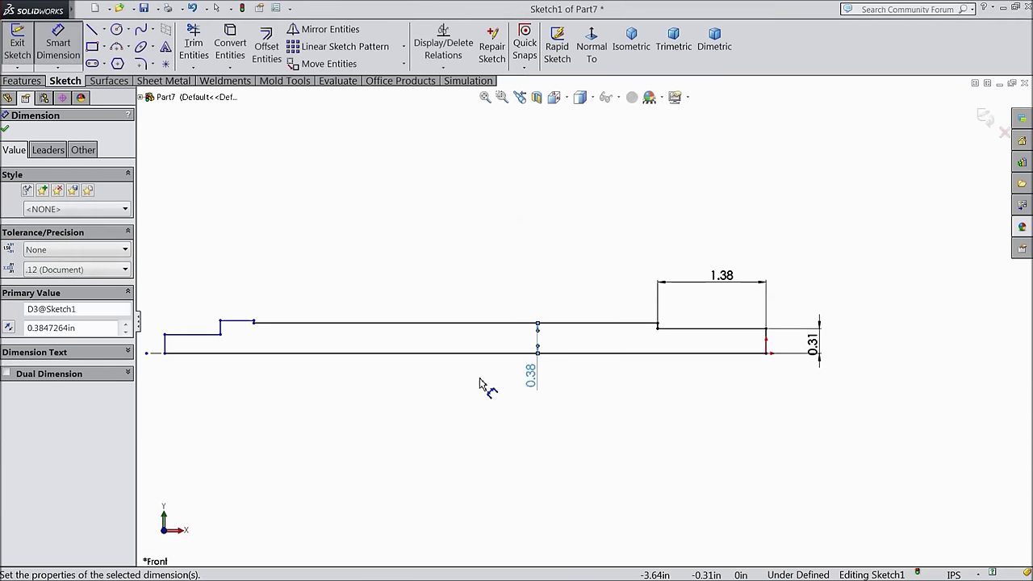
{"action": "left_click", "coordinate": [500, 324]}
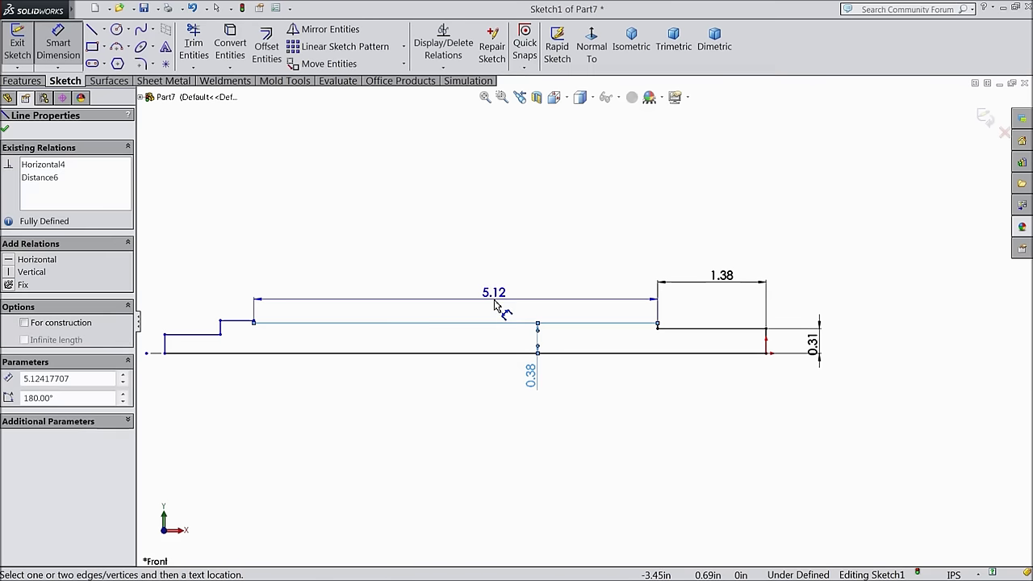
{"action": "left_click", "coordinate": [498, 302]}
{"action": "type", "text": "11.9"}
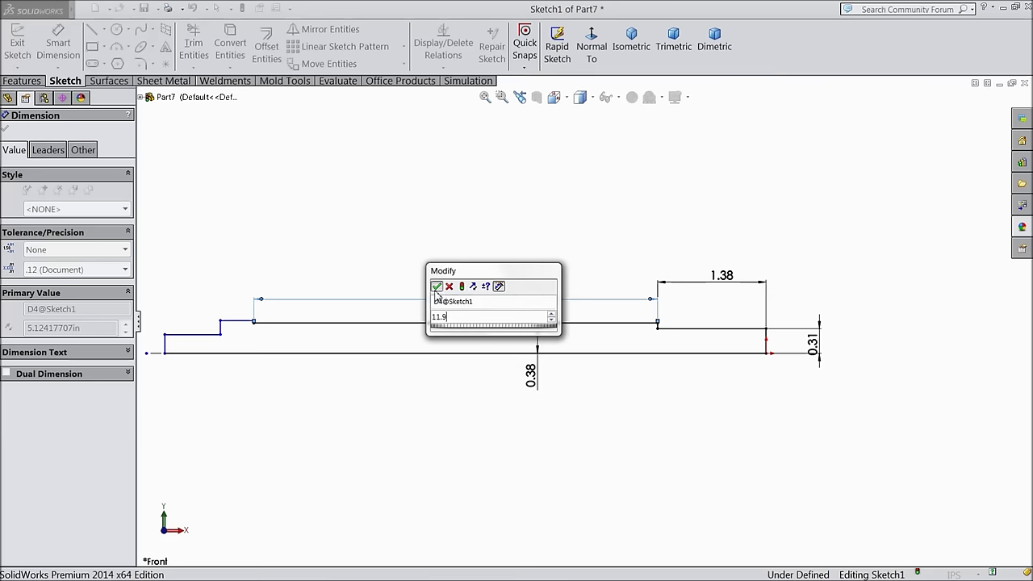
{"action": "left_click", "coordinate": [436, 286]}
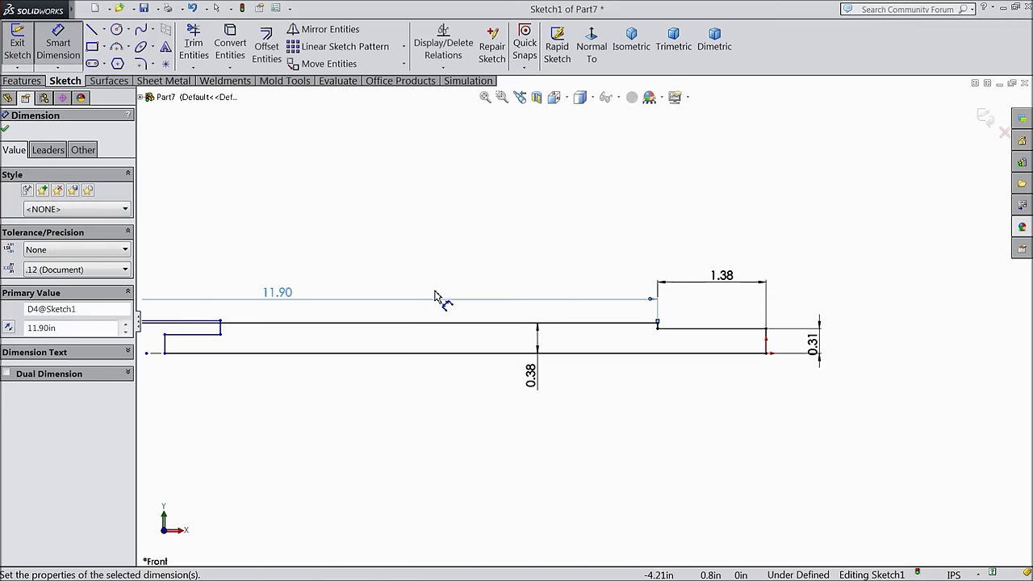
{"action": "left_click", "coordinate": [6, 132]}
{"action": "scroll", "coordinate": [217, 293], "scroll_direction": "down", "scroll_amount": 4}
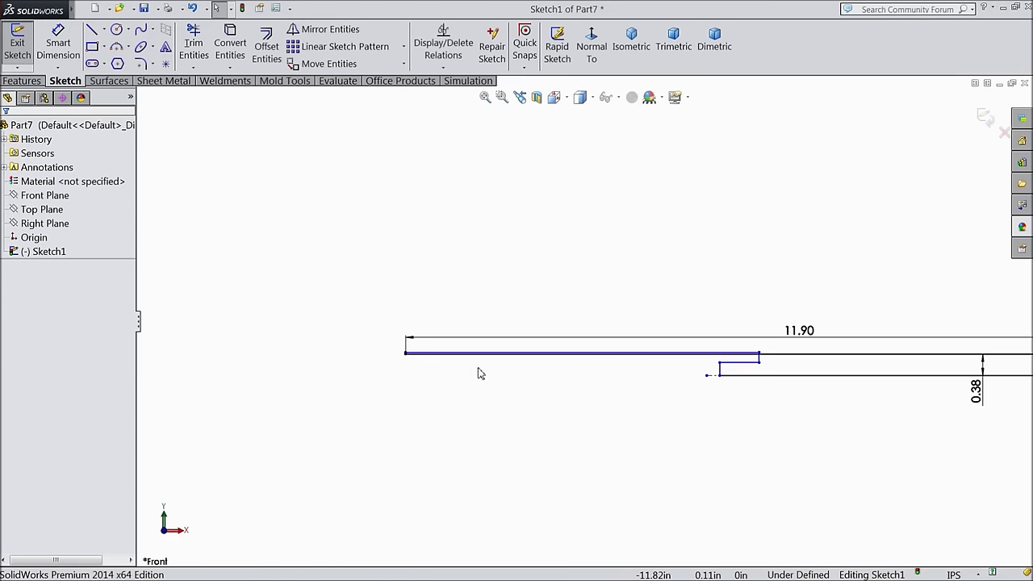
Drag the left step's corners to reshape the stepped end of the profile
{"action": "mouse_move", "coordinate": [720, 377]}
{"action": "left_mouse_down"}
{"action": "mouse_move", "coordinate": [558, 389]}
{"action": "mouse_move", "coordinate": [286, 389]}
{"action": "left_mouse_up"}
{"action": "mouse_move", "coordinate": [760, 369]}
{"action": "left_mouse_down"}
{"action": "mouse_move", "coordinate": [380, 352]}
{"action": "mouse_move", "coordinate": [374, 368]}
{"action": "left_mouse_up"}
{"action": "scroll", "coordinate": [441, 355], "scroll_direction": "down", "scroll_amount": 3}
{"action": "scroll", "coordinate": [498, 343], "scroll_direction": "down", "scroll_amount": 2}
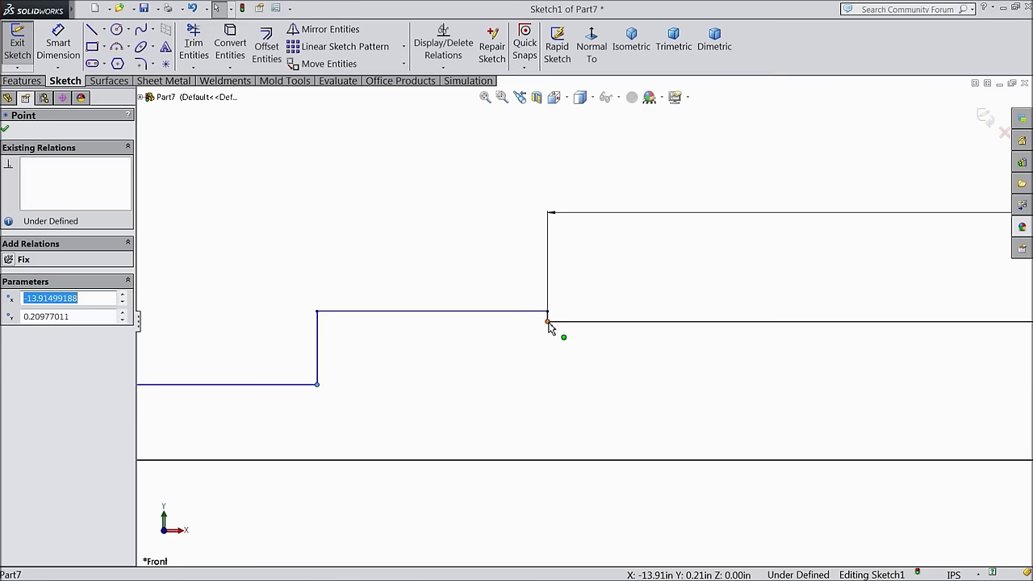
{"action": "left_click_drag", "start_coordinate": [548, 314], "coordinate": [545, 354]}
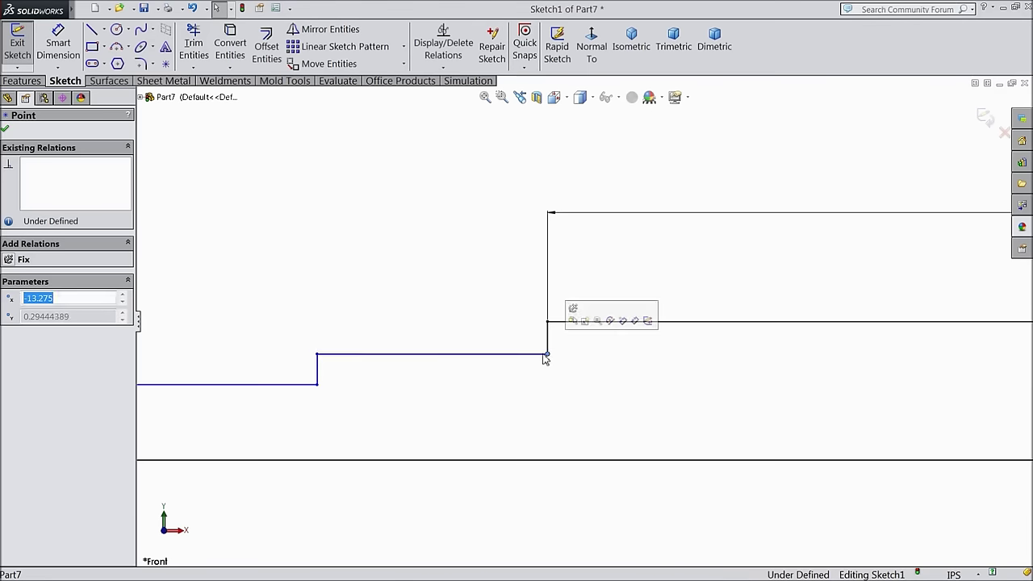
{"action": "scroll", "coordinate": [473, 363], "scroll_direction": "up", "scroll_amount": 3}
{"action": "scroll", "coordinate": [593, 340], "scroll_direction": "down", "scroll_amount": 2}
Dimension the step height as 0.68/2 (0.34) and its length as 0.20
{"action": "left_click", "coordinate": [58, 44]}
{"action": "left_click", "coordinate": [508, 327]}
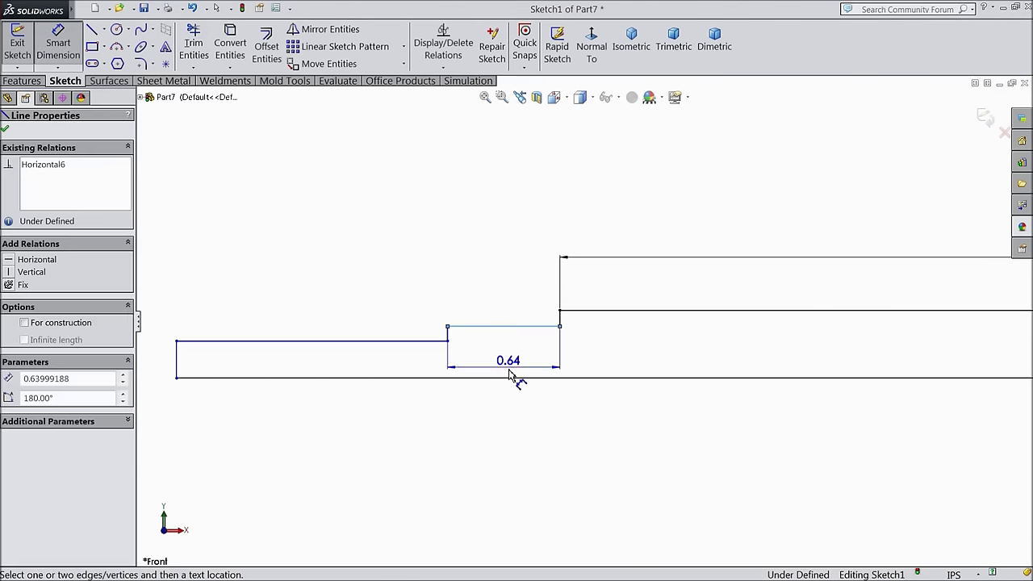
{"action": "left_click", "coordinate": [515, 378]}
{"action": "left_click", "coordinate": [509, 419]}
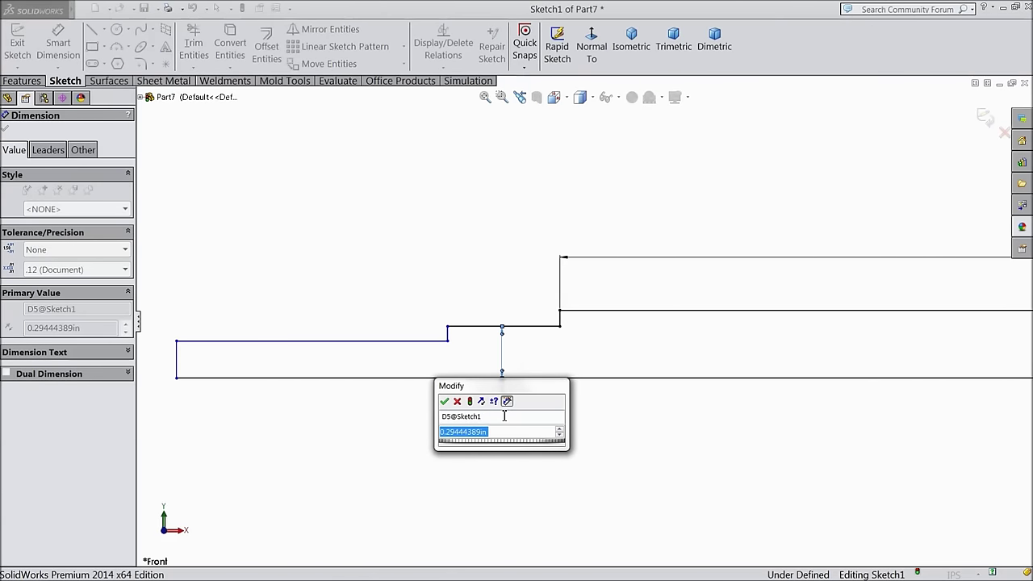
{"action": "type", "text": "0.6"}
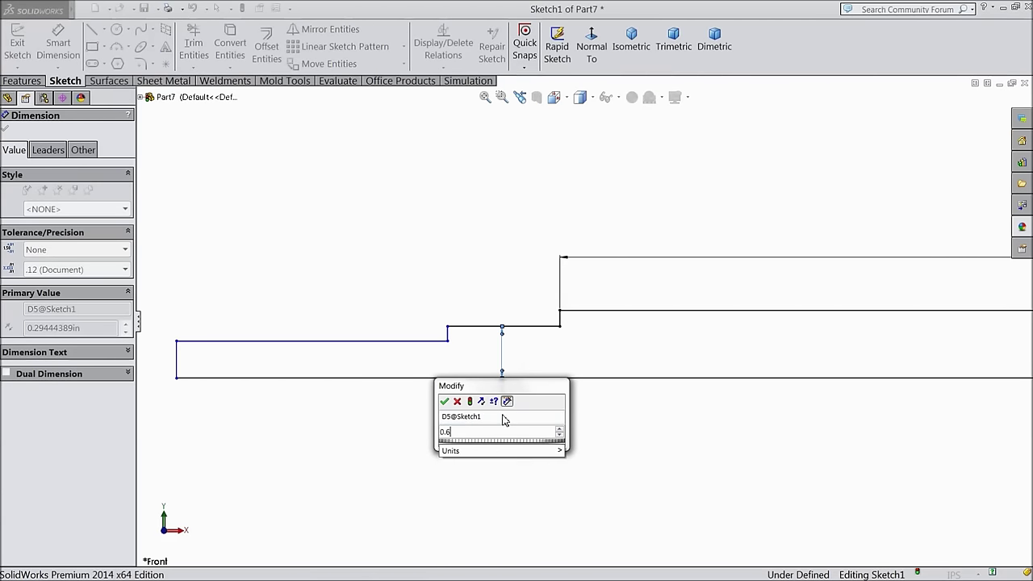
{"action": "type", "text": "8/2"}
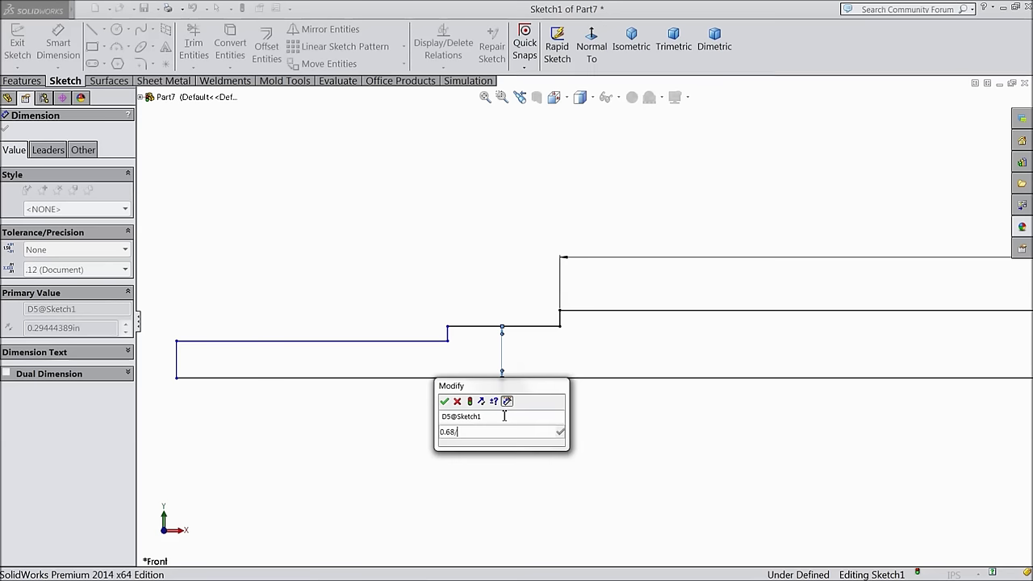
{"action": "left_click", "coordinate": [444, 402]}
{"action": "left_click", "coordinate": [484, 319]}
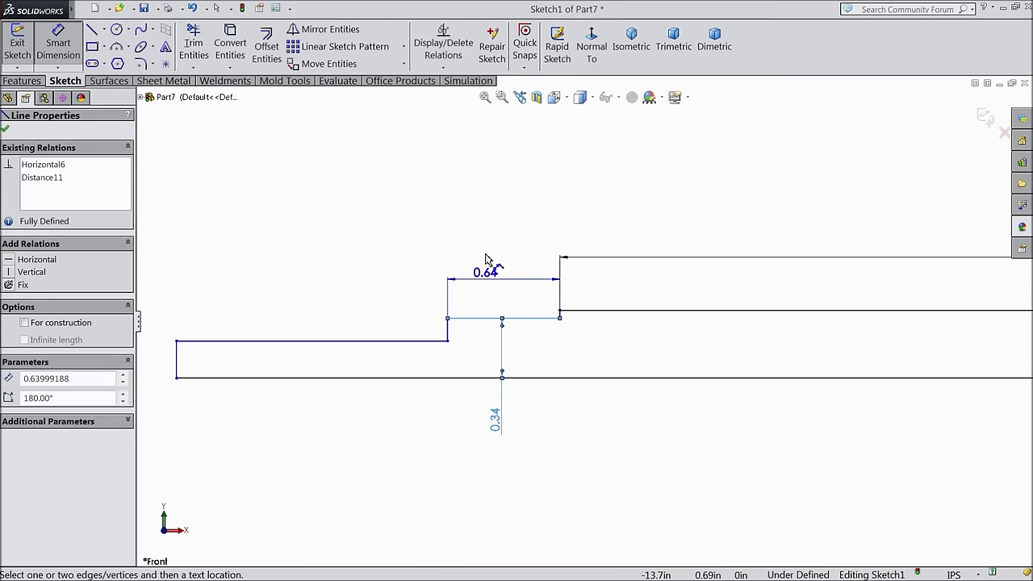
{"action": "left_click", "coordinate": [489, 242]}
{"action": "type", "text": "0.2"}
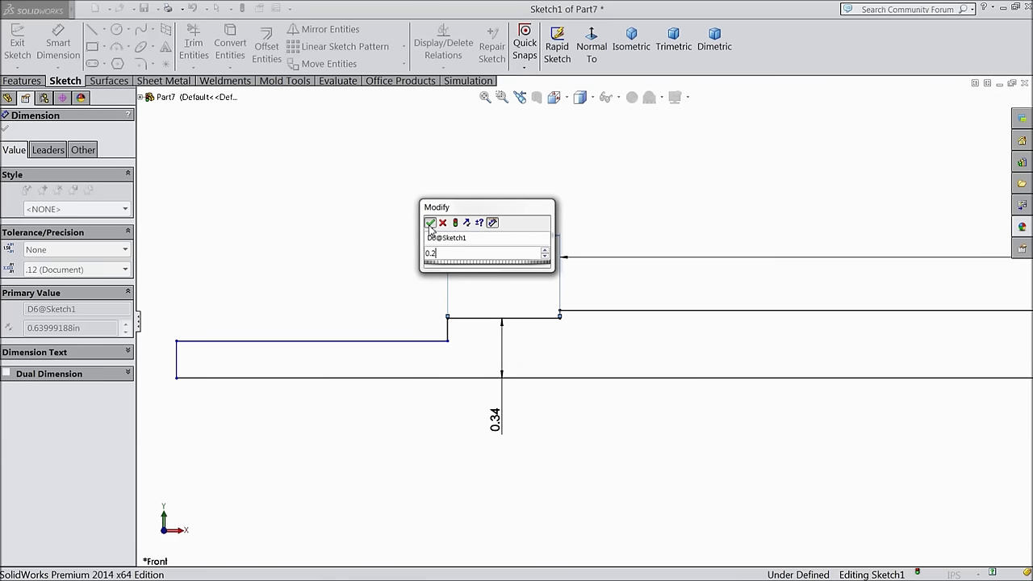
{"action": "left_click", "coordinate": [429, 222]}
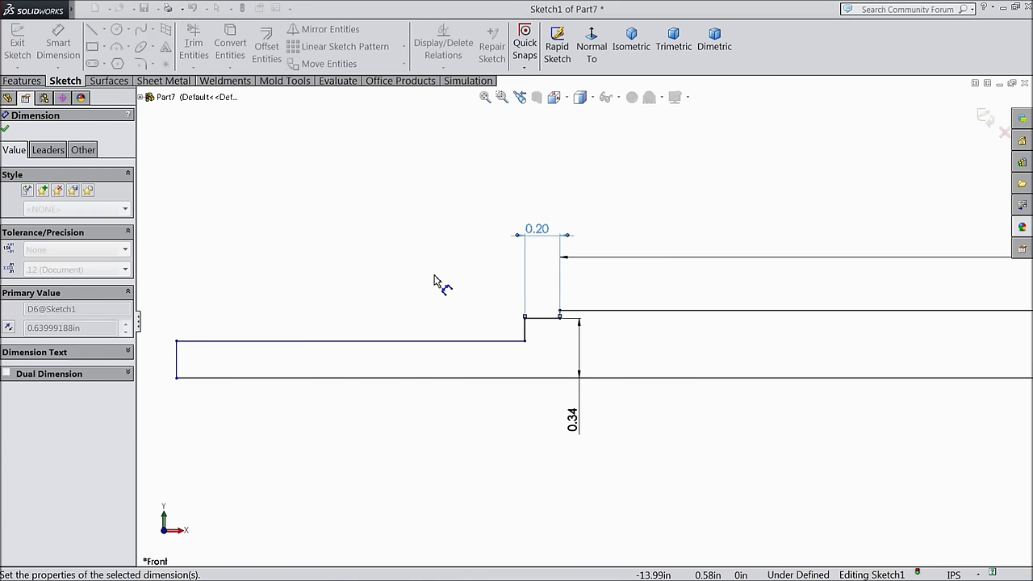
Dimension the small end's height as 0.368/2 (0.18) and its length as 0.30
{"action": "left_click", "coordinate": [429, 341]}
{"action": "left_click", "coordinate": [426, 378]}
{"action": "left_click", "coordinate": [421, 412]}
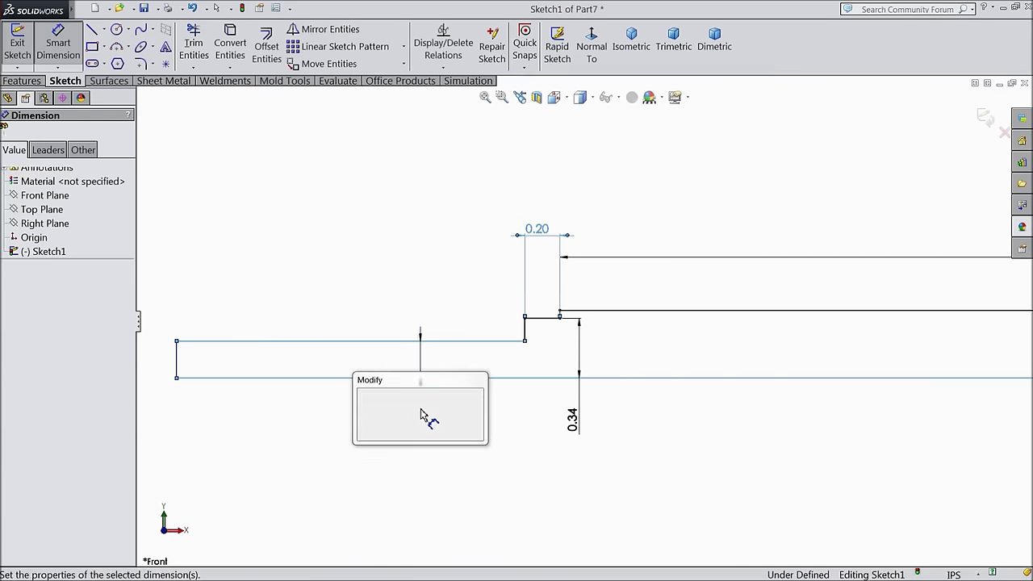
{"action": "type", "text": "0.3"}
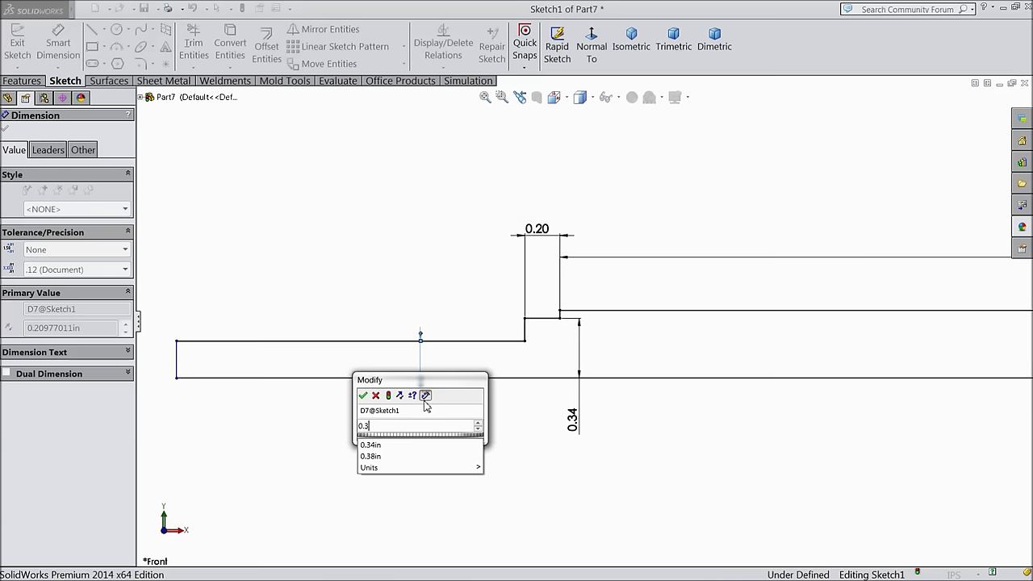
{"action": "type", "text": "68/2"}
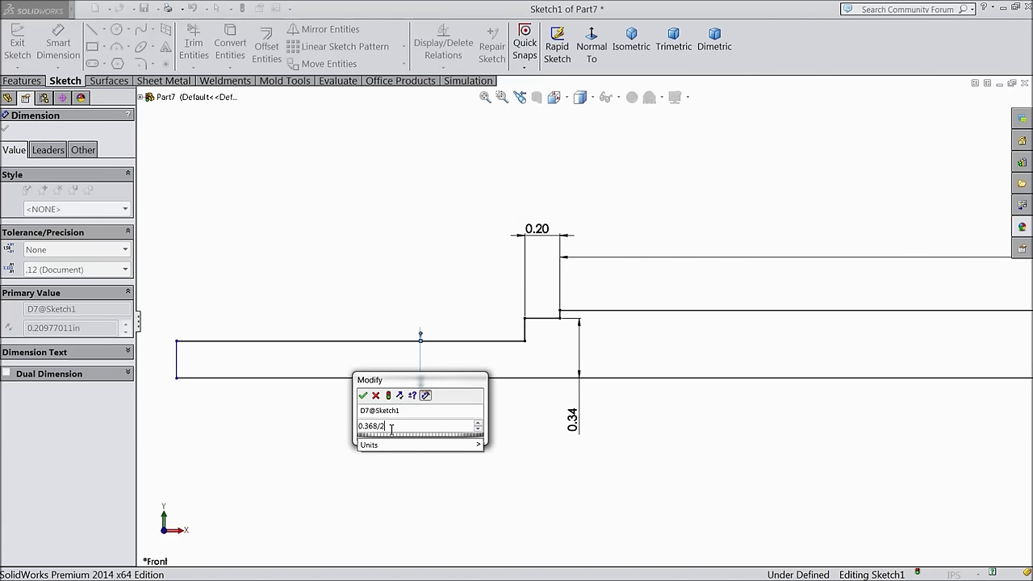
{"action": "left_click", "coordinate": [364, 396]}
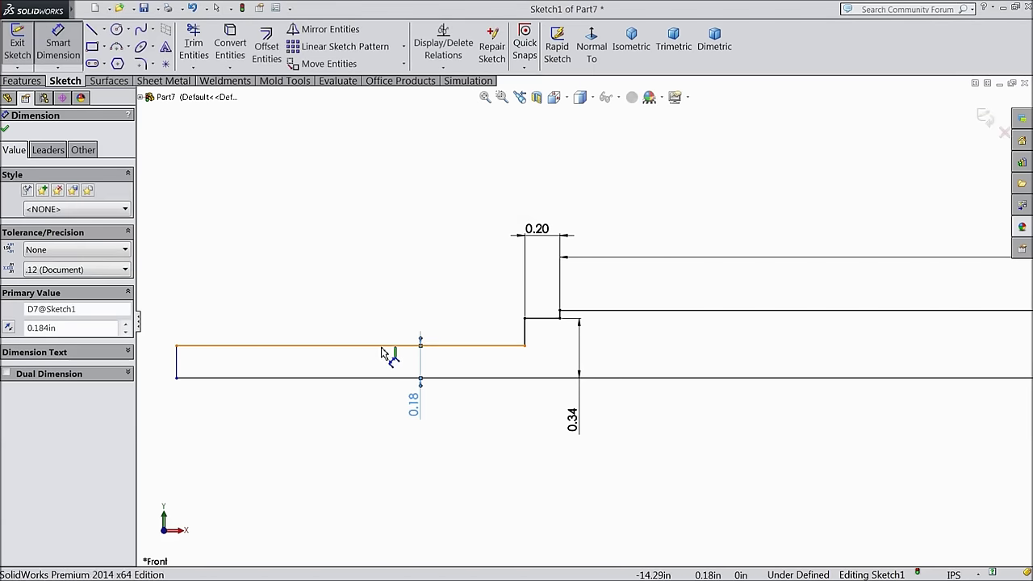
{"action": "left_click", "coordinate": [386, 347]}
{"action": "left_click", "coordinate": [375, 318]}
{"action": "type", "text": "0.3"}
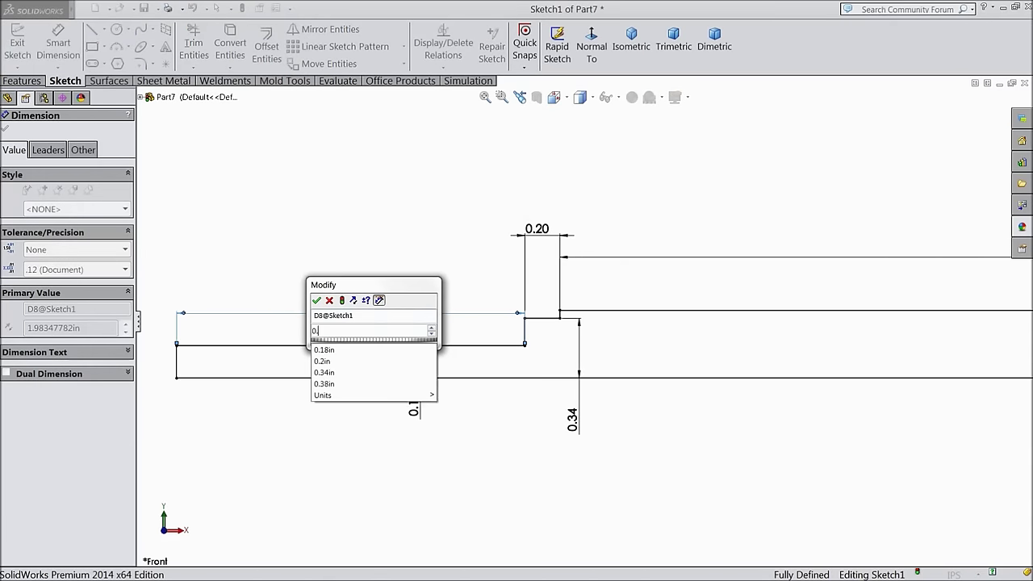
{"action": "left_click", "coordinate": [318, 301]}
{"action": "key", "text": "f"}
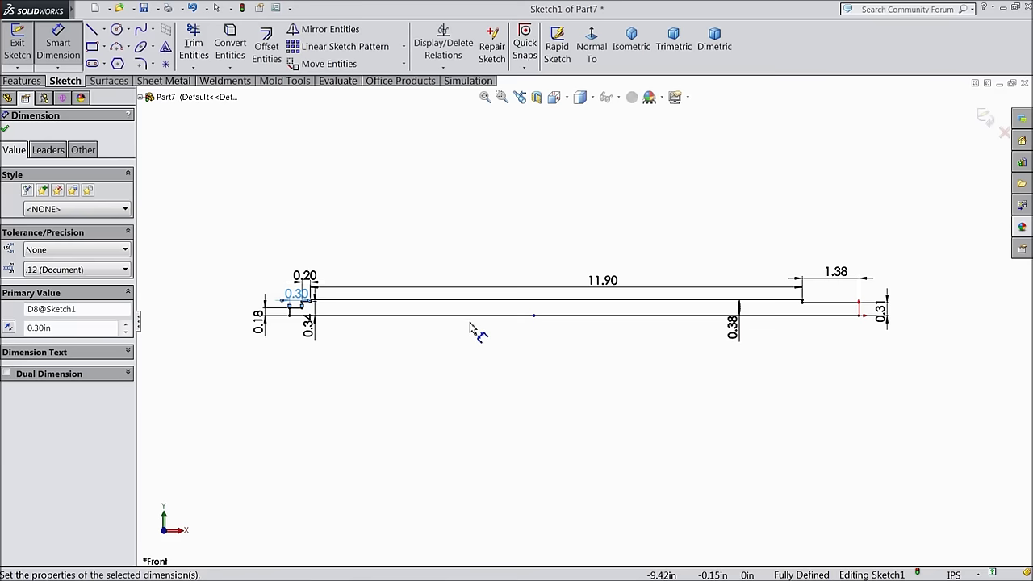
{"action": "scroll", "coordinate": [473, 331], "scroll_direction": "down", "scroll_amount": 1}
{"action": "left_click", "coordinate": [5, 130]}
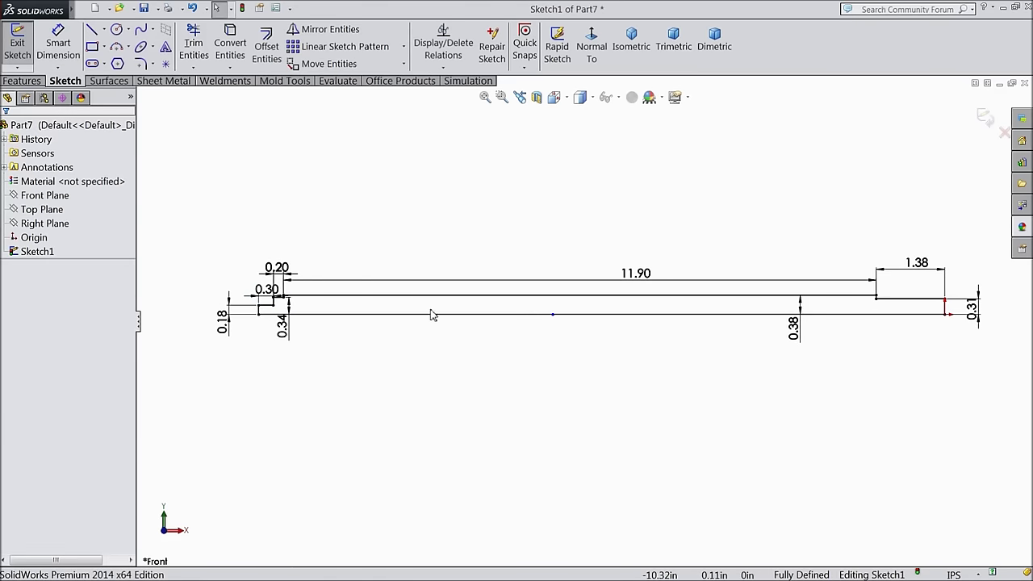
Revolve the profile 360° about its bottom line into a solid stepped shaft
{"action": "left_click", "coordinate": [431, 314]}
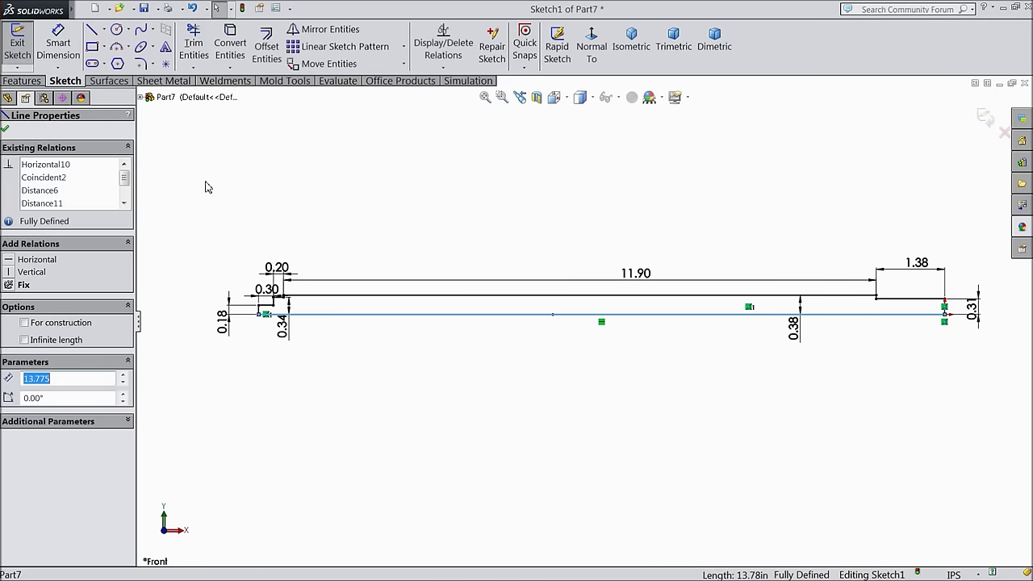
{"action": "left_click", "coordinate": [25, 81]}
{"action": "left_click", "coordinate": [63, 50]}
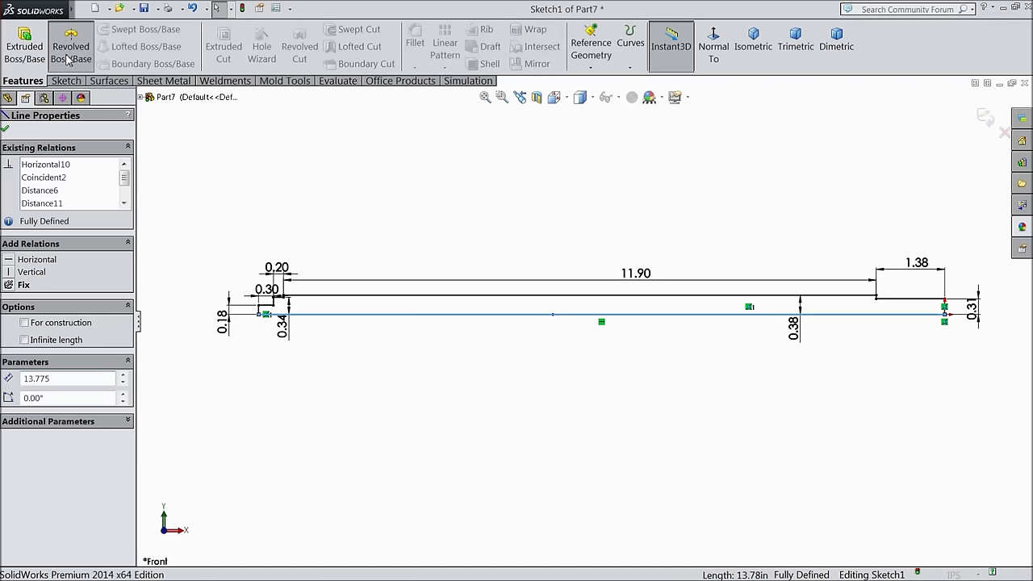
{"action": "scroll", "coordinate": [567, 331], "scroll_direction": "down", "scroll_amount": 1}
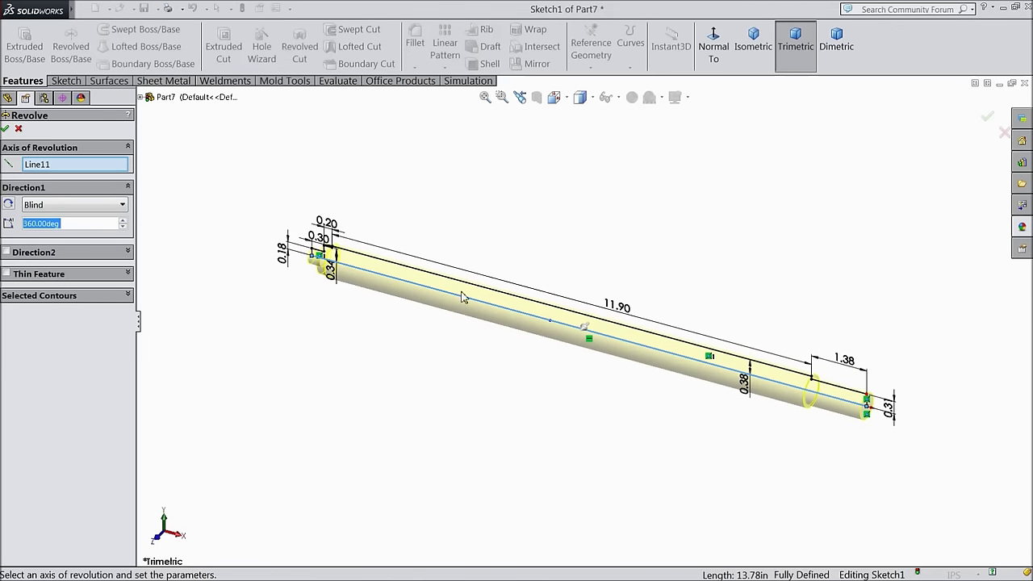
{"action": "left_click", "coordinate": [5, 129]}
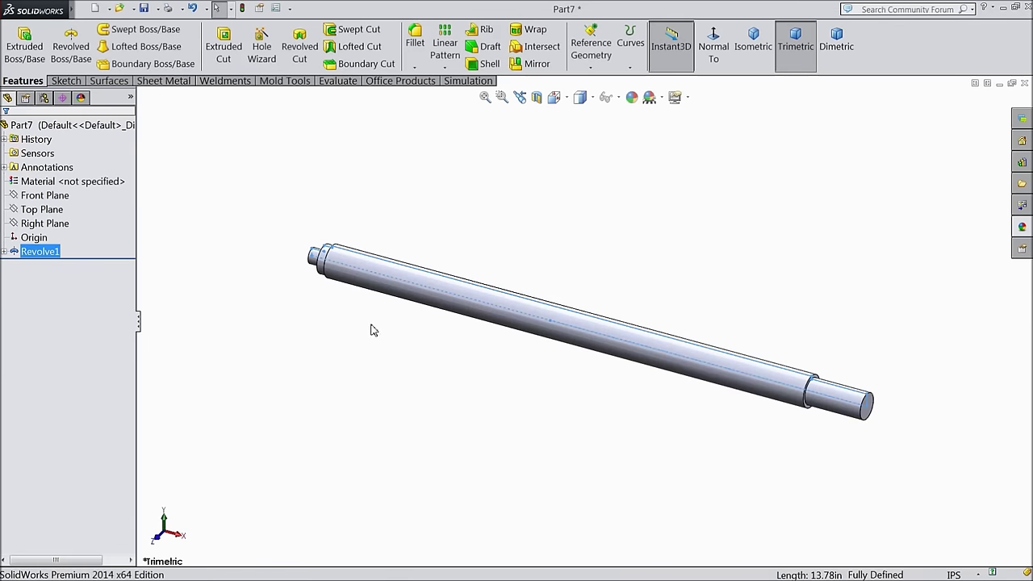
Chamfer the small end's circular edge 0.03 in at 45°, then select the whole part
{"action": "left_click", "coordinate": [414, 67]}
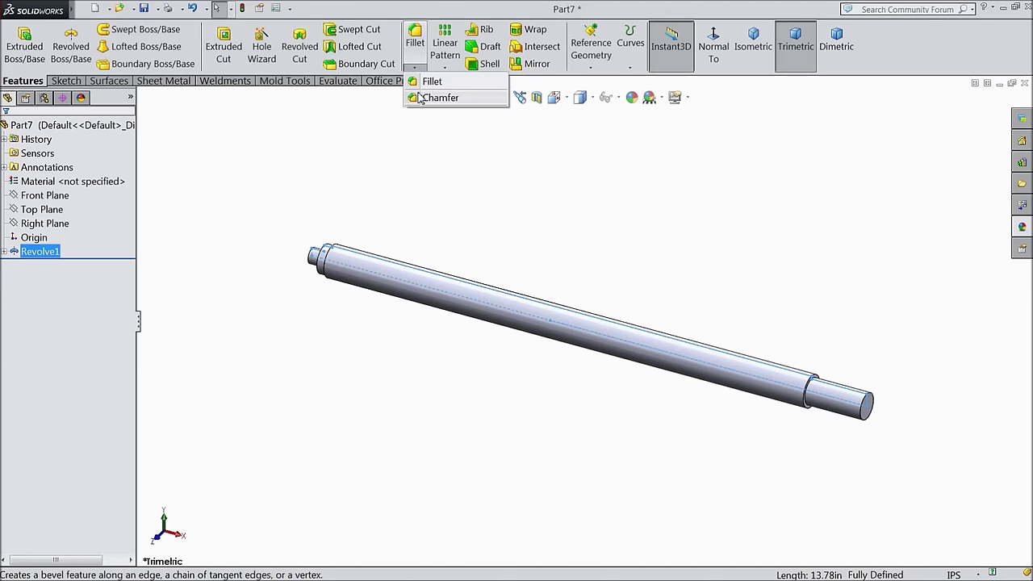
{"action": "left_click", "coordinate": [432, 96]}
{"action": "middle_click_drag", "start_coordinate": [292, 208], "coordinate": [323, 242]}
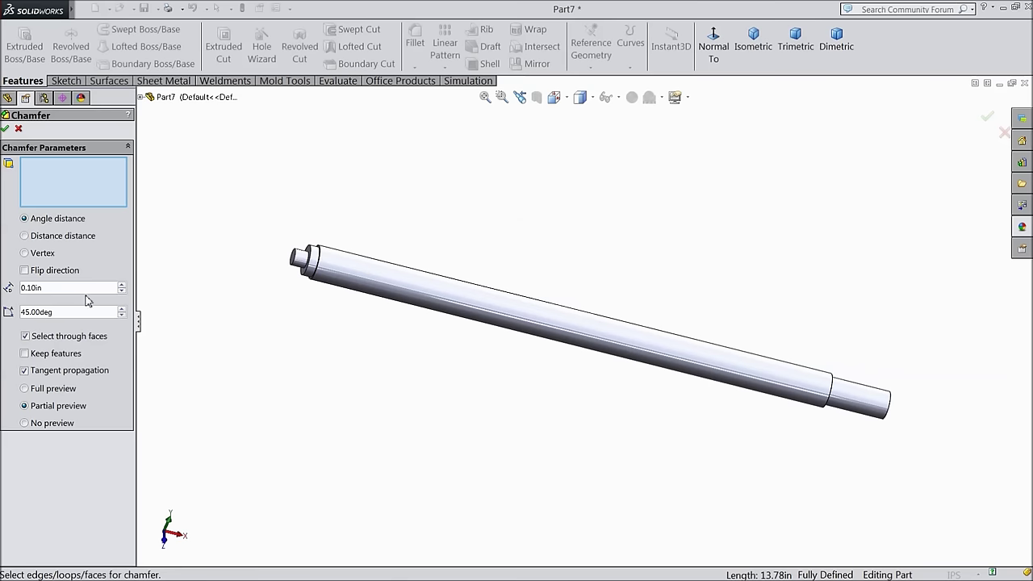
{"action": "type", "text": "0.03"}
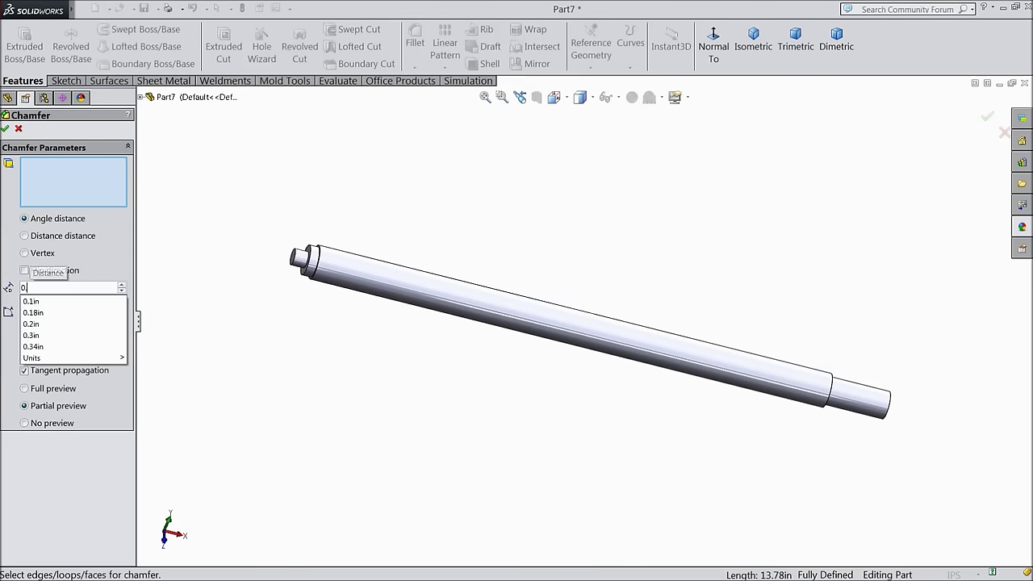
{"action": "key", "text": "Return"}
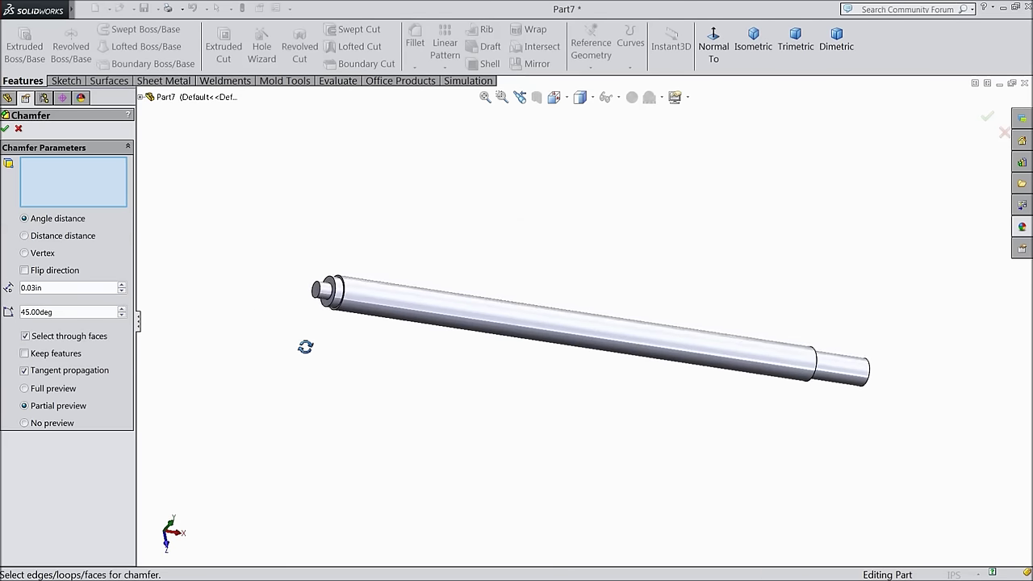
{"action": "scroll", "coordinate": [346, 311], "scroll_direction": "up", "scroll_amount": 8}
{"action": "left_click", "coordinate": [462, 315]}
{"action": "left_click", "coordinate": [6, 130]}
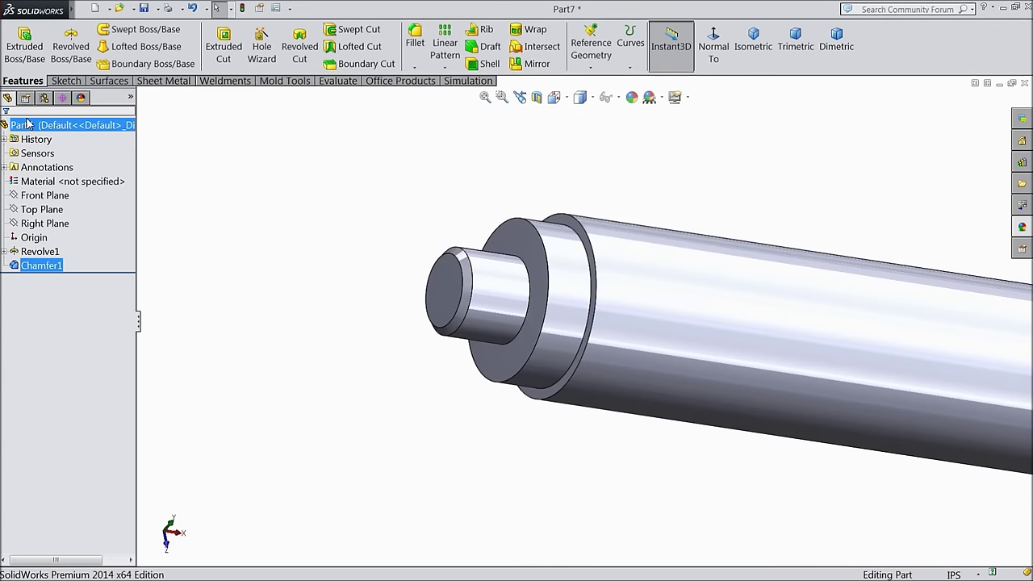
{"action": "left_click", "coordinate": [41, 128]}
Apply the orange appearance (RGB 232, 113, 8) to the entire Part7 shaft
{"action": "left_click", "coordinate": [632, 97]}
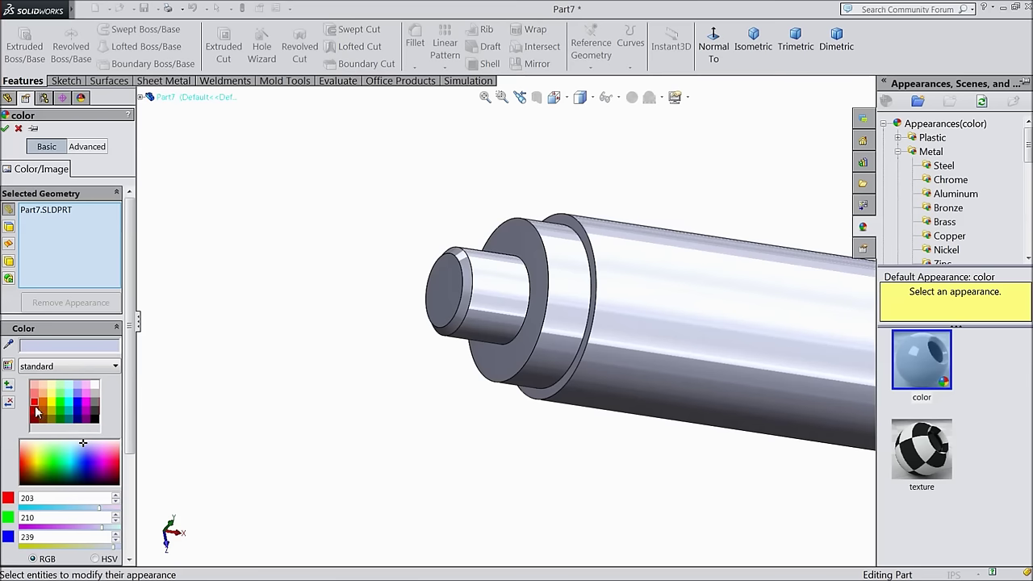
{"action": "left_click", "coordinate": [44, 402]}
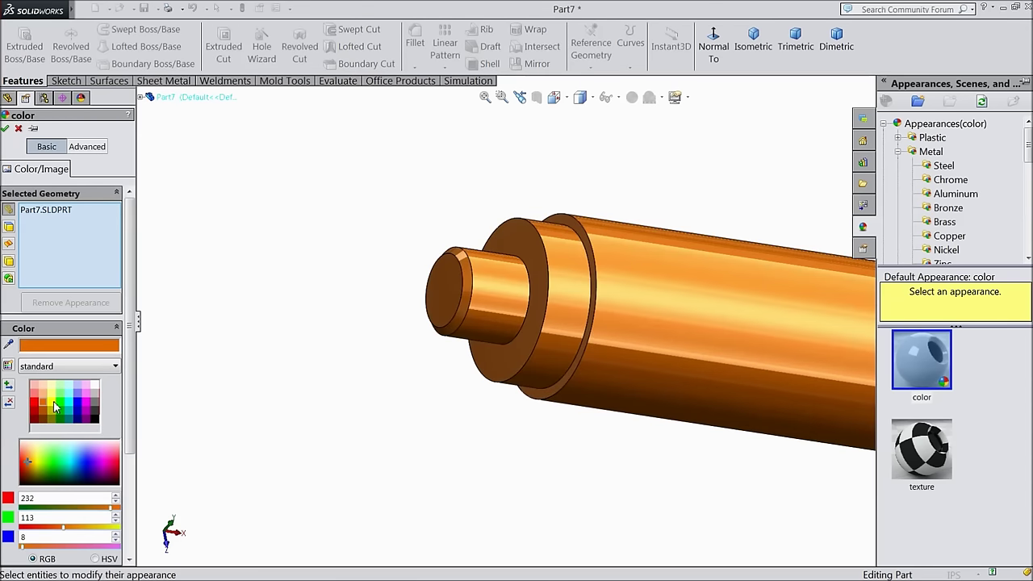
{"action": "left_click", "coordinate": [5, 130]}
{"action": "key", "text": "f"}
{"action": "scroll", "coordinate": [587, 315], "scroll_direction": "down", "scroll_amount": 3}
{"action": "scroll", "coordinate": [831, 353], "scroll_direction": "up", "scroll_amount": 5}
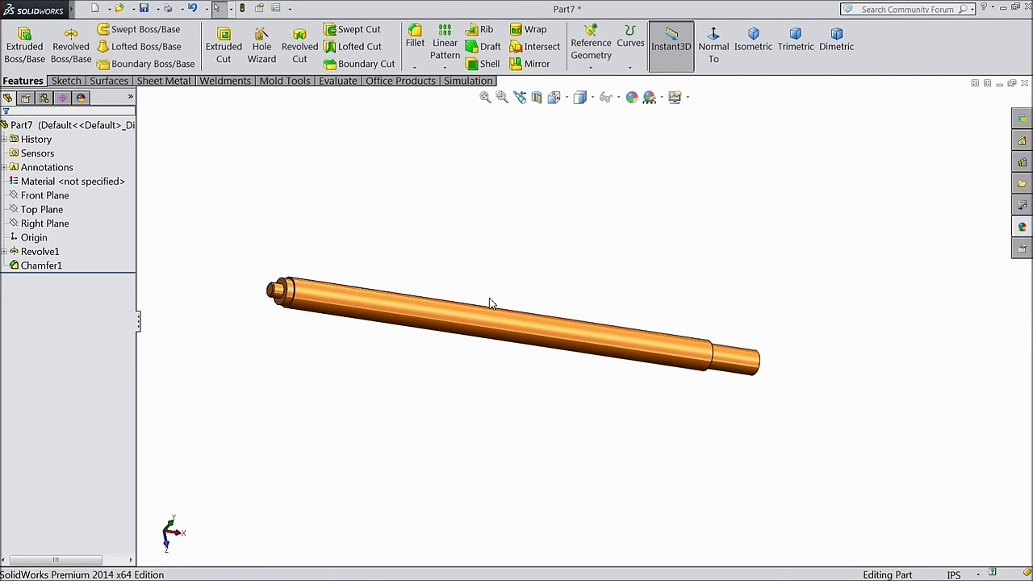
{"action": "middle_click_drag", "start_coordinate": [491, 300], "coordinate": [411, 296]}
{"action": "scroll", "coordinate": [408, 297], "scroll_direction": "up", "scroll_amount": 3}
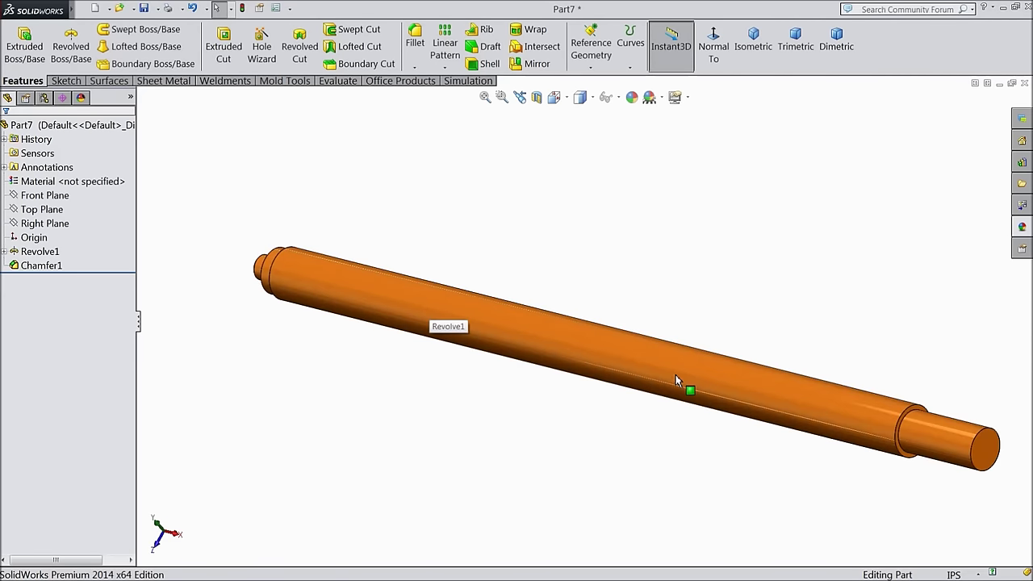
Save the part as 'Piston shaft' in the Hydraulic Cylinder folder
{"action": "left_click", "coordinate": [146, 10]}
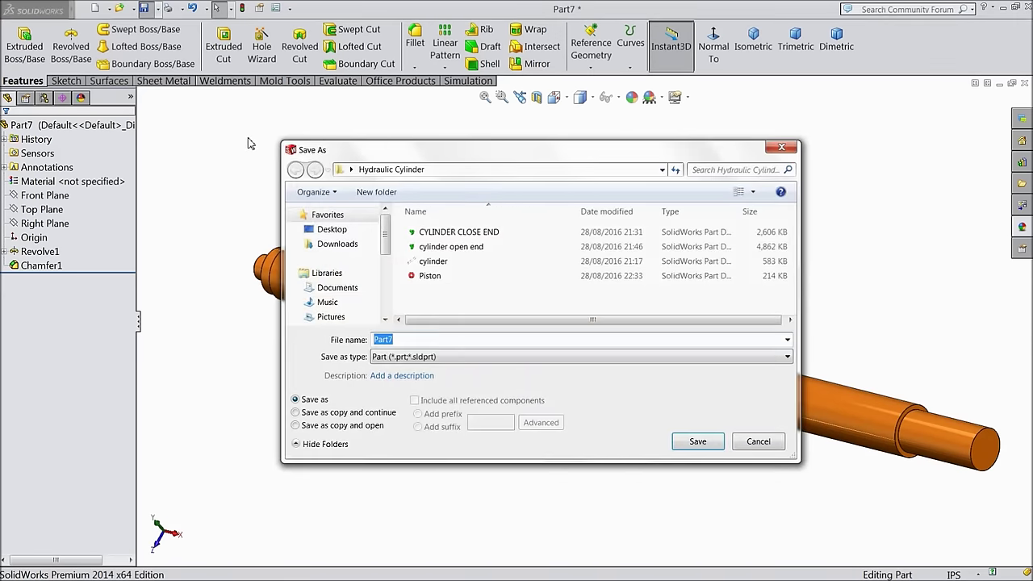
{"action": "type", "text": "Pis"}
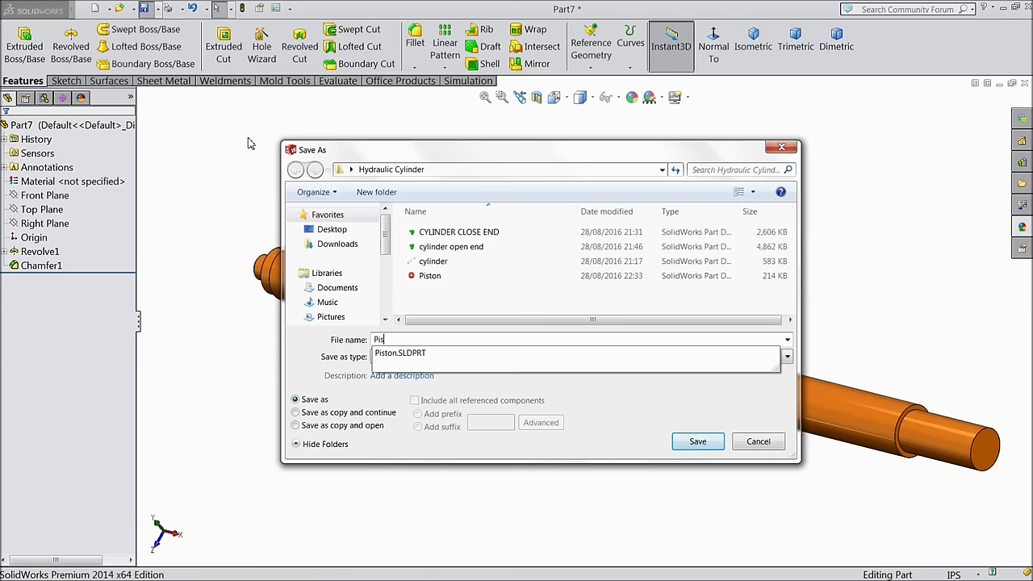
{"action": "type", "text": "ton shaft"}
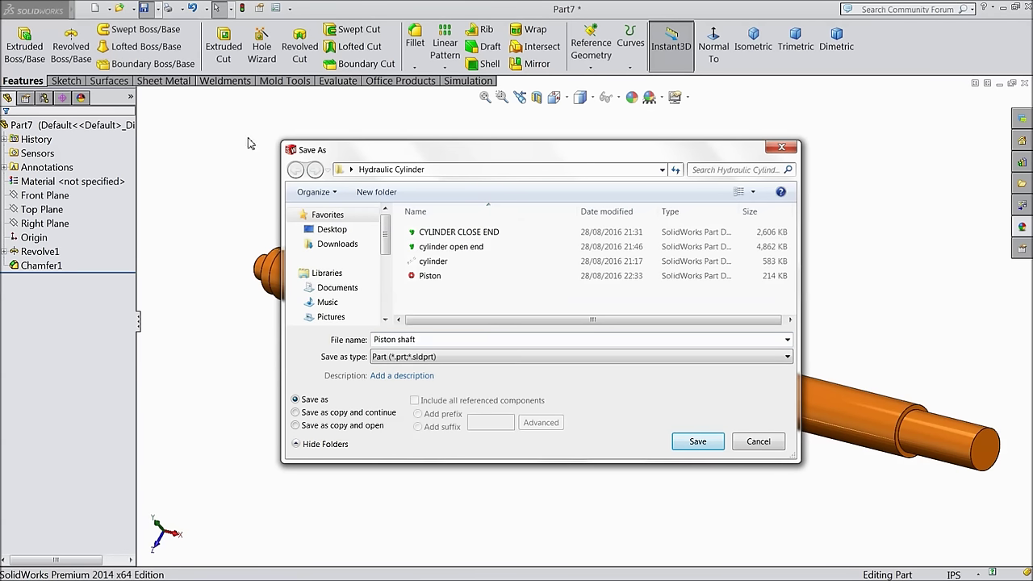
{"action": "left_click", "coordinate": [697, 442]}
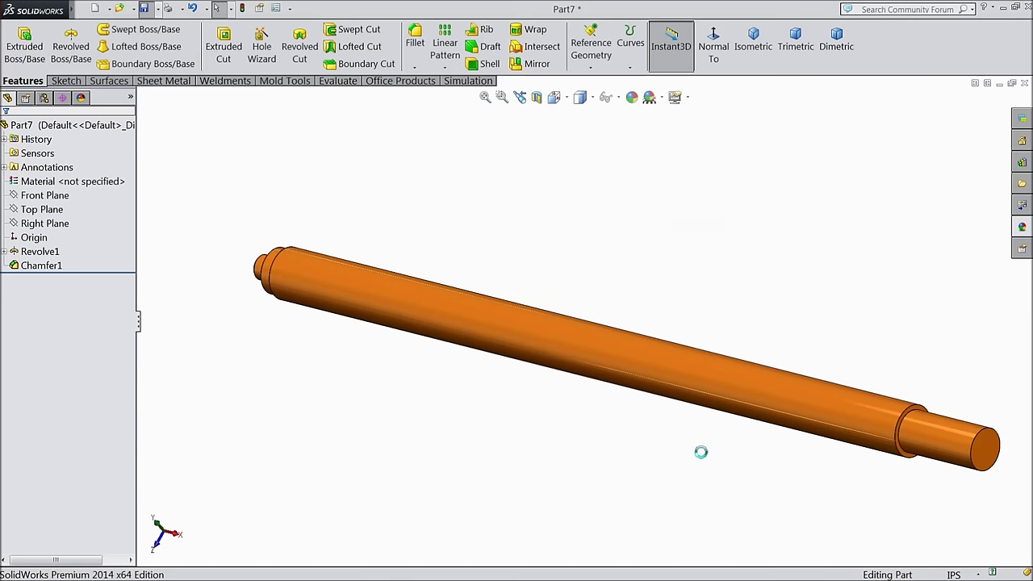
{"action": "scroll", "coordinate": [673, 420], "scroll_direction": "down", "scroll_amount": 3}
{"action": "middle_click_drag", "start_coordinate": [583, 410], "coordinate": [563, 430]}
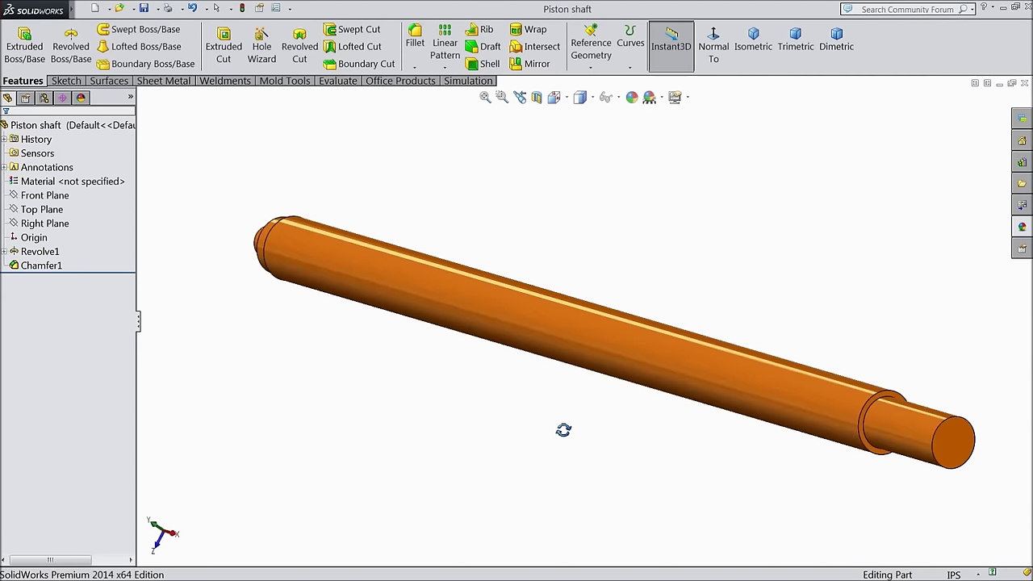
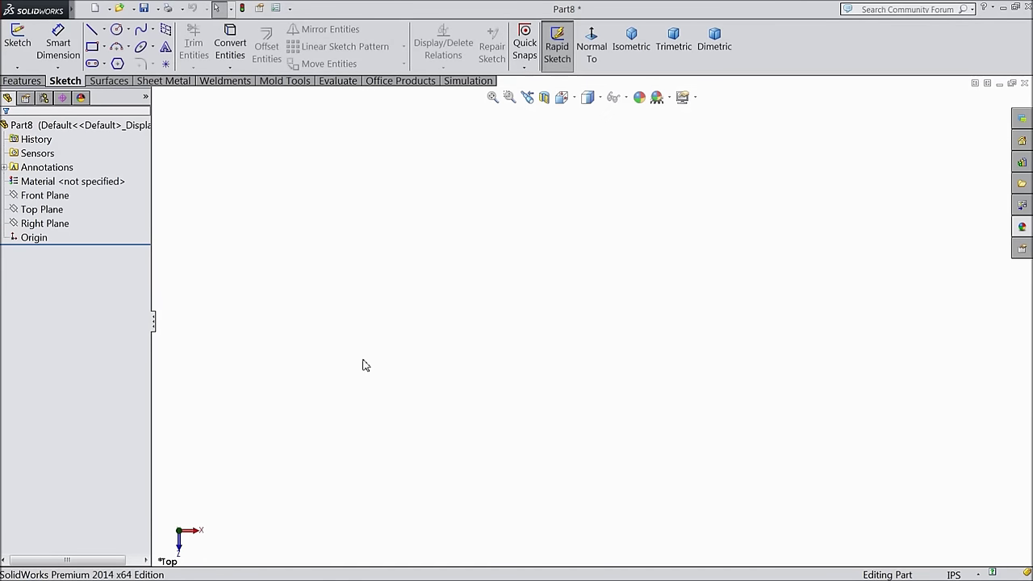
Sketch a circle centred on the origin on the Top Plane and dimension it 1 in in diameter
{"action": "left_click", "coordinate": [56, 201]}
{"action": "left_click", "coordinate": [116, 29]}
{"action": "left_click_drag", "start_coordinate": [595, 322], "coordinate": [468, 299]}
{"action": "left_click", "coordinate": [69, 54]}
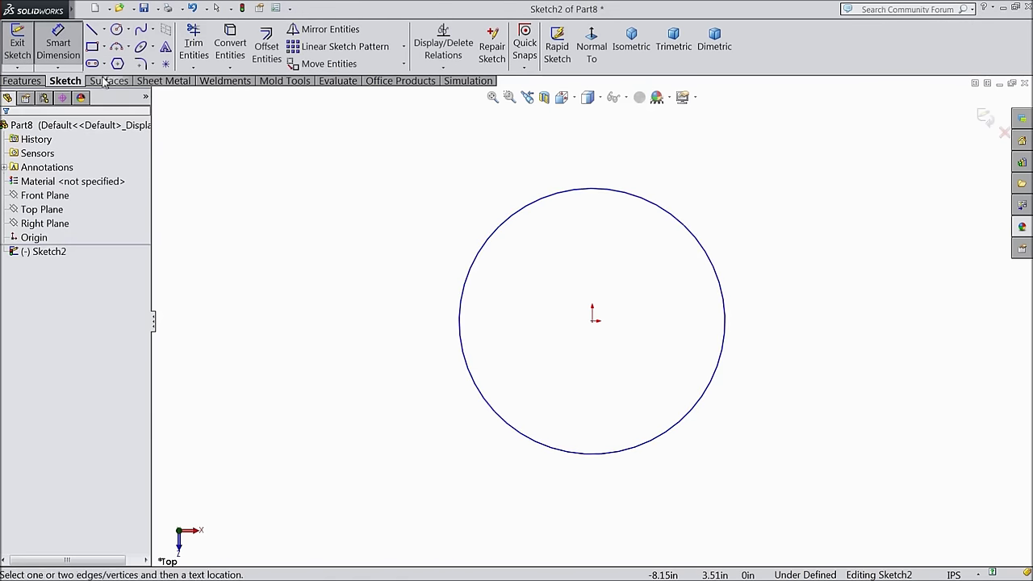
{"action": "left_click", "coordinate": [459, 314]}
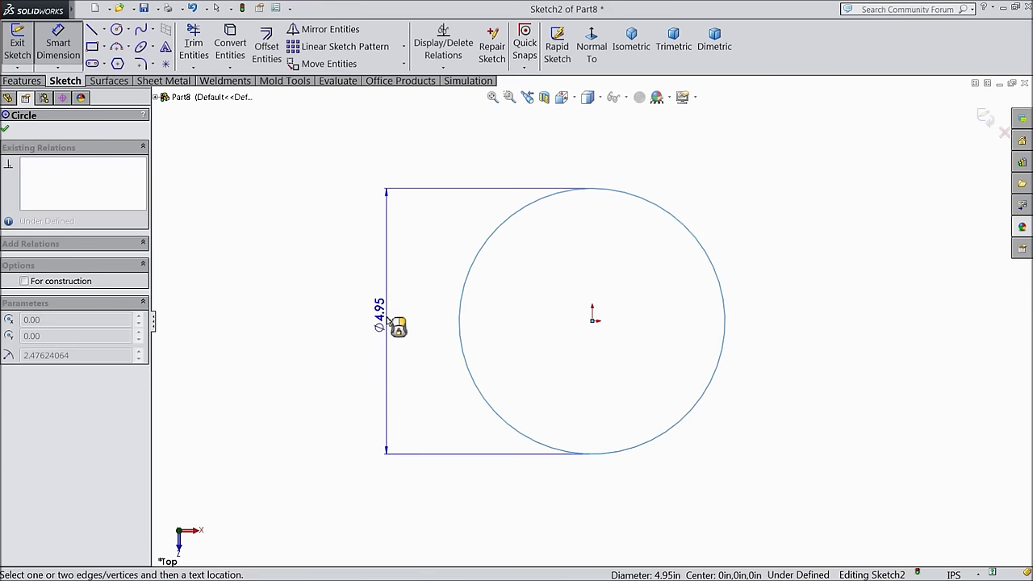
{"action": "left_click", "coordinate": [396, 326]}
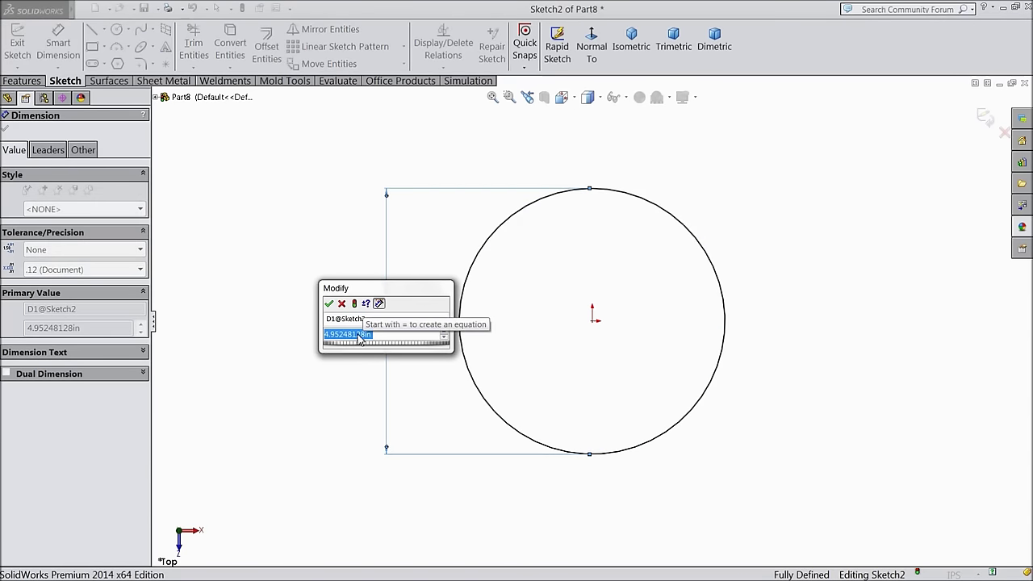
{"action": "type", "text": "1"}
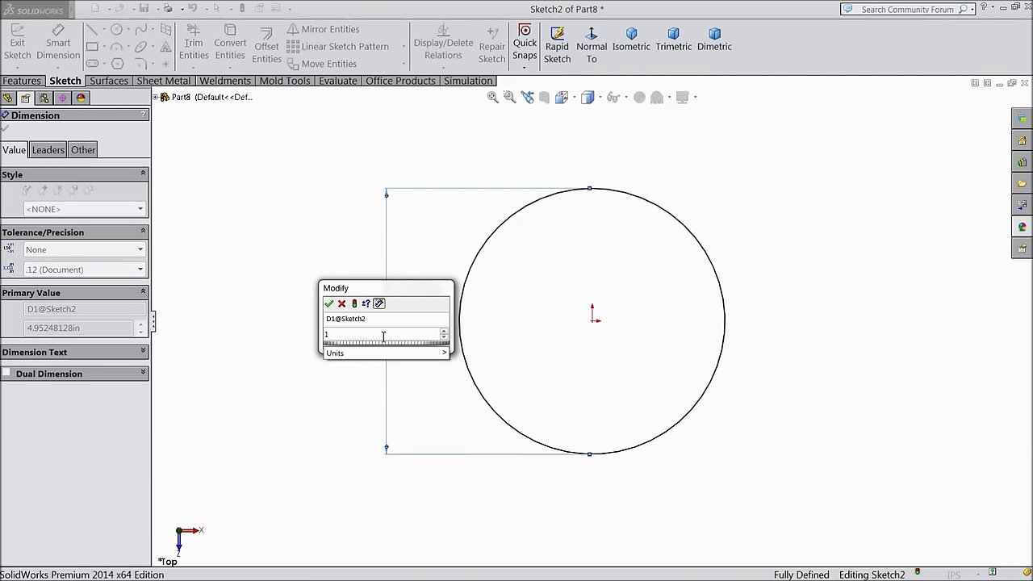
{"action": "left_click", "coordinate": [329, 303]}
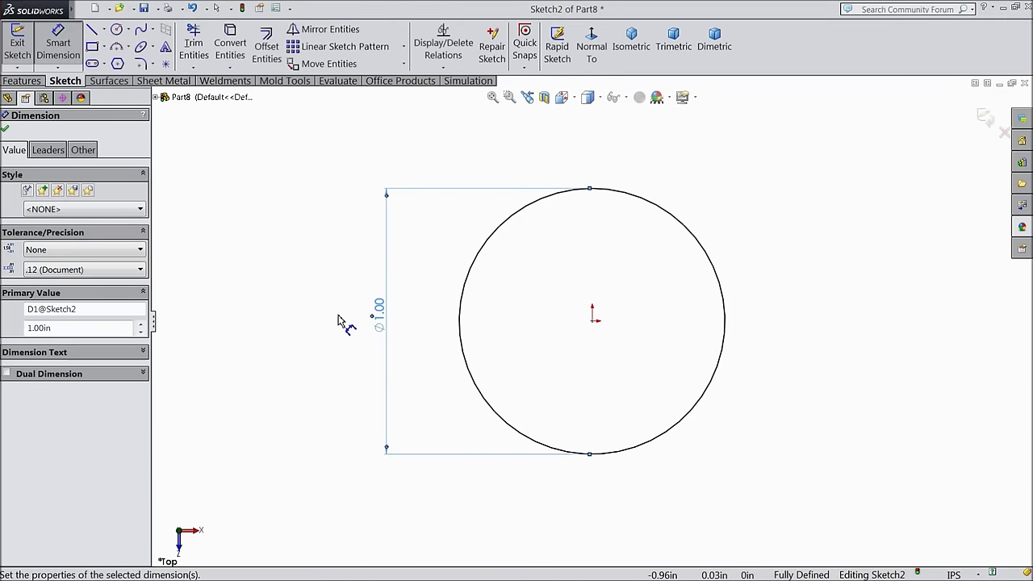
{"action": "left_click", "coordinate": [5, 131]}
{"action": "left_click", "coordinate": [22, 81]}
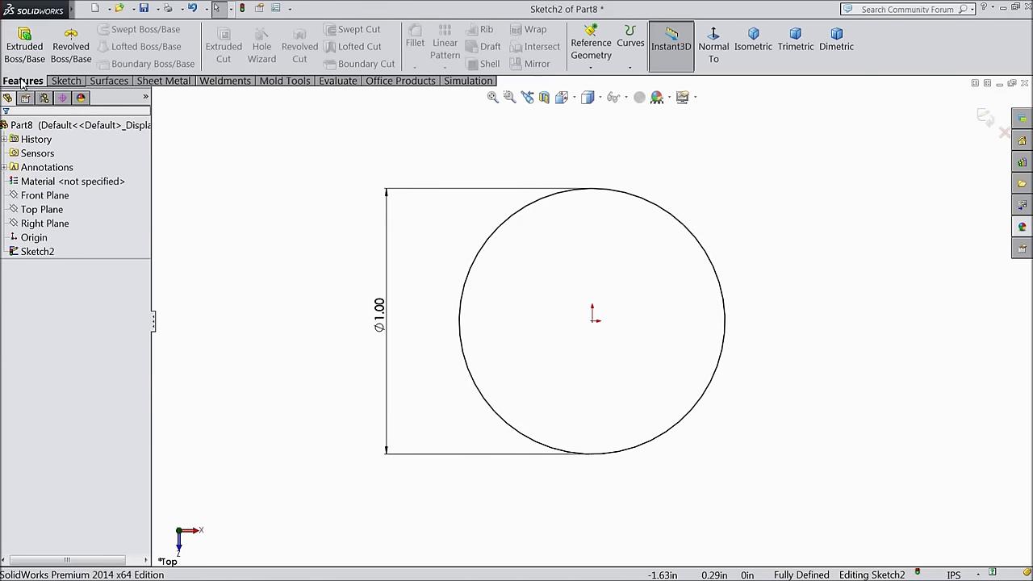
Extrude the 1 in circle 1.6708438 in into a solid cylinder
{"action": "left_click", "coordinate": [24, 60]}
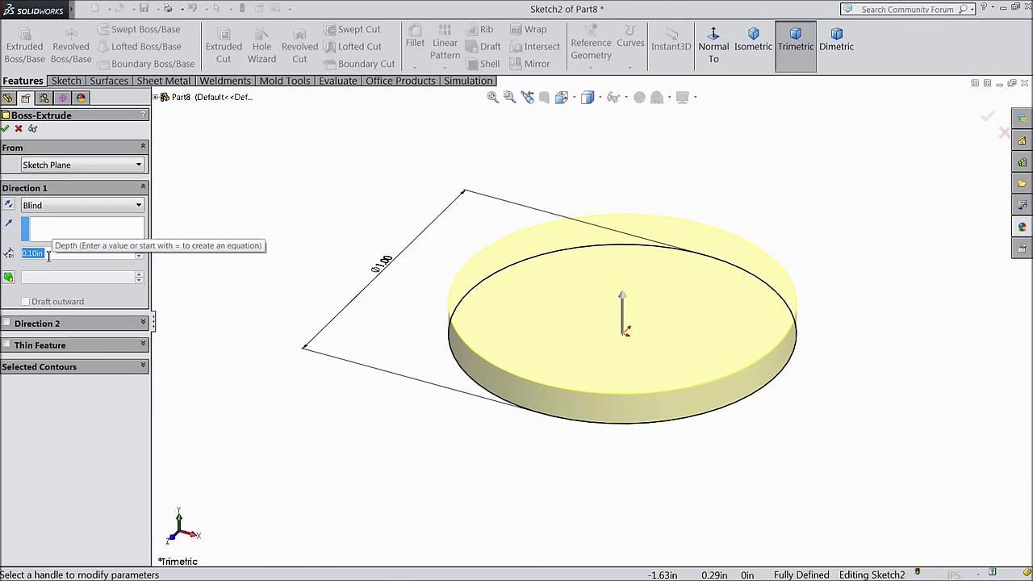
{"action": "type", "text": "1.67"}
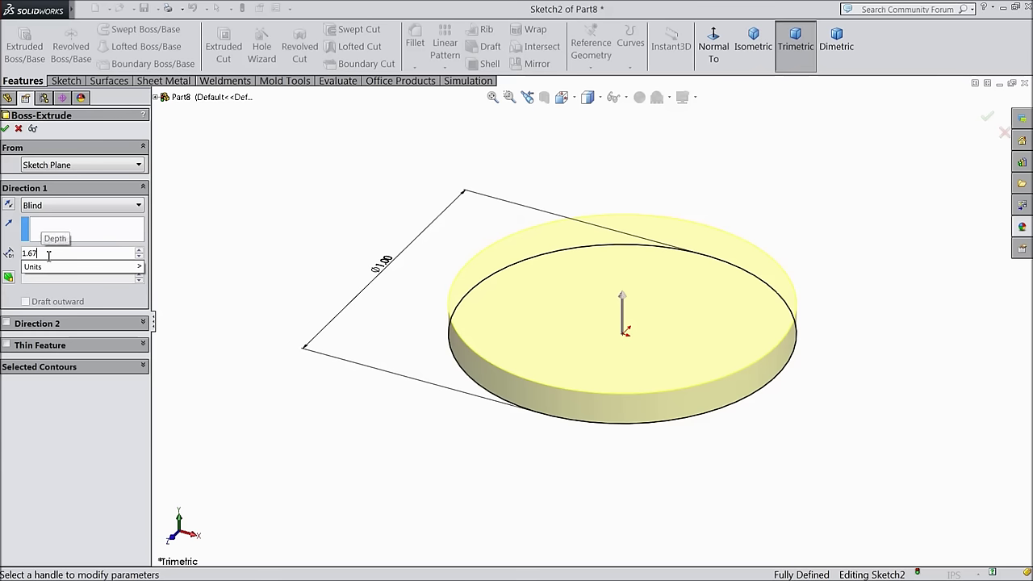
{"action": "type", "text": "08438"}
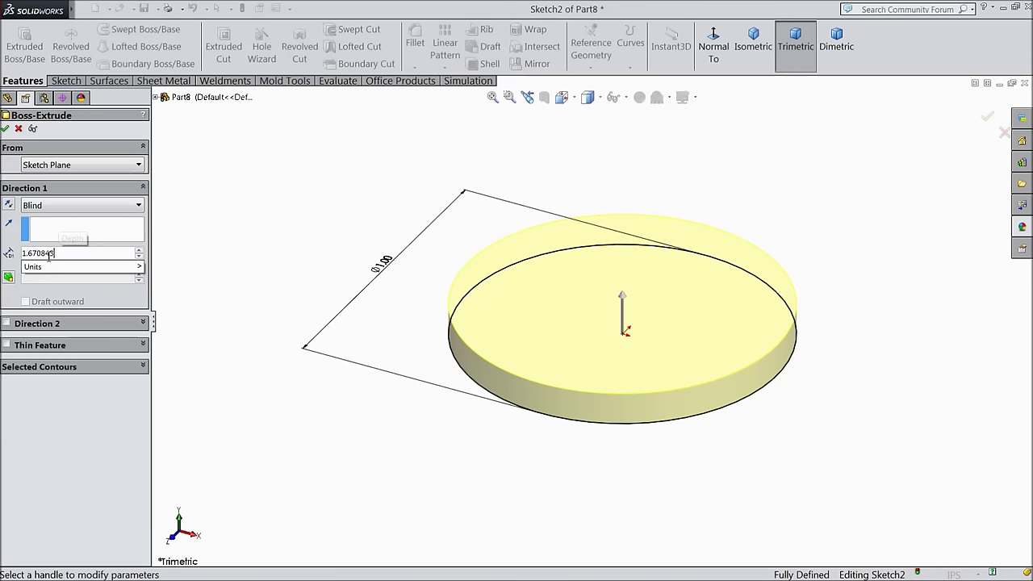
{"action": "mouse_move", "coordinate": [51, 273]}
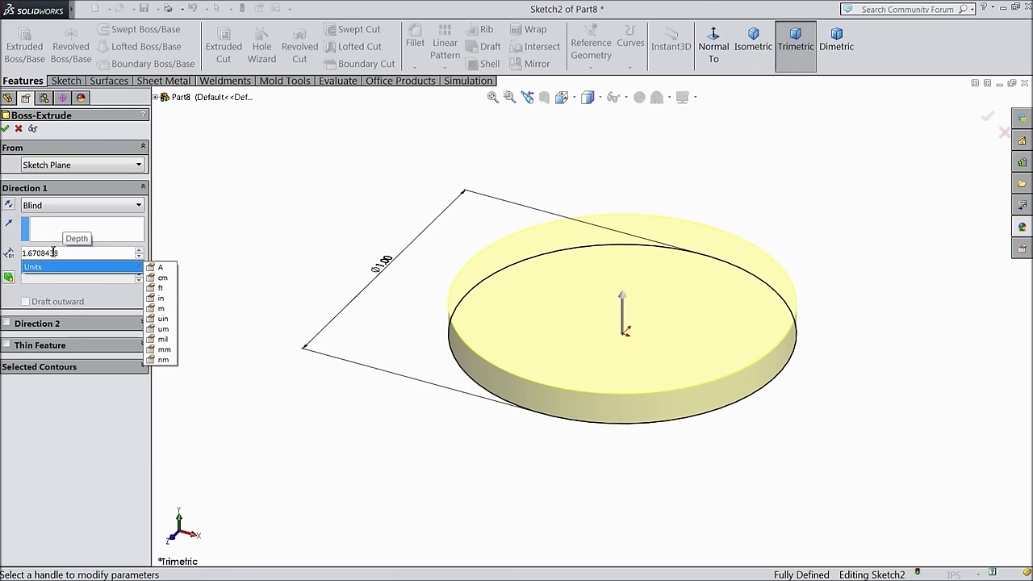
{"action": "key", "text": "Return"}
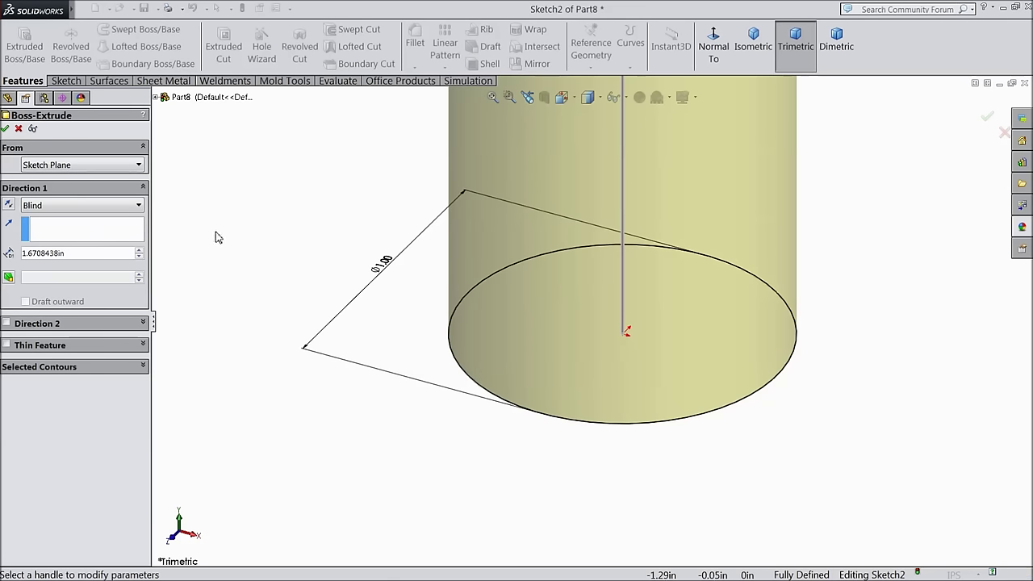
{"action": "key", "text": "z"}
{"action": "key", "text": "z"}
{"action": "scroll", "coordinate": [687, 170], "scroll_direction": "down", "scroll_amount": 2}
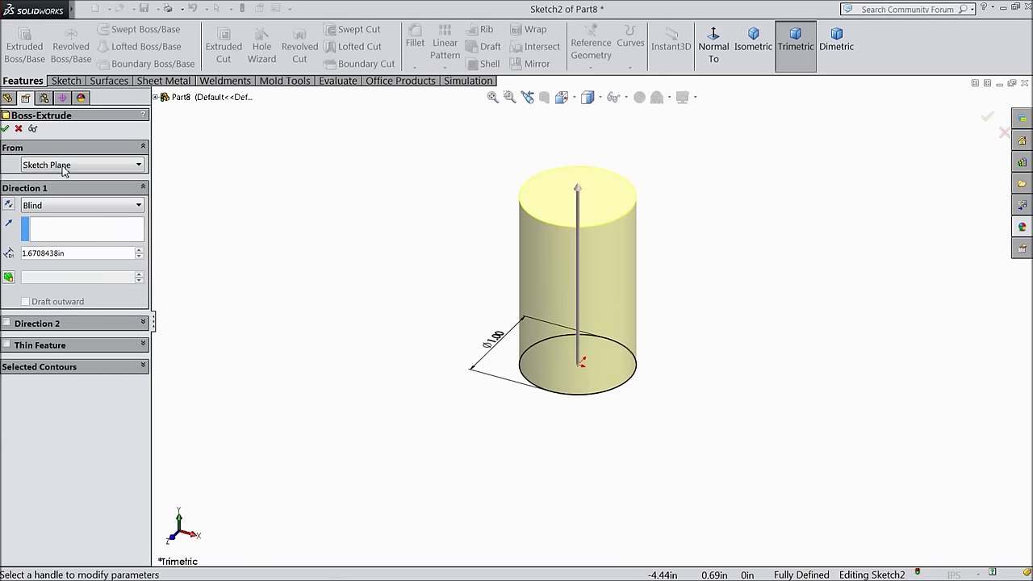
{"action": "left_click", "coordinate": [5, 129]}
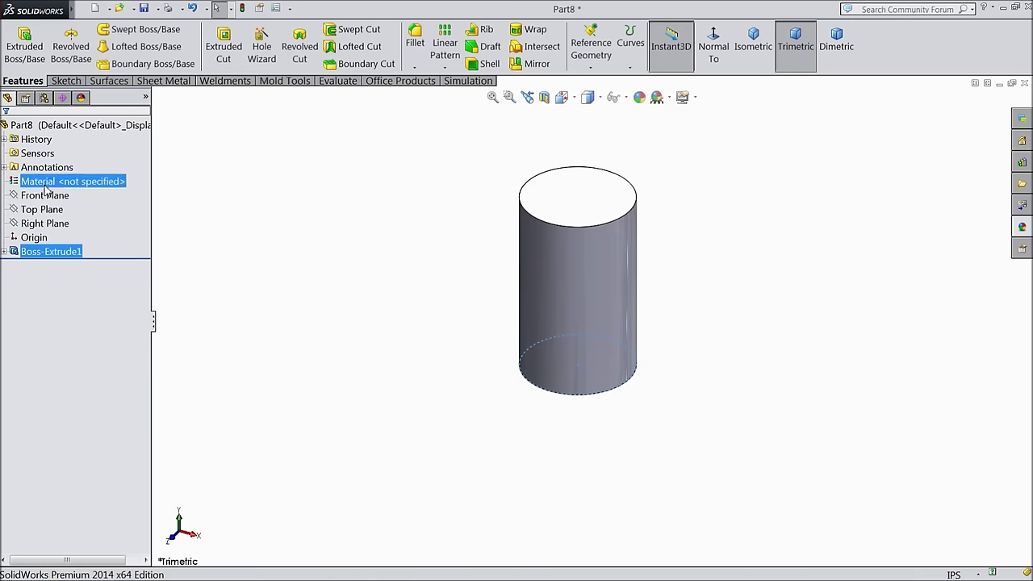
Sketch an origin-centred circle on the cylinder's bottom face with diameter 0.3125*2 (0.625 in)
{"action": "left_click", "coordinate": [352, 353]}
{"action": "middle_click_drag", "start_coordinate": [429, 411], "coordinate": [586, 345]}
{"action": "scroll", "coordinate": [586, 346], "scroll_direction": "down", "scroll_amount": 2}
{"action": "left_click", "coordinate": [563, 321]}
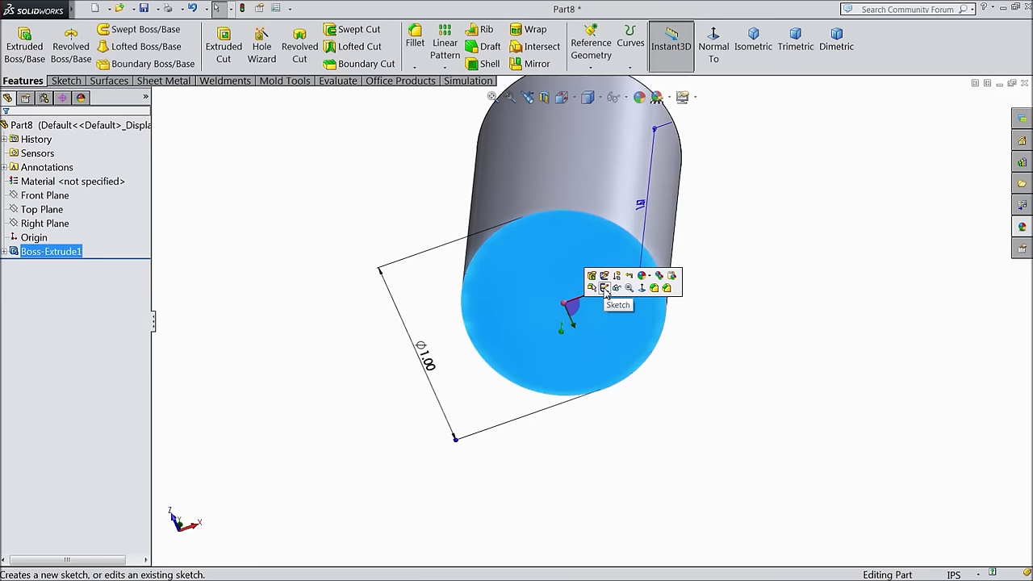
{"action": "left_click", "coordinate": [606, 288]}
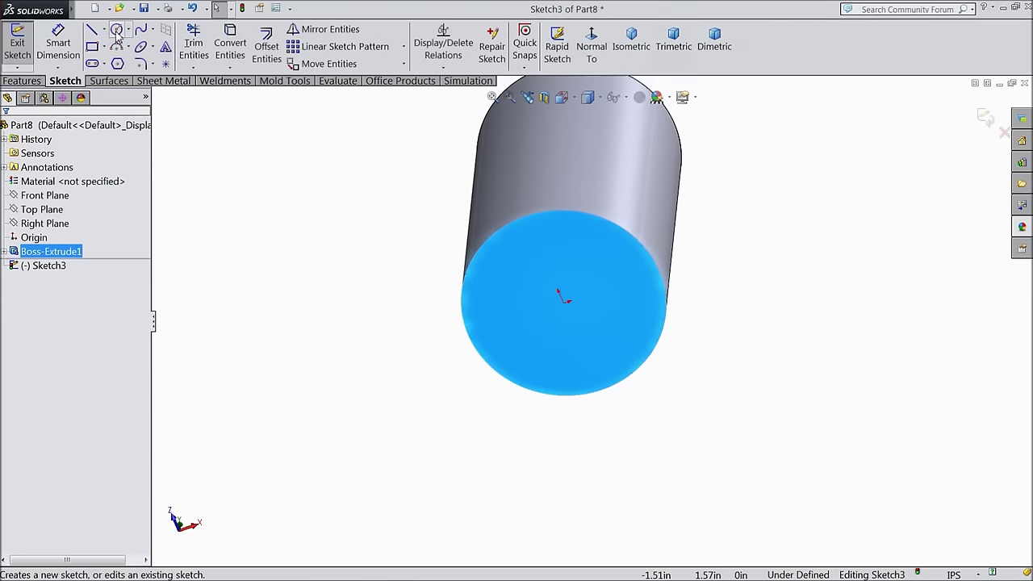
{"action": "left_click", "coordinate": [116, 29]}
{"action": "left_click", "coordinate": [564, 301]}
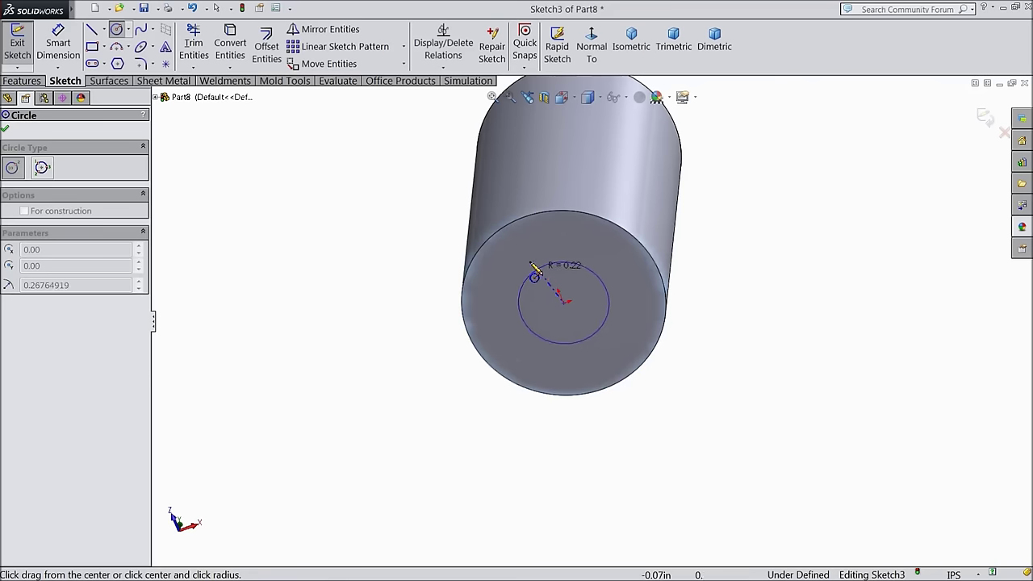
{"action": "left_click", "coordinate": [531, 270]}
{"action": "left_click", "coordinate": [50, 53]}
{"action": "scroll", "coordinate": [576, 282], "scroll_direction": "down", "scroll_amount": 3}
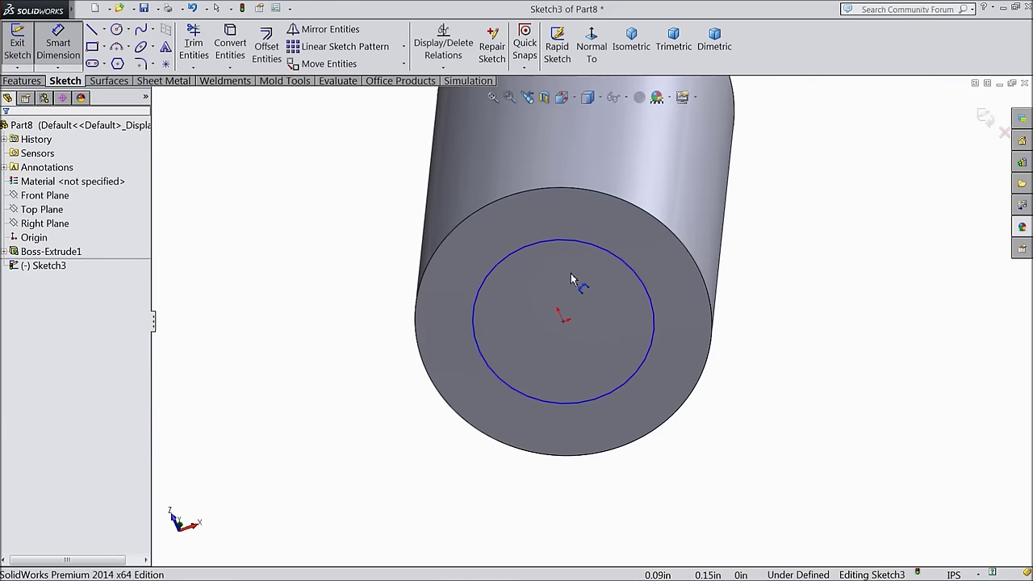
{"action": "left_click", "coordinate": [457, 330]}
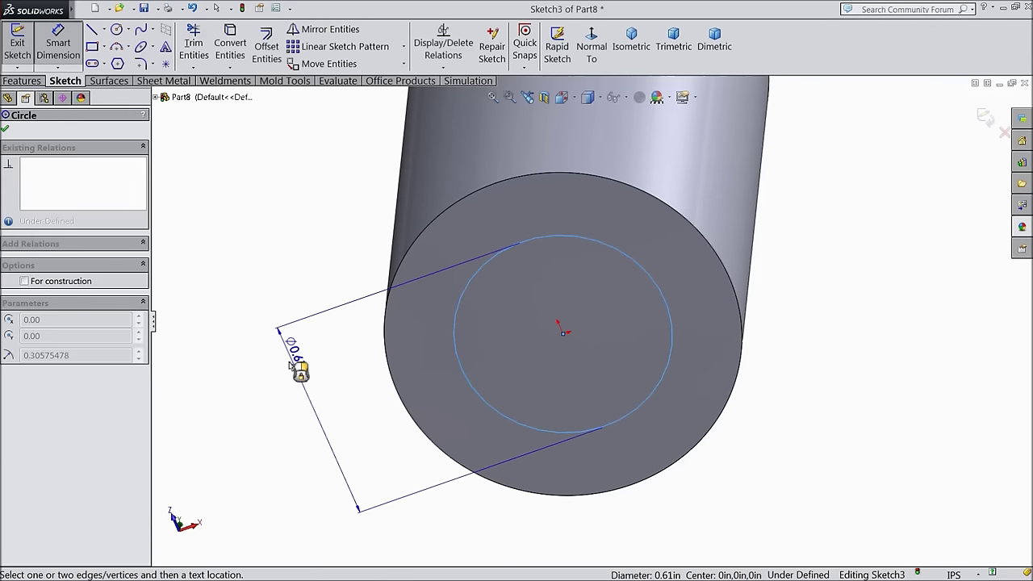
{"action": "left_click", "coordinate": [298, 395]}
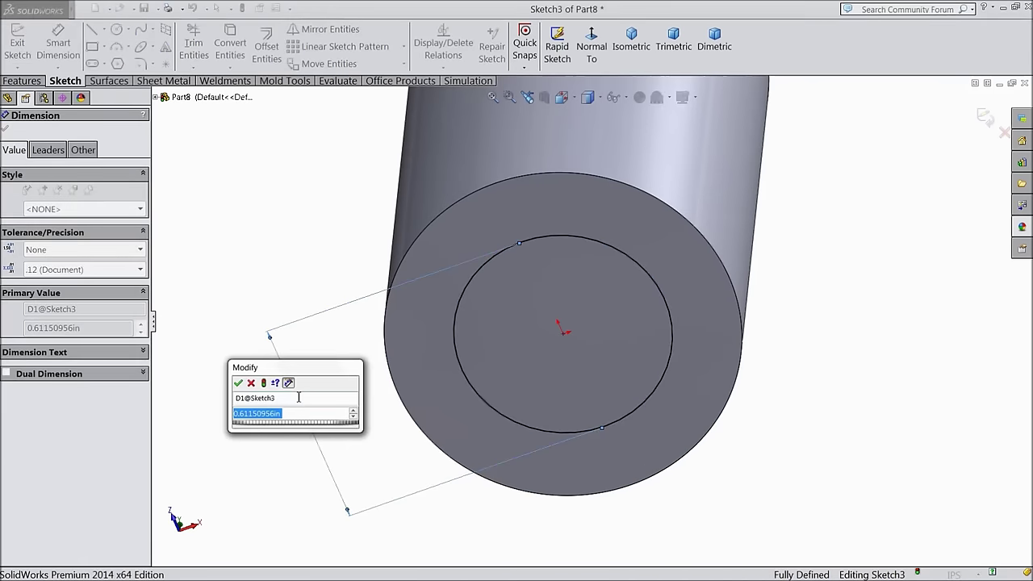
{"action": "type", "text": "0.3125*2"}
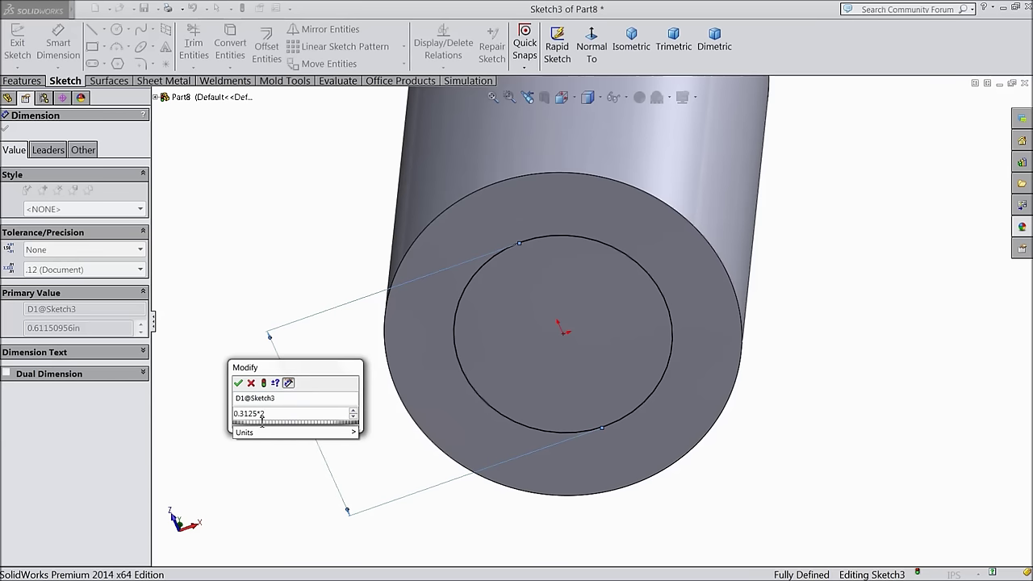
{"action": "left_click", "coordinate": [238, 384]}
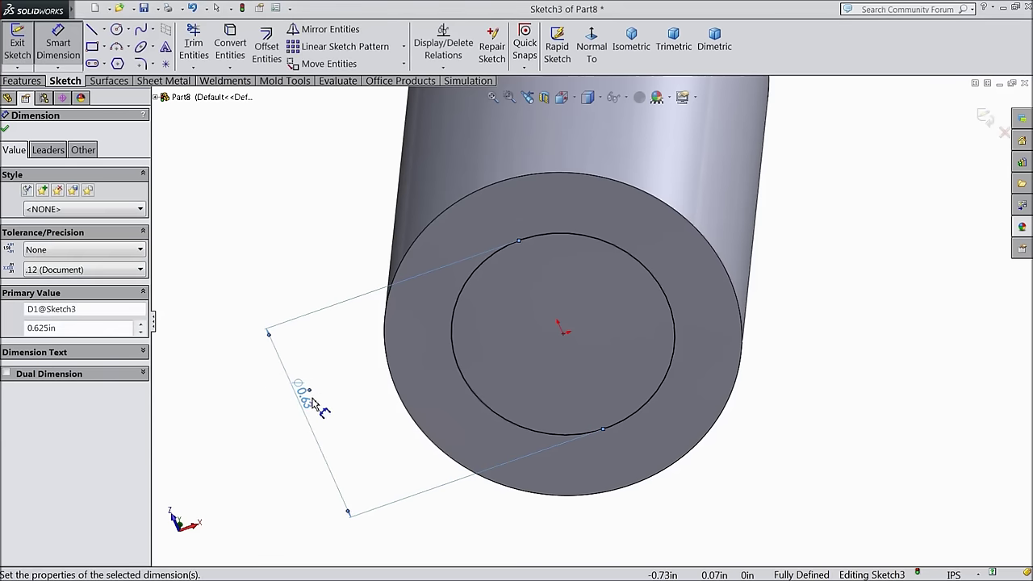
{"action": "left_click", "coordinate": [5, 128]}
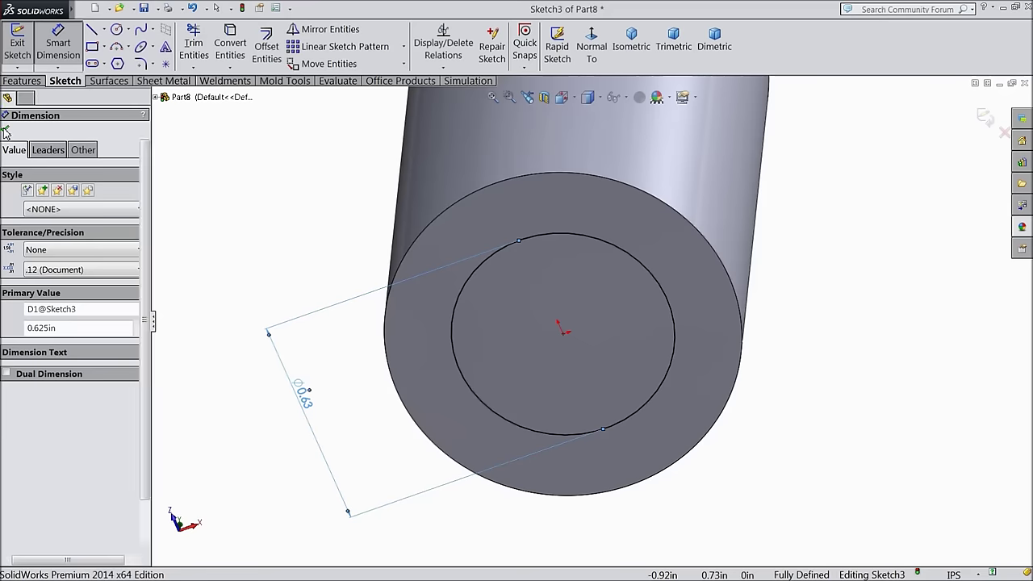
Cut the 0.625 in circle 1.375 in deep into the cylinder to form the bore
{"action": "left_click", "coordinate": [23, 81]}
{"action": "left_click", "coordinate": [224, 48]}
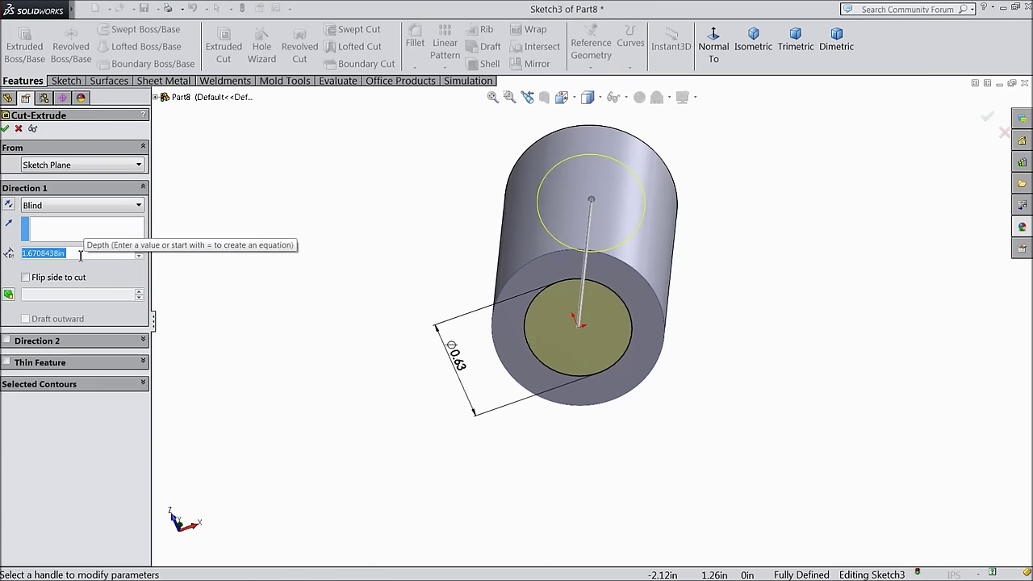
{"action": "type", "text": "1.375"}
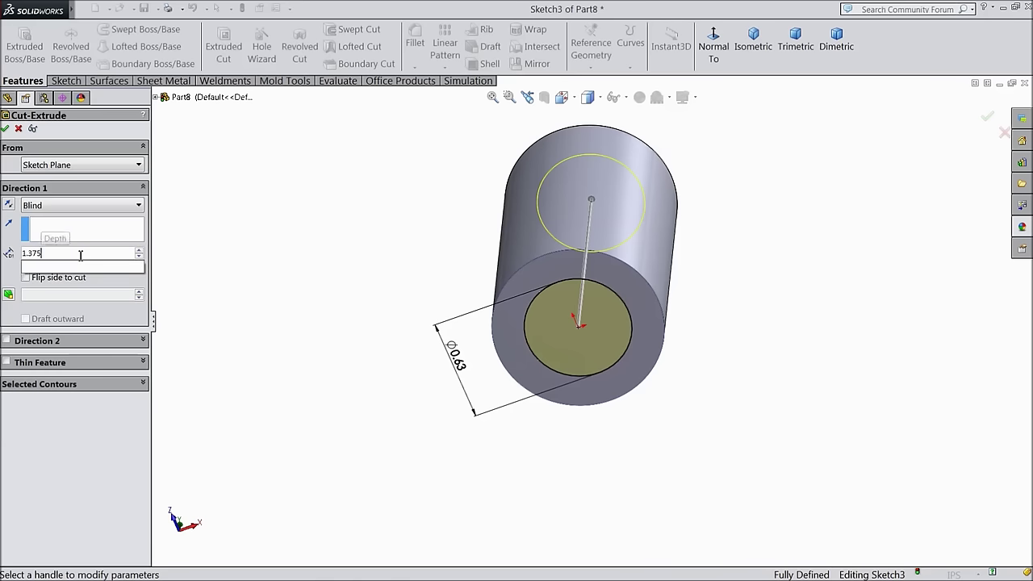
{"action": "key", "text": "Return"}
{"action": "middle_click_drag", "start_coordinate": [316, 229], "coordinate": [306, 334]}
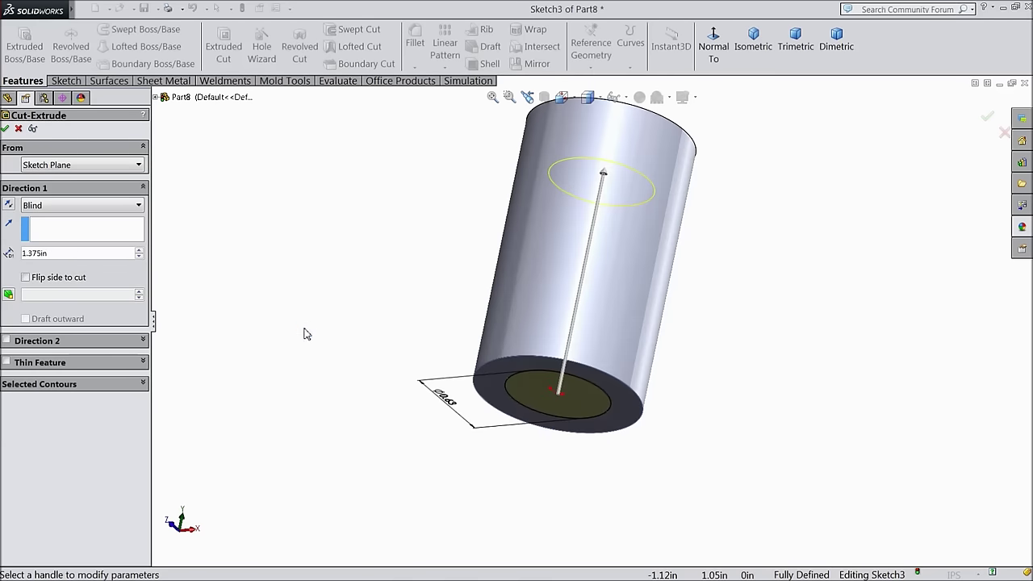
{"action": "left_click", "coordinate": [5, 129]}
{"action": "middle_click_drag", "start_coordinate": [339, 293], "coordinate": [325, 234]}
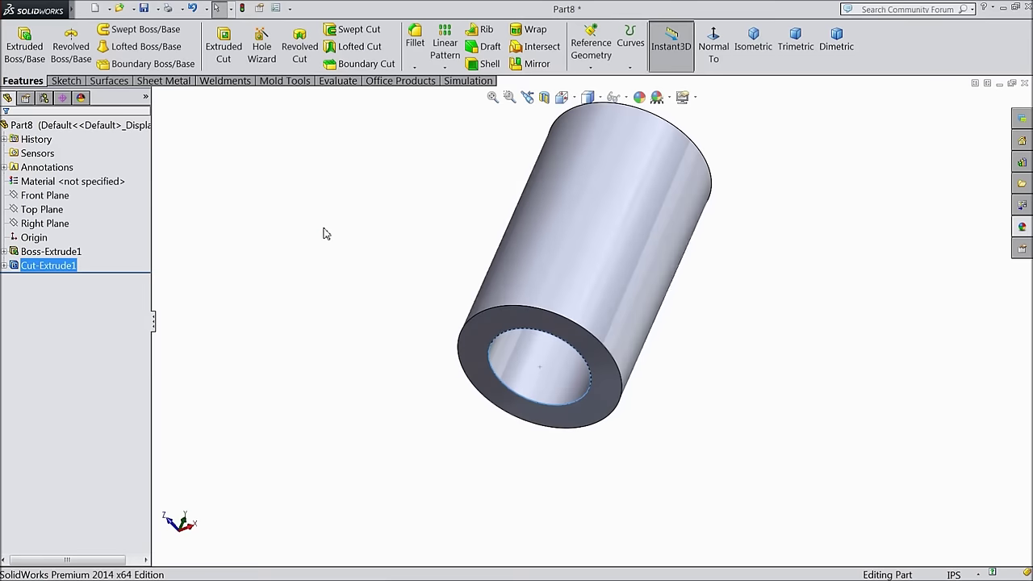
{"action": "left_click", "coordinate": [415, 67]}
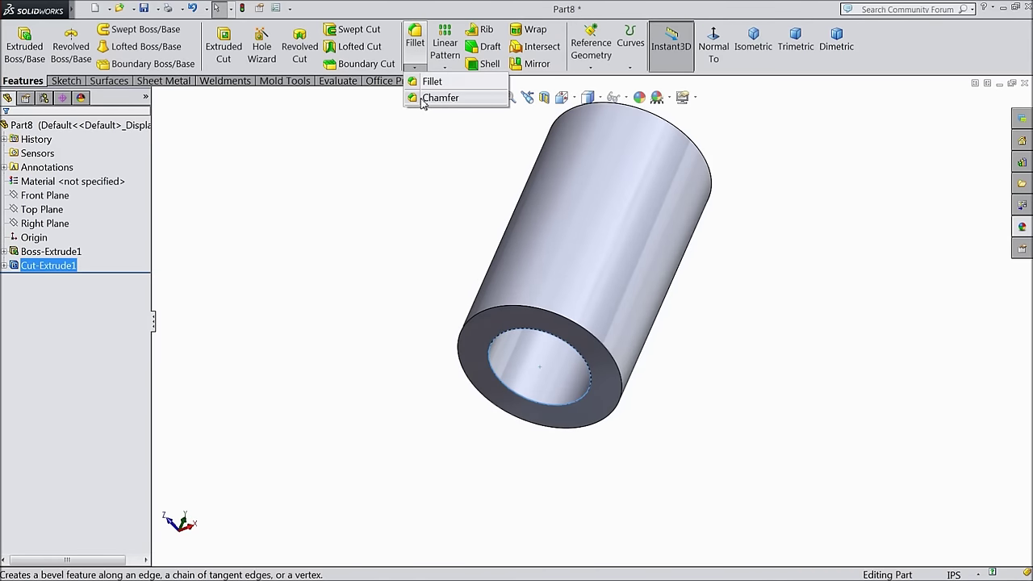
Start a chamfer on the bore's inner edge, first trying a 0.5 in distance
{"action": "left_click", "coordinate": [440, 98]}
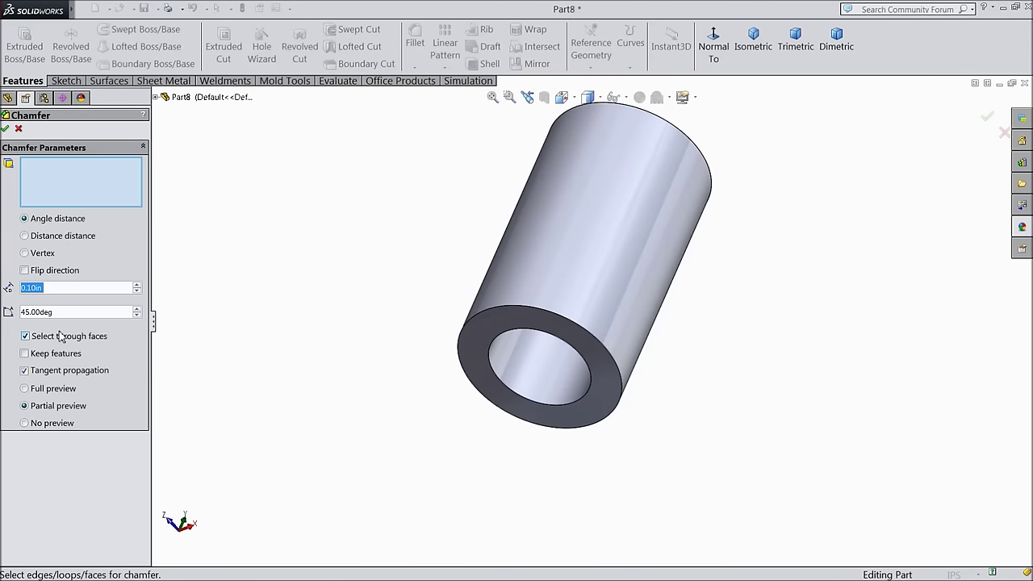
{"action": "left_click", "coordinate": [507, 388]}
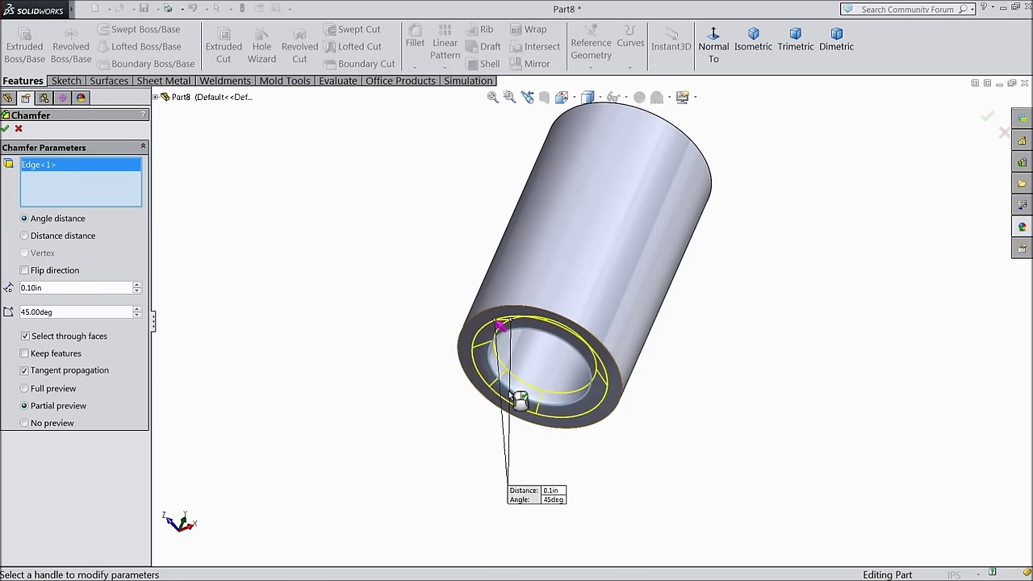
{"action": "left_click", "coordinate": [30, 288]}
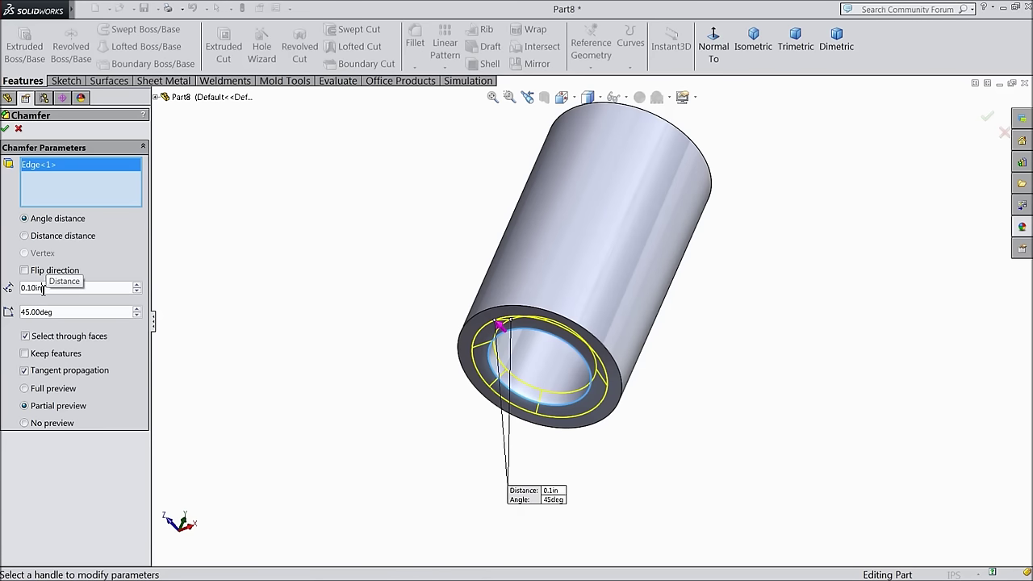
{"action": "left_click_drag", "start_coordinate": [44, 288], "coordinate": [11, 285]}
{"action": "type", "text": "0.5"}
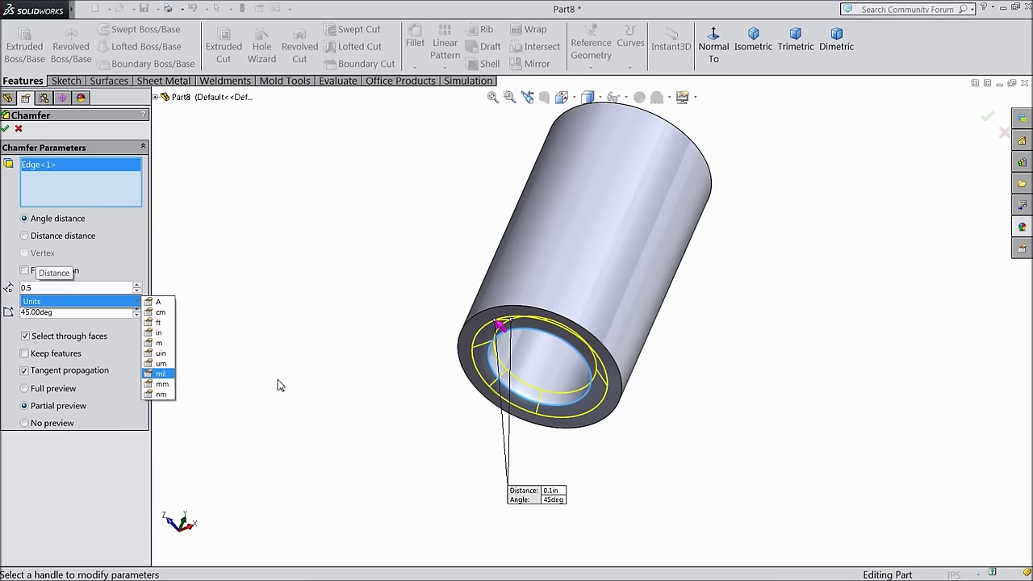
{"action": "key", "text": "Return"}
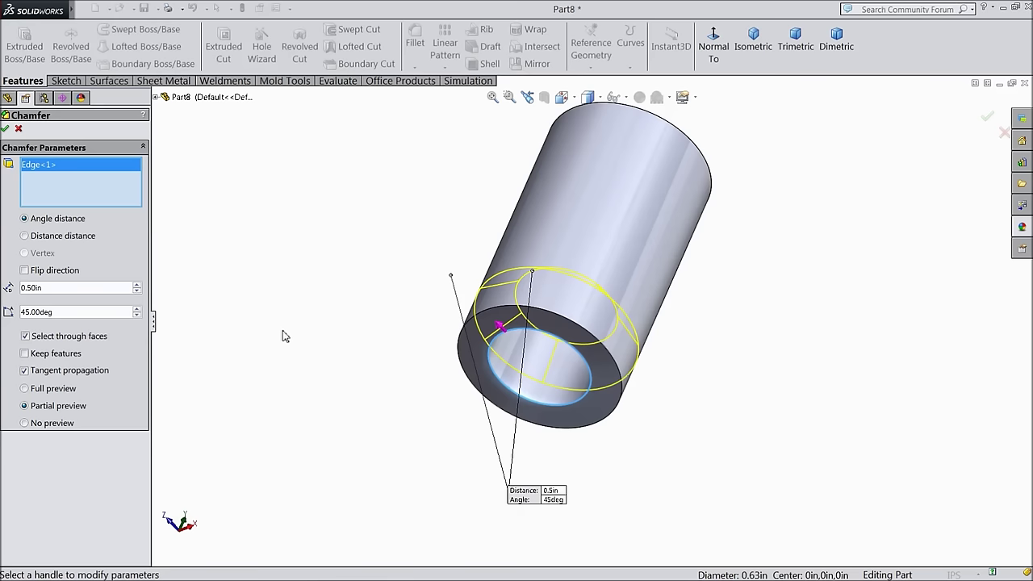
Reduce the chamfer distance through 0.05 and 0.03 to 0.02 in at 45° and apply it
{"action": "middle_click_drag", "start_coordinate": [316, 345], "coordinate": [344, 312]}
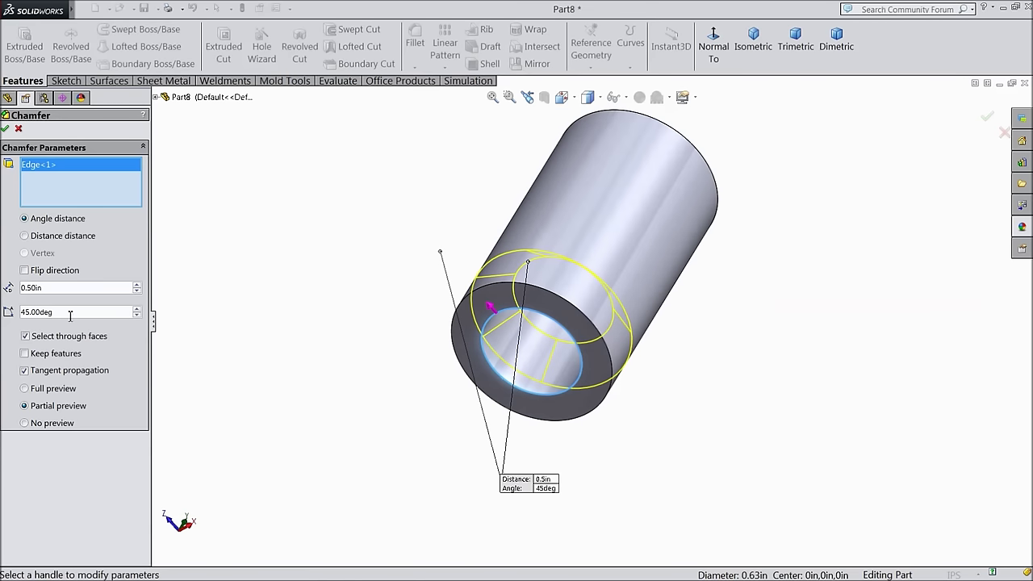
{"action": "type", "text": "0.05"}
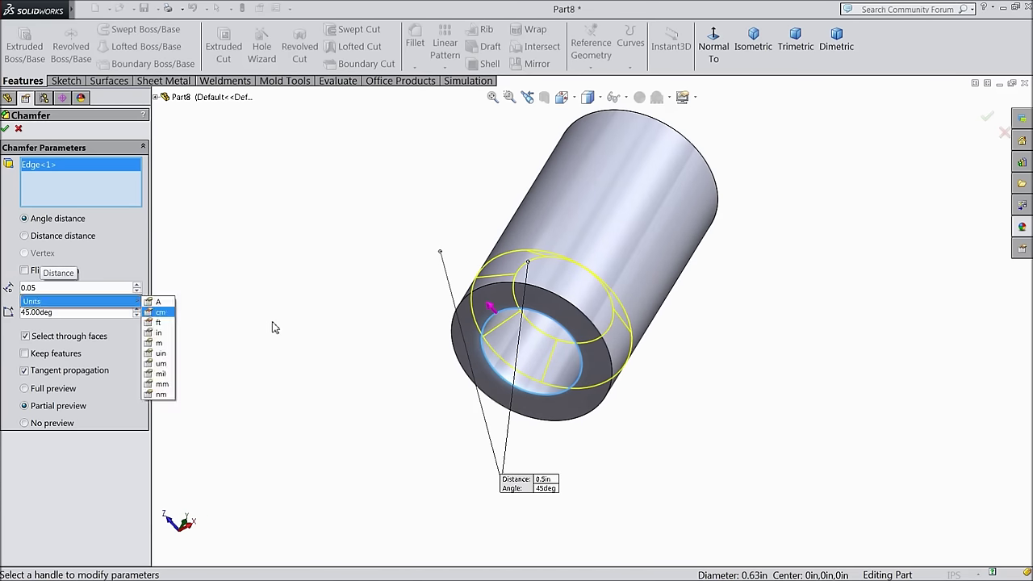
{"action": "key", "text": "Return"}
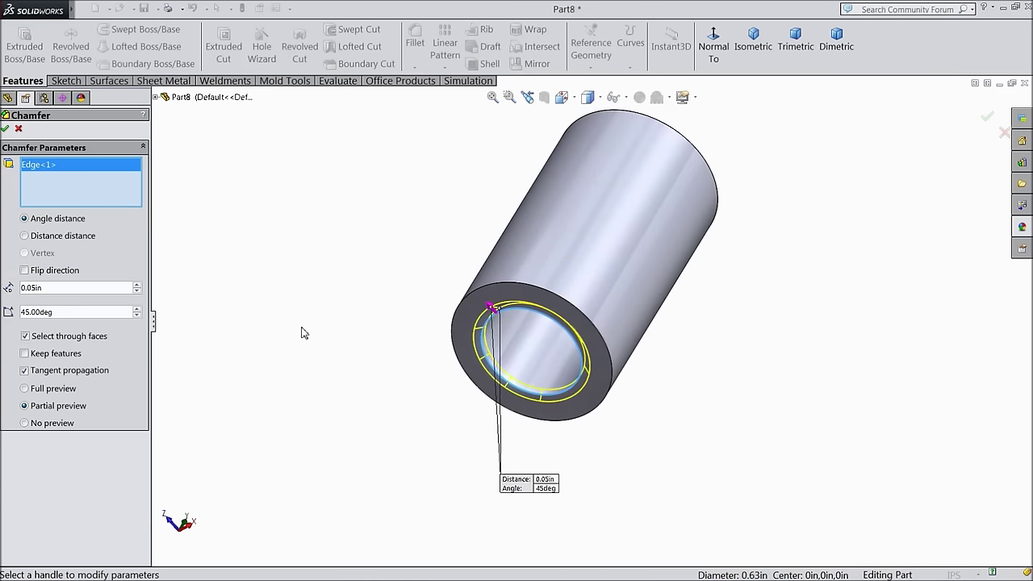
{"action": "type", "text": "0.03"}
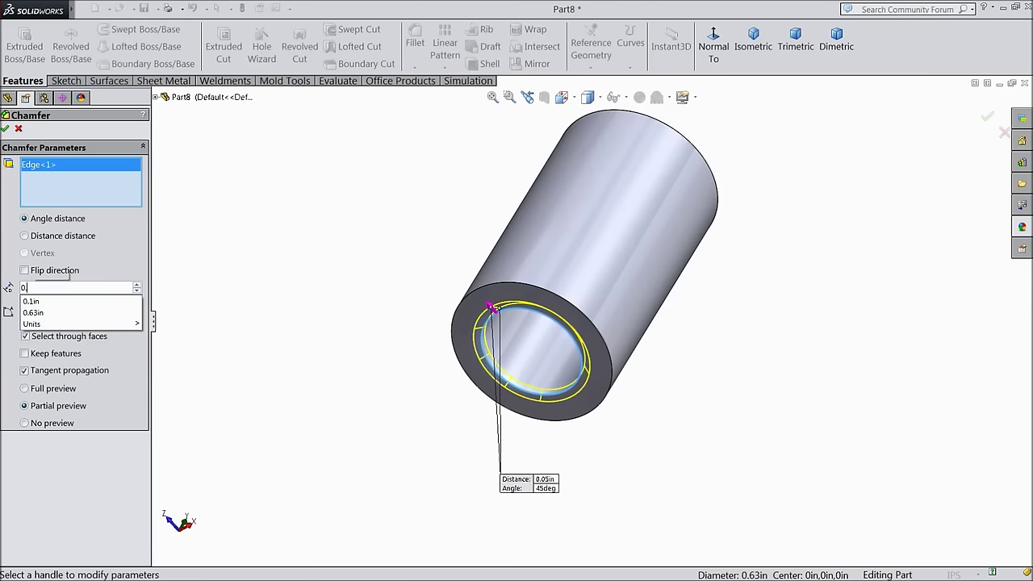
{"action": "key", "text": "Return"}
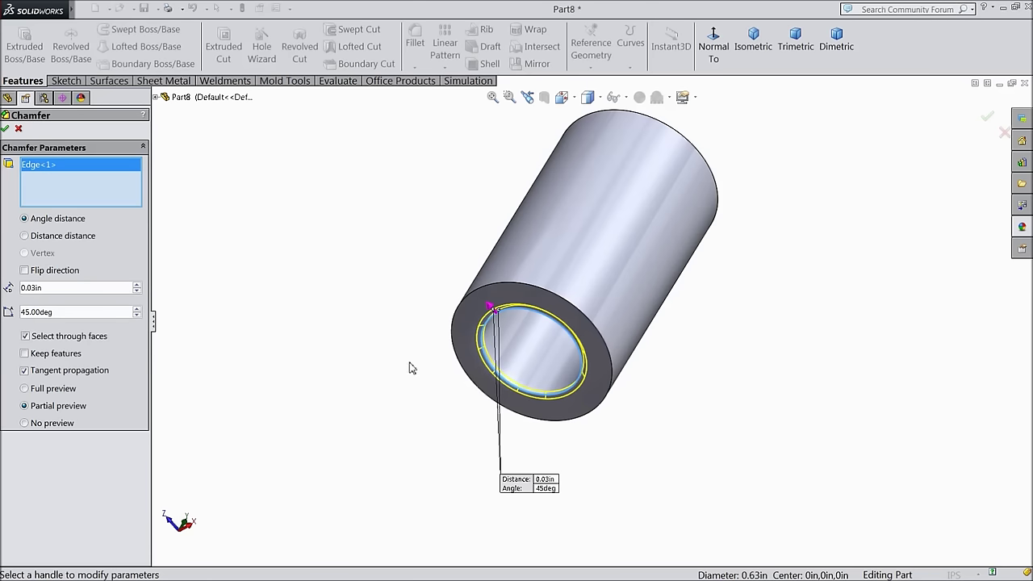
{"action": "scroll", "coordinate": [599, 335], "scroll_direction": "down", "scroll_amount": 3}
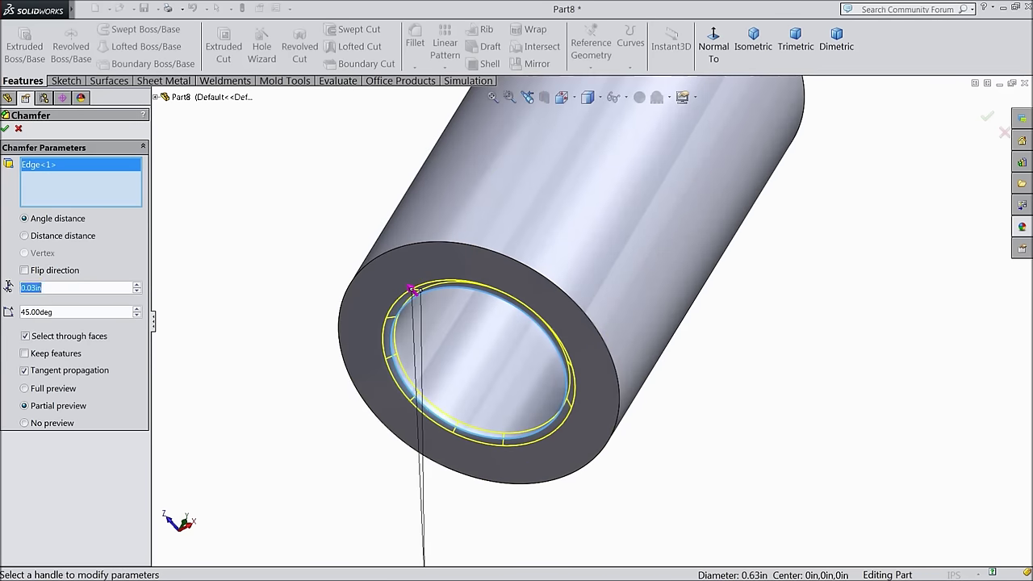
{"action": "type", "text": "0.02"}
{"action": "key", "text": "Return"}
{"action": "left_click", "coordinate": [6, 130]}
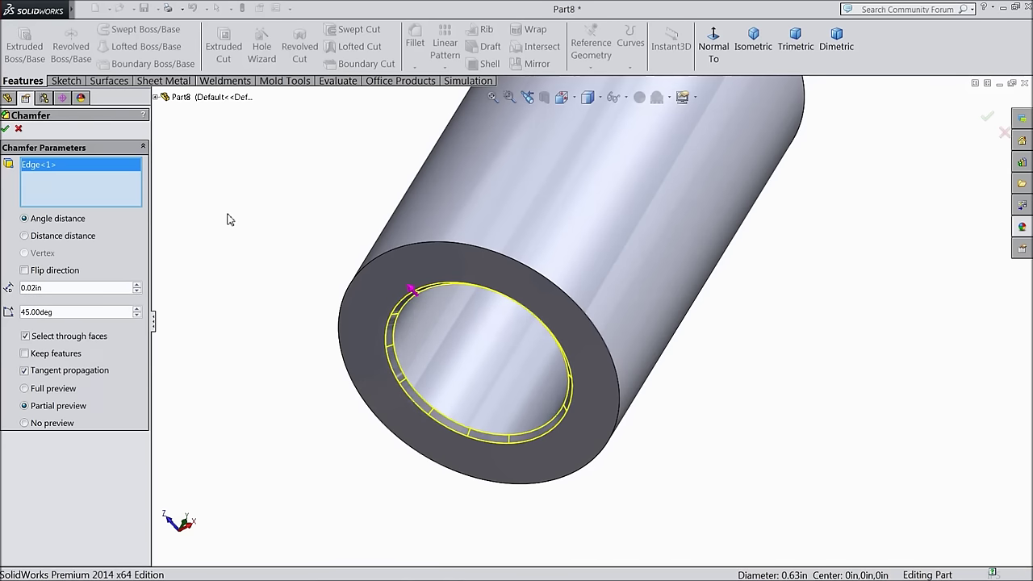
{"action": "key", "text": "f"}
Orbit the tube and display the Top and Right Planes on it
{"action": "middle_click_drag", "start_coordinate": [319, 304], "coordinate": [312, 399]}
{"action": "left_click", "coordinate": [36, 213]}
{"action": "left_click", "coordinate": [36, 225]}
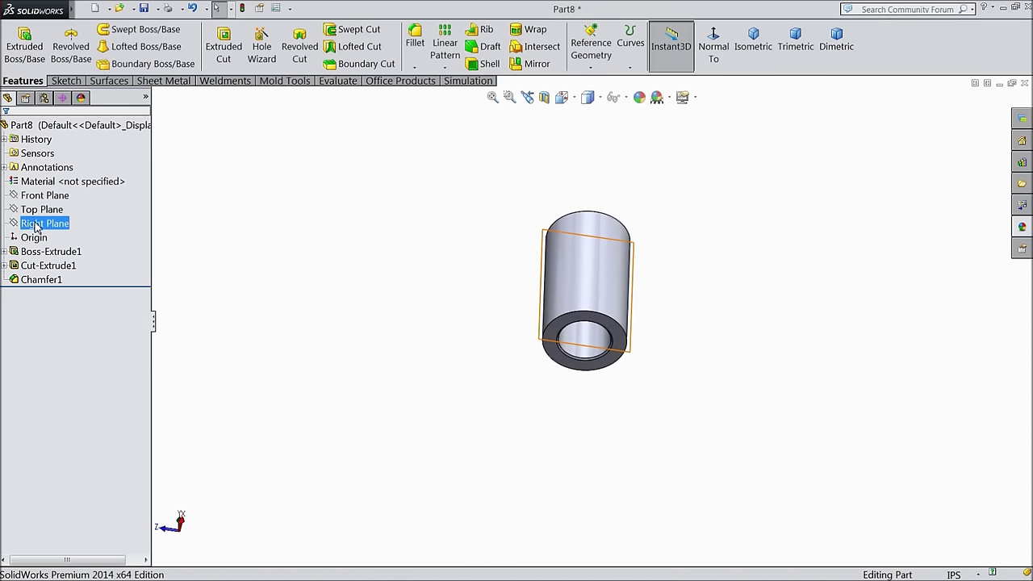
Display the Top, Front and Right Planes to compare their positions on the tube
{"action": "left_click", "coordinate": [37, 212]}
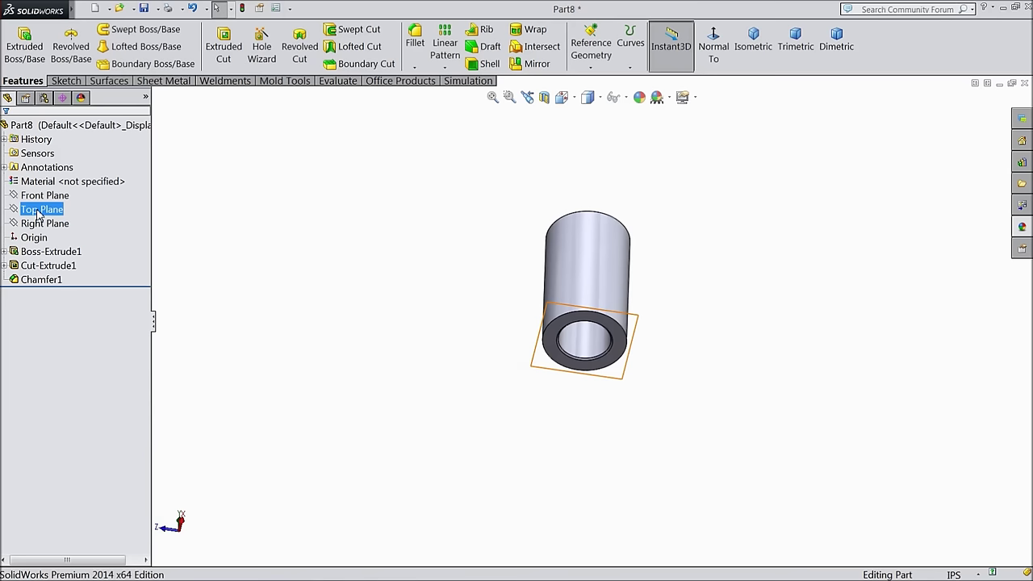
{"action": "left_click", "coordinate": [43, 197]}
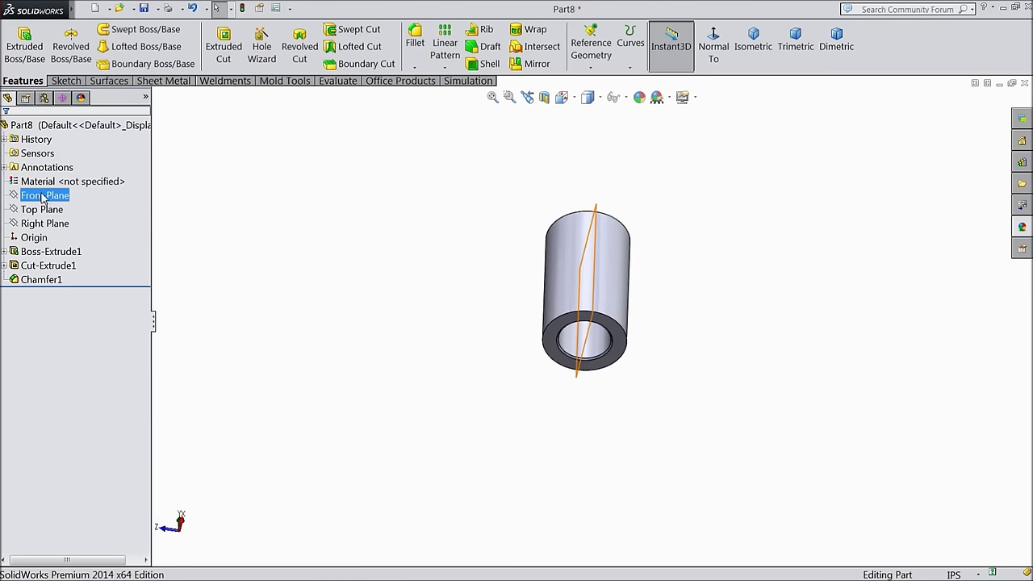
{"action": "left_click", "coordinate": [47, 181]}
{"action": "left_click", "coordinate": [40, 209]}
{"action": "left_click", "coordinate": [38, 225]}
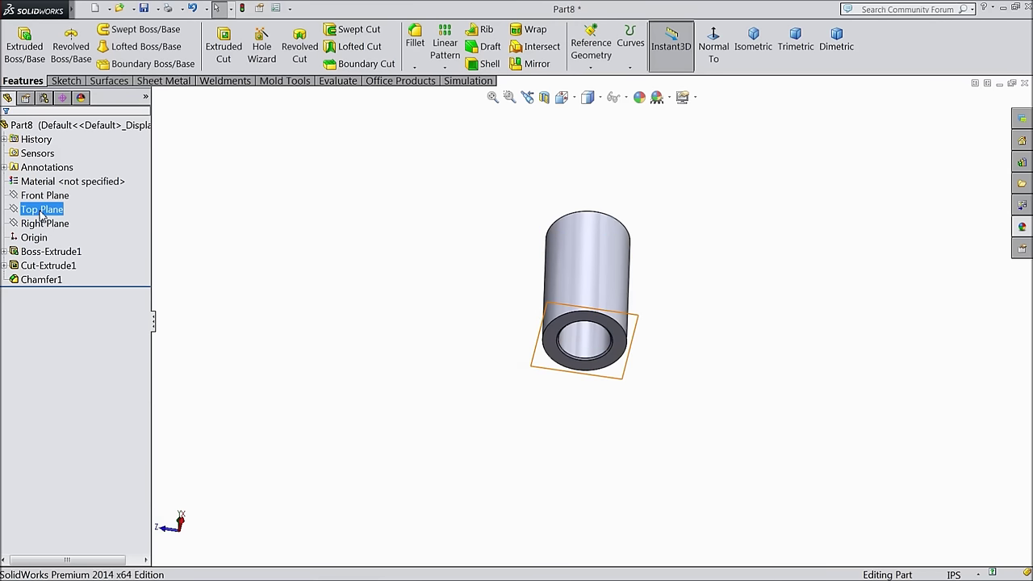
Start a new sketch on the Top Plane with the view normal to it
{"action": "left_click", "coordinate": [41, 209]}
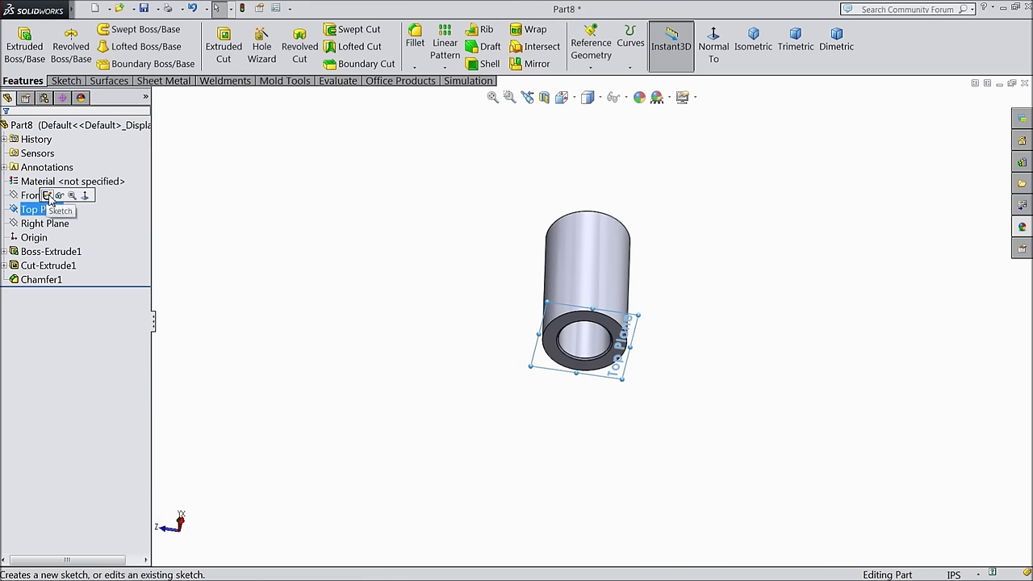
{"action": "left_click", "coordinate": [49, 196]}
{"action": "left_click", "coordinate": [714, 50]}
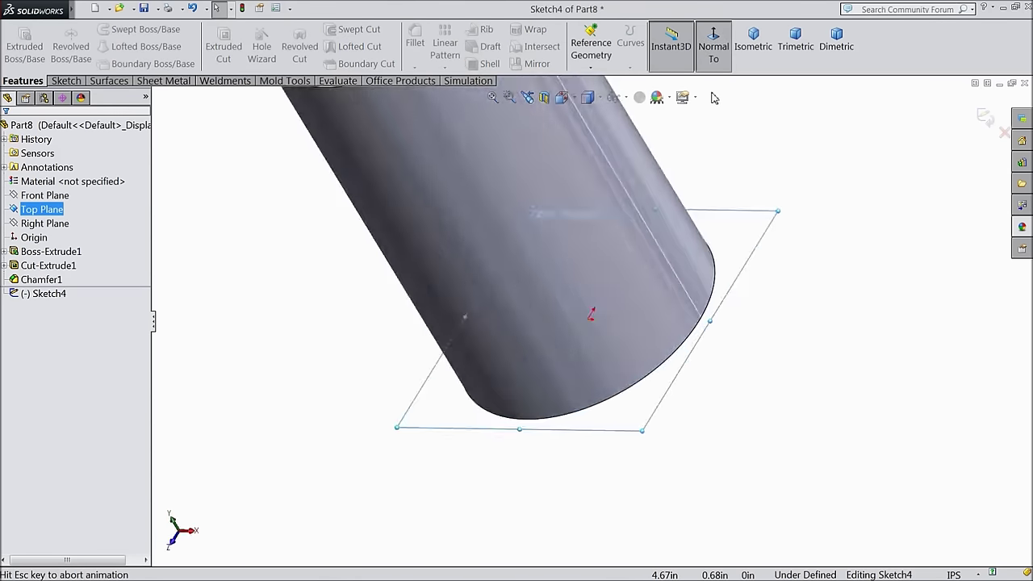
{"action": "scroll", "coordinate": [576, 289], "scroll_direction": "up", "scroll_amount": 3}
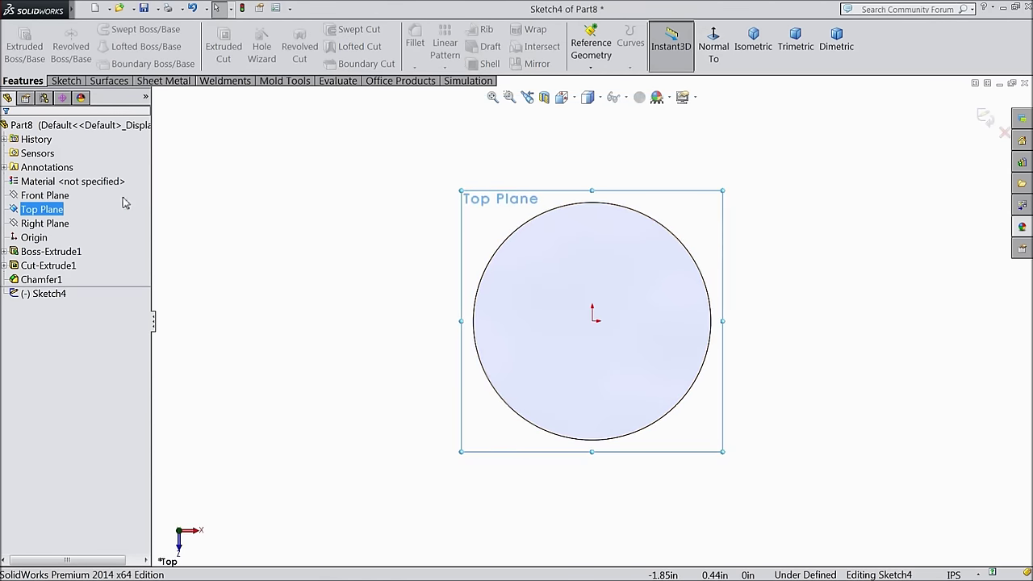
{"action": "left_click", "coordinate": [69, 85]}
Draw a horizontal centerline through the origin across the circle
{"action": "left_click", "coordinate": [104, 29]}
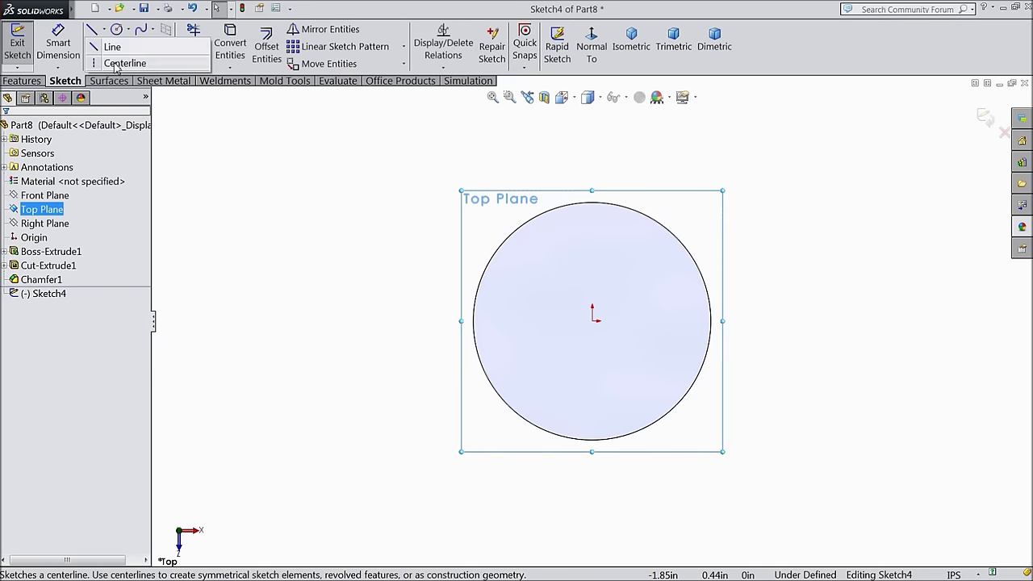
{"action": "left_click", "coordinate": [121, 63]}
{"action": "left_click", "coordinate": [449, 321]}
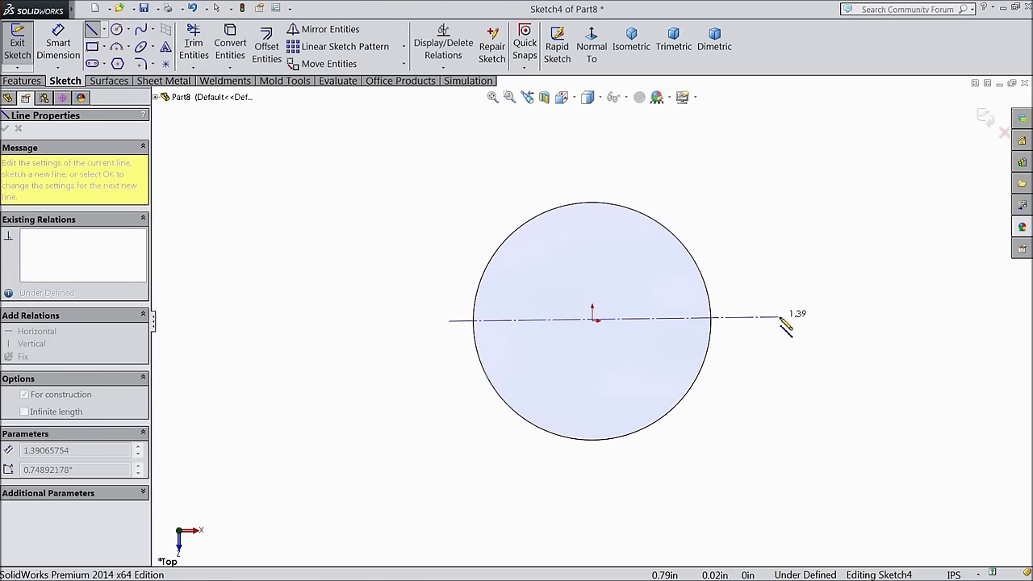
{"action": "left_click", "coordinate": [780, 320]}
{"action": "right_click", "coordinate": [781, 323]}
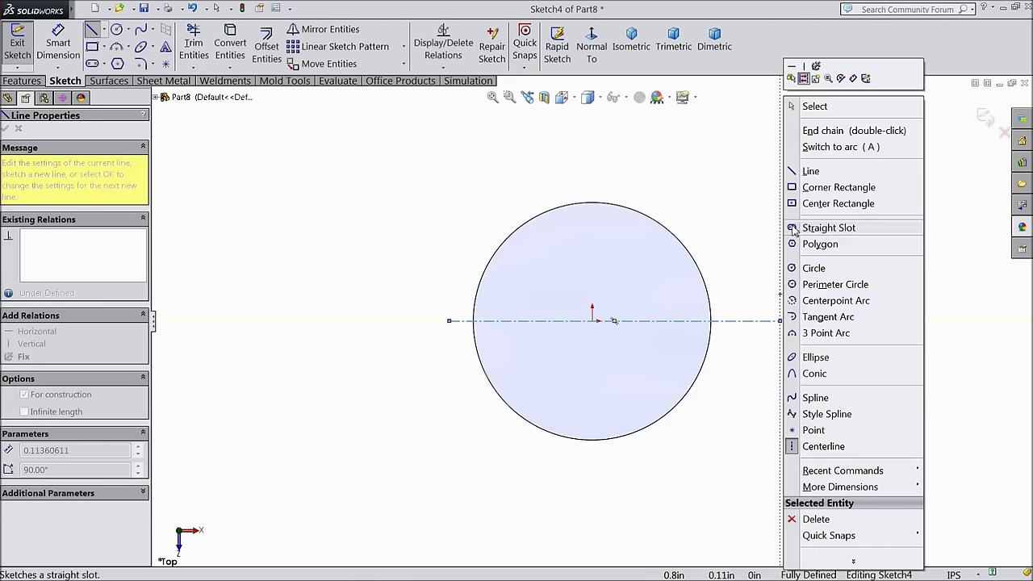
{"action": "left_click", "coordinate": [811, 107]}
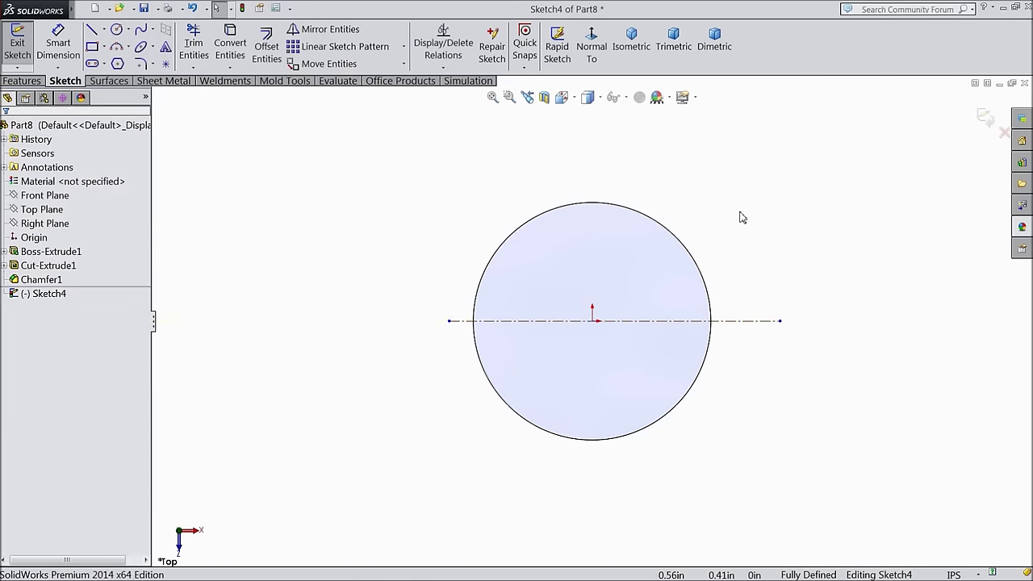
Draw a vertical centerline from the origin up past the circle
{"action": "left_click", "coordinate": [104, 30]}
{"action": "left_click", "coordinate": [113, 64]}
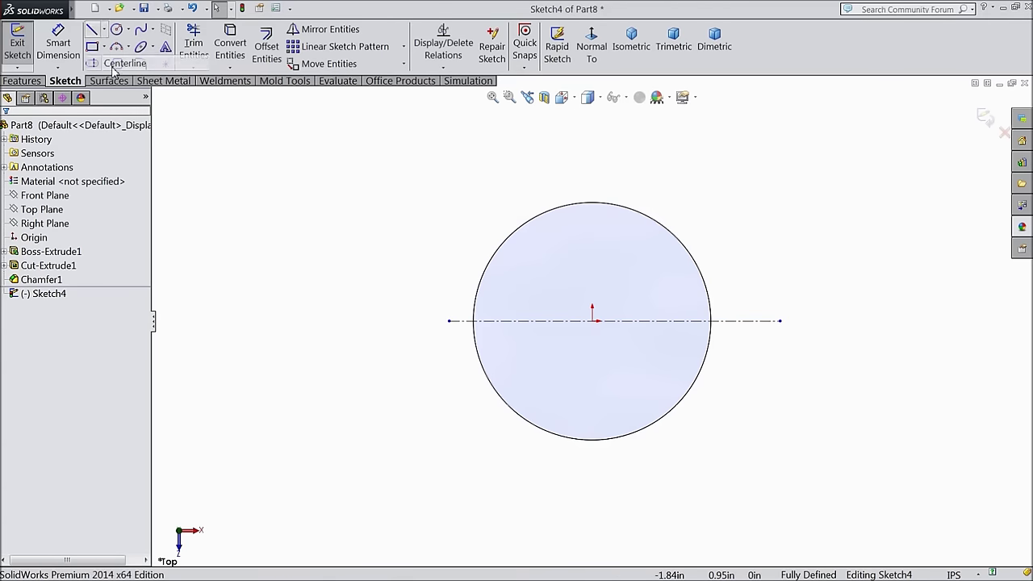
{"action": "left_click", "coordinate": [591, 320]}
{"action": "left_click", "coordinate": [593, 153]}
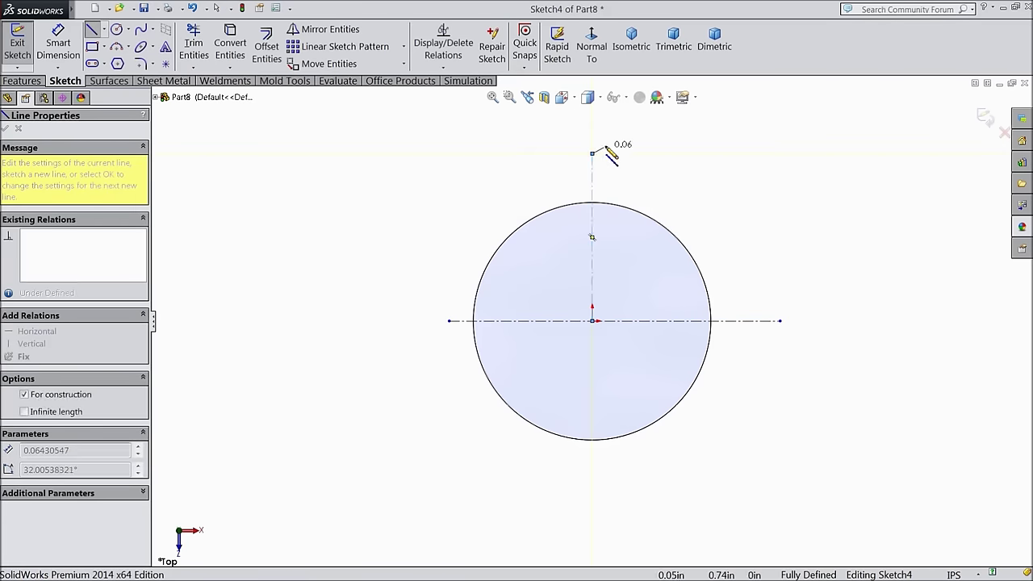
{"action": "right_click", "coordinate": [599, 146]}
{"action": "left_click", "coordinate": [627, 138]}
{"action": "key", "text": "Escape"}
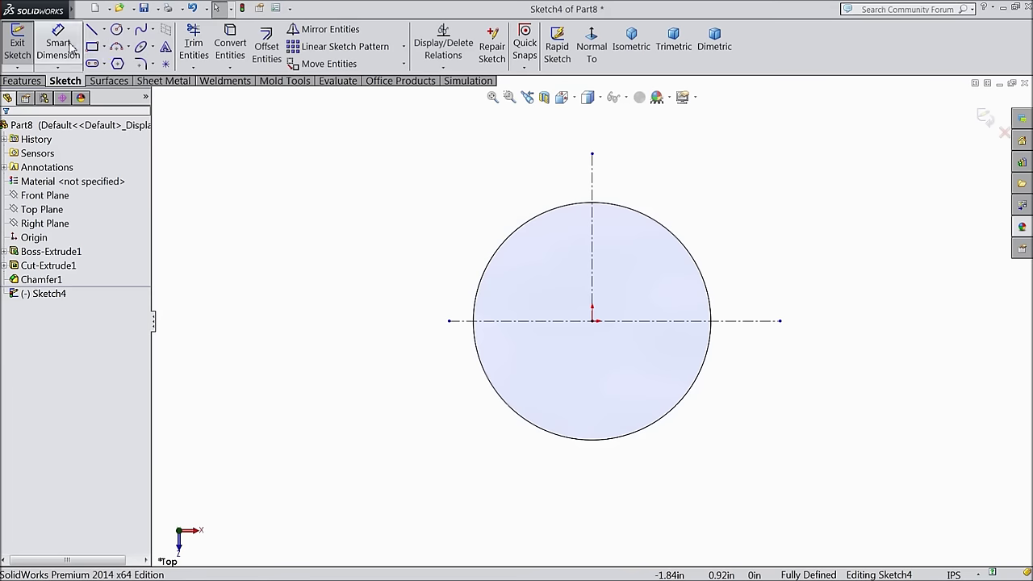
{"action": "left_click", "coordinate": [92, 46]}
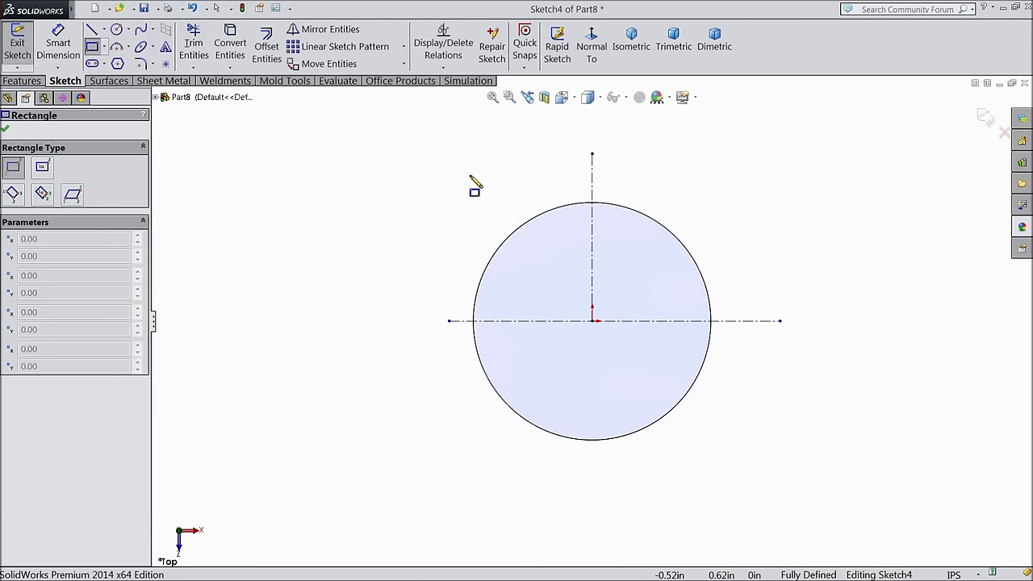
Draw a thin rectangle above the circle and dimension its width to 0.88 in
{"action": "left_click", "coordinate": [730, 197]}
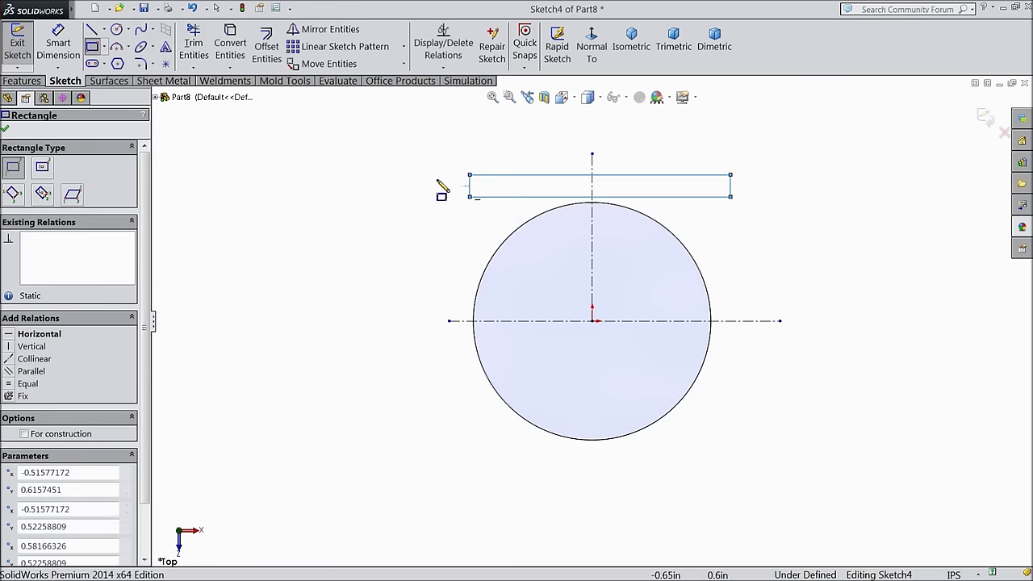
{"action": "left_click", "coordinate": [59, 47]}
{"action": "left_click", "coordinate": [592, 174]}
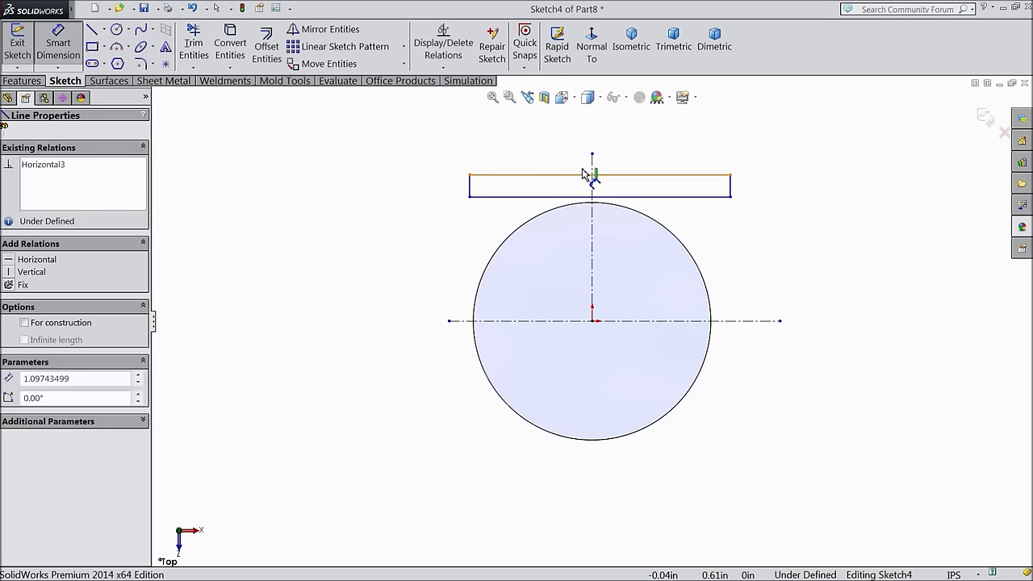
{"action": "left_click", "coordinate": [580, 145]}
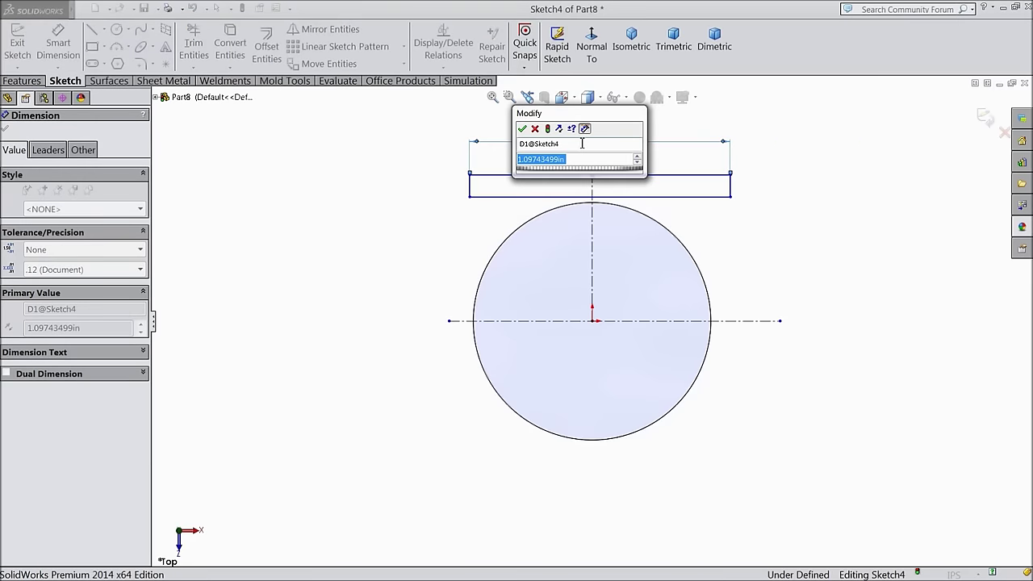
{"action": "type", "text": "0.875"}
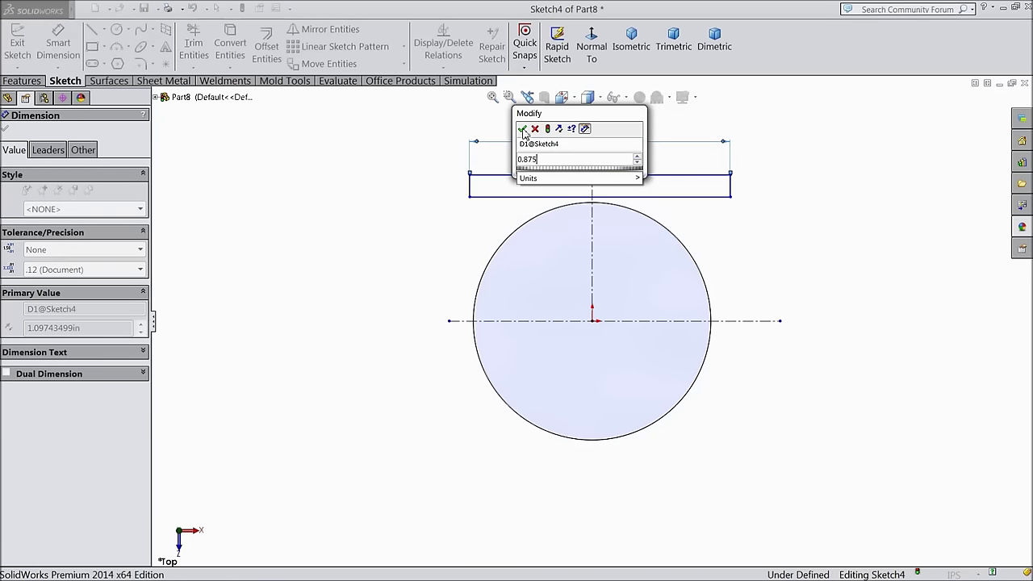
{"action": "left_click", "coordinate": [522, 130]}
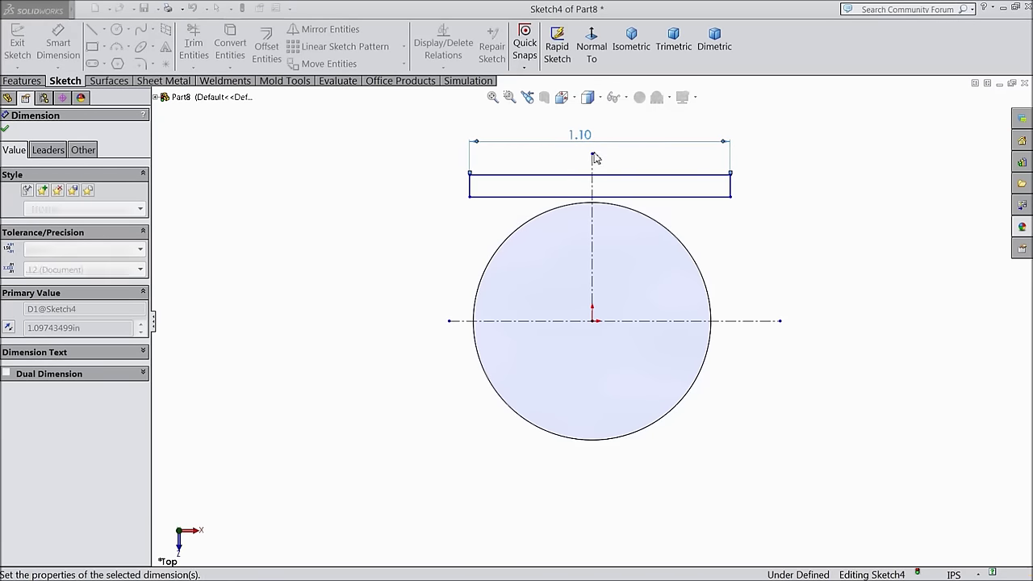
Dimension the rectangle 0.0625 in tall and 0.4375 in from the horizontal centerline
{"action": "left_click", "coordinate": [681, 191]}
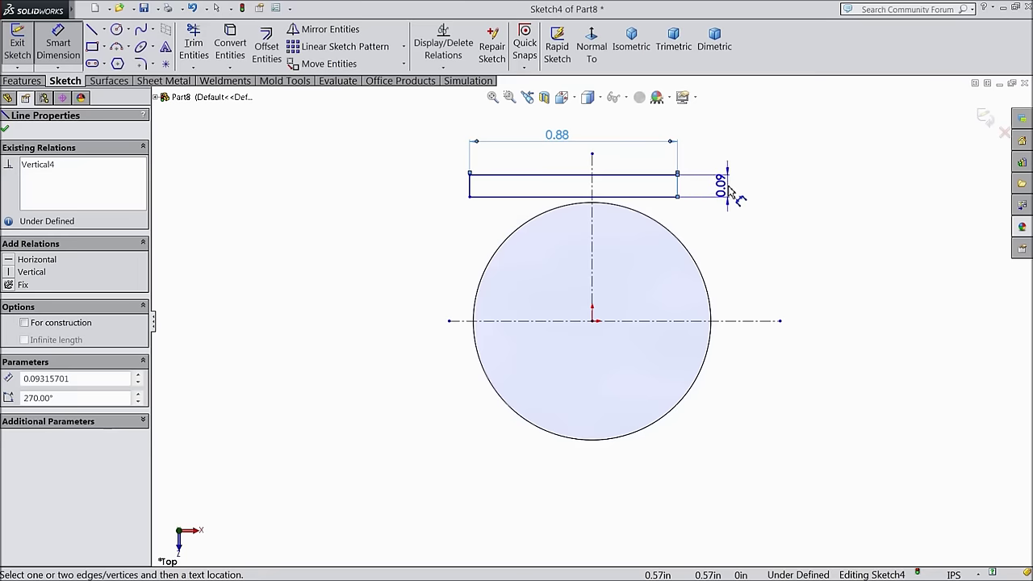
{"action": "left_click", "coordinate": [736, 189]}
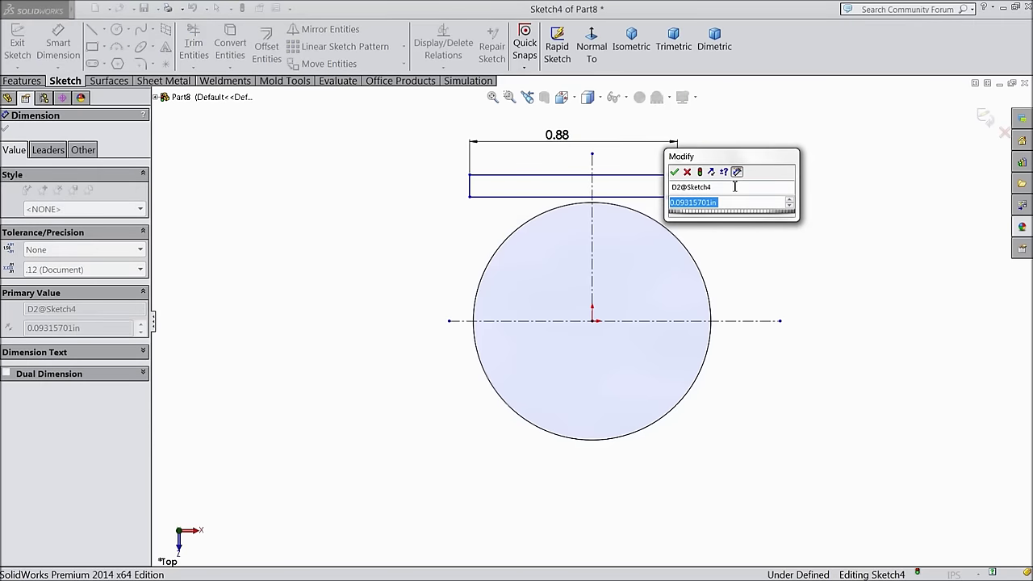
{"action": "type", "text": "0.0625"}
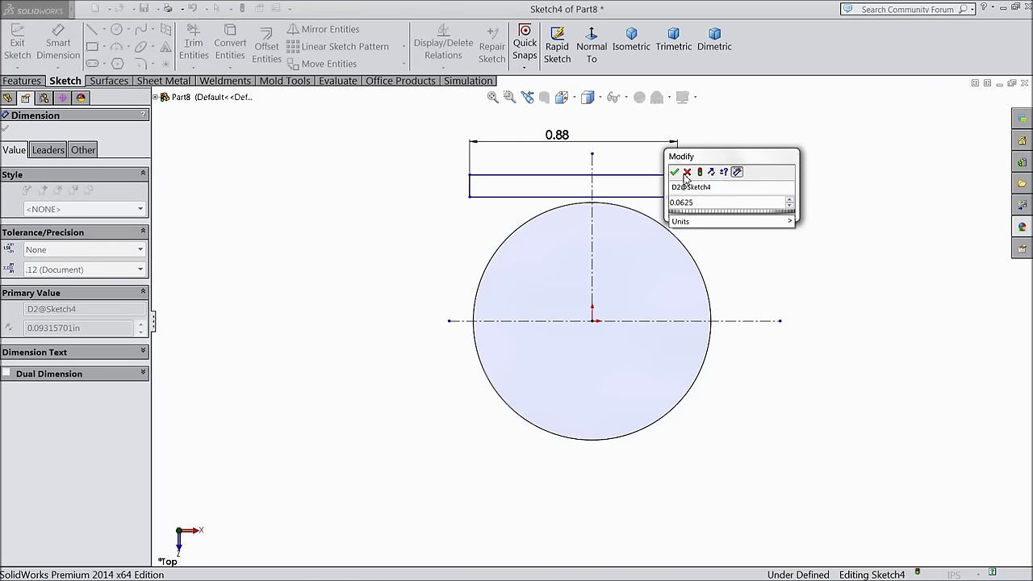
{"action": "key", "text": "Return"}
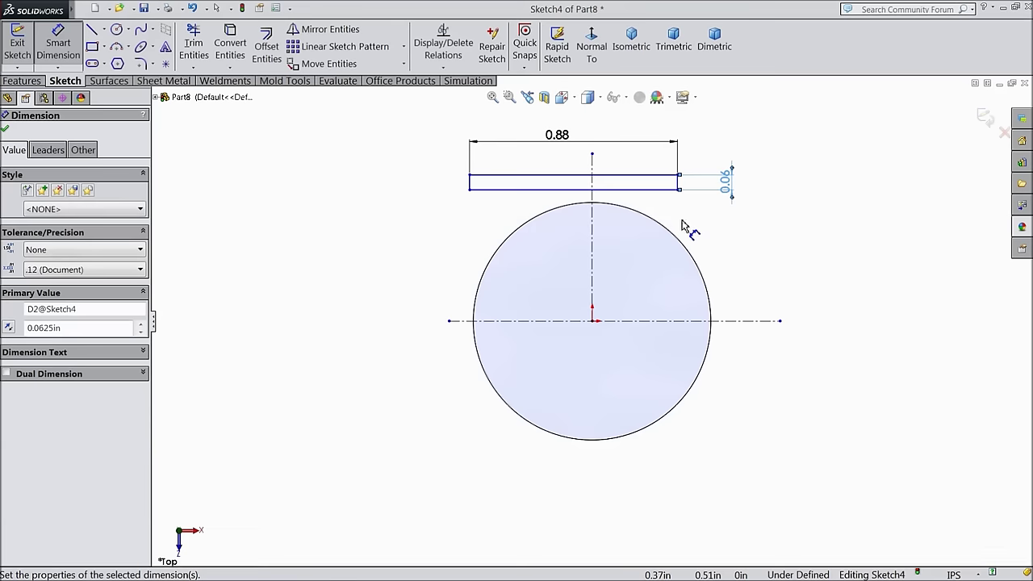
{"action": "left_click", "coordinate": [535, 194]}
{"action": "left_click", "coordinate": [496, 322]}
{"action": "left_click", "coordinate": [387, 276]}
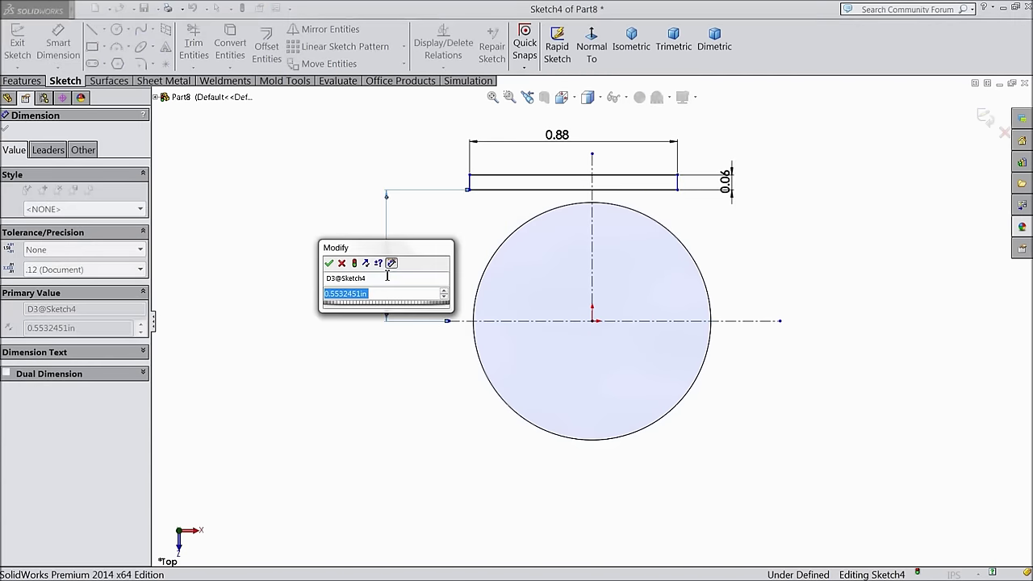
{"action": "type", "text": "0.4375"}
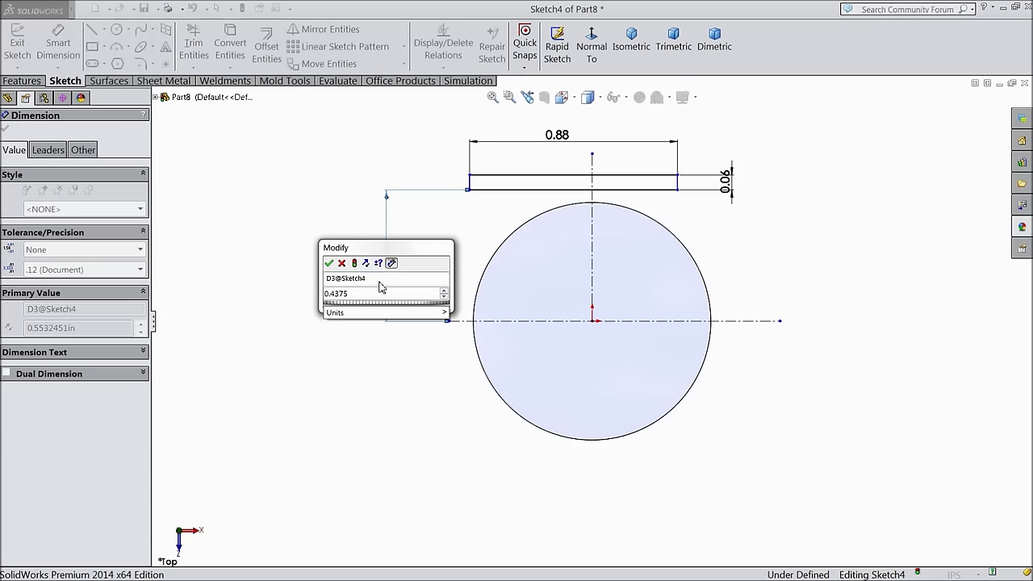
{"action": "left_click", "coordinate": [329, 263]}
{"action": "scroll", "coordinate": [565, 260], "scroll_direction": "down", "scroll_amount": 1}
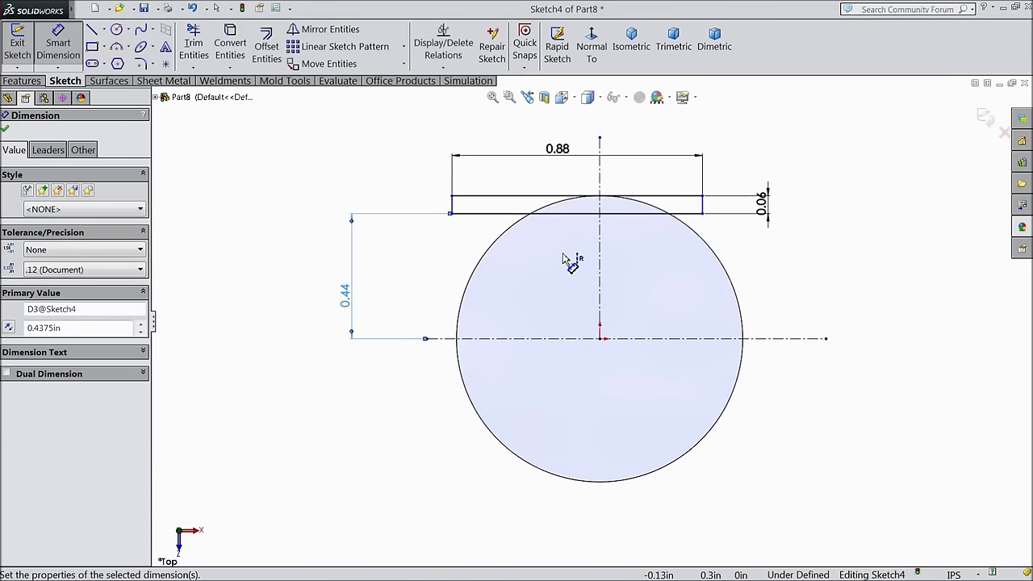
{"action": "left_click", "coordinate": [4, 131]}
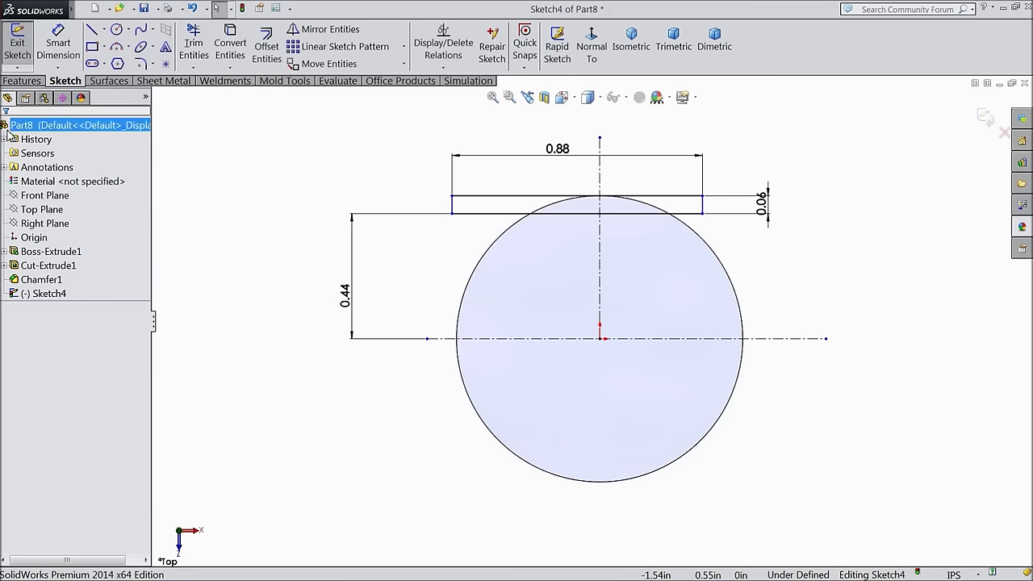
{"action": "left_click", "coordinate": [708, 209]}
Make the rectangle's vertical edges symmetric about the vertical centerline
{"action": "left_click_drag", "start_coordinate": [714, 206], "coordinate": [723, 208]}
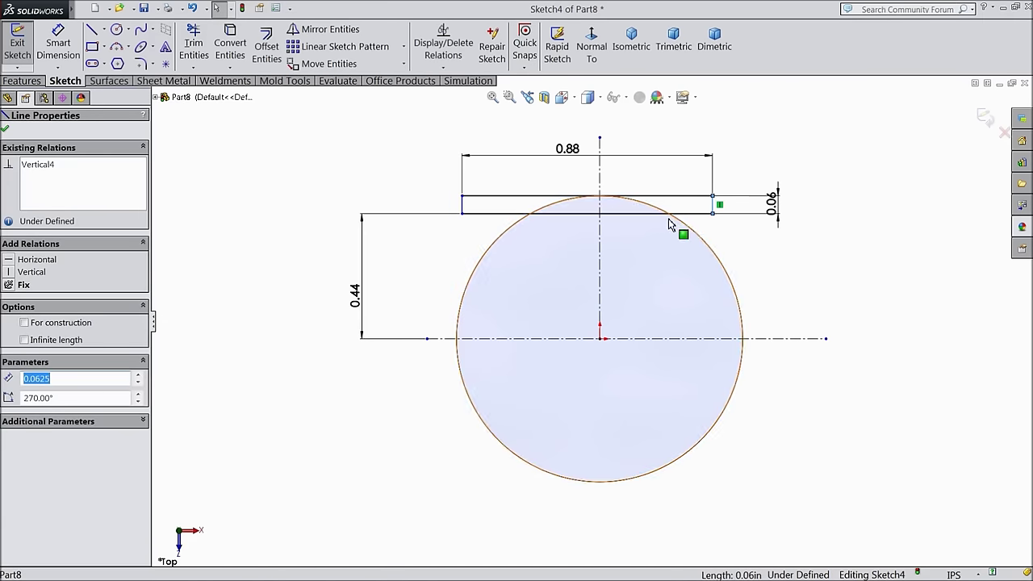
{"action": "left_click", "coordinate": [597, 221]}
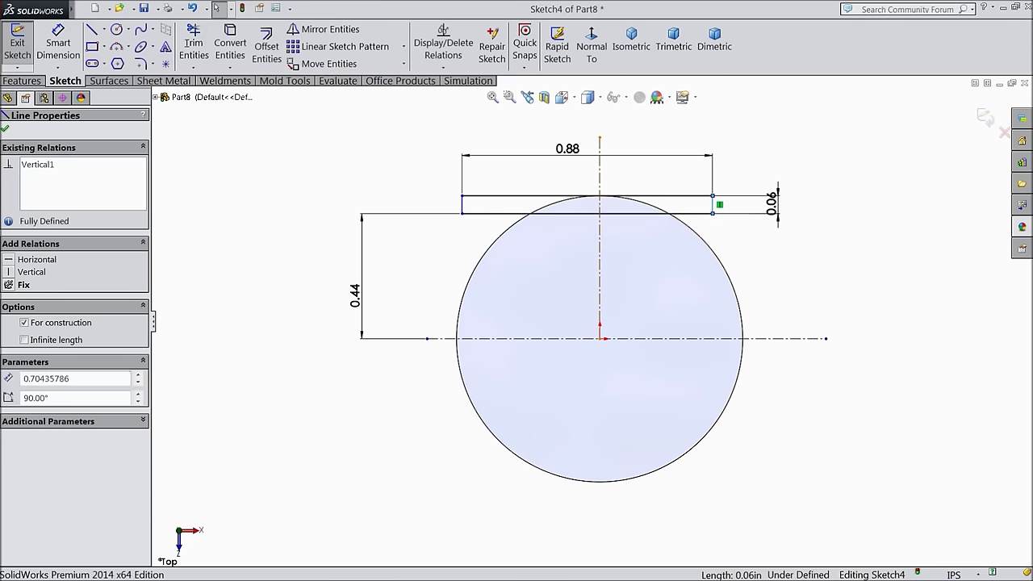
{"action": "left_click", "coordinate": [517, 213], "text": "ctrl"}
{"action": "left_click", "coordinate": [463, 208], "text": "ctrl"}
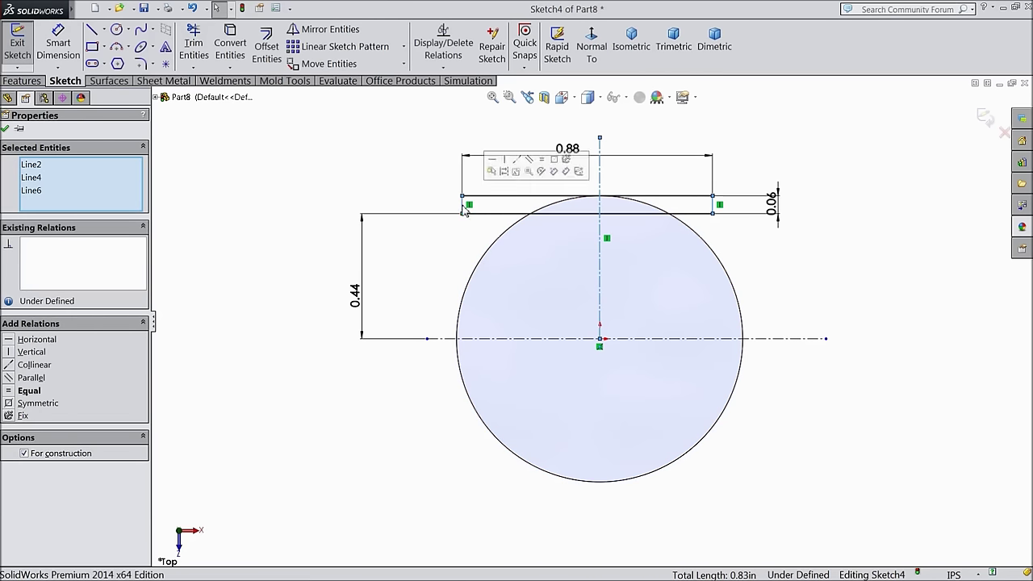
{"action": "left_click", "coordinate": [29, 404]}
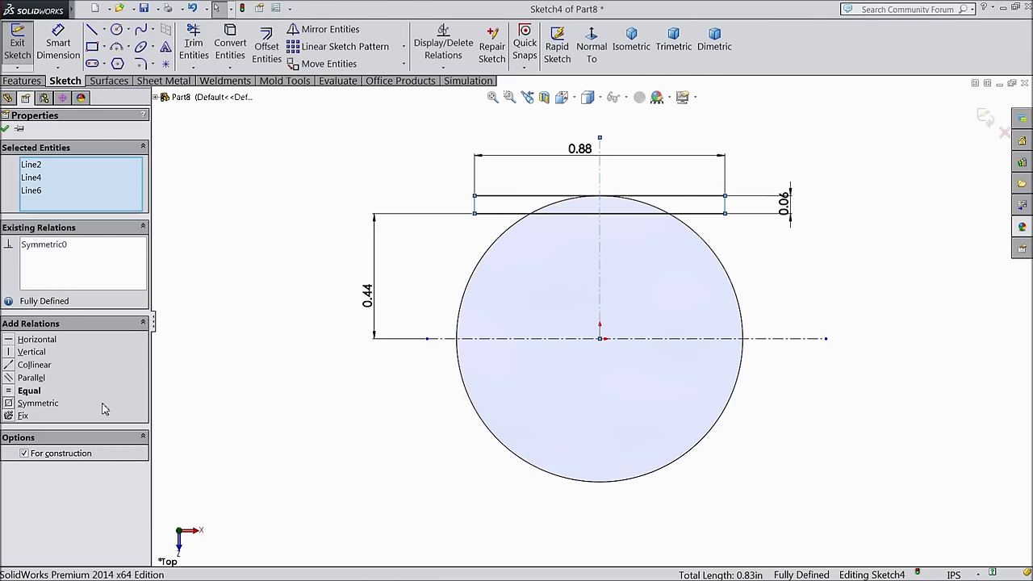
{"action": "left_click", "coordinate": [5, 130]}
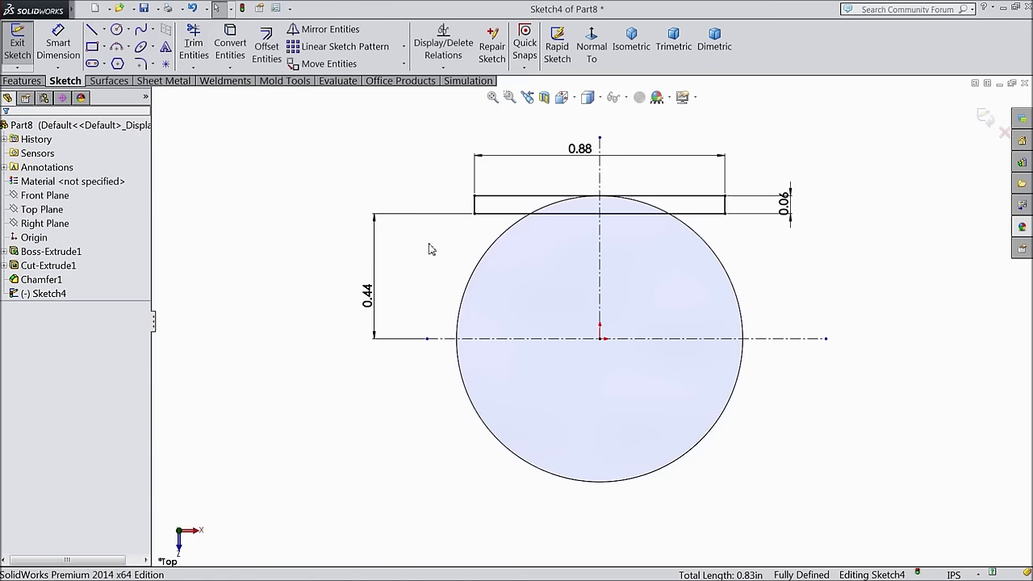
Mirror the rectangle about the horizontal centerline to copy it below the circle
{"action": "left_click", "coordinate": [323, 29]}
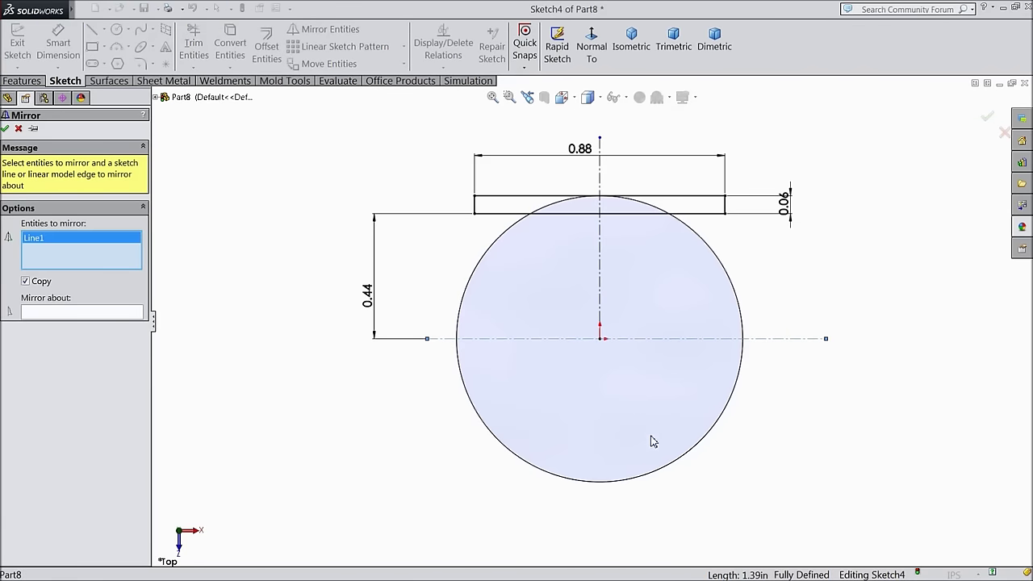
{"action": "left_click", "coordinate": [125, 315]}
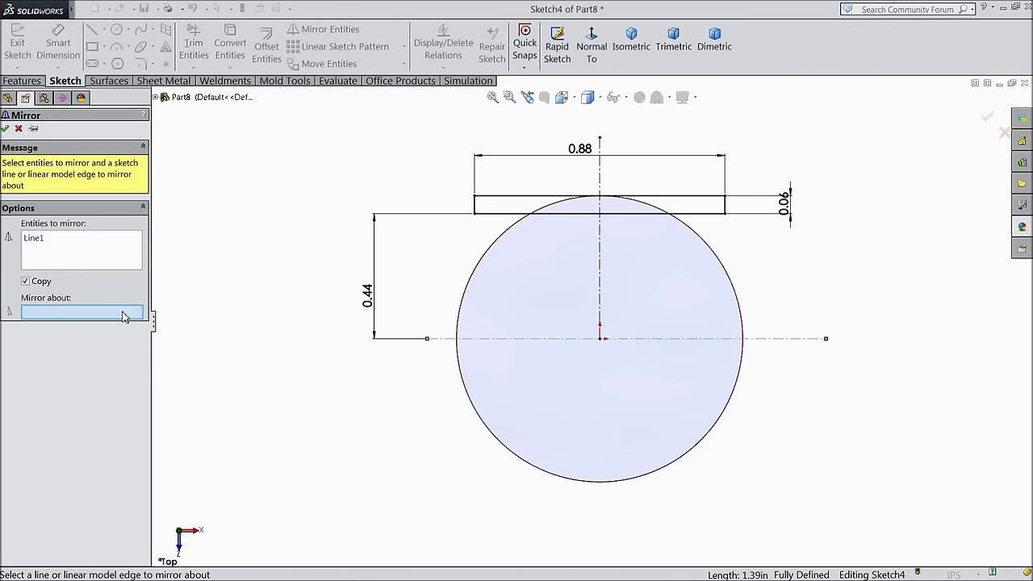
{"action": "left_click", "coordinate": [451, 339]}
{"action": "left_click", "coordinate": [100, 246]}
{"action": "left_click_drag", "start_coordinate": [505, 192], "coordinate": [468, 238]}
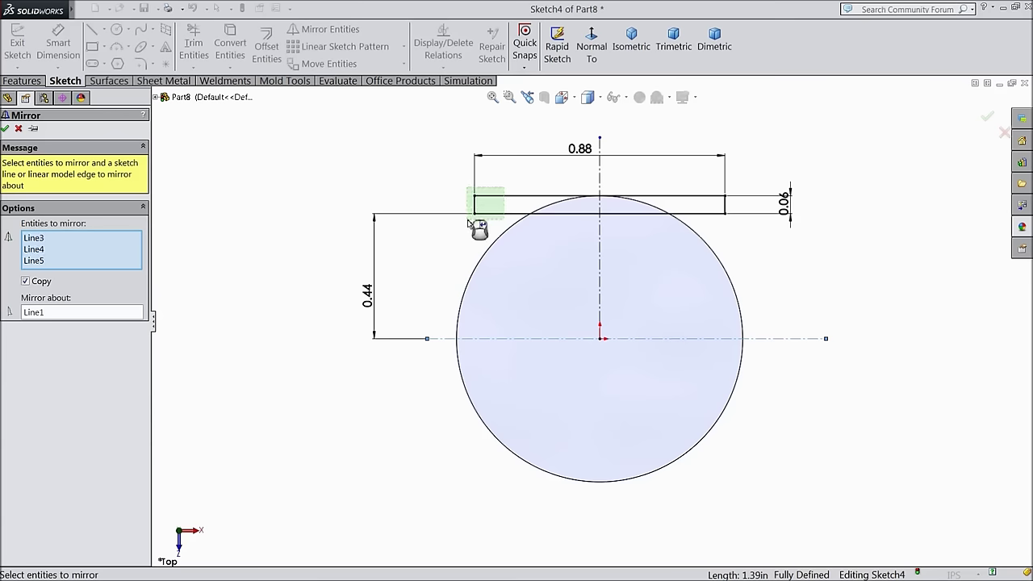
{"action": "left_click", "coordinate": [724, 208]}
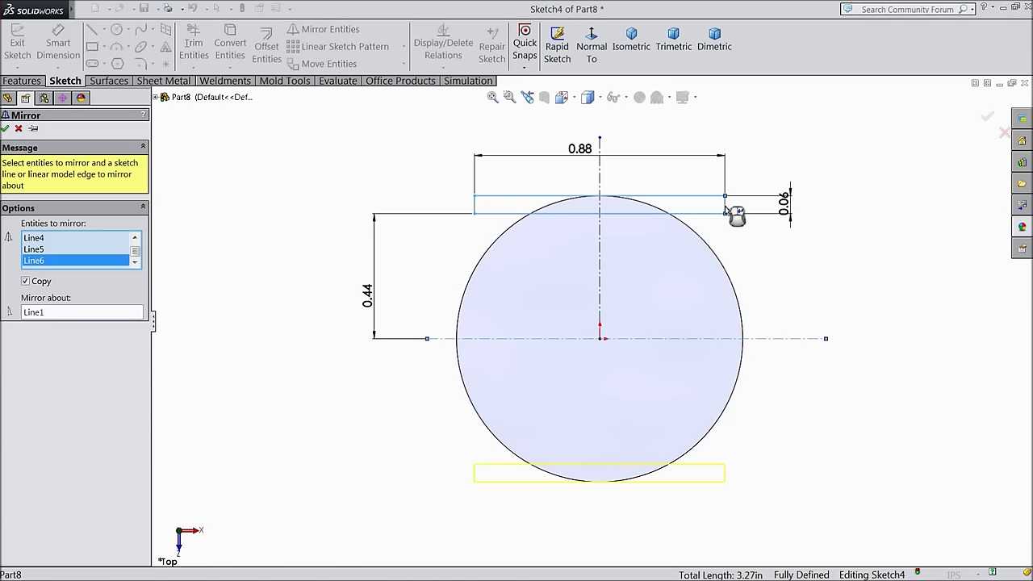
{"action": "left_click", "coordinate": [6, 130]}
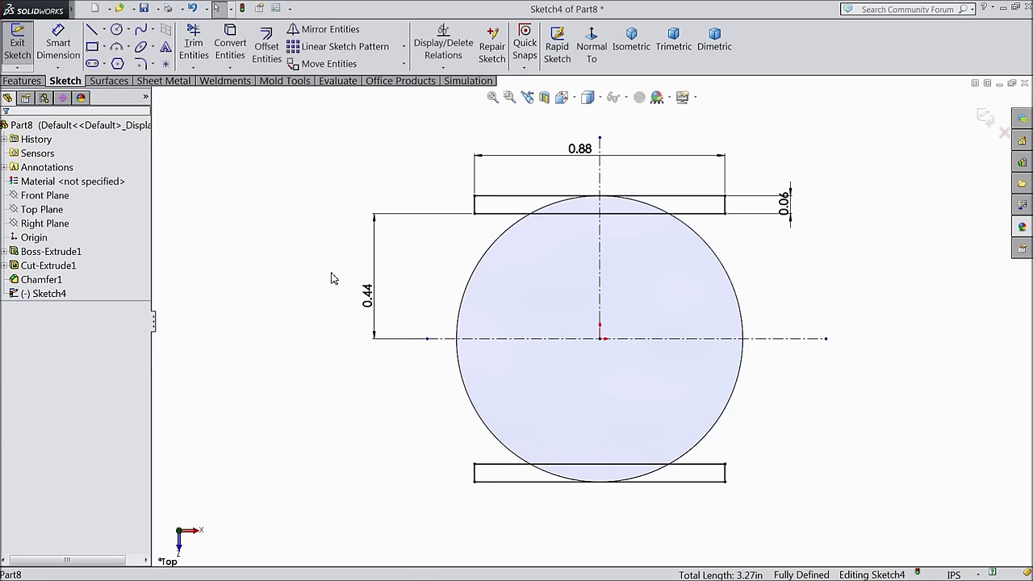
{"action": "left_click", "coordinate": [21, 81]}
{"action": "left_click", "coordinate": [24, 46]}
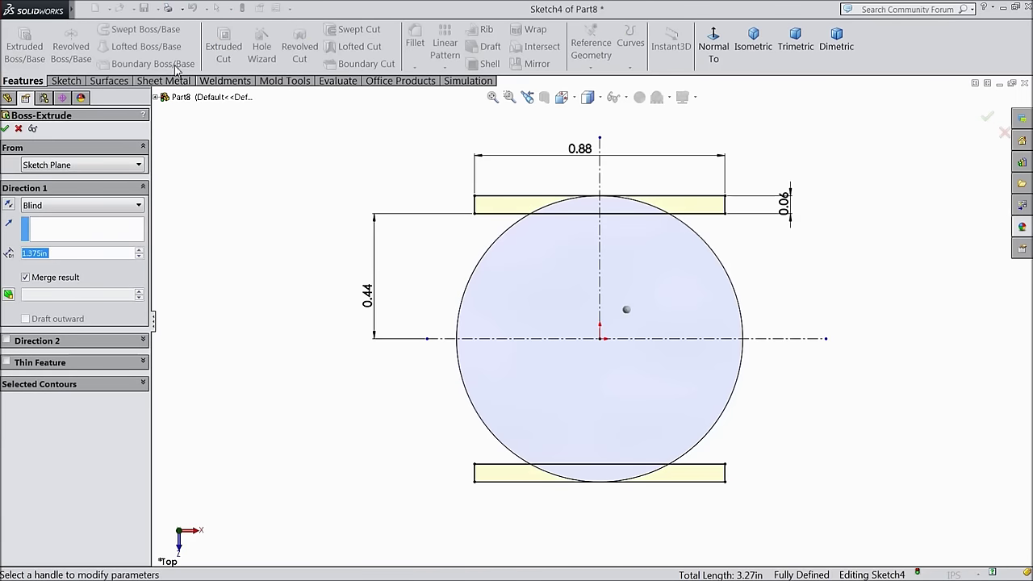
Replace the boss with an extruded cut of both rectangles, Through All, direction reversed
{"action": "left_click", "coordinate": [20, 129]}
{"action": "left_click", "coordinate": [223, 46]}
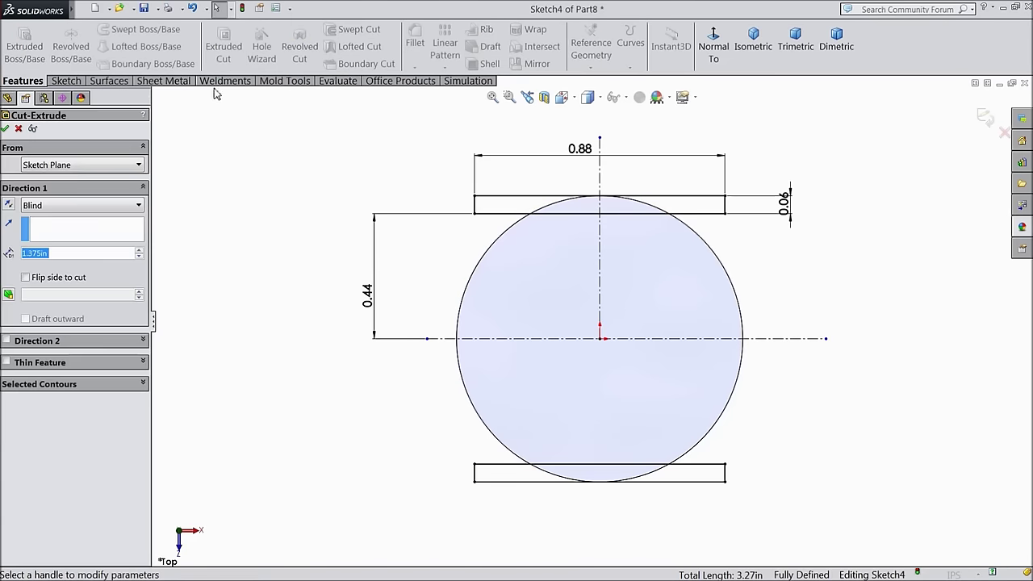
{"action": "left_click", "coordinate": [54, 206]}
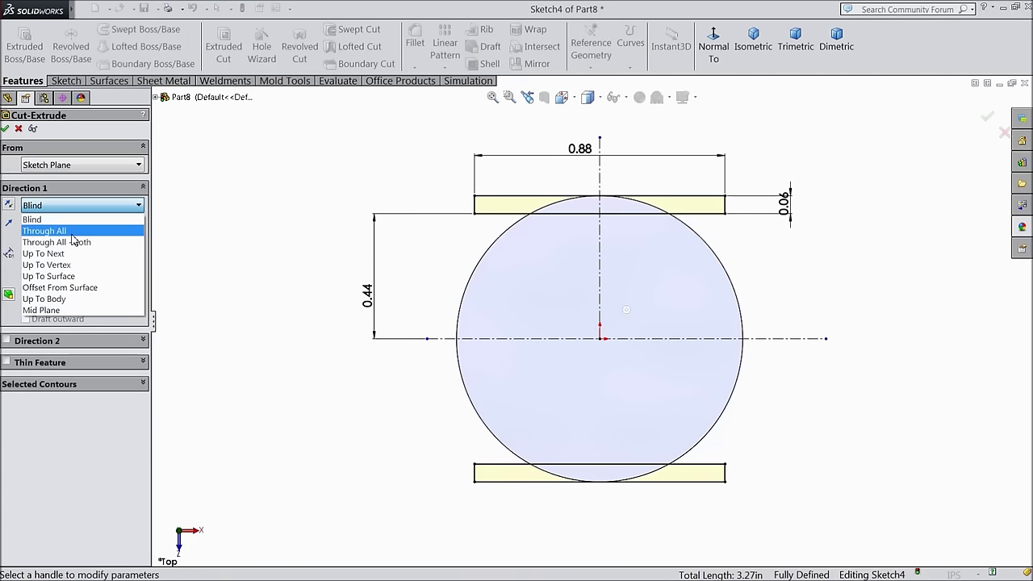
{"action": "left_click", "coordinate": [73, 229]}
{"action": "middle_click_drag", "start_coordinate": [274, 245], "coordinate": [350, 279]}
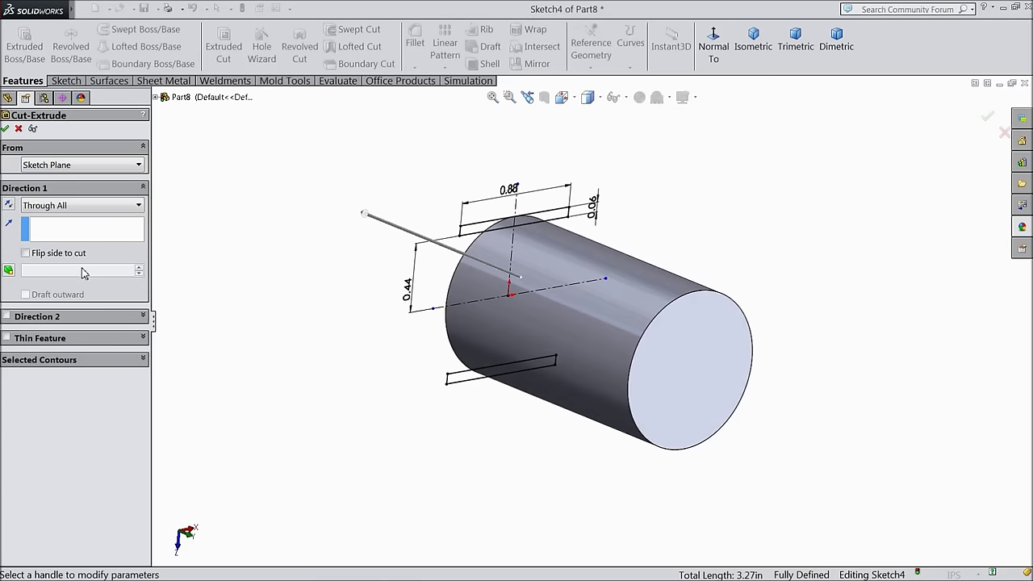
{"action": "left_click", "coordinate": [8, 206]}
{"action": "middle_click_drag", "start_coordinate": [269, 277], "coordinate": [275, 299]}
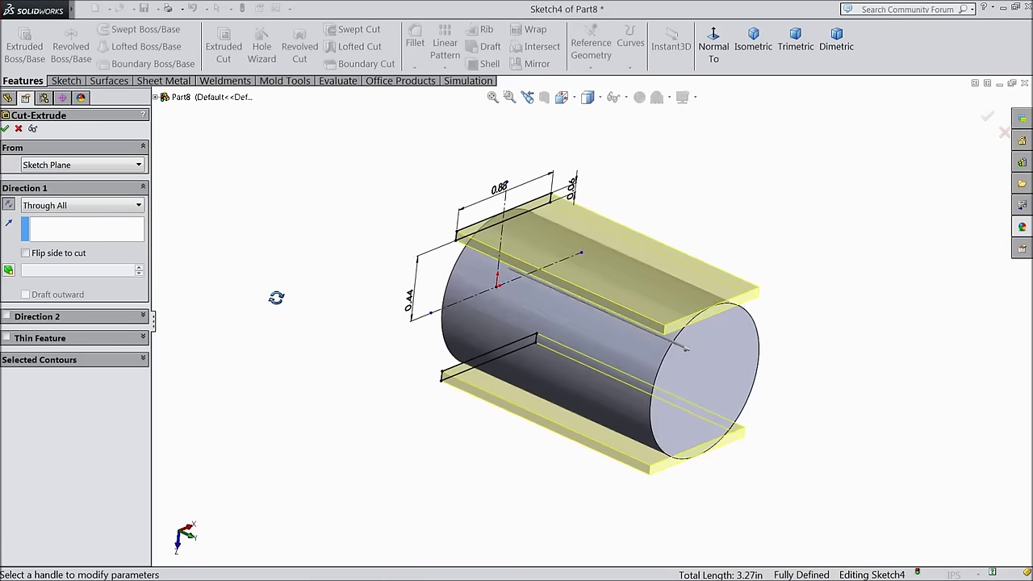
{"action": "left_click", "coordinate": [5, 129]}
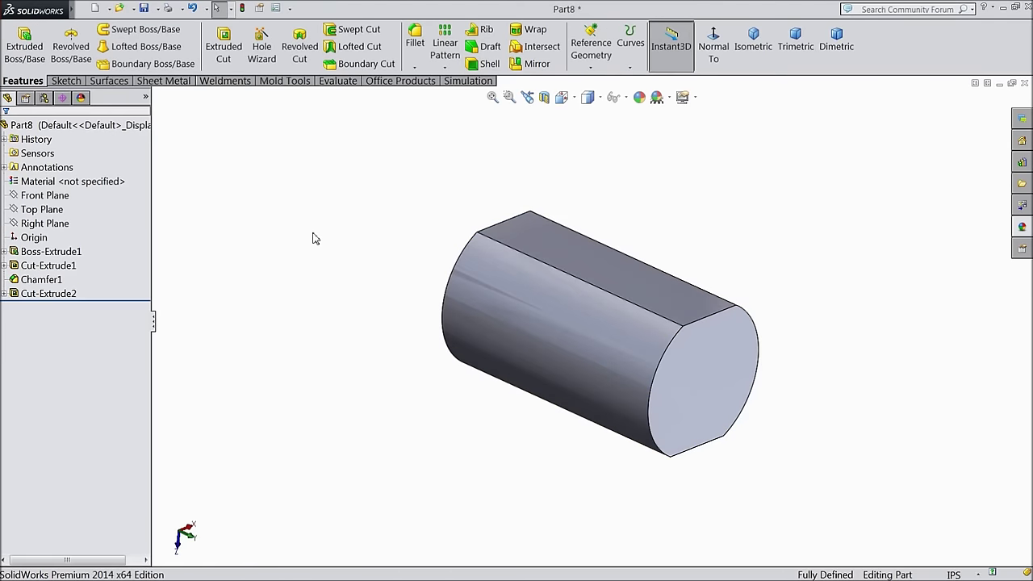
Orbit the flatted part upright and select the Front Plane
{"action": "middle_click_drag", "start_coordinate": [314, 240], "coordinate": [565, 234]}
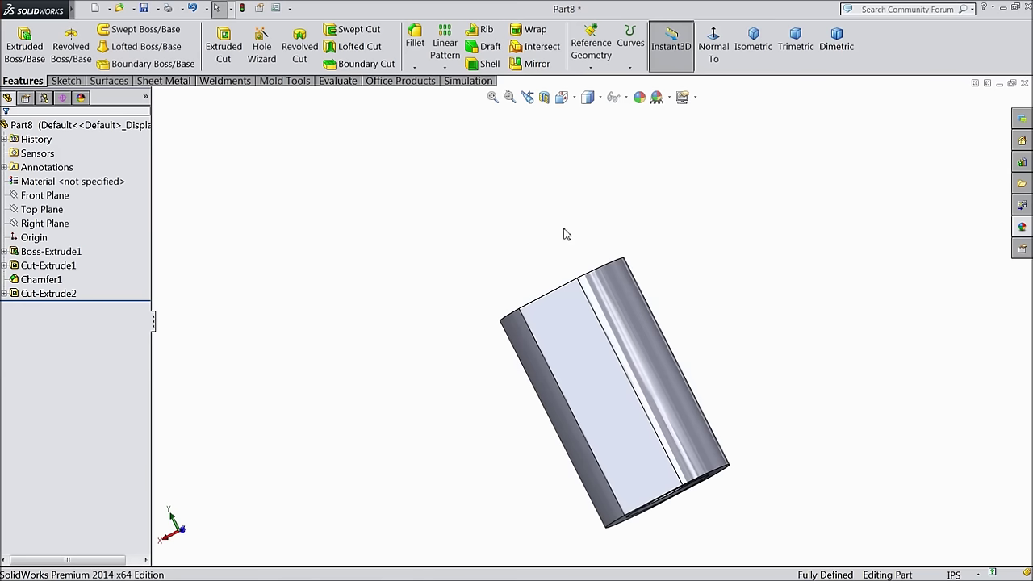
{"action": "left_click", "coordinate": [45, 197]}
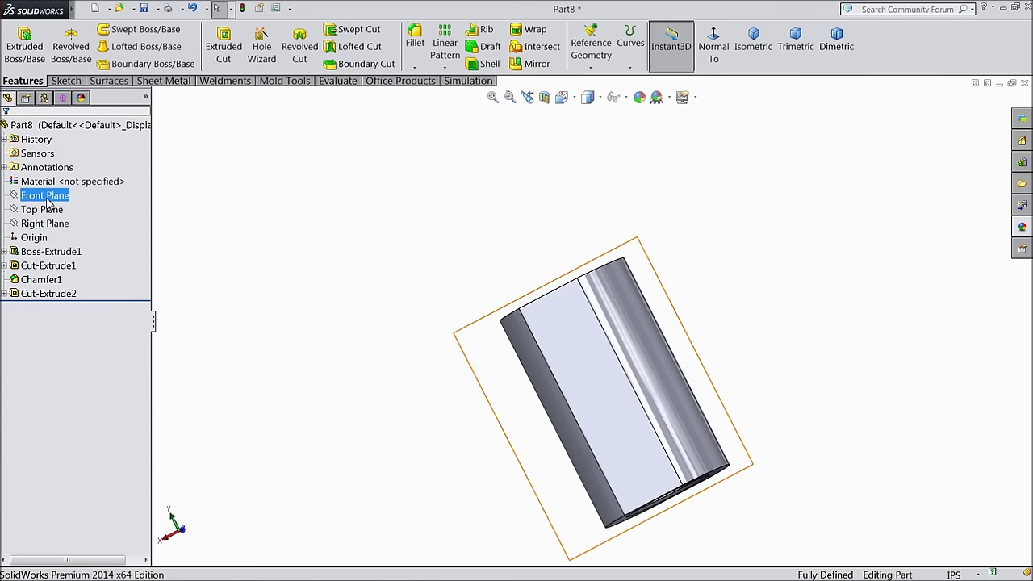
{"action": "middle_click_drag", "start_coordinate": [371, 267], "coordinate": [418, 289]}
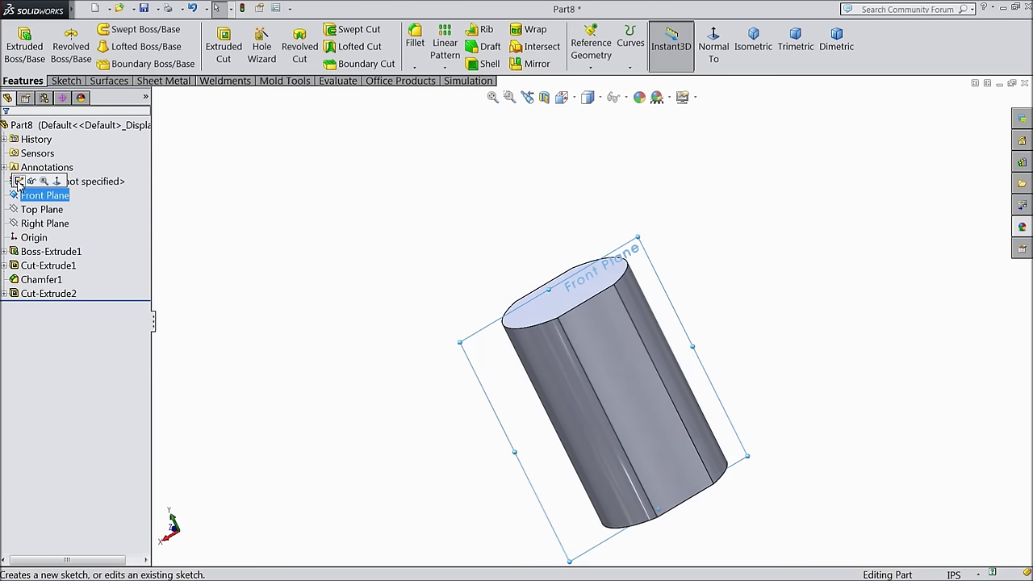
Start a new sketch on the Front Plane and view it face-on
{"action": "left_click", "coordinate": [29, 179]}
{"action": "left_click", "coordinate": [705, 68]}
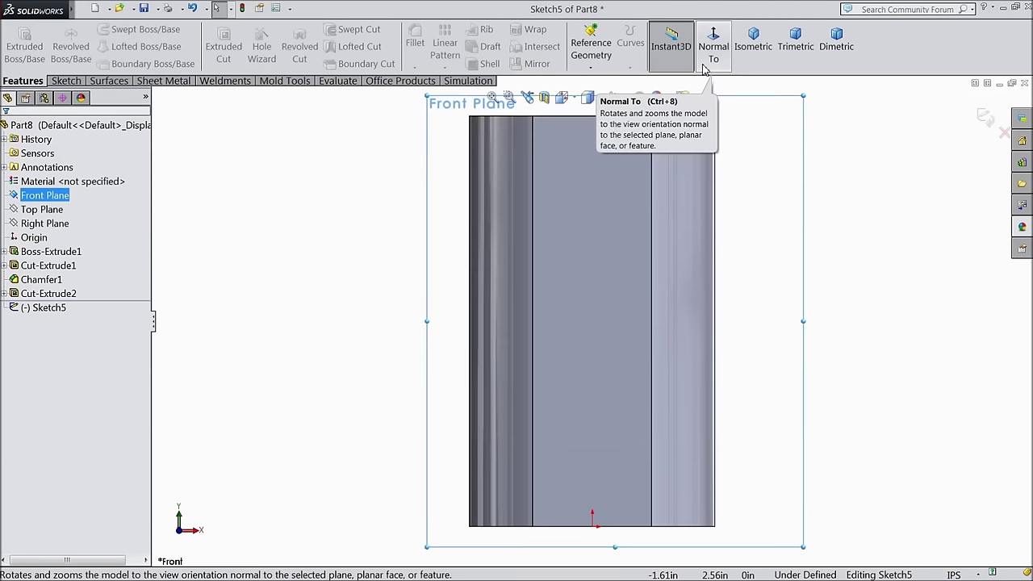
{"action": "scroll", "coordinate": [620, 270], "scroll_direction": "up", "scroll_amount": 3}
{"action": "scroll", "coordinate": [631, 222], "scroll_direction": "down", "scroll_amount": 2}
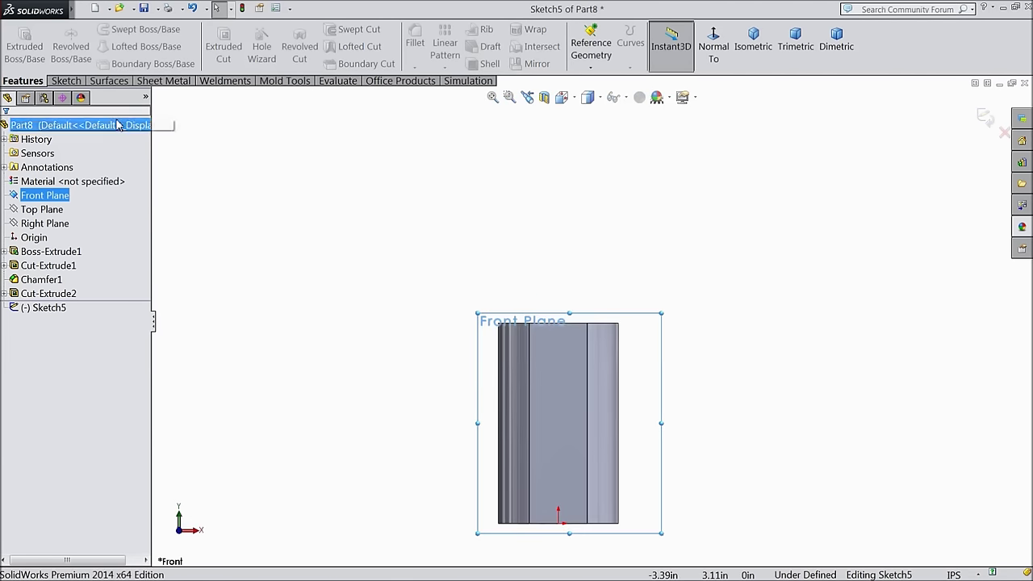
Draw a vertical centerline from the part's bottom midpoint to well above the part
{"action": "left_click", "coordinate": [66, 81]}
{"action": "left_click", "coordinate": [104, 31]}
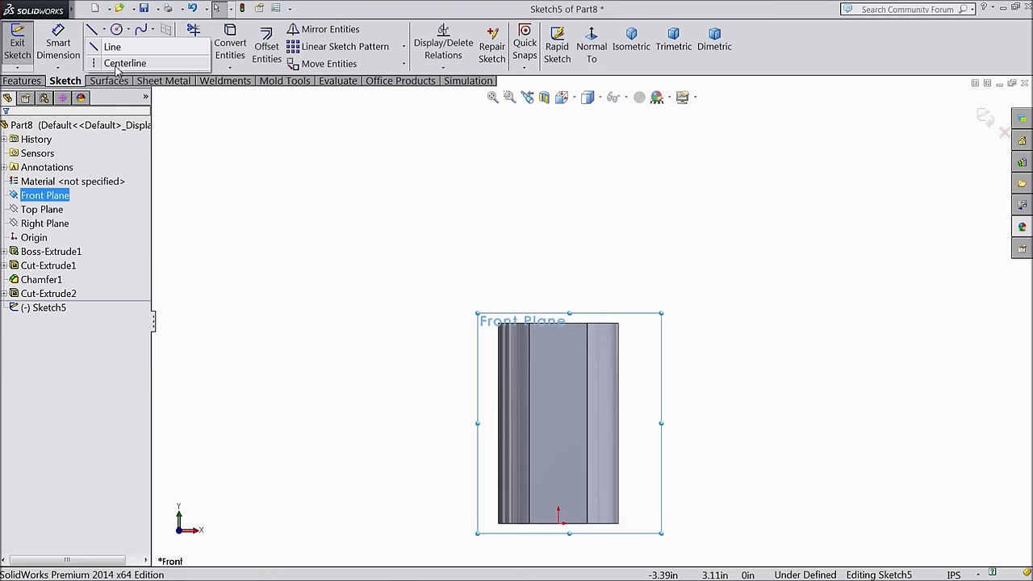
{"action": "left_click", "coordinate": [124, 63]}
{"action": "left_click", "coordinate": [558, 523]}
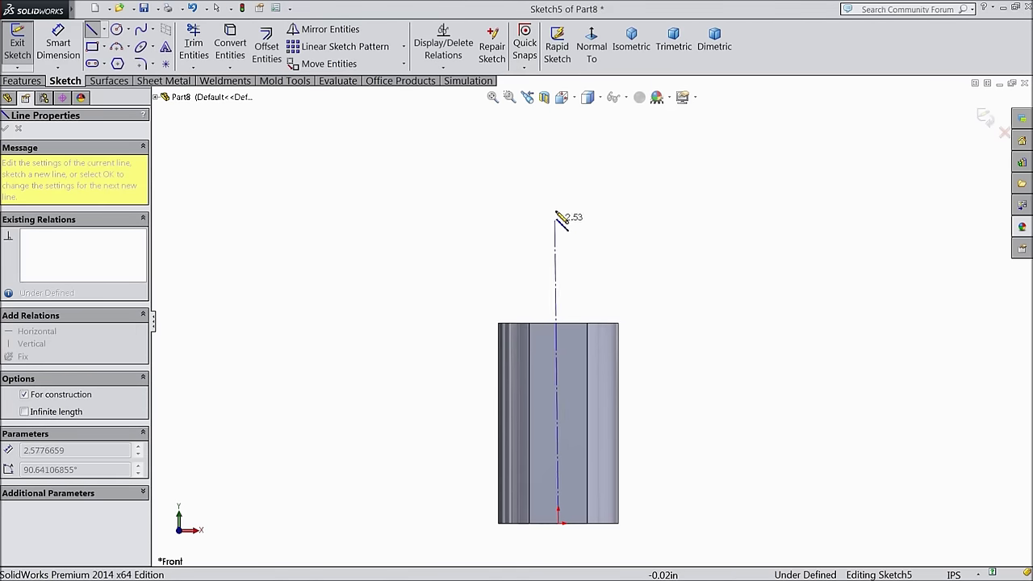
{"action": "left_click", "coordinate": [558, 145]}
{"action": "right_click", "coordinate": [578, 145]}
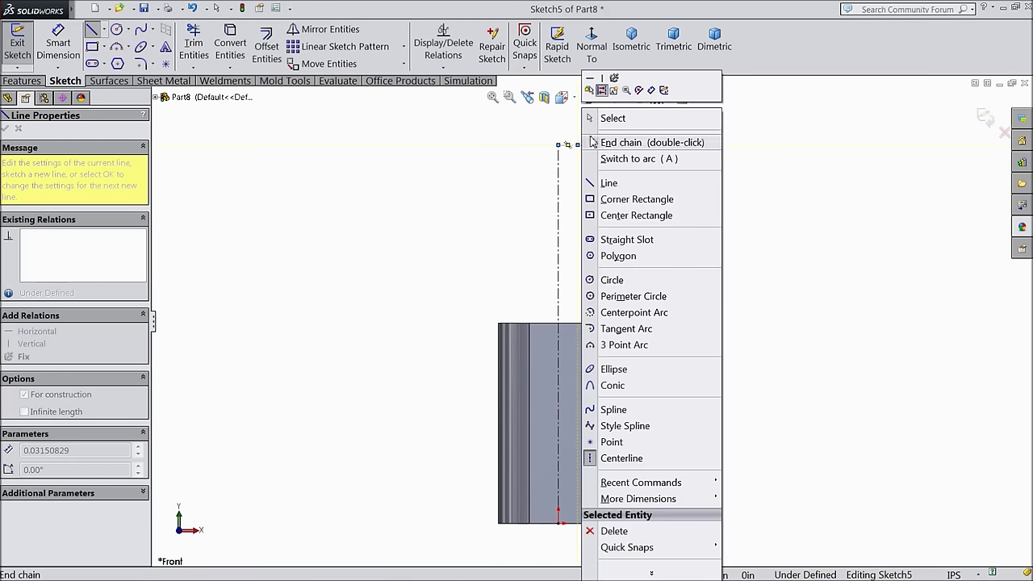
{"action": "left_click", "coordinate": [606, 115]}
Delete the stray short segment at the top and select the centerline
{"action": "left_click", "coordinate": [570, 146]}
{"action": "key", "text": "Delete"}
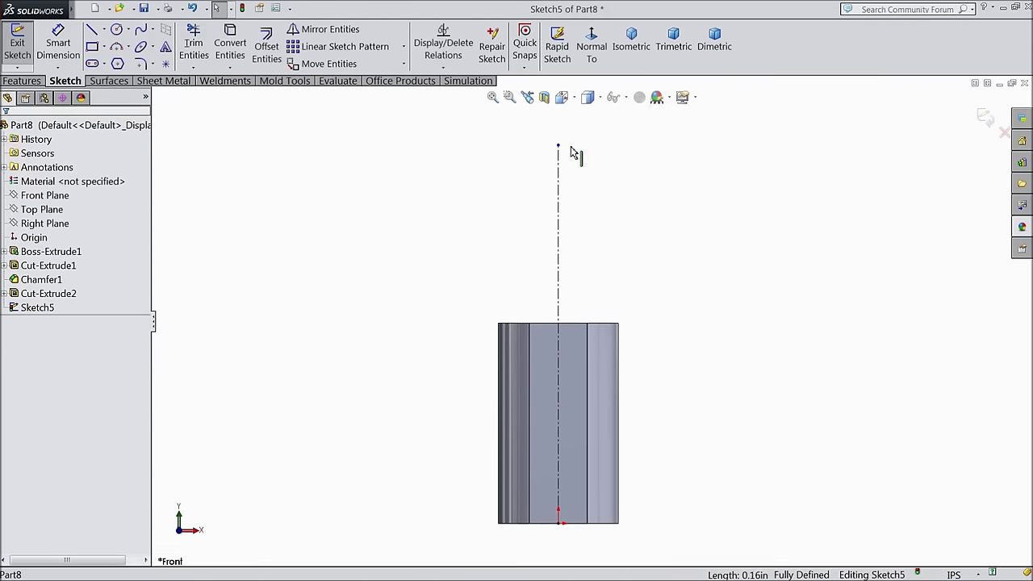
{"action": "left_click", "coordinate": [559, 252]}
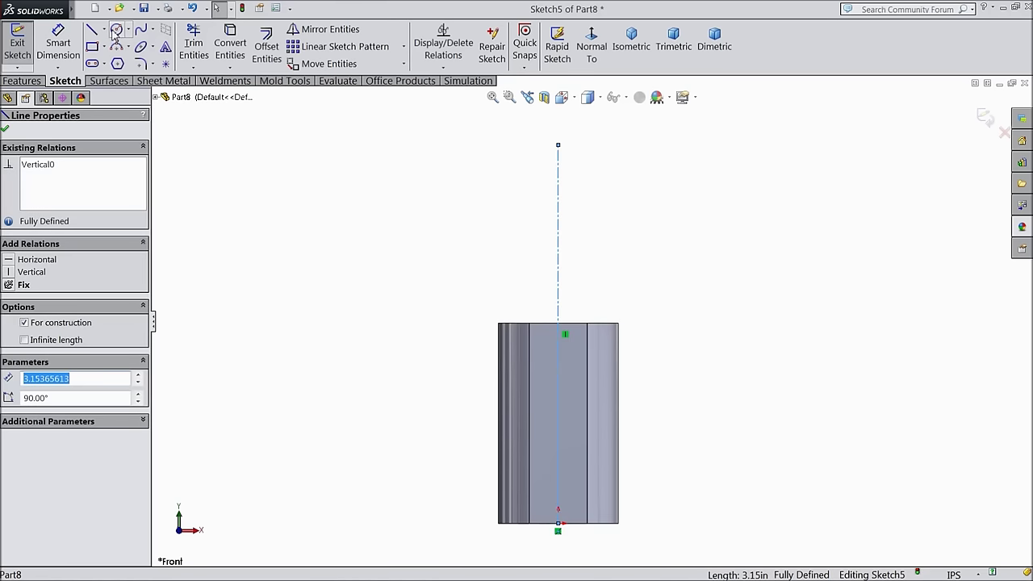
Draw a circle centred on the centerline above the part
{"action": "left_click", "coordinate": [115, 30]}
{"action": "left_click", "coordinate": [558, 169]}
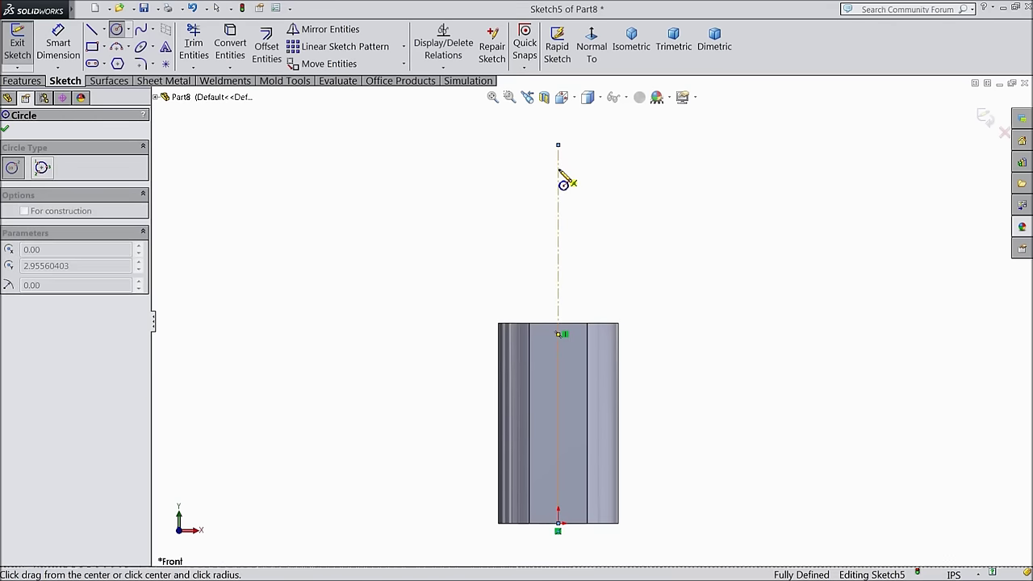
{"action": "left_click", "coordinate": [448, 141]}
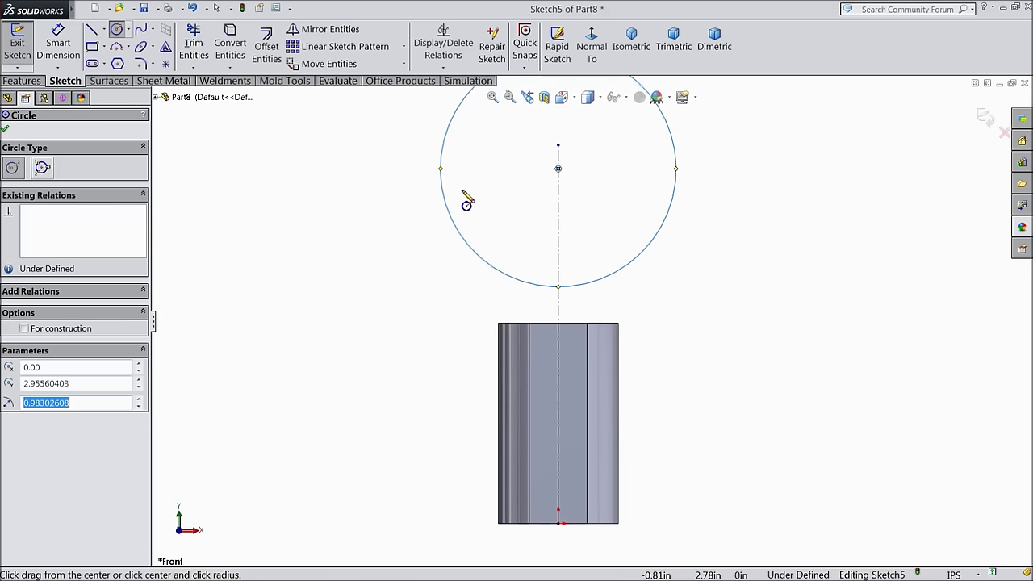
{"action": "left_click", "coordinate": [5, 132]}
{"action": "key", "text": "f"}
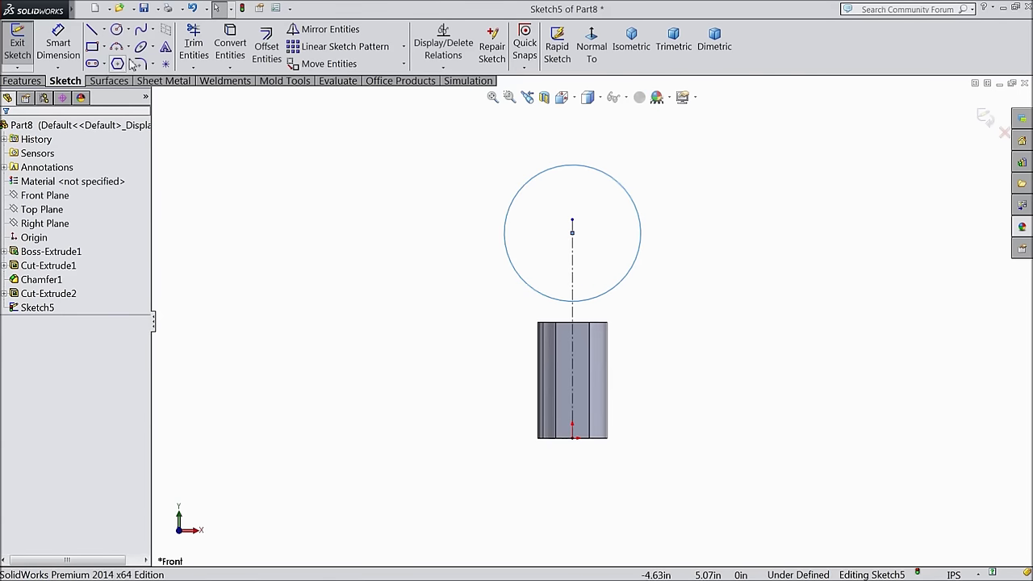
Dimension the circle's diameter to 1.5
{"action": "left_click", "coordinate": [54, 45]}
{"action": "left_click", "coordinate": [576, 184]}
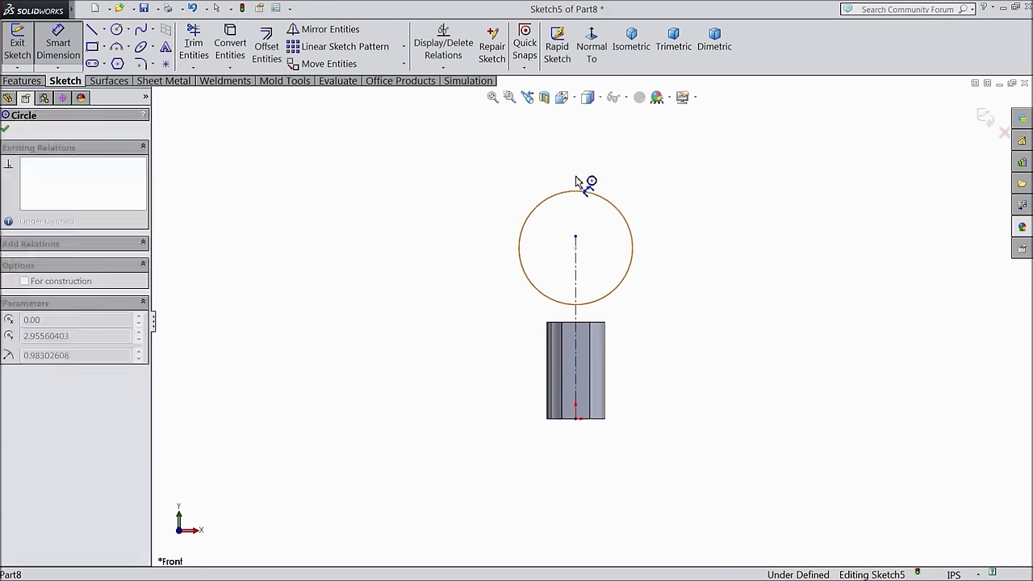
{"action": "left_click", "coordinate": [586, 168]}
{"action": "type", "text": "1.5"}
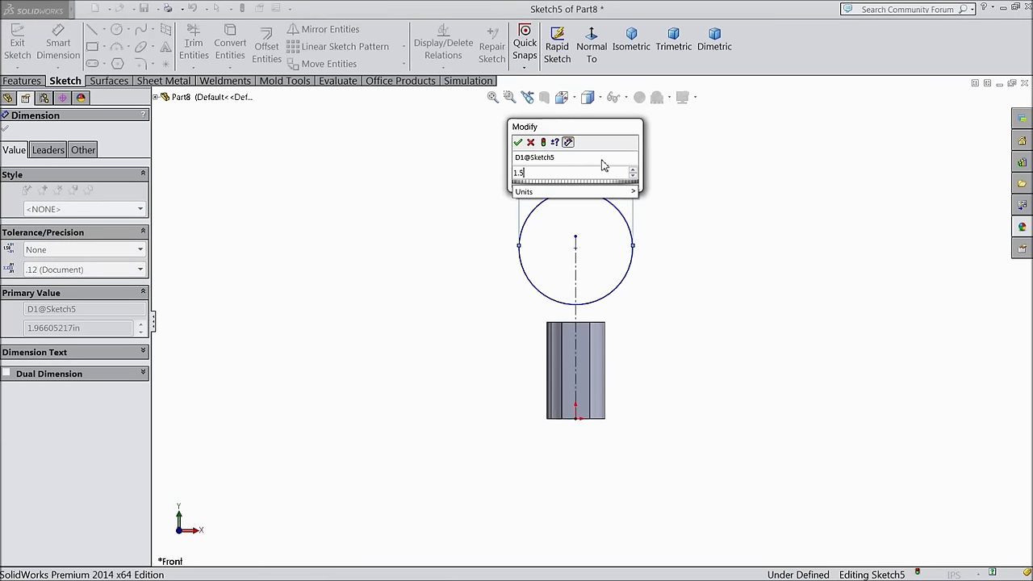
{"action": "left_click", "coordinate": [517, 142]}
Dimension the circle's centre 2.5 above the part's bottom edge
{"action": "scroll", "coordinate": [613, 282], "scroll_direction": "down", "scroll_amount": 3}
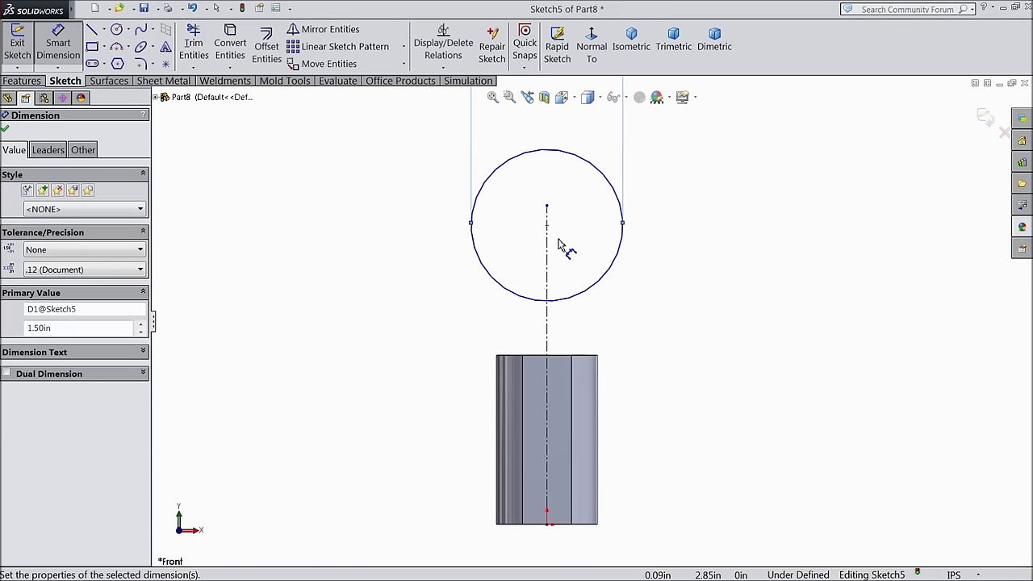
{"action": "left_click", "coordinate": [547, 227]}
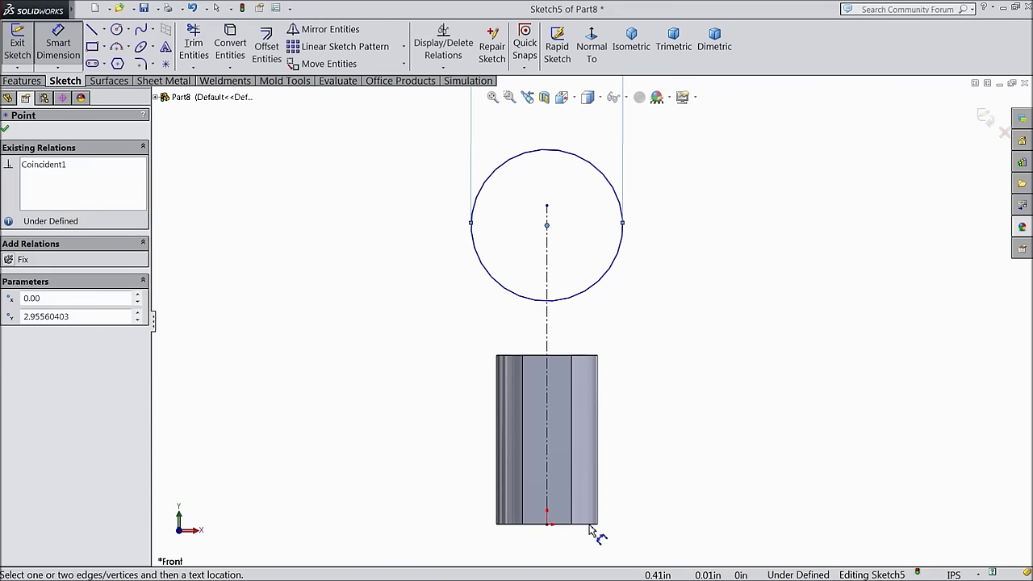
{"action": "left_click", "coordinate": [595, 526]}
{"action": "left_click", "coordinate": [760, 387]}
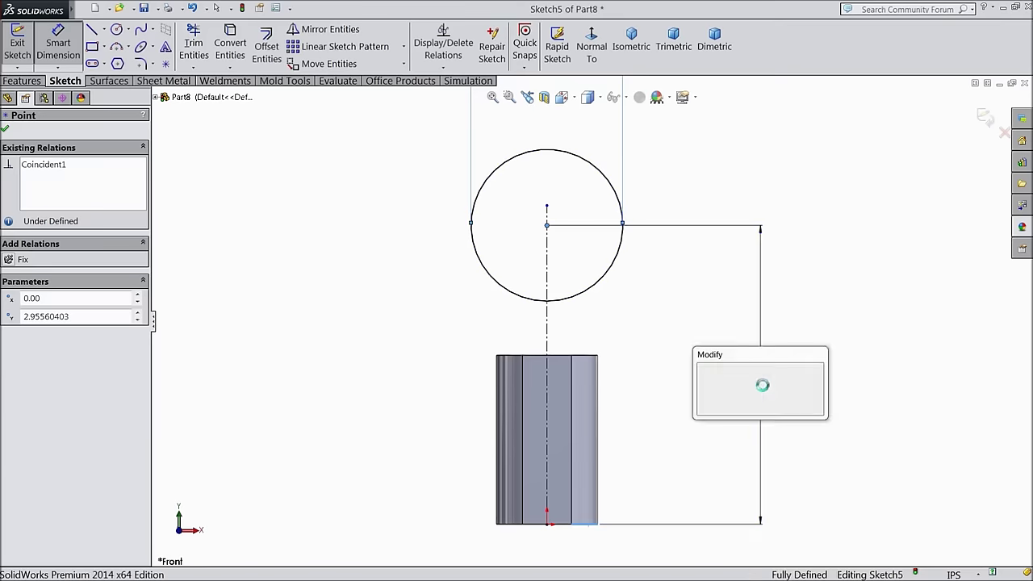
{"action": "type", "text": "2.5"}
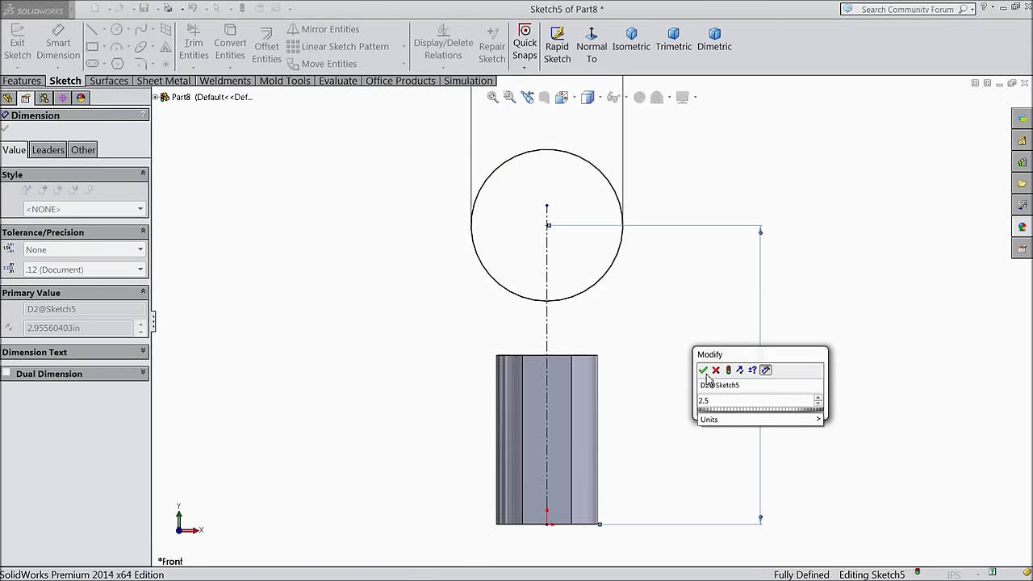
{"action": "left_click", "coordinate": [703, 370]}
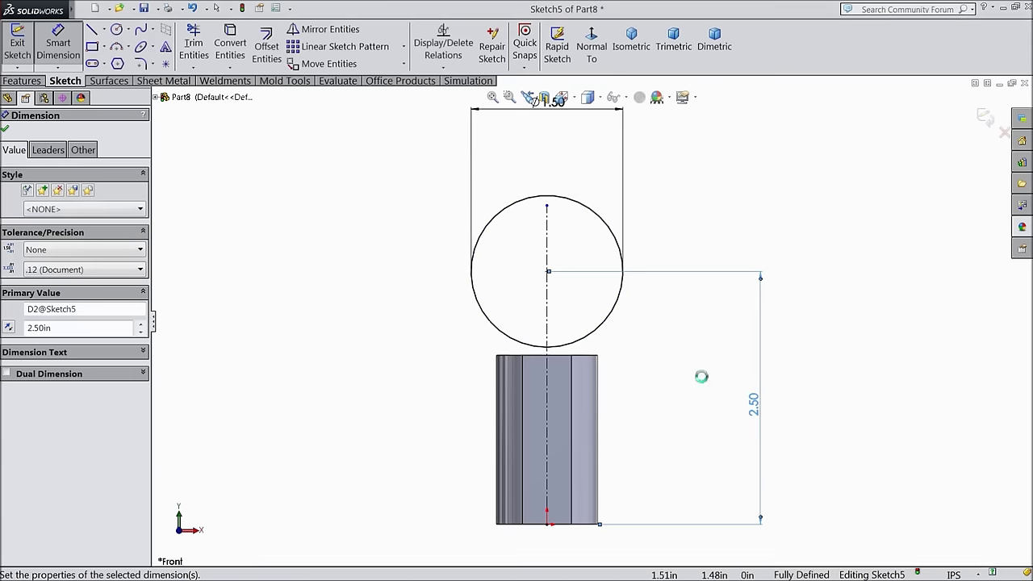
{"action": "left_click", "coordinate": [6, 131]}
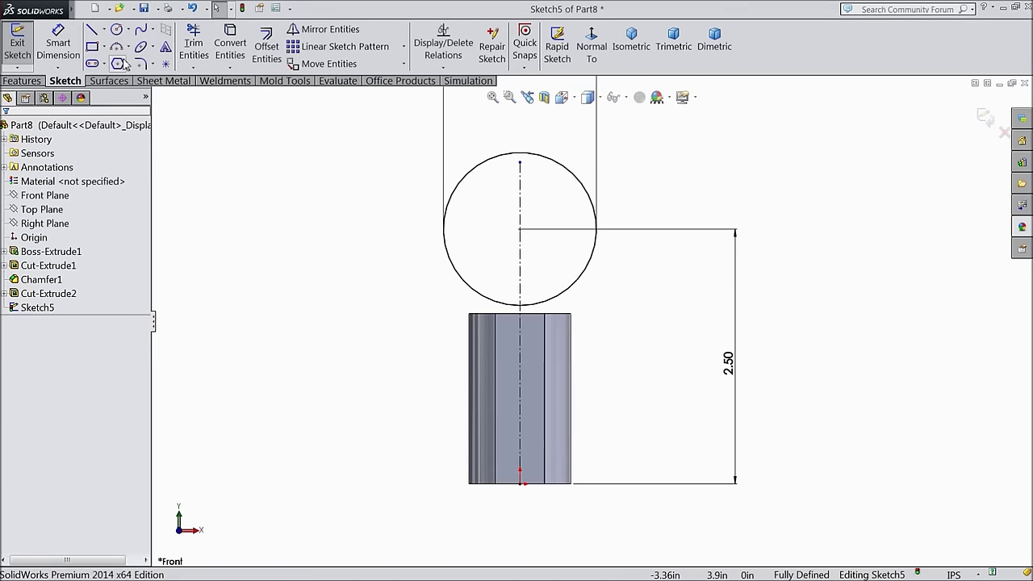
{"action": "left_click", "coordinate": [93, 30]}
Draw a vertical line from the circle's top point to its bottom point
{"action": "scroll", "coordinate": [525, 247], "scroll_direction": "down", "scroll_amount": 3}
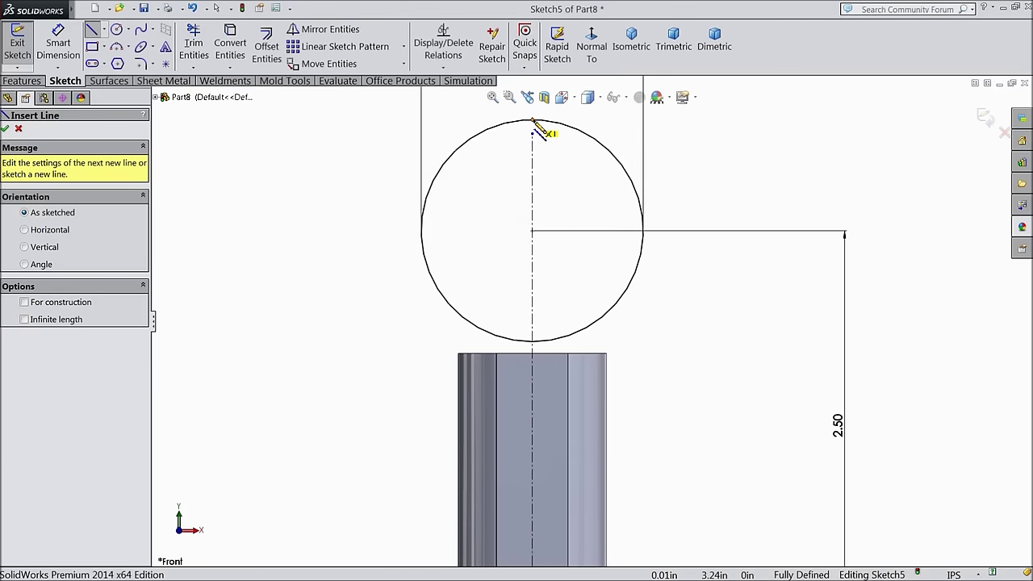
{"action": "left_click", "coordinate": [532, 120]}
{"action": "left_click", "coordinate": [532, 341]}
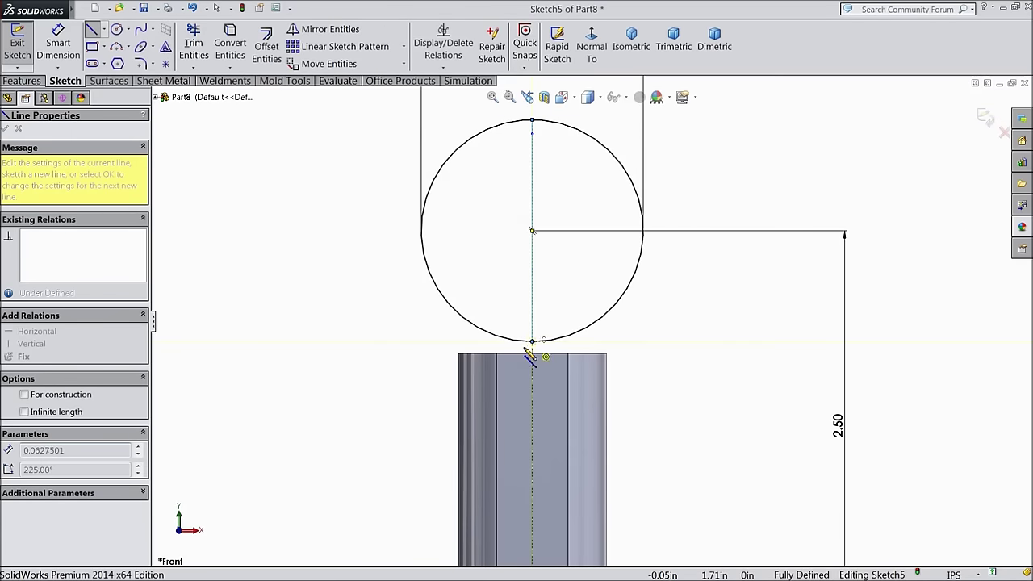
{"action": "right_click", "coordinate": [338, 260]}
{"action": "left_click", "coordinate": [363, 99]}
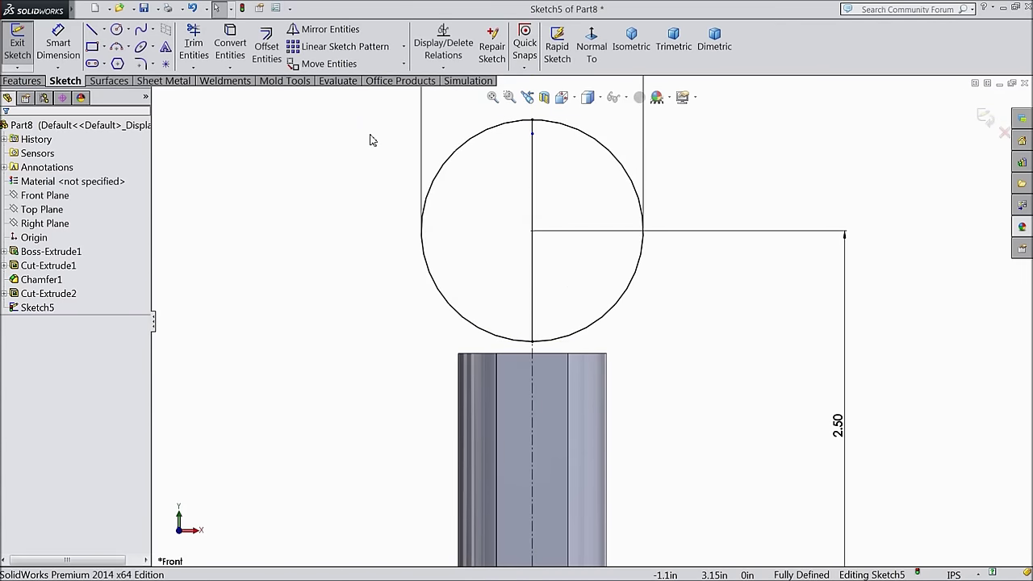
Trim away the circle's left half
{"action": "left_click", "coordinate": [193, 47]}
{"action": "left_click", "coordinate": [438, 175]}
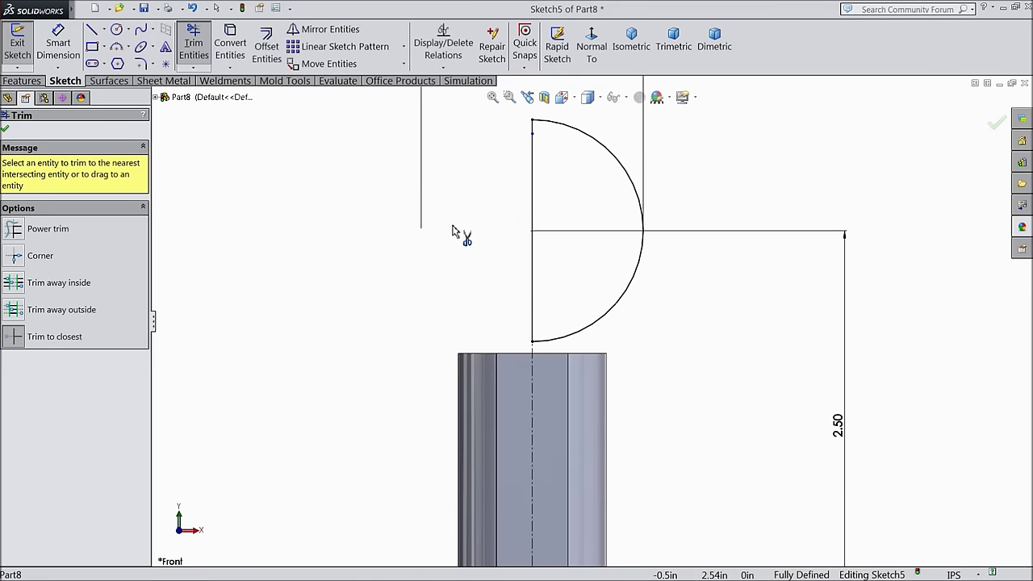
{"action": "left_click", "coordinate": [6, 130]}
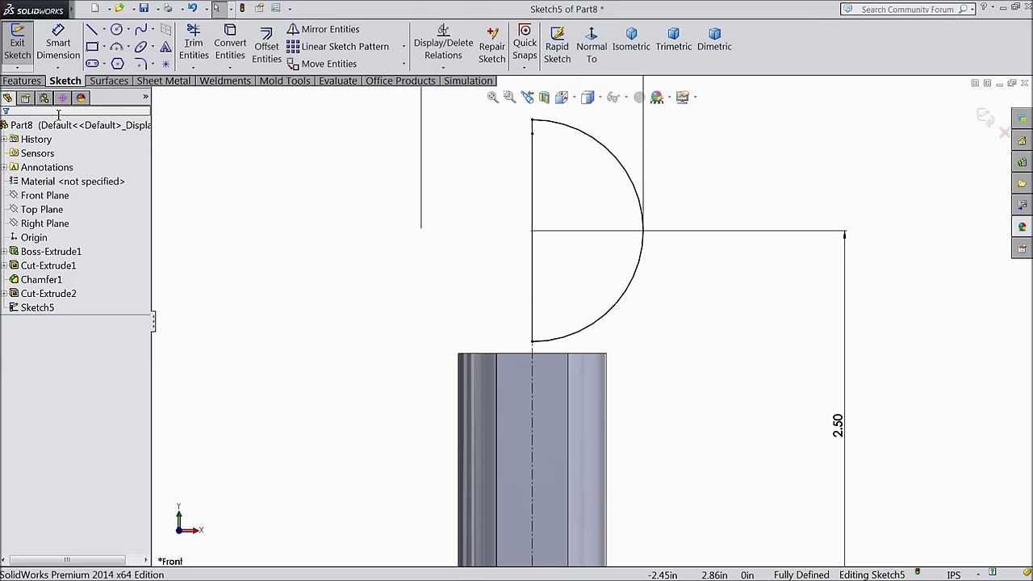
{"action": "left_click", "coordinate": [118, 49]}
Draw a three-point arc from the semicircle's lower curve to the body's top right corner
{"action": "scroll", "coordinate": [694, 359], "scroll_direction": "down", "scroll_amount": 4}
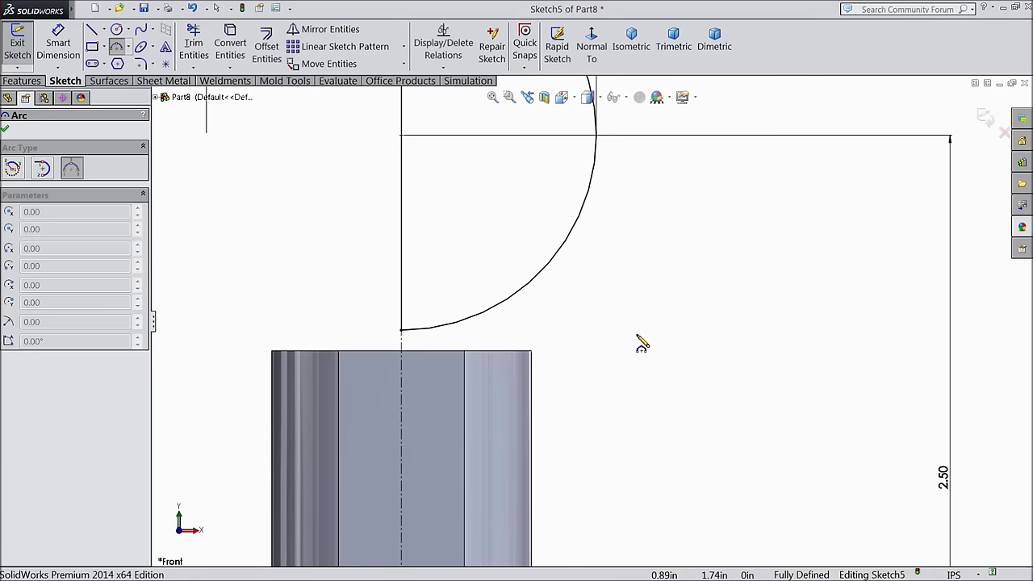
{"action": "left_click", "coordinate": [550, 264]}
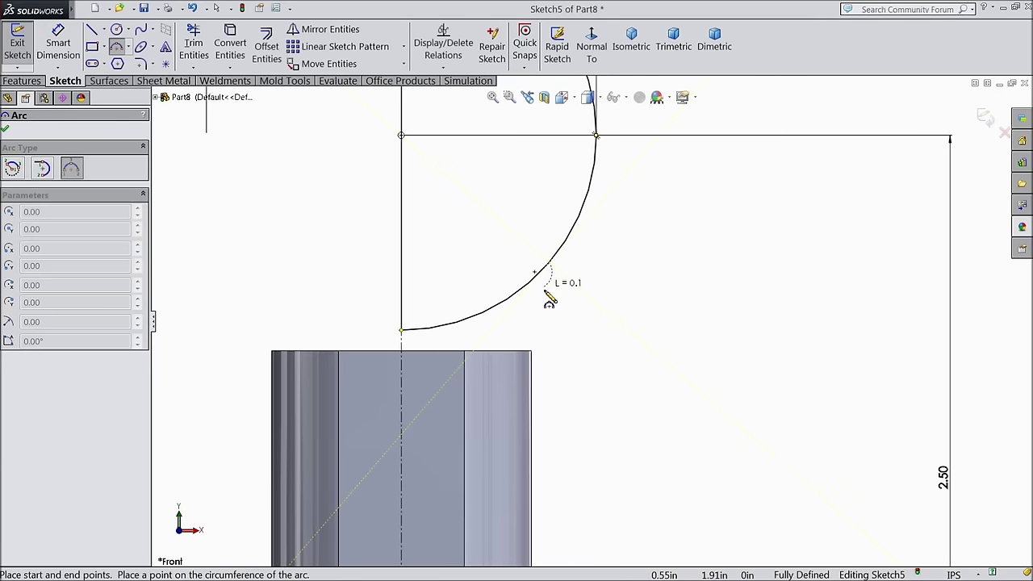
{"action": "left_click", "coordinate": [531, 352]}
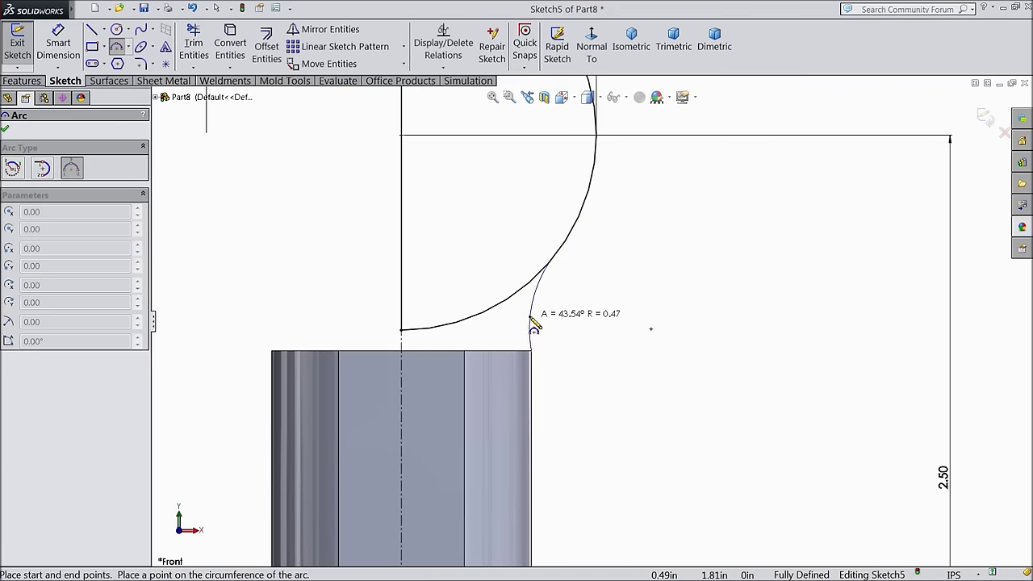
{"action": "left_click", "coordinate": [538, 325]}
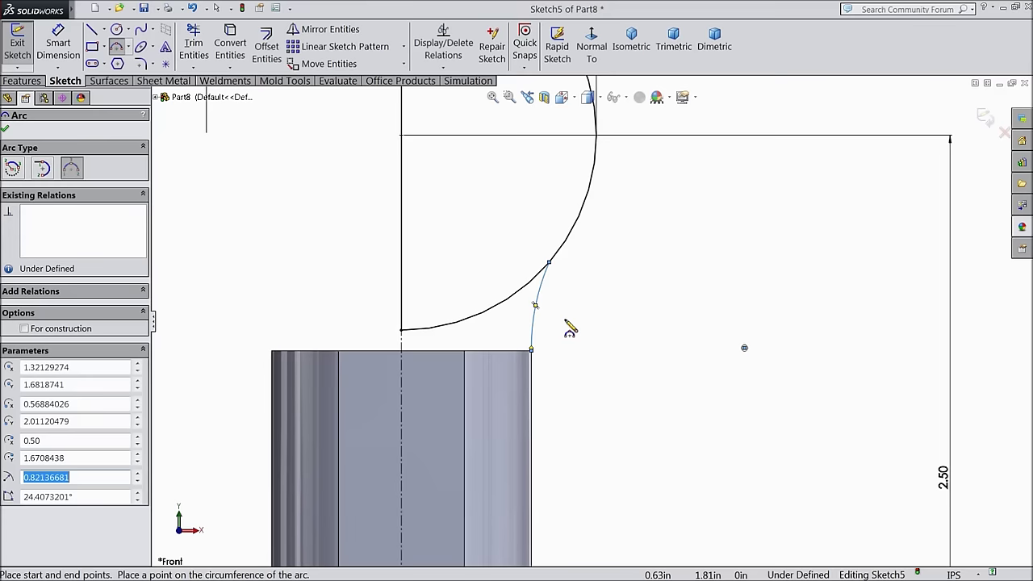
{"action": "right_click", "coordinate": [573, 124]}
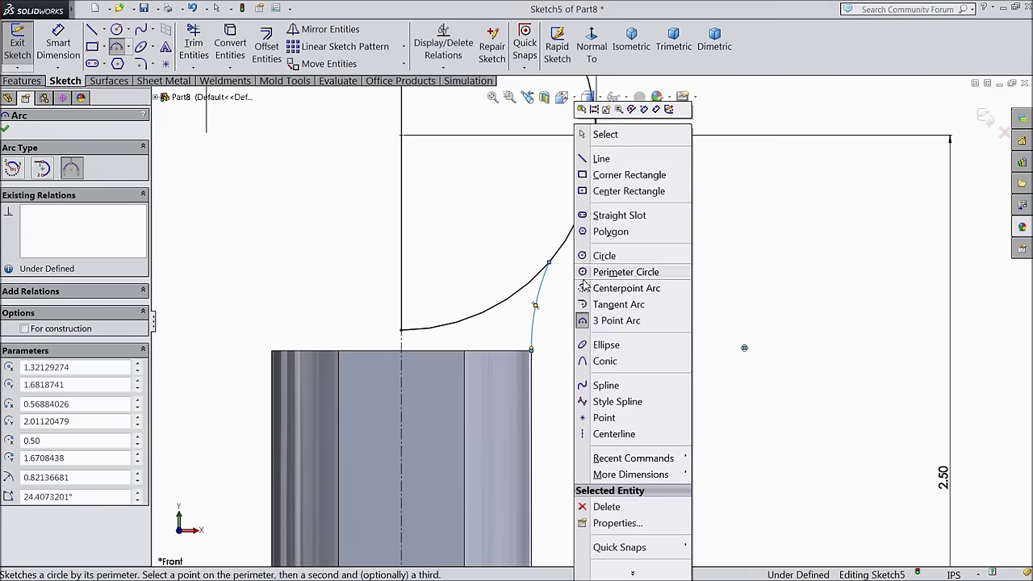
{"action": "left_click", "coordinate": [606, 135]}
{"action": "scroll", "coordinate": [565, 287], "scroll_direction": "down", "scroll_amount": 3}
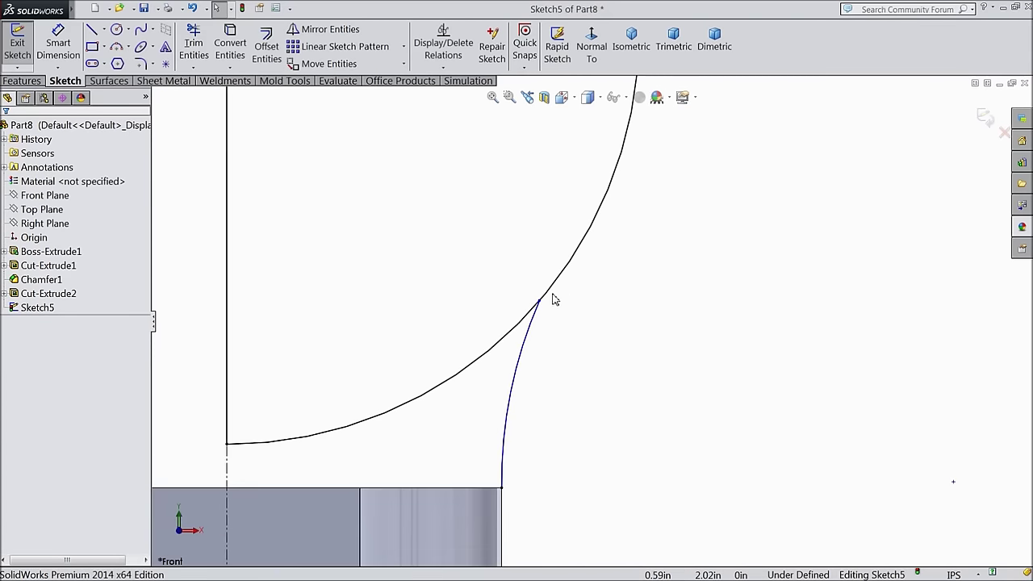
{"action": "left_click", "coordinate": [194, 45]}
{"action": "scroll", "coordinate": [414, 277], "scroll_direction": "up", "scroll_amount": 3}
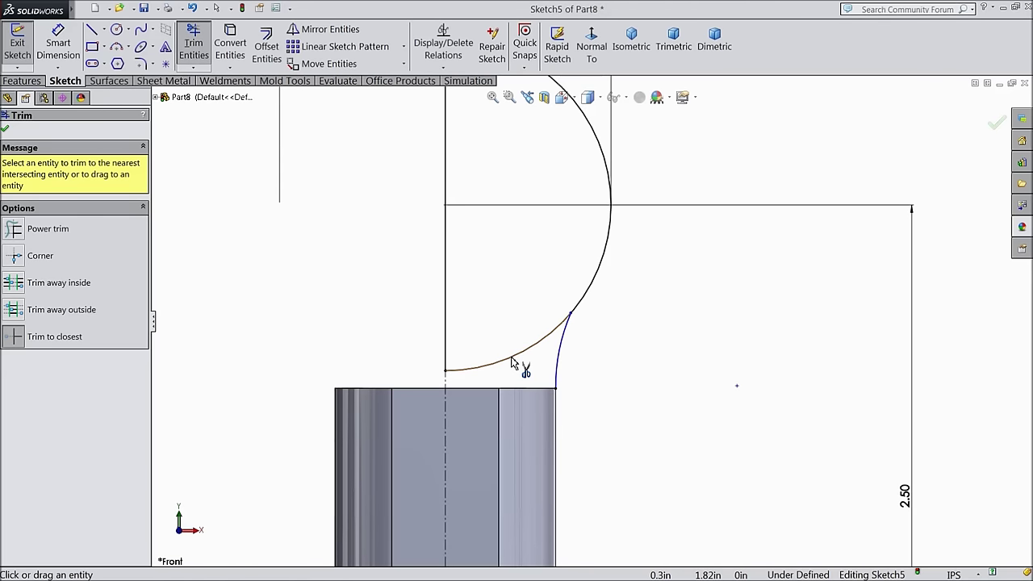
Make the connecting arc tangent to the semicircle
{"action": "scroll", "coordinate": [512, 363], "scroll_direction": "up", "scroll_amount": 2}
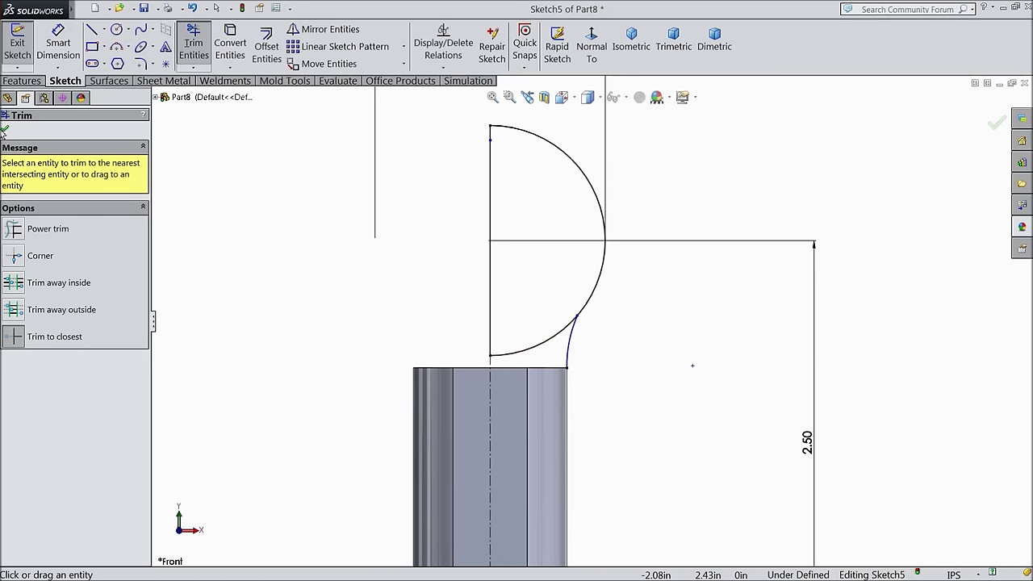
{"action": "left_click", "coordinate": [6, 131]}
{"action": "scroll", "coordinate": [576, 341], "scroll_direction": "down", "scroll_amount": 2}
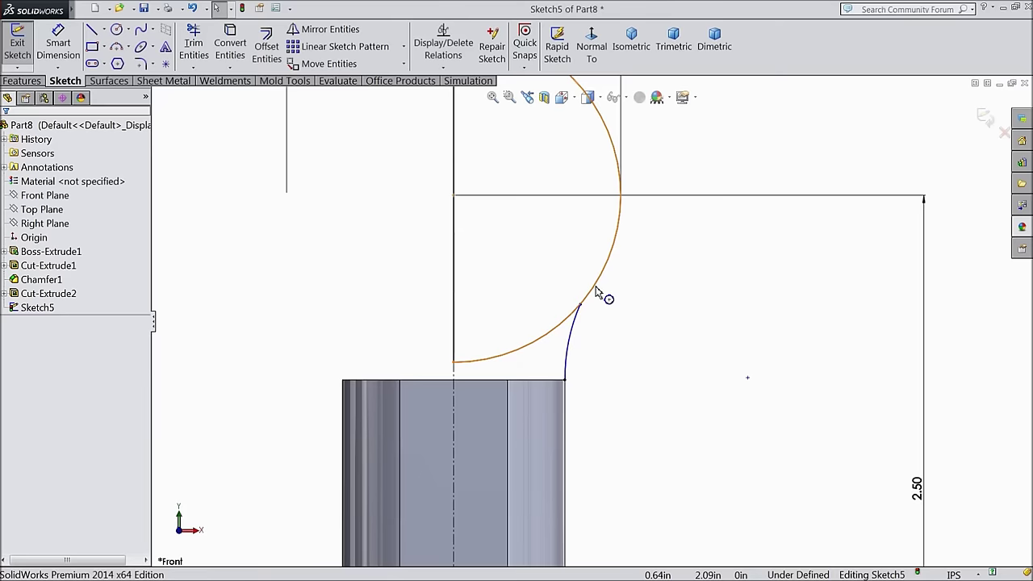
{"action": "left_click", "coordinate": [593, 295]}
{"action": "left_click", "coordinate": [573, 336], "text": "ctrl"}
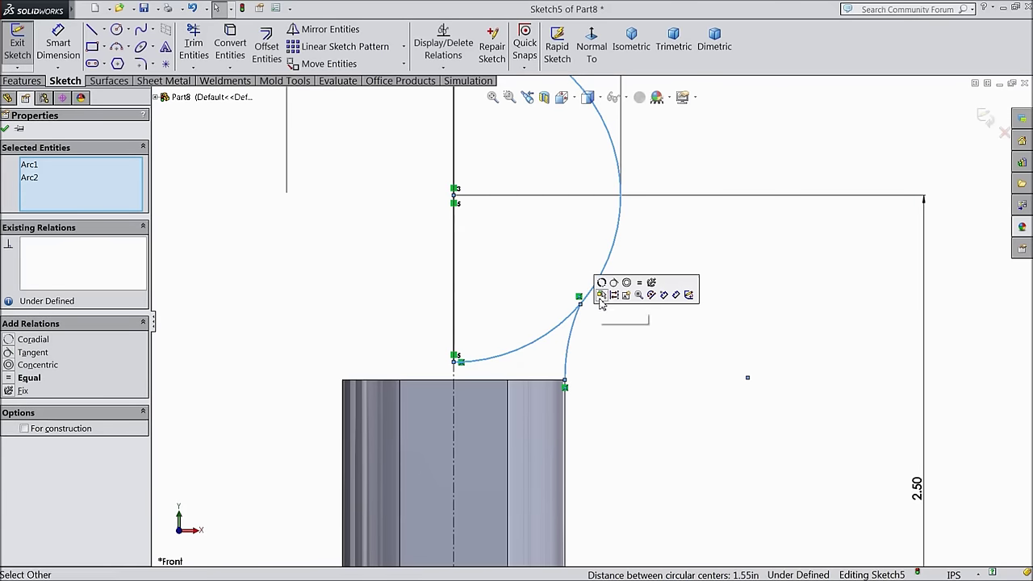
{"action": "left_click", "coordinate": [615, 284]}
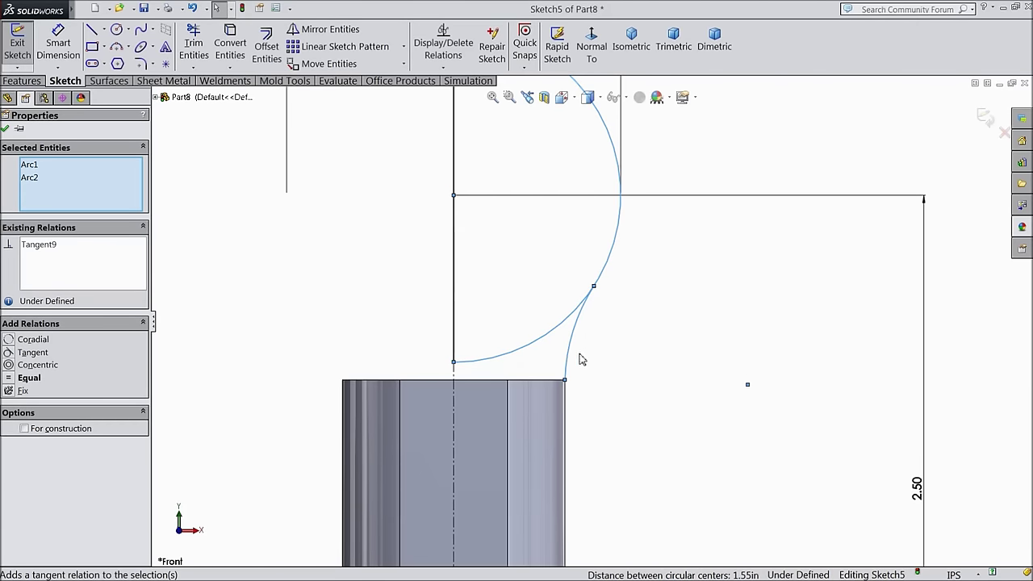
{"action": "scroll", "coordinate": [583, 359], "scroll_direction": "up", "scroll_amount": 2}
{"action": "left_click", "coordinate": [179, 204]}
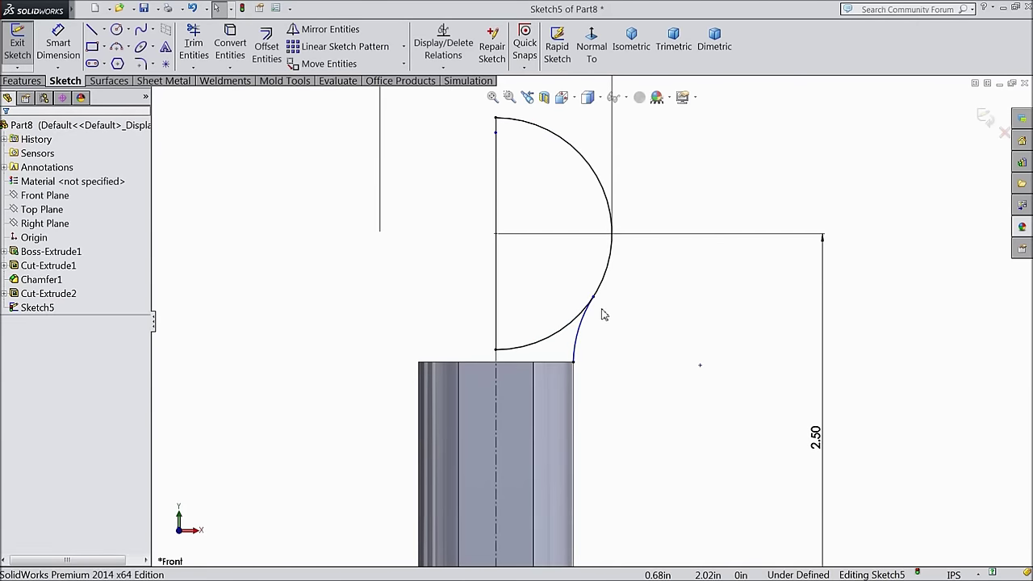
{"action": "scroll", "coordinate": [575, 391], "scroll_direction": "down", "scroll_amount": 4}
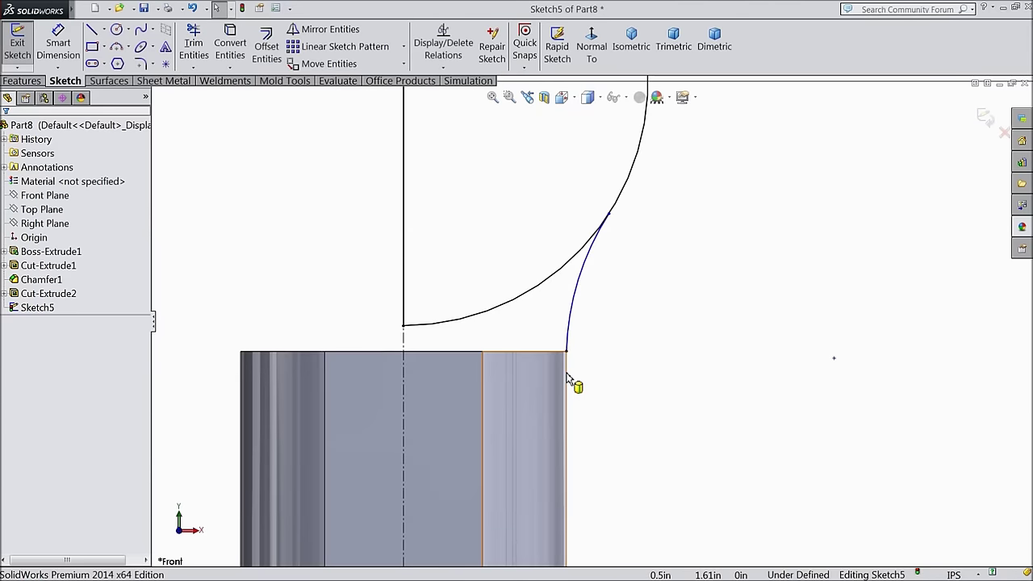
Make the lower arc tangent to the shaft's right side edge
{"action": "left_click", "coordinate": [567, 376]}
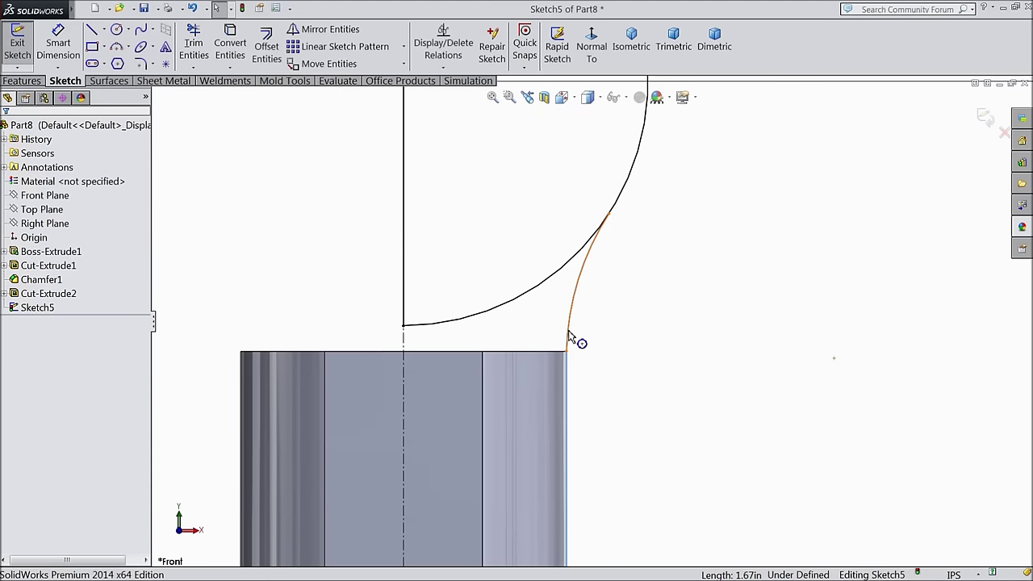
{"action": "left_click", "coordinate": [570, 336], "text": "ctrl"}
{"action": "left_click", "coordinate": [599, 294]}
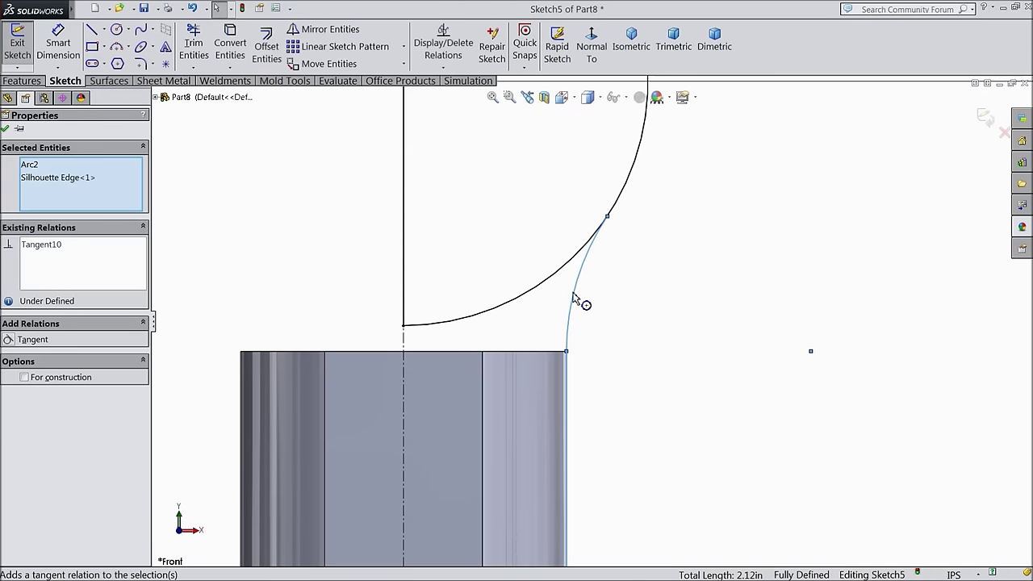
{"action": "left_click", "coordinate": [5, 130]}
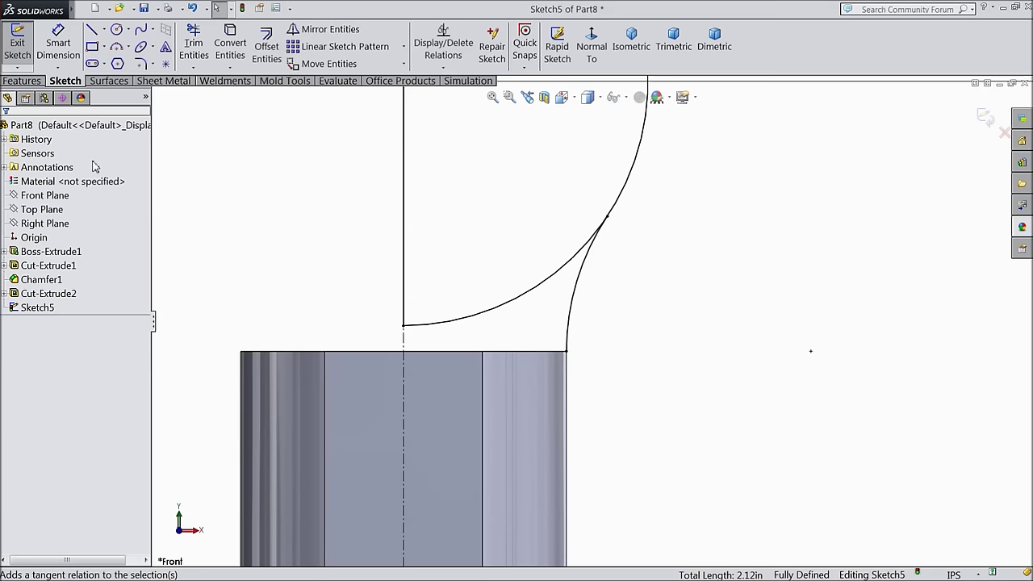
{"action": "scroll", "coordinate": [588, 296], "scroll_direction": "up", "scroll_amount": 2}
{"action": "scroll", "coordinate": [598, 266], "scroll_direction": "up", "scroll_amount": 3}
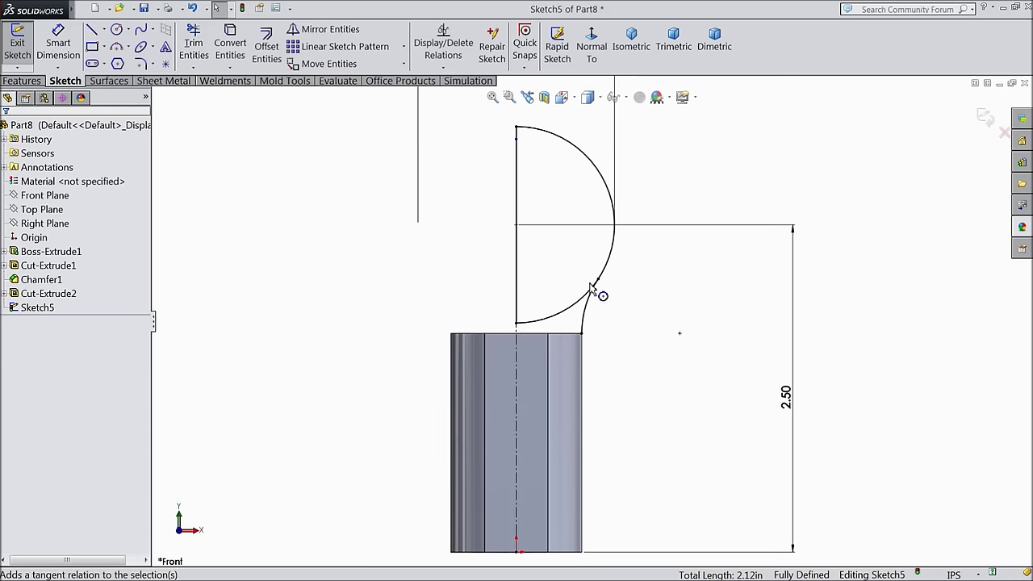
{"action": "scroll", "coordinate": [574, 321], "scroll_direction": "up", "scroll_amount": 1}
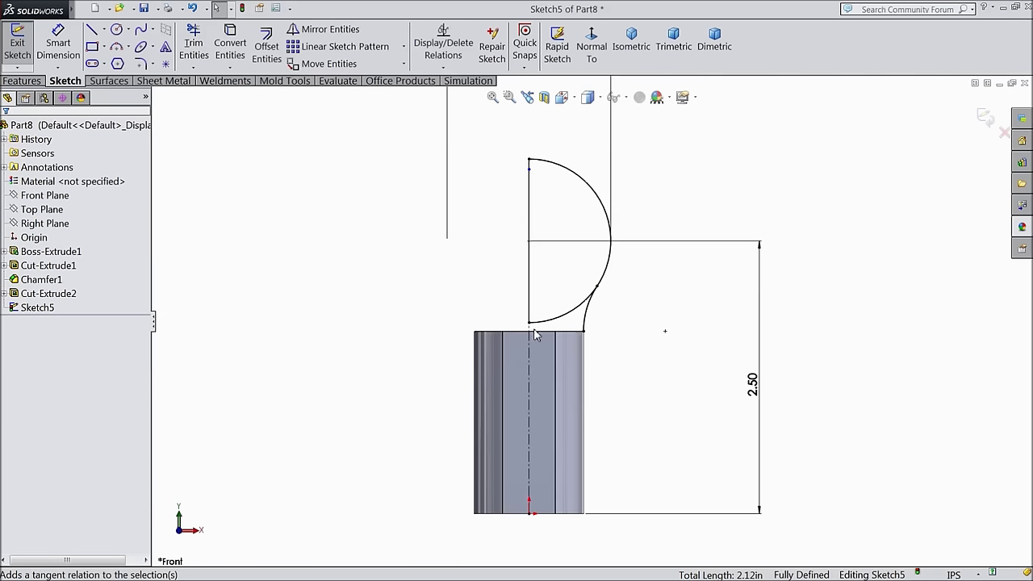
{"action": "scroll", "coordinate": [534, 338], "scroll_direction": "down", "scroll_amount": 1}
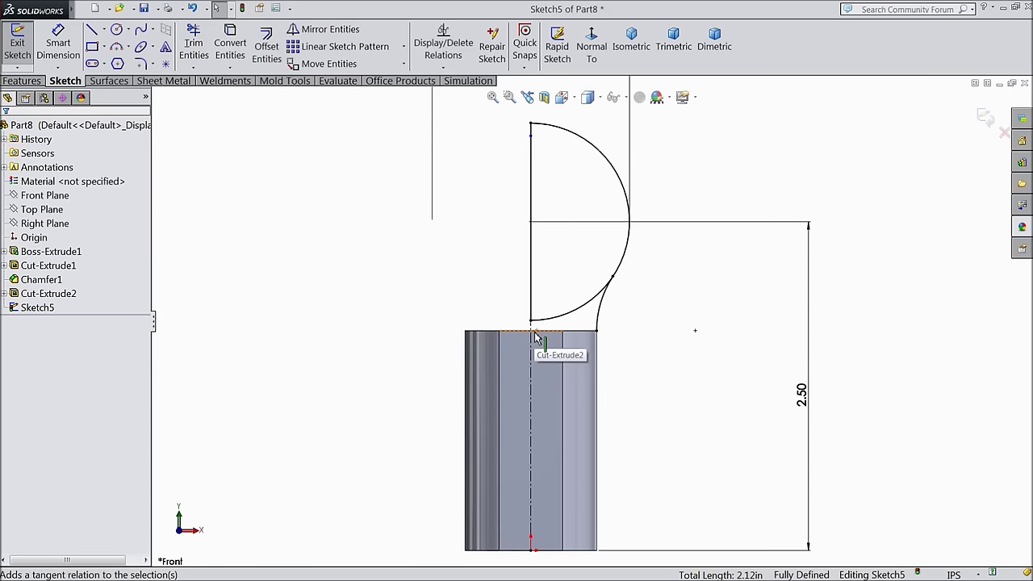
{"action": "scroll", "coordinate": [536, 337], "scroll_direction": "down", "scroll_amount": 1}
{"action": "scroll", "coordinate": [519, 330], "scroll_direction": "down", "scroll_amount": 1}
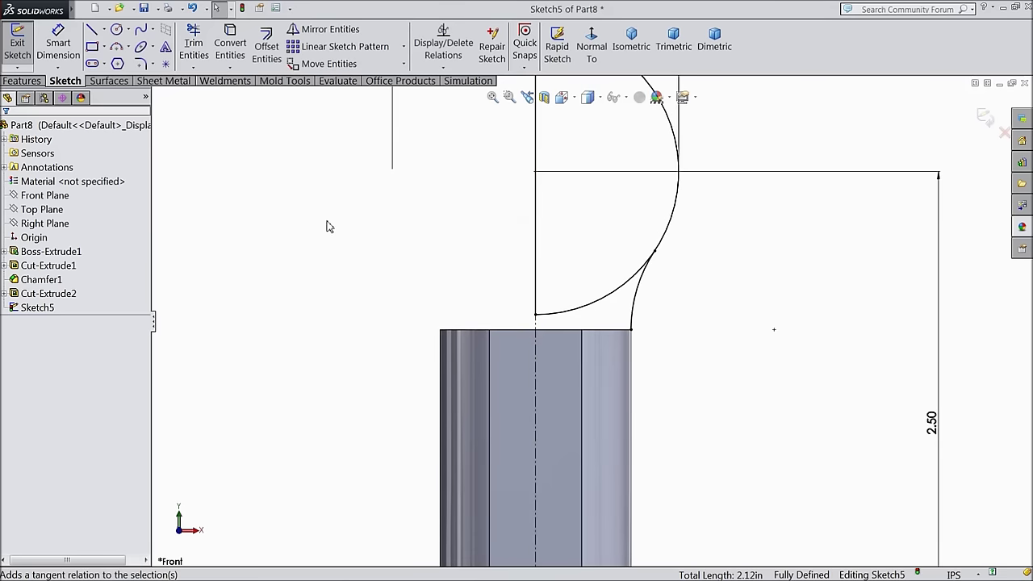
Draw a short vertical line down to the shaft top, then a horizontal line to the arc's end
{"action": "left_click", "coordinate": [93, 30]}
{"action": "scroll", "coordinate": [541, 319], "scroll_direction": "down", "scroll_amount": 2}
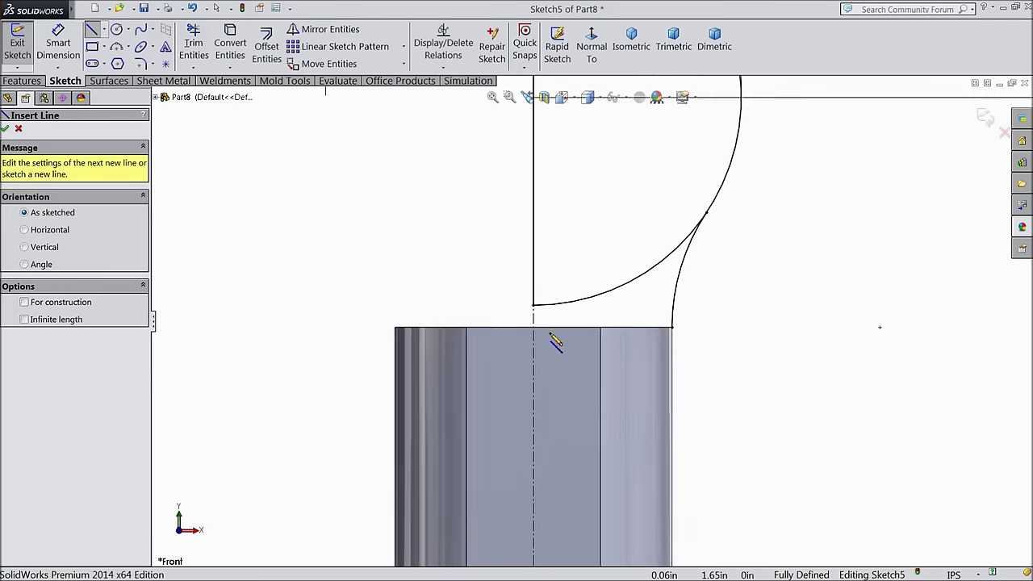
{"action": "left_click", "coordinate": [532, 301]}
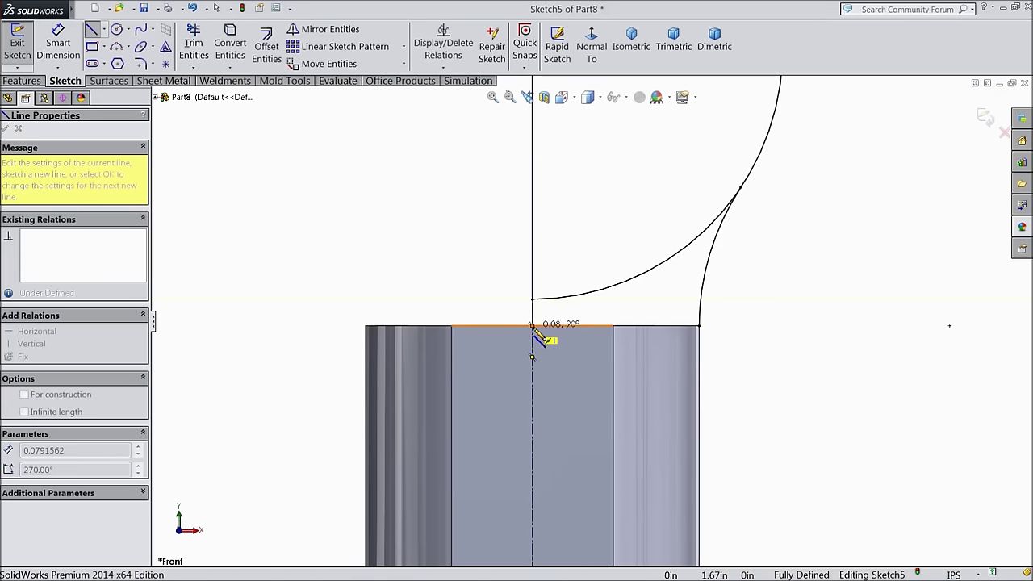
{"action": "left_click", "coordinate": [532, 325]}
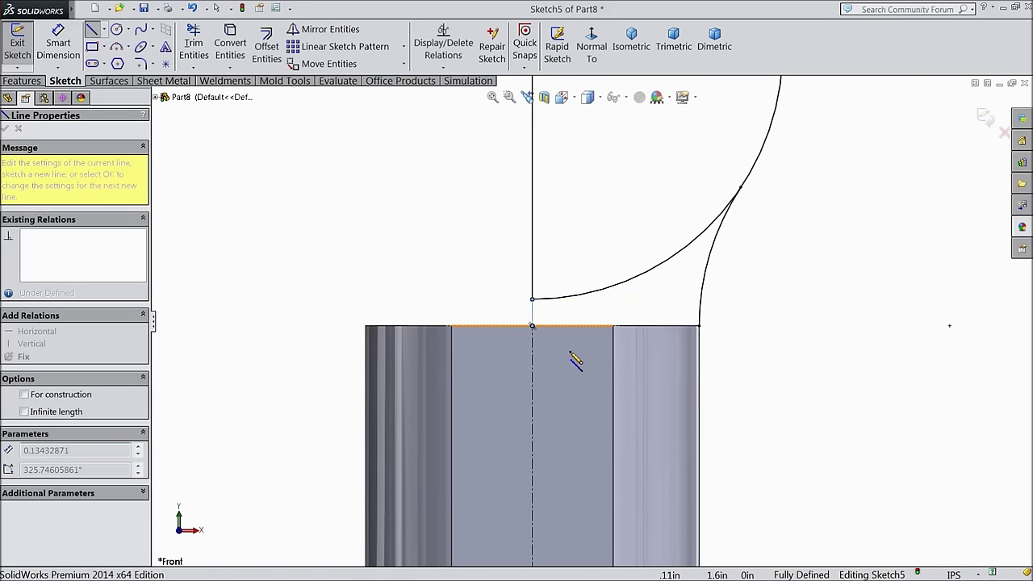
{"action": "left_click", "coordinate": [699, 326]}
{"action": "right_click", "coordinate": [749, 288]}
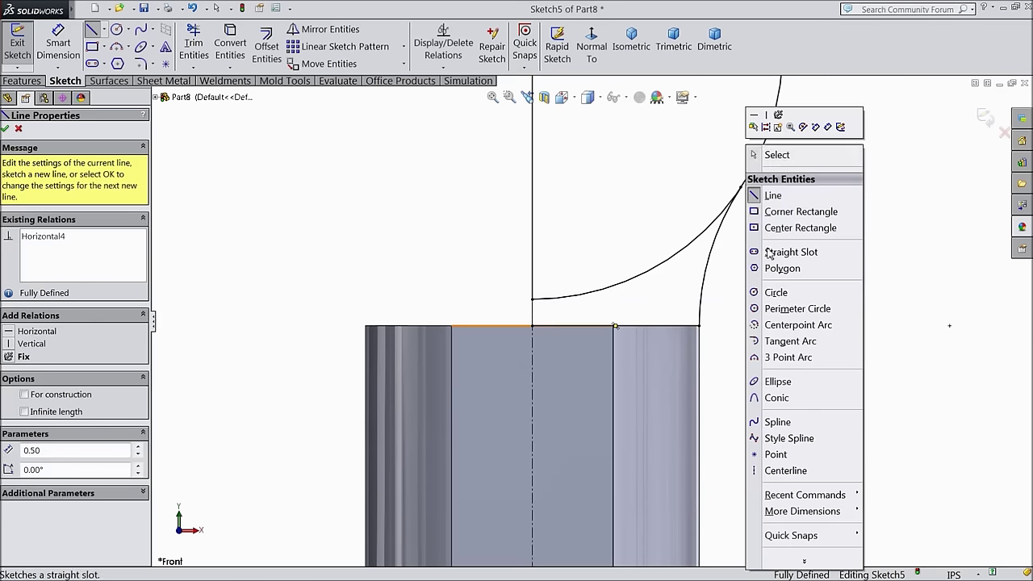
{"action": "left_click", "coordinate": [770, 154]}
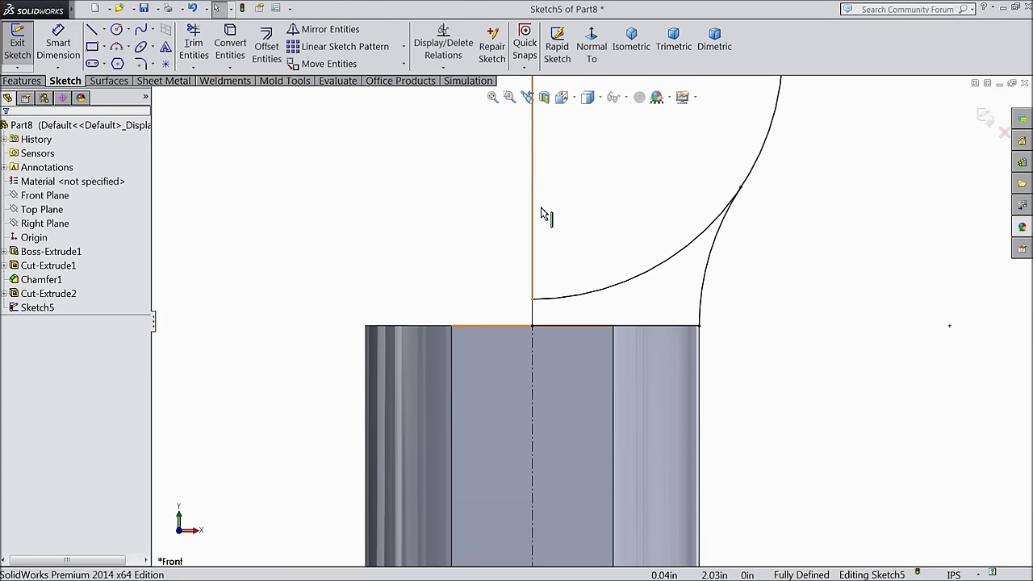
Select the vertical centre line as the axis and begin a Revolve feature
{"action": "left_click", "coordinate": [533, 213]}
{"action": "key", "text": "f"}
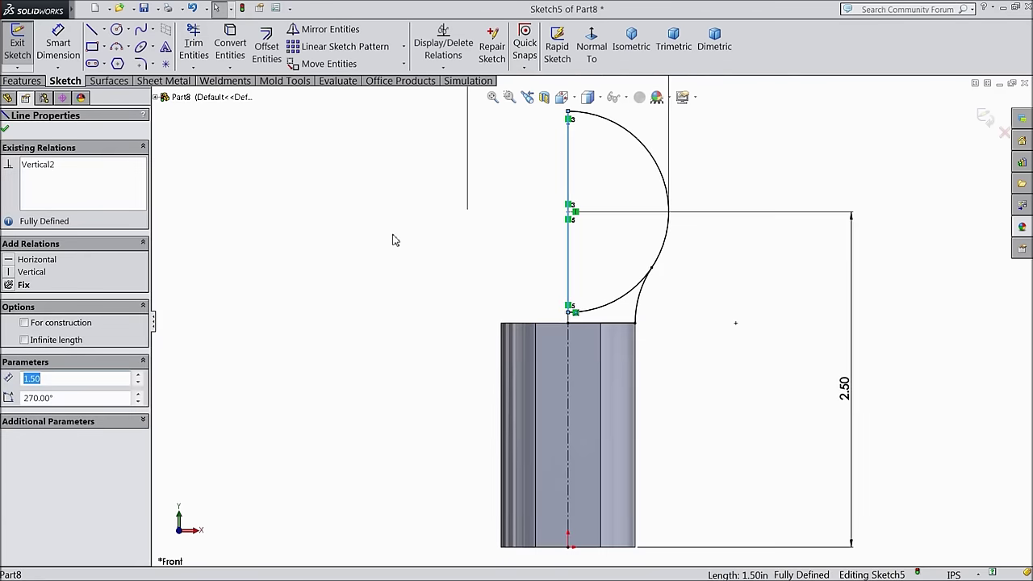
{"action": "left_click", "coordinate": [22, 82]}
{"action": "left_click", "coordinate": [71, 46]}
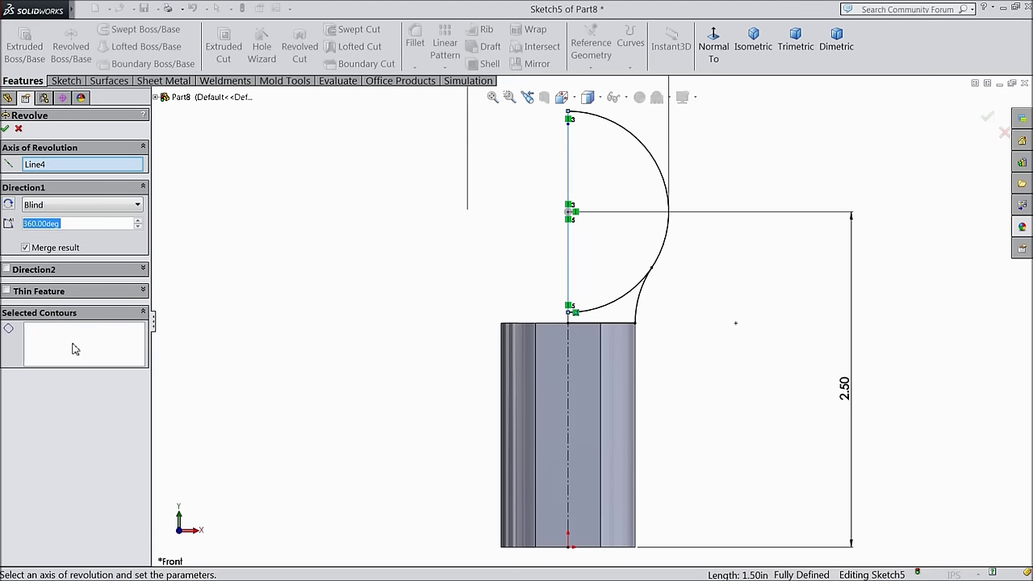
Revolve both sketch regions 360° about the vertical line to form the ball
{"action": "left_click", "coordinate": [627, 319]}
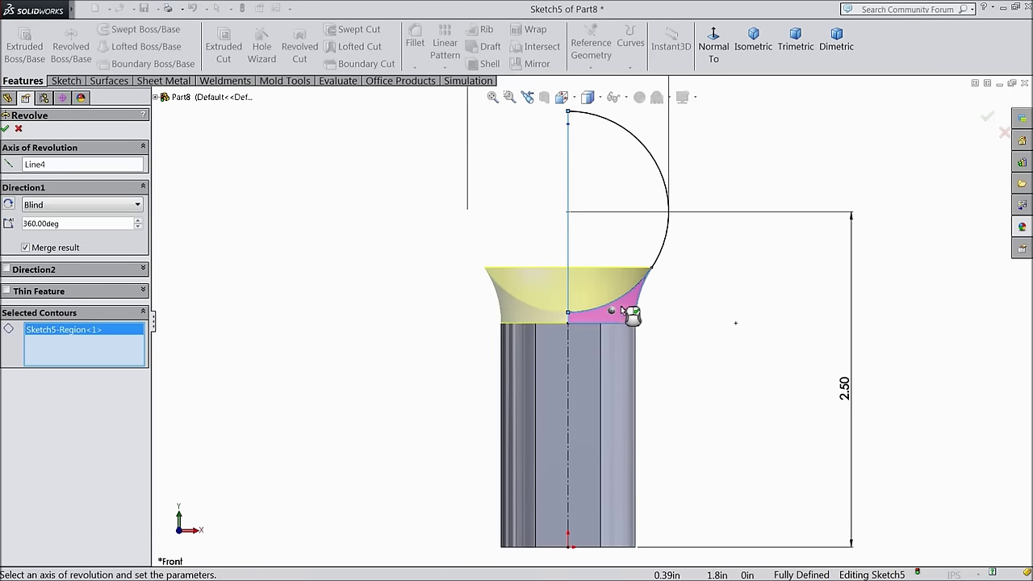
{"action": "left_click", "coordinate": [624, 258]}
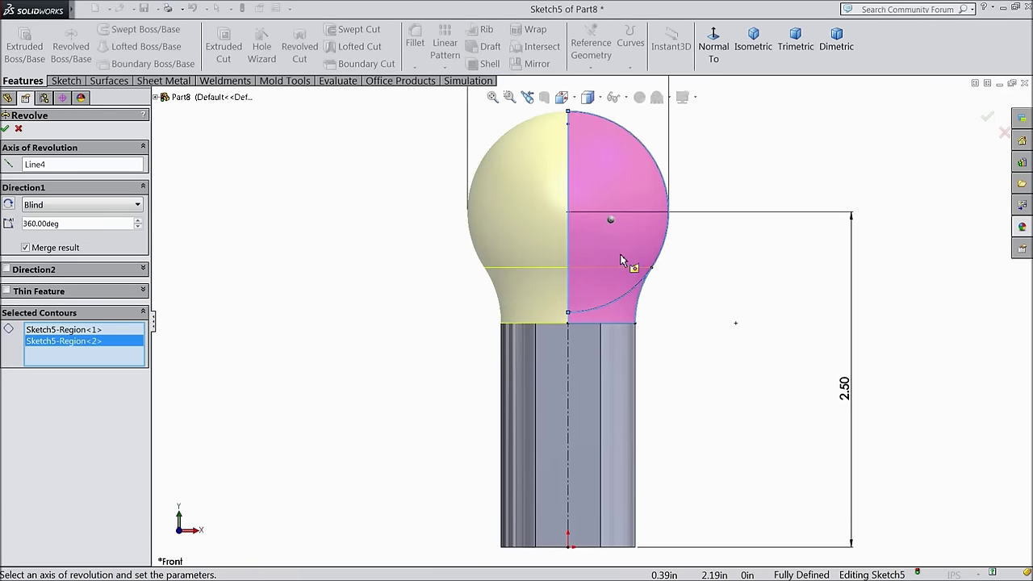
{"action": "left_click", "coordinate": [6, 129]}
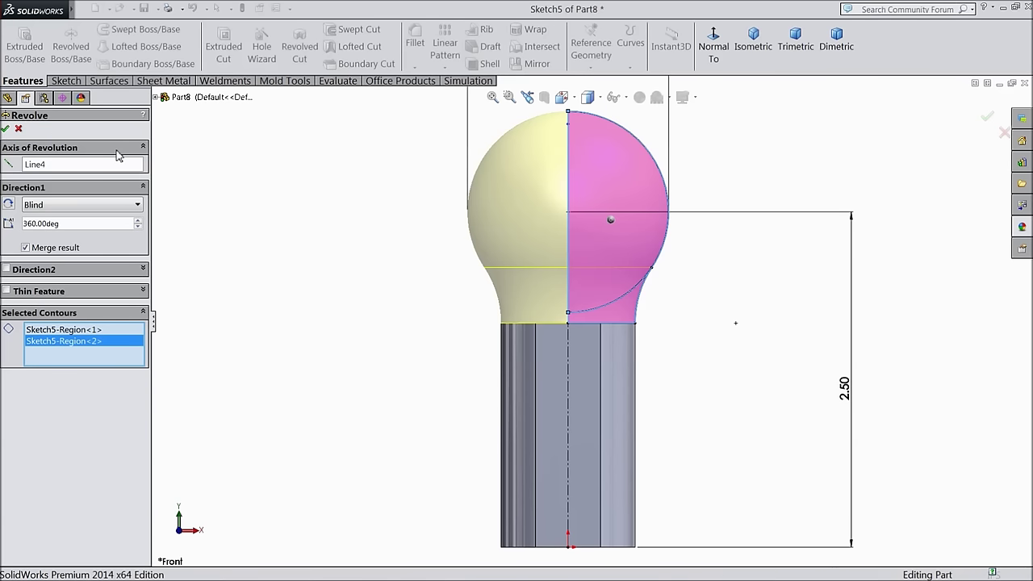
{"action": "key", "text": "z"}
Orbit the model to a tilted 3-D view of the ball head
{"action": "middle_click_drag", "start_coordinate": [380, 261], "coordinate": [420, 161]}
{"action": "middle_click_drag", "start_coordinate": [426, 231], "coordinate": [464, 168]}
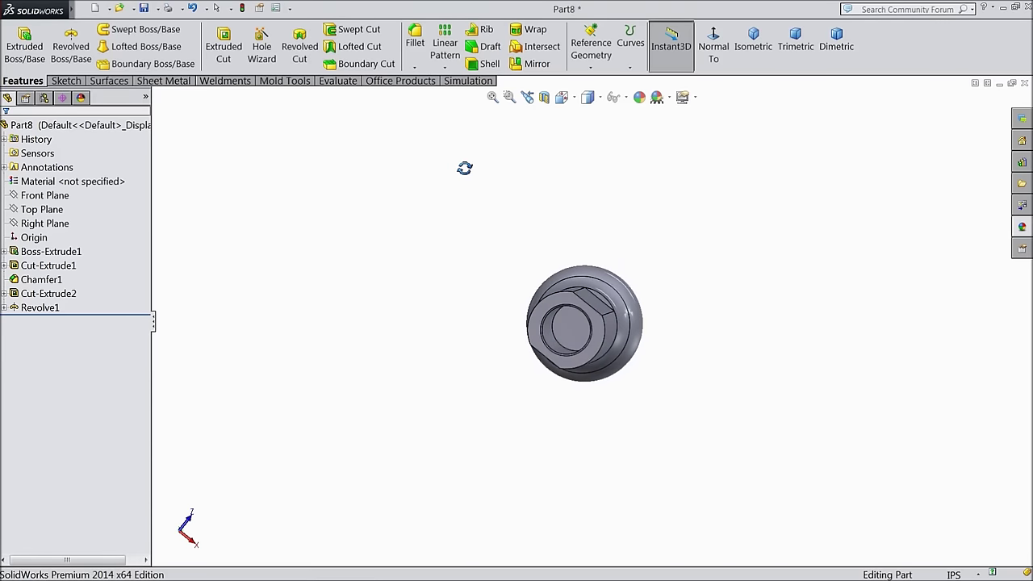
{"action": "middle_click_drag", "start_coordinate": [464, 168], "coordinate": [464, 168]}
{"action": "middle_click_drag", "start_coordinate": [248, 299], "coordinate": [240, 302]}
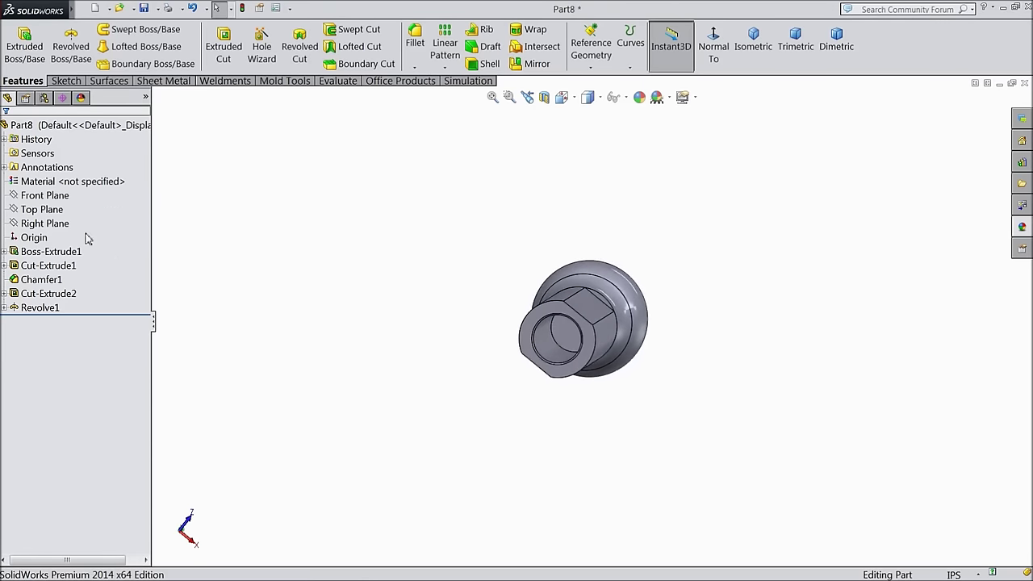
{"action": "left_click", "coordinate": [42, 209]}
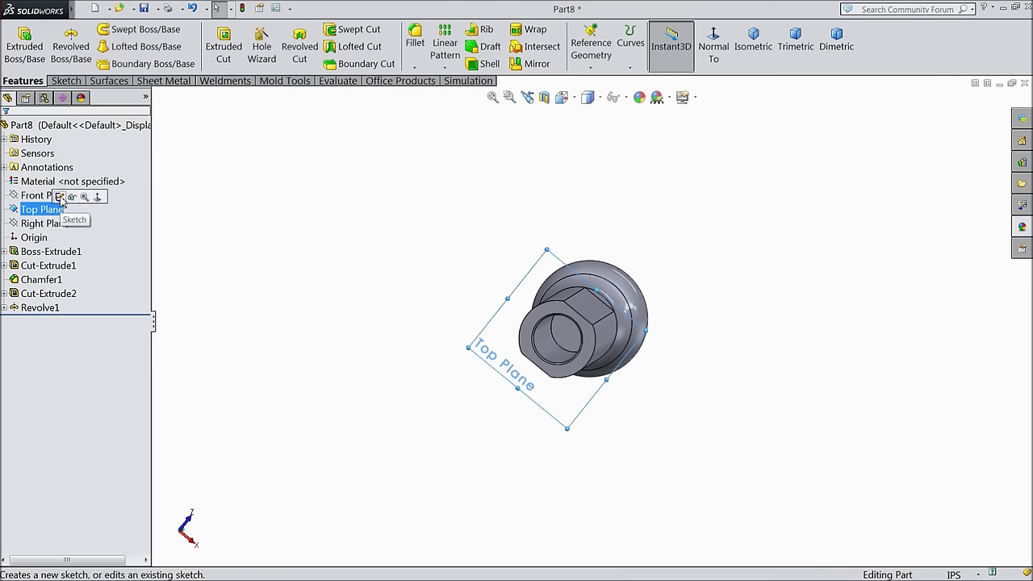
Start a new sketch on the Top Plane and view it face-on
{"action": "left_click", "coordinate": [59, 196]}
{"action": "left_click", "coordinate": [714, 53]}
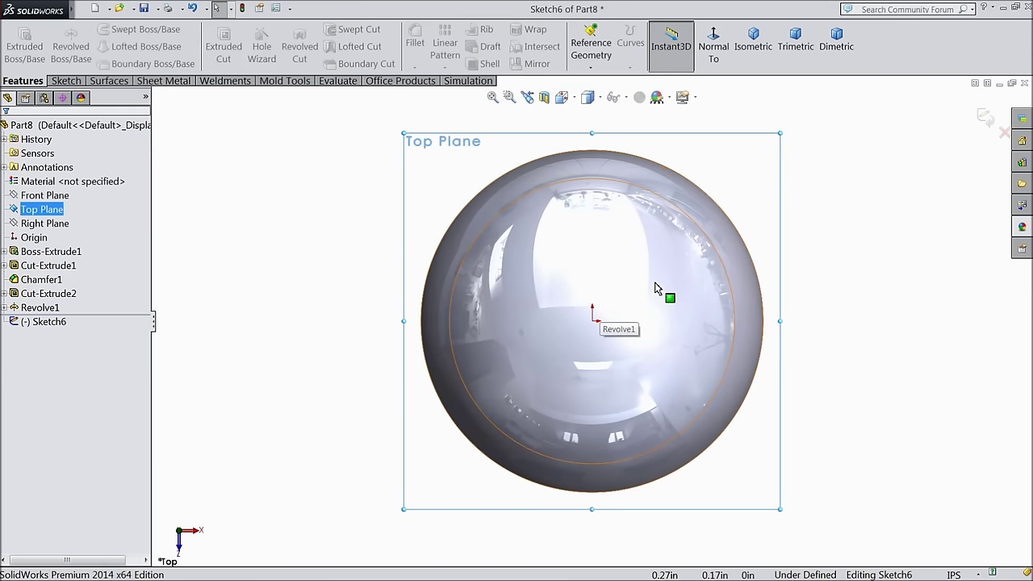
{"action": "key", "text": "z"}
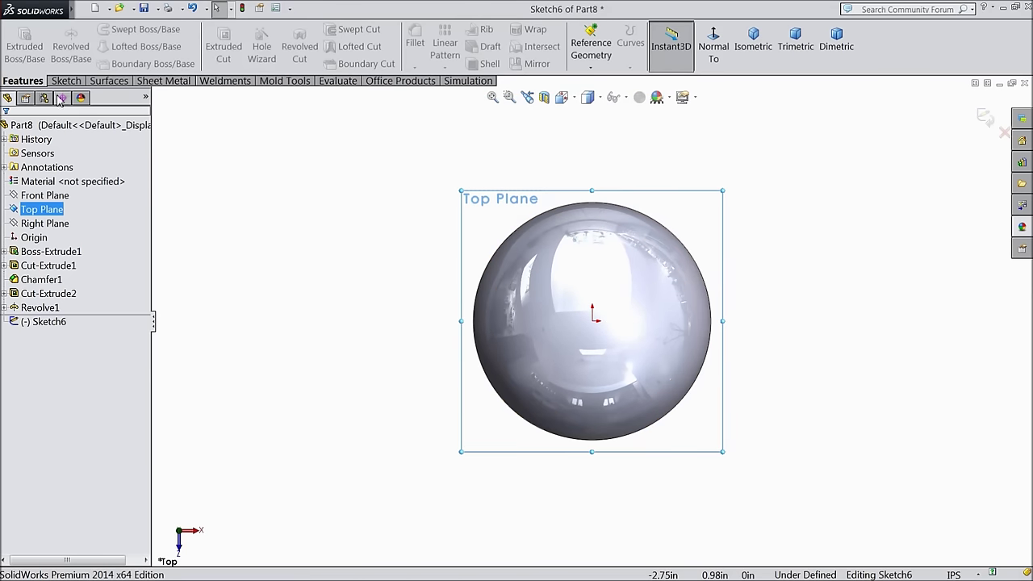
{"action": "left_click", "coordinate": [65, 82]}
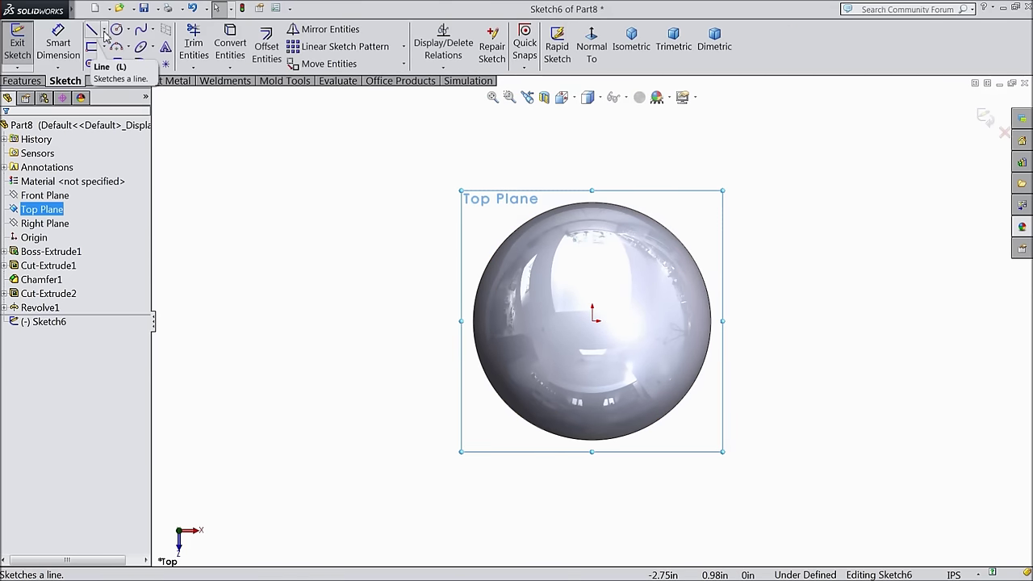
{"action": "left_click", "coordinate": [593, 55]}
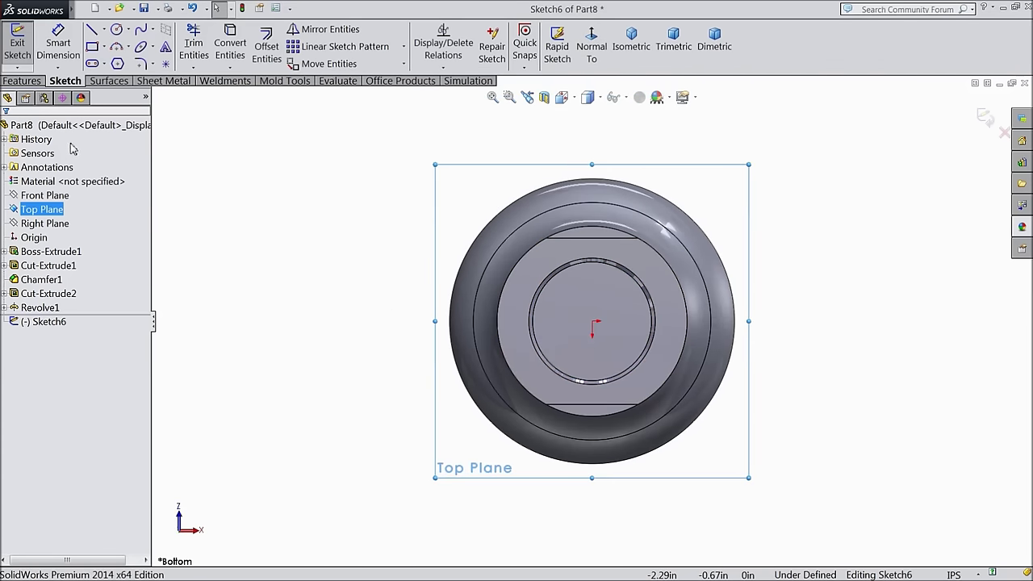
Draw a horizontal centerline across the model through the origin
{"action": "left_click", "coordinate": [105, 29]}
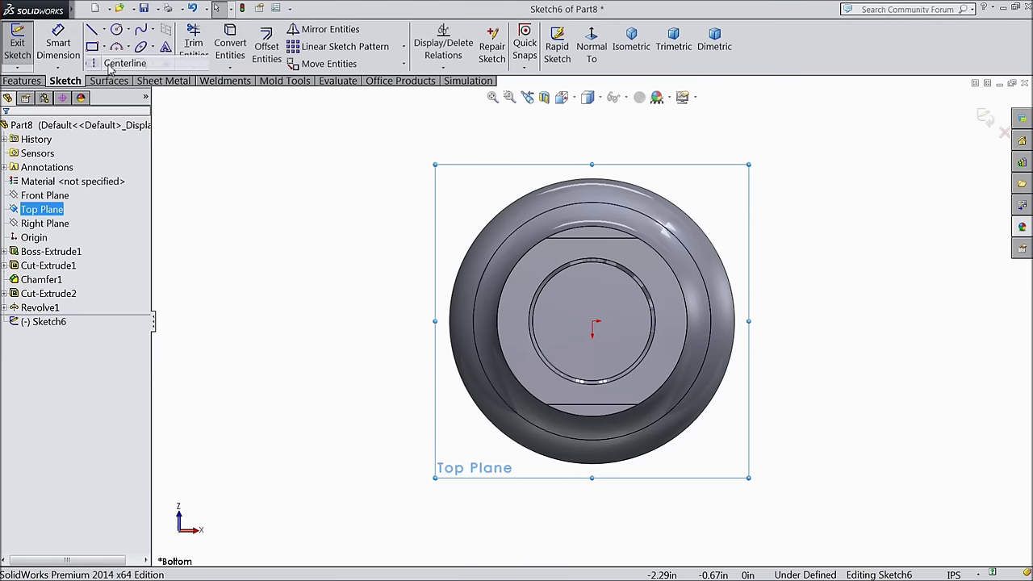
{"action": "left_click", "coordinate": [122, 61]}
{"action": "left_click", "coordinate": [408, 320]}
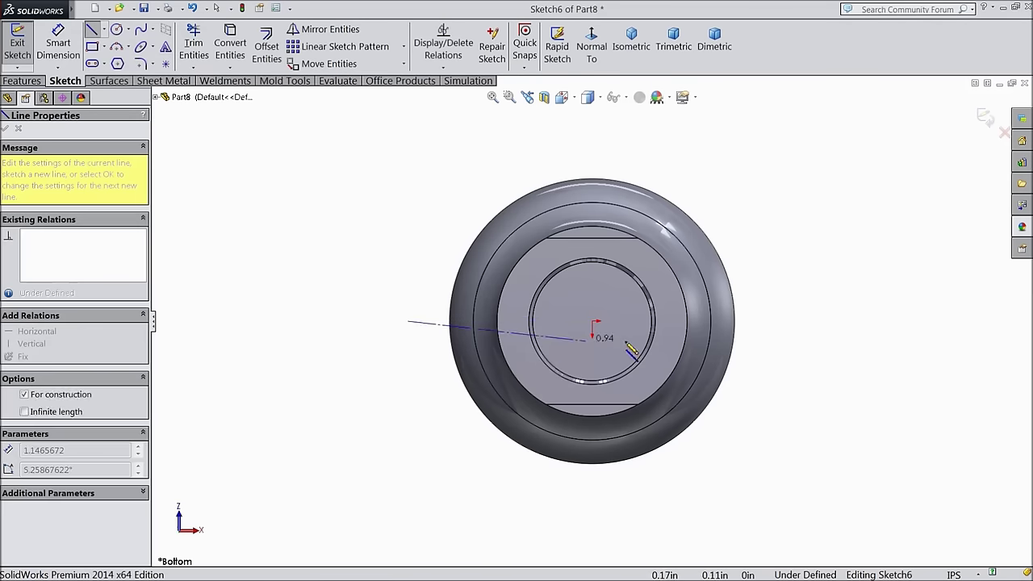
{"action": "left_click", "coordinate": [802, 321]}
{"action": "right_click", "coordinate": [812, 297]}
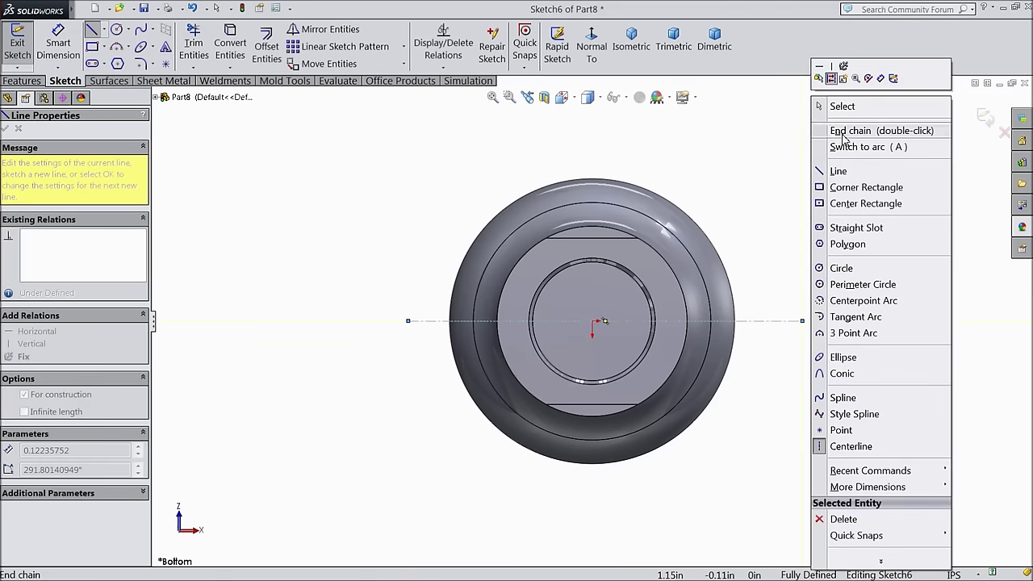
{"action": "left_click", "coordinate": [844, 109]}
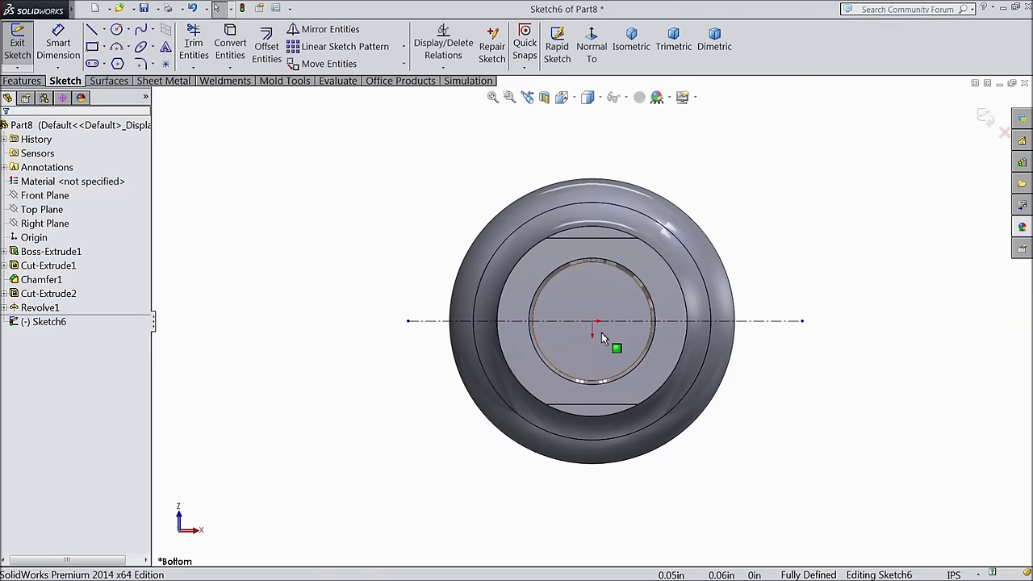
Draw a vertical centerline through the origin from above to below the part
{"action": "left_click", "coordinate": [104, 30]}
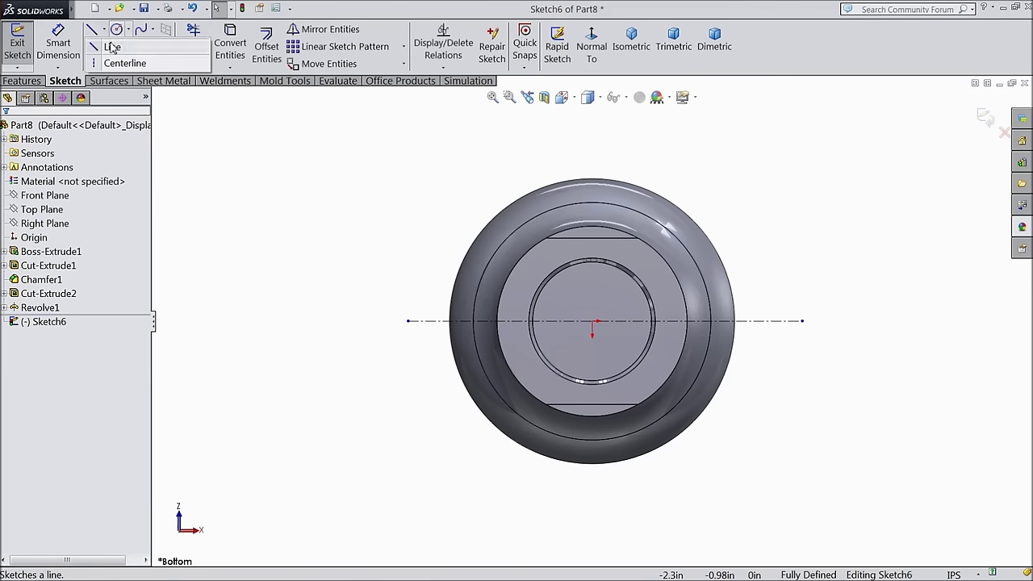
{"action": "left_click", "coordinate": [118, 59]}
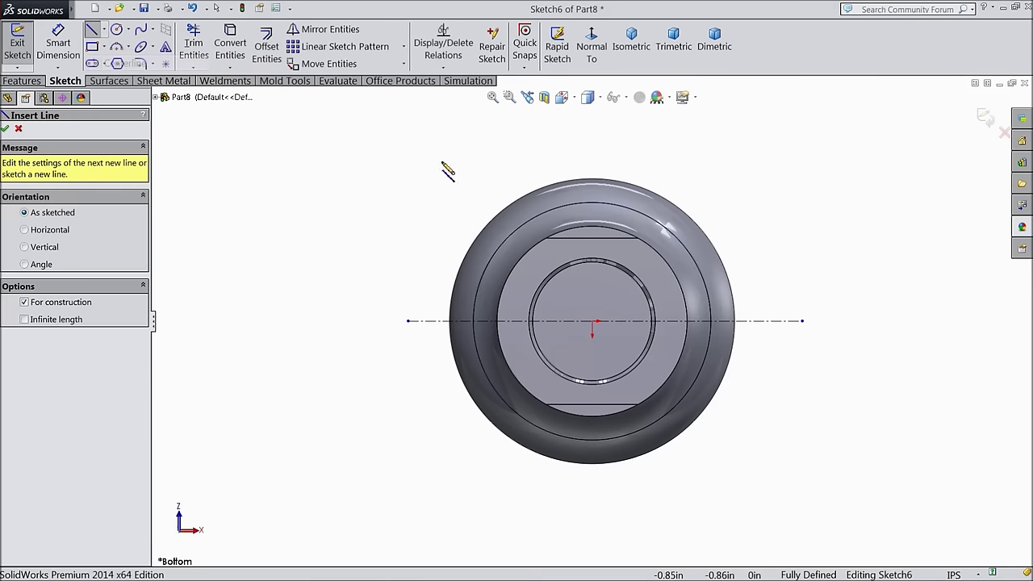
{"action": "left_click", "coordinate": [593, 157]}
{"action": "left_click", "coordinate": [592, 488]}
{"action": "right_click", "coordinate": [607, 494]}
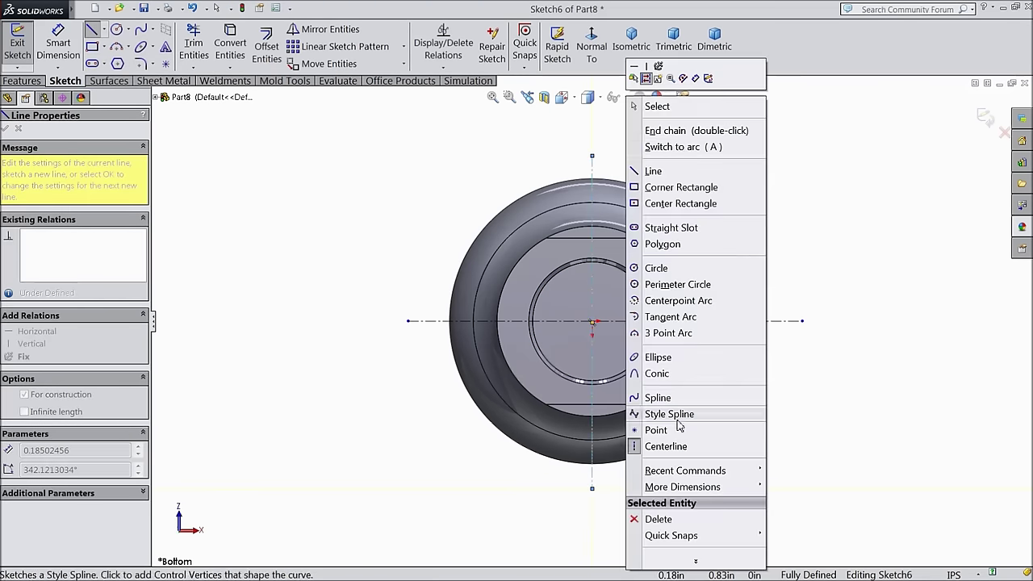
{"action": "left_click", "coordinate": [658, 106]}
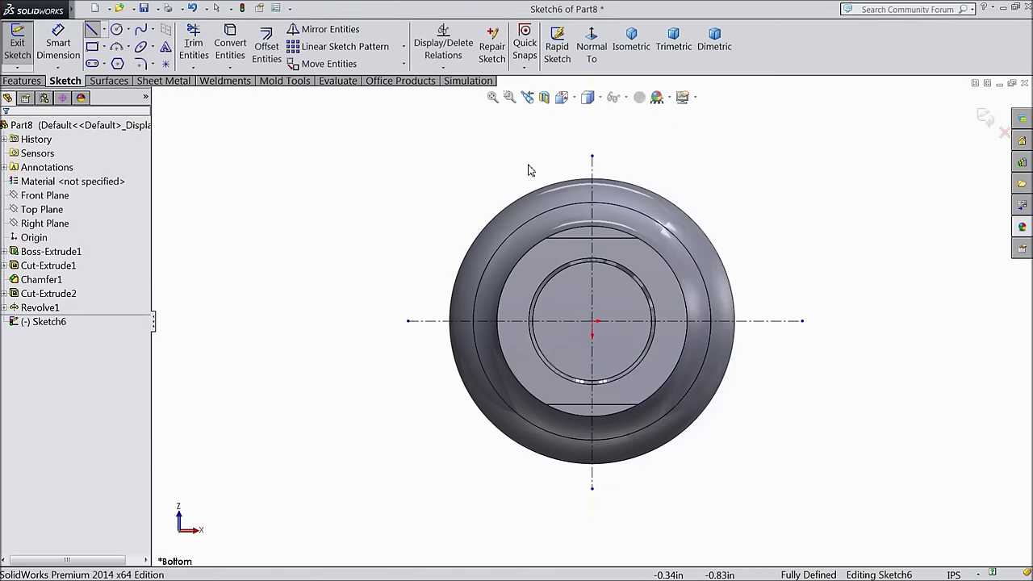
Draw a corner rectangle straddling the part's top edge and dimension its width at 1.74
{"action": "left_click", "coordinate": [94, 51]}
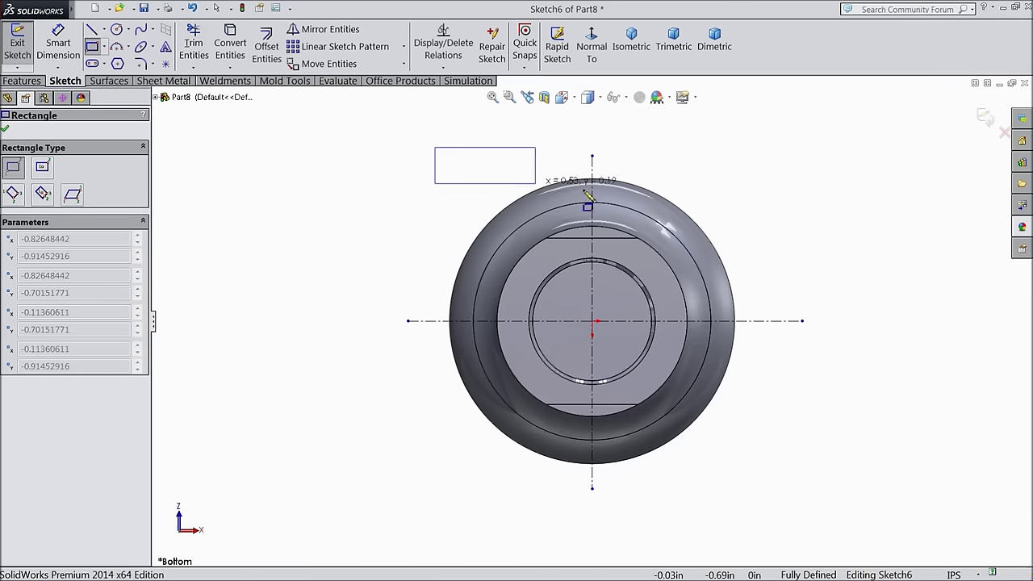
{"action": "left_click", "coordinate": [766, 212]}
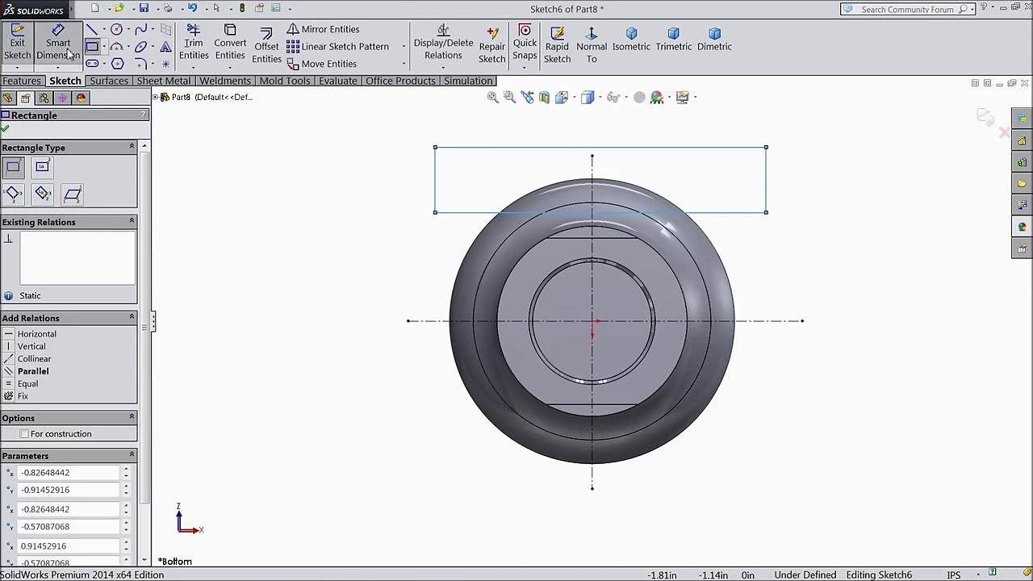
{"action": "left_click", "coordinate": [58, 44]}
{"action": "scroll", "coordinate": [627, 203], "scroll_direction": "up", "scroll_amount": 2}
{"action": "scroll", "coordinate": [600, 219], "scroll_direction": "down", "scroll_amount": 2}
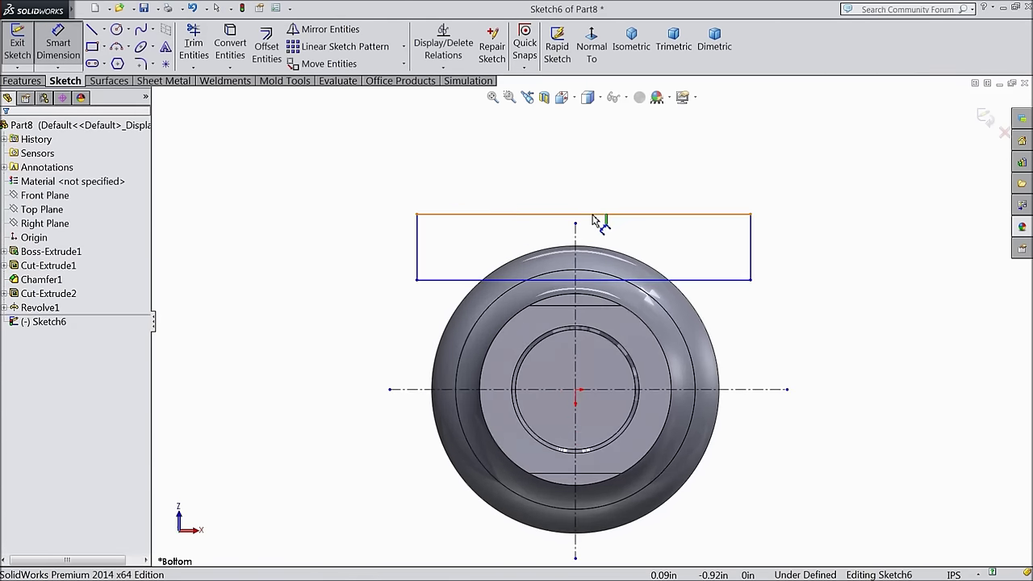
{"action": "left_click", "coordinate": [596, 215]}
{"action": "left_click", "coordinate": [570, 171]}
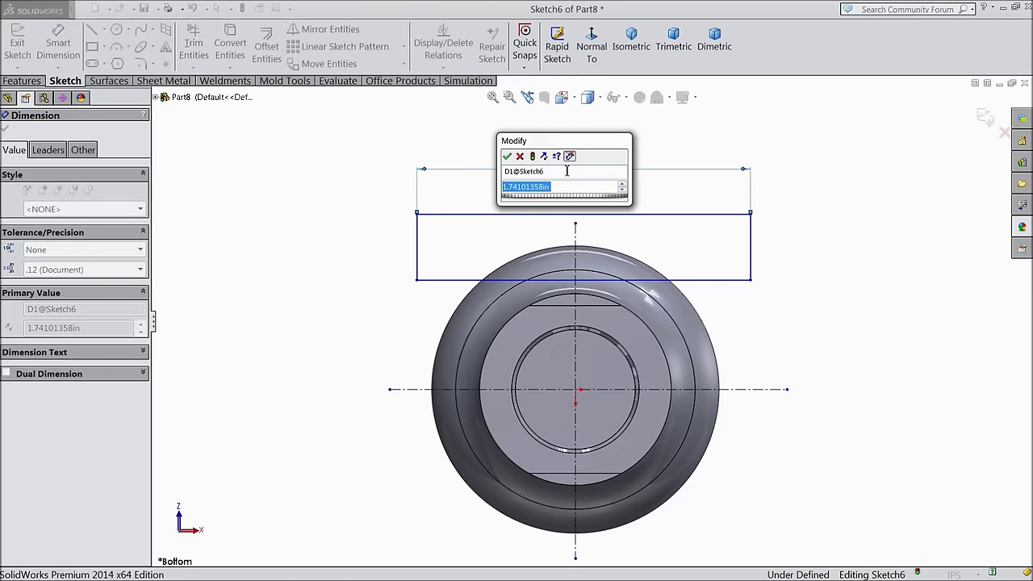
{"action": "left_click", "coordinate": [520, 157]}
{"action": "scroll", "coordinate": [618, 272], "scroll_direction": "up", "scroll_amount": 2}
{"action": "scroll", "coordinate": [626, 416], "scroll_direction": "down", "scroll_amount": 2}
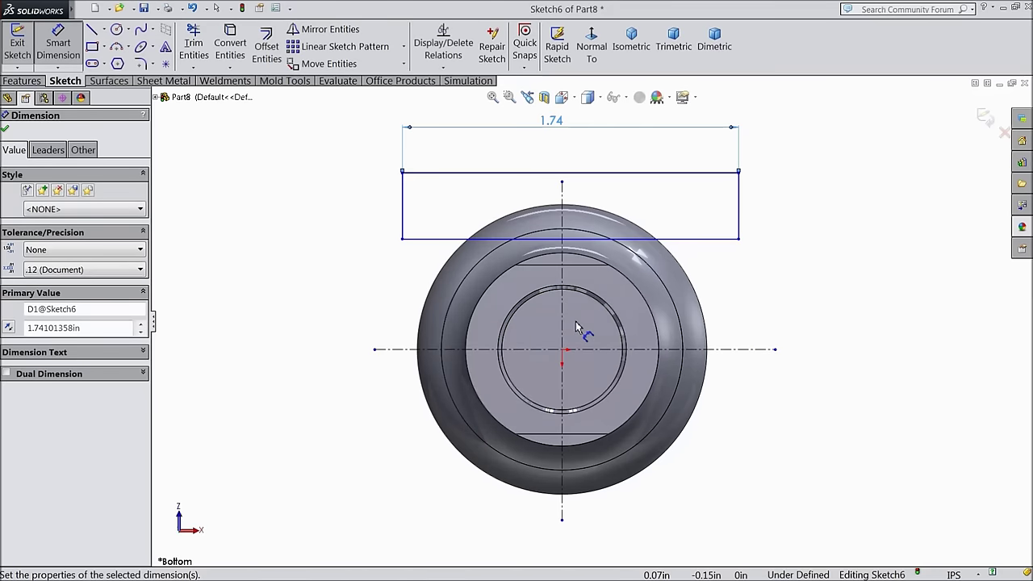
{"action": "left_click", "coordinate": [5, 131]}
Undo the stray extra lines and clear the selection
{"action": "scroll", "coordinate": [589, 323], "scroll_direction": "up", "scroll_amount": 1}
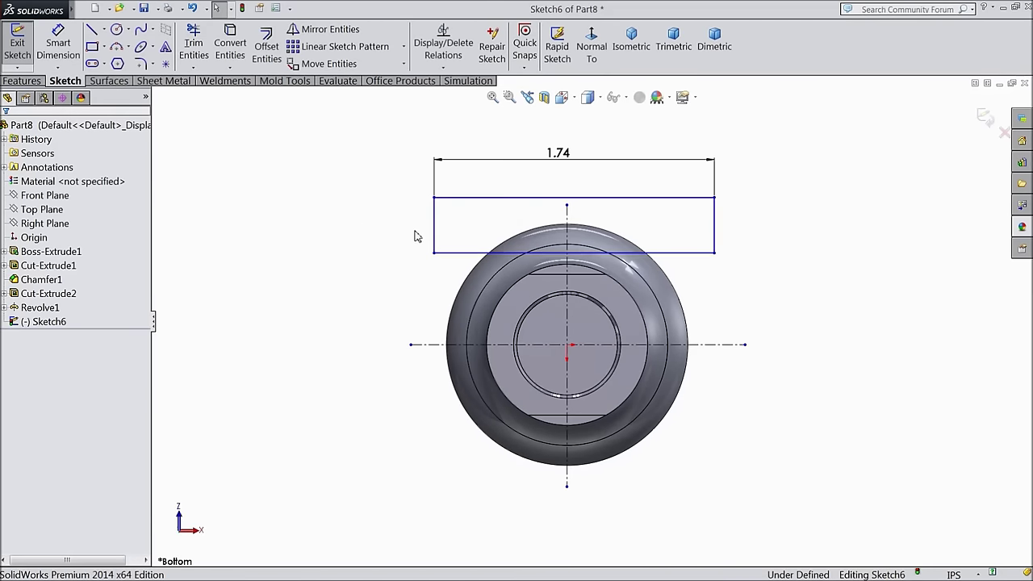
{"action": "left_click_drag", "start_coordinate": [737, 175], "coordinate": [419, 274]}
{"action": "key", "text": "Escape"}
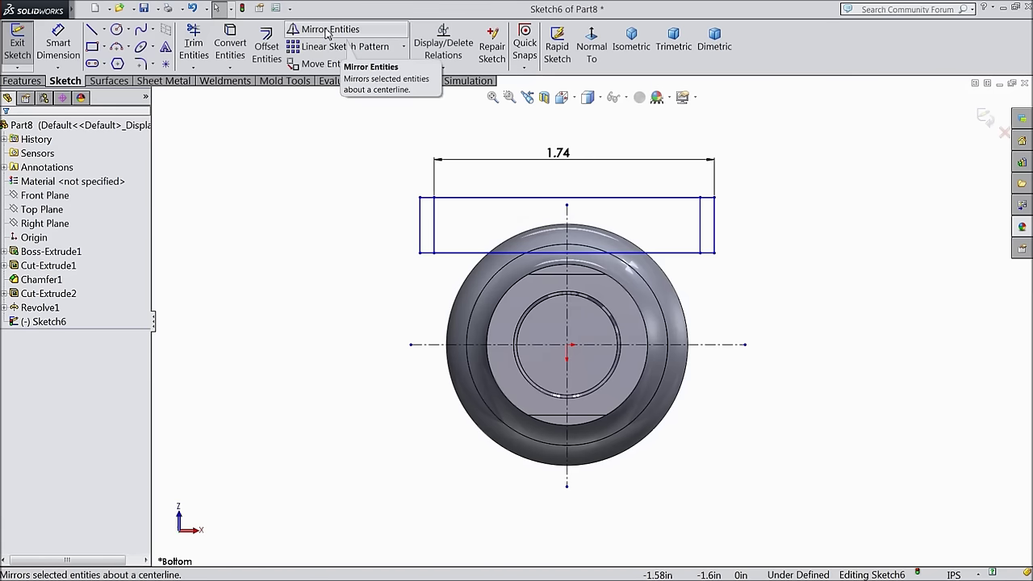
{"action": "left_click", "coordinate": [474, 199]}
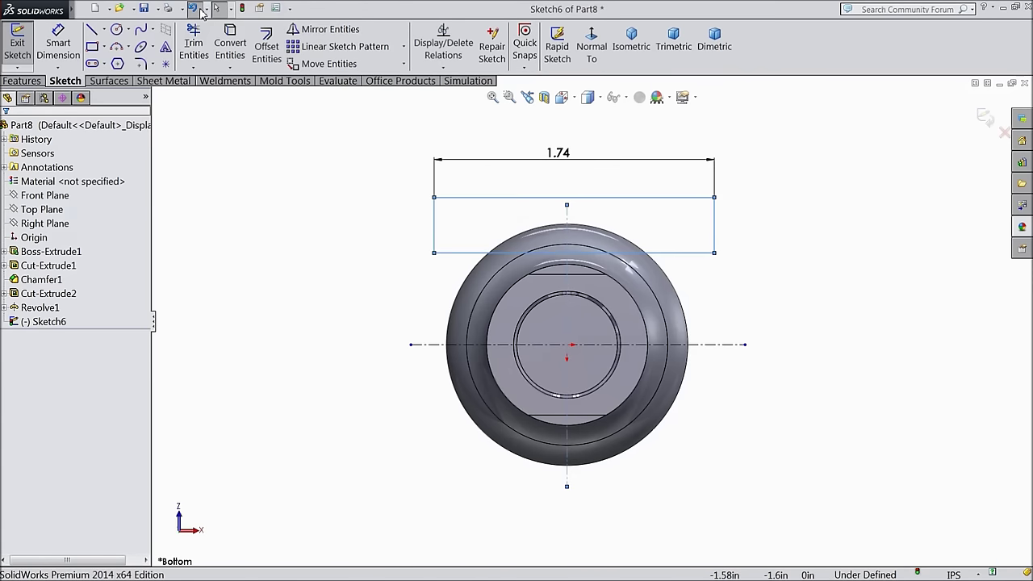
{"action": "left_click", "coordinate": [181, 238]}
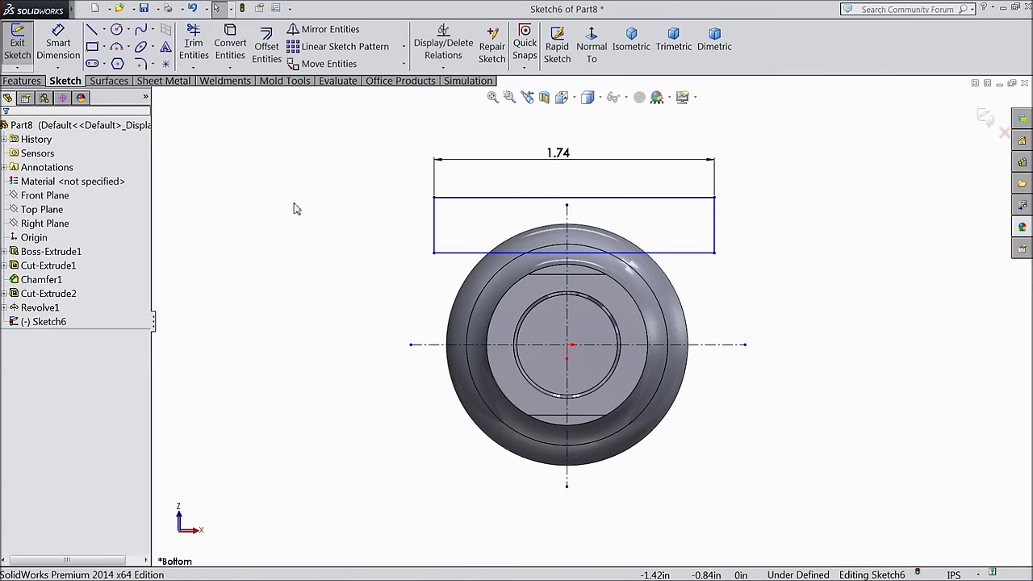
Mirror the rectangle's four lines about the horizontal centerline below the part
{"action": "key", "text": "m"}
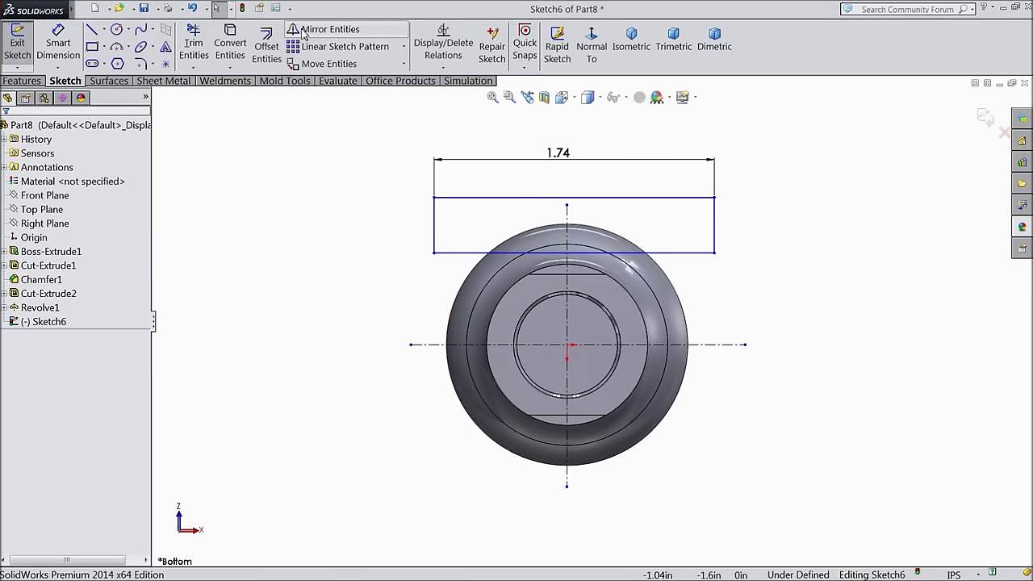
{"action": "scroll", "coordinate": [686, 242], "scroll_direction": "down", "scroll_amount": 2}
{"action": "left_click", "coordinate": [680, 197]}
{"action": "left_click", "coordinate": [676, 253]}
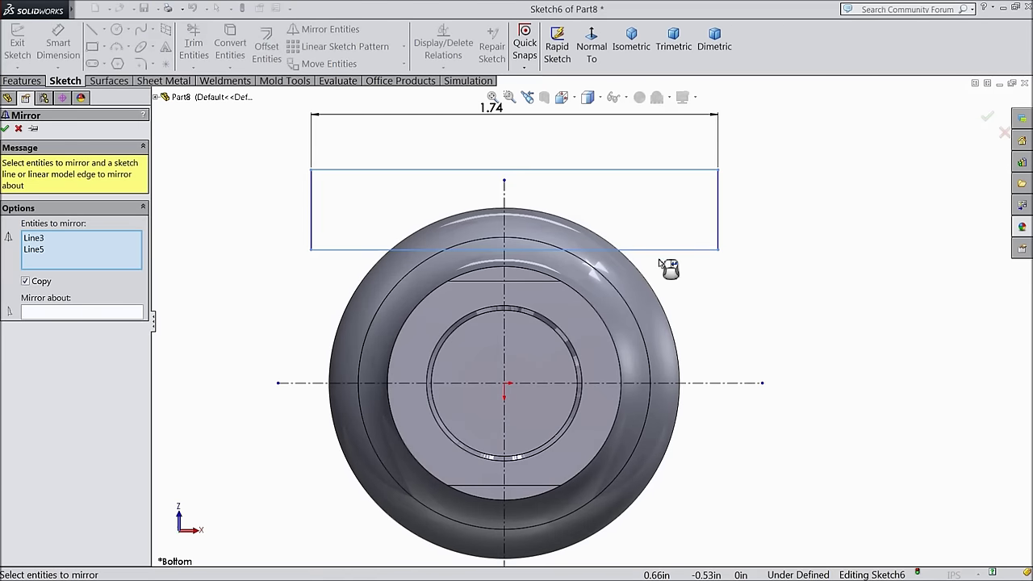
{"action": "left_click", "coordinate": [717, 233]}
{"action": "left_click", "coordinate": [313, 222]}
{"action": "left_click", "coordinate": [73, 311]}
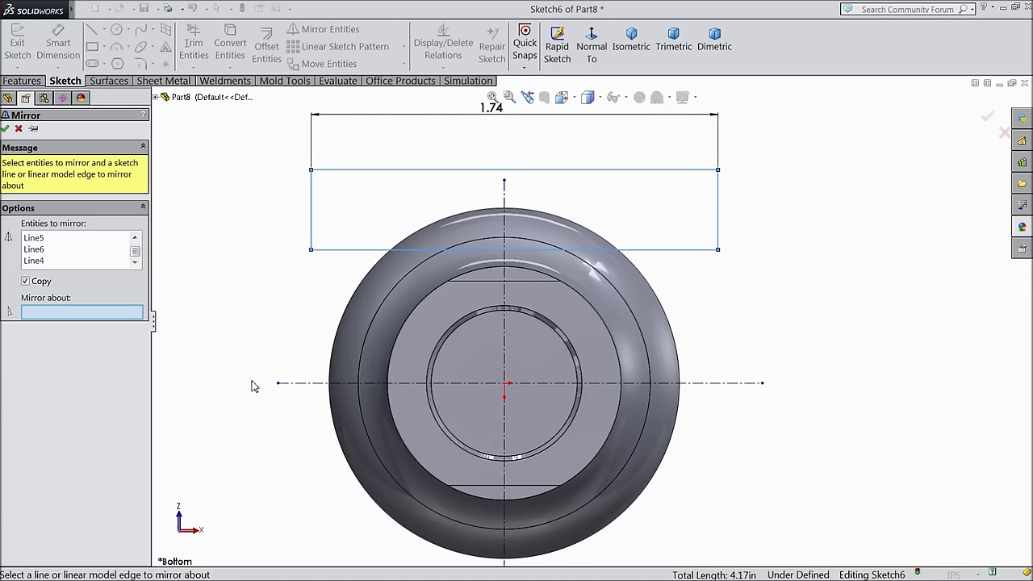
{"action": "left_click", "coordinate": [309, 384]}
{"action": "scroll", "coordinate": [363, 411], "scroll_direction": "up", "scroll_amount": 3}
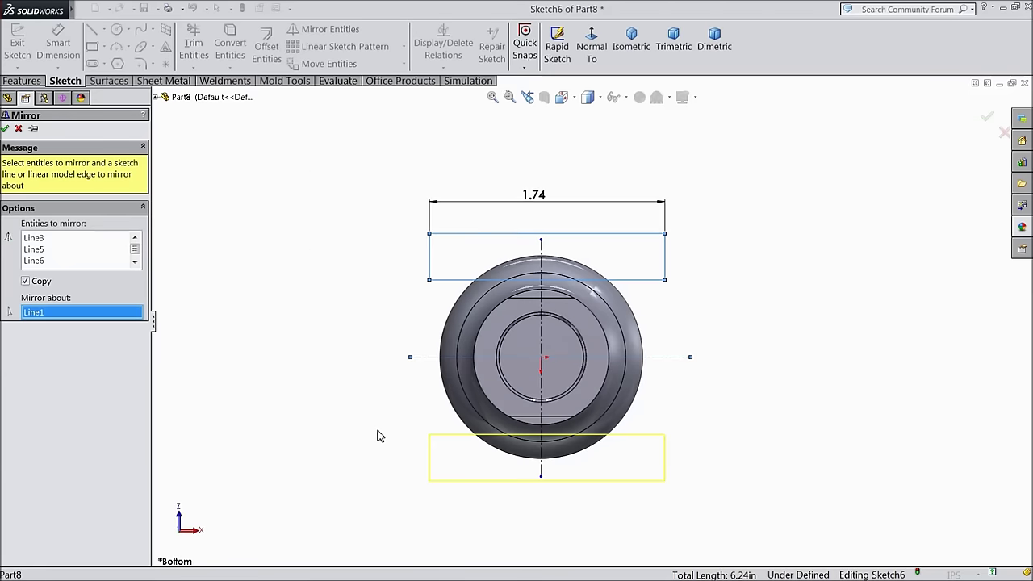
{"action": "left_click", "coordinate": [5, 129]}
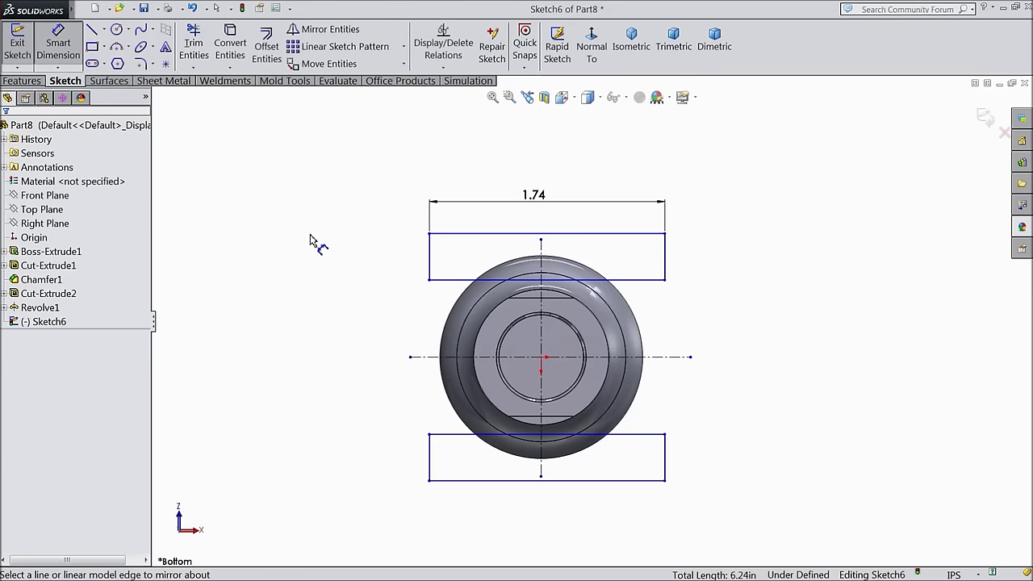
{"action": "key", "text": "z"}
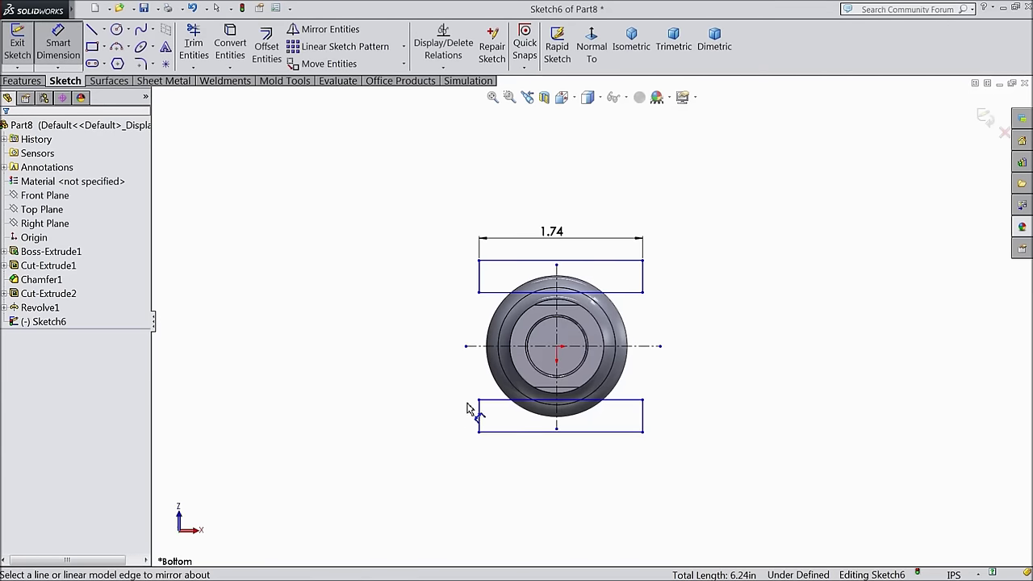
Dimension the 1.14 gap between the two rectangles' inner edges
{"action": "scroll", "coordinate": [465, 409], "scroll_direction": "down", "scroll_amount": 3}
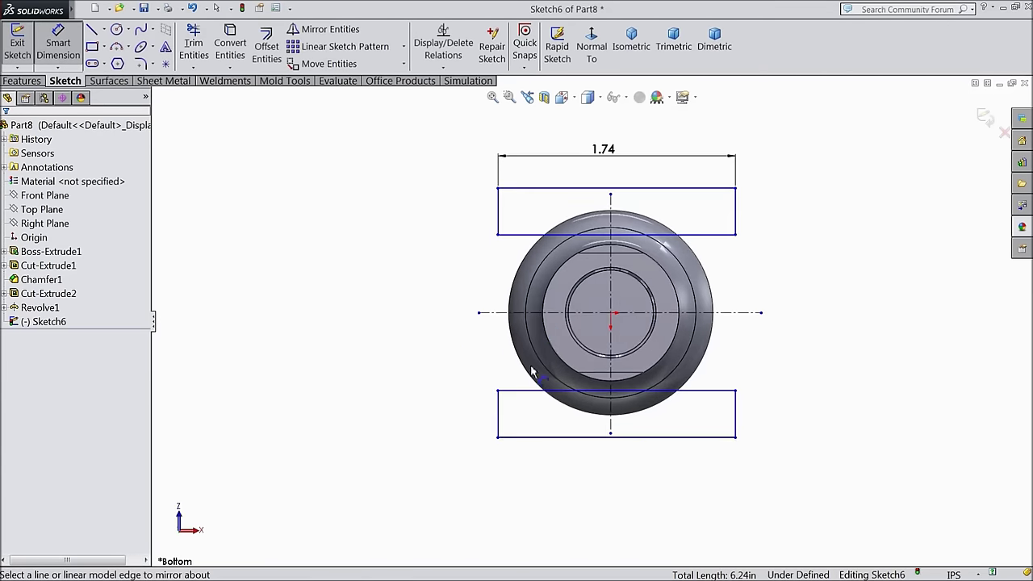
{"action": "left_click", "coordinate": [511, 236]}
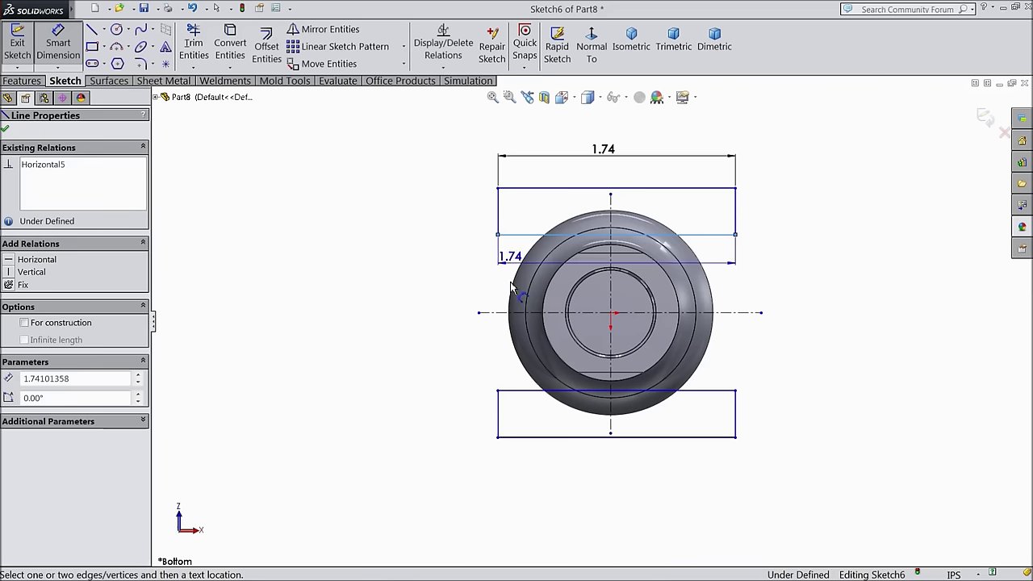
{"action": "left_click", "coordinate": [521, 392]}
{"action": "left_click", "coordinate": [415, 314]}
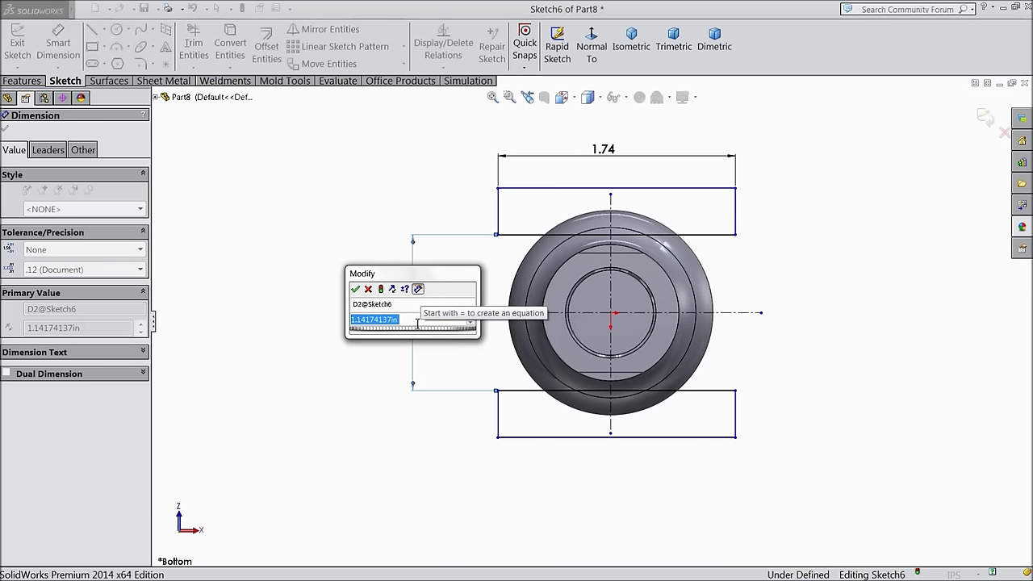
Set the gap between Sketch6's two rectangles across the shaft to 0.48 and finish dimensioning
{"action": "type", "text": "0.484375"}
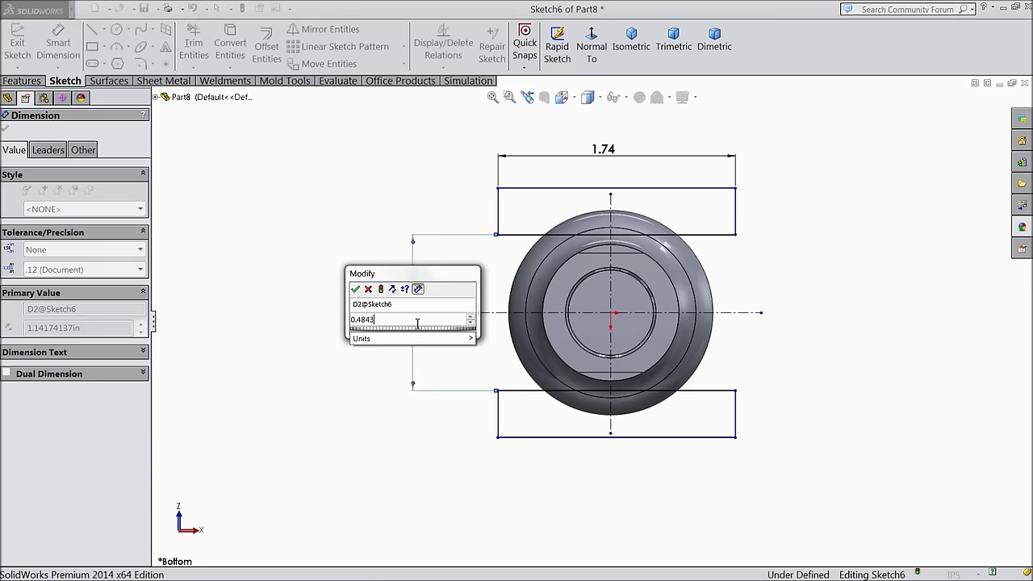
{"action": "left_click", "coordinate": [355, 288]}
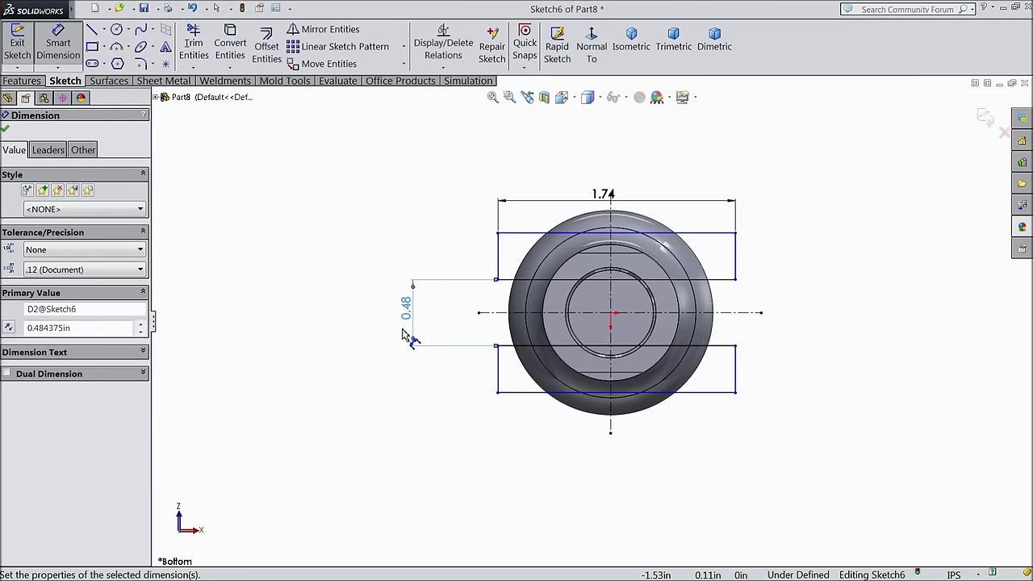
{"action": "scroll", "coordinate": [369, 316], "scroll_direction": "up", "scroll_amount": 2}
{"action": "middle_click_drag", "start_coordinate": [373, 305], "coordinate": [417, 342]}
{"action": "scroll", "coordinate": [674, 329], "scroll_direction": "down", "scroll_amount": 2}
{"action": "scroll", "coordinate": [570, 313], "scroll_direction": "down", "scroll_amount": 1}
{"action": "middle_click_drag", "start_coordinate": [512, 327], "coordinate": [517, 326]}
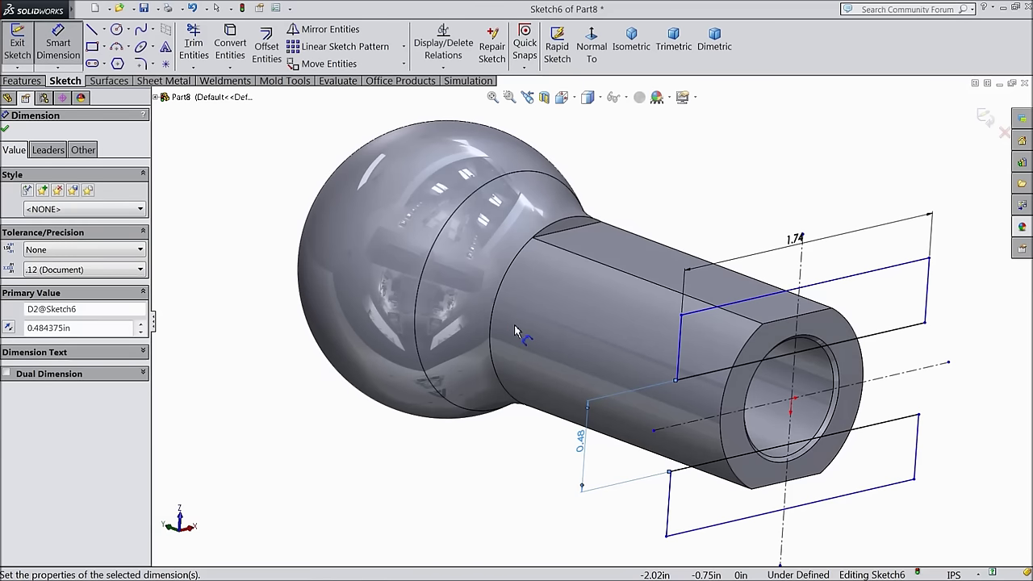
{"action": "scroll", "coordinate": [514, 325], "scroll_direction": "up", "scroll_amount": 1}
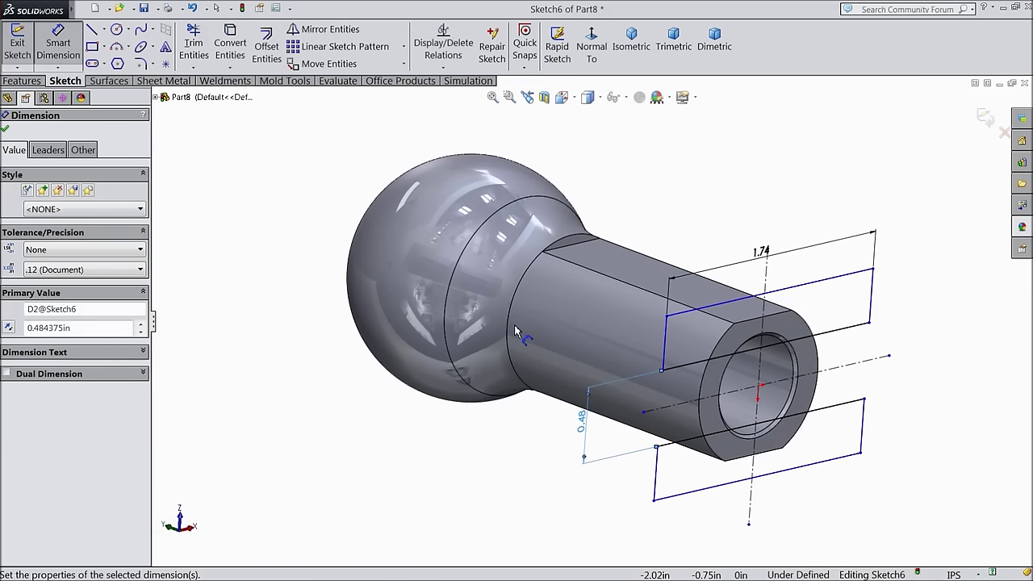
{"action": "left_click", "coordinate": [5, 130]}
{"action": "left_click", "coordinate": [24, 80]}
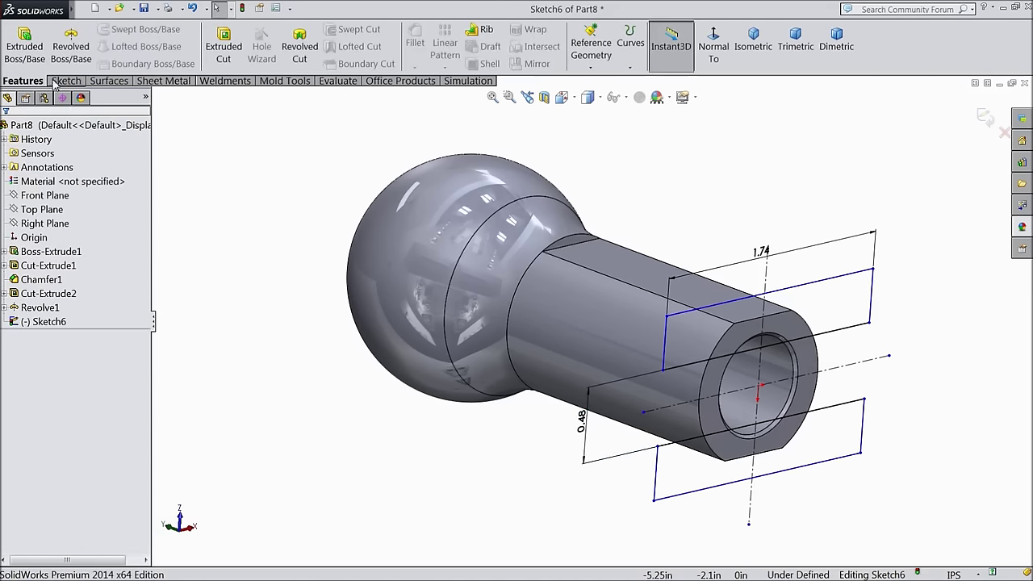
Start an extruded cut from Sketch6 set to begin from Offset and run Through All
{"action": "left_click", "coordinate": [225, 53]}
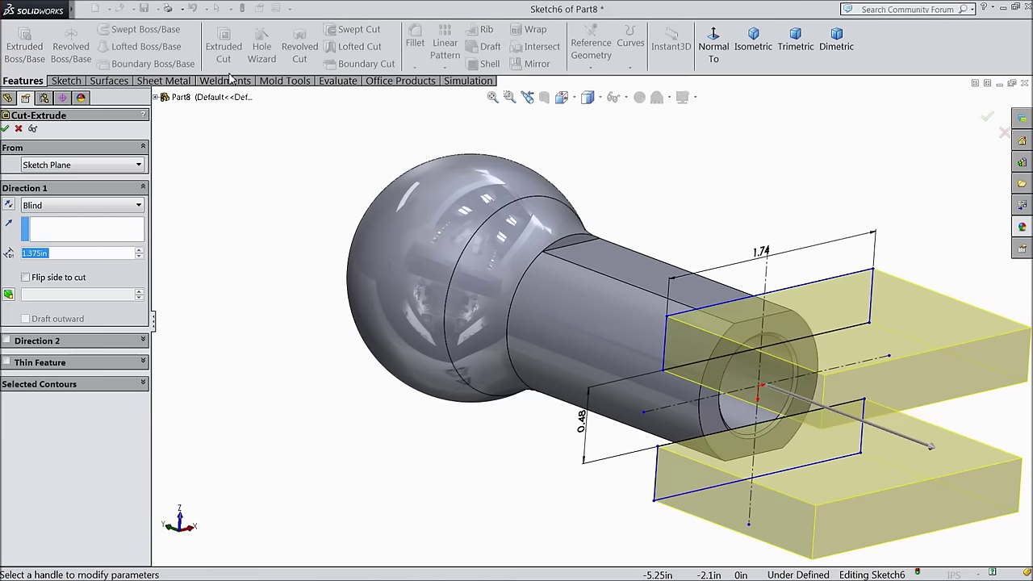
{"action": "left_click", "coordinate": [38, 167]}
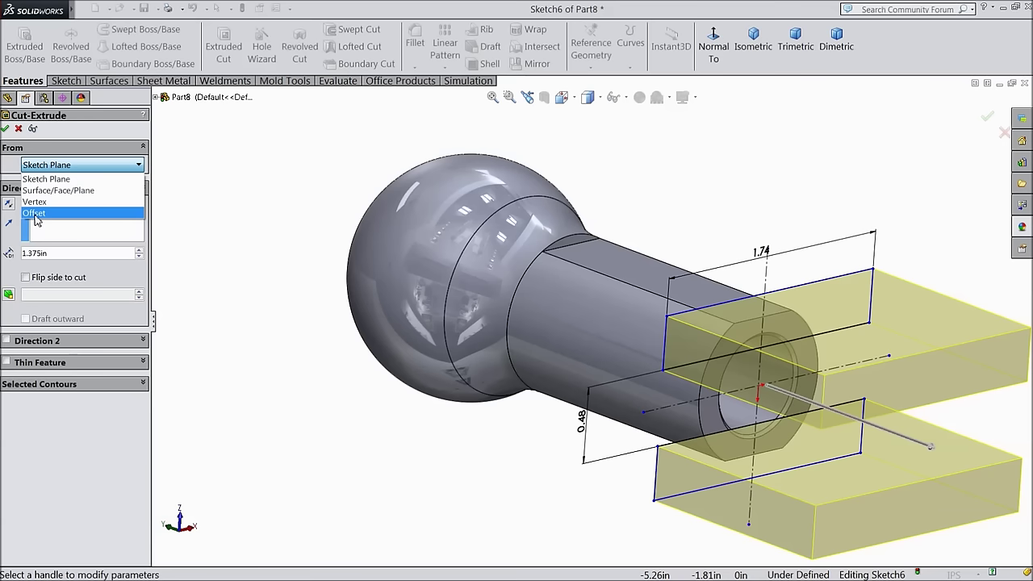
{"action": "left_click", "coordinate": [35, 214]}
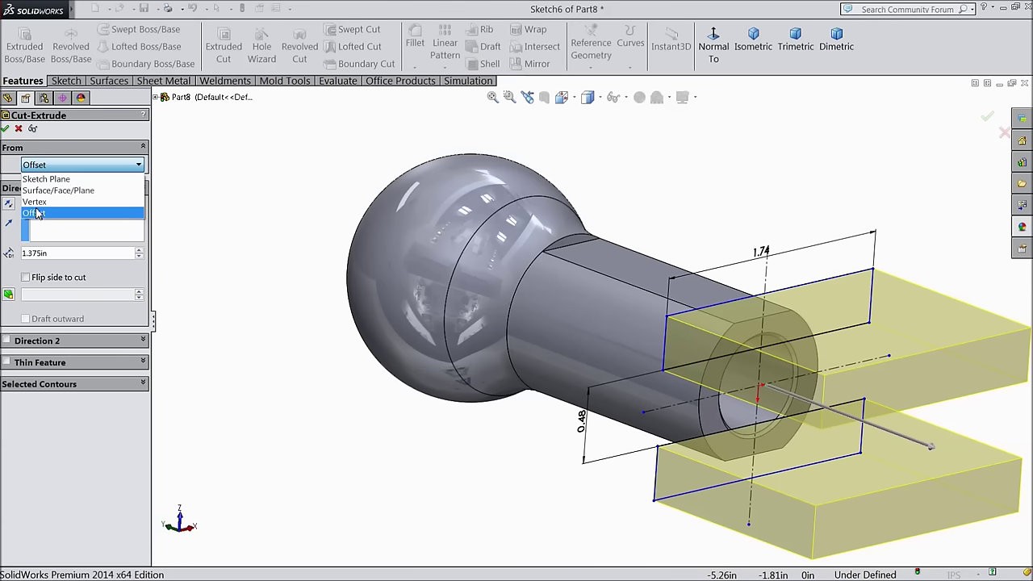
{"action": "left_click", "coordinate": [34, 213]}
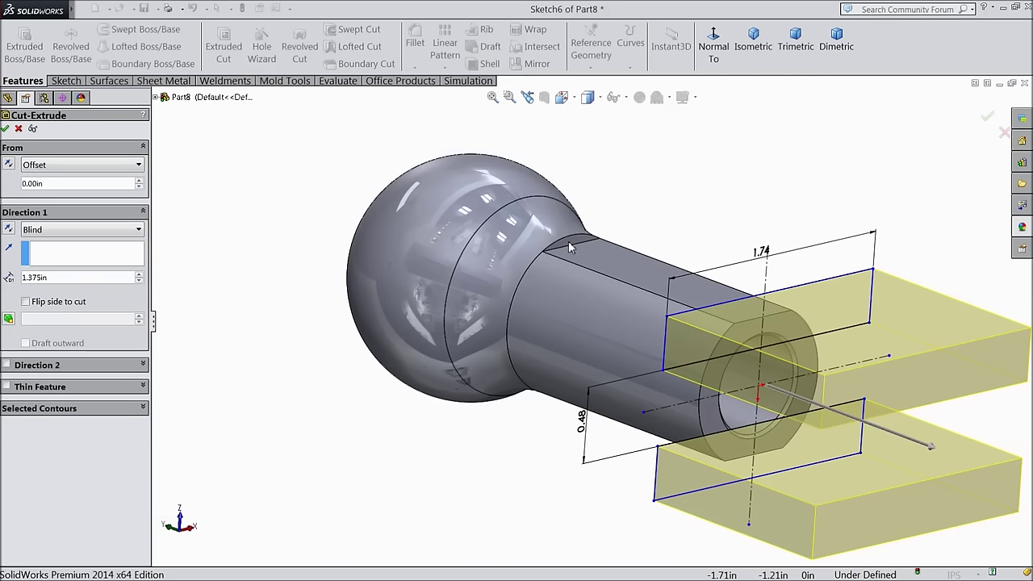
{"action": "left_click", "coordinate": [46, 233]}
{"action": "left_click", "coordinate": [57, 256]}
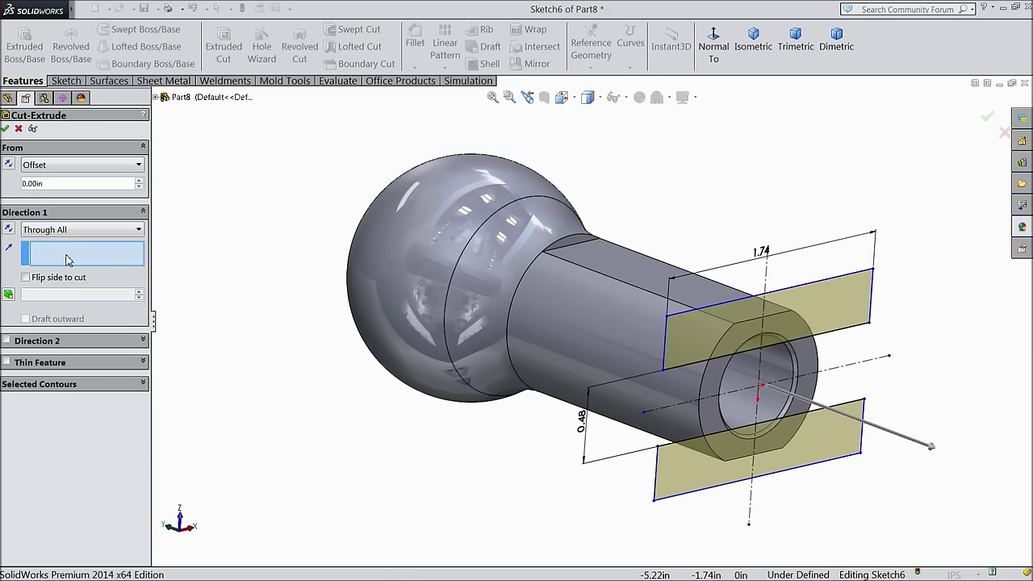
Use the neck face as the offset reference with an offset of 1.6708438
{"action": "left_click", "coordinate": [570, 248]}
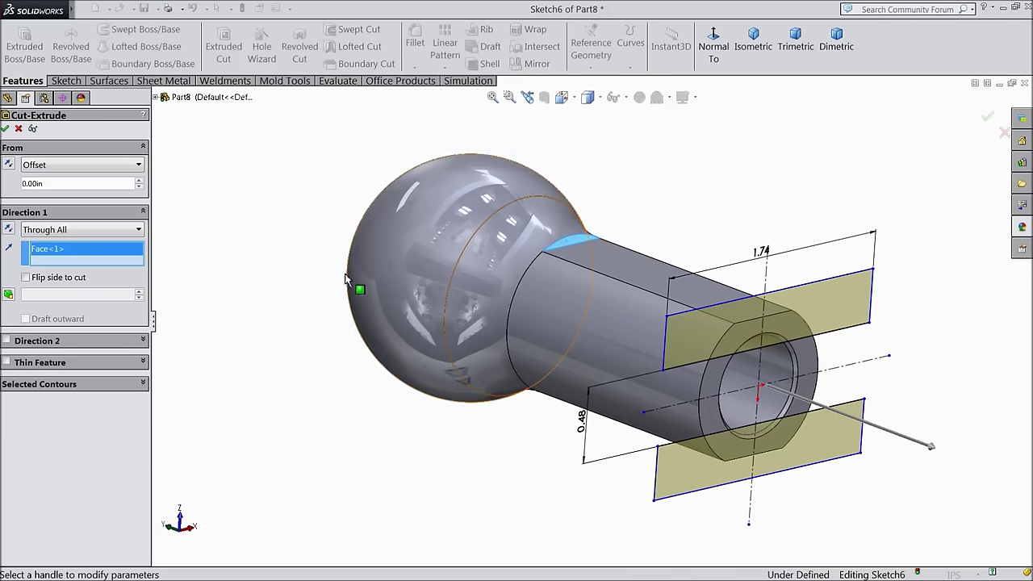
{"action": "left_click", "coordinate": [38, 184]}
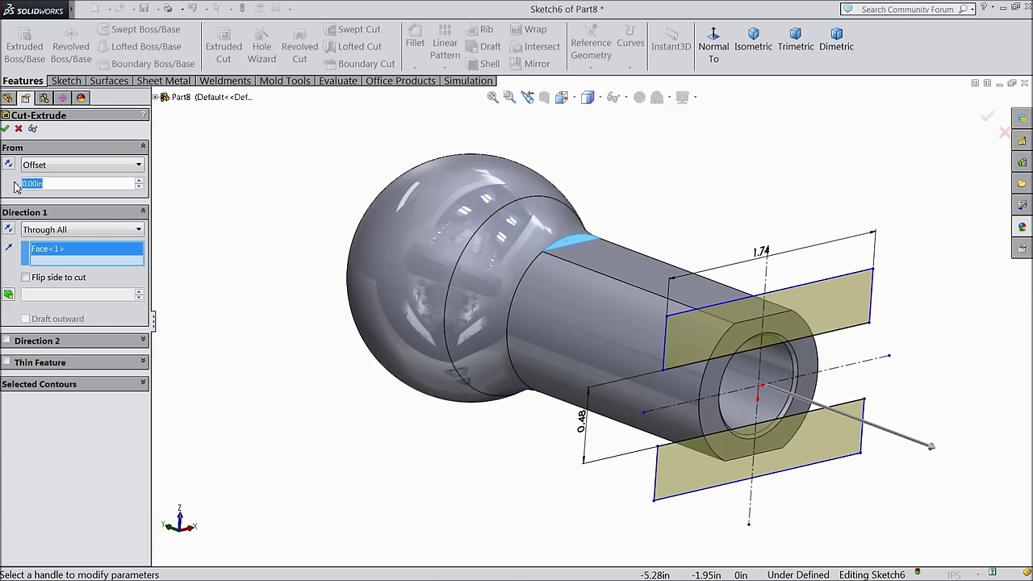
{"action": "type", "text": "1.67"}
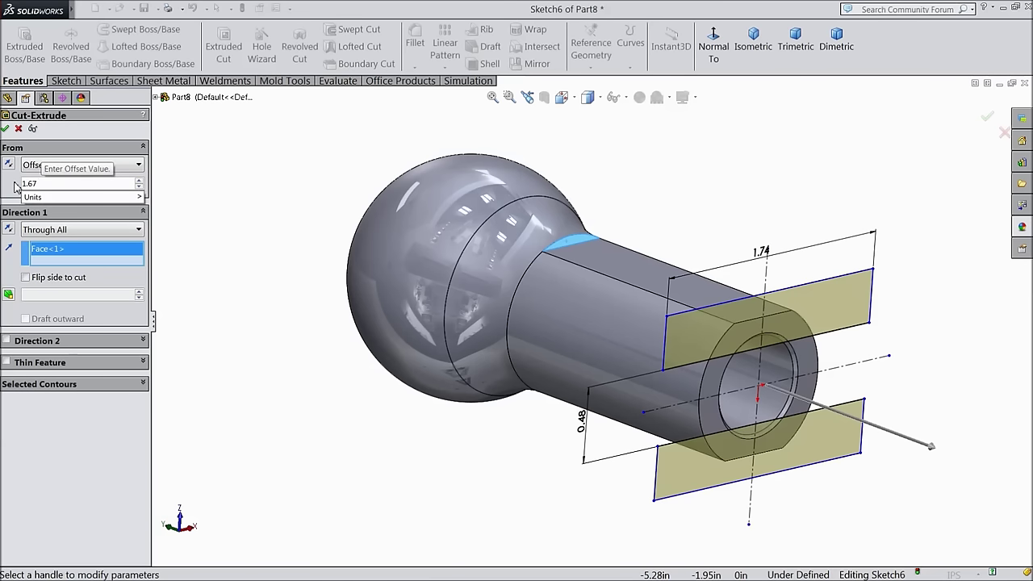
{"action": "type", "text": "08"}
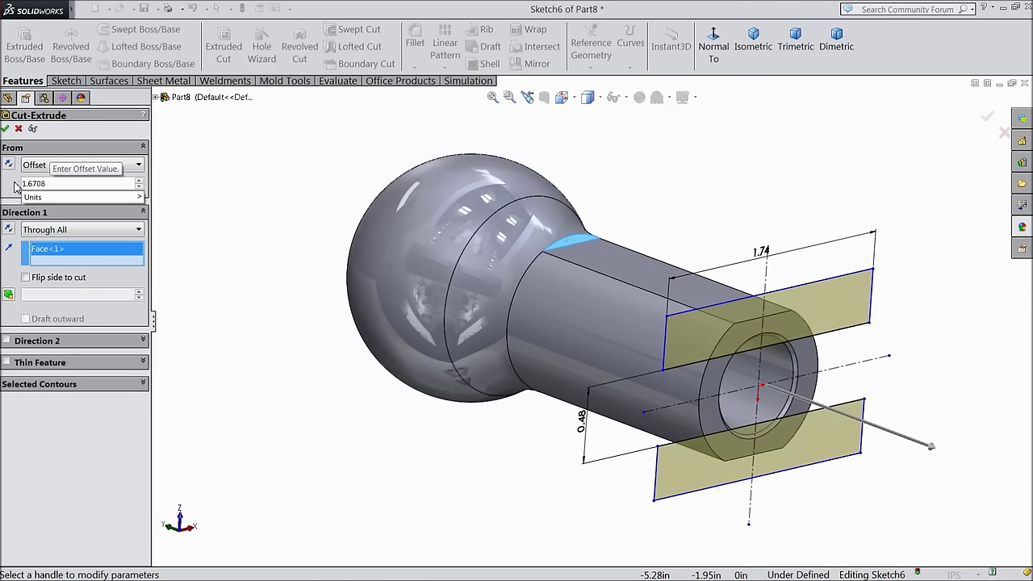
{"action": "type", "text": "438"}
{"action": "mouse_move", "coordinate": [48, 197]}
{"action": "left_click", "coordinate": [160, 218]}
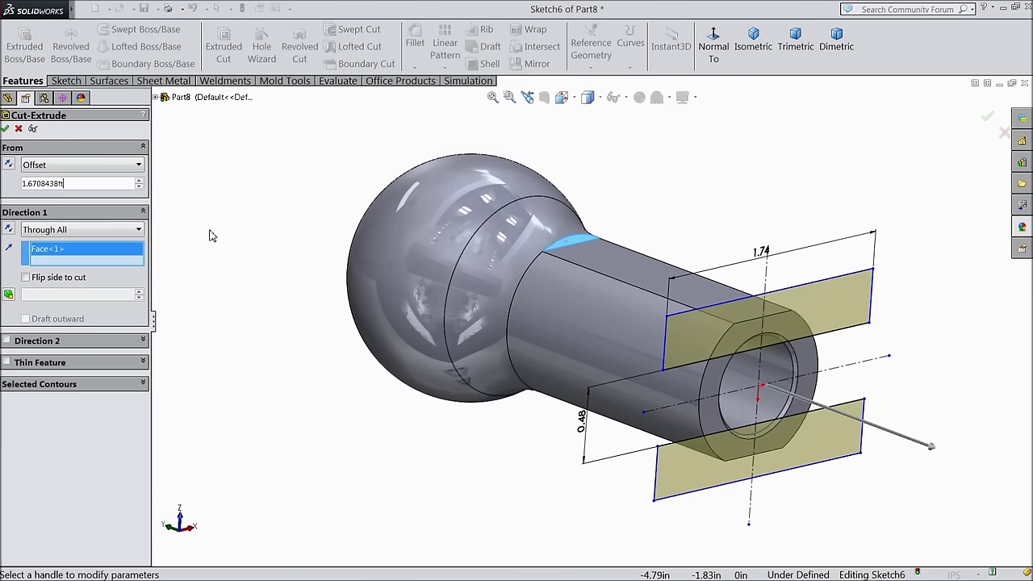
Correct the cut's offset value to 1.6708438 in
{"action": "key", "text": "Return"}
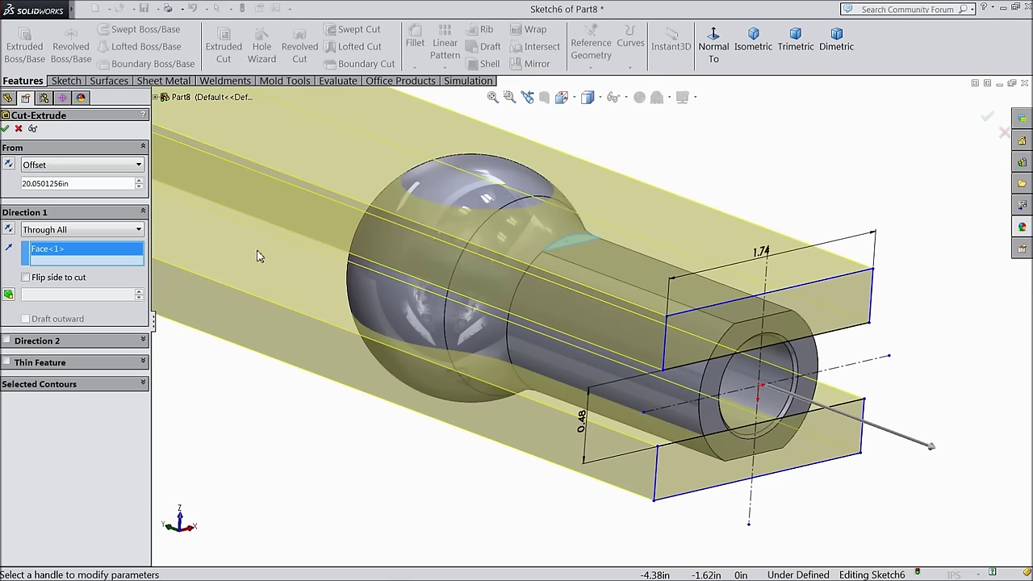
{"action": "key", "text": "z"}
{"action": "left_click_drag", "start_coordinate": [74, 185], "coordinate": [18, 184]}
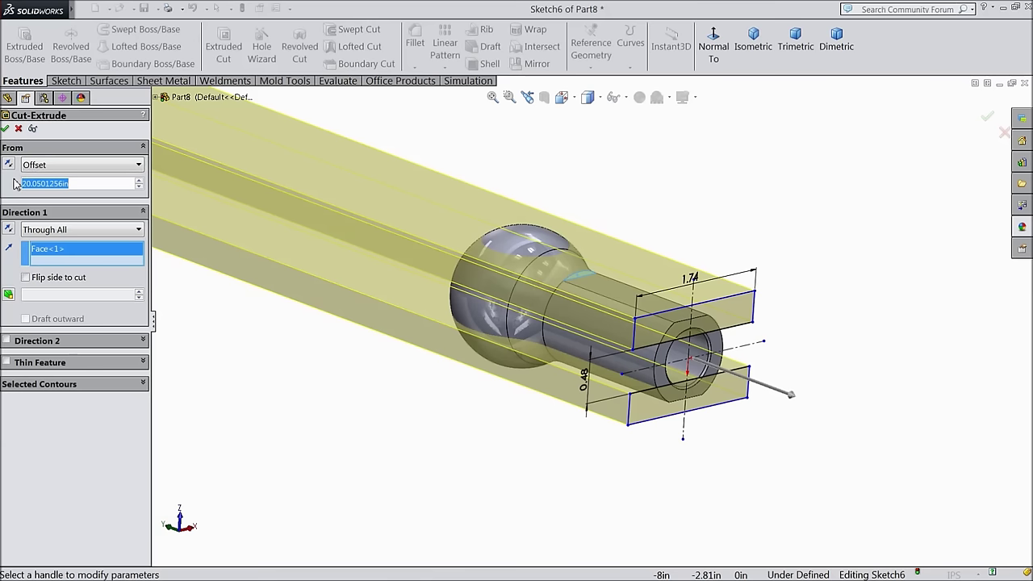
{"action": "type", "text": "1.67"}
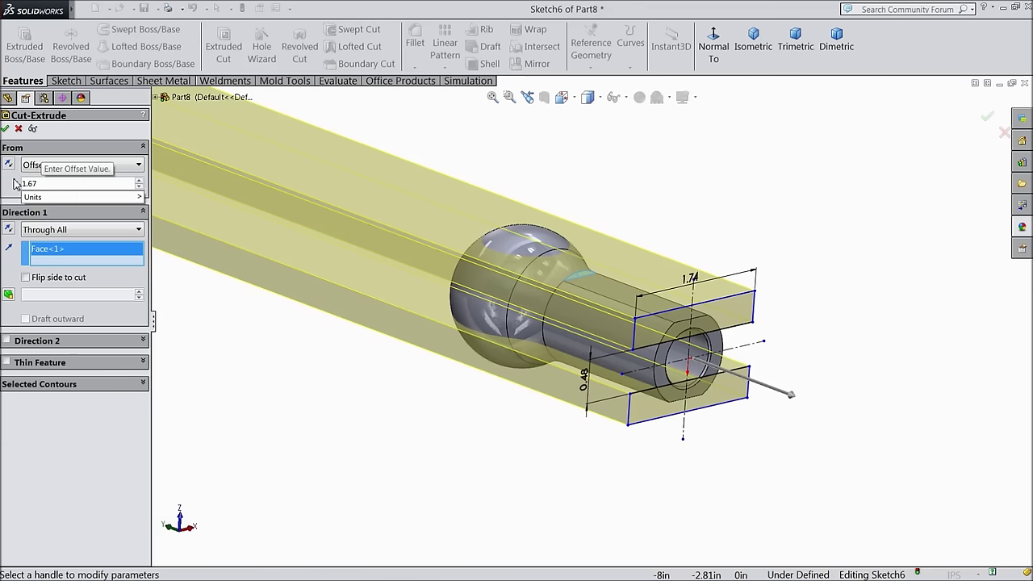
{"action": "type", "text": "084"}
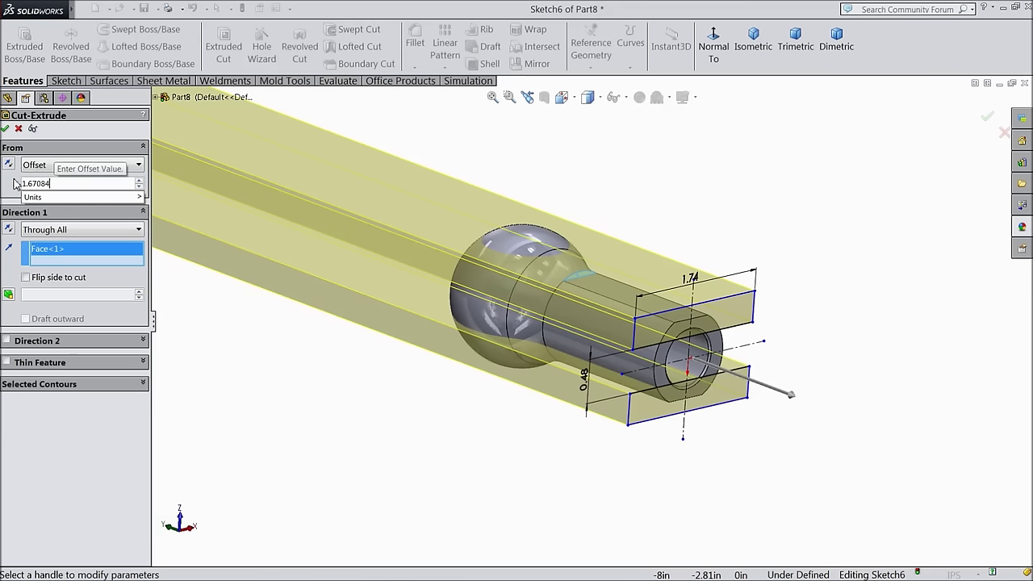
{"action": "type", "text": "38"}
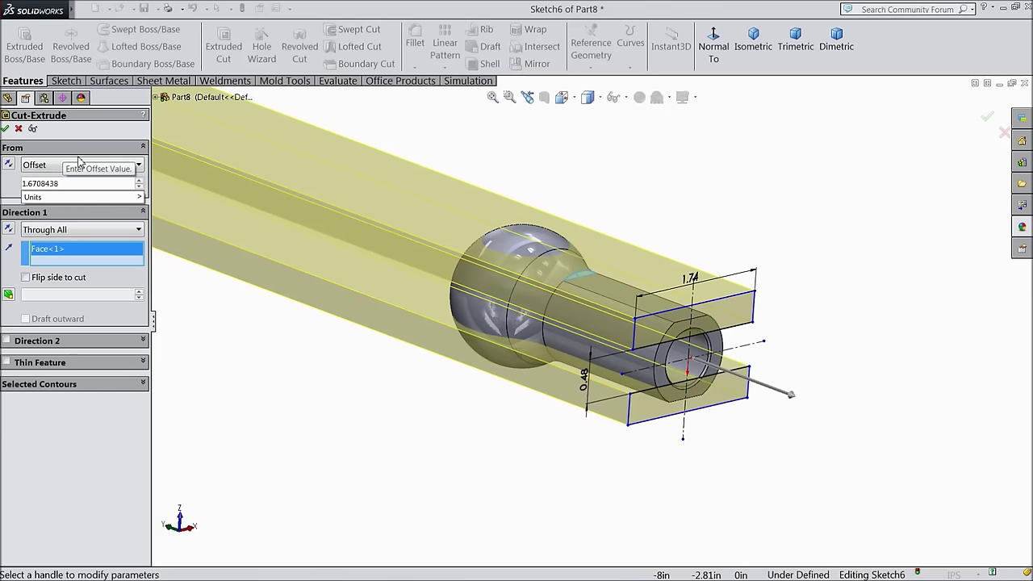
{"action": "key", "text": "Return"}
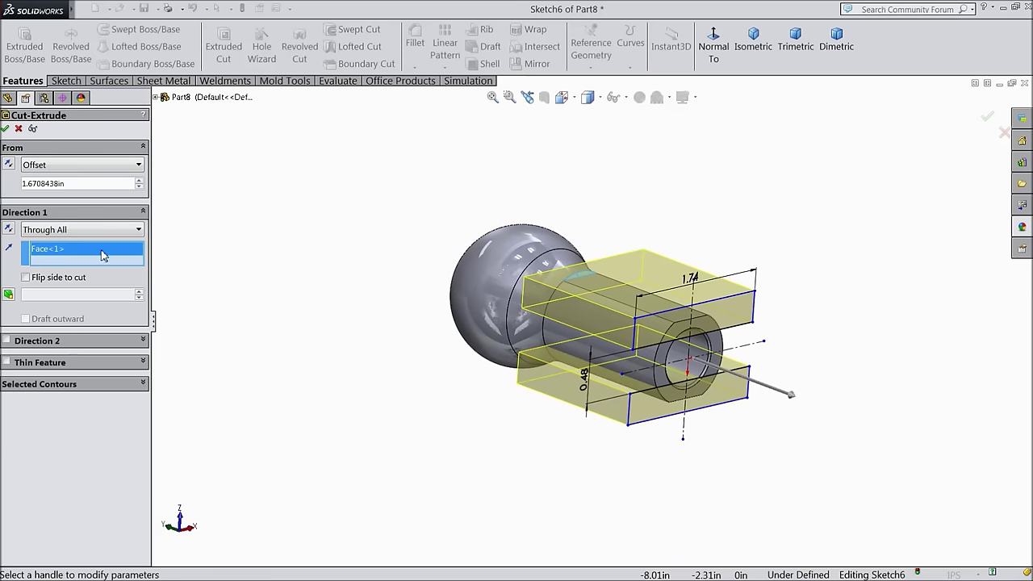
Flip the cut direction toward the ball, apply Cut-Extrude3 and keep all resulting bodies
{"action": "middle_click_drag", "start_coordinate": [242, 205], "coordinate": [11, 165]}
{"action": "left_click", "coordinate": [9, 165]}
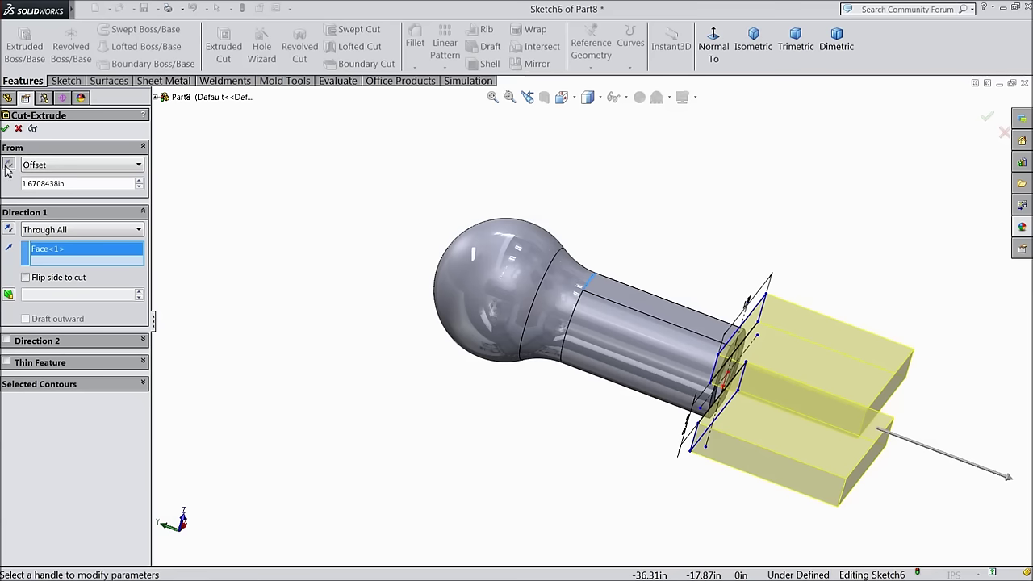
{"action": "left_click", "coordinate": [8, 166]}
{"action": "middle_click_drag", "start_coordinate": [362, 315], "coordinate": [336, 286]}
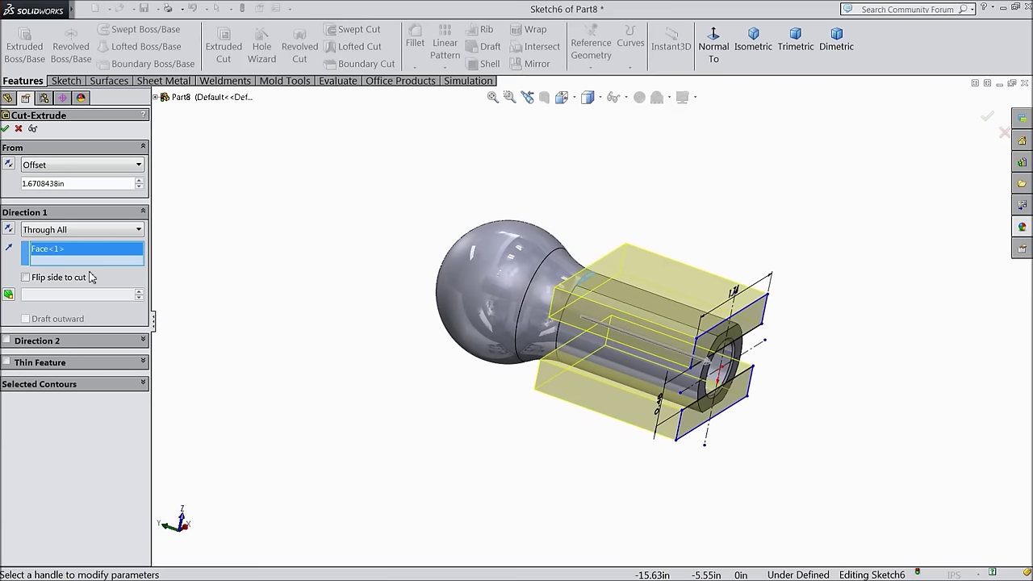
{"action": "left_click", "coordinate": [8, 231]}
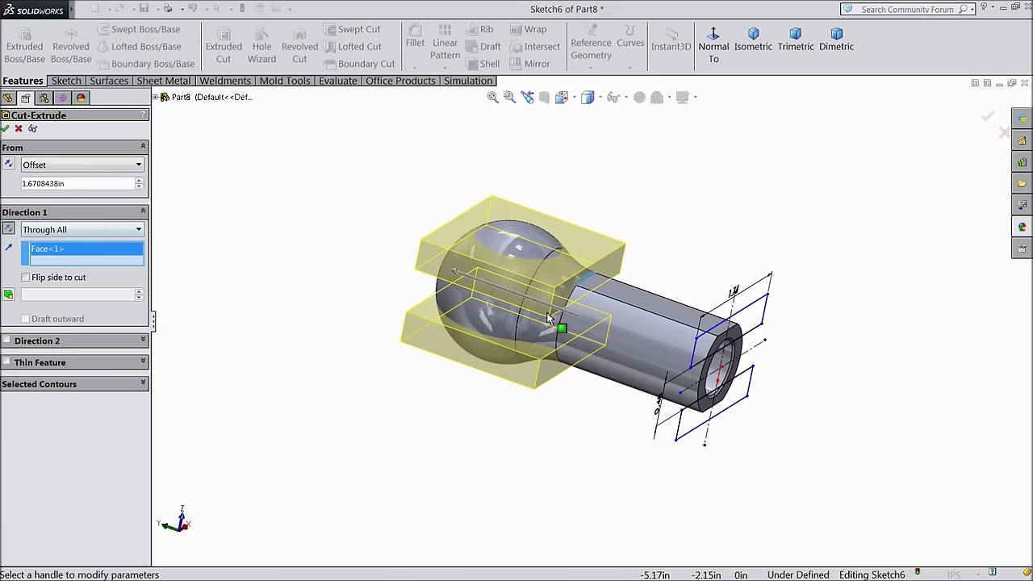
{"action": "scroll", "coordinate": [565, 327], "scroll_direction": "down", "scroll_amount": 3}
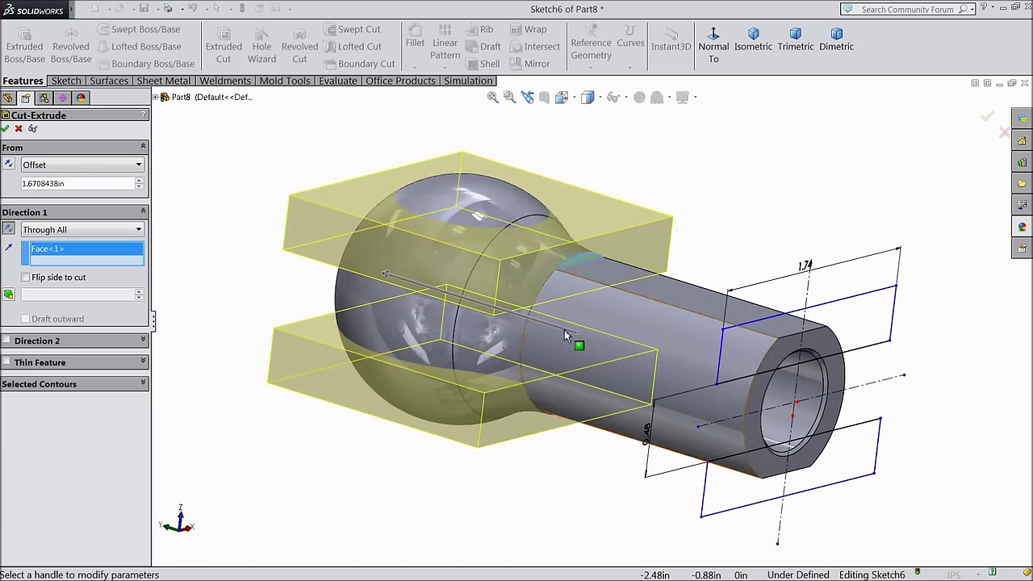
{"action": "scroll", "coordinate": [565, 329], "scroll_direction": "down", "scroll_amount": 3}
{"action": "scroll", "coordinate": [440, 310], "scroll_direction": "up", "scroll_amount": 5}
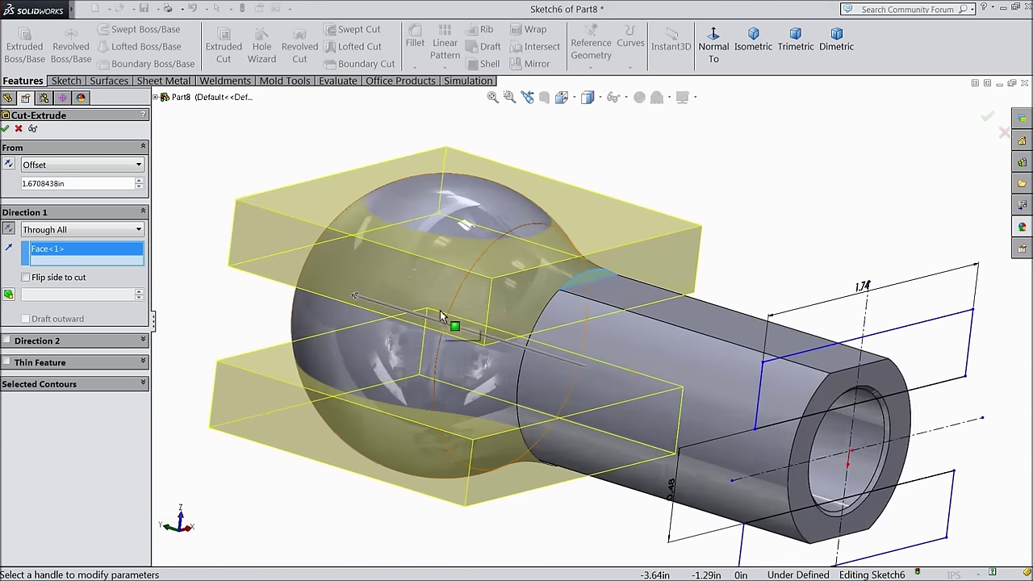
{"action": "left_click", "coordinate": [6, 129]}
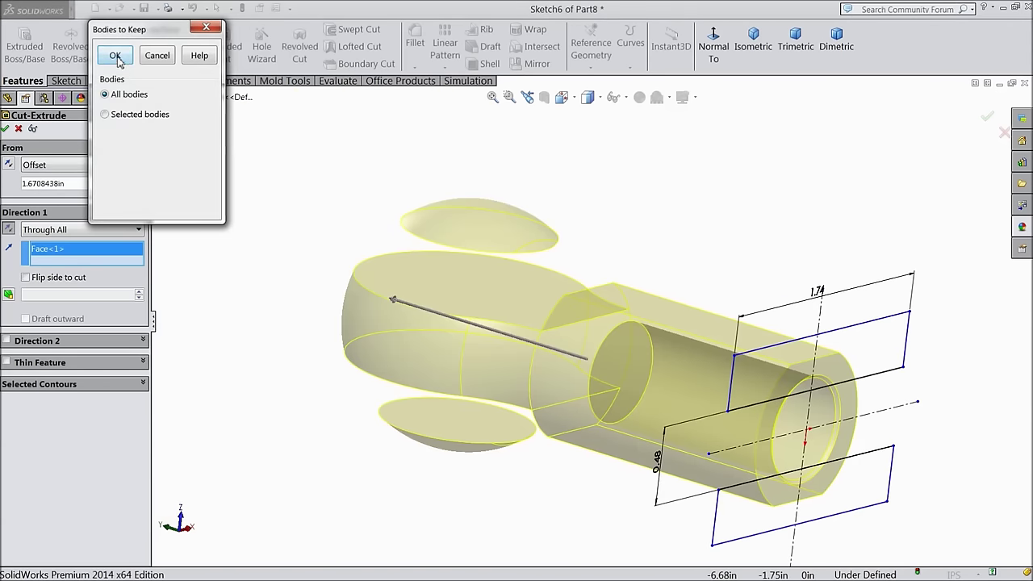
{"action": "left_click", "coordinate": [116, 56]}
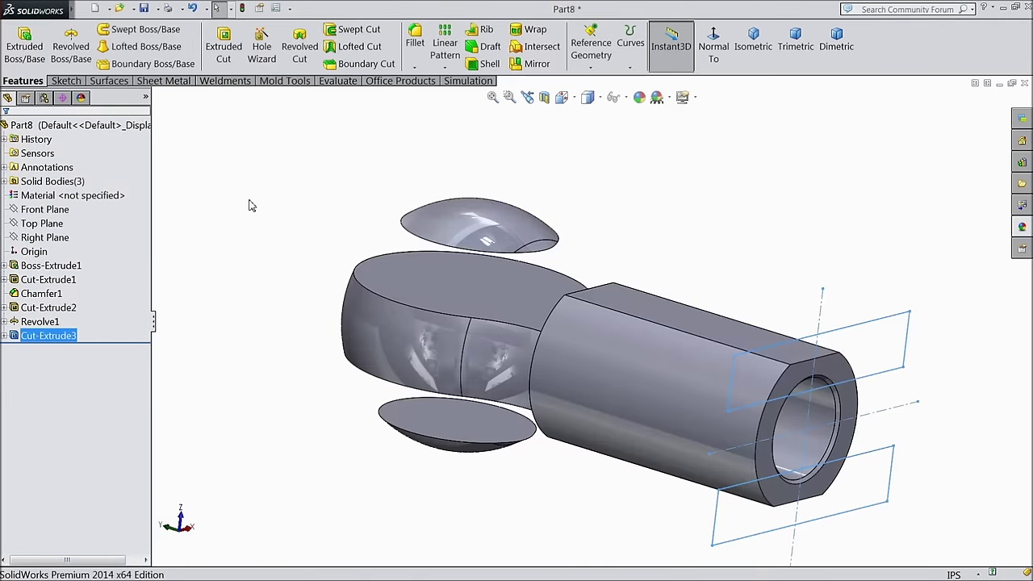
Open Cut-Extrude3's Sketch6 for editing
{"action": "middle_click_drag", "start_coordinate": [280, 251], "coordinate": [302, 242]}
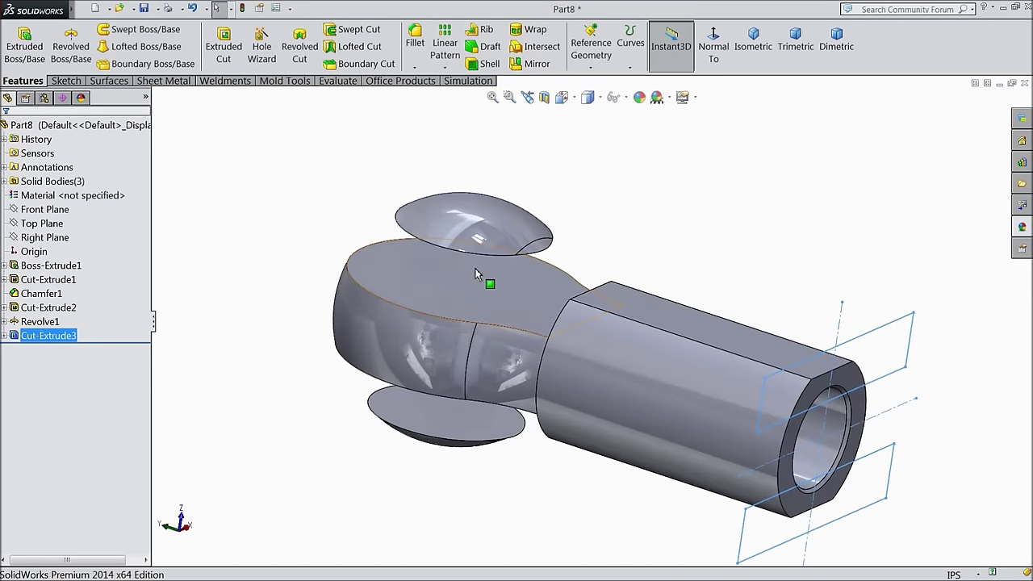
{"action": "left_click", "coordinate": [5, 336]}
{"action": "left_click", "coordinate": [41, 349]}
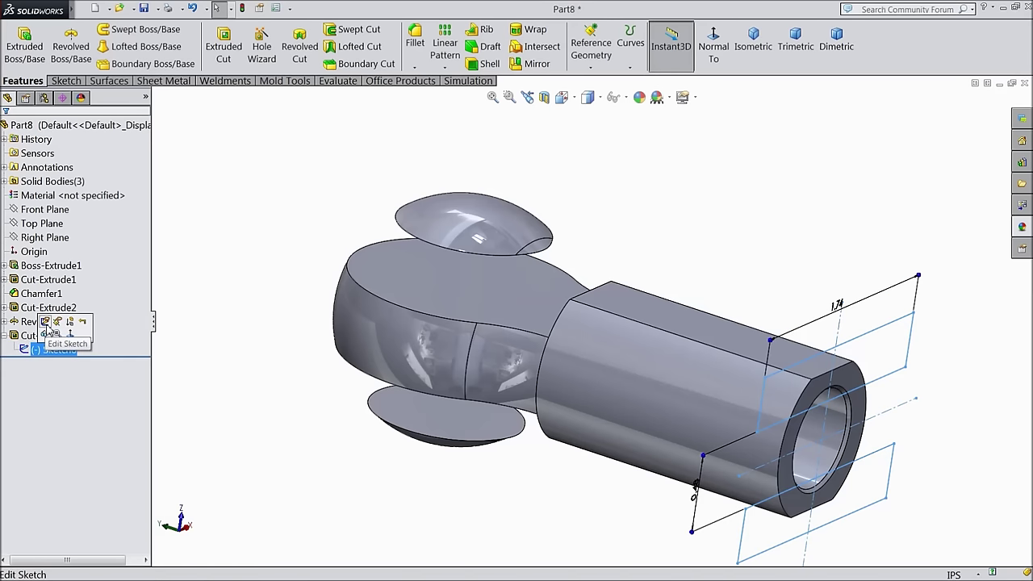
{"action": "left_click", "coordinate": [46, 325]}
Stretch the rectangle corner upward and exit the sketch to rebuild the flattened ball
{"action": "scroll", "coordinate": [809, 392], "scroll_direction": "down", "scroll_amount": 2}
{"action": "middle_click_drag", "start_coordinate": [809, 392], "coordinate": [789, 364]}
{"action": "scroll", "coordinate": [714, 331], "scroll_direction": "down", "scroll_amount": 2}
{"action": "scroll", "coordinate": [713, 332], "scroll_direction": "down", "scroll_amount": 1}
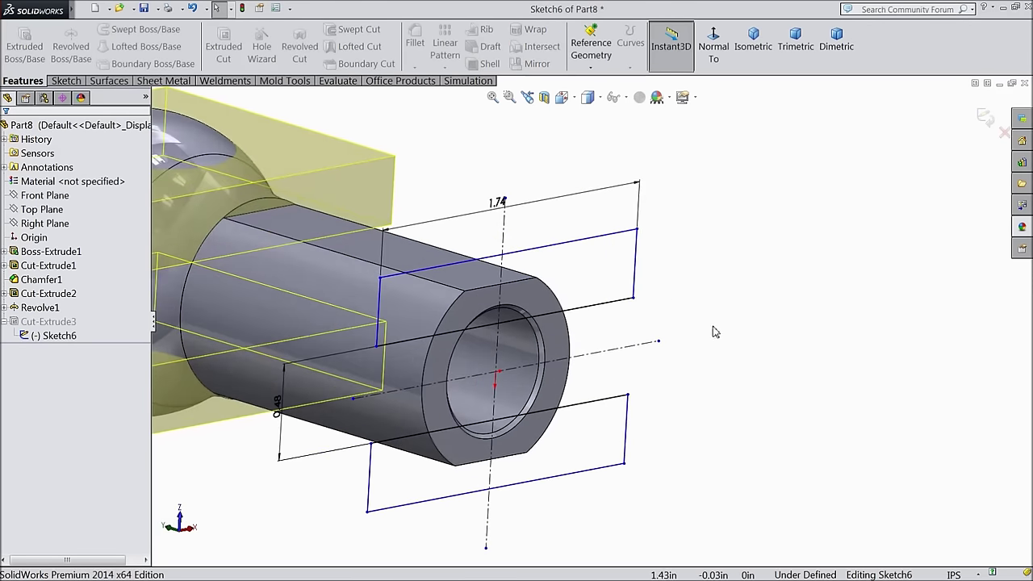
{"action": "left_click", "coordinate": [638, 216]}
{"action": "left_click_drag", "start_coordinate": [638, 216], "coordinate": [643, 155]}
{"action": "scroll", "coordinate": [604, 315], "scroll_direction": "up", "scroll_amount": 3}
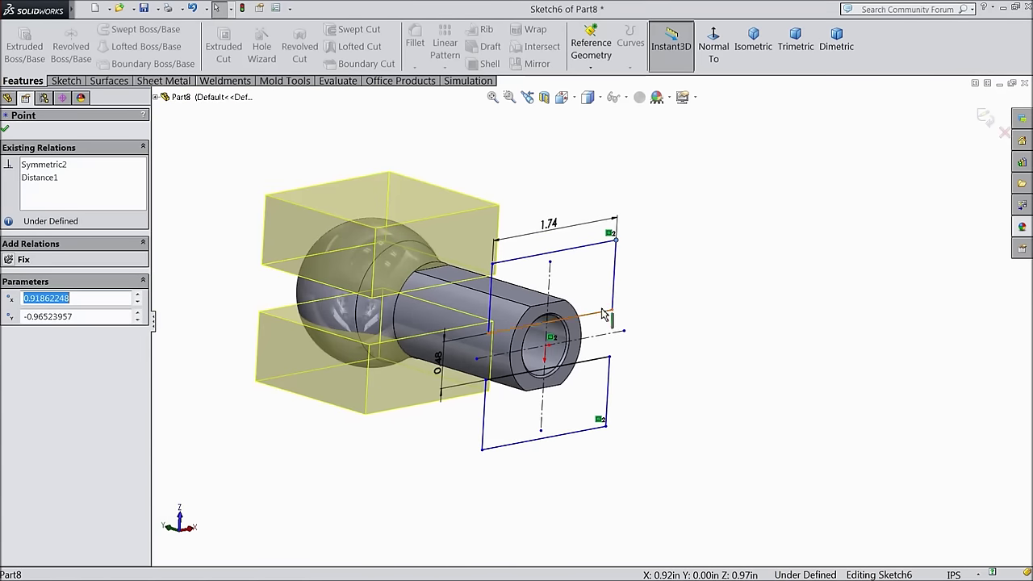
{"action": "left_click", "coordinate": [6, 131]}
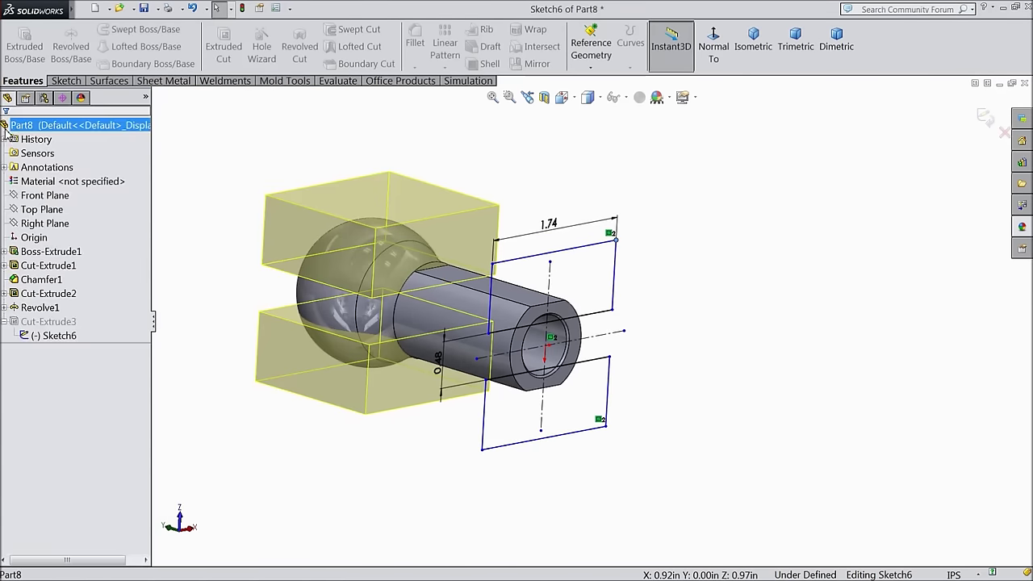
{"action": "left_click", "coordinate": [985, 118]}
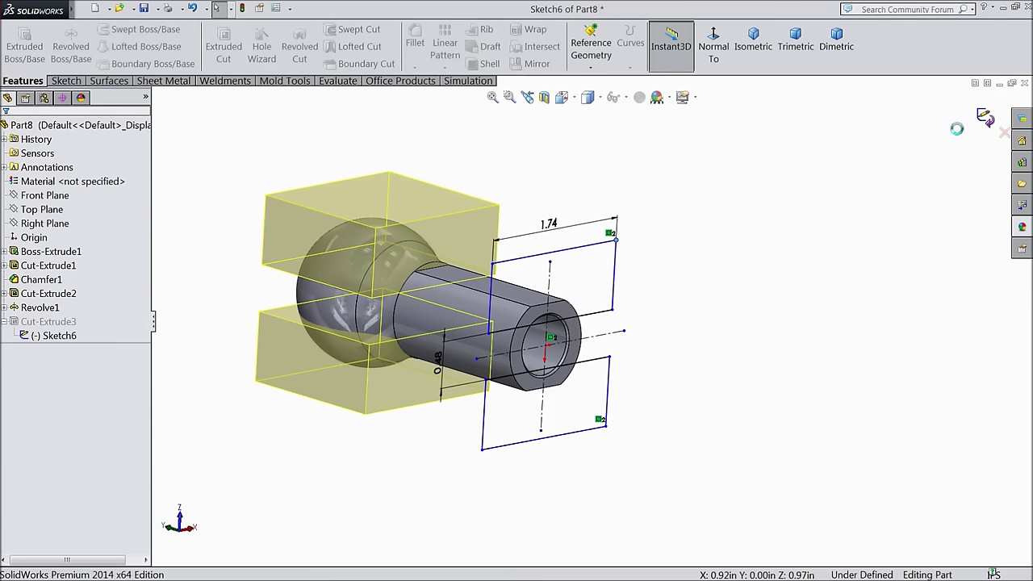
{"action": "middle_click_drag", "start_coordinate": [681, 281], "coordinate": [683, 257]}
Fillet both shank-to-neck transition edges with a 0.65625 in radius as Fillet1
{"action": "scroll", "coordinate": [525, 270], "scroll_direction": "down", "scroll_amount": 3}
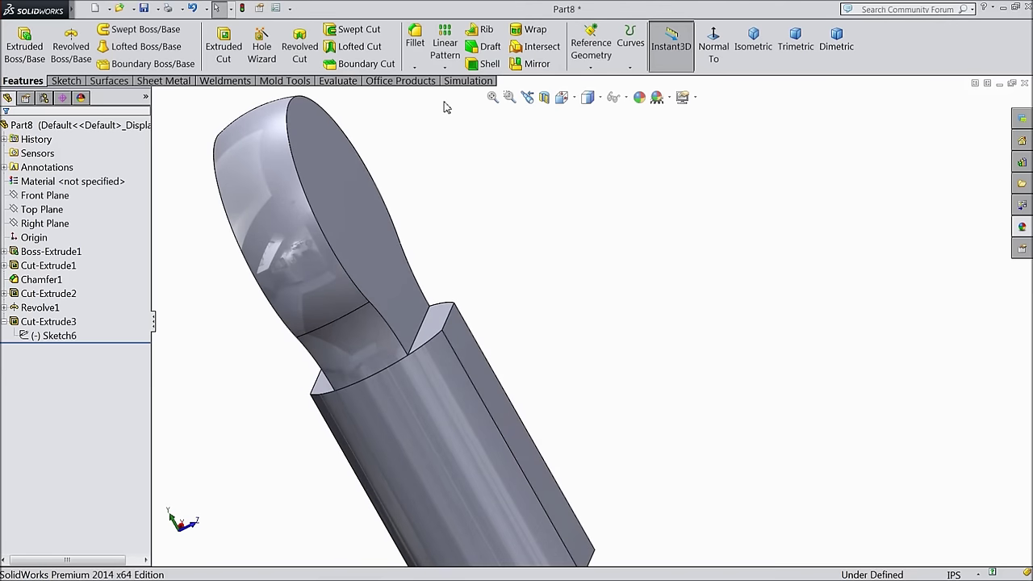
{"action": "left_click", "coordinate": [415, 46]}
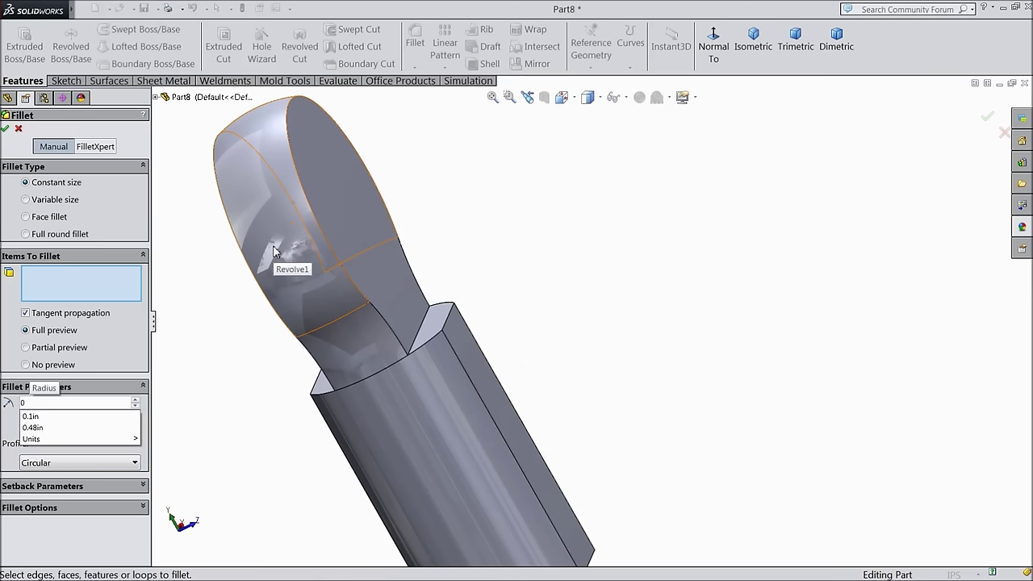
{"action": "type", "text": ".65"}
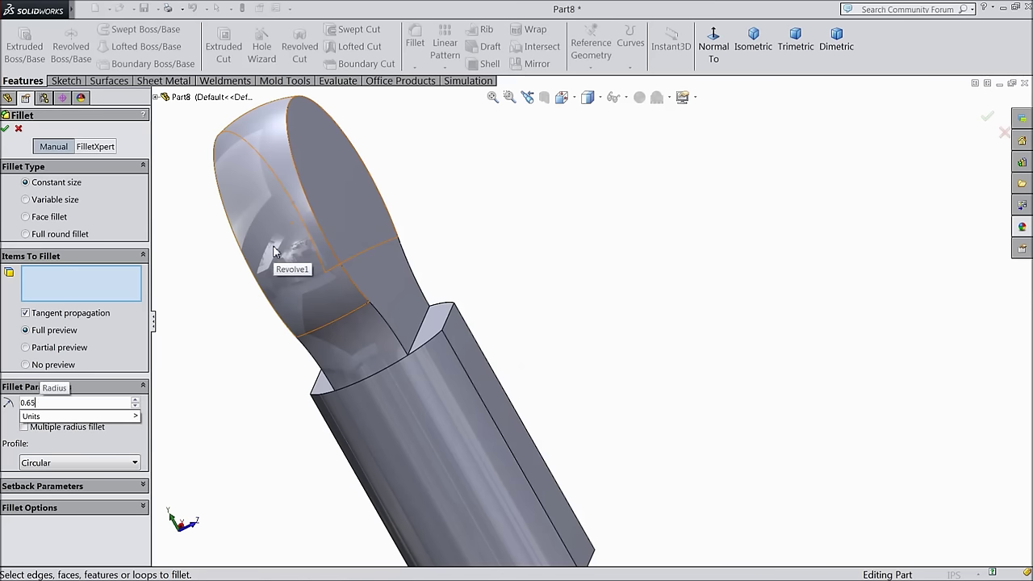
{"action": "type", "text": "625"}
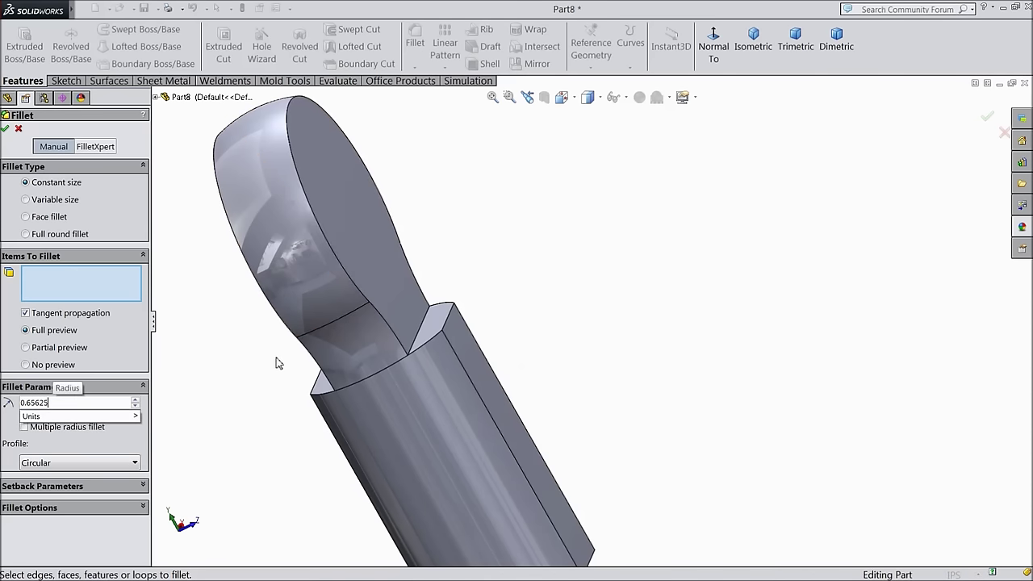
{"action": "scroll", "coordinate": [328, 373], "scroll_direction": "down", "scroll_amount": 3}
{"action": "left_click", "coordinate": [531, 313]}
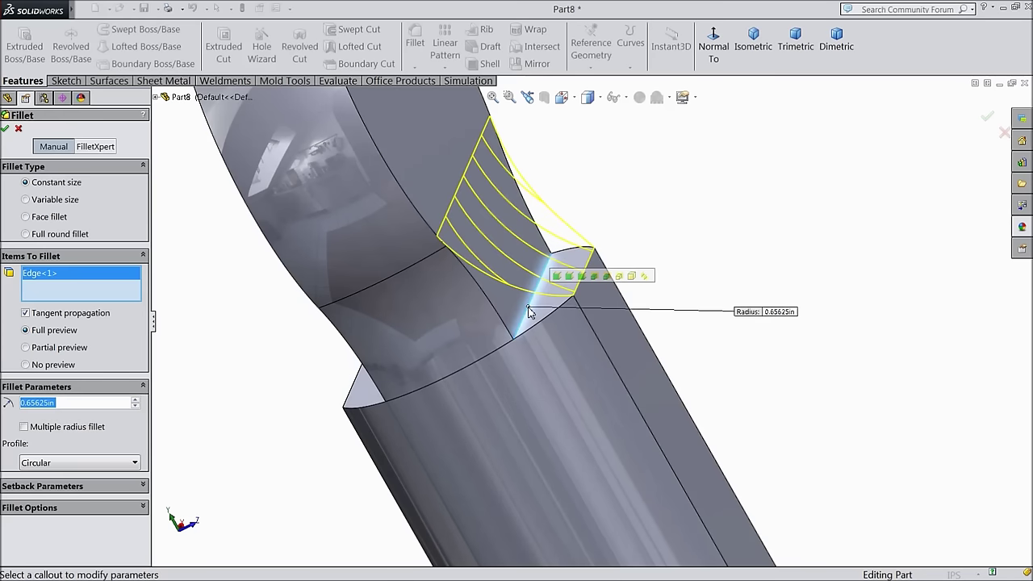
{"action": "middle_click_drag", "start_coordinate": [512, 353], "coordinate": [549, 299]}
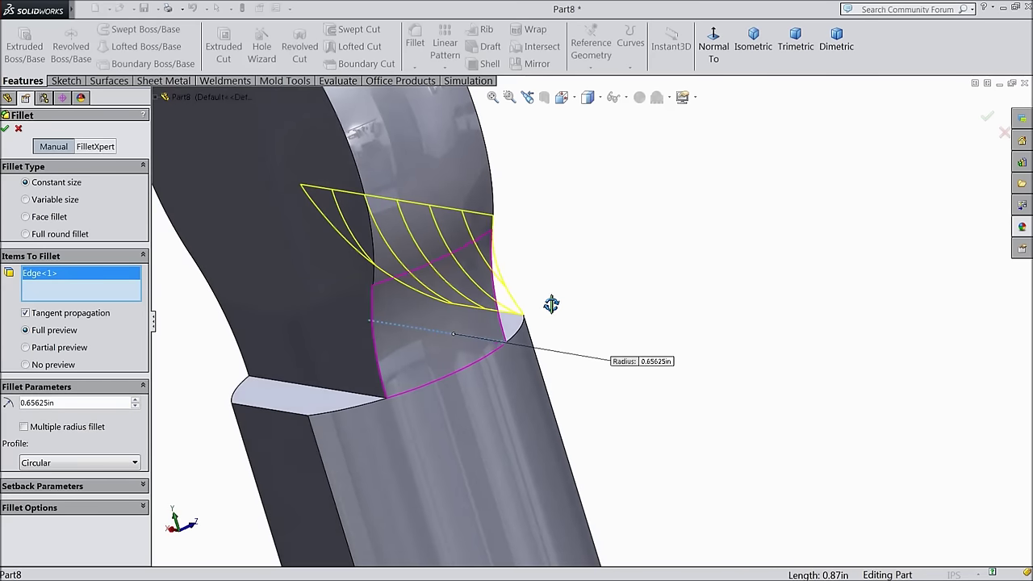
{"action": "left_click", "coordinate": [342, 396]}
{"action": "left_click", "coordinate": [5, 130]}
{"action": "scroll", "coordinate": [415, 291], "scroll_direction": "up", "scroll_amount": 5}
{"action": "middle_click_drag", "start_coordinate": [415, 324], "coordinate": [425, 235]}
{"action": "scroll", "coordinate": [581, 365], "scroll_direction": "down", "scroll_amount": 3}
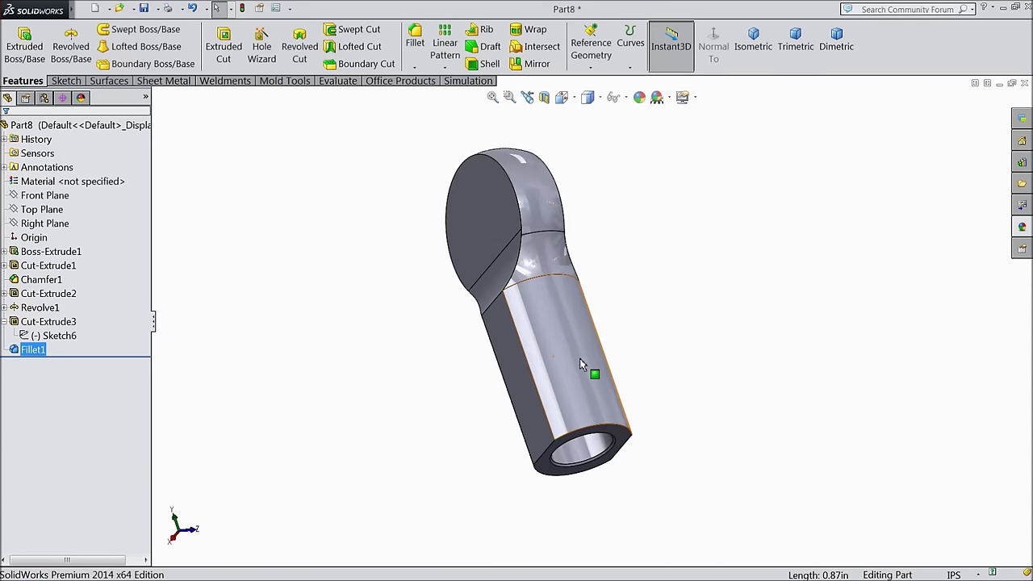
{"action": "left_click", "coordinate": [730, 253]}
Sketch a circle centred in the head on Front Plane with a 1.125 diameter
{"action": "left_click", "coordinate": [63, 196]}
{"action": "left_click", "coordinate": [62, 183]}
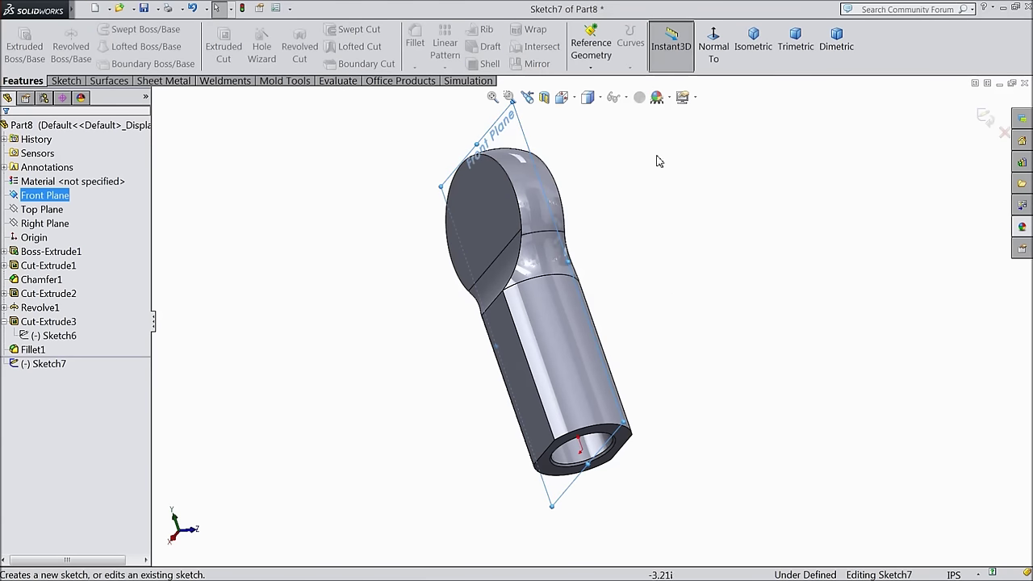
{"action": "left_click", "coordinate": [77, 83]}
{"action": "left_click", "coordinate": [117, 30]}
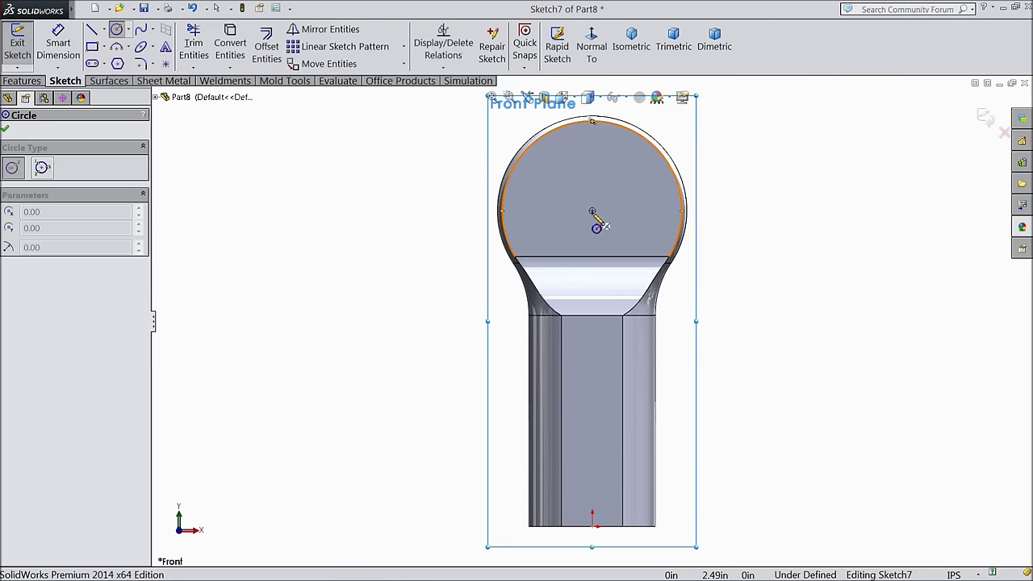
{"action": "left_click", "coordinate": [594, 212]}
{"action": "left_click", "coordinate": [538, 169]}
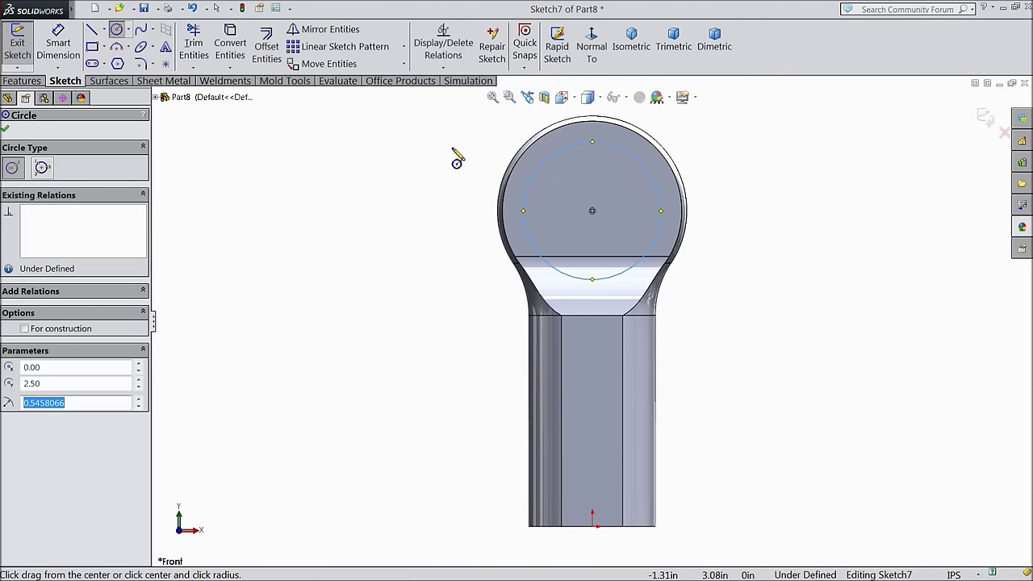
{"action": "left_click", "coordinate": [70, 50]}
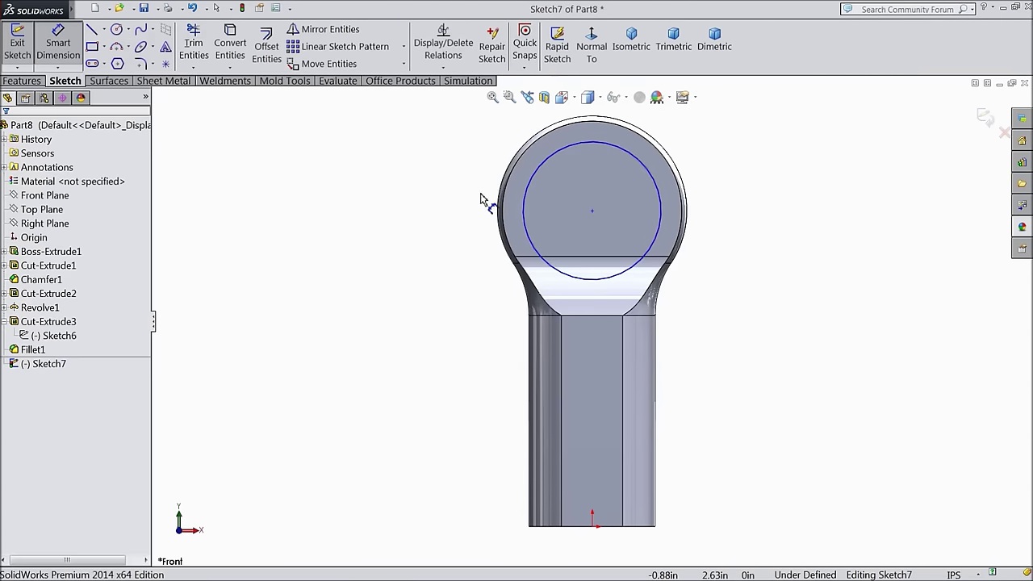
{"action": "left_click", "coordinate": [527, 214]}
{"action": "left_click", "coordinate": [441, 214]}
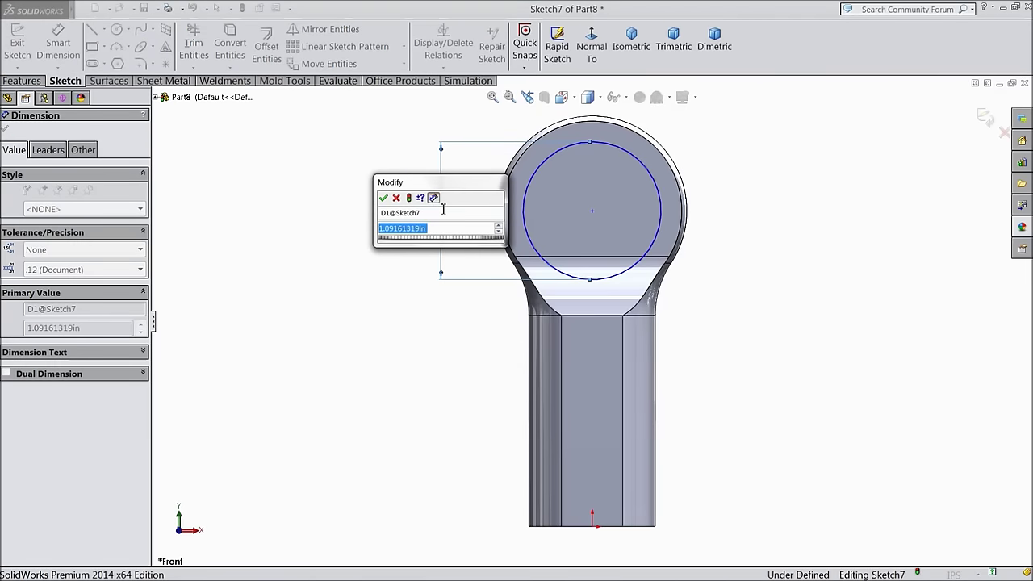
{"action": "type", "text": "1.125"}
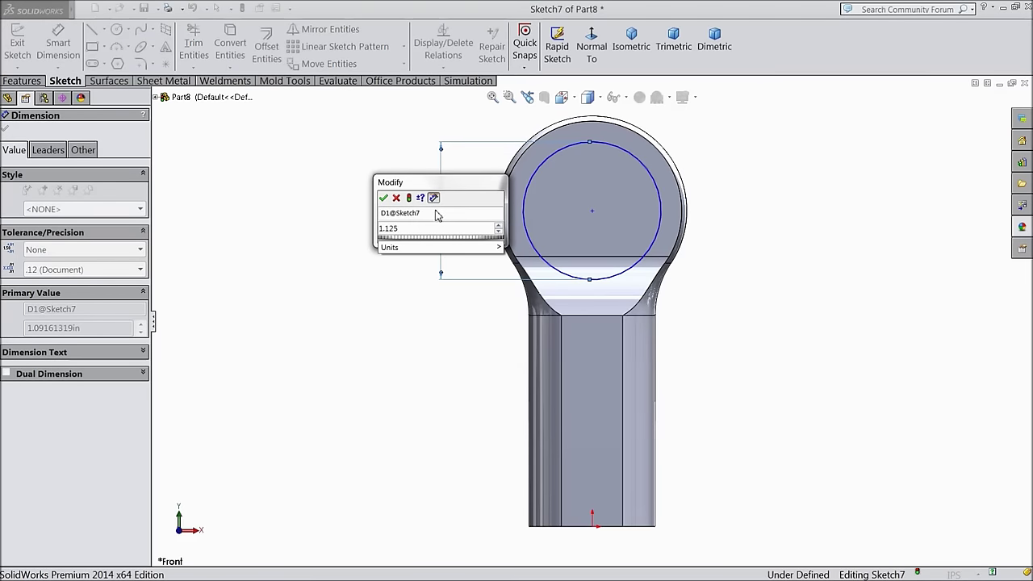
{"action": "left_click", "coordinate": [384, 199]}
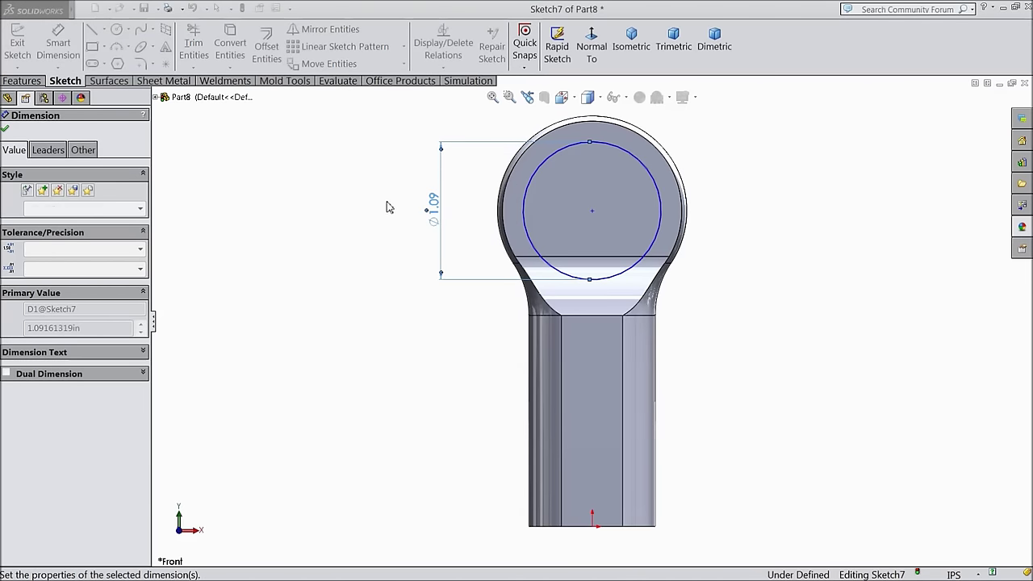
Cut the circle Mid Plane, 1.375 in deep, to bore the head as Cut-Extrude4
{"action": "left_click", "coordinate": [6, 130]}
{"action": "left_click", "coordinate": [23, 80]}
{"action": "left_click", "coordinate": [224, 49]}
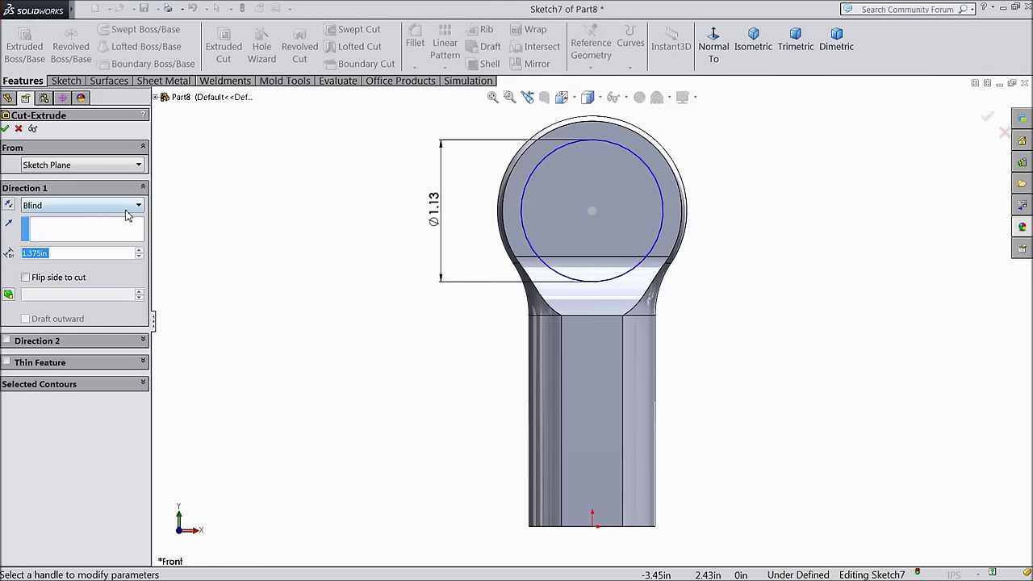
{"action": "left_click", "coordinate": [127, 211]}
{"action": "left_click", "coordinate": [45, 315]}
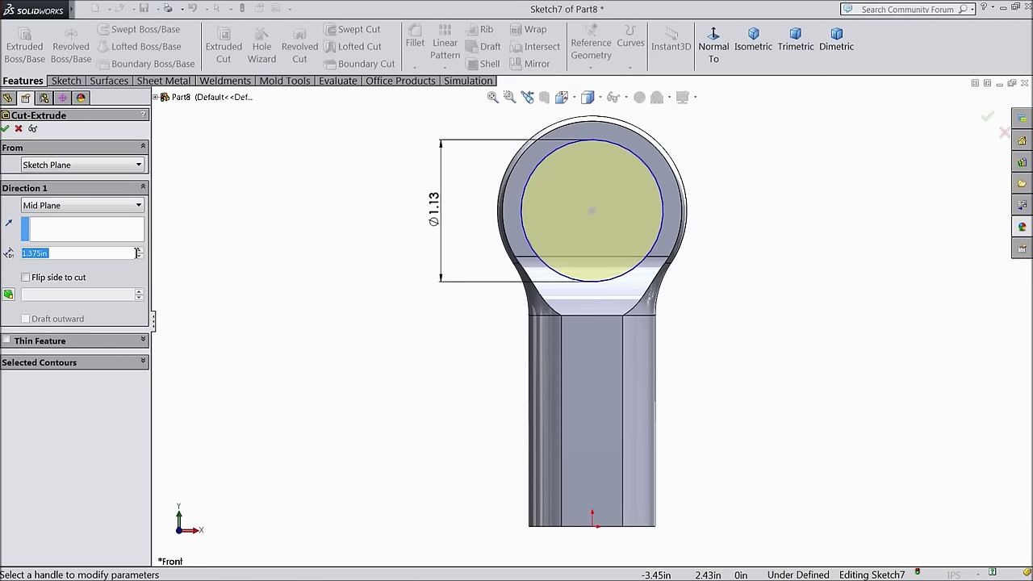
{"action": "middle_click_drag", "start_coordinate": [267, 253], "coordinate": [210, 288]}
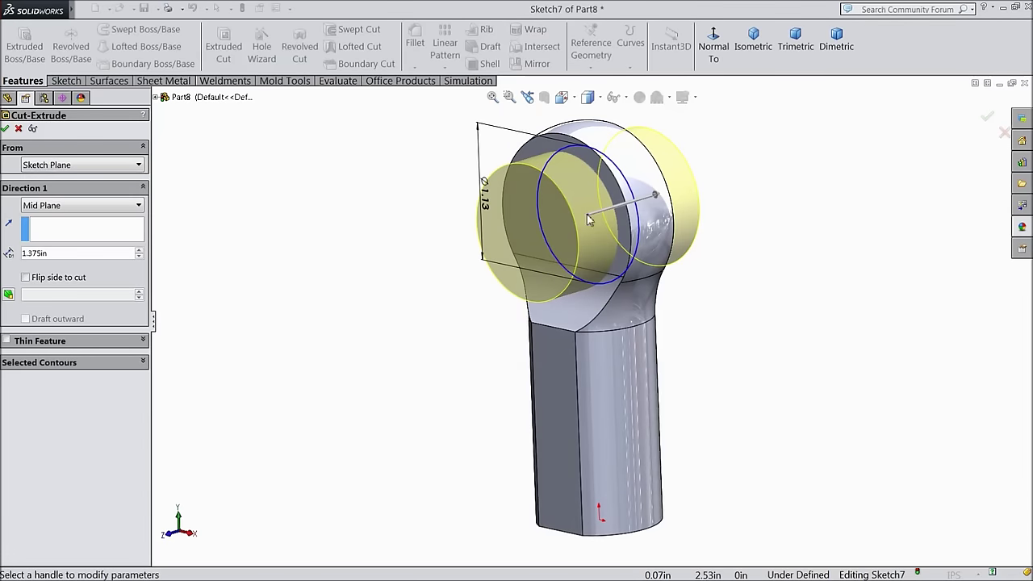
{"action": "left_click", "coordinate": [5, 130]}
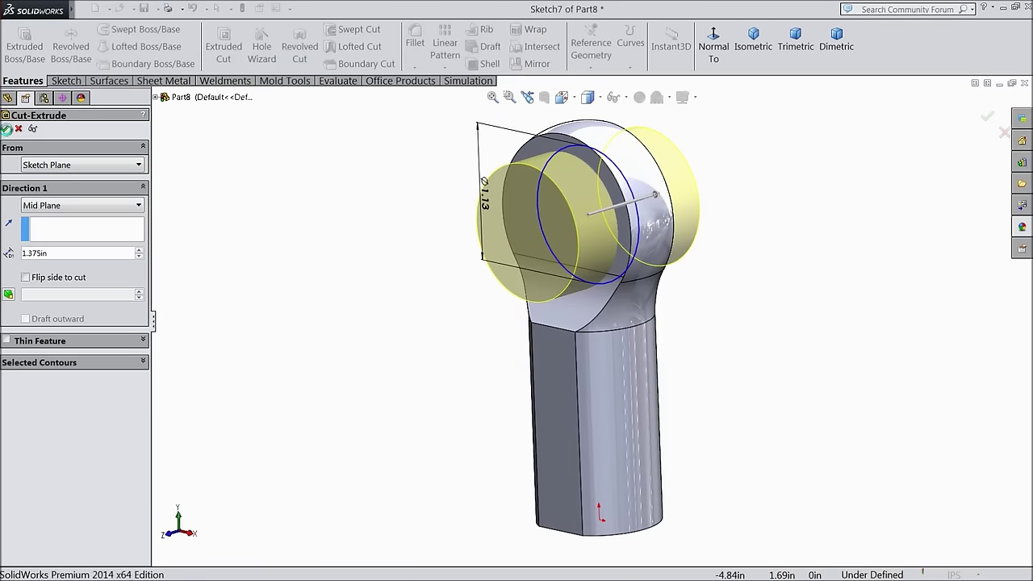
{"action": "left_click", "coordinate": [396, 257]}
{"action": "middle_click_drag", "start_coordinate": [397, 253], "coordinate": [452, 238]}
{"action": "left_click", "coordinate": [63, 196]}
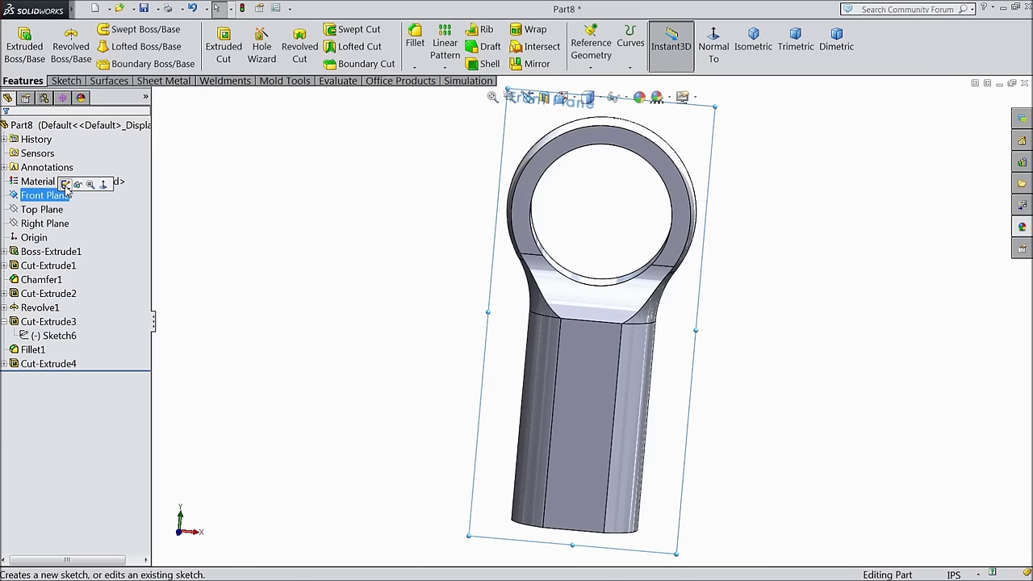
On Front Plane, sketch a circle matching the bore and a vertical diameter line
{"action": "left_click", "coordinate": [65, 185]}
{"action": "left_click", "coordinate": [714, 58]}
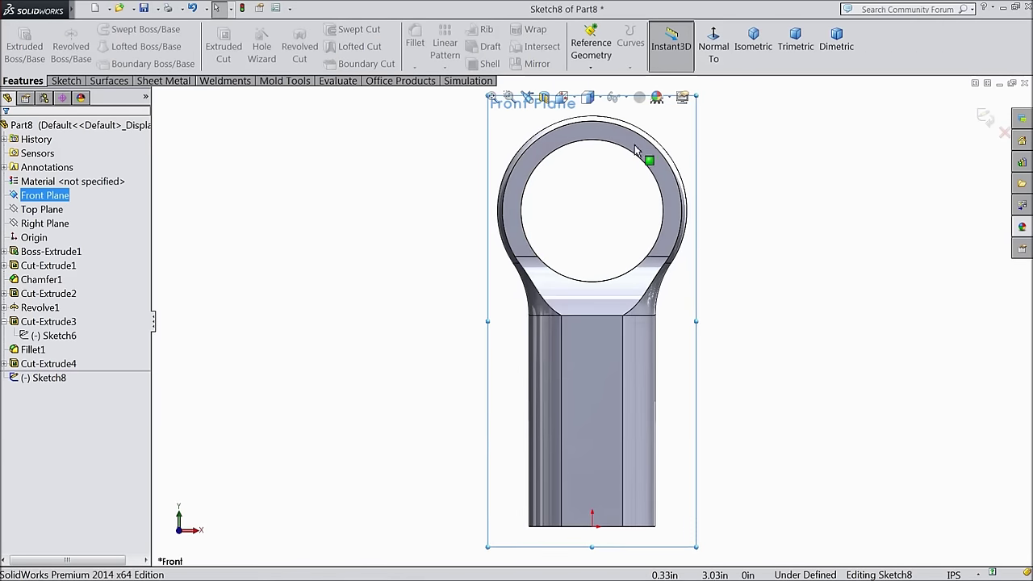
{"action": "left_click", "coordinate": [66, 81]}
{"action": "left_click", "coordinate": [117, 29]}
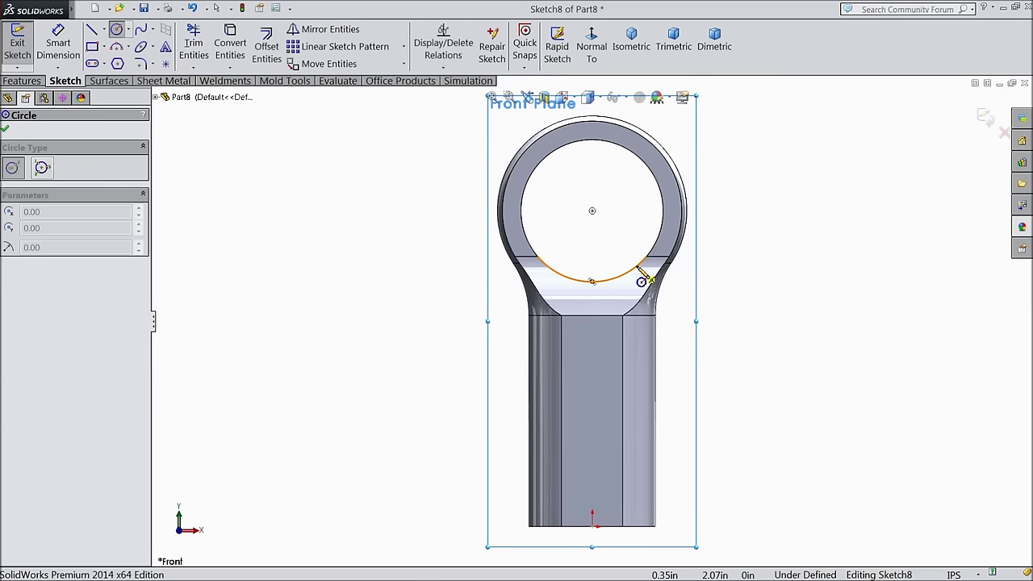
{"action": "left_click_drag", "start_coordinate": [592, 209], "coordinate": [538, 173]}
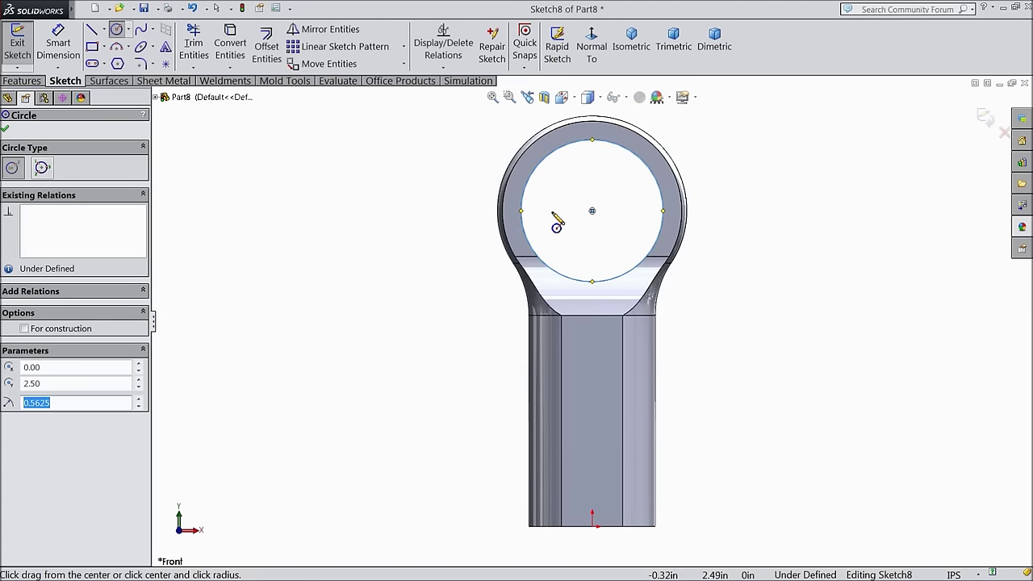
{"action": "scroll", "coordinate": [633, 176], "scroll_direction": "down", "scroll_amount": 4}
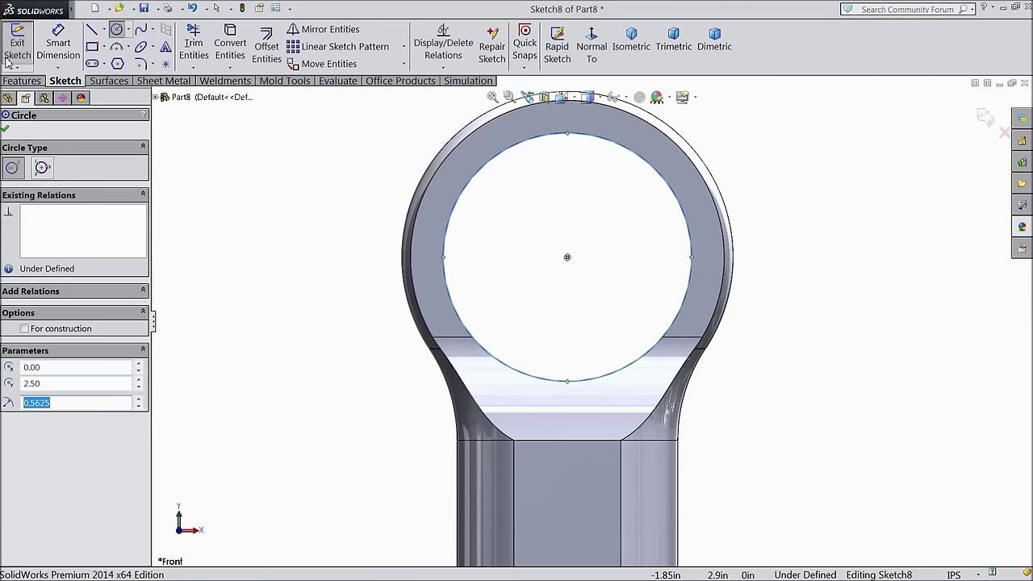
{"action": "left_click", "coordinate": [93, 30]}
{"action": "left_click_drag", "start_coordinate": [567, 134], "coordinate": [569, 381]}
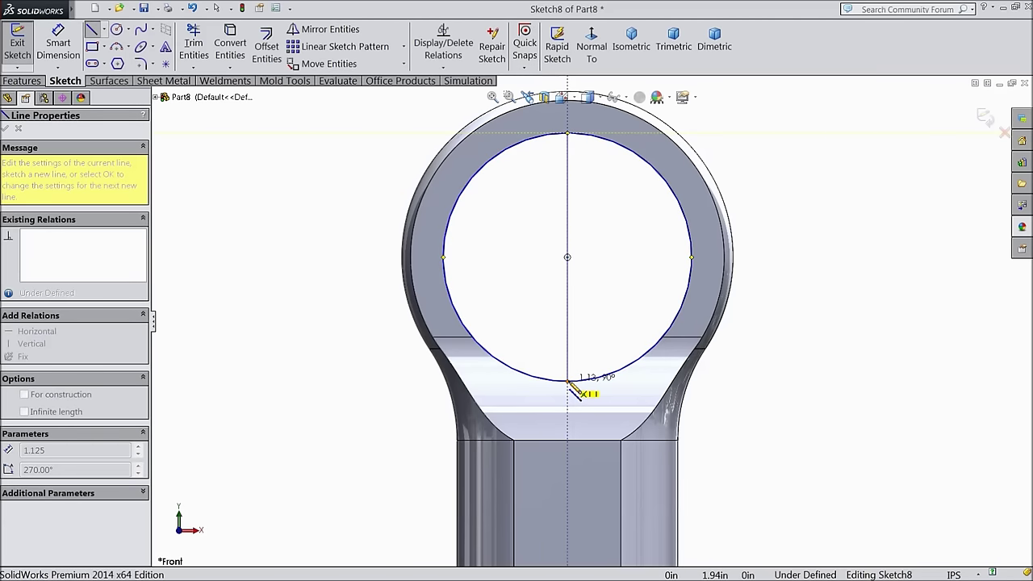
{"action": "left_click", "coordinate": [569, 381]}
{"action": "right_click", "coordinate": [252, 90]}
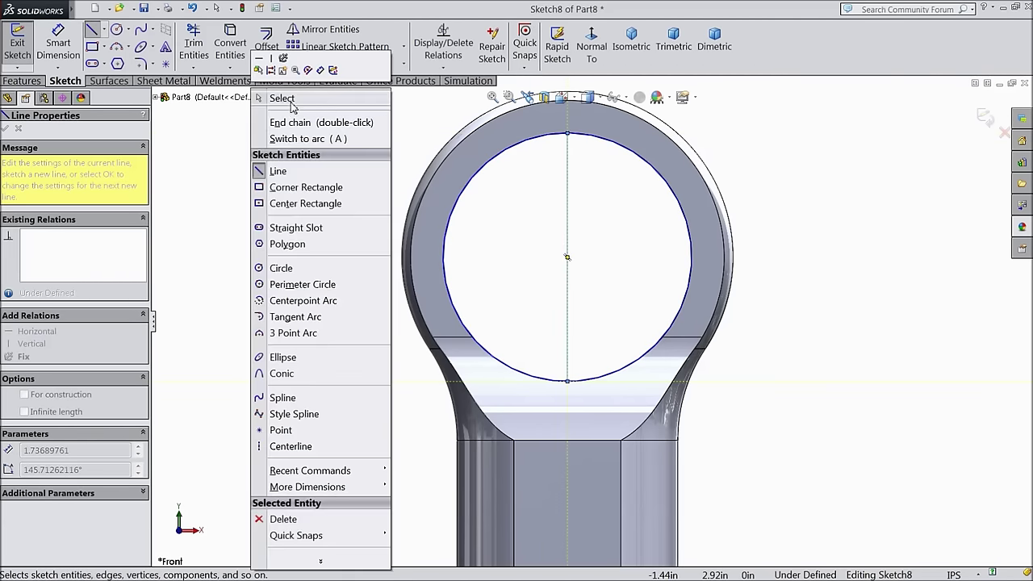
{"action": "left_click", "coordinate": [291, 102]}
Trim the circle's left half and revolve it about the vertical line into a ball
{"action": "left_click", "coordinate": [194, 44]}
{"action": "left_click", "coordinate": [464, 197]}
{"action": "left_click", "coordinate": [5, 132]}
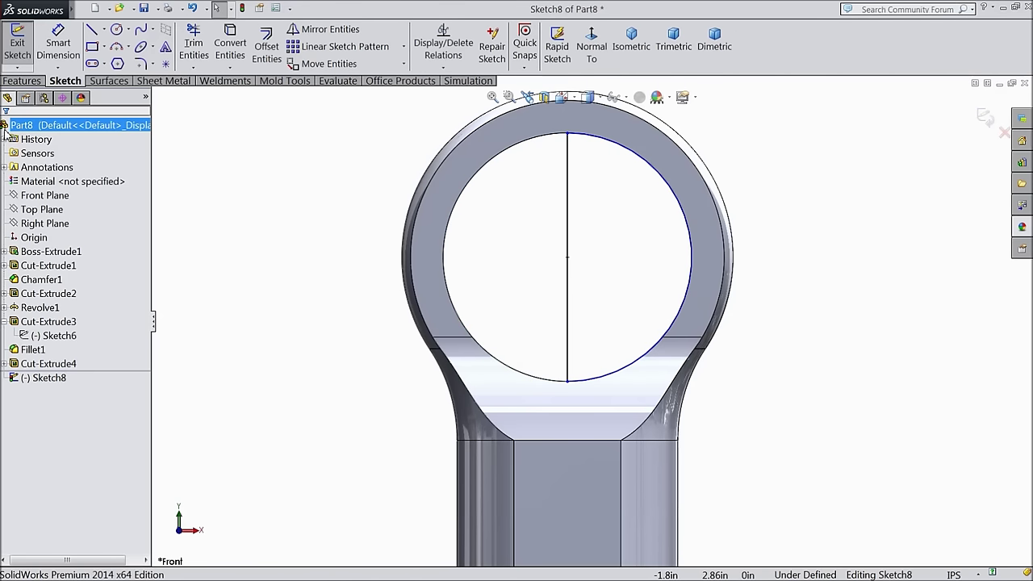
{"action": "left_click", "coordinate": [23, 81]}
{"action": "left_click", "coordinate": [71, 50]}
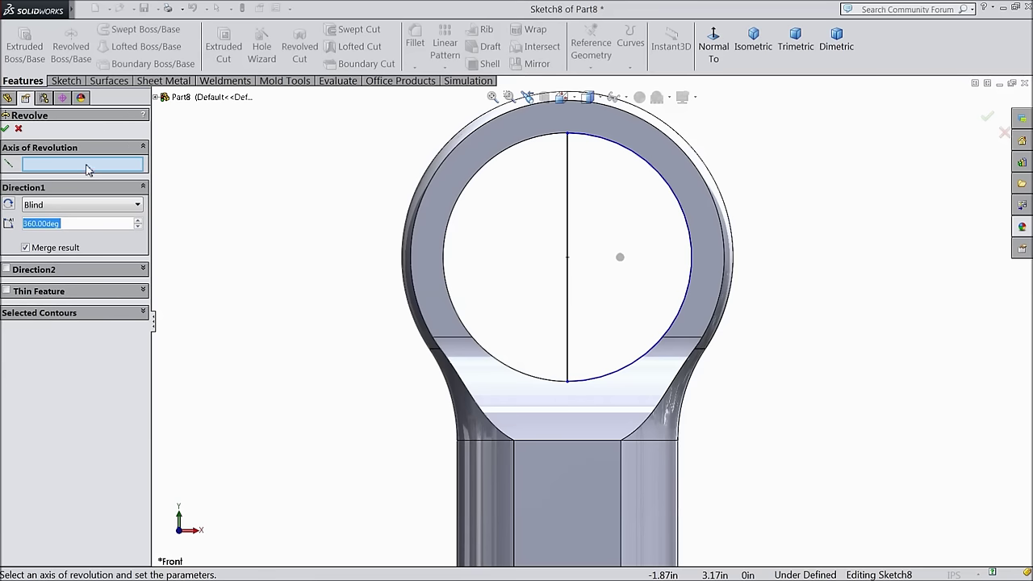
{"action": "left_click", "coordinate": [569, 234]}
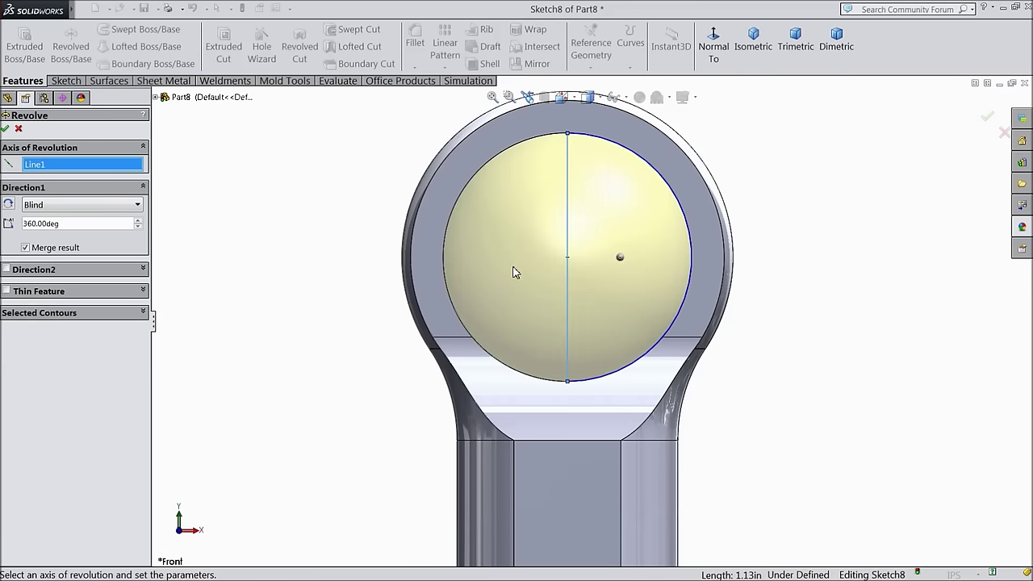
{"action": "left_click", "coordinate": [5, 130]}
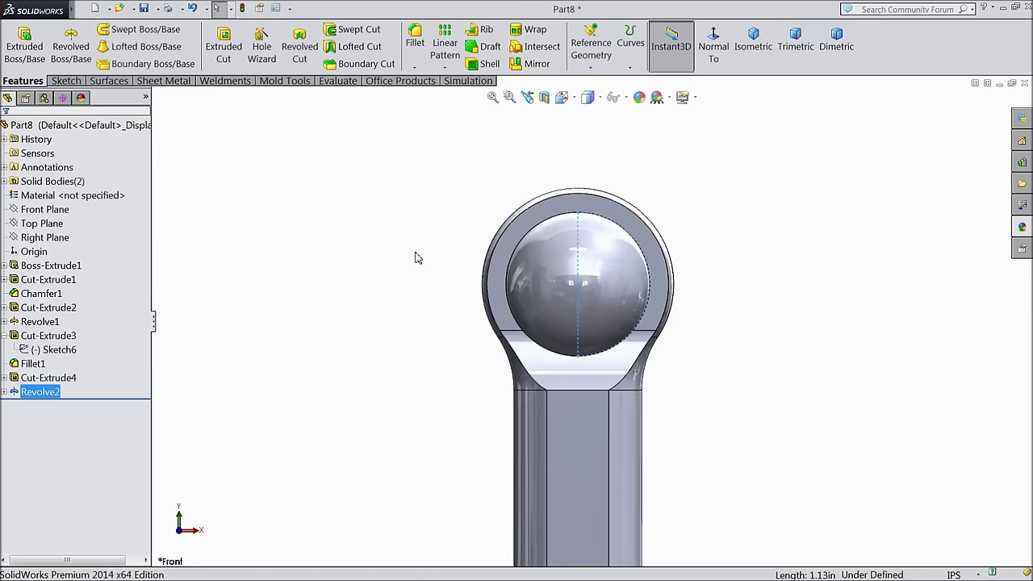
Orbit to an angled view and start Sketch9 on the Top Plane
{"action": "left_click", "coordinate": [408, 256]}
{"action": "middle_click_drag", "start_coordinate": [425, 325], "coordinate": [331, 266]}
{"action": "left_click", "coordinate": [53, 226]}
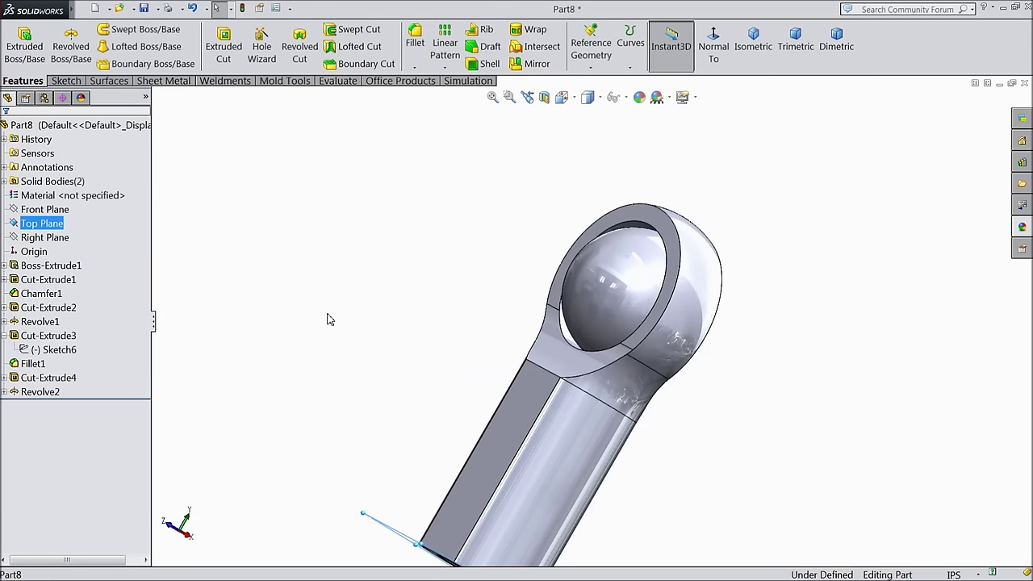
{"action": "scroll", "coordinate": [339, 327], "scroll_direction": "down", "scroll_amount": 3}
{"action": "middle_click_drag", "start_coordinate": [350, 339], "coordinate": [339, 259]}
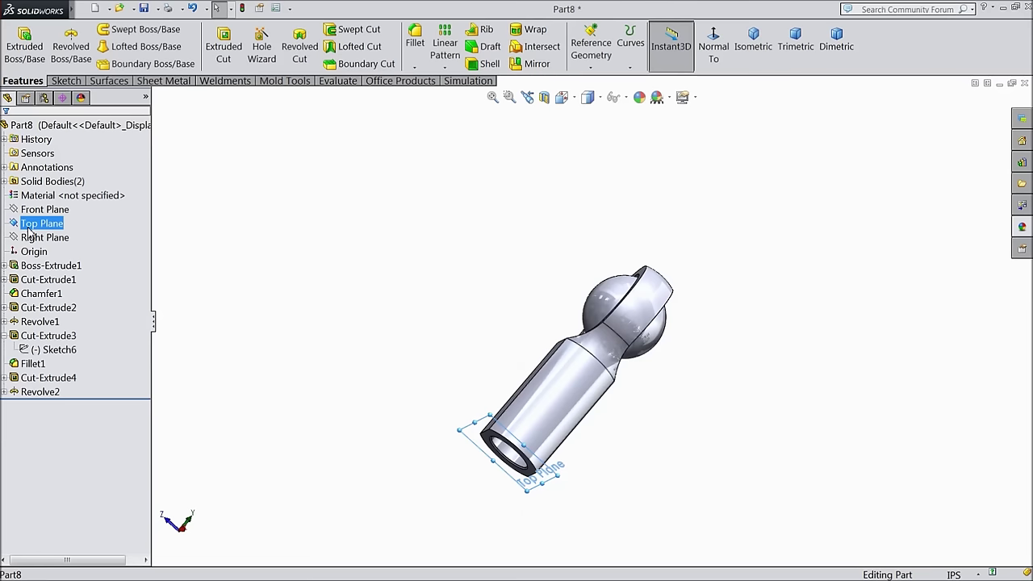
{"action": "left_click", "coordinate": [24, 228]}
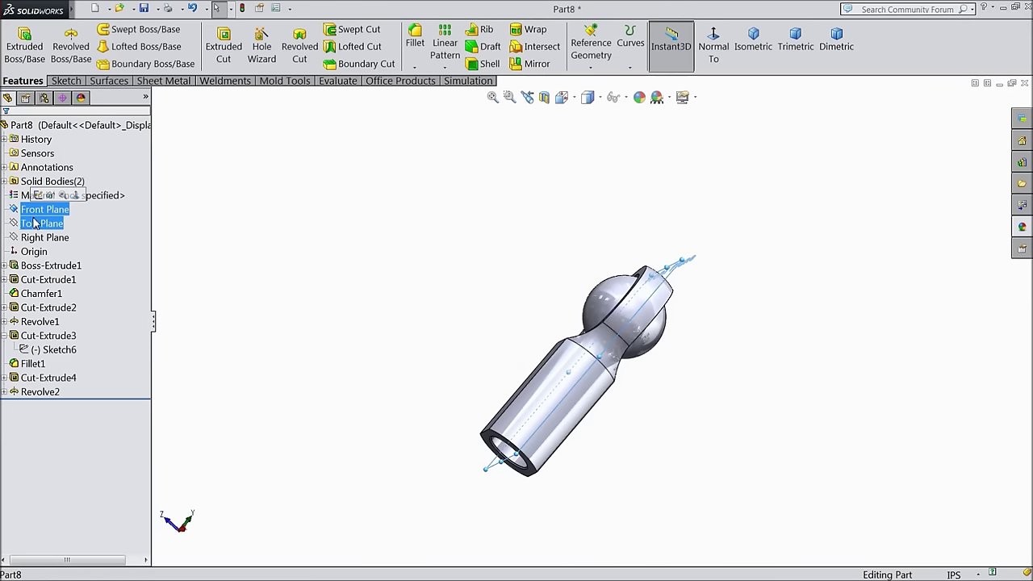
{"action": "left_click", "coordinate": [27, 206]}
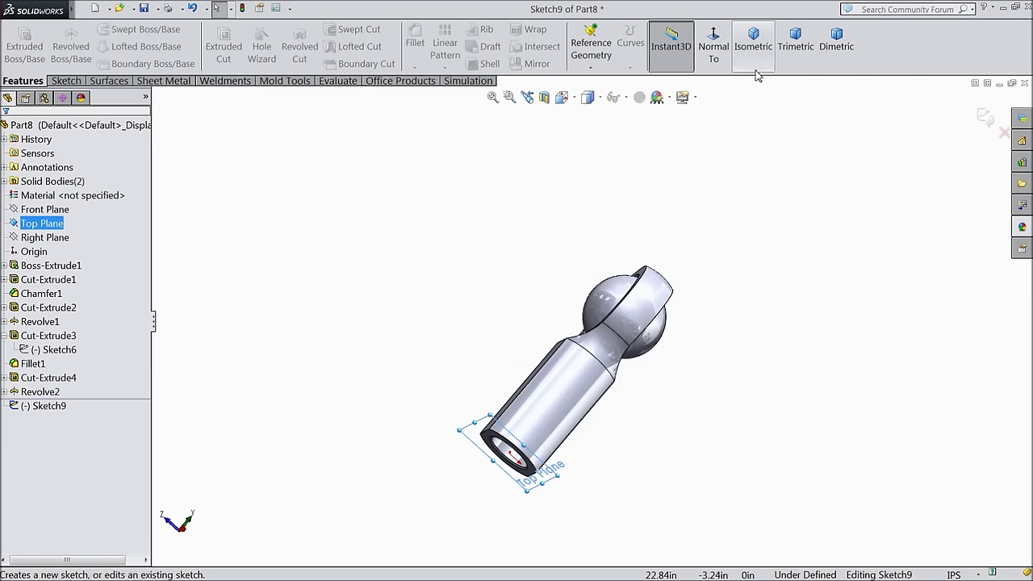
Draw a horizontal construction centerline through the origin across the ball
{"action": "left_click", "coordinate": [713, 50]}
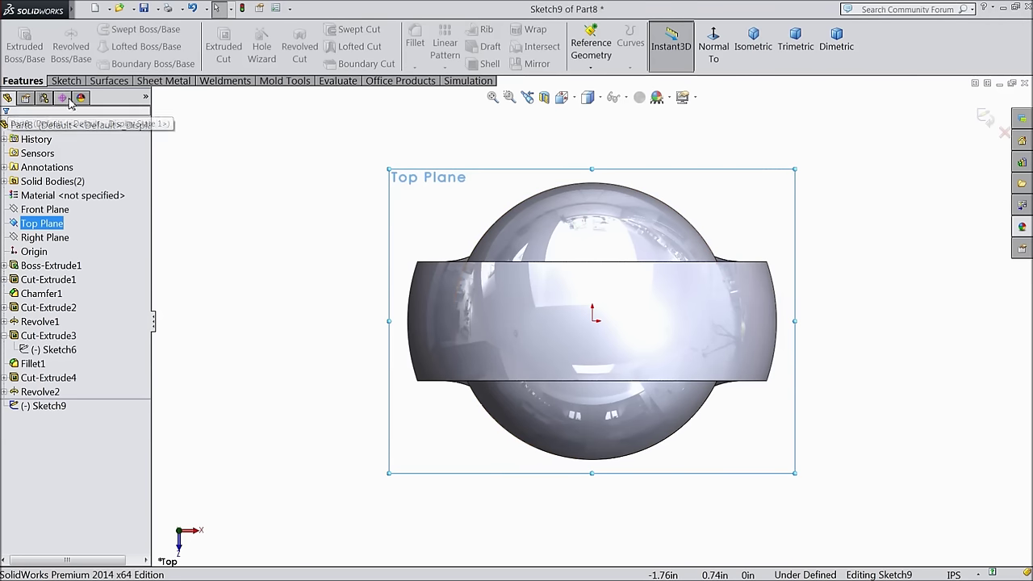
{"action": "left_click", "coordinate": [66, 81]}
{"action": "left_click", "coordinate": [104, 29]}
{"action": "left_click", "coordinate": [110, 64]}
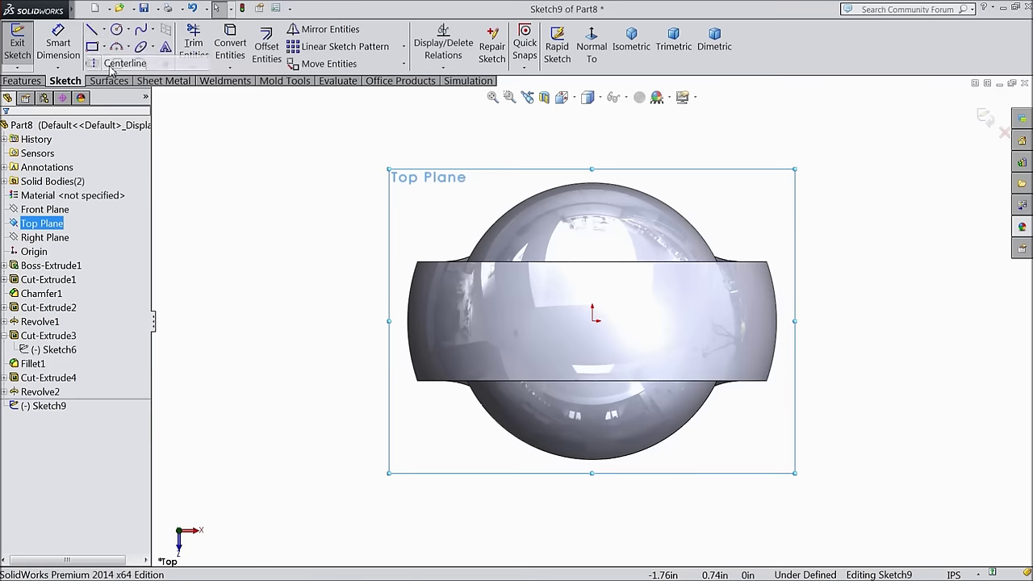
{"action": "left_click", "coordinate": [366, 320]}
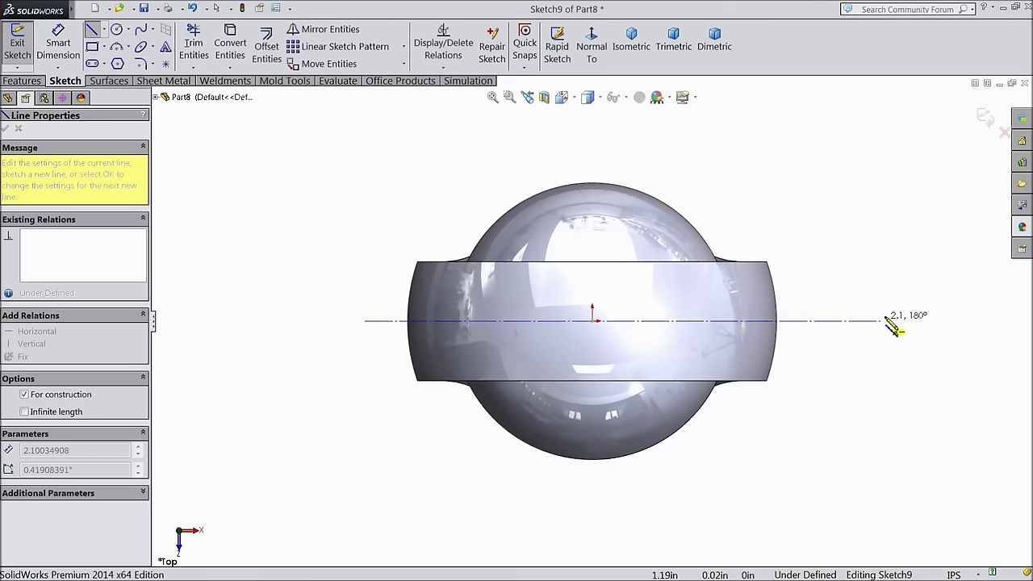
{"action": "left_click", "coordinate": [888, 320]}
{"action": "right_click", "coordinate": [890, 321]}
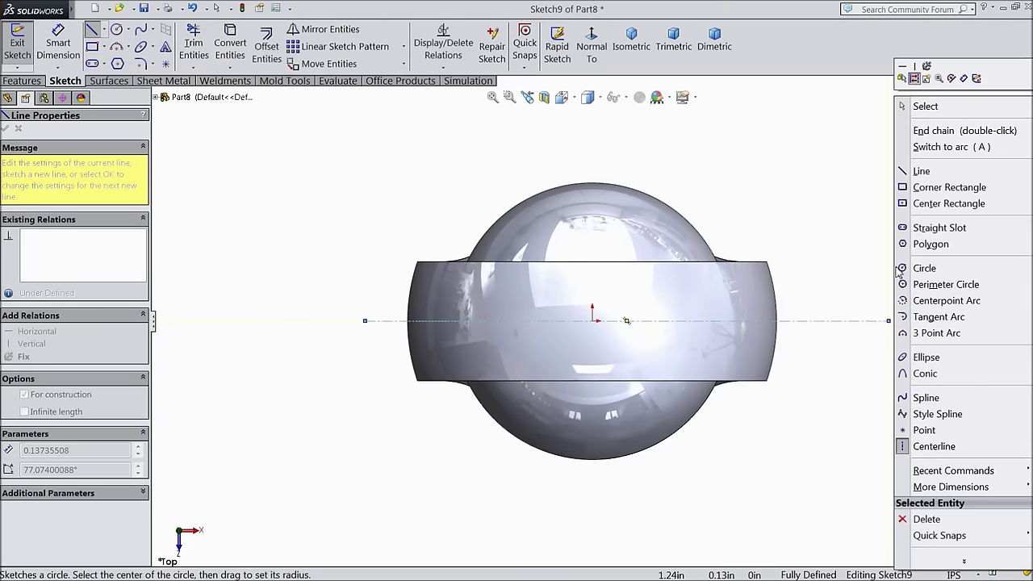
{"action": "left_click", "coordinate": [913, 130]}
{"action": "key", "text": "Escape"}
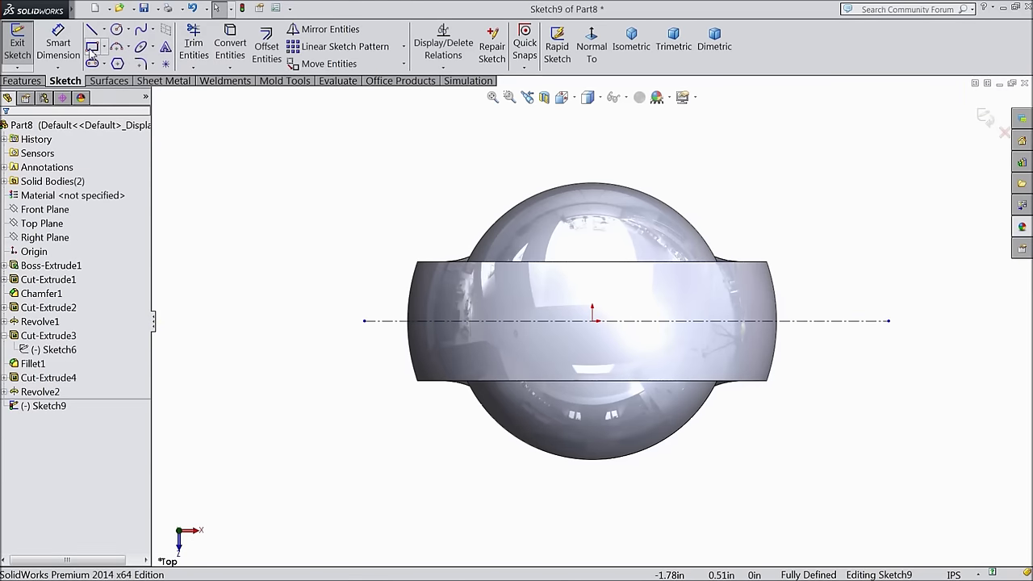
Draw a corner rectangle lying just above the ball
{"action": "left_click", "coordinate": [91, 47]}
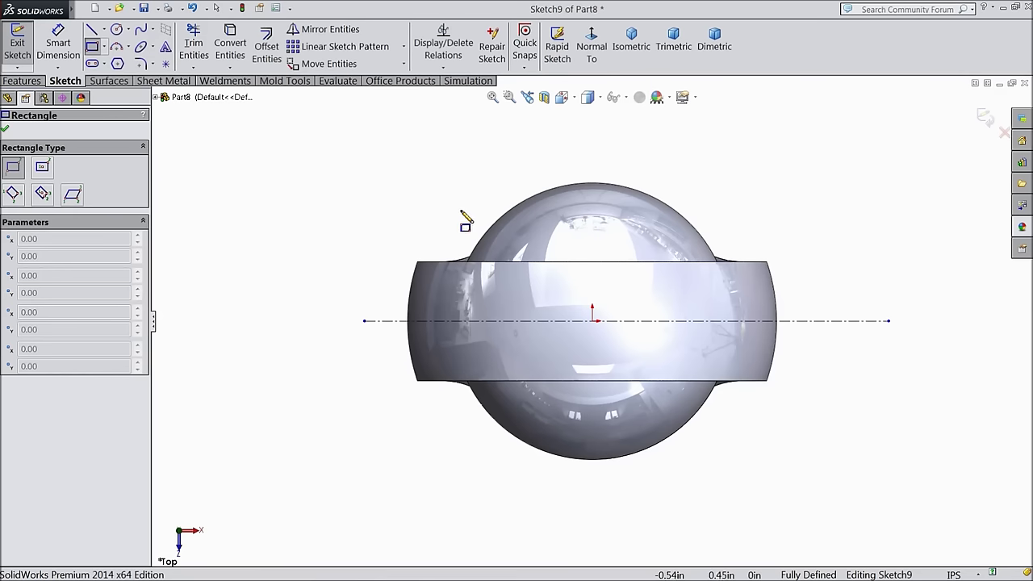
{"action": "left_click", "coordinate": [424, 169]}
{"action": "left_click", "coordinate": [772, 220]}
{"action": "right_click", "coordinate": [324, 124]}
{"action": "left_click", "coordinate": [348, 133]}
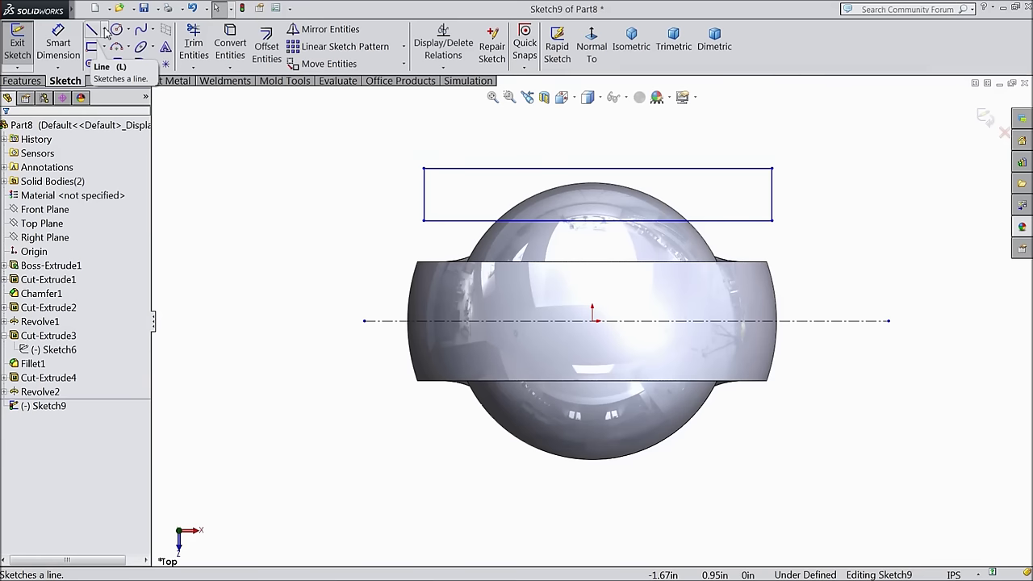
{"action": "left_click", "coordinate": [323, 29]}
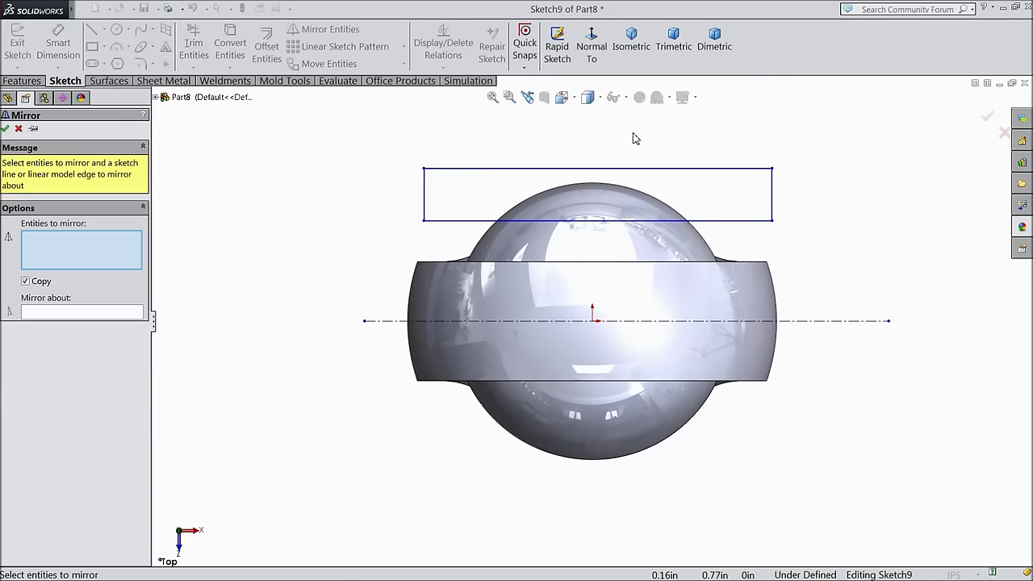
Mirror the top rectangle about the centerline to create one below the ball
{"action": "left_click_drag", "start_coordinate": [836, 145], "coordinate": [377, 255]}
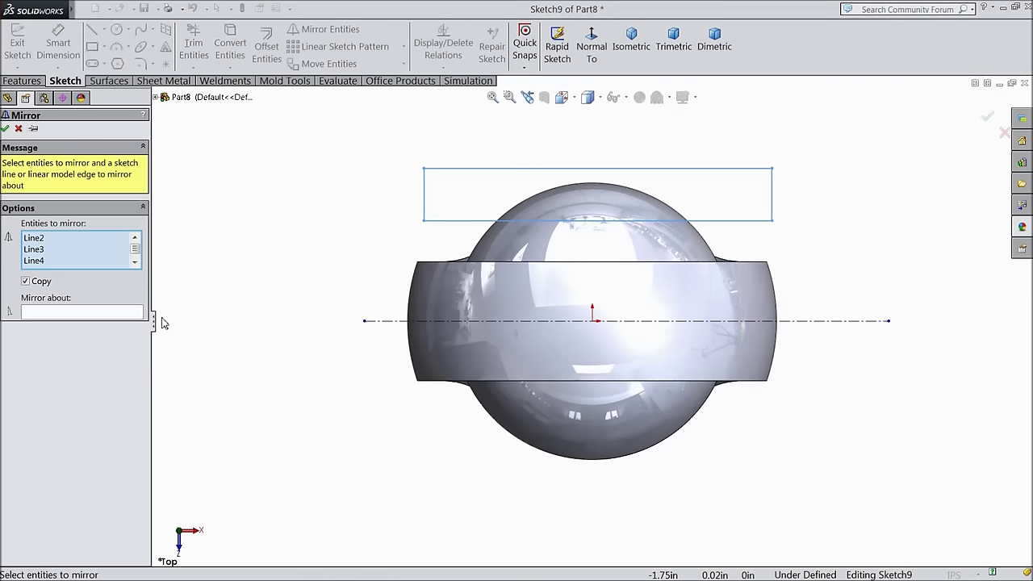
{"action": "left_click", "coordinate": [104, 313]}
{"action": "left_click", "coordinate": [467, 321]}
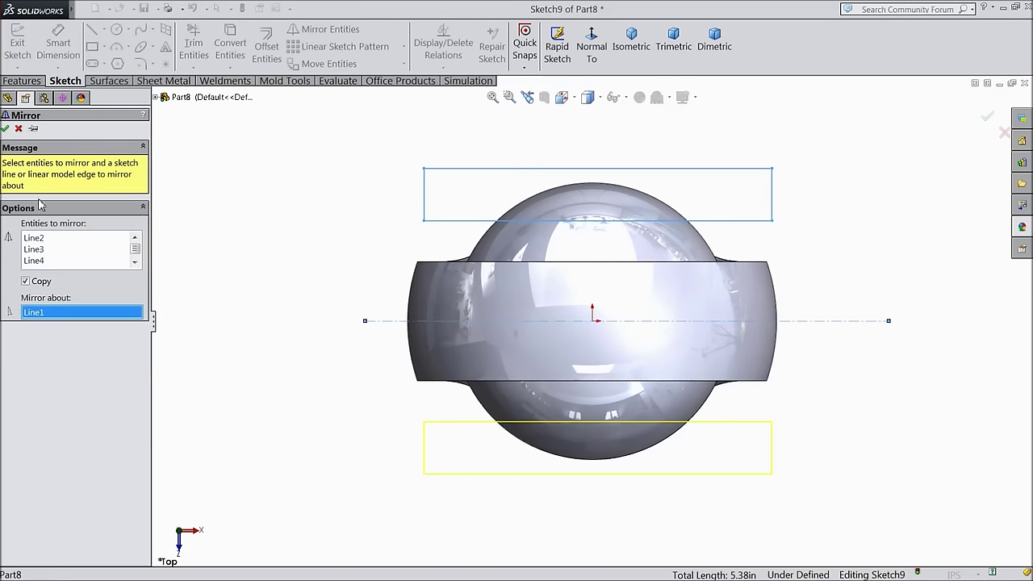
{"action": "left_click", "coordinate": [6, 130]}
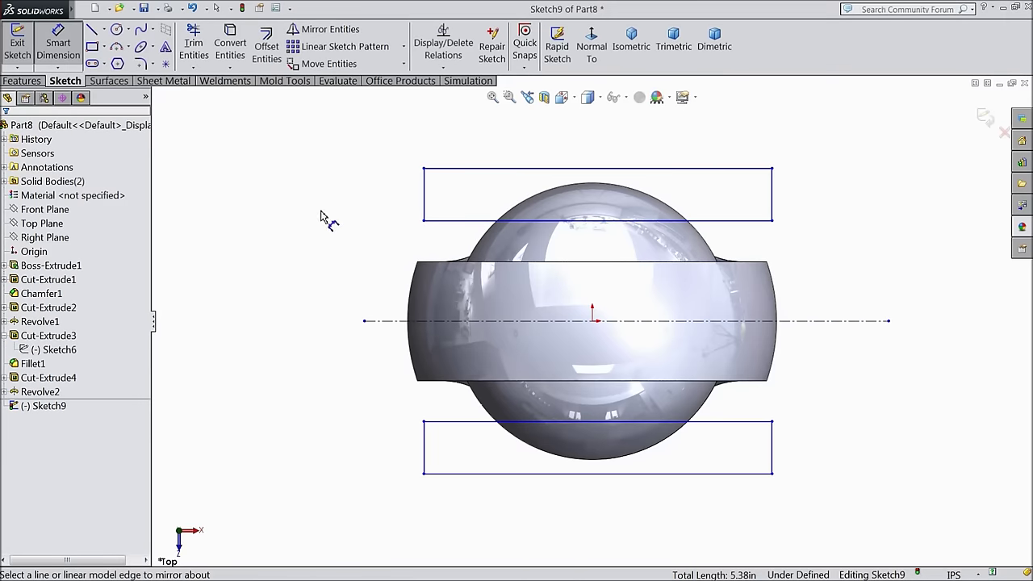
Dimension the gap between the two rectangles' inner edges to 0.75 in
{"action": "left_click", "coordinate": [461, 221]}
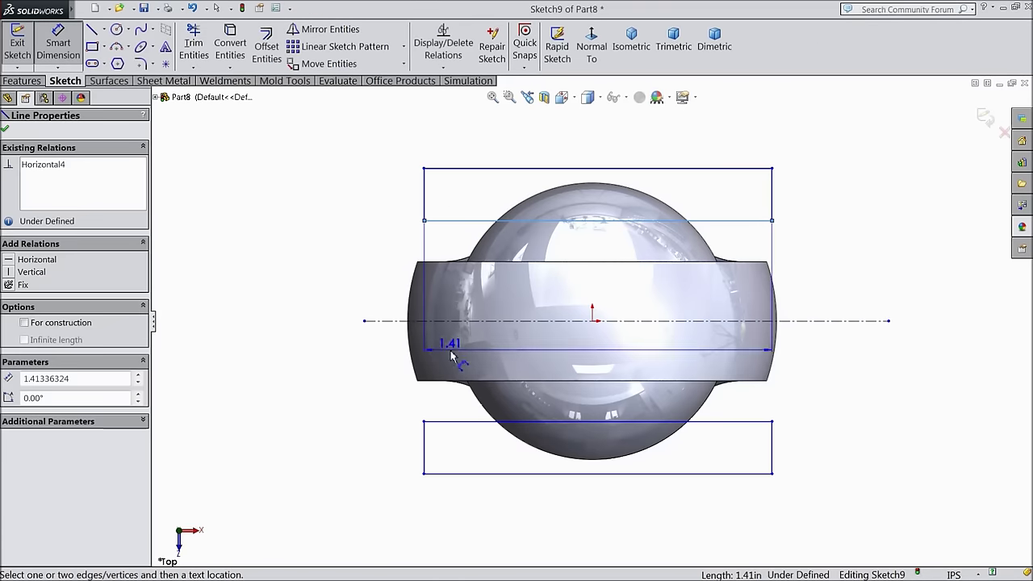
{"action": "left_click", "coordinate": [440, 422]}
{"action": "left_click", "coordinate": [331, 337]}
{"action": "type", "text": "0.75"}
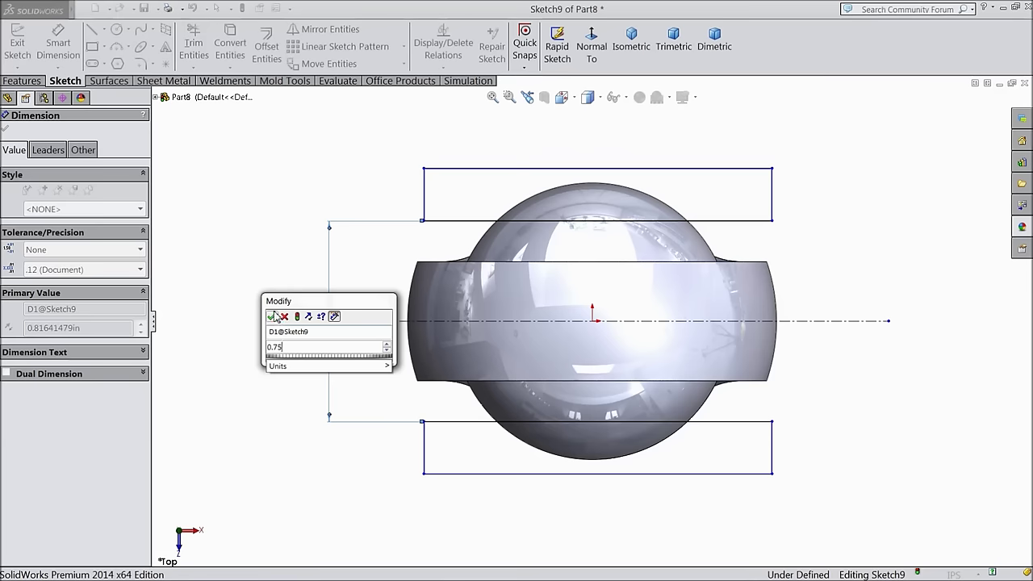
{"action": "left_click", "coordinate": [274, 316]}
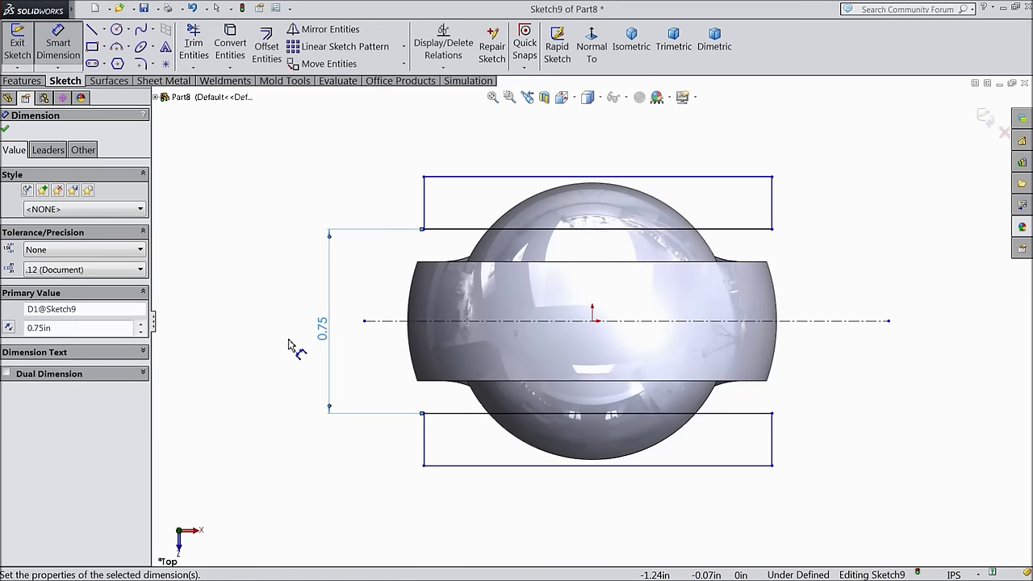
{"action": "scroll", "coordinate": [296, 352], "scroll_direction": "up", "scroll_amount": 2}
{"action": "middle_click_drag", "start_coordinate": [339, 288], "coordinate": [459, 340]}
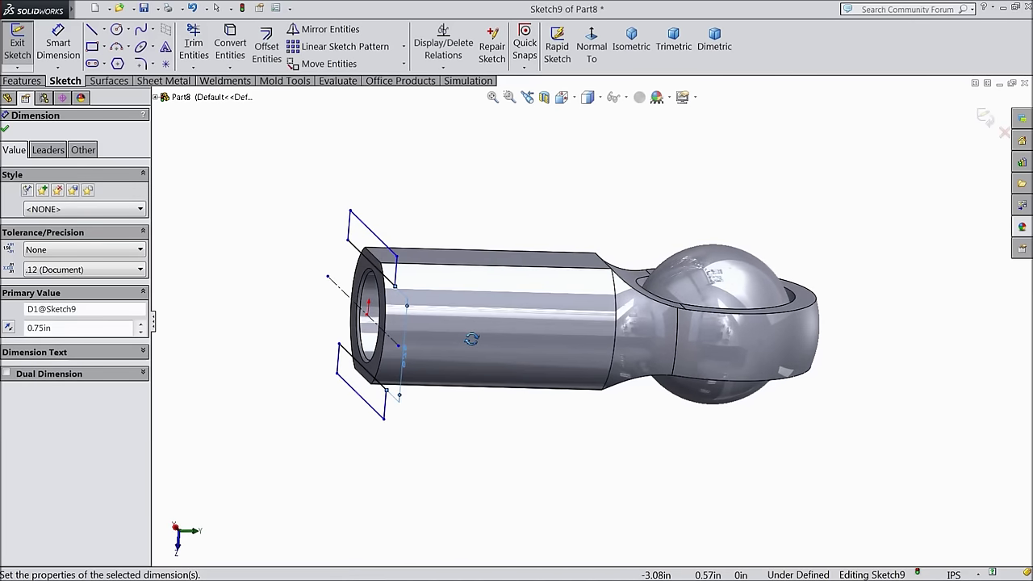
Start an extruded cut from the two rectangles with an Offset start condition
{"action": "left_click", "coordinate": [6, 131]}
{"action": "left_click", "coordinate": [22, 80]}
{"action": "left_click", "coordinate": [225, 53]}
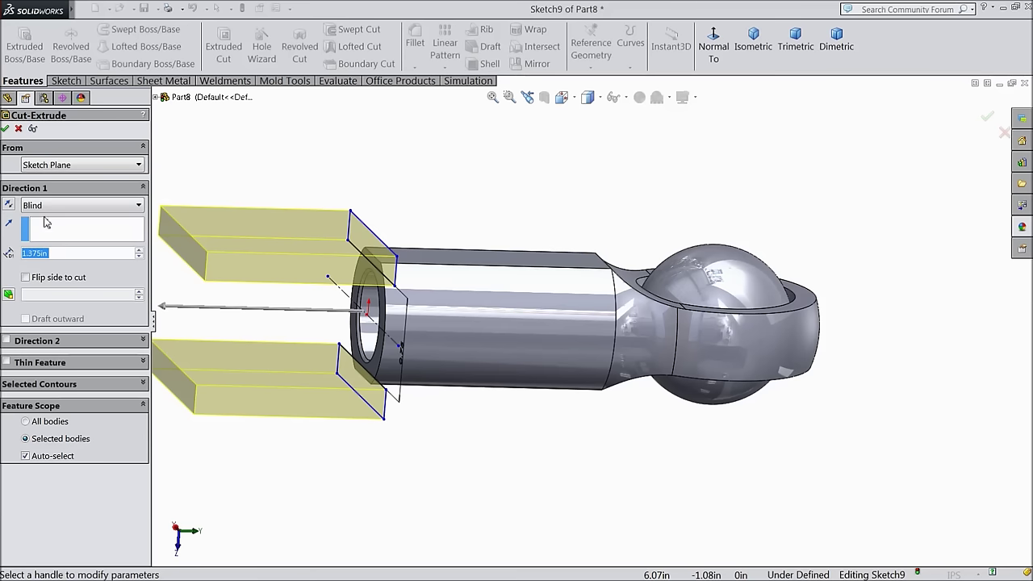
{"action": "left_click", "coordinate": [42, 167]}
{"action": "left_click", "coordinate": [51, 218]}
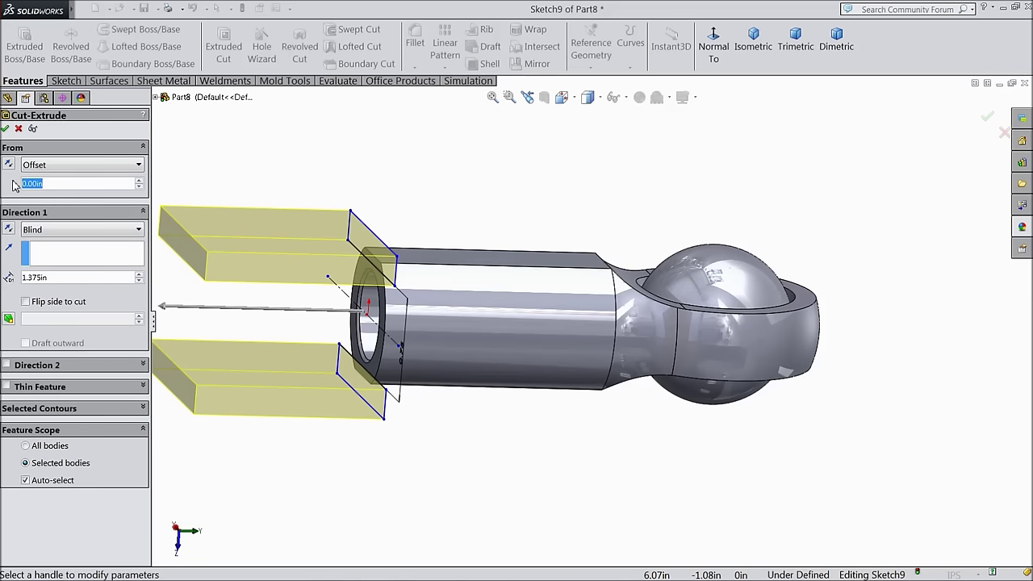
{"action": "type", "text": "1.7"}
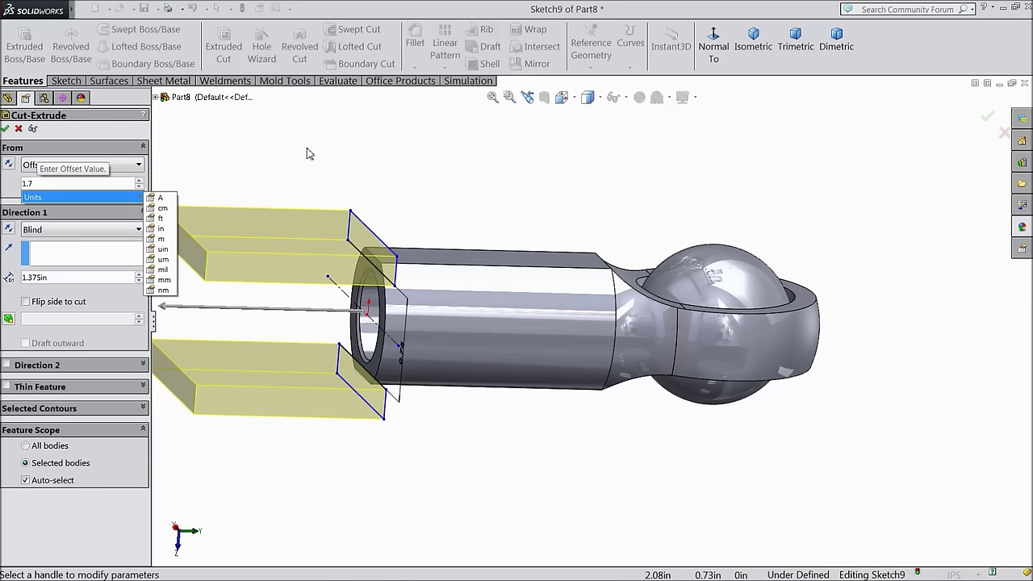
{"action": "key", "text": "Return"}
Set the cut's start offset to 1.90 in, 1.375 in blind, reversed toward the ball end
{"action": "middle_click_drag", "start_coordinate": [374, 192], "coordinate": [346, 182]}
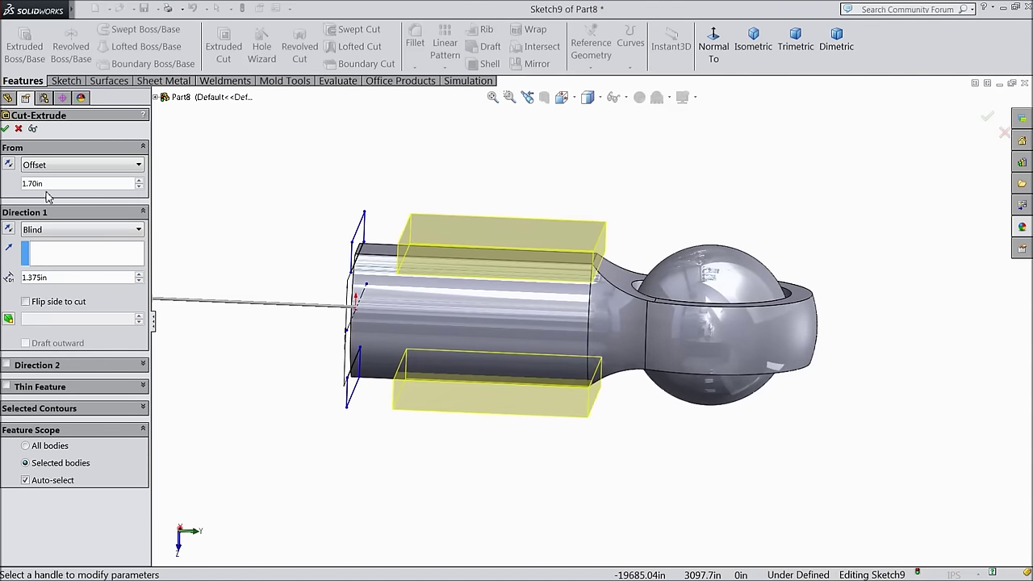
{"action": "type", "text": "0.9"}
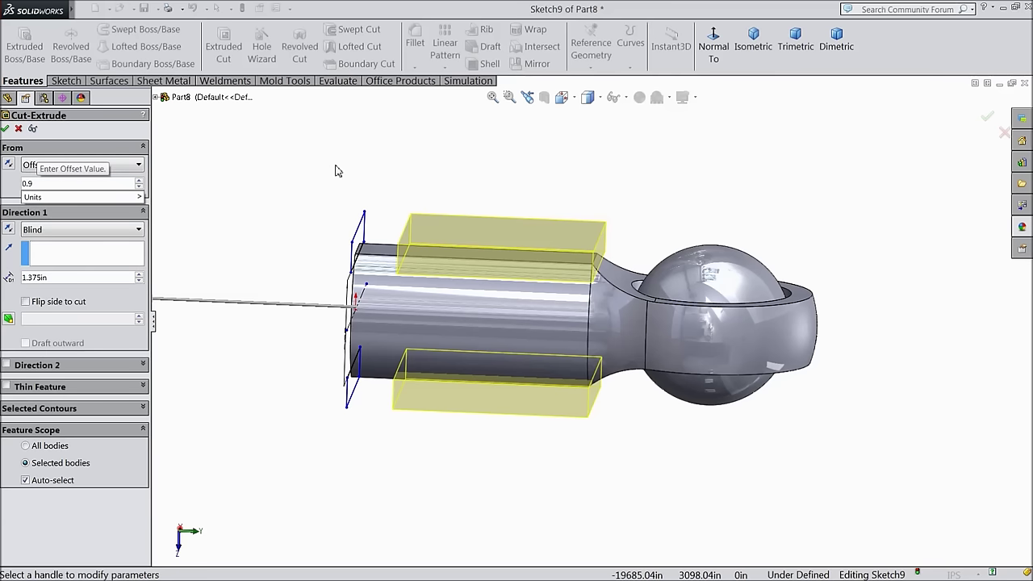
{"action": "key", "text": "Return"}
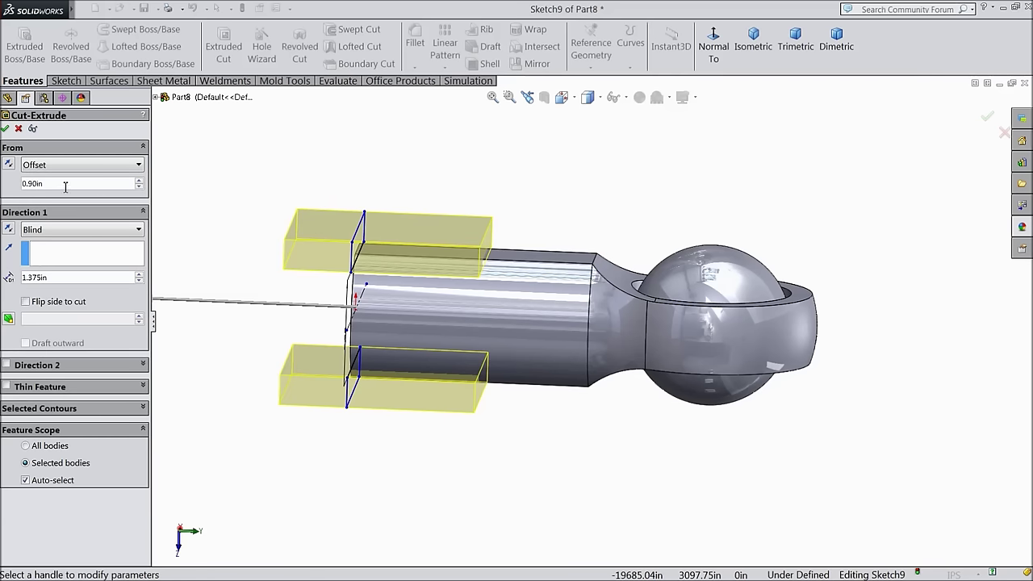
{"action": "left_click", "coordinate": [26, 174]}
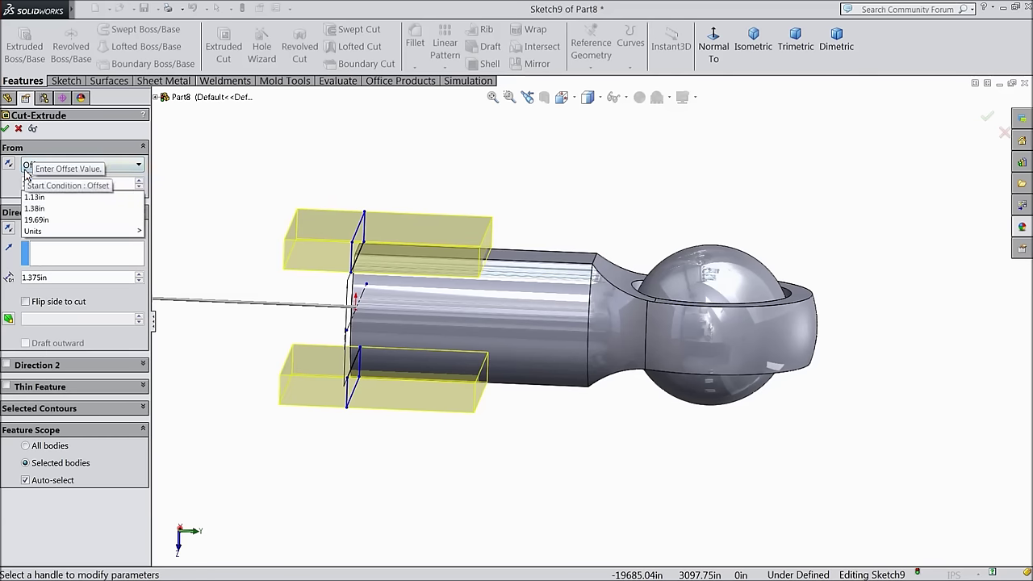
{"action": "middle_click_drag", "start_coordinate": [307, 166], "coordinate": [275, 174]}
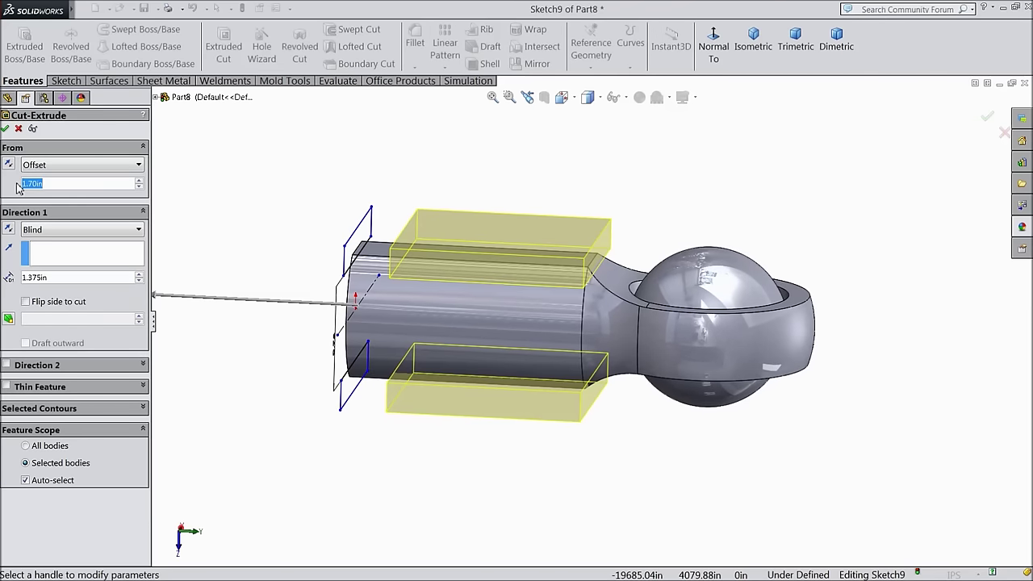
{"action": "type", "text": ".9"}
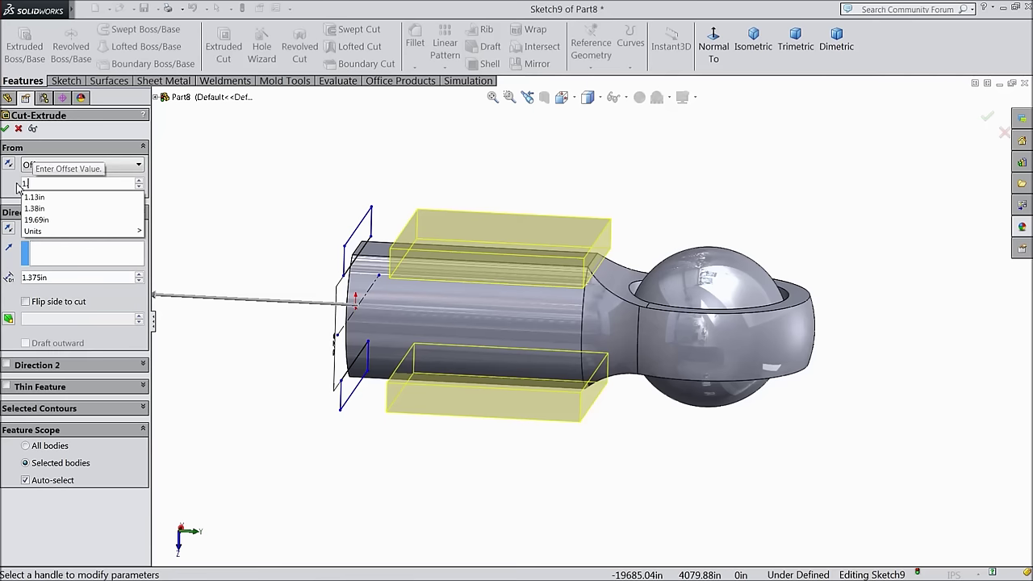
{"action": "key", "text": "Return"}
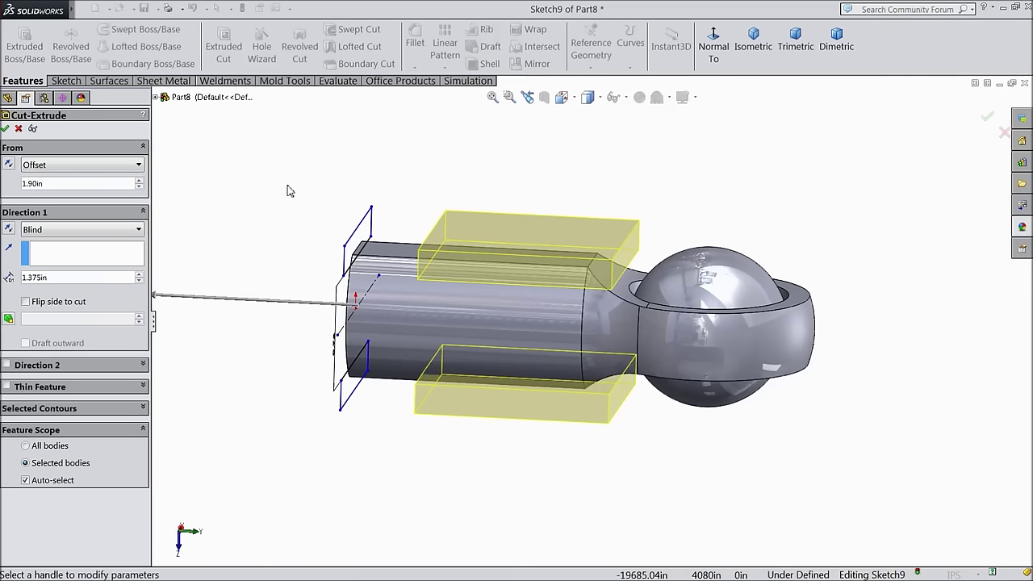
{"action": "middle_click_drag", "start_coordinate": [293, 183], "coordinate": [299, 154]}
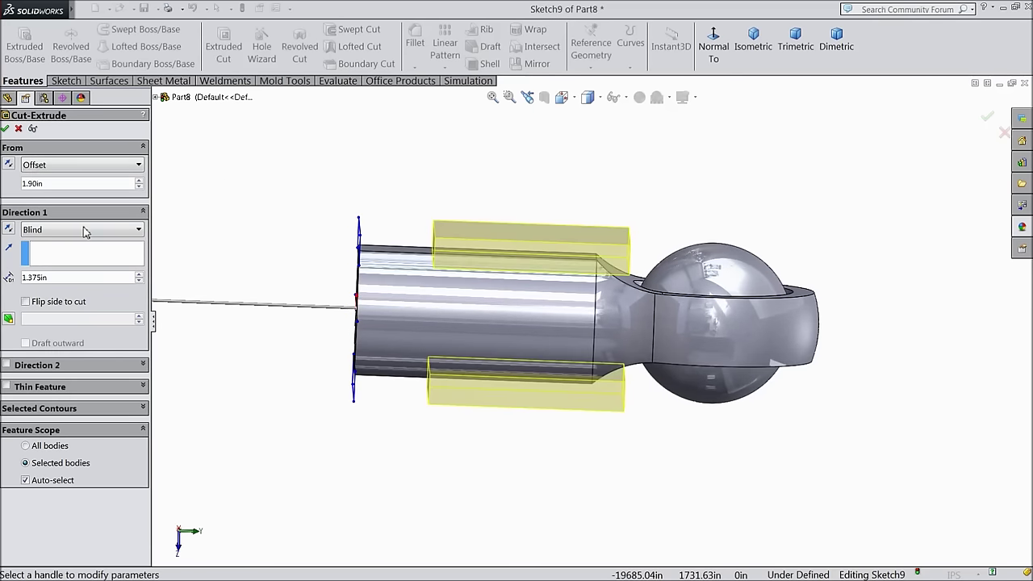
{"action": "left_click", "coordinate": [8, 230]}
{"action": "middle_click_drag", "start_coordinate": [180, 276], "coordinate": [177, 245]}
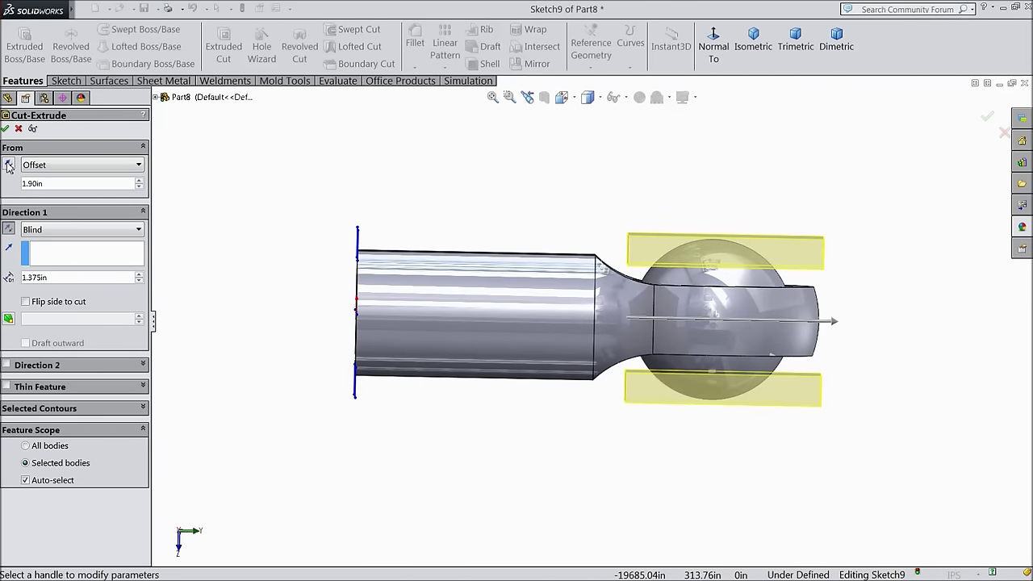
{"action": "left_click", "coordinate": [5, 128]}
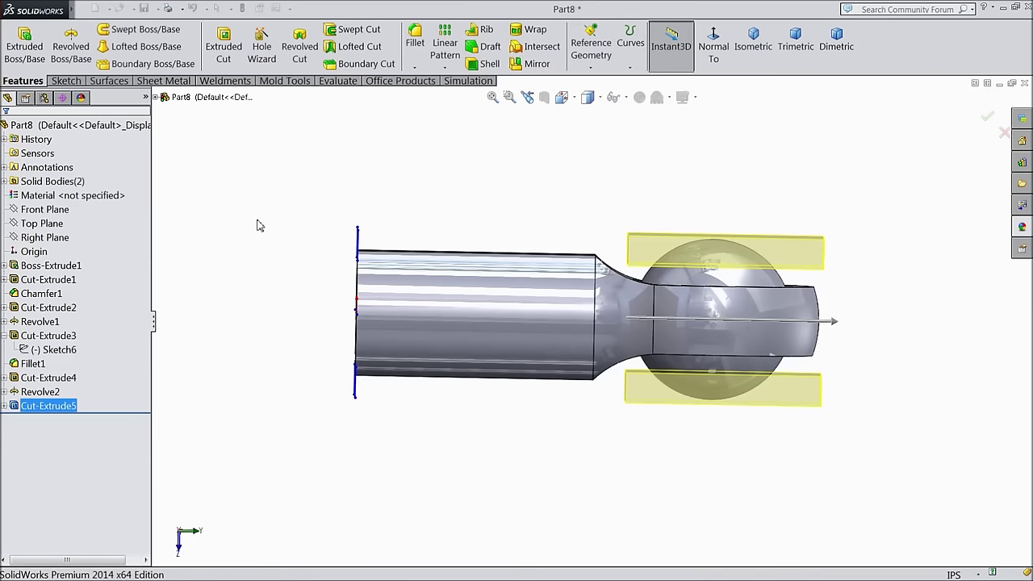
Sketch on the ball's bore face and draw a circle centred on the bore
{"action": "middle_click_drag", "start_coordinate": [265, 226], "coordinate": [383, 445]}
{"action": "left_click", "coordinate": [498, 261]}
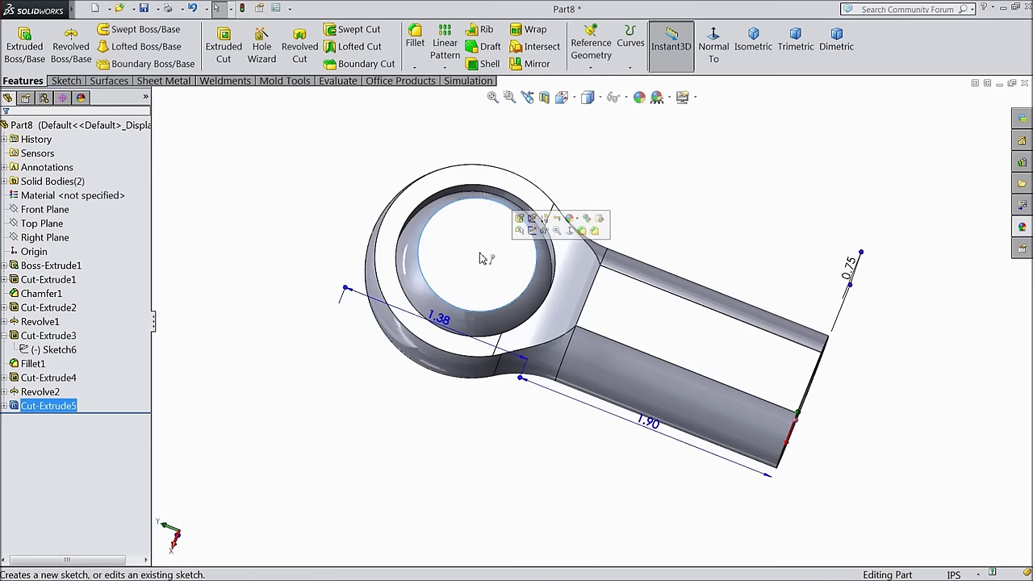
{"action": "left_click", "coordinate": [532, 231]}
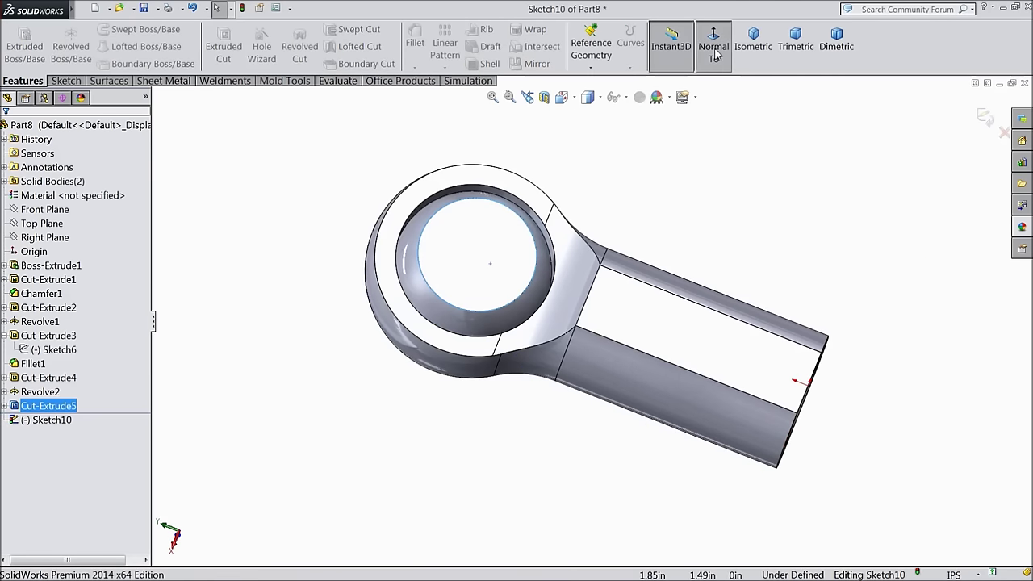
{"action": "scroll", "coordinate": [608, 208], "scroll_direction": "up", "scroll_amount": 5}
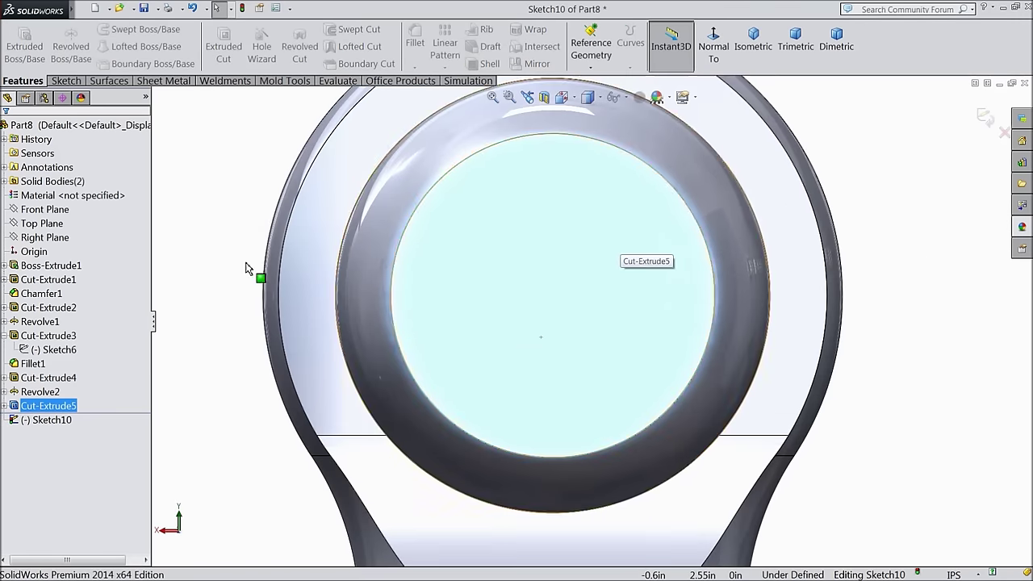
{"action": "left_click", "coordinate": [69, 81]}
{"action": "left_click", "coordinate": [116, 29]}
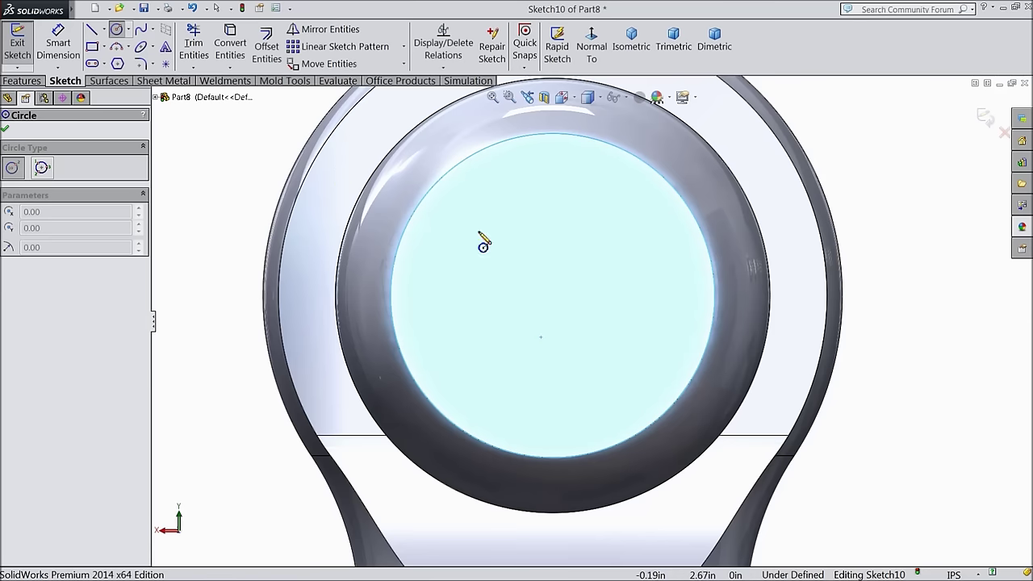
{"action": "mouse_move", "coordinate": [638, 442]}
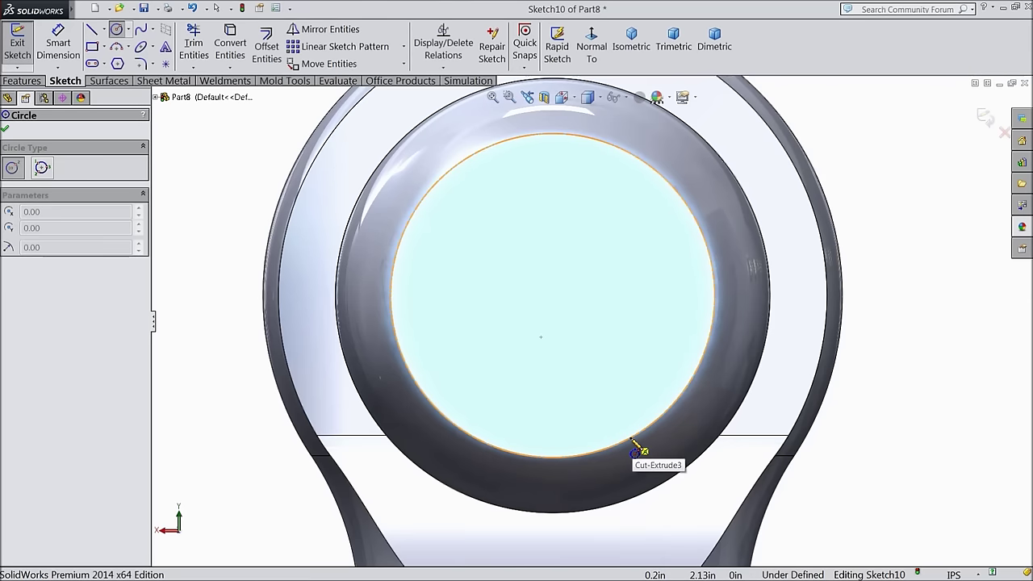
{"action": "left_click", "coordinate": [553, 296]}
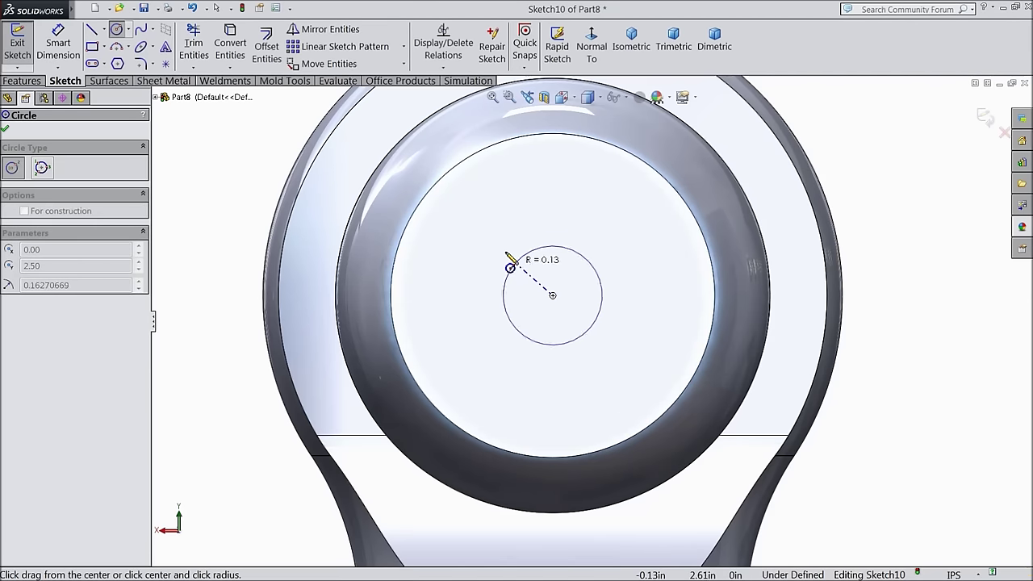
{"action": "left_click", "coordinate": [476, 237]}
Dimension the circle's diameter to 0.625 in (shown as Ø0.63)
{"action": "left_click", "coordinate": [50, 55]}
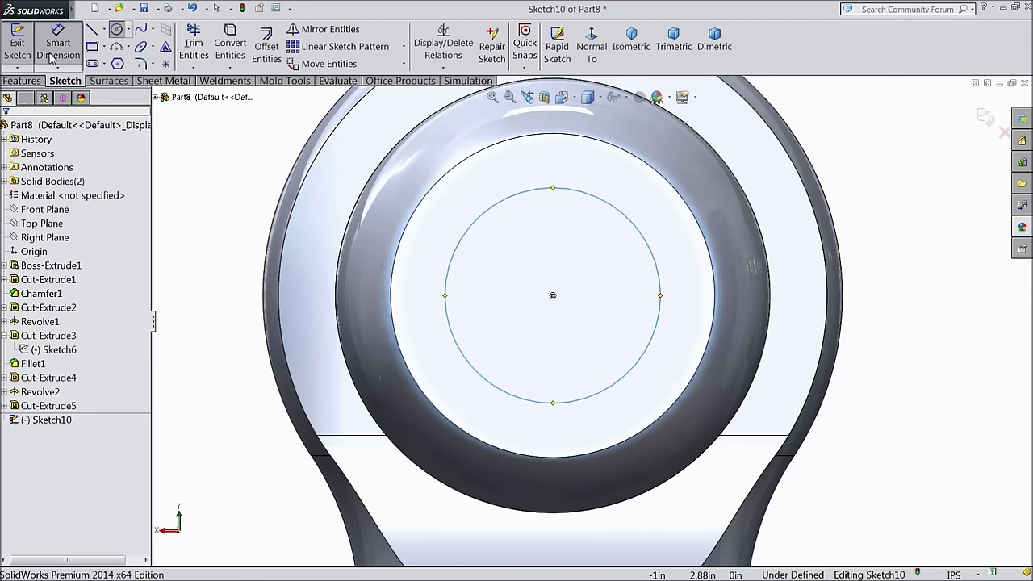
{"action": "left_click", "coordinate": [449, 277]}
{"action": "left_click", "coordinate": [226, 289]}
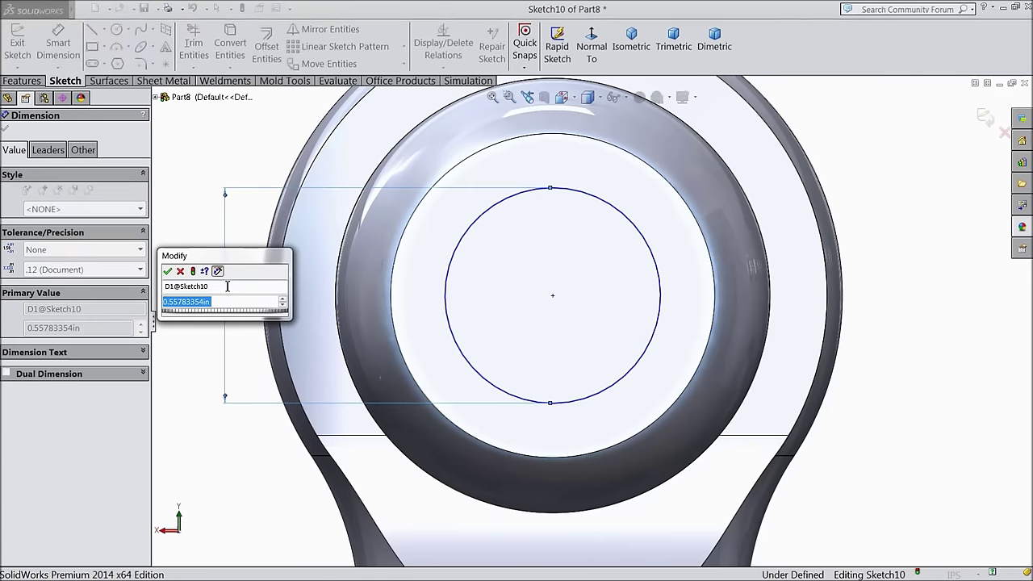
{"action": "type", "text": "0.625"}
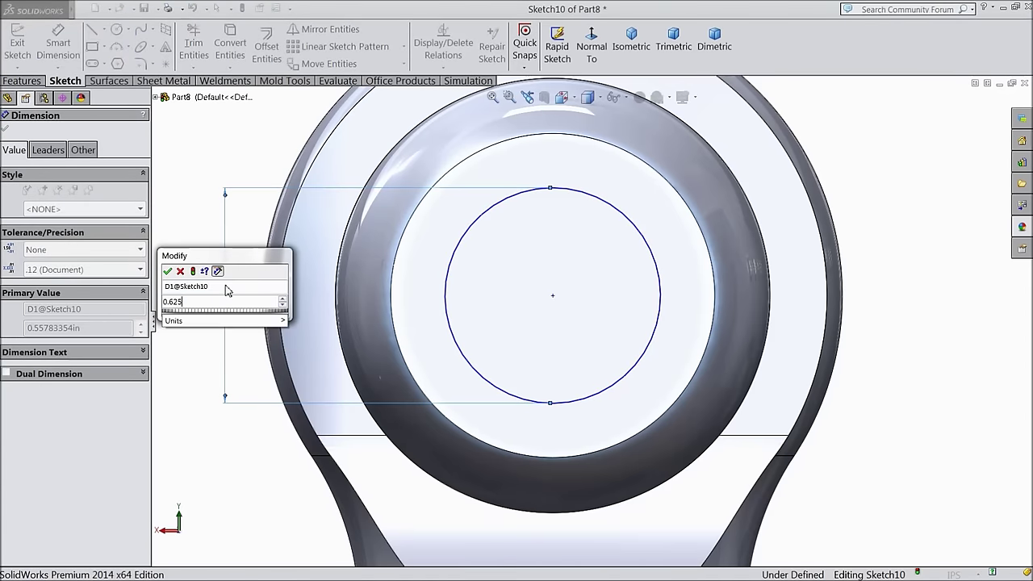
{"action": "left_click", "coordinate": [168, 271]}
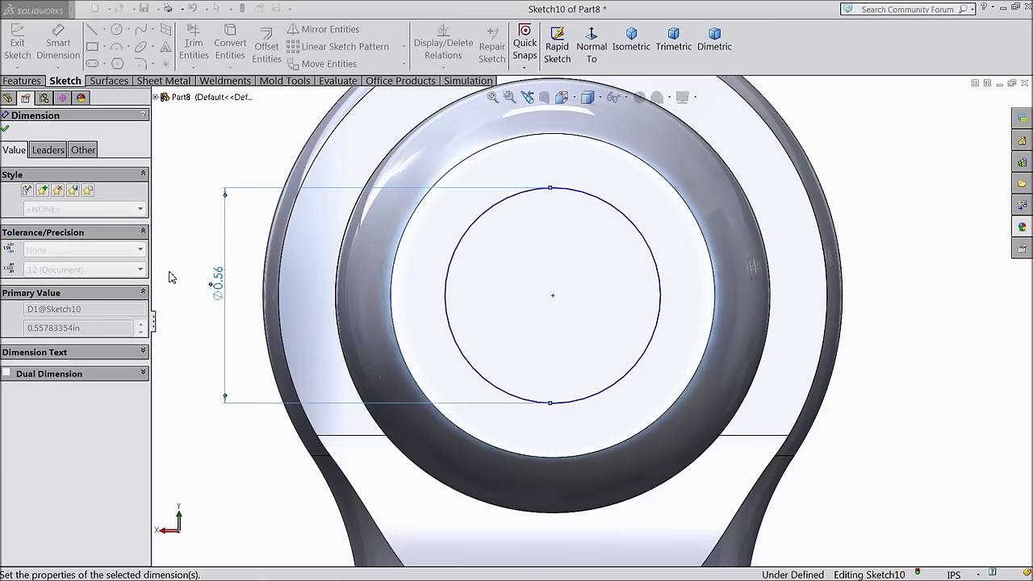
{"action": "left_click", "coordinate": [5, 129]}
{"action": "left_click", "coordinate": [22, 81]}
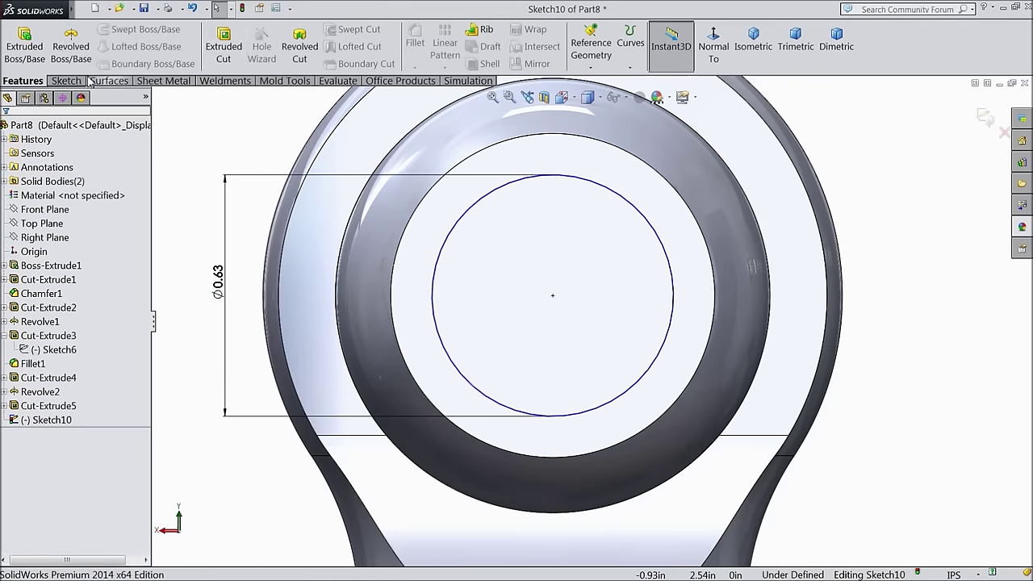
Cut the 0.625 in circle Through All to bore the hole in the ball
{"action": "left_click", "coordinate": [224, 46]}
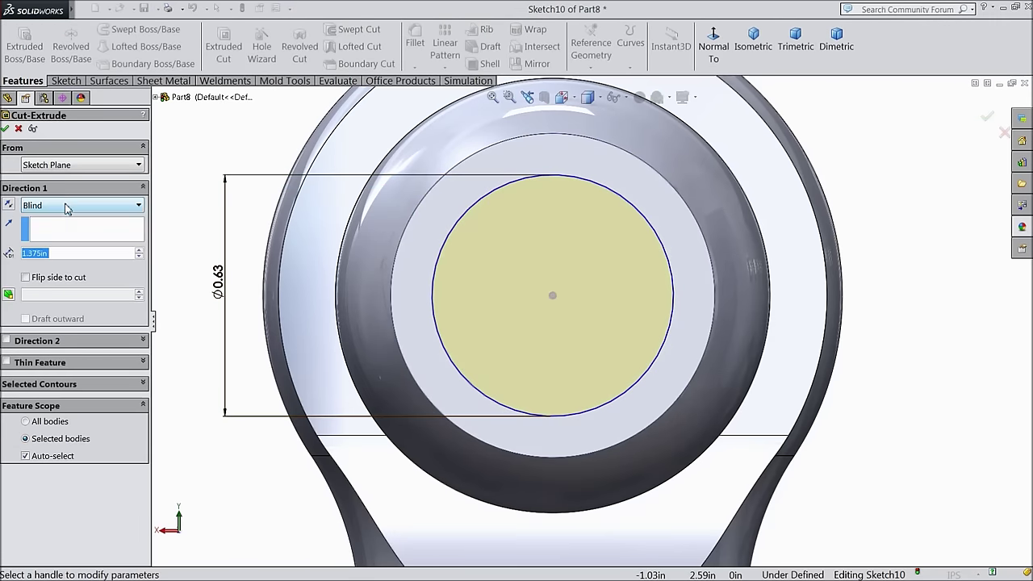
{"action": "left_click", "coordinate": [67, 207]}
{"action": "left_click", "coordinate": [57, 226]}
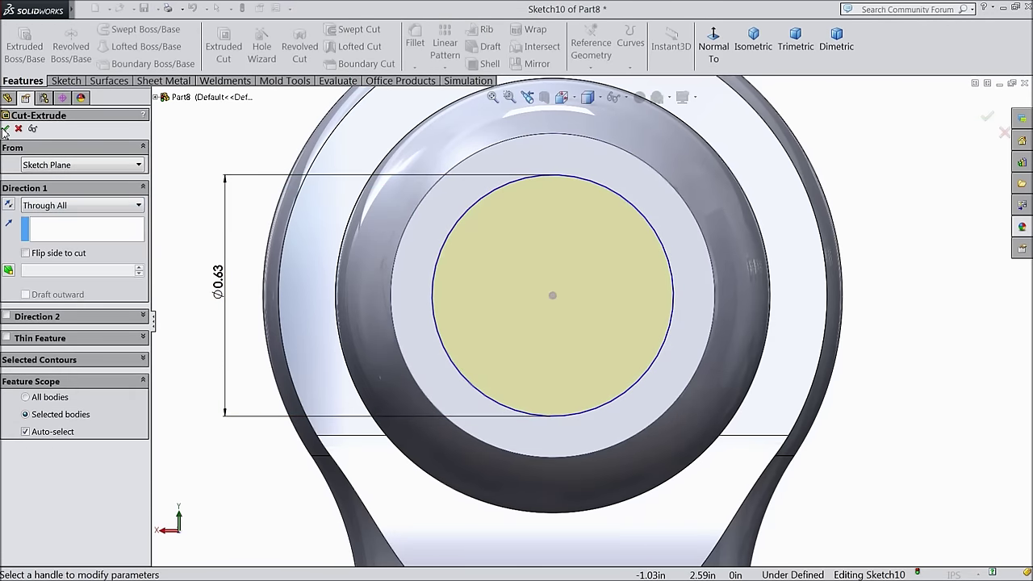
{"action": "left_click", "coordinate": [6, 129]}
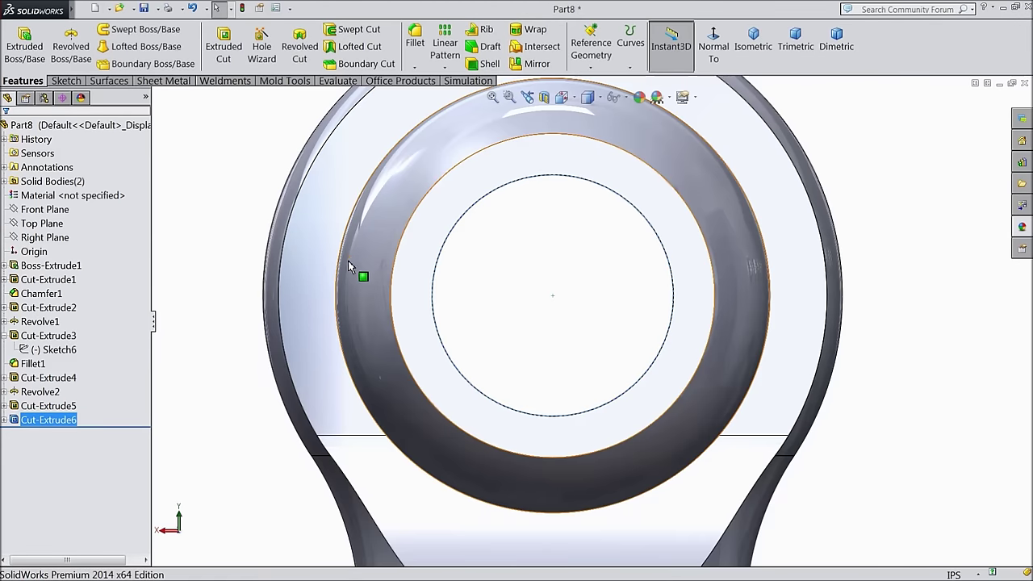
{"action": "key", "text": "f"}
{"action": "left_click", "coordinate": [351, 266]}
{"action": "middle_click_drag", "start_coordinate": [350, 266], "coordinate": [315, 275]}
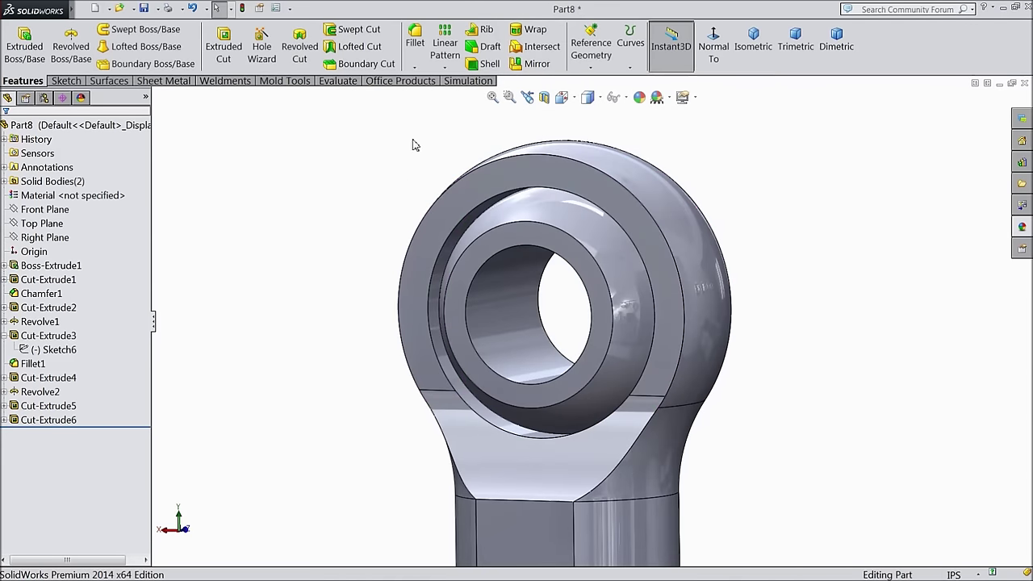
{"action": "left_click", "coordinate": [414, 67]}
Chamfer both rims of the bore at 0.02 in × 45°
{"action": "left_click", "coordinate": [440, 97]}
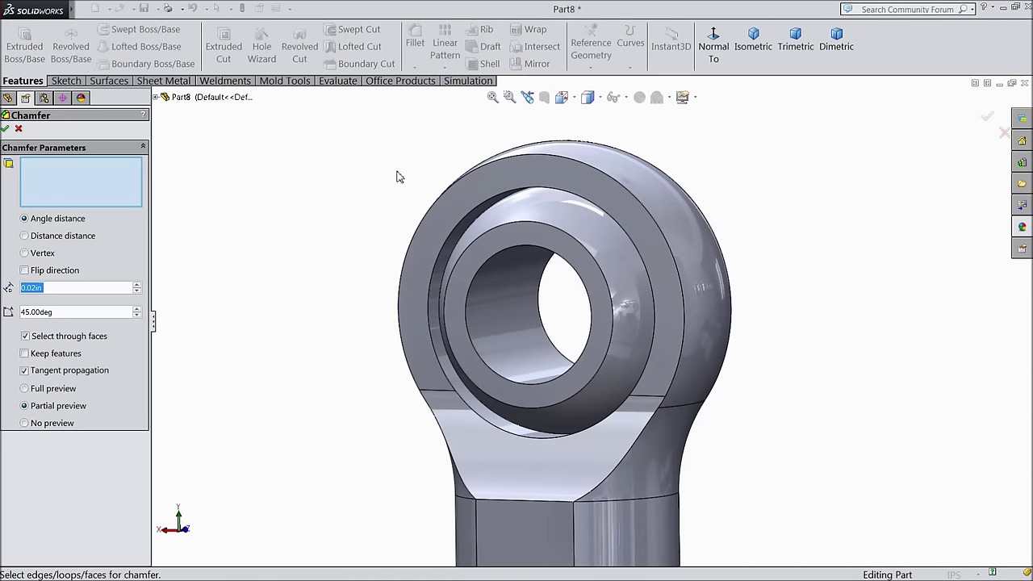
{"action": "left_click", "coordinate": [514, 371]}
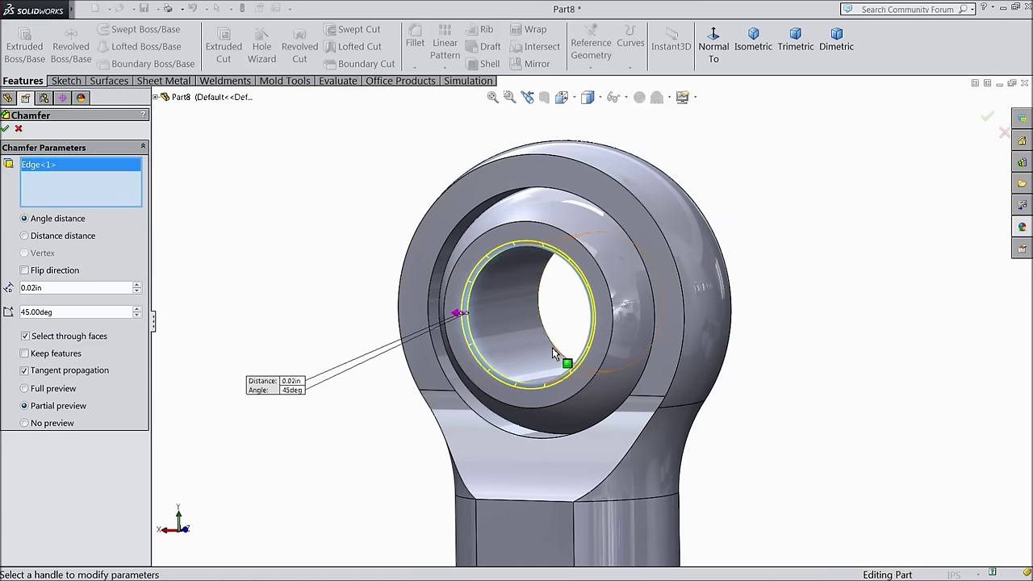
{"action": "left_click", "coordinate": [570, 358]}
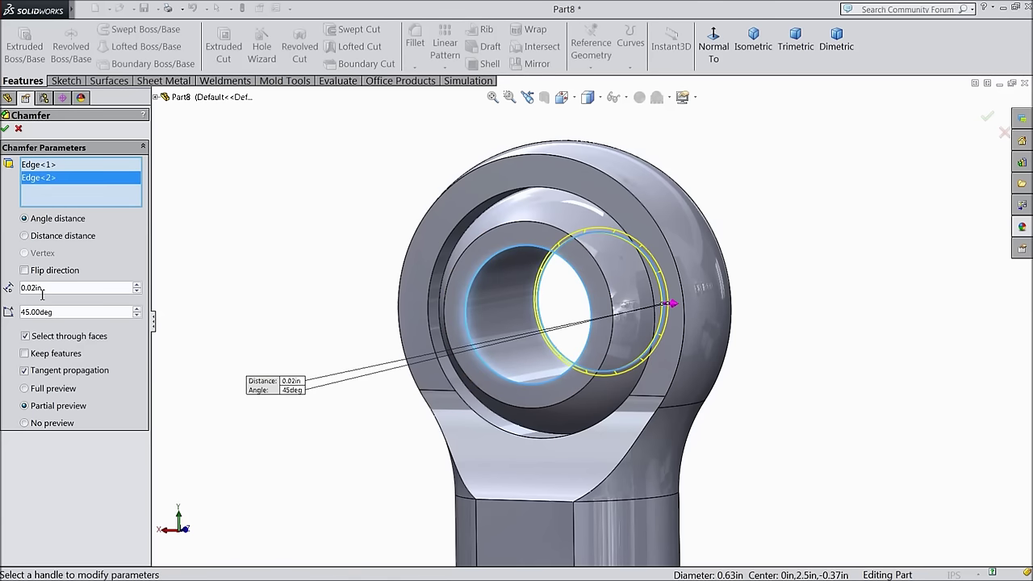
{"action": "left_click", "coordinate": [5, 130]}
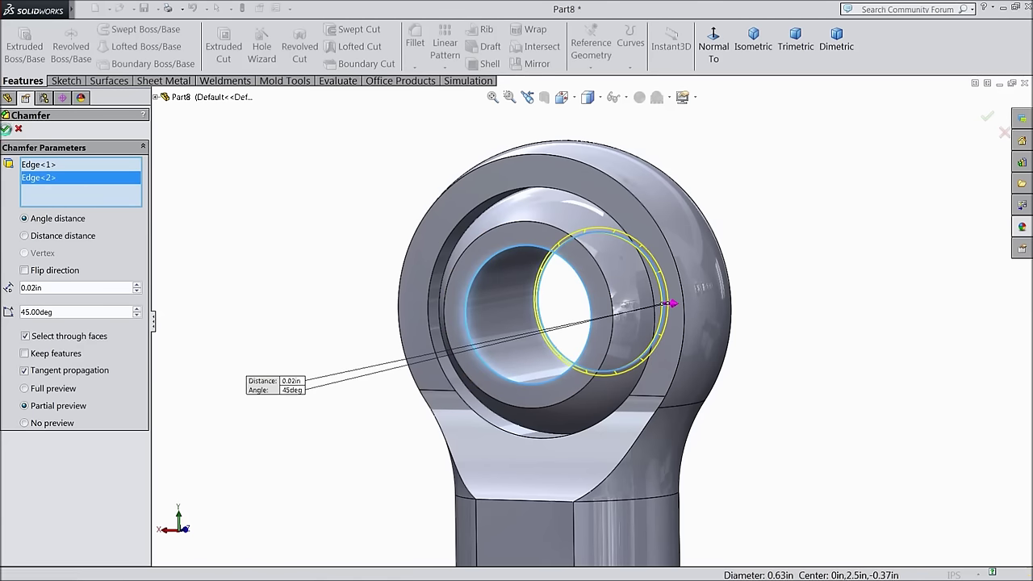
Inspect the shank and eye ends, then select the whole part
{"action": "scroll", "coordinate": [323, 331], "scroll_direction": "up", "scroll_amount": 3}
{"action": "middle_click_drag", "start_coordinate": [436, 385], "coordinate": [358, 245]}
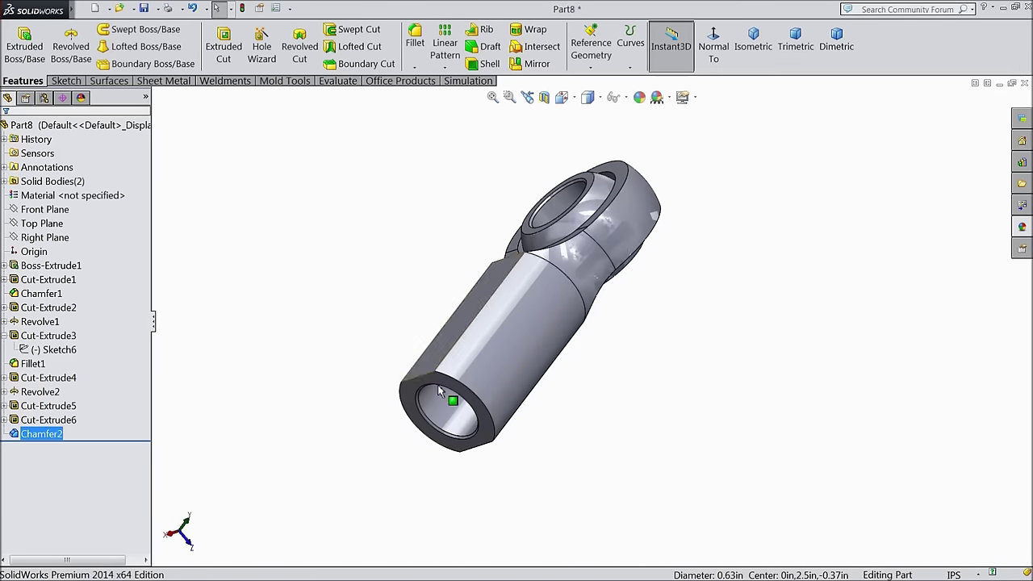
{"action": "scroll", "coordinate": [450, 400], "scroll_direction": "down", "scroll_amount": 3}
{"action": "scroll", "coordinate": [437, 394], "scroll_direction": "up", "scroll_amount": 2}
{"action": "middle_click_drag", "start_coordinate": [437, 394], "coordinate": [710, 333]}
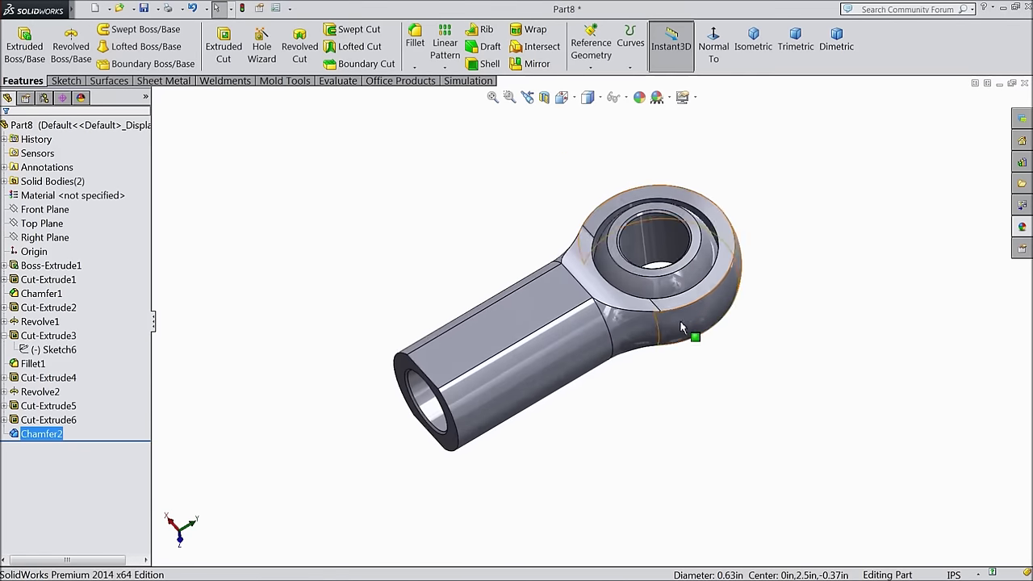
{"action": "scroll", "coordinate": [682, 319], "scroll_direction": "down", "scroll_amount": 2}
{"action": "left_click", "coordinate": [327, 170]}
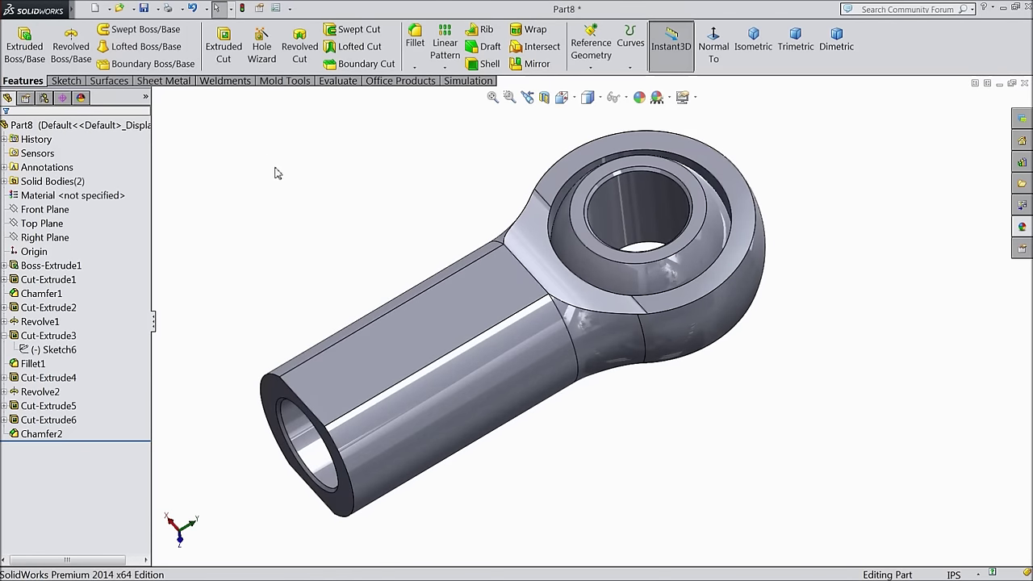
{"action": "left_click", "coordinate": [72, 127]}
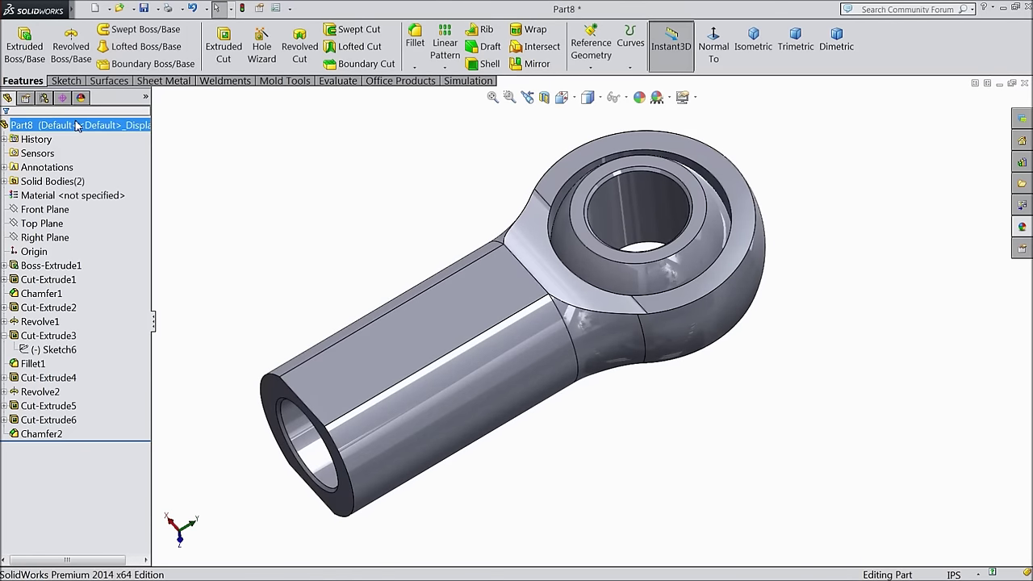
Give the whole part a pure yellow appearance (RGB 255, 255, 0), then bring up Save As
{"action": "left_click", "coordinate": [640, 98]}
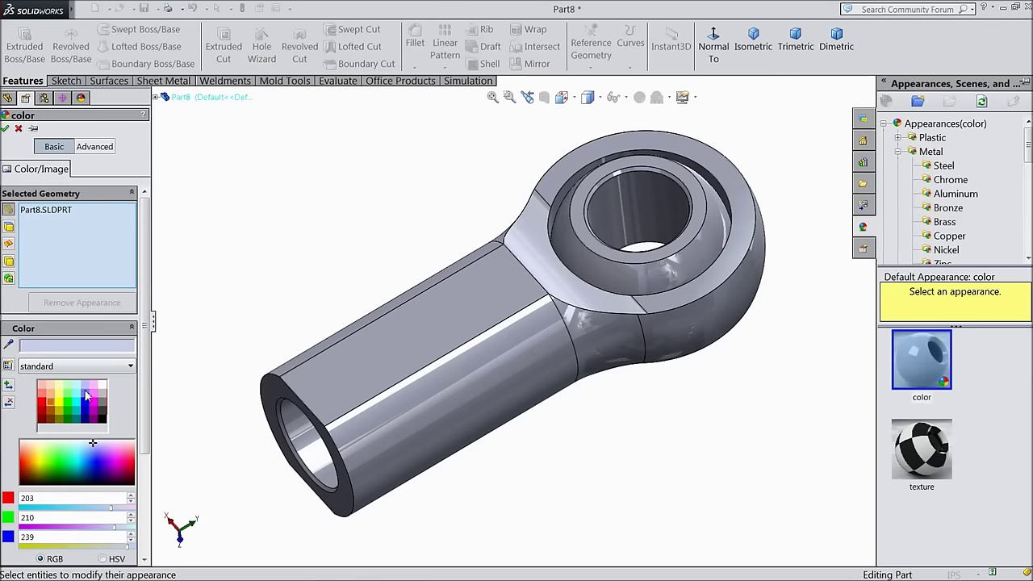
{"action": "left_click", "coordinate": [68, 404]}
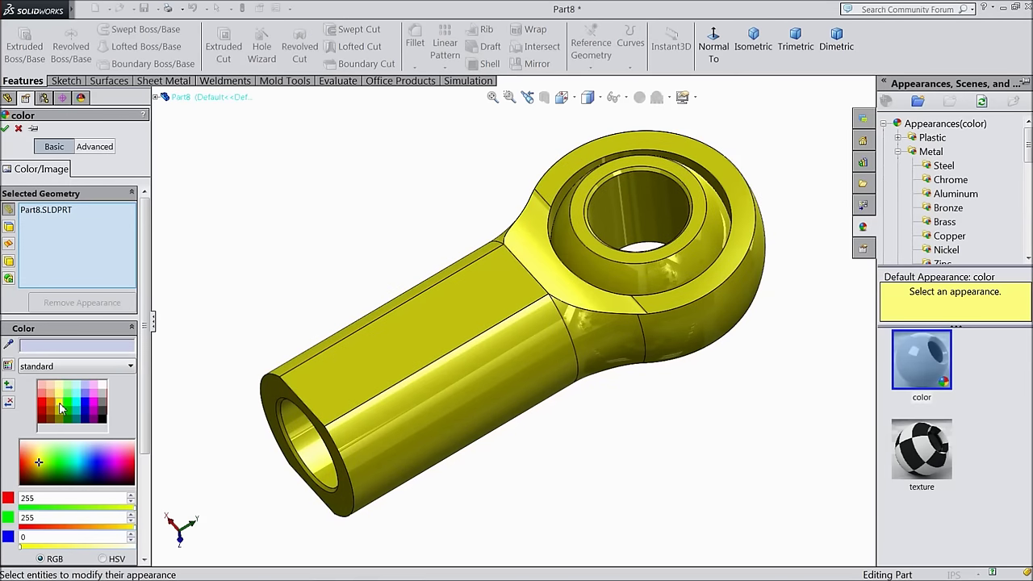
{"action": "left_click", "coordinate": [5, 130]}
{"action": "mouse_move", "coordinate": [318, 229]}
{"action": "middle_mouse_down"}
{"action": "mouse_move", "coordinate": [355, 159]}
{"action": "mouse_move", "coordinate": [321, 223]}
{"action": "middle_mouse_up"}
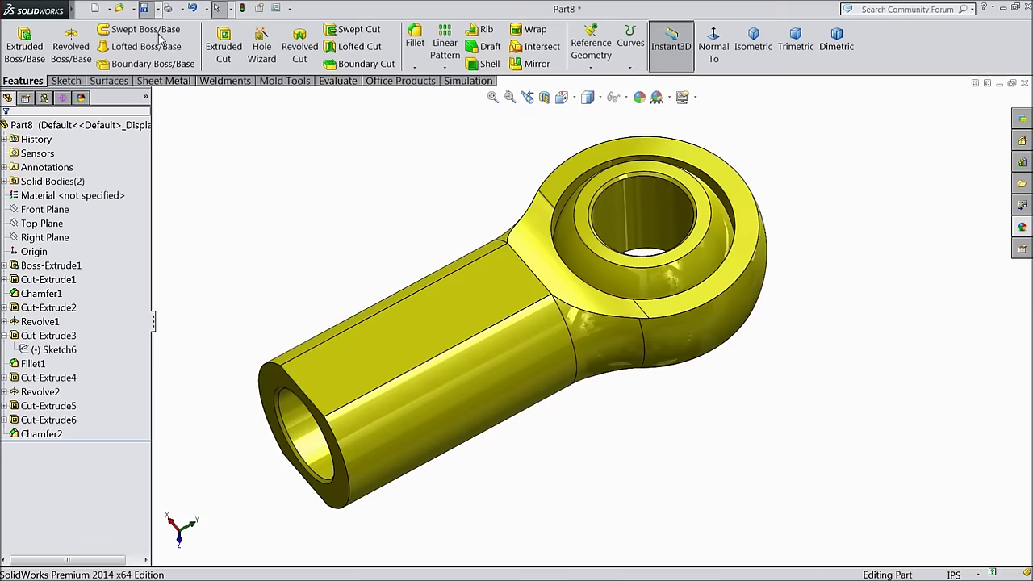
{"action": "left_click", "coordinate": [144, 8]}
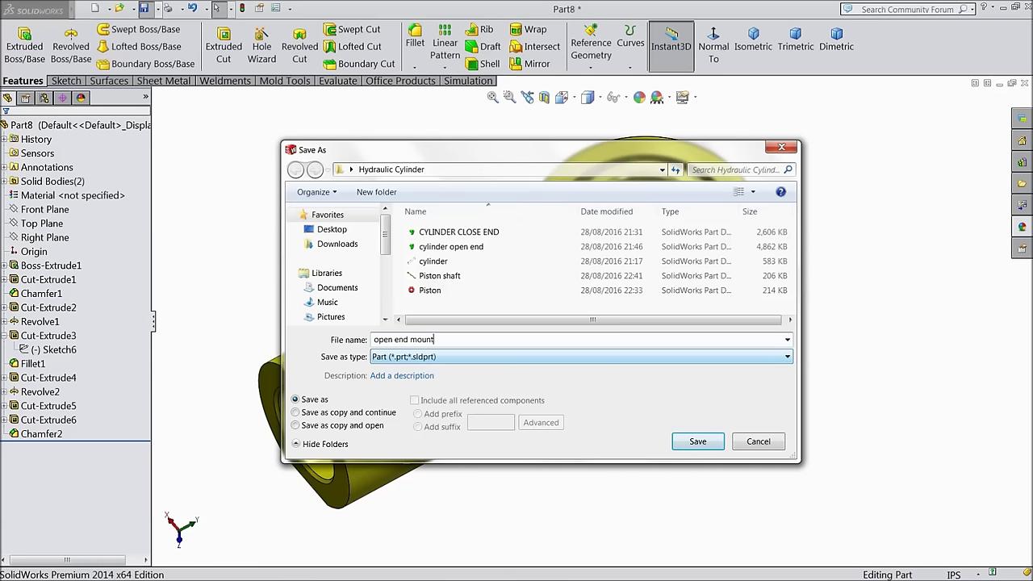
Save the part as 'open end mounting' with the Part file type
{"action": "left_click", "coordinate": [471, 355]}
{"action": "left_click", "coordinate": [471, 374]}
{"action": "left_click", "coordinate": [697, 442]}
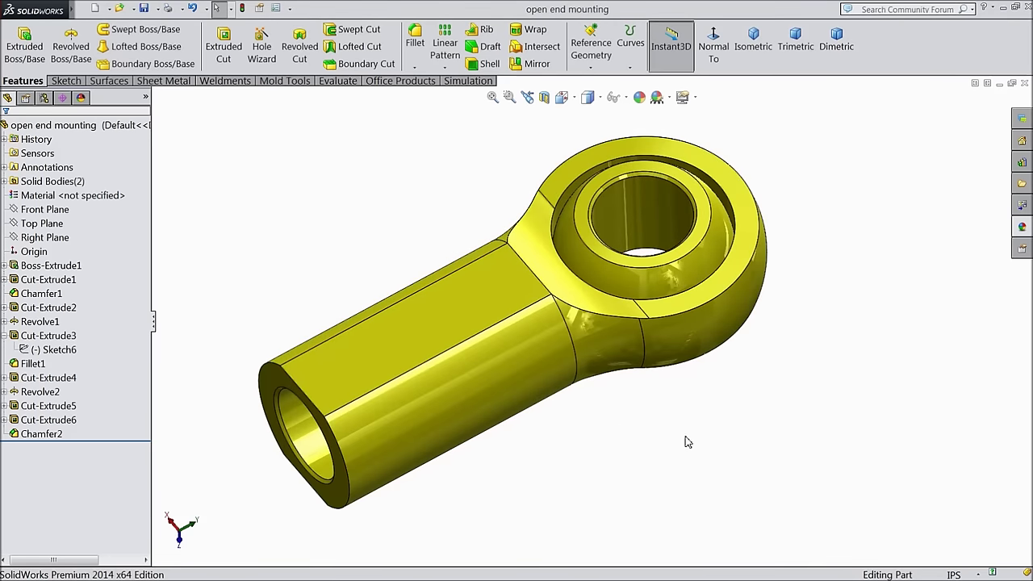
{"action": "middle_click_drag", "start_coordinate": [590, 444], "coordinate": [567, 489]}
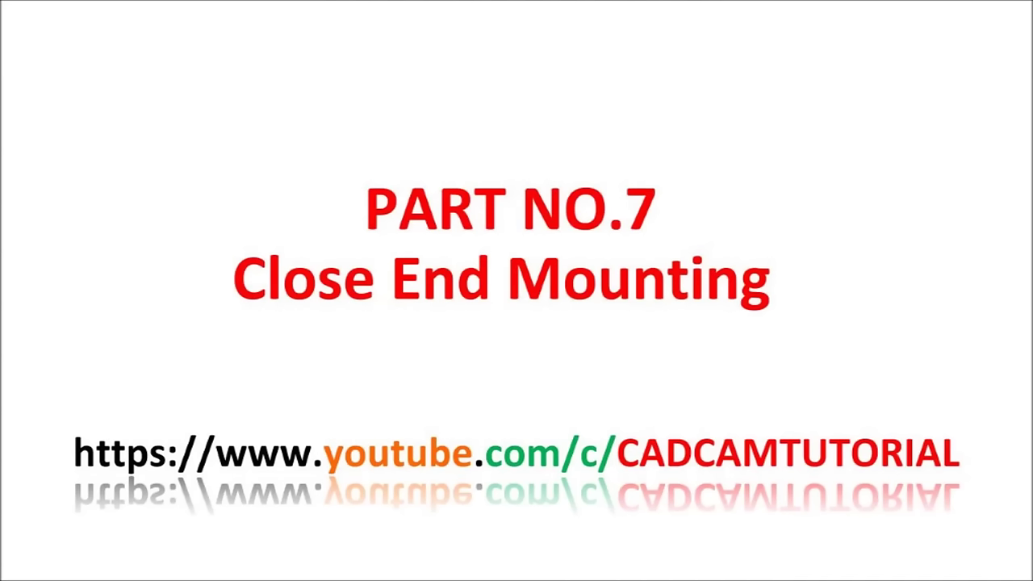
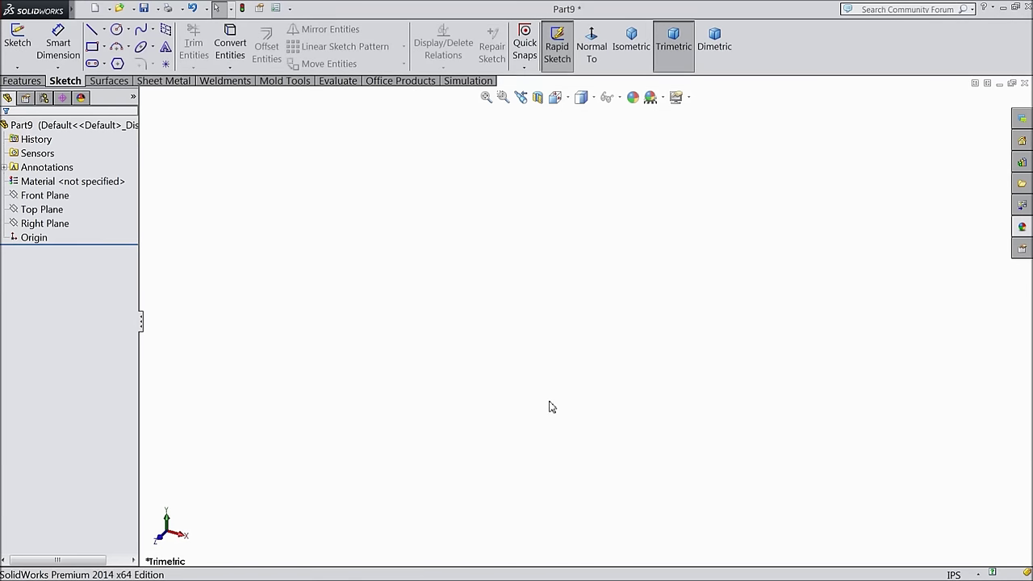
Start a sketch on the Top Plane and draw a vertical centerline up from the origin
{"action": "left_click", "coordinate": [41, 209]}
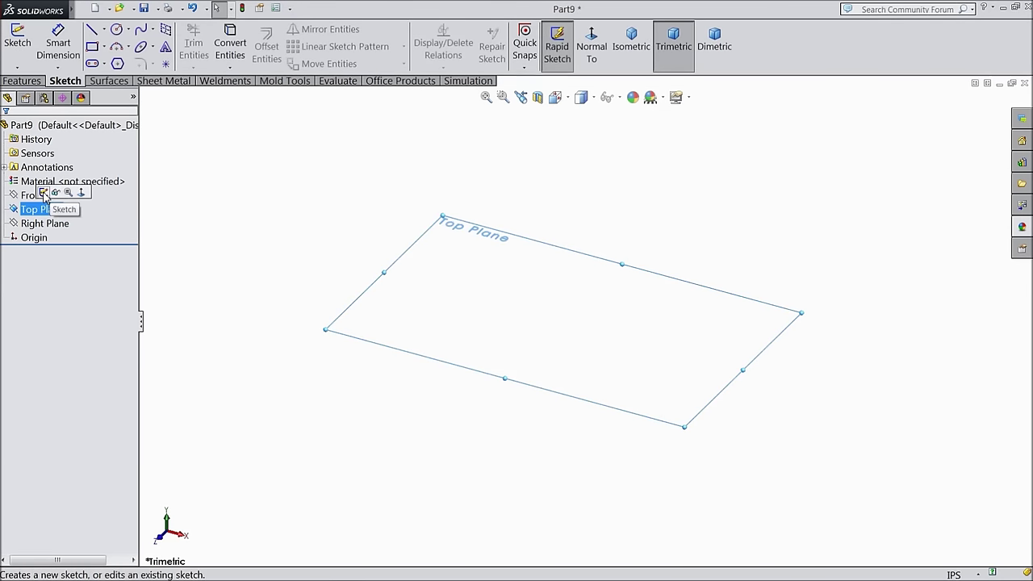
{"action": "left_click", "coordinate": [42, 193]}
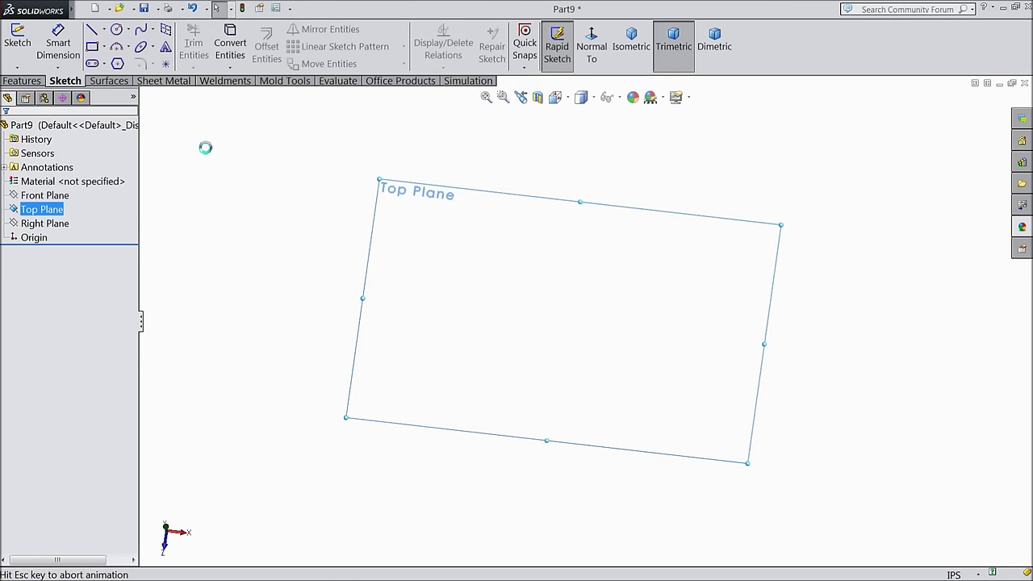
{"action": "left_click", "coordinate": [105, 31]}
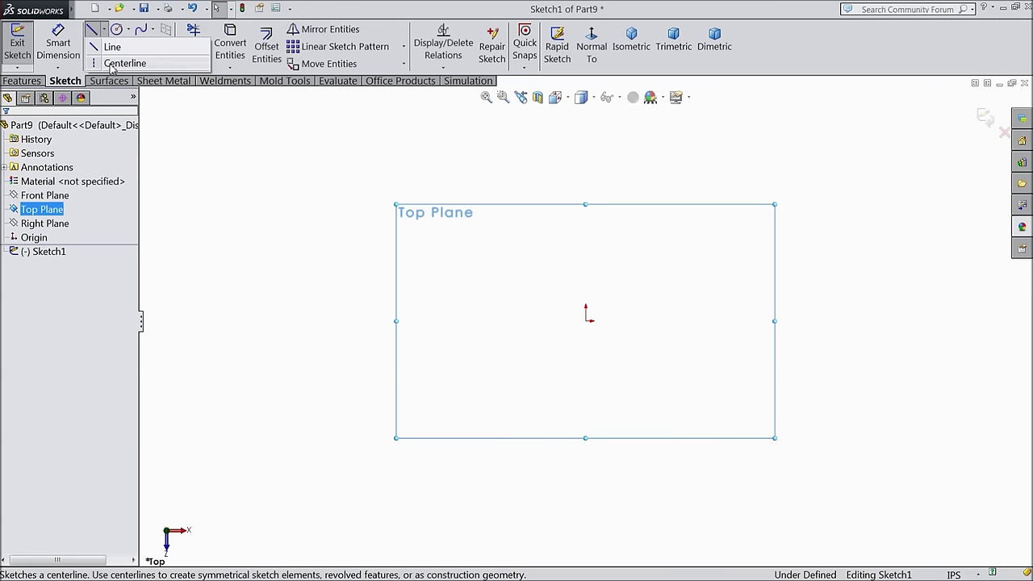
{"action": "left_click", "coordinate": [122, 61]}
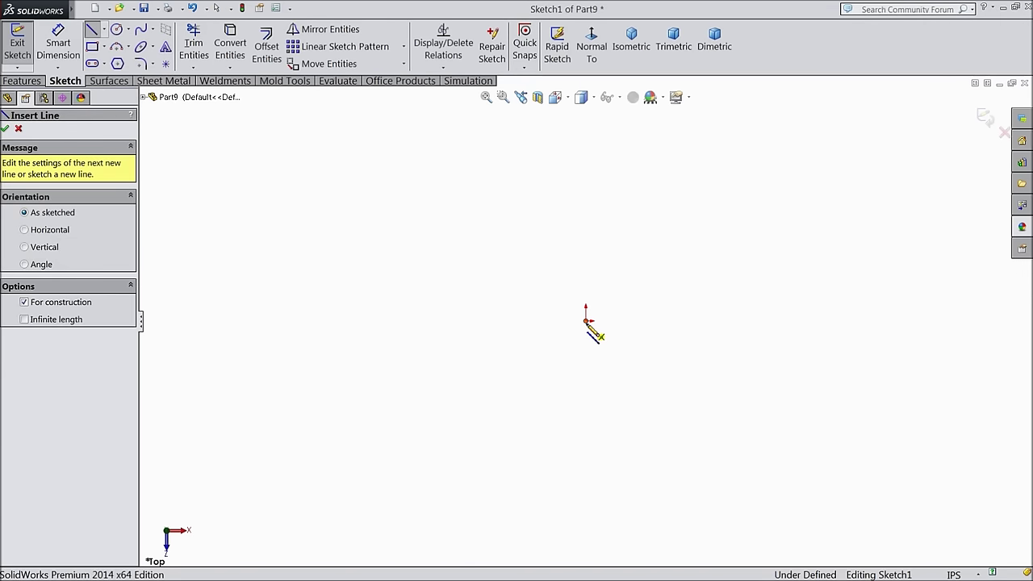
{"action": "left_click", "coordinate": [586, 321]}
{"action": "left_click", "coordinate": [587, 116]}
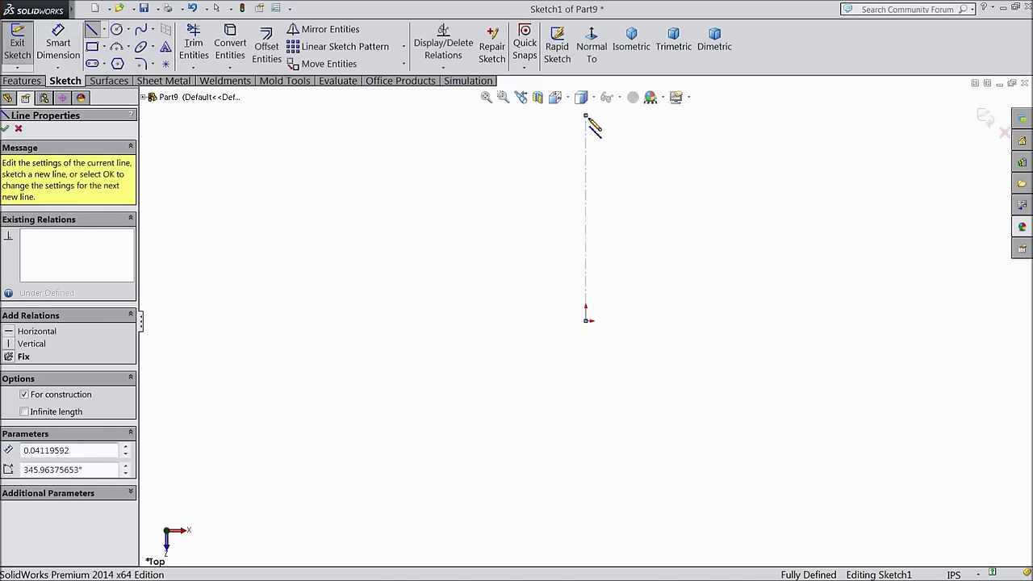
{"action": "right_click", "coordinate": [620, 160]}
{"action": "left_click", "coordinate": [638, 115]}
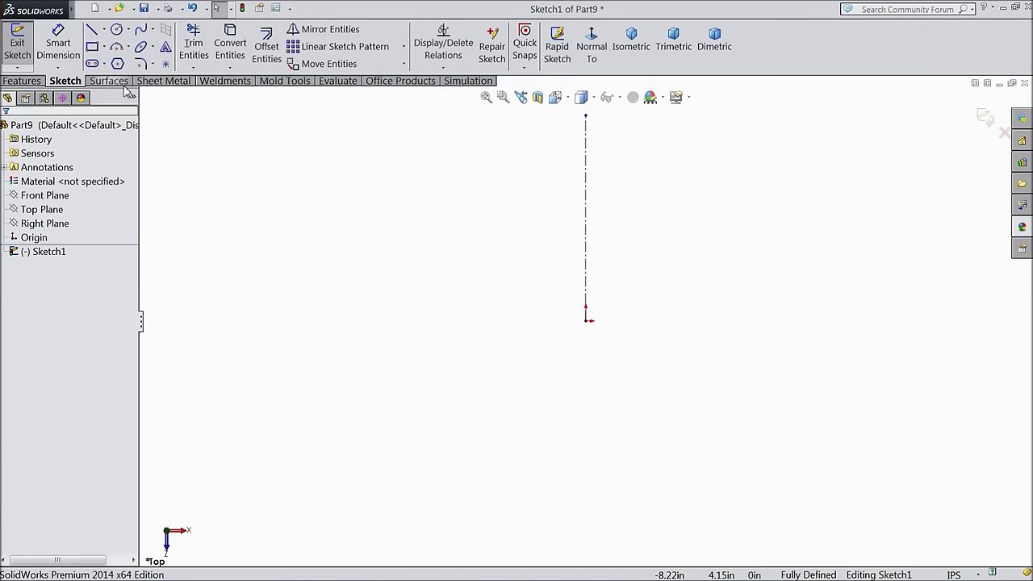
Draw a corner rectangle below the origin and a circle centred on the centerline
{"action": "left_click", "coordinate": [93, 46]}
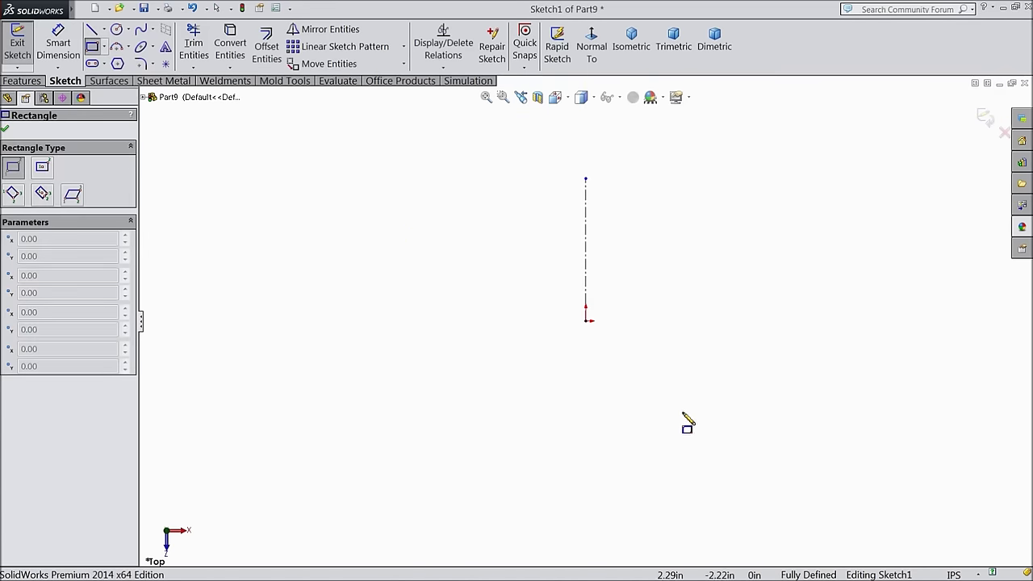
{"action": "left_click", "coordinate": [587, 322]}
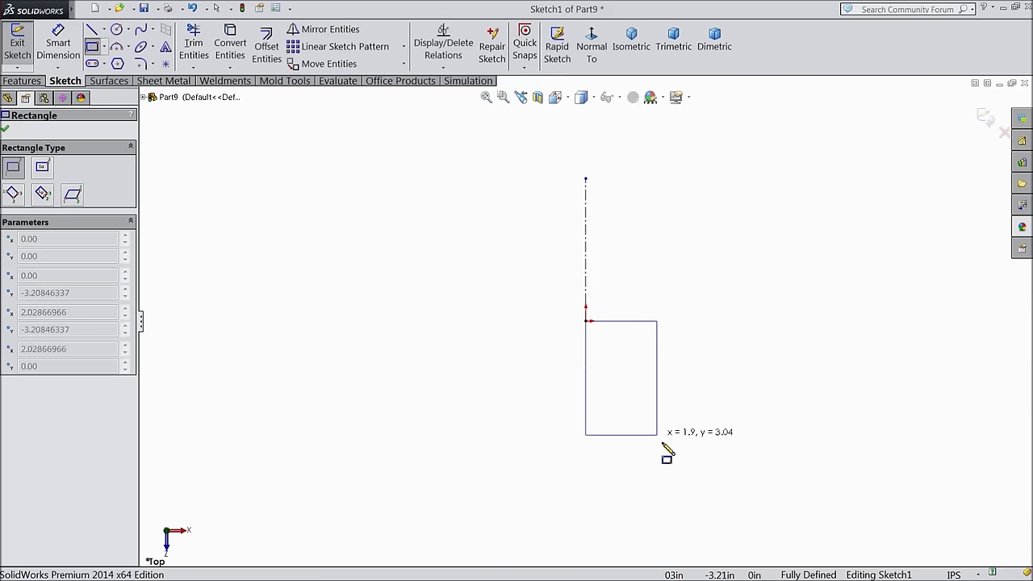
{"action": "left_click", "coordinate": [648, 483]}
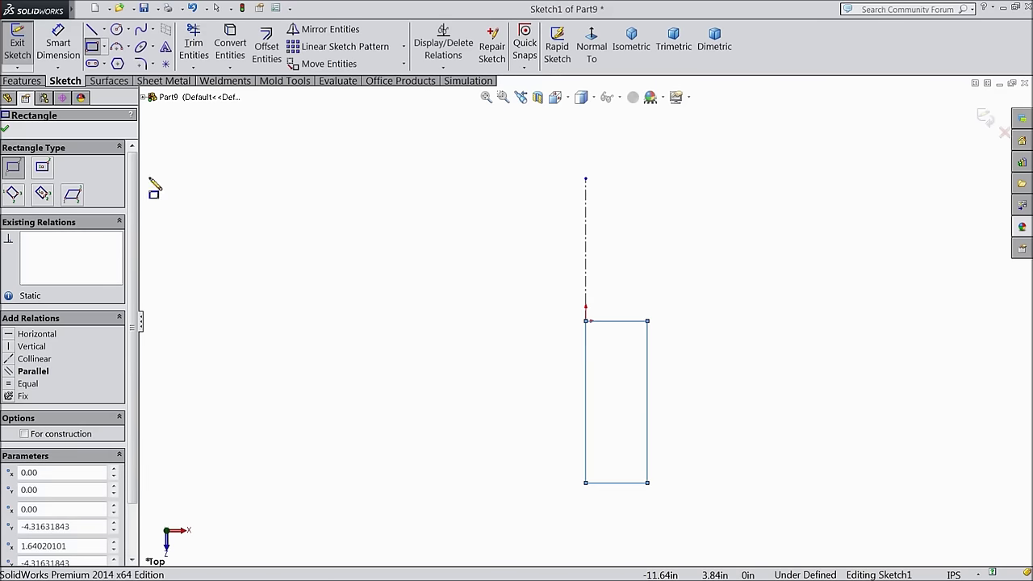
{"action": "left_click", "coordinate": [117, 30]}
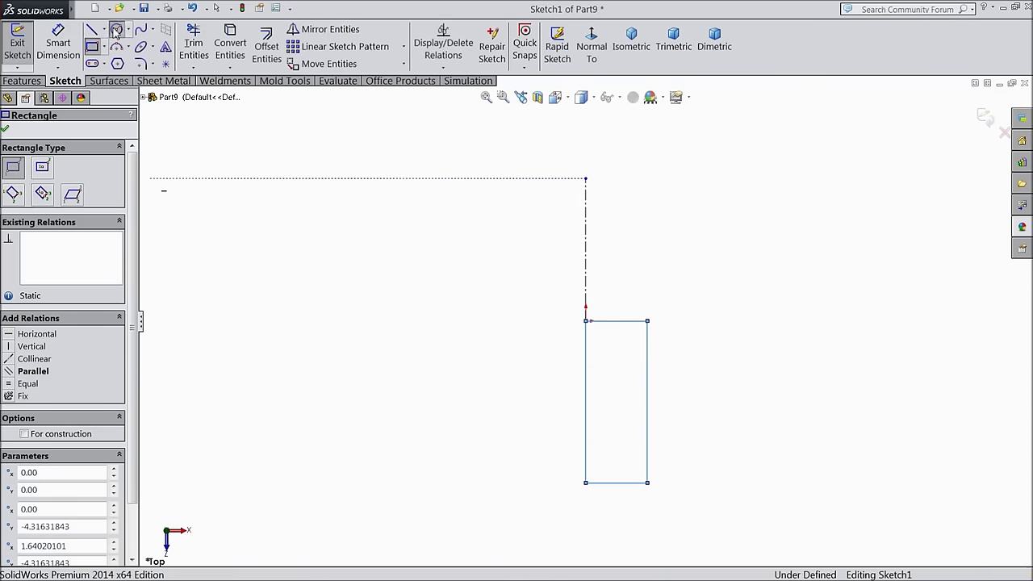
{"action": "left_click", "coordinate": [586, 193]}
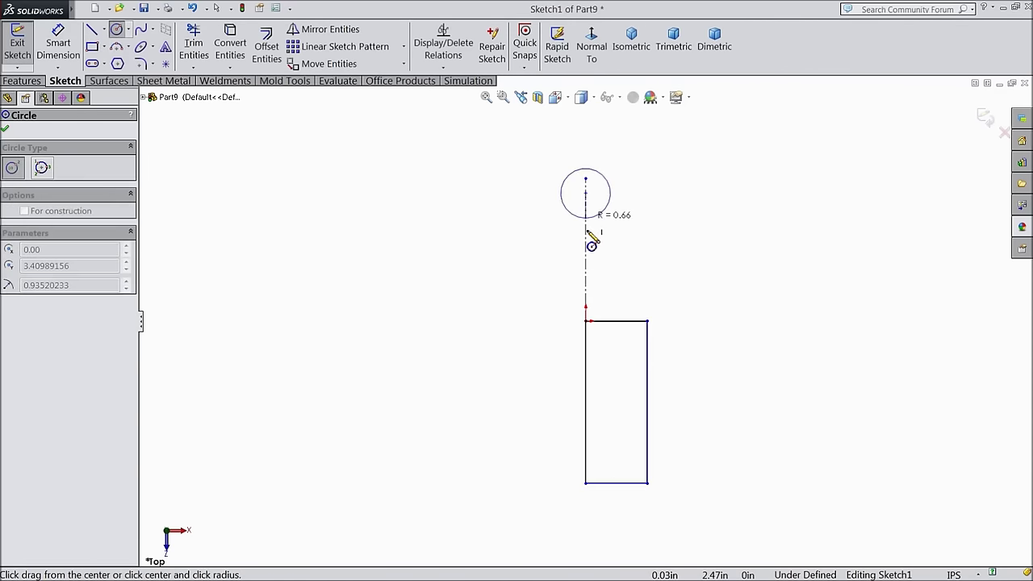
{"action": "left_click", "coordinate": [586, 287]}
{"action": "left_click", "coordinate": [6, 128]}
{"action": "key", "text": "z"}
{"action": "scroll", "coordinate": [660, 323], "scroll_direction": "down", "scroll_amount": 2}
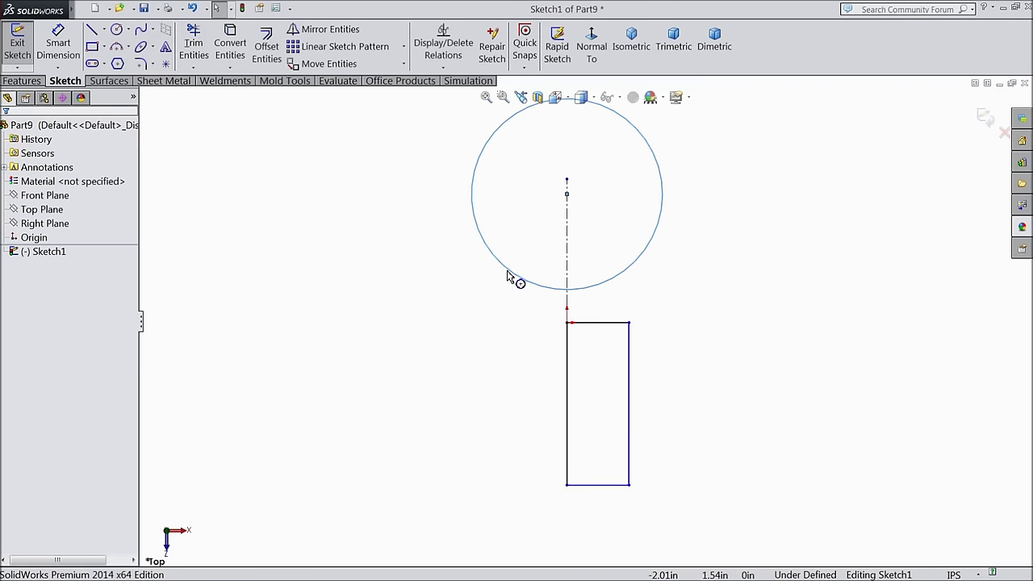
Add a width dimension to the rectangle's bottom edge
{"action": "left_click", "coordinate": [58, 44]}
{"action": "left_click", "coordinate": [595, 484]}
{"action": "left_click", "coordinate": [593, 510]}
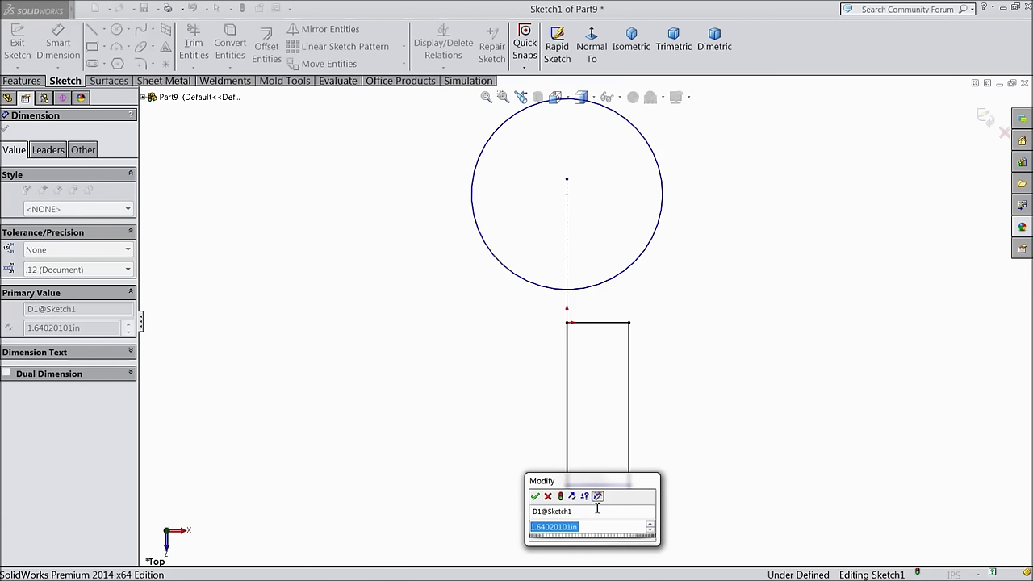
Set the rectangle to 0.375 wide and 1.75 tall
{"action": "type", "text": "0.375"}
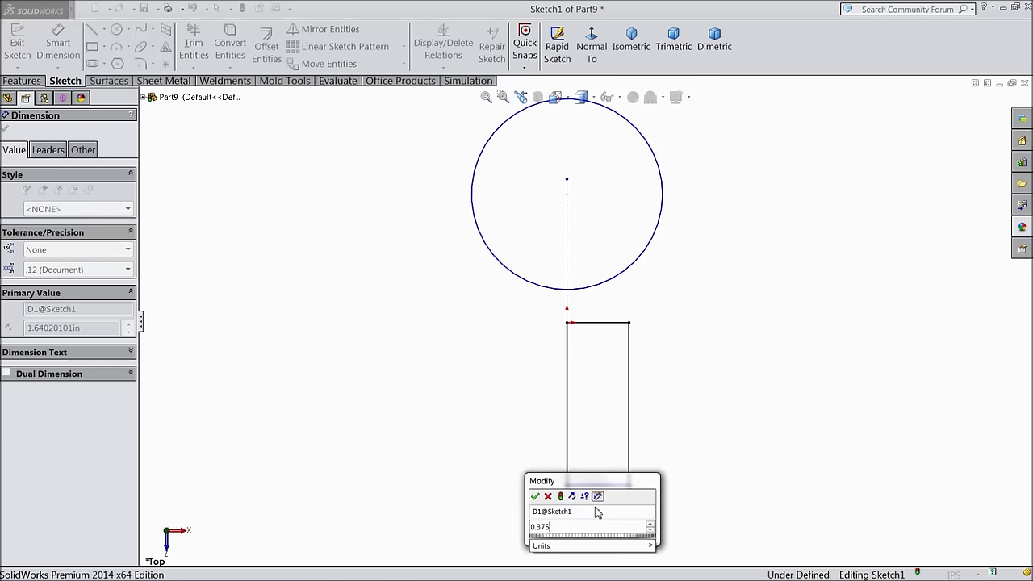
{"action": "key", "text": "Return"}
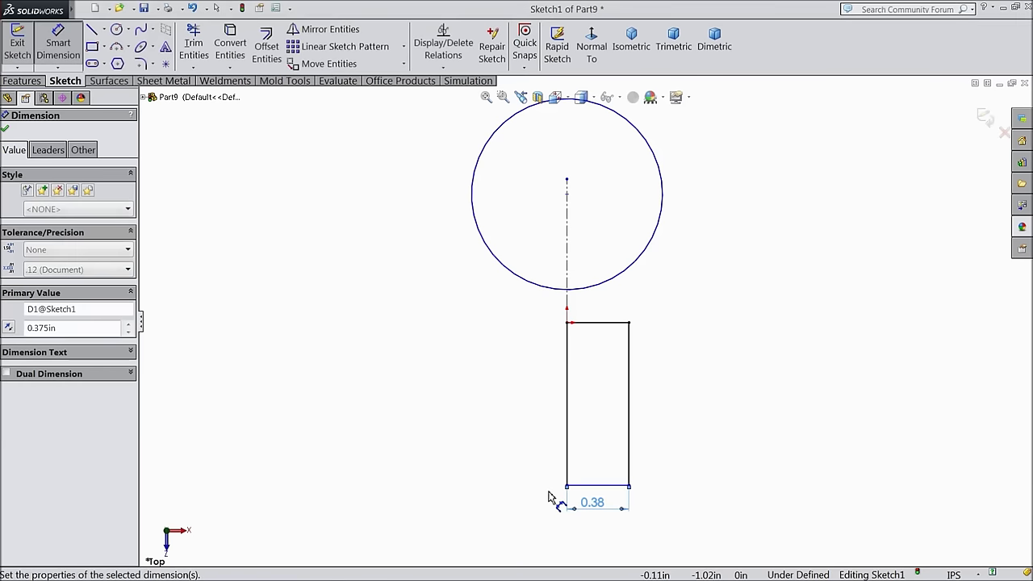
{"action": "left_click", "coordinate": [629, 404]}
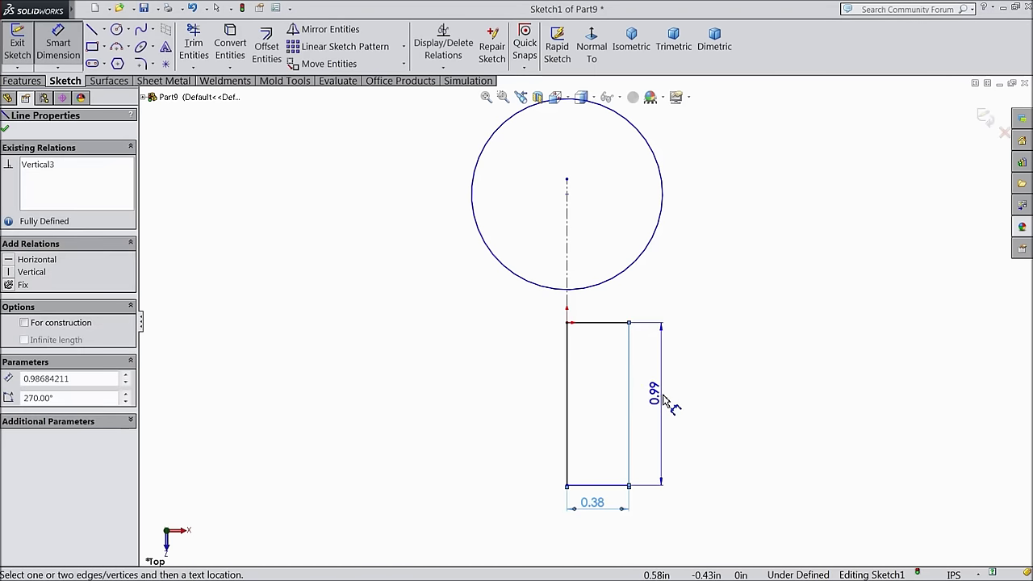
{"action": "left_click", "coordinate": [667, 405]}
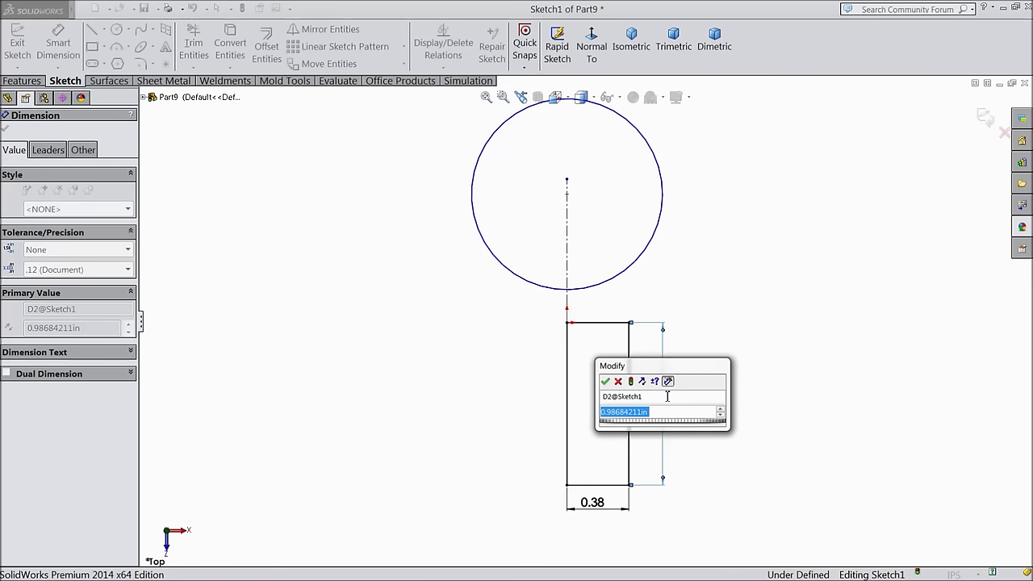
{"action": "type", "text": "1.75"}
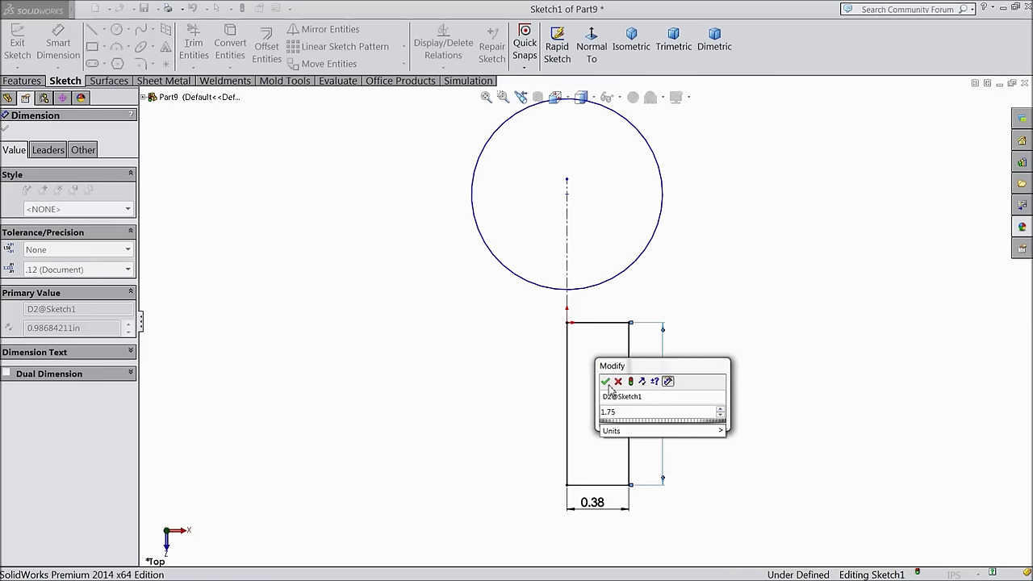
{"action": "left_click", "coordinate": [606, 382]}
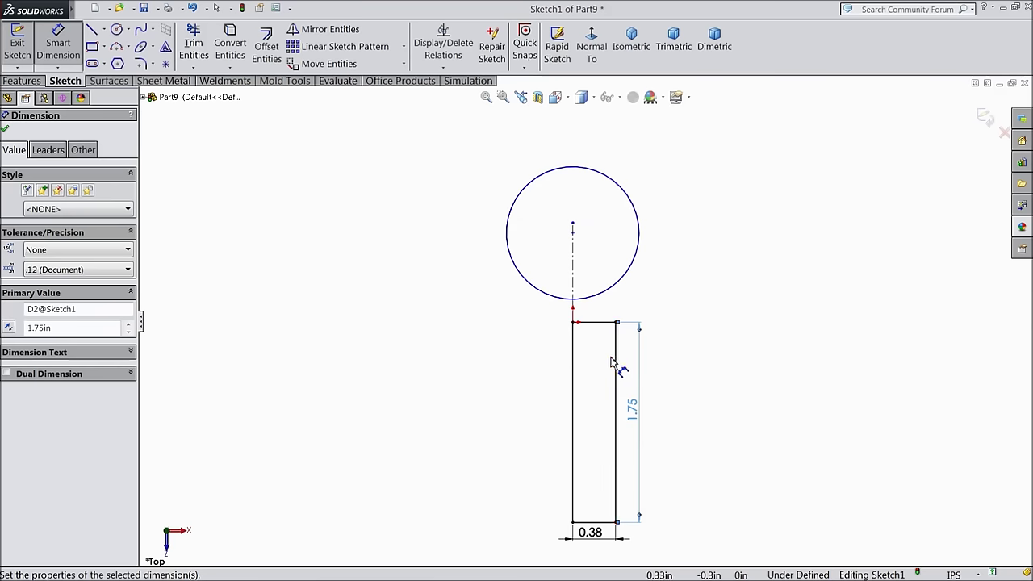
Dimension the circle to a 1.75 diameter
{"action": "scroll", "coordinate": [611, 358], "scroll_direction": "up", "scroll_amount": 3}
{"action": "scroll", "coordinate": [587, 320], "scroll_direction": "down", "scroll_amount": 2}
{"action": "scroll", "coordinate": [587, 319], "scroll_direction": "down", "scroll_amount": 1}
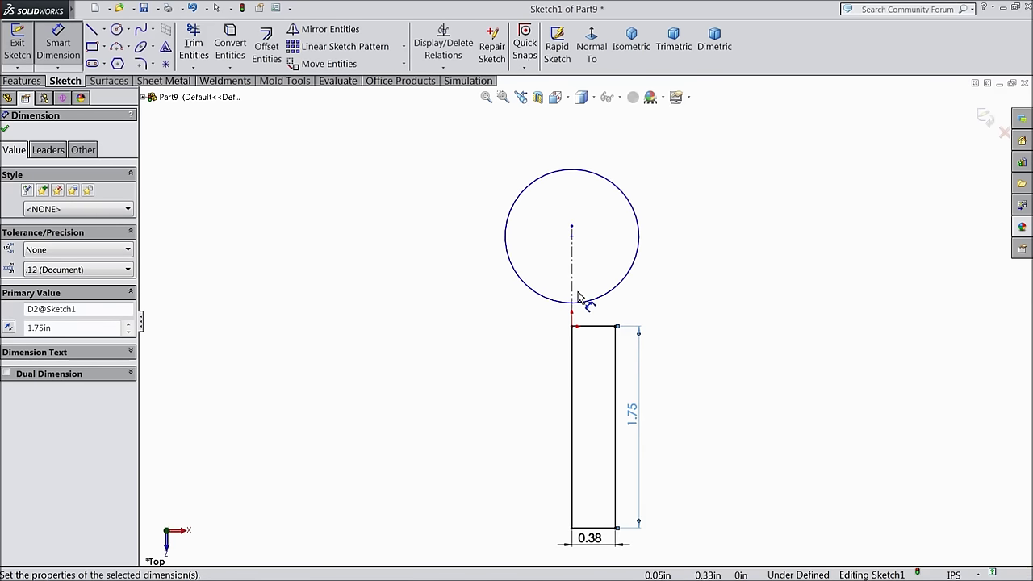
{"action": "left_click", "coordinate": [571, 172]}
{"action": "left_click", "coordinate": [569, 145]}
{"action": "type", "text": "1"}
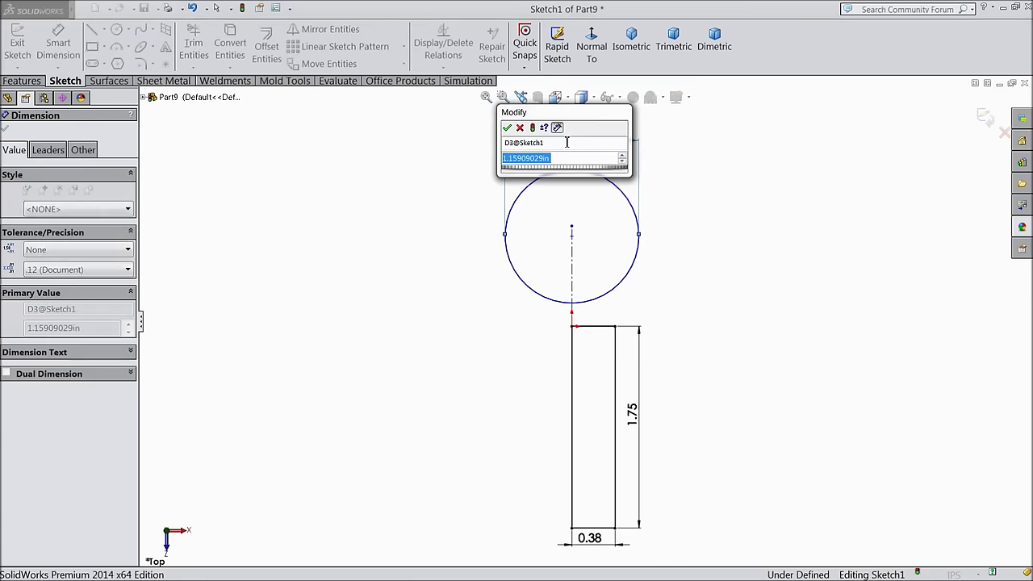
{"action": "type", "text": ".75"}
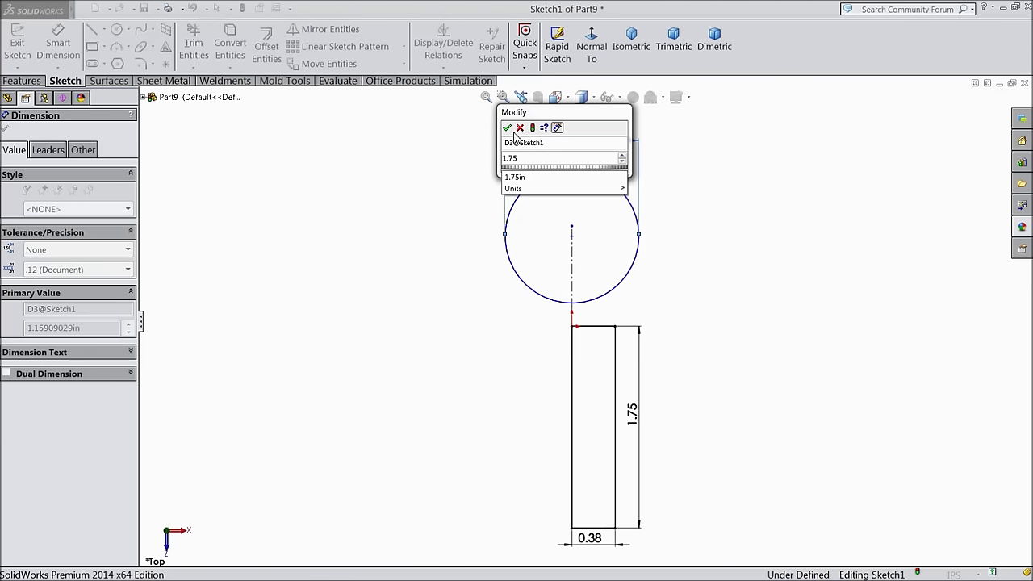
{"action": "left_click", "coordinate": [507, 128]}
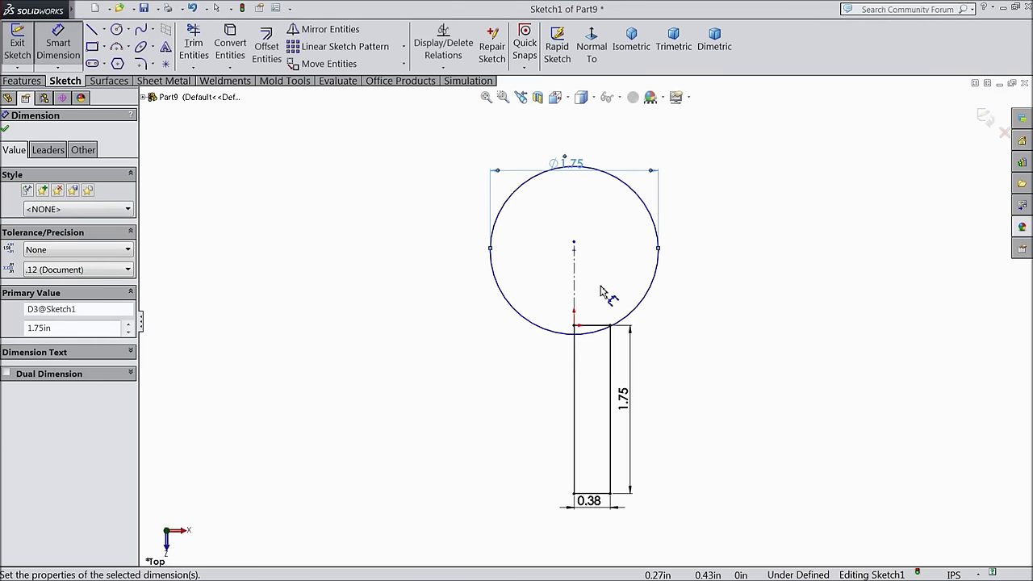
Place the circle's centre 2.875 above the rectangle's bottom line
{"action": "left_click", "coordinate": [574, 251]}
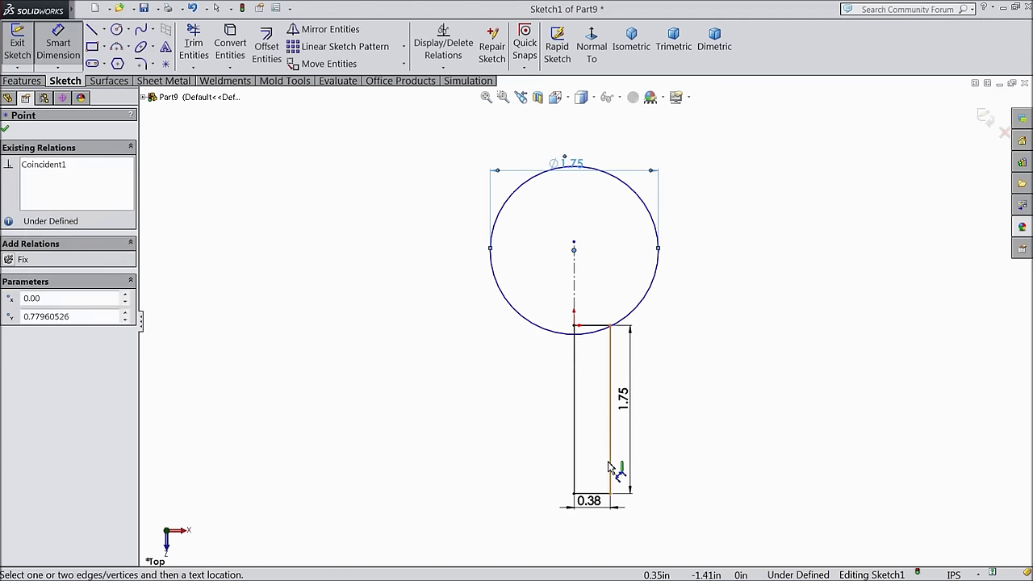
{"action": "left_click", "coordinate": [601, 493]}
{"action": "left_click", "coordinate": [420, 414]}
{"action": "type", "text": "2.875"}
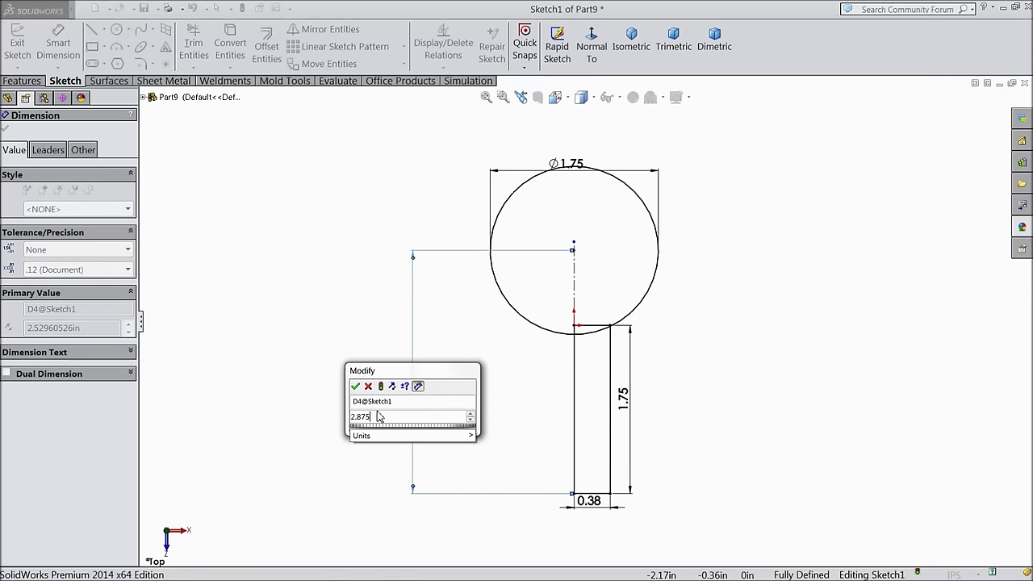
{"action": "left_click", "coordinate": [355, 387]}
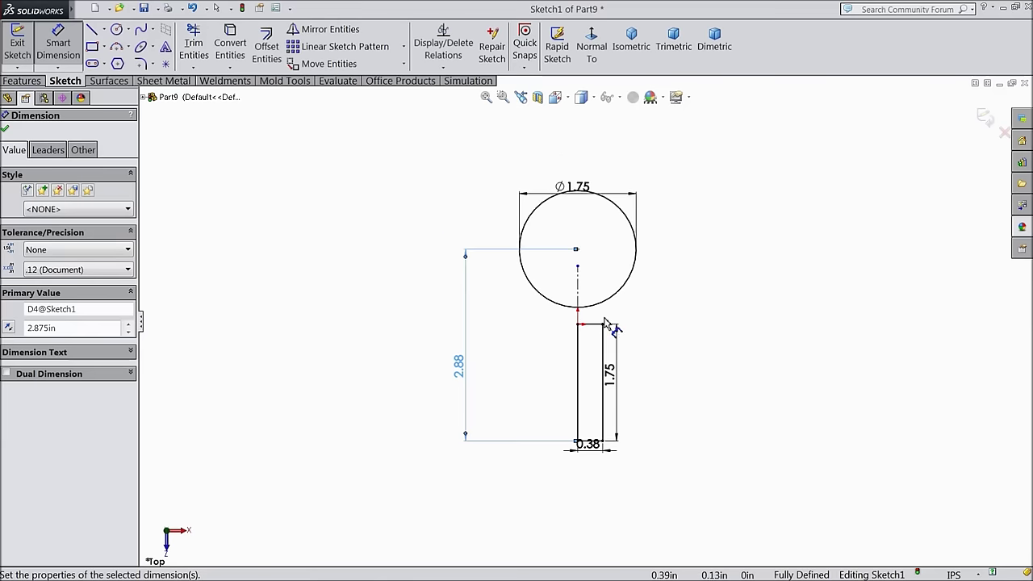
{"action": "key", "text": "f"}
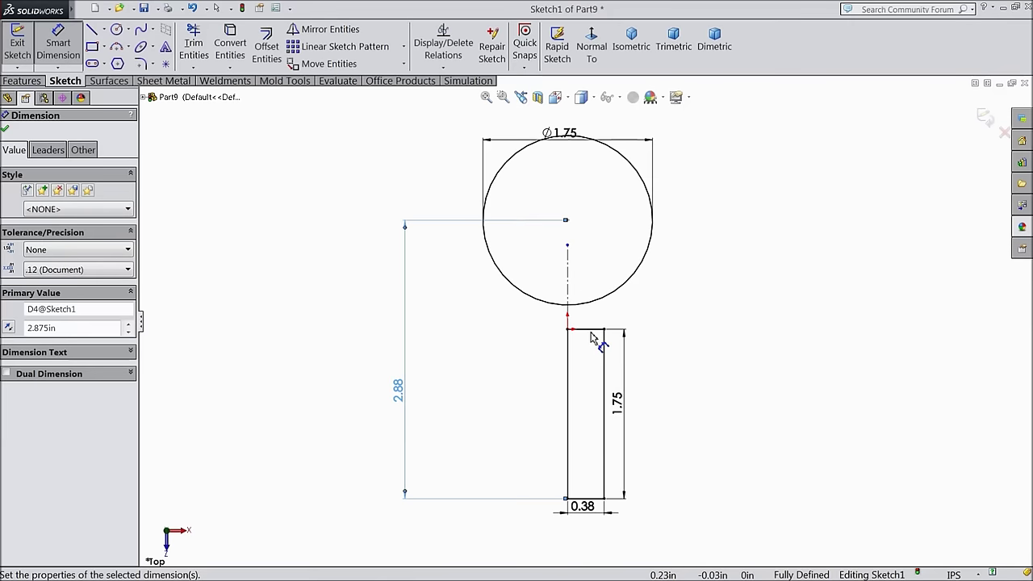
{"action": "left_click", "coordinate": [6, 132]}
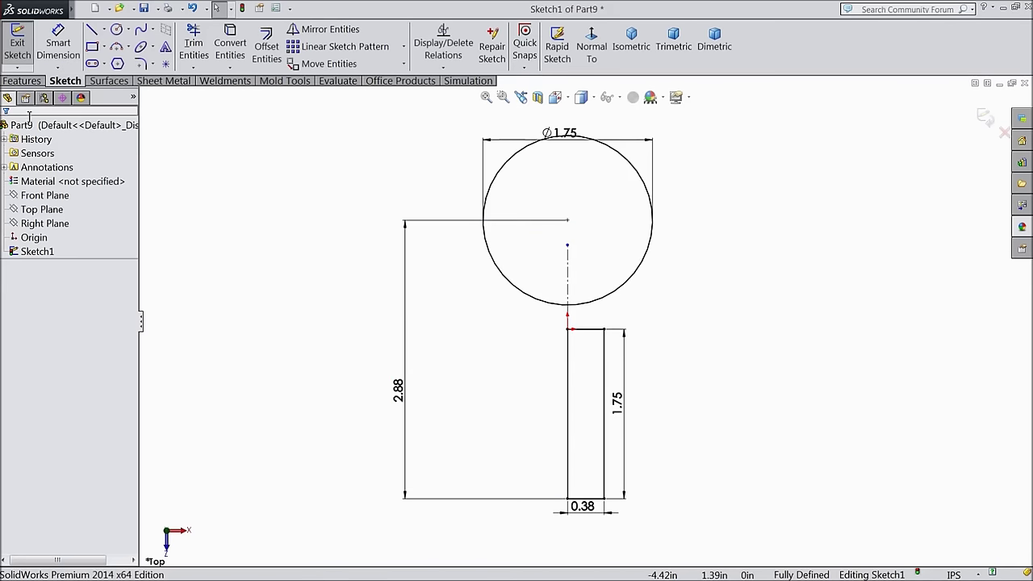
Draw a three-point arc from the rectangle's top corner to the circle
{"action": "left_click", "coordinate": [128, 47]}
{"action": "left_click", "coordinate": [152, 98]}
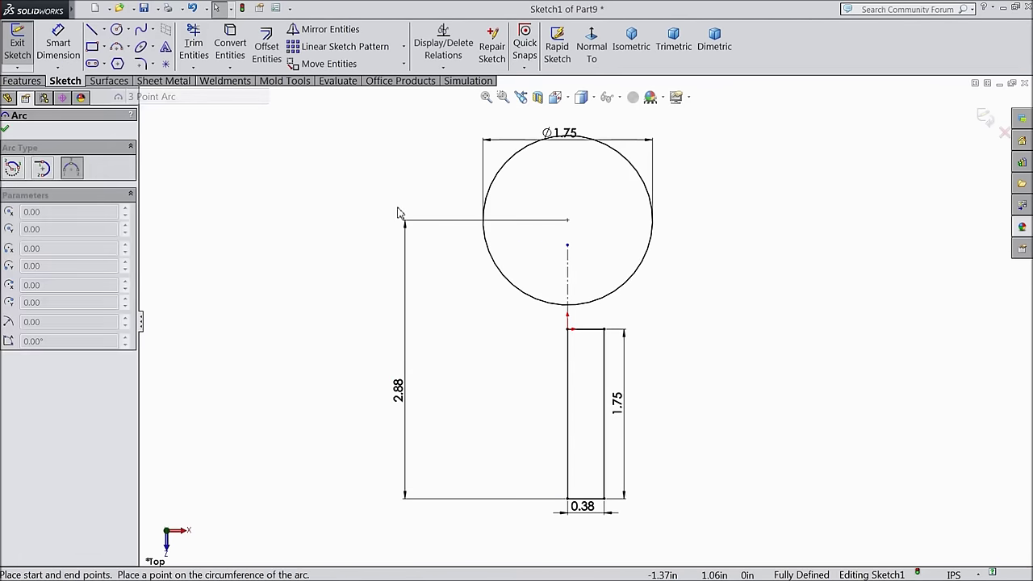
{"action": "scroll", "coordinate": [633, 327], "scroll_direction": "down", "scroll_amount": 3}
{"action": "left_click", "coordinate": [575, 337]}
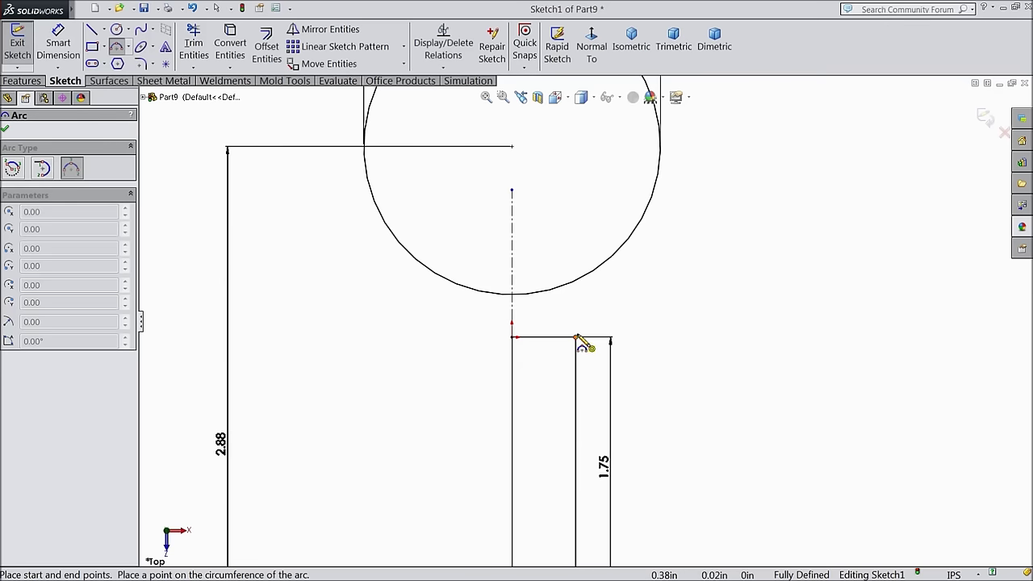
{"action": "left_click", "coordinate": [624, 245]}
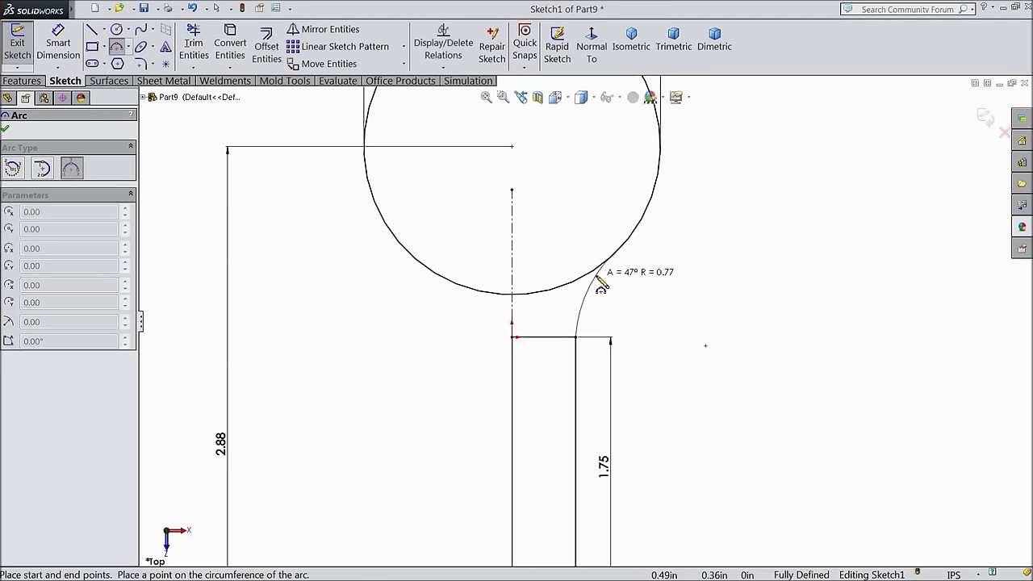
{"action": "left_click", "coordinate": [597, 284]}
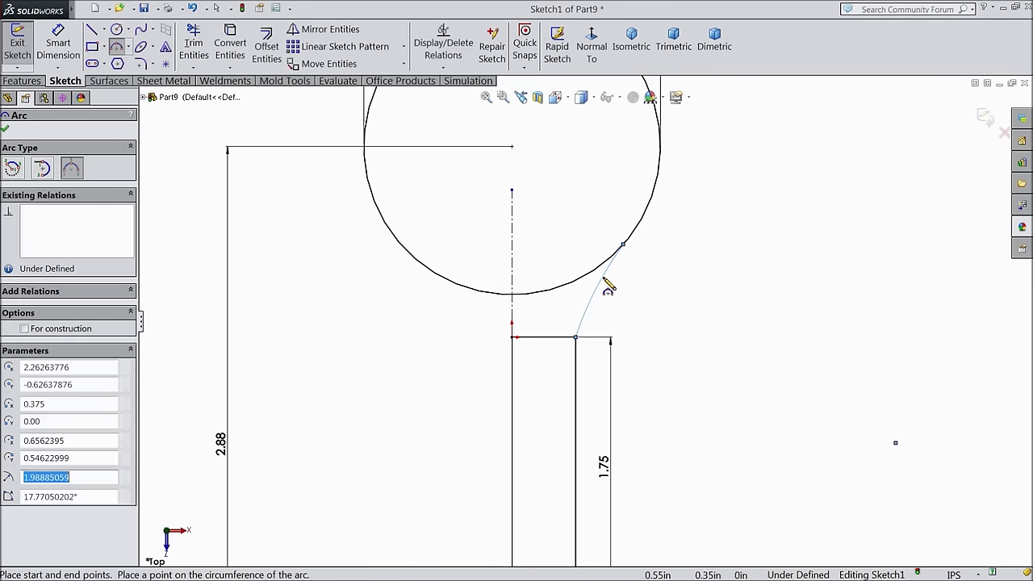
{"action": "right_click", "coordinate": [677, 251]}
{"action": "left_click", "coordinate": [704, 134]}
Make the connecting arc tangent to both the circle and the rod's 1.75 side line
{"action": "scroll", "coordinate": [661, 219], "scroll_direction": "down", "scroll_amount": 4}
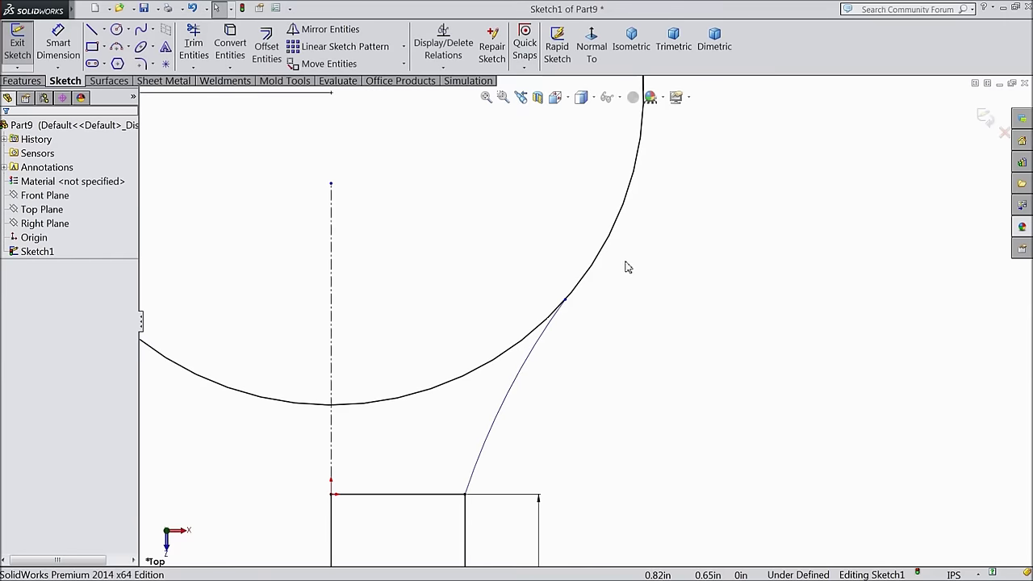
{"action": "left_click", "coordinate": [570, 293]}
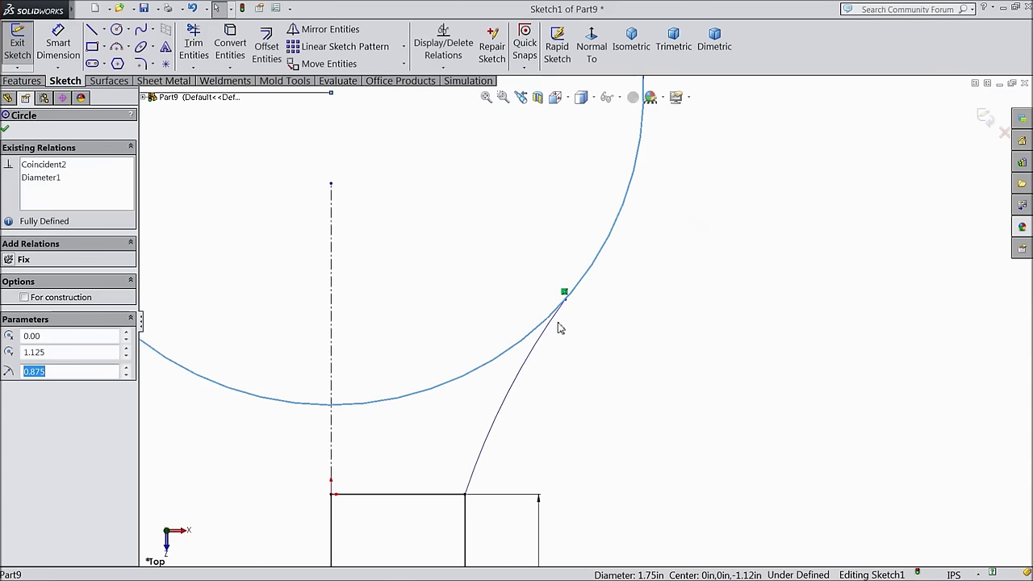
{"action": "left_click", "coordinate": [555, 334], "text": "ctrl"}
{"action": "left_click", "coordinate": [590, 286]}
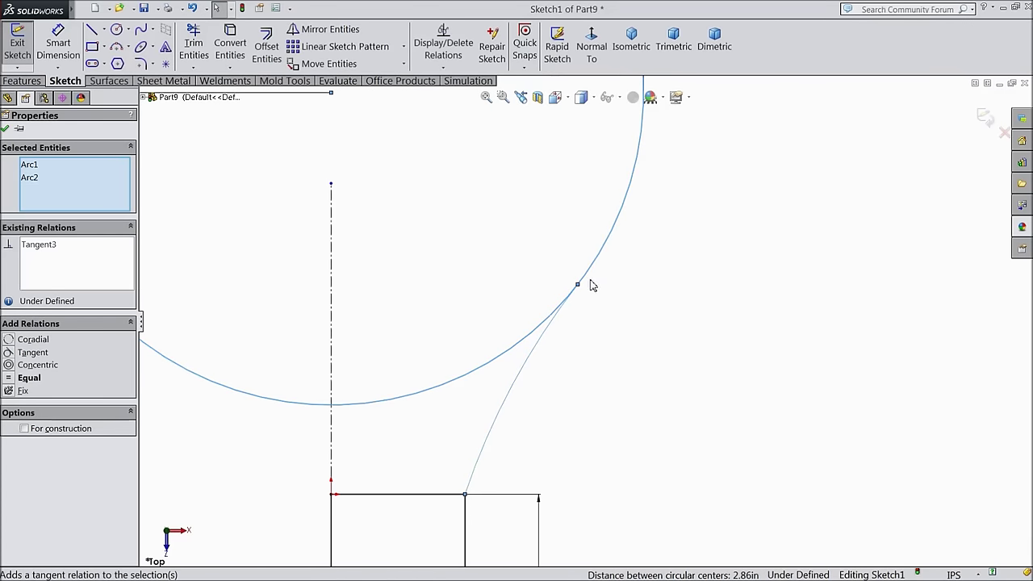
{"action": "left_click", "coordinate": [466, 525]}
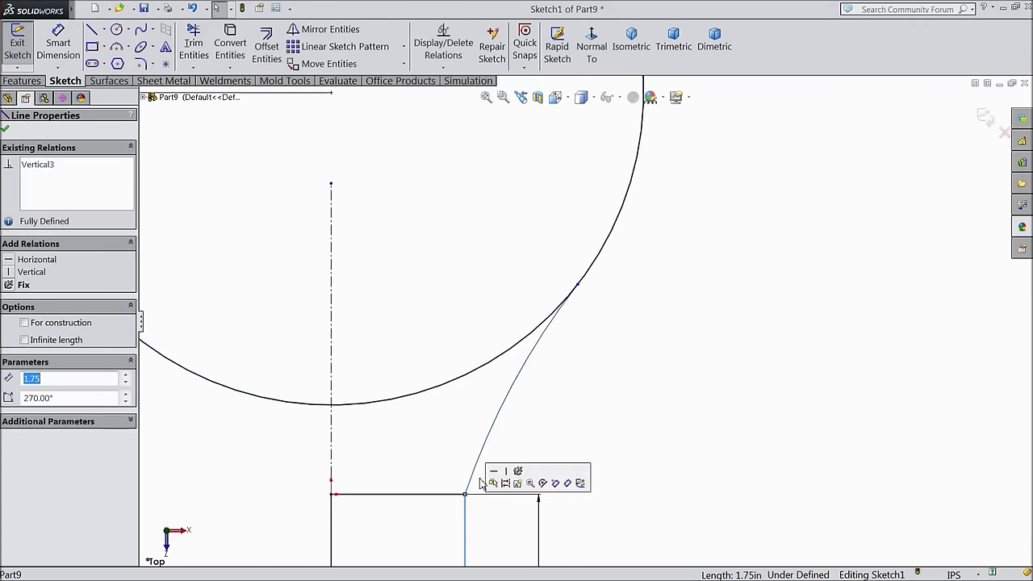
{"action": "left_click", "coordinate": [486, 454]}
{"action": "left_click", "coordinate": [465, 512], "text": "ctrl"}
{"action": "left_click", "coordinate": [511, 412]}
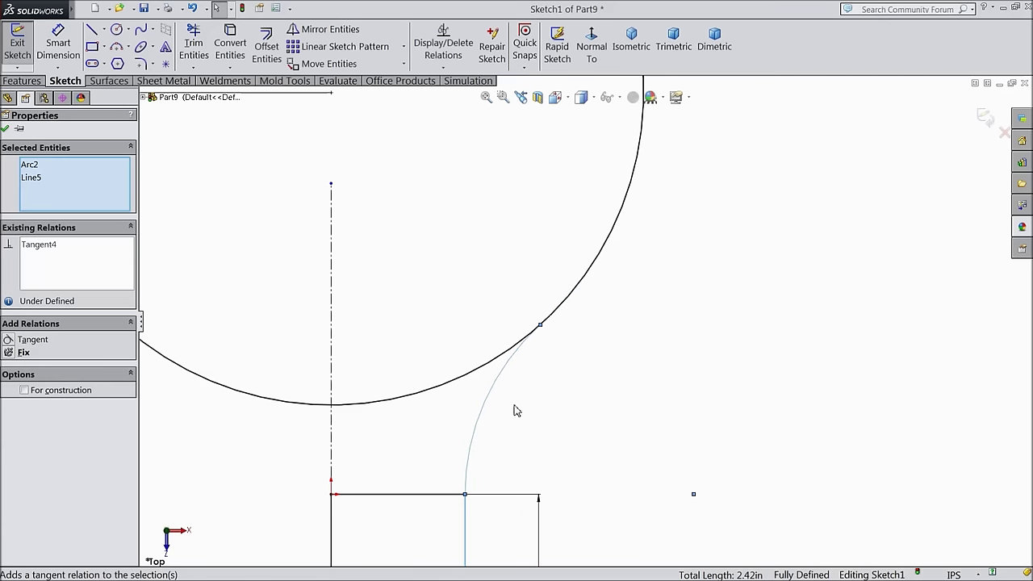
{"action": "key", "text": "z"}
{"action": "key", "text": "z"}
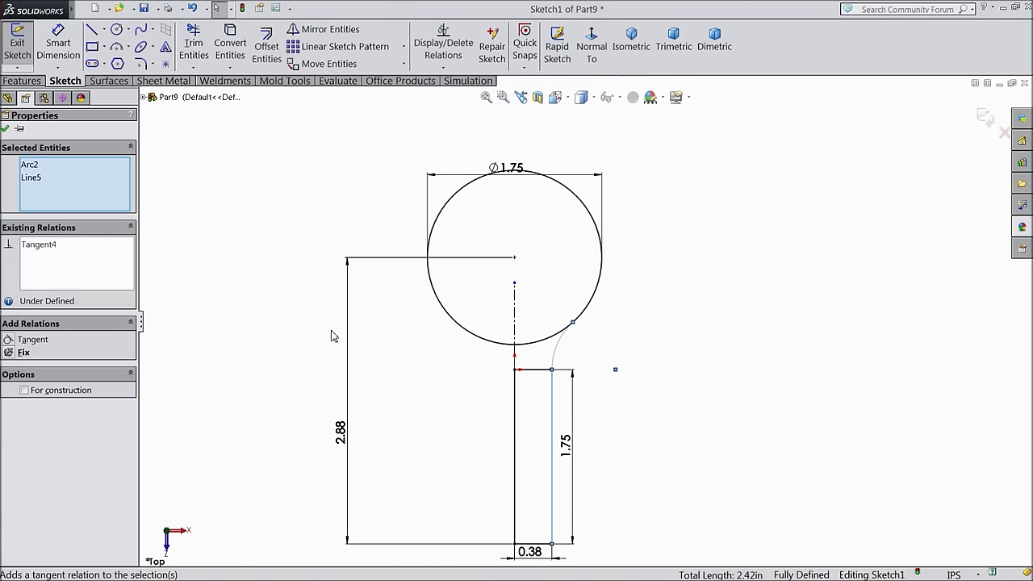
{"action": "left_click", "coordinate": [6, 130]}
Draw a vertical line from the circle's top down to the rod's top-left corner
{"action": "left_click", "coordinate": [92, 29]}
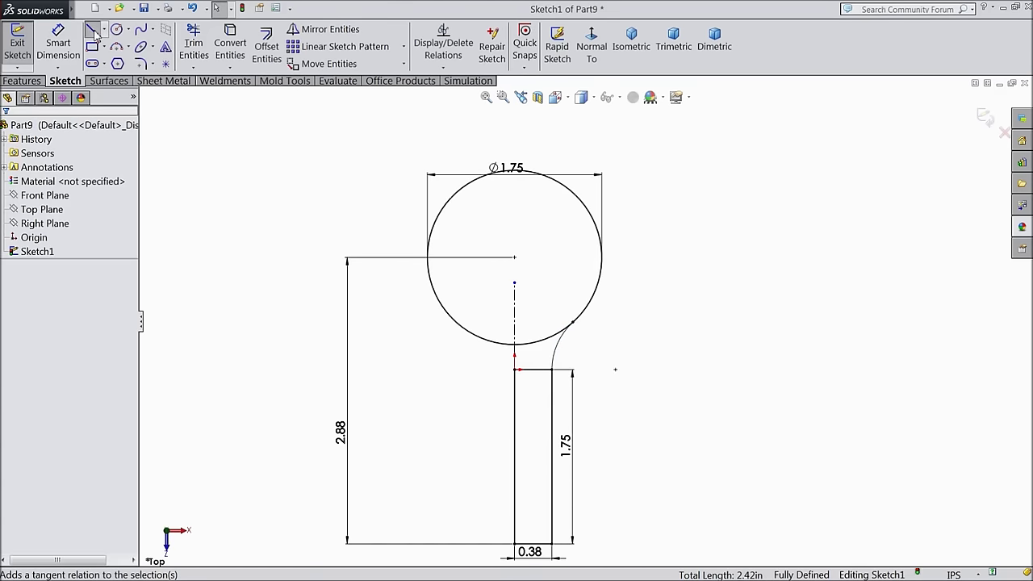
{"action": "left_click", "coordinate": [515, 173]}
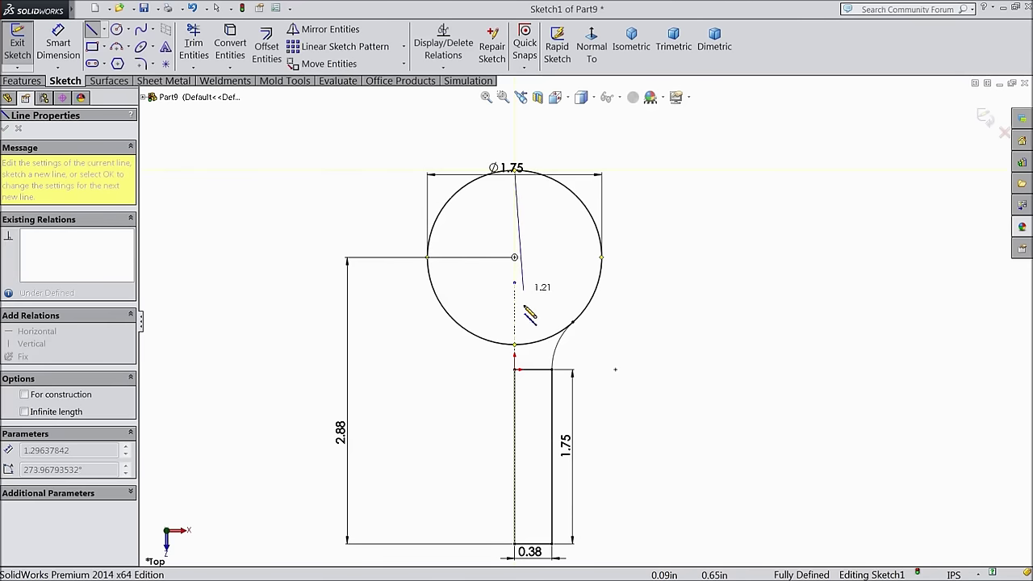
{"action": "left_click", "coordinate": [515, 369]}
{"action": "right_click", "coordinate": [623, 311]}
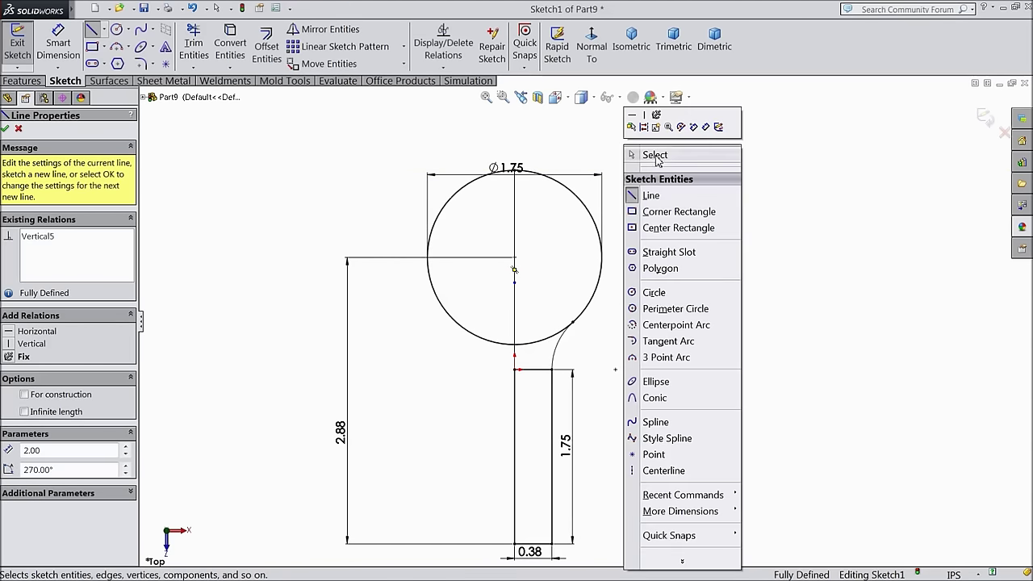
{"action": "left_click", "coordinate": [655, 155]}
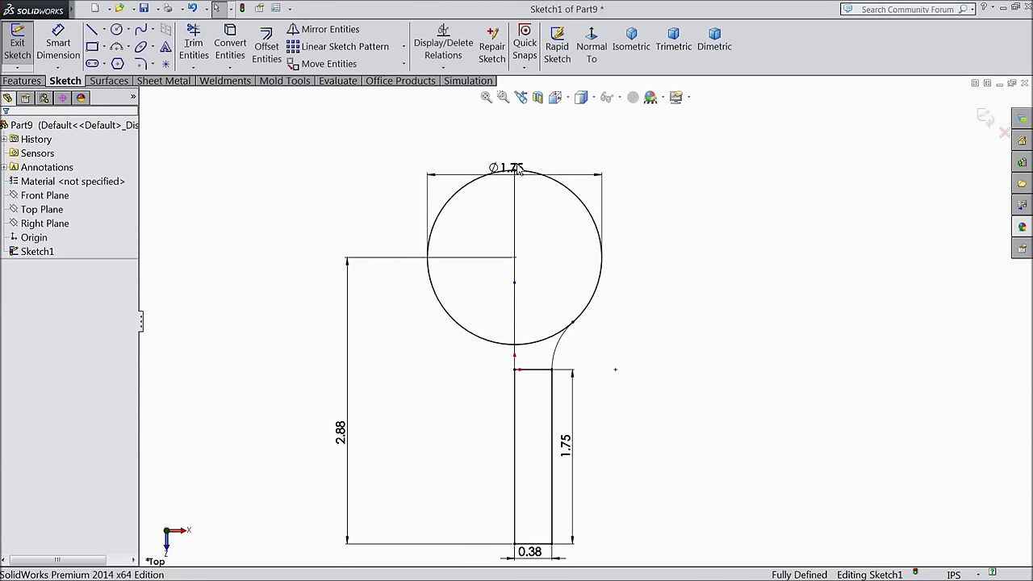
{"action": "left_click_drag", "start_coordinate": [520, 169], "coordinate": [517, 134]}
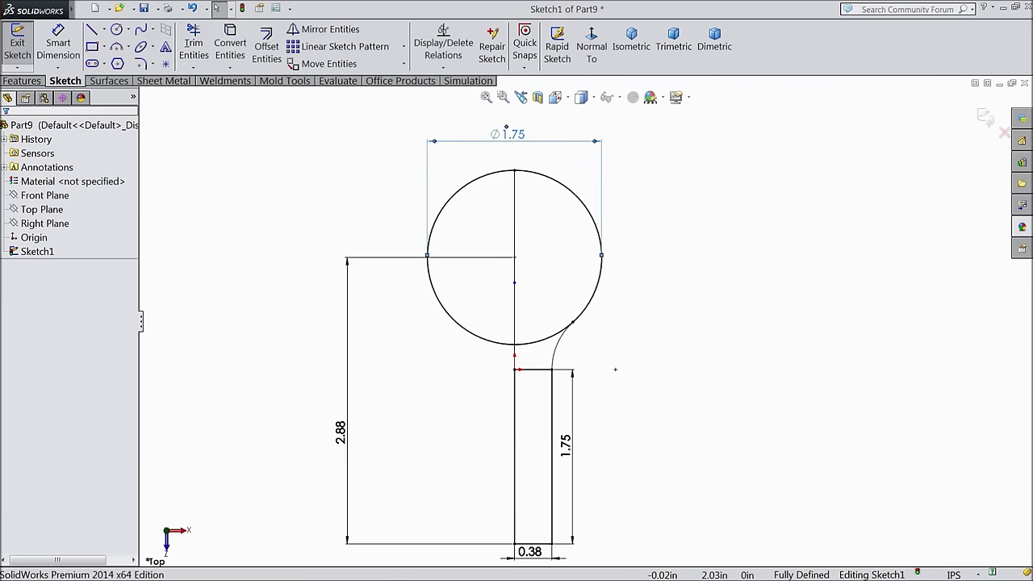
Trim away the circle's left half, leaving the right semicircle
{"action": "left_click", "coordinate": [193, 47]}
{"action": "scroll", "coordinate": [530, 293], "scroll_direction": "down", "scroll_amount": 2}
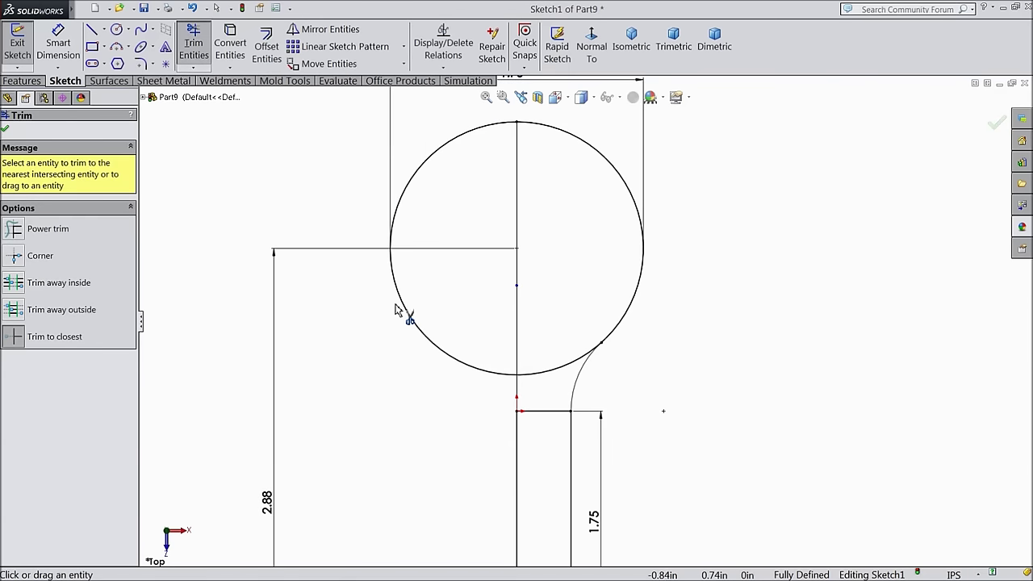
{"action": "left_click", "coordinate": [405, 307]}
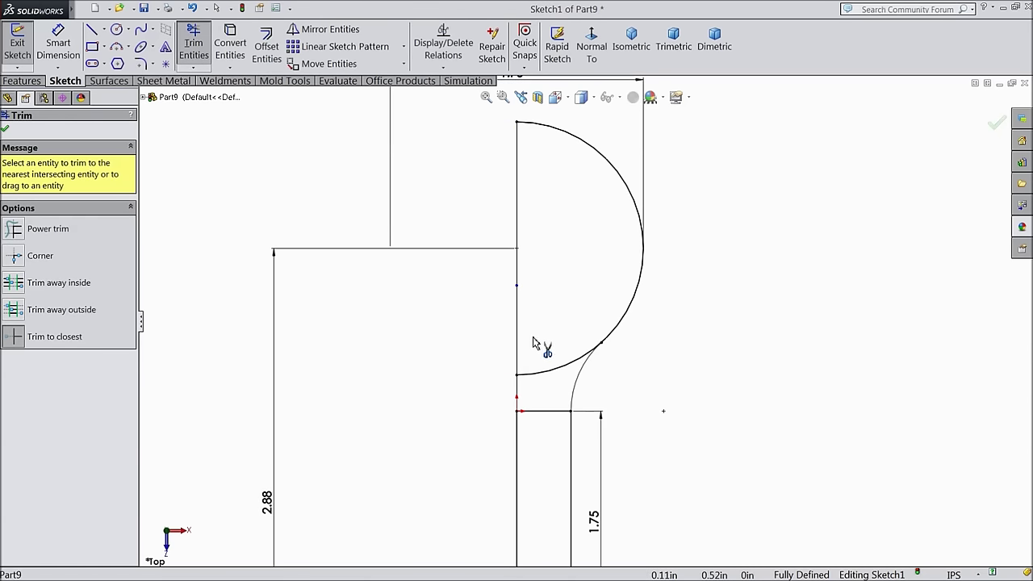
{"action": "left_click", "coordinate": [4, 130]}
{"action": "key", "text": "f"}
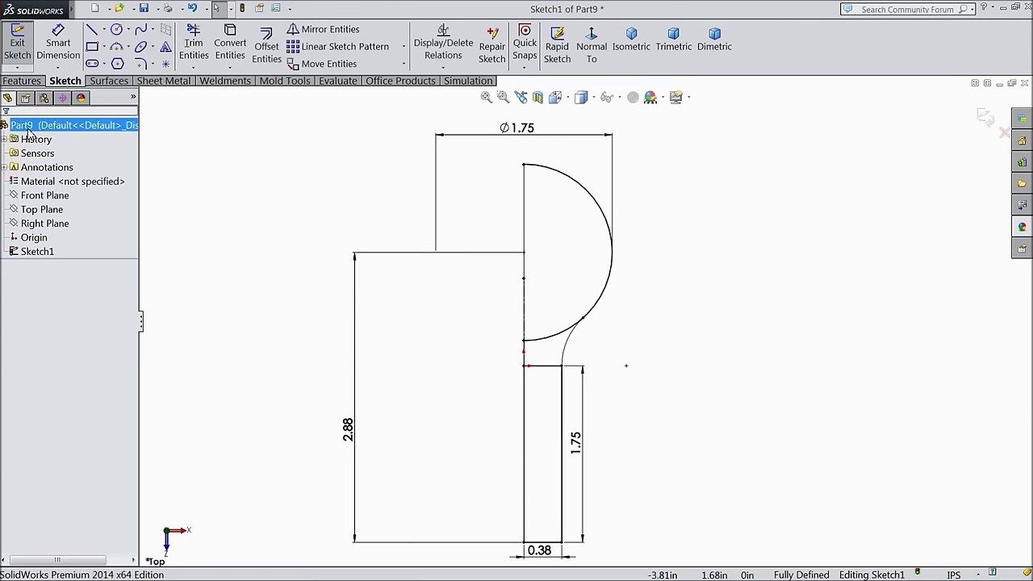
Revolve the rod, neck and semicircle head regions 360° into Revolve1
{"action": "left_click", "coordinate": [19, 80]}
{"action": "left_click", "coordinate": [71, 48]}
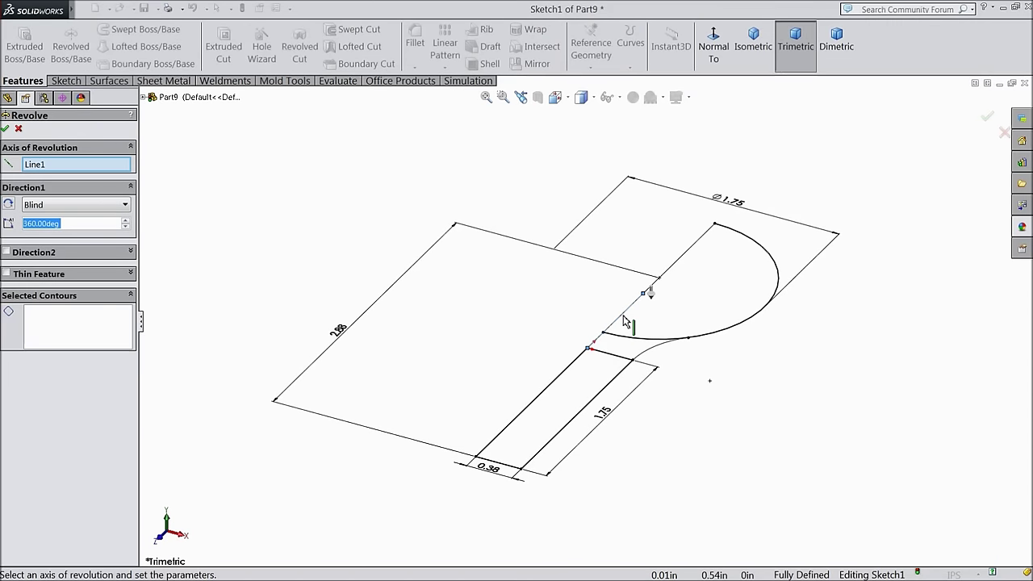
{"action": "left_click", "coordinate": [37, 340]}
{"action": "left_click", "coordinate": [582, 372]}
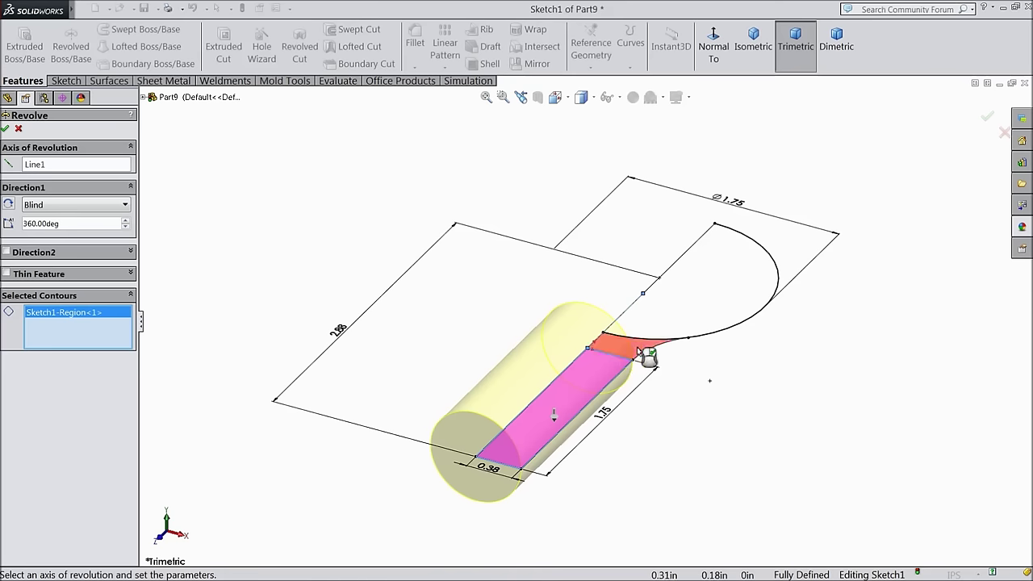
{"action": "left_click", "coordinate": [640, 352]}
{"action": "left_click", "coordinate": [704, 313]}
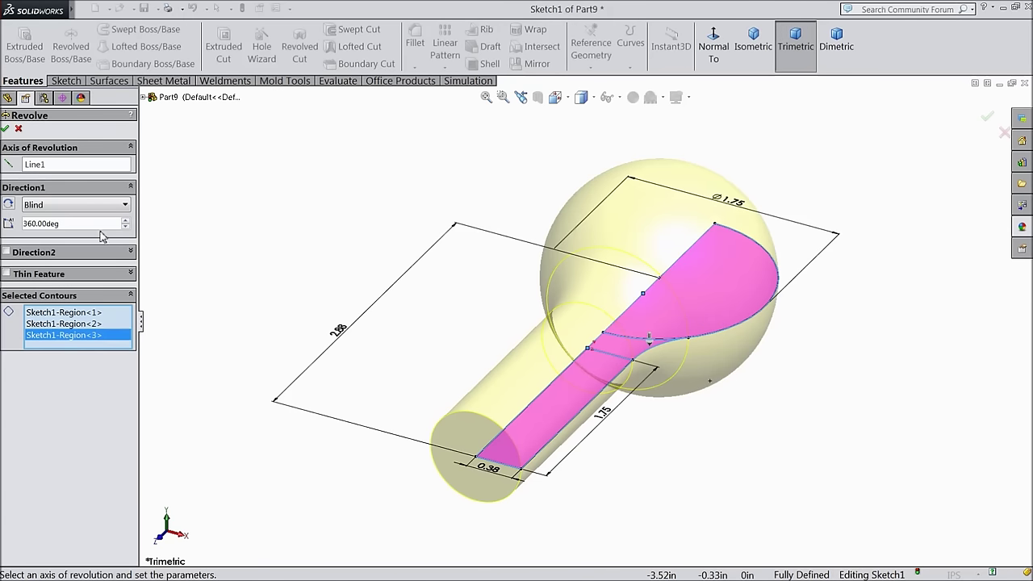
{"action": "left_click", "coordinate": [6, 130]}
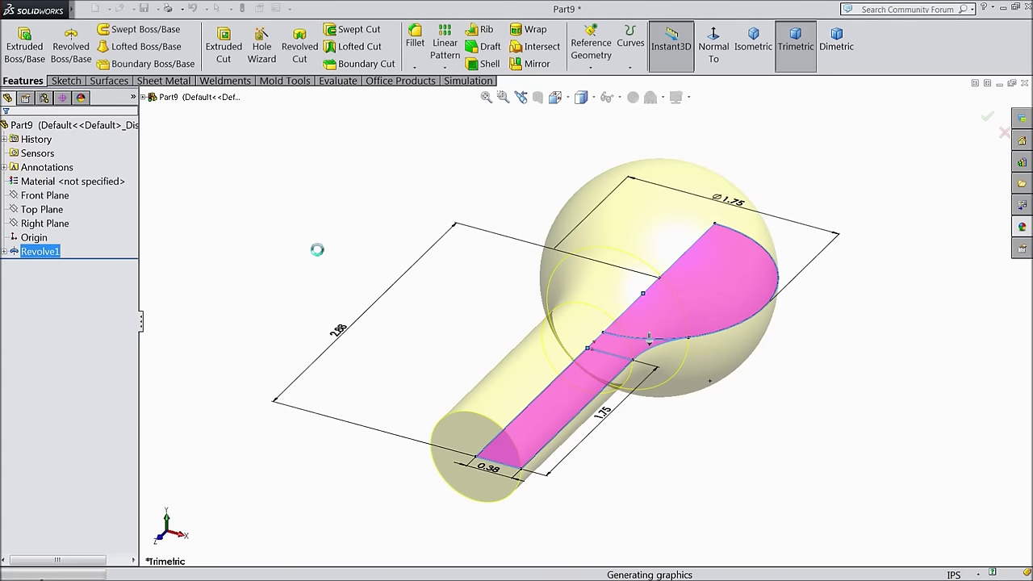
{"action": "left_click", "coordinate": [365, 243]}
{"action": "middle_click_drag", "start_coordinate": [369, 245], "coordinate": [443, 339]}
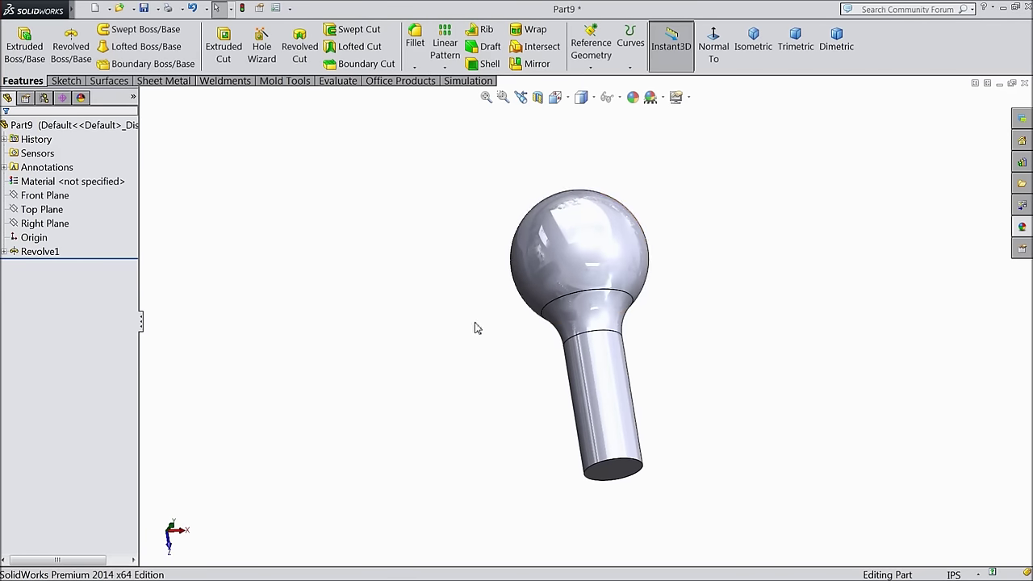
Preview the Top, Right and Front planes to see where each lies
{"action": "scroll", "coordinate": [637, 260], "scroll_direction": "down", "scroll_amount": 3}
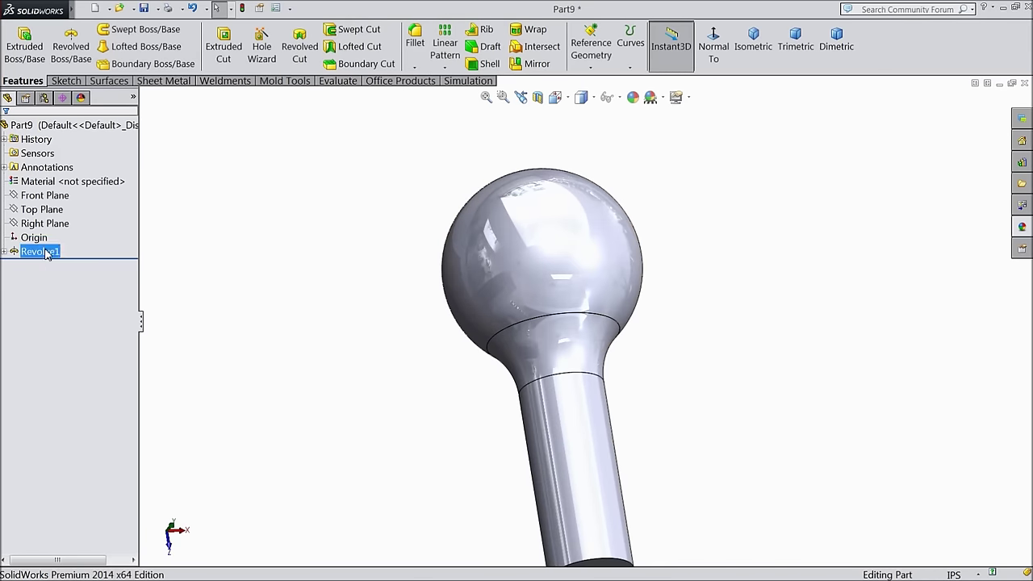
{"action": "left_click", "coordinate": [44, 210]}
{"action": "left_click", "coordinate": [47, 224]}
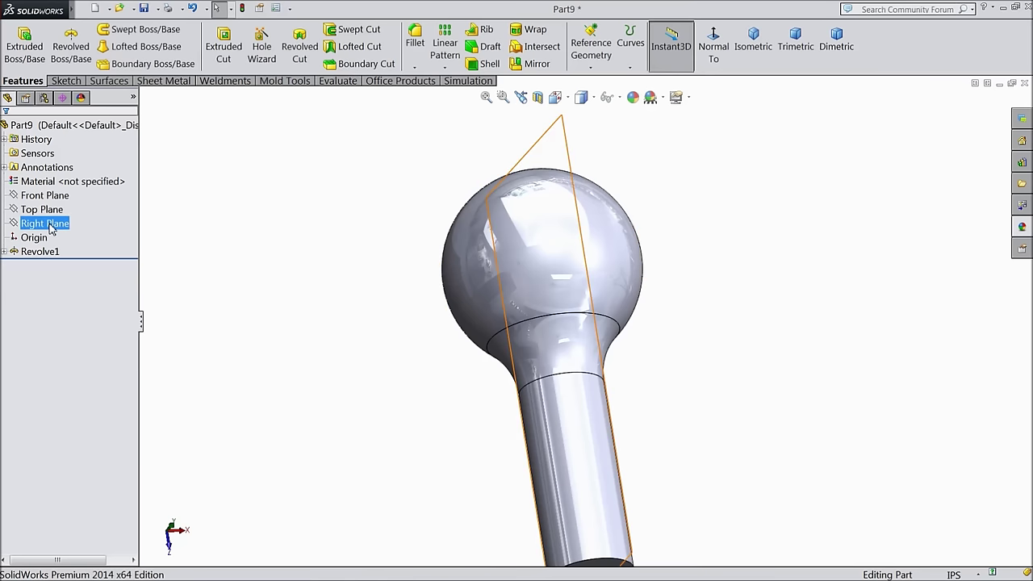
{"action": "left_click", "coordinate": [52, 211]}
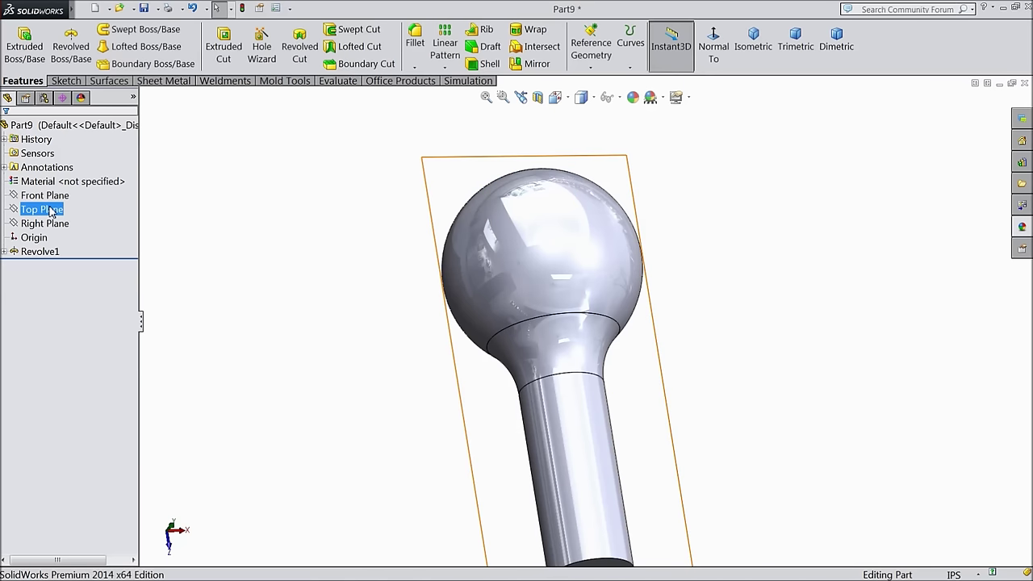
{"action": "left_click", "coordinate": [48, 197]}
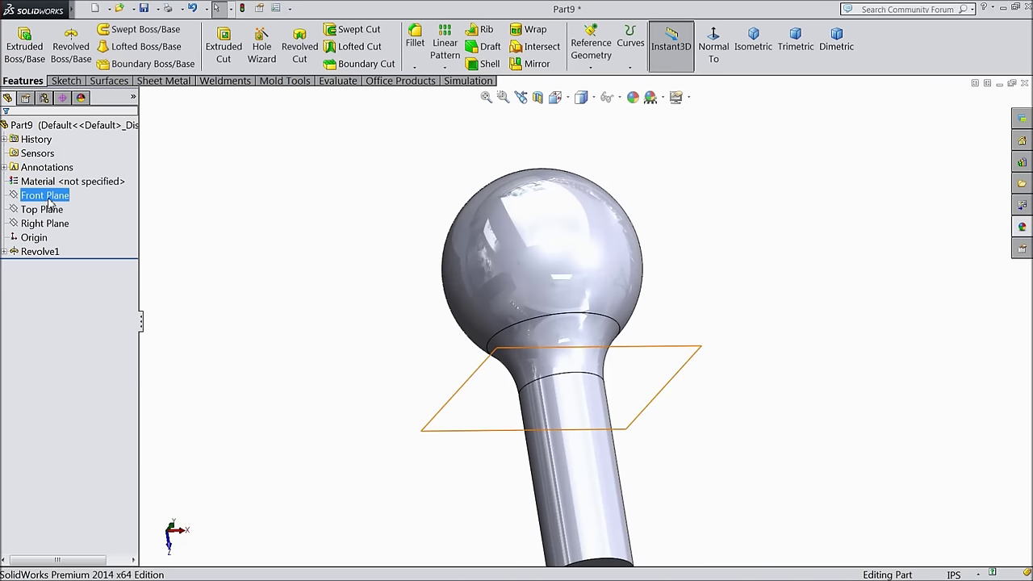
{"action": "left_click", "coordinate": [48, 210]}
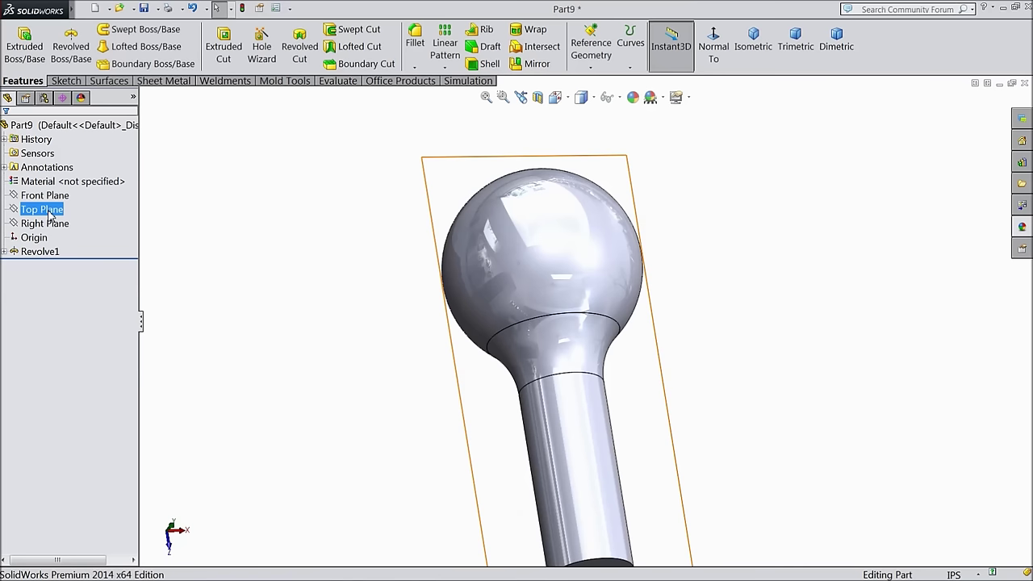
{"action": "left_click", "coordinate": [49, 211]}
{"action": "mouse_move", "coordinate": [259, 230]}
{"action": "middle_mouse_down"}
{"action": "mouse_move", "coordinate": [283, 194]}
{"action": "mouse_move", "coordinate": [252, 247]}
{"action": "middle_mouse_up"}
Start a new sketch on the Right Plane and view it face-on
{"action": "left_click", "coordinate": [44, 225], "text": "ctrl"}
{"action": "left_click", "coordinate": [44, 226]}
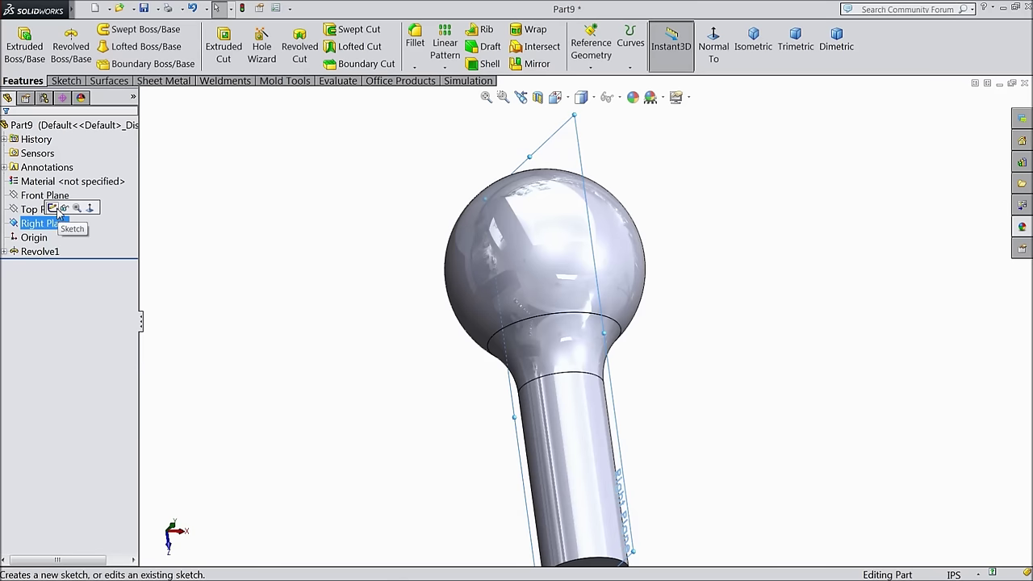
{"action": "left_click", "coordinate": [52, 209]}
{"action": "left_click", "coordinate": [712, 49]}
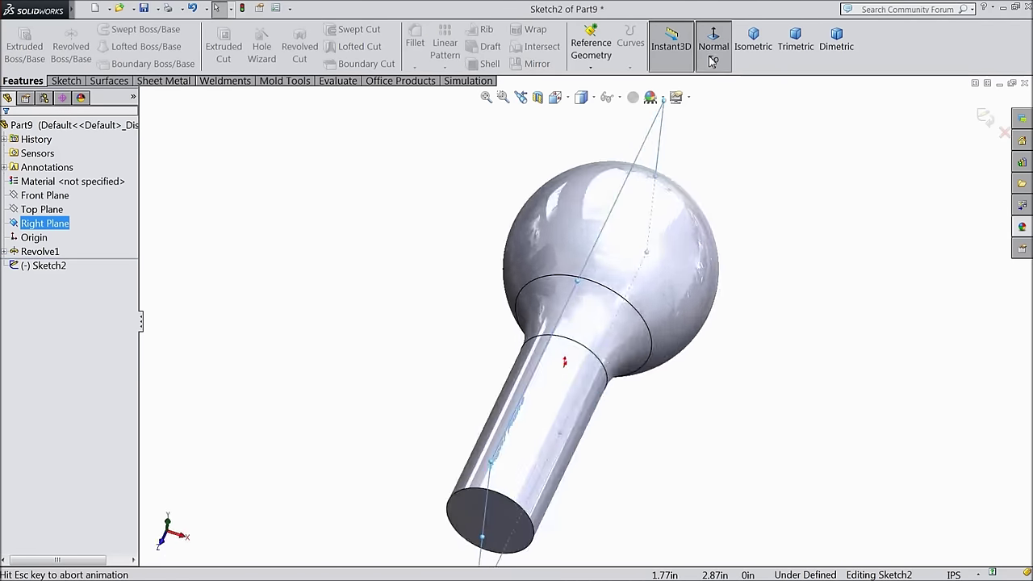
{"action": "left_click", "coordinate": [67, 81]}
Draw a centerline from the origin along the part's axis past the ball and make it horizontal
{"action": "left_click", "coordinate": [103, 29]}
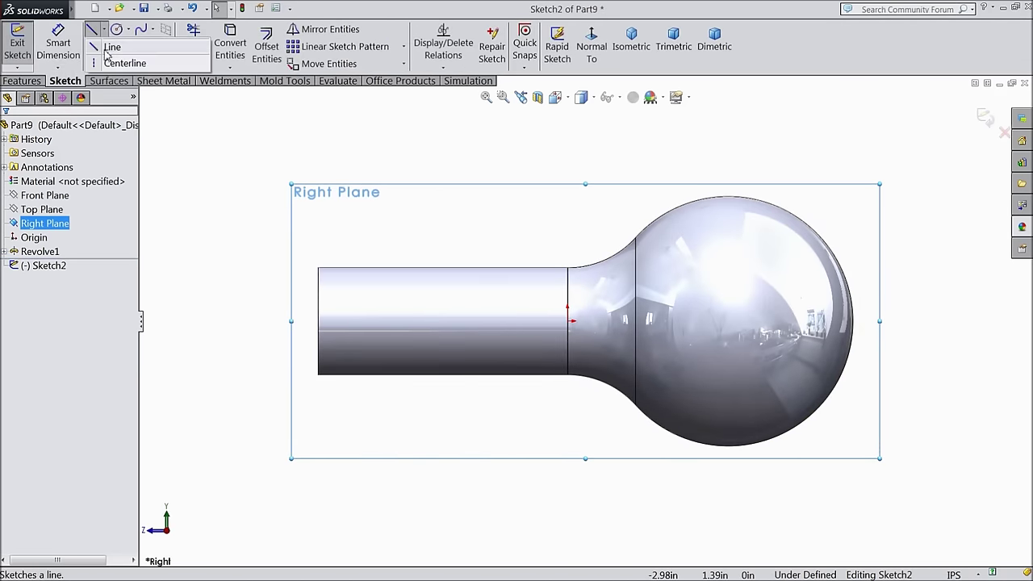
{"action": "left_click", "coordinate": [117, 64]}
{"action": "left_click", "coordinate": [571, 320]}
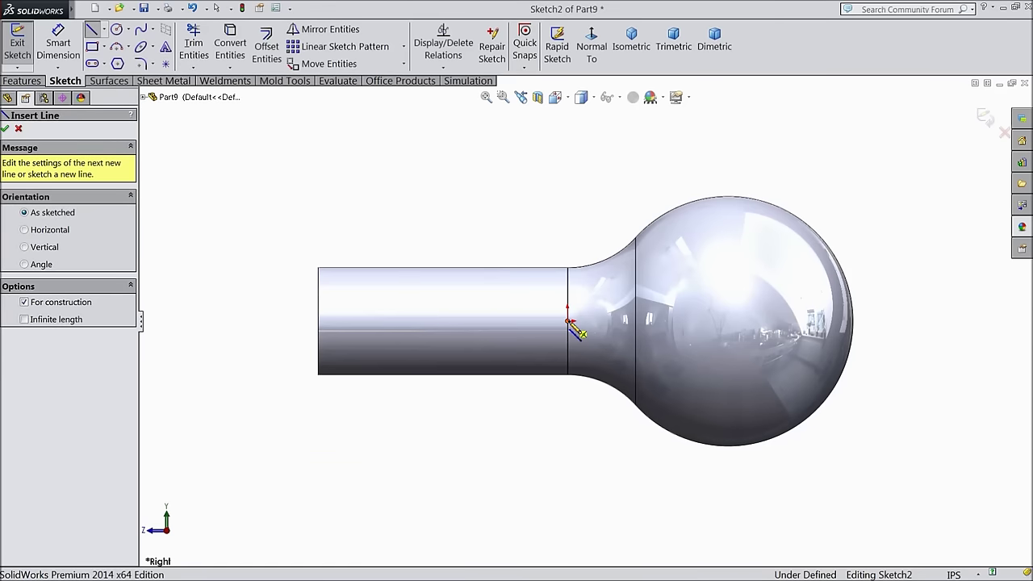
{"action": "left_click", "coordinate": [910, 323]}
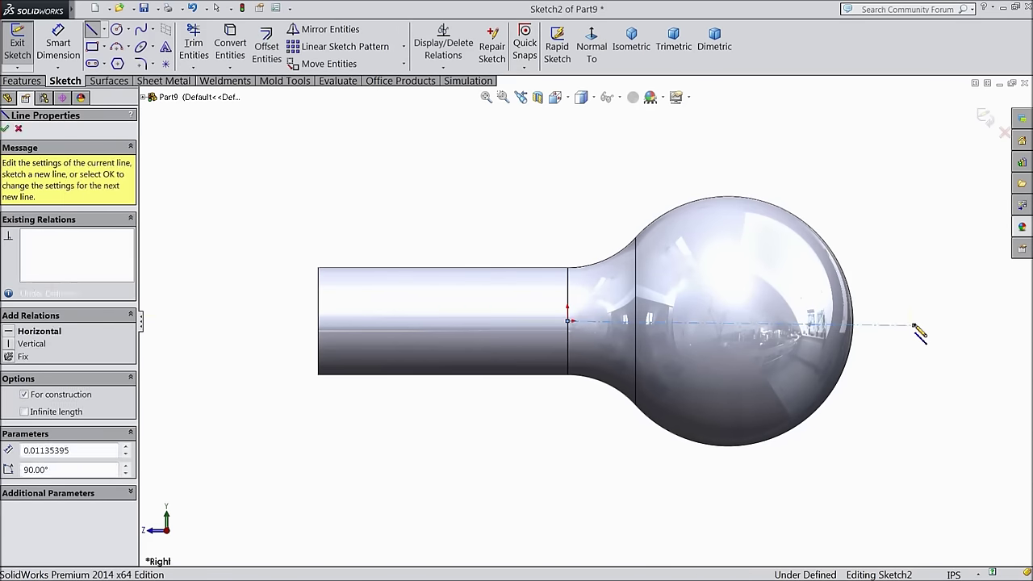
{"action": "right_click", "coordinate": [910, 327]}
{"action": "left_click", "coordinate": [928, 130]}
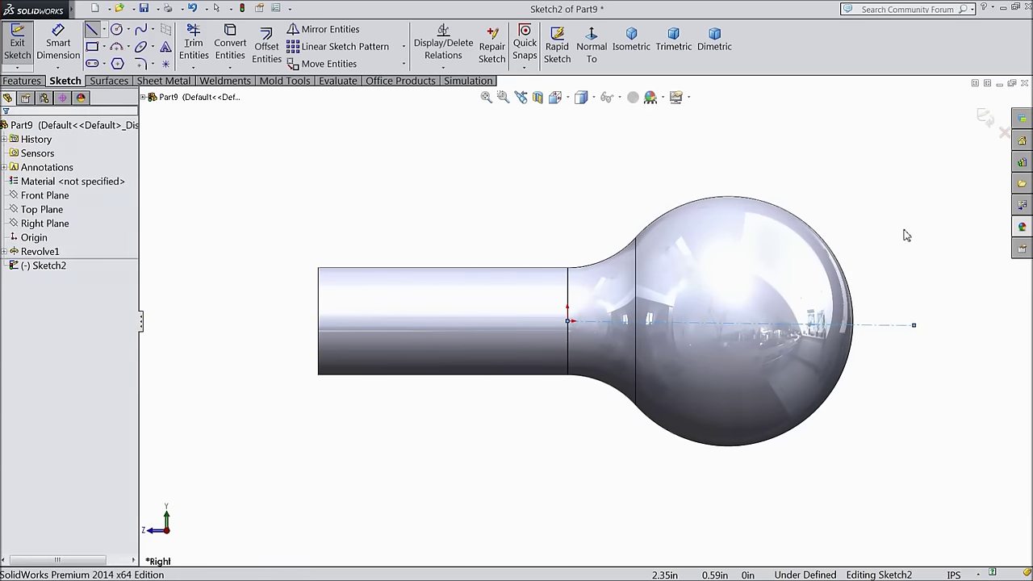
{"action": "left_click", "coordinate": [868, 327]}
{"action": "left_click", "coordinate": [903, 280]}
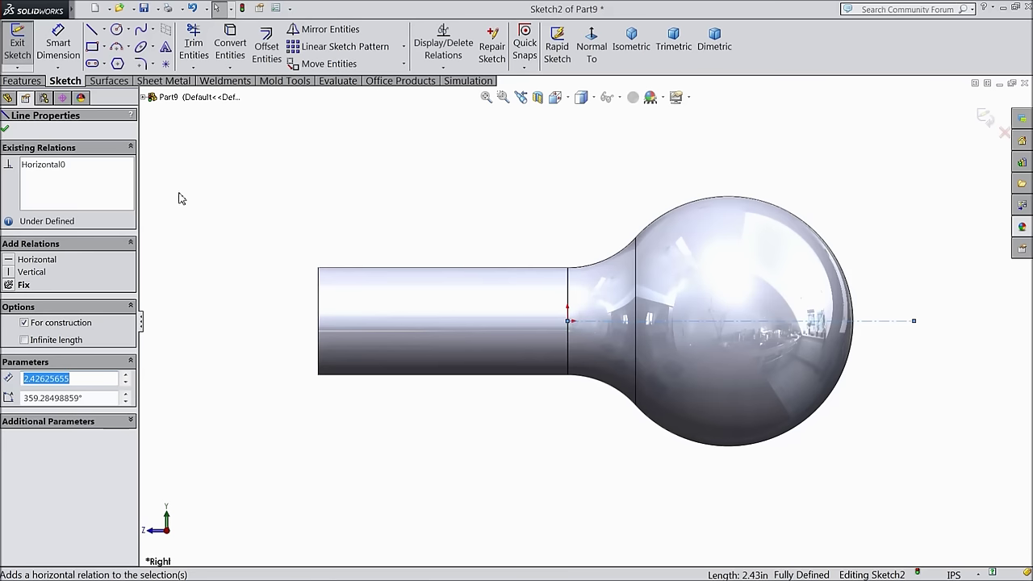
{"action": "left_click", "coordinate": [5, 130]}
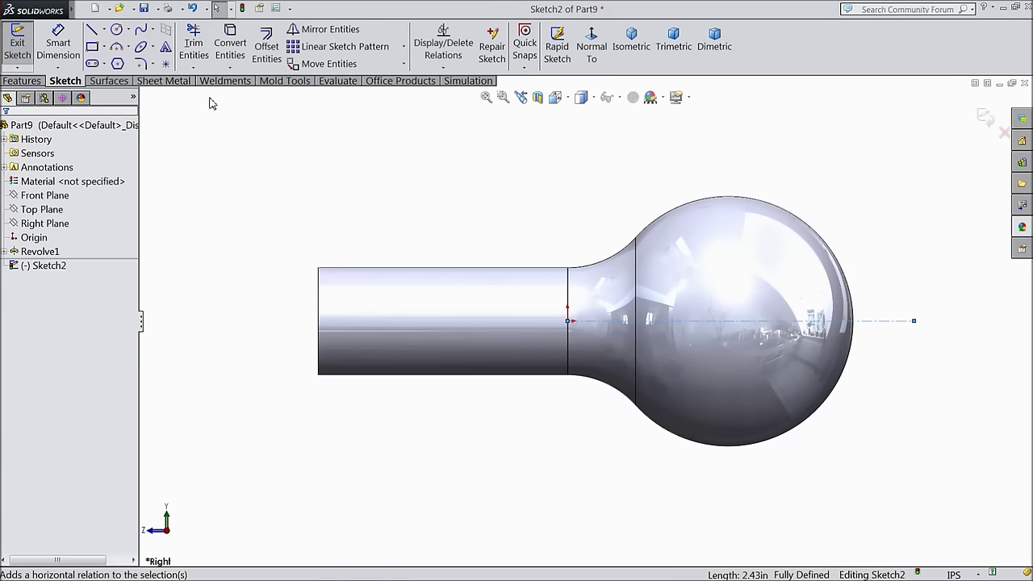
{"action": "left_click", "coordinate": [93, 47]}
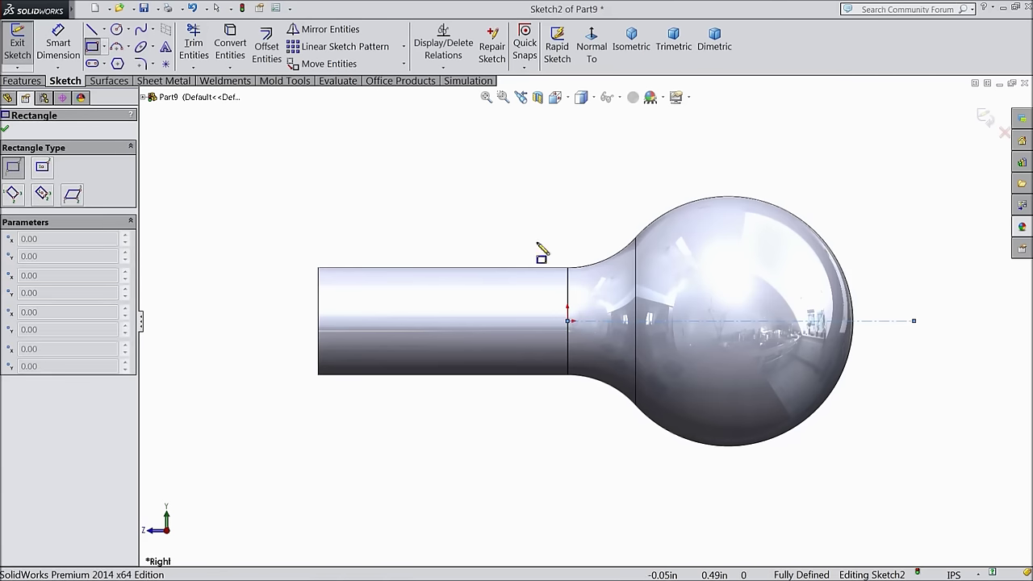
Draw a rectangle from the shaft's top edge to the bulb's top right
{"action": "scroll", "coordinate": [874, 328], "scroll_direction": "down", "scroll_amount": 2}
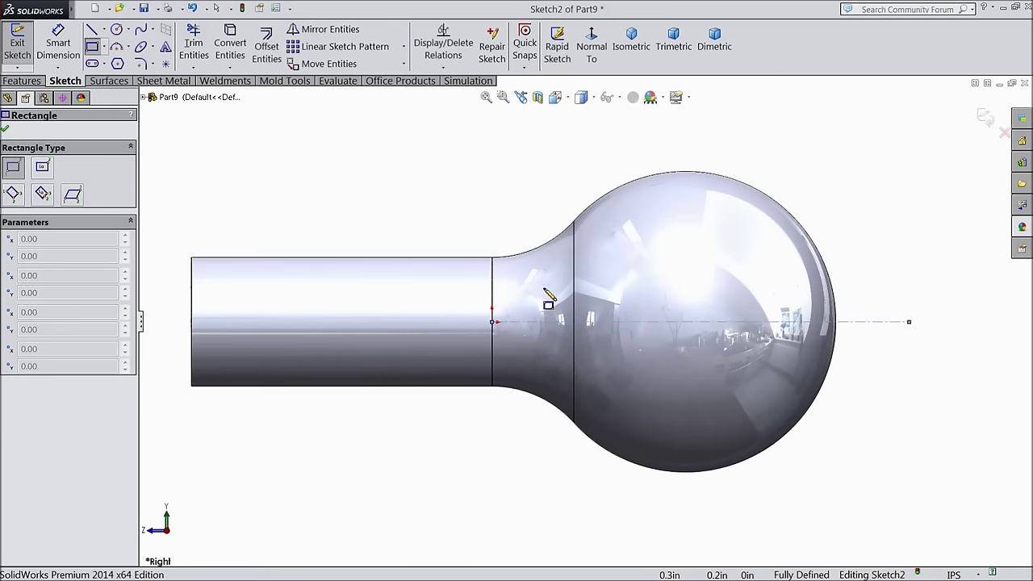
{"action": "left_click", "coordinate": [492, 257]}
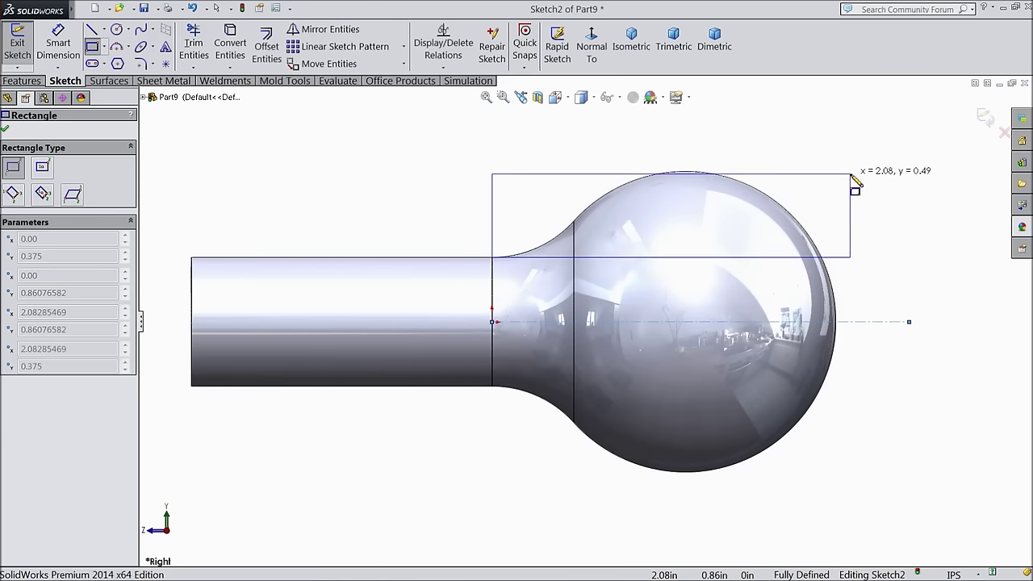
{"action": "left_click", "coordinate": [852, 175]}
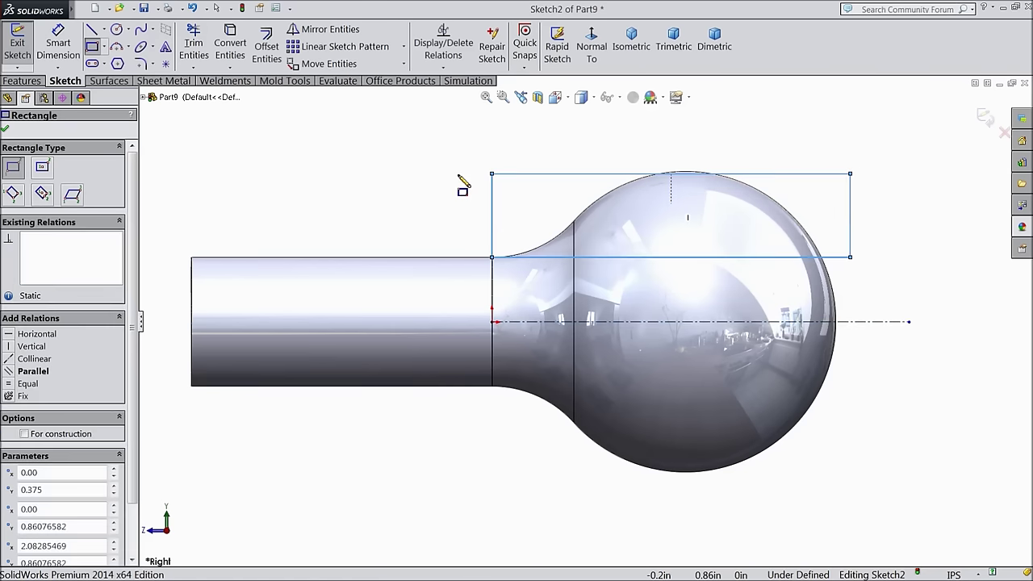
{"action": "left_click", "coordinate": [6, 130]}
Mirror the rectangle about the centerline to create a copy below
{"action": "left_click", "coordinate": [327, 29]}
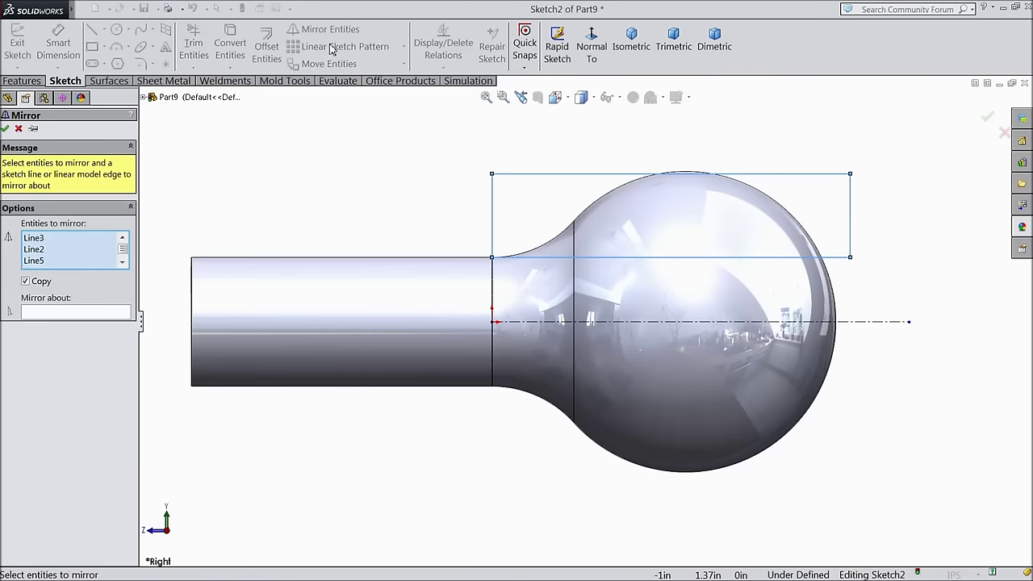
{"action": "left_click", "coordinate": [87, 313]}
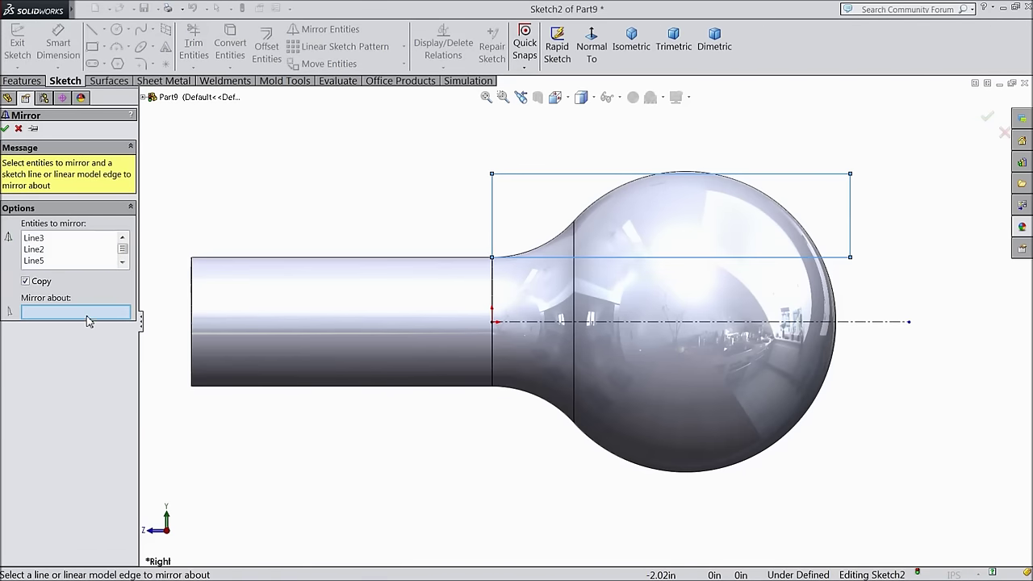
{"action": "left_click", "coordinate": [547, 323]}
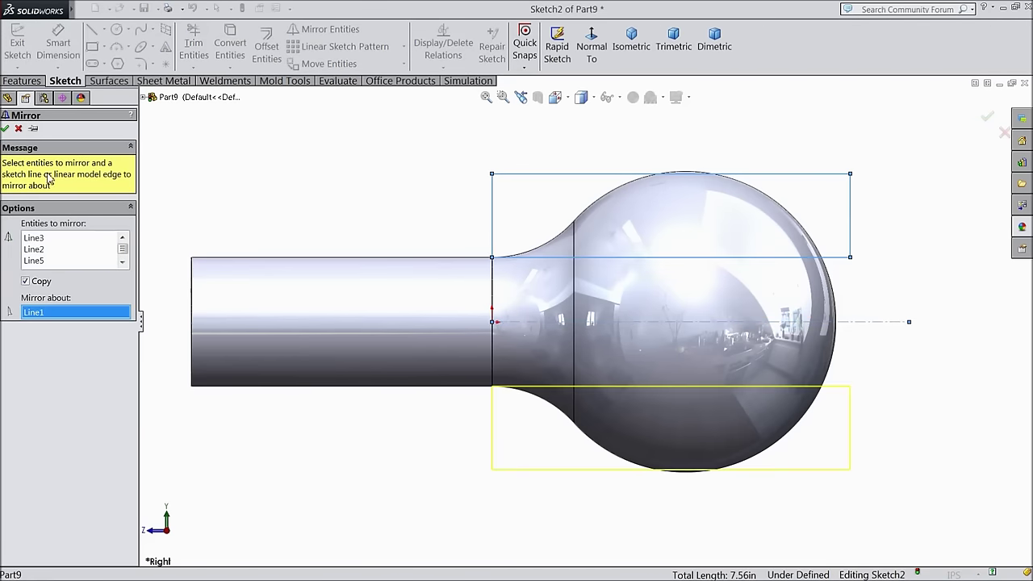
{"action": "left_click", "coordinate": [6, 129]}
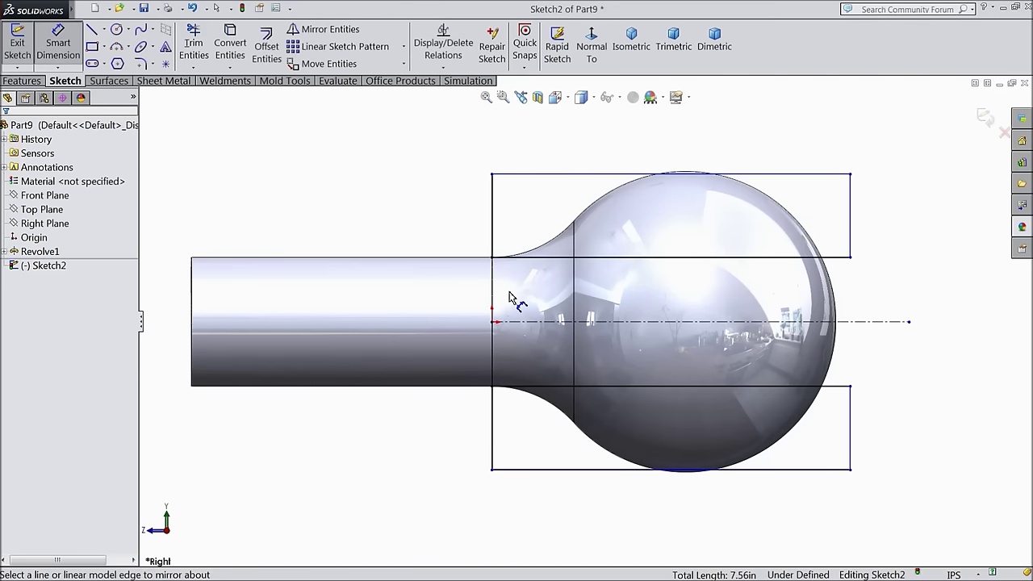
{"action": "scroll", "coordinate": [588, 320], "scroll_direction": "up", "scroll_amount": 2}
{"action": "scroll", "coordinate": [780, 282], "scroll_direction": "down", "scroll_amount": 2}
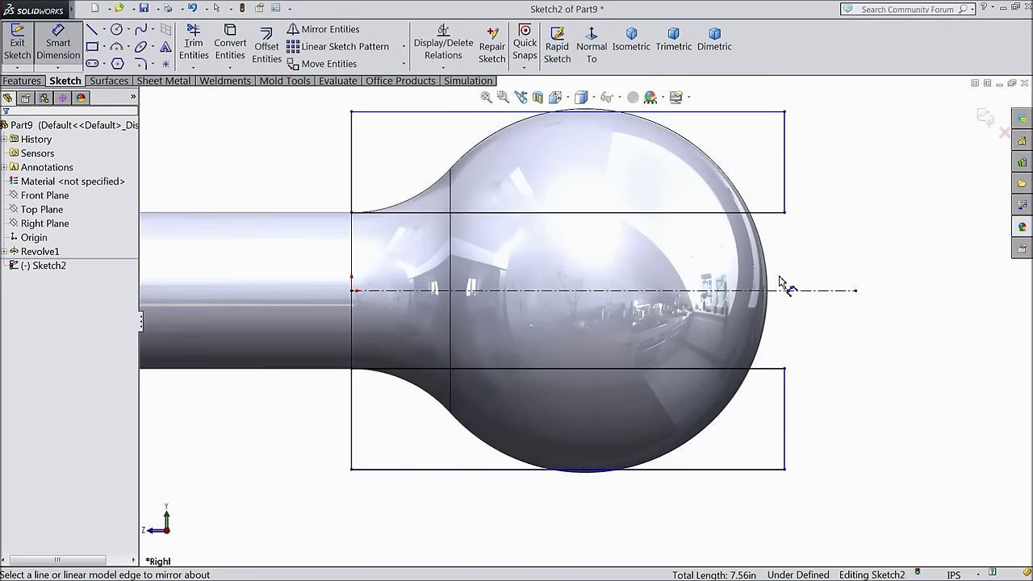
Add a driven 0.75 dimension between the two rectangles' inner edges
{"action": "left_click", "coordinate": [773, 214]}
{"action": "left_click", "coordinate": [782, 369]}
{"action": "left_click", "coordinate": [889, 293]}
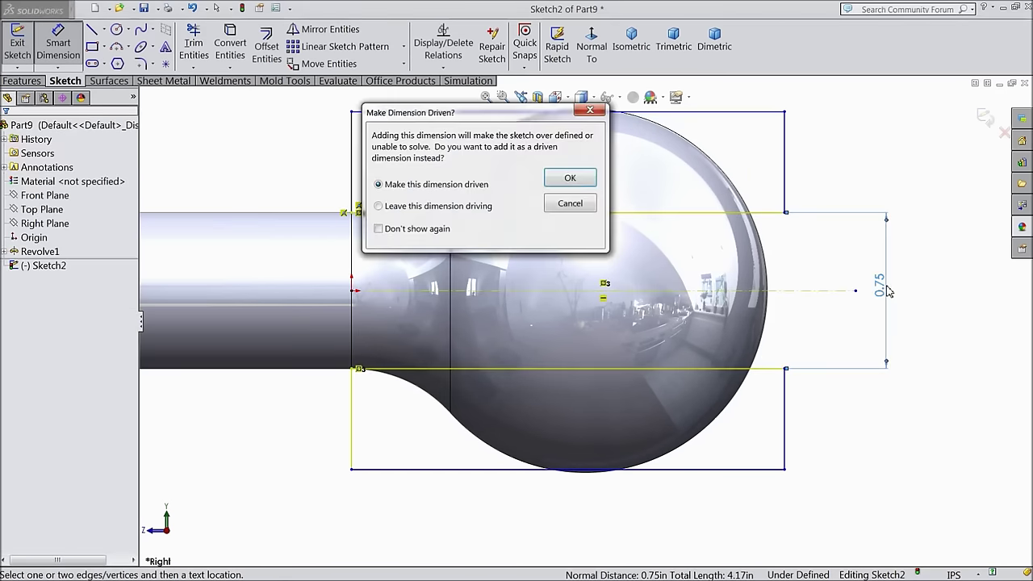
{"action": "left_click", "coordinate": [570, 179]}
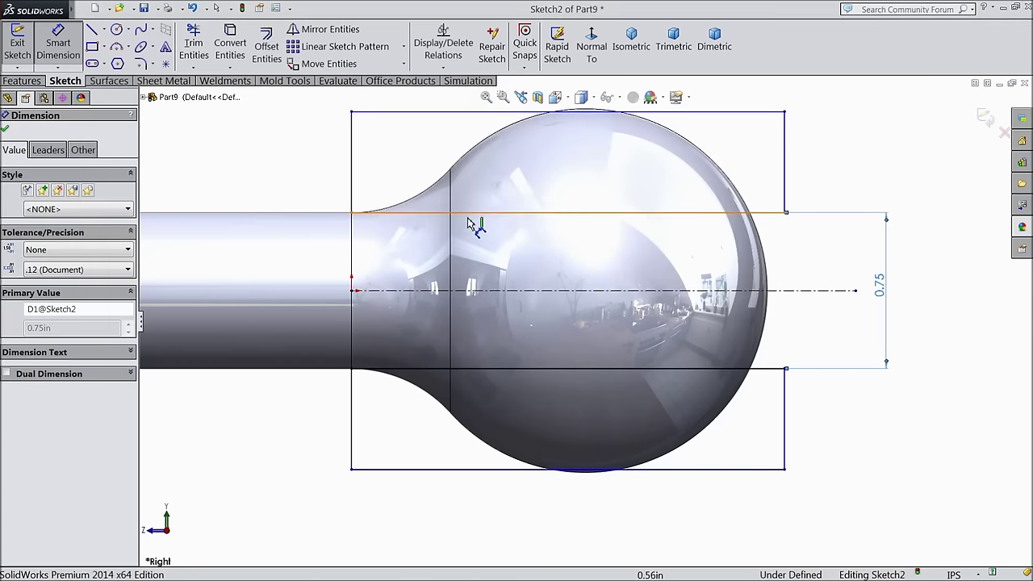
{"action": "scroll", "coordinate": [468, 224], "scroll_direction": "down", "scroll_amount": 4}
{"action": "key", "text": "Escape"}
Reposition the neck corner point and select the lower rectangle's inner edge
{"action": "left_click", "coordinate": [456, 243]}
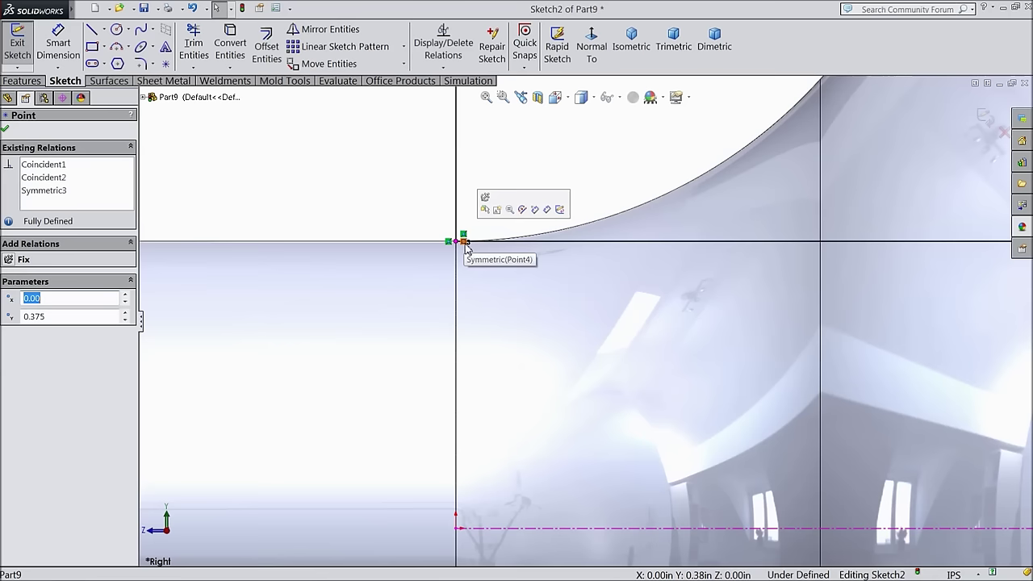
{"action": "left_click_drag", "start_coordinate": [466, 249], "coordinate": [457, 239]}
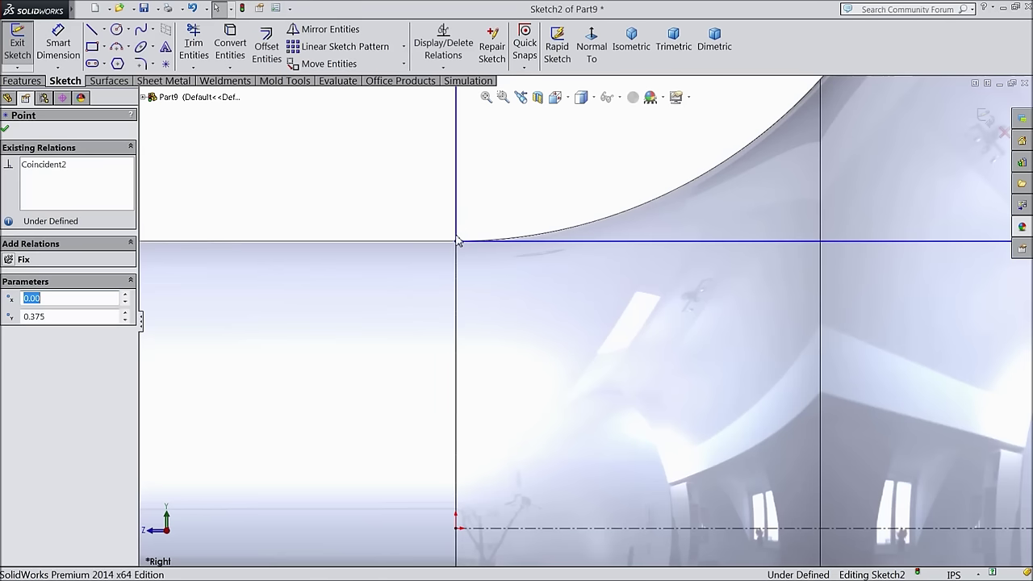
{"action": "left_click", "coordinate": [456, 246]}
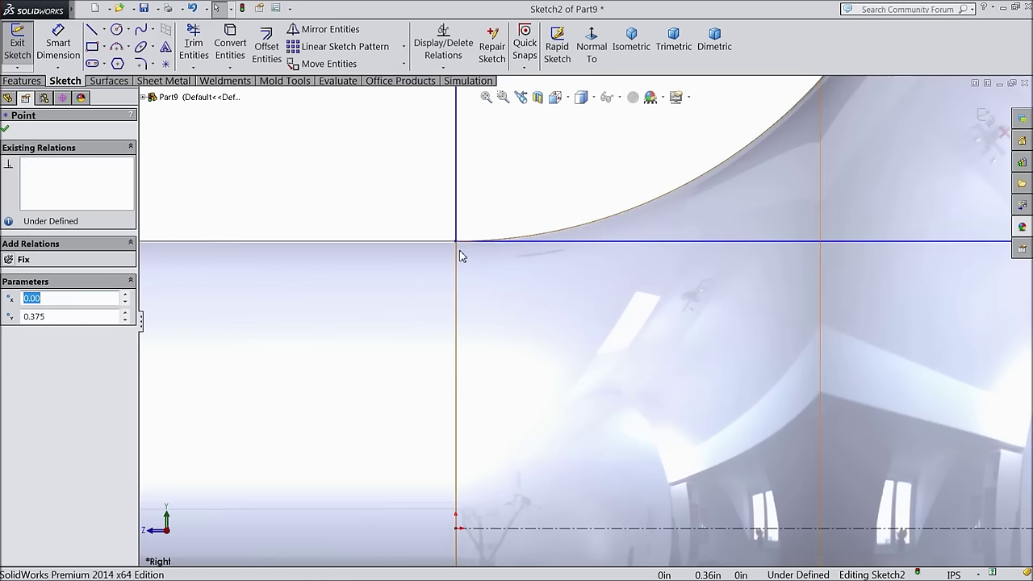
{"action": "scroll", "coordinate": [462, 274], "scroll_direction": "up", "scroll_amount": 5}
{"action": "scroll", "coordinate": [920, 376], "scroll_direction": "down", "scroll_amount": 1}
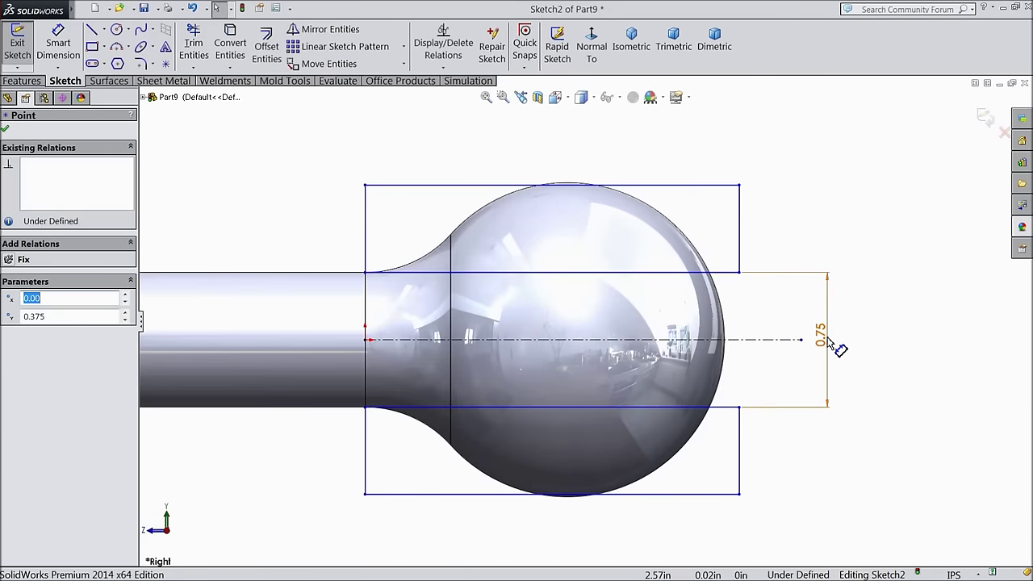
{"action": "double_click", "coordinate": [820, 335]}
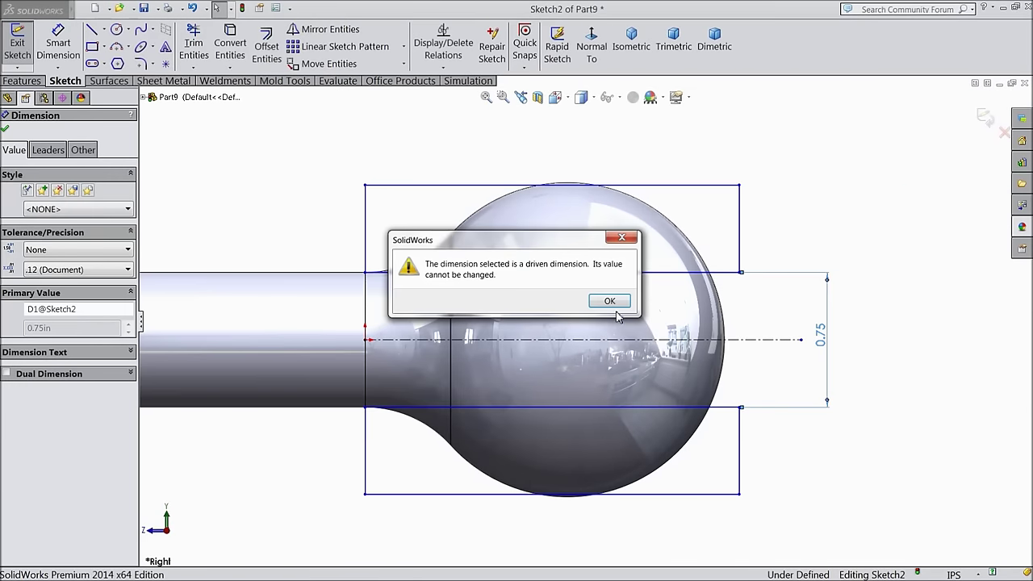
{"action": "left_click", "coordinate": [611, 303]}
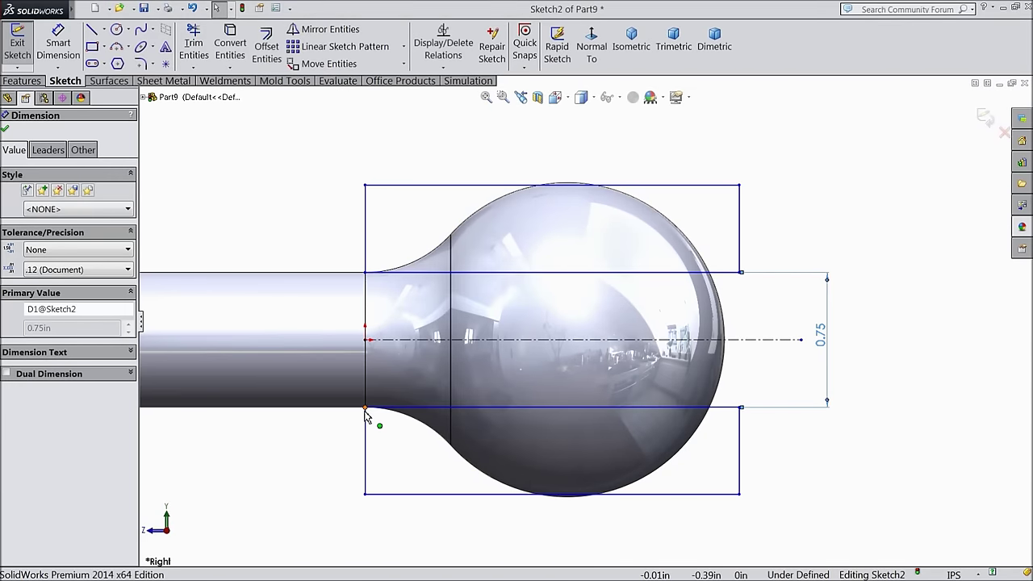
{"action": "left_click", "coordinate": [366, 418]}
{"action": "left_click", "coordinate": [369, 409]}
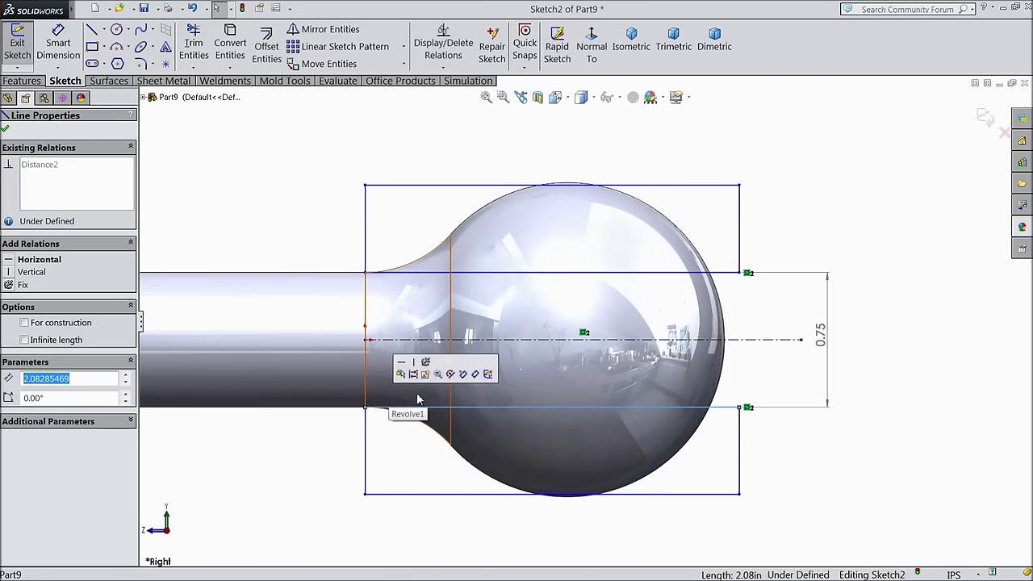
Pull the upper inner edge toward the axis and delete the driven 0.53 dimension
{"action": "left_click_drag", "start_coordinate": [366, 274], "coordinate": [371, 292]}
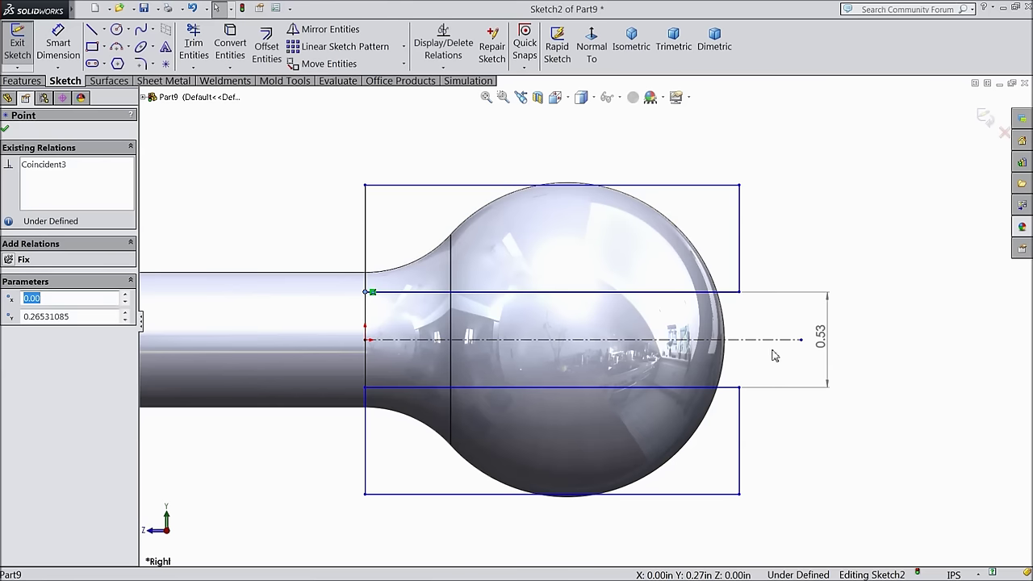
{"action": "double_click", "coordinate": [821, 336]}
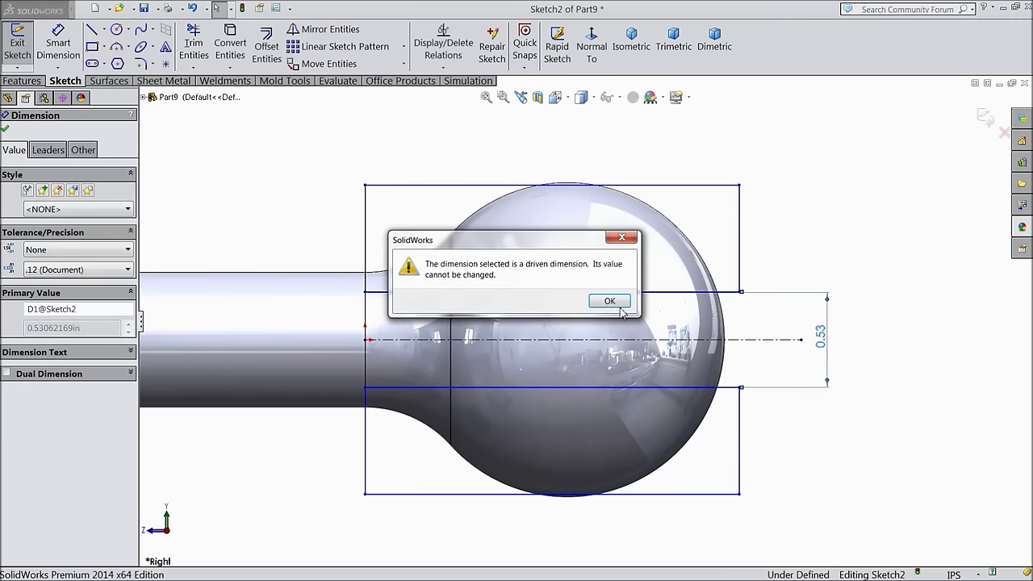
{"action": "key", "text": "Return"}
{"action": "key", "text": "Delete"}
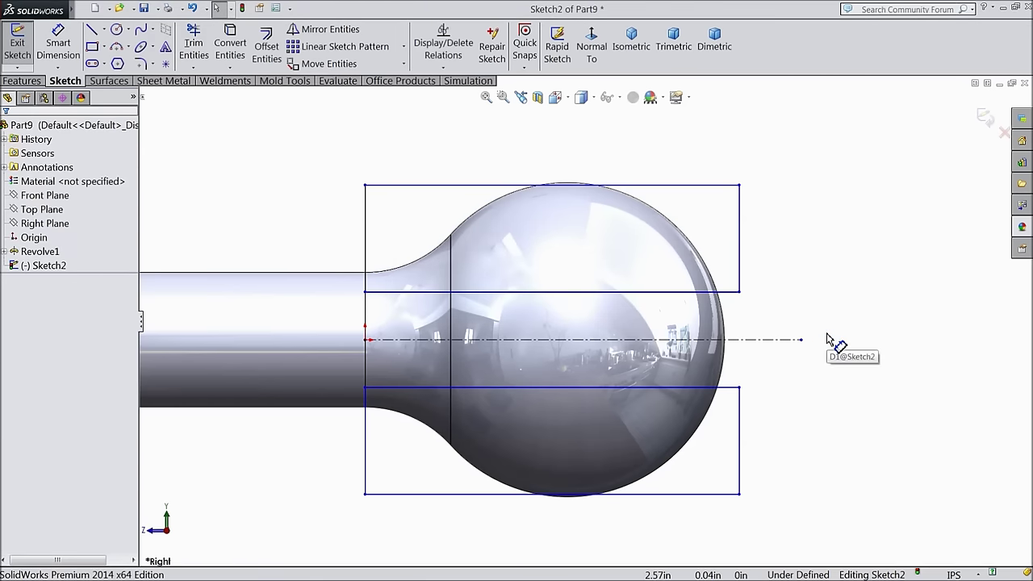
Dimension the gap between the inner edges as a driving 0.59375 value
{"action": "left_click", "coordinate": [59, 52]}
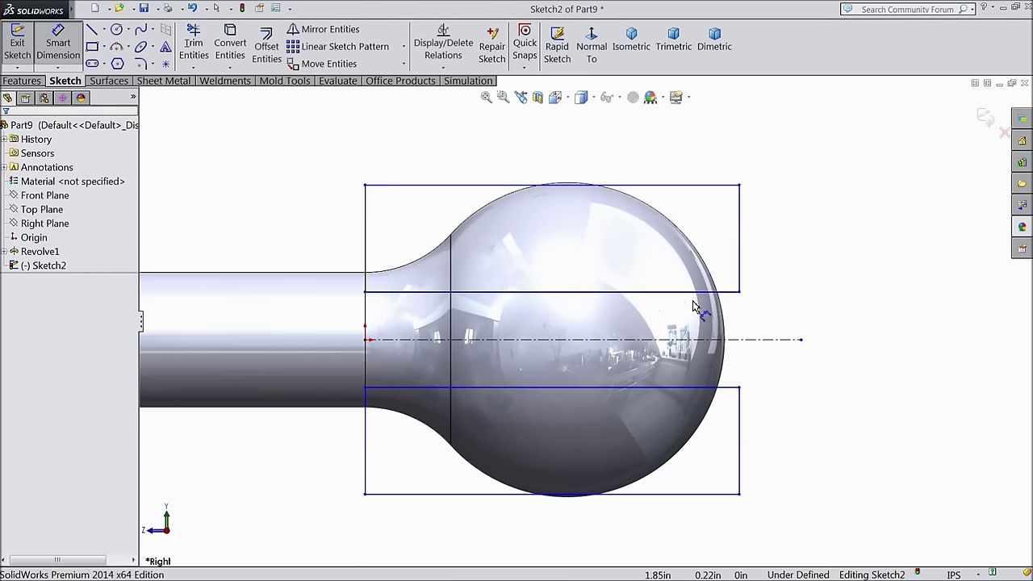
{"action": "left_click", "coordinate": [738, 293]}
{"action": "left_click", "coordinate": [738, 389]}
{"action": "left_click", "coordinate": [849, 343]}
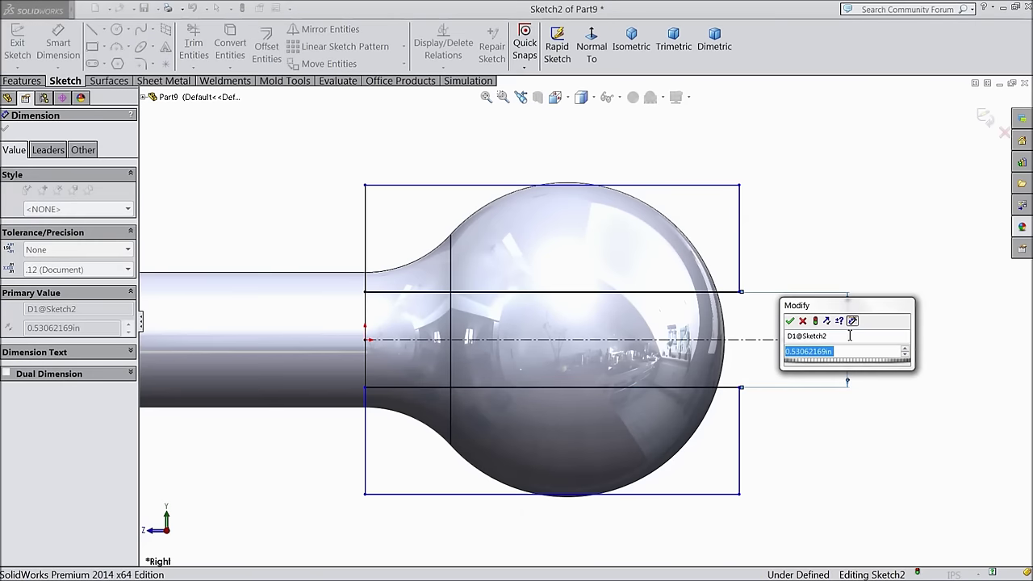
{"action": "type", "text": "0.59375"}
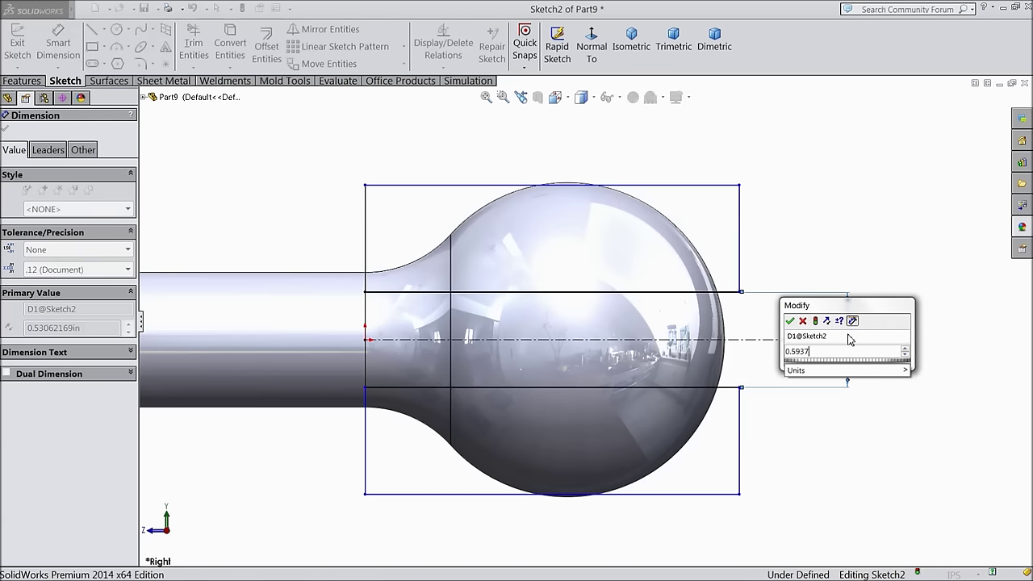
{"action": "left_click", "coordinate": [791, 320]}
{"action": "left_click", "coordinate": [5, 129]}
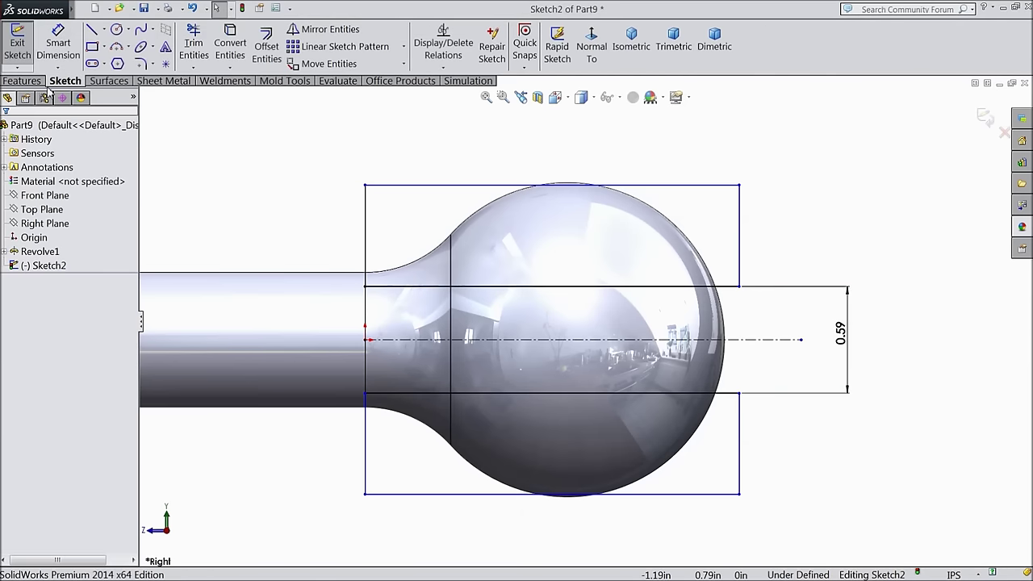
{"action": "left_click", "coordinate": [91, 30]}
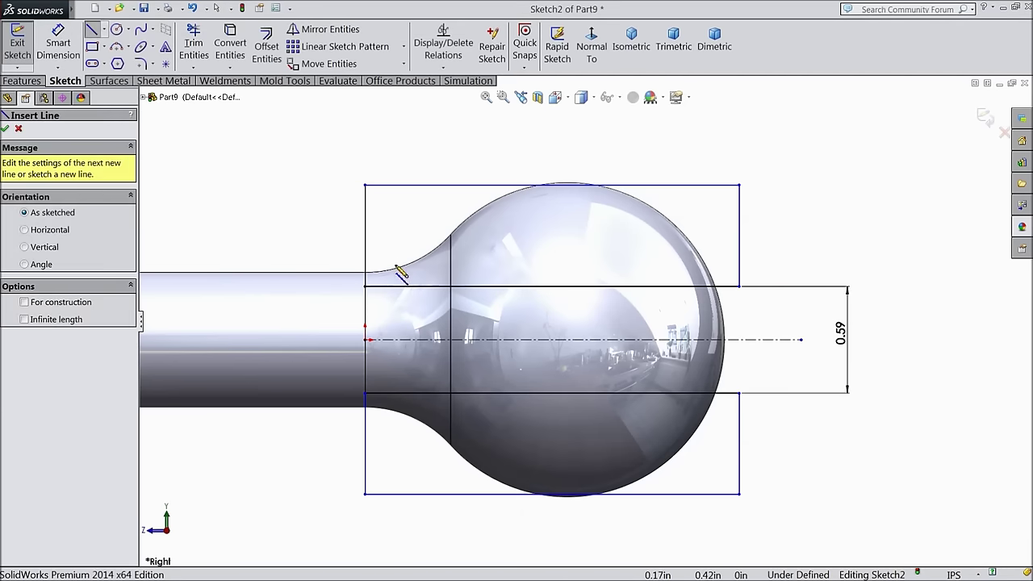
Finish the neck chamfer line and mirror it about the centerline to the lower side
{"action": "scroll", "coordinate": [396, 266], "scroll_direction": "down", "scroll_amount": 4}
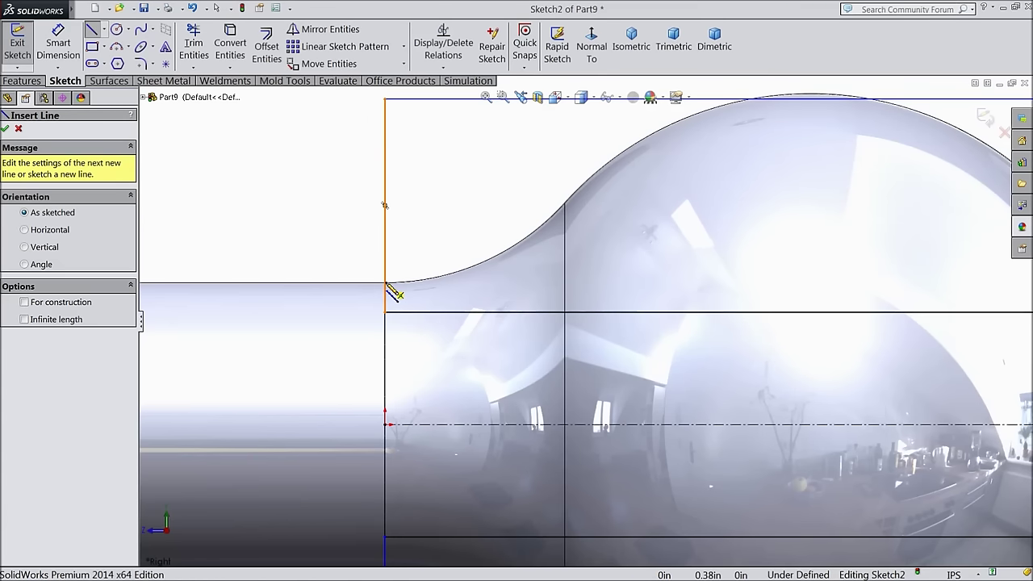
{"action": "left_click", "coordinate": [386, 283]}
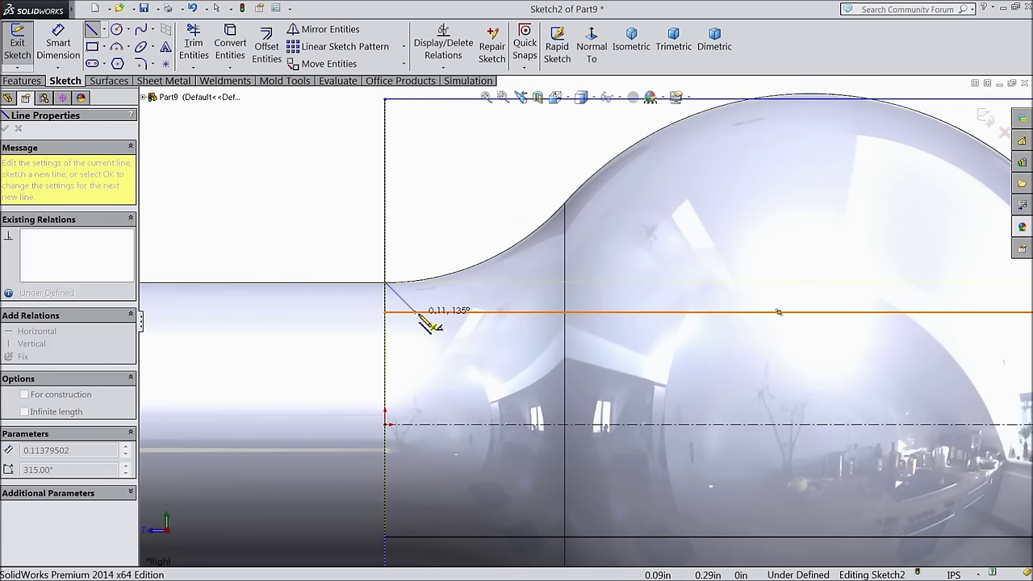
{"action": "right_click", "coordinate": [308, 123]}
{"action": "left_click", "coordinate": [310, 122]}
{"action": "left_click", "coordinate": [365, 32]}
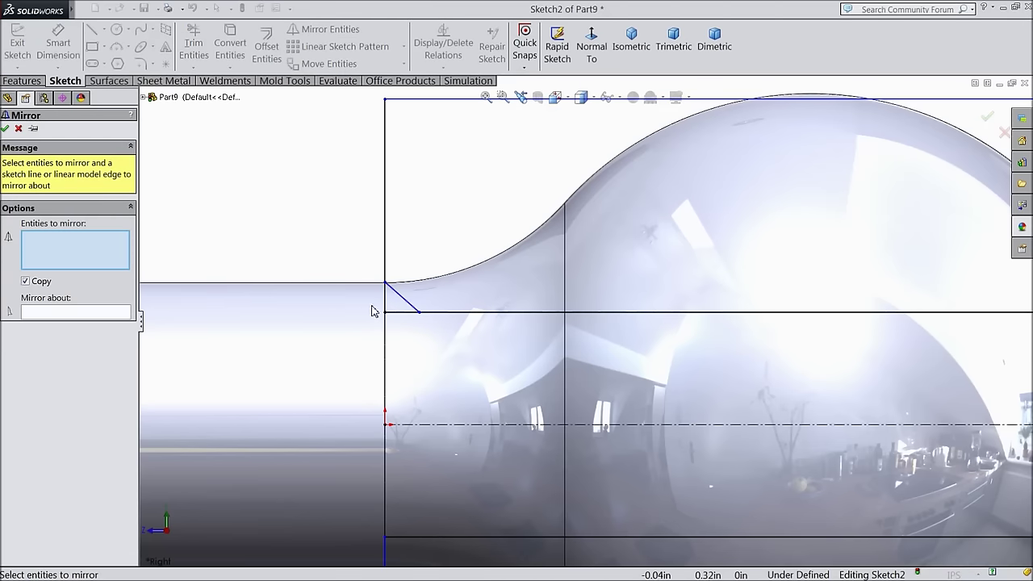
{"action": "left_click", "coordinate": [410, 309]}
{"action": "left_click", "coordinate": [122, 314]}
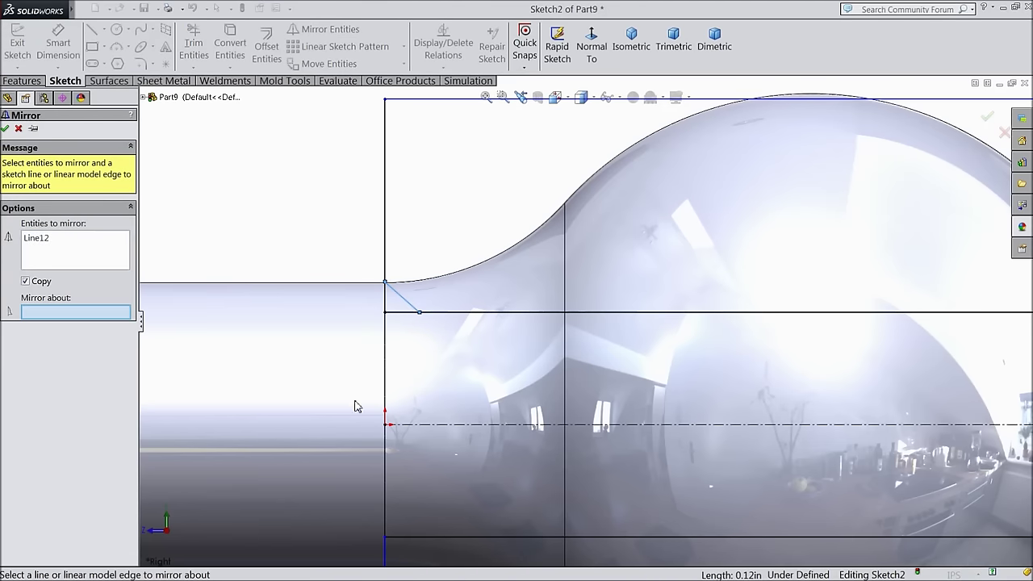
{"action": "left_click", "coordinate": [441, 424]}
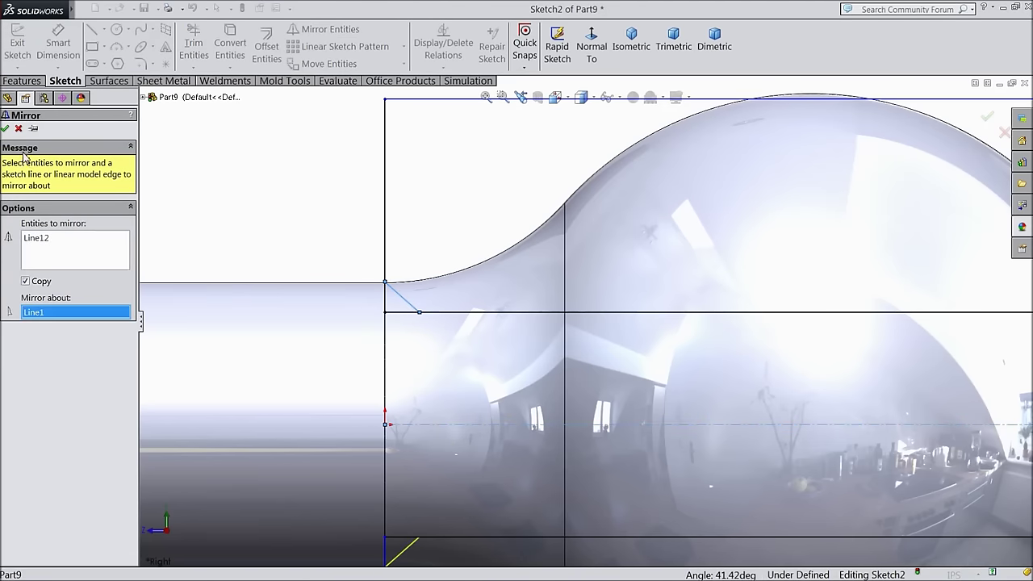
{"action": "left_click", "coordinate": [5, 129]}
{"action": "key", "text": "f"}
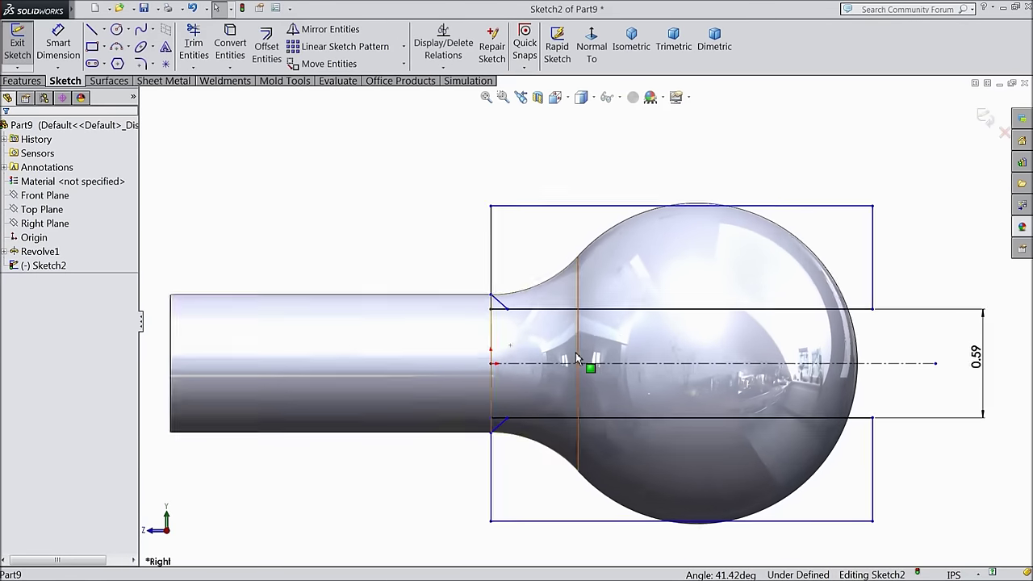
Trim away the short leftover segment beside the lower chamfer line
{"action": "left_click", "coordinate": [193, 47]}
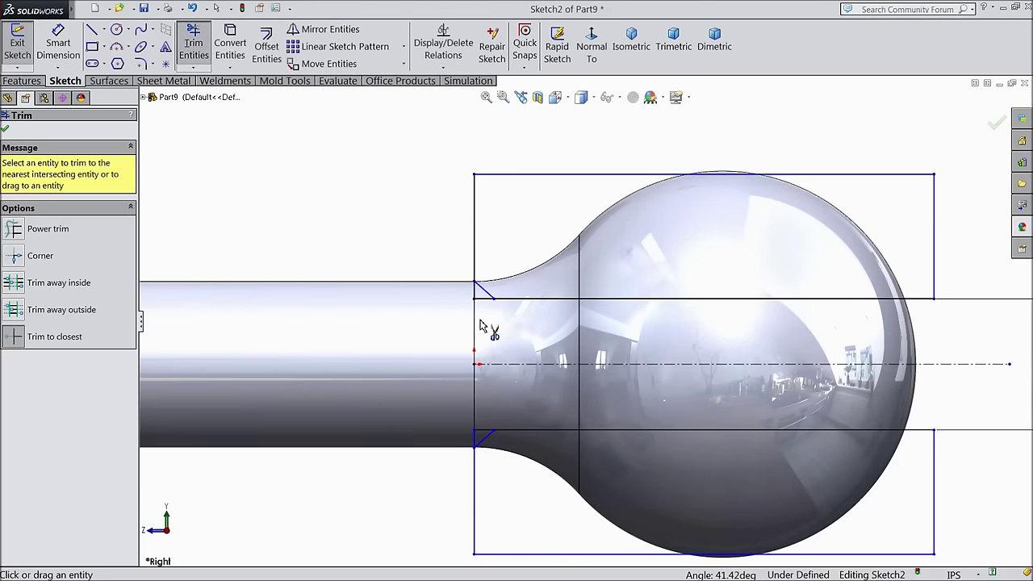
{"action": "scroll", "coordinate": [472, 319], "scroll_direction": "down", "scroll_amount": 3}
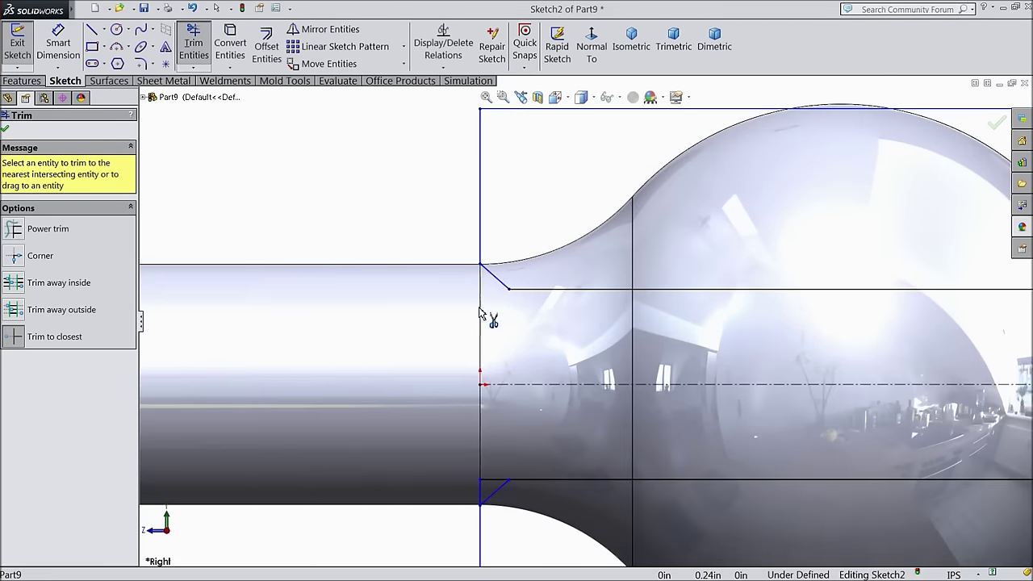
{"action": "scroll", "coordinate": [526, 422], "scroll_direction": "up", "scroll_amount": 2}
{"action": "scroll", "coordinate": [524, 435], "scroll_direction": "down", "scroll_amount": 3}
{"action": "left_click", "coordinate": [486, 378]}
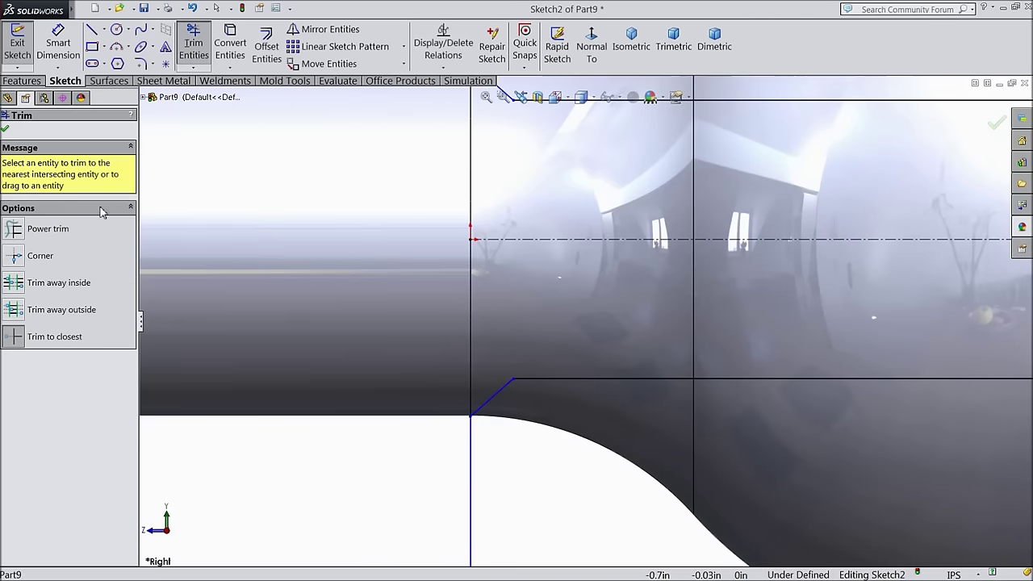
{"action": "left_click", "coordinate": [4, 132]}
{"action": "key", "text": "f"}
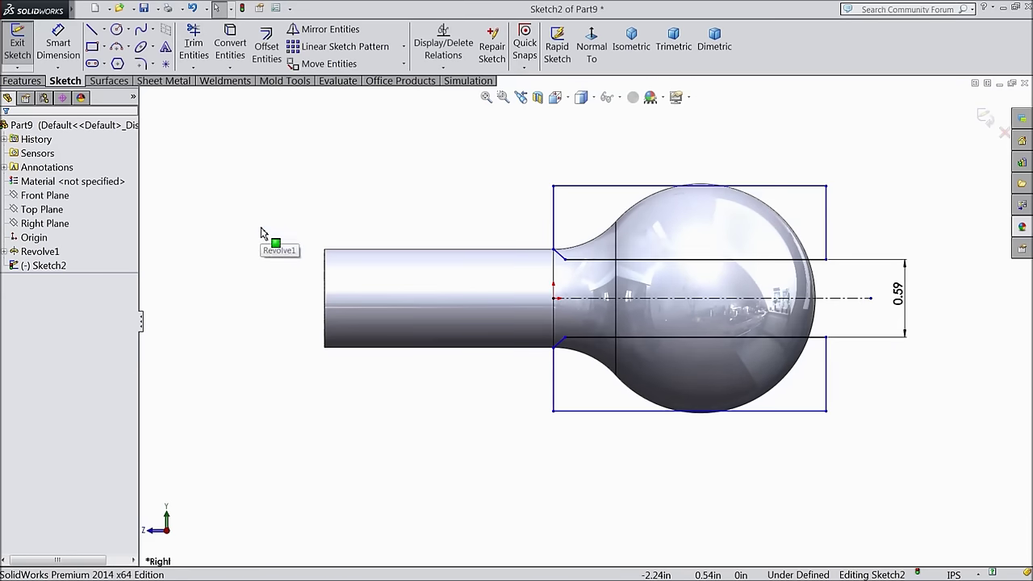
{"action": "left_click", "coordinate": [22, 81]}
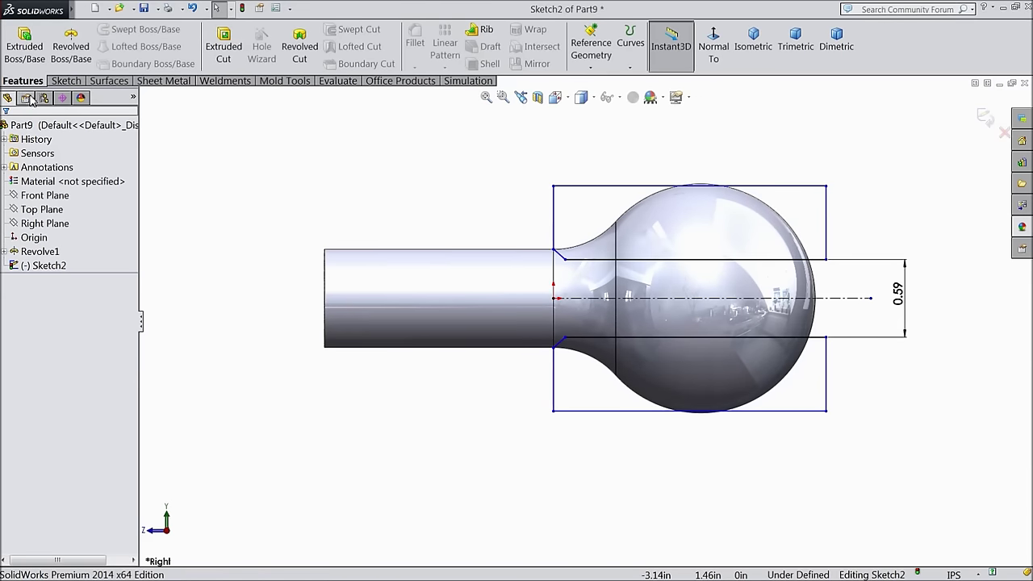
Raise the rectangle corner and cut it Mid Plane 2.50in deep to flatten the ball
{"action": "scroll", "coordinate": [744, 225], "scroll_direction": "down", "scroll_amount": 2}
{"action": "left_click_drag", "start_coordinate": [845, 197], "coordinate": [843, 176]}
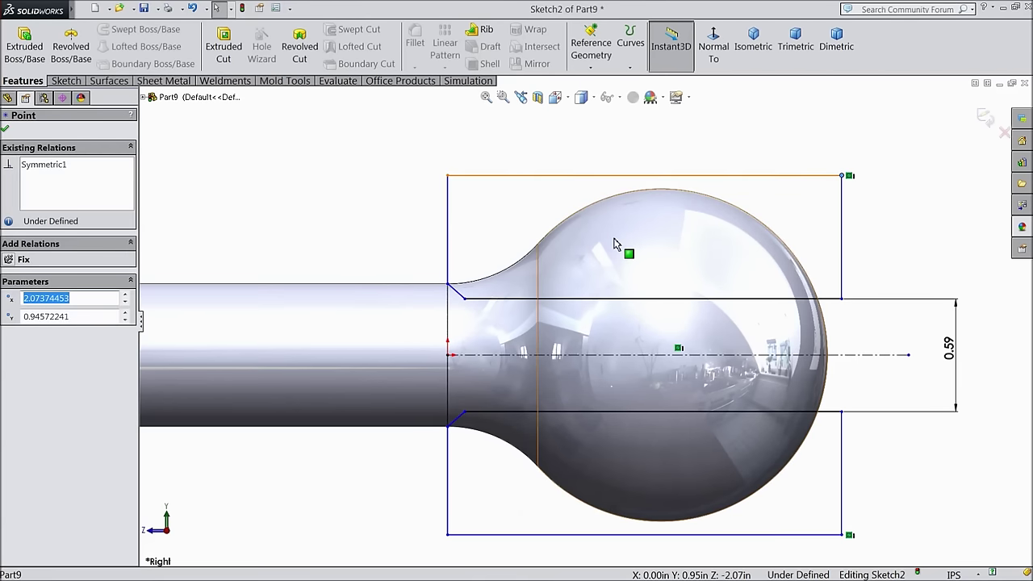
{"action": "left_click", "coordinate": [8, 130]}
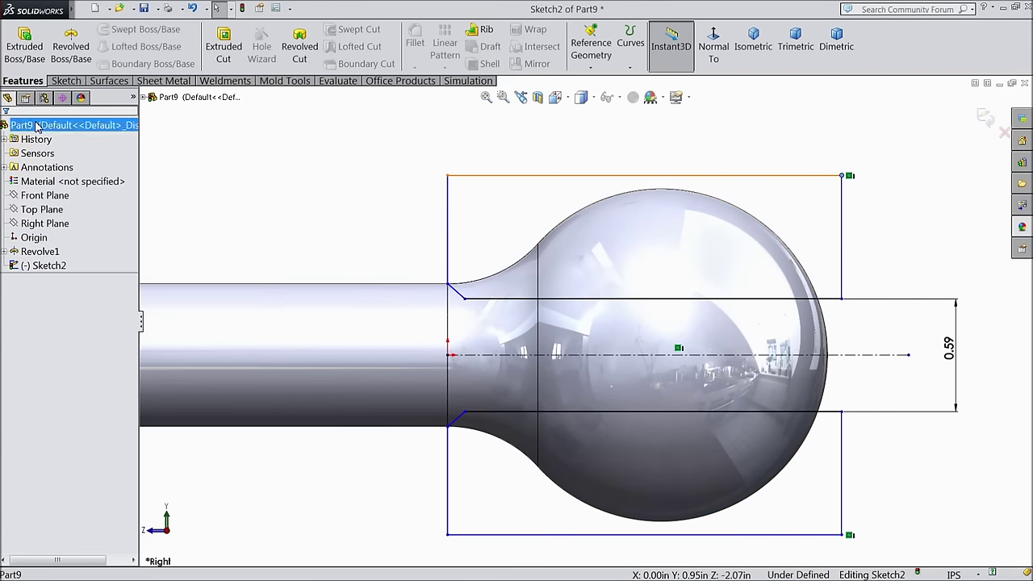
{"action": "left_click", "coordinate": [223, 46]}
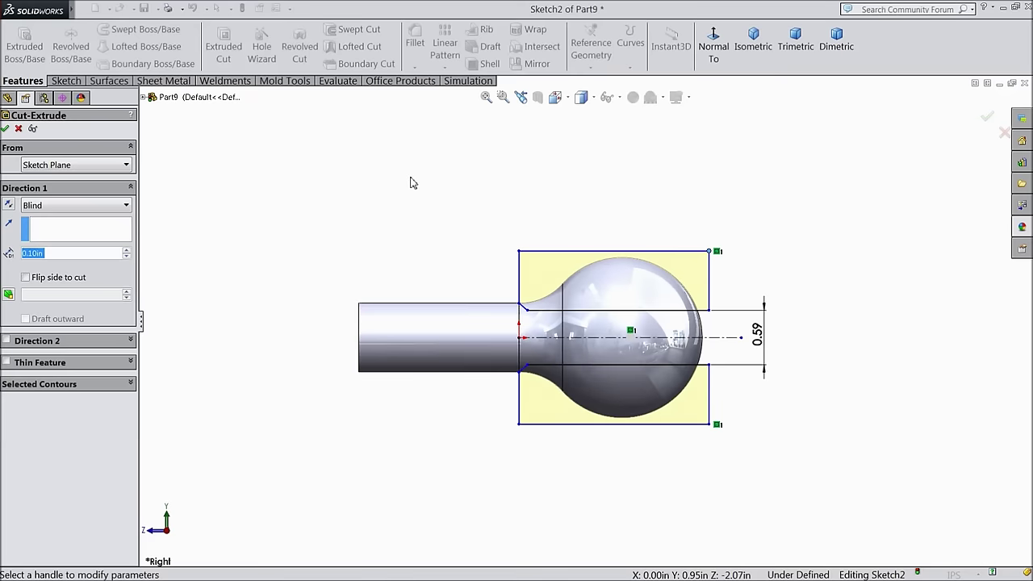
{"action": "left_click", "coordinate": [38, 206]}
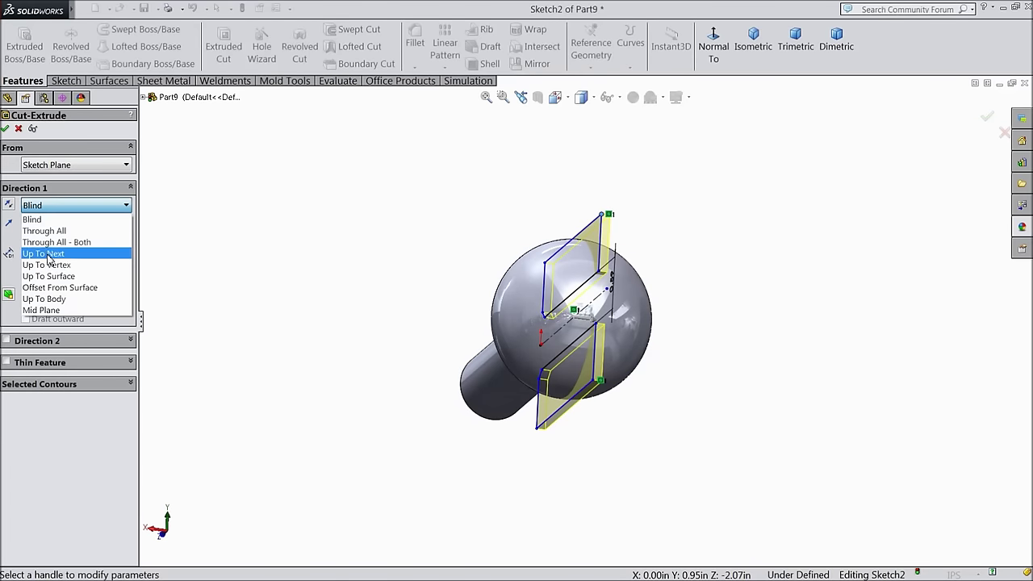
{"action": "left_click", "coordinate": [52, 318]}
{"action": "left_click_drag", "start_coordinate": [126, 251], "coordinate": [126, 253]}
{"action": "middle_click_drag", "start_coordinate": [330, 318], "coordinate": [369, 323]}
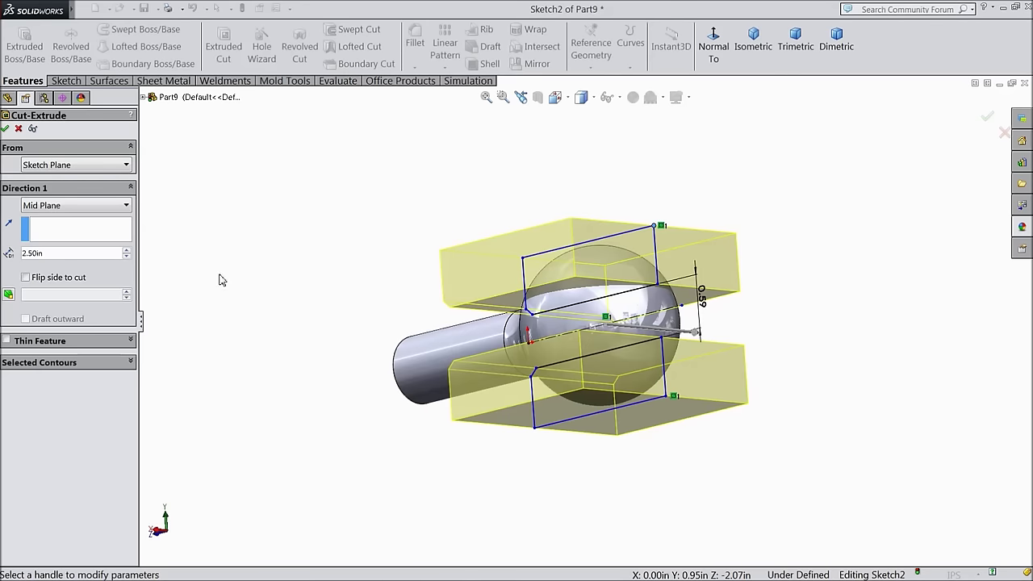
{"action": "left_click", "coordinate": [6, 130]}
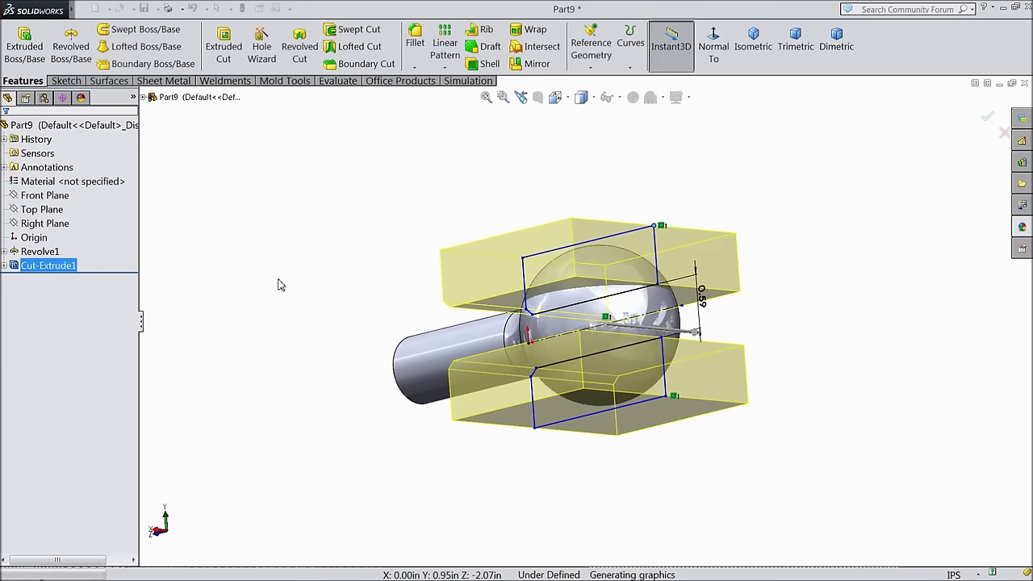
Start a new sketch on the Top Plane
{"action": "mouse_move", "coordinate": [339, 289]}
{"action": "middle_mouse_down"}
{"action": "mouse_move", "coordinate": [411, 399]}
{"action": "mouse_move", "coordinate": [411, 417]}
{"action": "mouse_move", "coordinate": [417, 196]}
{"action": "mouse_move", "coordinate": [419, 385]}
{"action": "mouse_move", "coordinate": [490, 417]}
{"action": "mouse_move", "coordinate": [445, 240]}
{"action": "mouse_move", "coordinate": [347, 276]}
{"action": "middle_mouse_up"}
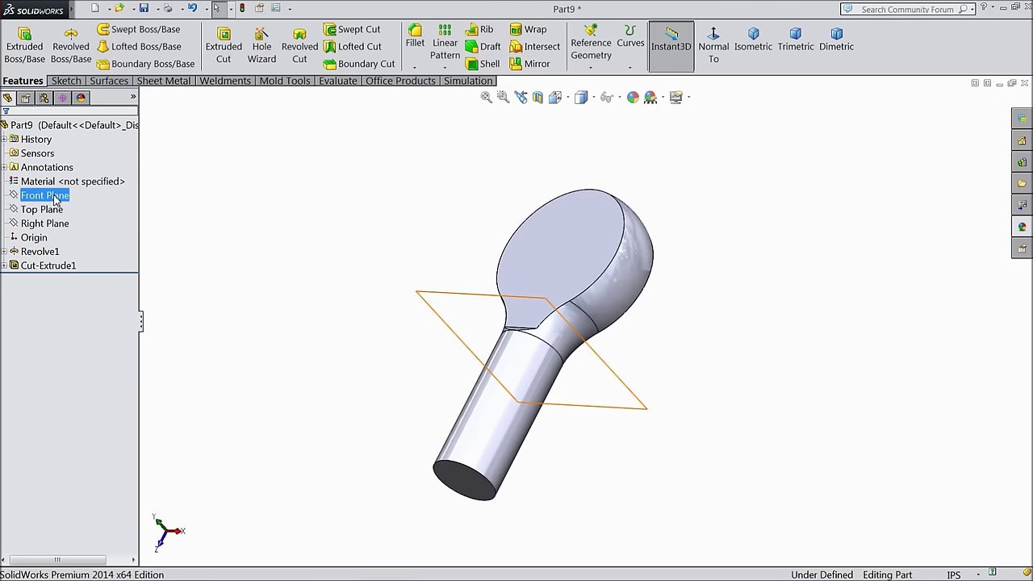
{"action": "left_click", "coordinate": [46, 224]}
{"action": "mouse_move", "coordinate": [215, 238]}
{"action": "middle_mouse_down"}
{"action": "mouse_move", "coordinate": [295, 263]}
{"action": "mouse_move", "coordinate": [238, 250]}
{"action": "middle_mouse_up"}
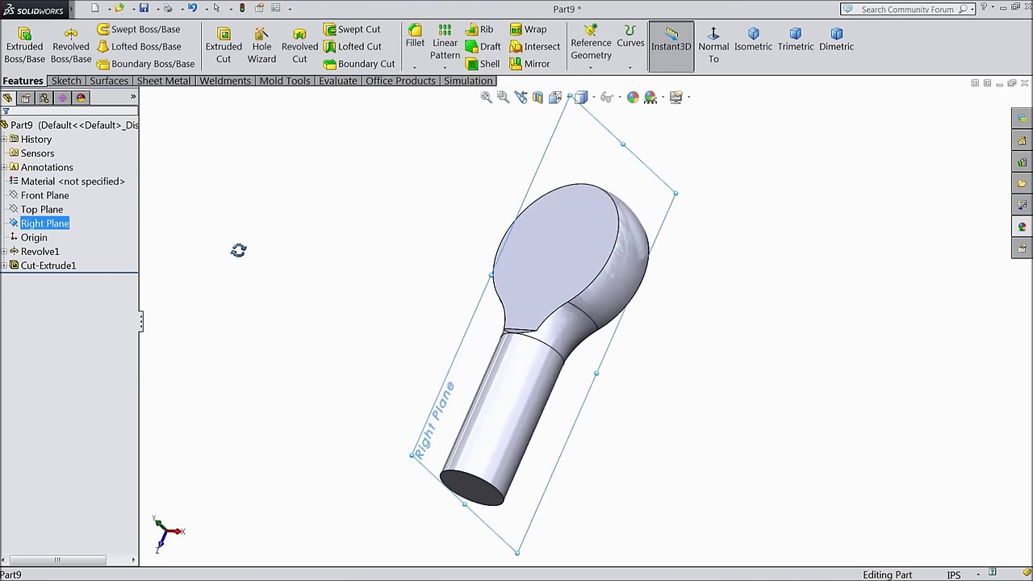
{"action": "left_click", "coordinate": [30, 199], "text": "ctrl"}
{"action": "left_click", "coordinate": [35, 210]}
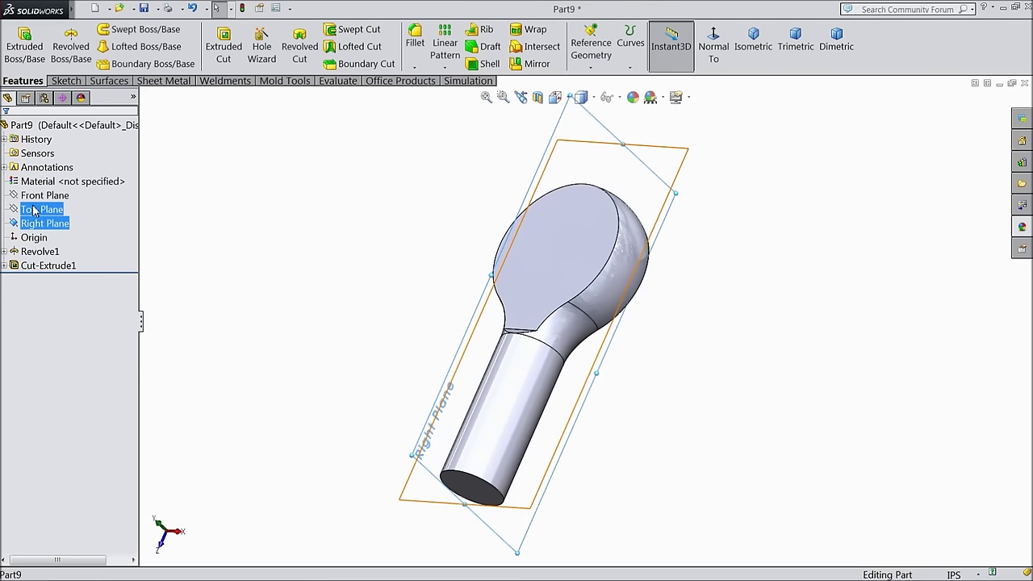
{"action": "middle_click_drag", "start_coordinate": [240, 234], "coordinate": [299, 256]}
{"action": "left_click", "coordinate": [38, 228], "text": "ctrl"}
{"action": "left_click", "coordinate": [37, 228], "text": "ctrl"}
{"action": "left_click", "coordinate": [68, 81]}
{"action": "left_click", "coordinate": [20, 48]}
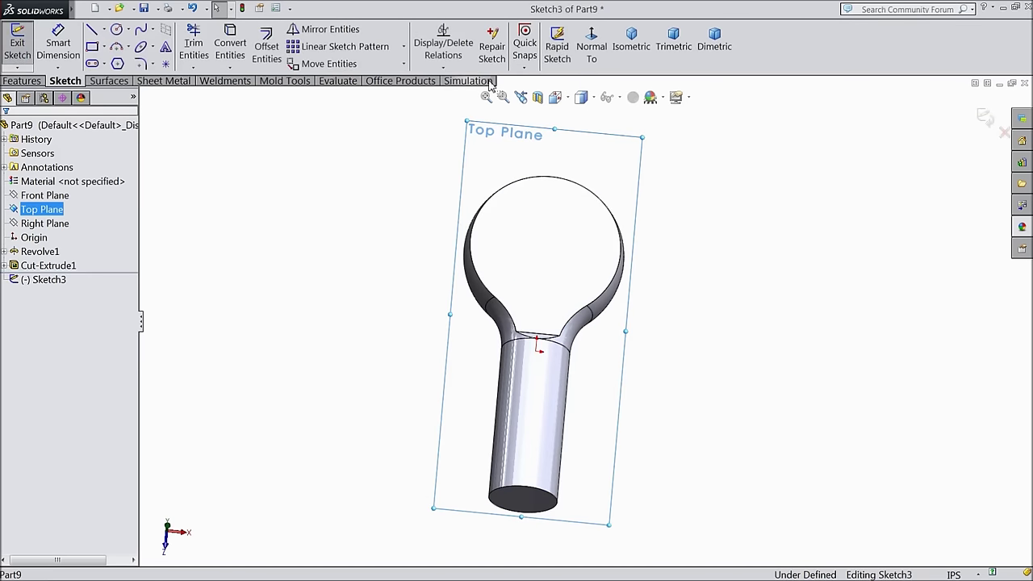
Draw a circle centred on the ball and dimension its diameter to 1.3125in
{"action": "left_click", "coordinate": [118, 31]}
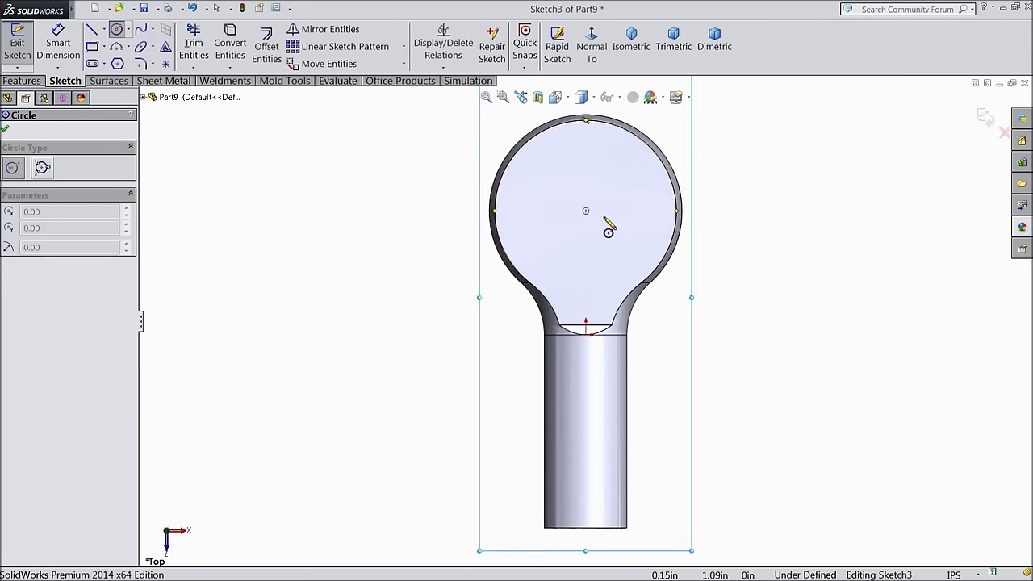
{"action": "left_click", "coordinate": [587, 212]}
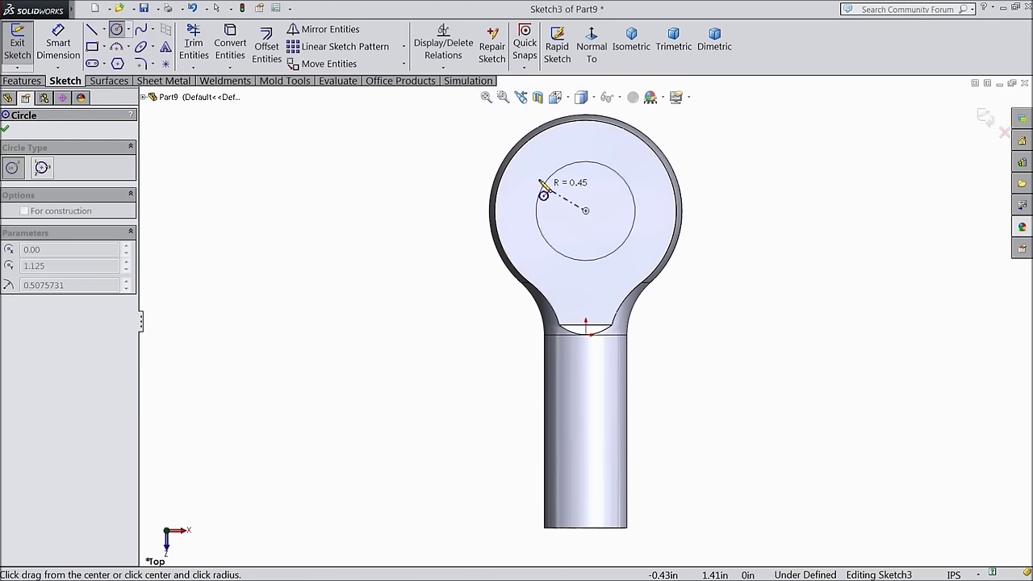
{"action": "left_click", "coordinate": [640, 193]}
{"action": "scroll", "coordinate": [619, 200], "scroll_direction": "up", "scroll_amount": 3}
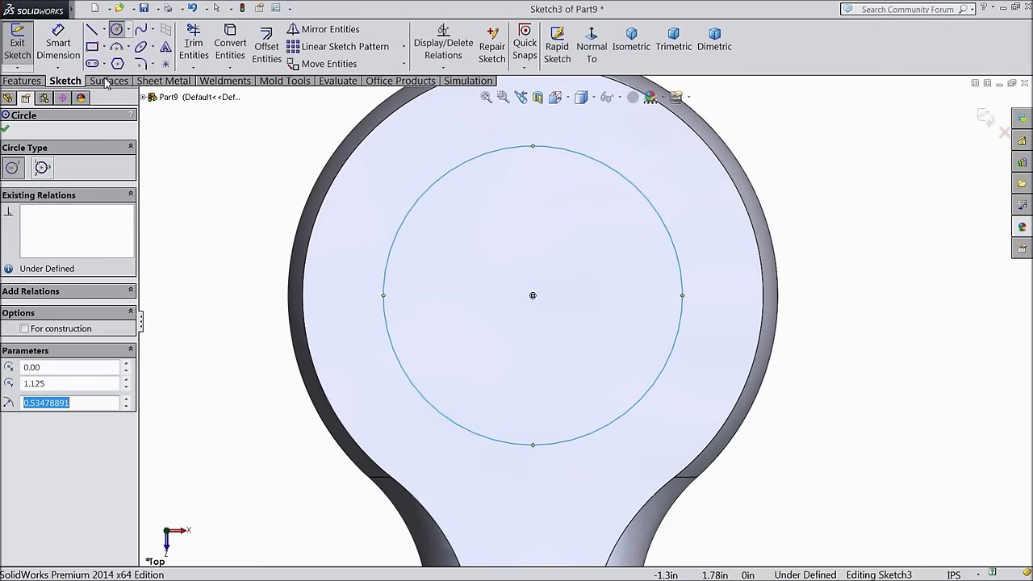
{"action": "left_click", "coordinate": [58, 47]}
{"action": "left_click", "coordinate": [388, 272]}
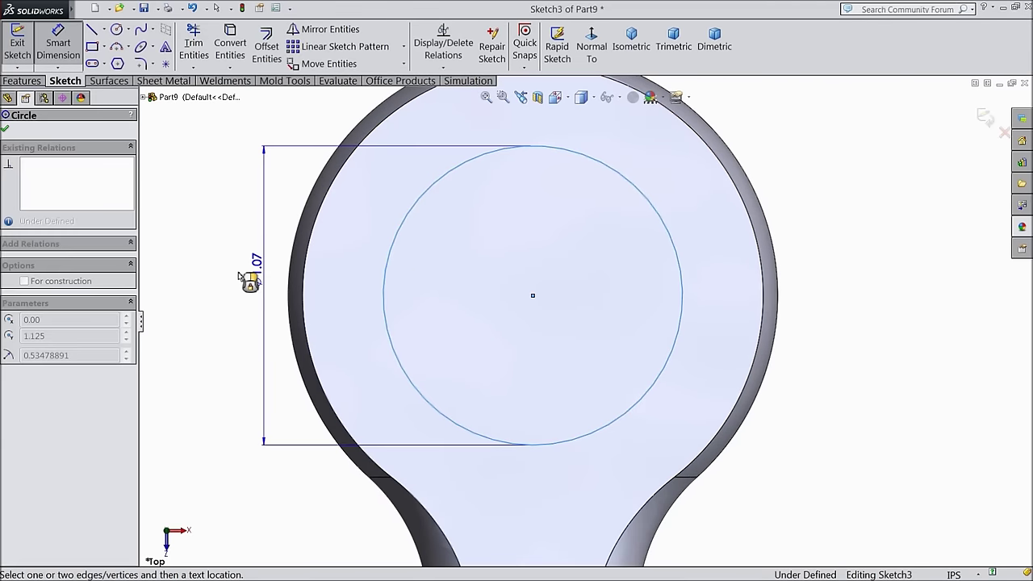
{"action": "left_click", "coordinate": [239, 276]}
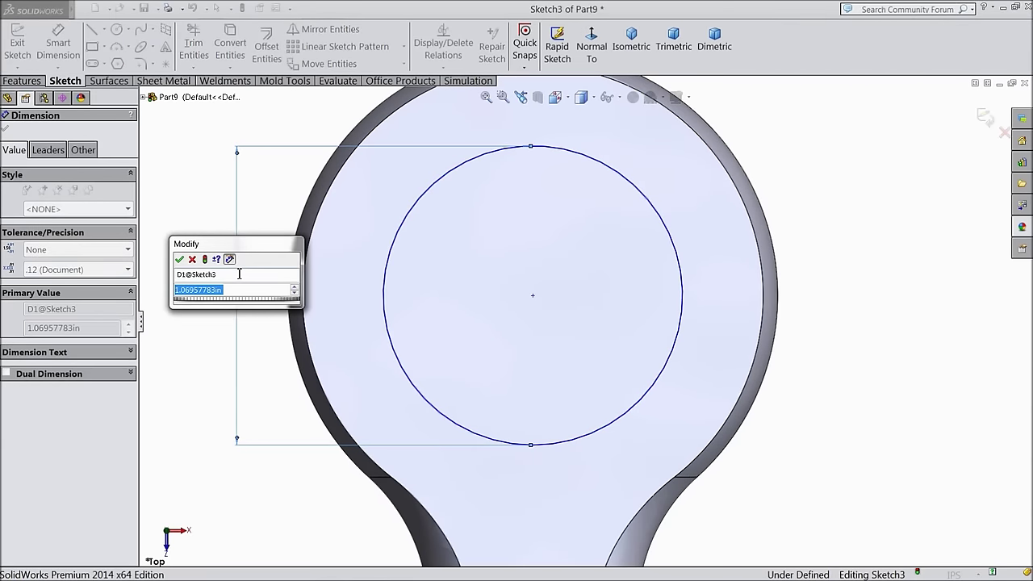
{"action": "type", "text": "1.3125"}
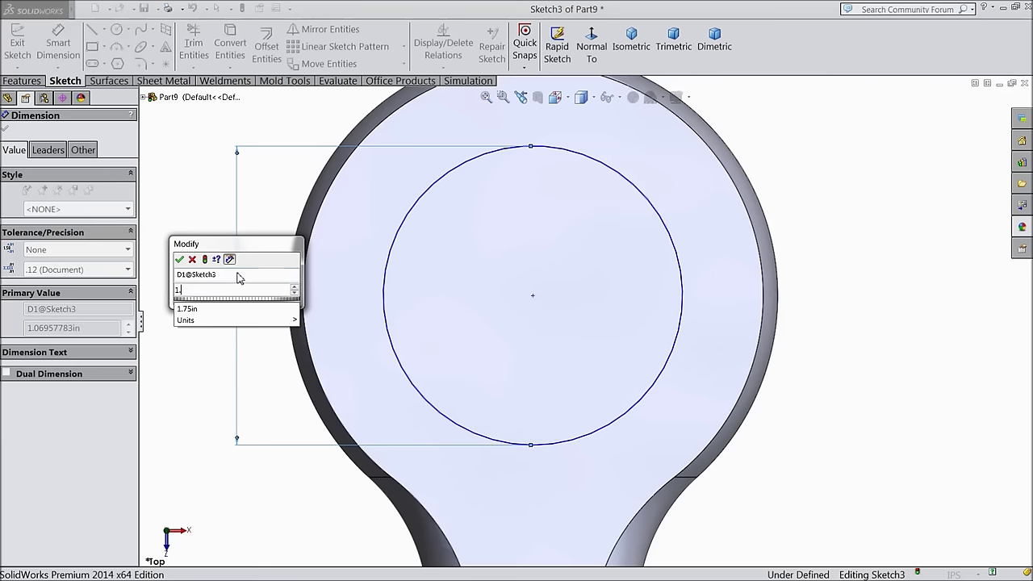
{"action": "left_click", "coordinate": [180, 260]}
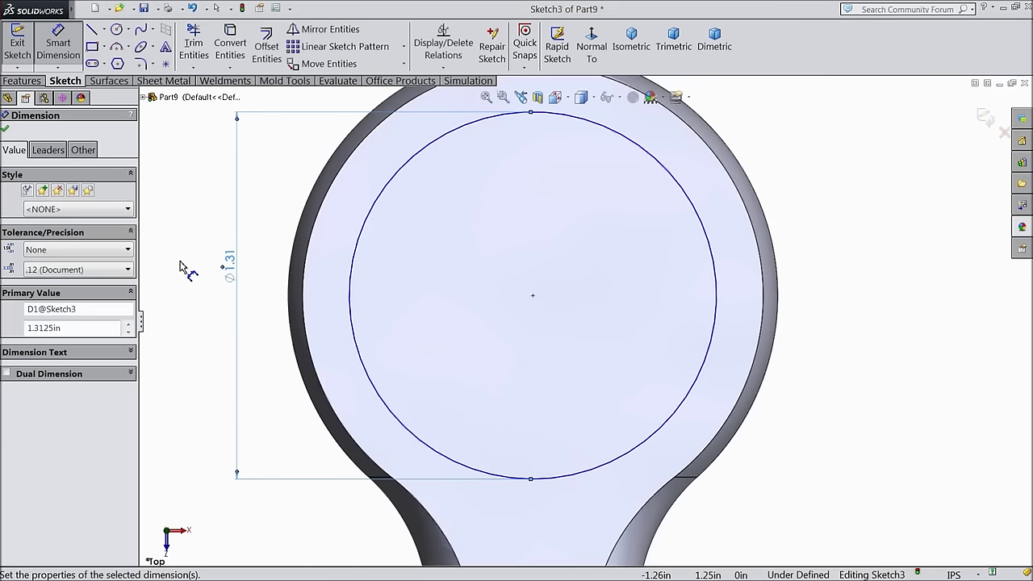
{"action": "left_click", "coordinate": [6, 131]}
Cut the circle Mid Plane through the flattened ball to form the ring
{"action": "left_click", "coordinate": [21, 80]}
{"action": "left_click", "coordinate": [224, 49]}
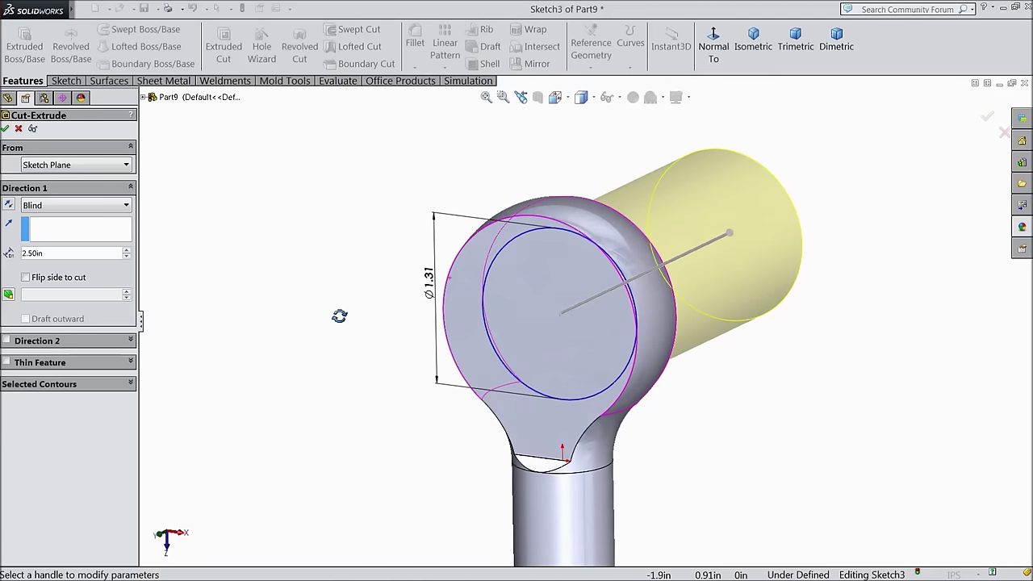
{"action": "left_click", "coordinate": [80, 206]}
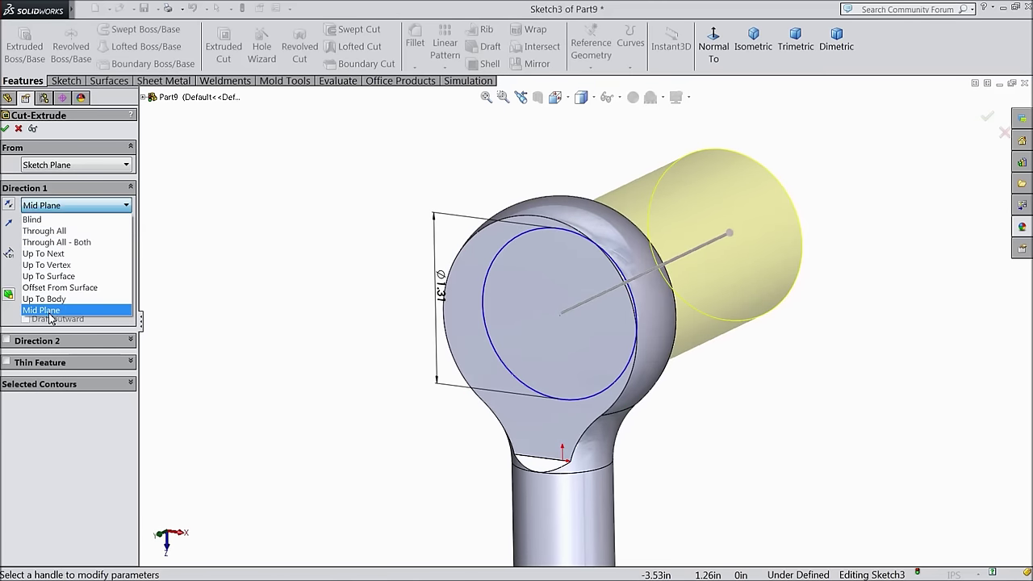
{"action": "left_click", "coordinate": [49, 310]}
{"action": "left_click", "coordinate": [5, 128]}
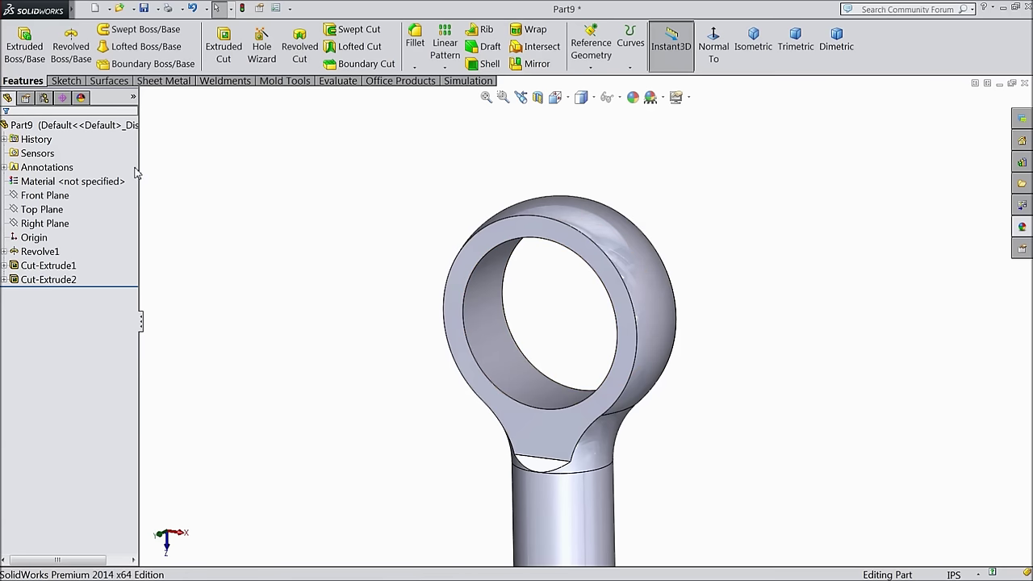
Start Sketch4 on the Top Plane, convert the ring's inner edge, and view it Normal To
{"action": "left_click", "coordinate": [38, 210]}
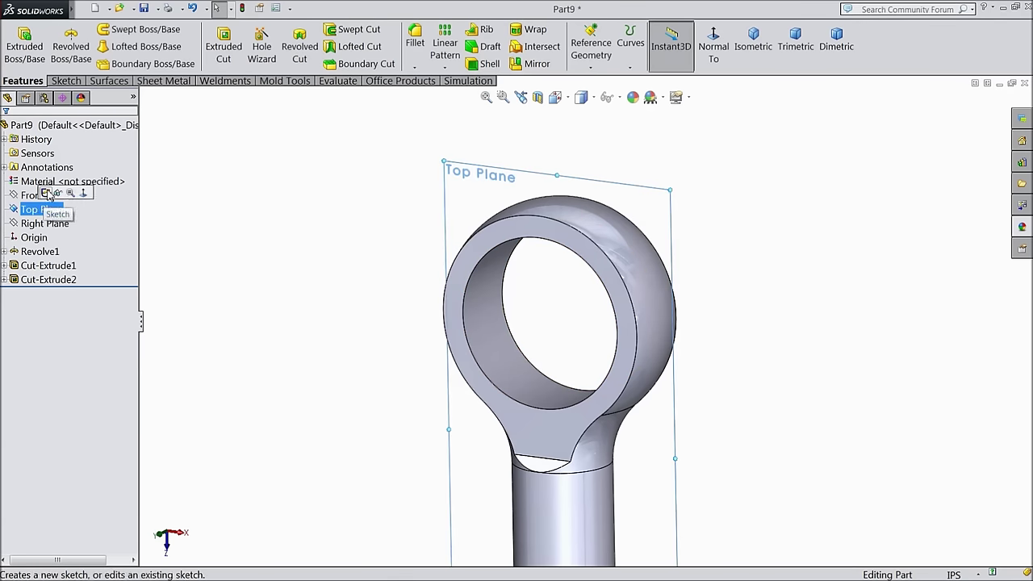
{"action": "left_click", "coordinate": [46, 194]}
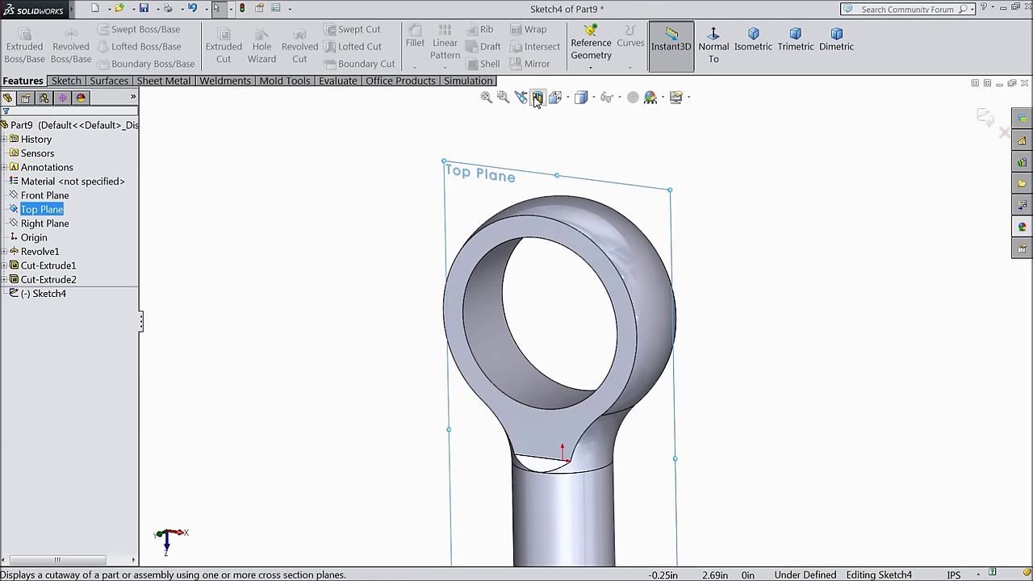
{"action": "left_click", "coordinate": [468, 338]}
{"action": "left_click", "coordinate": [64, 80]}
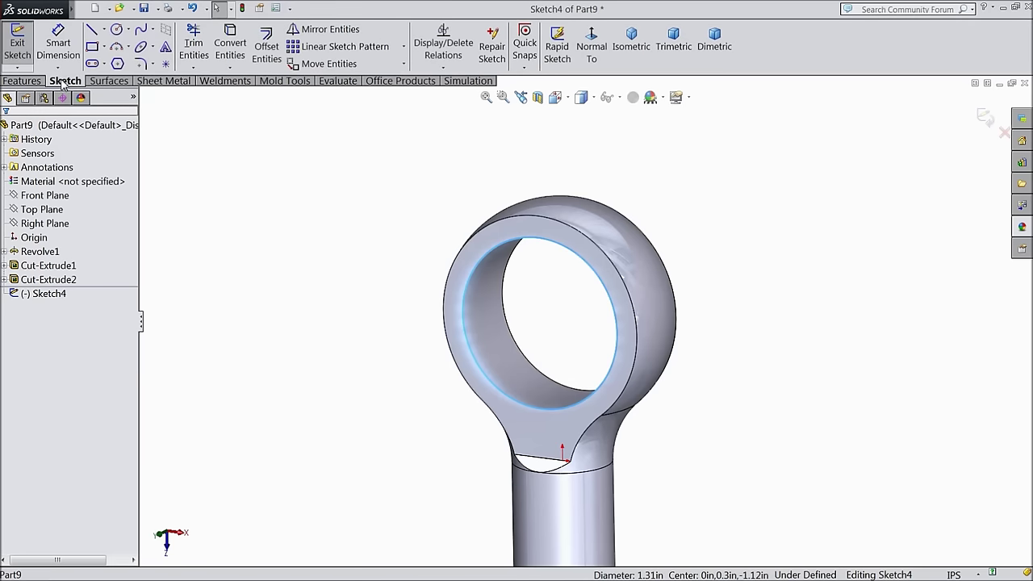
{"action": "left_click", "coordinate": [120, 30]}
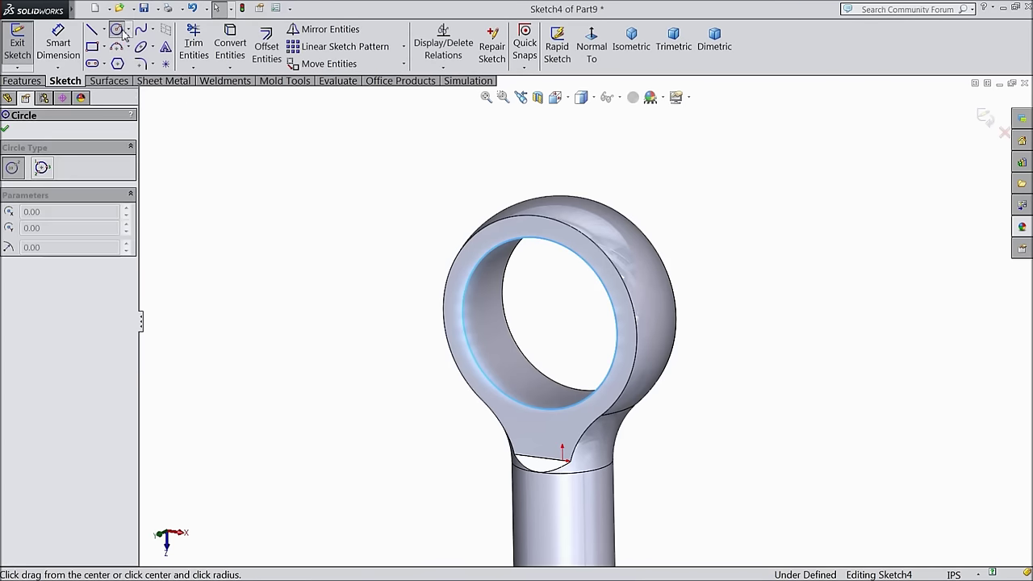
{"action": "left_click", "coordinate": [232, 55]}
{"action": "mouse_move", "coordinate": [364, 276]}
{"action": "middle_mouse_down"}
{"action": "mouse_move", "coordinate": [410, 216]}
{"action": "mouse_move", "coordinate": [401, 240]}
{"action": "middle_mouse_up"}
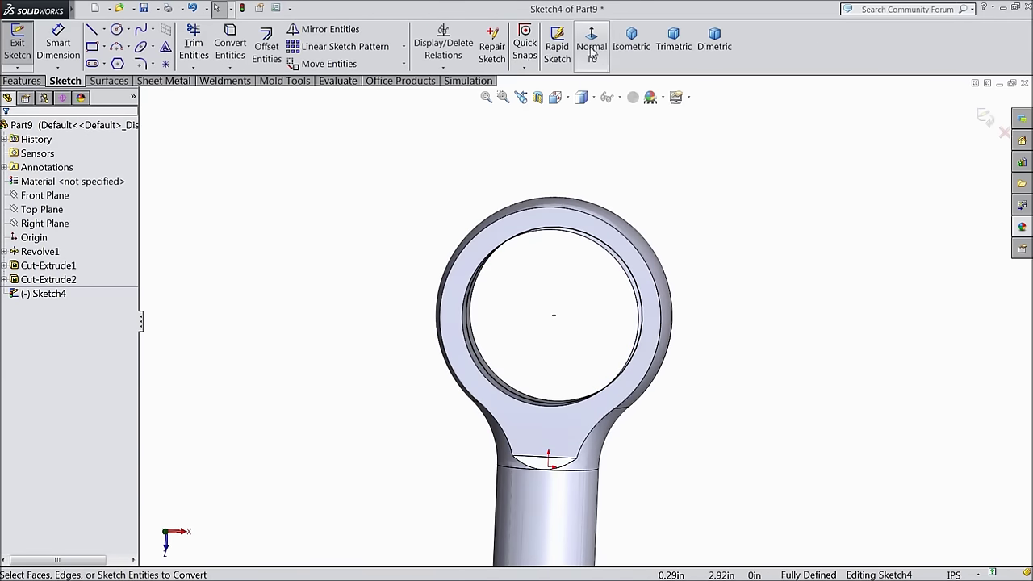
{"action": "left_click", "coordinate": [592, 48]}
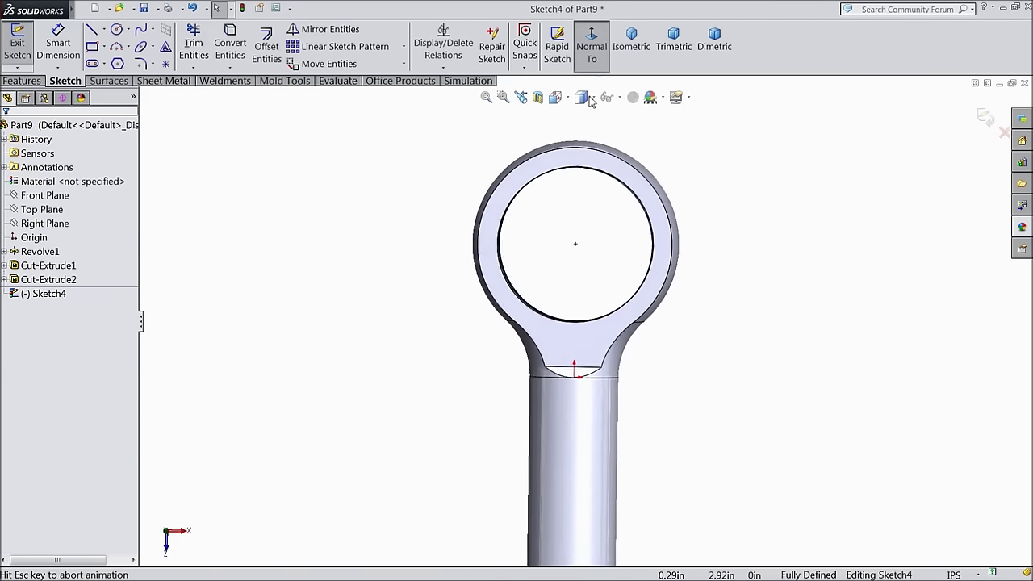
Draw a vertical line through the circle's centre from top to bottom, then trim
{"action": "left_click", "coordinate": [104, 30]}
{"action": "left_click", "coordinate": [128, 29]}
{"action": "left_click", "coordinate": [103, 30]}
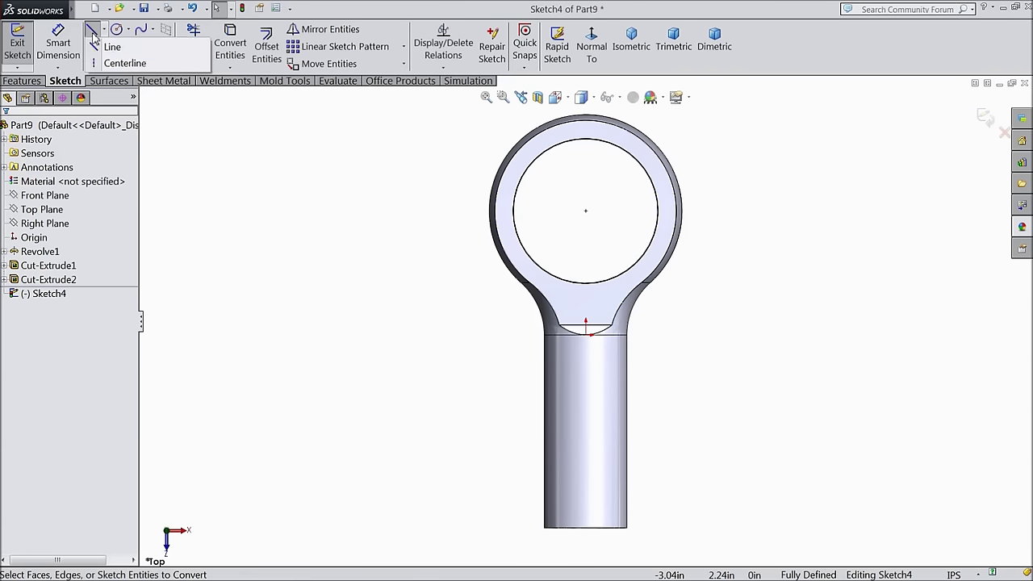
{"action": "left_click", "coordinate": [129, 46]}
{"action": "scroll", "coordinate": [605, 139], "scroll_direction": "down", "scroll_amount": 2}
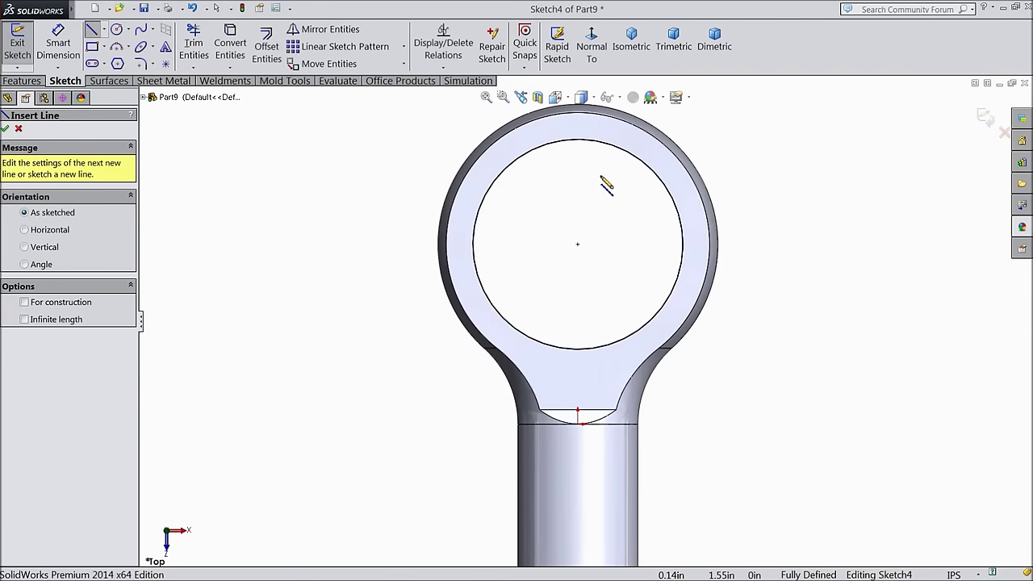
{"action": "left_click", "coordinate": [578, 140]}
{"action": "left_click", "coordinate": [578, 348]}
{"action": "right_click", "coordinate": [369, 86]}
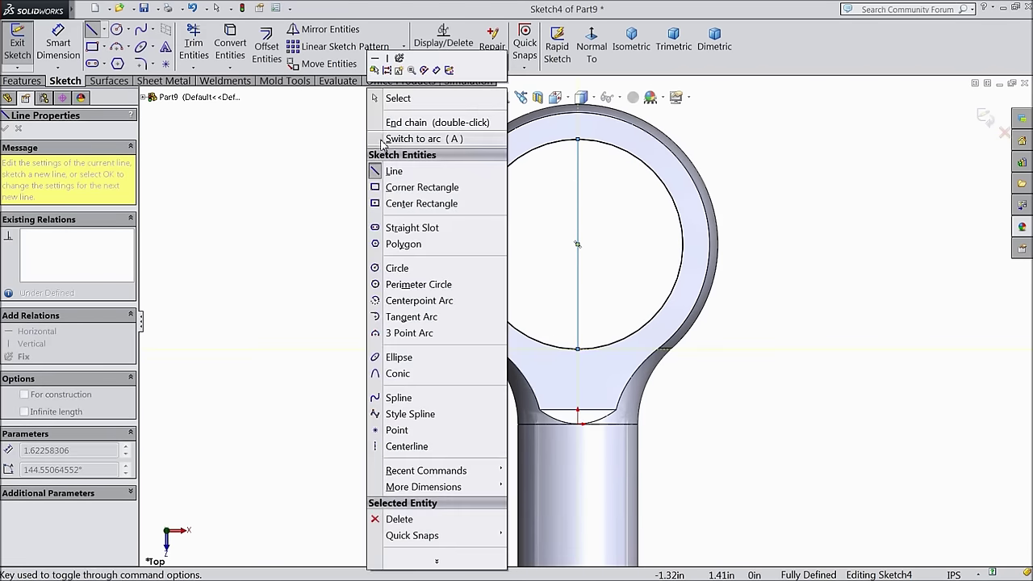
{"action": "left_click", "coordinate": [397, 100]}
{"action": "left_click", "coordinate": [195, 50]}
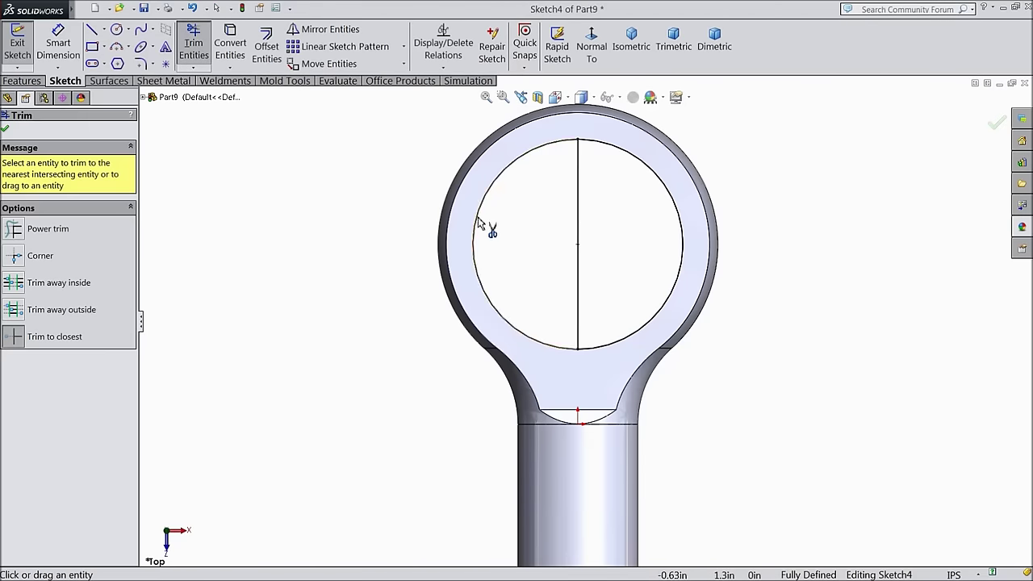
{"action": "left_click", "coordinate": [5, 129]}
{"action": "left_click", "coordinate": [23, 80]}
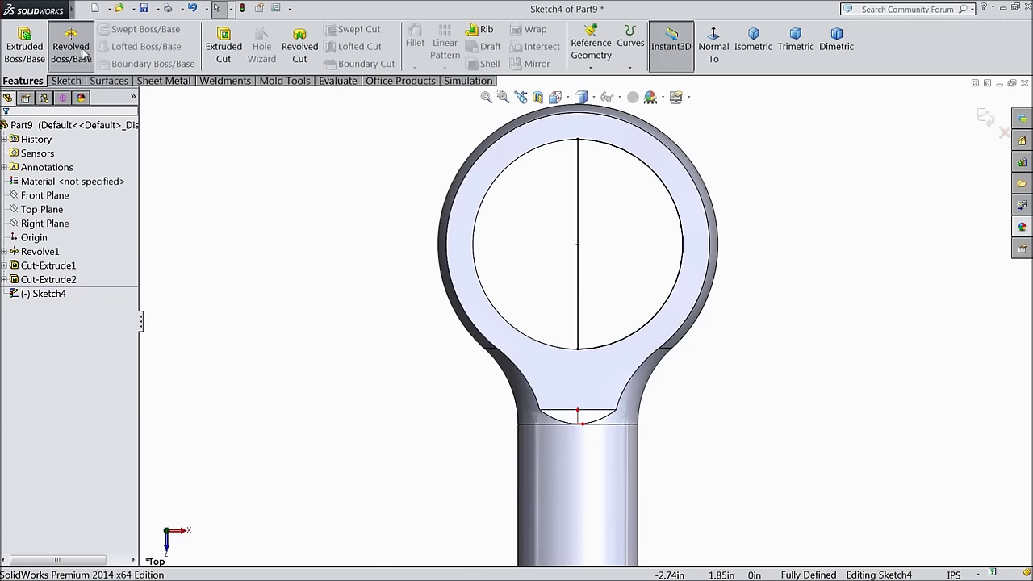
Revolve Sketch4 360° about the vertical line to create the inner ball
{"action": "left_click", "coordinate": [71, 49]}
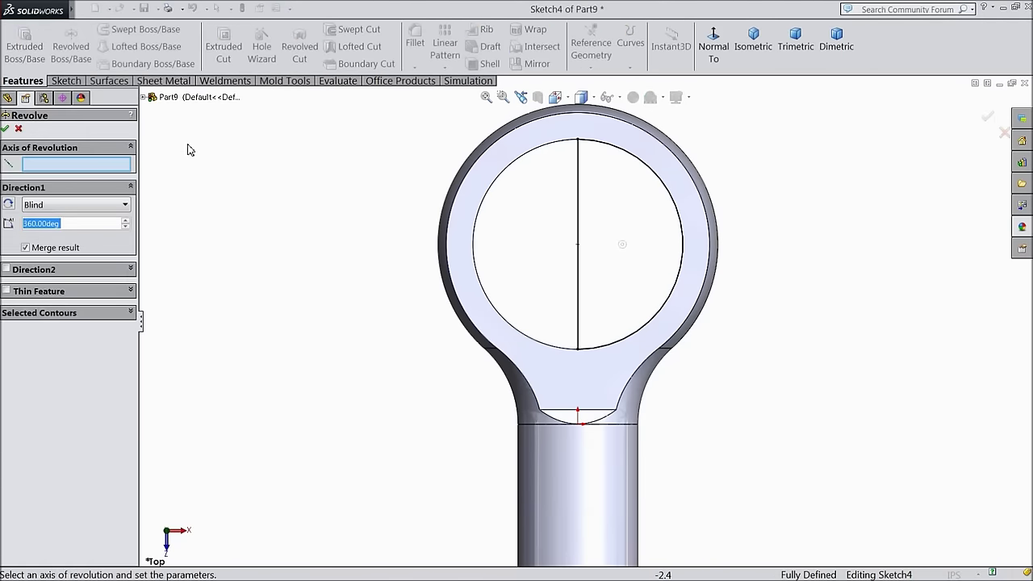
{"action": "left_click", "coordinate": [578, 244]}
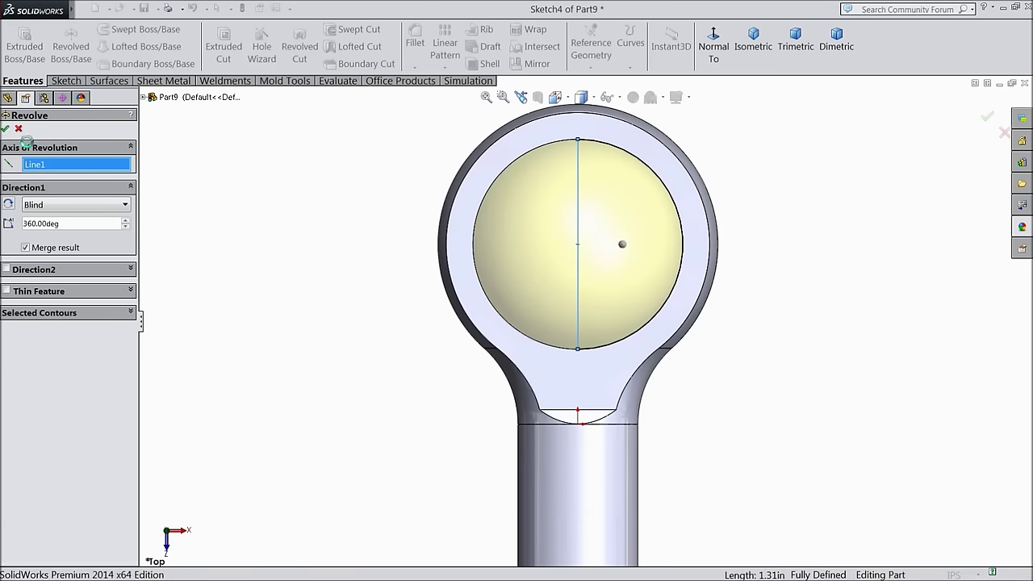
{"action": "left_click", "coordinate": [5, 129]}
Orbit the part and select the Front Plane in the feature tree
{"action": "middle_click_drag", "start_coordinate": [410, 252], "coordinate": [375, 218]}
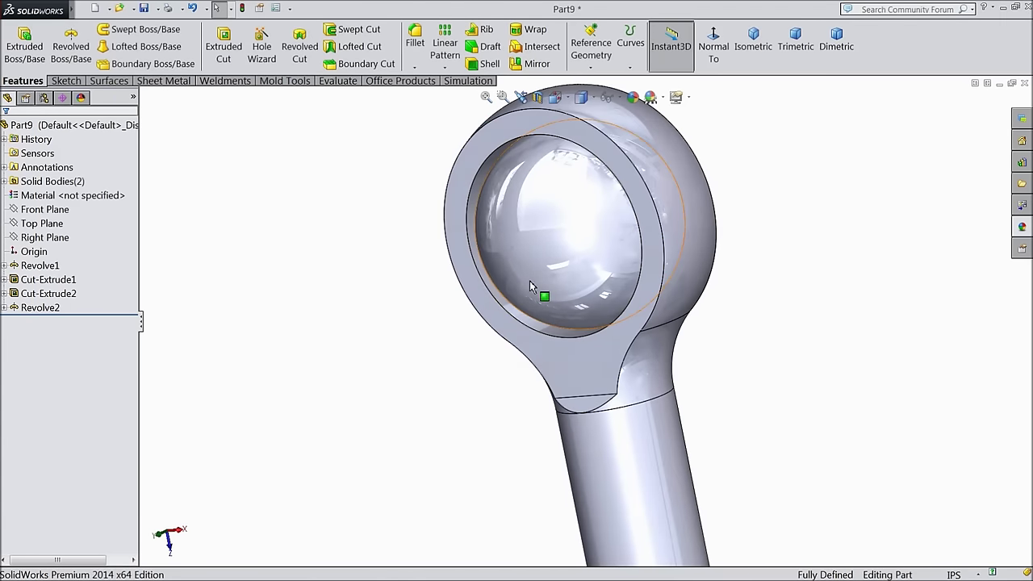
{"action": "scroll", "coordinate": [537, 303], "scroll_direction": "up", "scroll_amount": 5}
{"action": "left_click", "coordinate": [42, 223]}
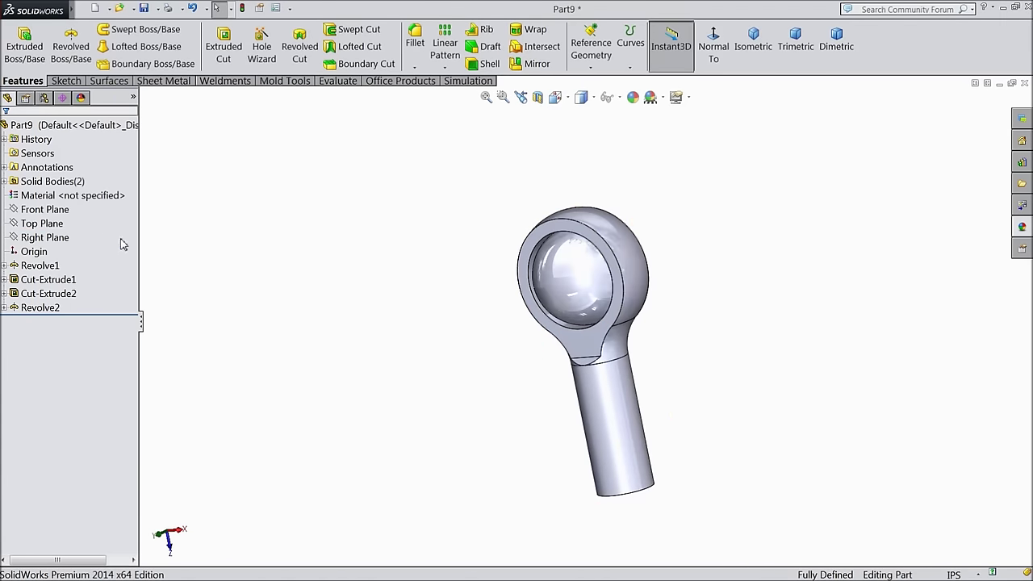
{"action": "scroll", "coordinate": [634, 285], "scroll_direction": "down", "scroll_amount": 3}
{"action": "left_click", "coordinate": [40, 238]}
{"action": "left_click", "coordinate": [42, 225]}
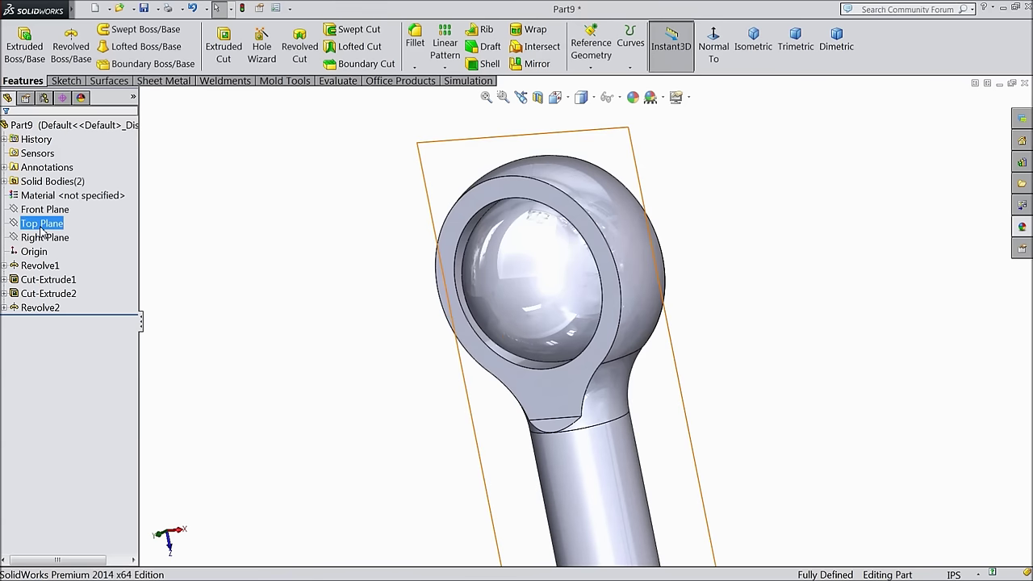
{"action": "left_click", "coordinate": [41, 213]}
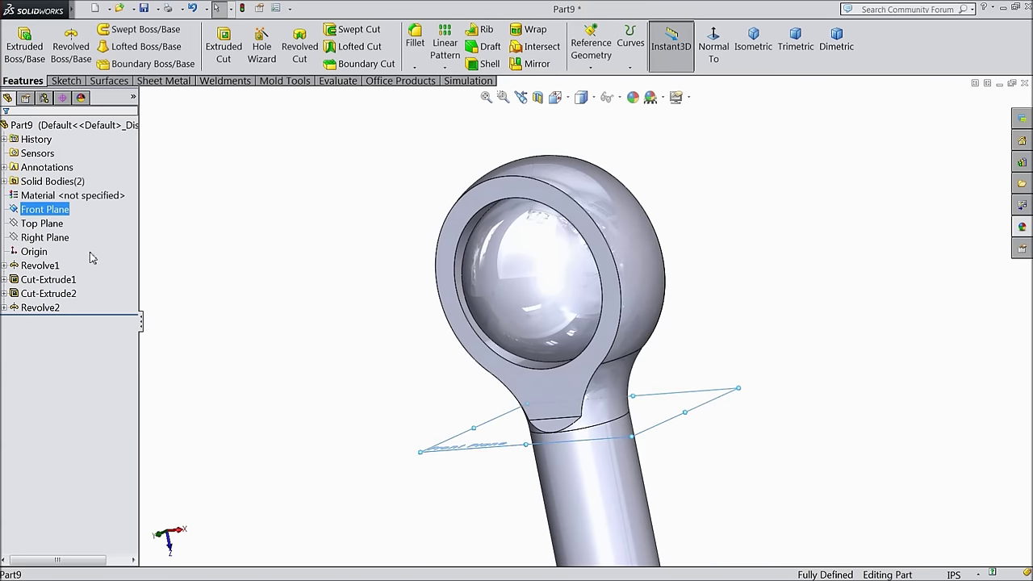
Start Sketch5 on the Front Plane and draw a horizontal centerline through the ball
{"action": "middle_click_drag", "start_coordinate": [387, 407], "coordinate": [338, 361]}
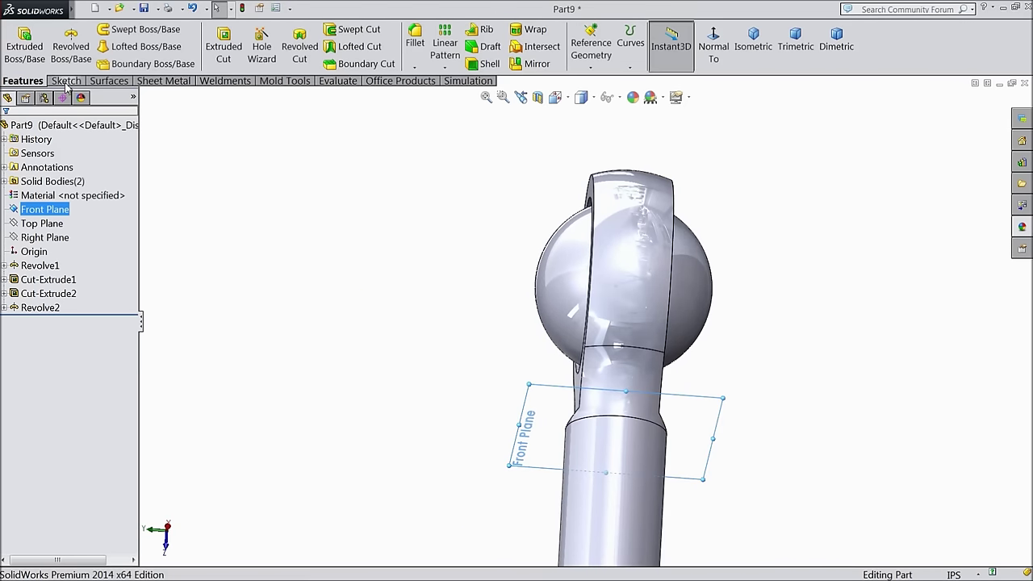
{"action": "left_click", "coordinate": [66, 81]}
{"action": "left_click", "coordinate": [16, 42]}
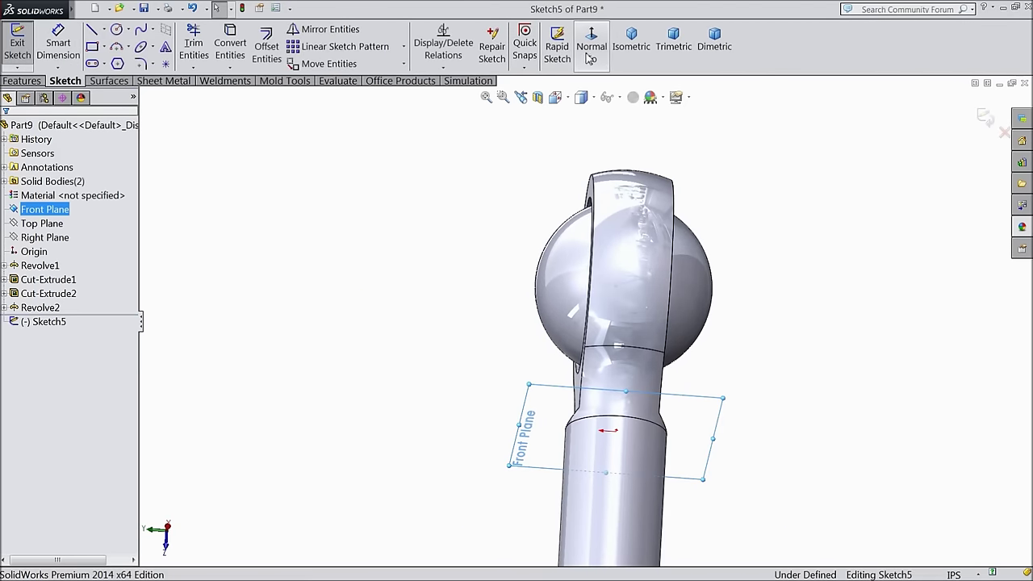
{"action": "left_click", "coordinate": [589, 55]}
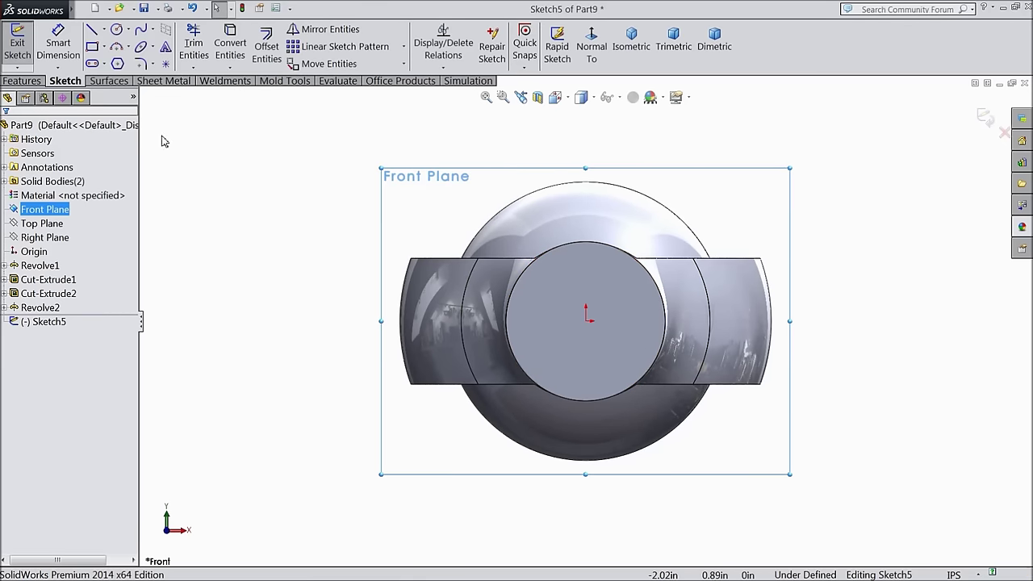
{"action": "left_click", "coordinate": [104, 29]}
{"action": "left_click", "coordinate": [121, 63]}
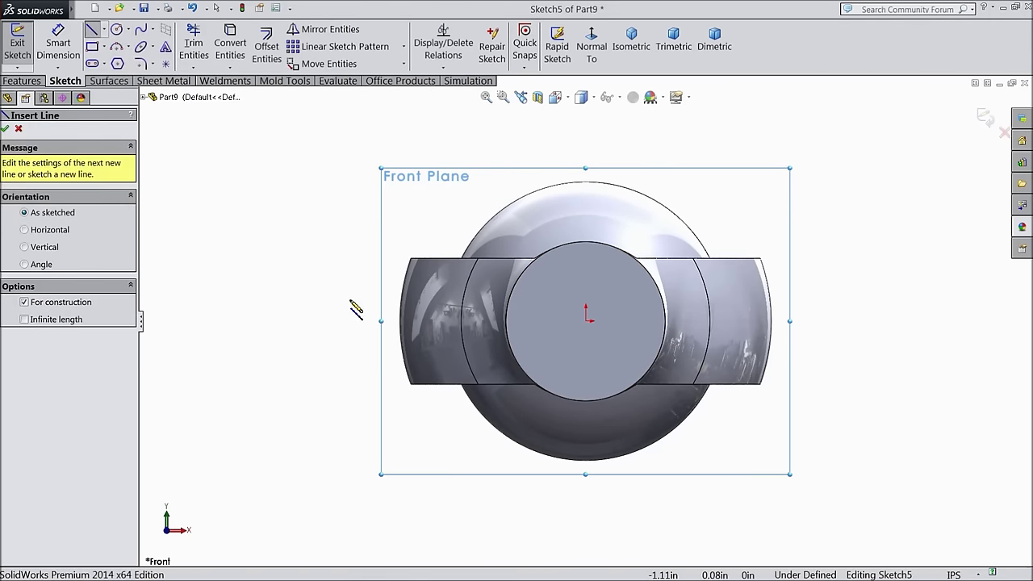
{"action": "left_click", "coordinate": [354, 321]}
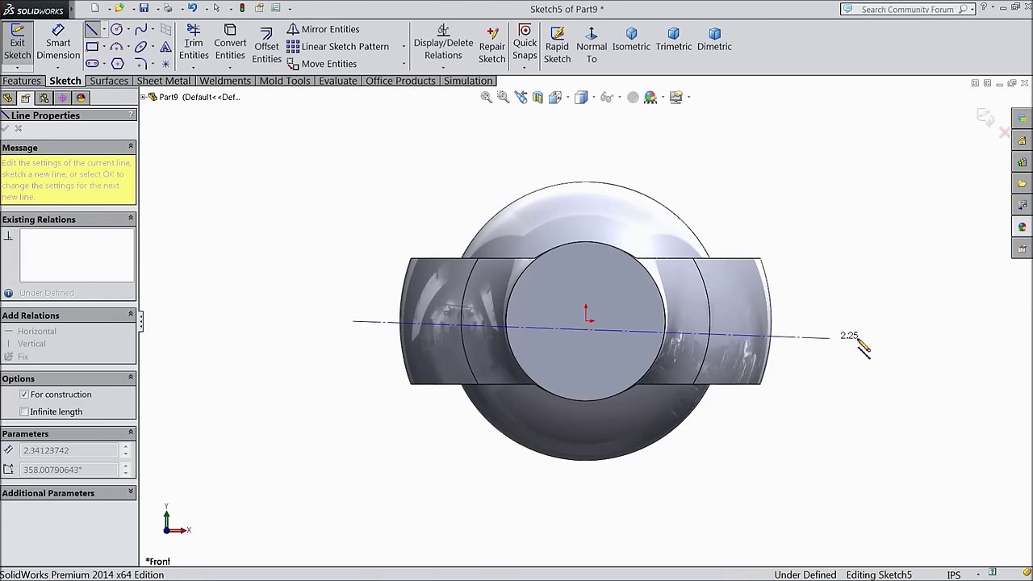
{"action": "left_click", "coordinate": [905, 321]}
{"action": "right_click", "coordinate": [894, 95]}
{"action": "left_click", "coordinate": [923, 106]}
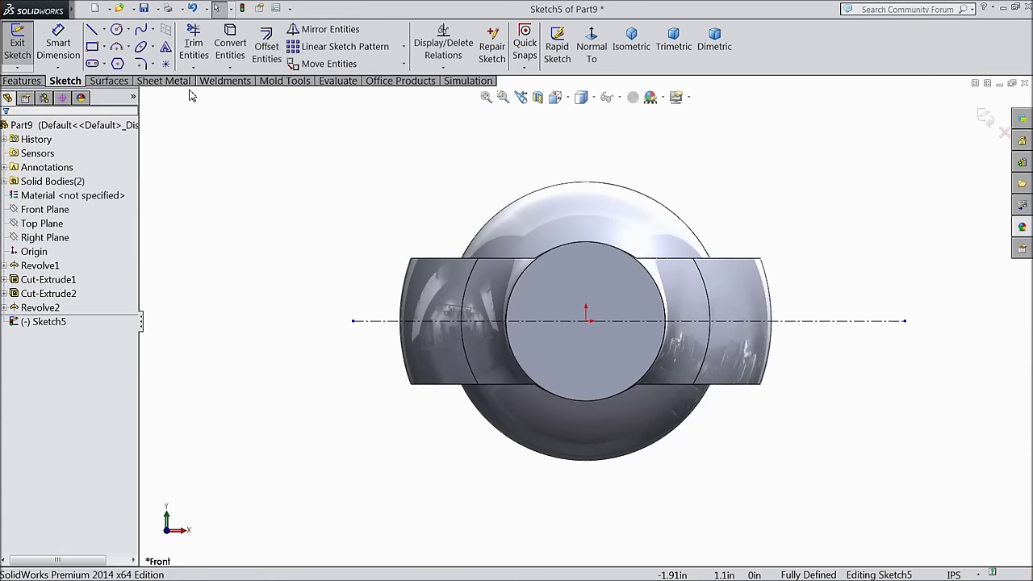
Draw a corner rectangle above the ball and select it for mirroring
{"action": "left_click", "coordinate": [92, 47]}
{"action": "left_click", "coordinate": [430, 161]}
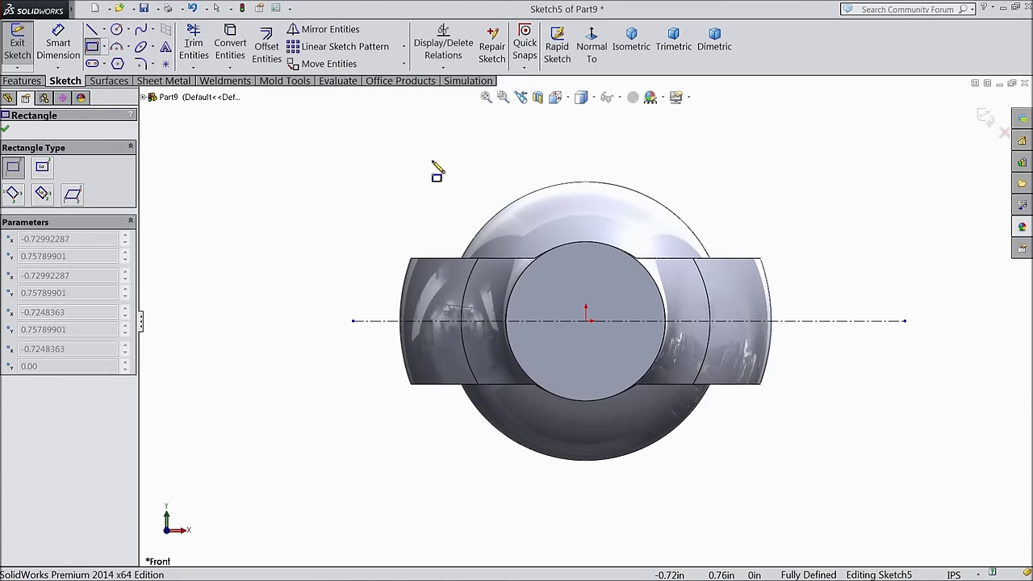
{"action": "left_click", "coordinate": [737, 214]}
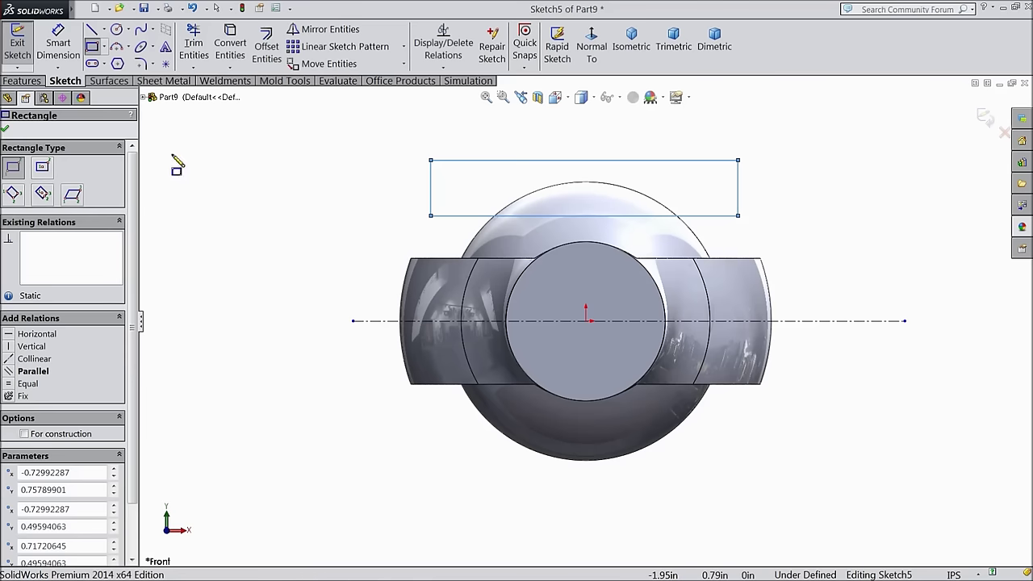
{"action": "left_click", "coordinate": [62, 50]}
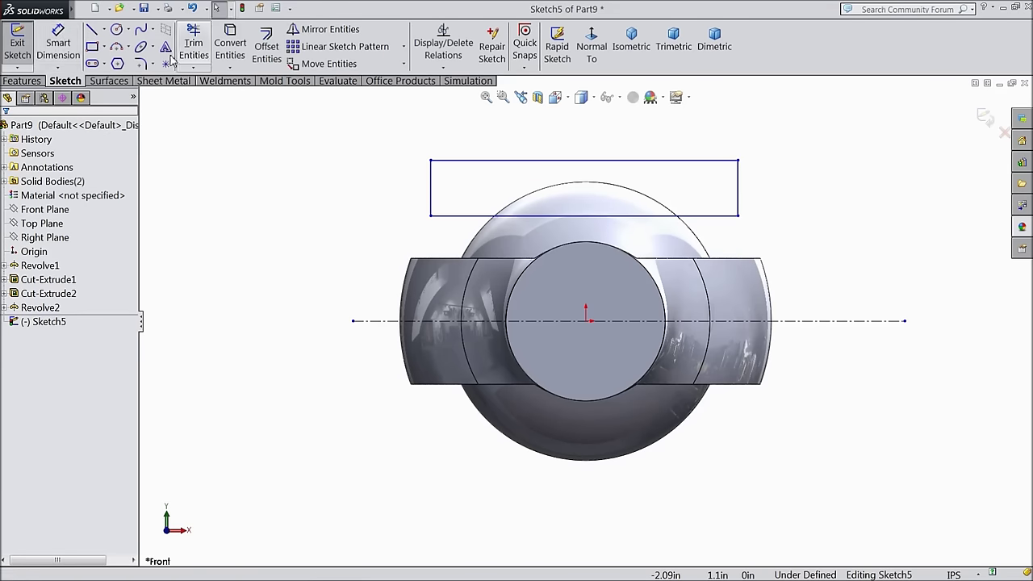
{"action": "left_click", "coordinate": [323, 29]}
{"action": "left_click_drag", "start_coordinate": [787, 159], "coordinate": [358, 244]}
{"action": "left_click", "coordinate": [89, 312]}
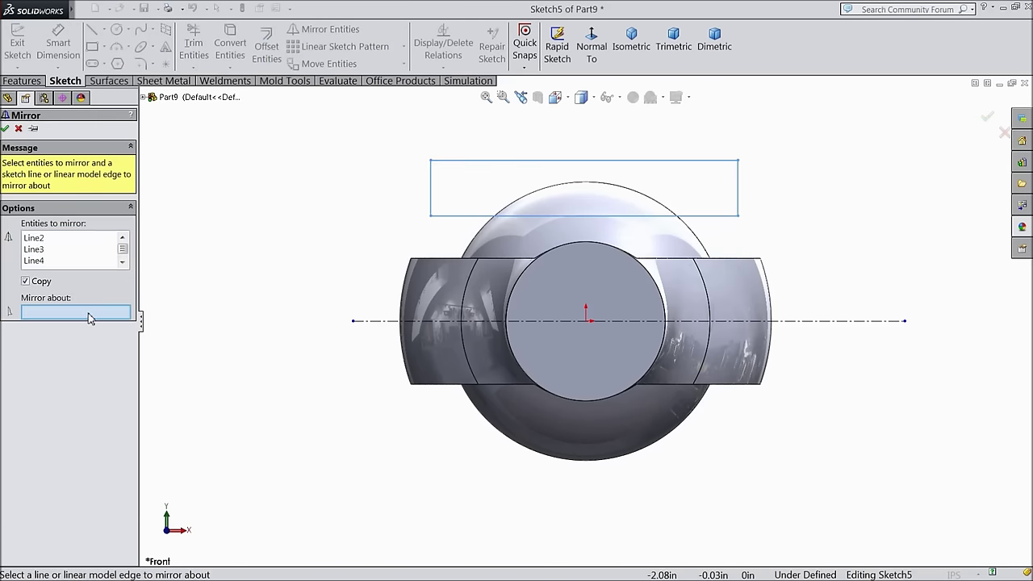
Mirror the rectangle below the centerline and set a 0.875in gap between their inner edges
{"action": "left_click", "coordinate": [444, 322]}
{"action": "left_click", "coordinate": [6, 129]}
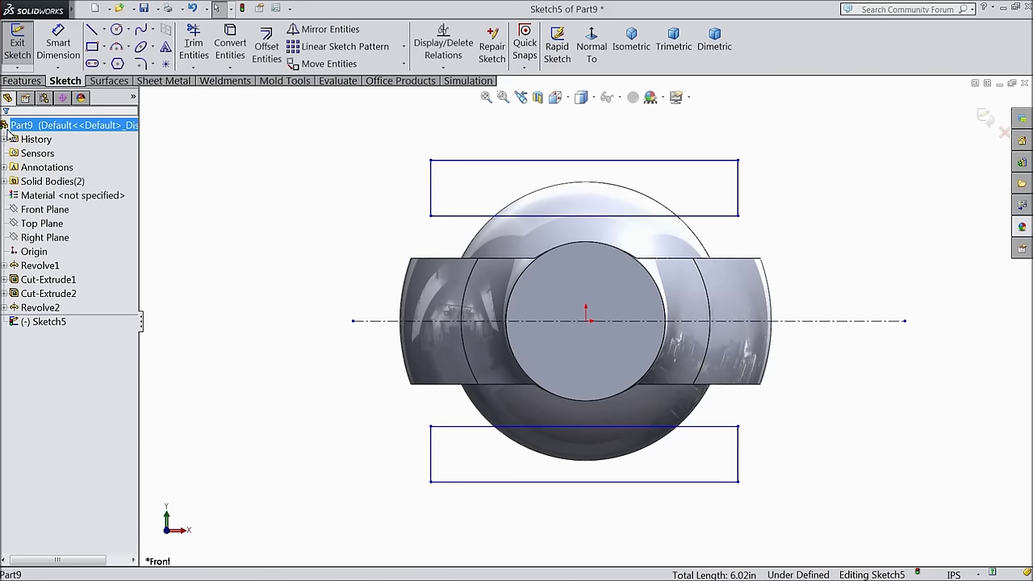
{"action": "left_click", "coordinate": [58, 44]}
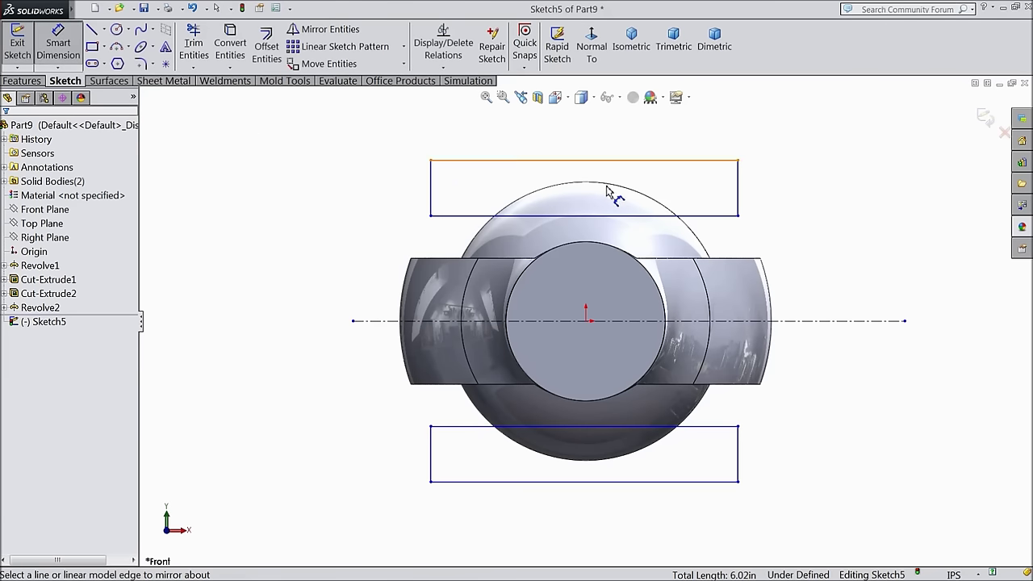
{"action": "left_click", "coordinate": [733, 216]}
{"action": "left_click", "coordinate": [732, 427]}
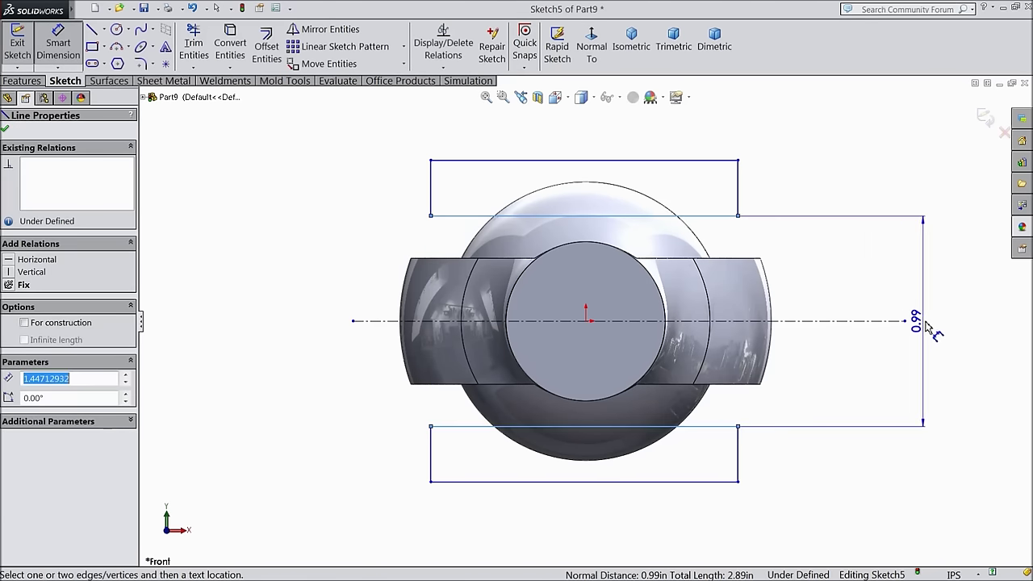
{"action": "left_click", "coordinate": [929, 323]}
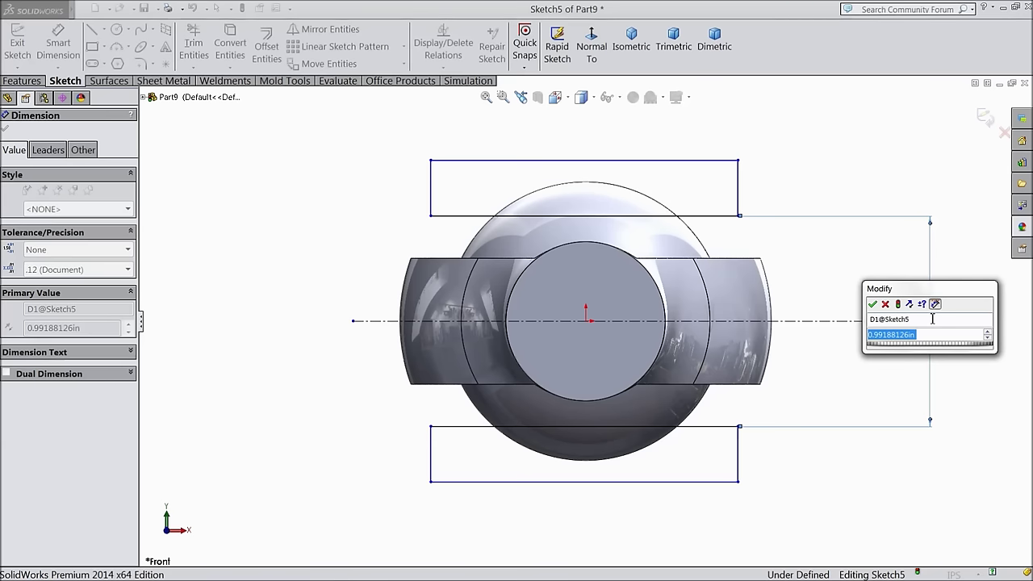
{"action": "type", "text": "0.875"}
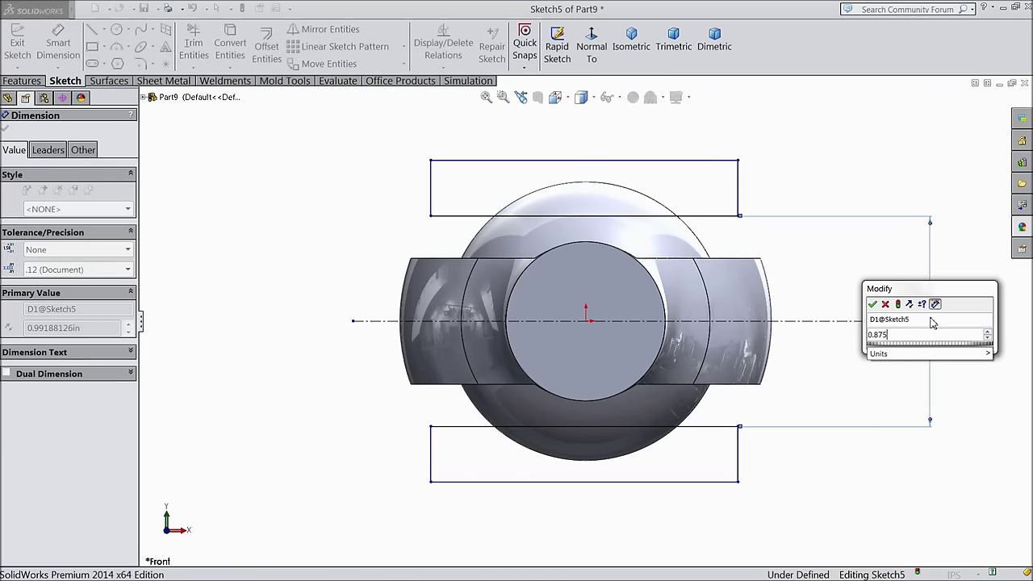
{"action": "left_click", "coordinate": [873, 305]}
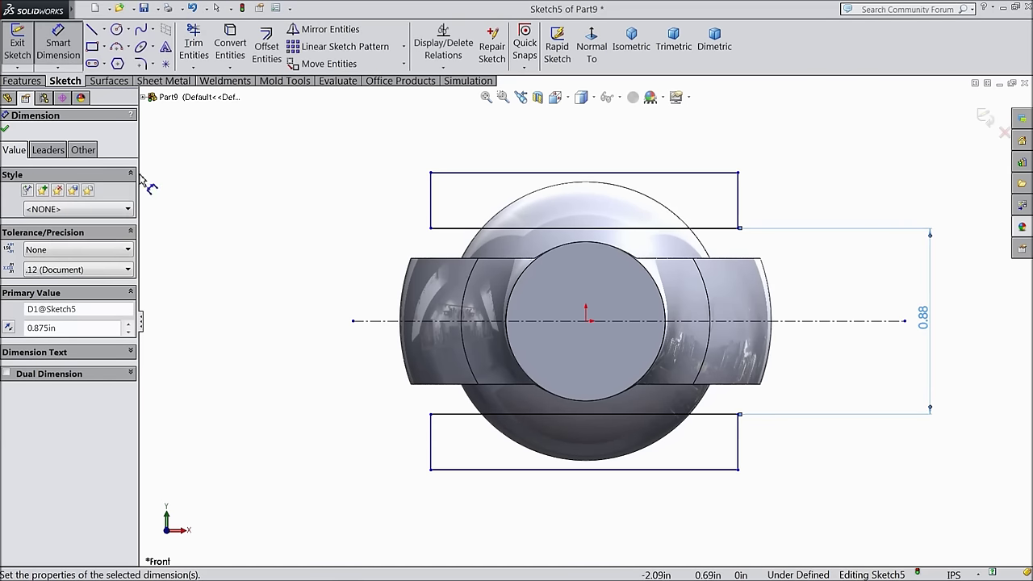
{"action": "left_click", "coordinate": [5, 131]}
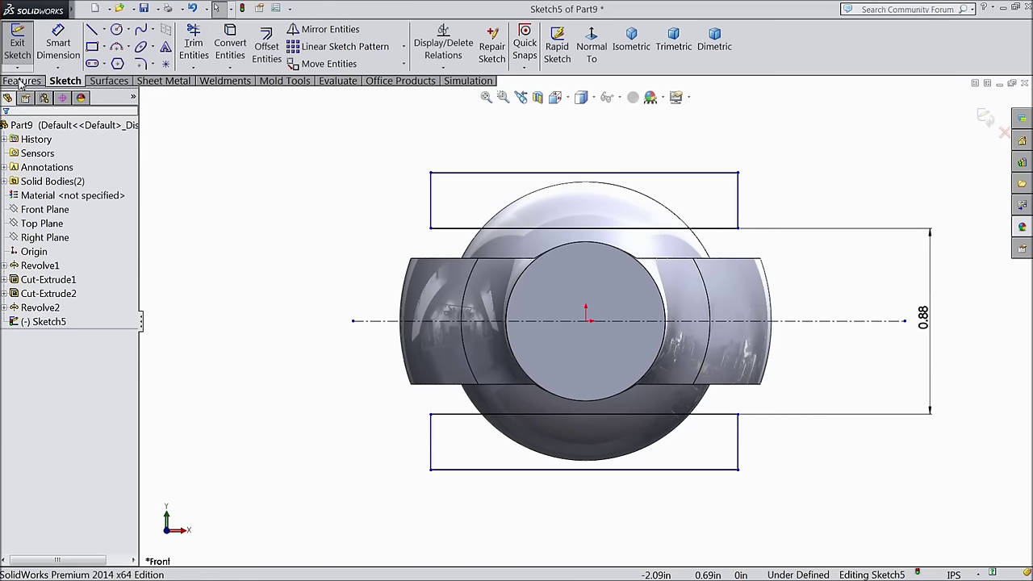
{"action": "left_click", "coordinate": [22, 82]}
Cut the two rectangles Blind 2.50in to flatten the inner ball's top and bottom
{"action": "left_click", "coordinate": [224, 48]}
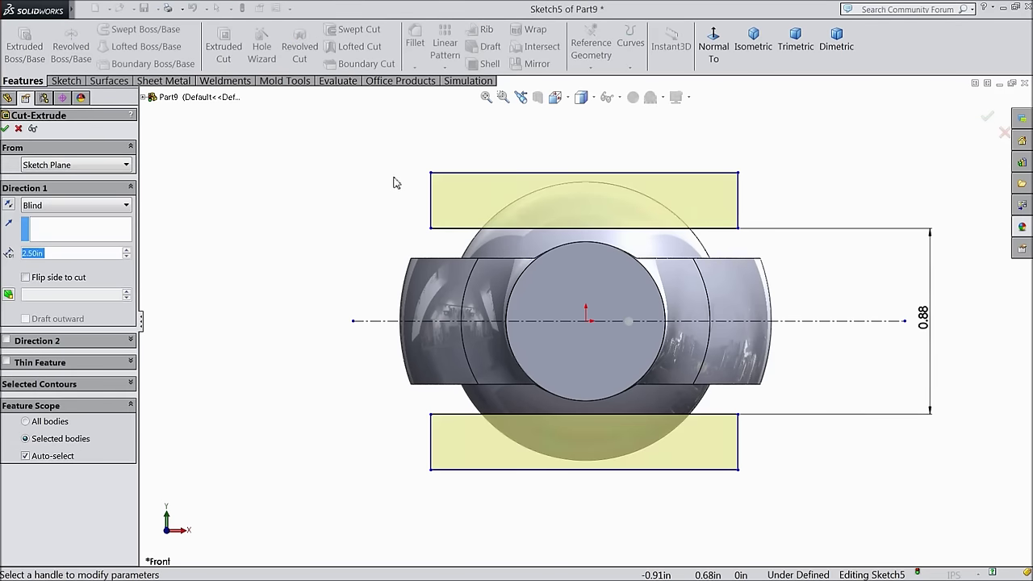
{"action": "middle_click_drag", "start_coordinate": [450, 167], "coordinate": [326, 266]}
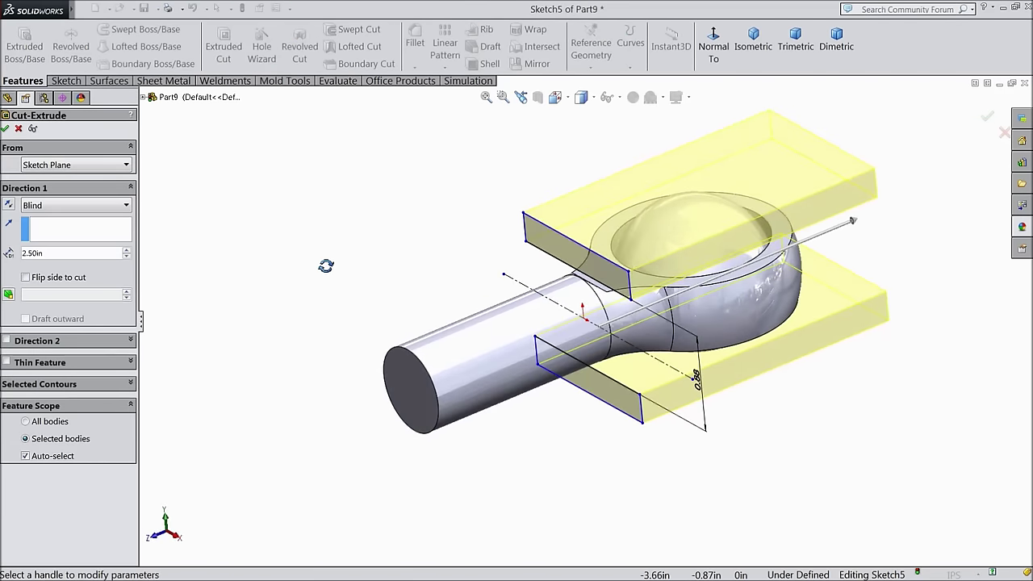
{"action": "left_click", "coordinate": [5, 130]}
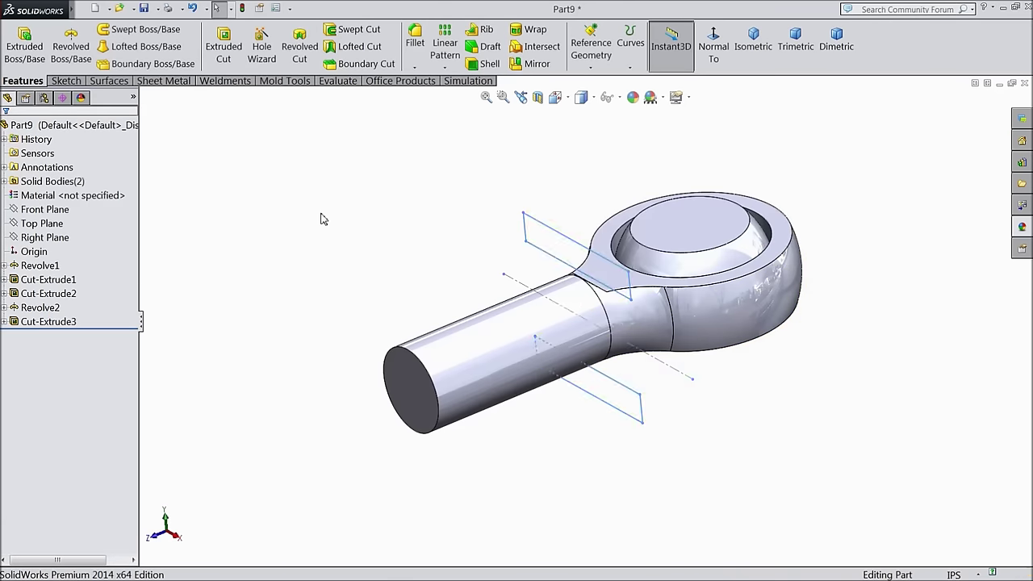
{"action": "middle_click_drag", "start_coordinate": [352, 254], "coordinate": [433, 296]}
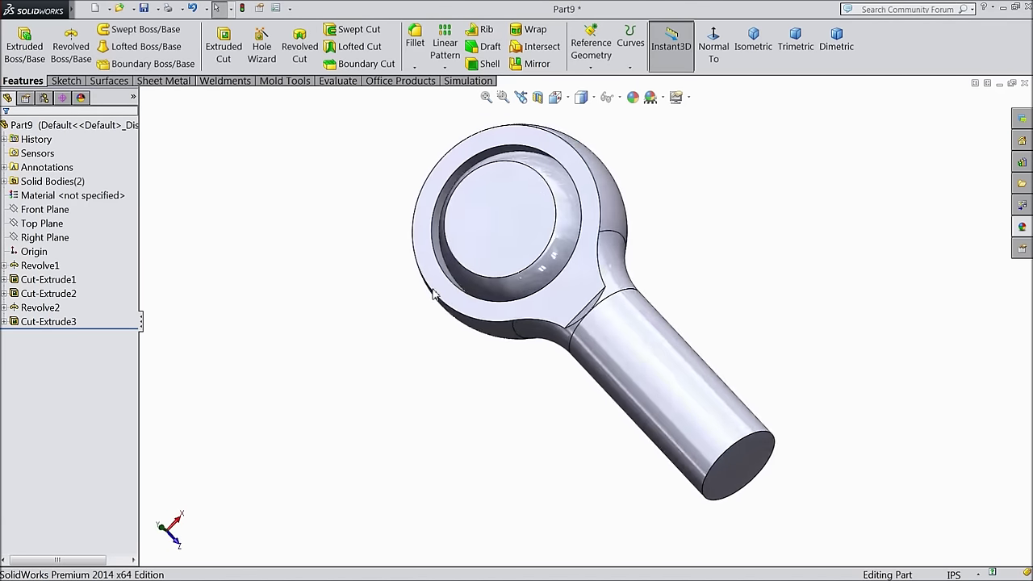
{"action": "scroll", "coordinate": [565, 293], "scroll_direction": "down", "scroll_amount": 3}
{"action": "left_click", "coordinate": [565, 258]}
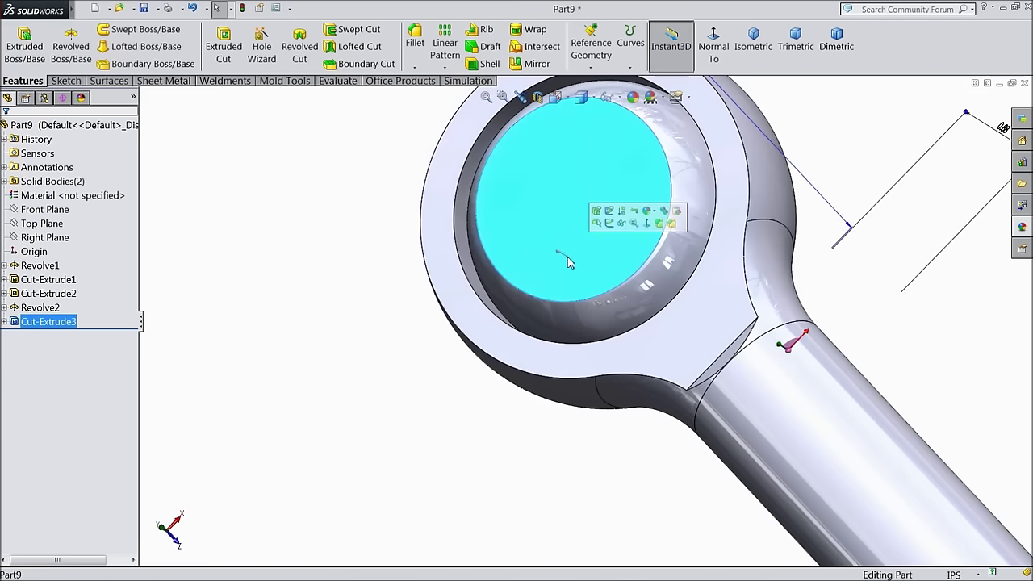
Sketch a circle centred on the ball's flat face and dimension it to Ø0.75in
{"action": "left_click", "coordinate": [610, 223]}
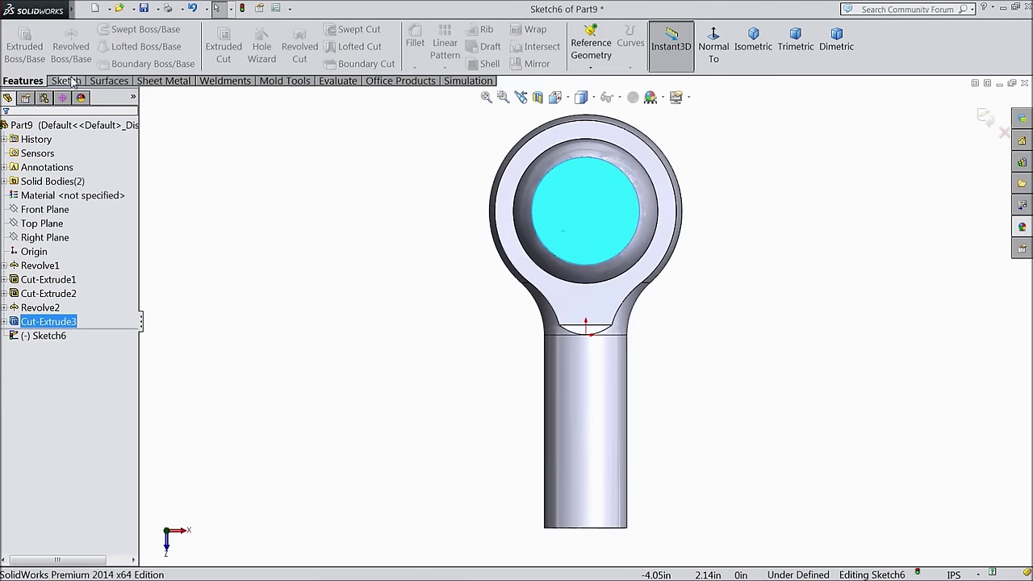
{"action": "left_click", "coordinate": [70, 81]}
{"action": "left_click", "coordinate": [117, 30]}
{"action": "scroll", "coordinate": [622, 173], "scroll_direction": "down", "scroll_amount": 3}
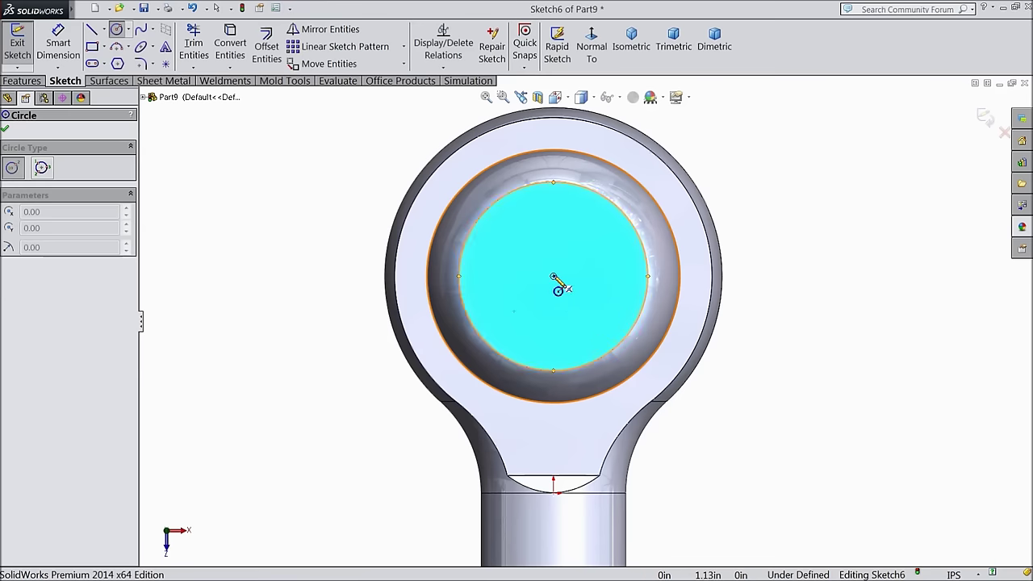
{"action": "left_click", "coordinate": [553, 277]}
{"action": "scroll", "coordinate": [535, 246], "scroll_direction": "down", "scroll_amount": 3}
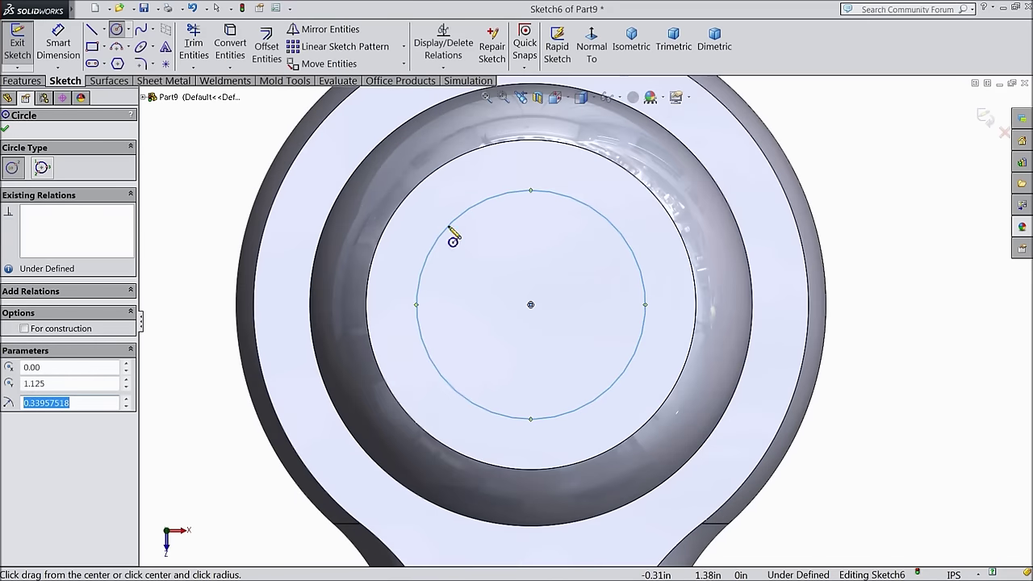
{"action": "left_click", "coordinate": [58, 44]}
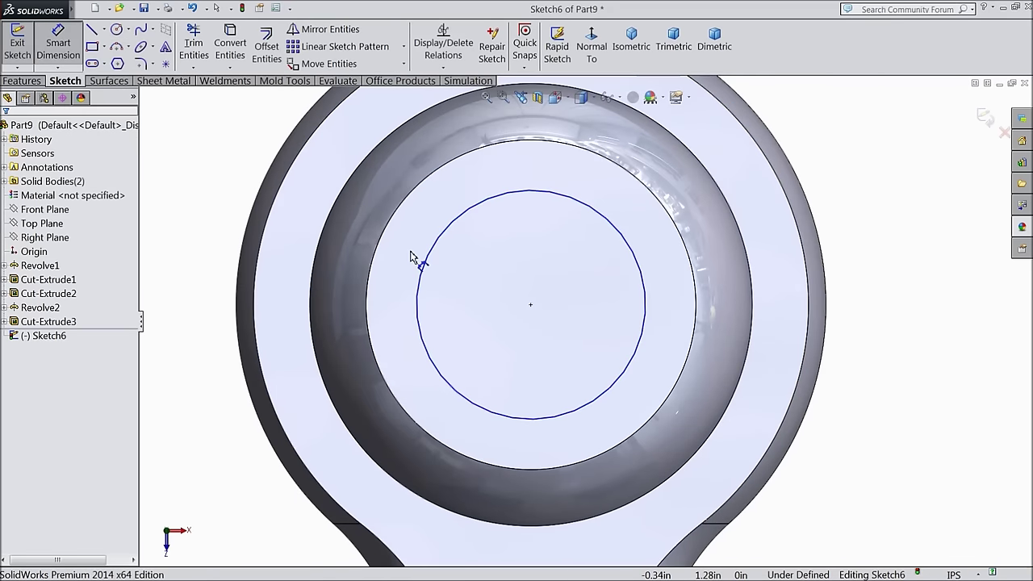
{"action": "left_click", "coordinate": [654, 323]}
{"action": "left_click", "coordinate": [881, 296]}
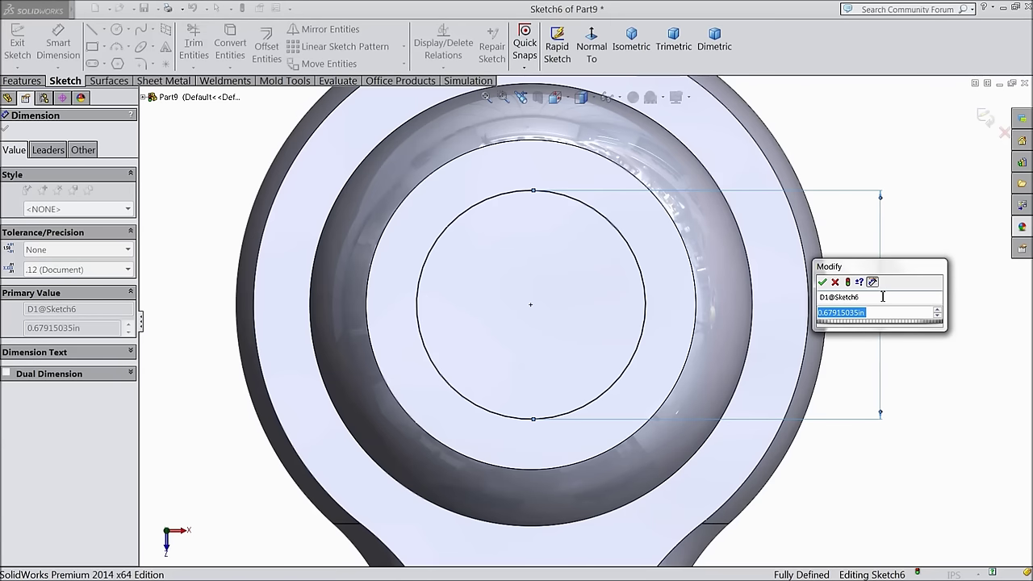
{"action": "type", "text": "0.75"}
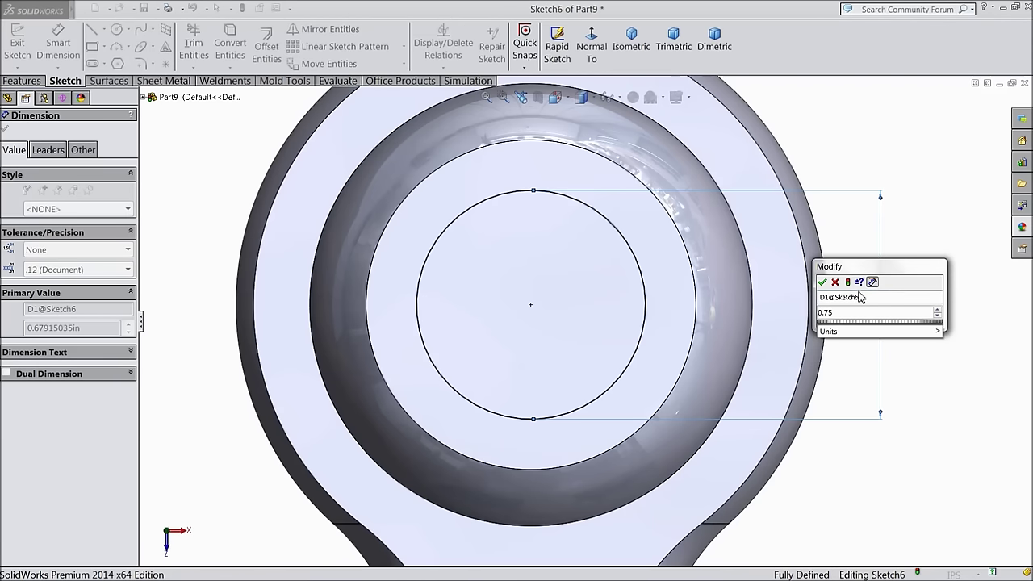
{"action": "left_click", "coordinate": [822, 281]}
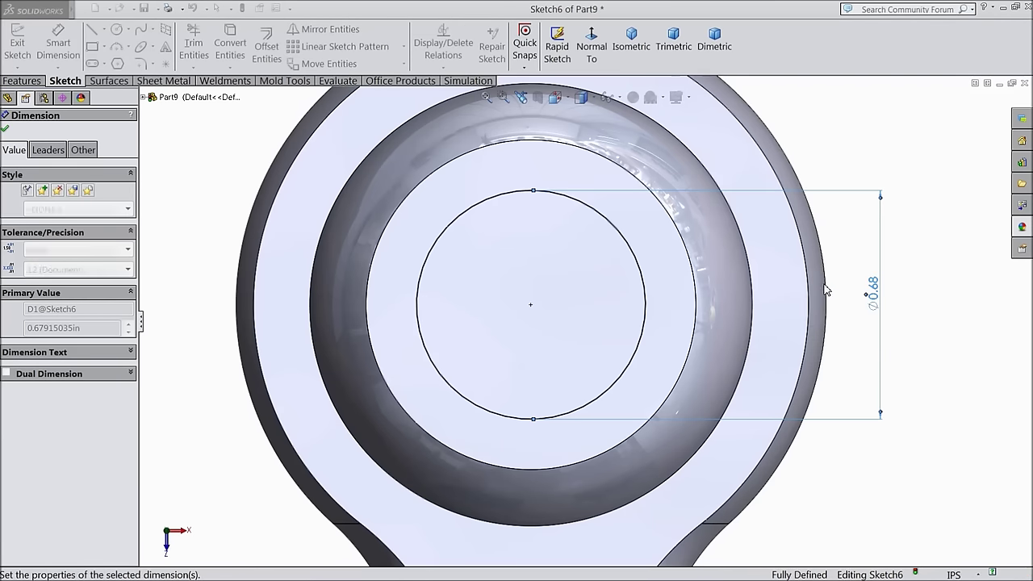
{"action": "left_click", "coordinate": [4, 130]}
Cut the circle Through All to bore a hole through the inner ball
{"action": "left_click", "coordinate": [15, 84]}
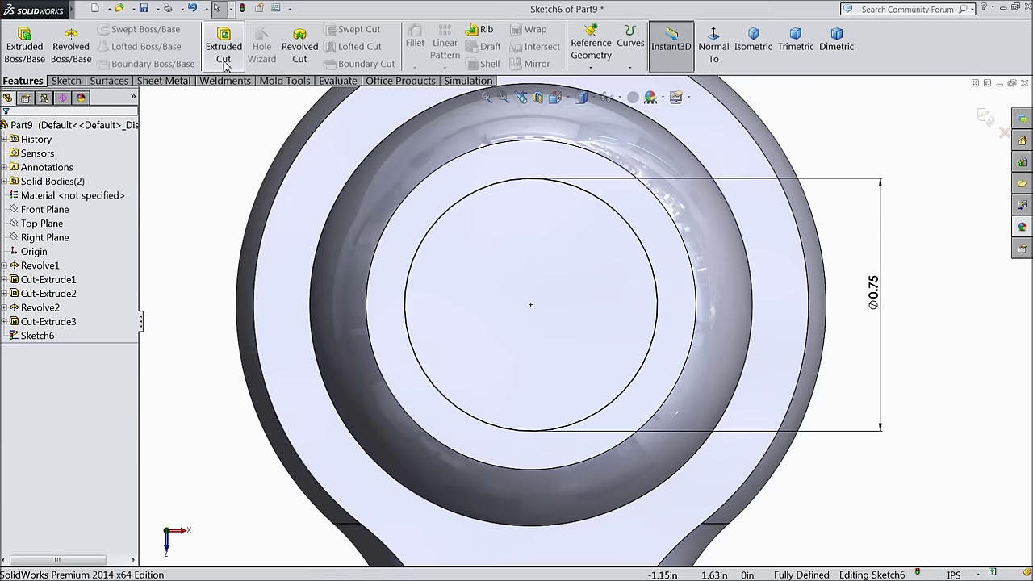
{"action": "left_click", "coordinate": [223, 49]}
{"action": "left_click", "coordinate": [76, 205]}
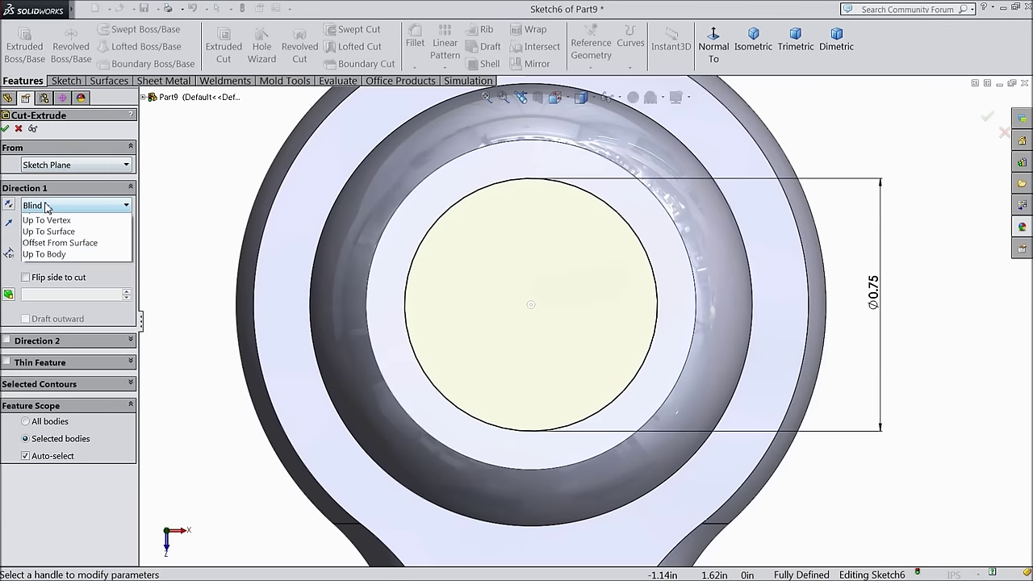
{"action": "left_click", "coordinate": [81, 224]}
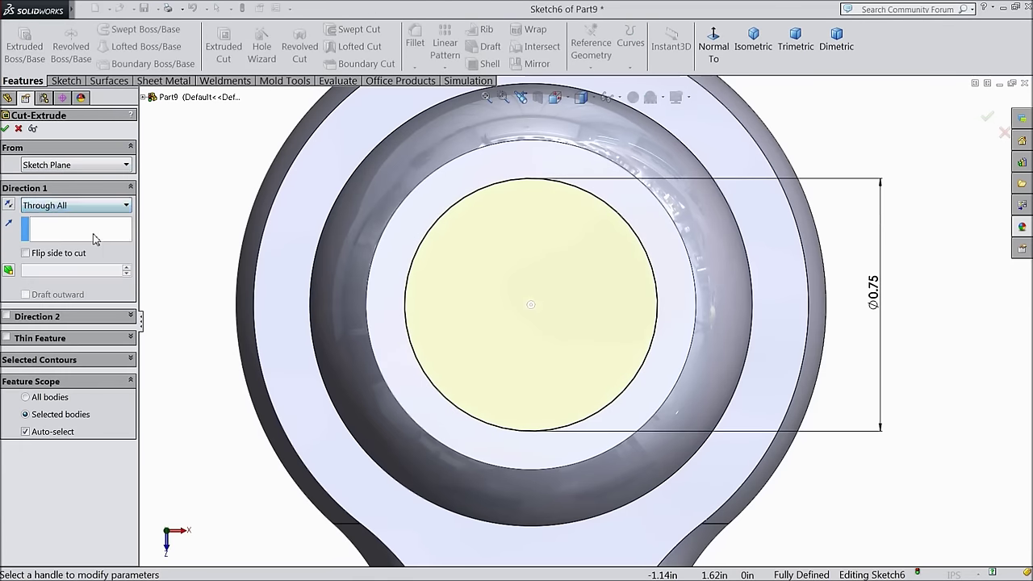
{"action": "left_click", "coordinate": [6, 130]}
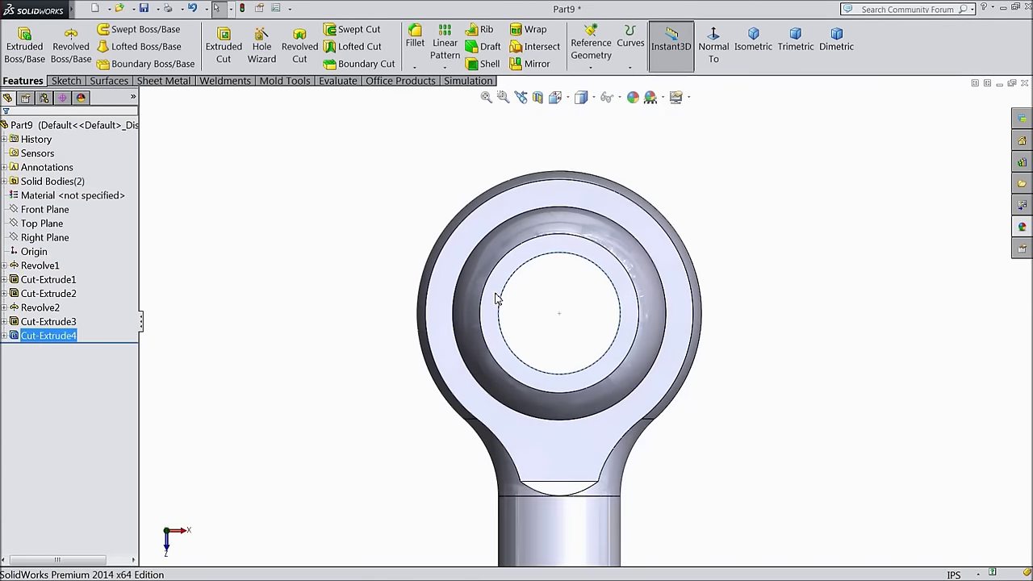
{"action": "middle_click_drag", "start_coordinate": [496, 299], "coordinate": [549, 315]}
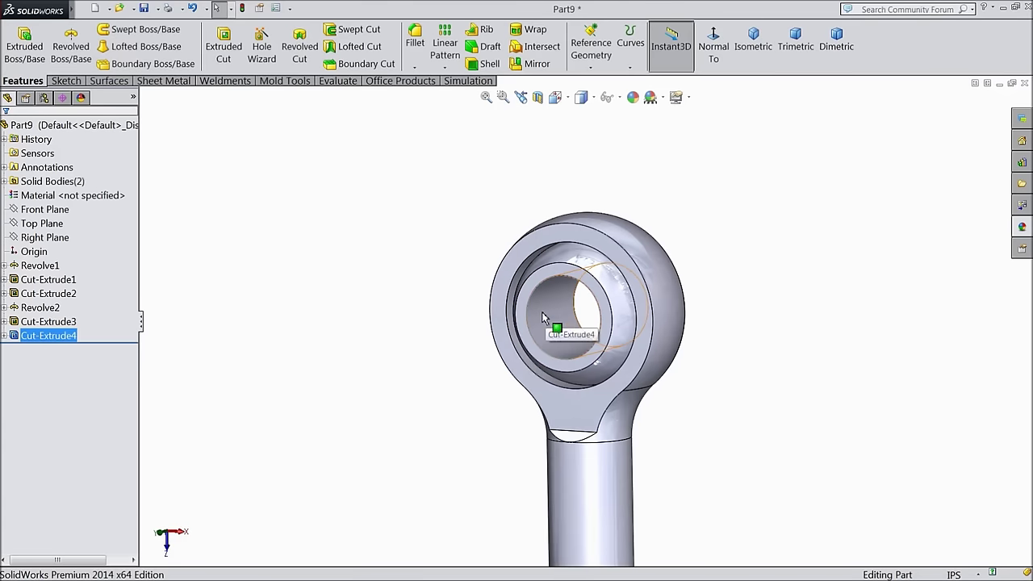
{"action": "left_click", "coordinate": [398, 155]}
Chamfer the hole's inner and outer circular edges at 0.02in × 45°
{"action": "left_click", "coordinate": [415, 67]}
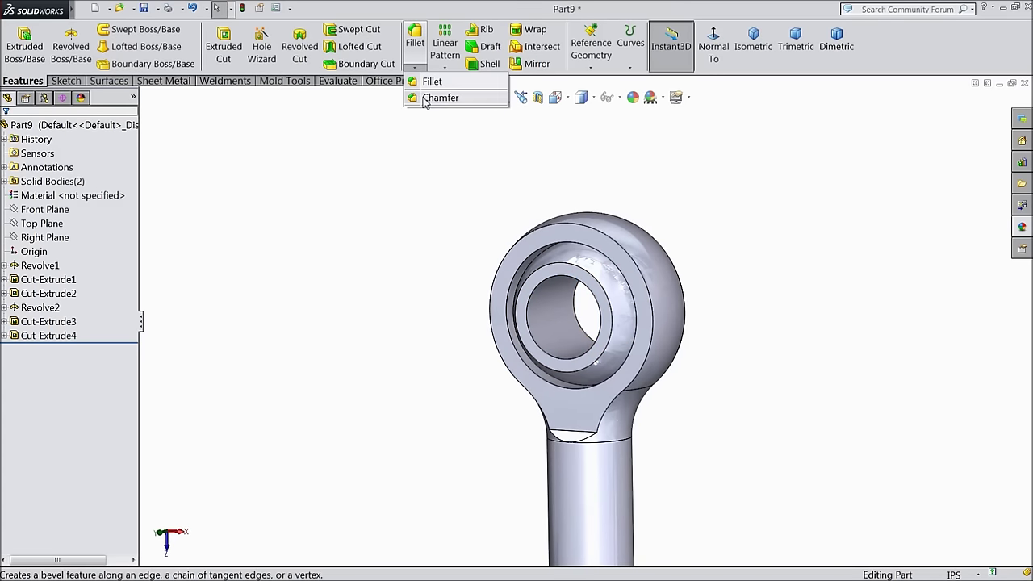
{"action": "left_click", "coordinate": [436, 98]}
{"action": "scroll", "coordinate": [572, 329], "scroll_direction": "down", "scroll_amount": 3}
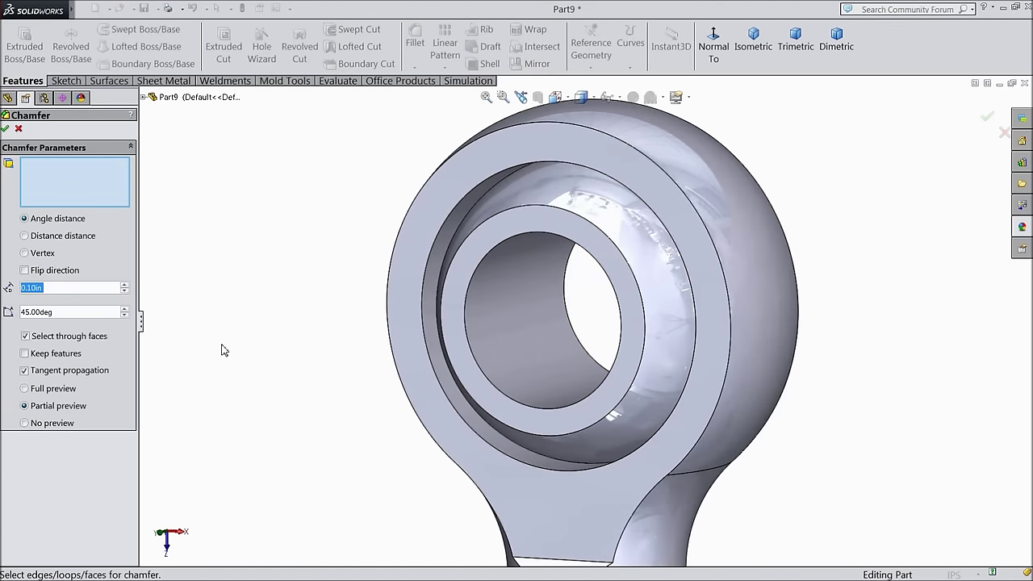
{"action": "type", "text": "0."}
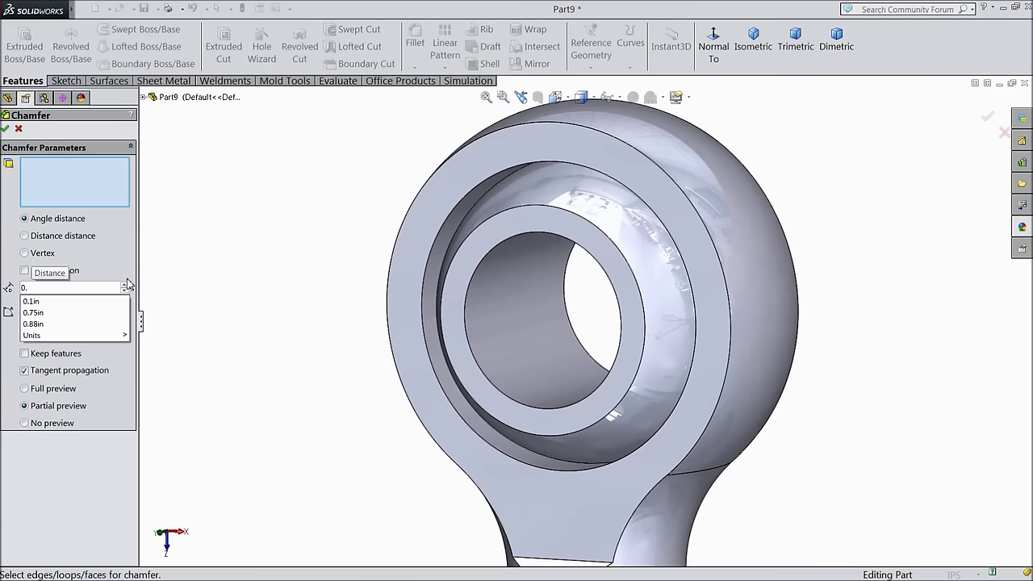
{"action": "type", "text": "02"}
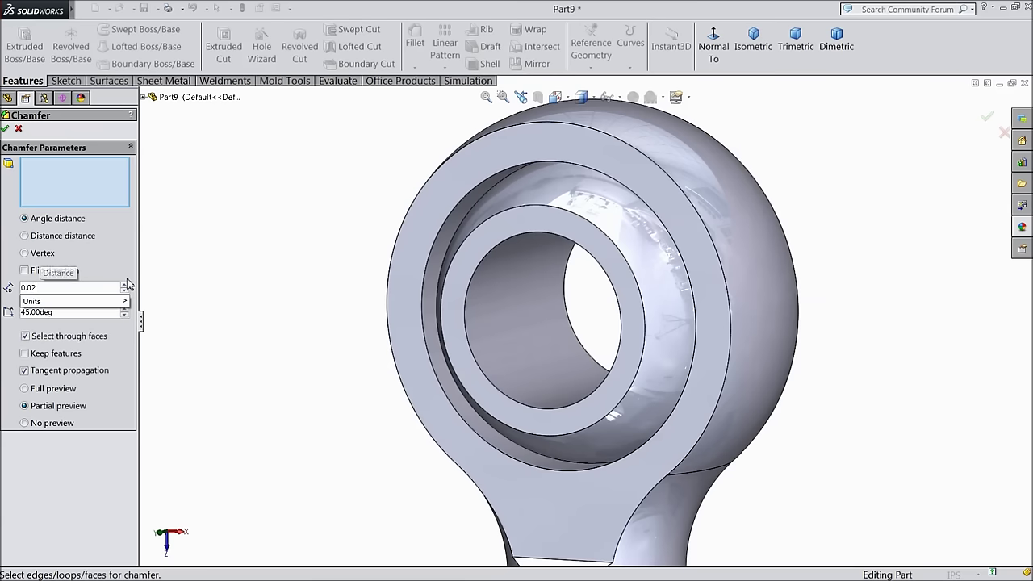
{"action": "left_click", "coordinate": [488, 385]}
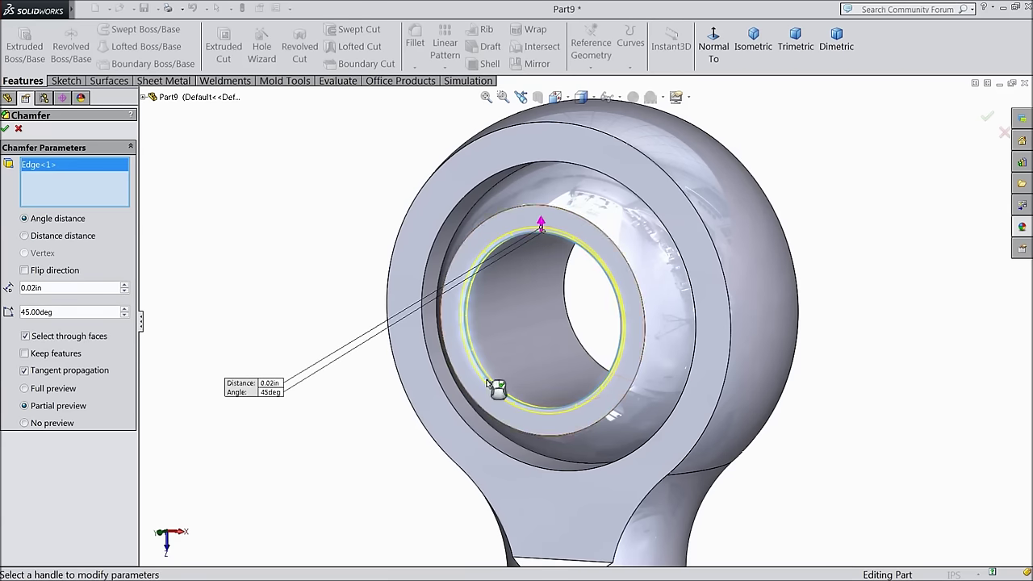
{"action": "left_click", "coordinate": [571, 345]}
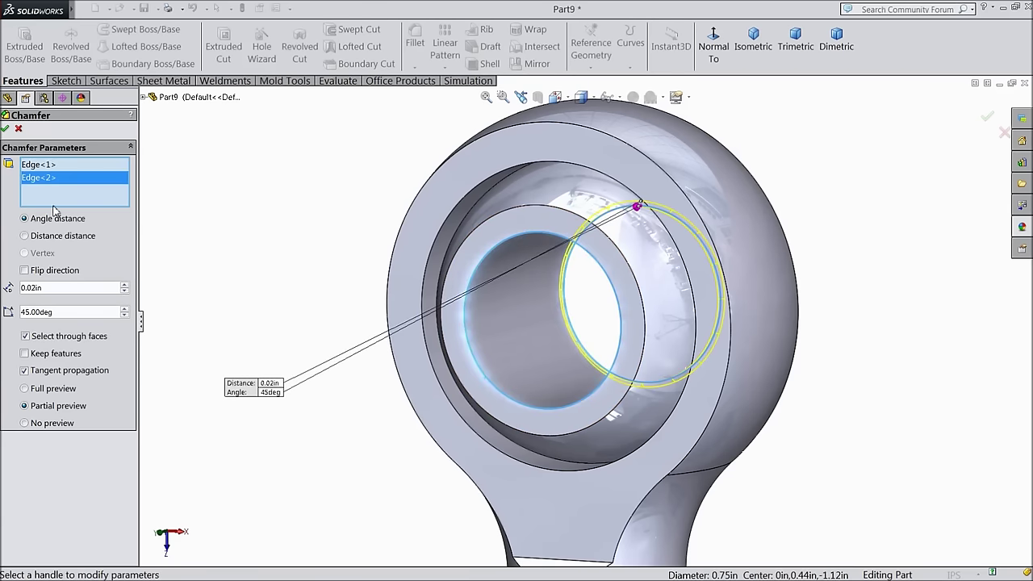
{"action": "left_click", "coordinate": [6, 129]}
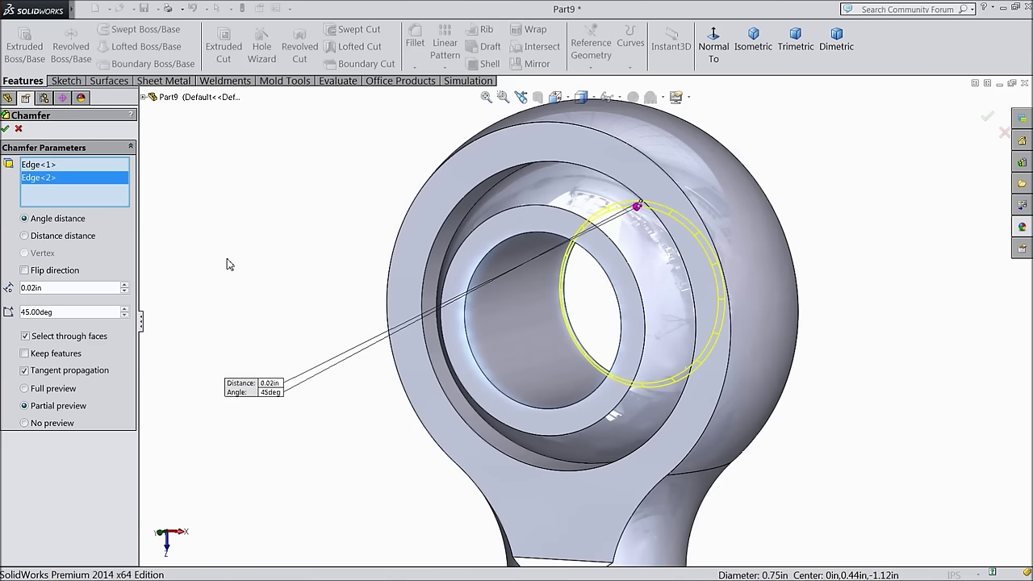
Orbit the part into a tilted 3D view
{"action": "scroll", "coordinate": [246, 289], "scroll_direction": "down", "scroll_amount": 3}
{"action": "scroll", "coordinate": [284, 331], "scroll_direction": "down", "scroll_amount": 1}
{"action": "middle_click_drag", "start_coordinate": [347, 387], "coordinate": [299, 182]}
{"action": "left_click", "coordinate": [414, 67]}
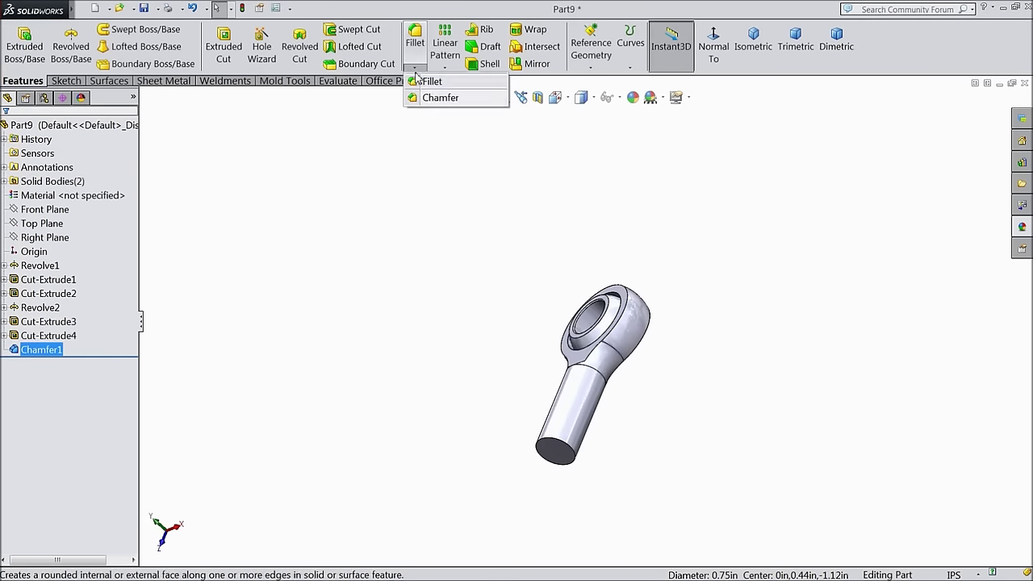
Start a second chamfer at 0.4 on the shaft end edges, then clear the selections
{"action": "left_click", "coordinate": [436, 98]}
{"action": "scroll", "coordinate": [609, 457], "scroll_direction": "down", "scroll_amount": 5}
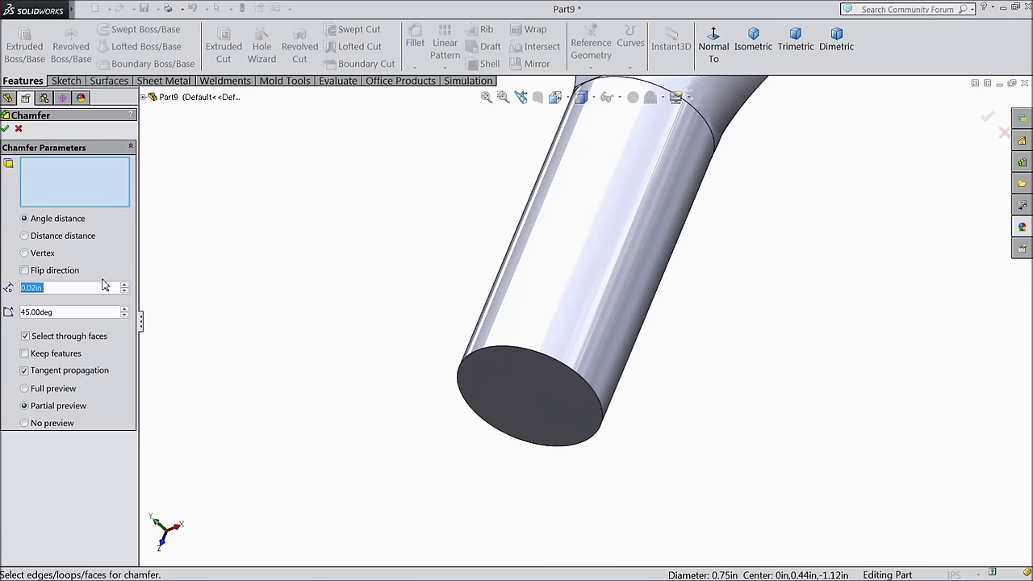
{"action": "type", "text": "0.4"}
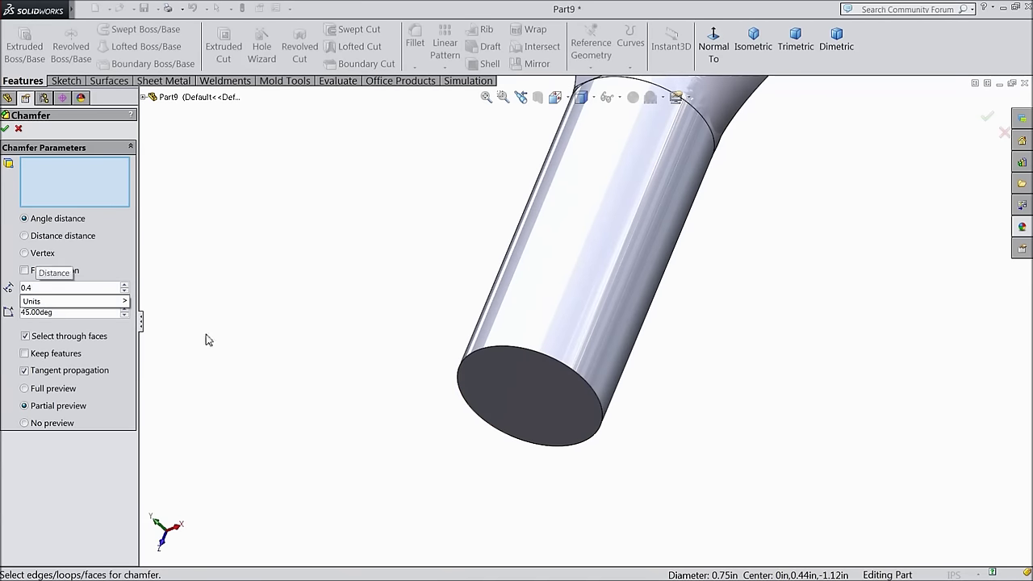
{"action": "left_click", "coordinate": [508, 359]}
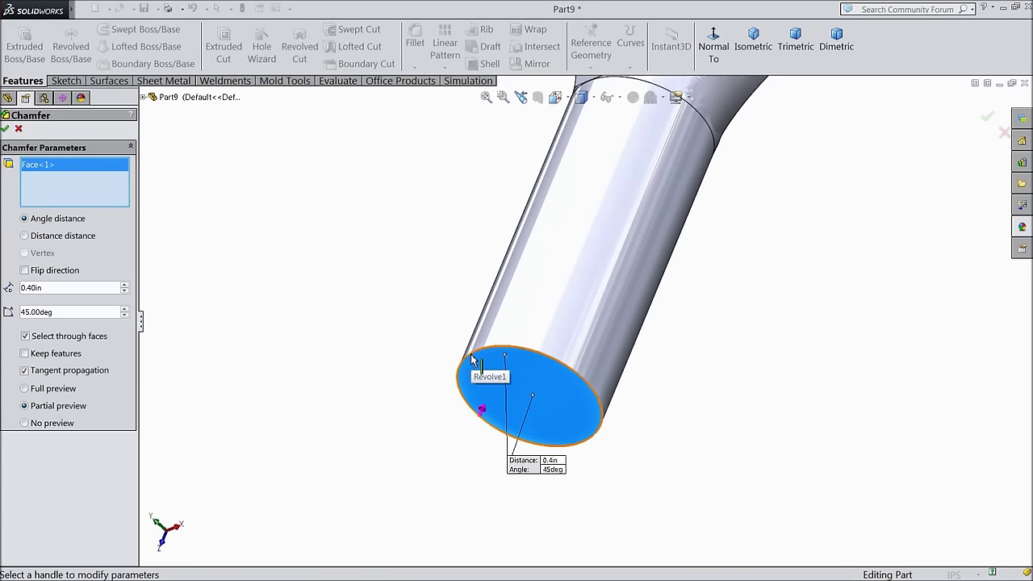
{"action": "left_click", "coordinate": [471, 354]}
{"action": "right_click", "coordinate": [34, 168]}
{"action": "left_click", "coordinate": [64, 174]}
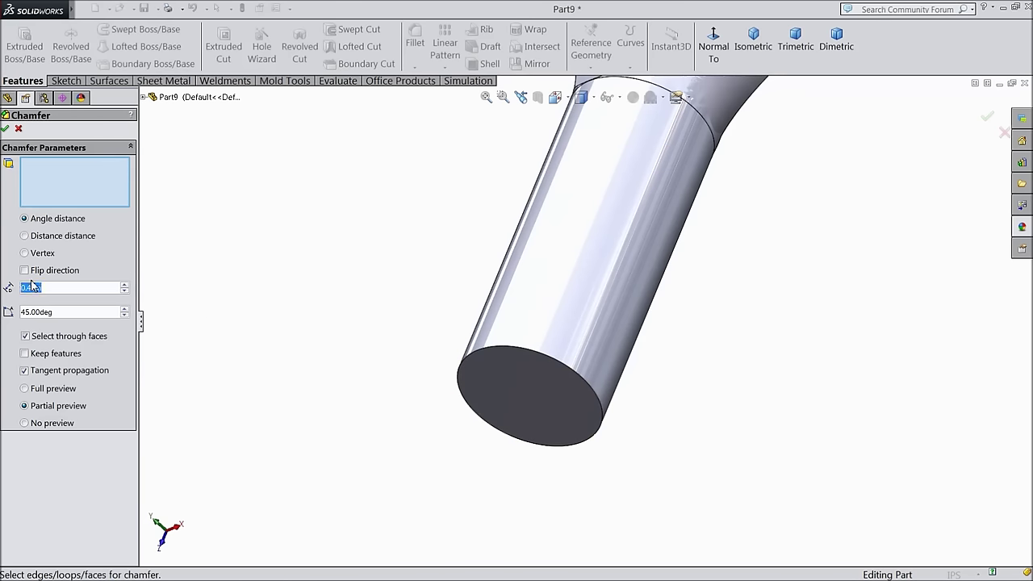
Apply a 0.04in × 45° chamfer to the shaft's end face, creating Chamfer2
{"action": "type", "text": "0.04"}
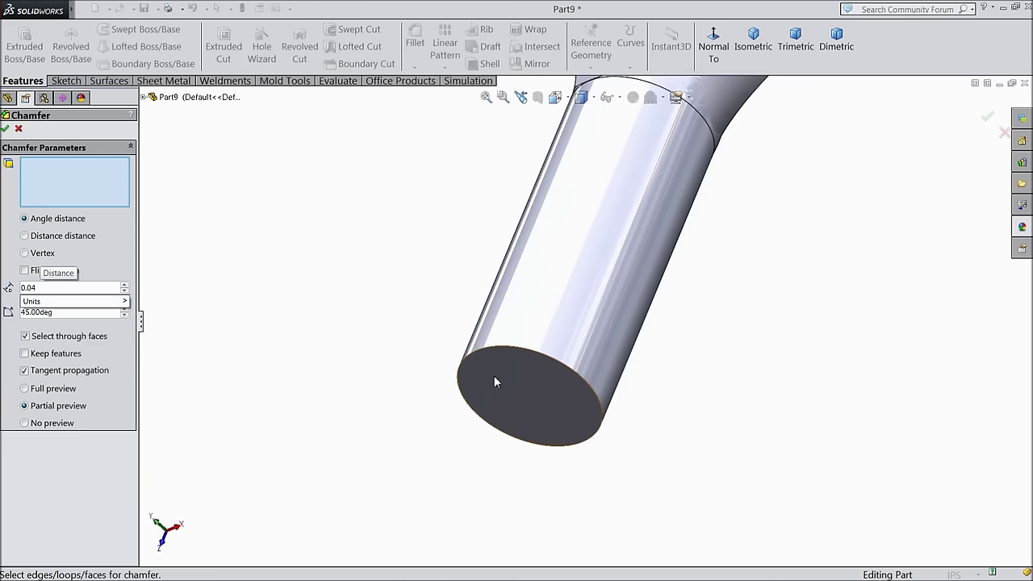
{"action": "left_click", "coordinate": [490, 356]}
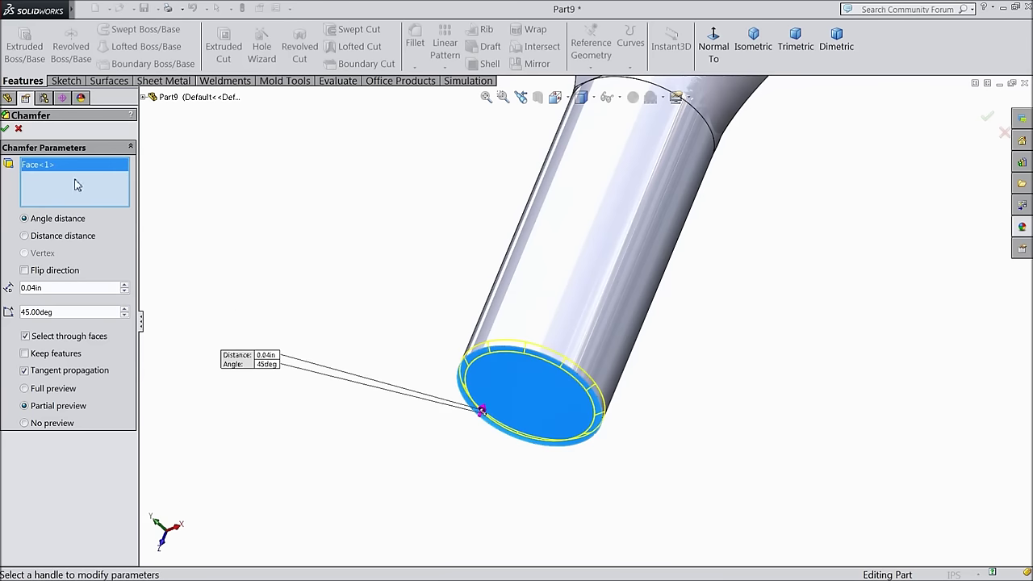
{"action": "left_click", "coordinate": [6, 129]}
{"action": "key", "text": "f"}
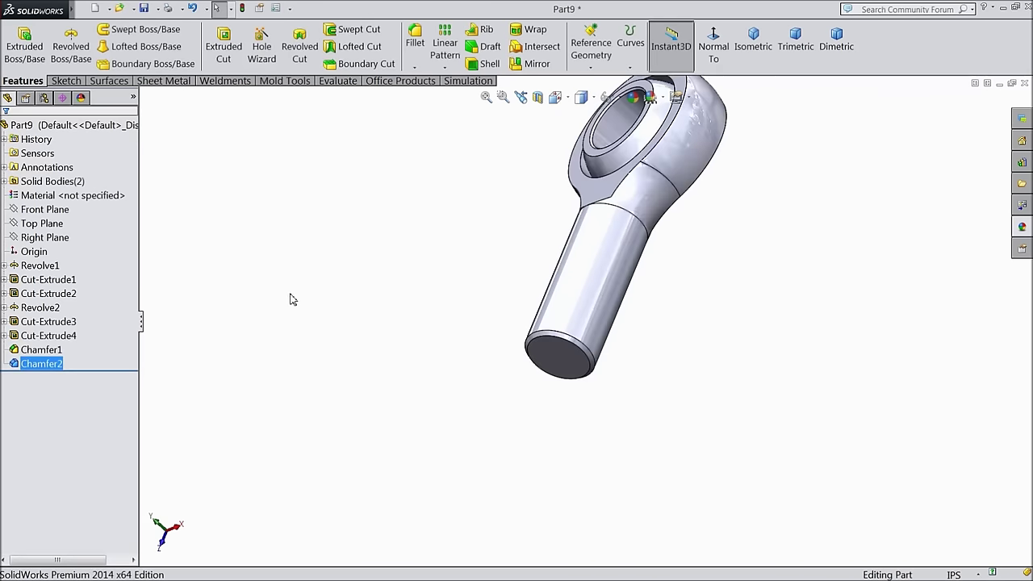
{"action": "left_click", "coordinate": [48, 126]}
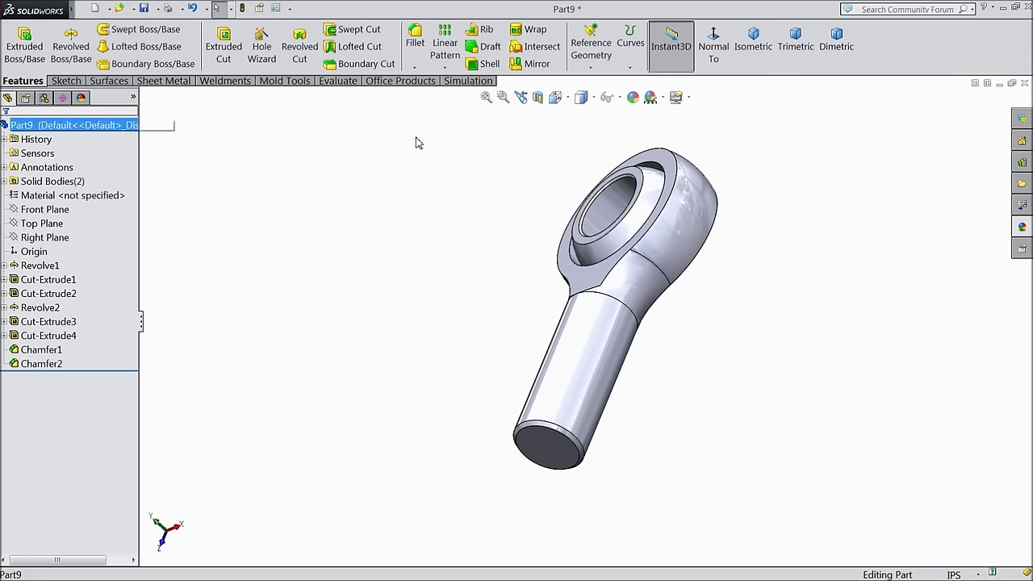
{"action": "left_click", "coordinate": [633, 98]}
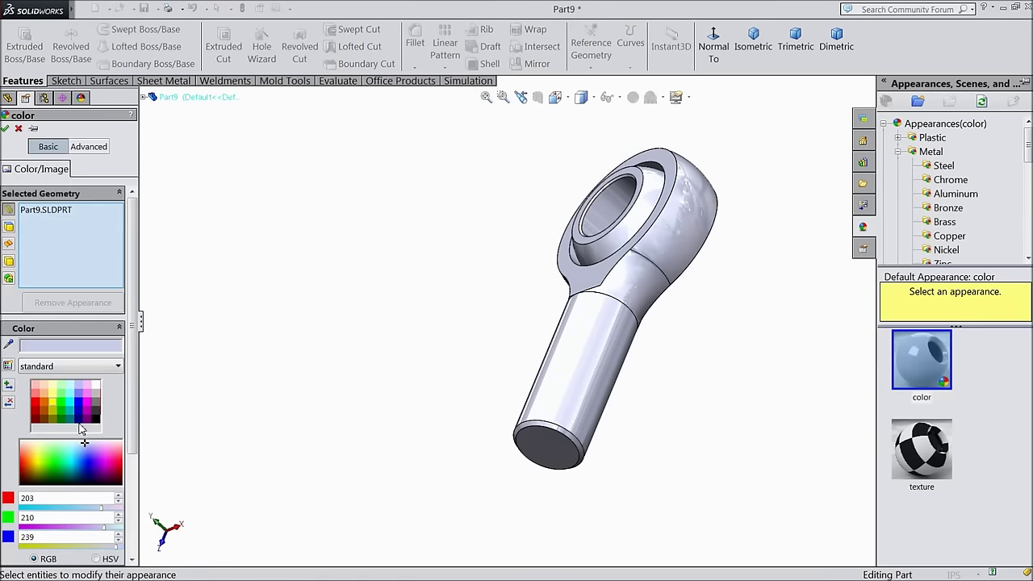
Apply a yellow appearance to the entire Part9 rod end and view it from another side
{"action": "left_click", "coordinate": [54, 406]}
{"action": "left_click", "coordinate": [6, 129]}
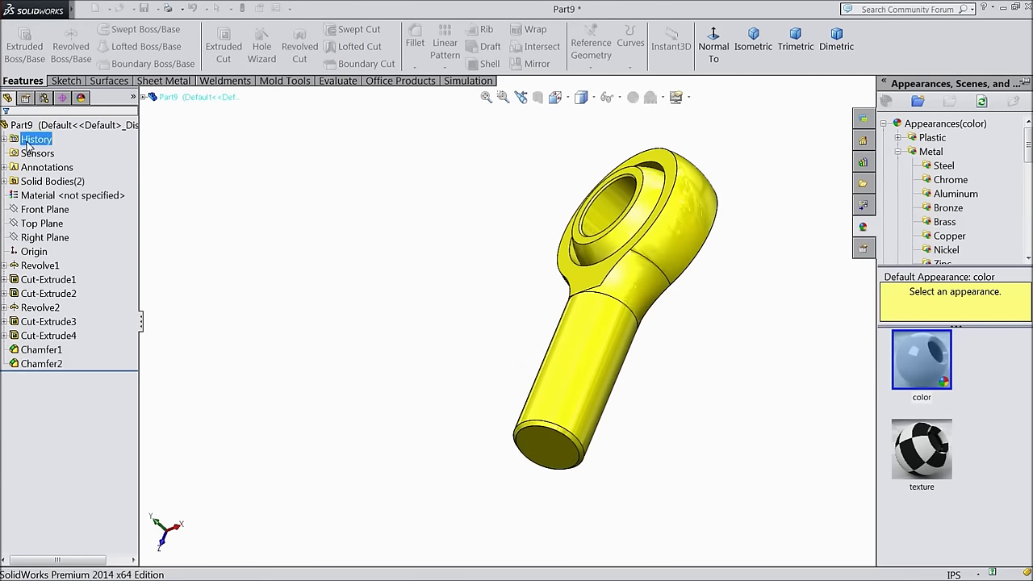
{"action": "mouse_move", "coordinate": [306, 295]}
{"action": "middle_mouse_down"}
{"action": "mouse_move", "coordinate": [325, 224]}
{"action": "mouse_move", "coordinate": [309, 218]}
{"action": "mouse_move", "coordinate": [306, 283]}
{"action": "middle_mouse_up"}
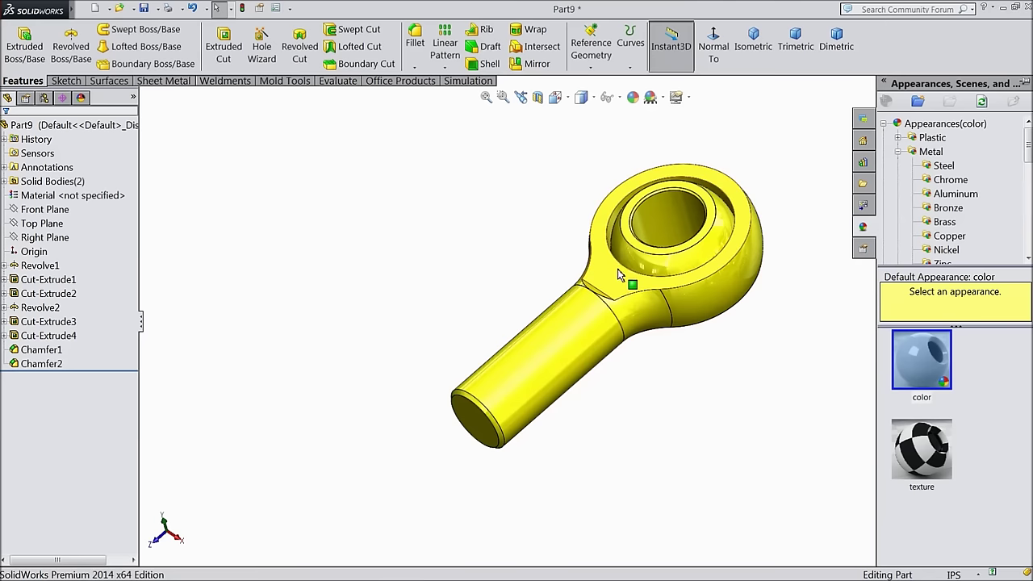
{"action": "scroll", "coordinate": [630, 281], "scroll_direction": "down", "scroll_amount": 3}
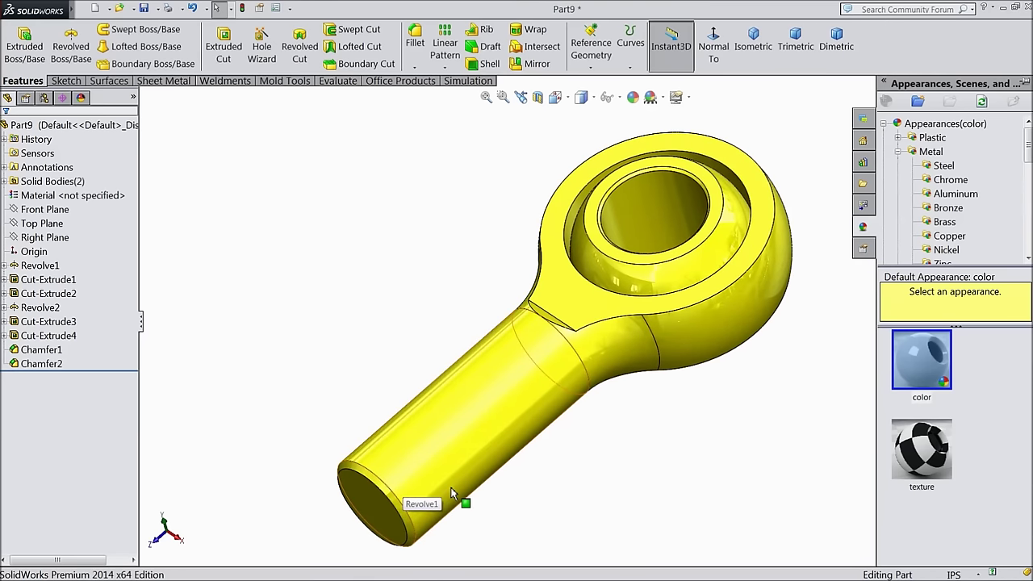
{"action": "scroll", "coordinate": [486, 485], "scroll_direction": "down", "scroll_amount": 1}
{"action": "middle_click_drag", "start_coordinate": [474, 432], "coordinate": [616, 303]}
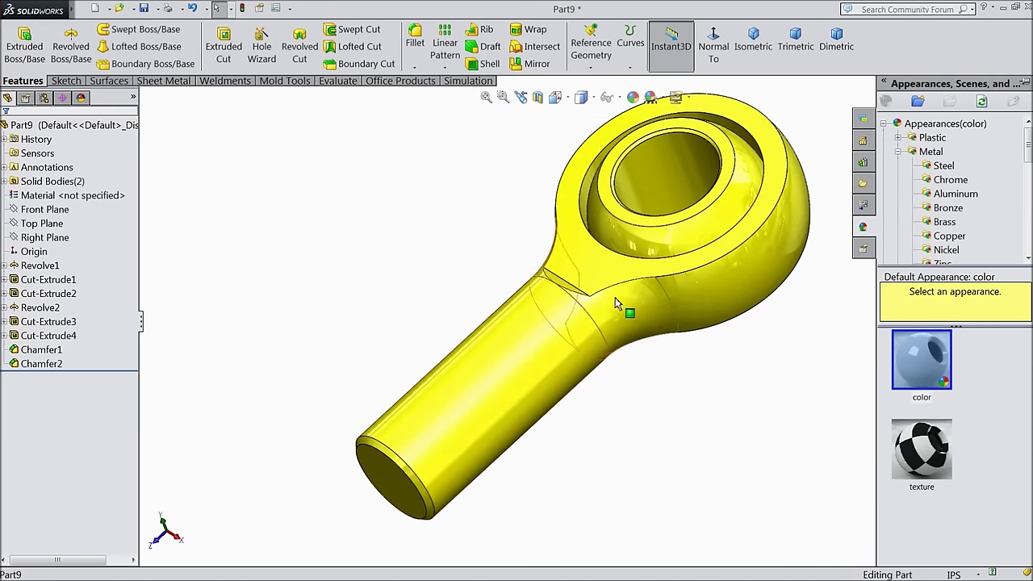
{"action": "left_click", "coordinate": [143, 8]}
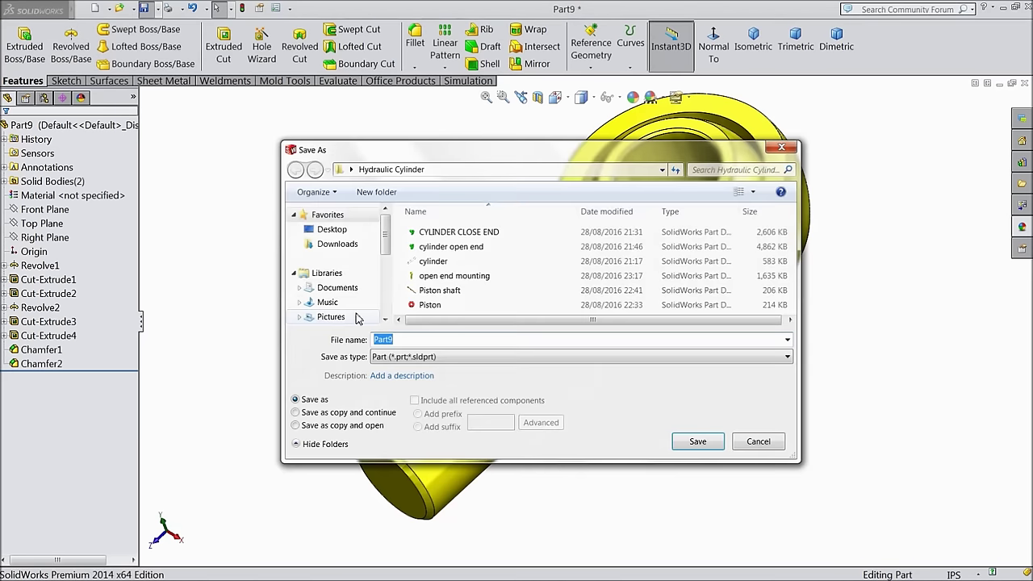
Save the yellow part as 'closed end mounting' and start a new part
{"action": "type", "text": "closed end mounting"}
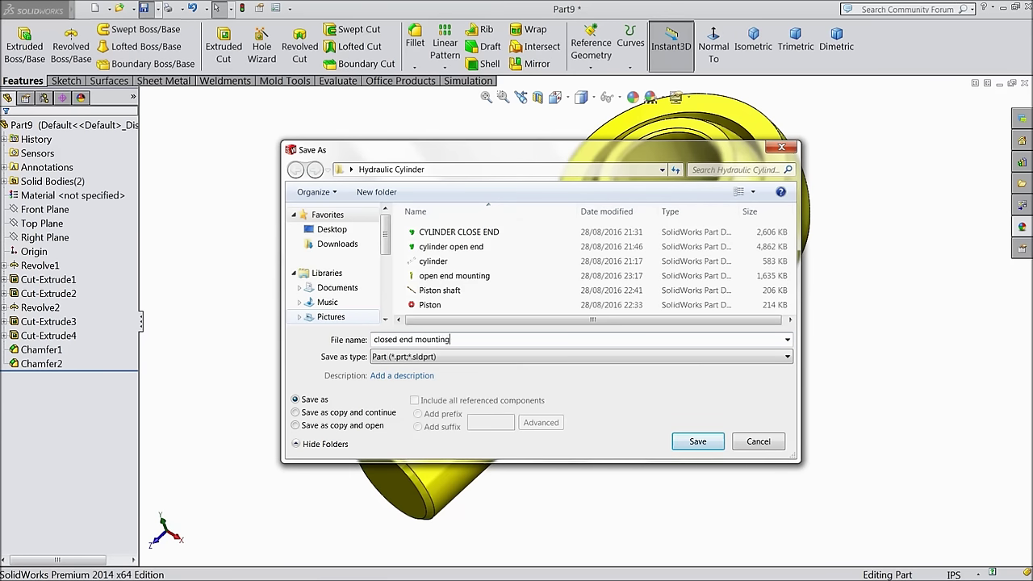
{"action": "left_click", "coordinate": [698, 443]}
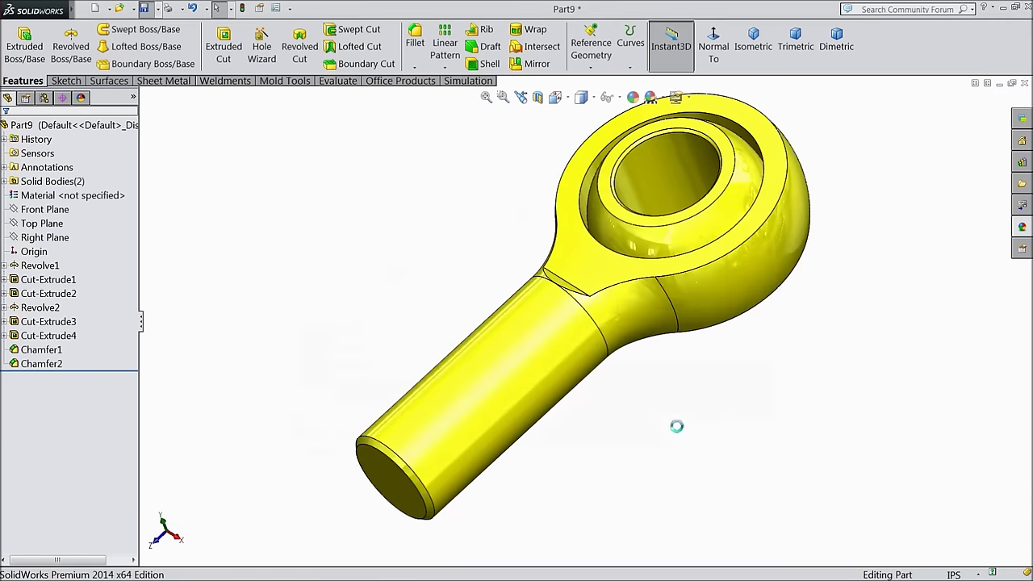
{"action": "scroll", "coordinate": [657, 304], "scroll_direction": "up", "scroll_amount": 3}
{"action": "scroll", "coordinate": [635, 473], "scroll_direction": "down", "scroll_amount": 3}
{"action": "middle_click_drag", "start_coordinate": [657, 445], "coordinate": [630, 431]}
{"action": "scroll", "coordinate": [613, 376], "scroll_direction": "down", "scroll_amount": 4}
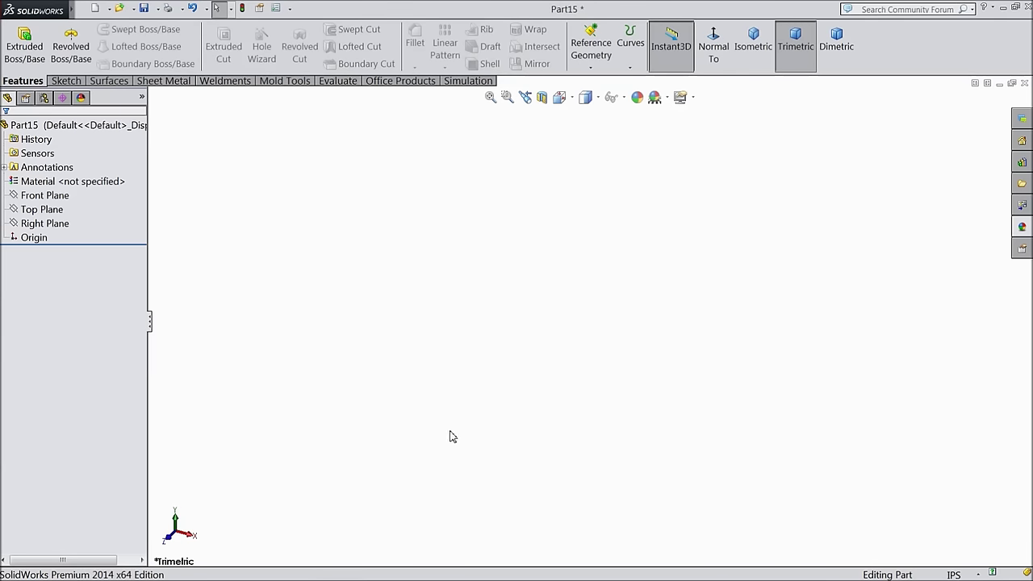
{"action": "left_click", "coordinate": [48, 195]}
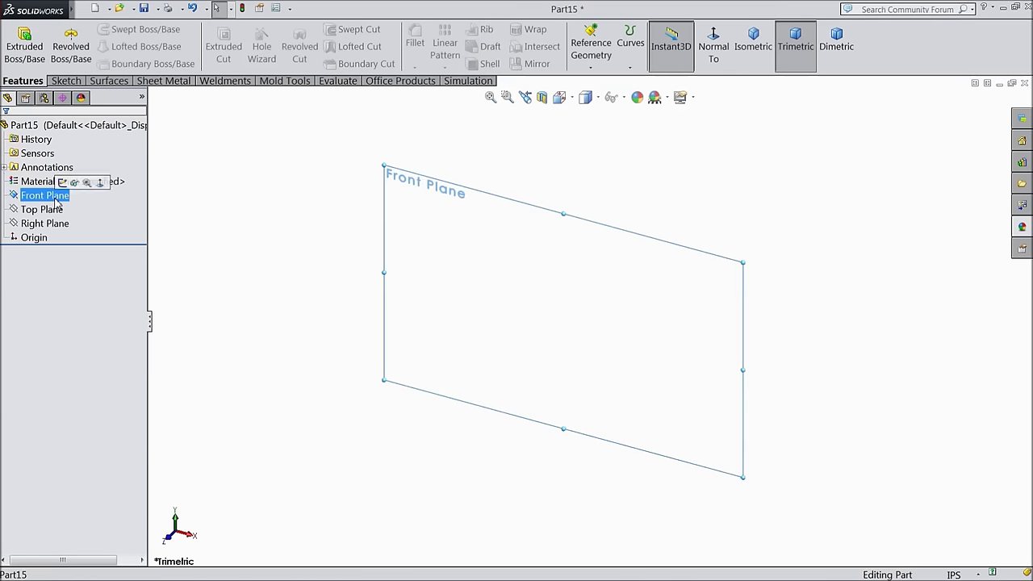
Sketch on the Front Plane and draw a horizontal centerline through the origin
{"action": "left_click", "coordinate": [66, 182]}
{"action": "left_click", "coordinate": [73, 82]}
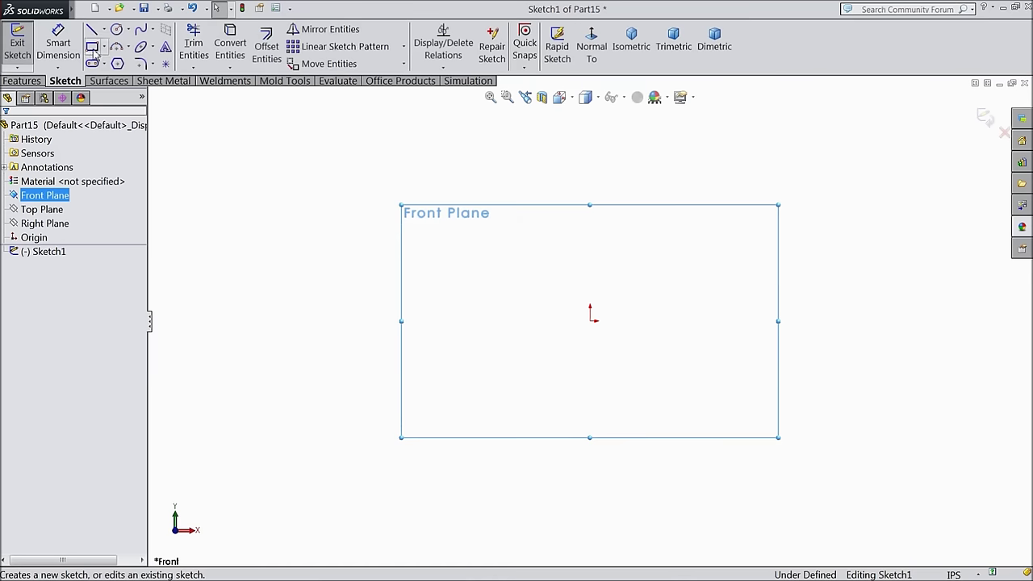
{"action": "left_click", "coordinate": [104, 30]}
{"action": "left_click", "coordinate": [113, 64]}
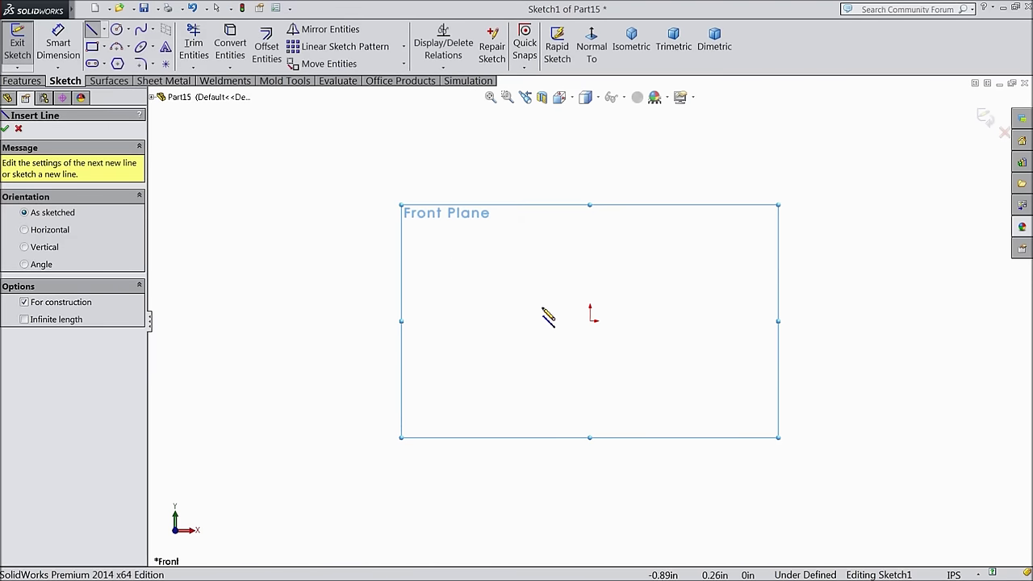
{"action": "left_click", "coordinate": [590, 321]}
{"action": "left_click", "coordinate": [255, 321]}
{"action": "right_click", "coordinate": [260, 323]}
{"action": "left_click", "coordinate": [297, 107]}
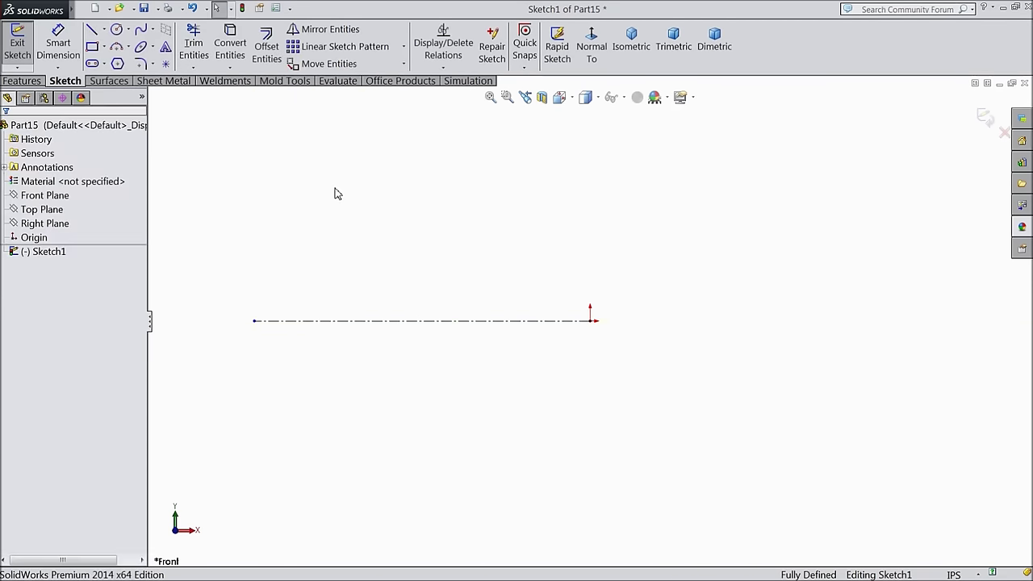
Draw the profile's left end, first top edge and raised collar dropping into a groove
{"action": "left_click", "coordinate": [91, 31]}
{"action": "scroll", "coordinate": [310, 323], "scroll_direction": "down", "scroll_amount": 2}
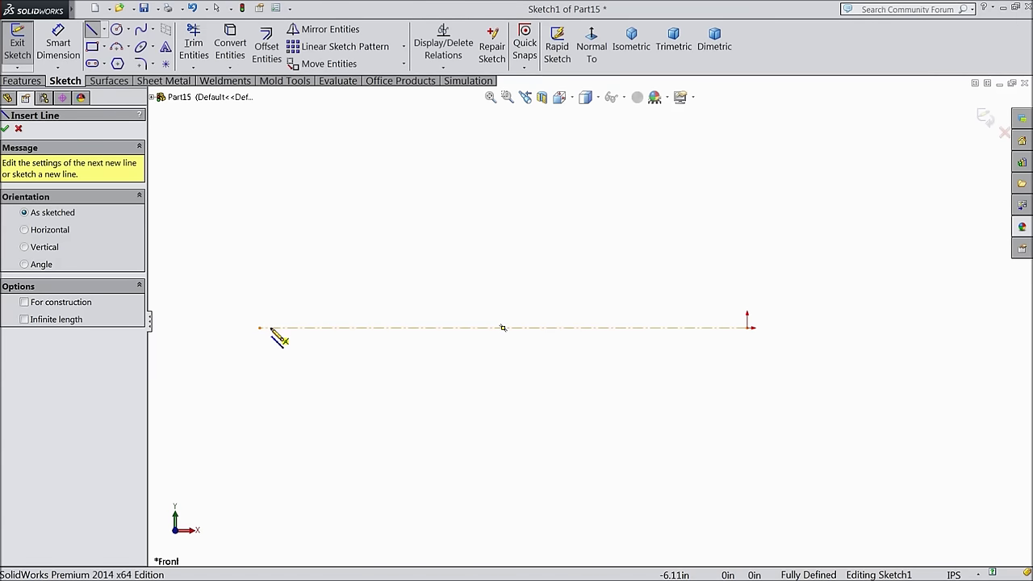
{"action": "left_click", "coordinate": [270, 328]}
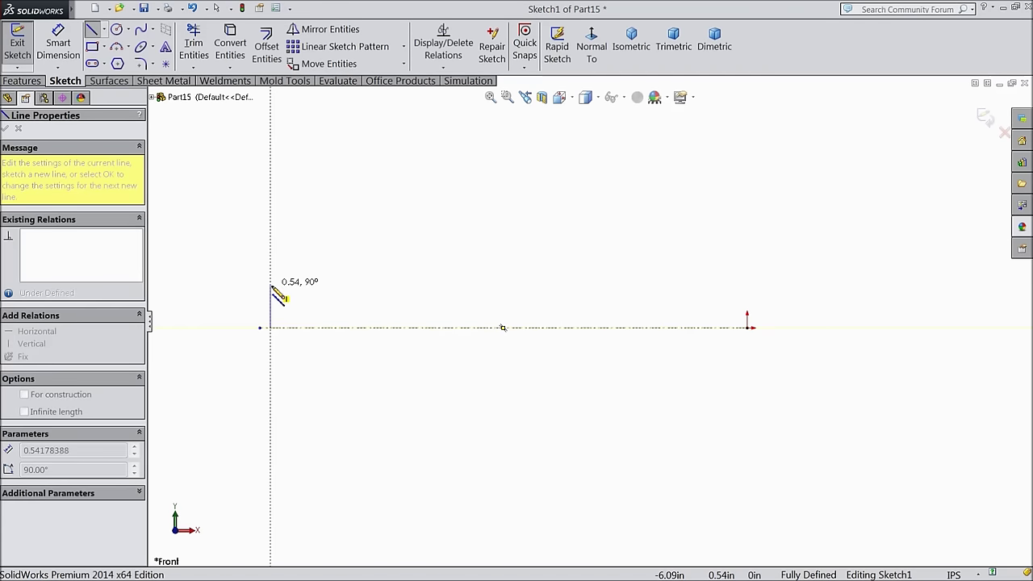
{"action": "left_click", "coordinate": [271, 285]}
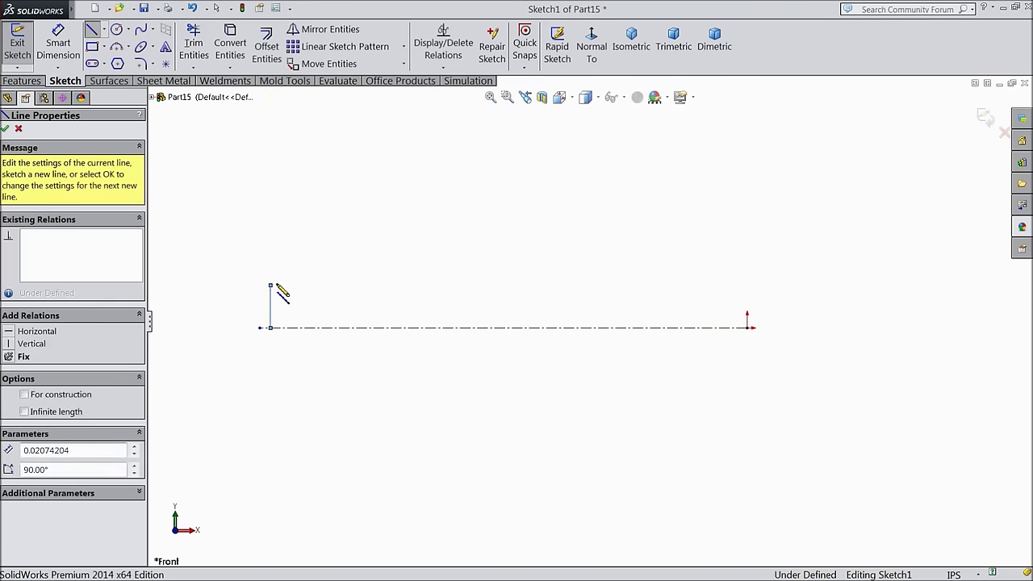
{"action": "left_click", "coordinate": [394, 285]}
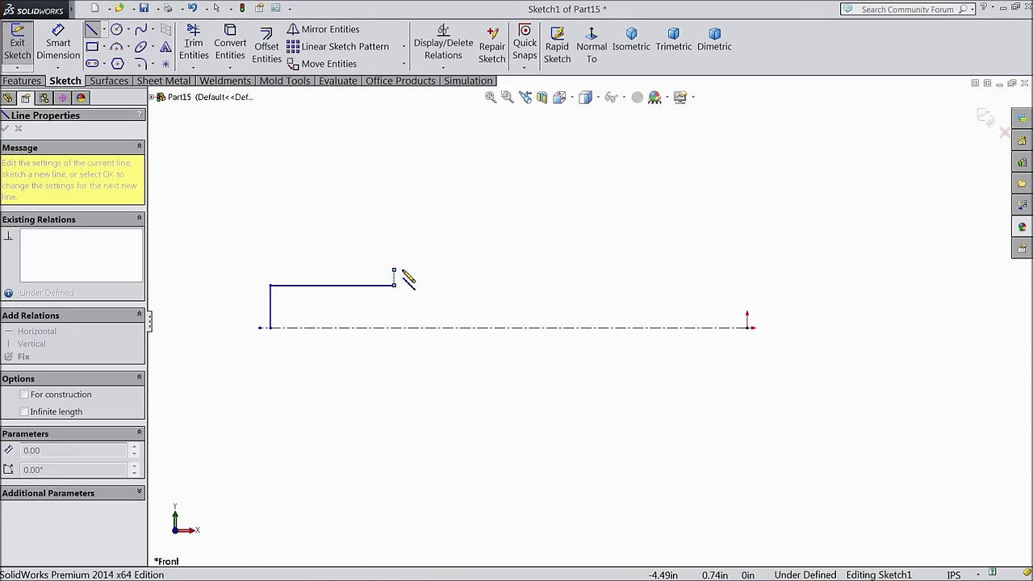
{"action": "left_click", "coordinate": [455, 273]}
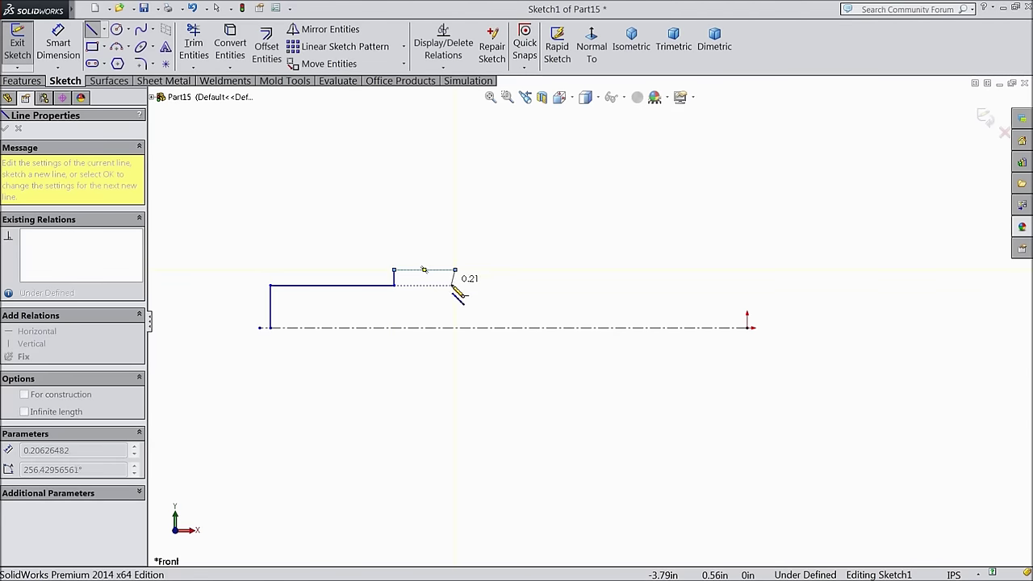
{"action": "left_click", "coordinate": [456, 307]}
{"action": "left_click", "coordinate": [480, 307]}
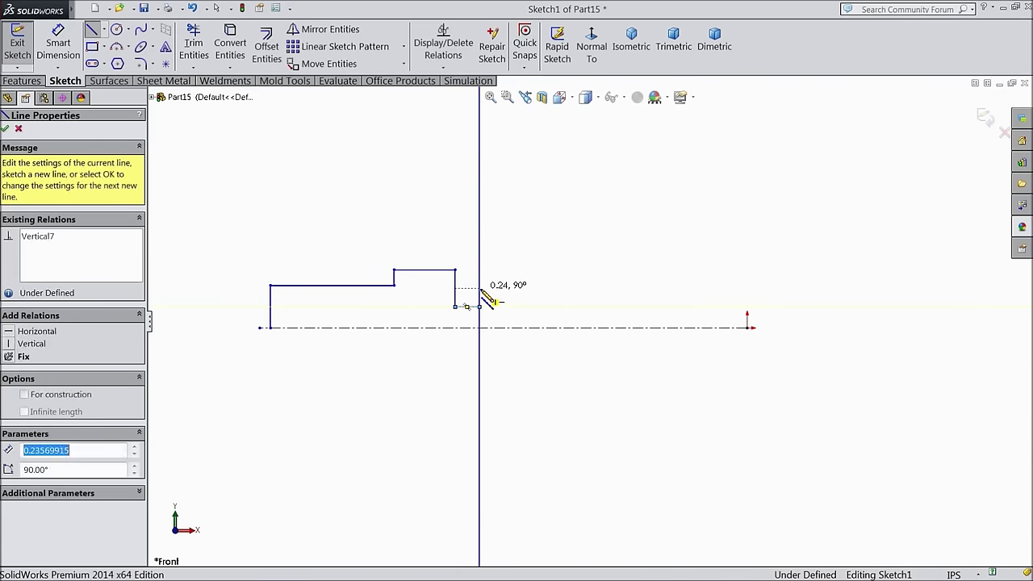
Finish the groove, small step, long shaft top and right end down to the centerline
{"action": "left_click", "coordinate": [515, 289]}
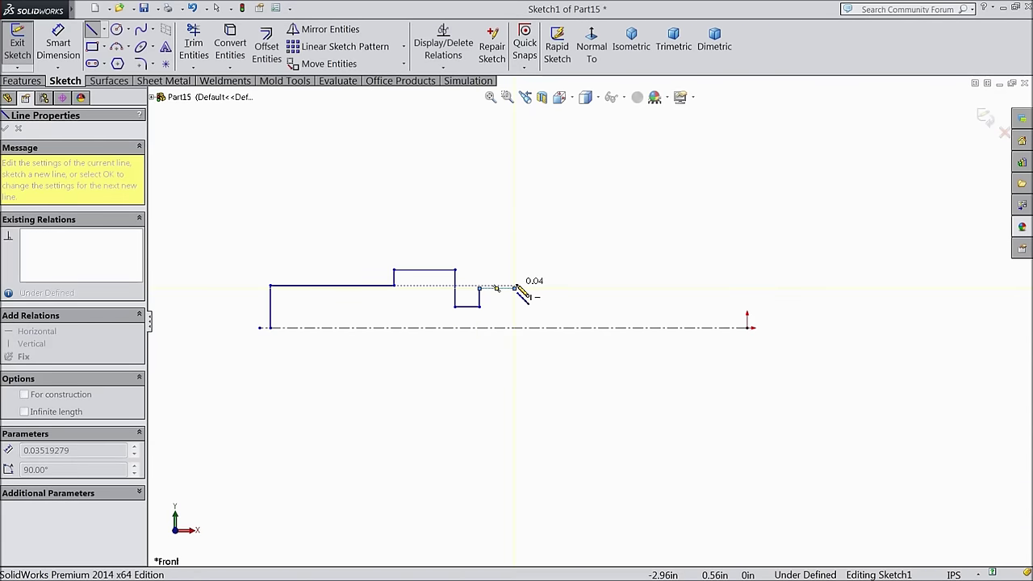
{"action": "left_click", "coordinate": [515, 278]}
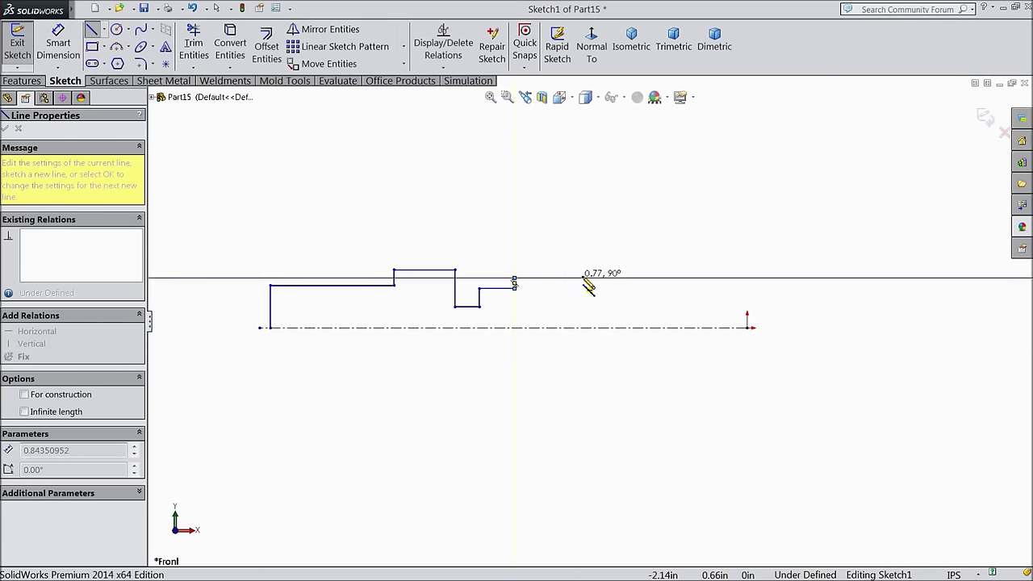
{"action": "left_click", "coordinate": [669, 277]}
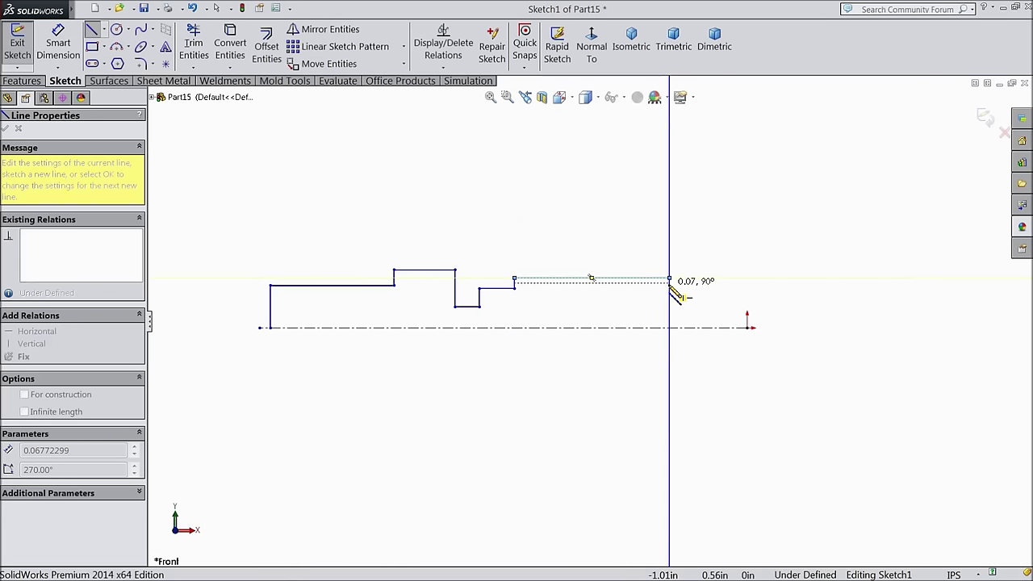
{"action": "left_click", "coordinate": [669, 283]}
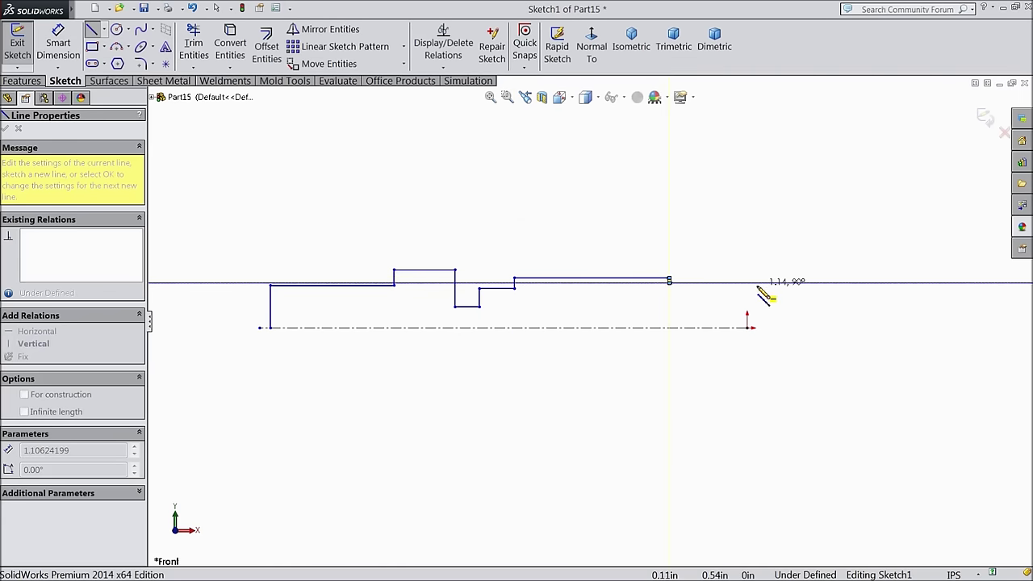
{"action": "left_click", "coordinate": [748, 282]}
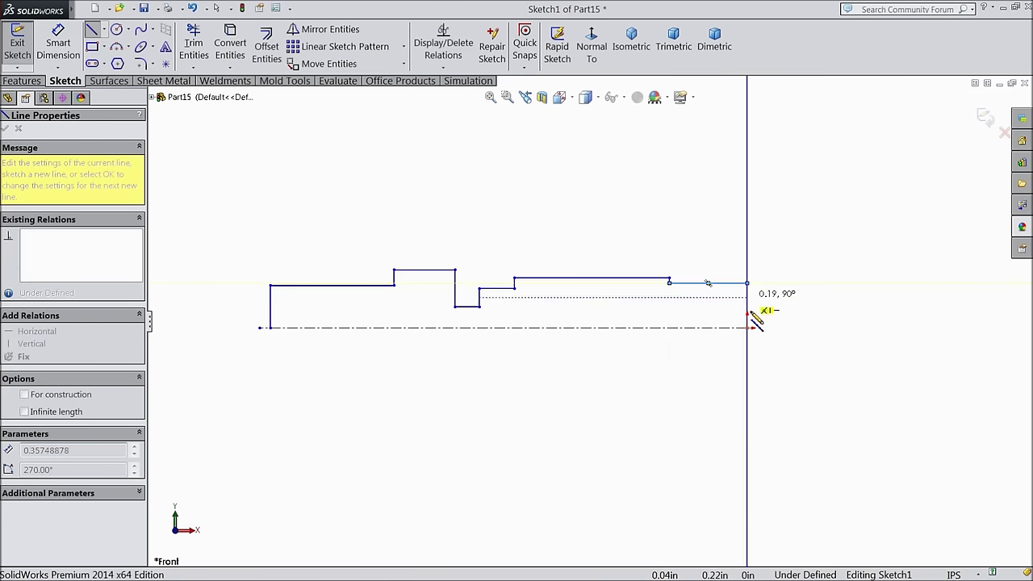
{"action": "left_click", "coordinate": [748, 327]}
{"action": "right_click", "coordinate": [765, 292]}
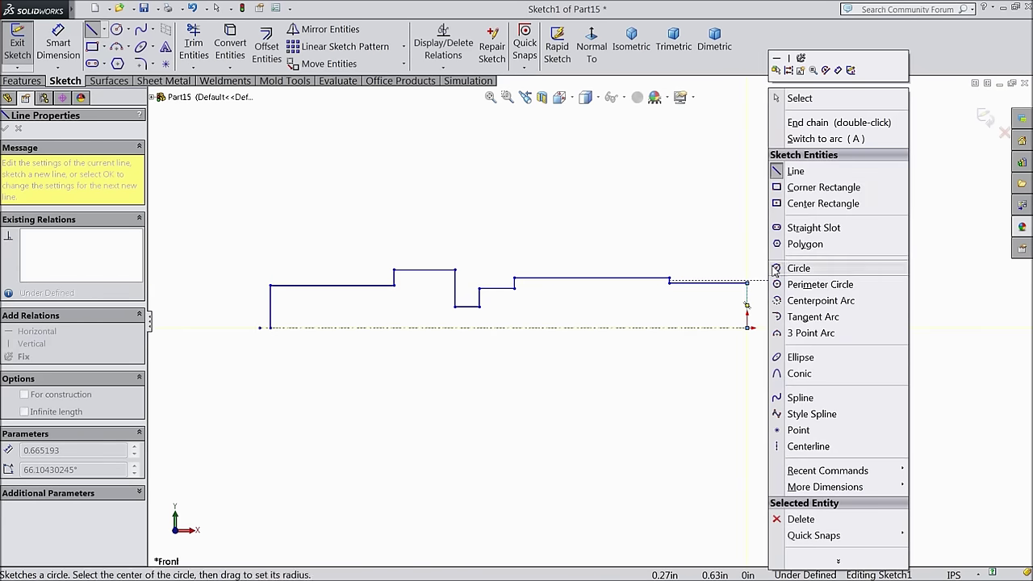
{"action": "left_click", "coordinate": [795, 98]}
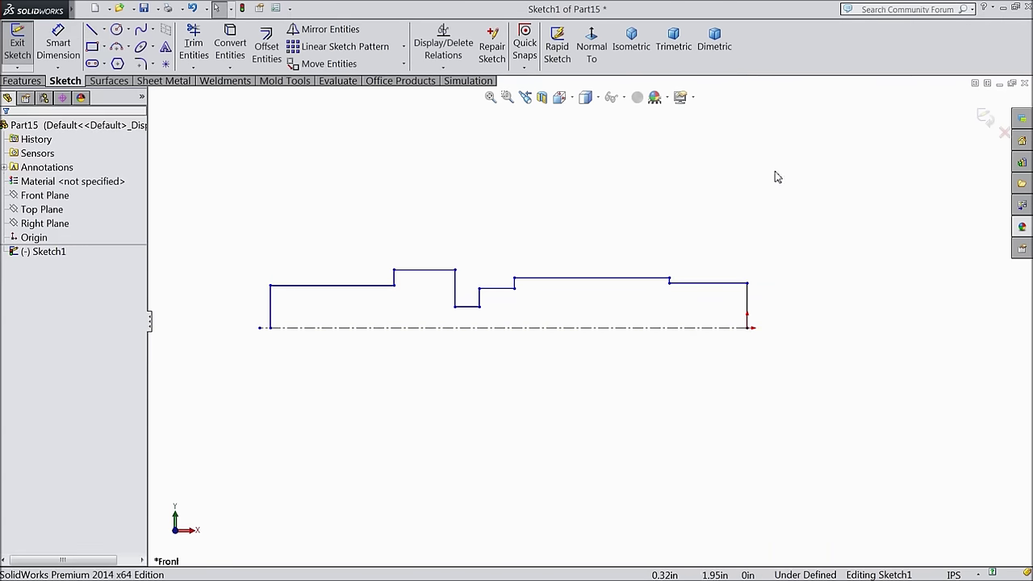
Dimension the long top edge of the profile as 0.50
{"action": "scroll", "coordinate": [353, 335], "scroll_direction": "down", "scroll_amount": 1}
{"action": "scroll", "coordinate": [589, 335], "scroll_direction": "up", "scroll_amount": 2}
{"action": "scroll", "coordinate": [646, 335], "scroll_direction": "down", "scroll_amount": 2}
{"action": "left_click", "coordinate": [58, 45]}
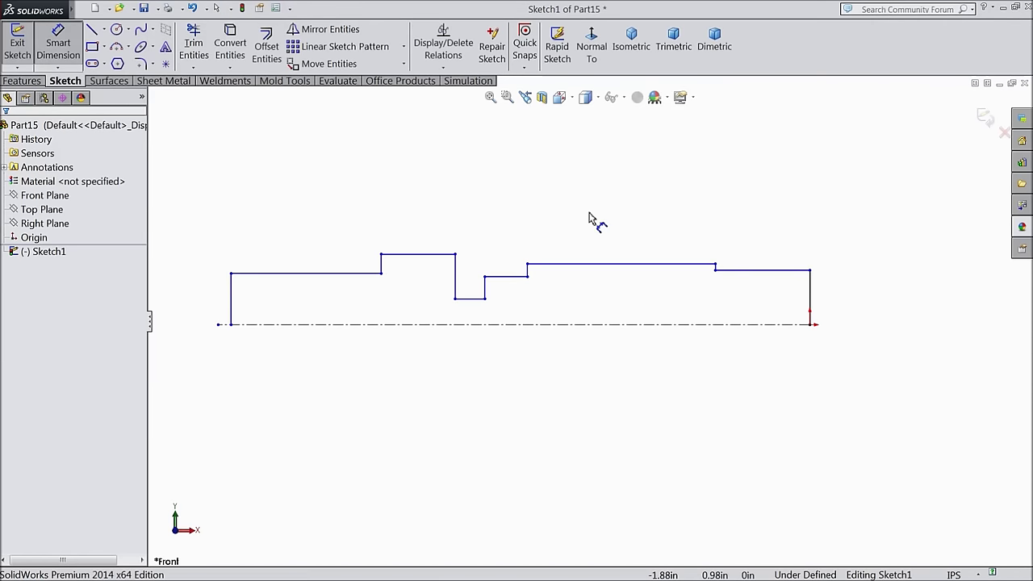
{"action": "scroll", "coordinate": [812, 300], "scroll_direction": "down", "scroll_amount": 2}
{"action": "scroll", "coordinate": [771, 318], "scroll_direction": "up", "scroll_amount": 2}
{"action": "scroll", "coordinate": [770, 319], "scroll_direction": "up", "scroll_amount": 2}
{"action": "scroll", "coordinate": [419, 346], "scroll_direction": "down", "scroll_amount": 2}
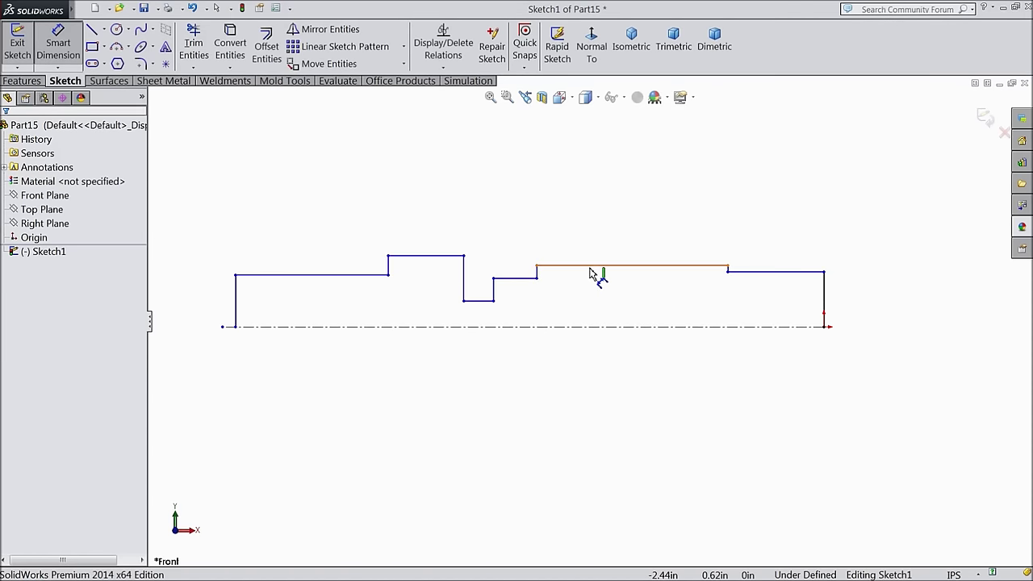
{"action": "left_click", "coordinate": [632, 272]}
{"action": "left_click", "coordinate": [635, 235]}
{"action": "type", "text": "0.5"}
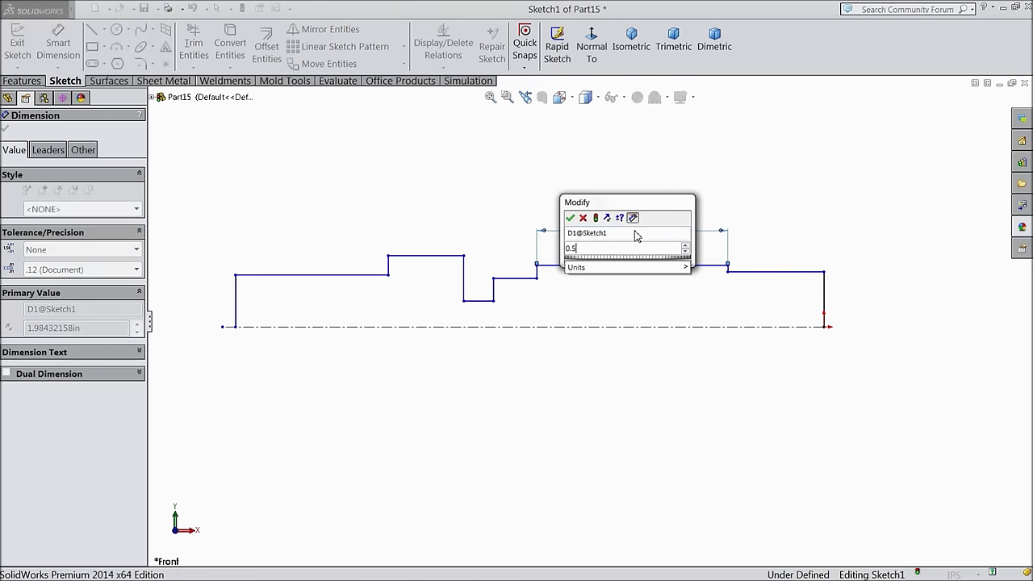
{"action": "left_click", "coordinate": [685, 270]}
{"action": "left_click", "coordinate": [570, 218]}
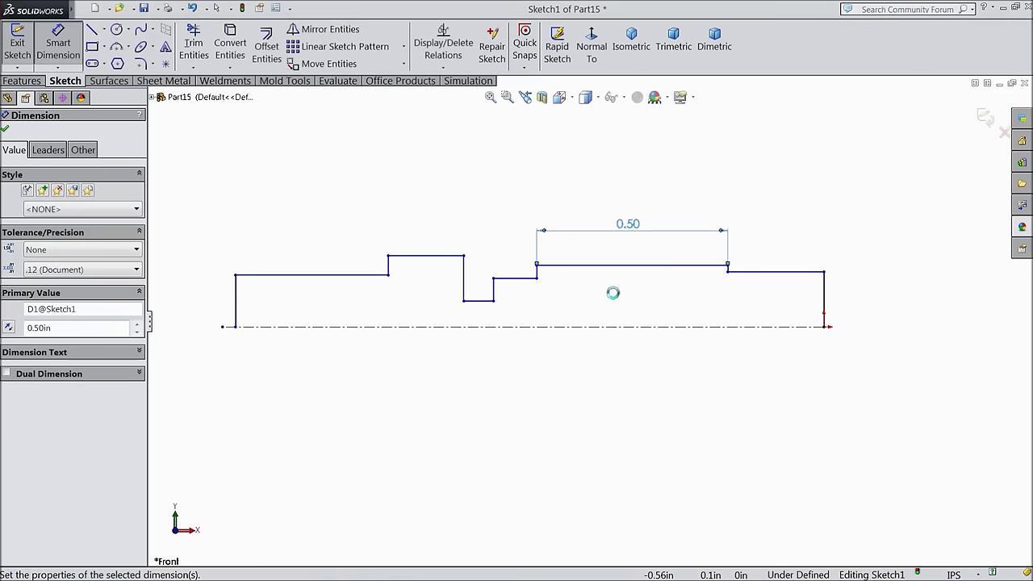
Dimension the short right step length as 0.10 and the right end height as 0.18
{"action": "left_click", "coordinate": [759, 279]}
{"action": "left_click", "coordinate": [741, 260]}
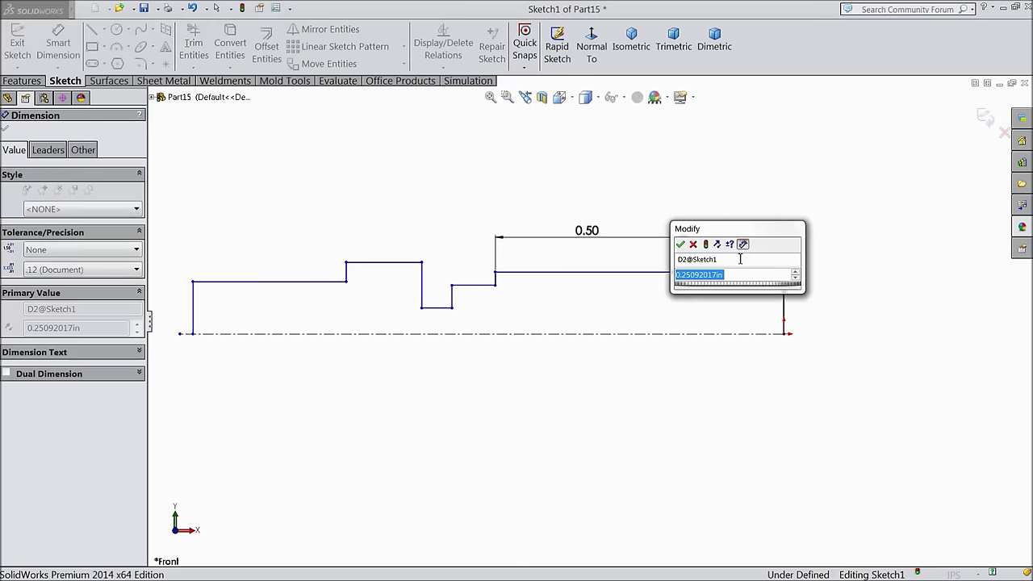
{"action": "type", "text": "0.1"}
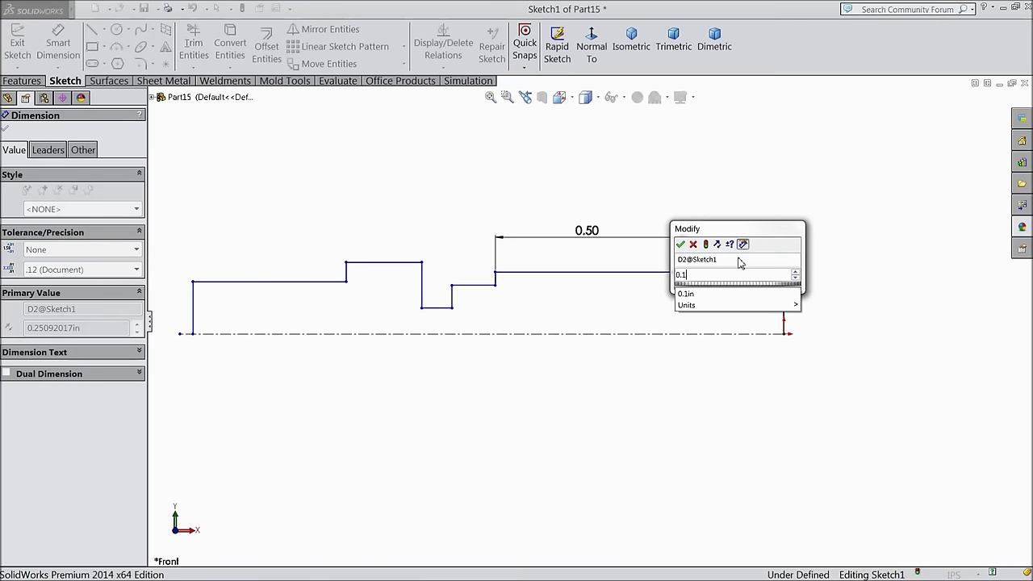
{"action": "left_click", "coordinate": [681, 245]}
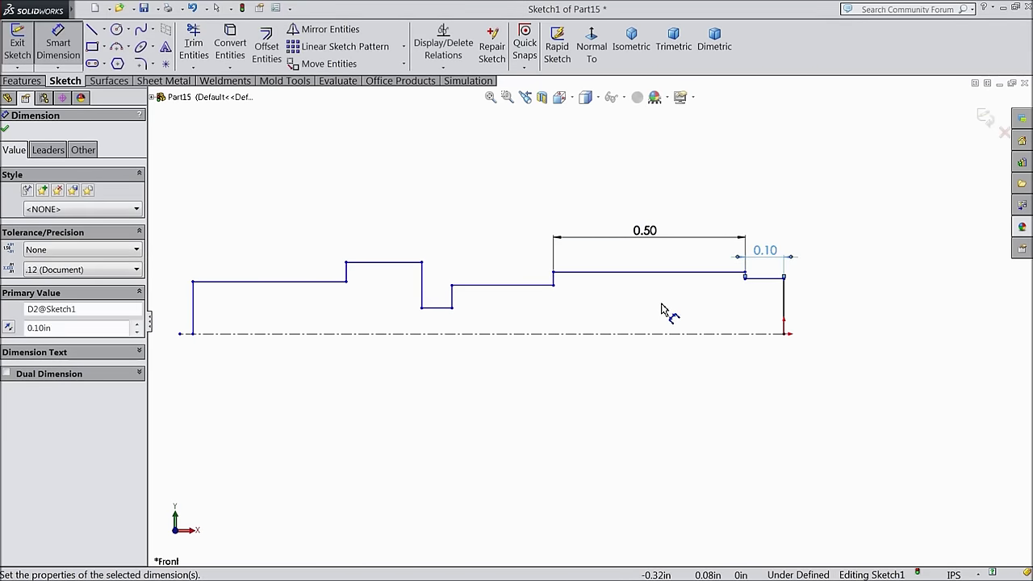
{"action": "left_click", "coordinate": [787, 314]}
{"action": "left_click", "coordinate": [847, 300]}
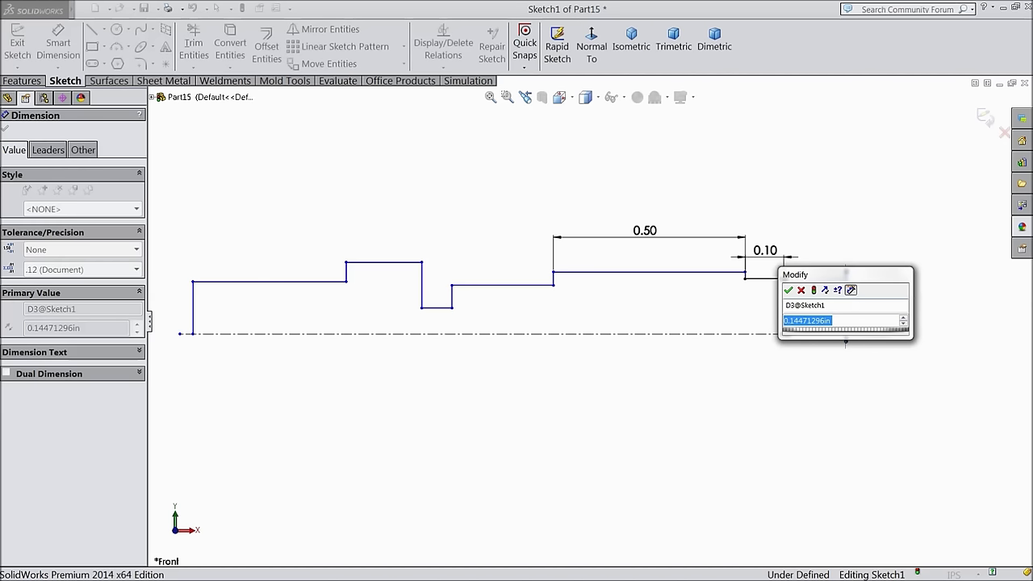
{"action": "type", "text": "0.18"}
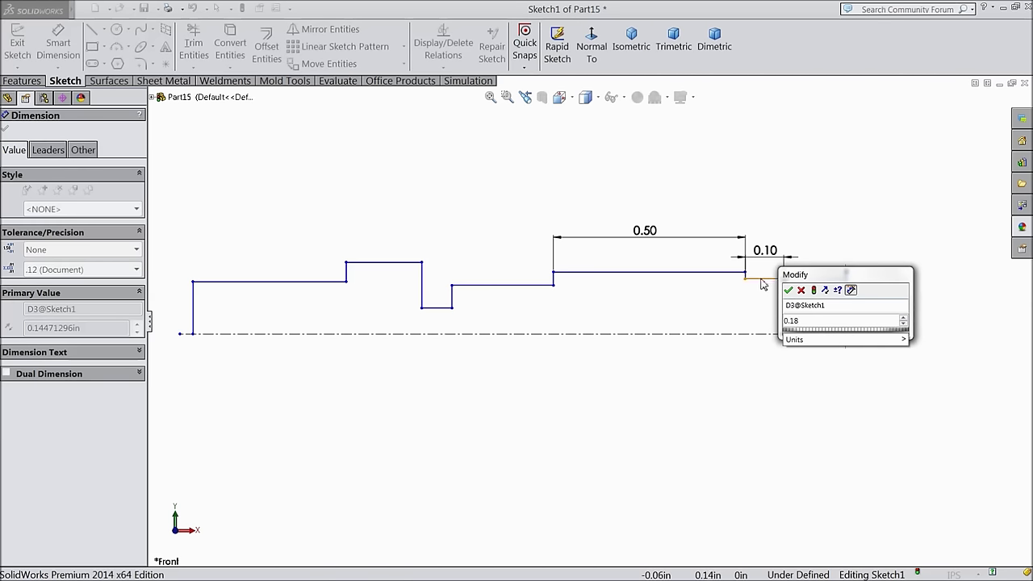
{"action": "left_click", "coordinate": [789, 290]}
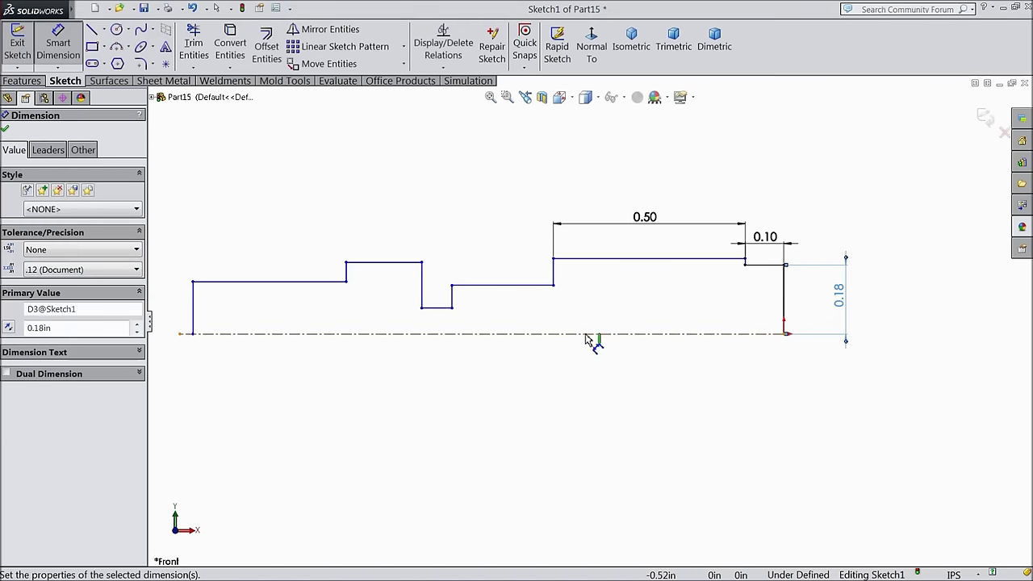
{"action": "scroll", "coordinate": [466, 343], "scroll_direction": "up", "scroll_amount": 1}
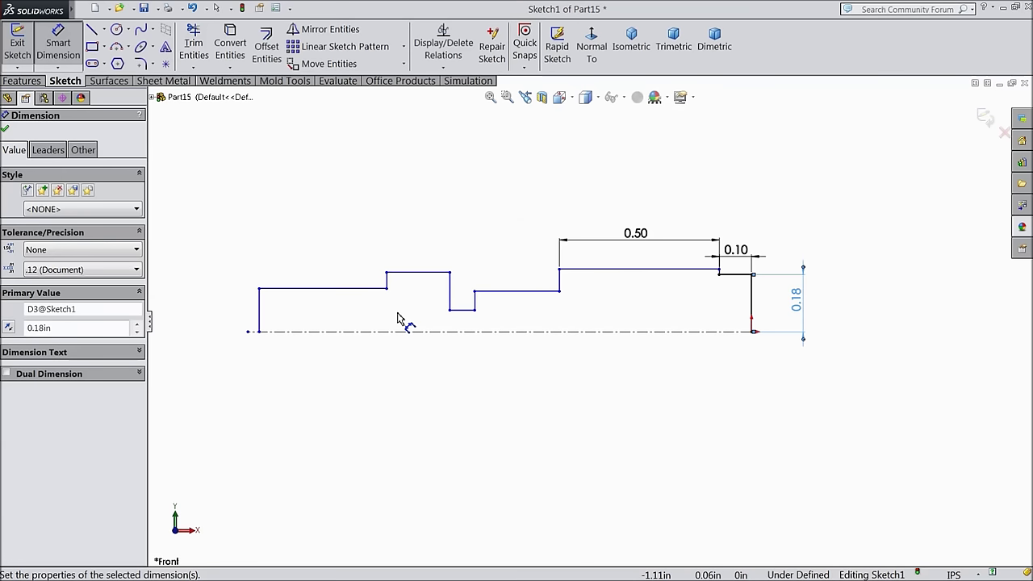
{"action": "scroll", "coordinate": [474, 311], "scroll_direction": "up", "scroll_amount": 2}
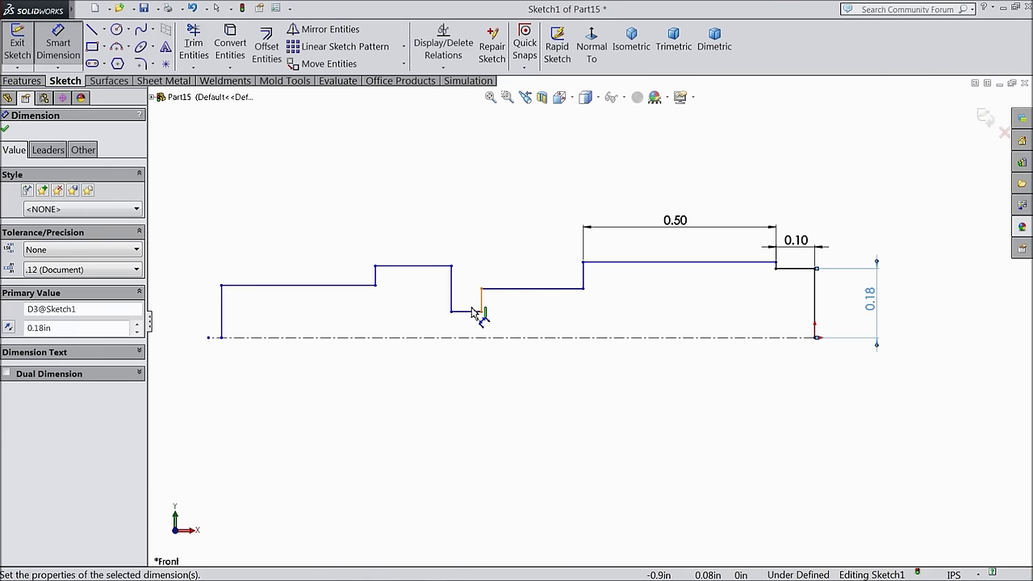
{"action": "scroll", "coordinate": [417, 302], "scroll_direction": "down", "scroll_amount": 2}
{"action": "scroll", "coordinate": [581, 327], "scroll_direction": "up", "scroll_amount": 1}
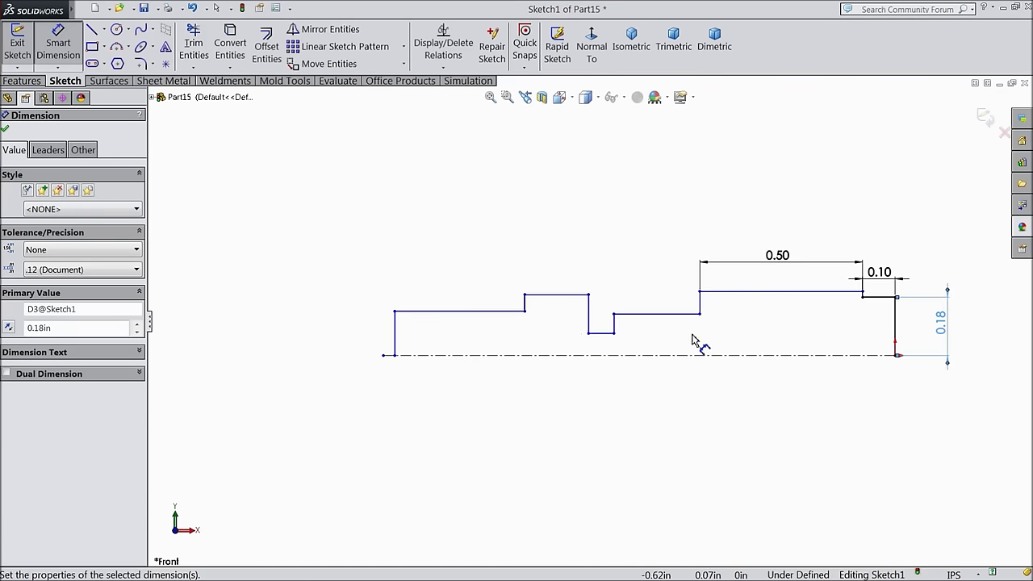
Set the left end height to 0.20 and the tall step height to 0.30
{"action": "left_click", "coordinate": [396, 335]}
{"action": "left_click", "coordinate": [332, 338]}
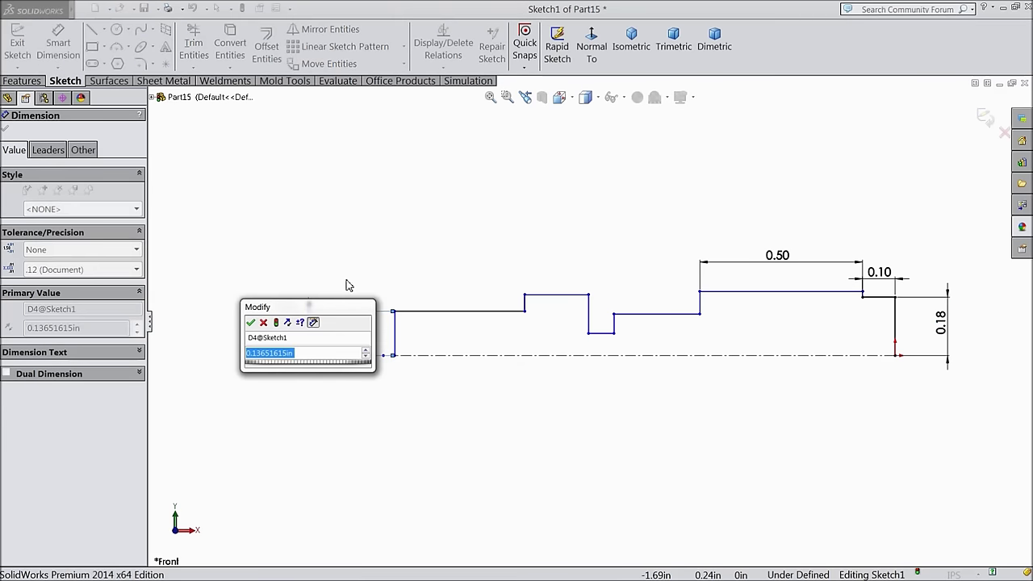
{"action": "type", "text": "0.2"}
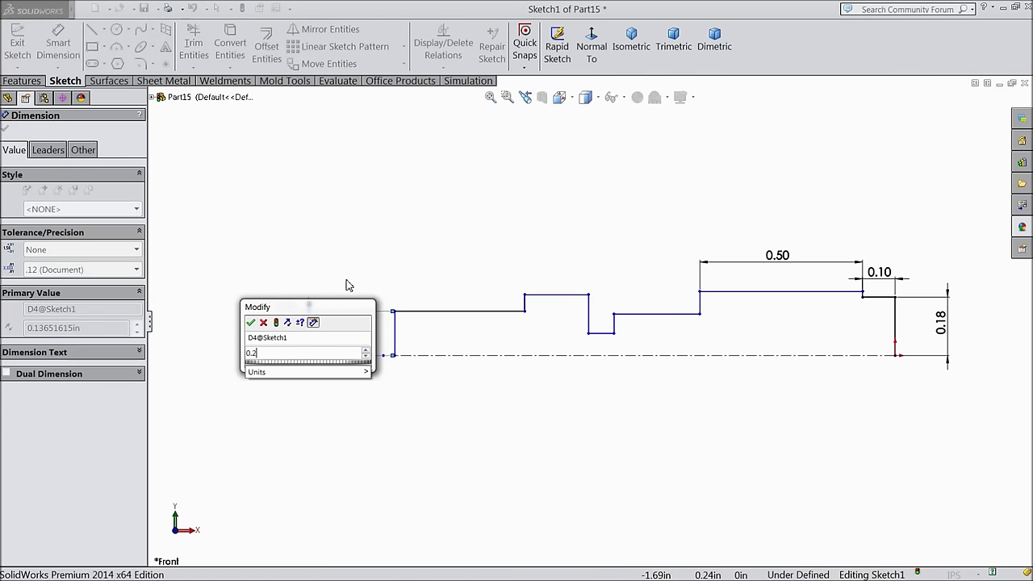
{"action": "left_click", "coordinate": [250, 322]}
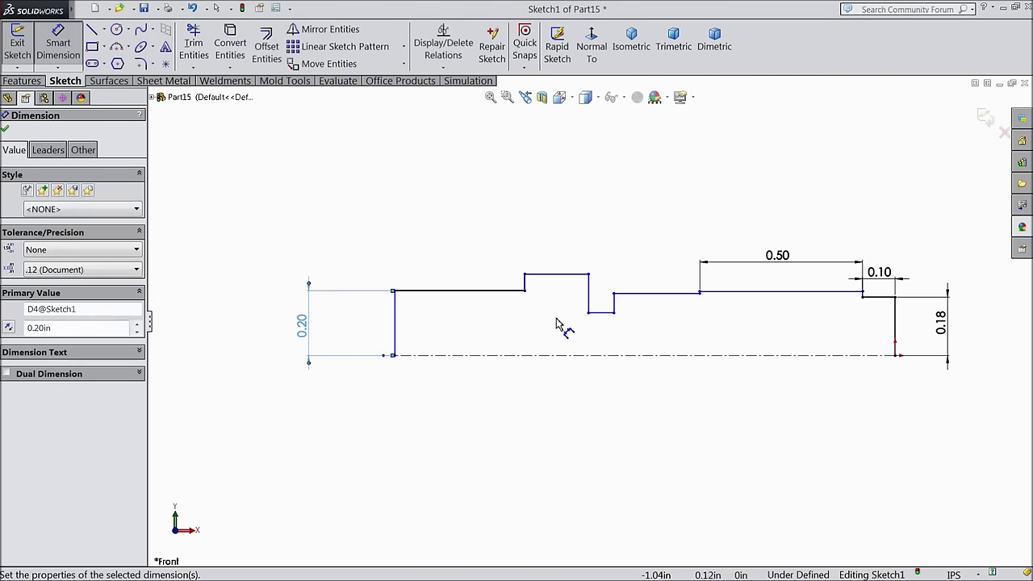
{"action": "left_click", "coordinate": [559, 276]}
{"action": "left_click", "coordinate": [549, 356]}
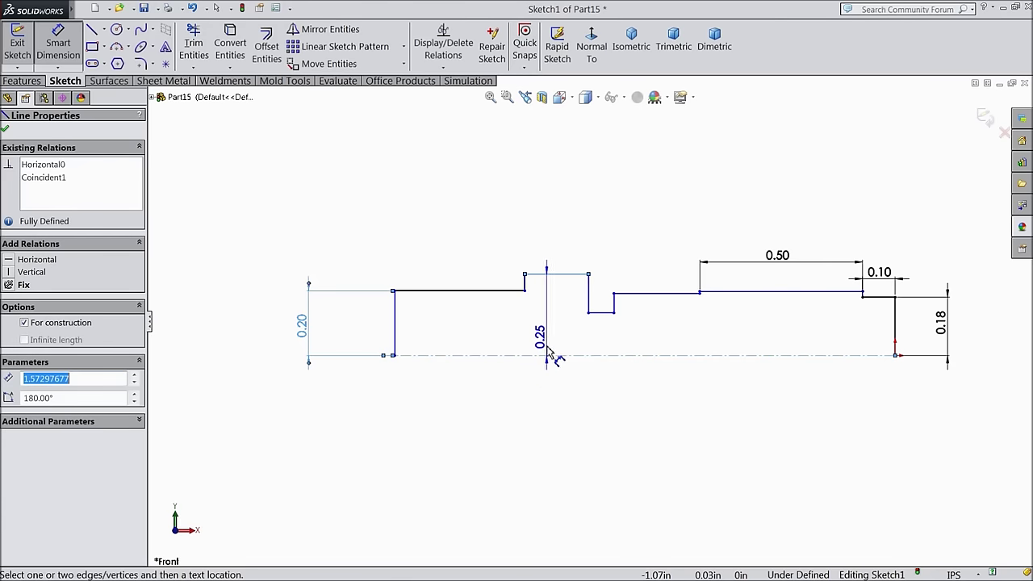
{"action": "left_click", "coordinate": [555, 329]}
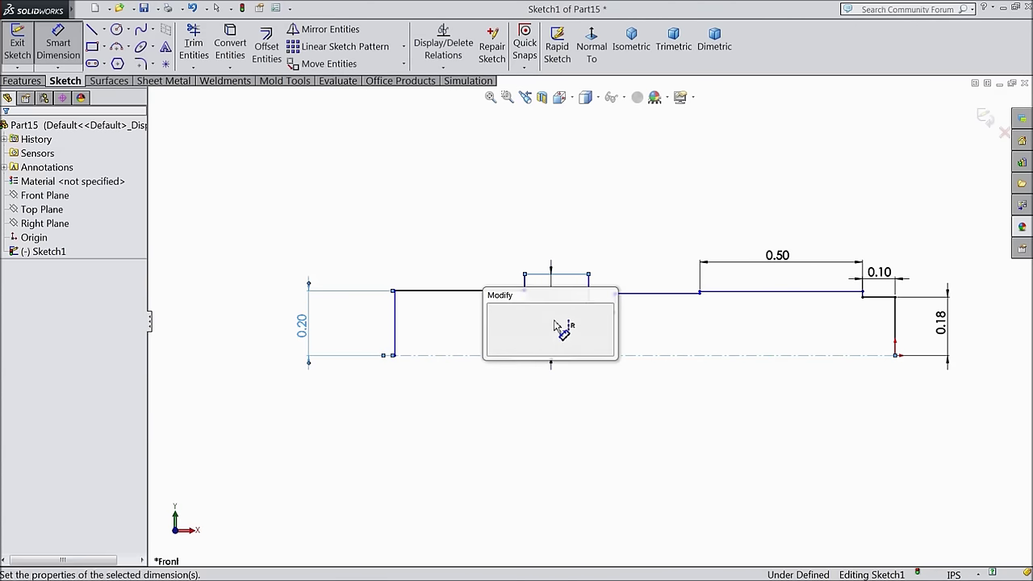
{"action": "type", "text": "0.3"}
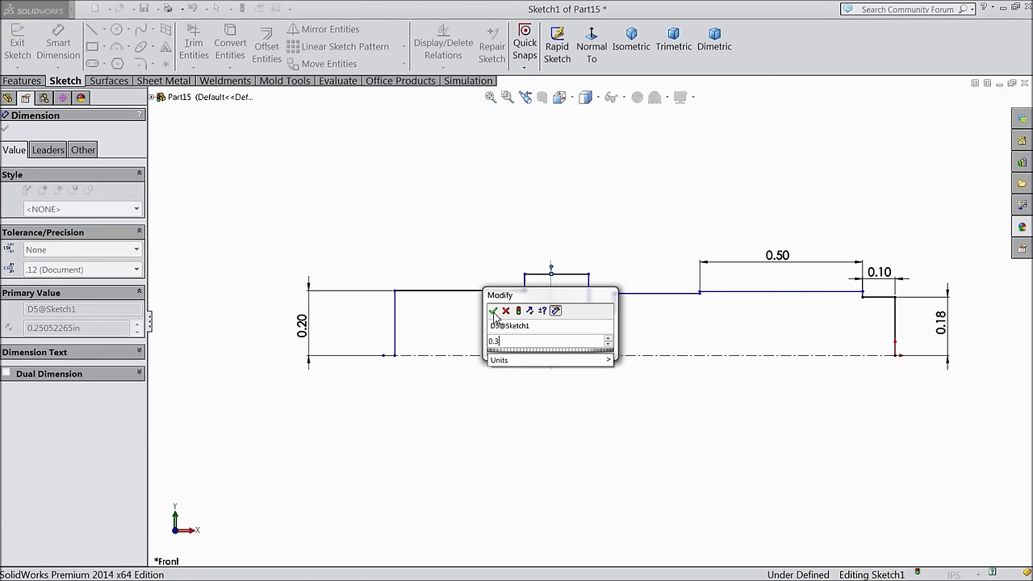
{"action": "left_click", "coordinate": [493, 311]}
{"action": "scroll", "coordinate": [685, 325], "scroll_direction": "down", "scroll_amount": 1}
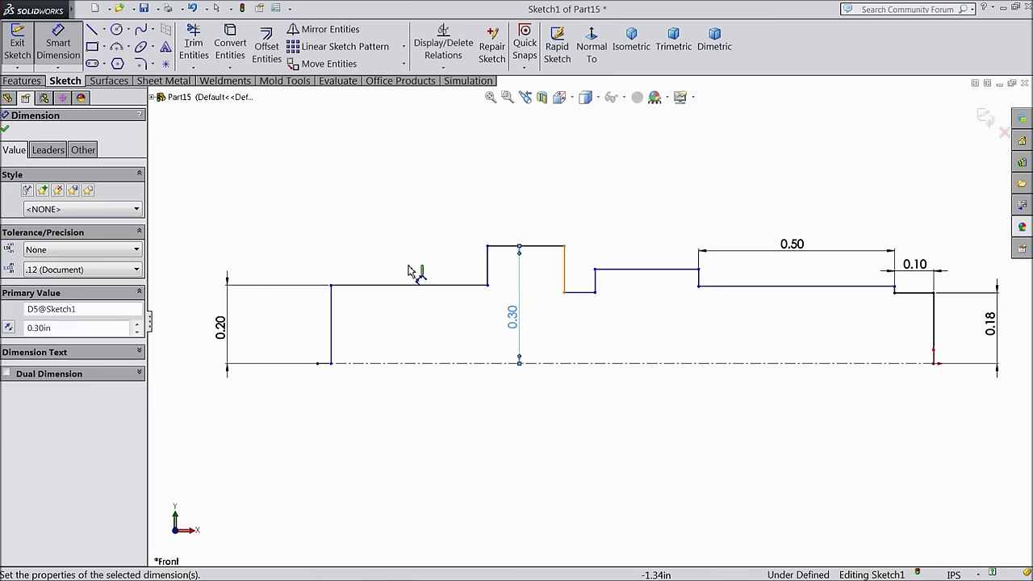
{"action": "left_click", "coordinate": [5, 128]}
Drag a step corner and the notch corner lower in the profile
{"action": "scroll", "coordinate": [600, 307], "scroll_direction": "down", "scroll_amount": 2}
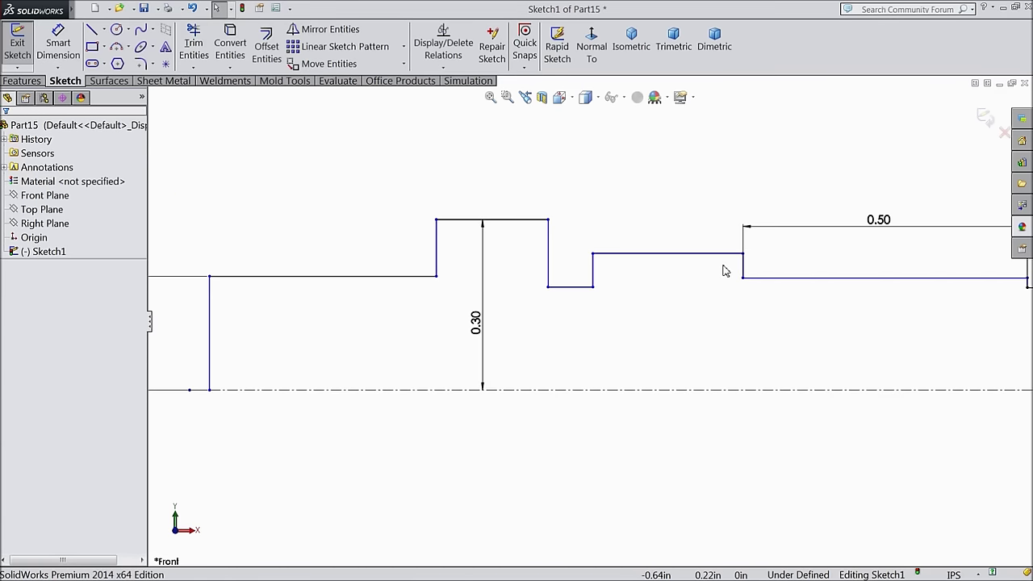
{"action": "mouse_move", "coordinate": [743, 255]}
{"action": "left_mouse_down"}
{"action": "mouse_move", "coordinate": [742, 342]}
{"action": "mouse_move", "coordinate": [739, 323]}
{"action": "left_mouse_up"}
{"action": "mouse_move", "coordinate": [595, 294]}
{"action": "left_mouse_down"}
{"action": "mouse_move", "coordinate": [602, 358]}
{"action": "mouse_move", "coordinate": [587, 348]}
{"action": "mouse_move", "coordinate": [589, 292]}
{"action": "left_mouse_up"}
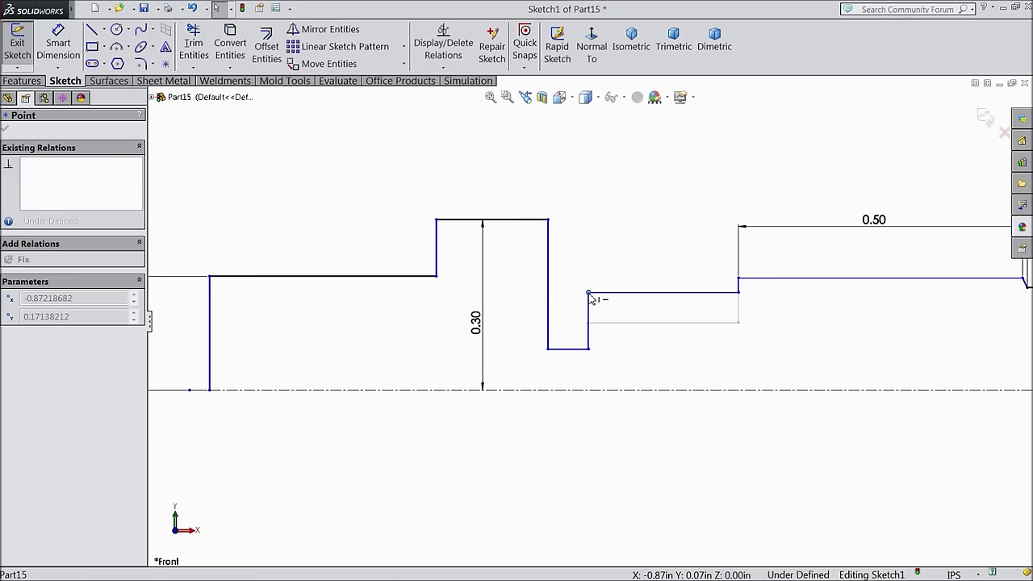
Dimension the top-left line as 0.38 and the tall step width as 0.22
{"action": "left_click", "coordinate": [58, 44]}
{"action": "key", "text": "f"}
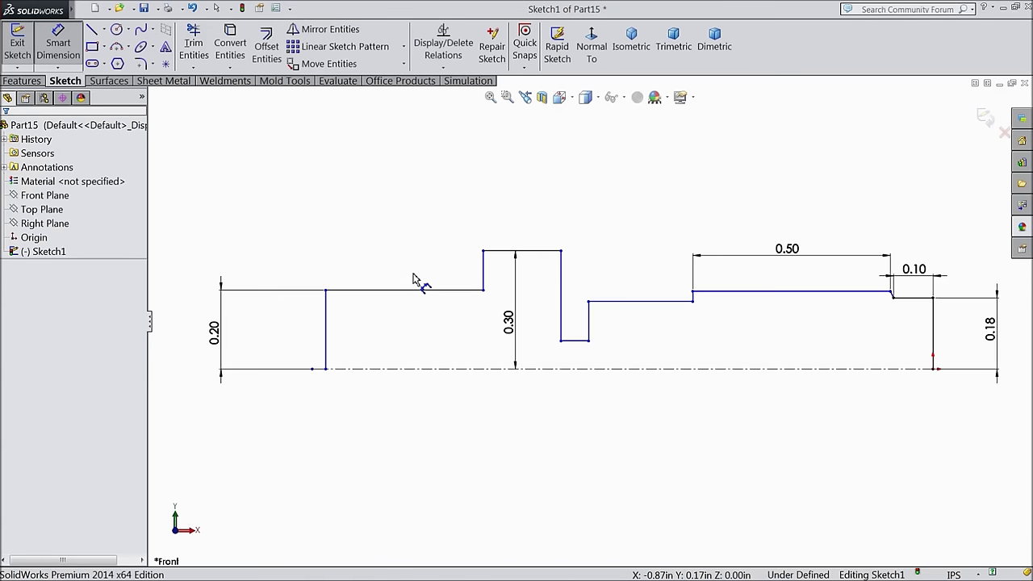
{"action": "left_click", "coordinate": [400, 289]}
{"action": "left_click", "coordinate": [400, 245]}
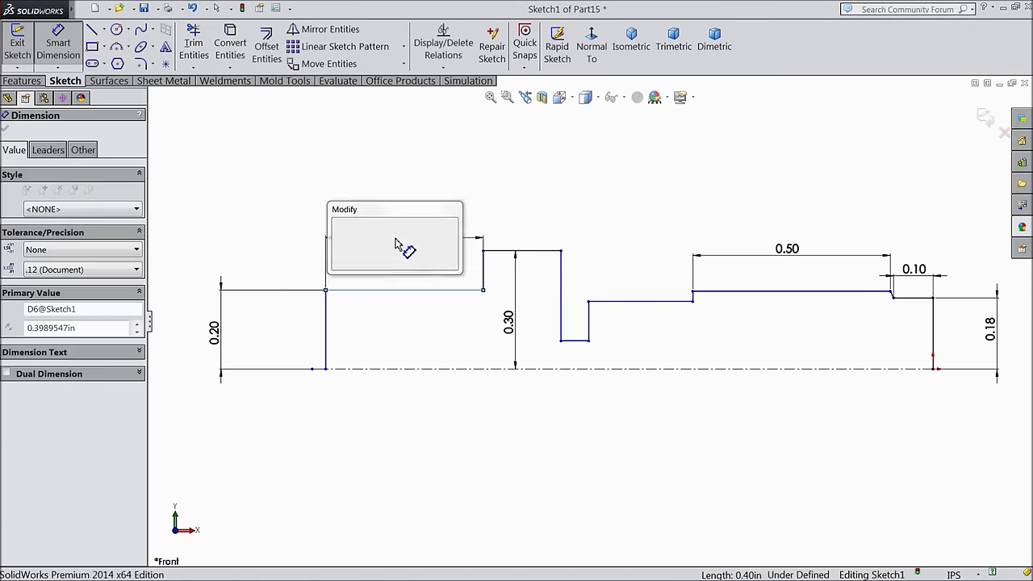
{"action": "type", "text": "0.38"}
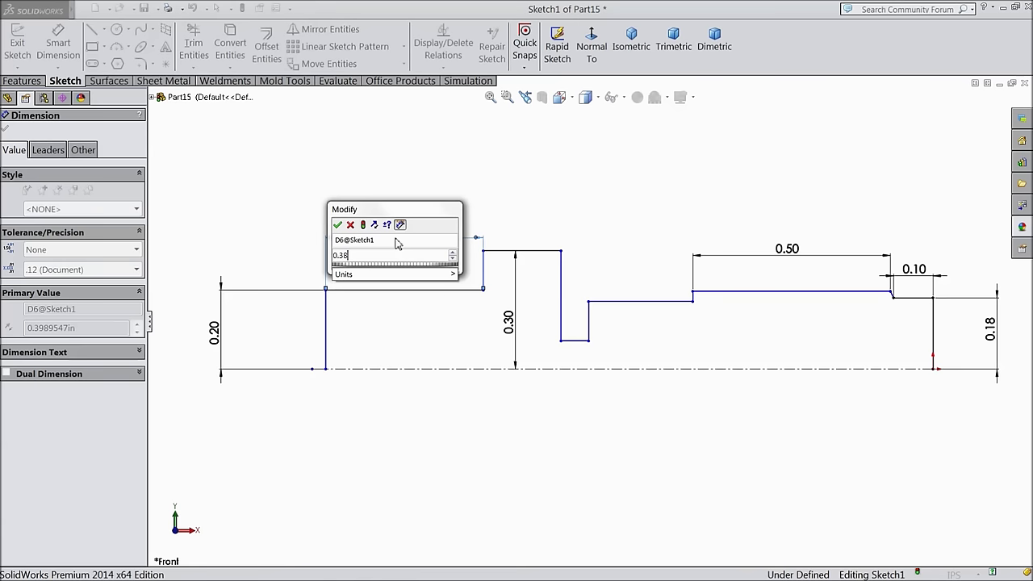
{"action": "left_click", "coordinate": [339, 226]}
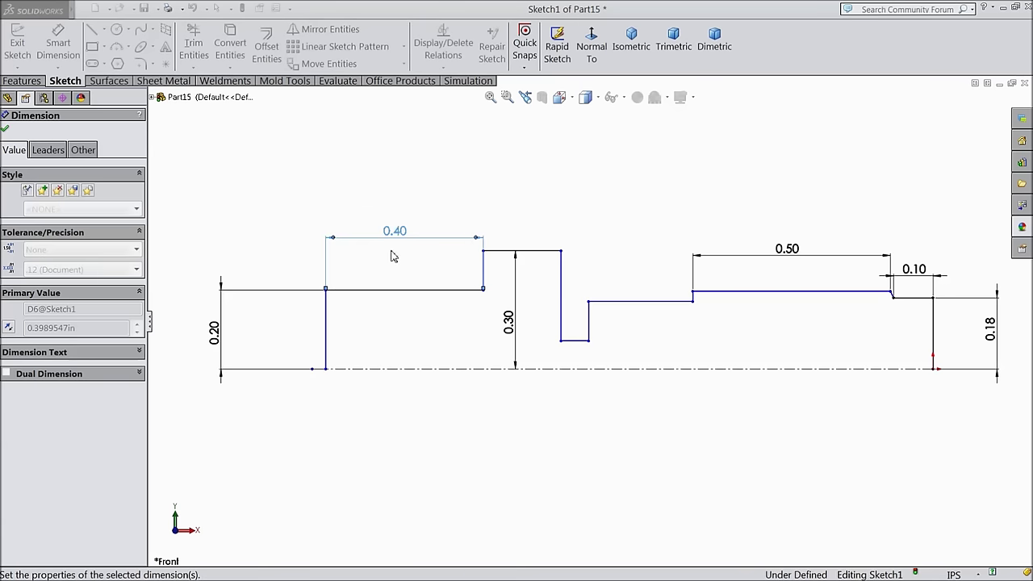
{"action": "left_click", "coordinate": [518, 251]}
{"action": "left_click", "coordinate": [512, 232]}
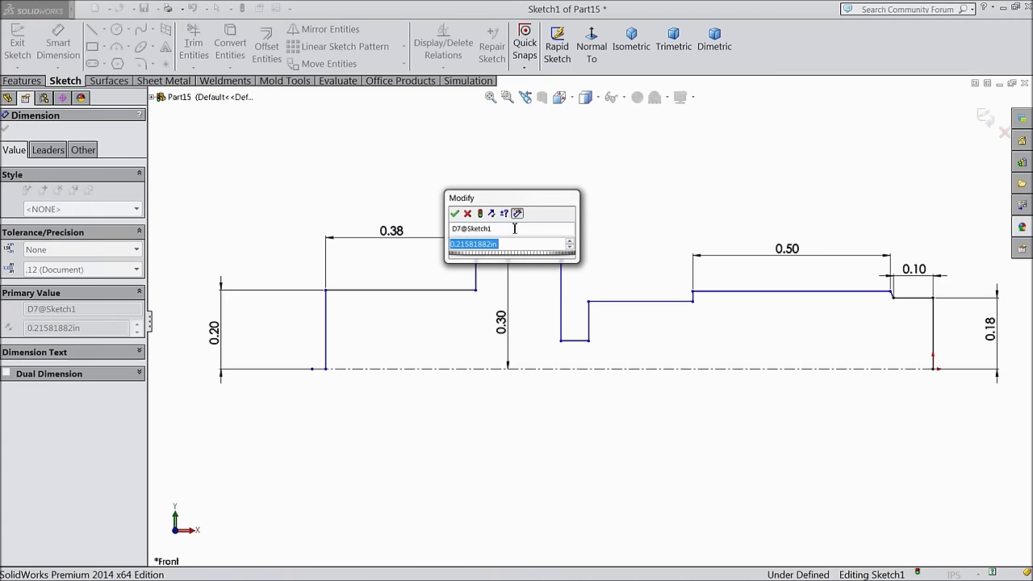
{"action": "type", "text": "0.22"}
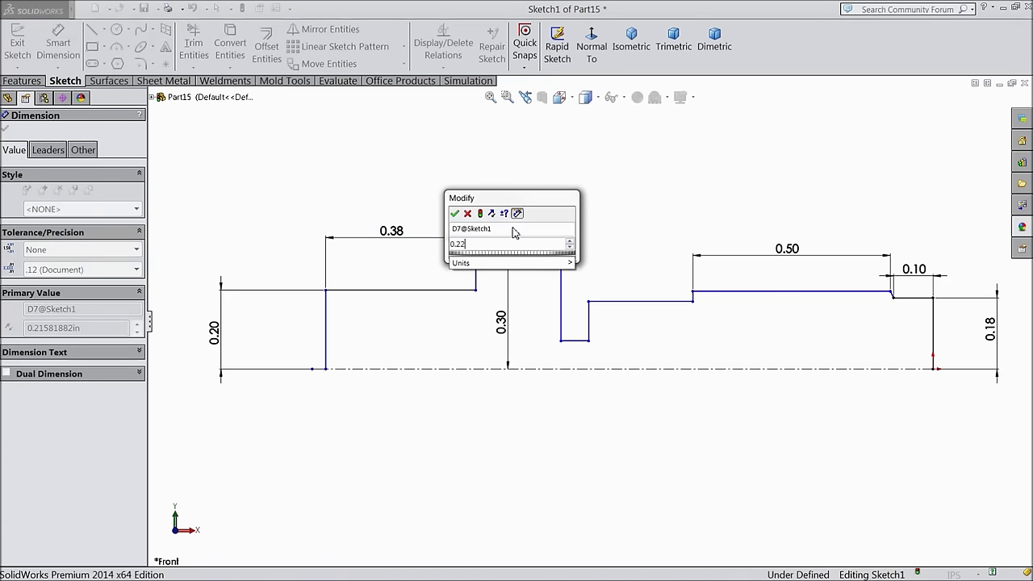
{"action": "left_click", "coordinate": [456, 214]}
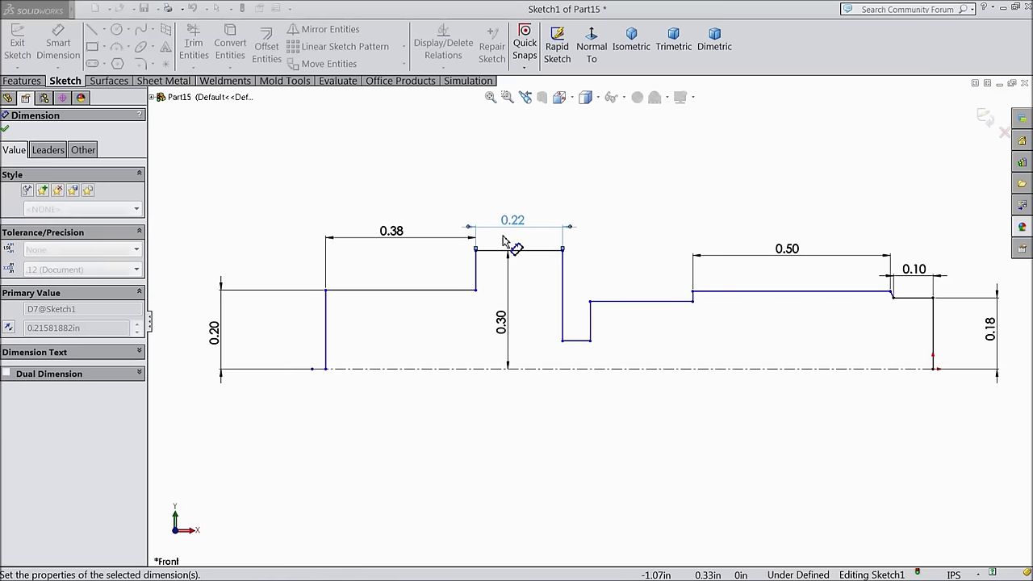
Set the notch height to 0.10 and the following step height to 0.15
{"action": "left_click", "coordinate": [577, 340]}
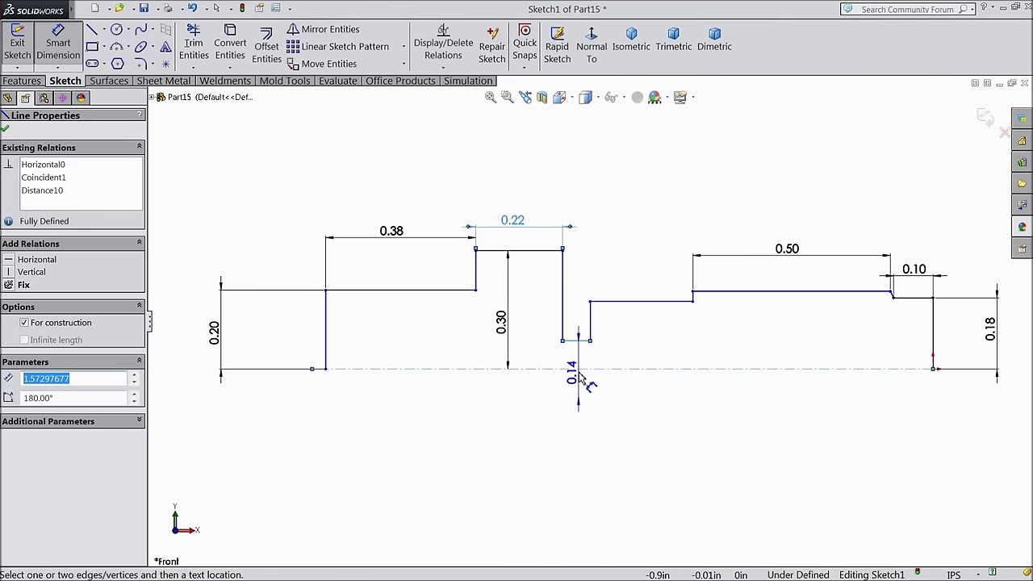
{"action": "left_click", "coordinate": [587, 365]}
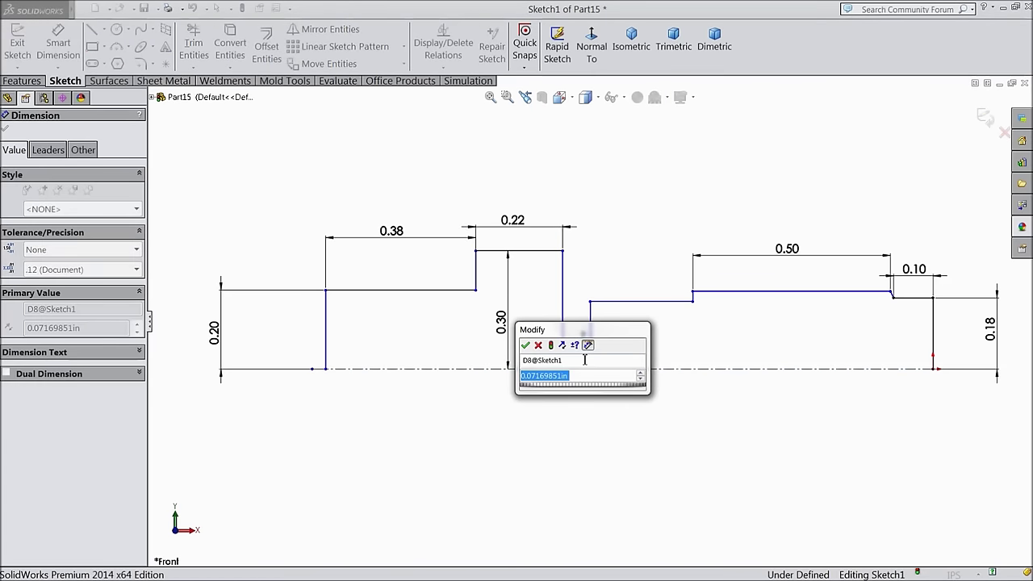
{"action": "type", "text": "0.1"}
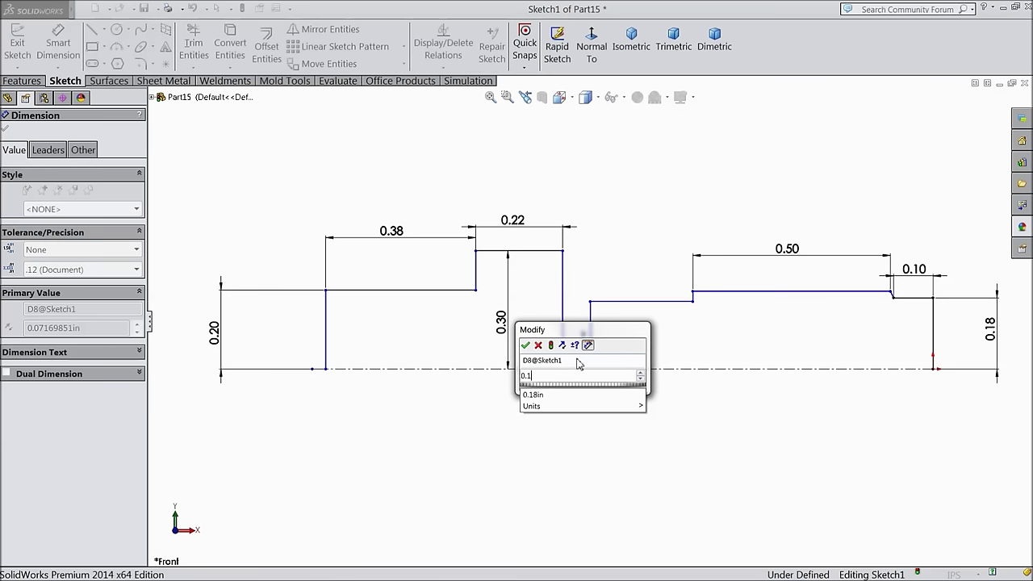
{"action": "key", "text": "Return"}
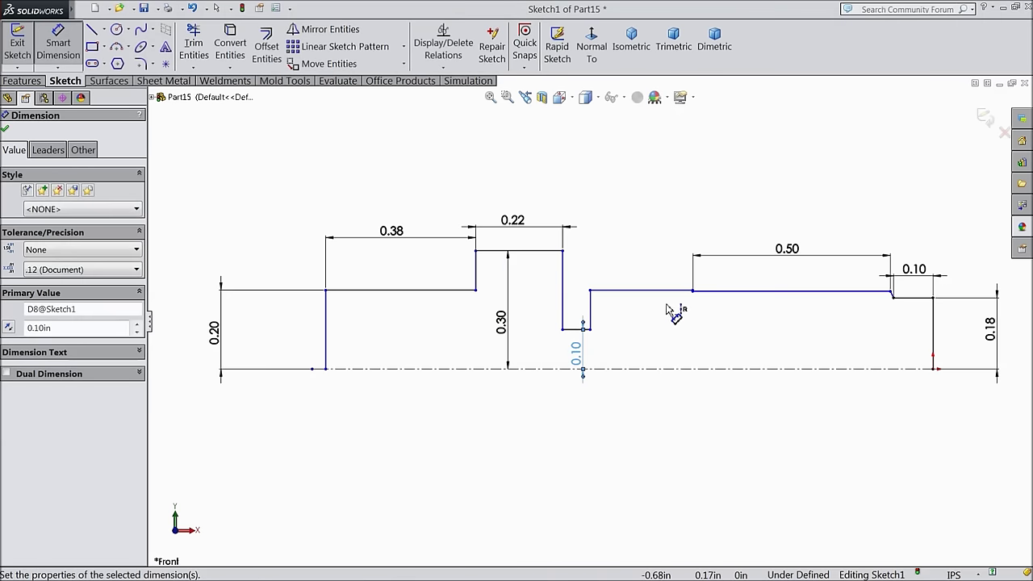
{"action": "left_click", "coordinate": [654, 292]}
{"action": "left_click", "coordinate": [660, 347]}
{"action": "type", "text": "0."}
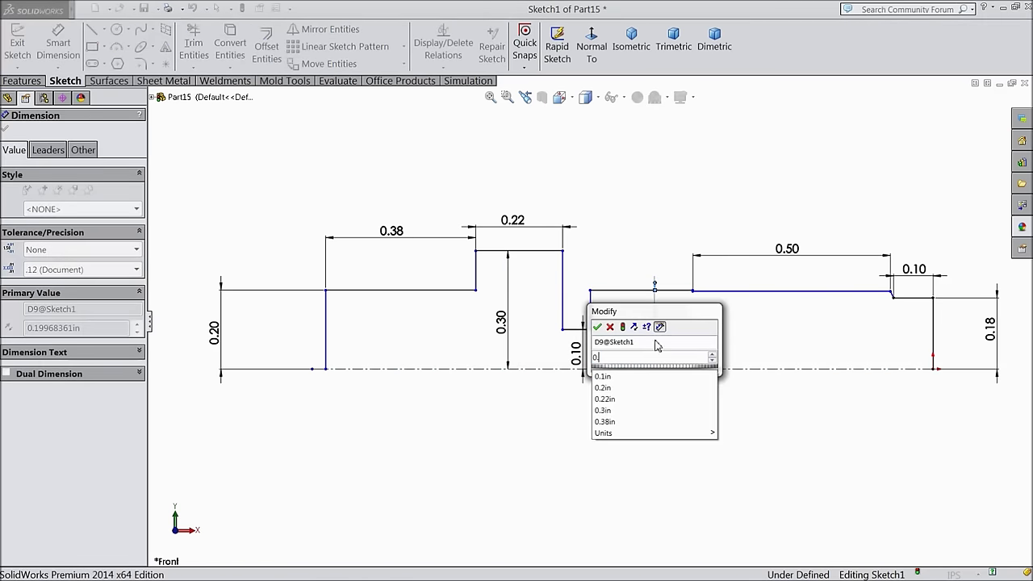
{"action": "type", "text": "015"}
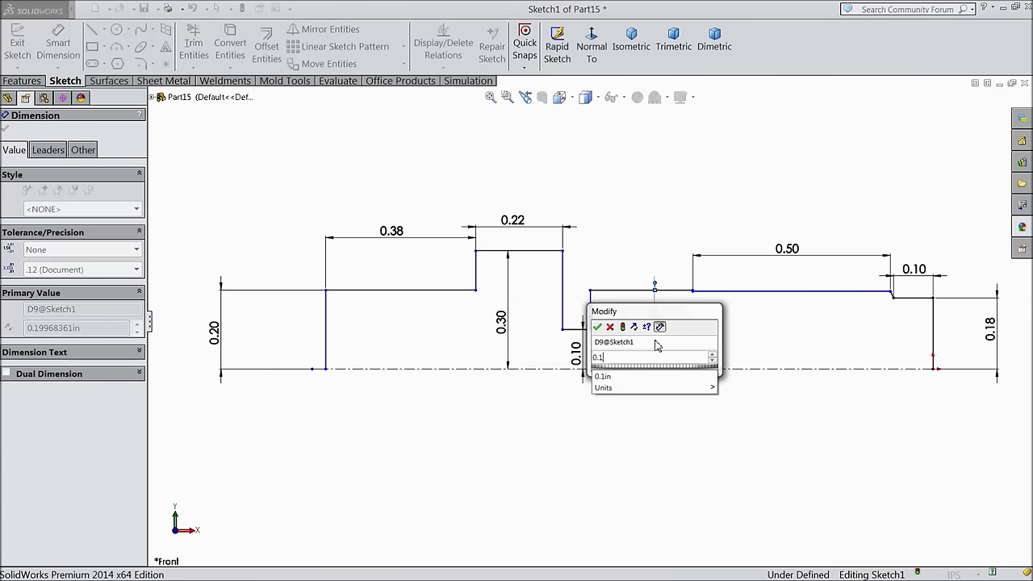
{"action": "left_click", "coordinate": [597, 327]}
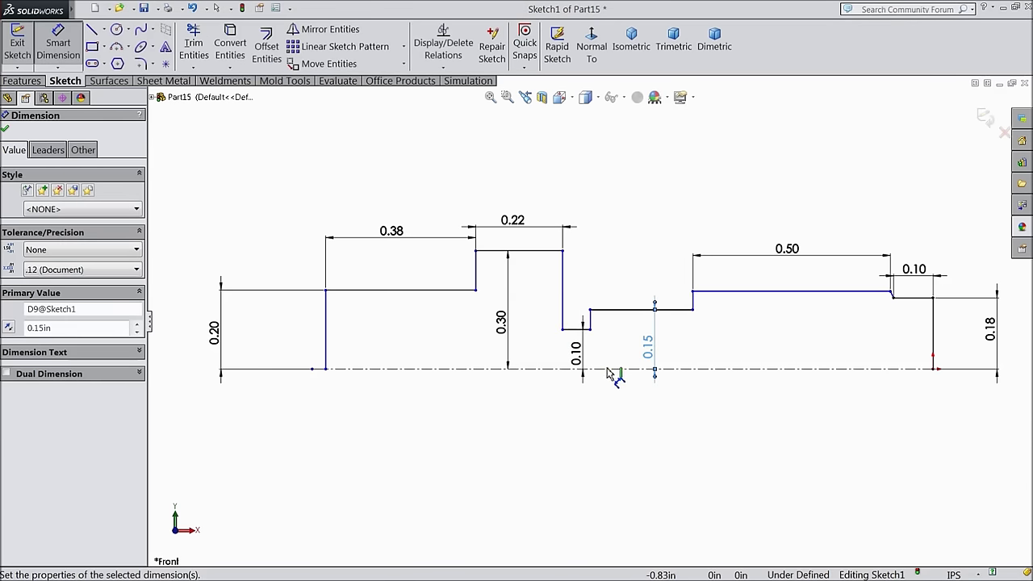
{"action": "key", "text": "z"}
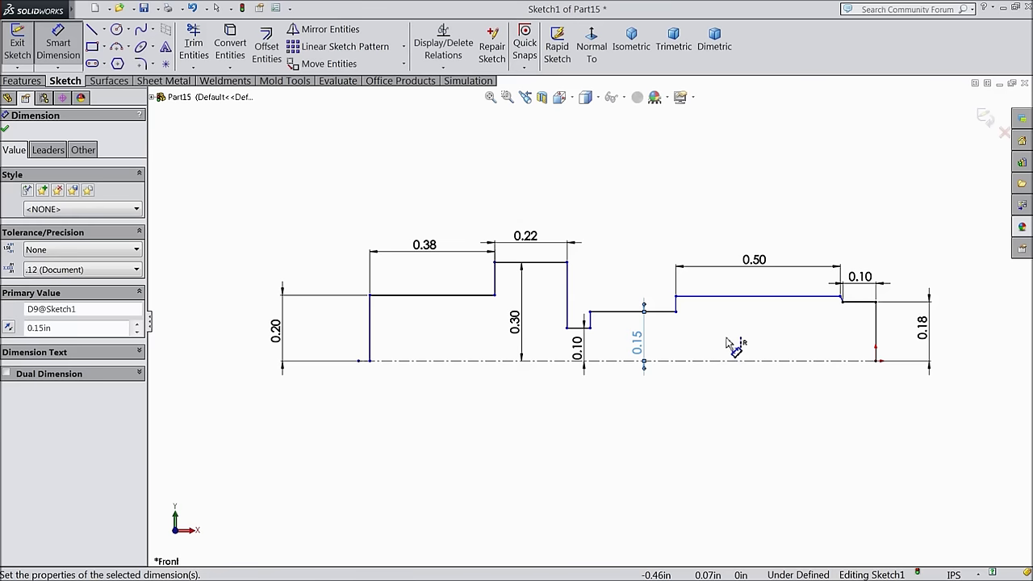
{"action": "scroll", "coordinate": [646, 335], "scroll_direction": "down", "scroll_amount": 3}
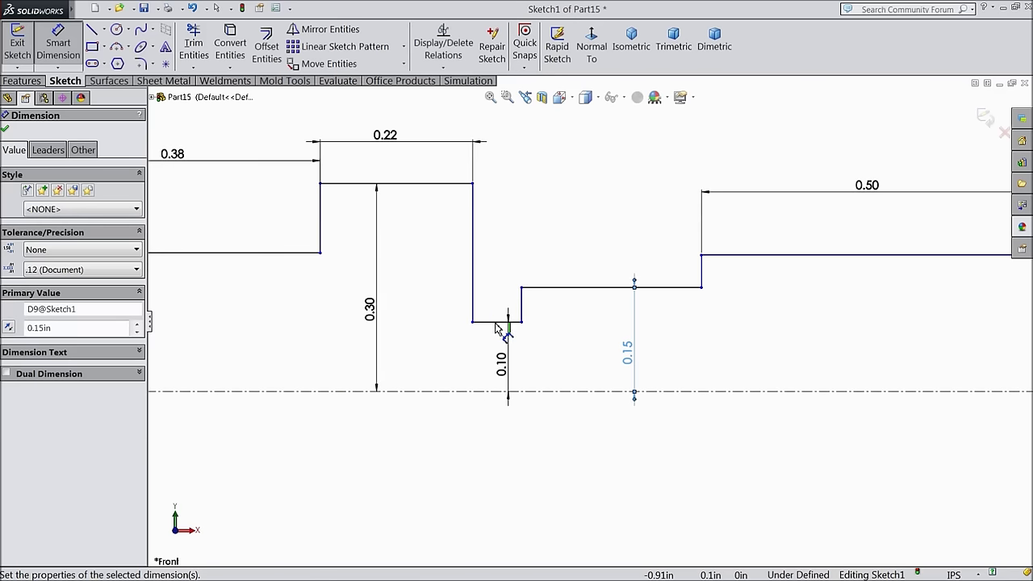
Dimension the notch bottom width as 0.10 and the next step length as 0.20
{"action": "left_click", "coordinate": [502, 322]}
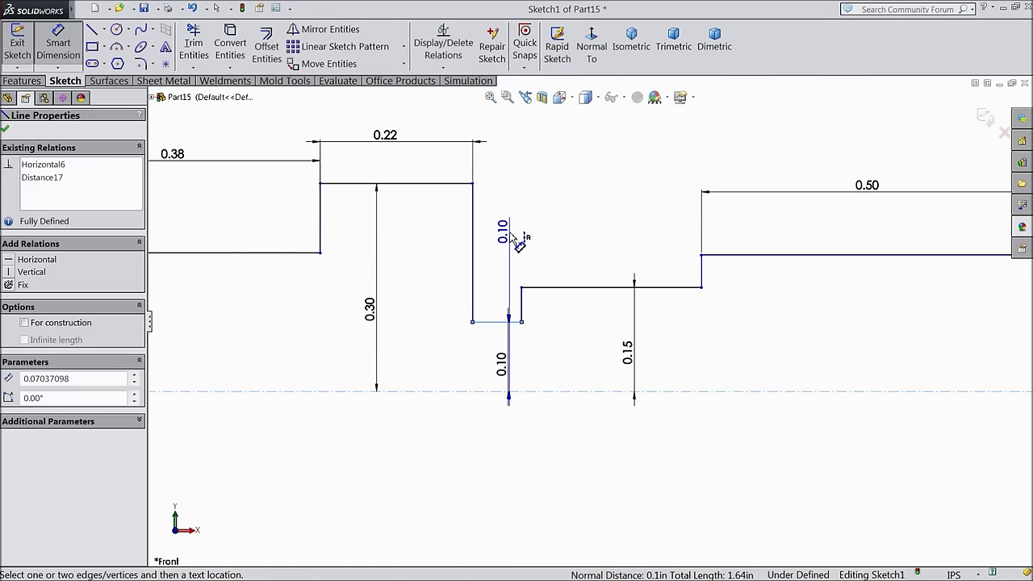
{"action": "left_click", "coordinate": [516, 226]}
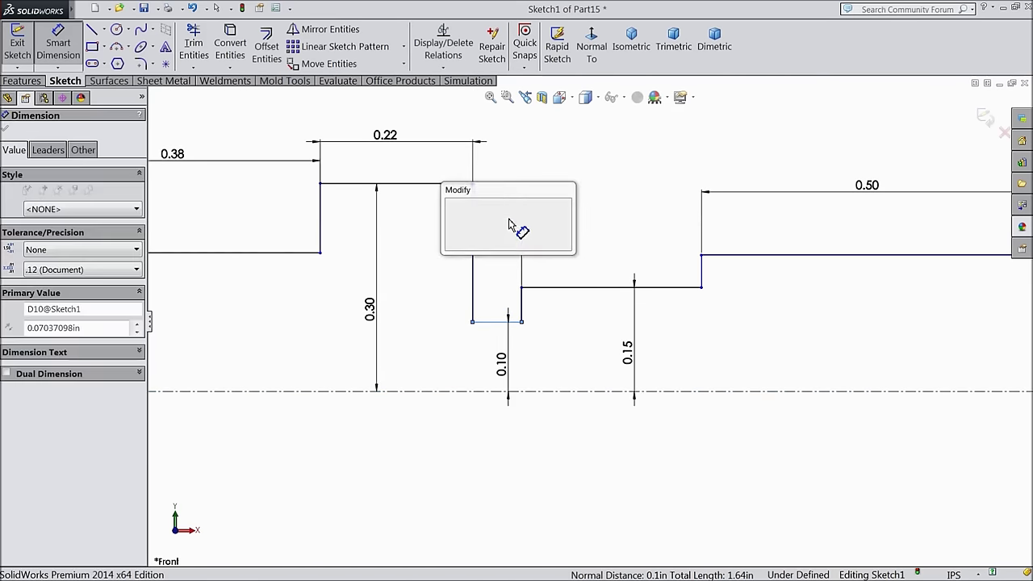
{"action": "type", "text": "0.1"}
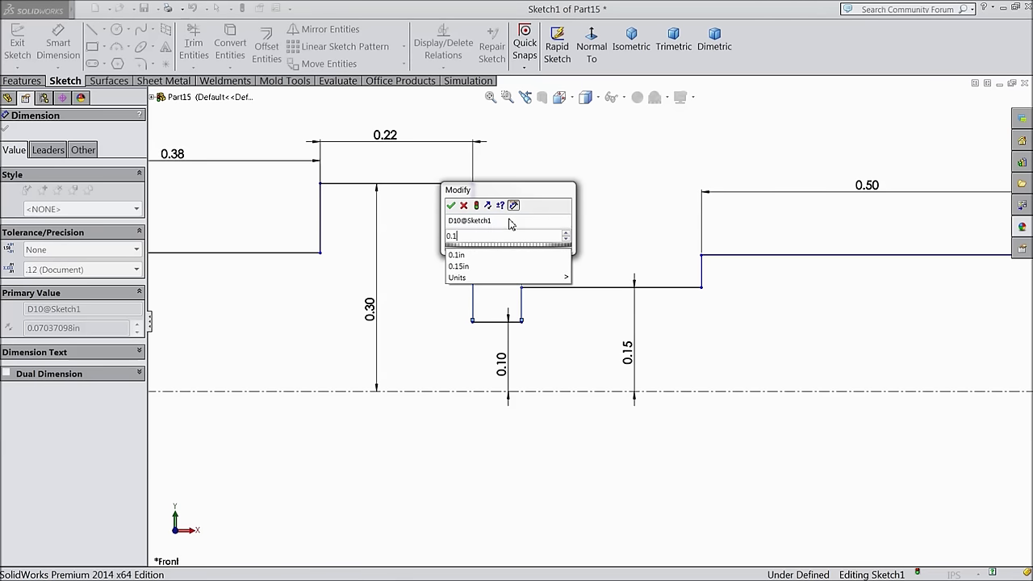
{"action": "left_click", "coordinate": [452, 205]}
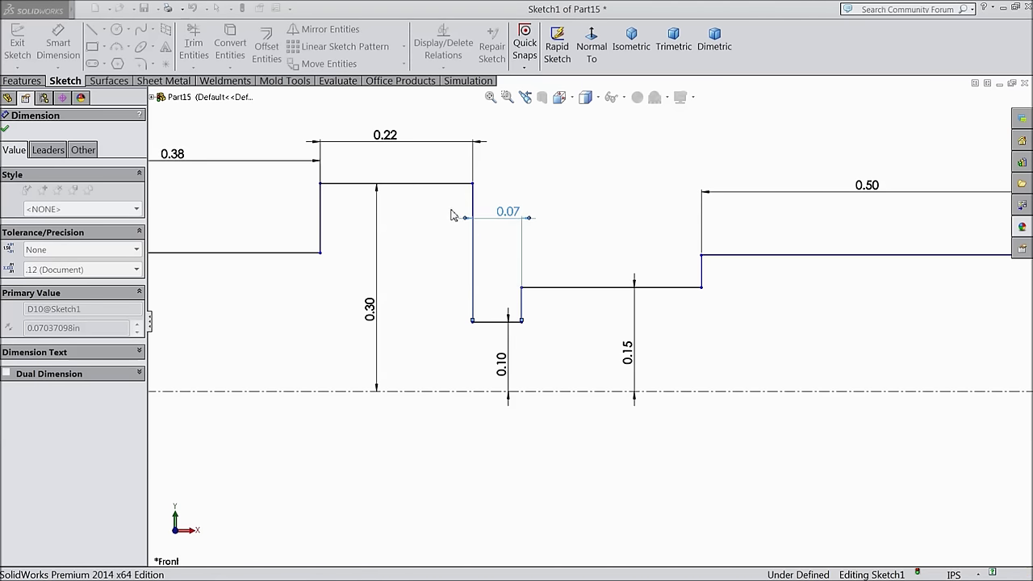
{"action": "left_click", "coordinate": [603, 287]}
{"action": "left_click", "coordinate": [605, 260]}
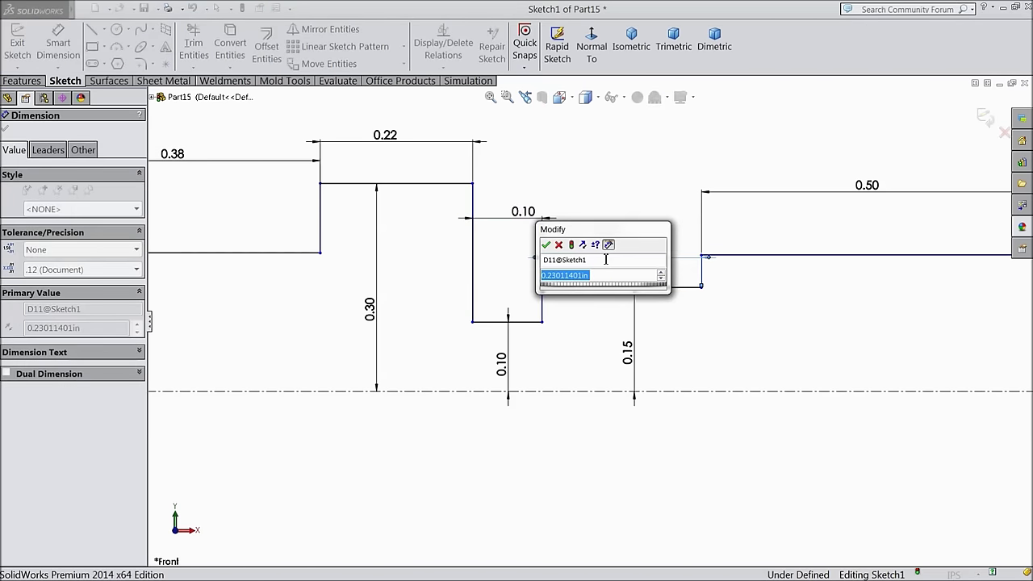
{"action": "type", "text": "0.2"}
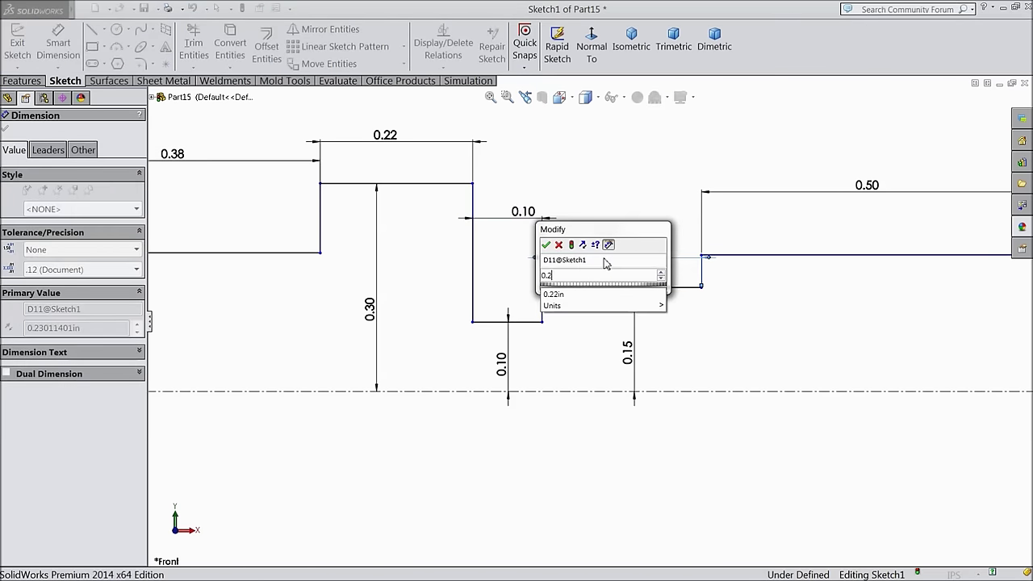
{"action": "left_click", "coordinate": [546, 246]}
Change the 0.20 step length to 0.15 and finish dimensioning
{"action": "key", "text": "f"}
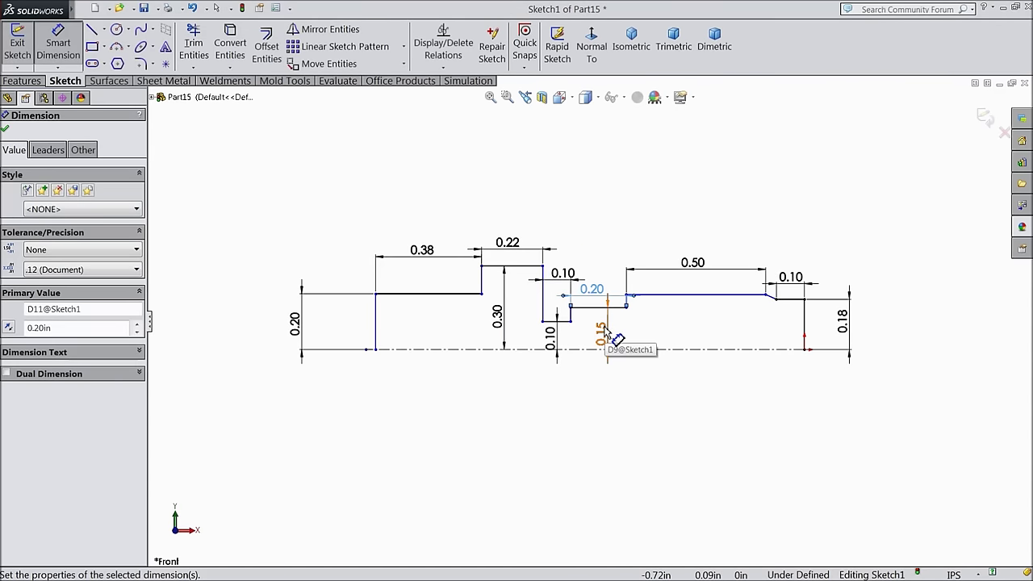
{"action": "scroll", "coordinate": [607, 333], "scroll_direction": "down", "scroll_amount": 1}
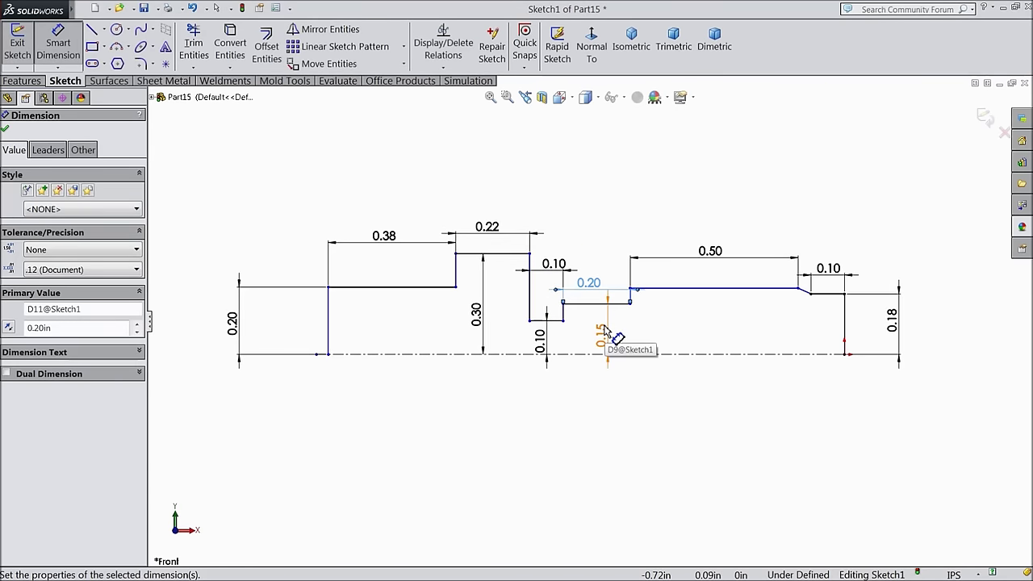
{"action": "double_click", "coordinate": [594, 284]}
{"action": "type", "text": "0.15"}
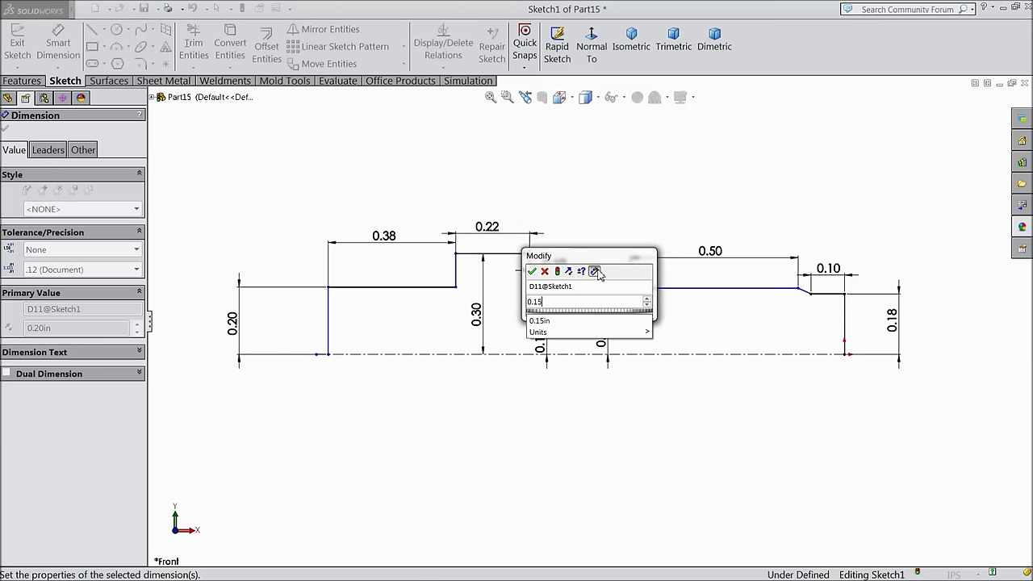
{"action": "left_click", "coordinate": [532, 272]}
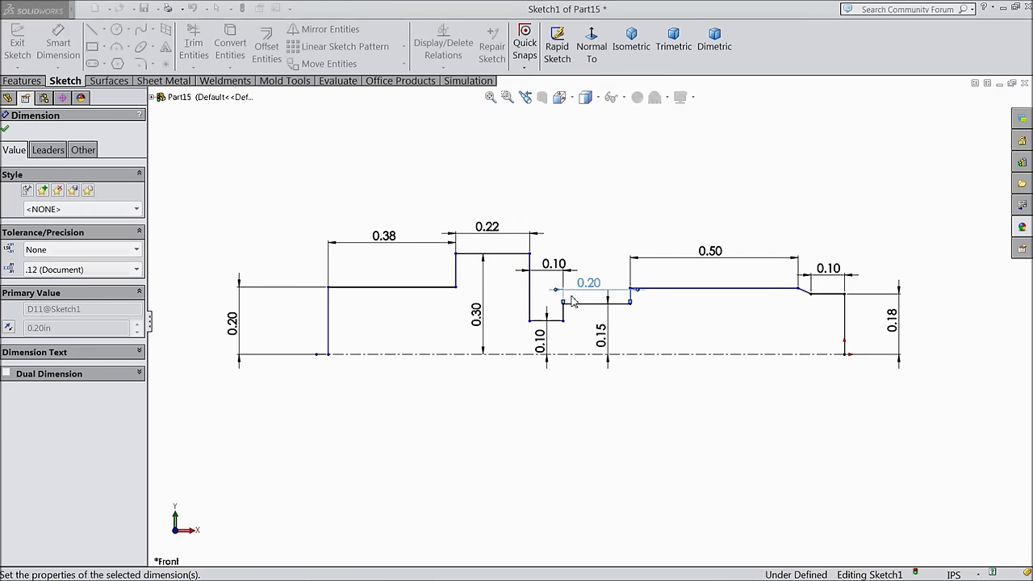
{"action": "scroll", "coordinate": [590, 324], "scroll_direction": "down", "scroll_amount": 2}
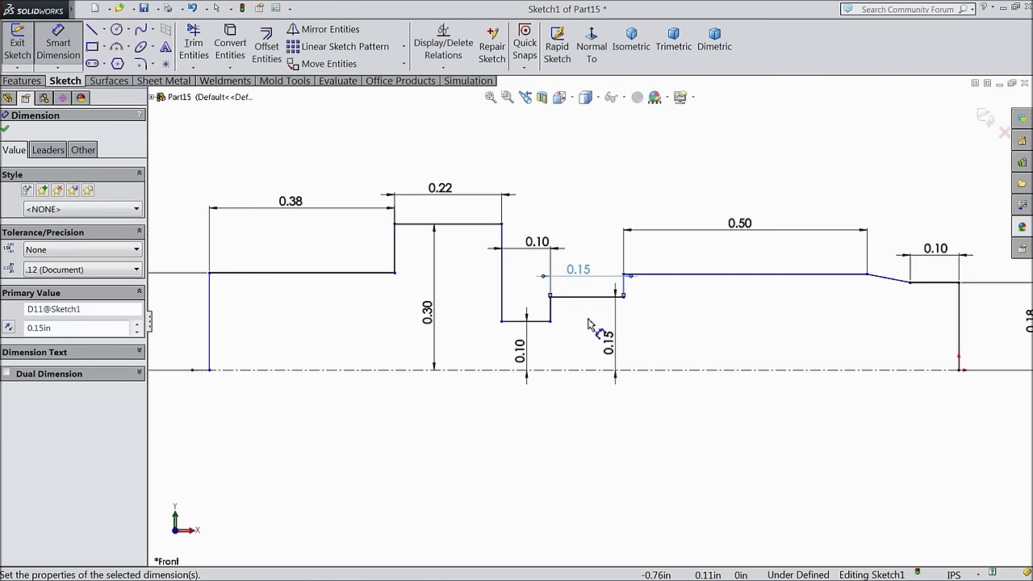
{"action": "left_click", "coordinate": [7, 133]}
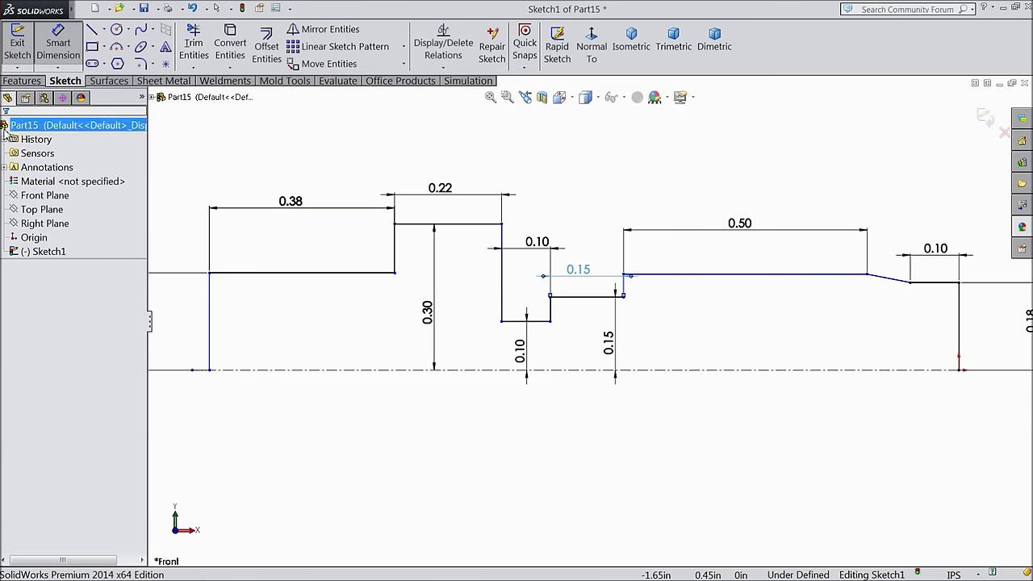
Reposition the 0.50 line's endpoint and make the sloped line after it vertical
{"action": "scroll", "coordinate": [847, 307], "scroll_direction": "up", "scroll_amount": 2}
{"action": "scroll", "coordinate": [796, 312], "scroll_direction": "down", "scroll_amount": 2}
{"action": "scroll", "coordinate": [796, 312], "scroll_direction": "down", "scroll_amount": 1}
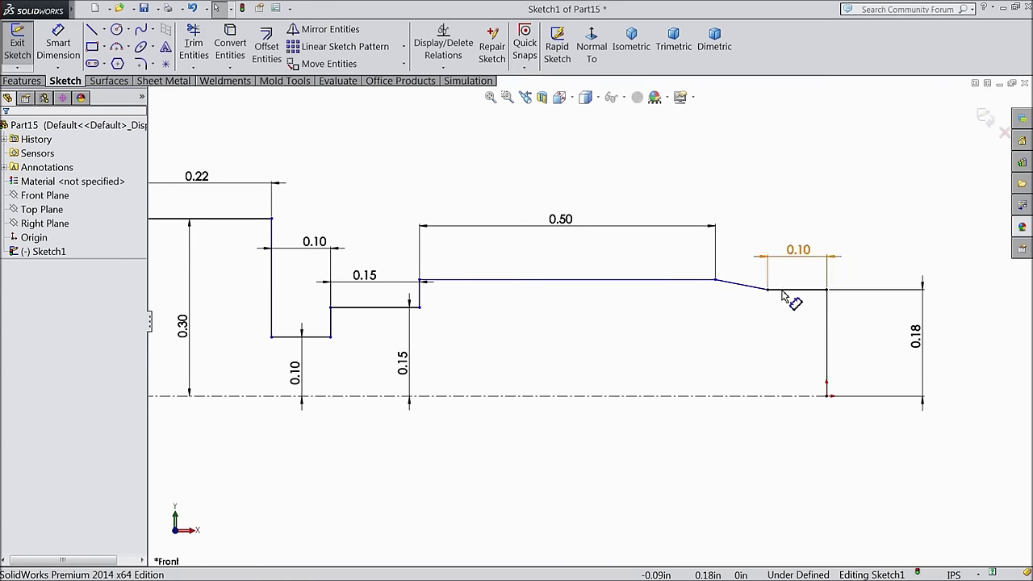
{"action": "left_click_drag", "start_coordinate": [715, 283], "coordinate": [737, 277]}
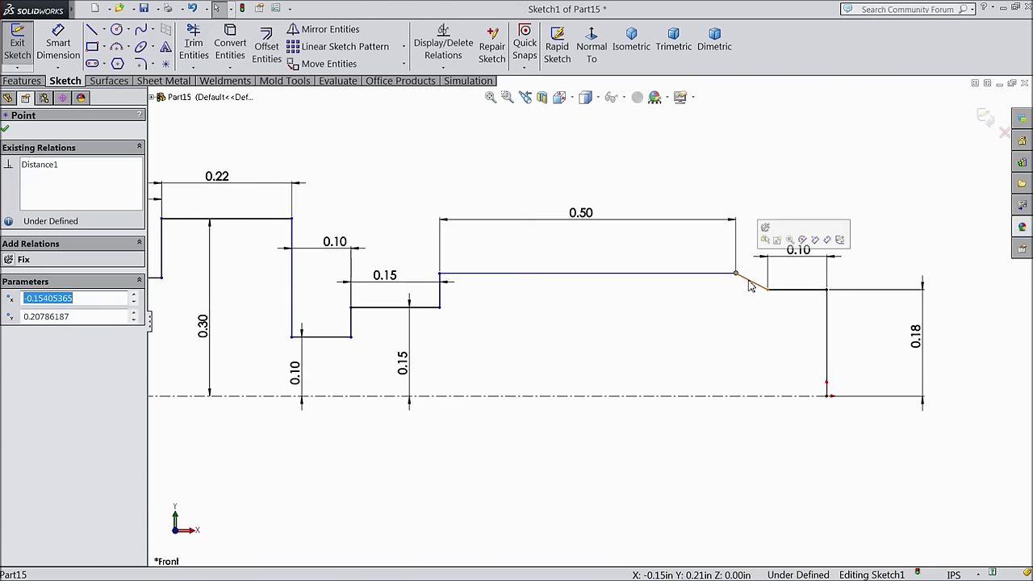
{"action": "left_click", "coordinate": [748, 282]}
{"action": "left_click", "coordinate": [795, 235]}
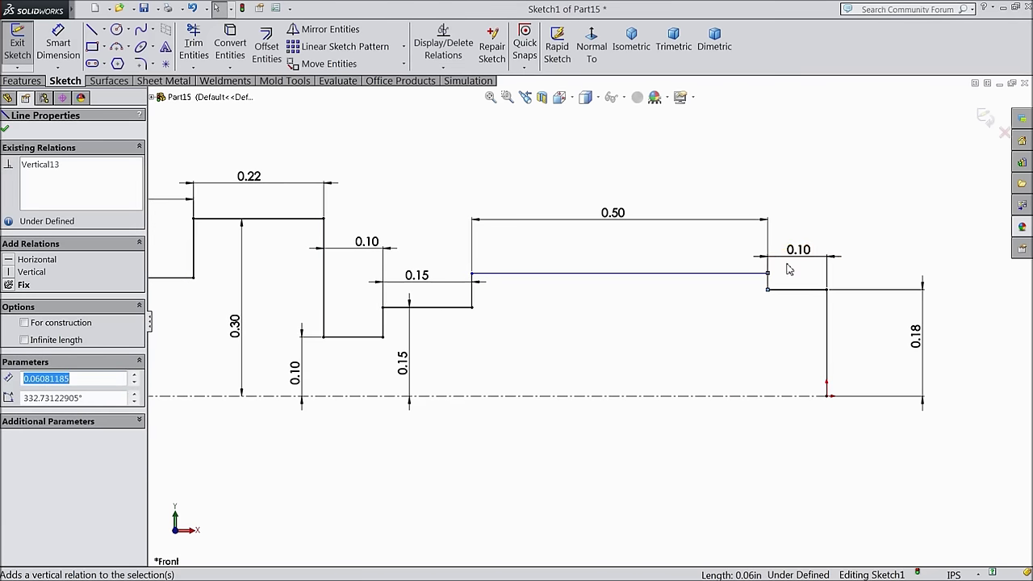
Dimension the 0.50 step at 0.2 above the centerline
{"action": "scroll", "coordinate": [682, 322], "scroll_direction": "up", "scroll_amount": 2}
{"action": "scroll", "coordinate": [637, 310], "scroll_direction": "down", "scroll_amount": 1}
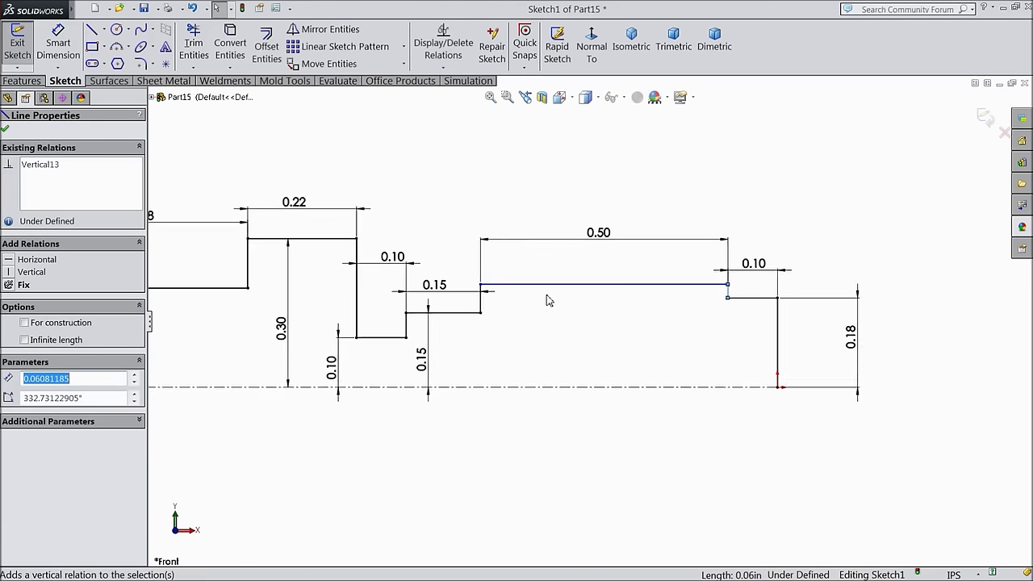
{"action": "left_click", "coordinate": [58, 44]}
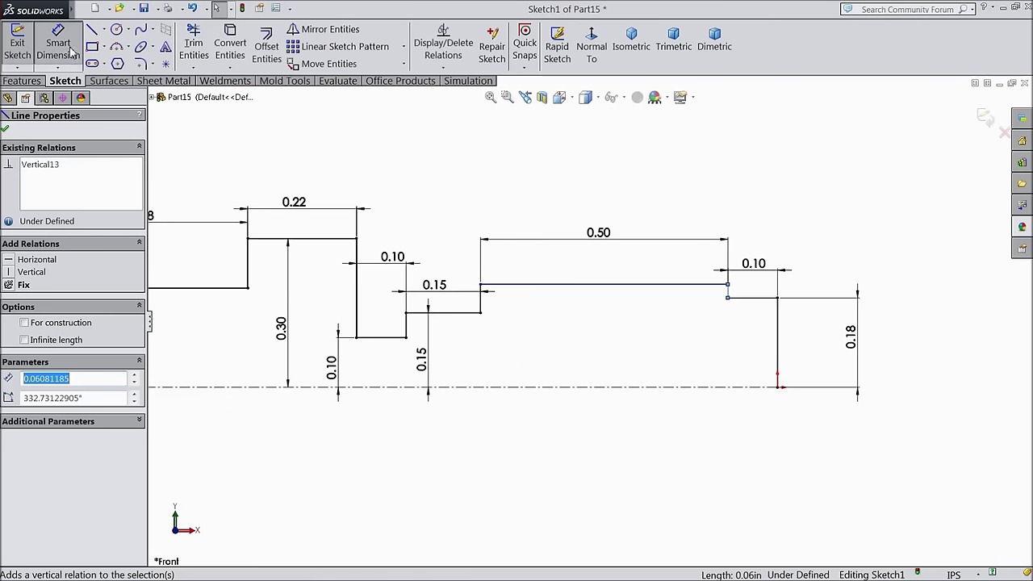
{"action": "left_click", "coordinate": [639, 284]}
{"action": "left_click", "coordinate": [635, 388]}
{"action": "left_click", "coordinate": [624, 349]}
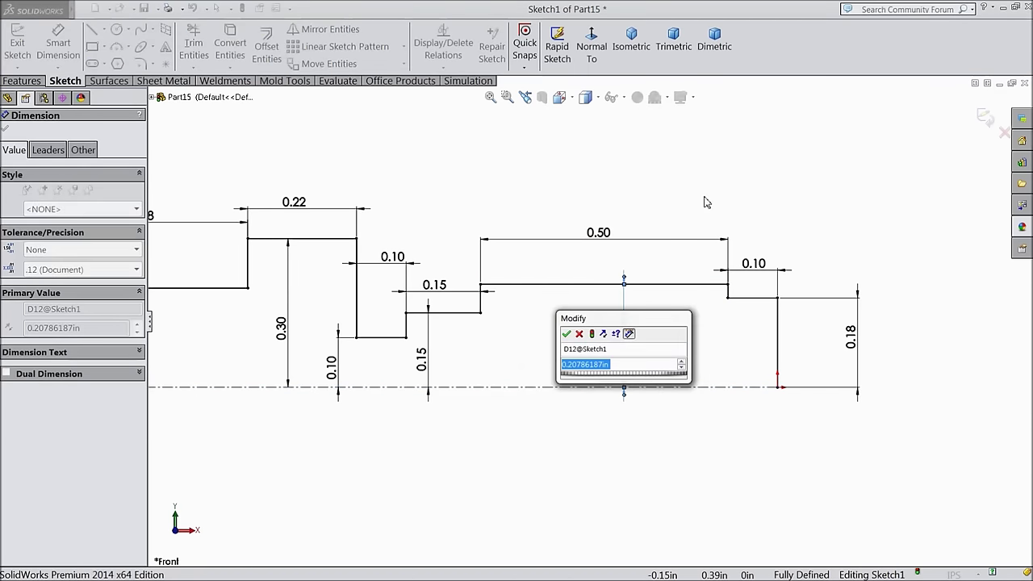
{"action": "type", "text": "0.2"}
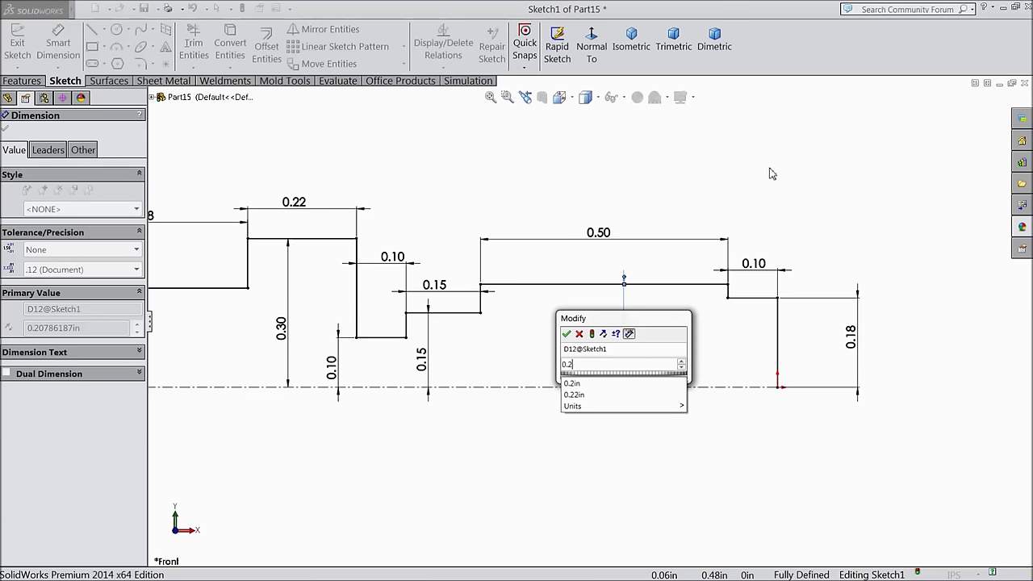
{"action": "left_click", "coordinate": [566, 333]}
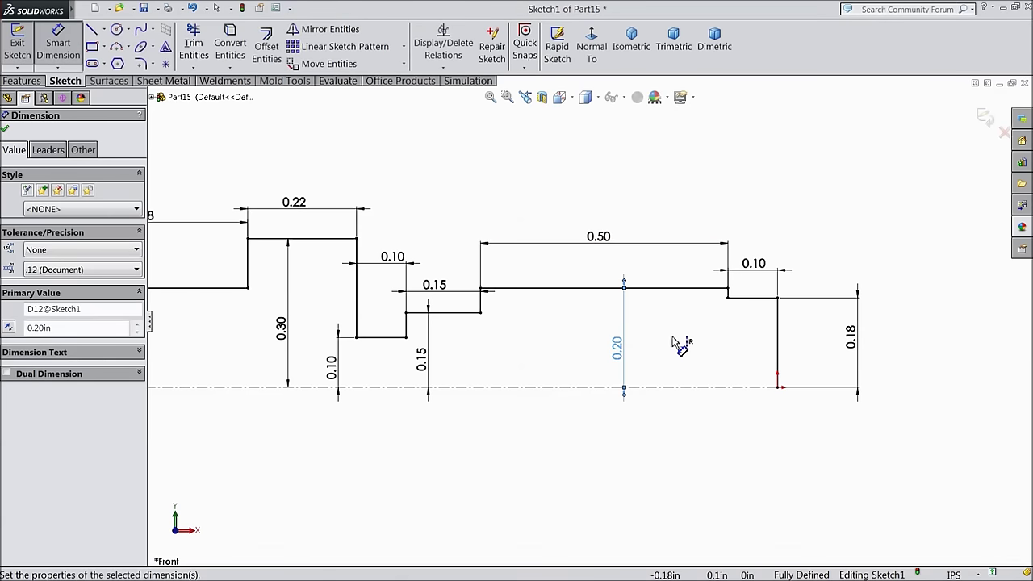
{"action": "scroll", "coordinate": [682, 345], "scroll_direction": "up", "scroll_amount": 3}
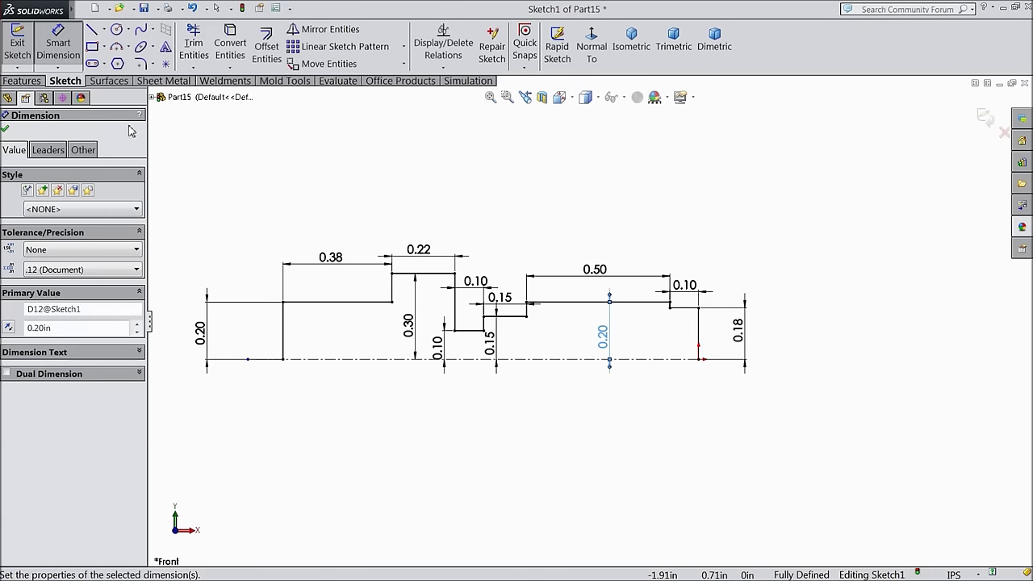
{"action": "left_click", "coordinate": [6, 131]}
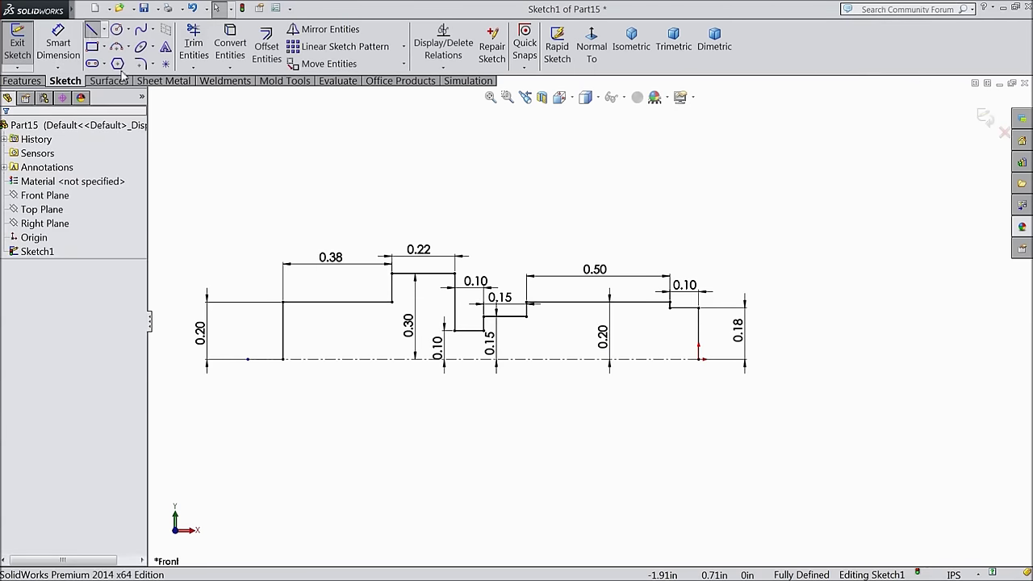
Draw a line along the centerline to the profile's right end, closing the profile
{"action": "left_click", "coordinate": [92, 29]}
{"action": "left_click", "coordinate": [282, 359]}
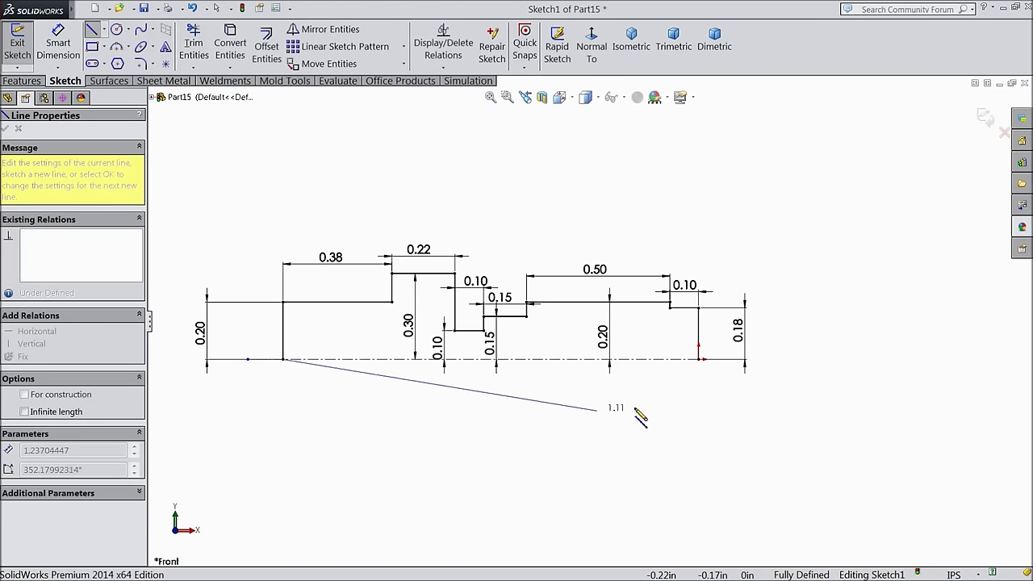
{"action": "left_click", "coordinate": [699, 359]}
{"action": "right_click", "coordinate": [770, 355]}
{"action": "left_click", "coordinate": [805, 159]}
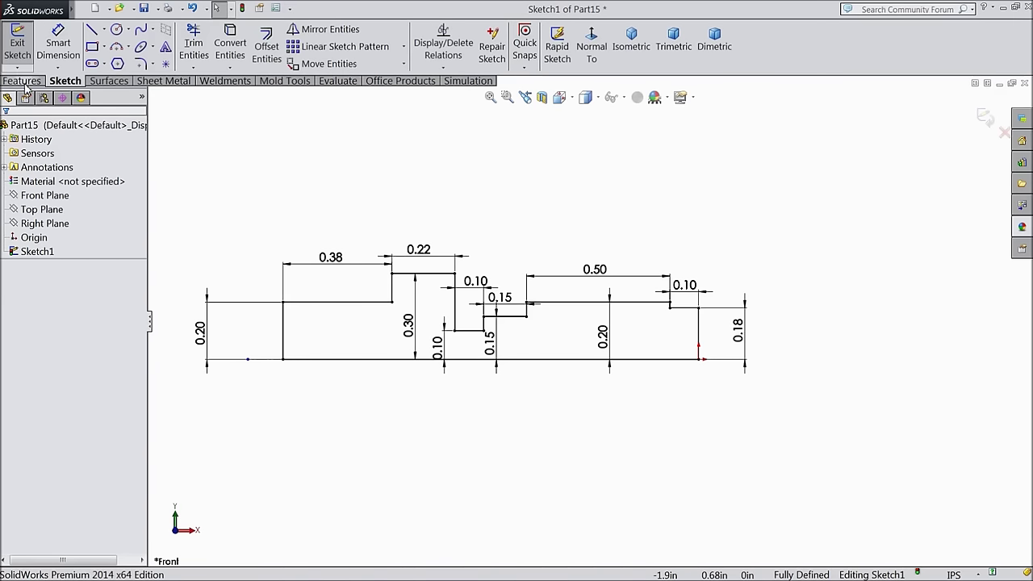
Revolve Sketch1 a full 360° about Line1 into a solid shaft and turn its end toward you
{"action": "left_click", "coordinate": [23, 81]}
{"action": "left_click", "coordinate": [71, 49]}
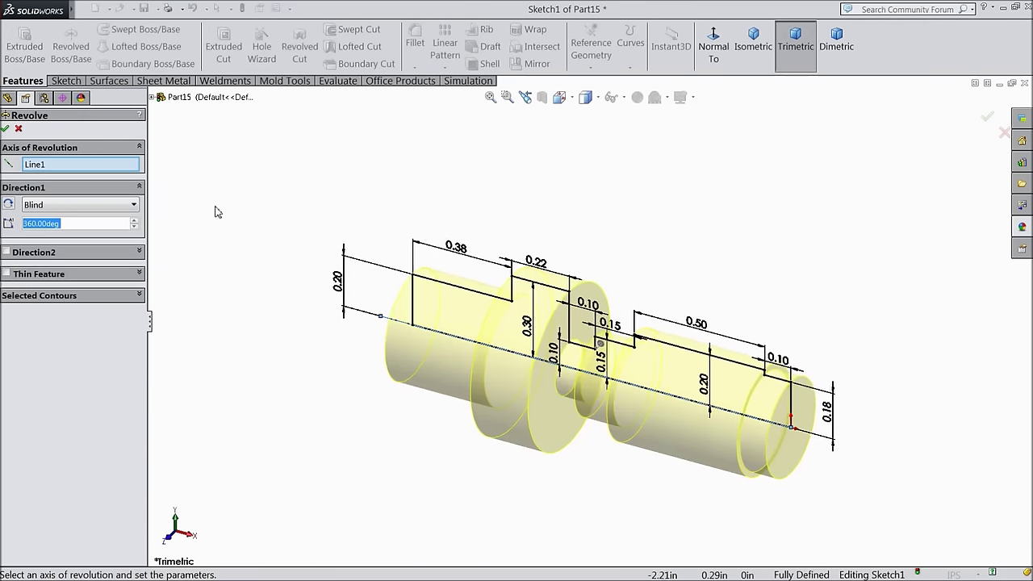
{"action": "left_click", "coordinate": [5, 129]}
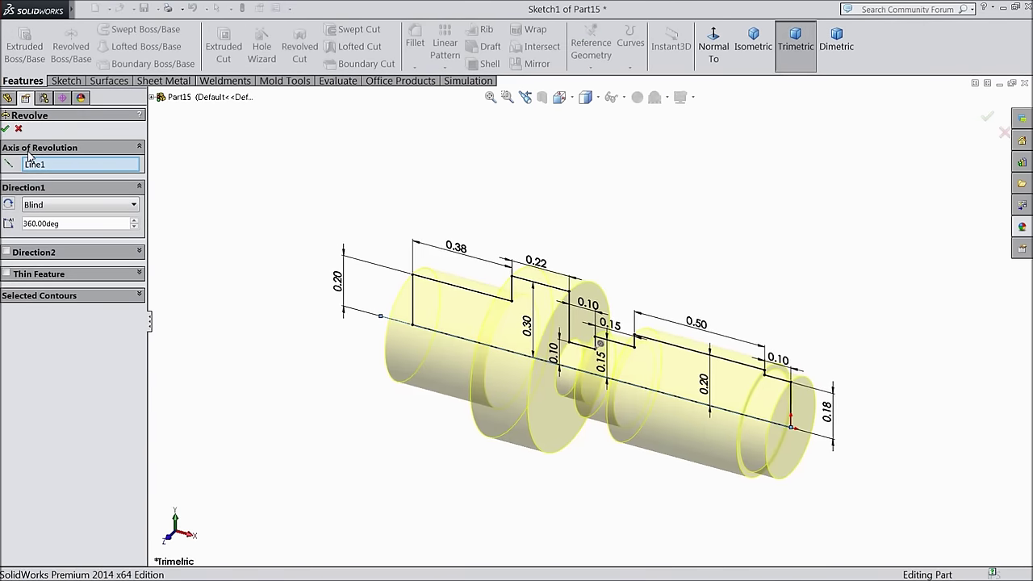
{"action": "left_click", "coordinate": [380, 299]}
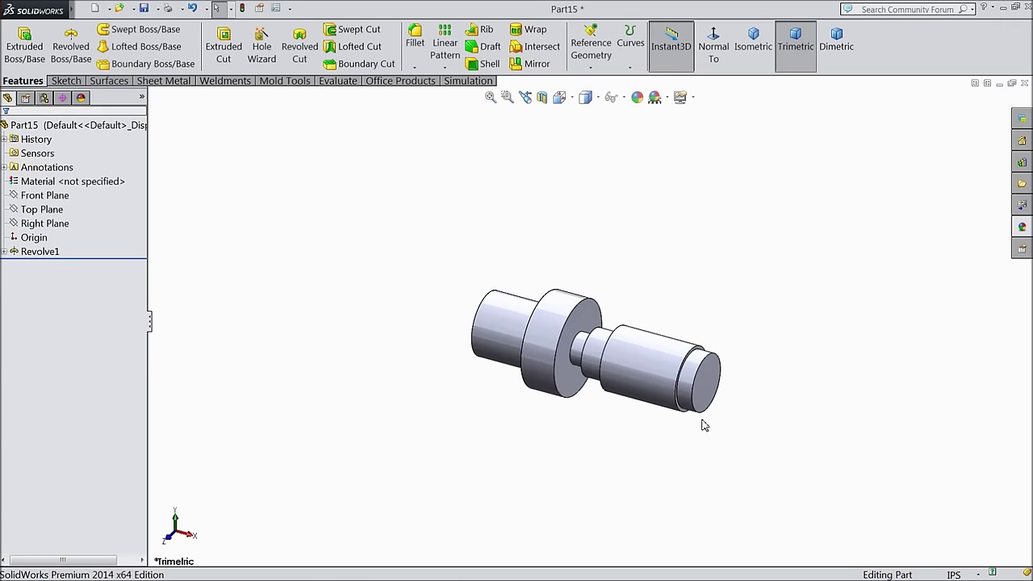
{"action": "middle_click_drag", "start_coordinate": [699, 402], "coordinate": [602, 362]}
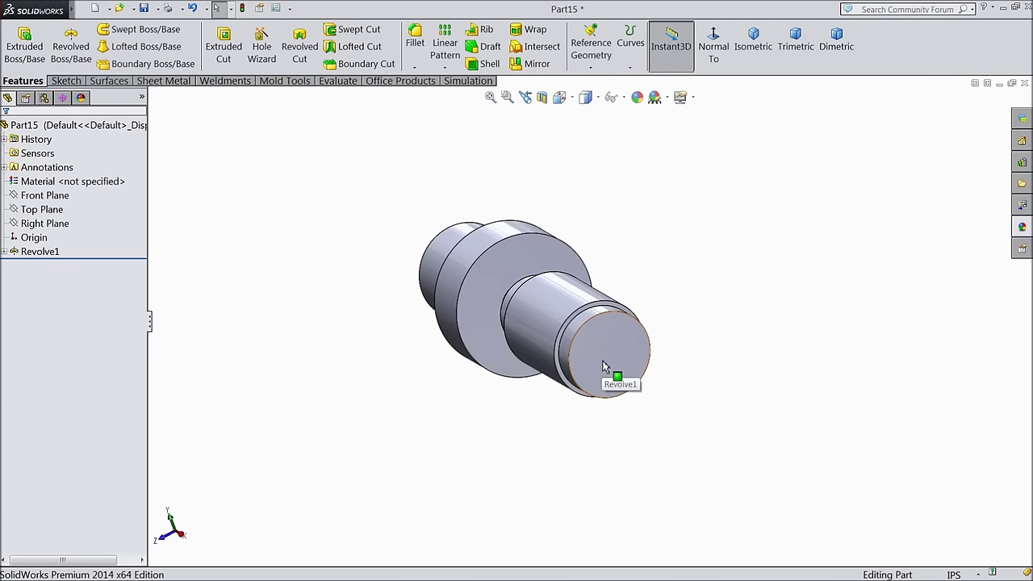
Sketch a circle centred on the origin on the shaft's end face
{"action": "left_click", "coordinate": [602, 361]}
{"action": "left_click", "coordinate": [650, 334]}
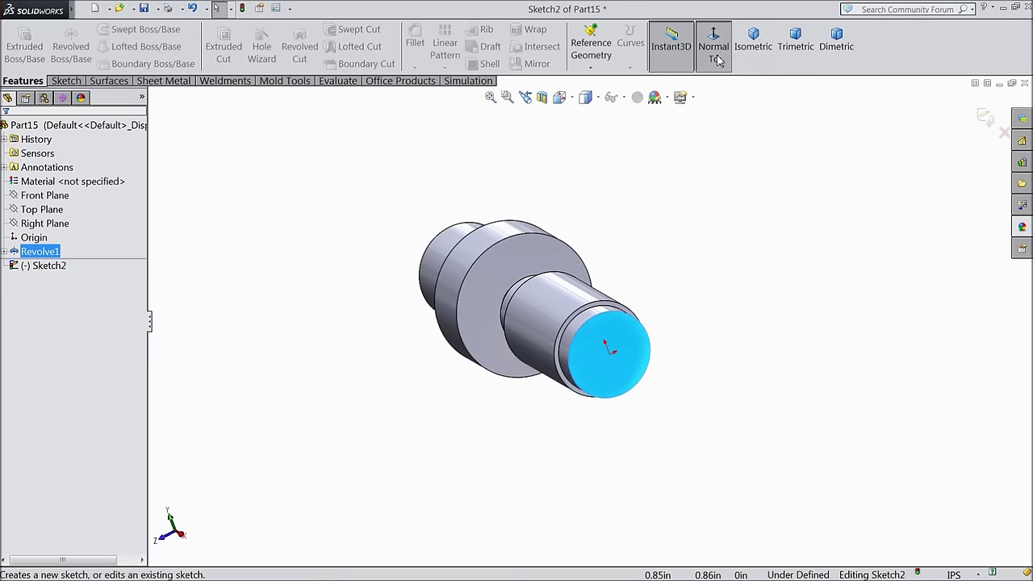
{"action": "left_click", "coordinate": [67, 81]}
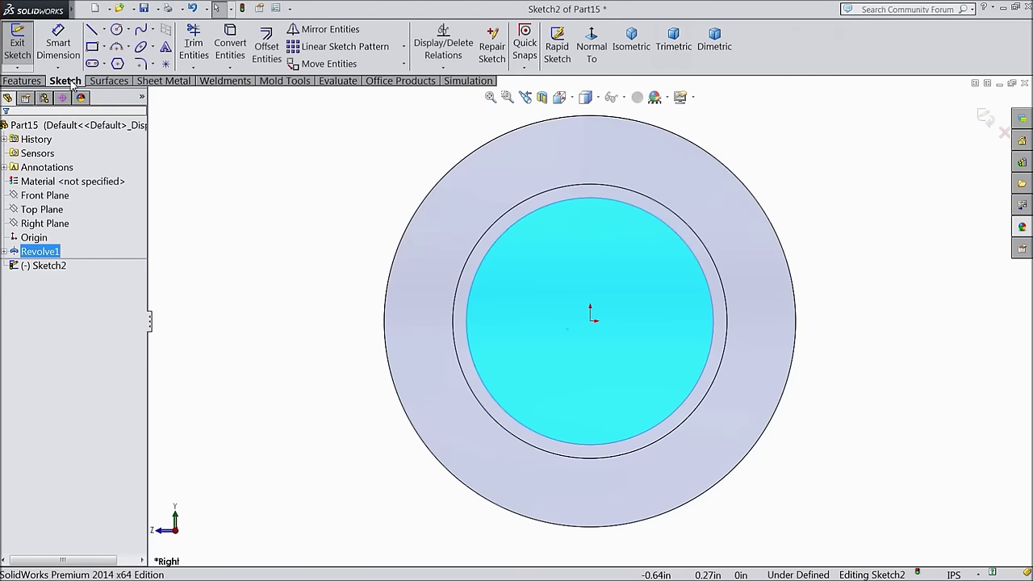
{"action": "left_click", "coordinate": [117, 30]}
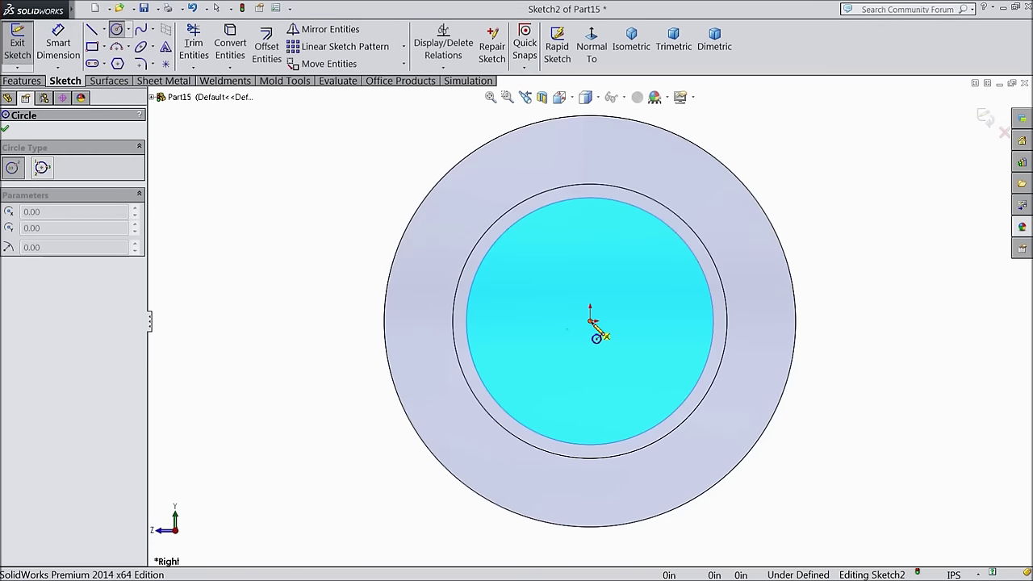
{"action": "left_click", "coordinate": [590, 320]}
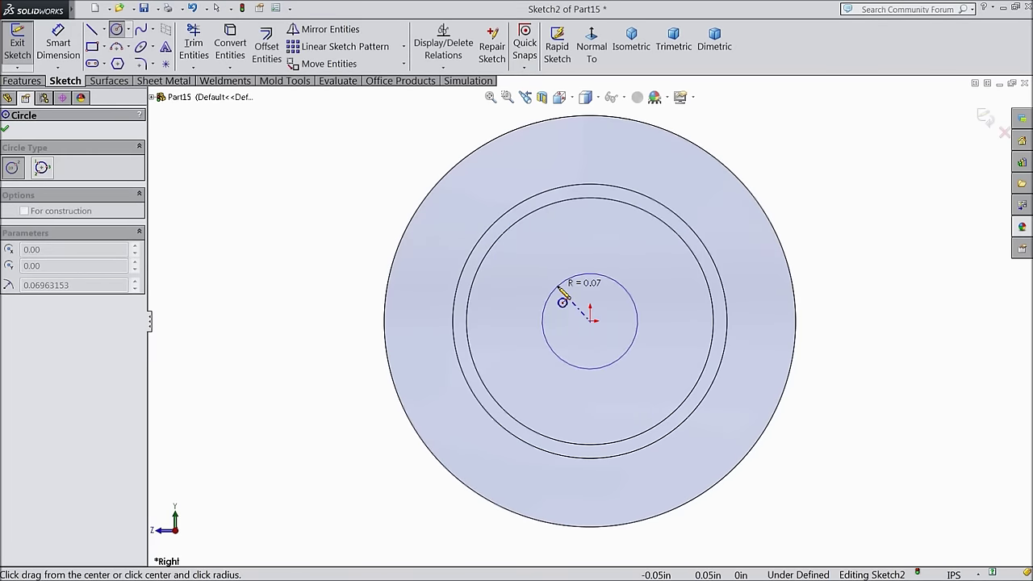
{"action": "left_click", "coordinate": [562, 292]}
Dimension the circle's diameter, correcting it from 0.6 to 0.06 and finally 0.1
{"action": "left_click", "coordinate": [58, 45]}
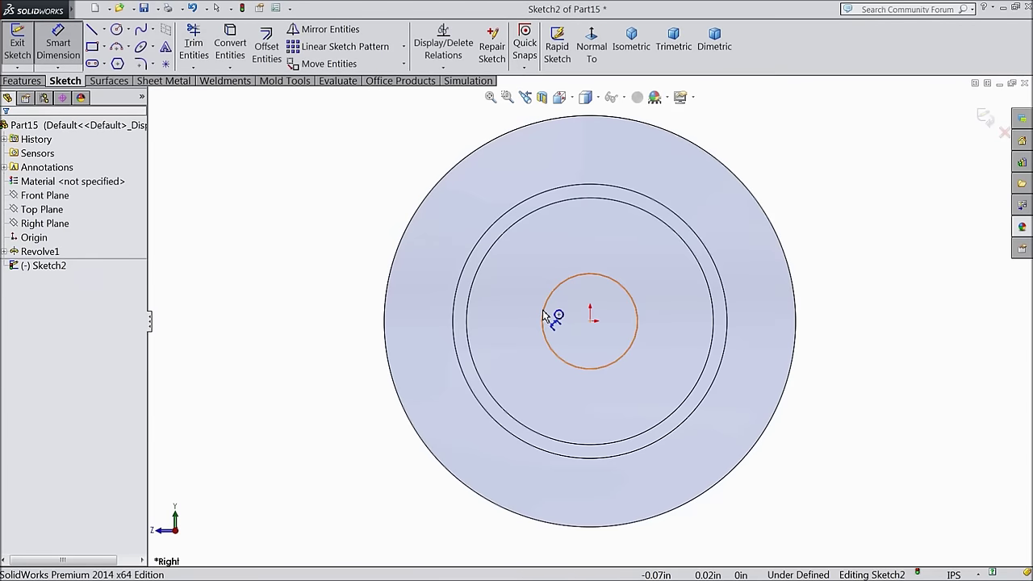
{"action": "left_click", "coordinate": [546, 317]}
{"action": "left_click", "coordinate": [499, 327]}
{"action": "type", "text": "0"}
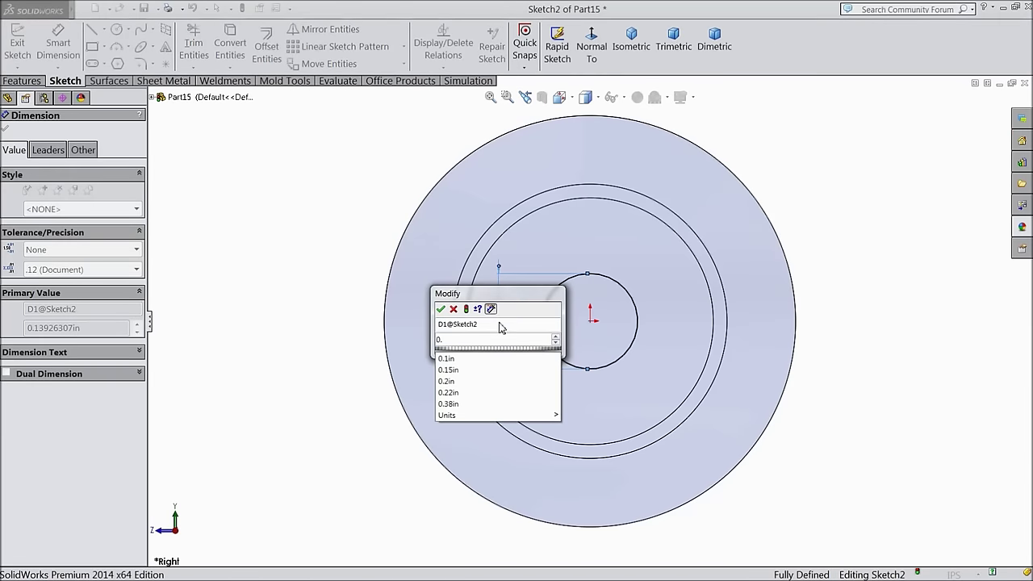
{"action": "type", "text": ".6"}
{"action": "key", "text": "Return"}
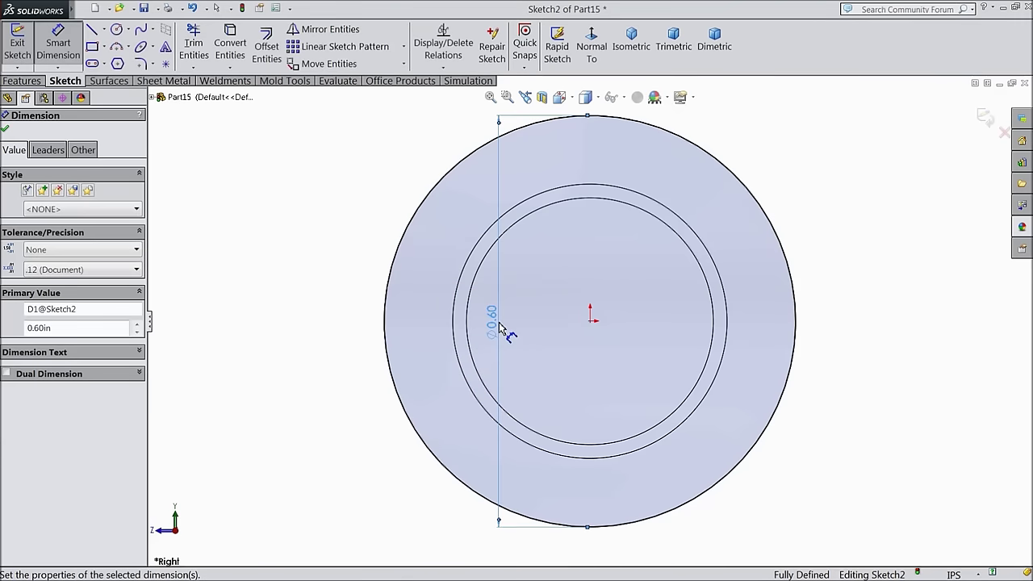
{"action": "double_click", "coordinate": [494, 317]}
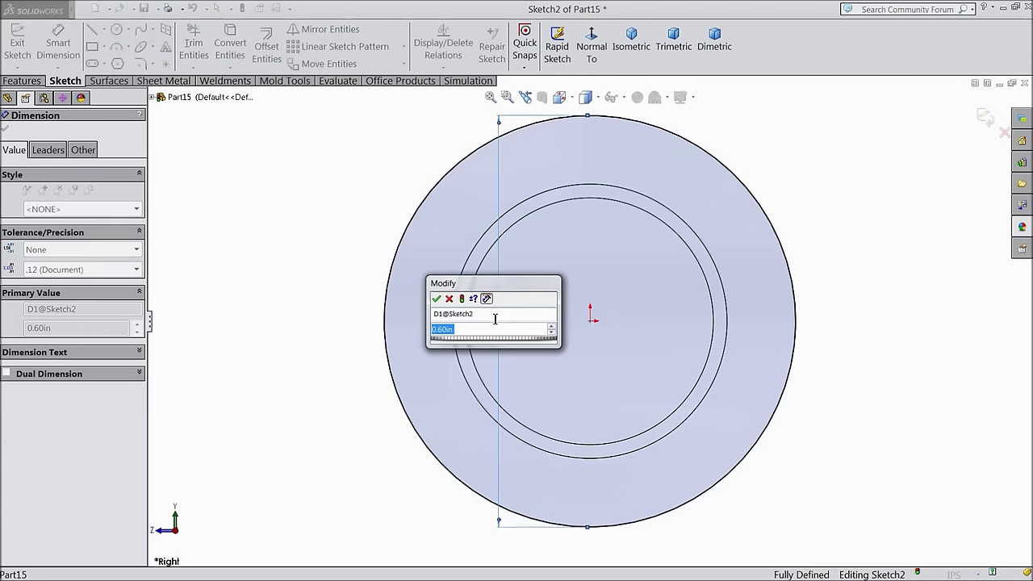
{"action": "type", "text": "0.06"}
{"action": "key", "text": "Return"}
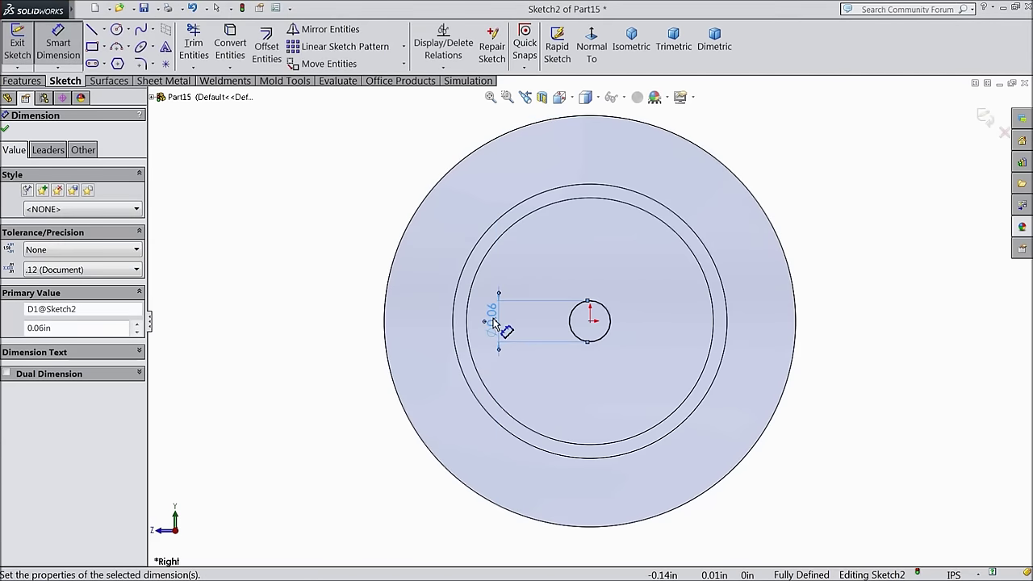
{"action": "double_click", "coordinate": [494, 317]}
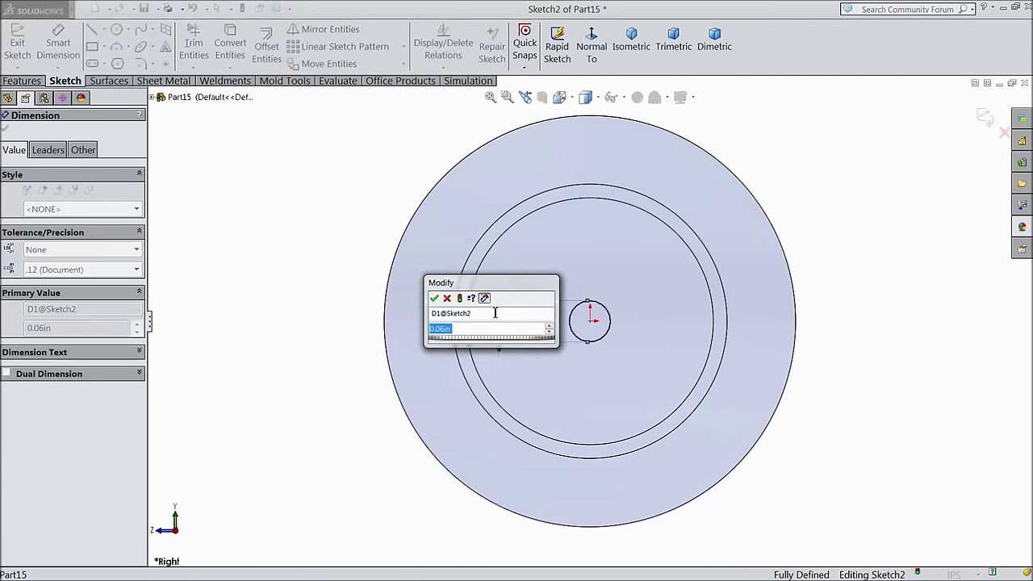
{"action": "type", "text": "0.1"}
{"action": "key", "text": "Return"}
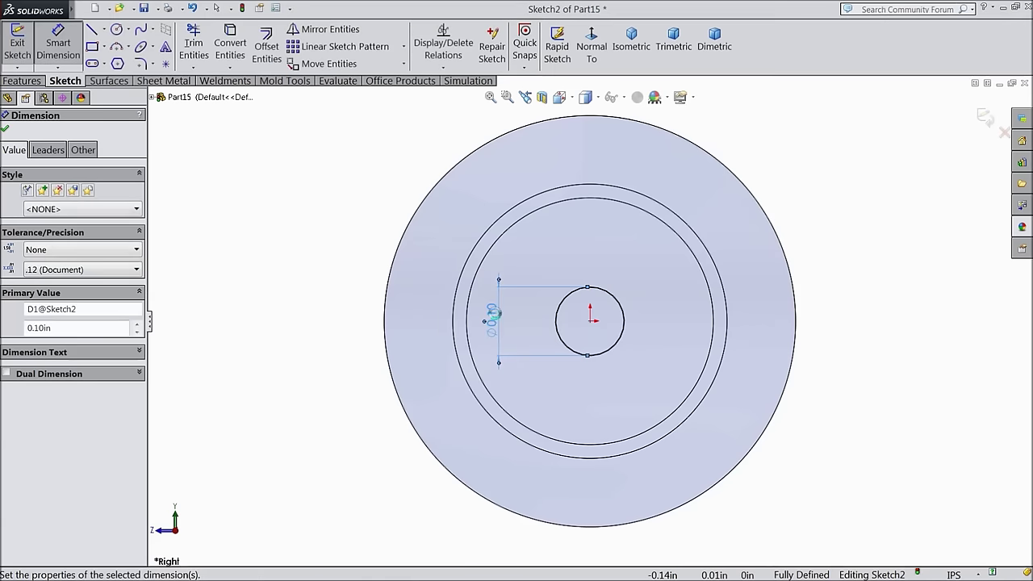
{"action": "scroll", "coordinate": [581, 324], "scroll_direction": "down", "scroll_amount": 3}
{"action": "key", "text": "ctrl+7"}
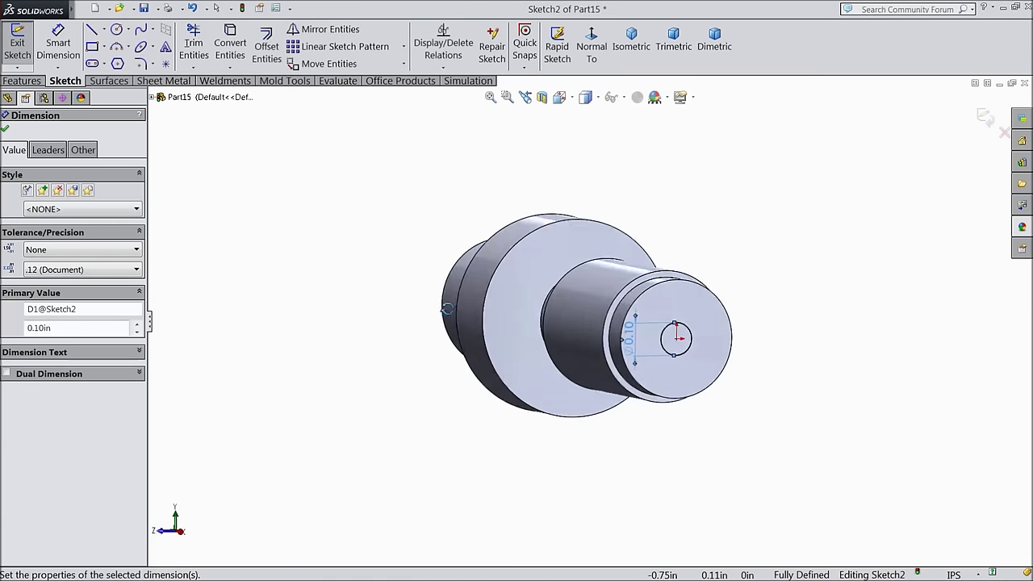
{"action": "left_click", "coordinate": [5, 128]}
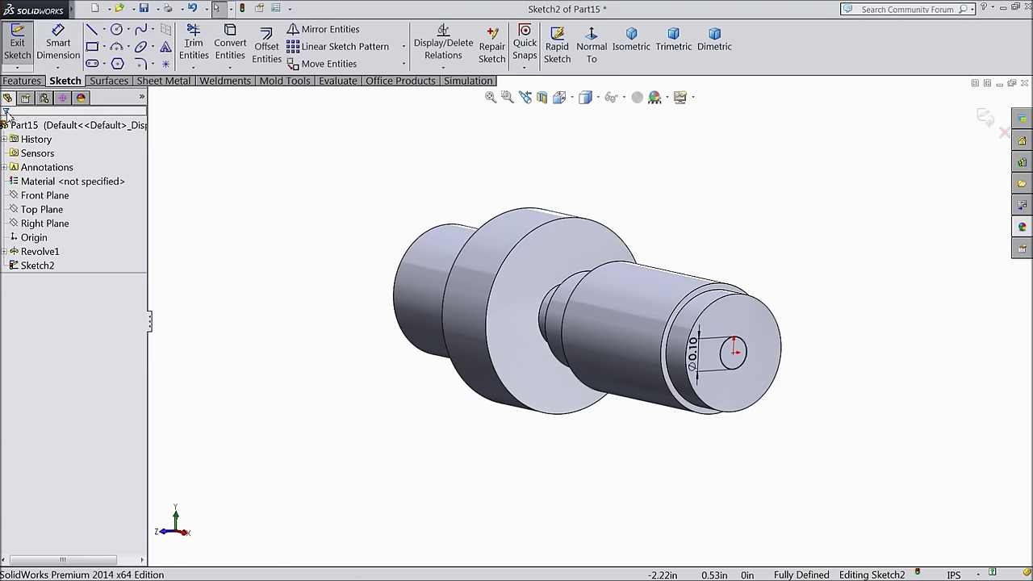
Cut the circle Through All to bore a 0.10 in hole along the shaft
{"action": "left_click", "coordinate": [22, 80]}
{"action": "left_click", "coordinate": [224, 50]}
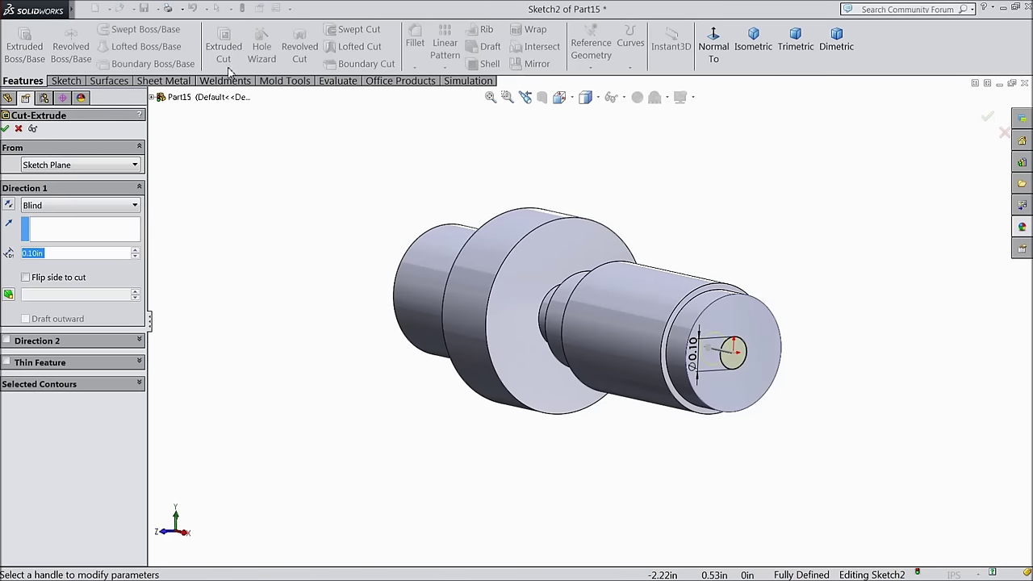
{"action": "left_click", "coordinate": [44, 207]}
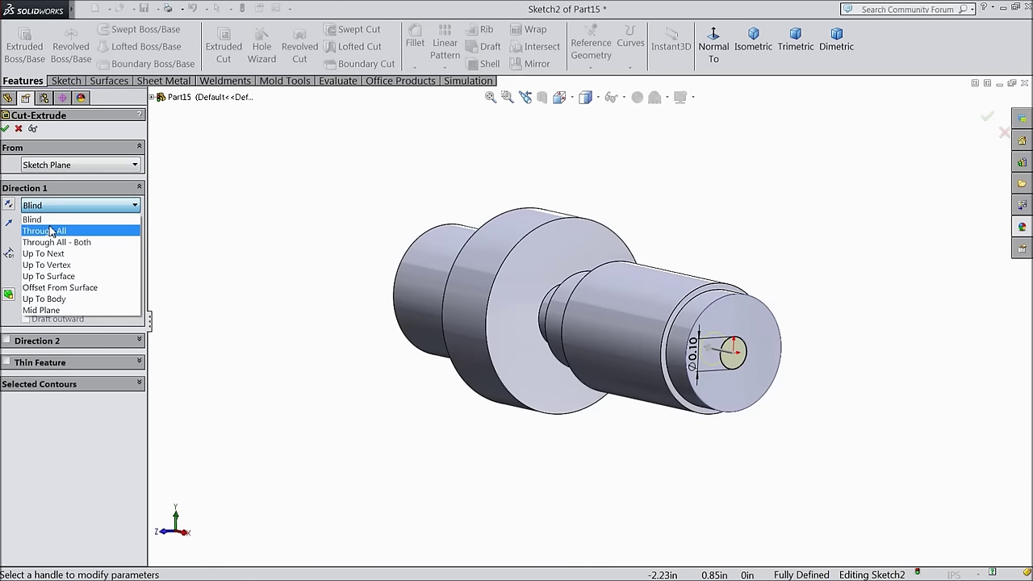
{"action": "left_click", "coordinate": [51, 226]}
{"action": "left_click", "coordinate": [5, 128]}
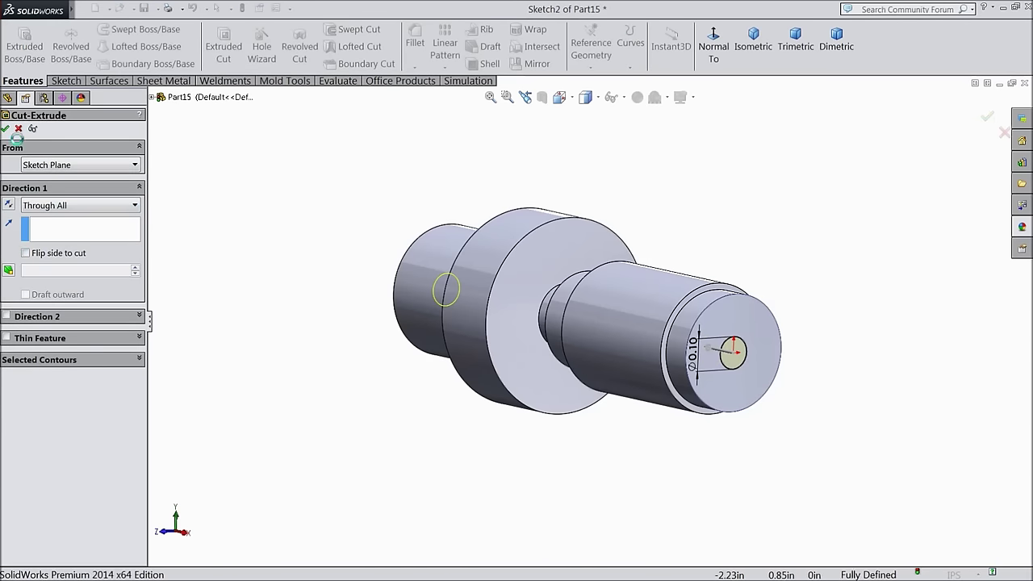
{"action": "middle_click_drag", "start_coordinate": [299, 267], "coordinate": [477, 337]}
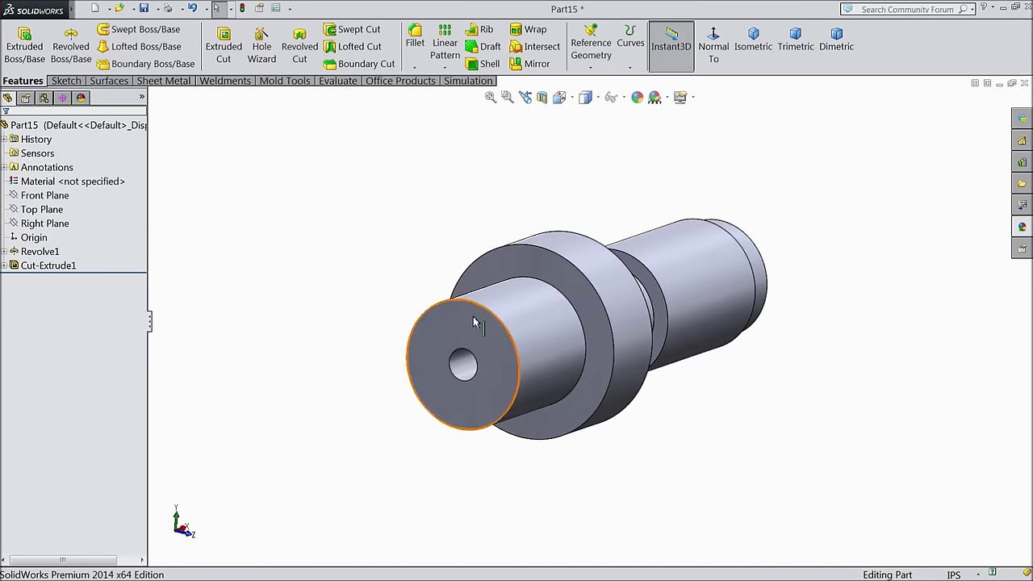
Sketch a circle on the hole's axis on the shaft's opposite end face
{"action": "left_click", "coordinate": [478, 339]}
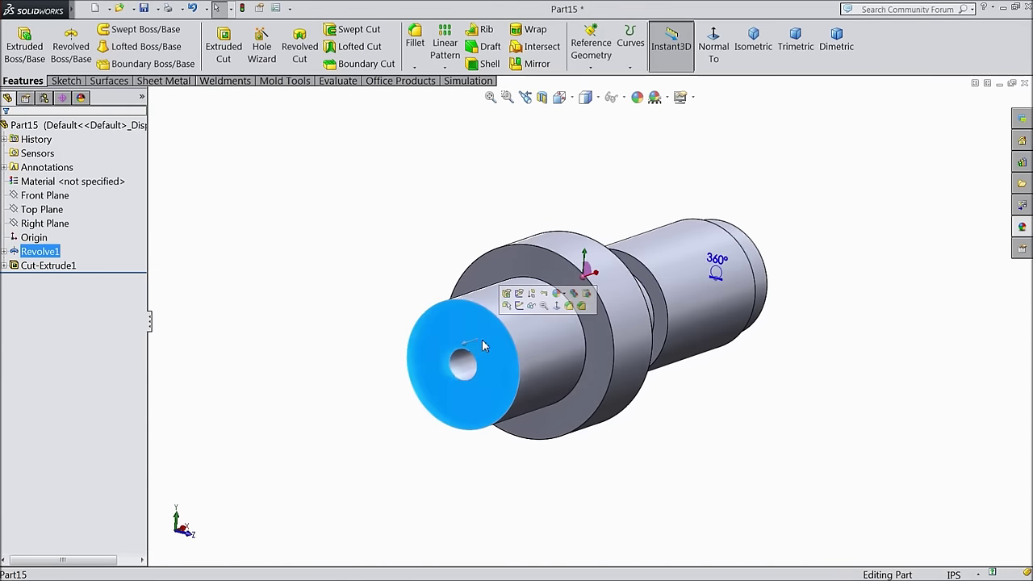
{"action": "left_click", "coordinate": [519, 306]}
{"action": "left_click", "coordinate": [67, 80]}
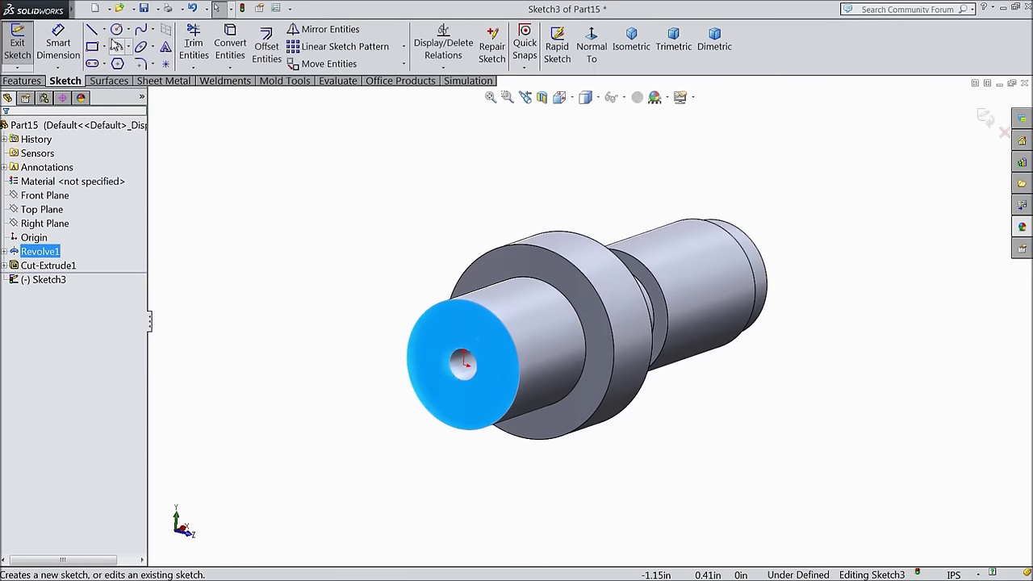
{"action": "left_click", "coordinate": [116, 29]}
{"action": "left_click", "coordinate": [463, 365]}
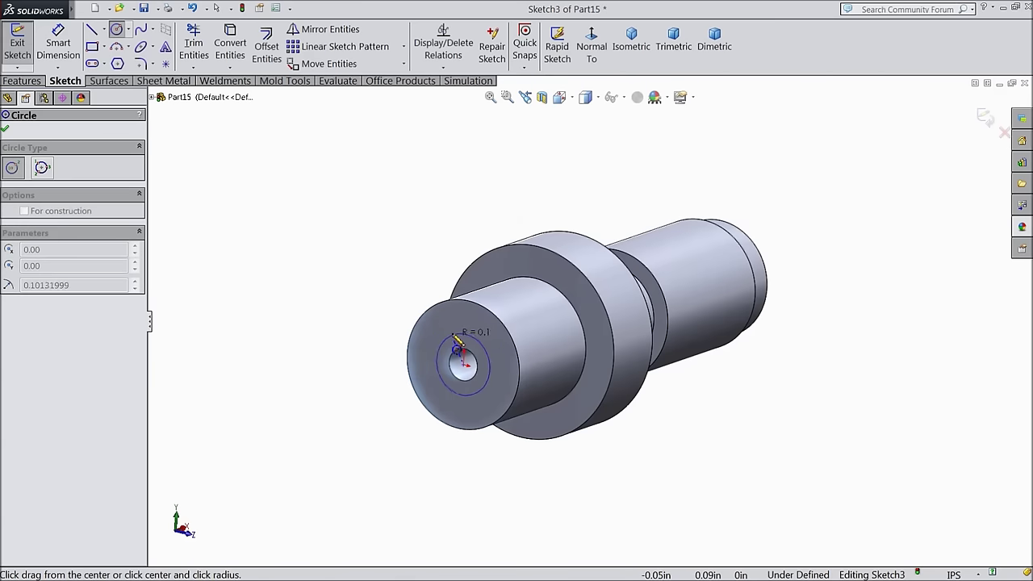
{"action": "left_click", "coordinate": [498, 373]}
Dimension the new circle's diameter to 0.20 in
{"action": "left_click", "coordinate": [58, 44]}
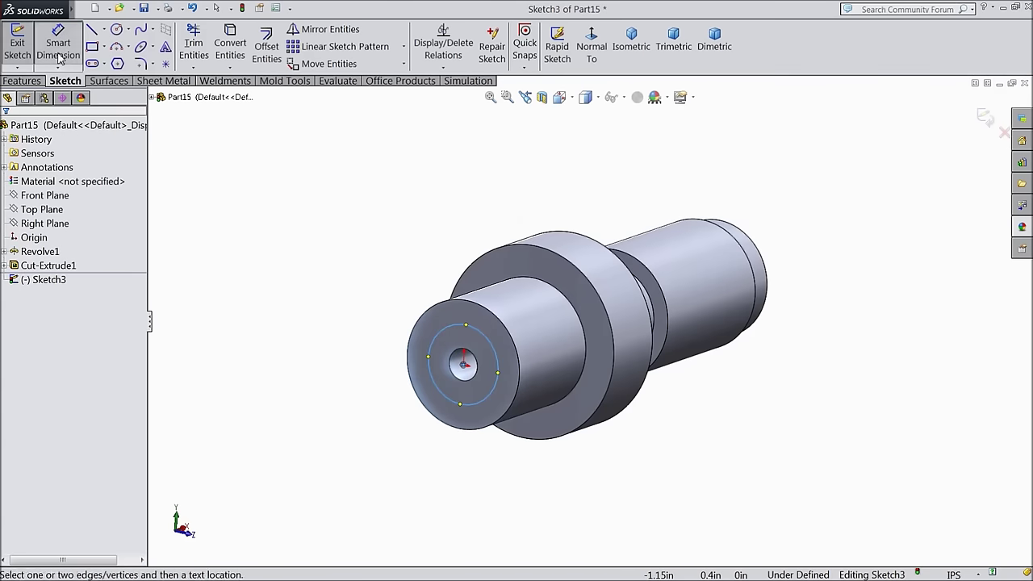
{"action": "left_click", "coordinate": [428, 364]}
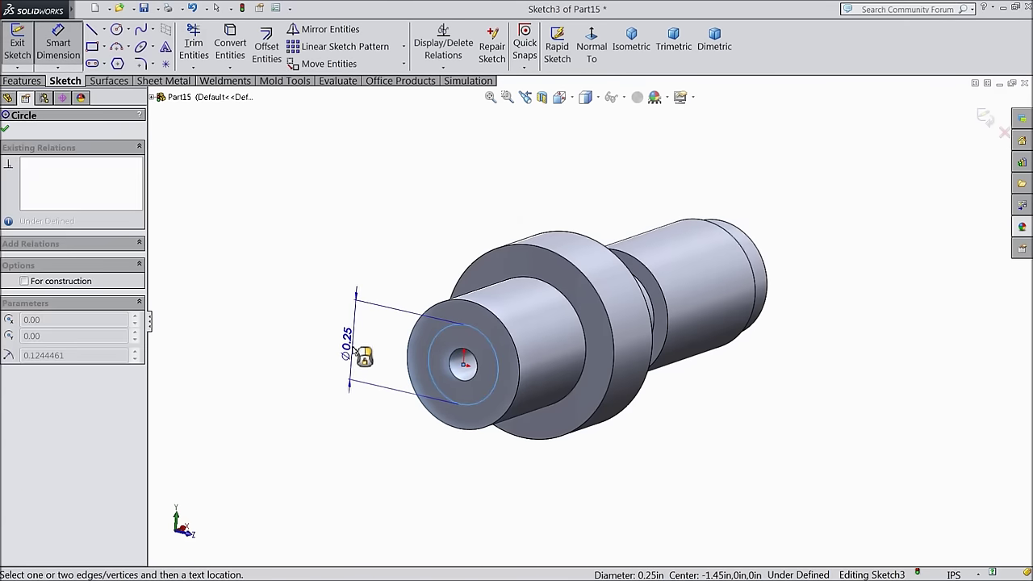
{"action": "left_click", "coordinate": [354, 347]}
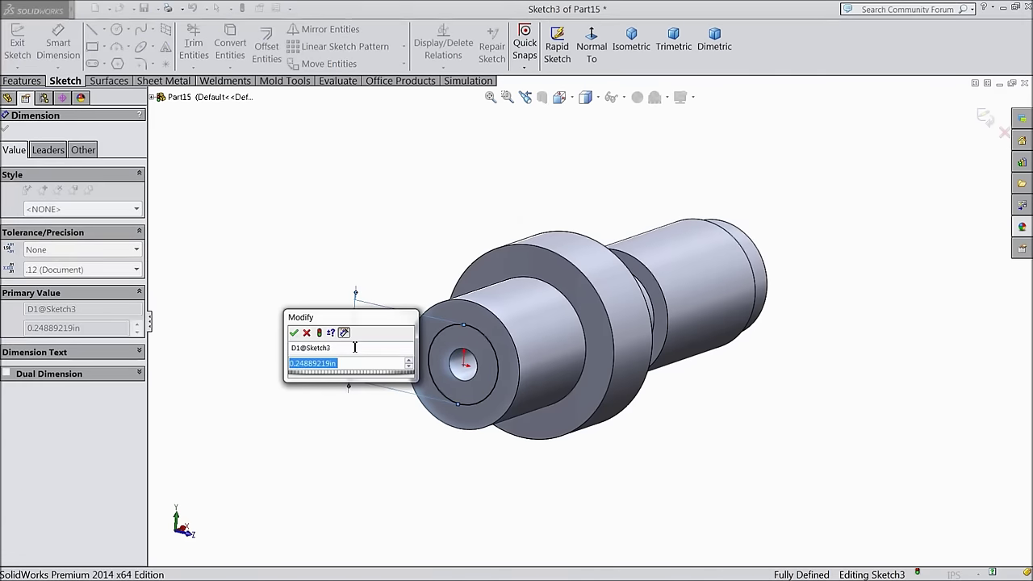
{"action": "type", "text": "0.25"}
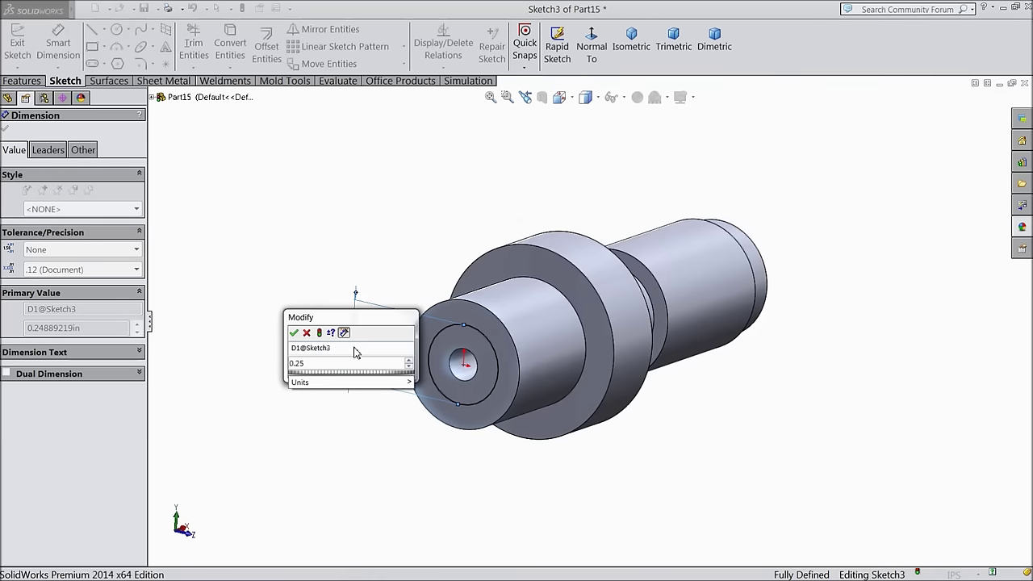
{"action": "key", "text": "BackSpace"}
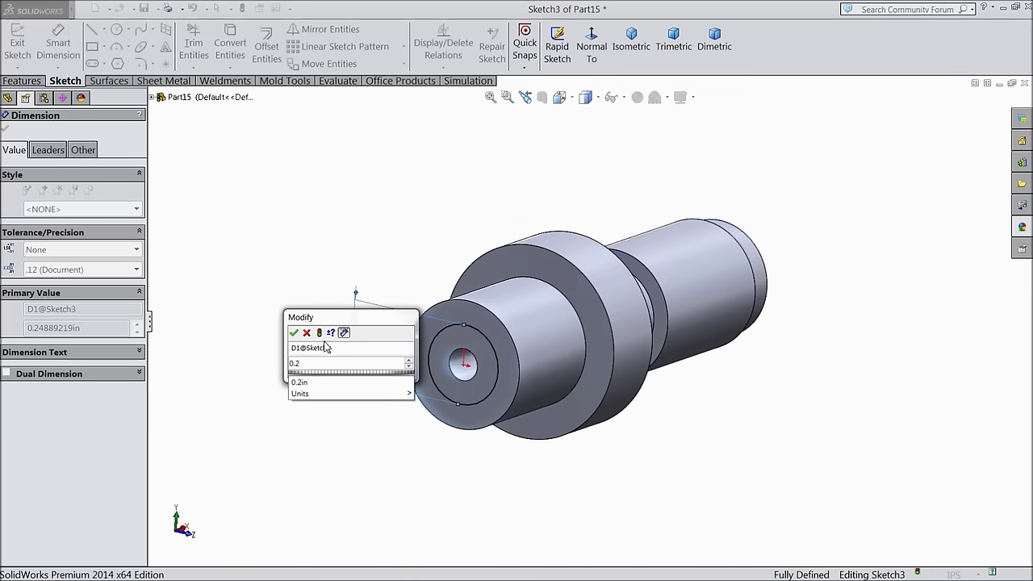
{"action": "left_click", "coordinate": [294, 333]}
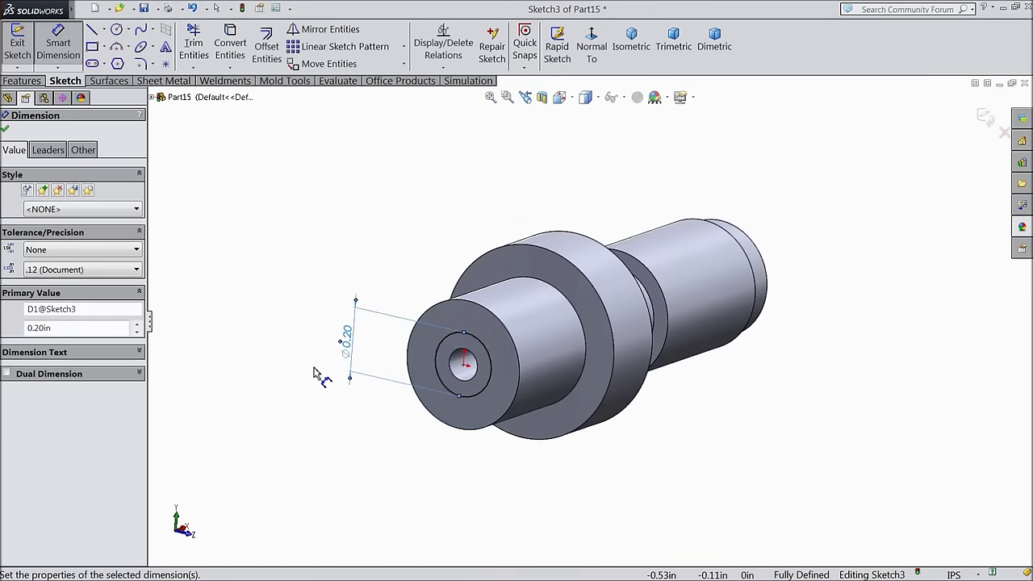
{"action": "middle_click_drag", "start_coordinate": [317, 374], "coordinate": [286, 357]}
Cut the circle 0.50 in deep as a blind bore into the end face
{"action": "left_click", "coordinate": [21, 80]}
{"action": "left_click", "coordinate": [224, 46]}
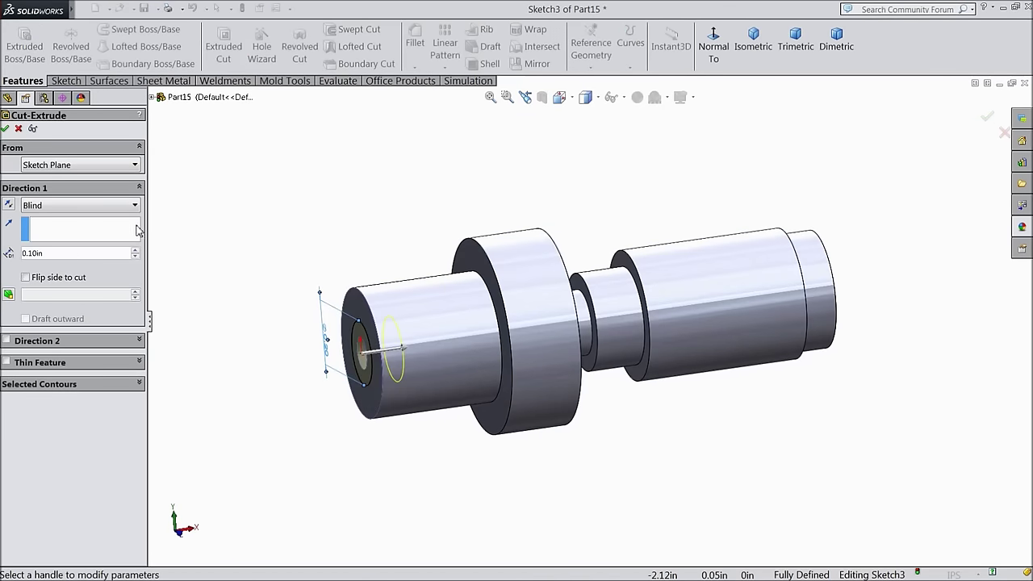
{"action": "left_click", "coordinate": [136, 250]}
{"action": "left_click", "coordinate": [136, 250]}
{"action": "left_click", "coordinate": [135, 251]}
{"action": "left_click", "coordinate": [136, 250]}
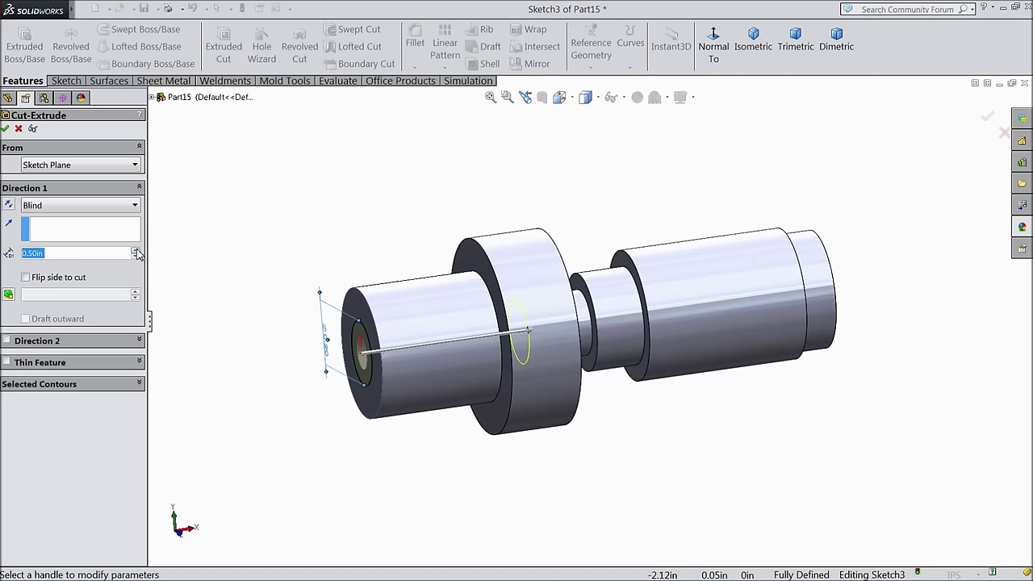
{"action": "middle_click_drag", "start_coordinate": [284, 249], "coordinate": [258, 242]}
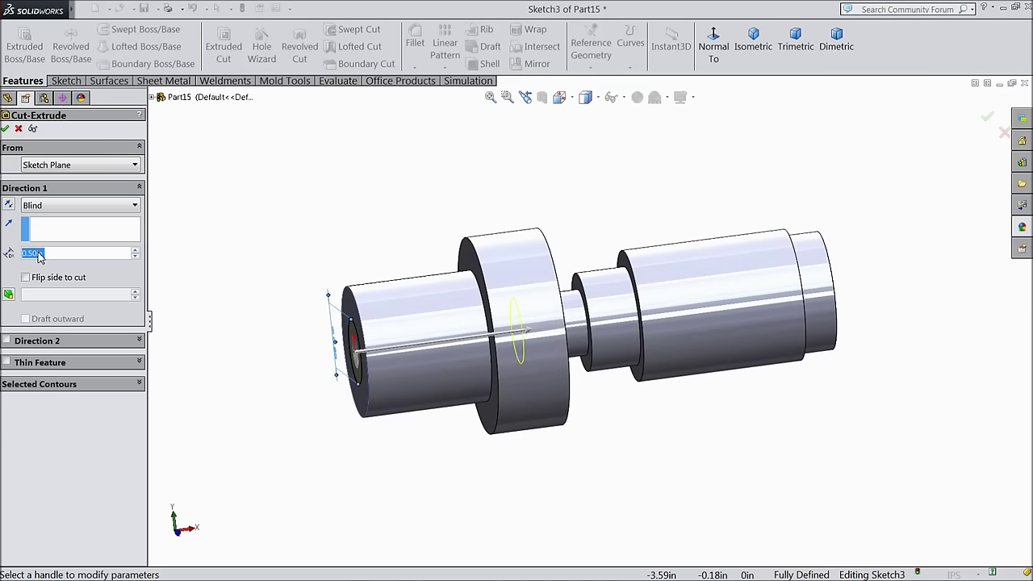
{"action": "left_click", "coordinate": [6, 130]}
{"action": "middle_click_drag", "start_coordinate": [253, 224], "coordinate": [397, 204]}
{"action": "middle_click_drag", "start_coordinate": [385, 217], "coordinate": [360, 265]}
{"action": "left_click", "coordinate": [555, 259]}
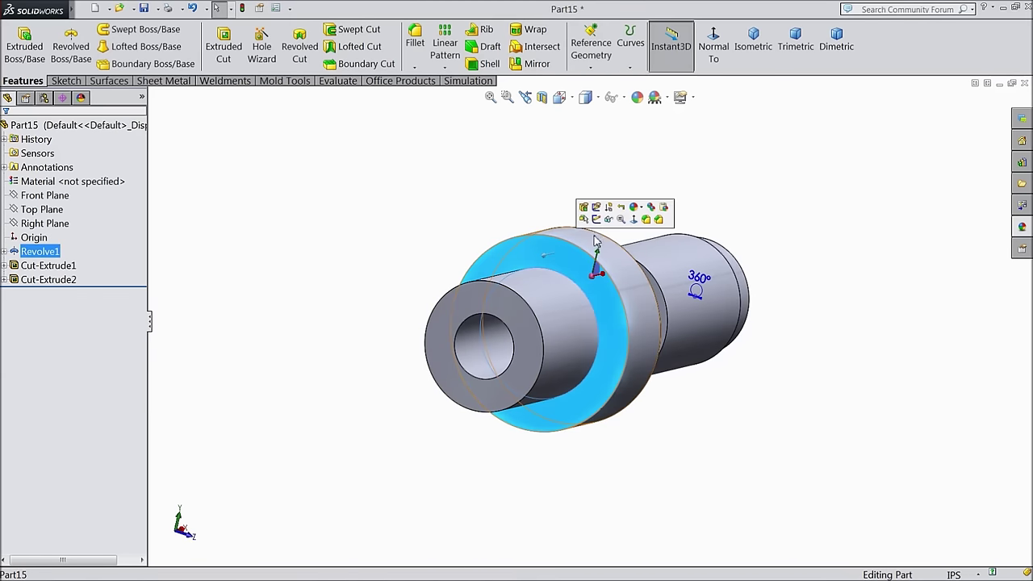
Sketch a hexagon from the origin out to the collar's outer circle on the collar face
{"action": "left_click", "coordinate": [597, 222]}
{"action": "left_click", "coordinate": [712, 63]}
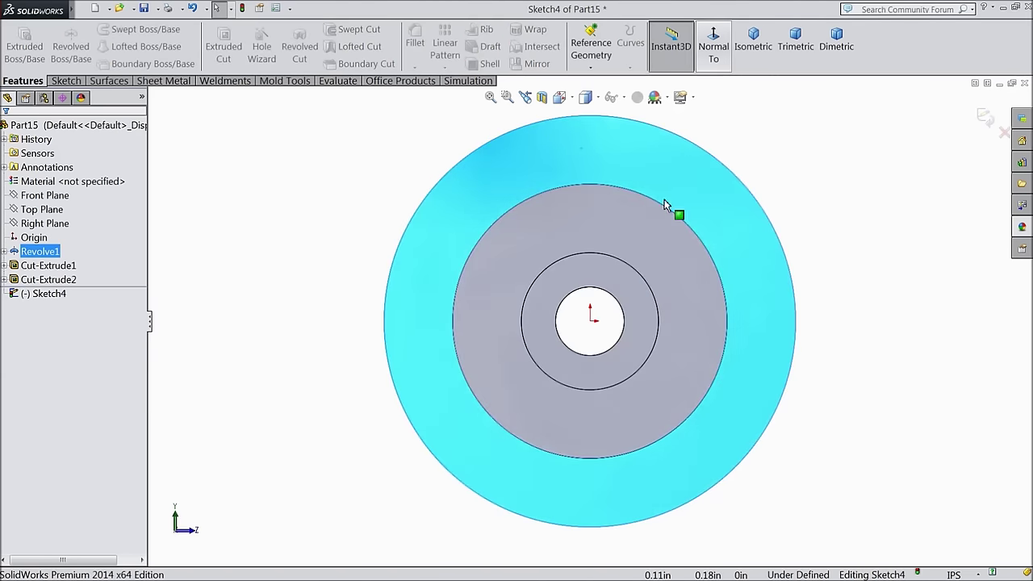
{"action": "left_click", "coordinate": [66, 81]}
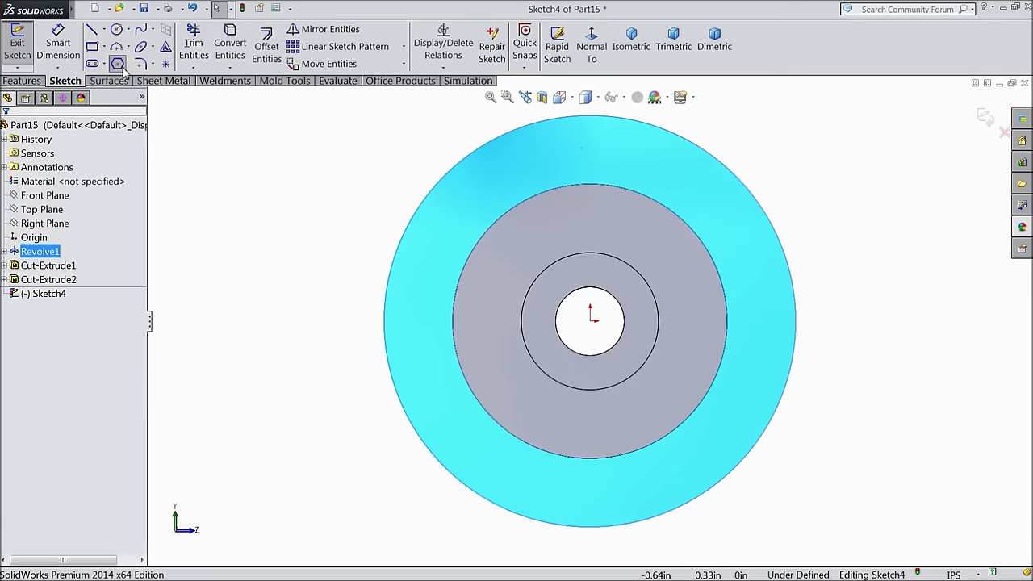
{"action": "left_click", "coordinate": [117, 64]}
{"action": "left_click_drag", "start_coordinate": [591, 321], "coordinate": [385, 321]}
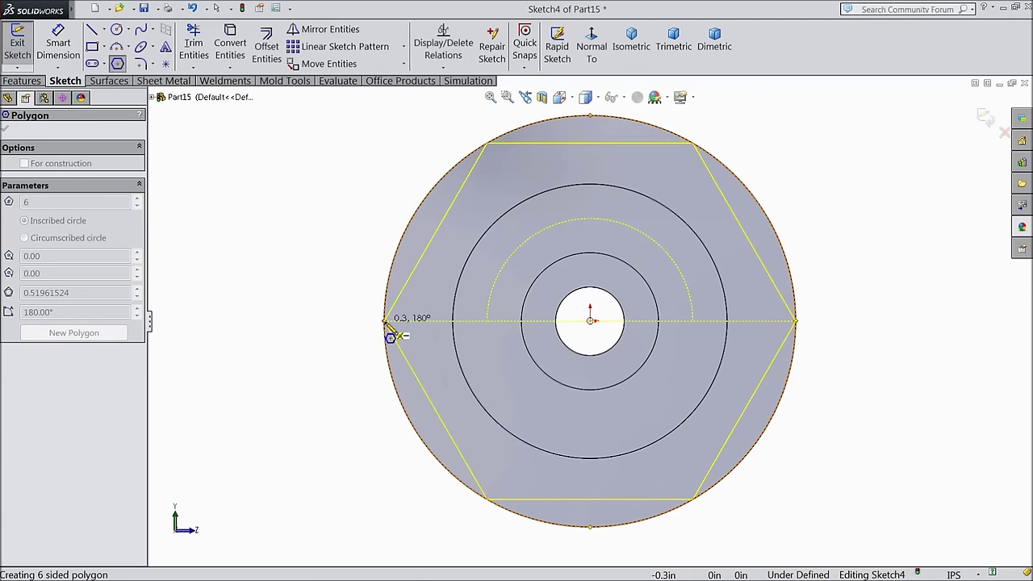
{"action": "left_click_drag", "start_coordinate": [385, 322], "coordinate": [384, 321]}
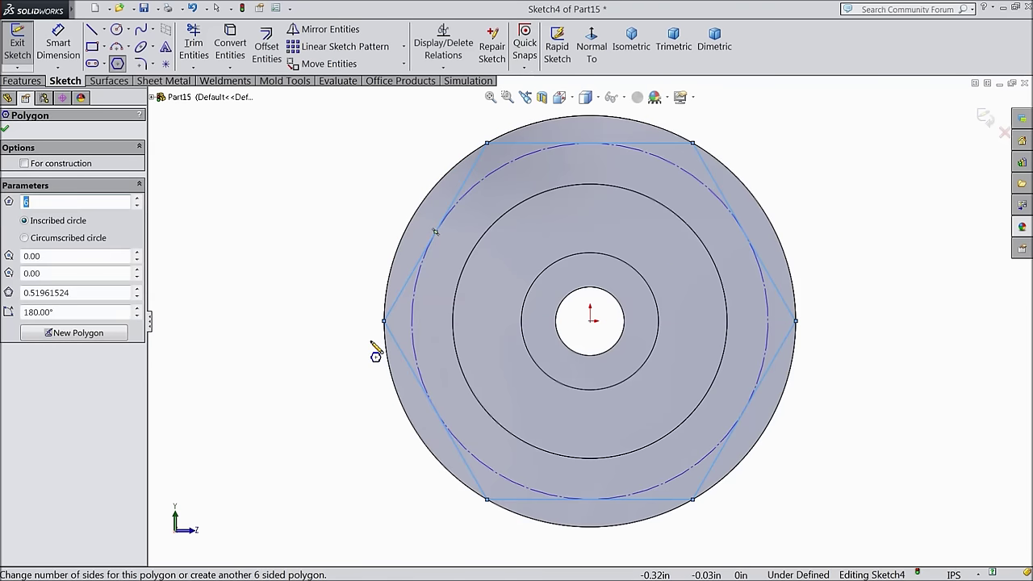
{"action": "left_click", "coordinate": [5, 132]}
{"action": "left_click", "coordinate": [23, 82]}
{"action": "left_click", "coordinate": [223, 51]}
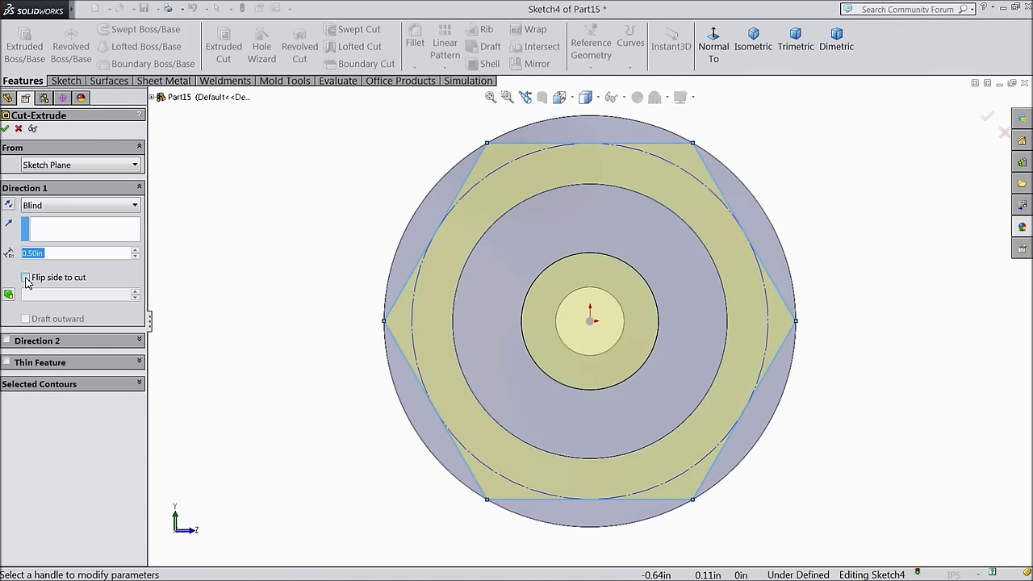
Cut away the material outside the hexagon Up To Surface at the collar's far face
{"action": "left_click", "coordinate": [25, 278]}
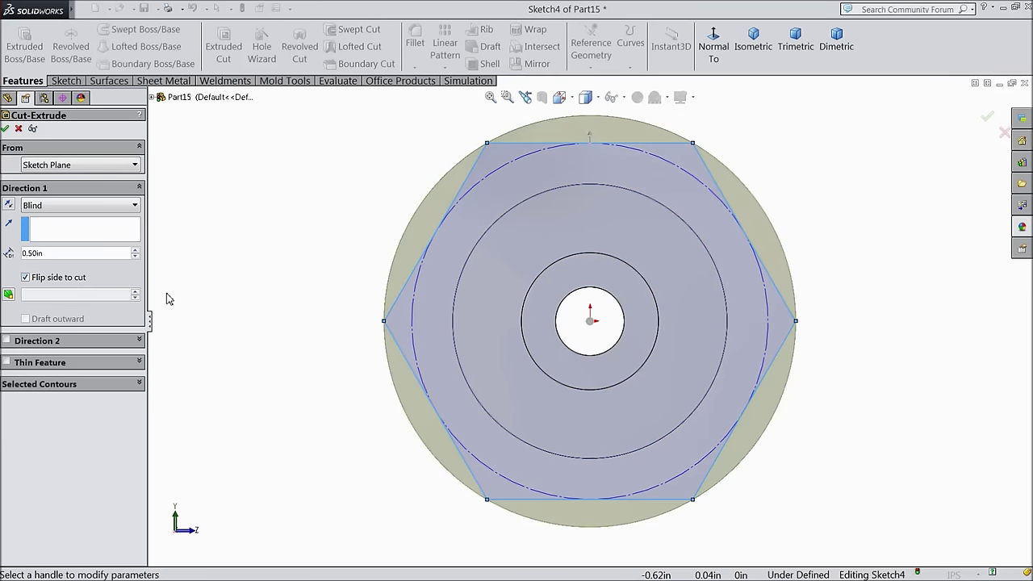
{"action": "left_click", "coordinate": [79, 206]}
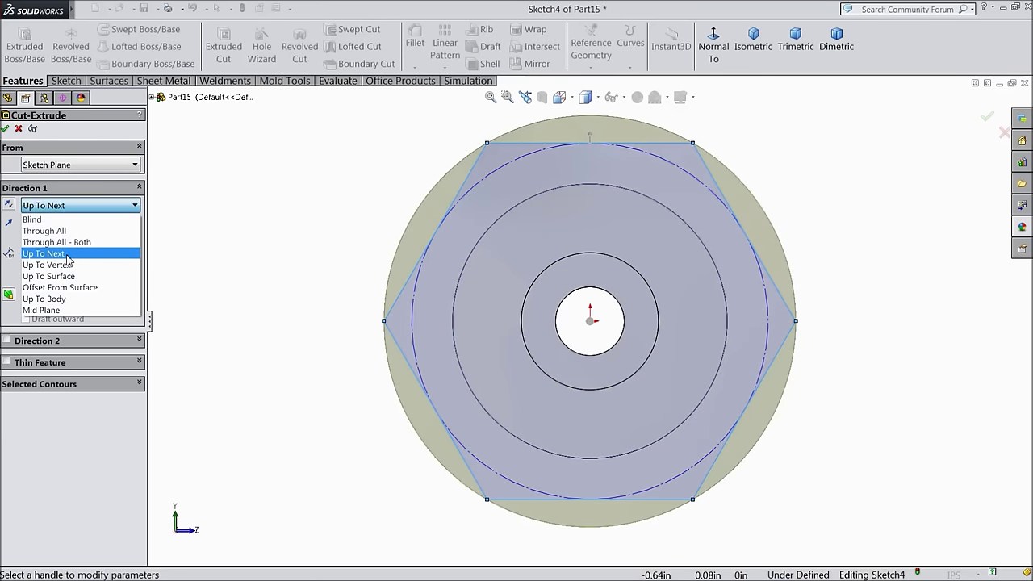
{"action": "left_click", "coordinate": [68, 256]}
{"action": "scroll", "coordinate": [424, 244], "scroll_direction": "down", "scroll_amount": 3}
{"action": "middle_click_drag", "start_coordinate": [424, 244], "coordinate": [339, 292]}
{"action": "left_click", "coordinate": [84, 208]}
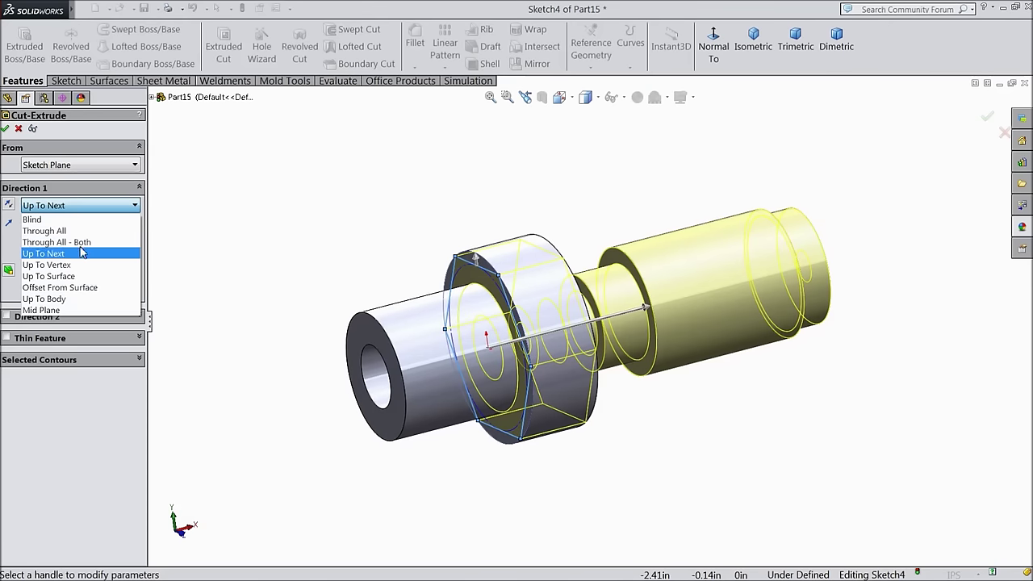
{"action": "left_click", "coordinate": [65, 277]}
{"action": "middle_click_drag", "start_coordinate": [282, 279], "coordinate": [363, 274]}
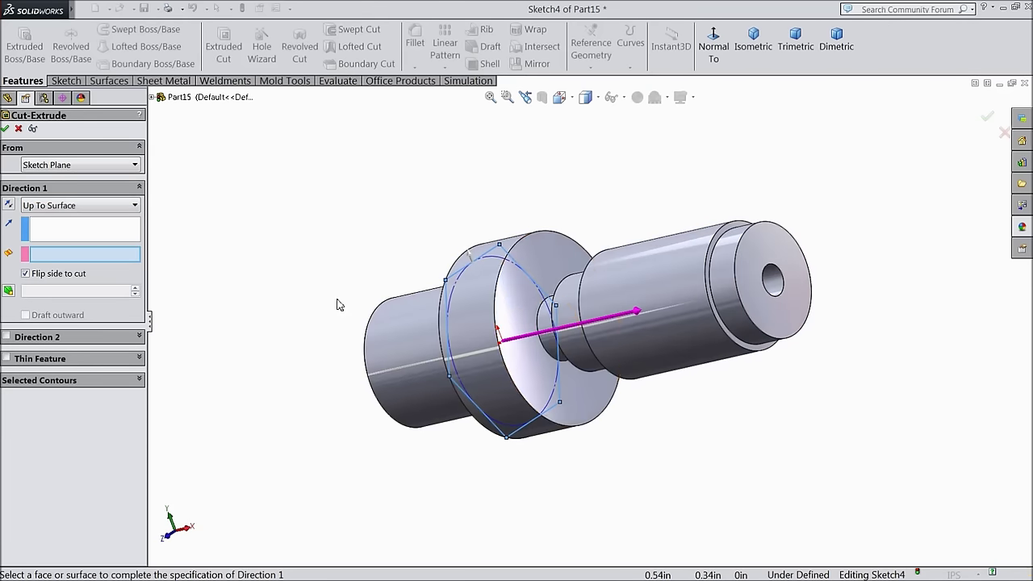
{"action": "left_click", "coordinate": [456, 322]}
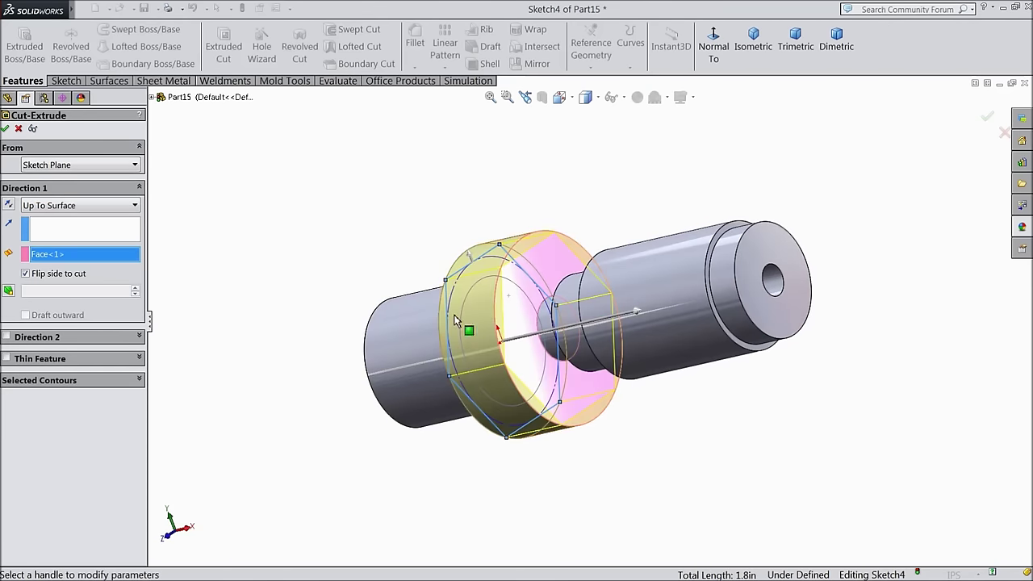
{"action": "left_click", "coordinate": [6, 129]}
Orbit the hex nut shape to a three-quarter view and expand Revolve1
{"action": "middle_click_drag", "start_coordinate": [312, 282], "coordinate": [372, 196]}
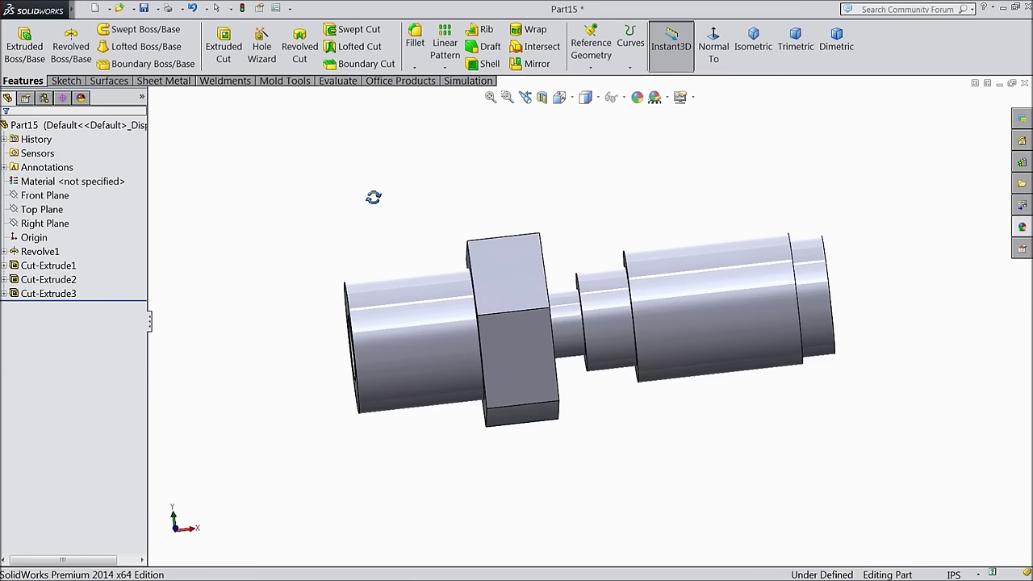
{"action": "middle_click_drag", "start_coordinate": [373, 197], "coordinate": [369, 197]}
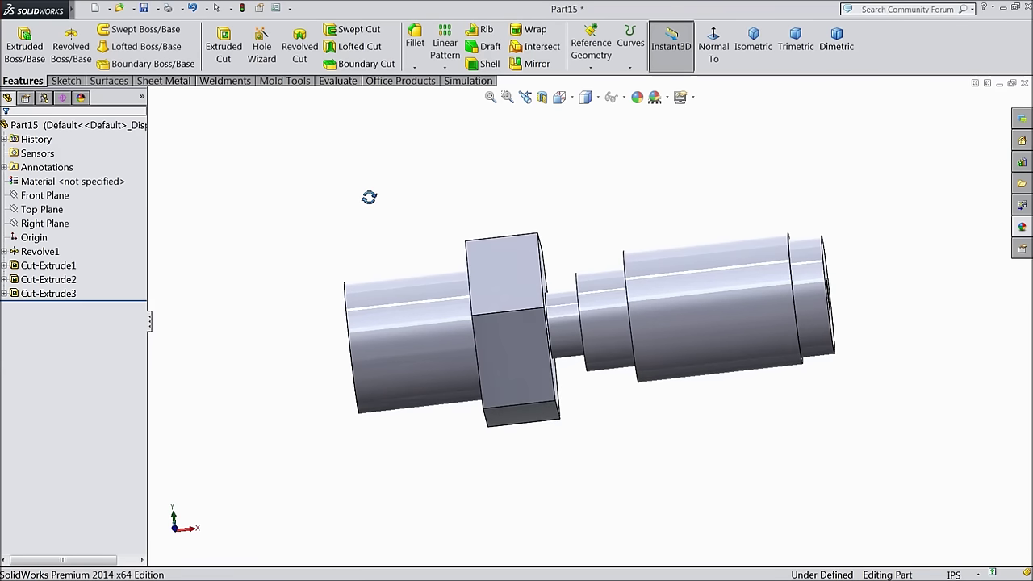
{"action": "middle_click_drag", "start_coordinate": [369, 197], "coordinate": [364, 205]}
{"action": "middle_click_drag", "start_coordinate": [328, 254], "coordinate": [210, 312]}
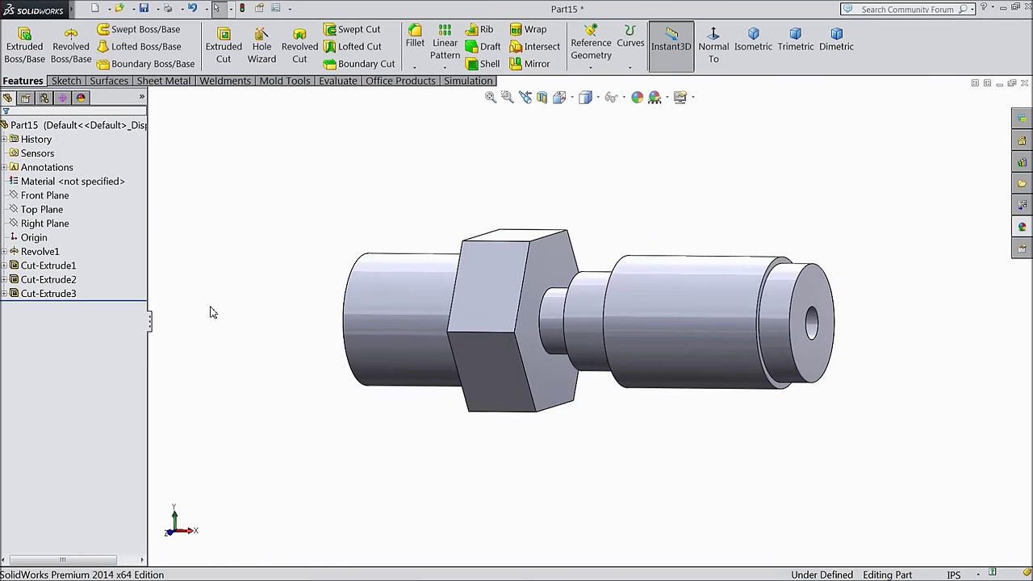
{"action": "left_click", "coordinate": [4, 252]}
Change Sketch1's 0.18 right-end step dimension to 0.15 and rebuild the shaft
{"action": "left_click", "coordinate": [46, 265]}
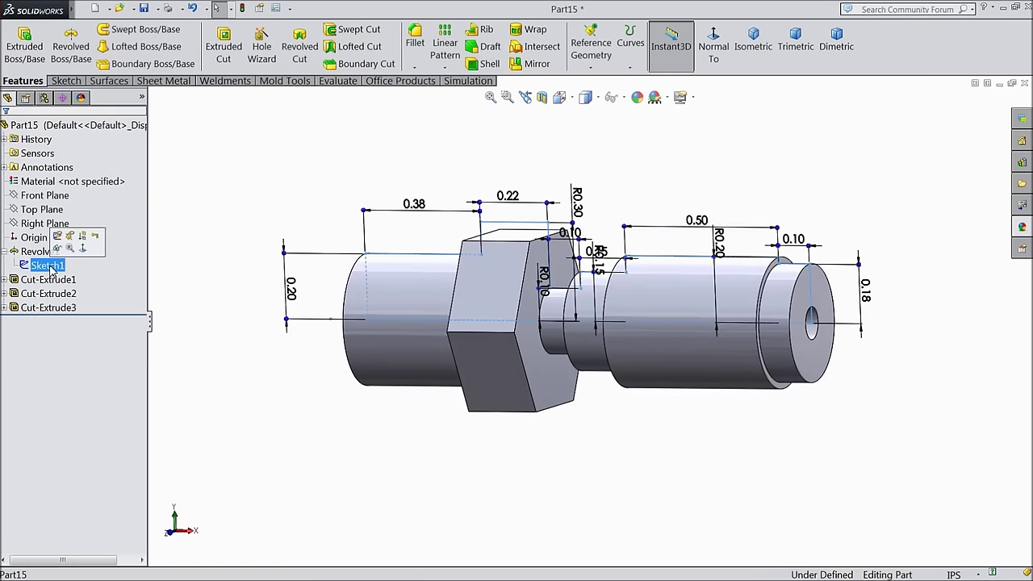
{"action": "middle_click_drag", "start_coordinate": [271, 223], "coordinate": [295, 173]}
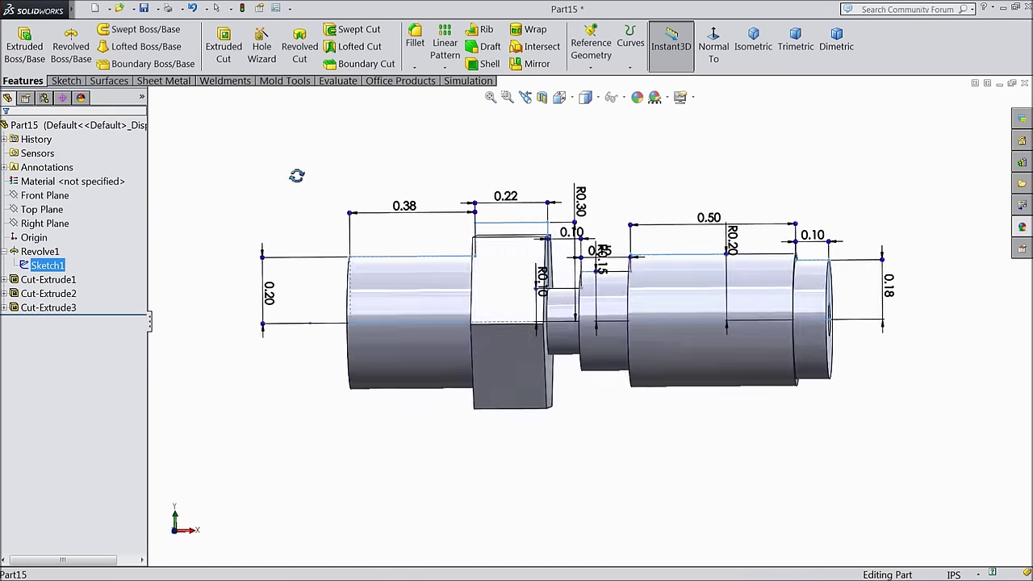
{"action": "double_click", "coordinate": [43, 271]}
{"action": "scroll", "coordinate": [853, 305], "scroll_direction": "down", "scroll_amount": 4}
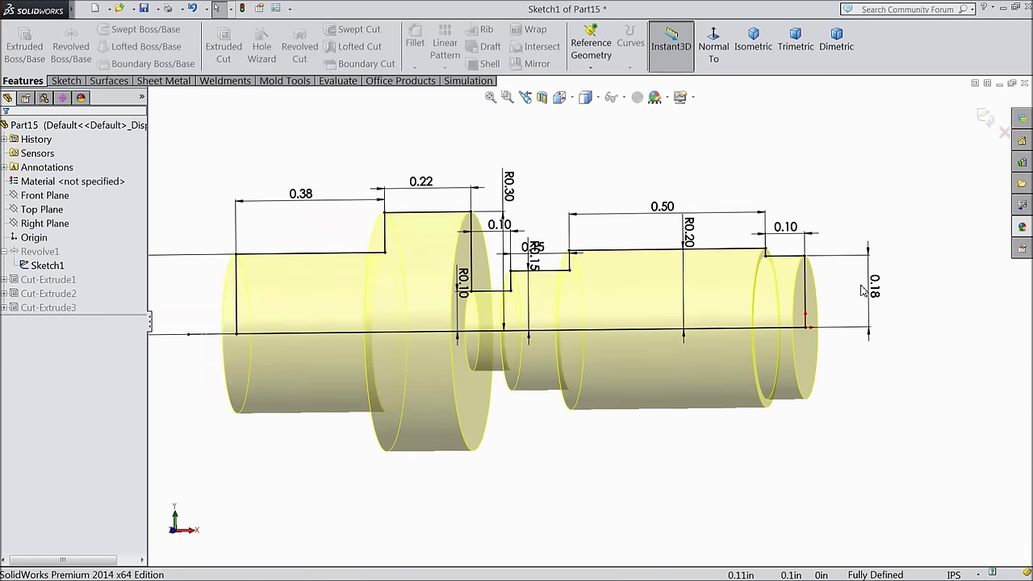
{"action": "double_click", "coordinate": [850, 295]}
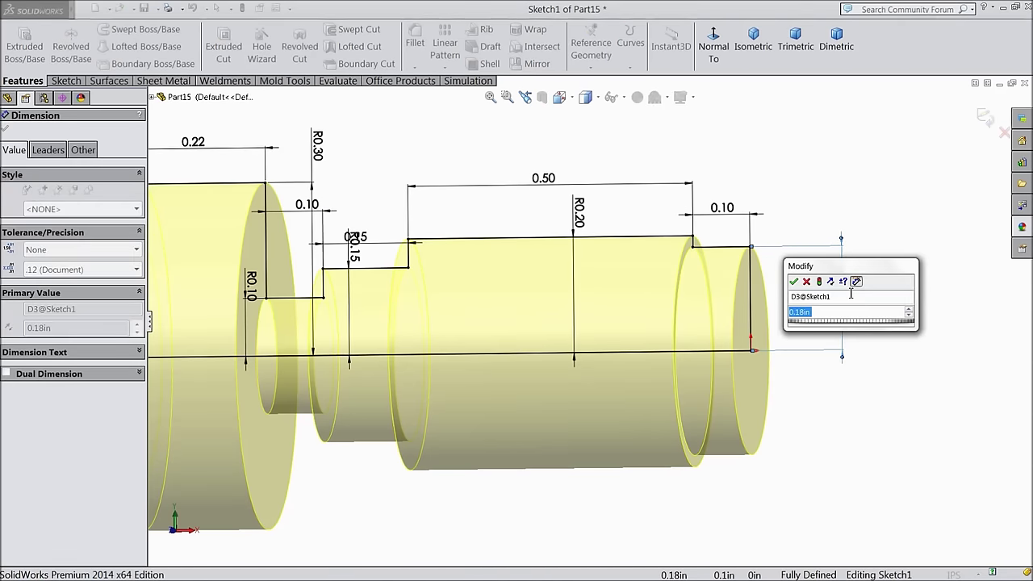
{"action": "type", "text": "0"}
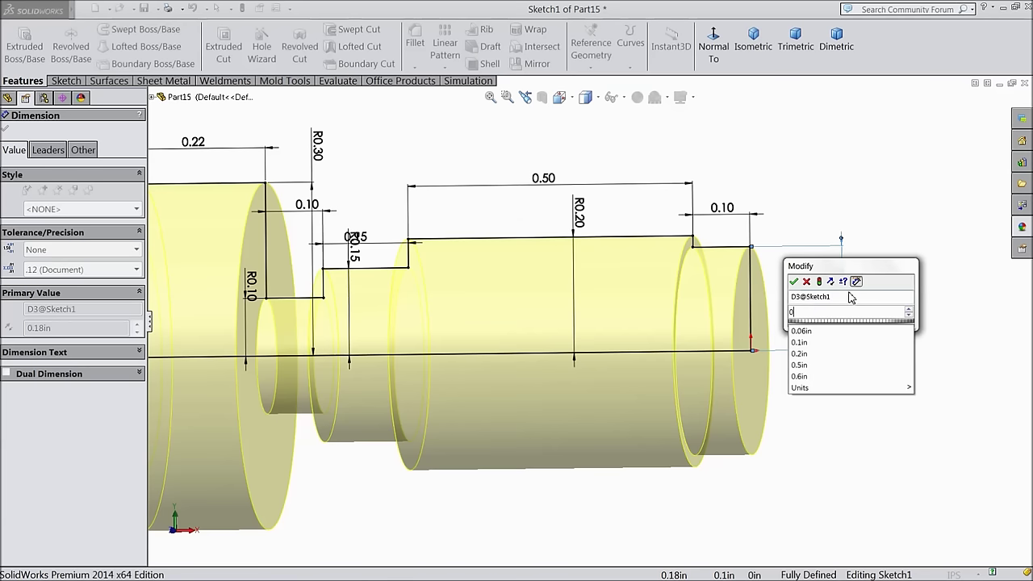
{"action": "type", "text": ".15"}
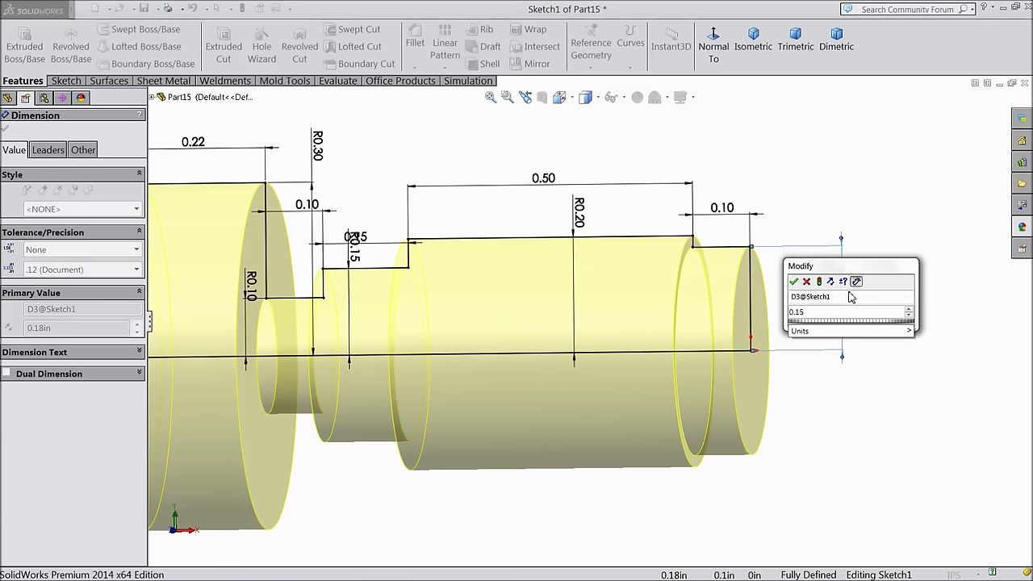
{"action": "left_click", "coordinate": [795, 282]}
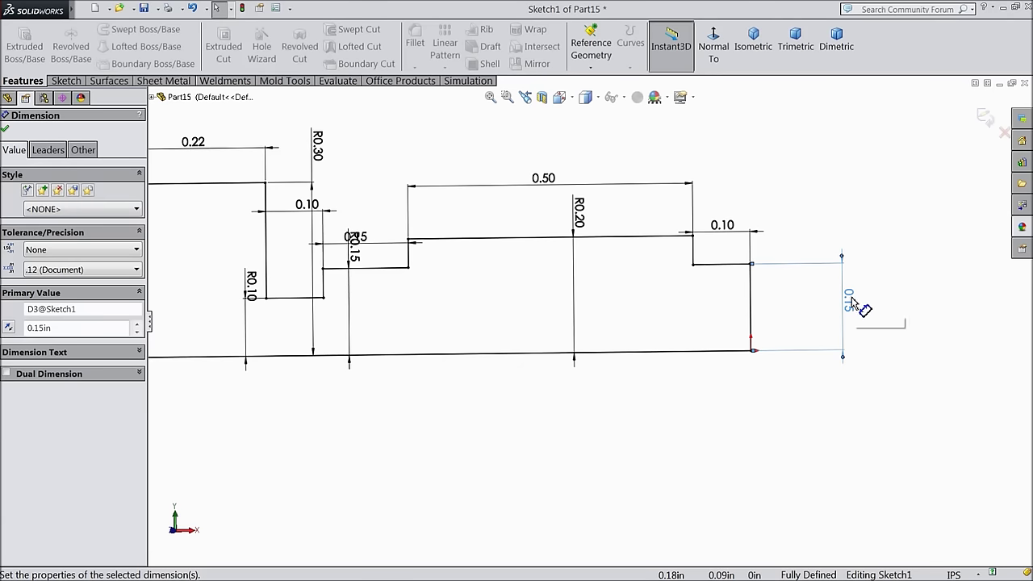
{"action": "left_click", "coordinate": [986, 118]}
{"action": "scroll", "coordinate": [729, 296], "scroll_direction": "up", "scroll_amount": 3}
{"action": "mouse_move", "coordinate": [729, 296]}
{"action": "middle_mouse_down"}
{"action": "mouse_move", "coordinate": [694, 312]}
{"action": "mouse_move", "coordinate": [680, 339]}
{"action": "middle_mouse_up"}
{"action": "scroll", "coordinate": [589, 355], "scroll_direction": "down", "scroll_amount": 5}
{"action": "left_click", "coordinate": [525, 336]}
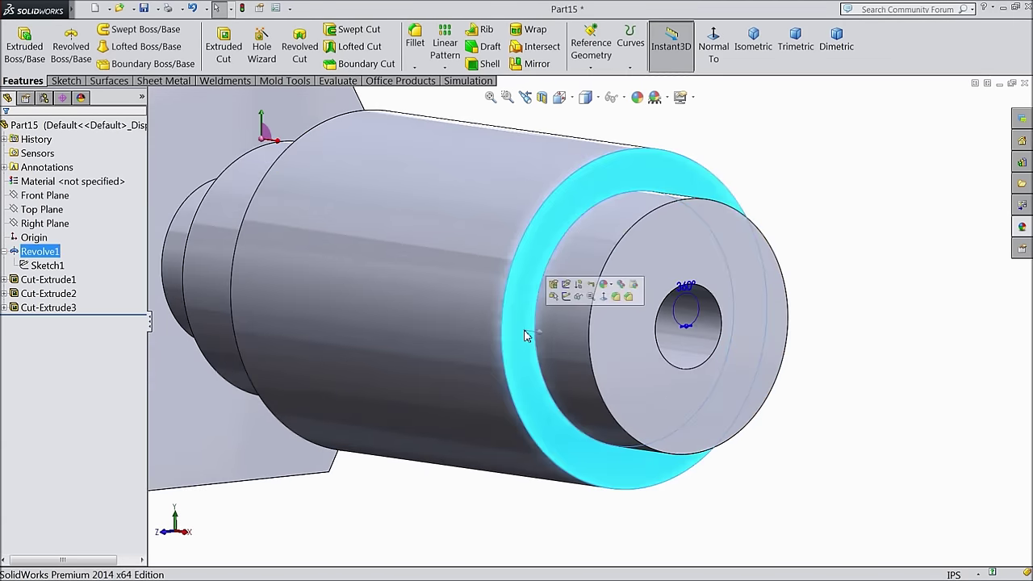
Sketch a six-sided polygon centred on the origin on the right-hand face
{"action": "left_click", "coordinate": [554, 296]}
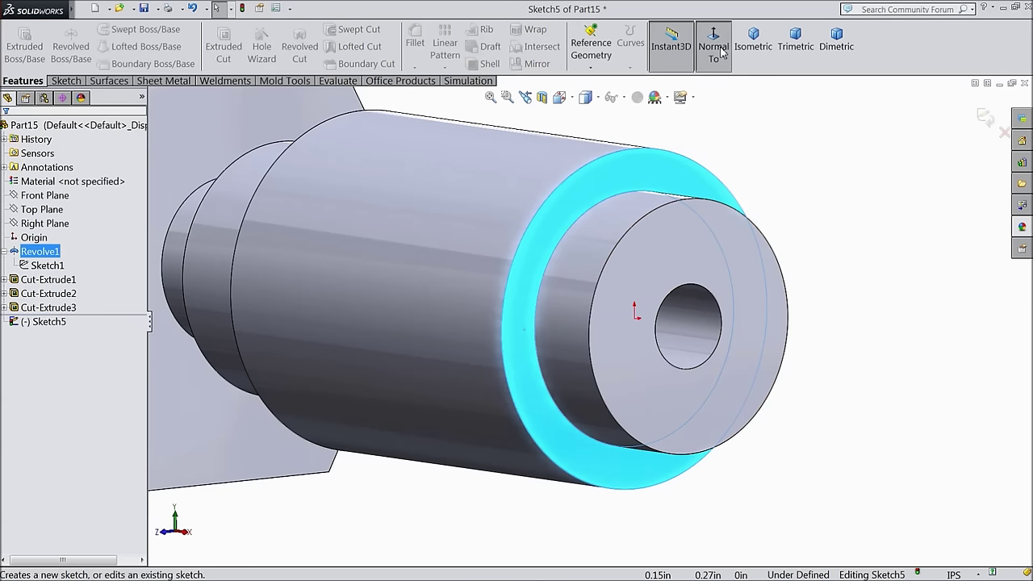
{"action": "left_click", "coordinate": [721, 53]}
{"action": "left_click", "coordinate": [68, 81]}
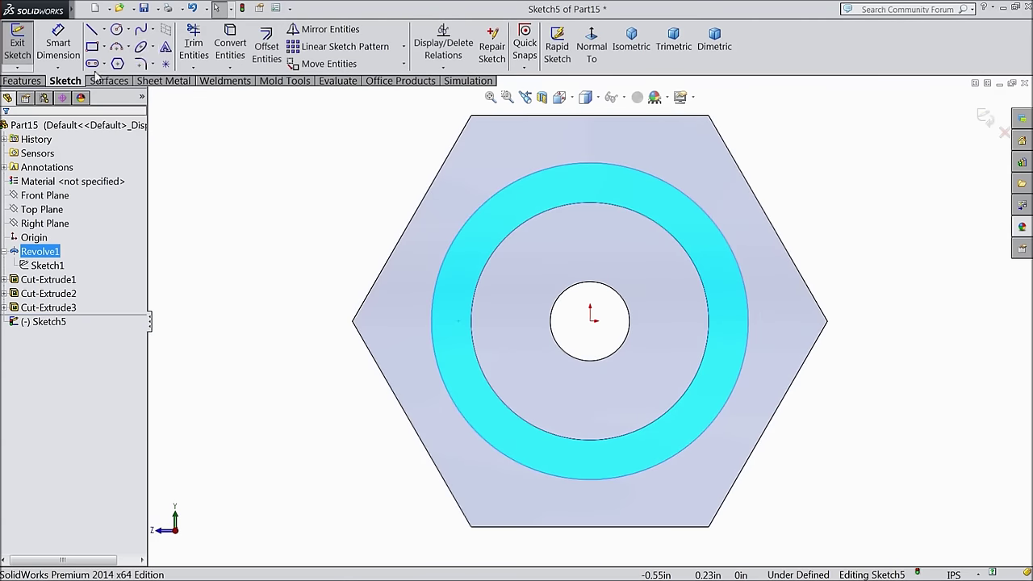
{"action": "left_click", "coordinate": [117, 65]}
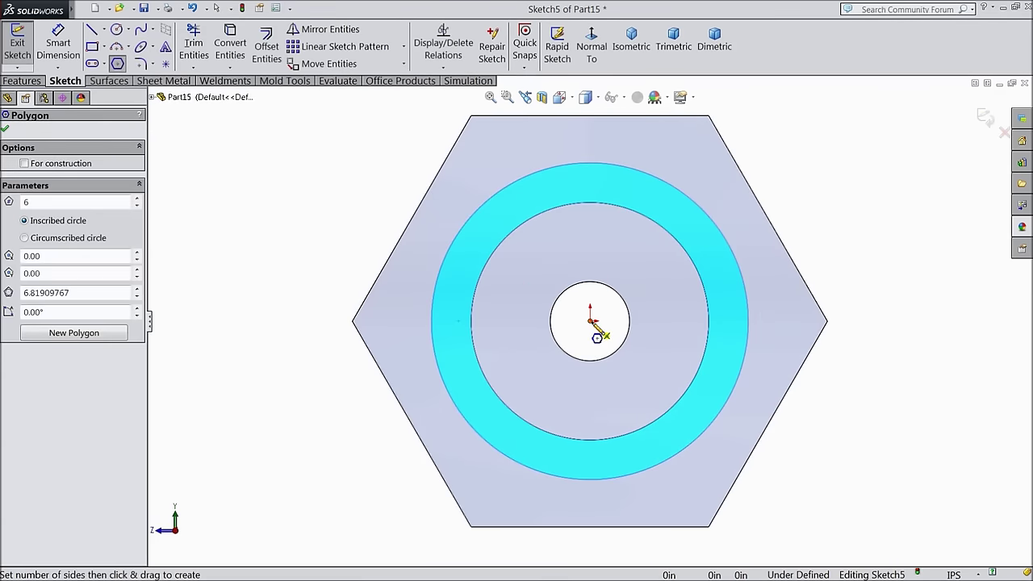
{"action": "left_click_drag", "start_coordinate": [591, 323], "coordinate": [432, 321]}
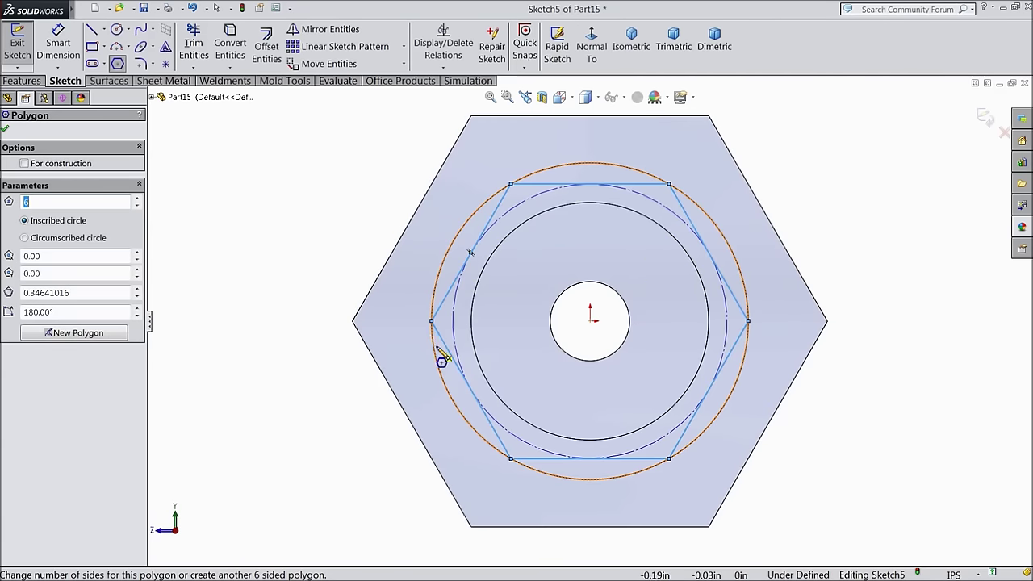
{"action": "left_click", "coordinate": [7, 126]}
Cut away material outside the hexagon Up To Surface at the ring face
{"action": "left_click", "coordinate": [23, 81]}
{"action": "left_click", "coordinate": [223, 50]}
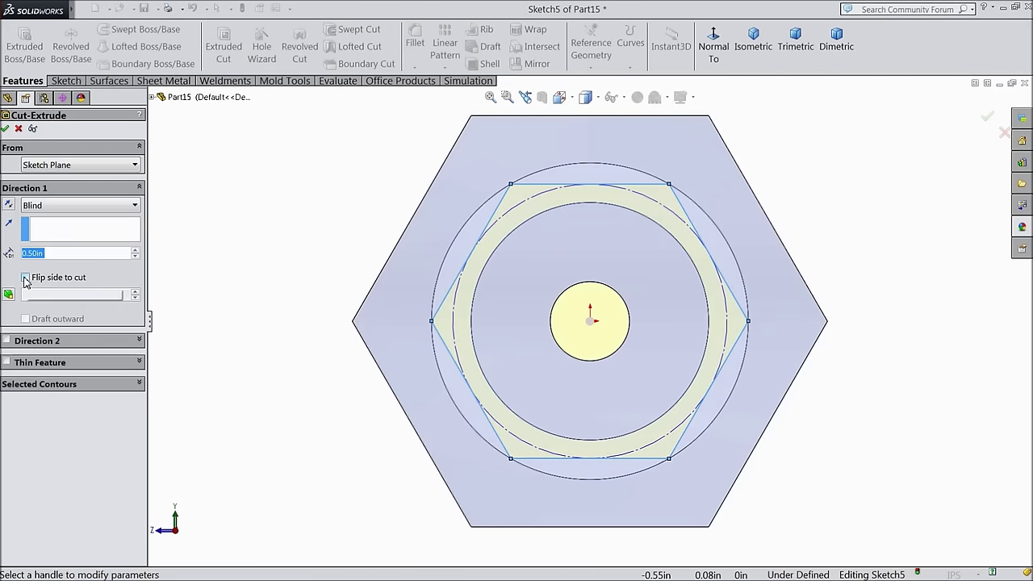
{"action": "left_click", "coordinate": [25, 278]}
{"action": "key", "text": "z"}
{"action": "mouse_move", "coordinate": [323, 270]}
{"action": "middle_mouse_down"}
{"action": "mouse_move", "coordinate": [357, 300]}
{"action": "mouse_move", "coordinate": [396, 304]}
{"action": "mouse_move", "coordinate": [431, 326]}
{"action": "mouse_move", "coordinate": [444, 468]}
{"action": "mouse_move", "coordinate": [455, 469]}
{"action": "middle_mouse_up"}
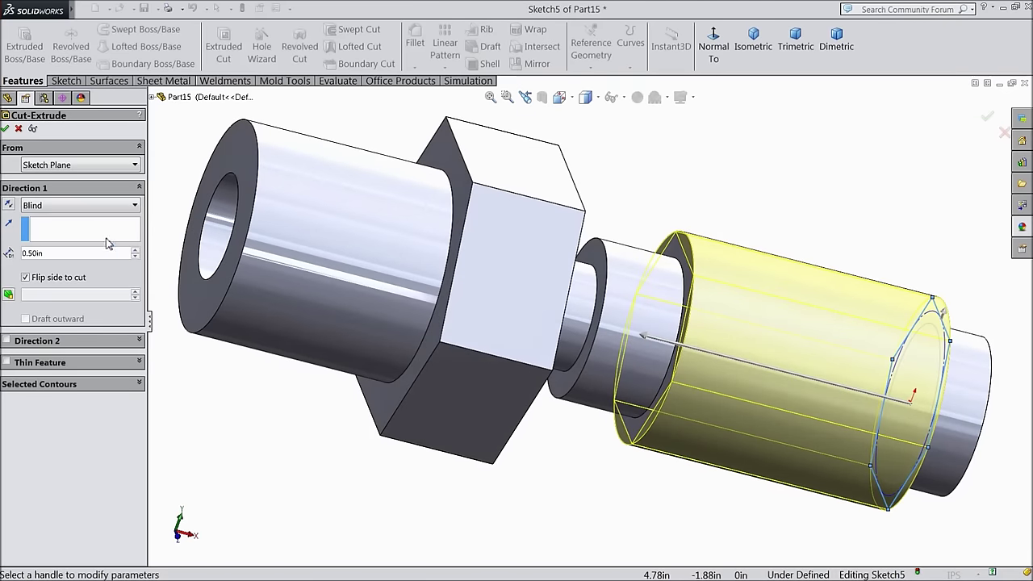
{"action": "left_click", "coordinate": [80, 208]}
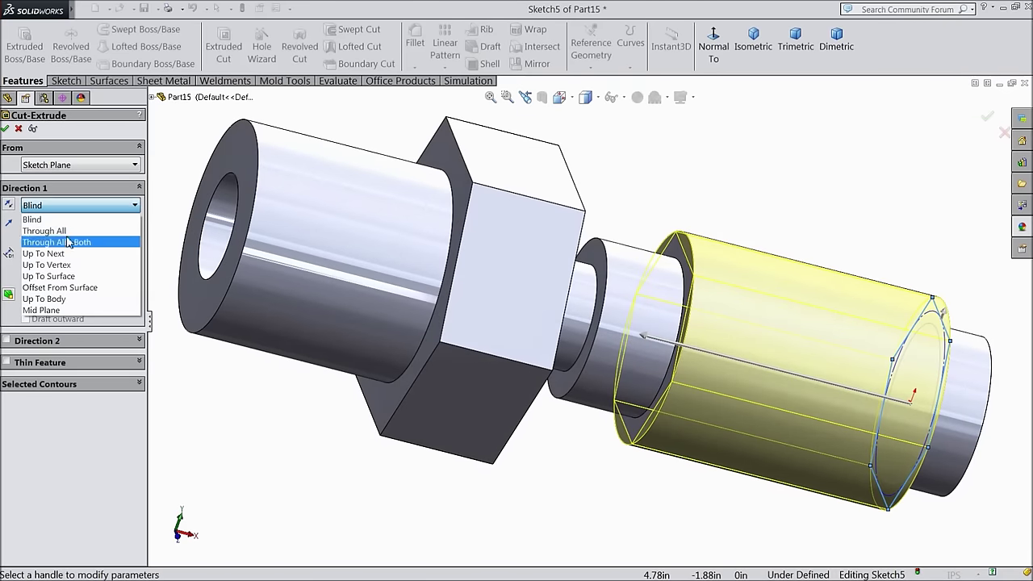
{"action": "left_click", "coordinate": [57, 277]}
{"action": "scroll", "coordinate": [795, 327], "scroll_direction": "down", "scroll_amount": 4}
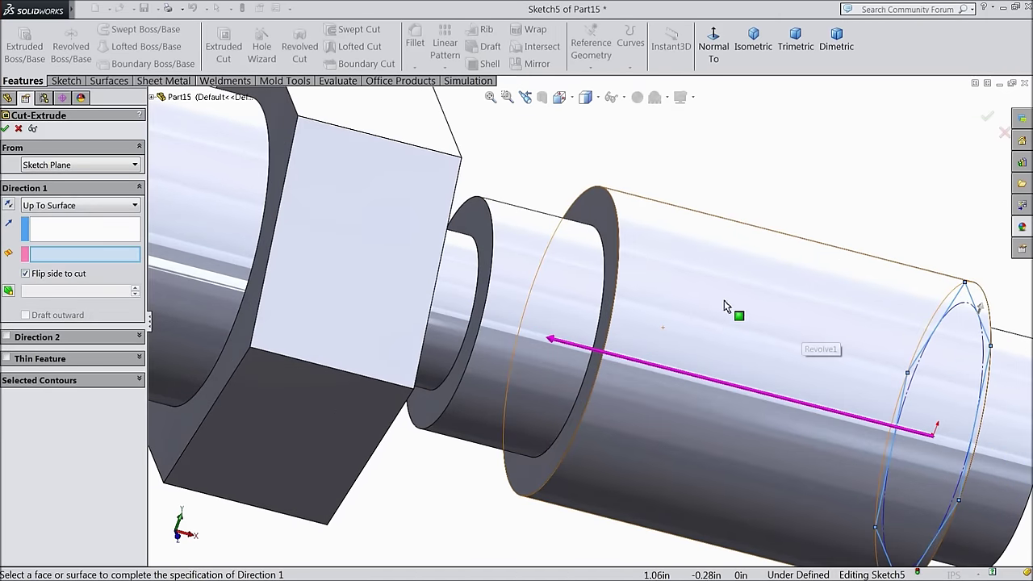
{"action": "left_click", "coordinate": [619, 239]}
{"action": "scroll", "coordinate": [637, 302], "scroll_direction": "up", "scroll_amount": 4}
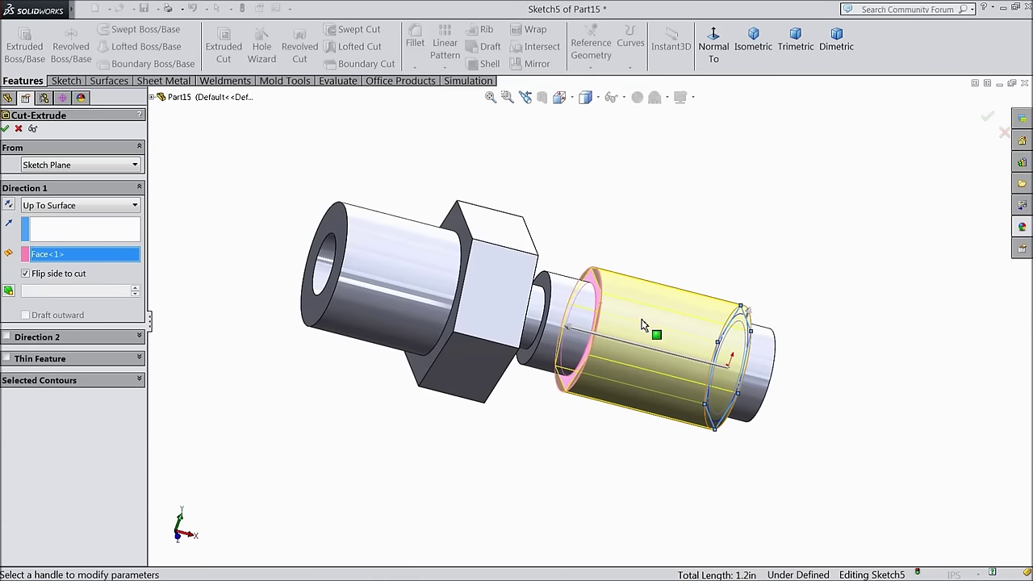
{"action": "left_click", "coordinate": [5, 130]}
Orbit the fitting to inspect its two hexagonal sections
{"action": "scroll", "coordinate": [565, 331], "scroll_direction": "up", "scroll_amount": 3}
{"action": "middle_click_drag", "start_coordinate": [465, 386], "coordinate": [517, 463]}
{"action": "left_click", "coordinate": [380, 351]}
{"action": "scroll", "coordinate": [590, 330], "scroll_direction": "down", "scroll_amount": 2}
{"action": "middle_click_drag", "start_coordinate": [590, 330], "coordinate": [630, 395]}
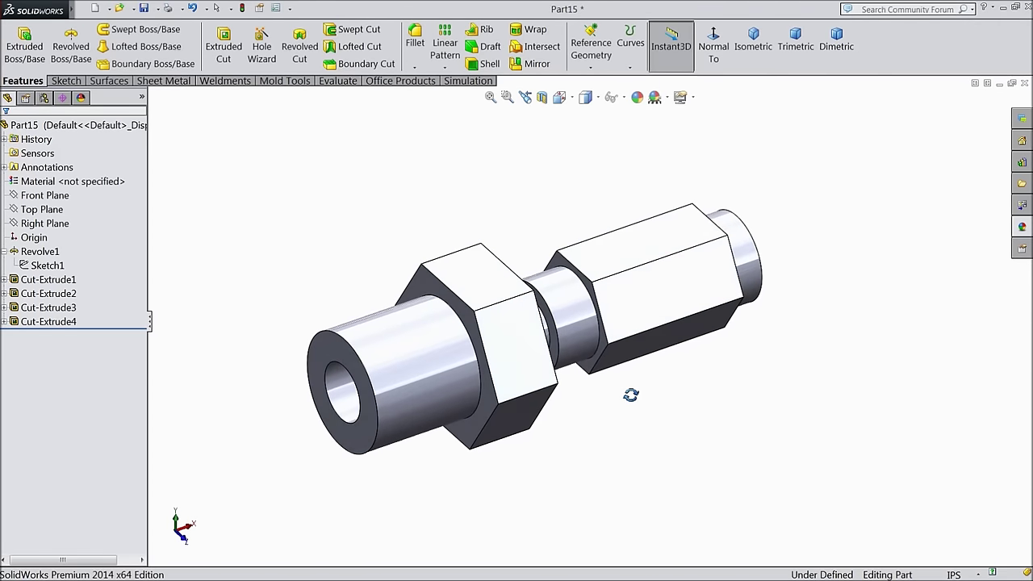
Start a 0.01 in chamfer on the left end's bore edge
{"action": "left_click", "coordinate": [415, 67]}
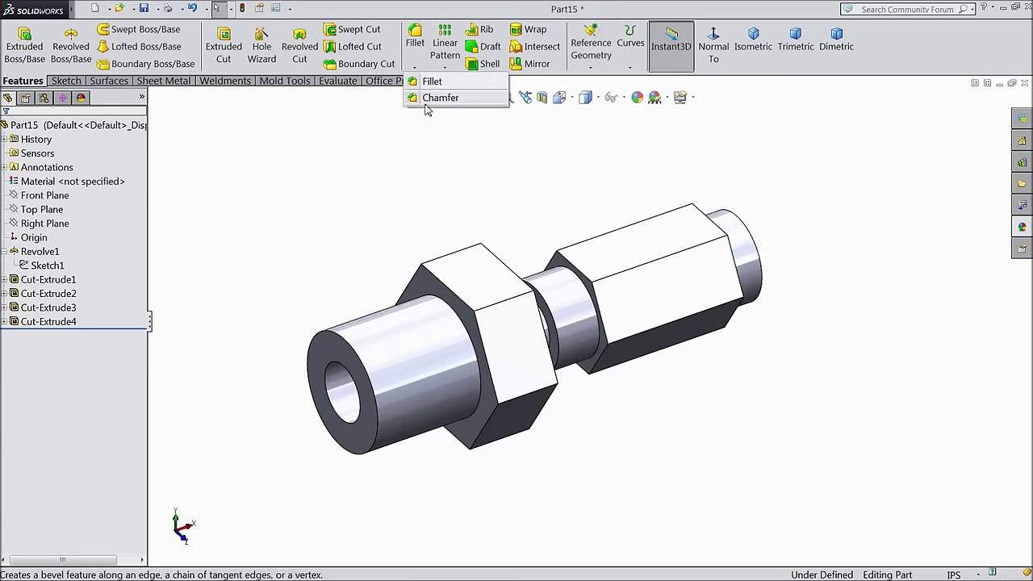
{"action": "left_click", "coordinate": [426, 103]}
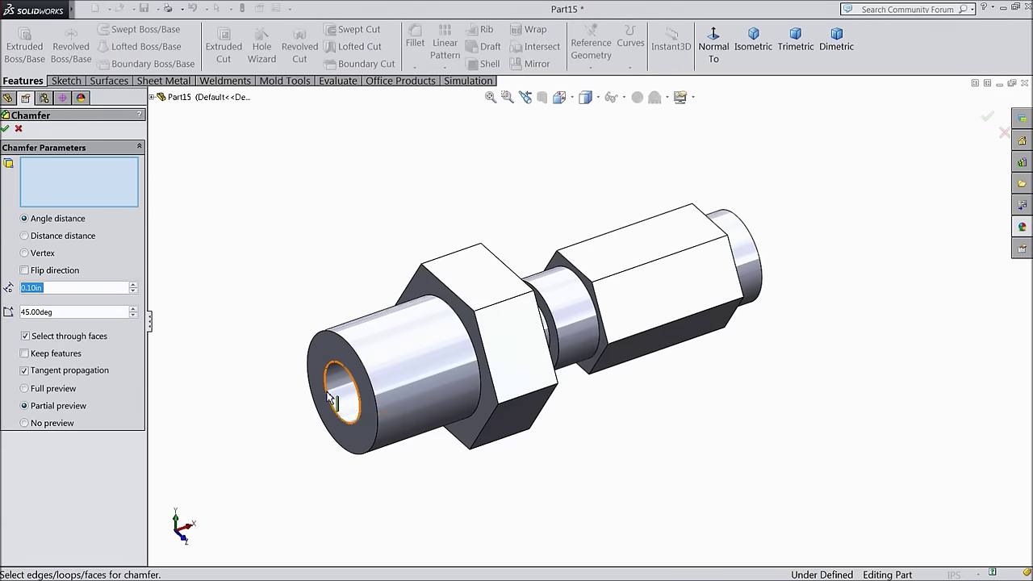
{"action": "left_click", "coordinate": [339, 399]}
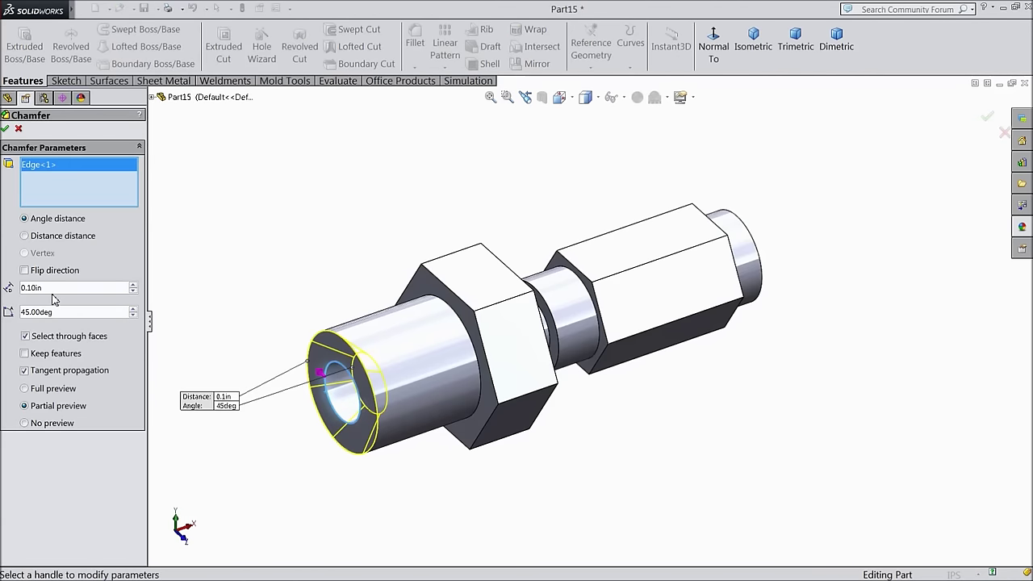
{"action": "type", "text": "0.01"}
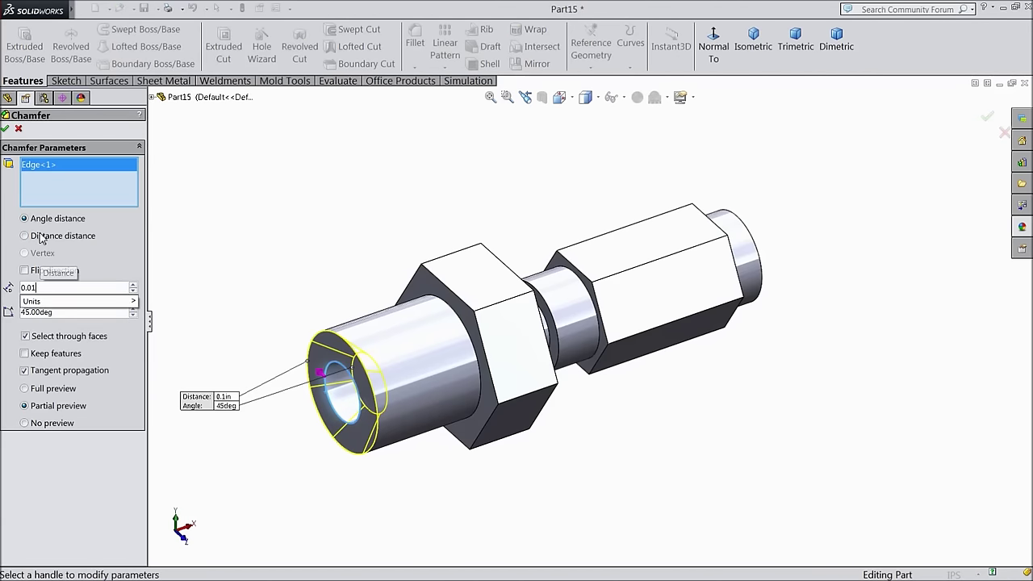
{"action": "key", "text": "Return"}
Add the far end's outer and bore edges and the middle ring edge to the 0.01 in chamfer
{"action": "middle_click_drag", "start_coordinate": [355, 282], "coordinate": [565, 292]}
{"action": "scroll", "coordinate": [692, 302], "scroll_direction": "down", "scroll_amount": 3}
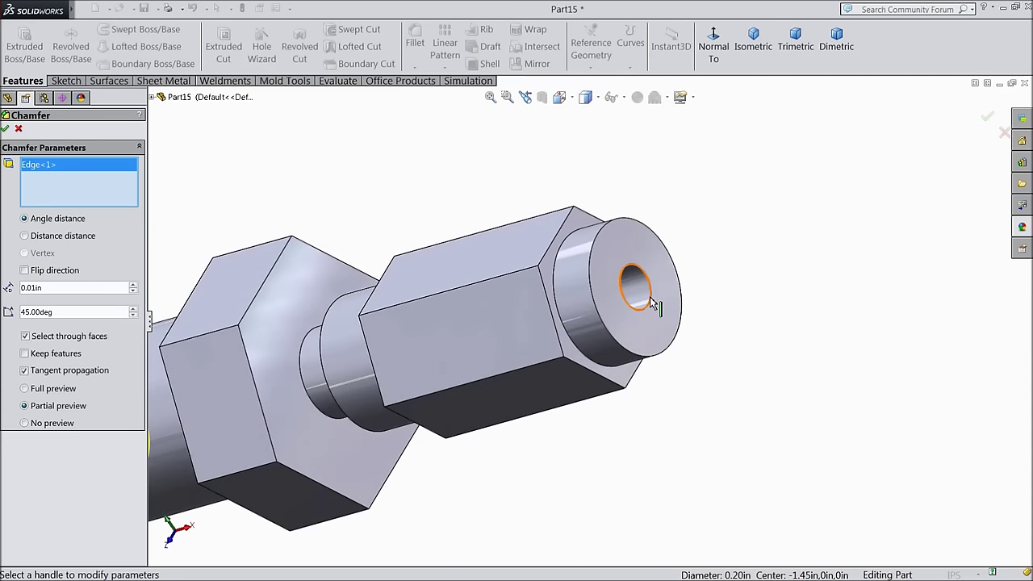
{"action": "left_click", "coordinate": [671, 352]}
{"action": "left_click", "coordinate": [672, 355]}
{"action": "middle_click_drag", "start_coordinate": [673, 376], "coordinate": [767, 359]}
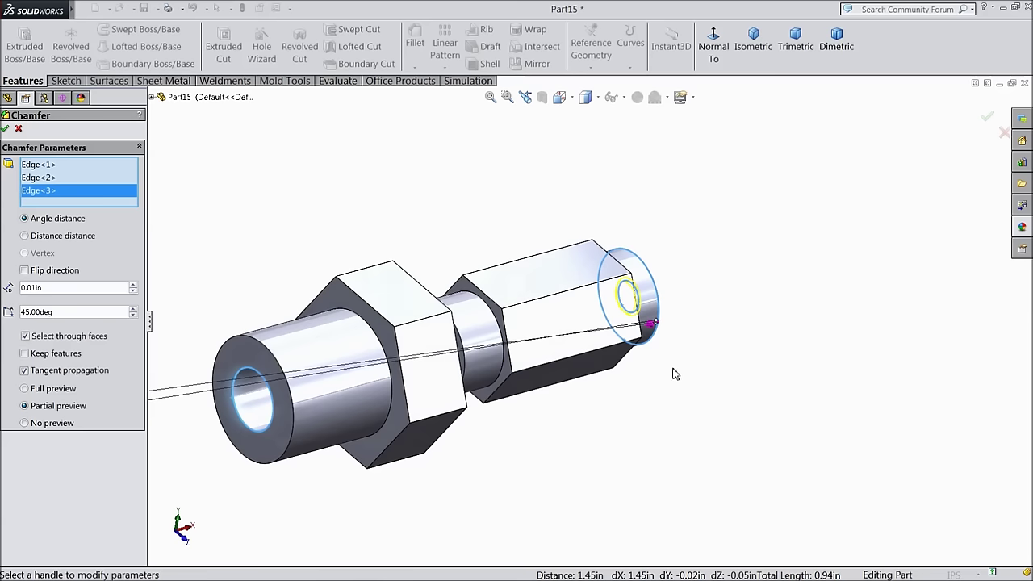
{"action": "middle_click_drag", "start_coordinate": [546, 395], "coordinate": [489, 379]}
{"action": "scroll", "coordinate": [488, 380], "scroll_direction": "down", "scroll_amount": 3}
{"action": "left_click", "coordinate": [504, 360]}
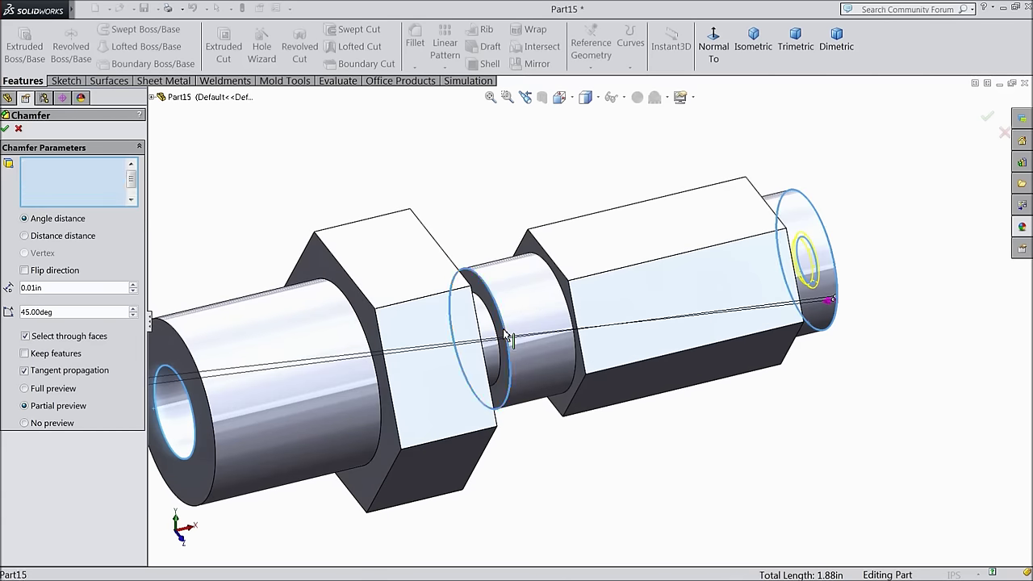
{"action": "left_click", "coordinate": [6, 129]}
{"action": "scroll", "coordinate": [238, 231], "scroll_direction": "up", "scroll_amount": 3}
{"action": "middle_click_drag", "start_coordinate": [238, 231], "coordinate": [279, 256]}
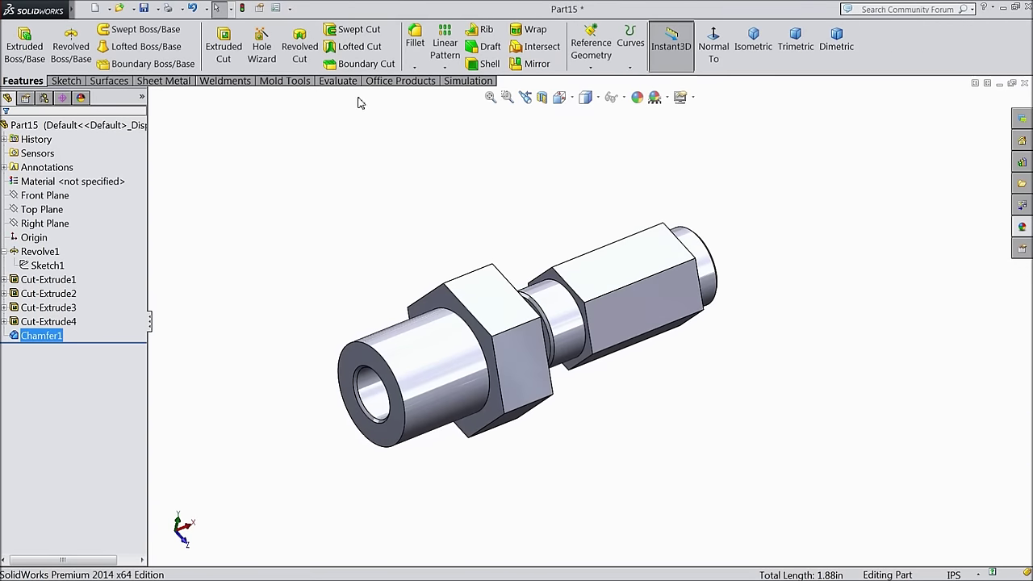
Chamfer the left end face's outer edge at 0.03 in
{"action": "left_click", "coordinate": [415, 67]}
{"action": "left_click", "coordinate": [438, 97]}
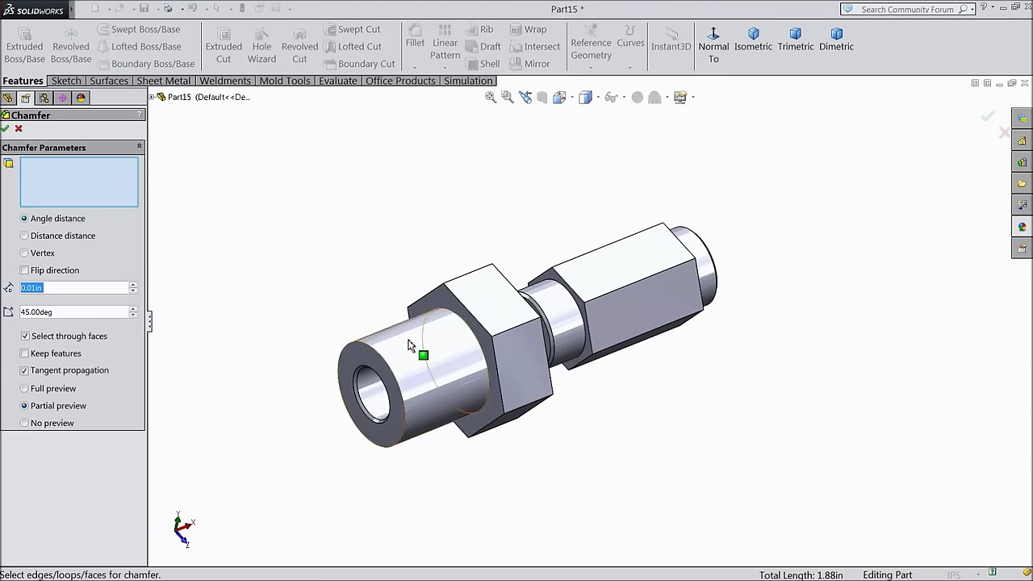
{"action": "scroll", "coordinate": [351, 339], "scroll_direction": "down", "scroll_amount": 3}
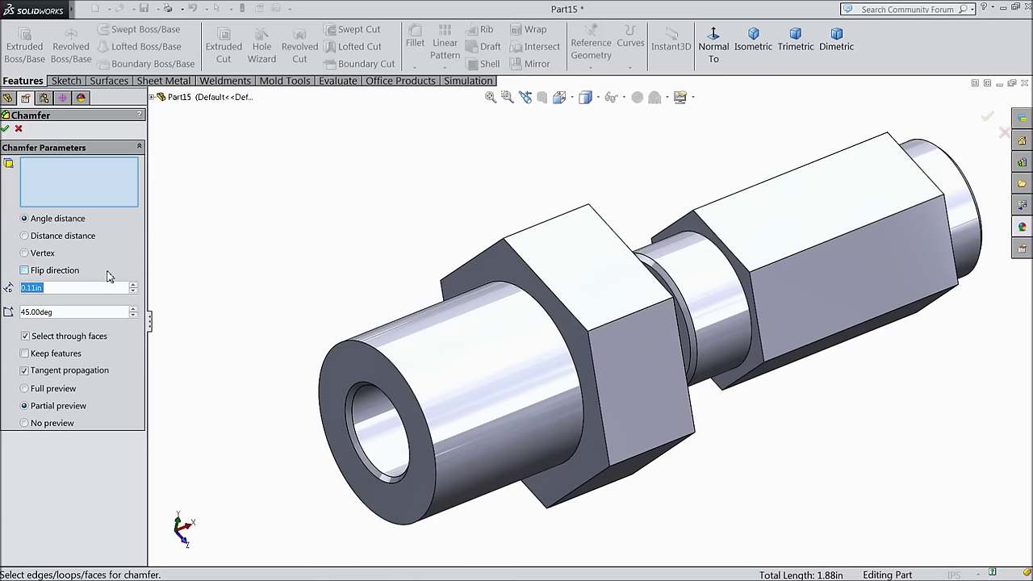
{"action": "type", "text": "0.03"}
{"action": "key", "text": "Return"}
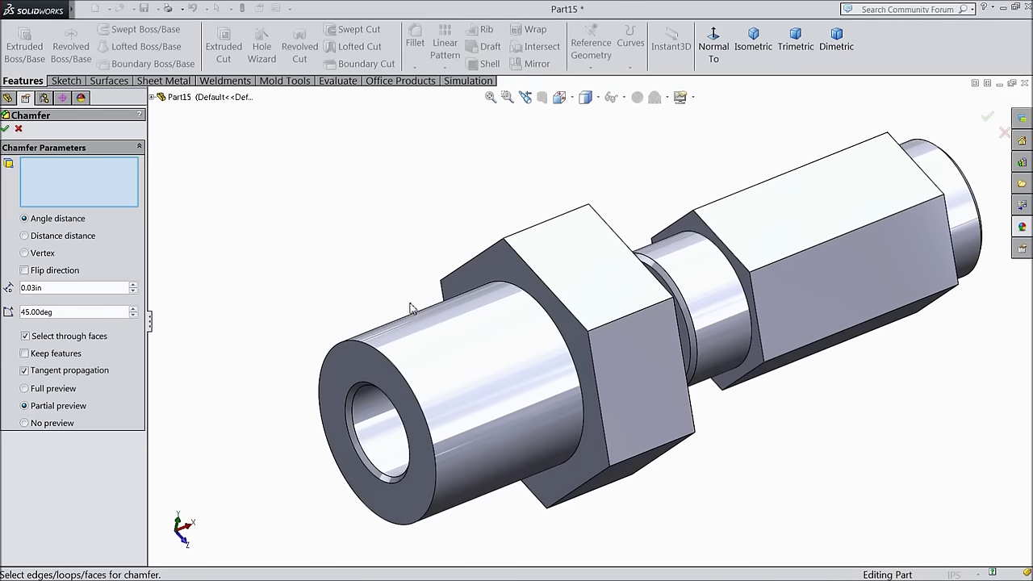
{"action": "left_click", "coordinate": [398, 374]}
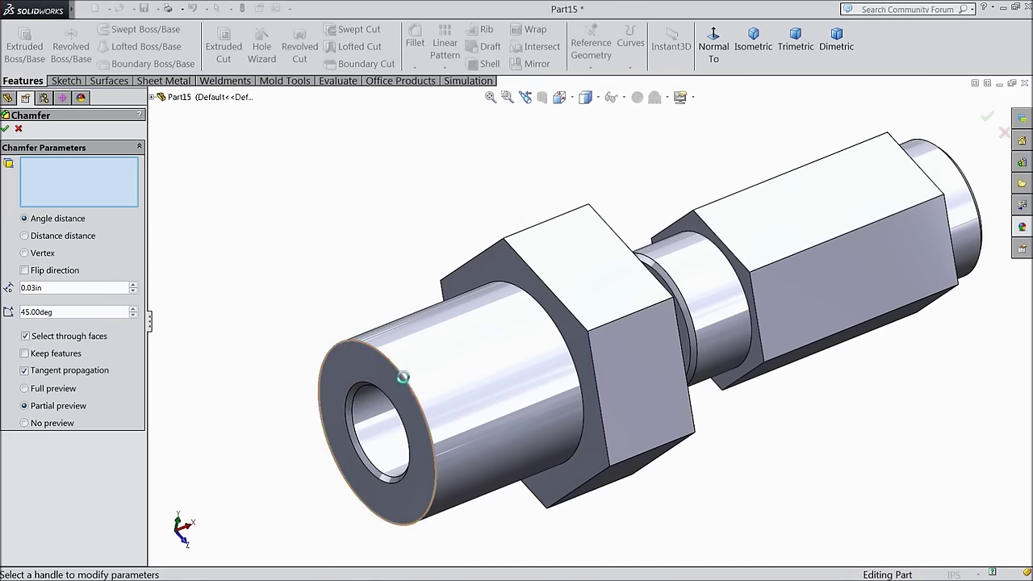
{"action": "left_click", "coordinate": [5, 129]}
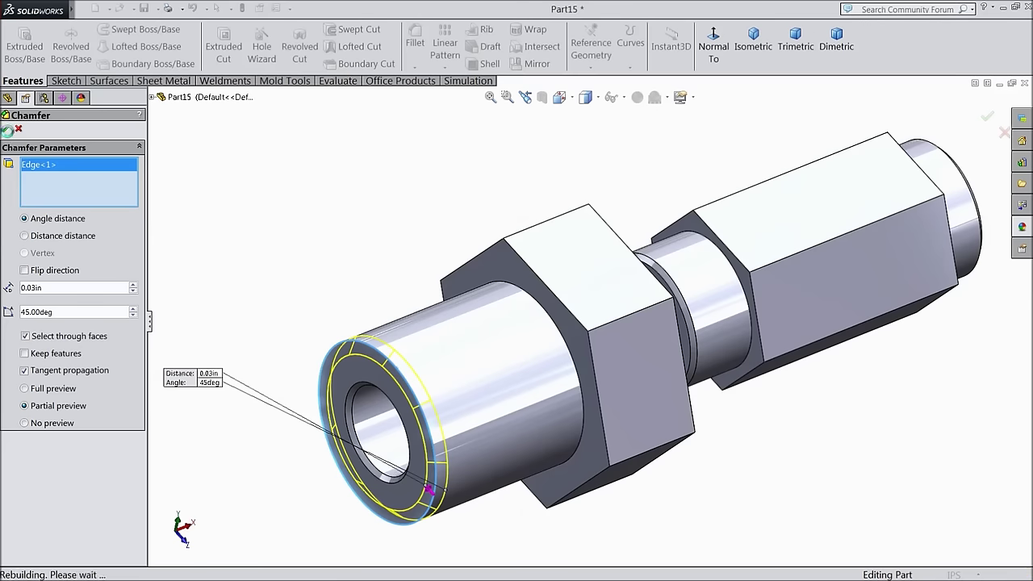
{"action": "key", "text": "z"}
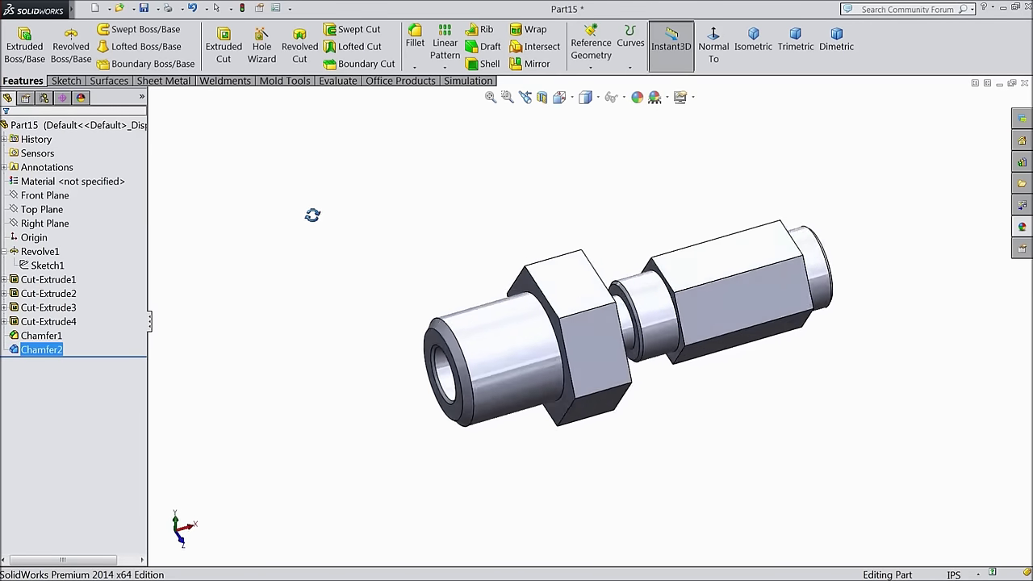
{"action": "scroll", "coordinate": [710, 316], "scroll_direction": "up", "scroll_amount": 4}
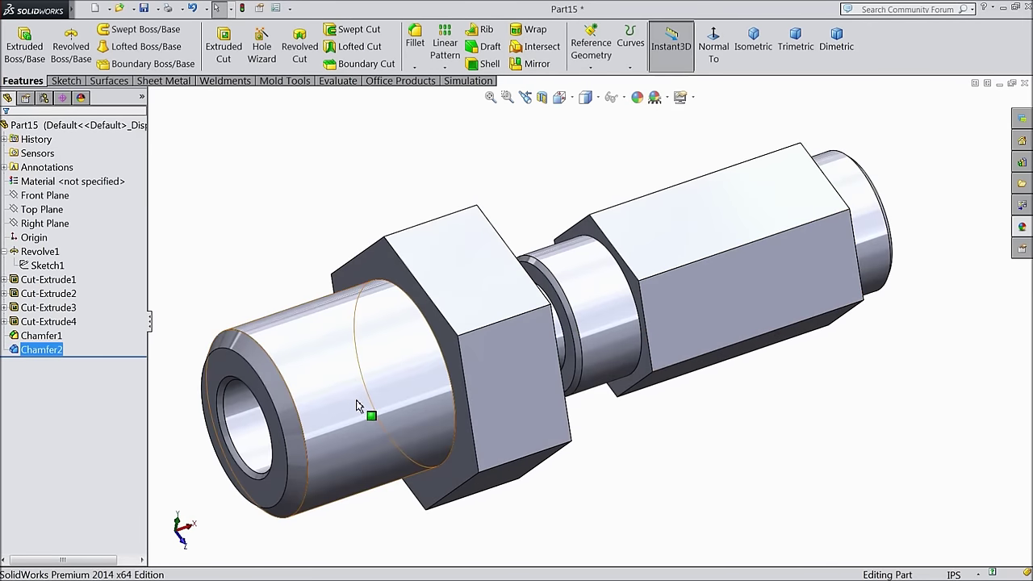
{"action": "mouse_move", "coordinate": [309, 373]}
{"action": "middle_mouse_down"}
{"action": "mouse_move", "coordinate": [316, 363]}
{"action": "mouse_move", "coordinate": [307, 366]}
{"action": "middle_mouse_up"}
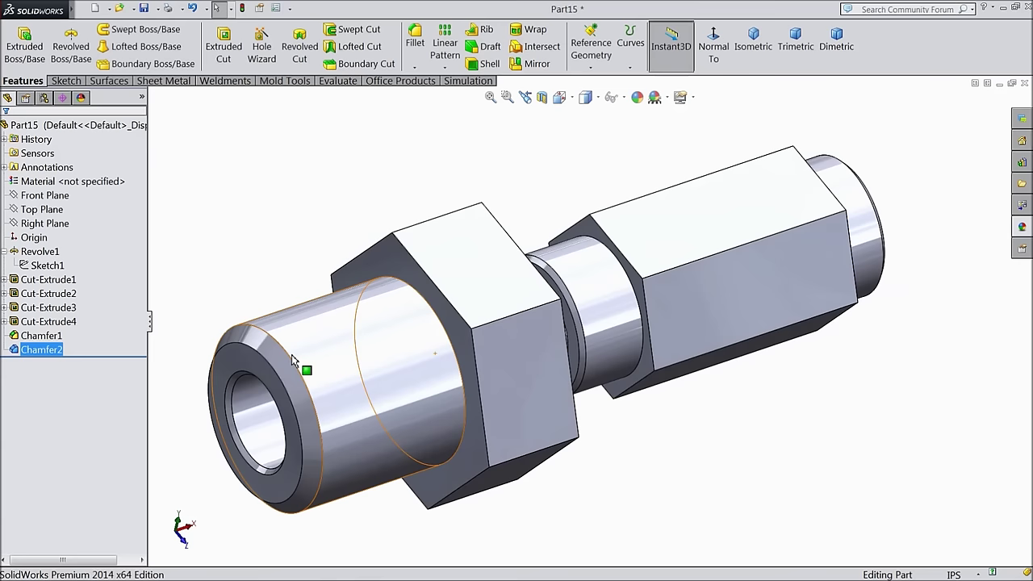
Add a cosmetic thread on the left cylinder's front edge
{"action": "mouse_move", "coordinate": [75, 9]}
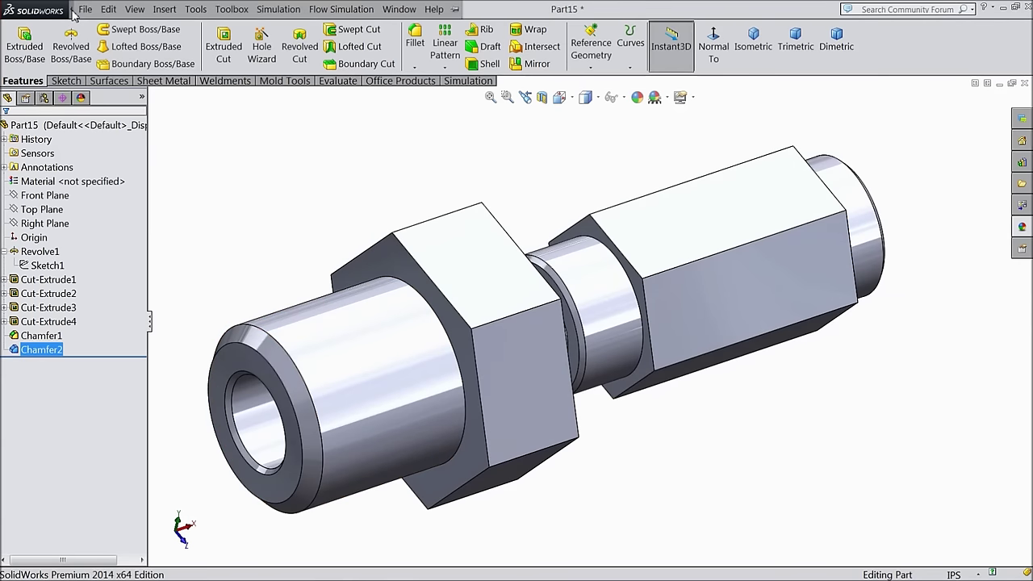
{"action": "left_click", "coordinate": [163, 9]}
{"action": "left_click", "coordinate": [194, 9]}
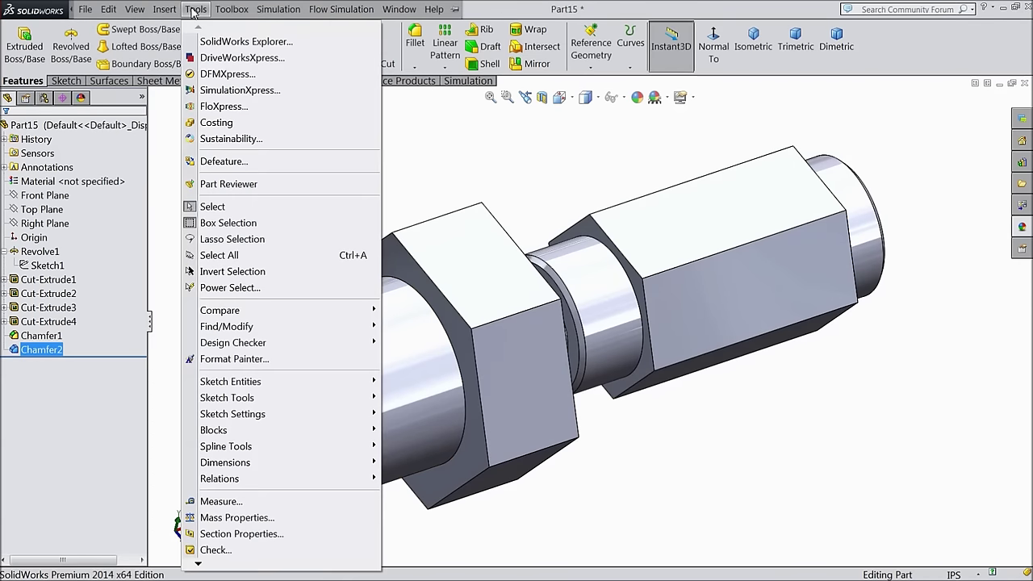
{"action": "mouse_move", "coordinate": [167, 10]}
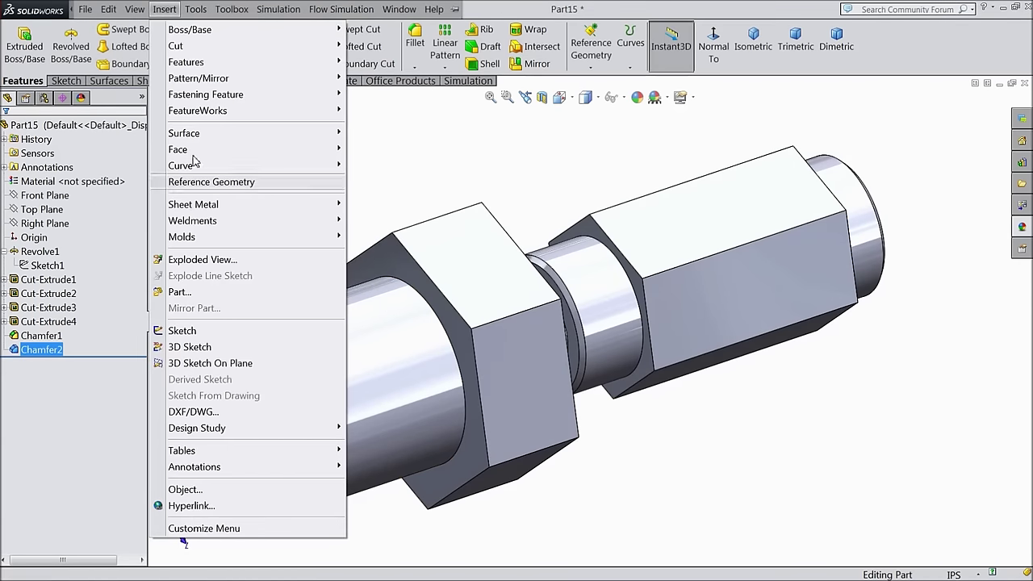
{"action": "mouse_move", "coordinate": [264, 468]}
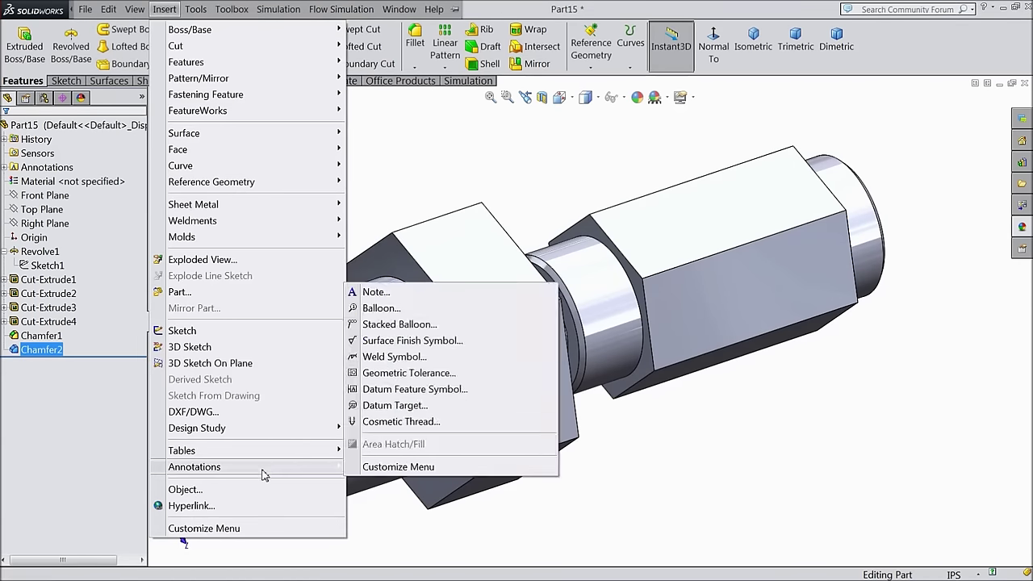
{"action": "left_click", "coordinate": [396, 422]}
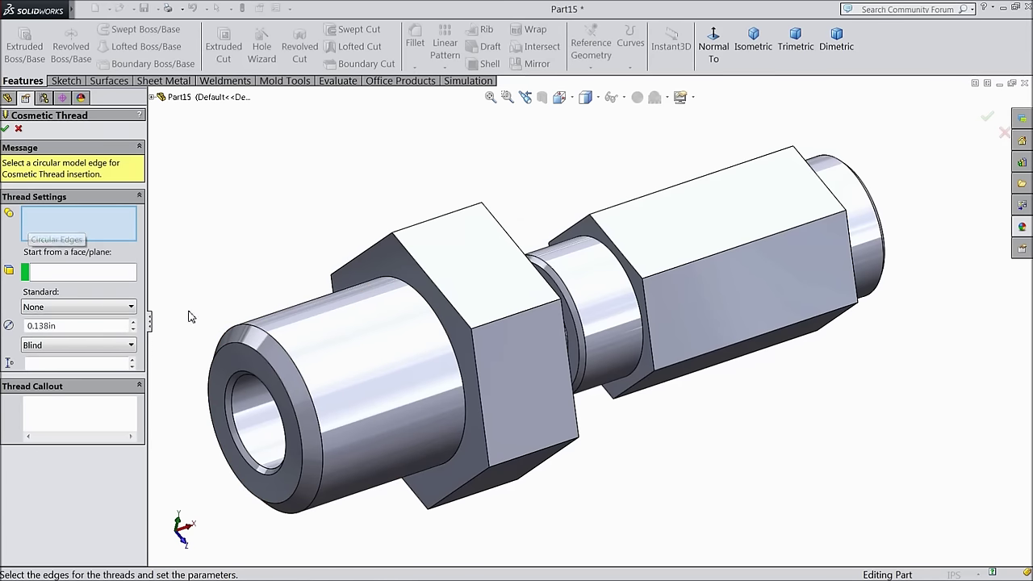
{"action": "left_click", "coordinate": [292, 363]}
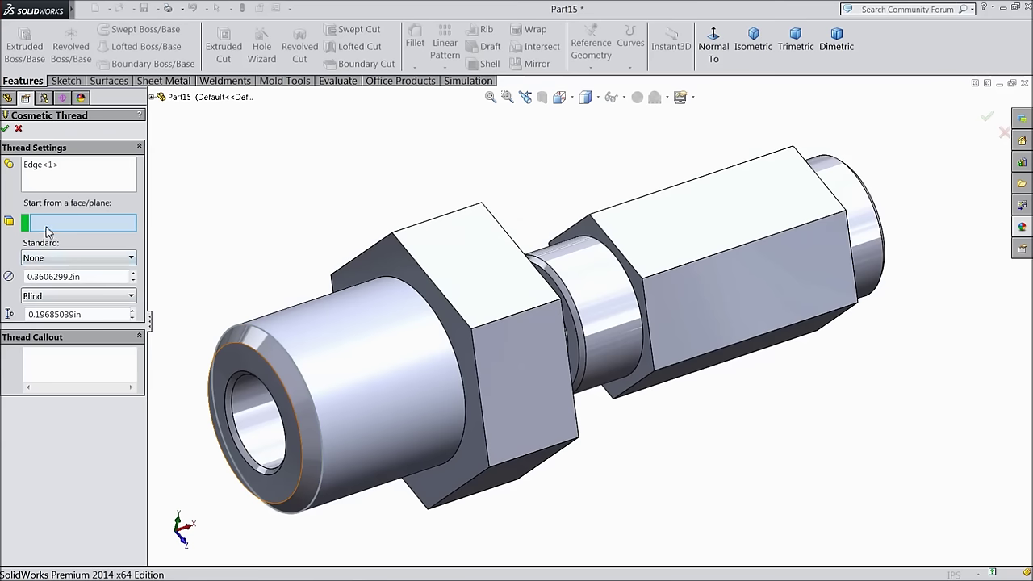
Start the thread at the front ring face and set its end condition to Through
{"action": "left_click", "coordinate": [266, 371]}
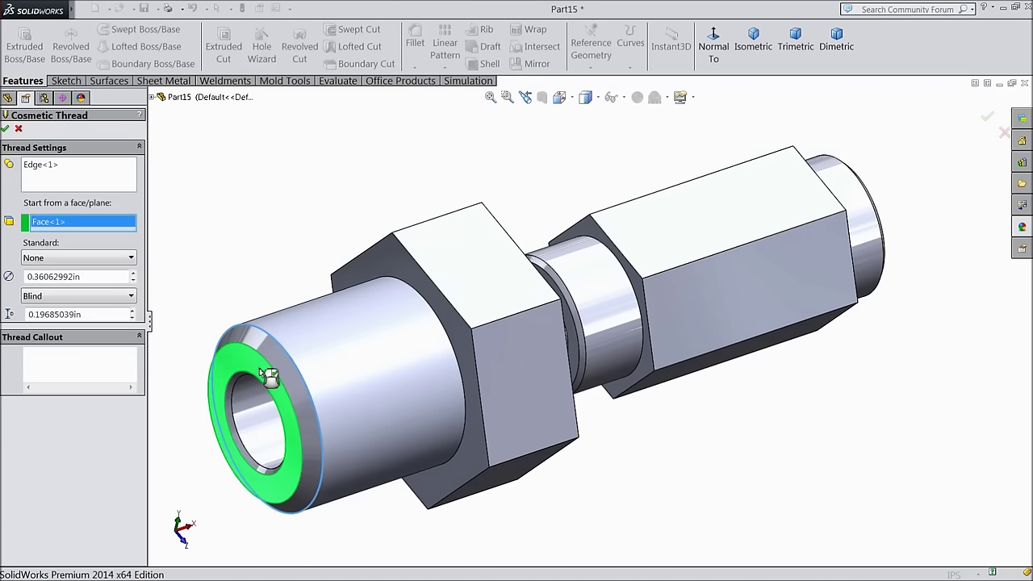
{"action": "left_click", "coordinate": [54, 297]}
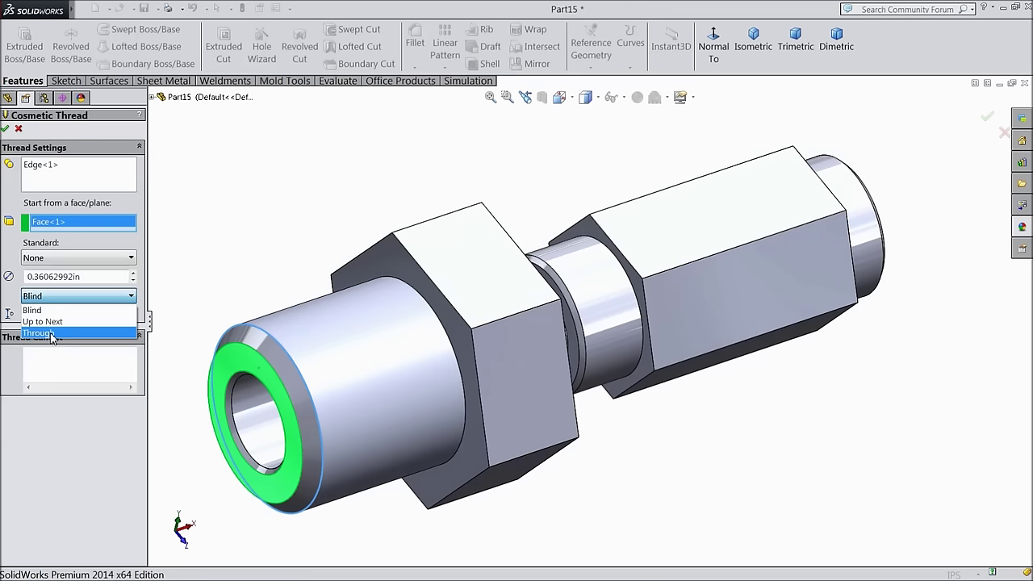
{"action": "left_click", "coordinate": [45, 333]}
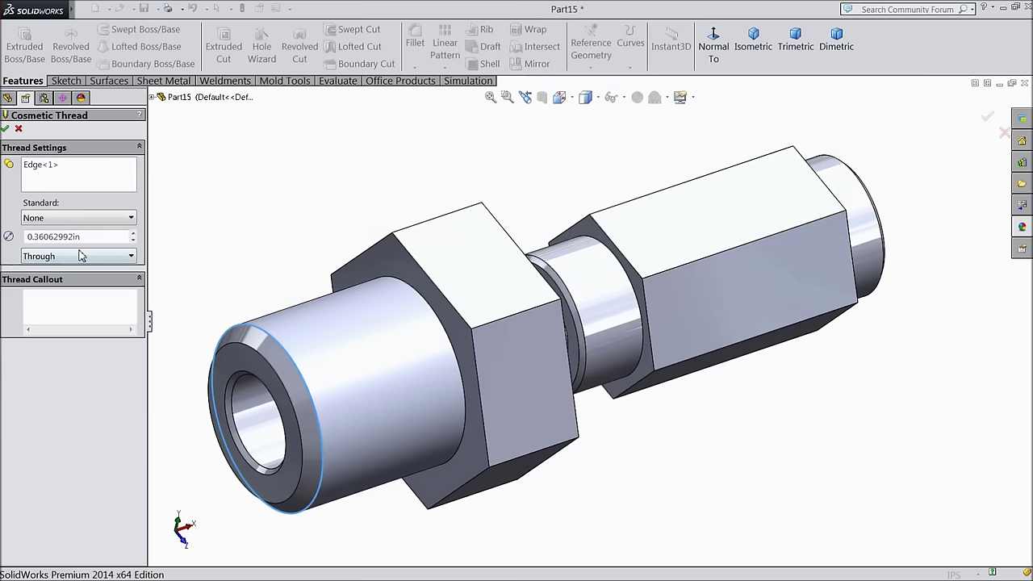
{"action": "left_click", "coordinate": [6, 129]}
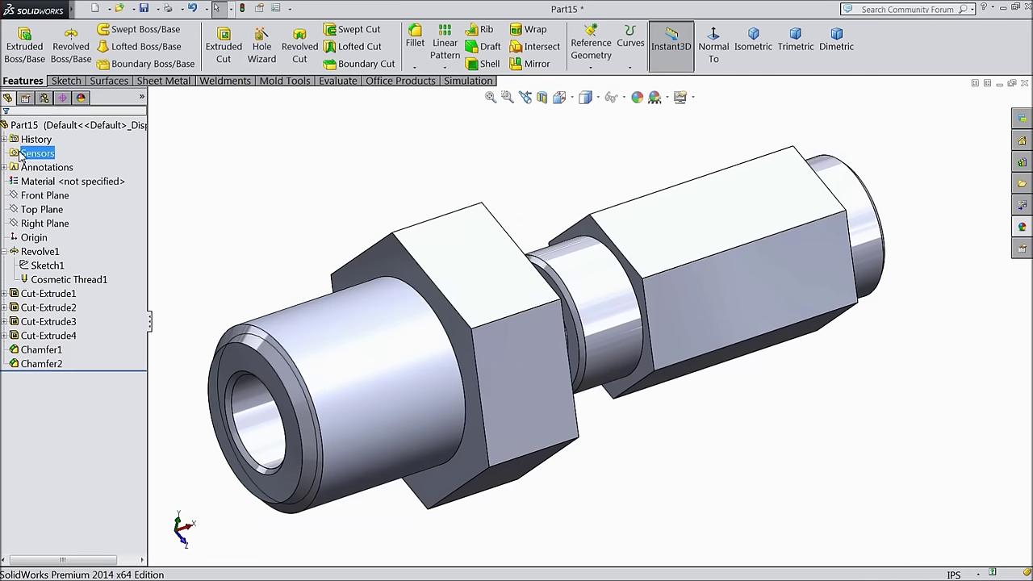
{"action": "left_click", "coordinate": [275, 8]}
Turn on Shaded cosmetic threads in Document Properties > Detailing
{"action": "left_click", "coordinate": [586, 91]}
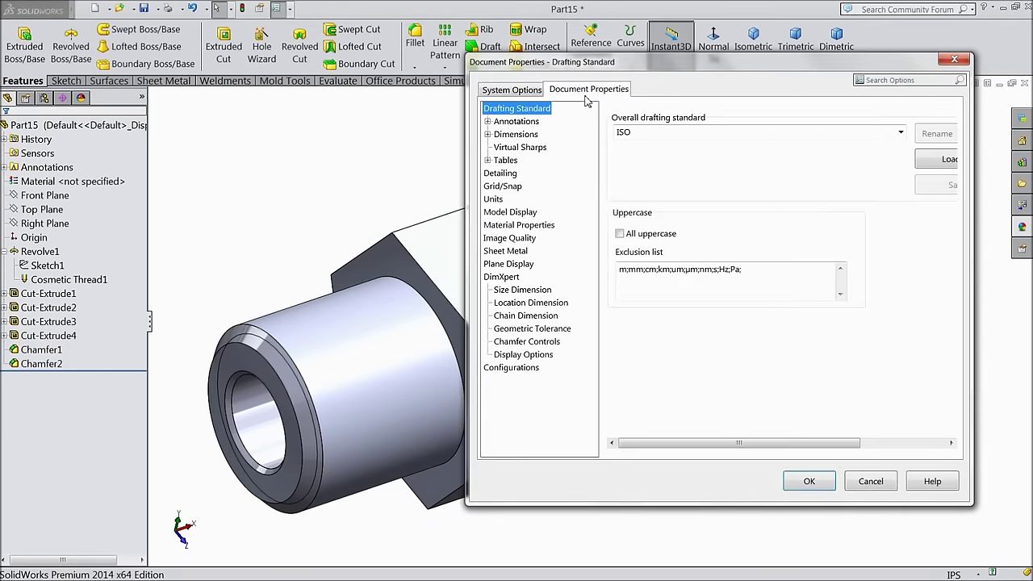
{"action": "left_click", "coordinate": [511, 177]}
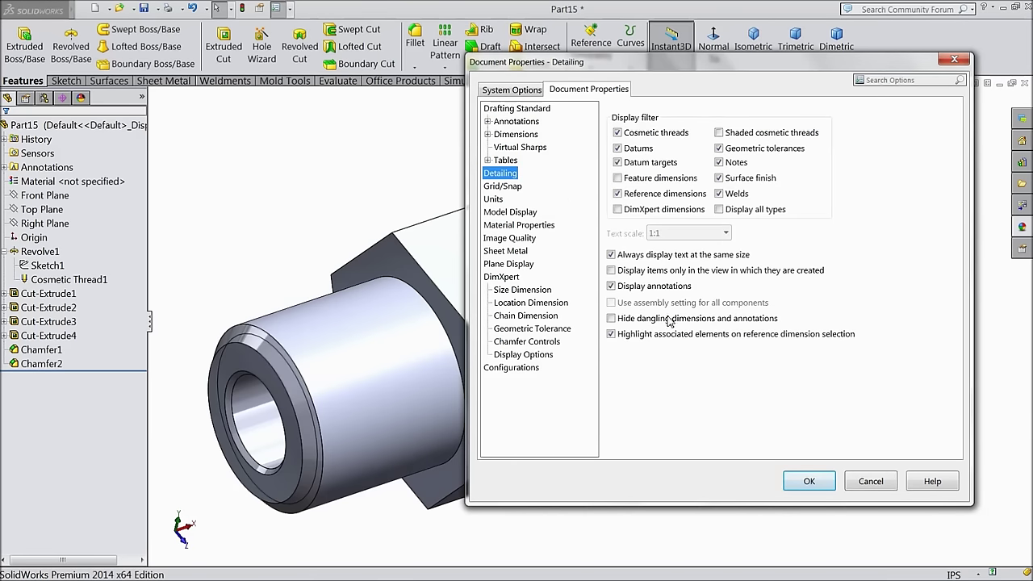
{"action": "left_click", "coordinate": [762, 134]}
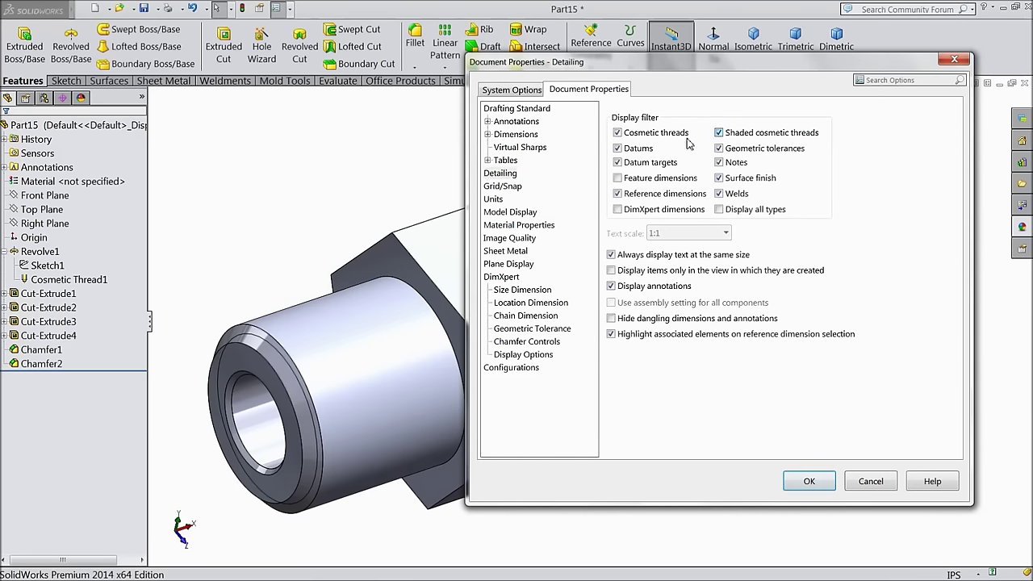
{"action": "left_click", "coordinate": [808, 481]}
{"action": "key", "text": "f"}
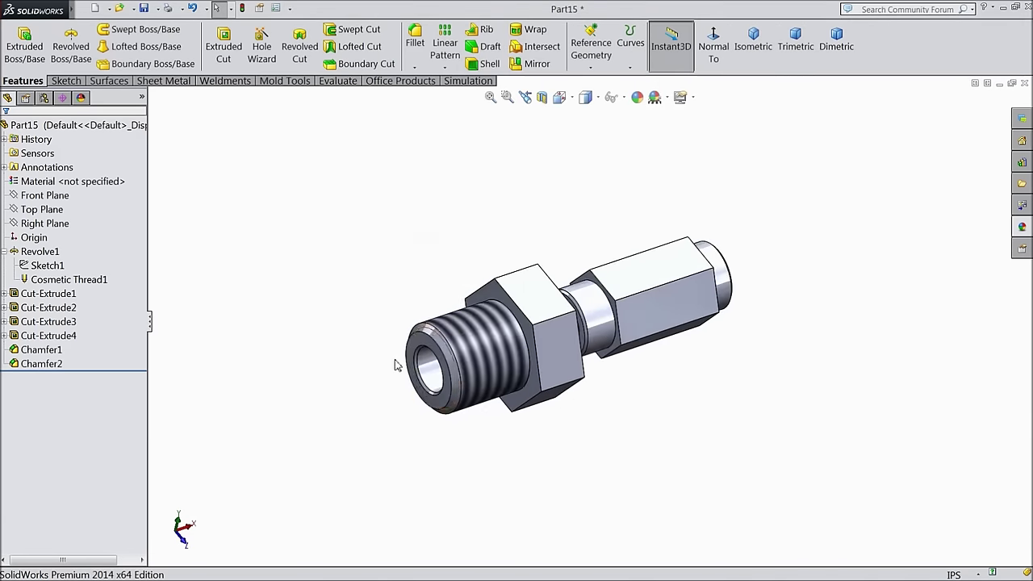
Orbit the fitting to inspect the shaded thread on the front cylinder
{"action": "middle_click_drag", "start_coordinate": [412, 368], "coordinate": [389, 378]}
{"action": "scroll", "coordinate": [687, 336], "scroll_direction": "down", "scroll_amount": 3}
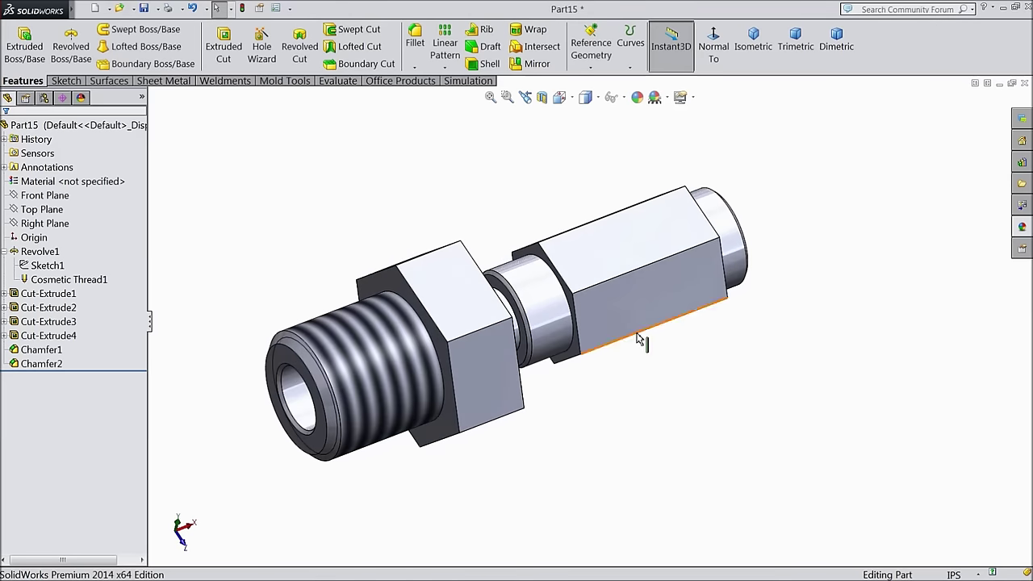
{"action": "middle_click_drag", "start_coordinate": [364, 294], "coordinate": [391, 332]}
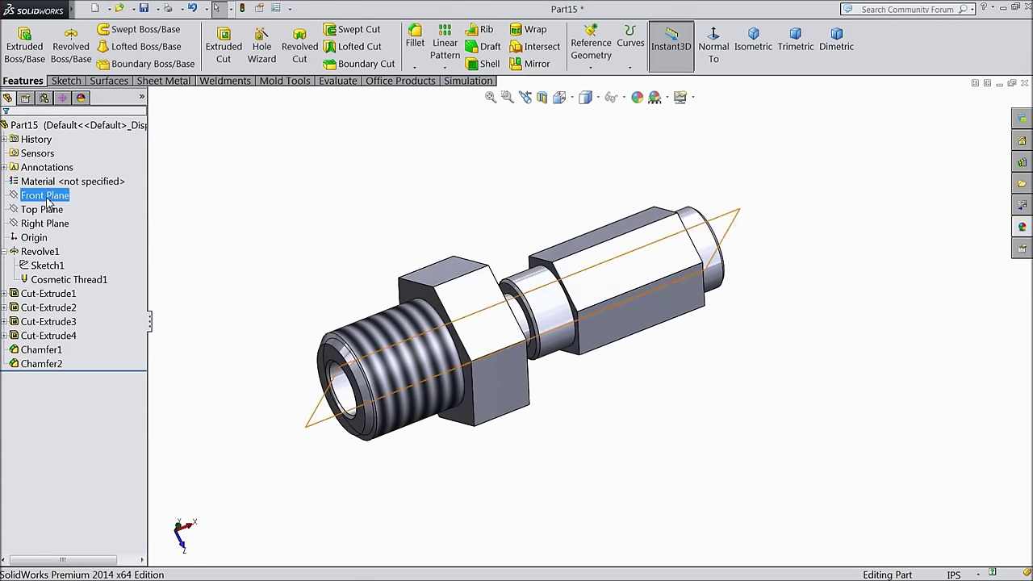
{"action": "left_click", "coordinate": [32, 125]}
{"action": "left_click", "coordinate": [637, 97]}
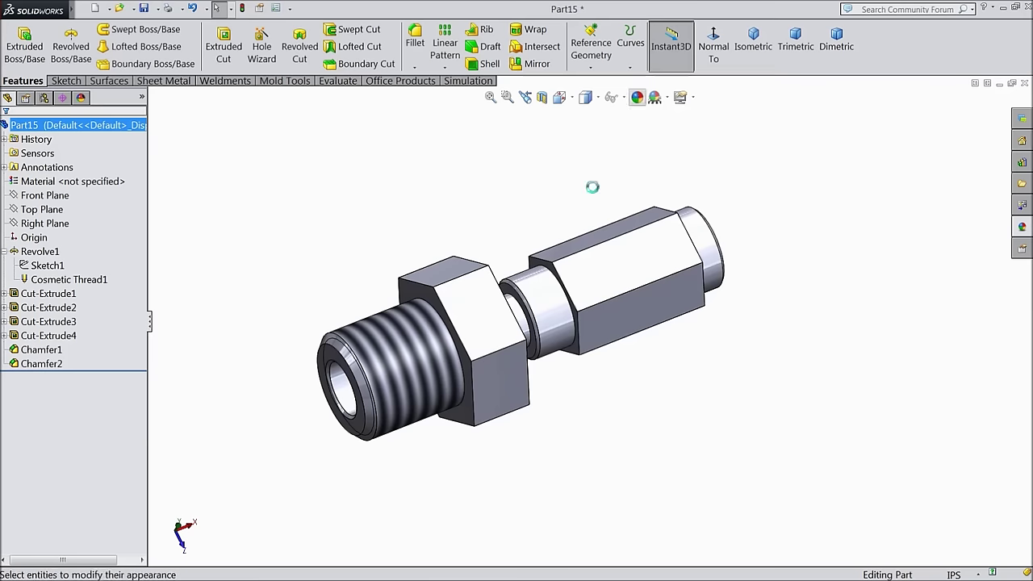
Apply a yellow appearance (RGB 255/255/0) to the whole fitting
{"action": "left_click", "coordinate": [59, 402]}
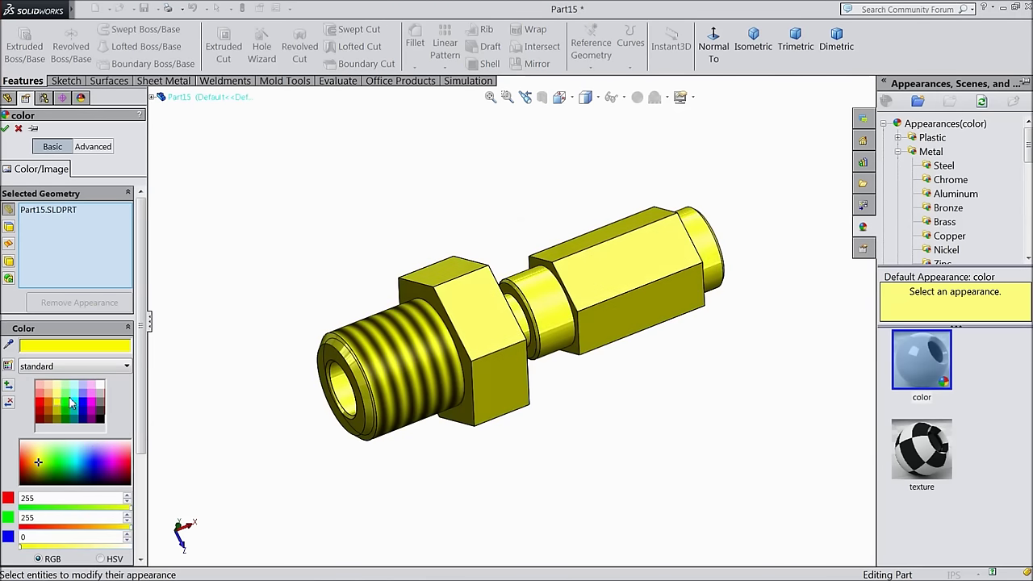
{"action": "left_click", "coordinate": [6, 129]}
{"action": "middle_click_drag", "start_coordinate": [263, 269], "coordinate": [285, 320]}
{"action": "scroll", "coordinate": [476, 316], "scroll_direction": "down", "scroll_amount": 3}
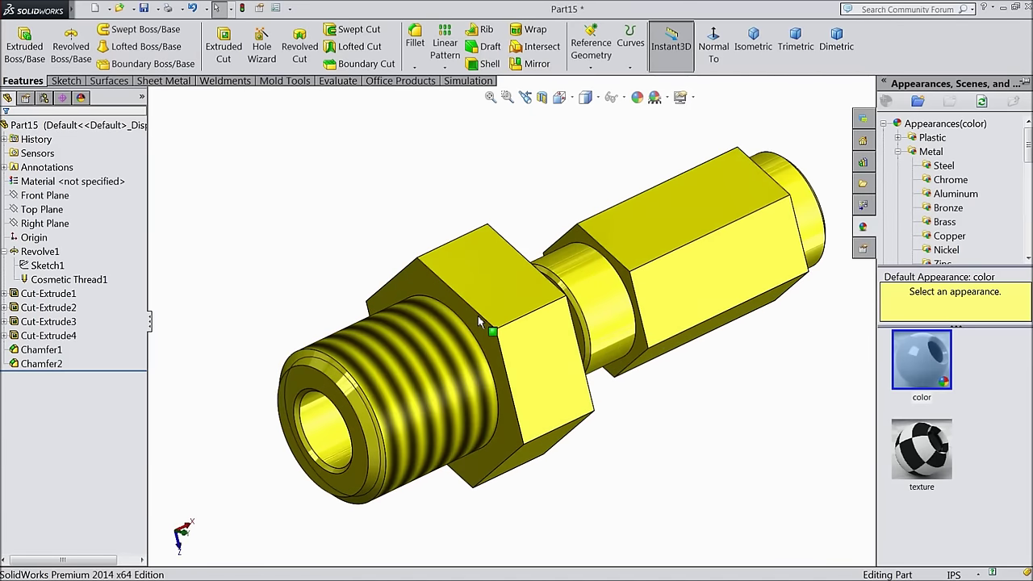
{"action": "middle_click_drag", "start_coordinate": [750, 323], "coordinate": [652, 426]}
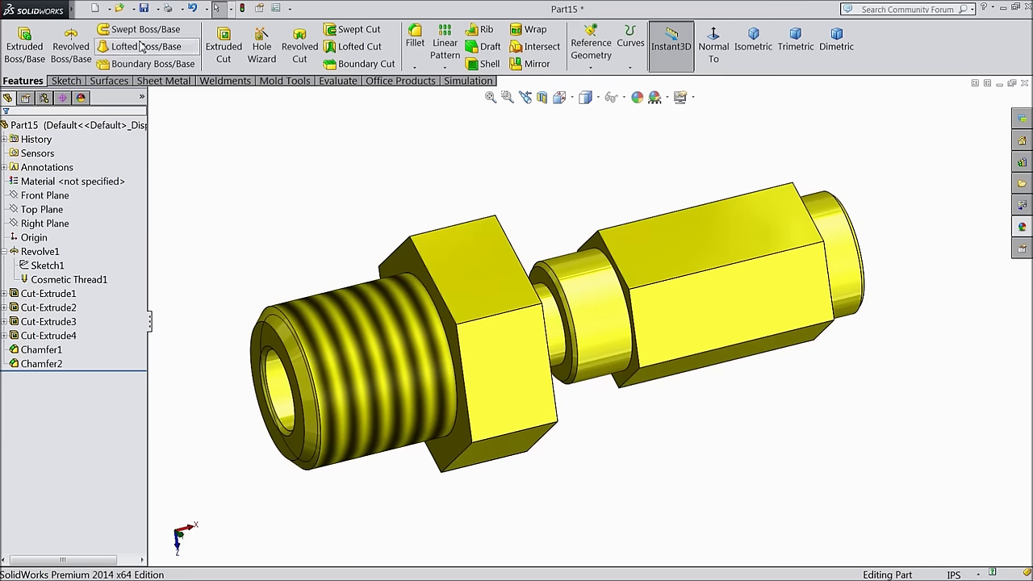
{"action": "left_click", "coordinate": [146, 9]}
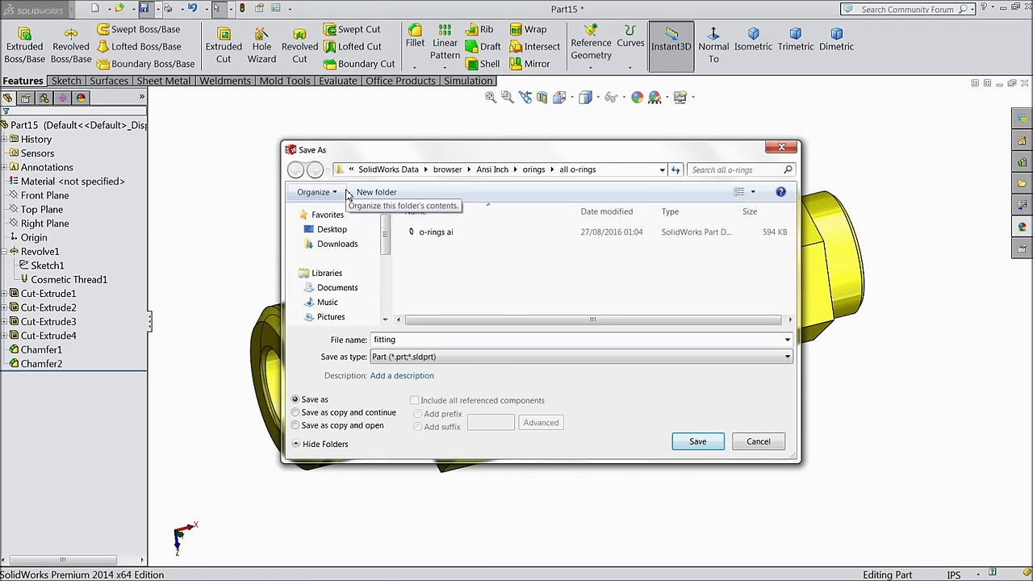
Save the part as 'fitting' in the Desktop's Hydraulic Cylinder folder
{"action": "left_click", "coordinate": [330, 230]}
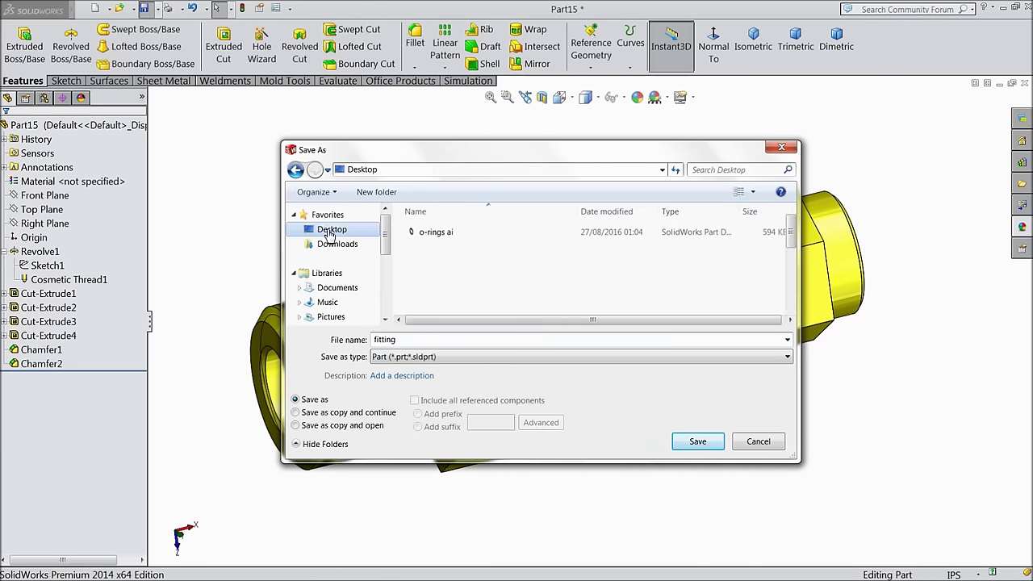
{"action": "left_click_drag", "start_coordinate": [790, 234], "coordinate": [789, 270]}
{"action": "double_click", "coordinate": [474, 295]}
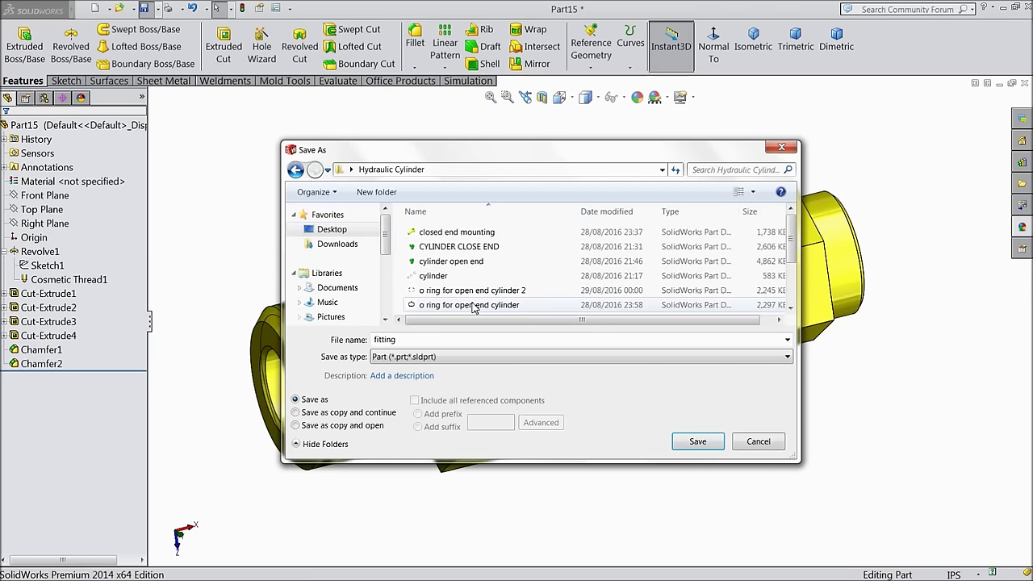
{"action": "left_click", "coordinate": [696, 442]}
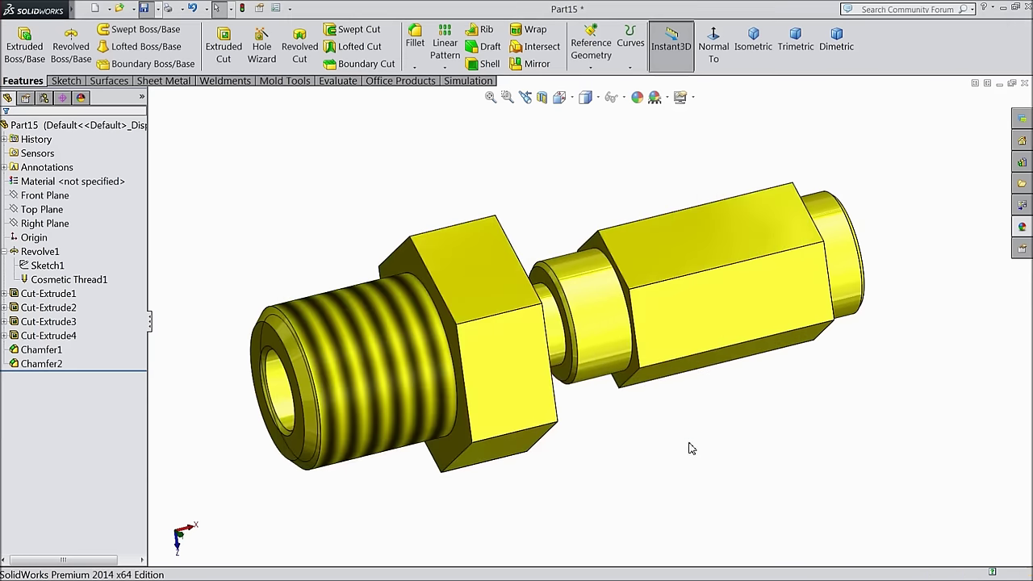
{"action": "middle_click_drag", "start_coordinate": [616, 423], "coordinate": [565, 445]}
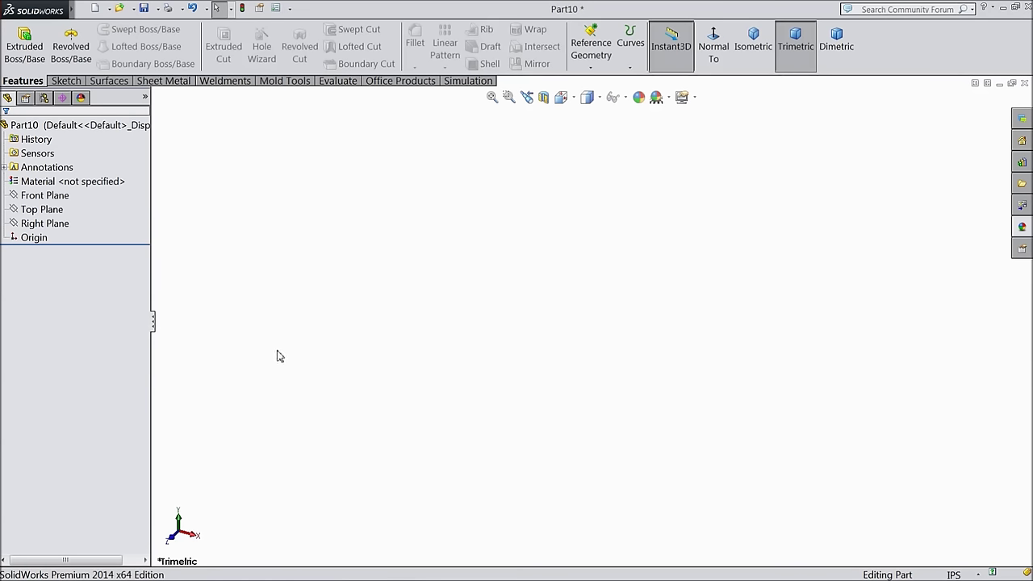
Sketch a circle left of the origin on Part10's Front Plane
{"action": "left_click", "coordinate": [44, 195]}
{"action": "left_click", "coordinate": [60, 182]}
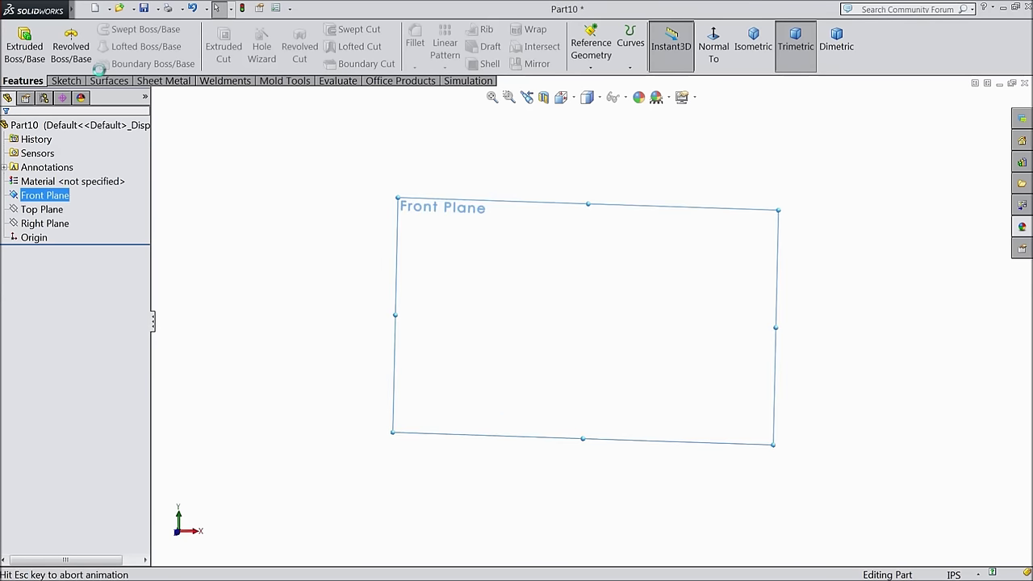
{"action": "left_click", "coordinate": [118, 33]}
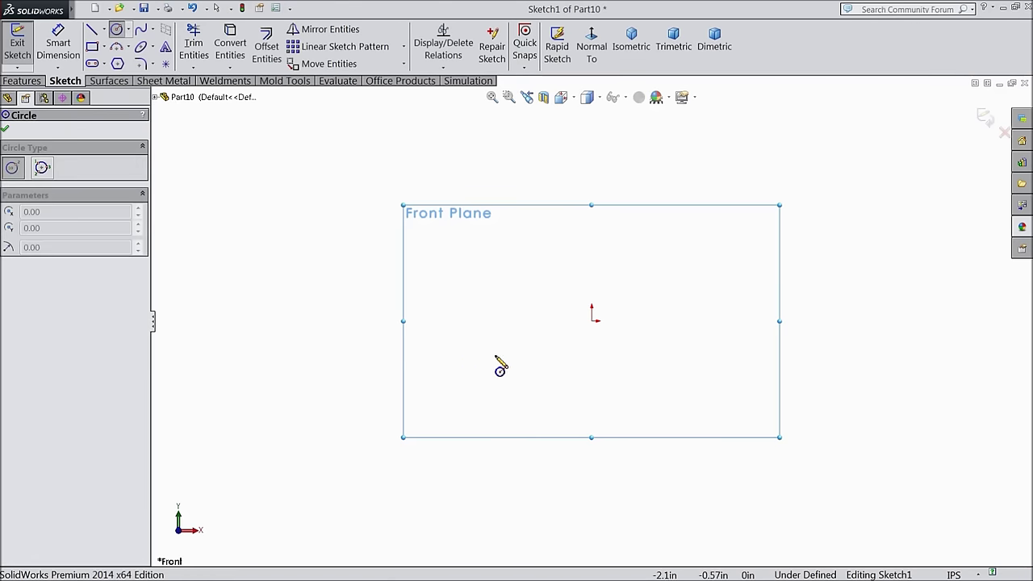
{"action": "left_click", "coordinate": [452, 322]}
{"action": "left_click", "coordinate": [454, 345]}
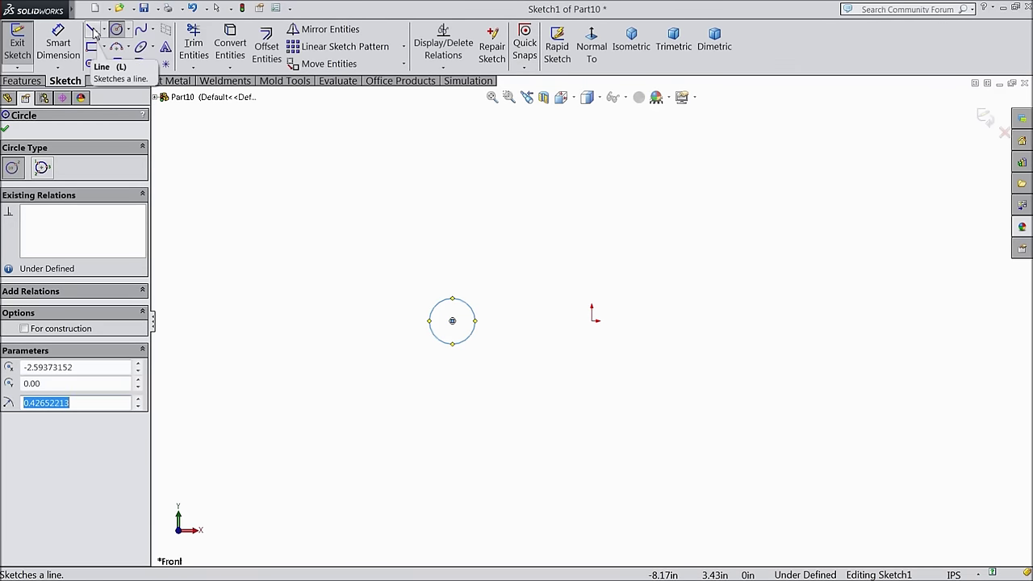
Dimension the circle's centre 2.59 in horizontally from the origin
{"action": "left_click", "coordinate": [58, 44]}
{"action": "scroll", "coordinate": [549, 364], "scroll_direction": "down", "scroll_amount": 2}
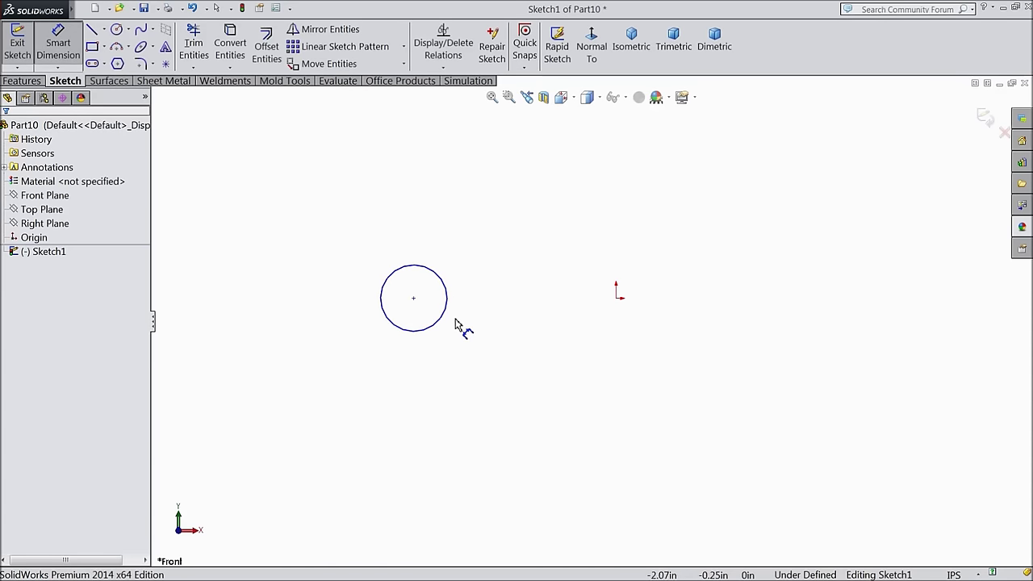
{"action": "left_click", "coordinate": [414, 298]}
{"action": "left_click", "coordinate": [616, 298]}
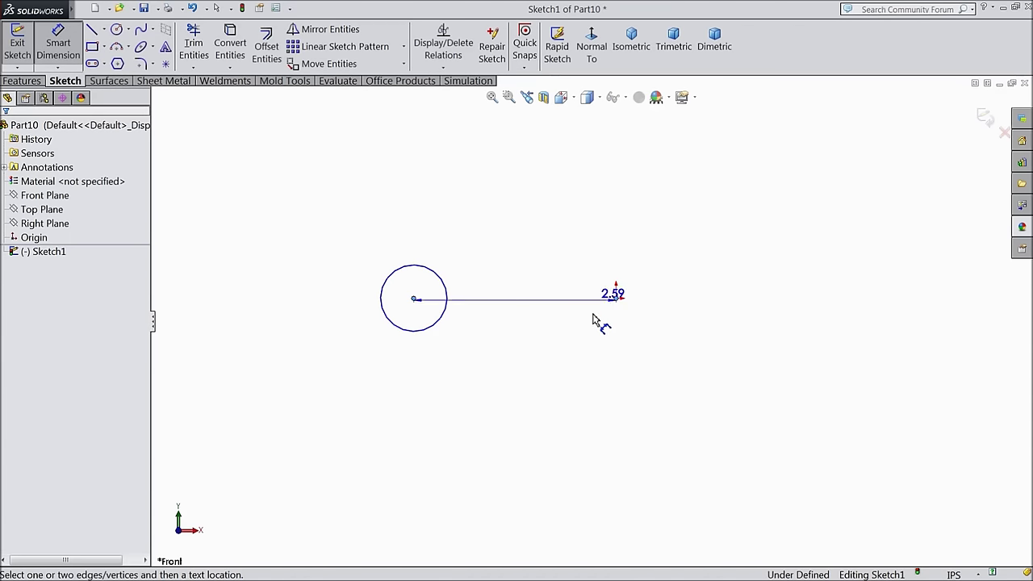
{"action": "left_click", "coordinate": [497, 392]}
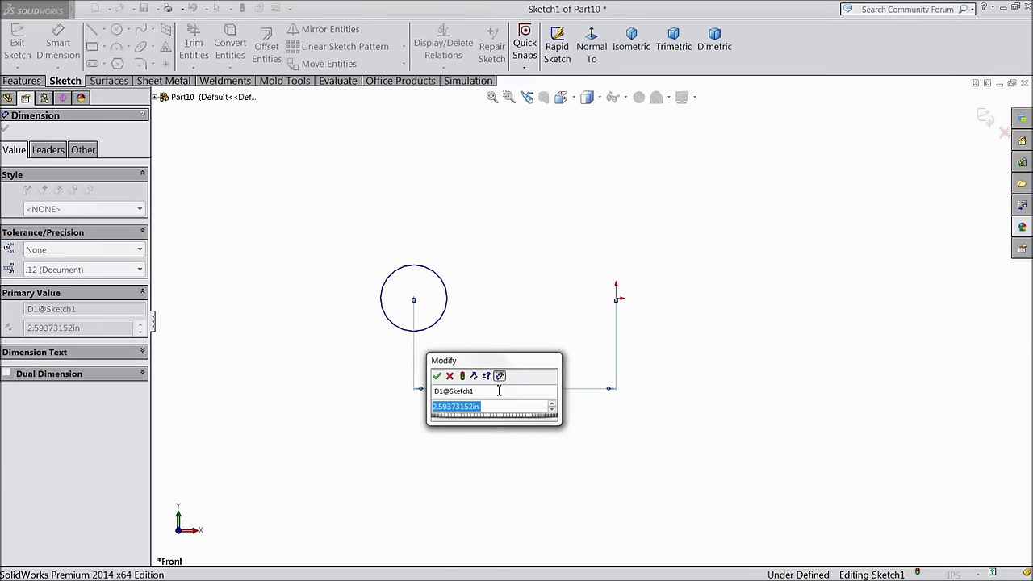